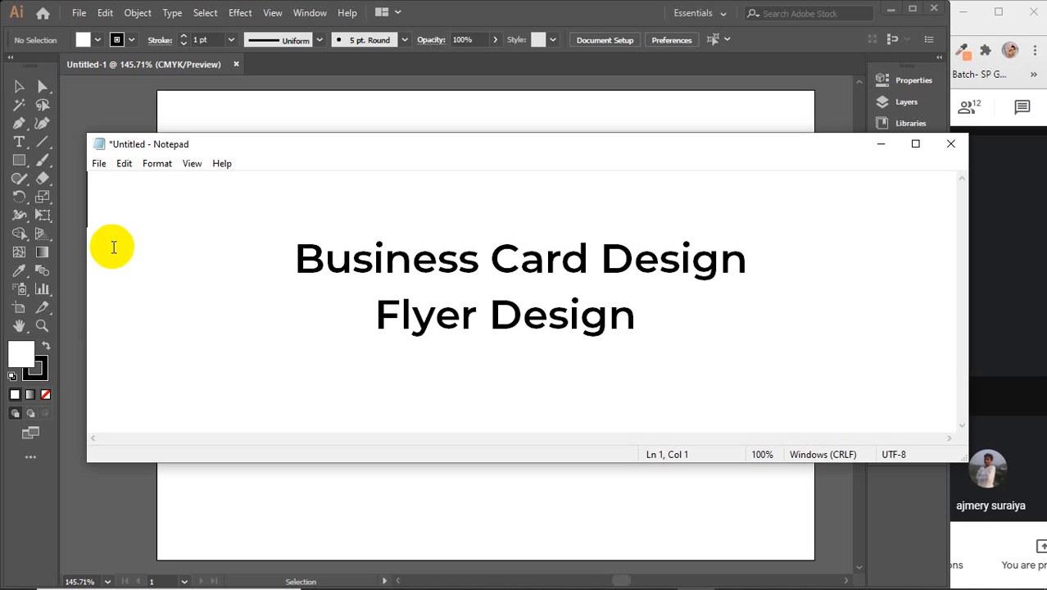
Step: Close the Notepad note listing Business Card Design and Flyer Design without saving
left_click_drag(279, 260, 743, 346)
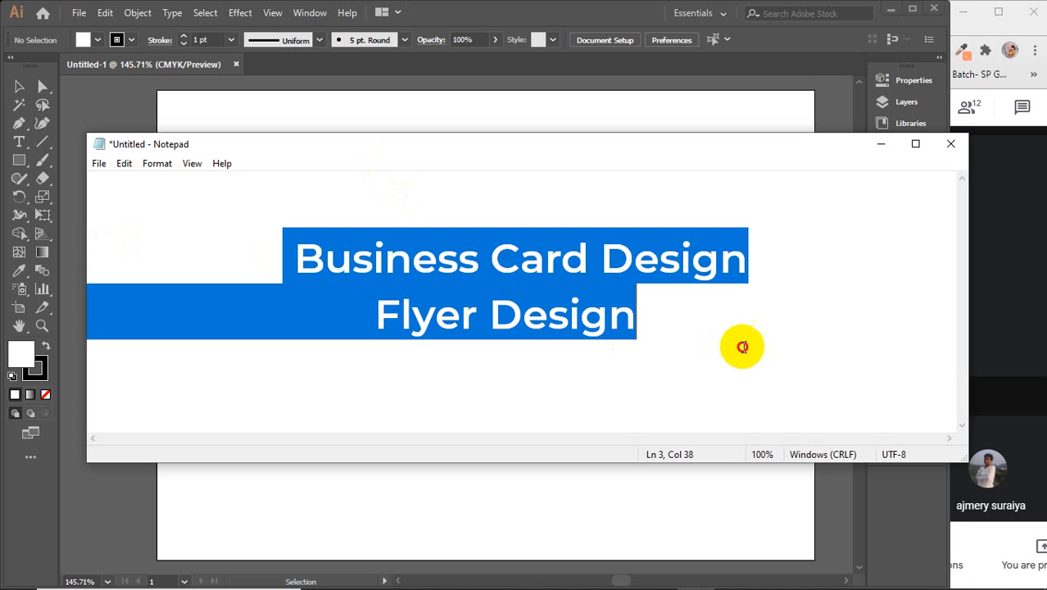
left_click(674, 330)
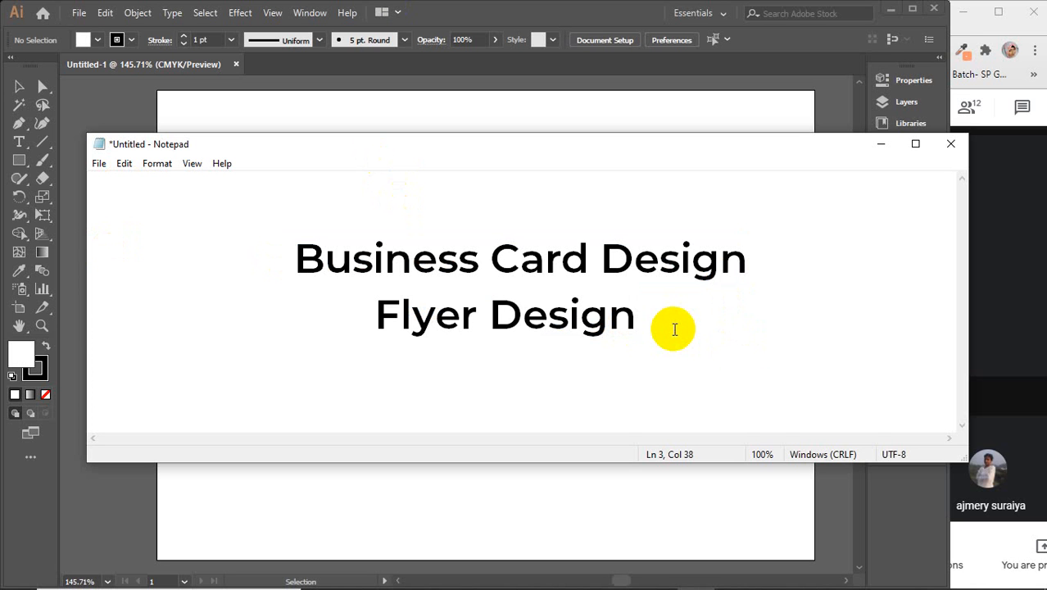
left_click(949, 146)
left_click(545, 303)
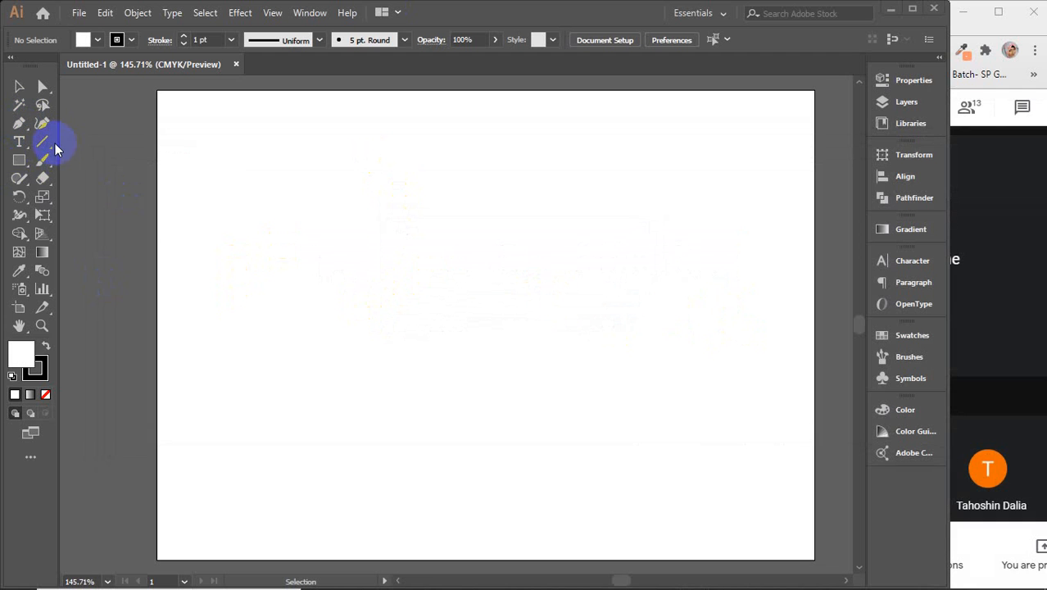
Step: Draw a small circle near the top left with the Ellipse tool and zoom in on it
left_click(18, 160)
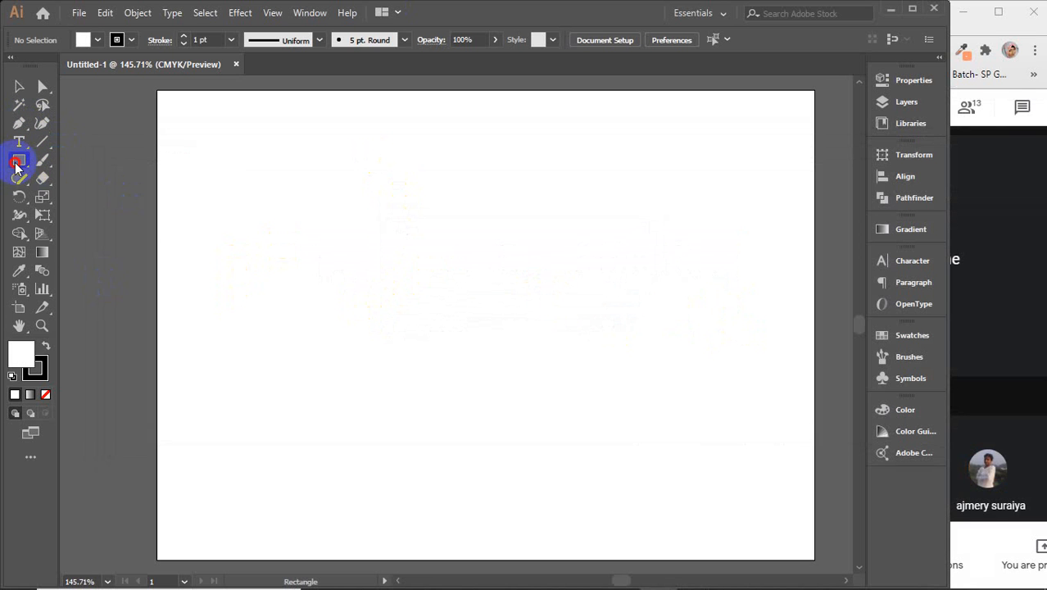
left_click(100, 197)
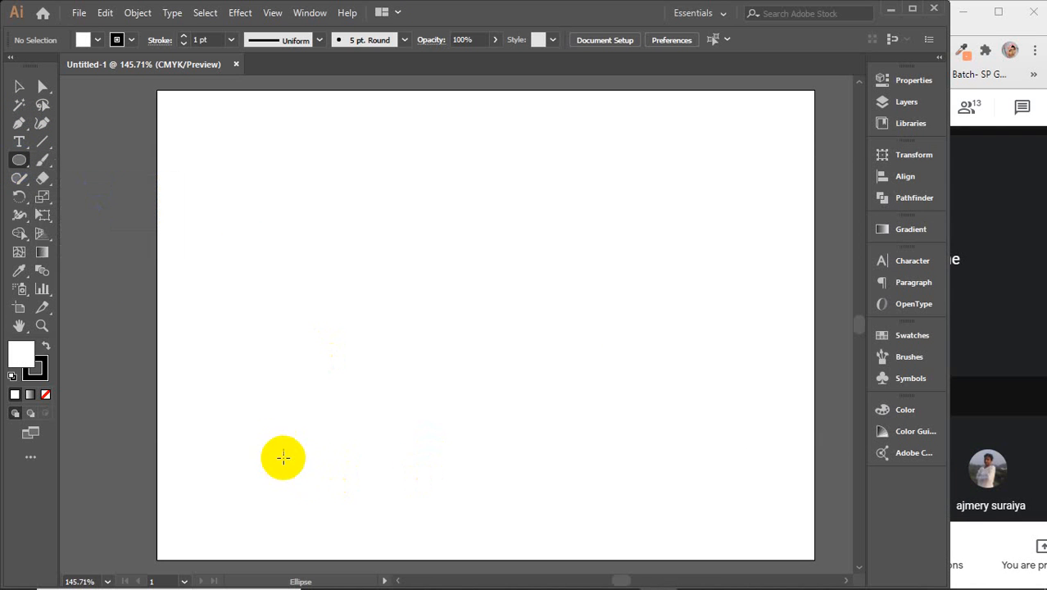
left_click_drag(255, 168, 271, 187)
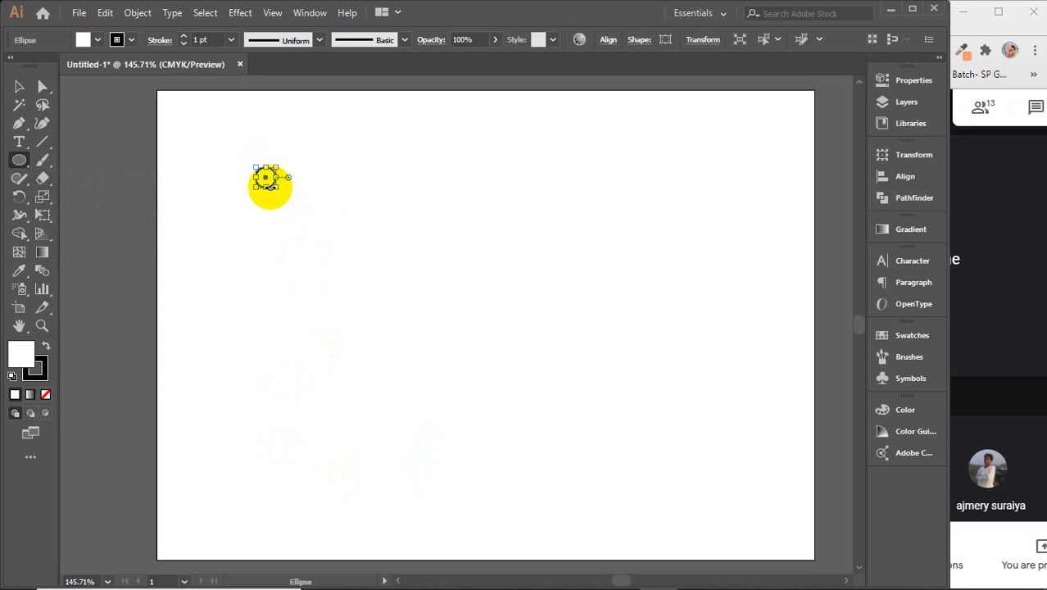
scroll(266, 177, "up", 1)
left_click_drag(369, 234, 341, 264)
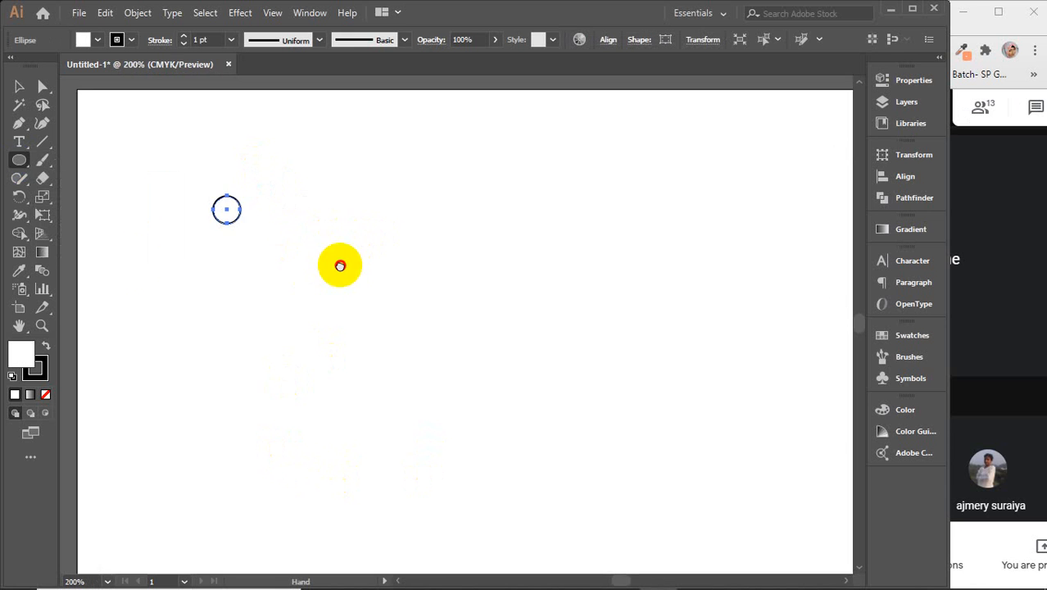
Step: Remove the circle's stroke and give it a dark blue fill of C100 M73 Y0 K19
left_click(39, 367)
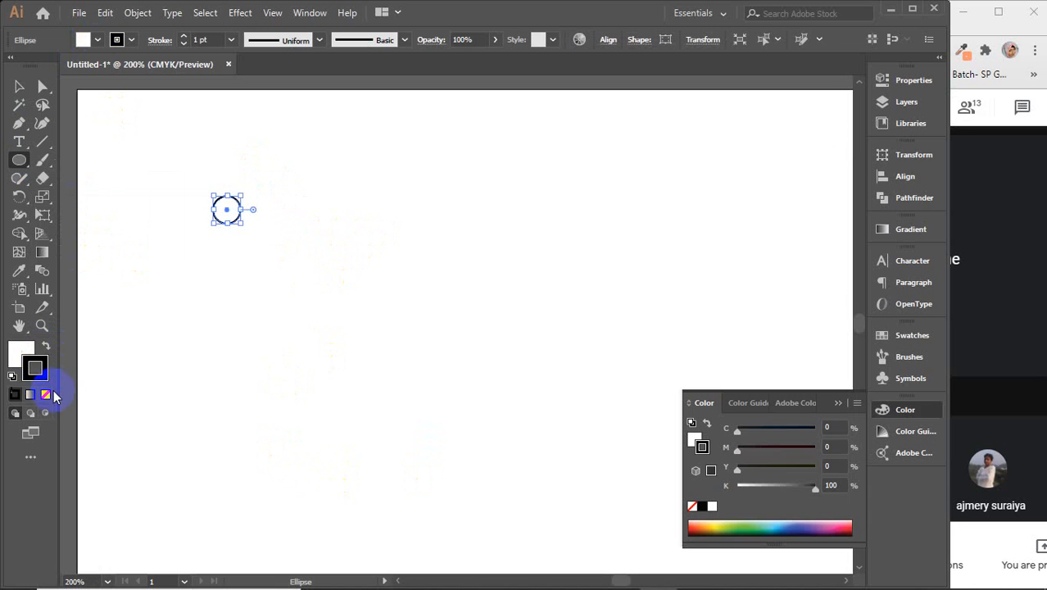
left_click(45, 396)
left_click(20, 352)
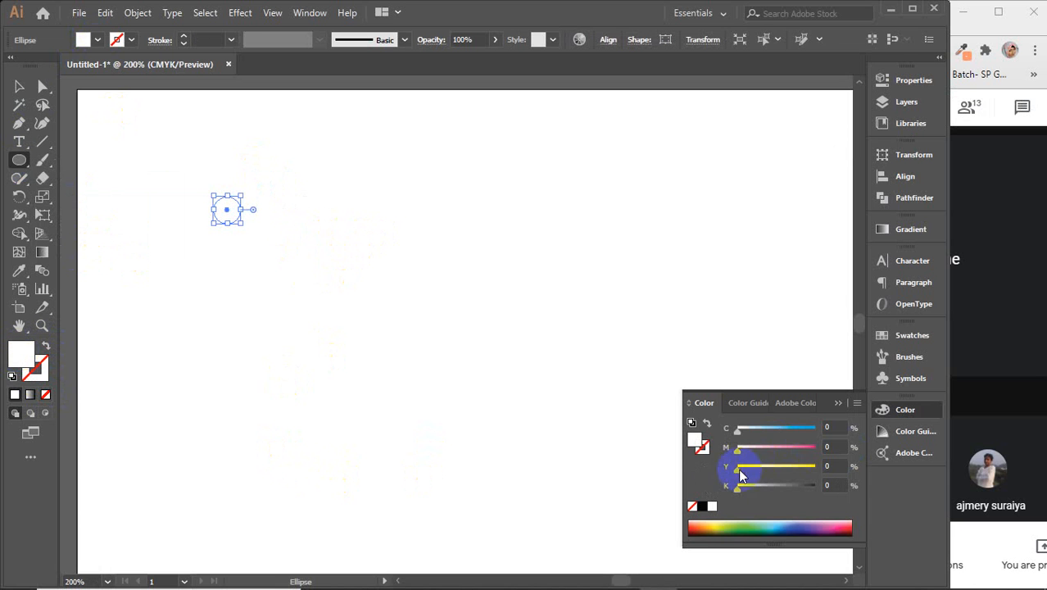
left_click_drag(738, 429, 841, 429)
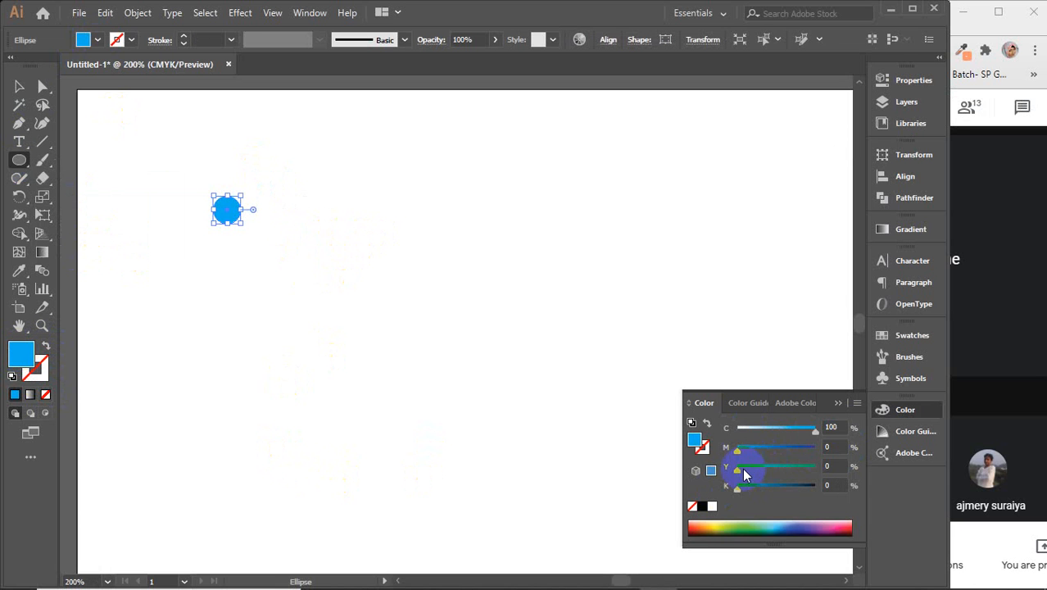
left_click_drag(738, 450, 792, 452)
left_click_drag(738, 489, 753, 492)
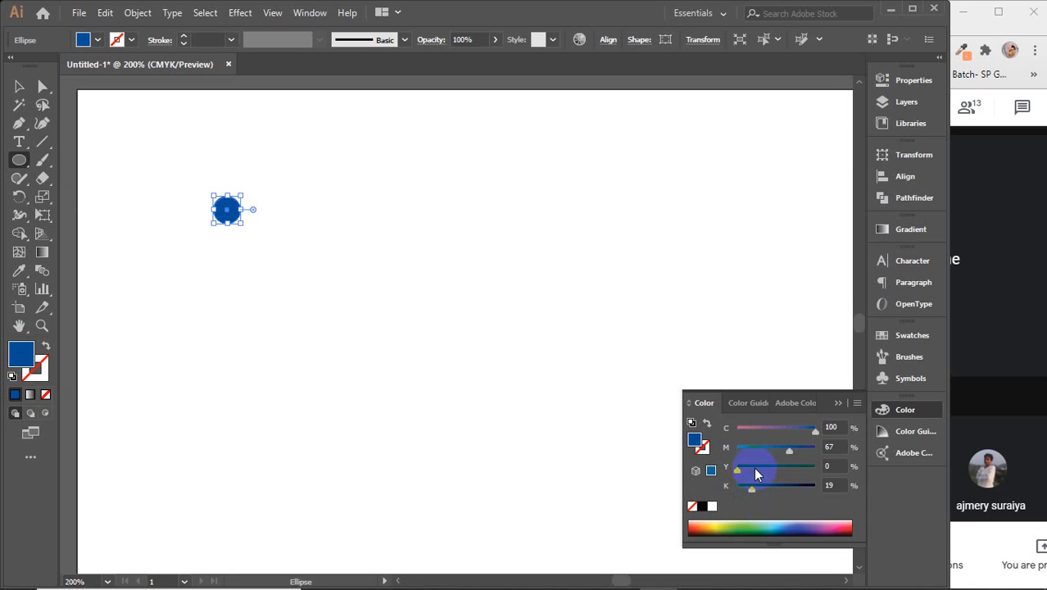
left_click_drag(789, 449, 794, 450)
Step: Place a copy of the circle to the right and recolor it pink-red (C0 M100 Y47 K0)
left_click(19, 87)
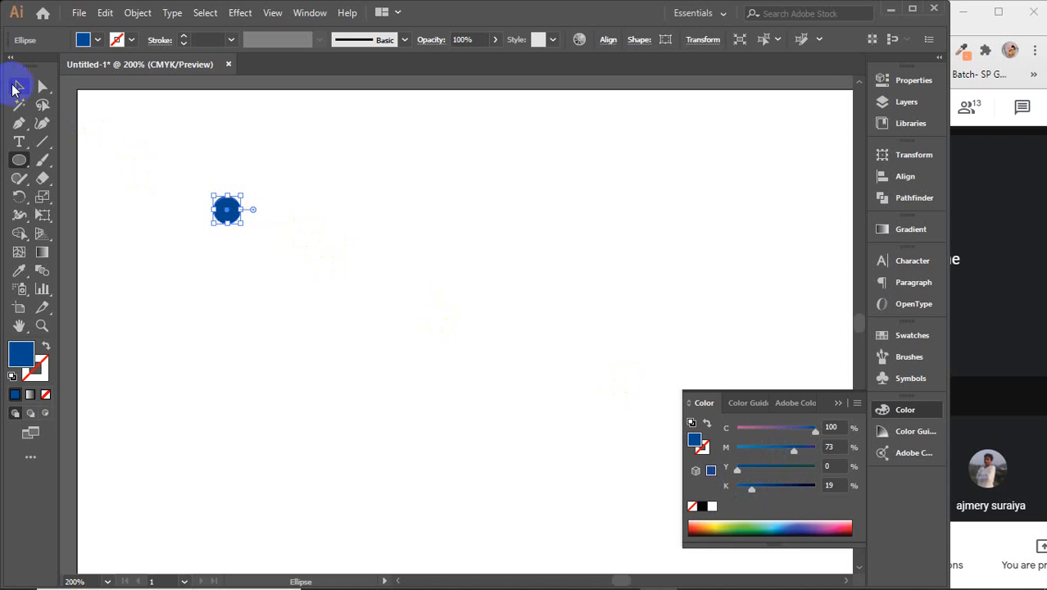
left_click(268, 304)
left_click_drag(227, 210, 791, 212)
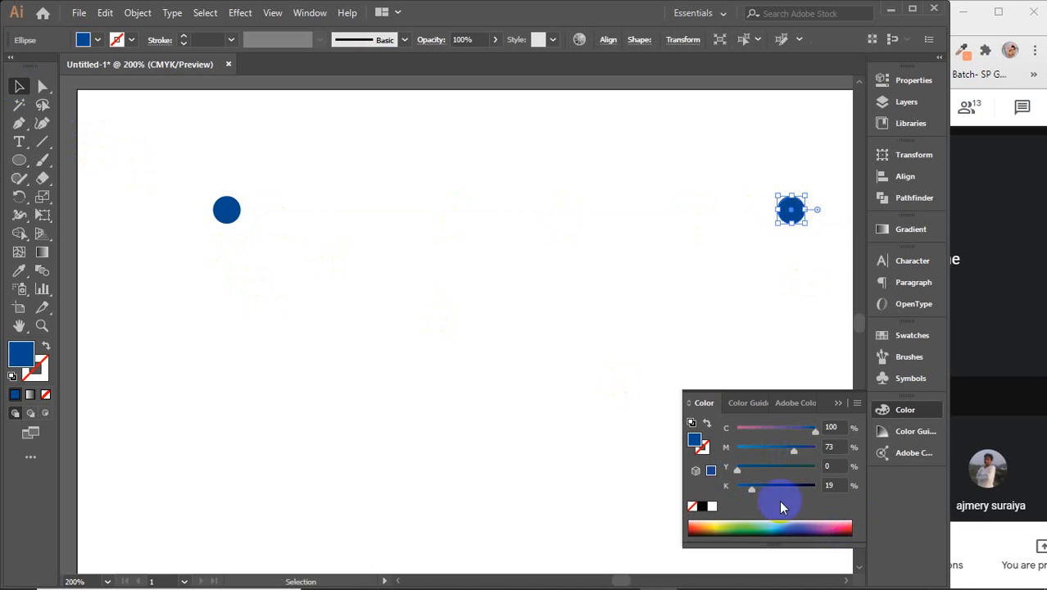
left_click_drag(809, 434, 738, 428)
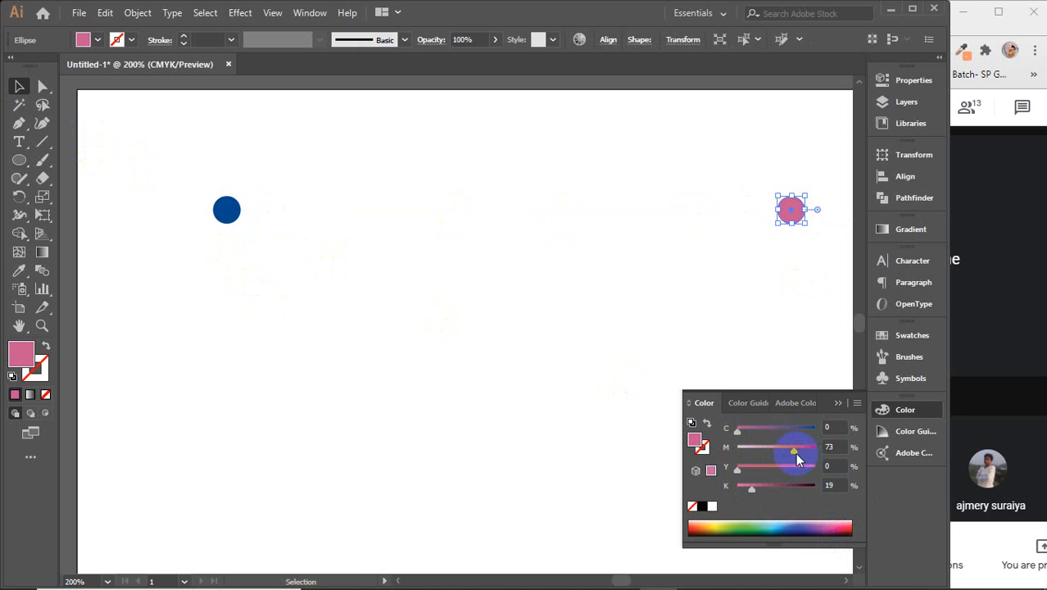
left_click_drag(795, 451, 835, 449)
left_click_drag(738, 471, 725, 494)
Step: Blend the blue circle into the pink circle with the Blend tool, then close the Color panel and zoom out
left_click(620, 284)
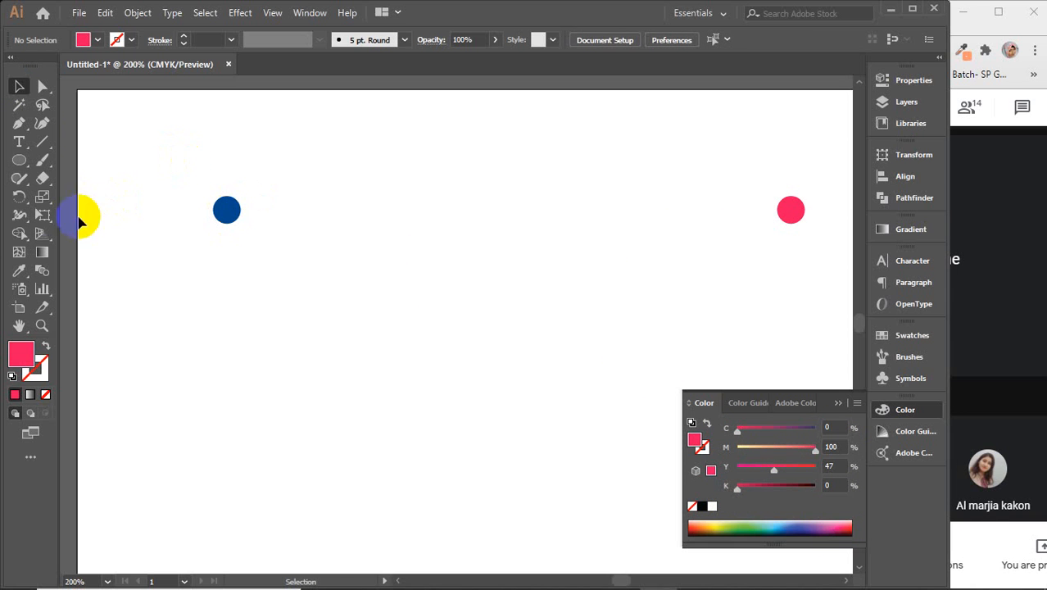
left_click(43, 273)
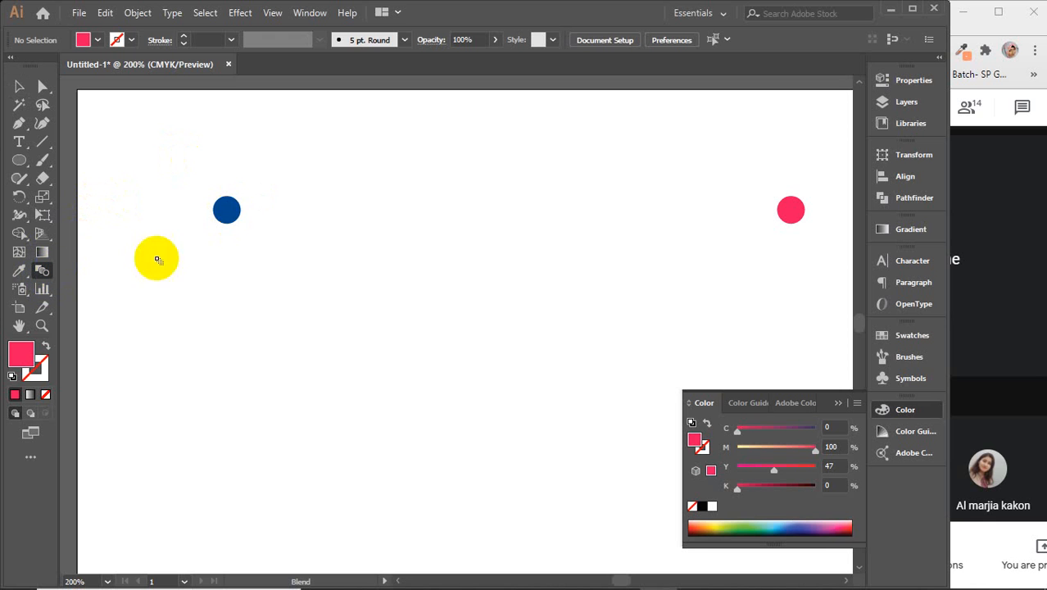
left_click(227, 210)
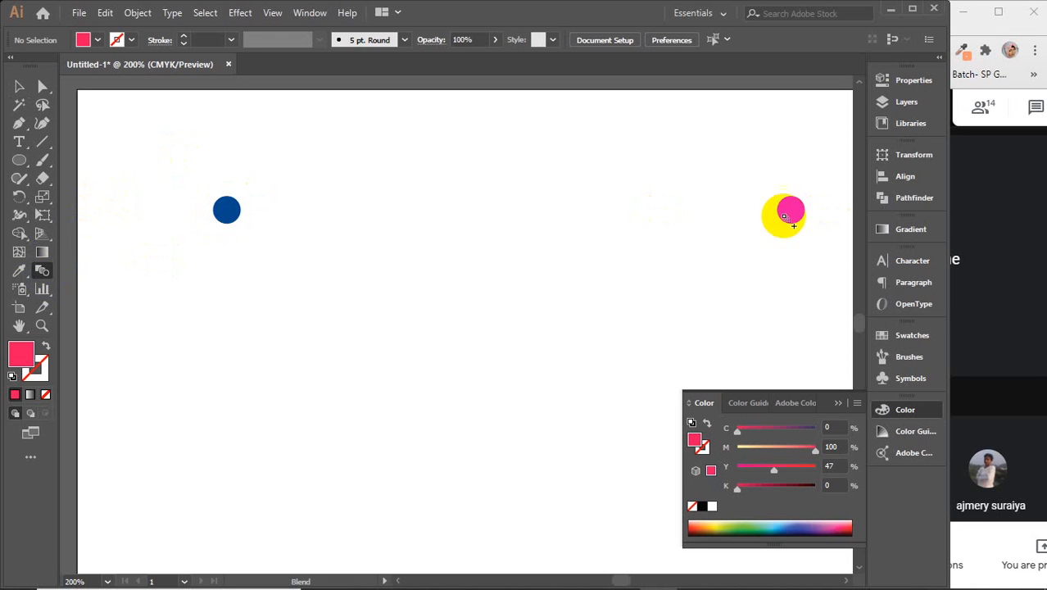
left_click(789, 210)
left_click(19, 86)
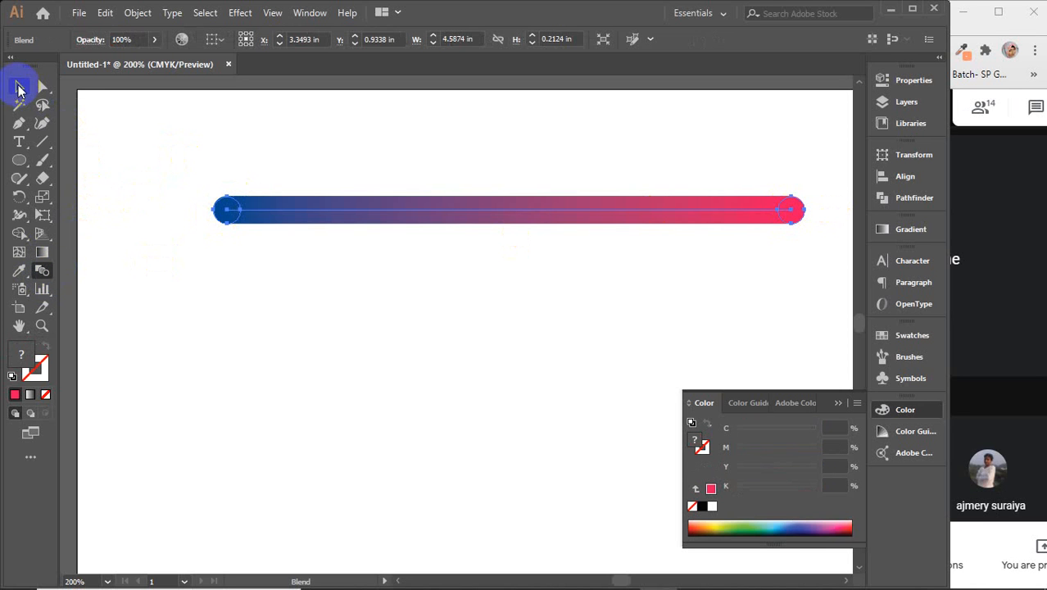
left_click(497, 401)
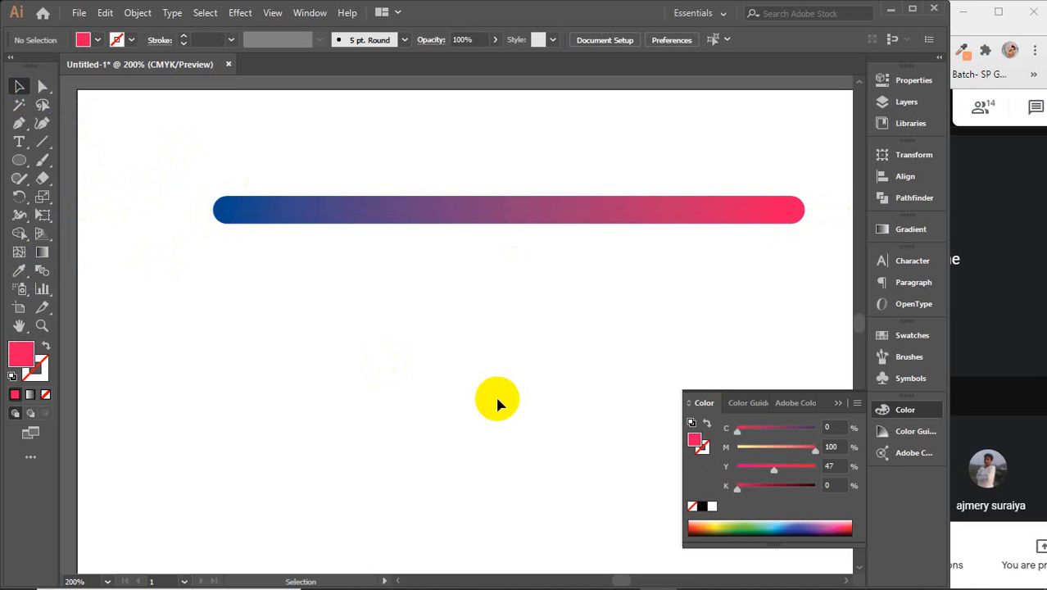
left_click(838, 403)
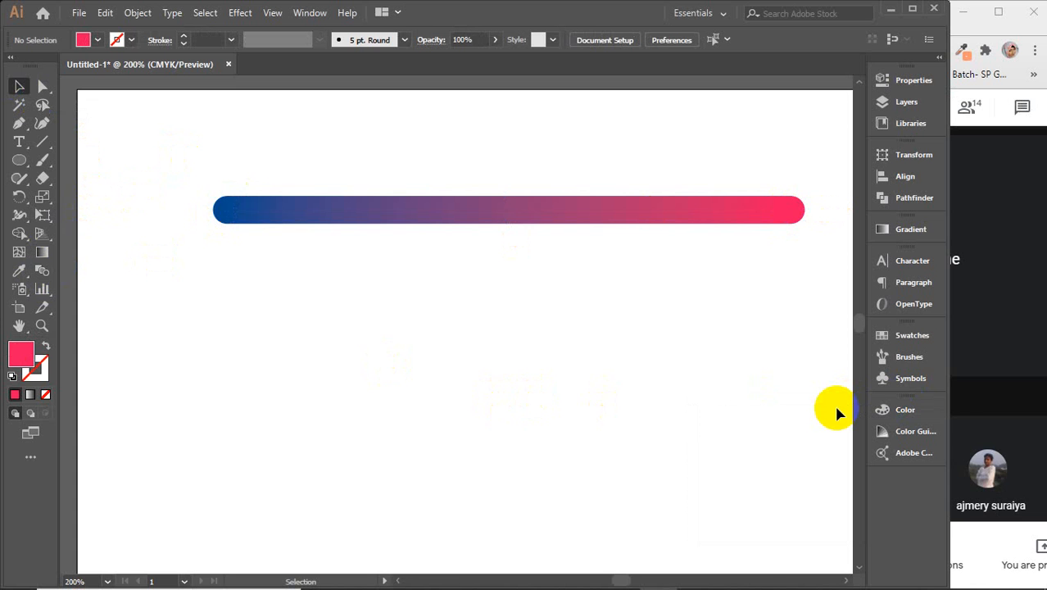
scroll(748, 434, "down", 1)
left_click_drag(724, 460, 601, 371)
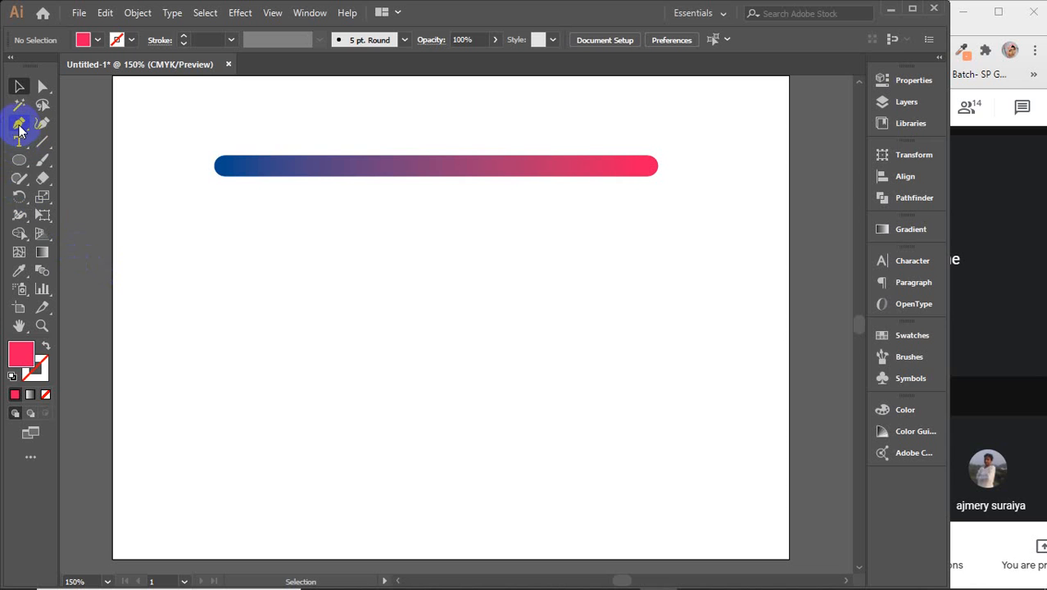
Step: Hand-letter the word 'Blend' with a curved underline using the Paintbrush tool
left_click(44, 161)
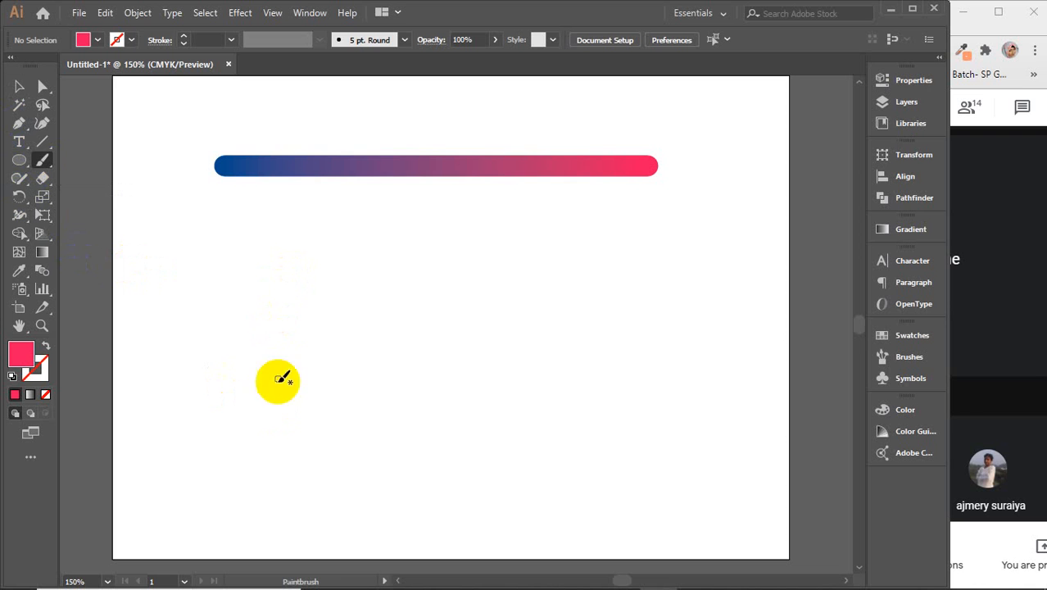
mouse_move(281, 427)
left_mouse_down()
mouse_move(318, 245)
mouse_move(369, 293)
mouse_move(303, 364)
mouse_move(373, 399)
mouse_move(283, 440)
mouse_move(253, 426)
mouse_move(252, 414)
mouse_move(410, 427)
mouse_move(448, 237)
mouse_move(422, 376)
mouse_move(460, 433)
mouse_move(507, 343)
mouse_move(474, 416)
mouse_move(530, 358)
mouse_move(554, 402)
mouse_move(547, 364)
mouse_move(627, 421)
mouse_move(614, 349)
mouse_move(614, 426)
mouse_move(643, 263)
mouse_move(627, 324)
mouse_move(658, 400)
mouse_move(715, 399)
mouse_move(632, 459)
mouse_move(351, 532)
mouse_move(240, 518)
left_mouse_up()
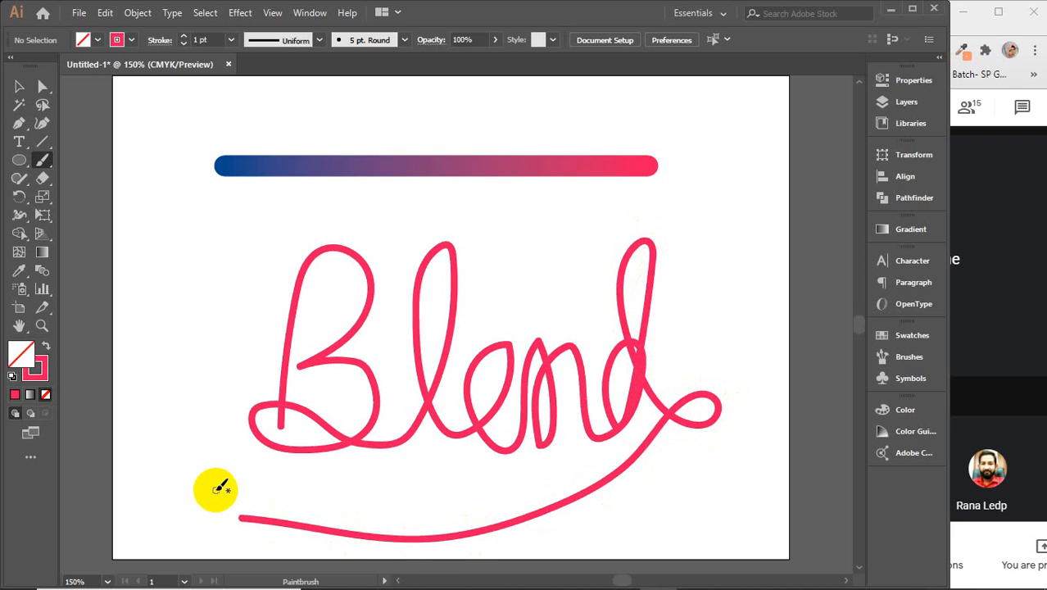
left_click(20, 87)
Step: Select the blend bar and Blend path, apply Object > Blend > Replace Spine, and move the result up
left_click(290, 347)
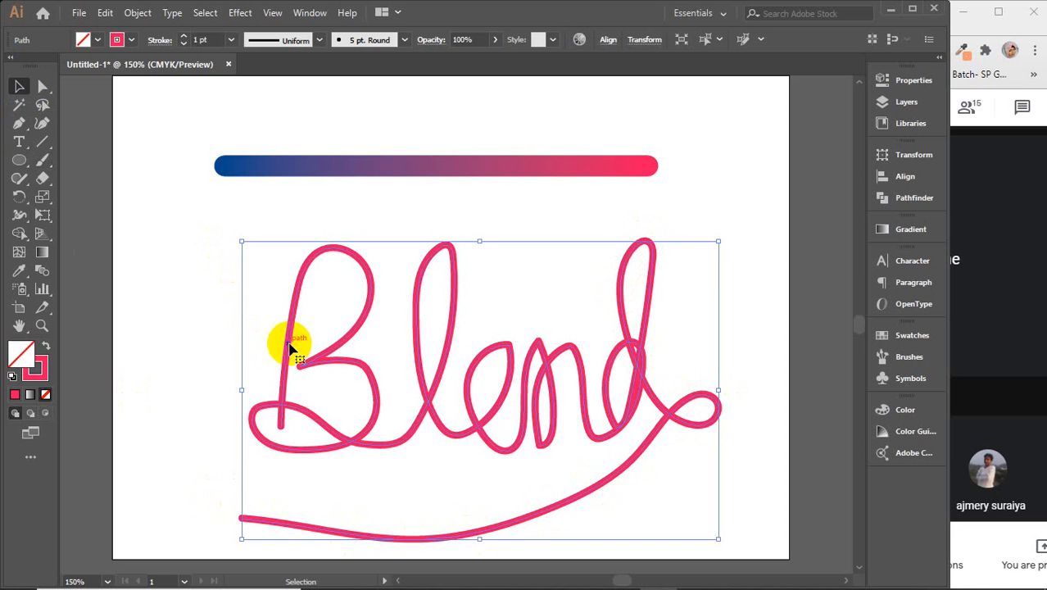
left_click_drag(182, 127, 352, 368)
left_click(138, 12)
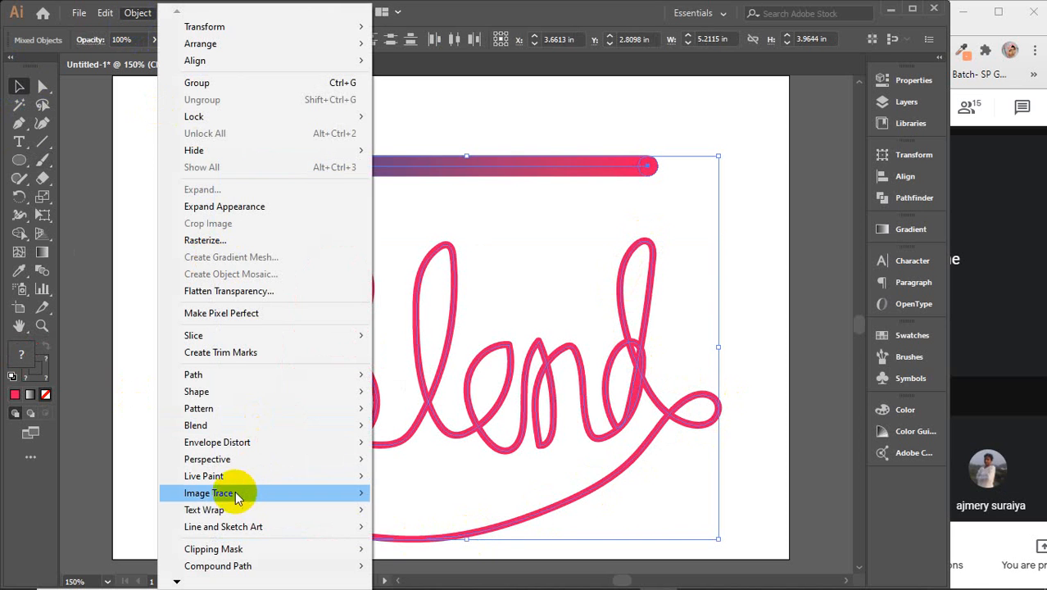
mouse_move(214, 428)
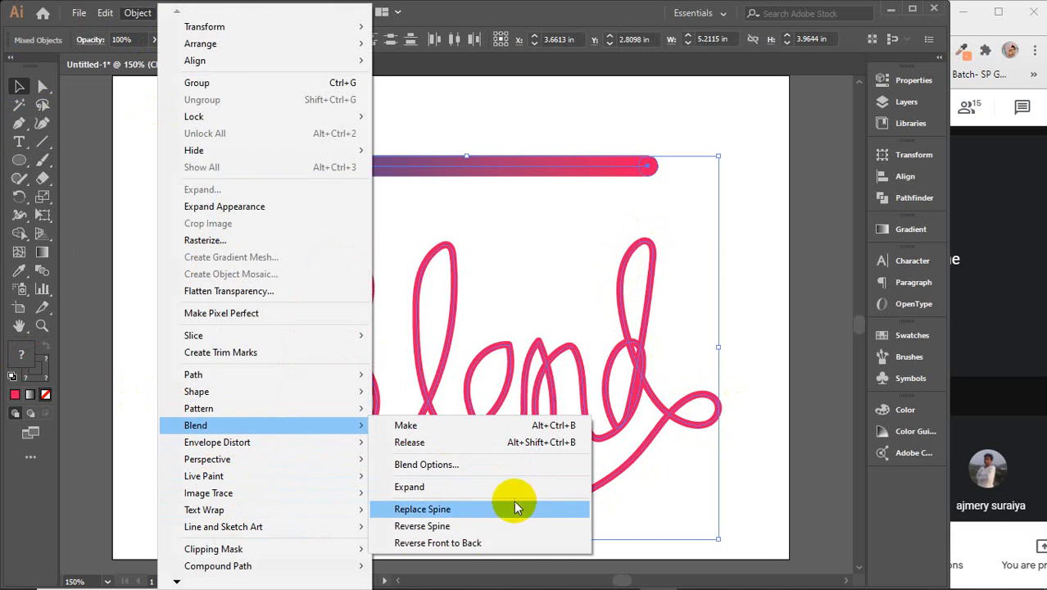
left_click(447, 512)
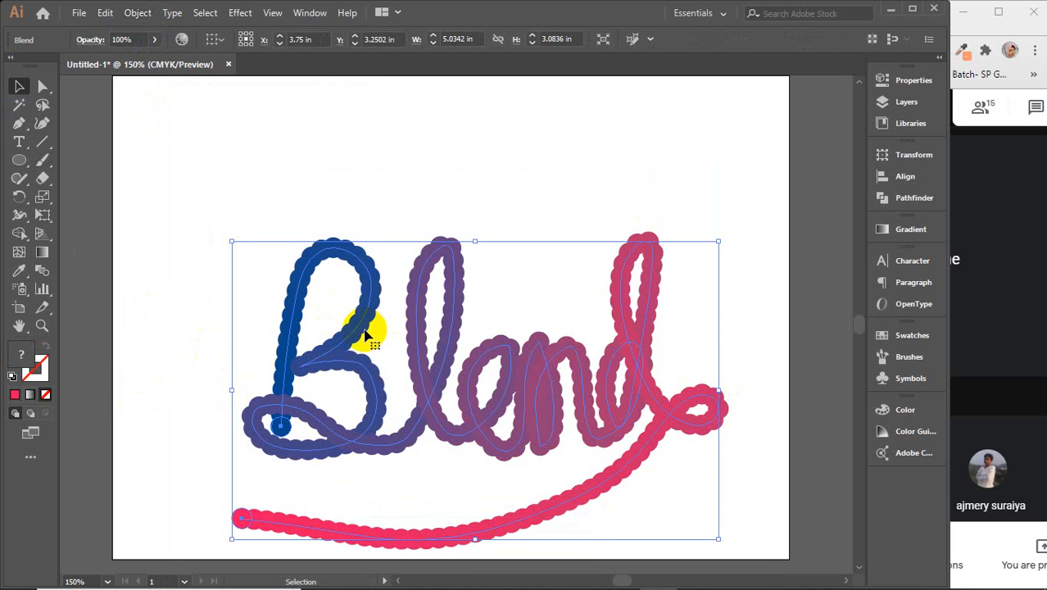
left_click_drag(357, 329, 346, 235)
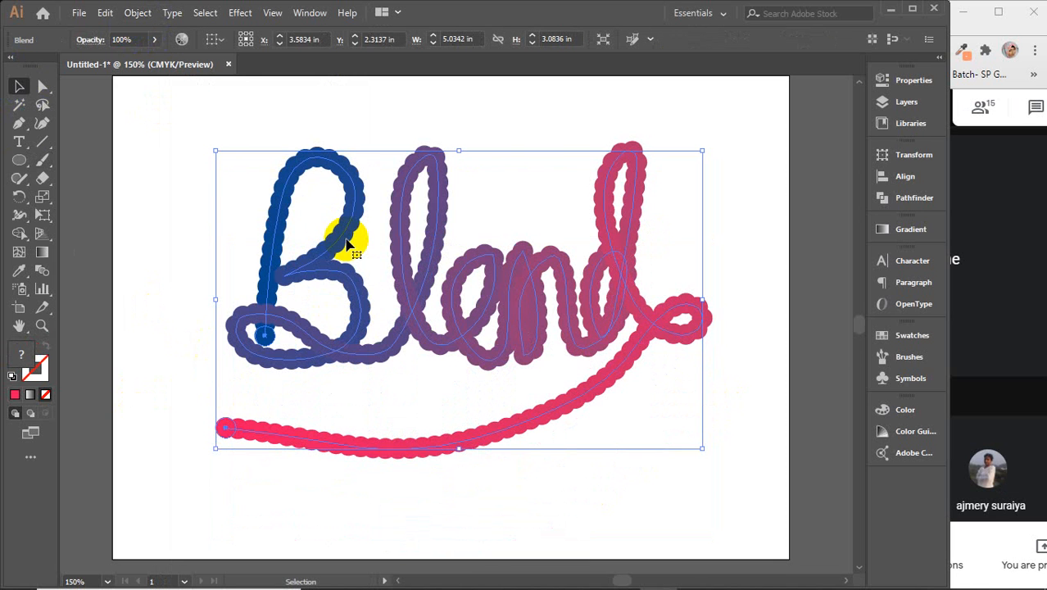
left_click(42, 270)
Step: In Blend Options, turn on Preview and try Specified Steps spacing at 500
key("Return")
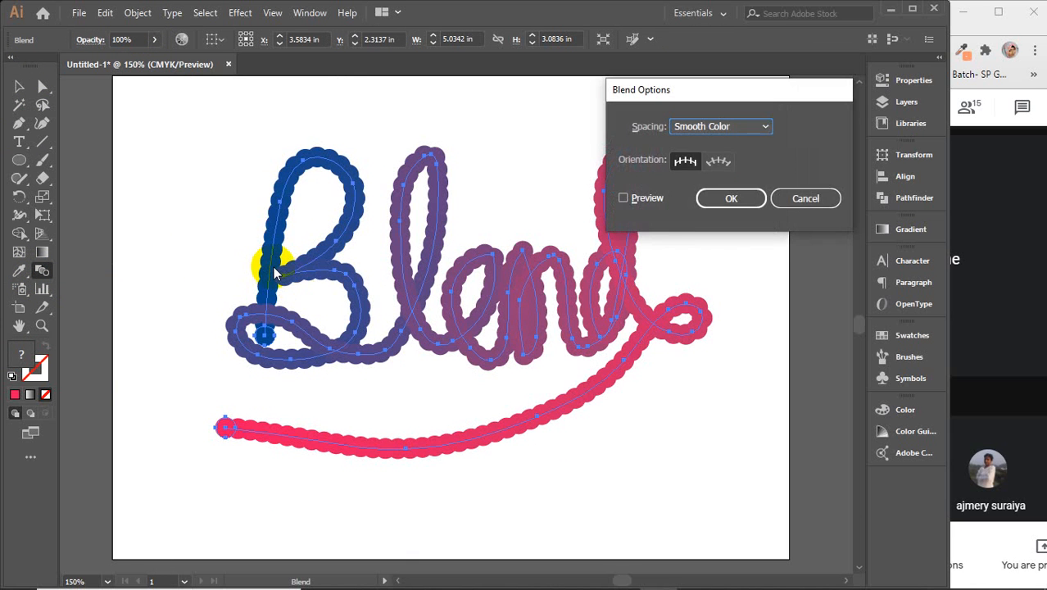
left_click_drag(776, 90, 864, 65)
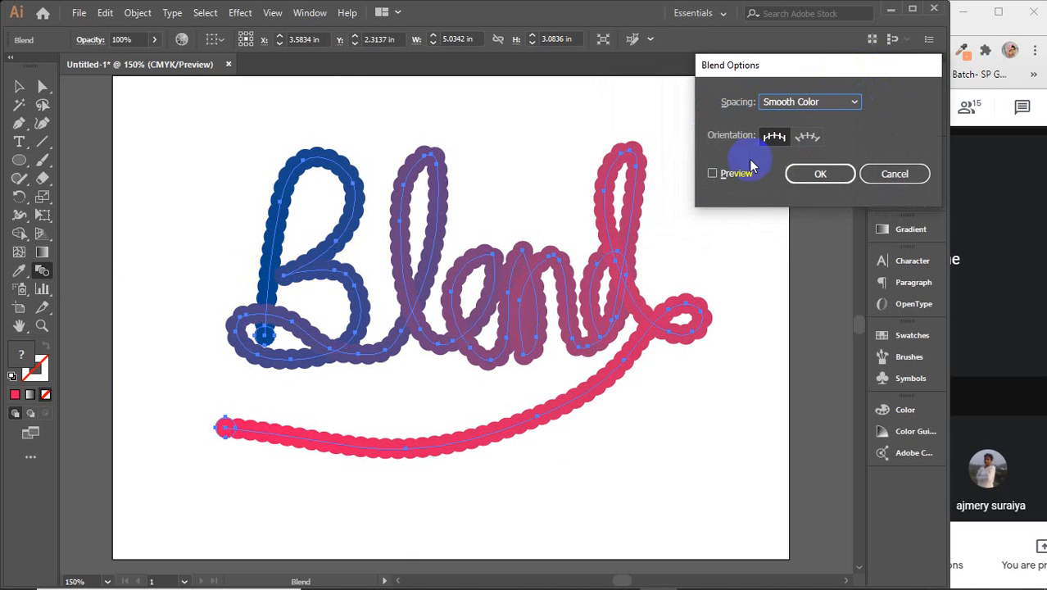
left_click(713, 173)
left_click(852, 102)
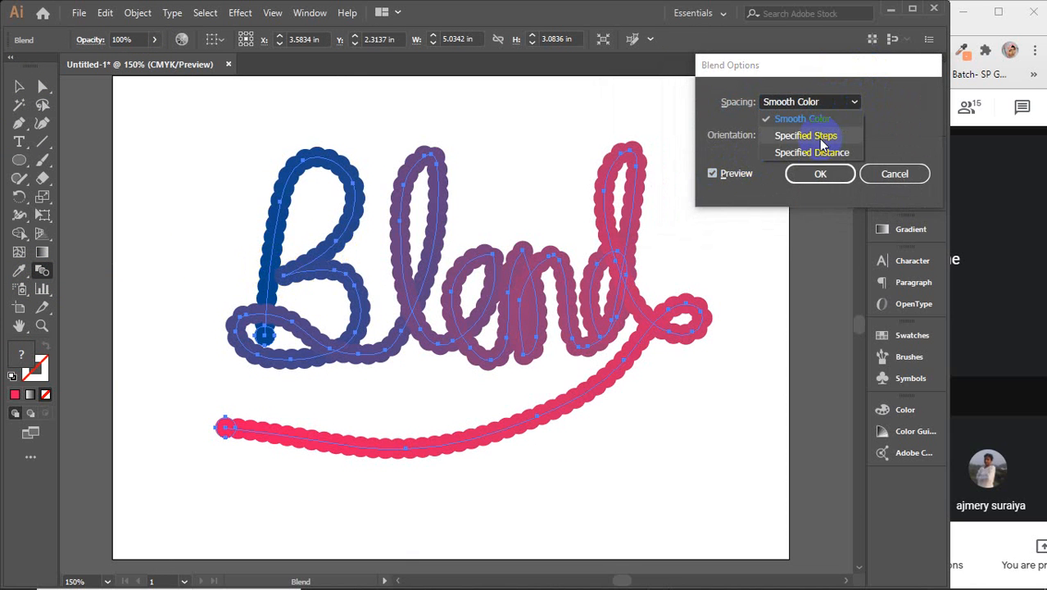
left_click(829, 133)
left_click(901, 100)
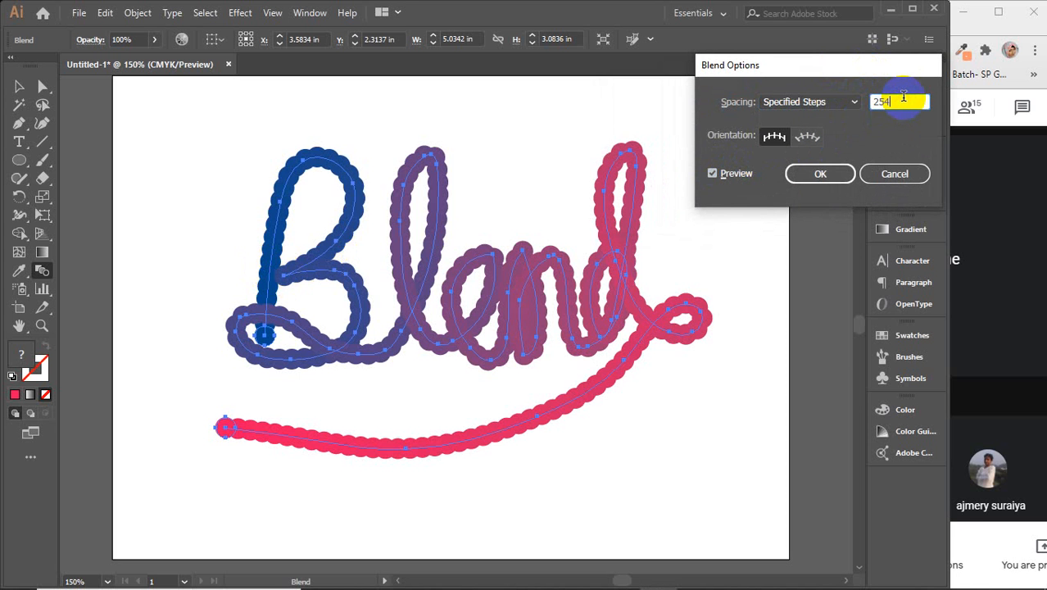
scroll(904, 96, "up", 14)
scroll(904, 96, "up", 20)
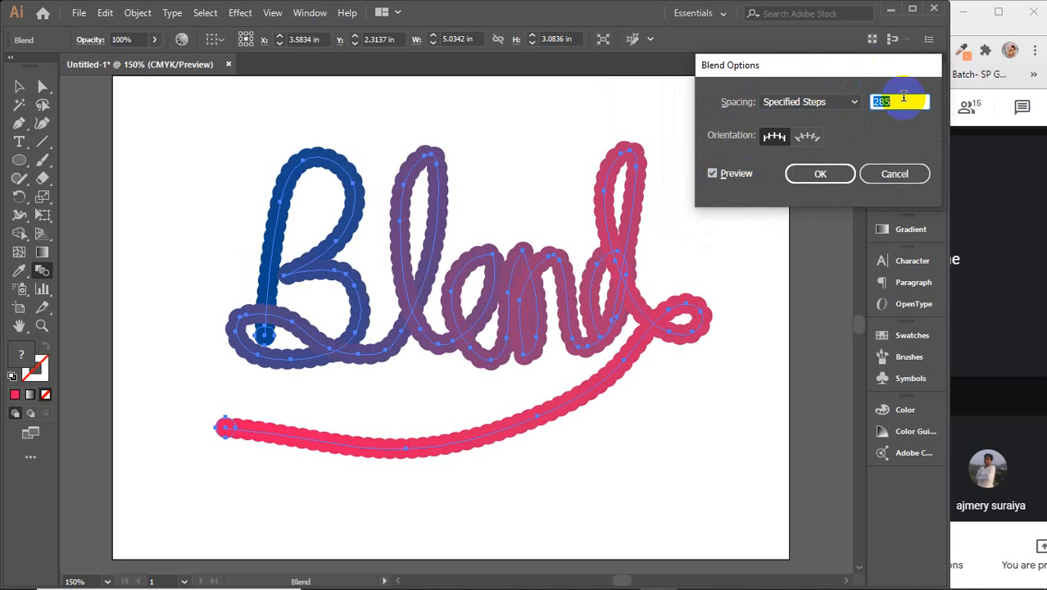
scroll(904, 96, "up", 20)
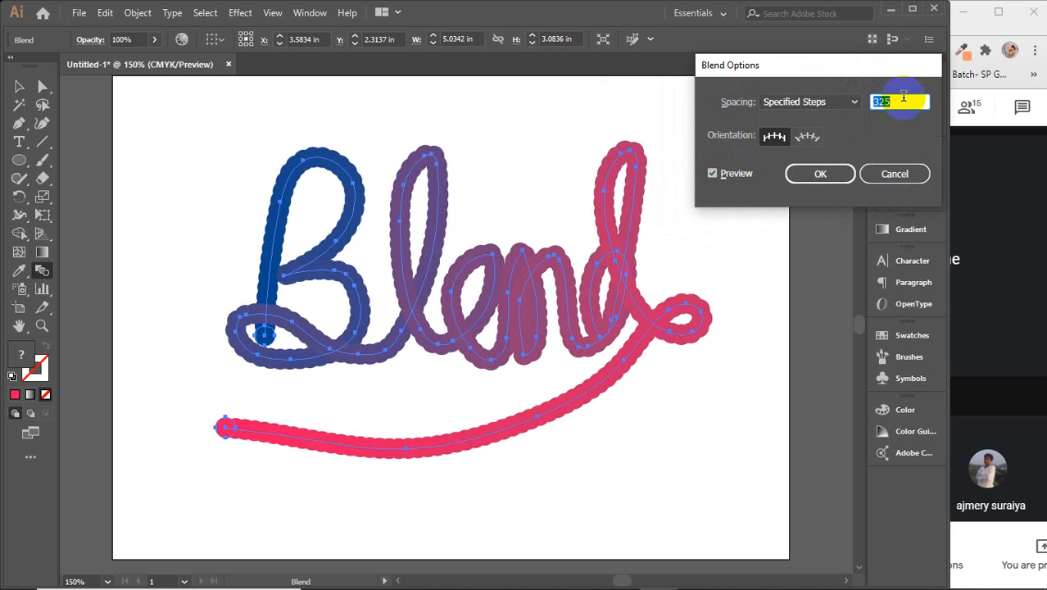
scroll(904, 97, "up", 20)
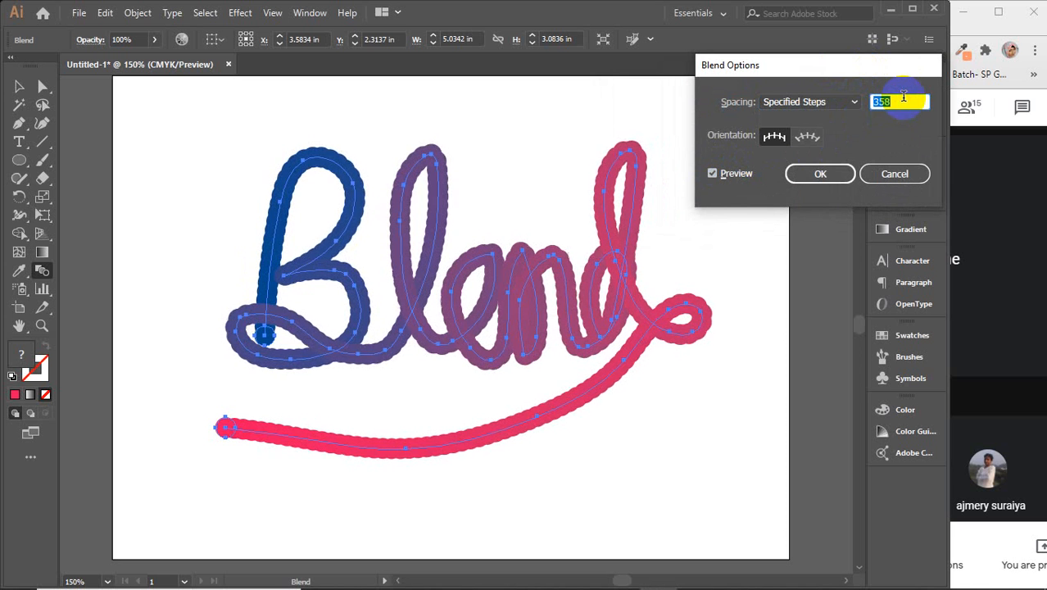
type("500")
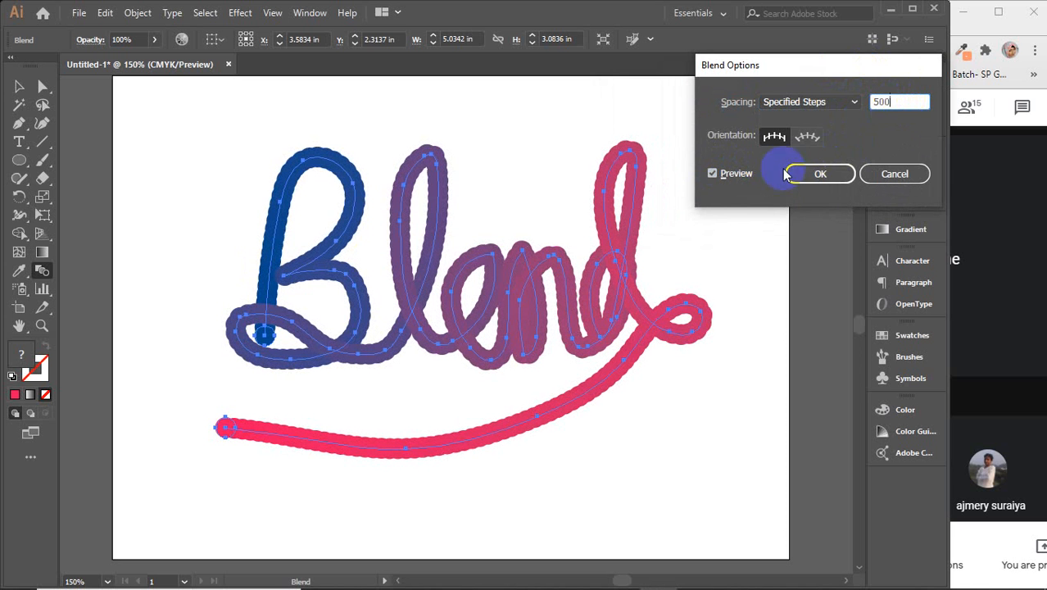
double_click(727, 172)
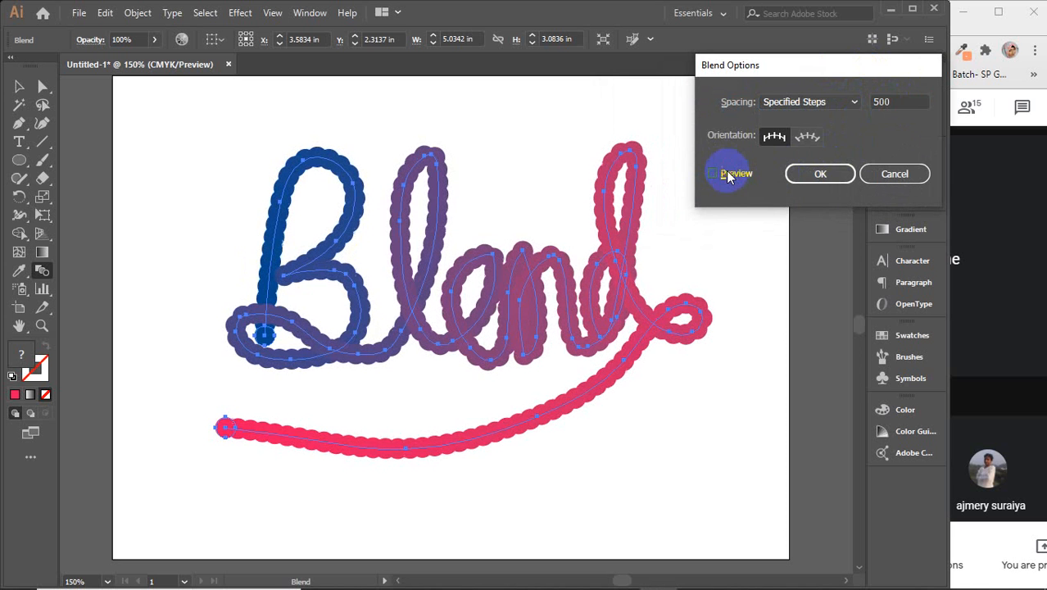
Step: Set Specified Steps to 1000 with Align to Path orientation and apply the blend options
left_click(904, 102)
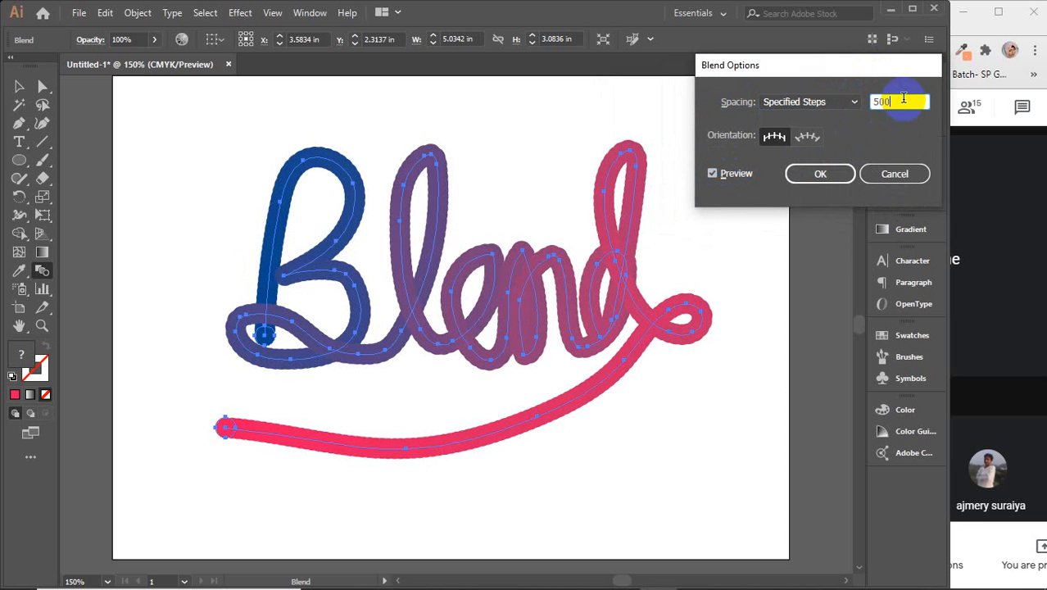
scroll(904, 99, "up", 20)
scroll(904, 98, "up", 20)
scroll(904, 98, "up", 3)
left_click(807, 136)
left_click(853, 102)
left_click(802, 119)
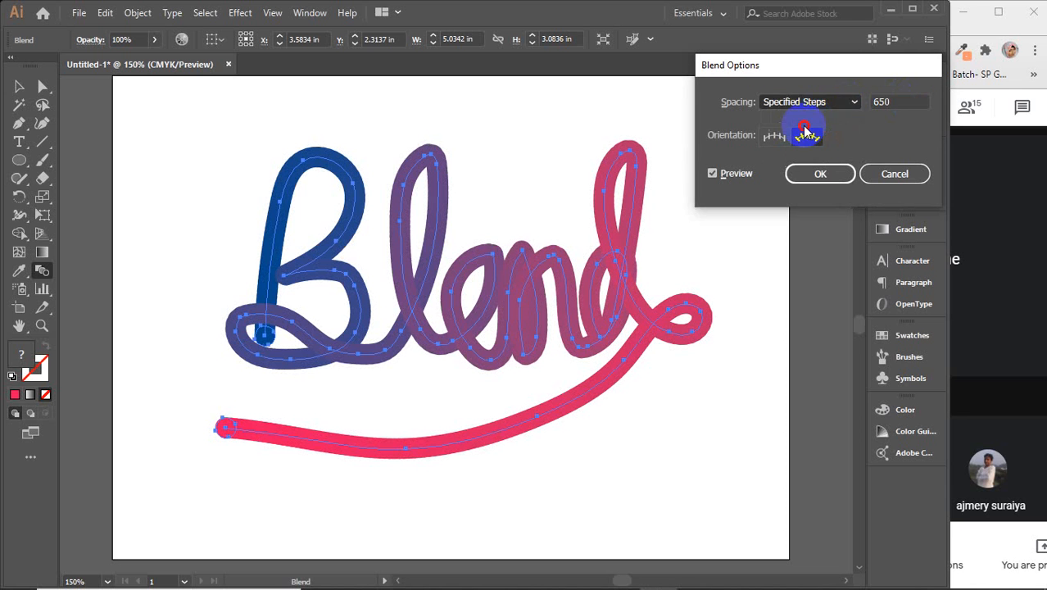
left_click(852, 104)
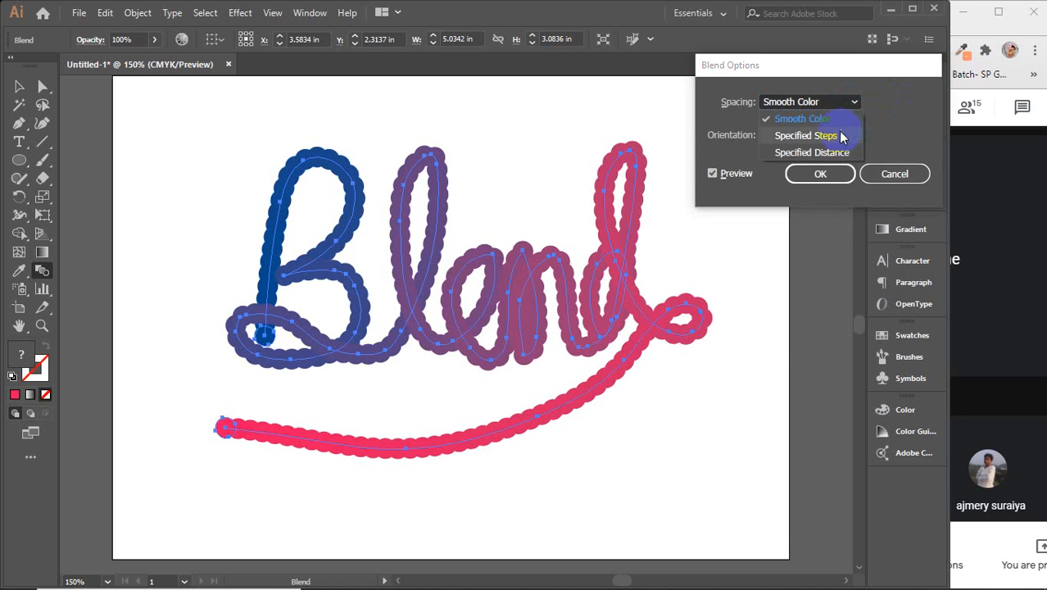
left_click(835, 134)
type("1000")
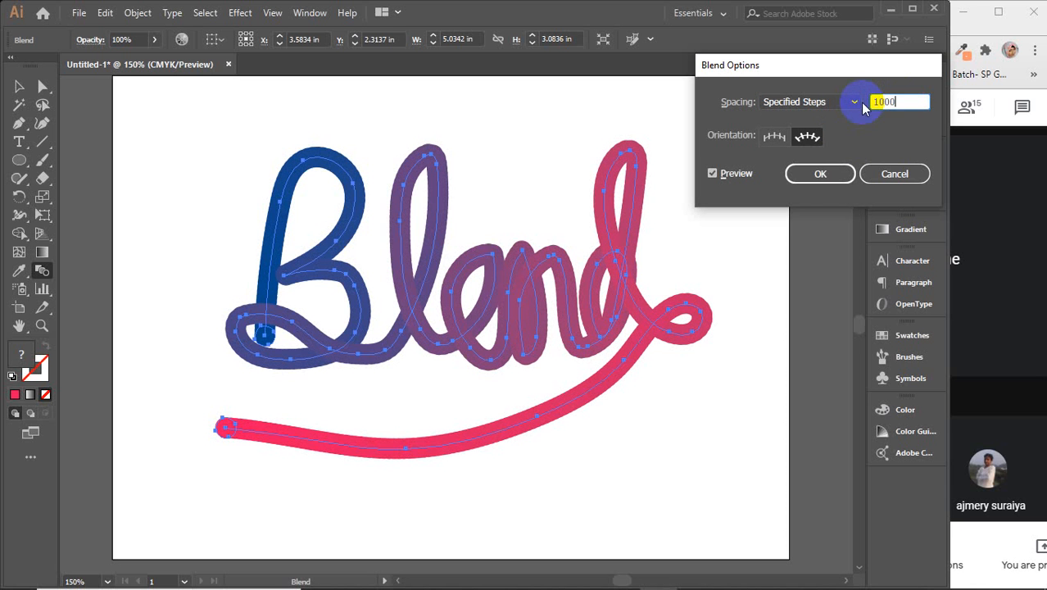
left_click(807, 138)
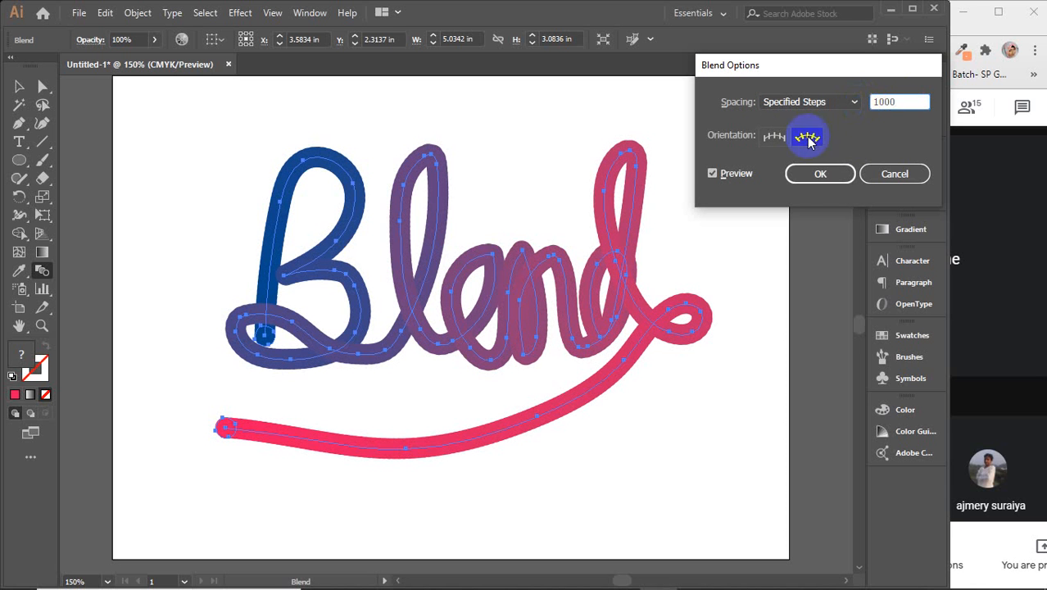
left_click(725, 174)
left_click(725, 173)
left_click(819, 178)
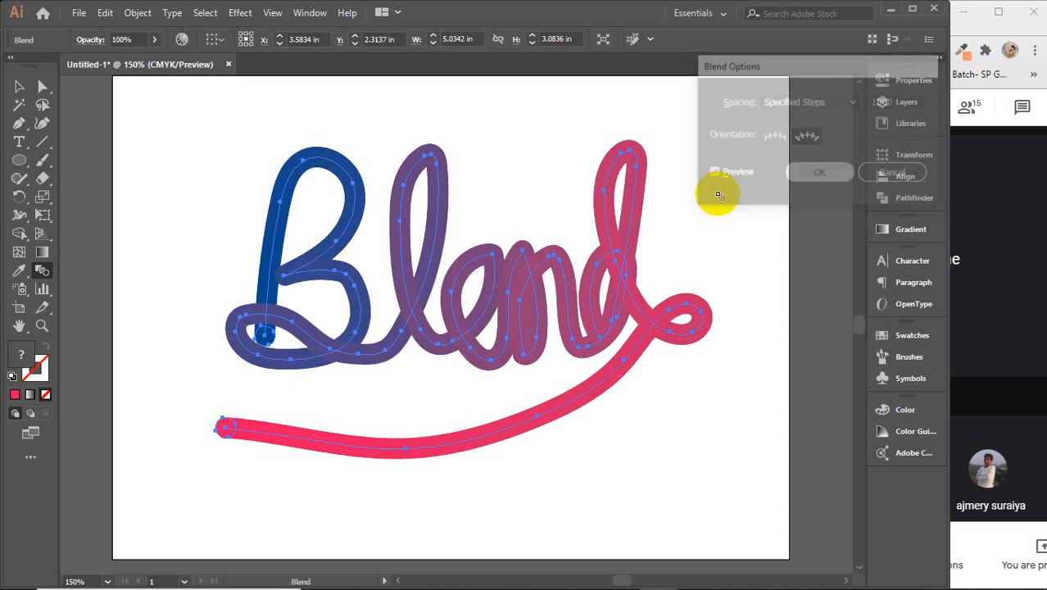
left_click(18, 88)
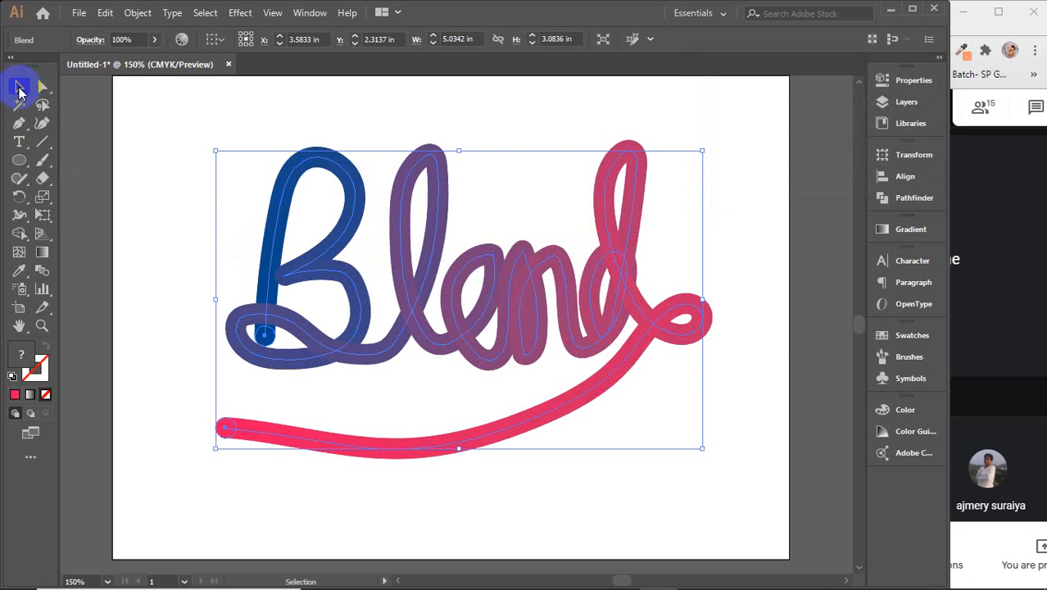
Step: Select the blended Blend lettering with the Selection Tool and delete it
left_click(200, 146)
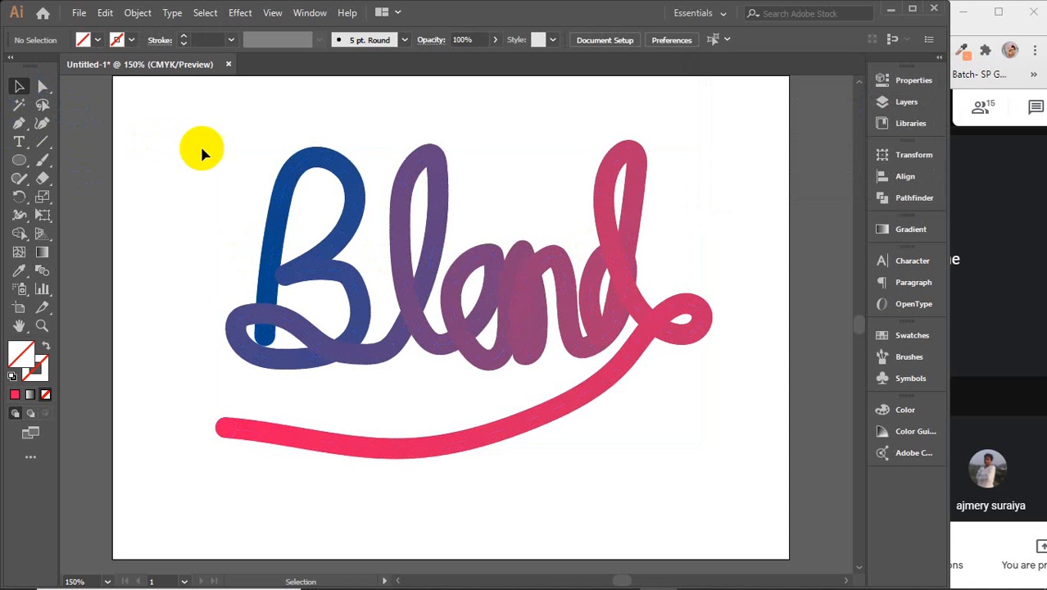
left_click(281, 209)
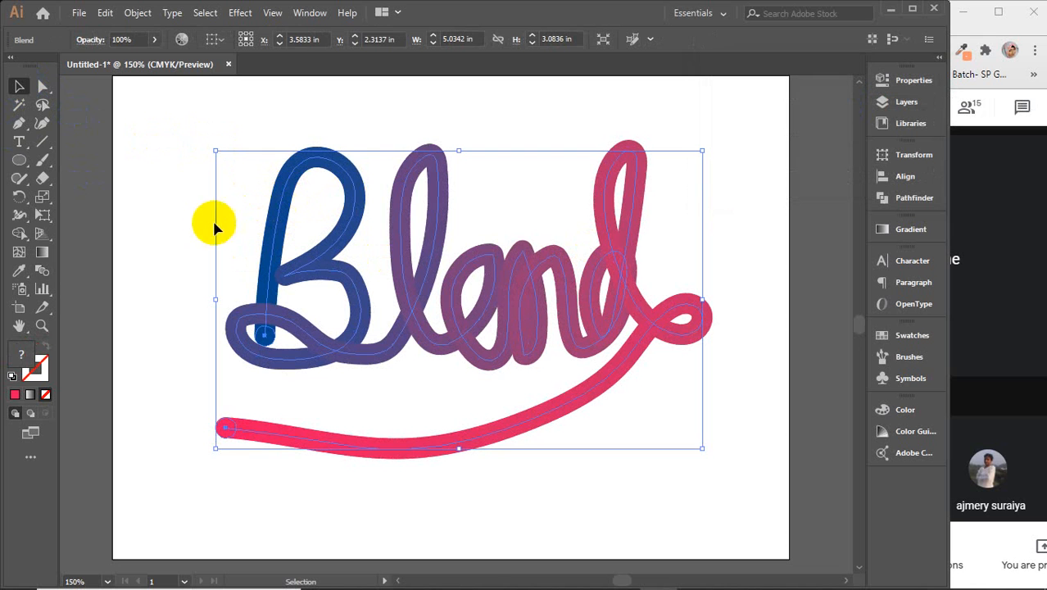
left_click(168, 212)
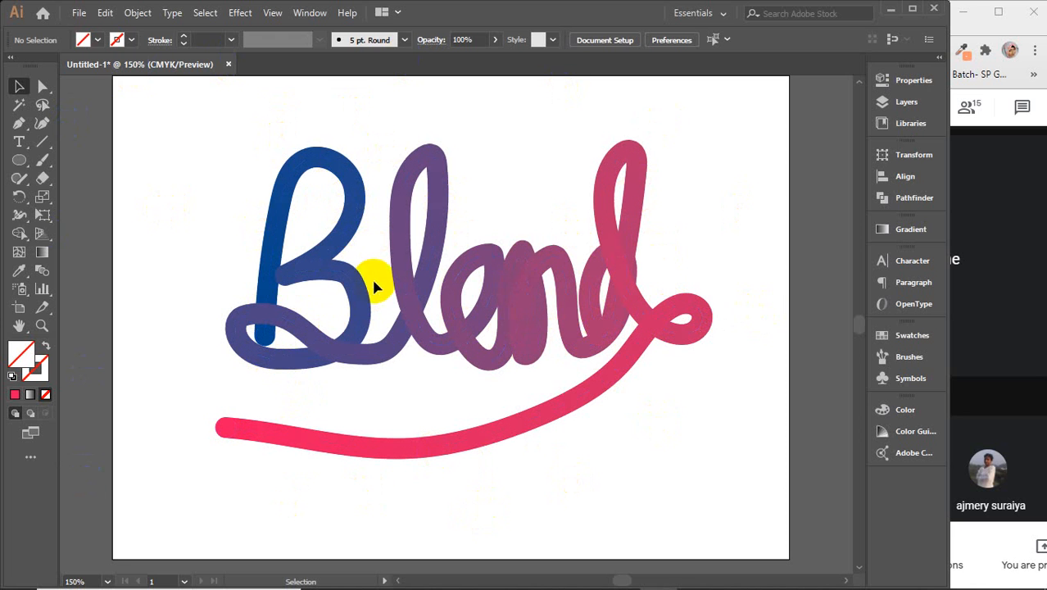
left_click(348, 304)
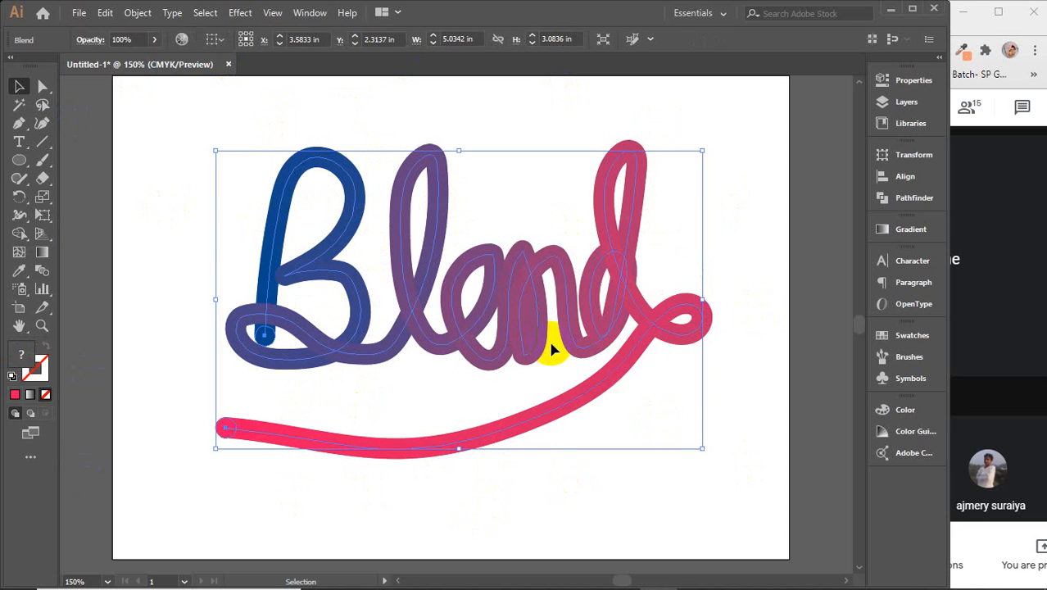
key("Delete")
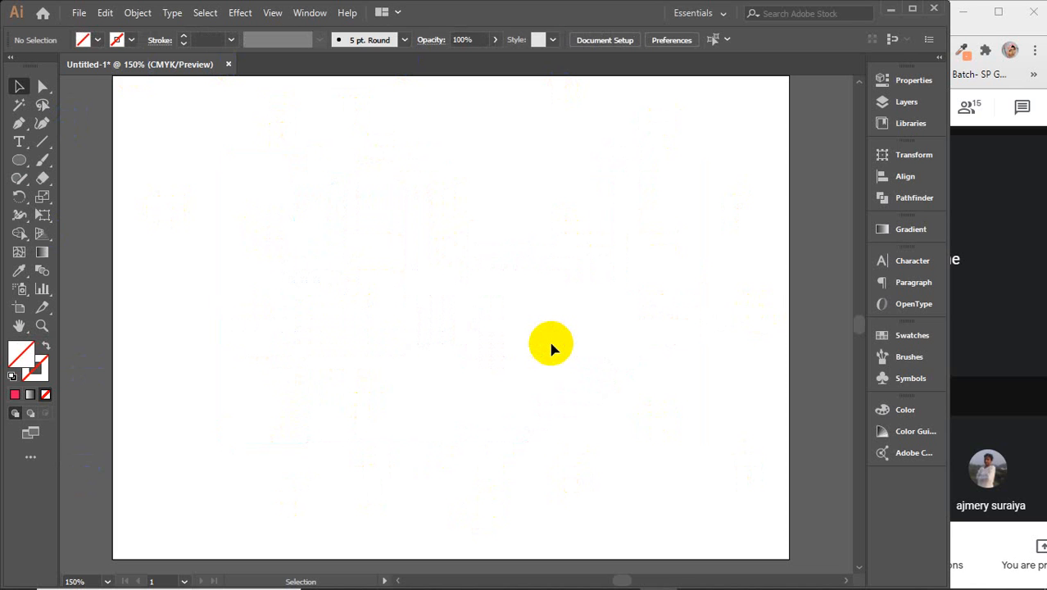
scroll(551, 348, "down", 2)
Step: Pan the view to centre the empty artboard
left_click_drag(606, 381, 534, 403)
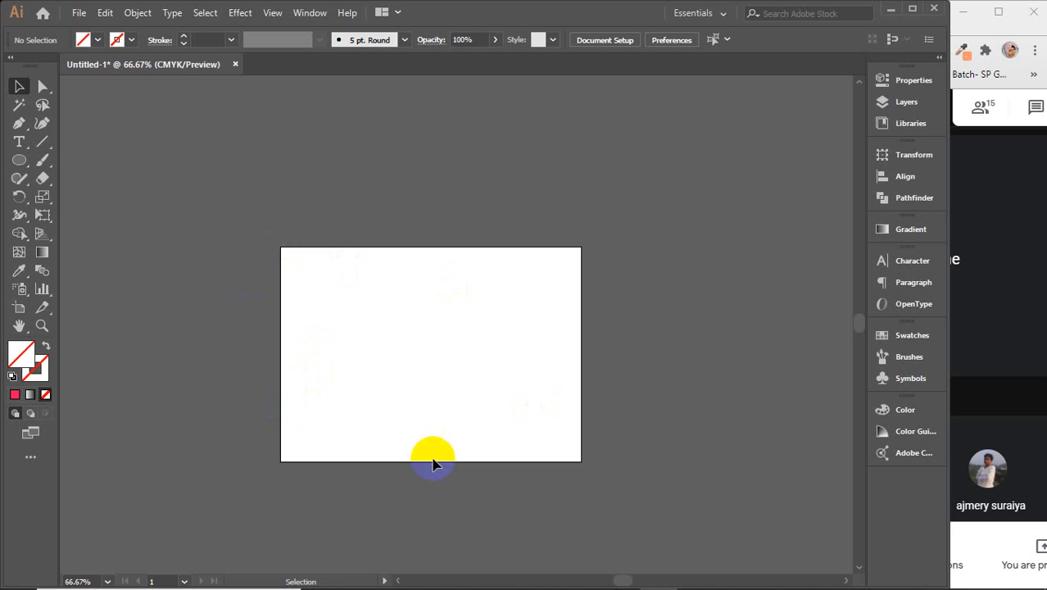
Step: Replace the image search query with 'graphic tablet' and close the other browser tab
mouse_move(584, 573)
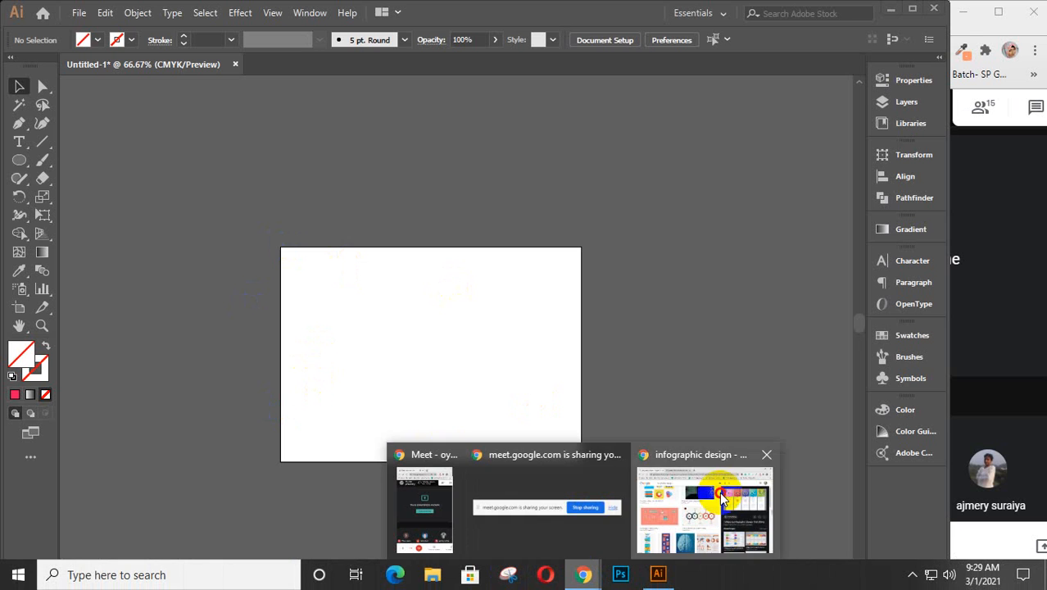
left_click(720, 491)
left_click_drag(269, 110, 115, 110)
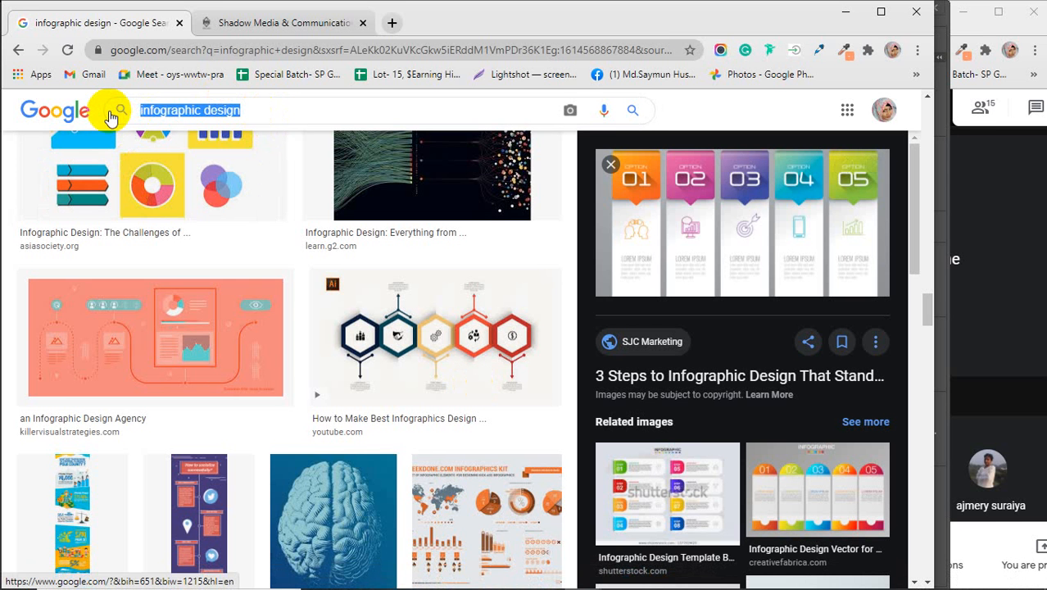
type("gr")
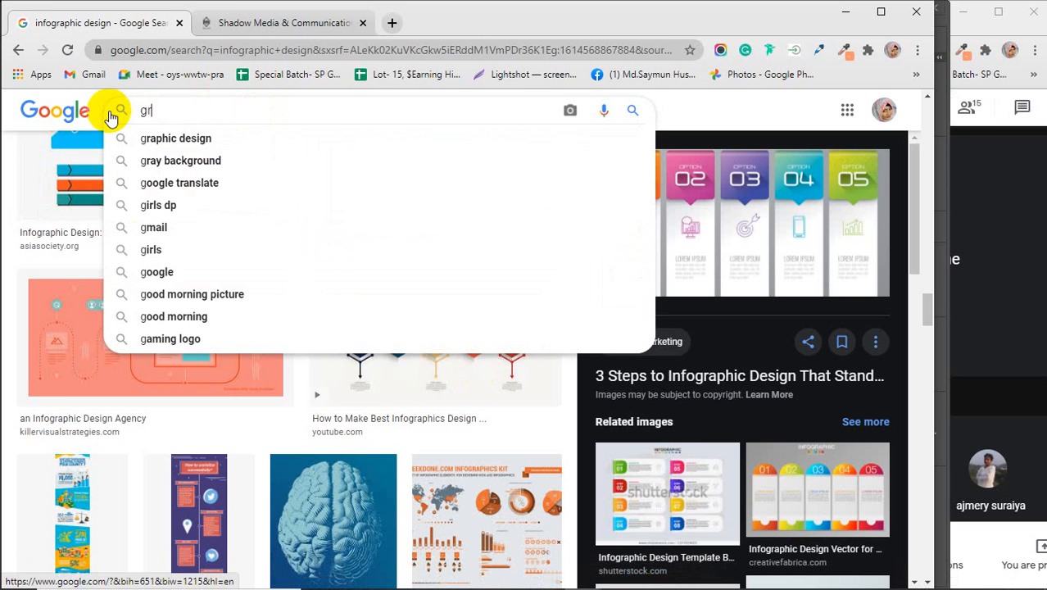
type("aphic ta")
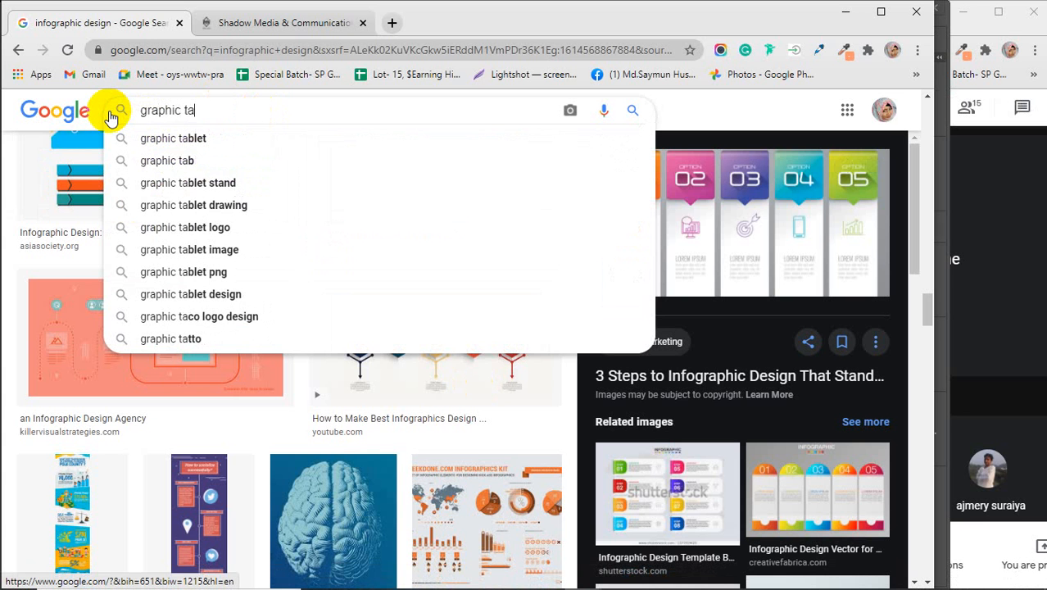
type("blet")
key("Return")
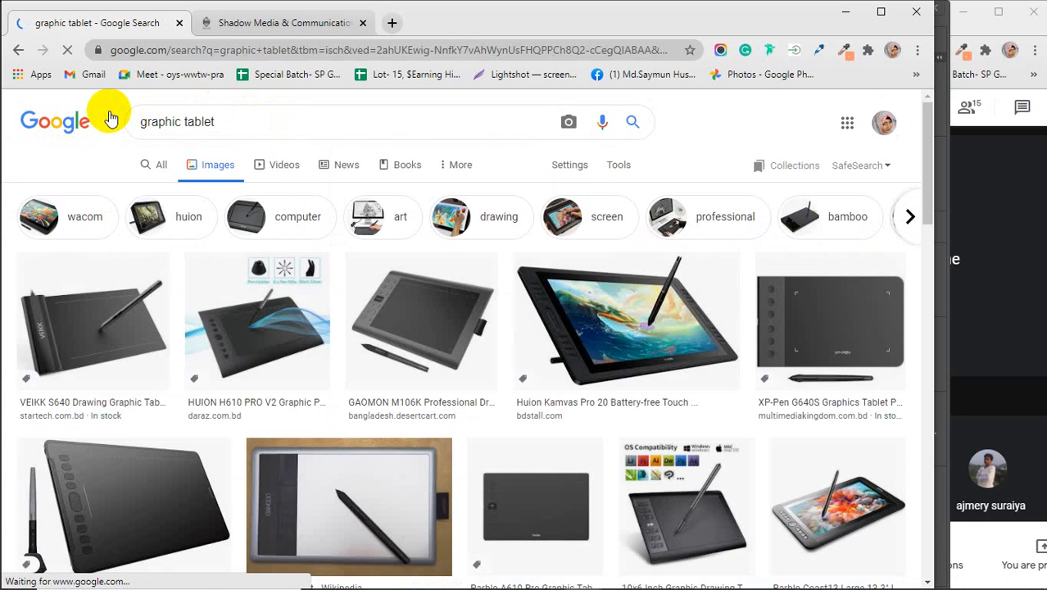
left_click(365, 23)
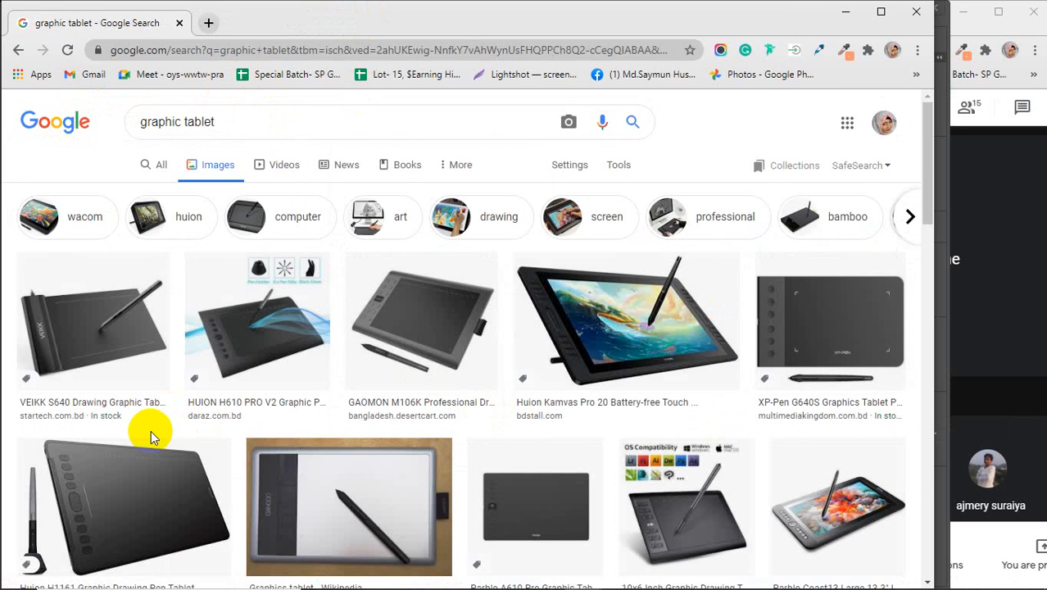
Step: Scroll down through the graphic tablet image results, then open a new blank tab
scroll(151, 430, "down", 5)
scroll(150, 438, "down", 5)
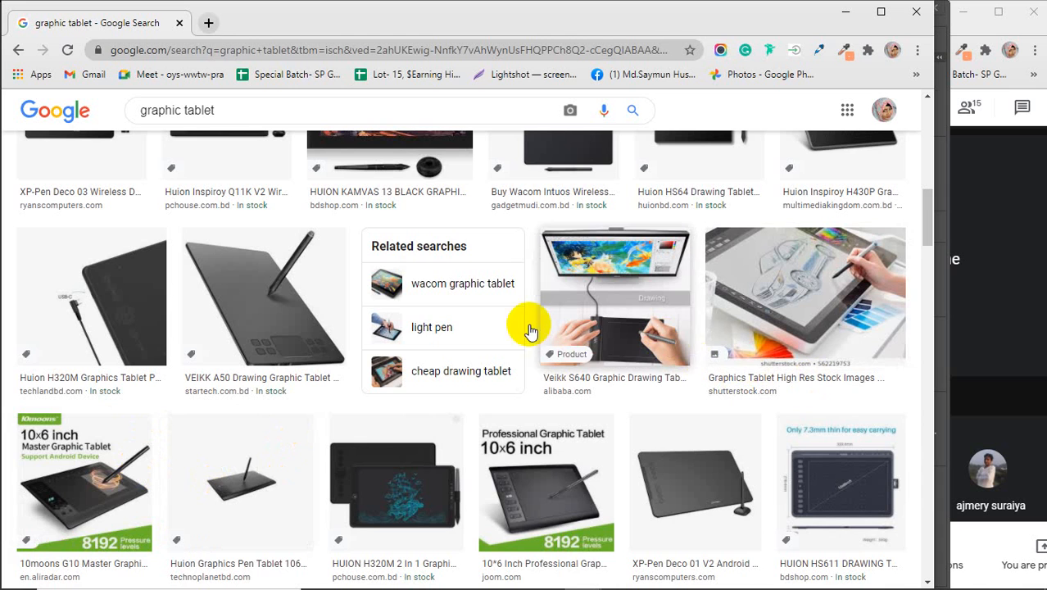
scroll(409, 331, "down", 1)
scroll(409, 331, "down", 5)
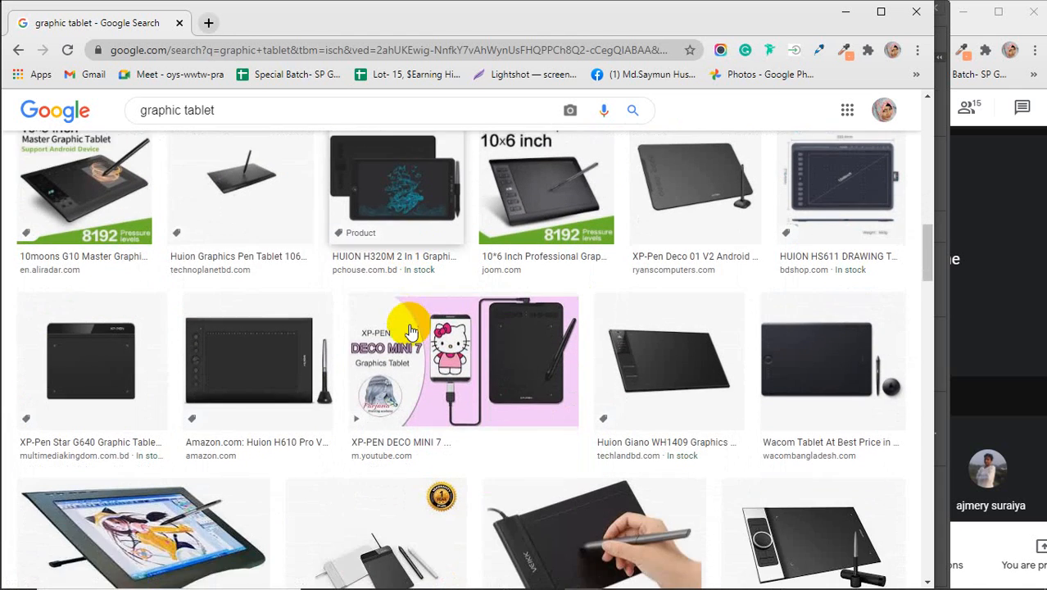
scroll(411, 331, "down", 1)
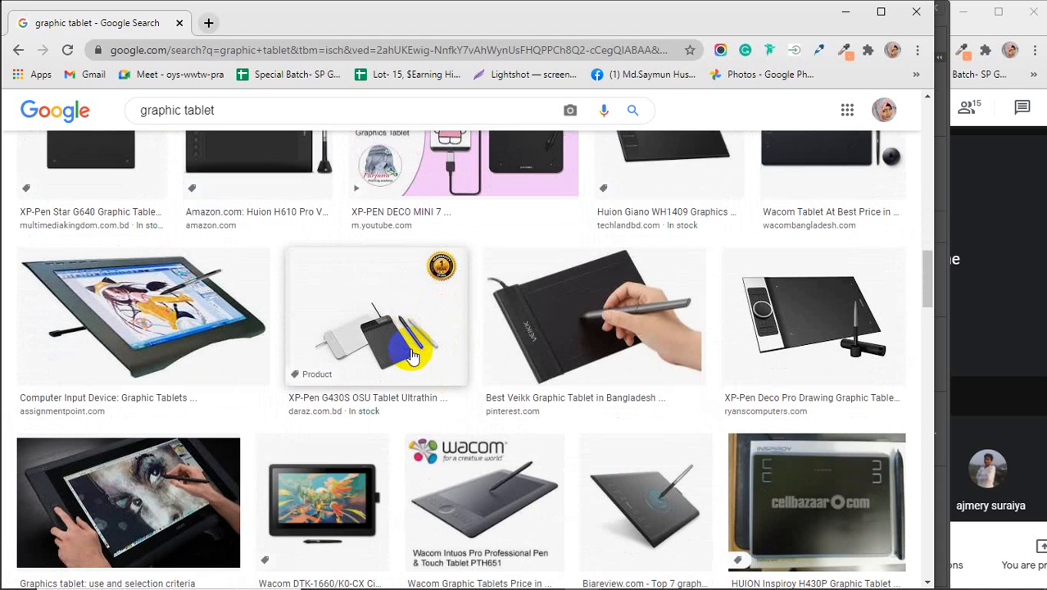
scroll(244, 449, "down", 3)
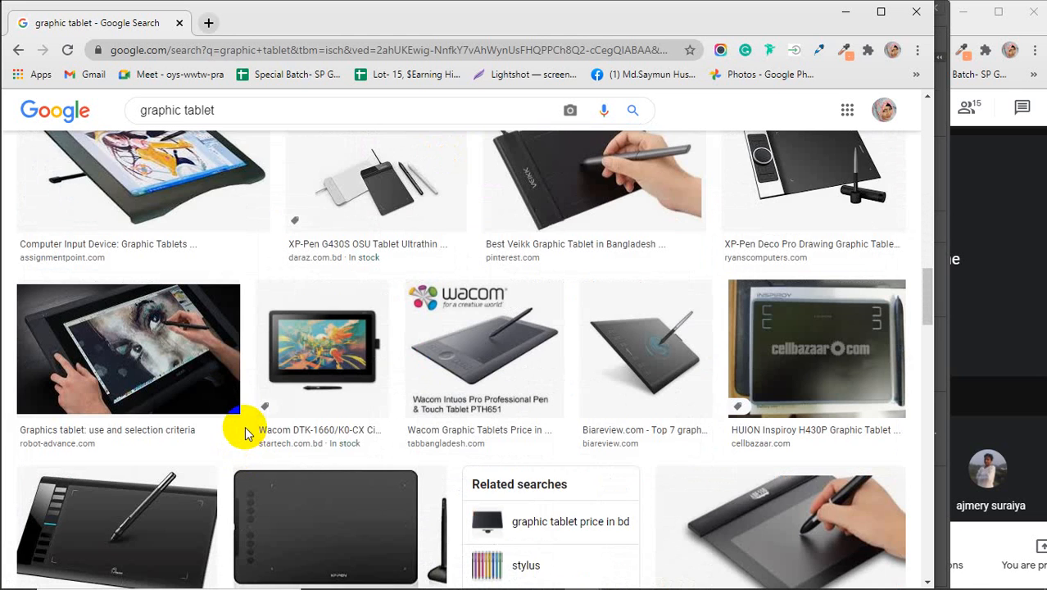
scroll(244, 435, "down", 4)
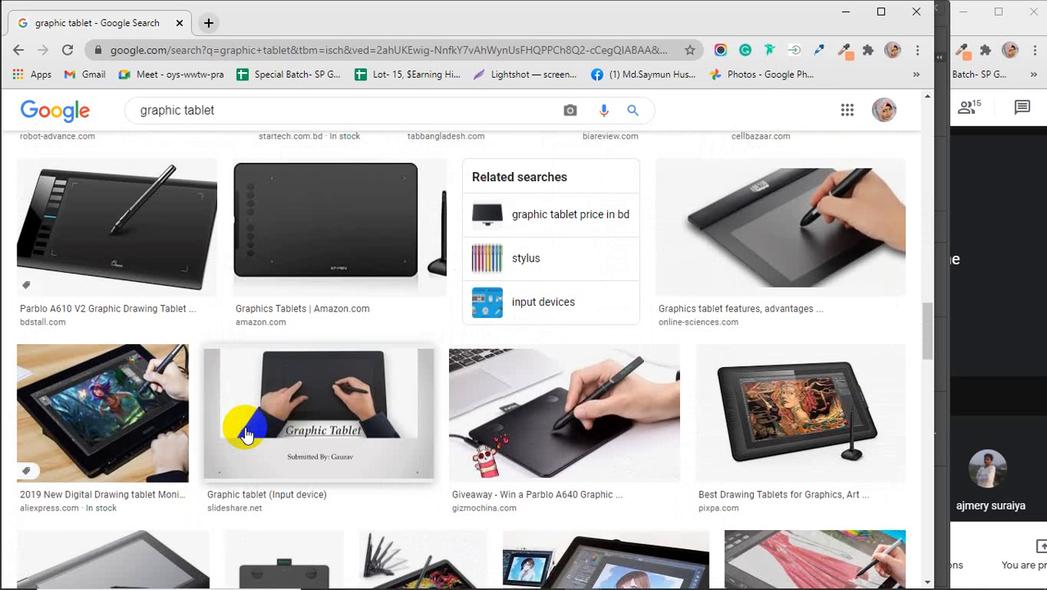
scroll(246, 434, "down", 2)
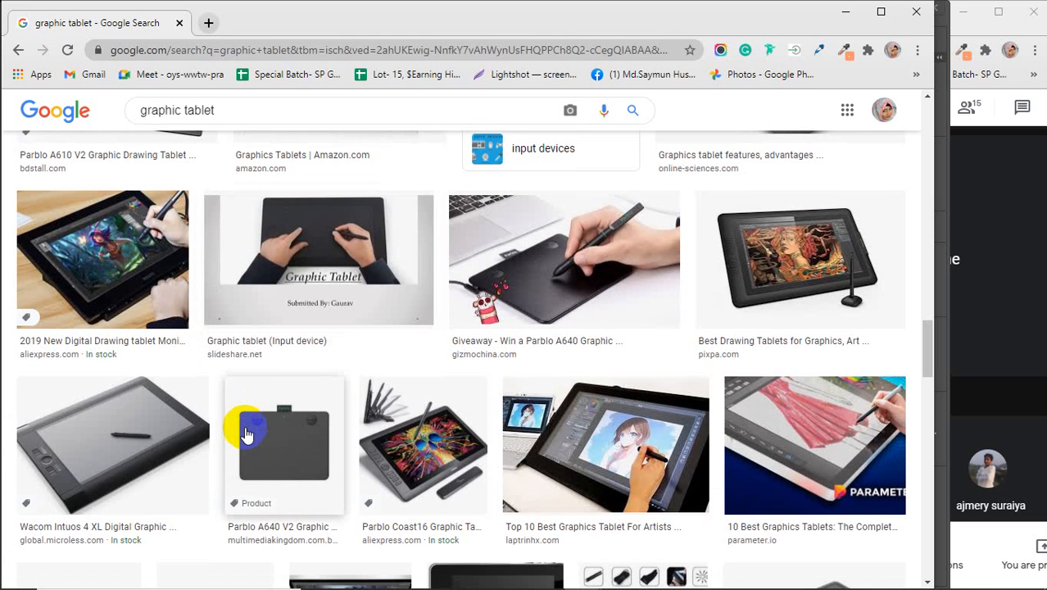
scroll(246, 435, "down", 2)
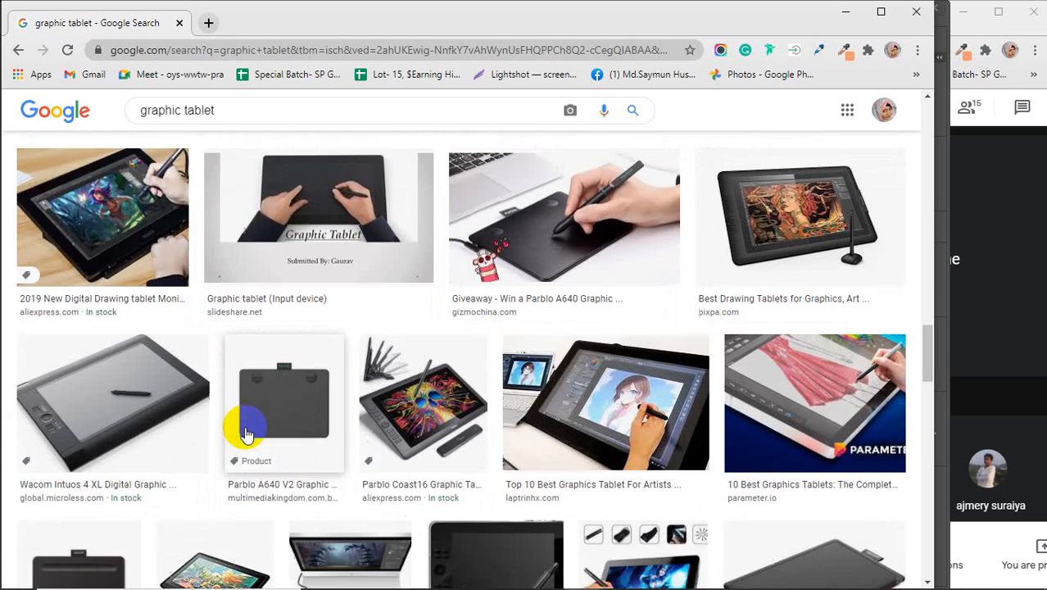
left_click(208, 23)
Step: Search Google Images for 'business card design', then minimize Chrome to return to Illustrator
left_click(180, 23)
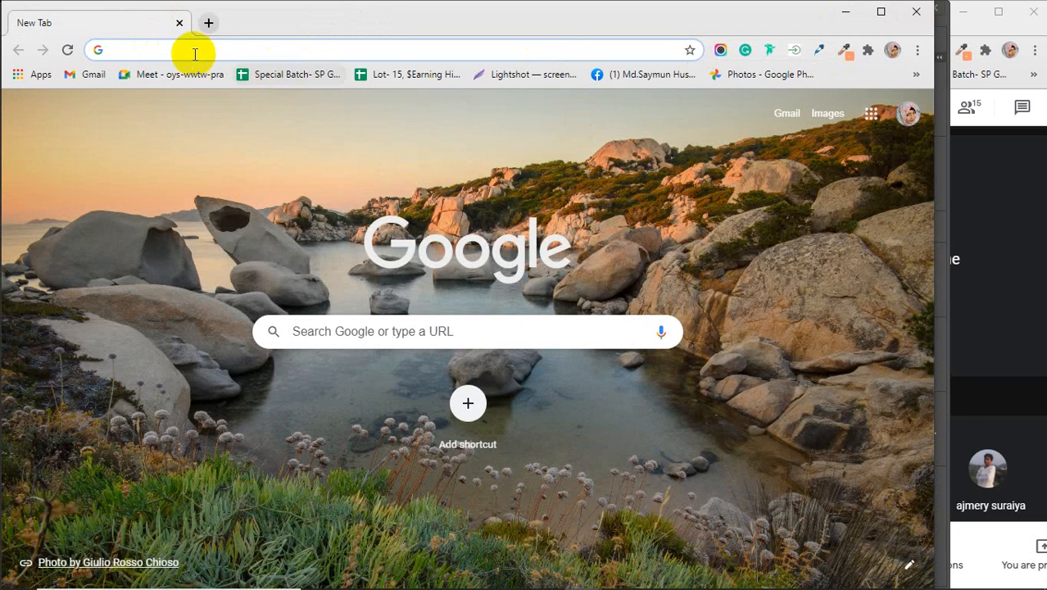
left_click(159, 51)
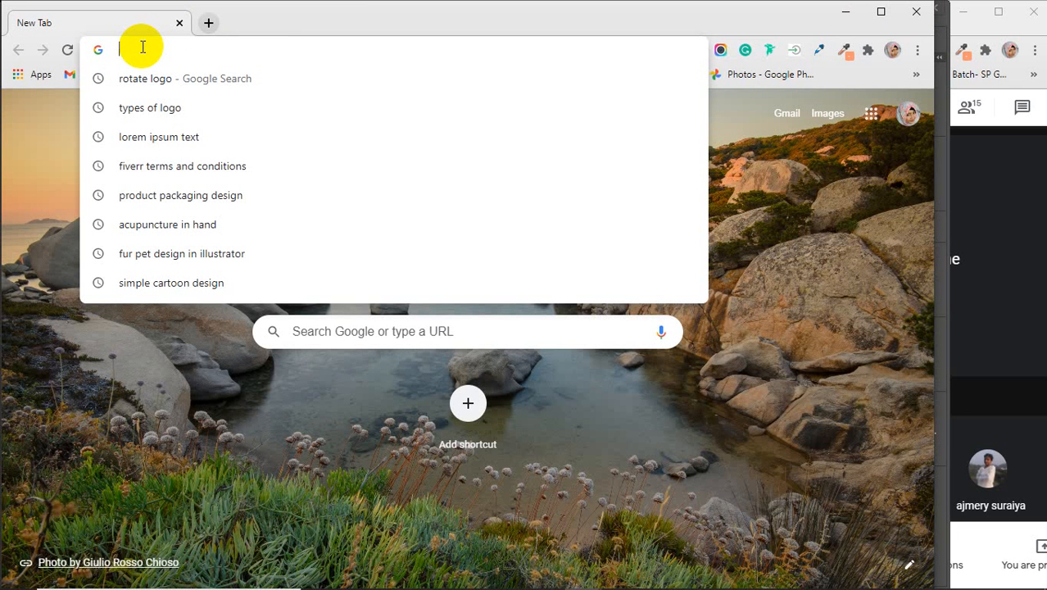
type("busine")
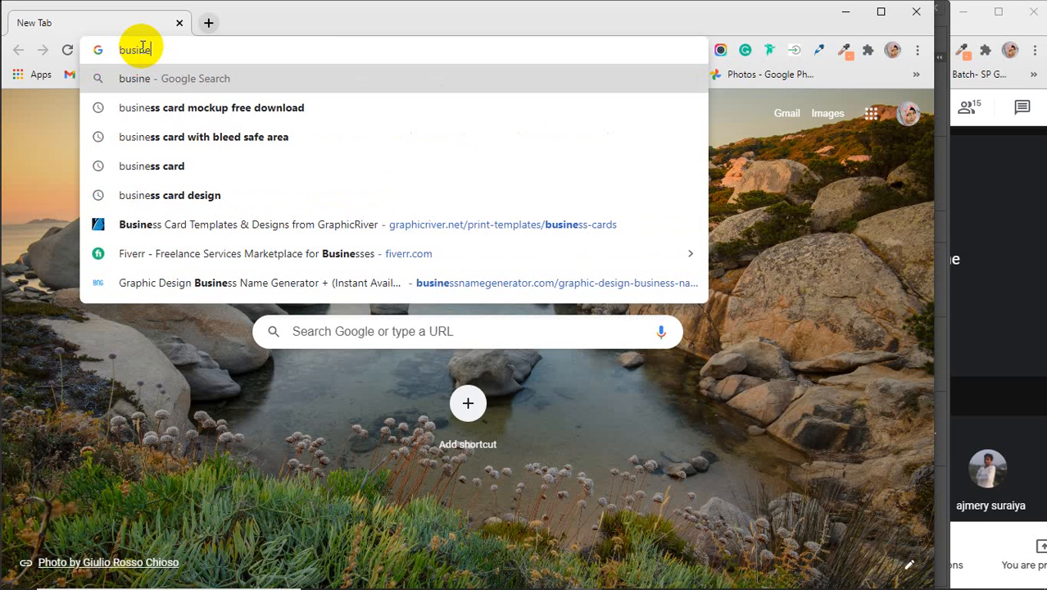
type("ss")
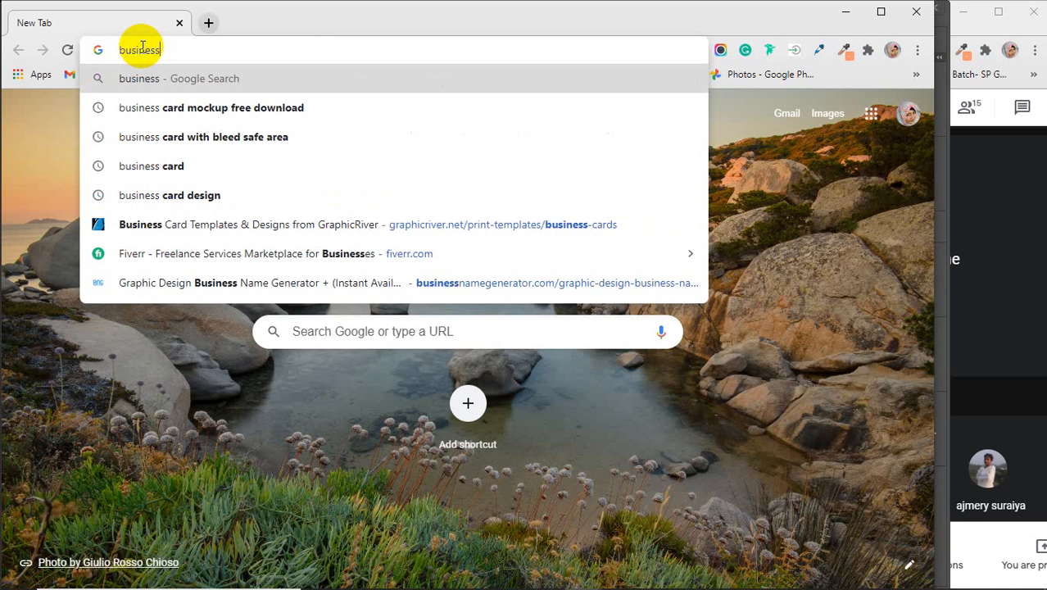
type("card")
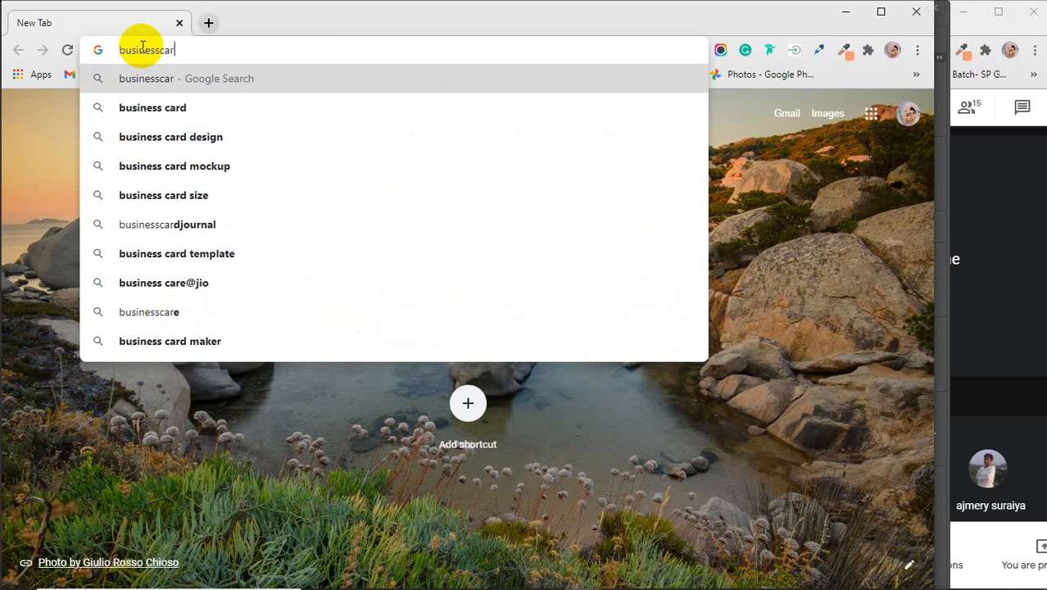
key("Down")
key("Down")
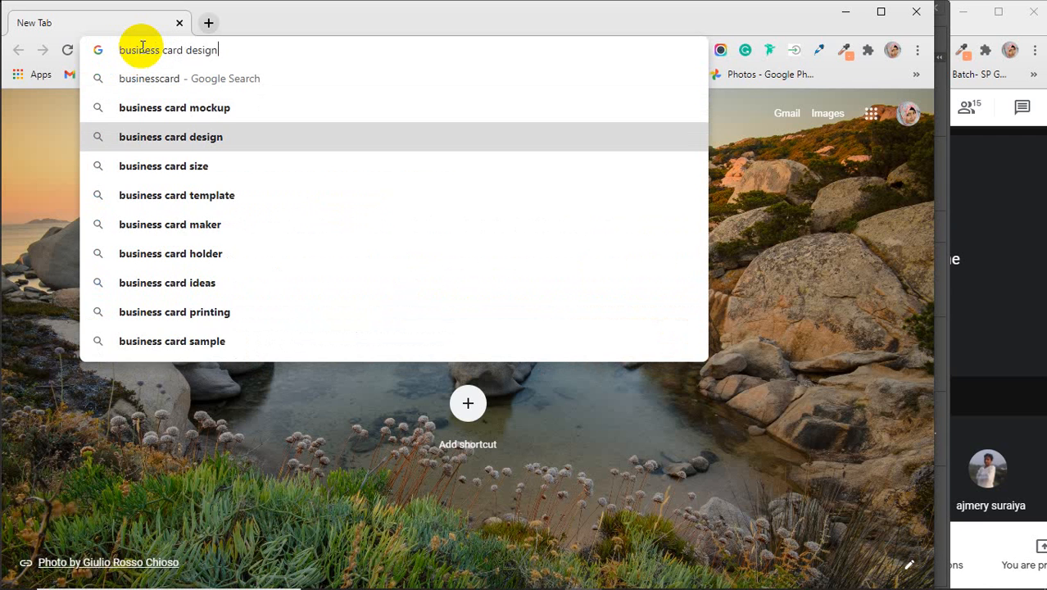
key("Return")
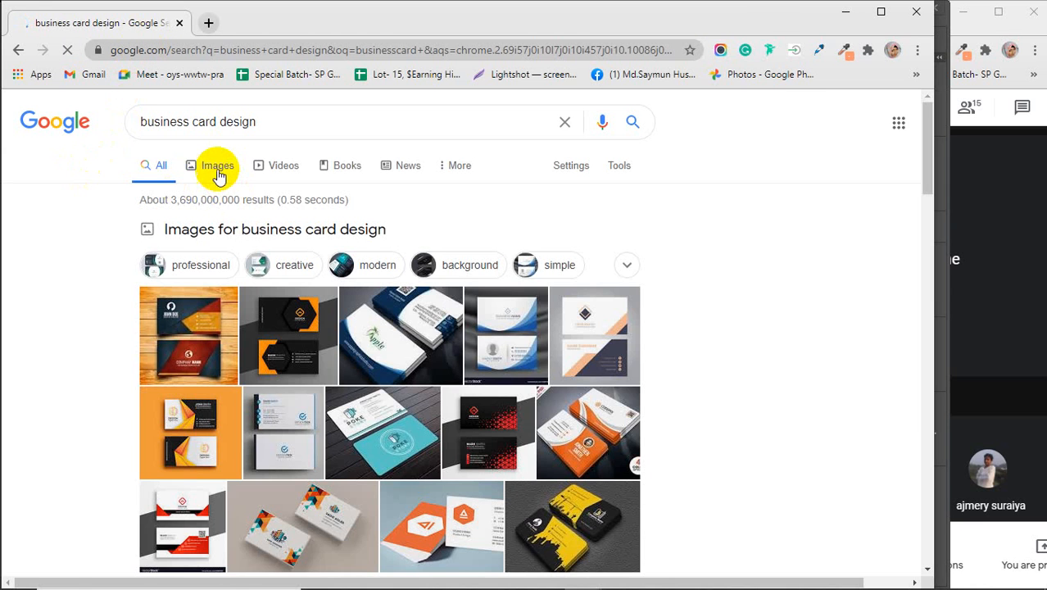
left_click(217, 169)
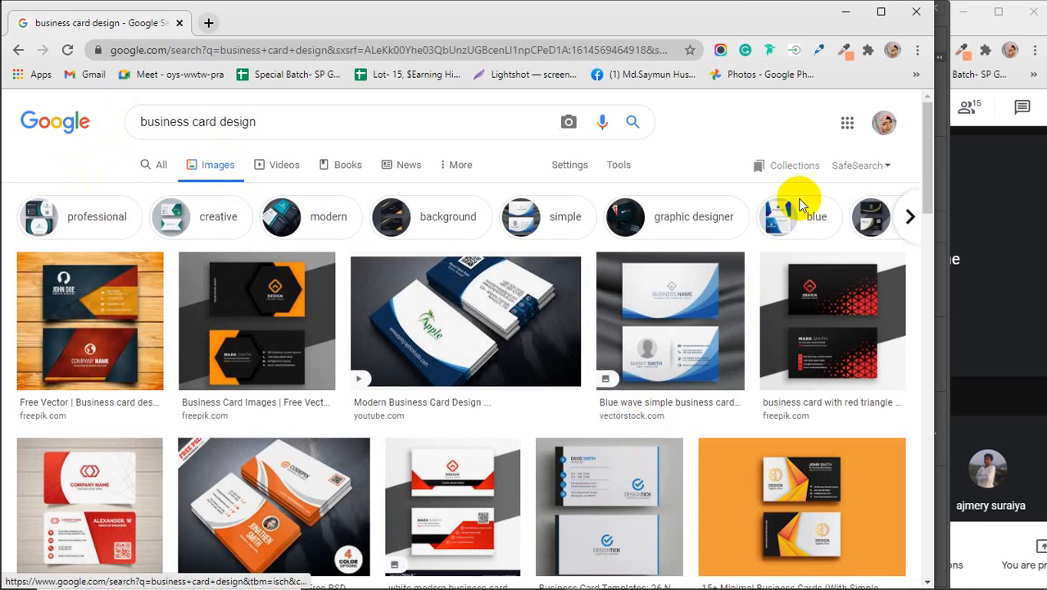
left_click(844, 15)
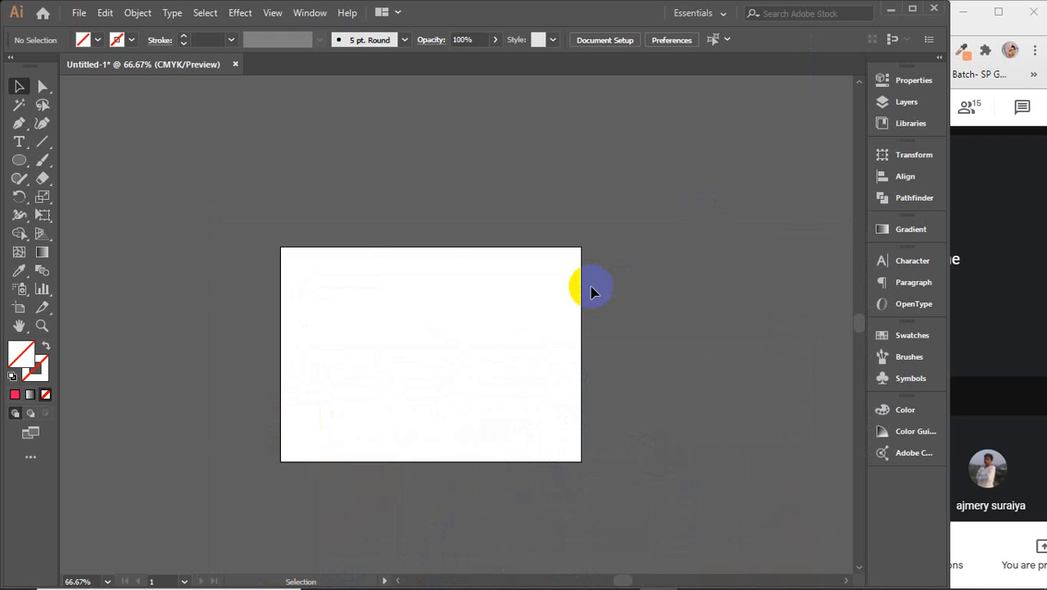
Step: Start a new document sized 3.5 in wide by 2 in high
key("ctrl+n")
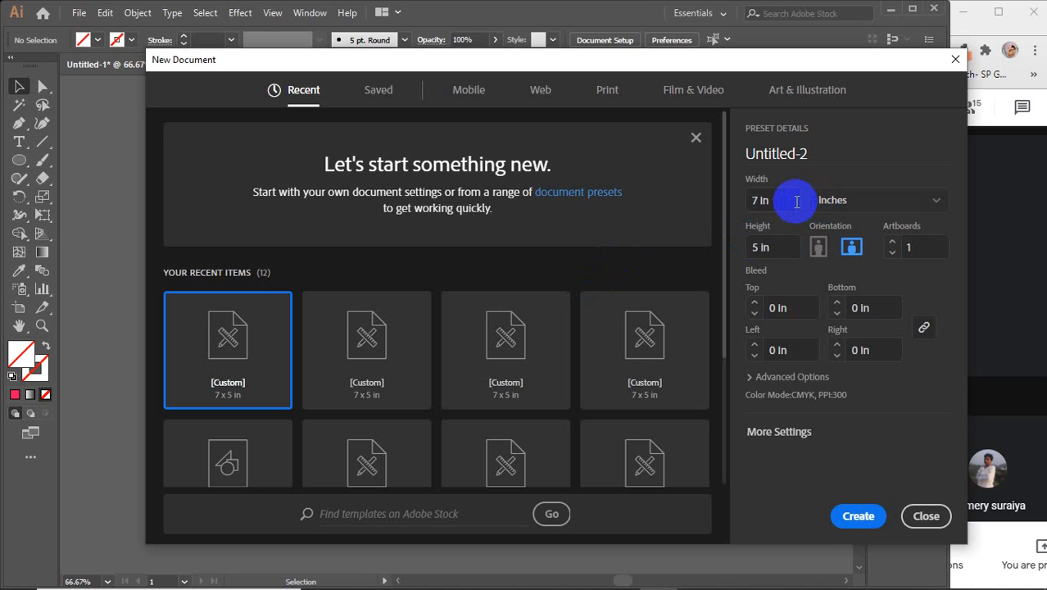
left_click(784, 200)
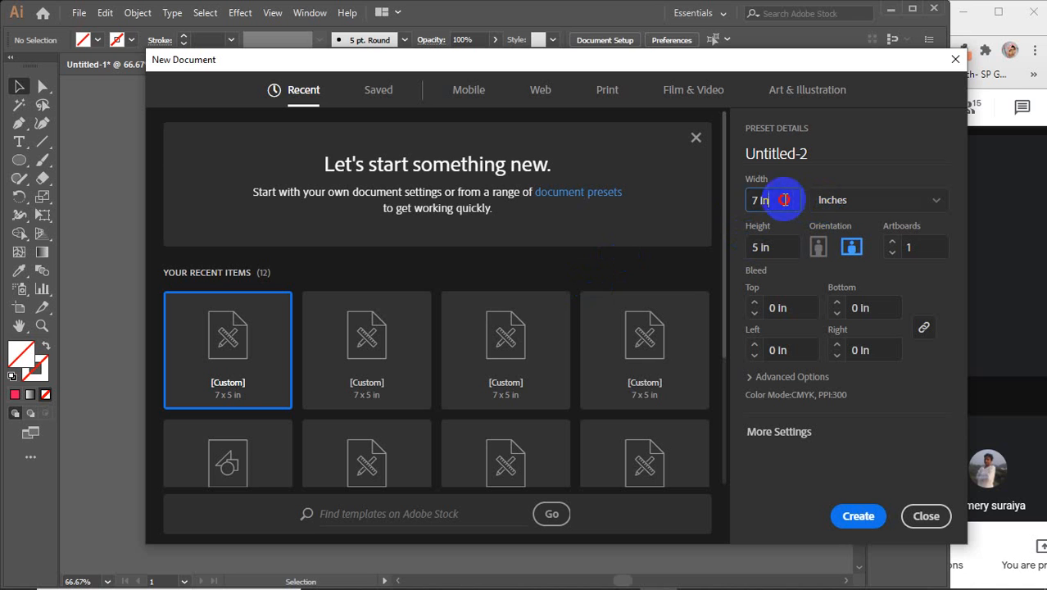
double_click(786, 200)
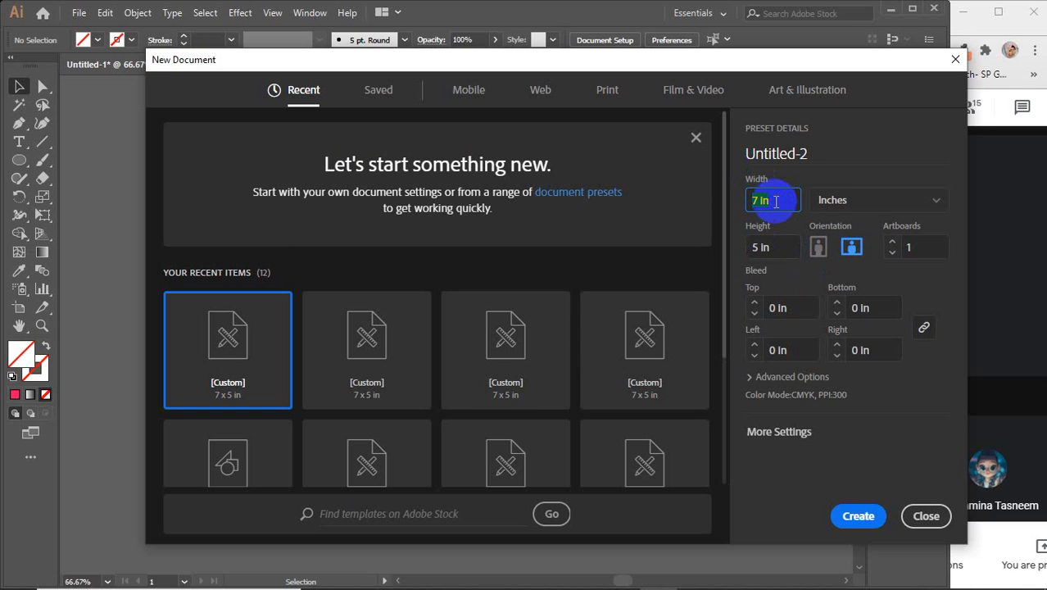
left_click(751, 203)
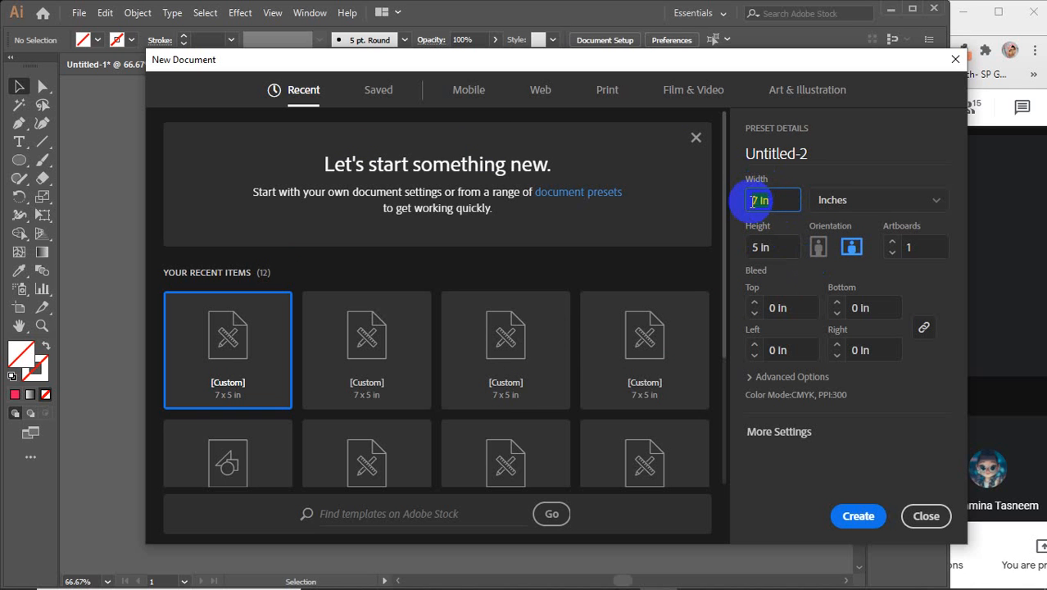
type("3.5")
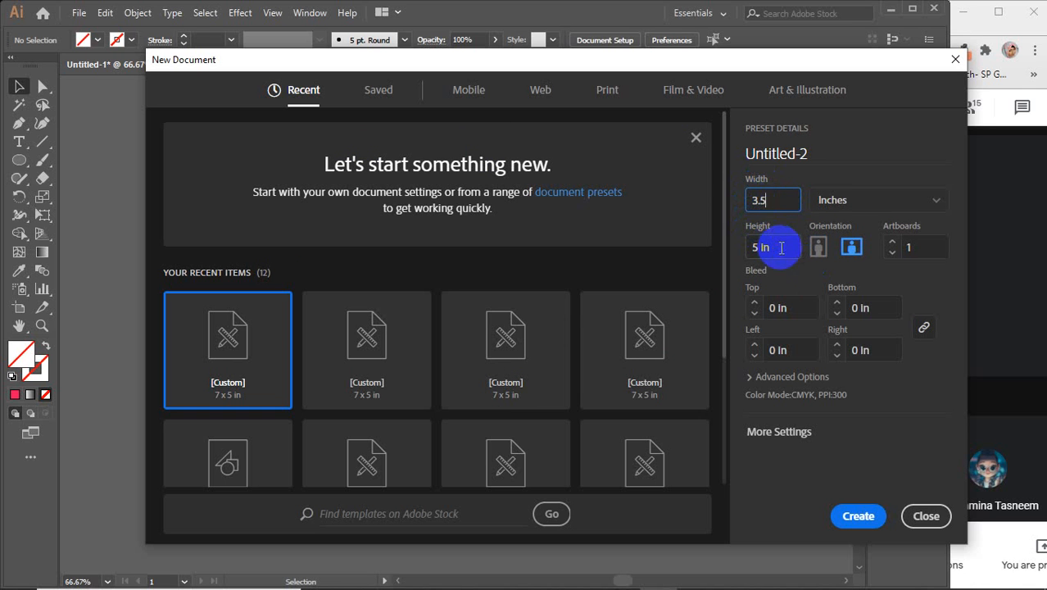
left_click(781, 247)
type("2")
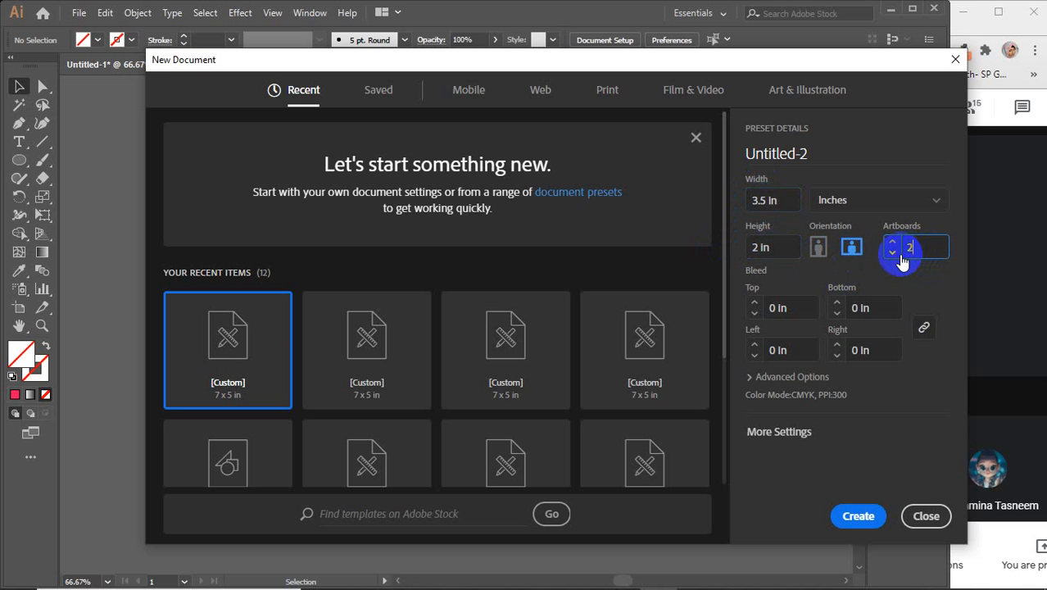
Step: Give it 2 artboards and a 0.125 in bleed on all sides, then create it
left_click(792, 306)
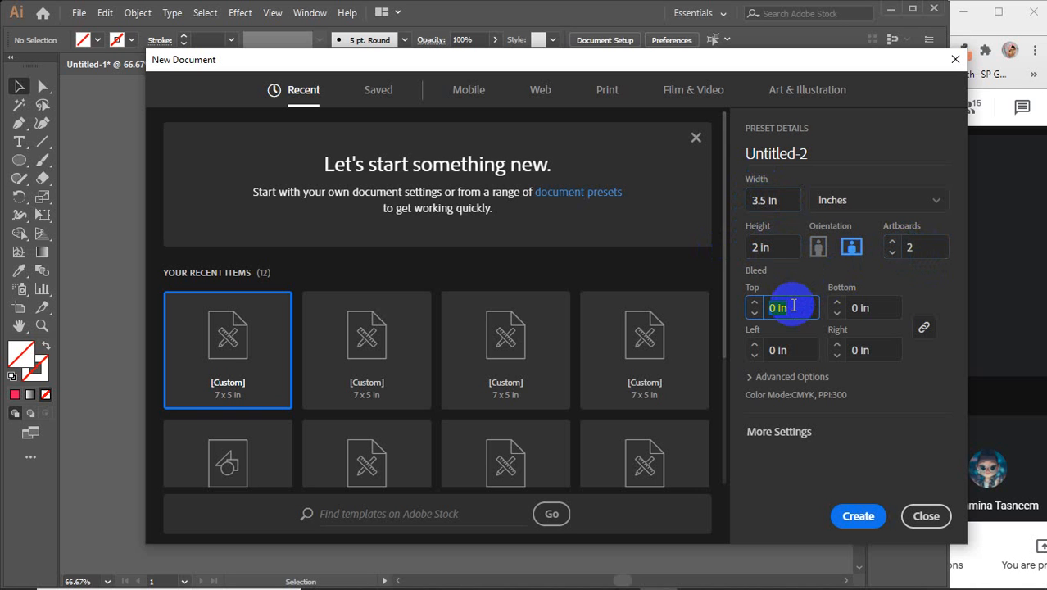
type(".125")
left_click(871, 350)
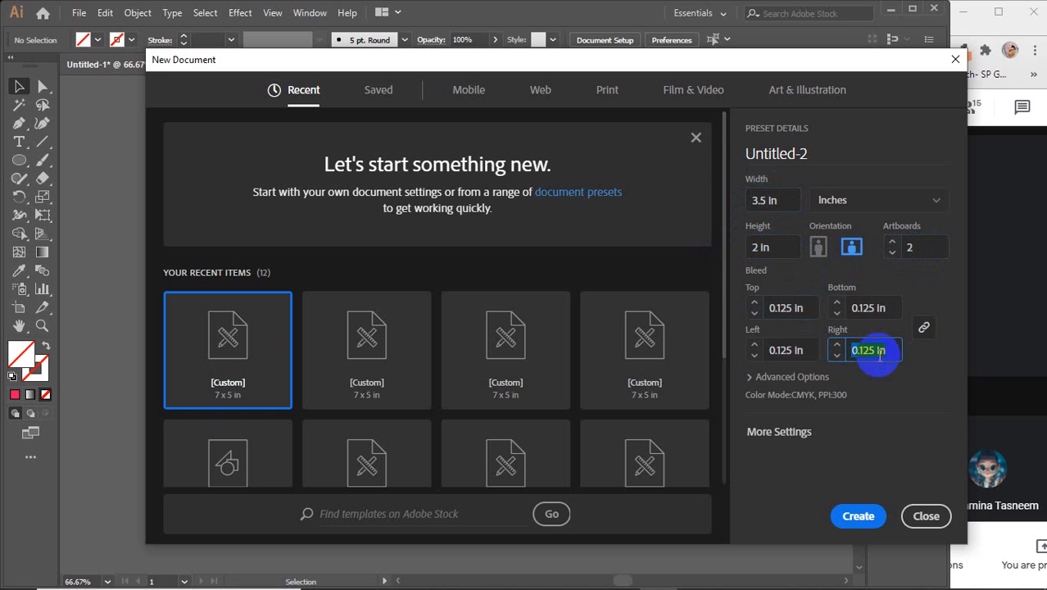
left_click(860, 519)
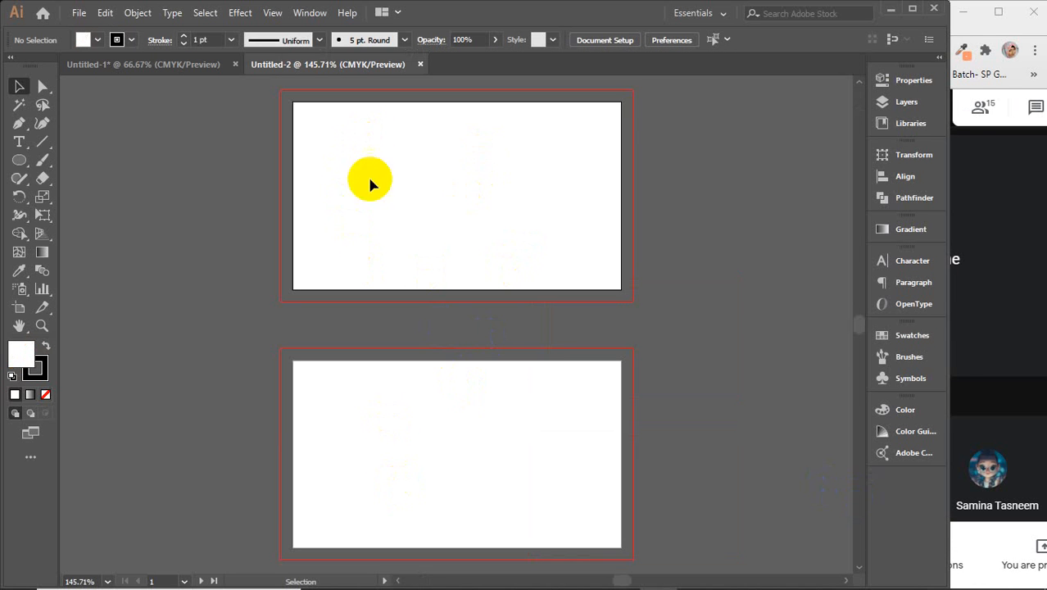
Step: Drag on the Untitled-2 canvas and make its second artboard active
left_click(336, 144)
left_click_drag(303, 187, 483, 442)
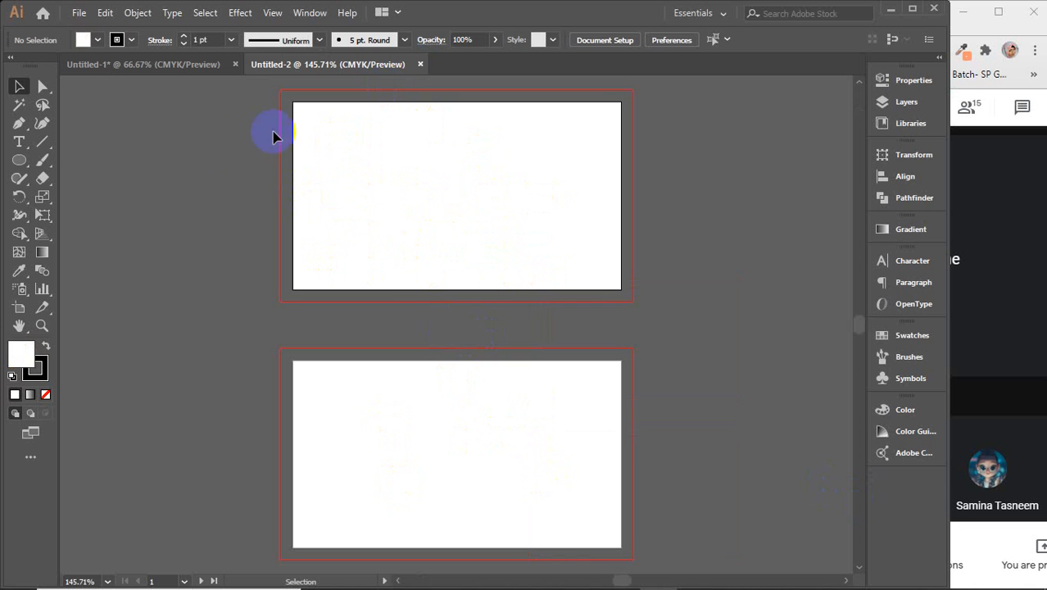
left_click_drag(272, 135, 385, 274)
left_click(515, 437)
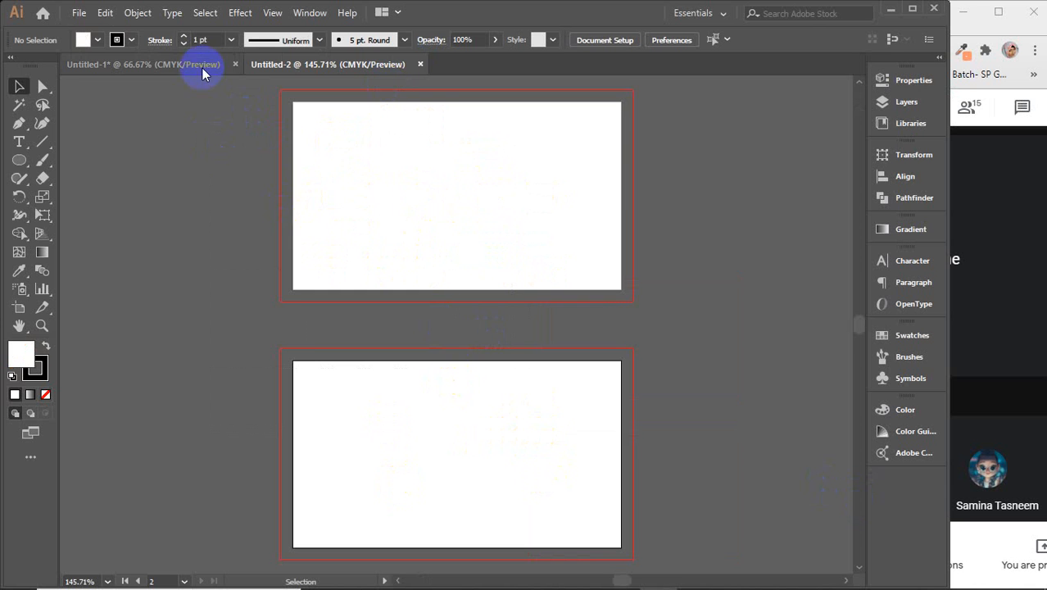
Step: Return to Untitled-1 and drag the window's right edge to widen Illustrator
left_click(165, 65)
left_click_drag(226, 189, 335, 341)
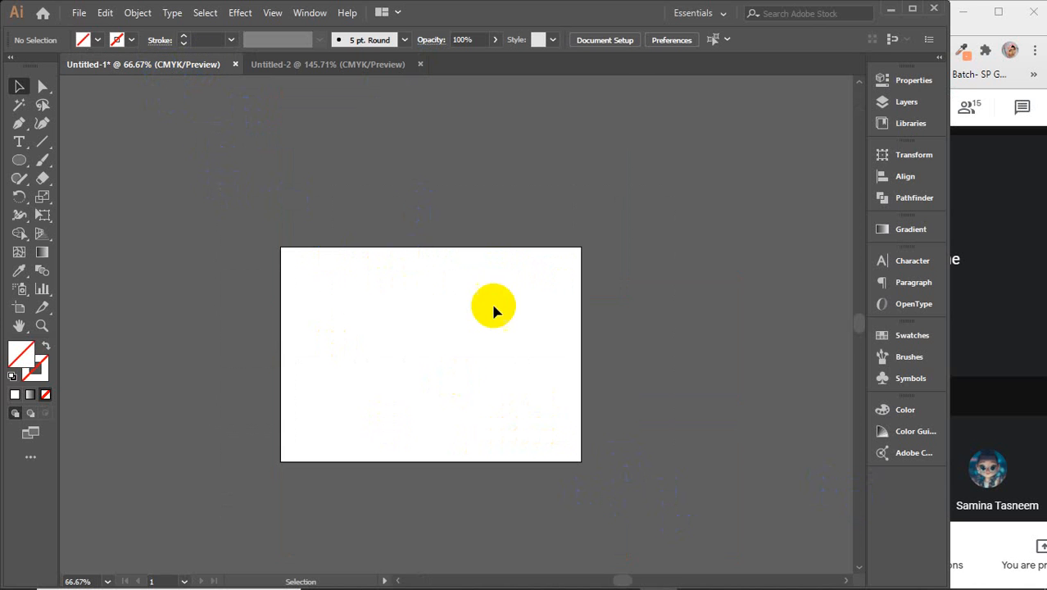
left_click_drag(493, 307, 219, 201)
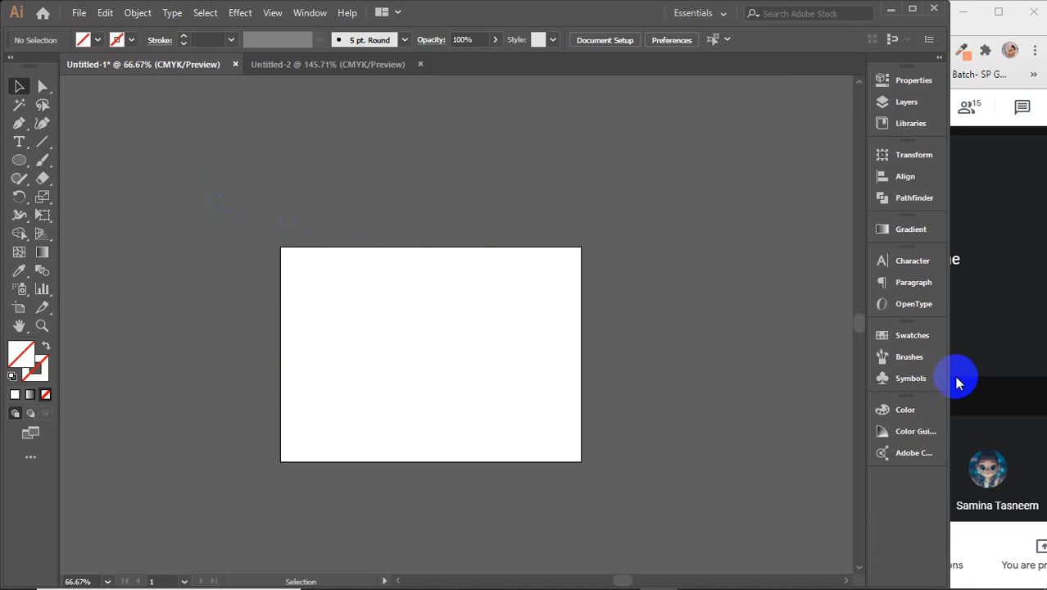
left_click_drag(947, 373, 990, 363)
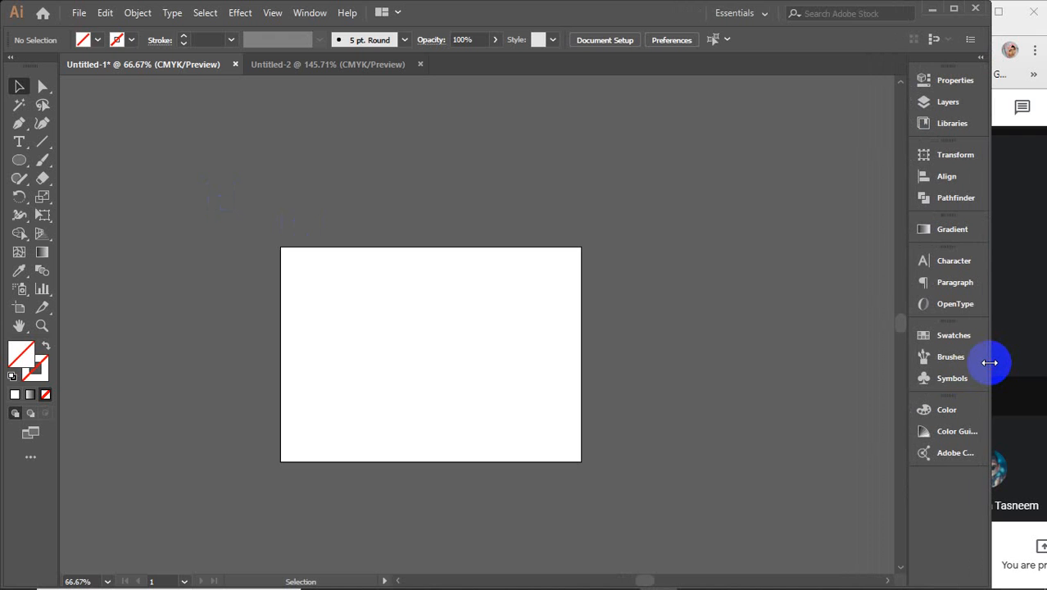
scroll(990, 362, "down", 3)
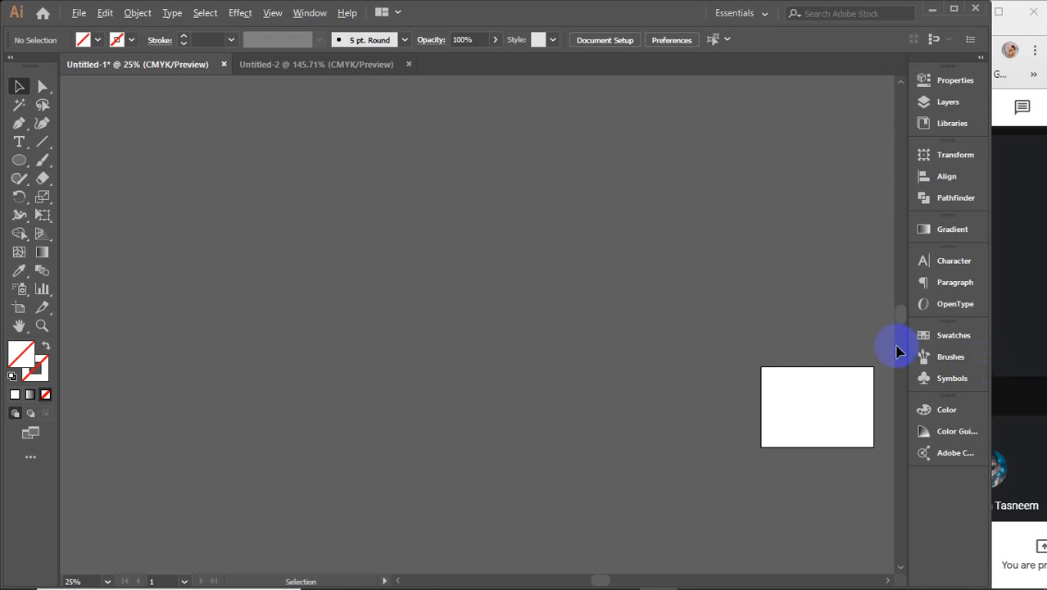
scroll(819, 344, "down", 2)
left_click_drag(792, 364, 96, 234)
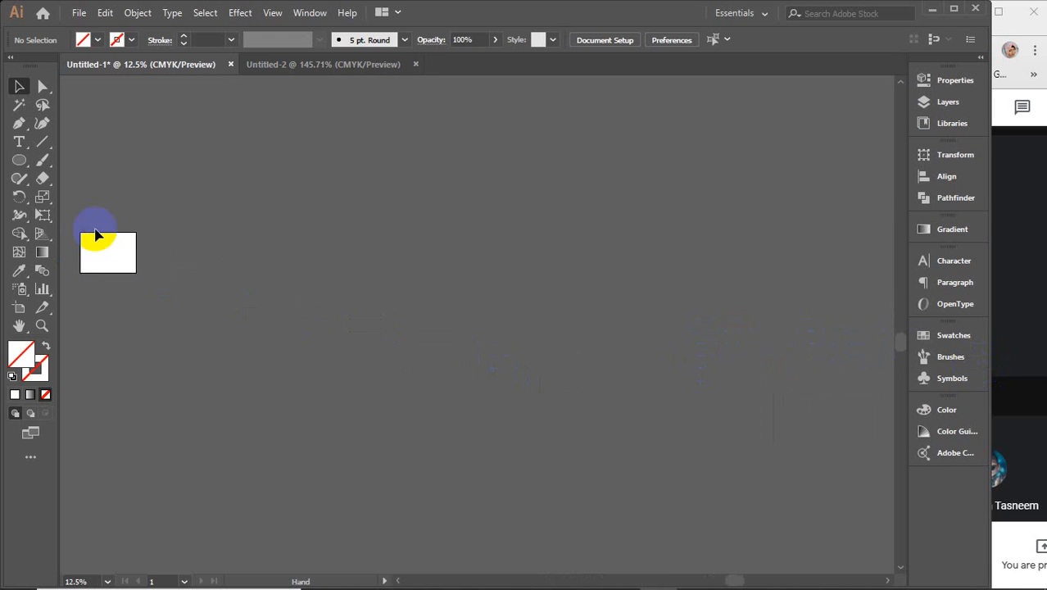
scroll(622, 365, "down", 1)
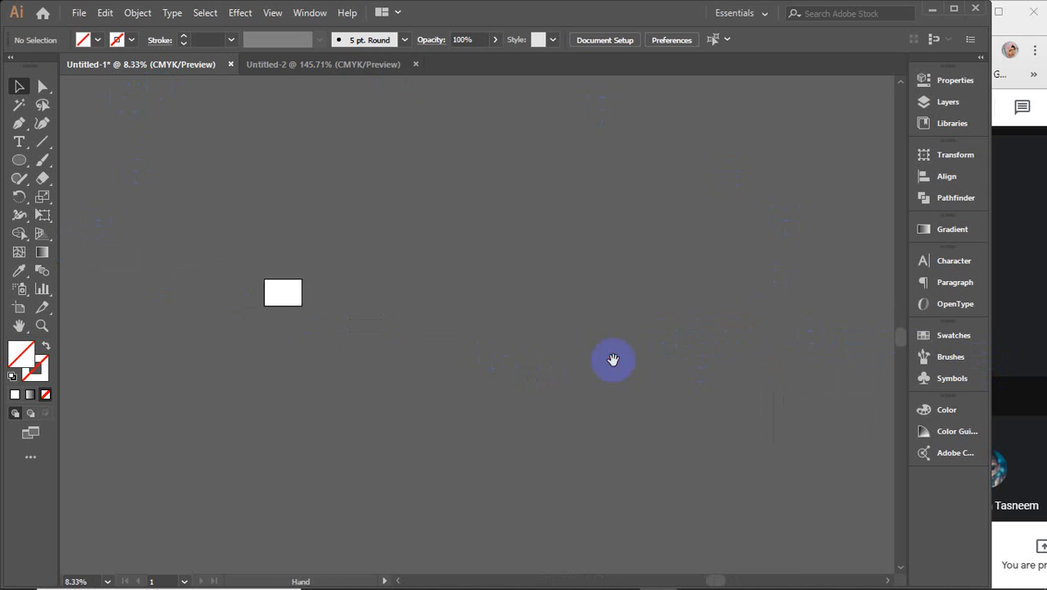
left_click_drag(612, 360, 627, 327)
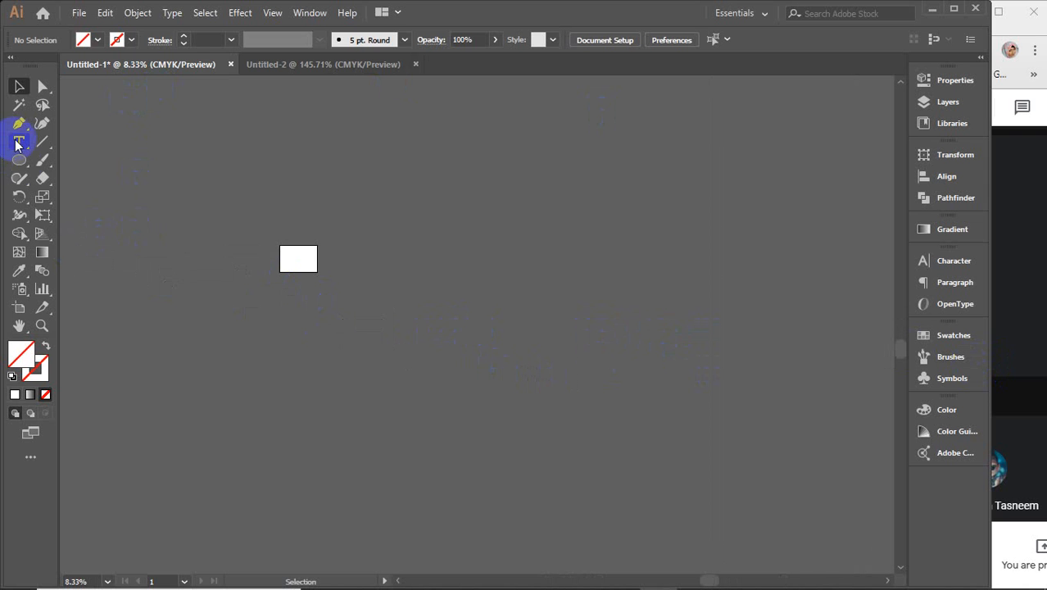
left_click(20, 173)
left_click_drag(22, 166, 100, 146)
left_click(100, 147)
left_click(743, 277)
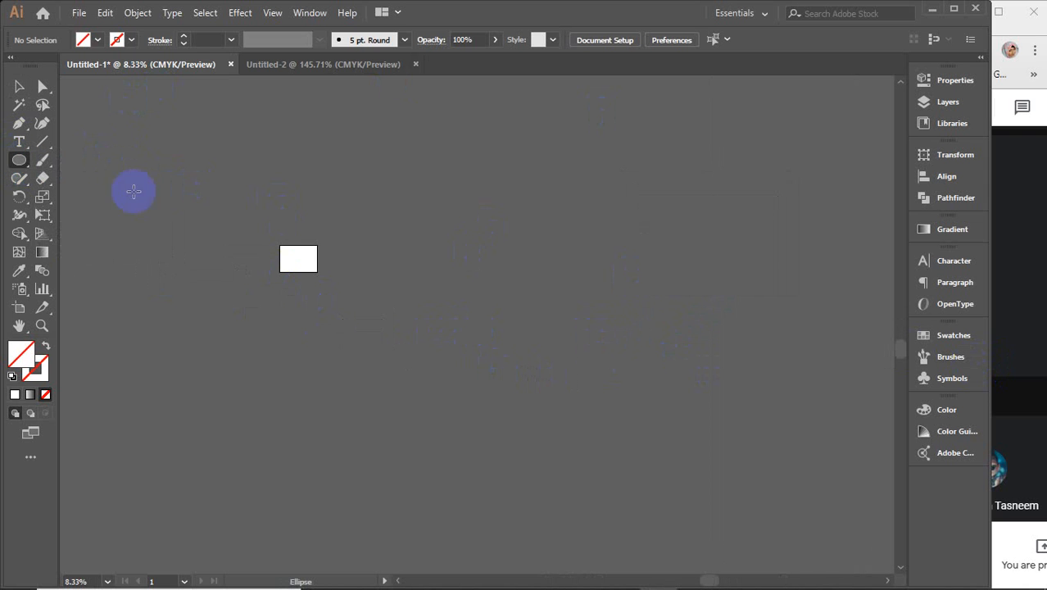
mouse_move(15, 162)
left_mouse_down()
mouse_move(12, 170)
mouse_move(90, 160)
left_mouse_up()
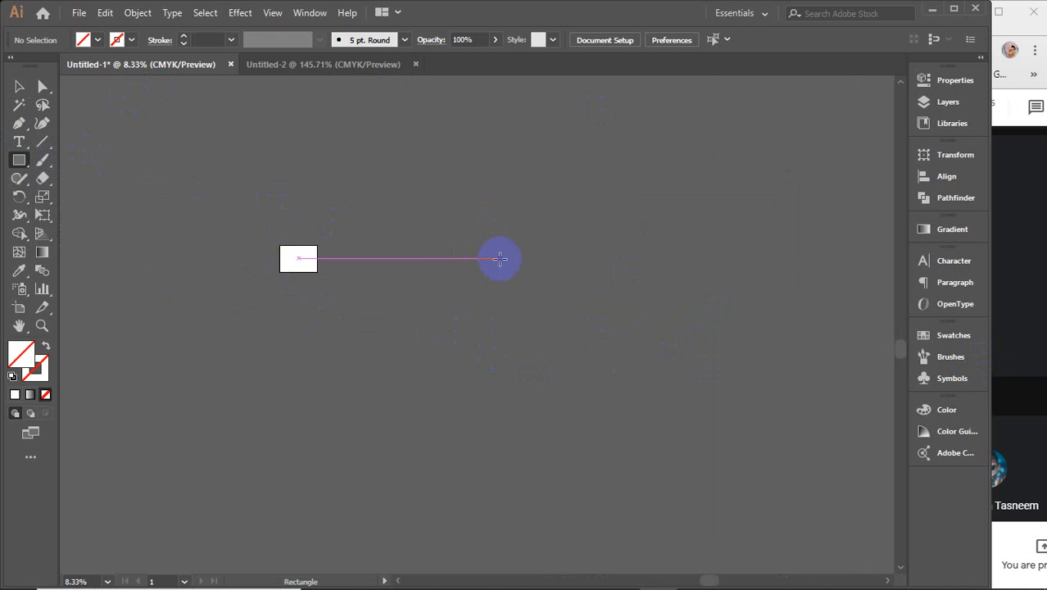
left_click_drag(427, 237, 475, 271)
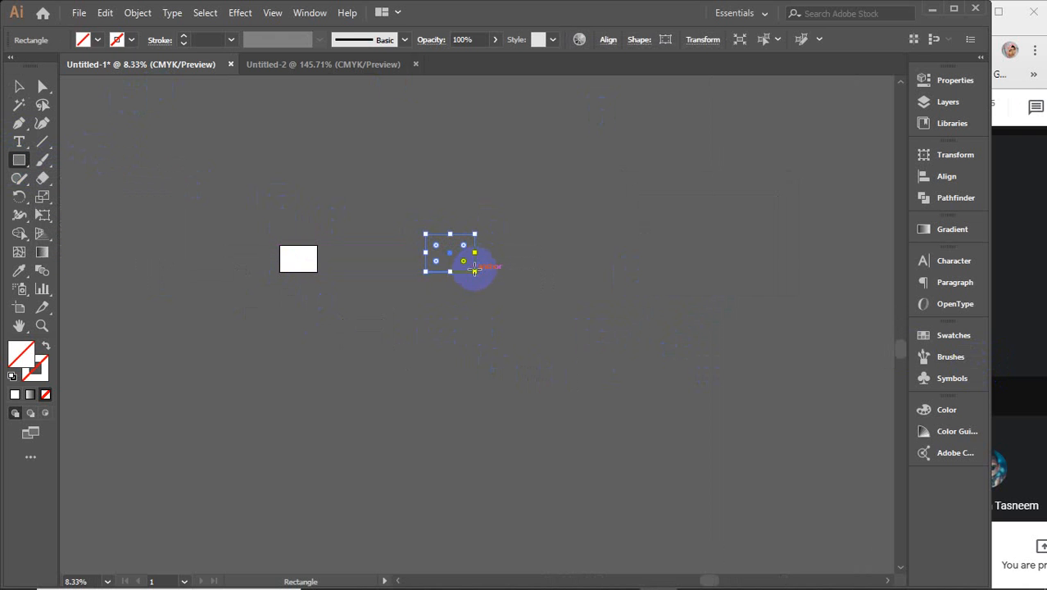
left_click(15, 394)
left_click(920, 407)
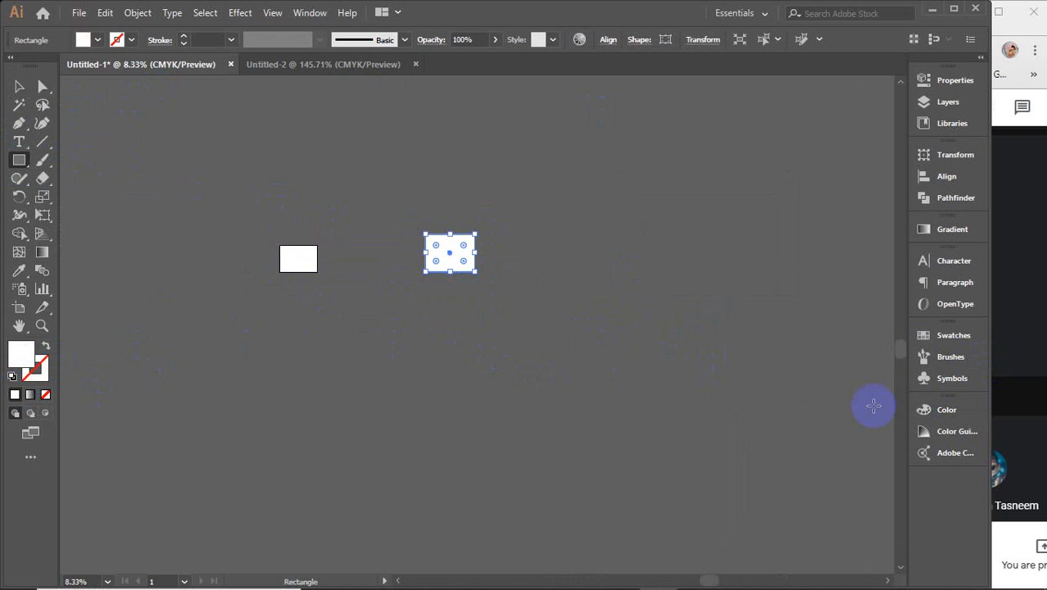
left_click(19, 86)
left_click_drag(451, 259, 449, 301)
left_click(376, 260)
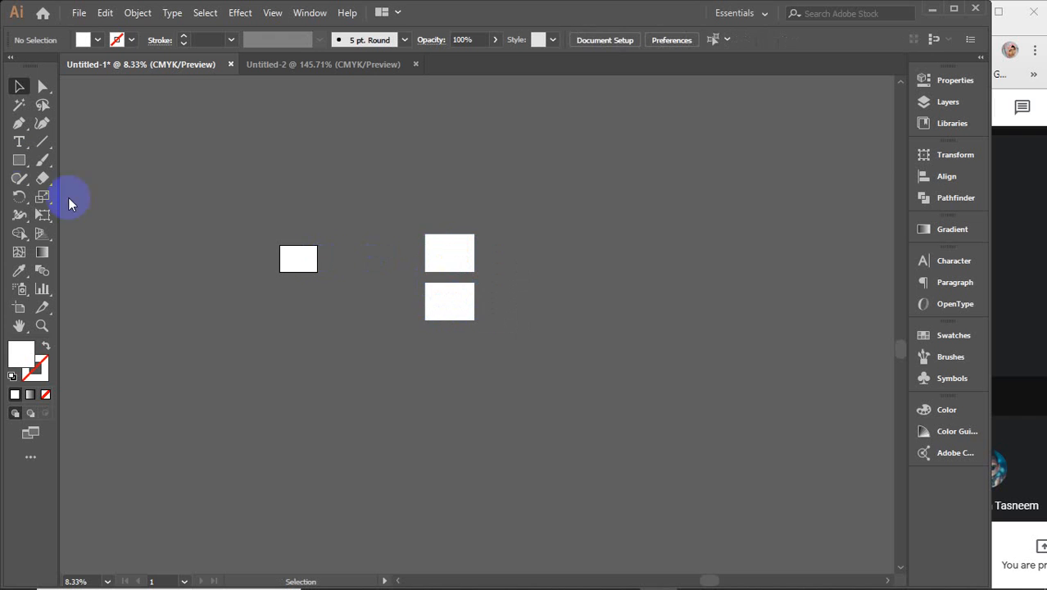
left_click(19, 160)
left_click_drag(511, 168, 642, 358)
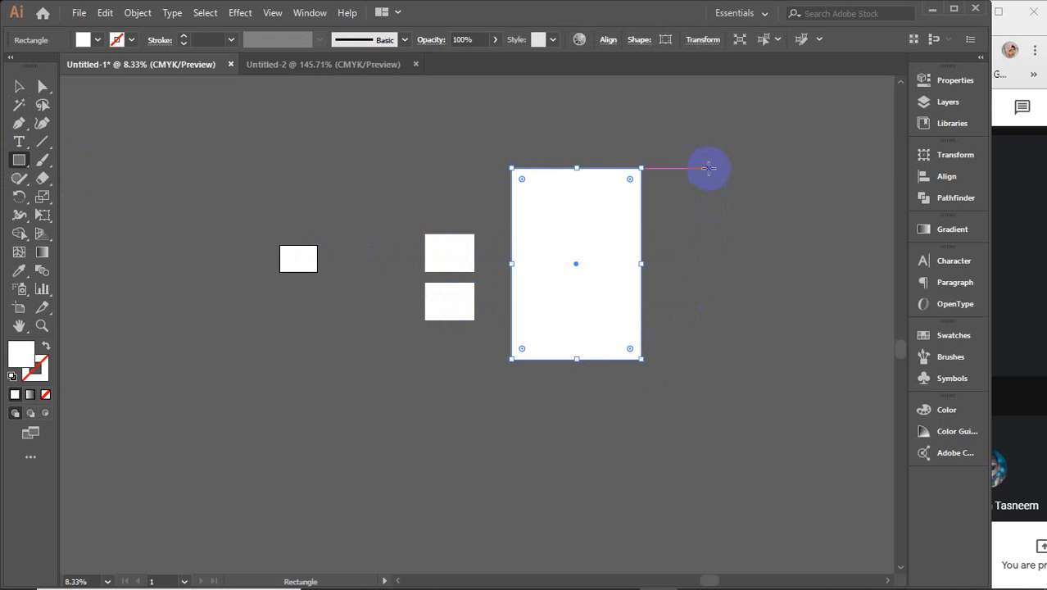
left_click_drag(704, 169, 823, 359)
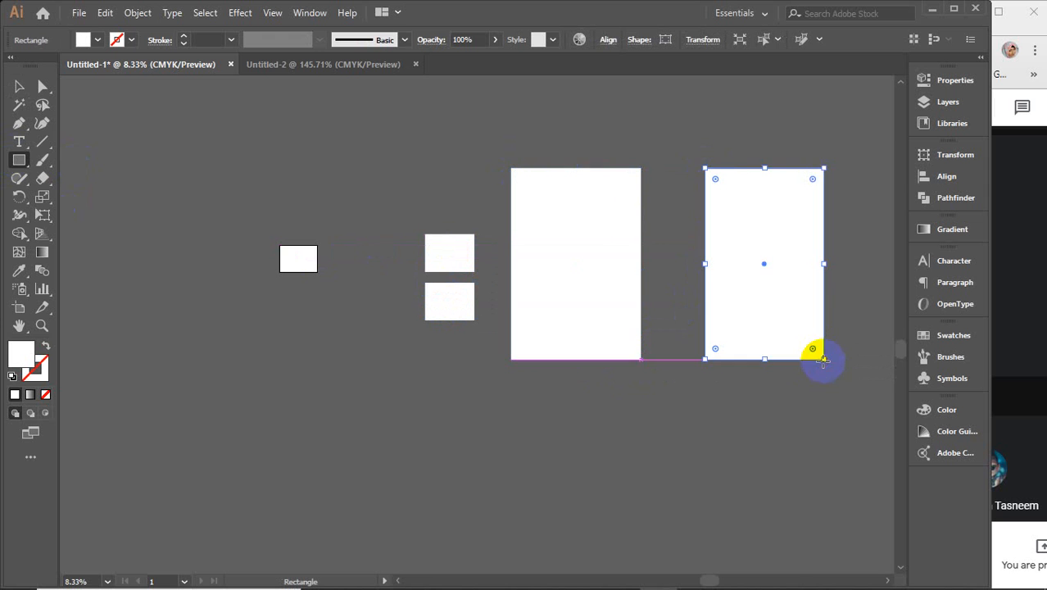
left_click_drag(418, 438, 627, 519)
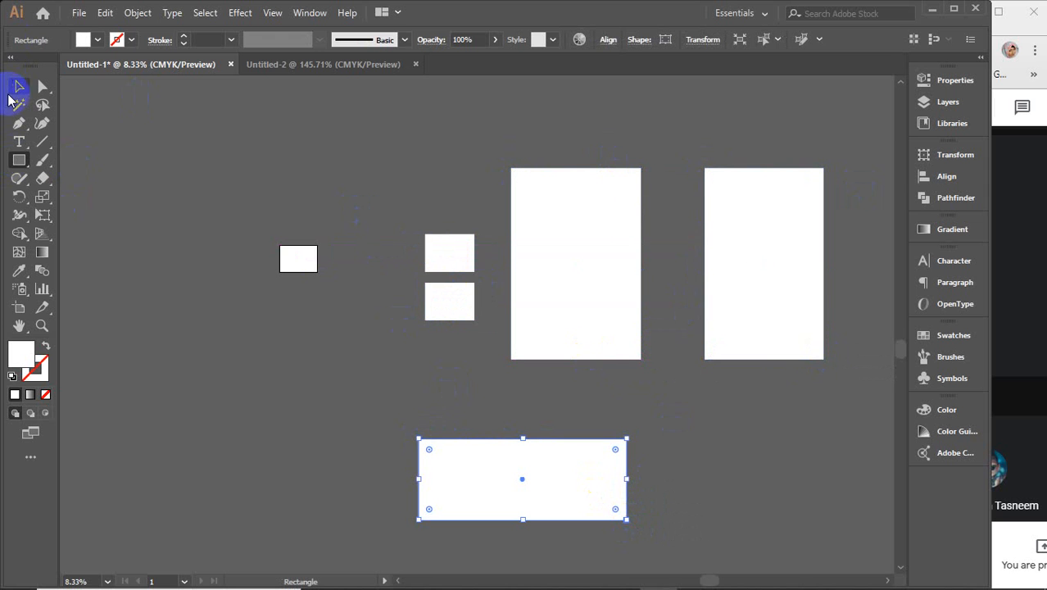
left_click(19, 86)
left_click(265, 181)
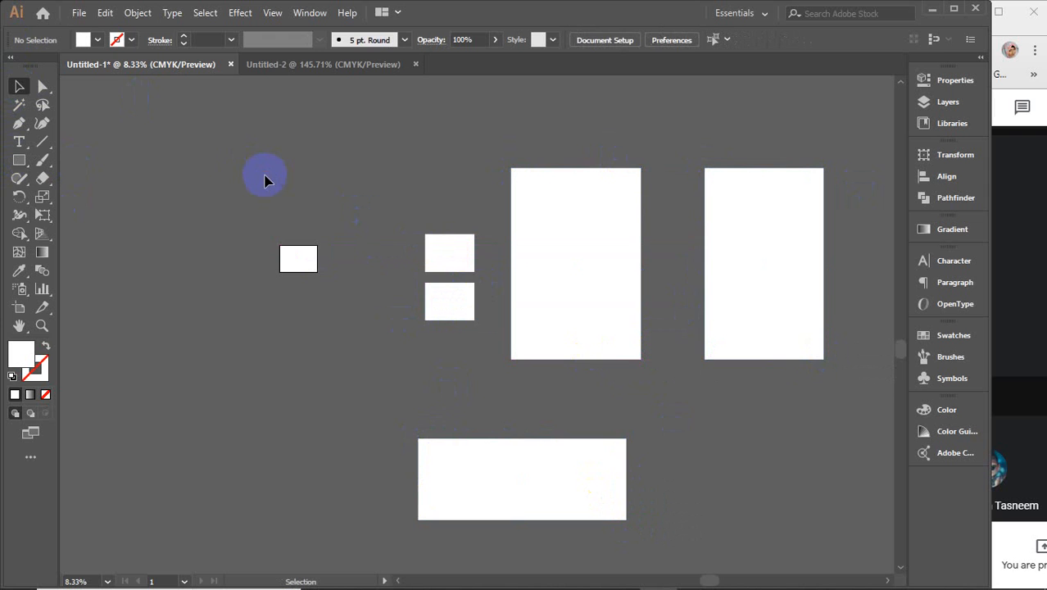
left_click_drag(261, 155, 829, 484)
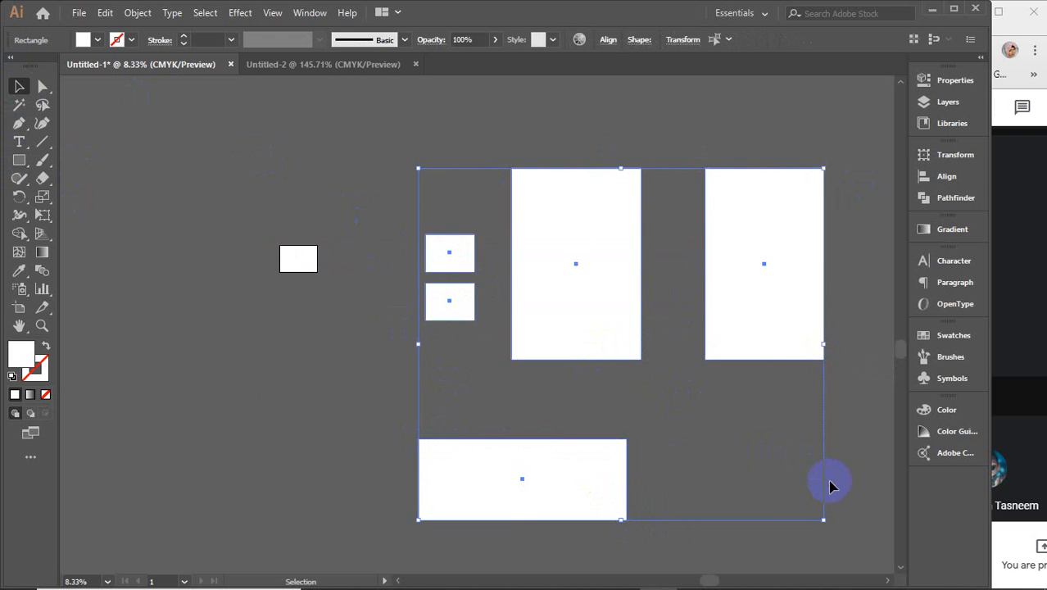
key("Delete")
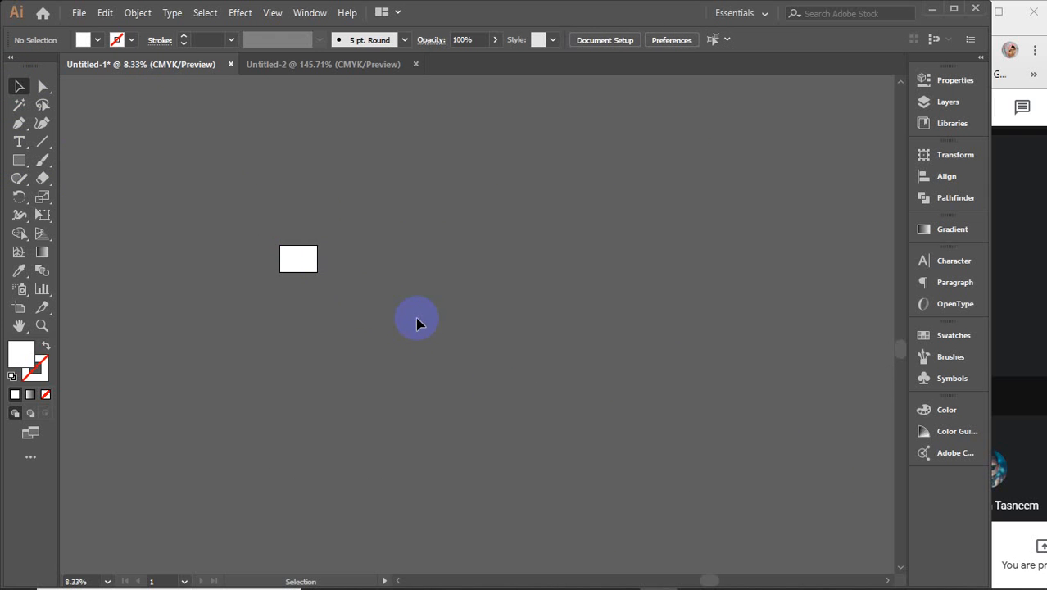
Step: Zoom in on the artboard and switch to Untitled-2, then back to Untitled-1
left_click(310, 256)
left_click(311, 255)
left_click(311, 256)
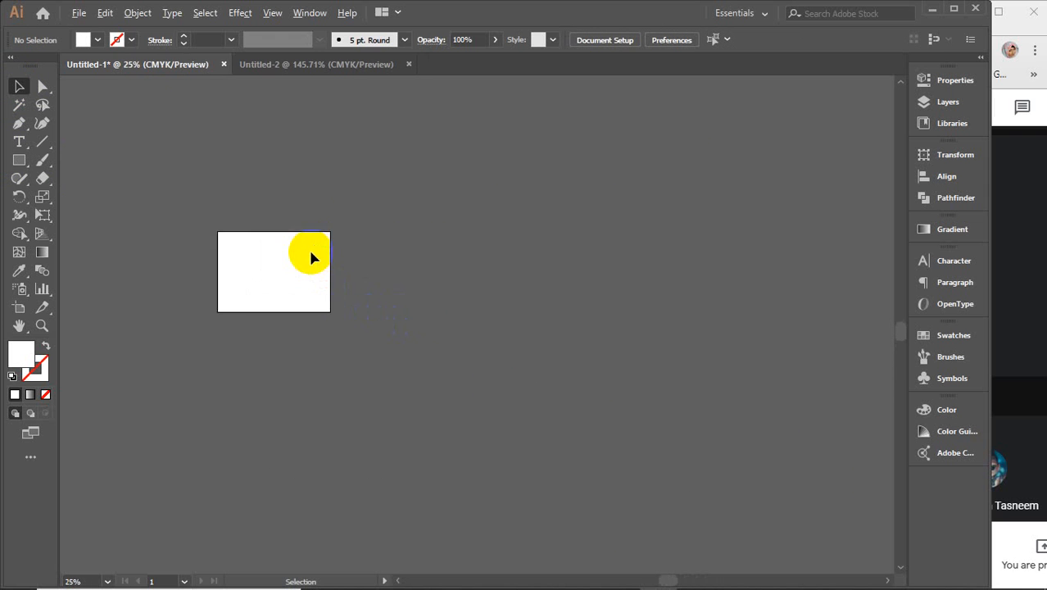
left_click(310, 251)
left_click(311, 251)
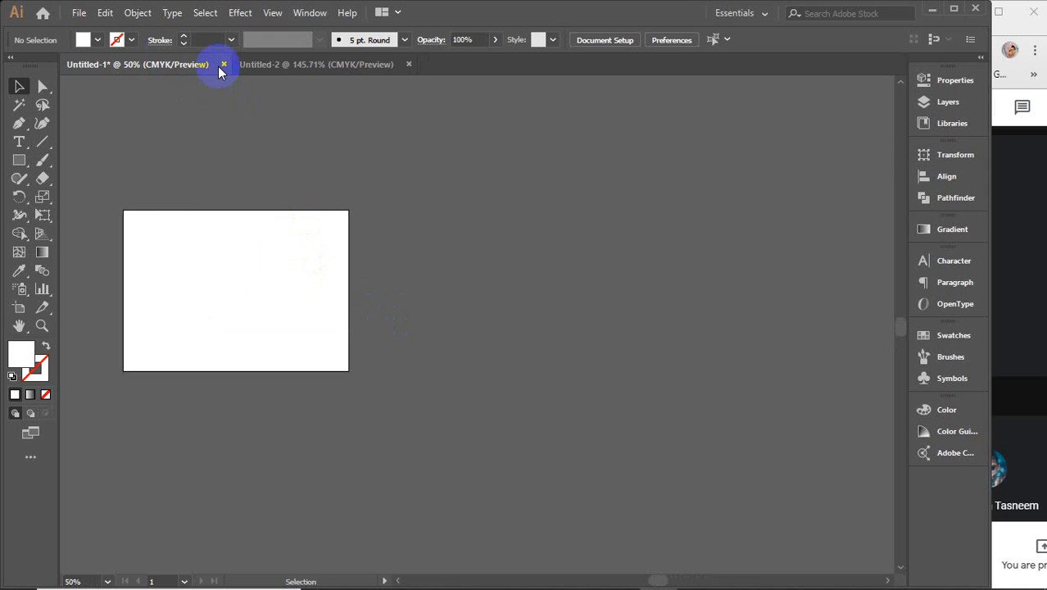
left_click(348, 65)
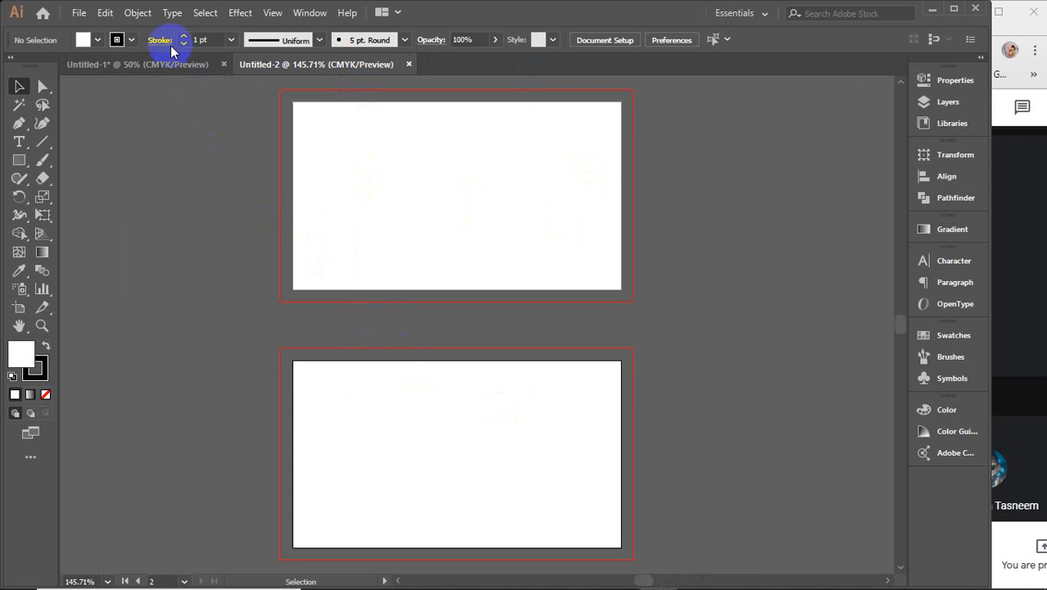
left_click(150, 67)
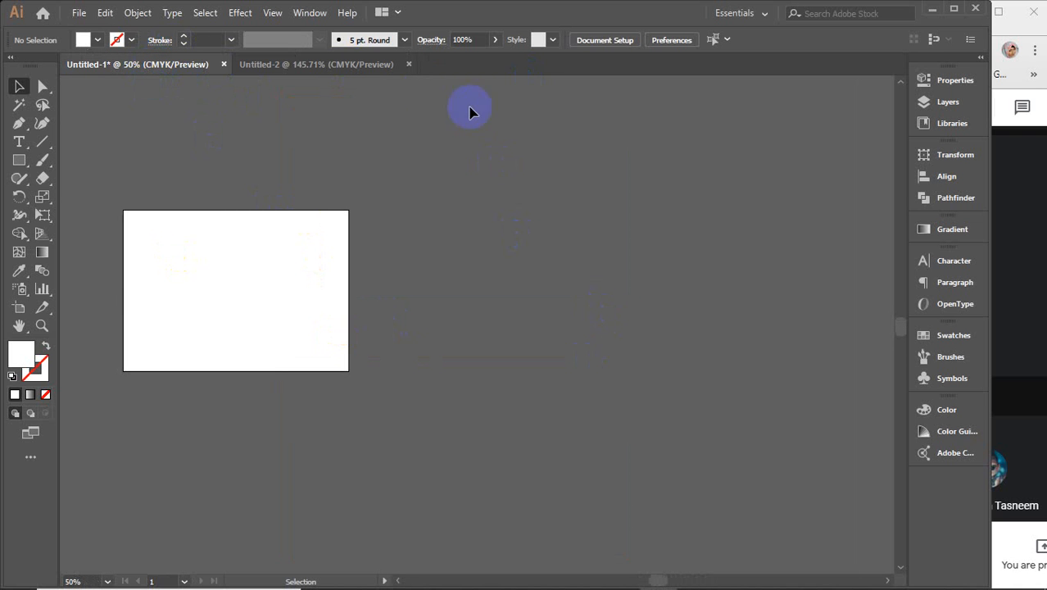
Step: Close the Untitled-2 document and pan the artboard out of view
left_click(409, 64)
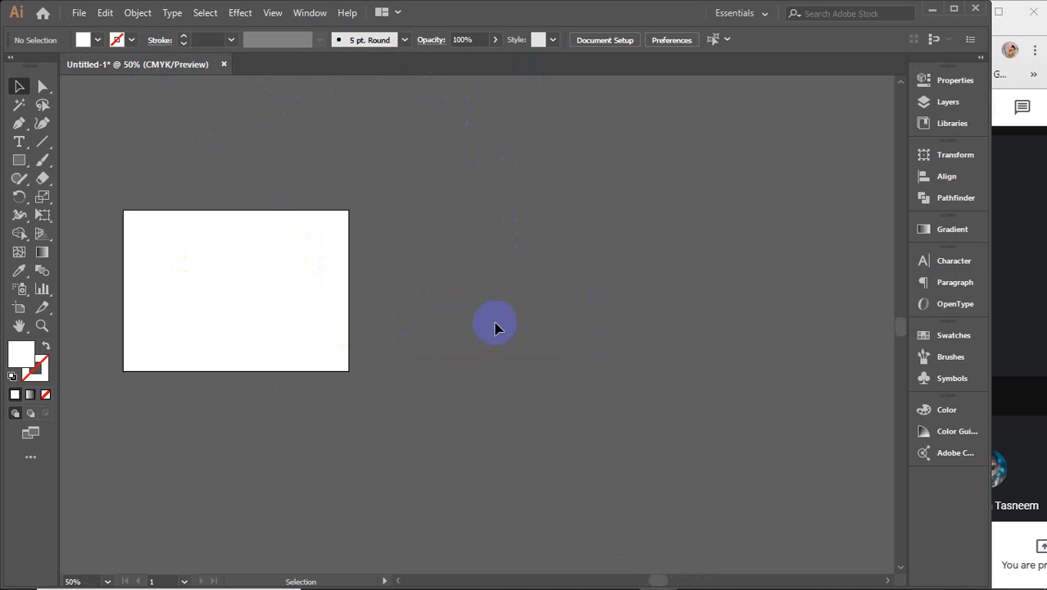
left_click_drag(619, 375, 271, 338)
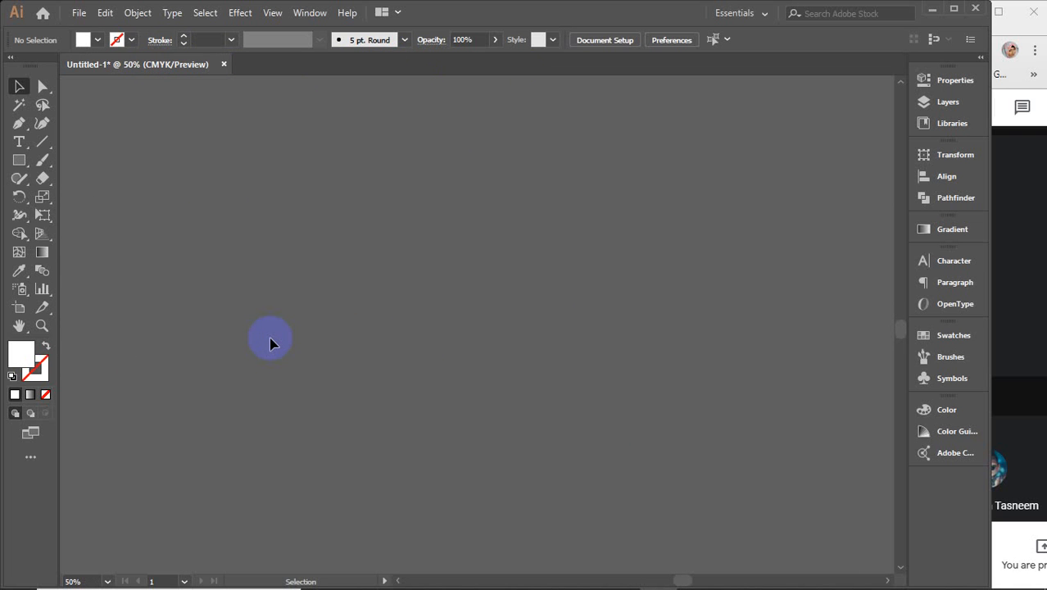
left_click(13, 166)
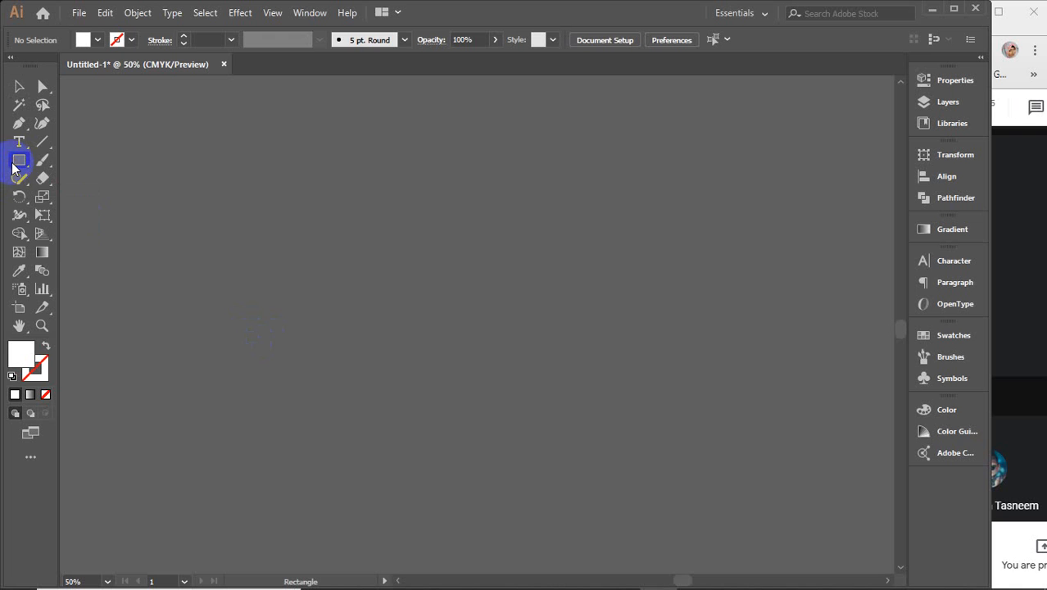
Step: Draw a 3.5 × 2 in rectangle by entering its size in the Rectangle dialog
left_click_drag(13, 166, 75, 166)
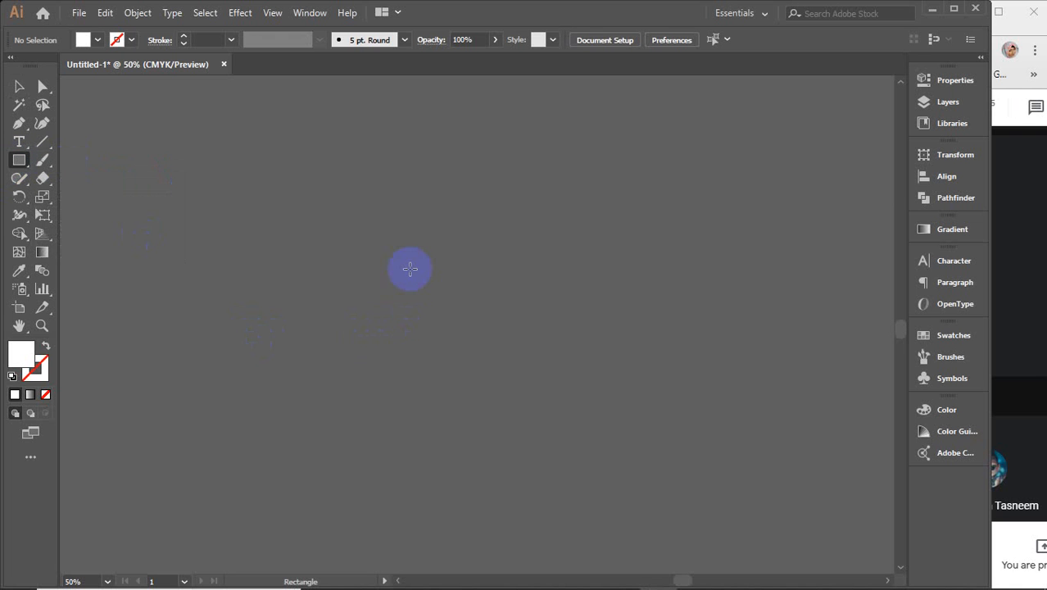
left_click(409, 263)
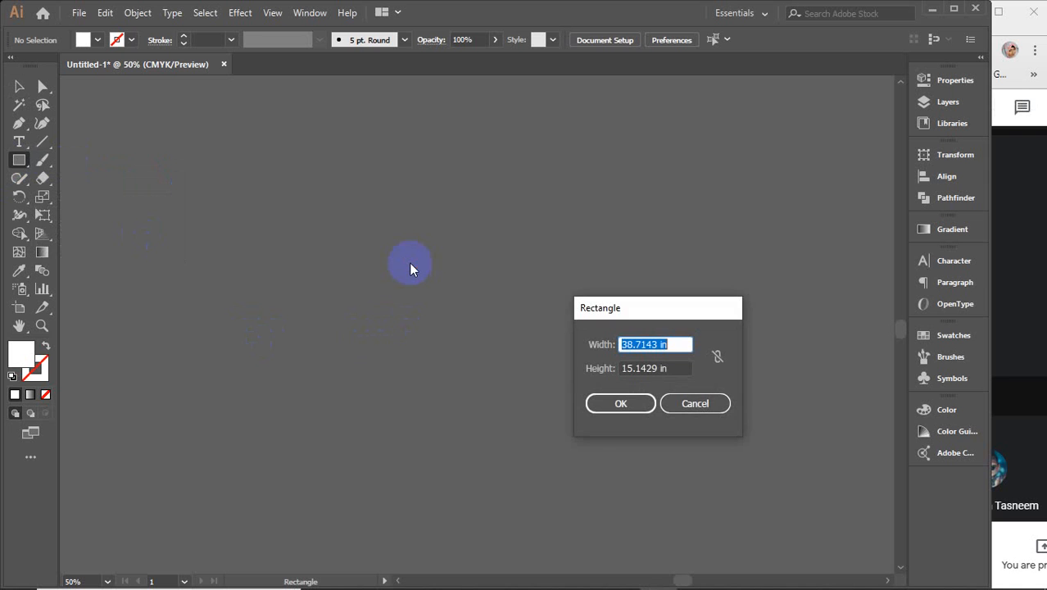
type("3")
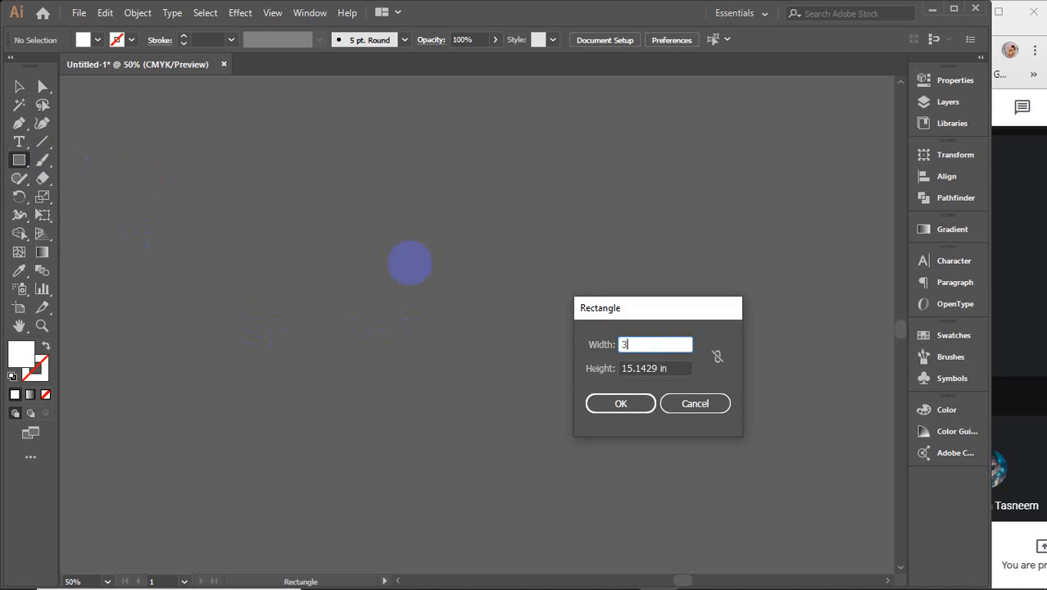
type(".5")
key("Tab")
type("2")
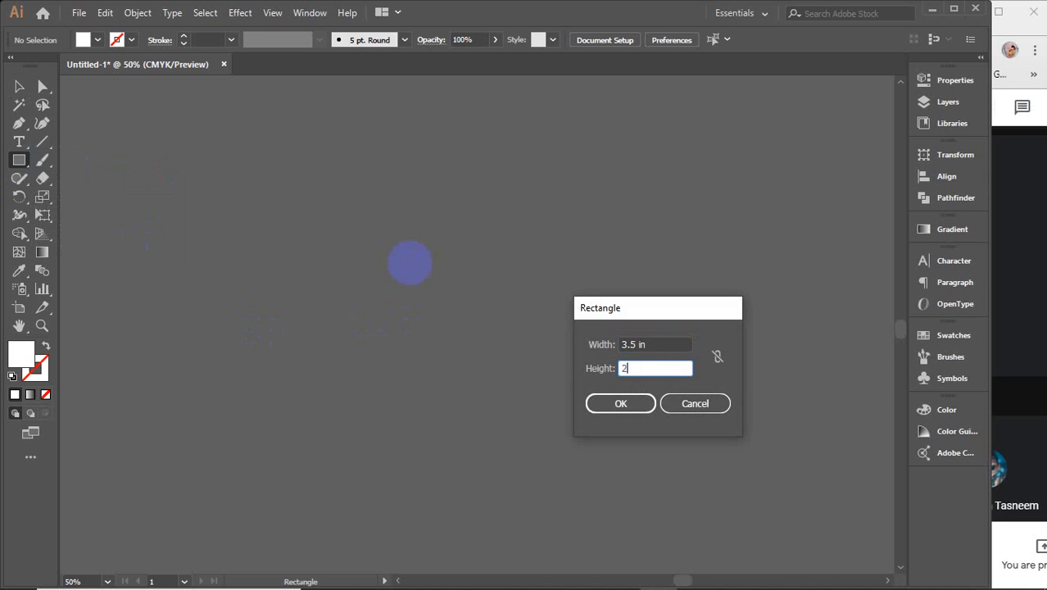
key("Return")
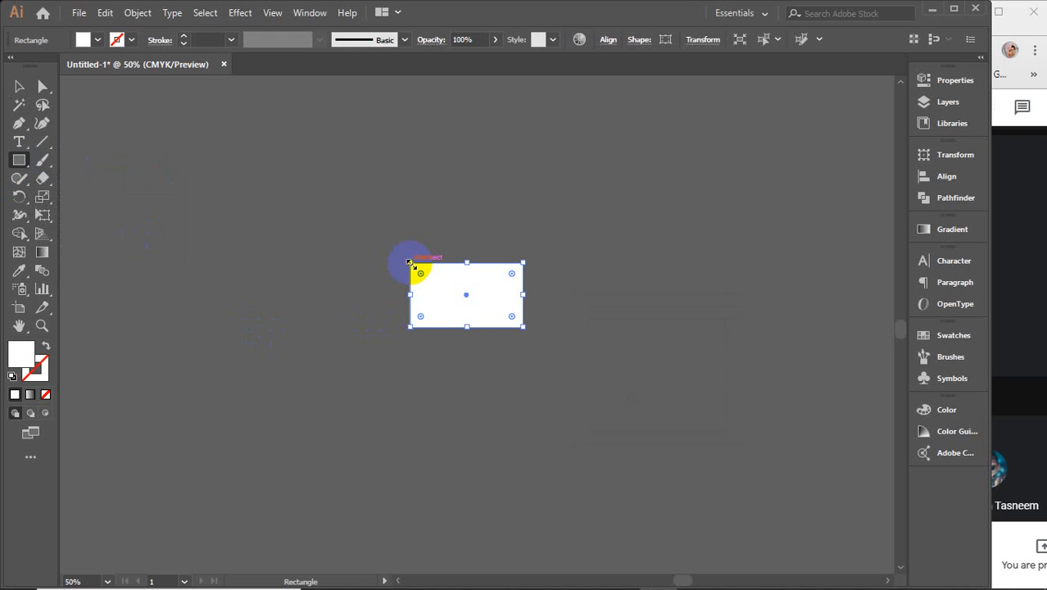
key("v")
scroll(559, 282, "up", 2)
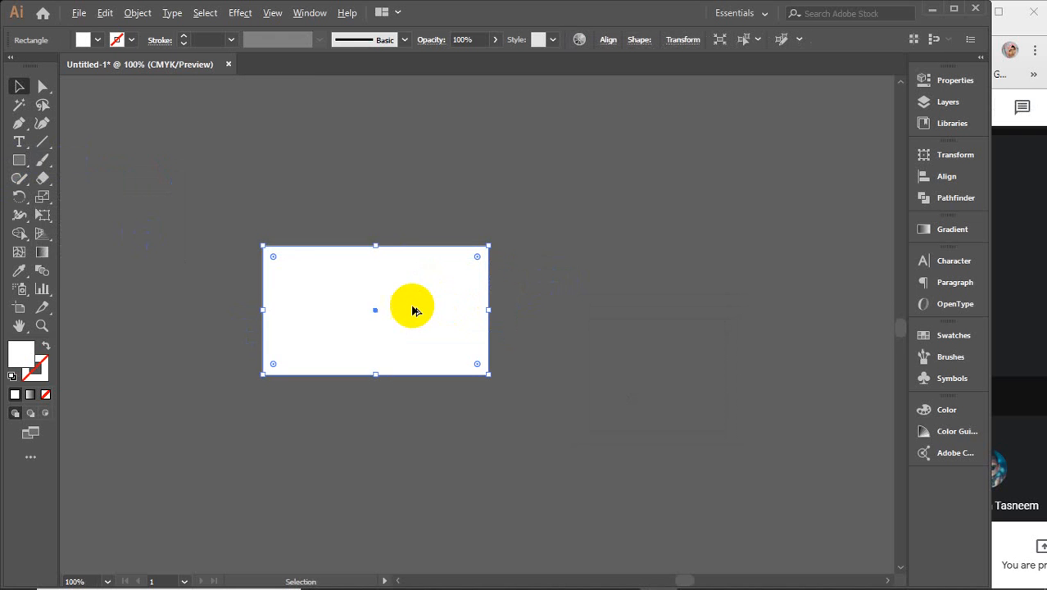
scroll(407, 307, "up", 1)
key("space")
Step: Select the white rectangle and nudge it slightly upward
left_click_drag(407, 307, 519, 297)
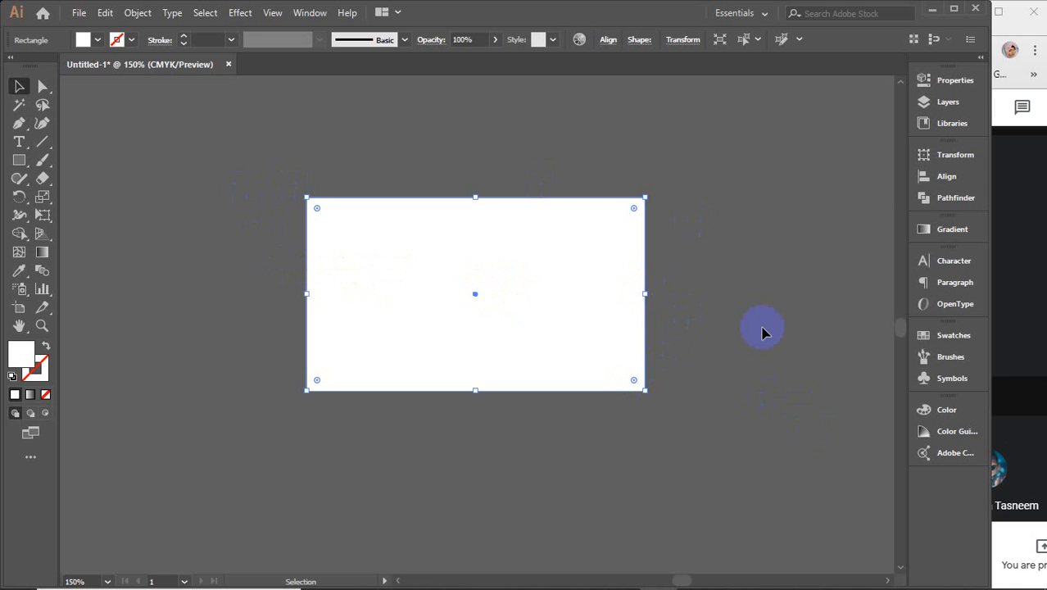
left_click(647, 293)
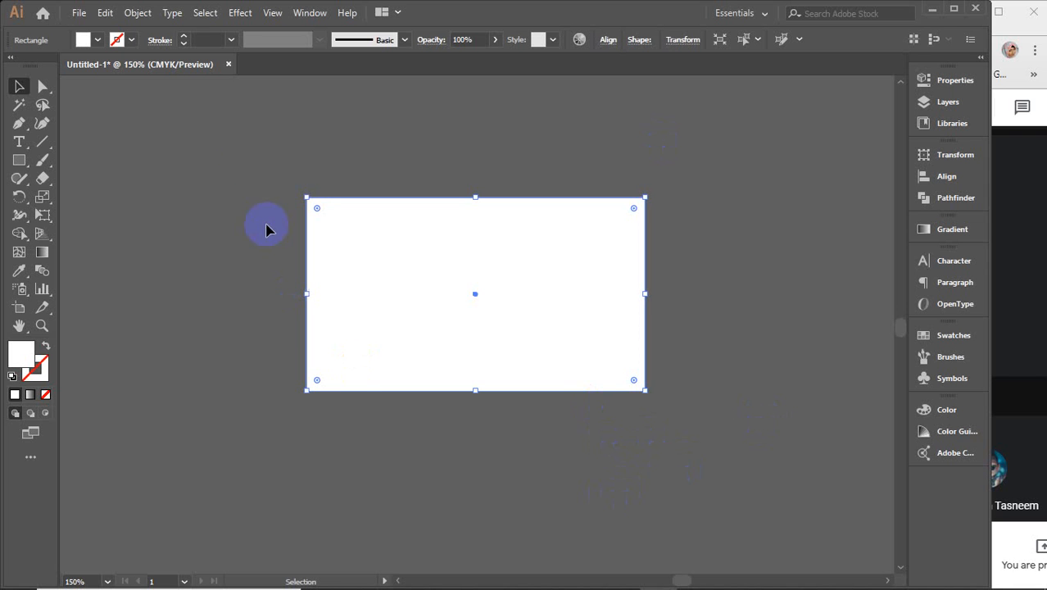
left_click_drag(248, 148, 749, 478)
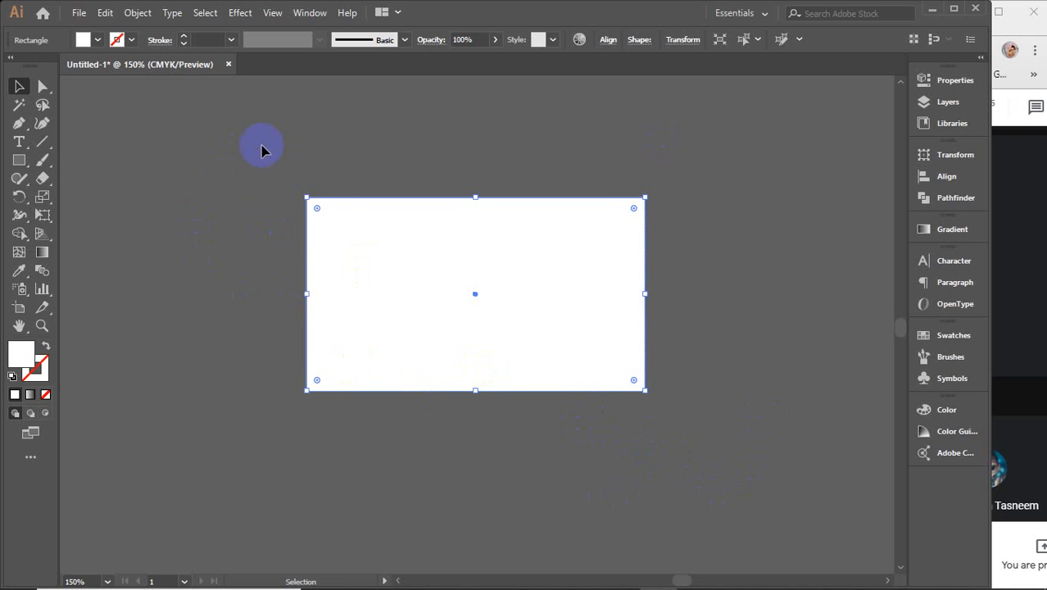
left_click_drag(278, 137, 675, 468)
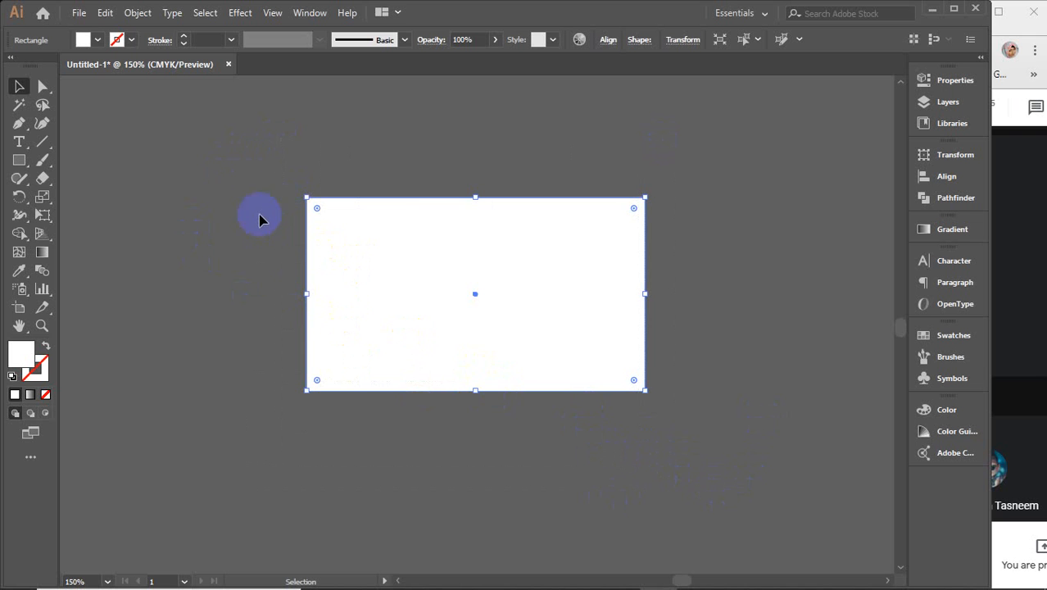
left_click_drag(244, 158, 692, 432)
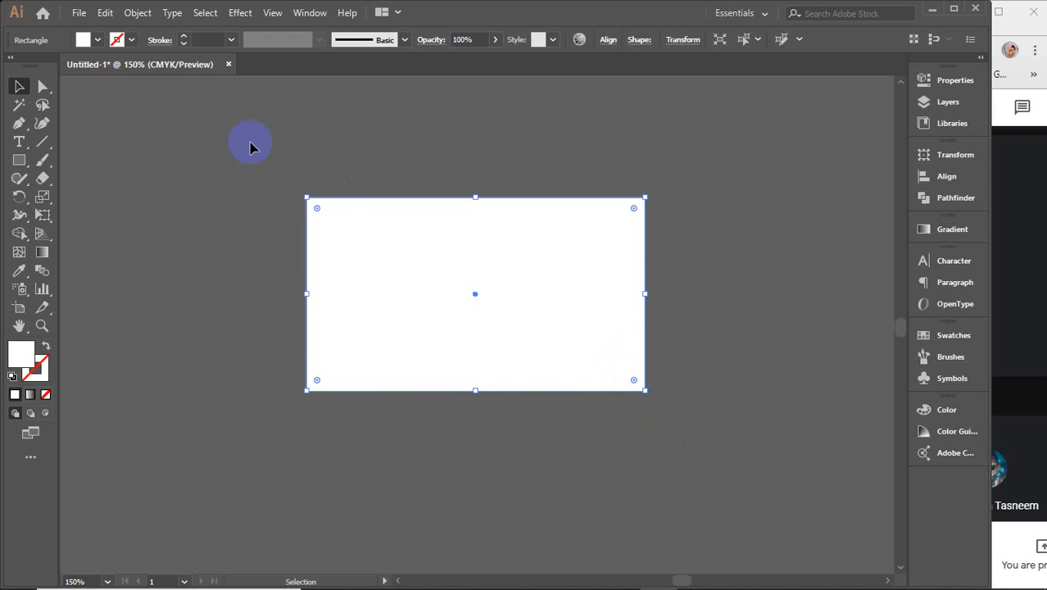
left_click_drag(247, 152, 416, 267)
left_click_drag(572, 309, 556, 284)
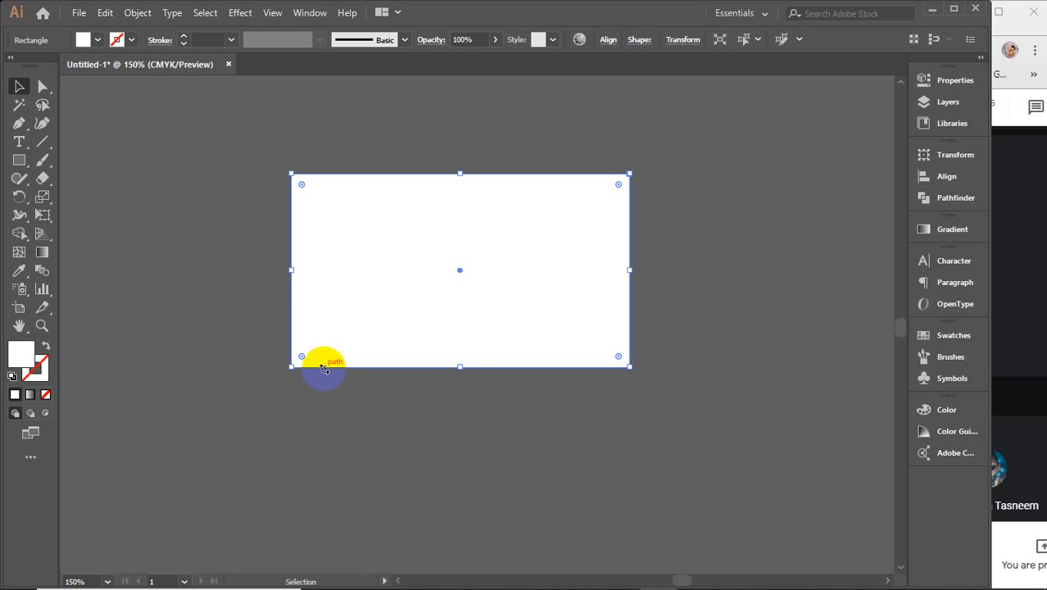
Step: Give the rectangle a 0.25 pt stroke weight and try a green fill
left_click(232, 39)
left_click(250, 55)
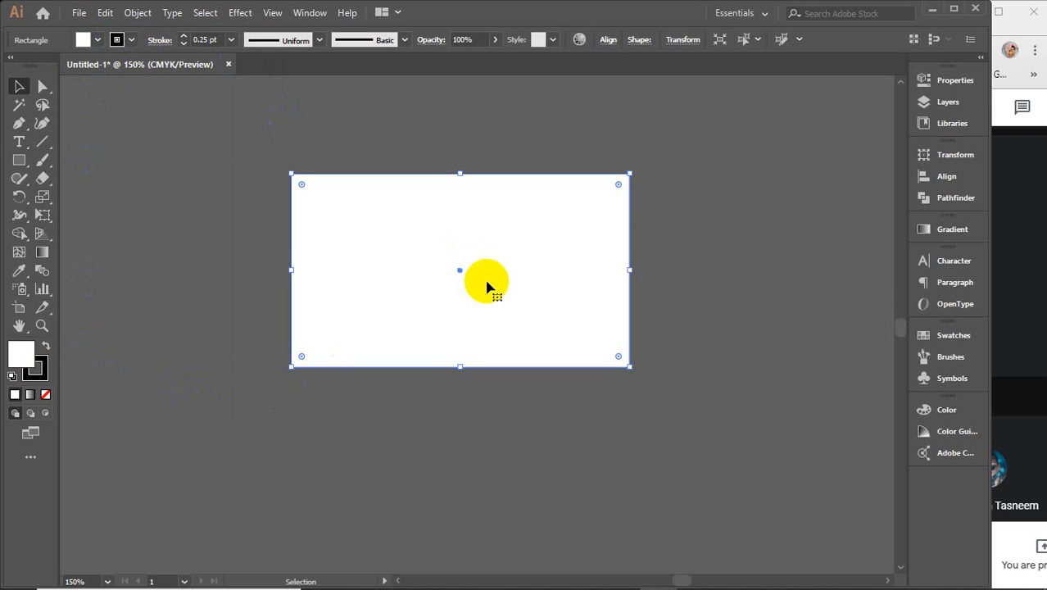
left_click(97, 39)
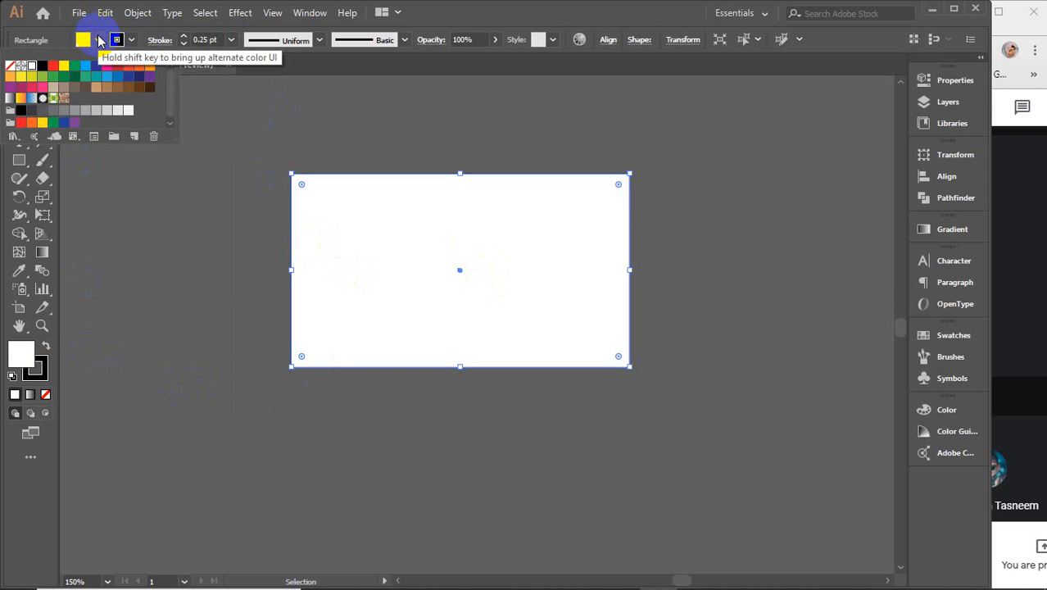
left_click(45, 79)
left_click(188, 327)
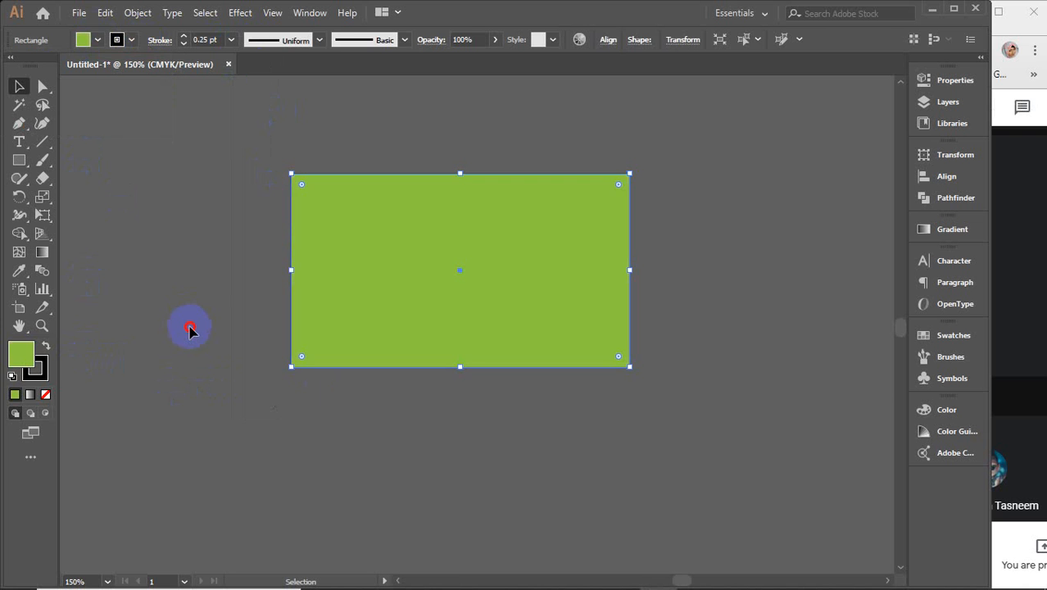
left_click(189, 329)
Step: Reselect the rectangle and change its fill back to white
left_click(376, 290)
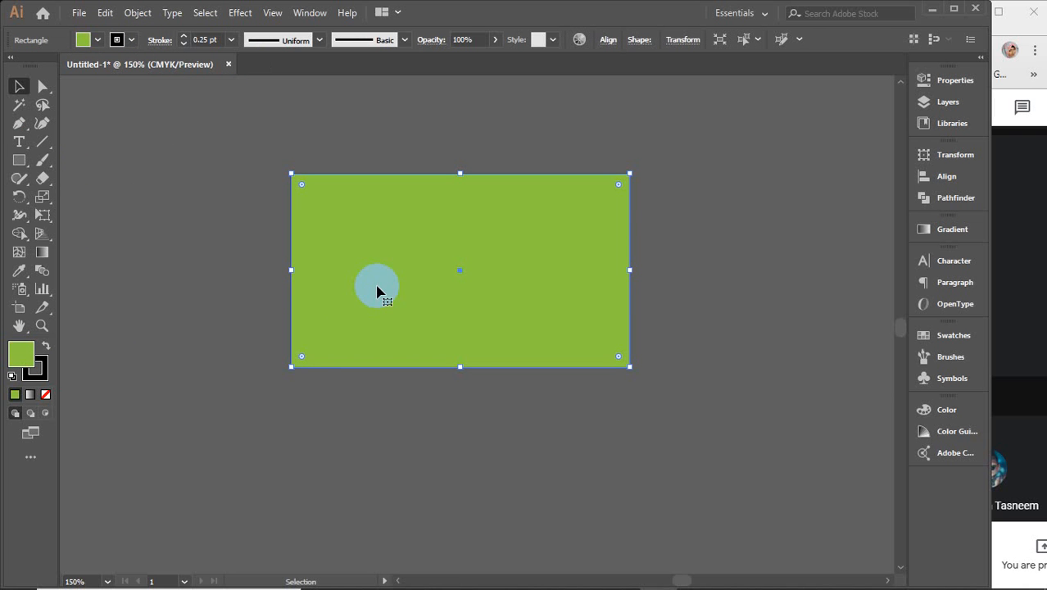
left_click_drag(235, 129, 725, 452)
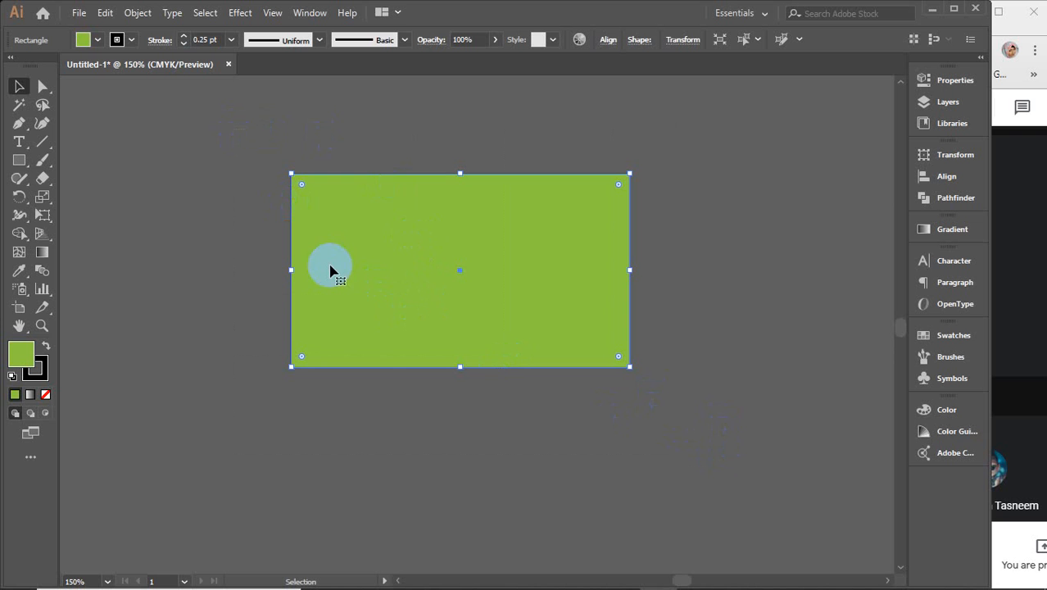
left_click_drag(263, 146, 291, 185)
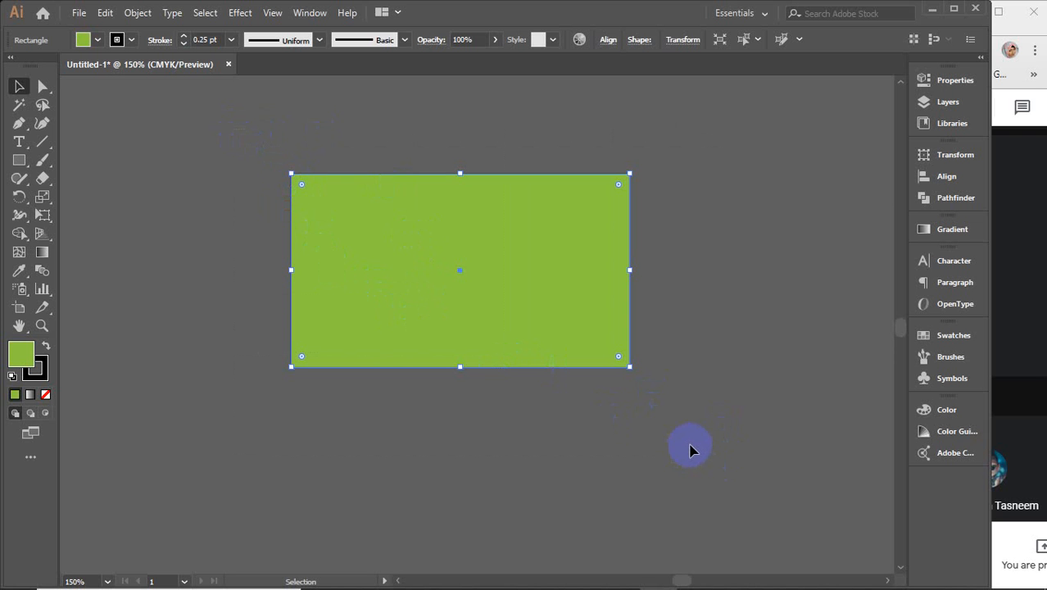
left_click(84, 39)
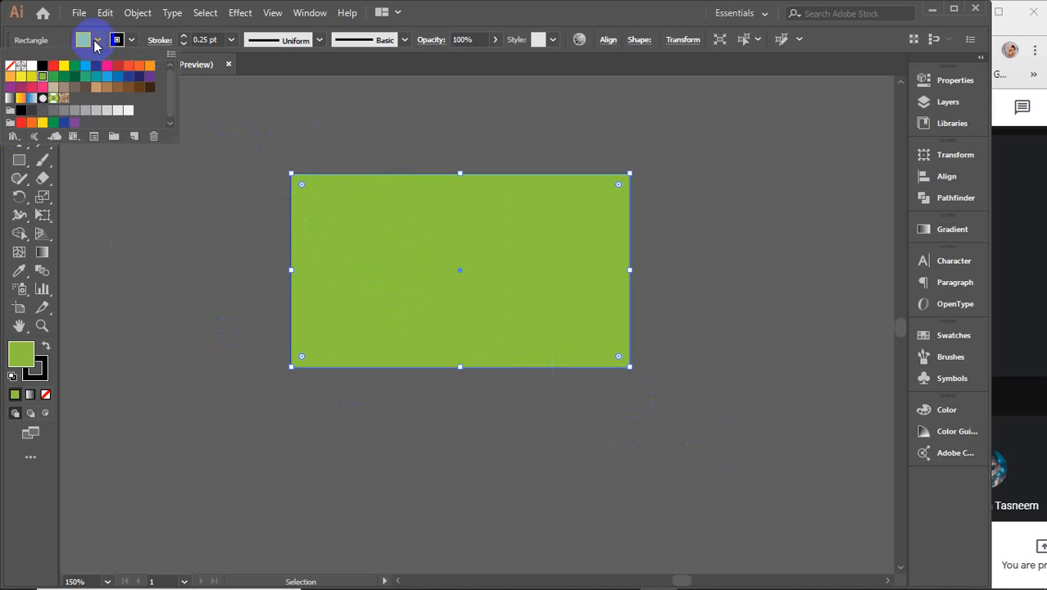
left_click(31, 66)
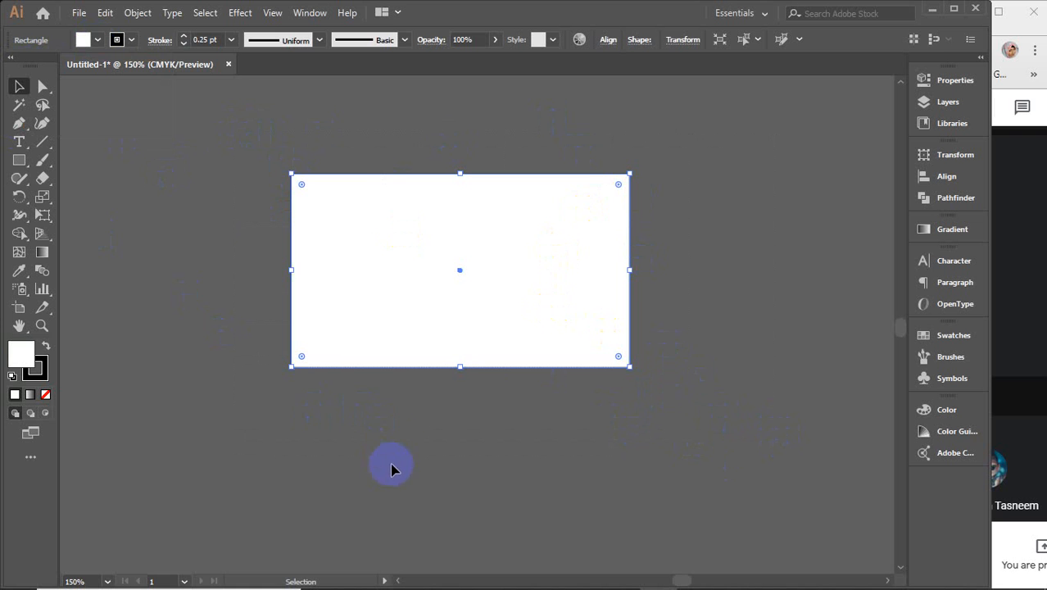
Step: Choose Object > Path > Offset Path for the white rectangle
left_click(129, 13)
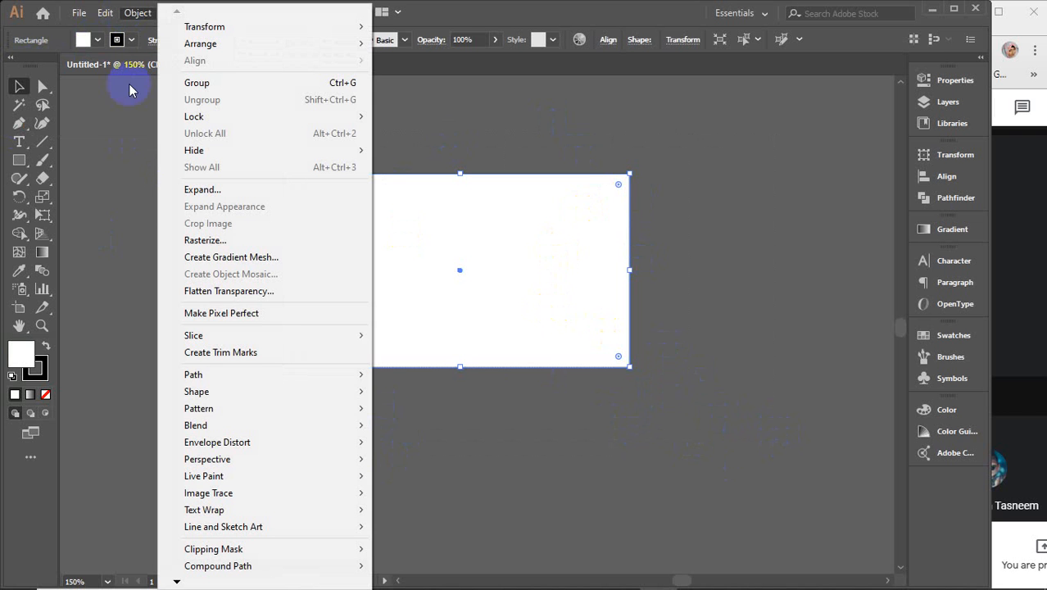
mouse_move(199, 375)
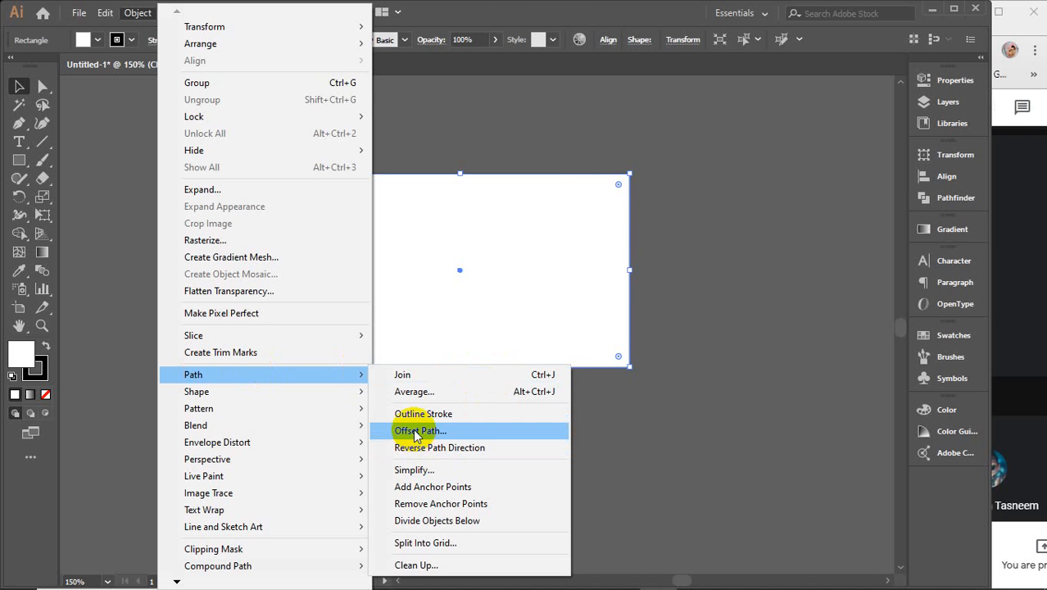
left_click(415, 433)
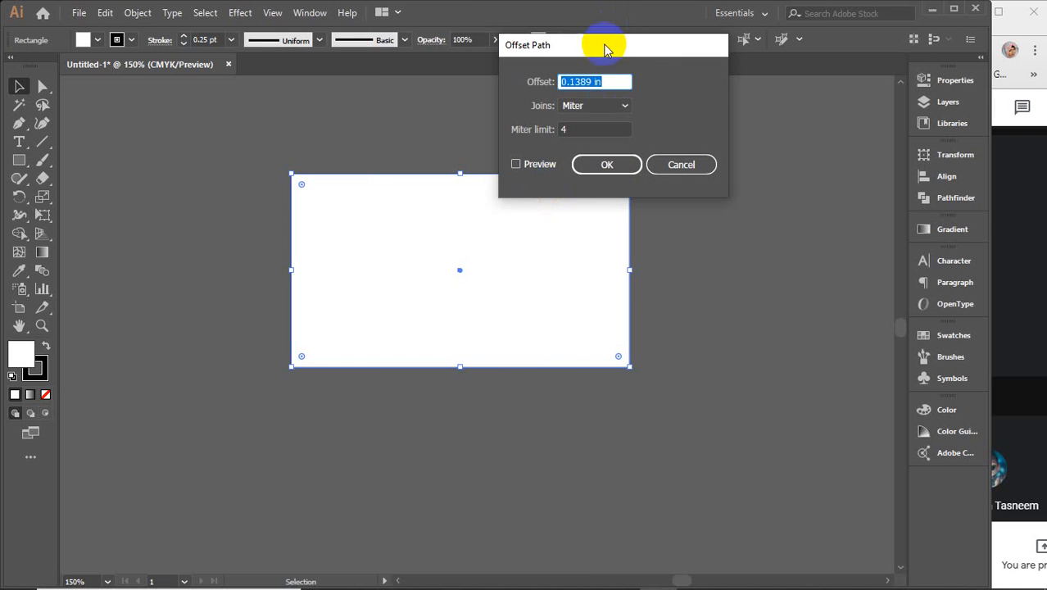
Step: Set the offset to 0.125 in with Preview on and create the outer rectangle
left_click_drag(596, 49, 759, 150)
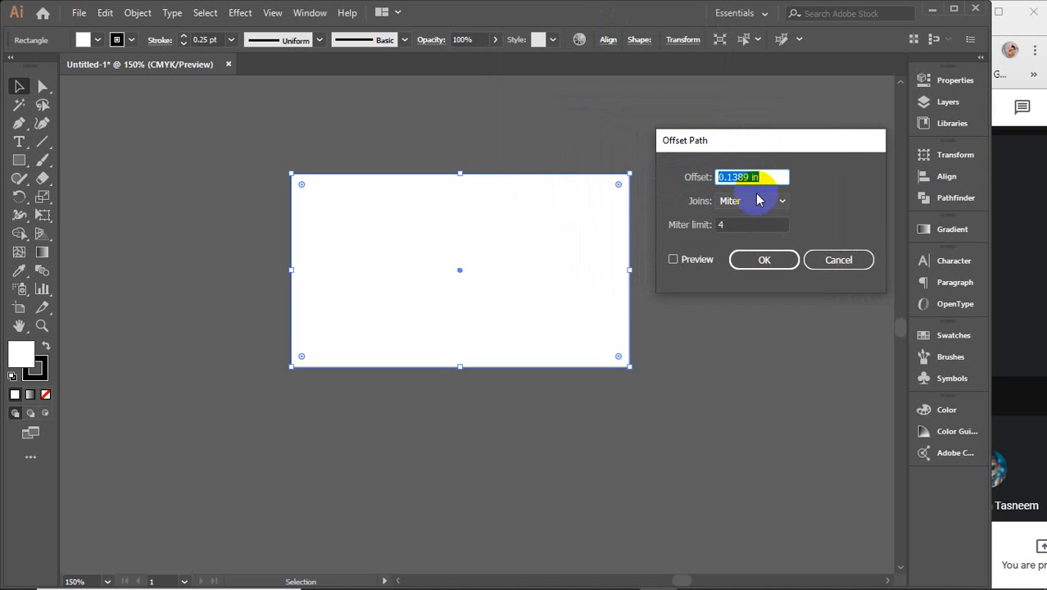
left_click(685, 264)
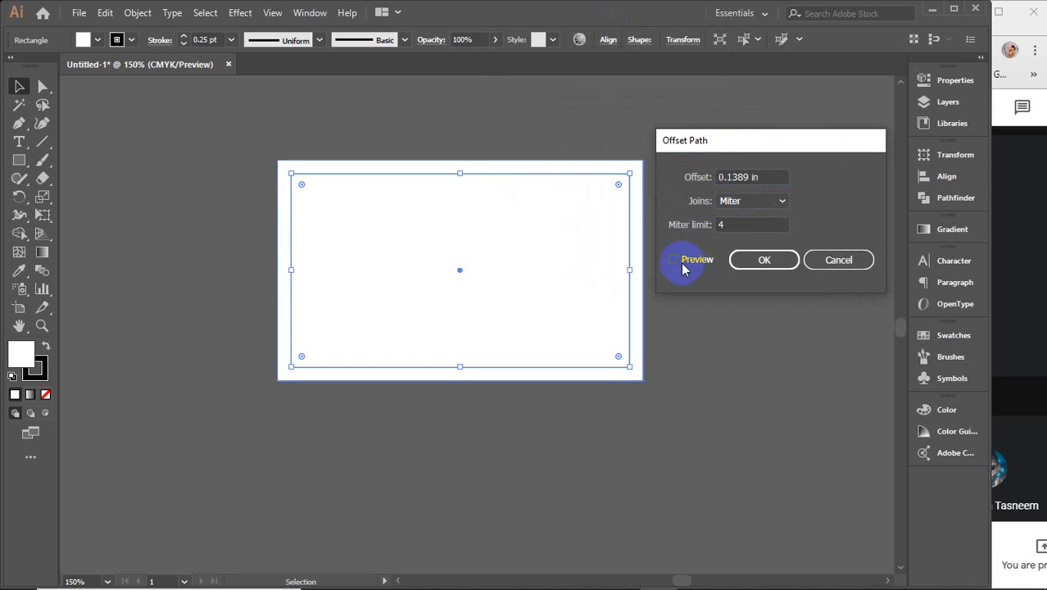
left_click(763, 177)
left_click_drag(763, 177, 671, 175)
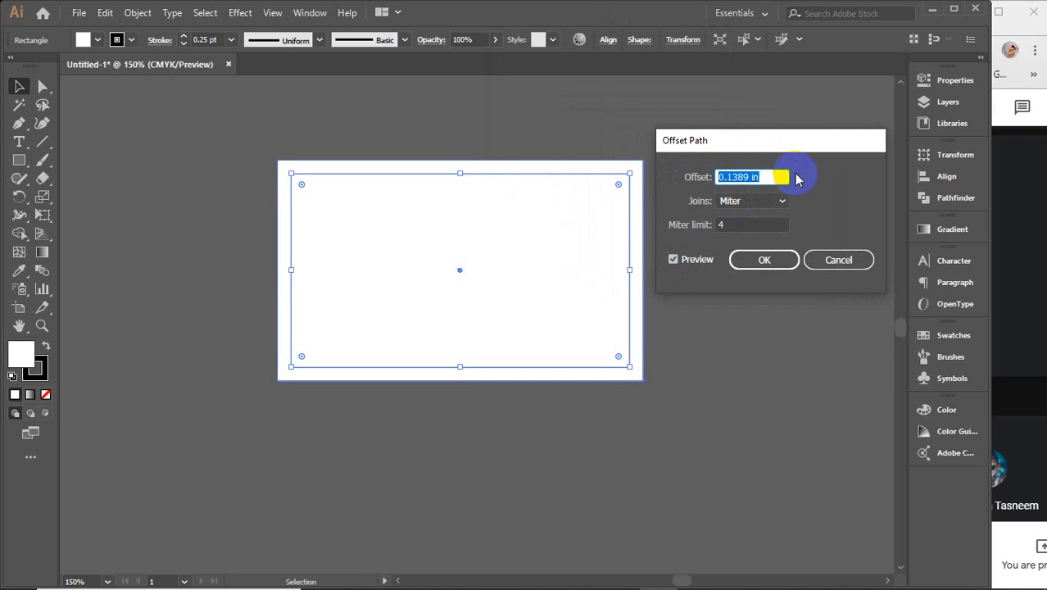
type(".125")
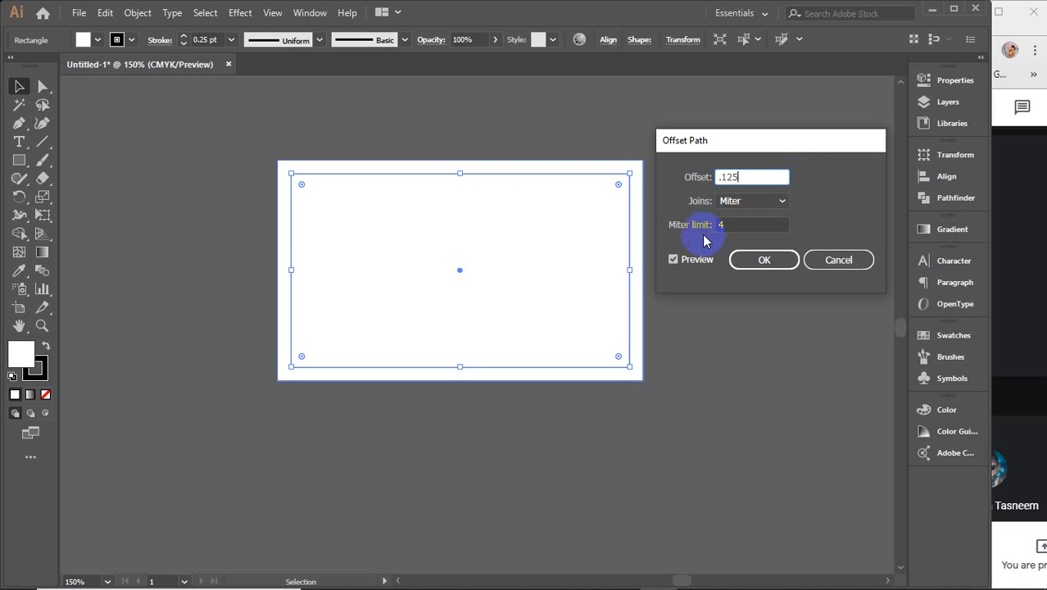
left_click(698, 260)
left_click(698, 261)
left_click(697, 261)
left_click(697, 260)
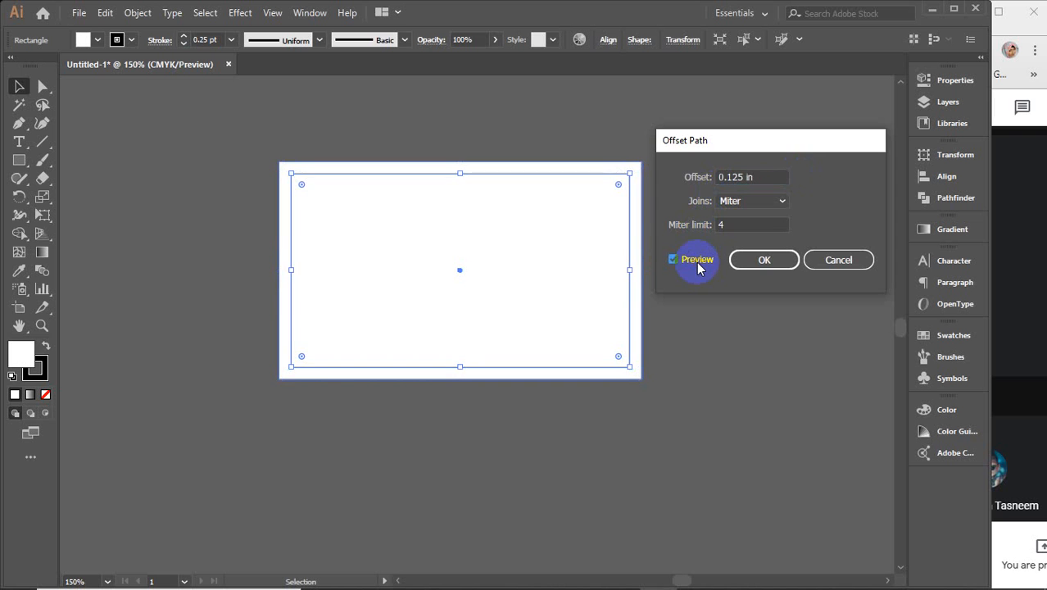
left_click(754, 260)
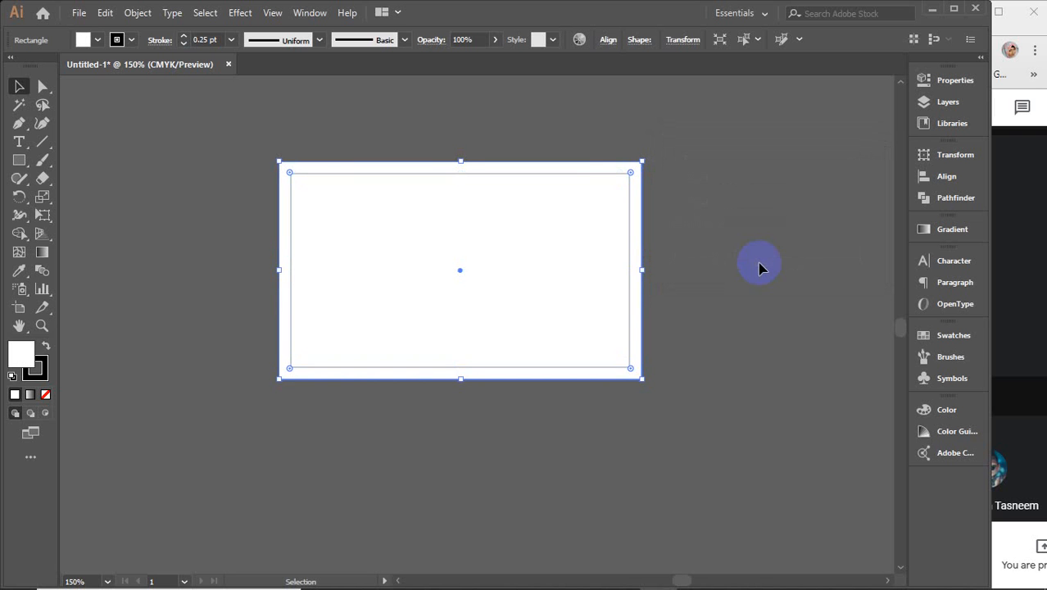
left_click(292, 170)
Step: Try an orange fill on the outer offset rectangle
left_click(98, 41)
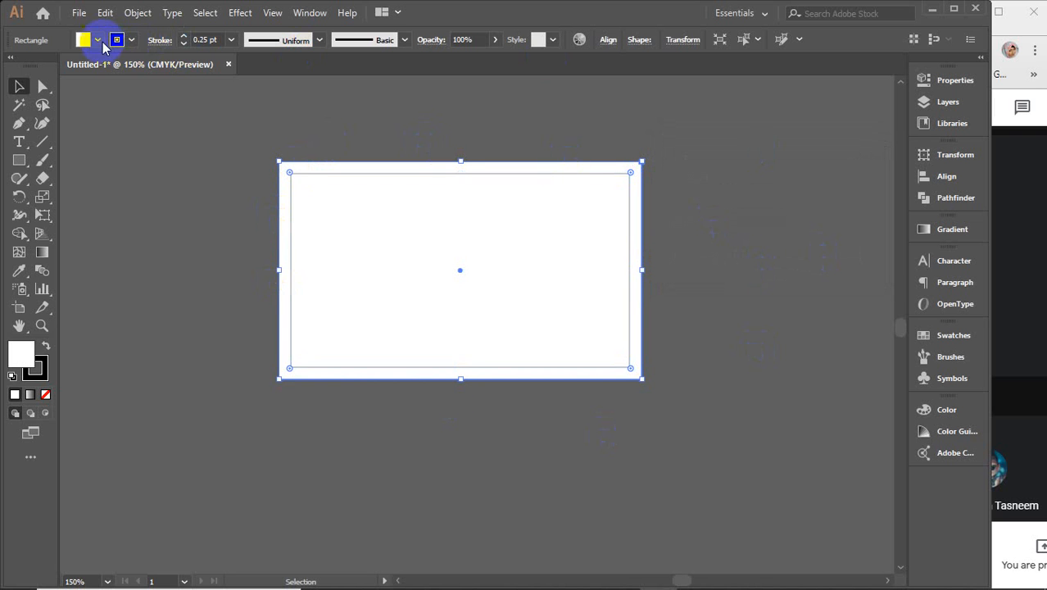
left_click(150, 66)
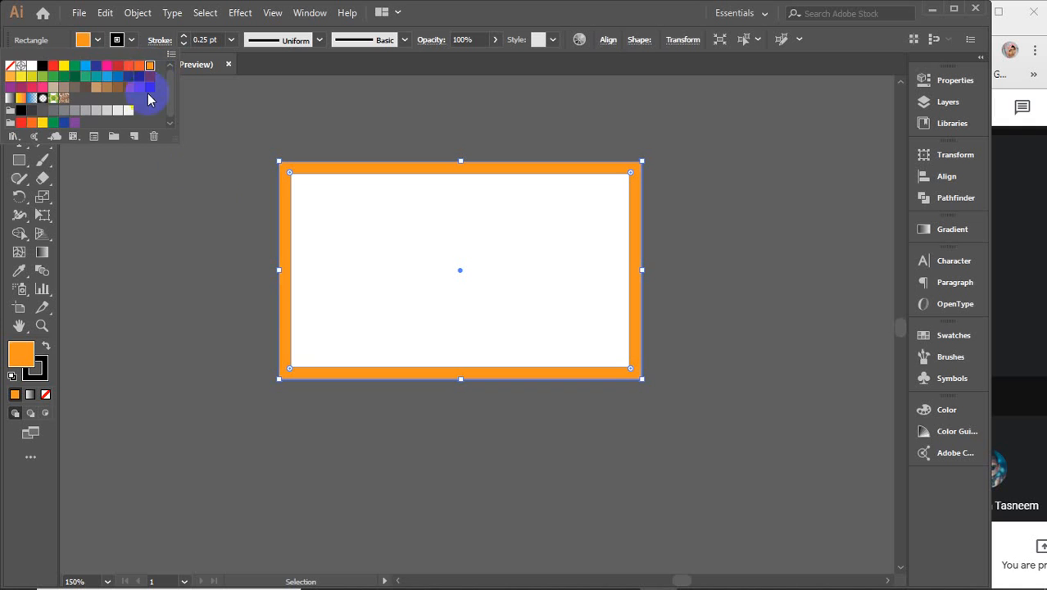
left_click(196, 187)
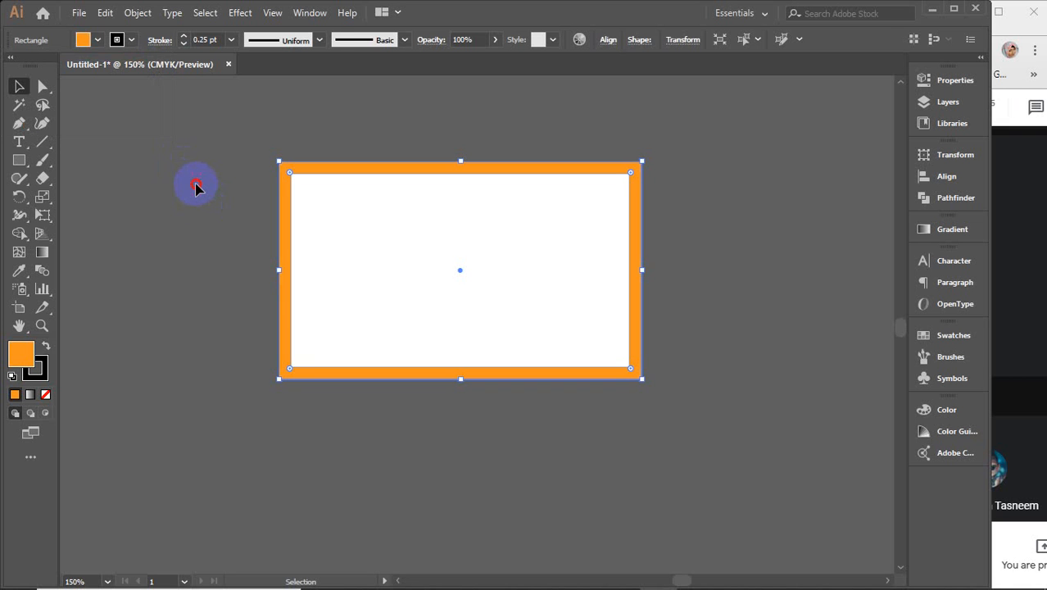
left_click(196, 187)
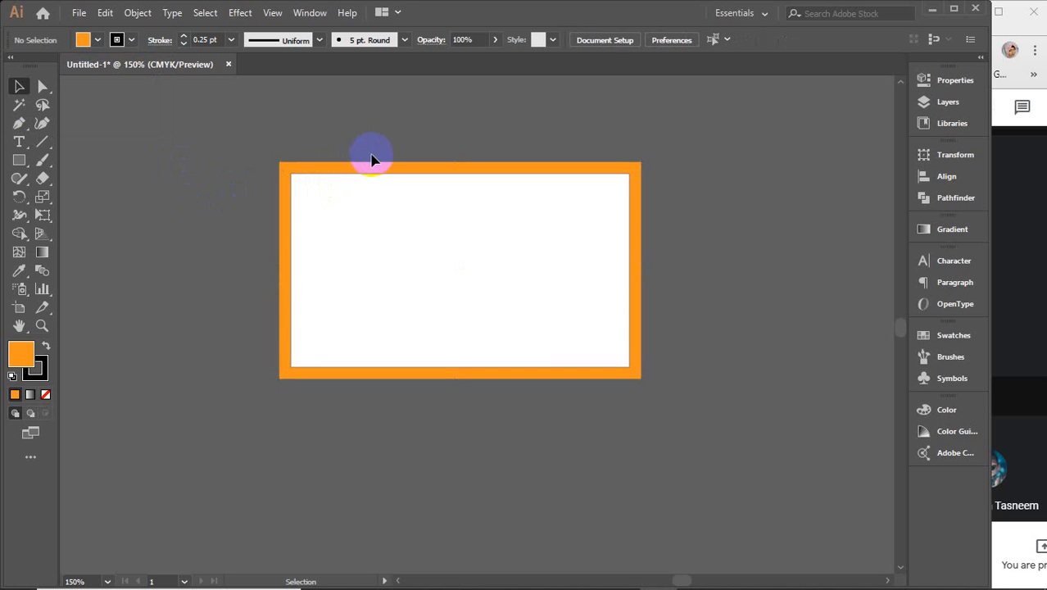
Step: Reselect the outer rectangle and change its fill to pink-red
left_click(372, 166)
left_click(98, 40)
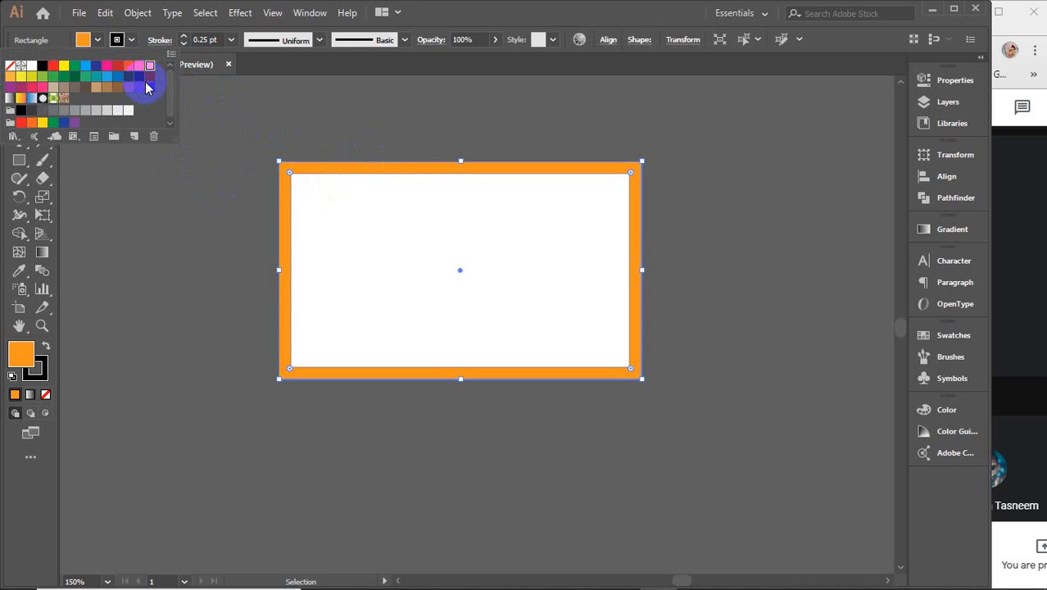
left_click(148, 78)
left_click(32, 87)
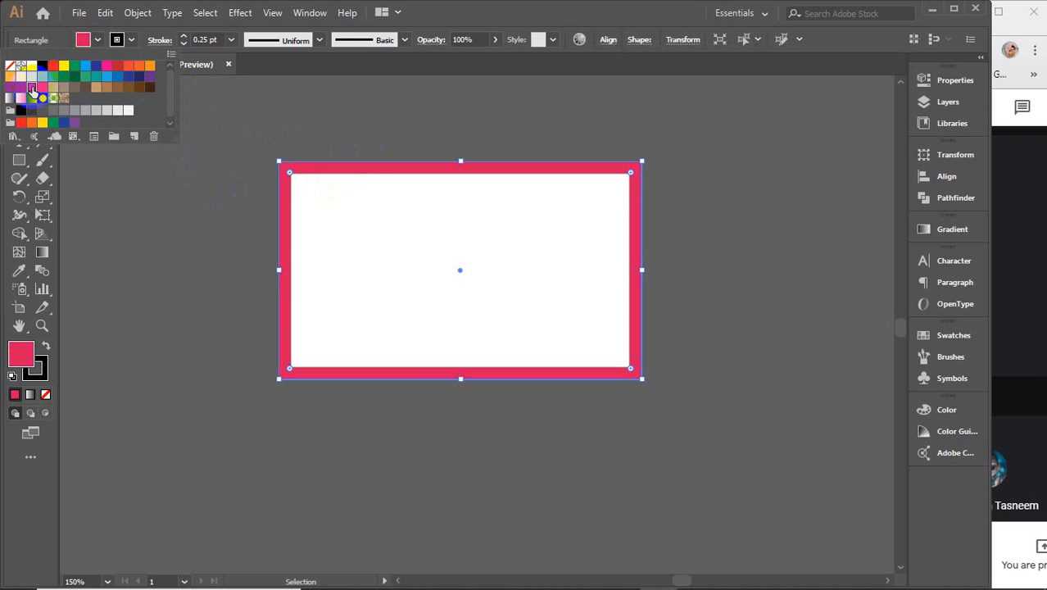
left_click(177, 159)
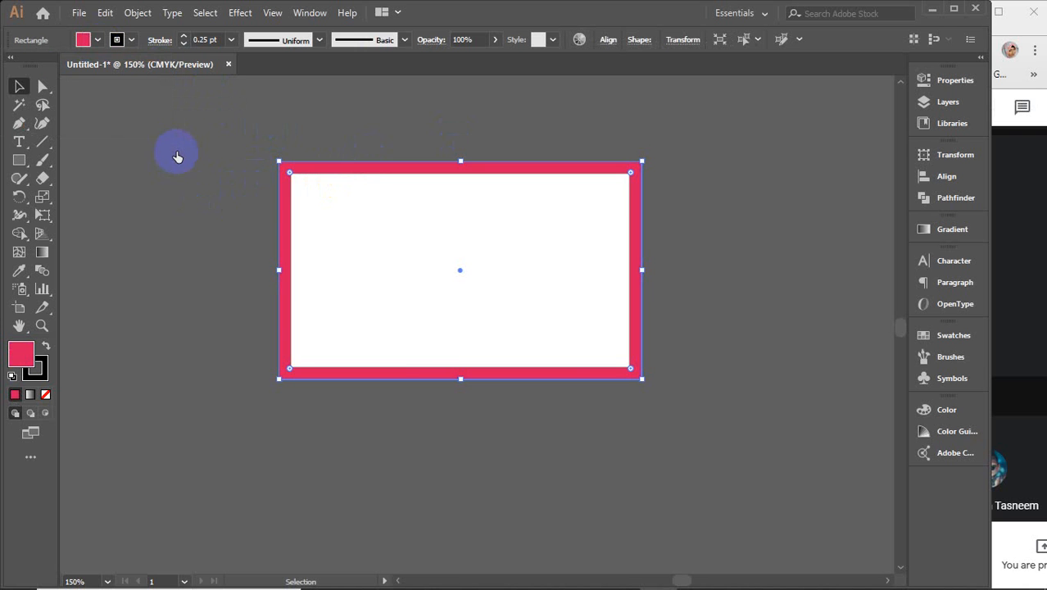
left_click(335, 134)
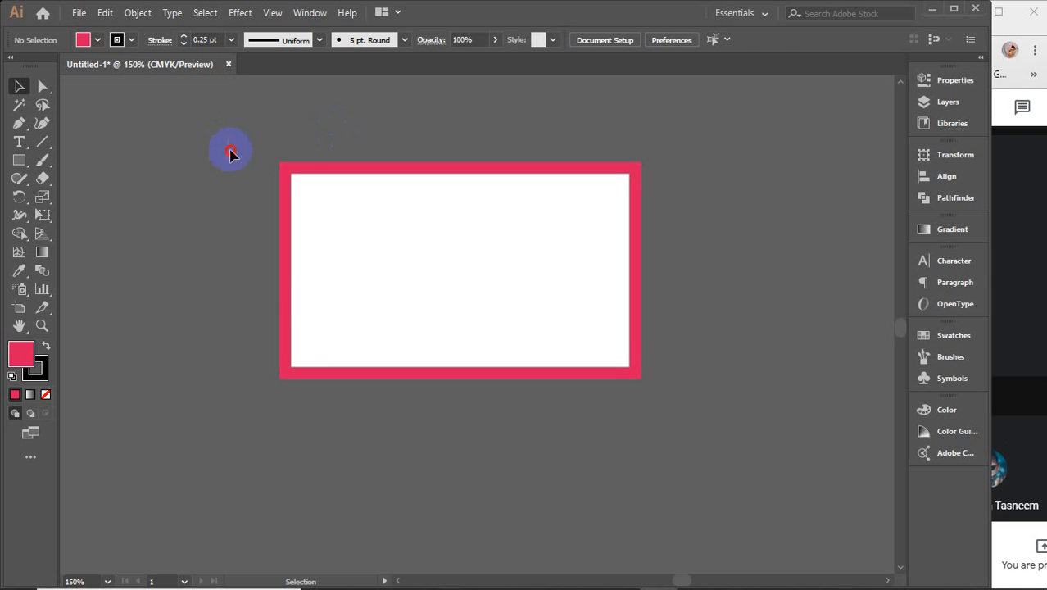
Step: Select the inner white rectangle and open Object > Path > Offset Path
left_click(278, 316)
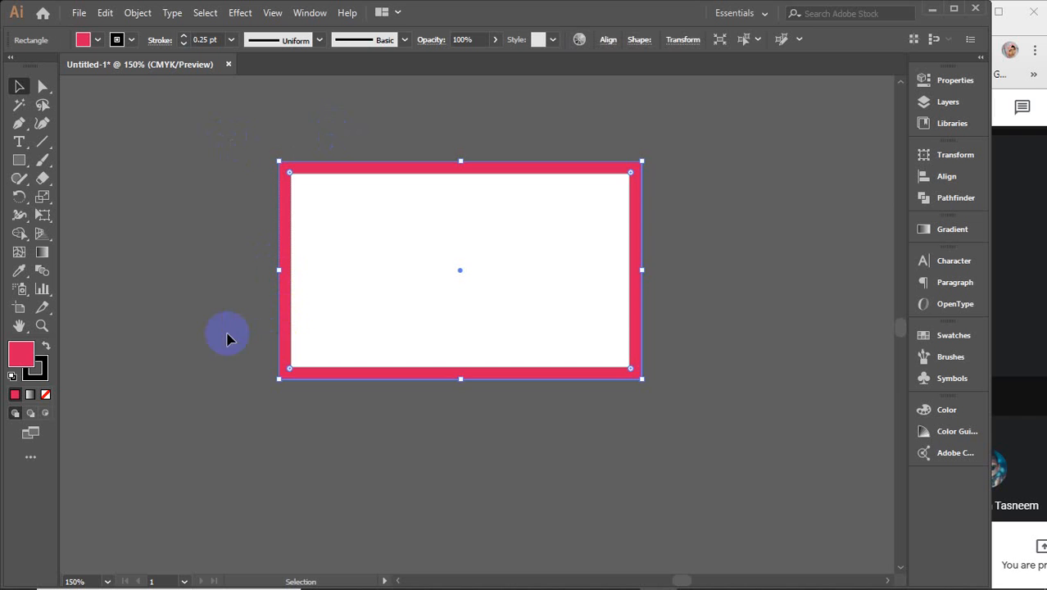
left_click(188, 295)
left_click(413, 256)
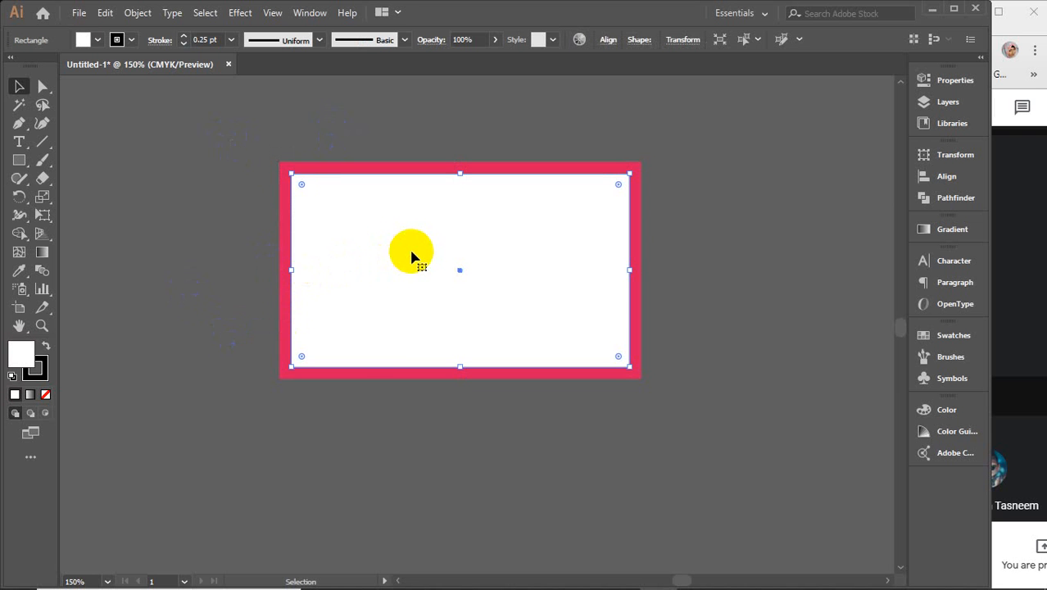
left_click(136, 20)
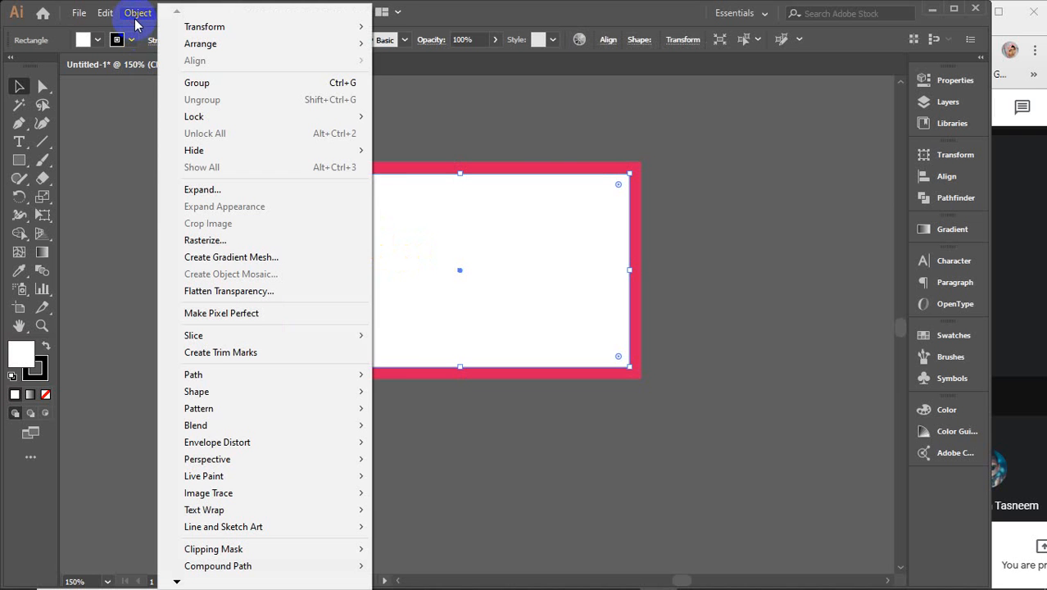
mouse_move(332, 382)
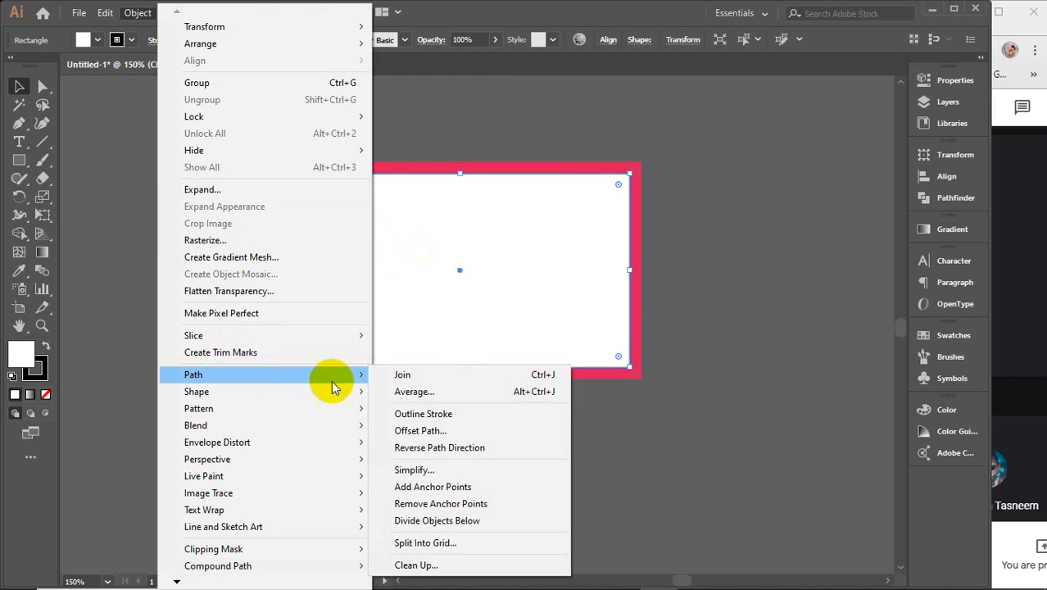
left_click(422, 430)
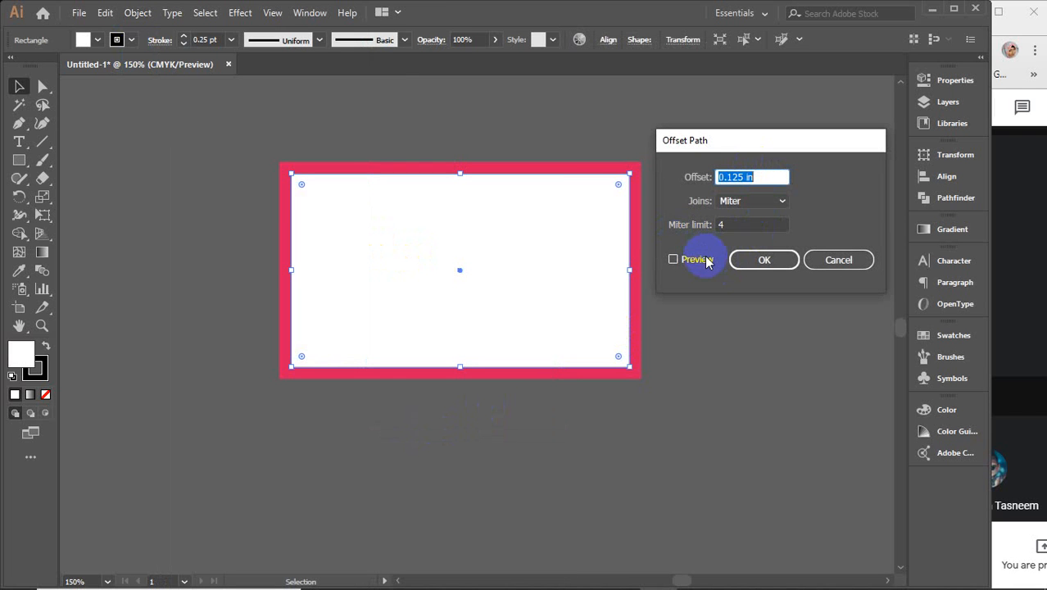
Step: Set the offset to -0.125 in, preview it, and create the inset rectangle
left_click(720, 177)
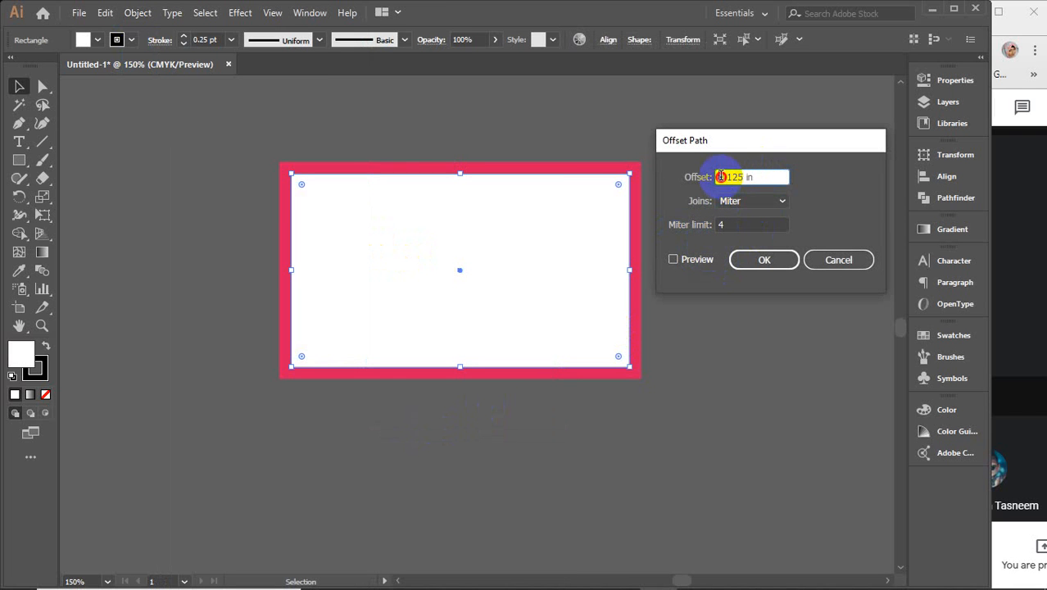
type("-")
left_click(691, 259)
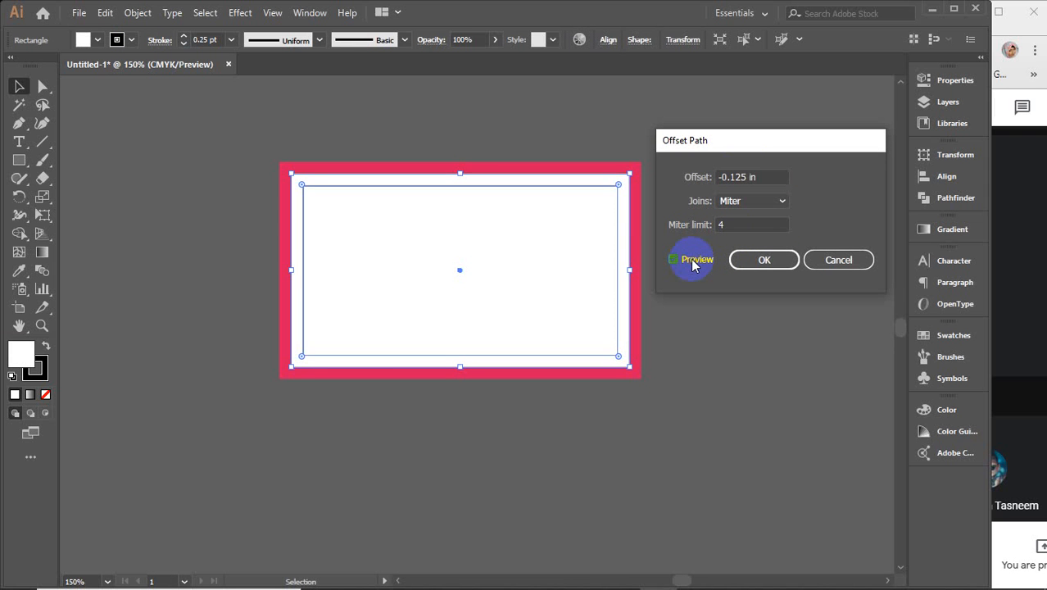
left_click(692, 259)
left_click(691, 259)
left_click(692, 259)
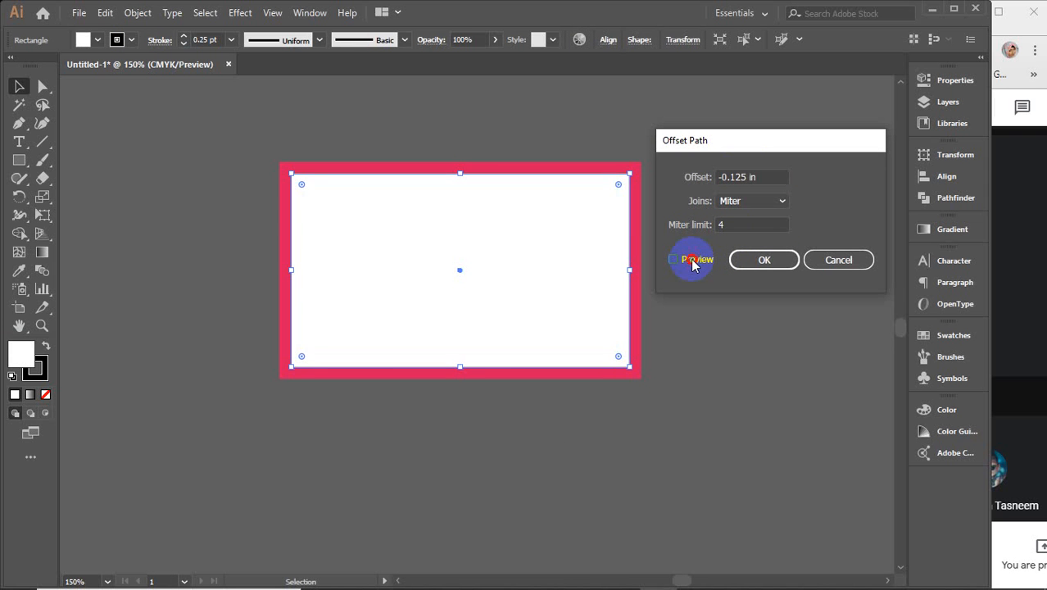
left_click(692, 259)
left_click(752, 260)
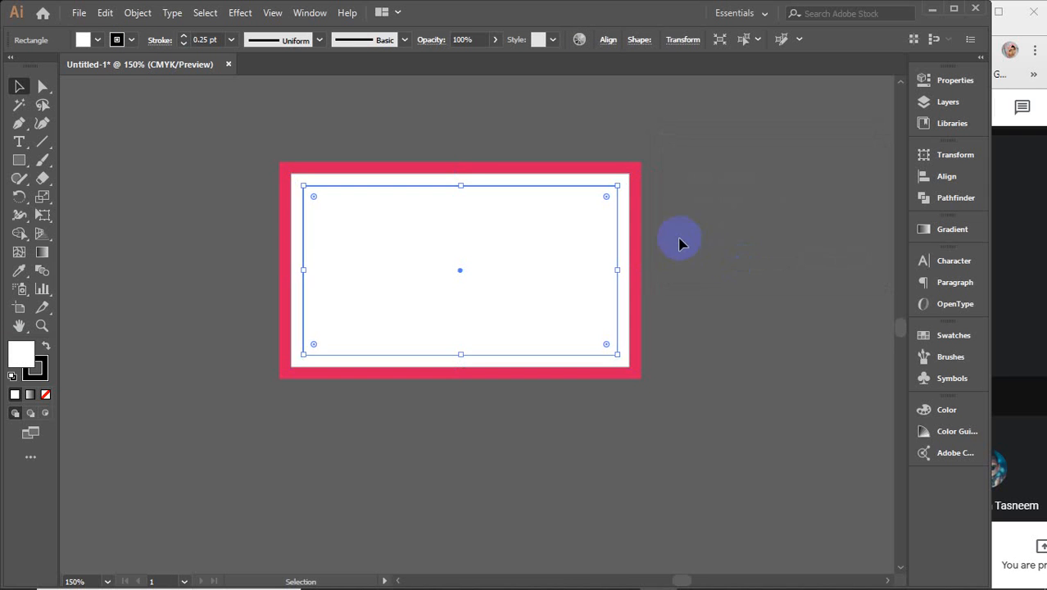
Step: Check the inset rectangle's context menu and undo an accidental drag so it stays inside the card
right_click(488, 250)
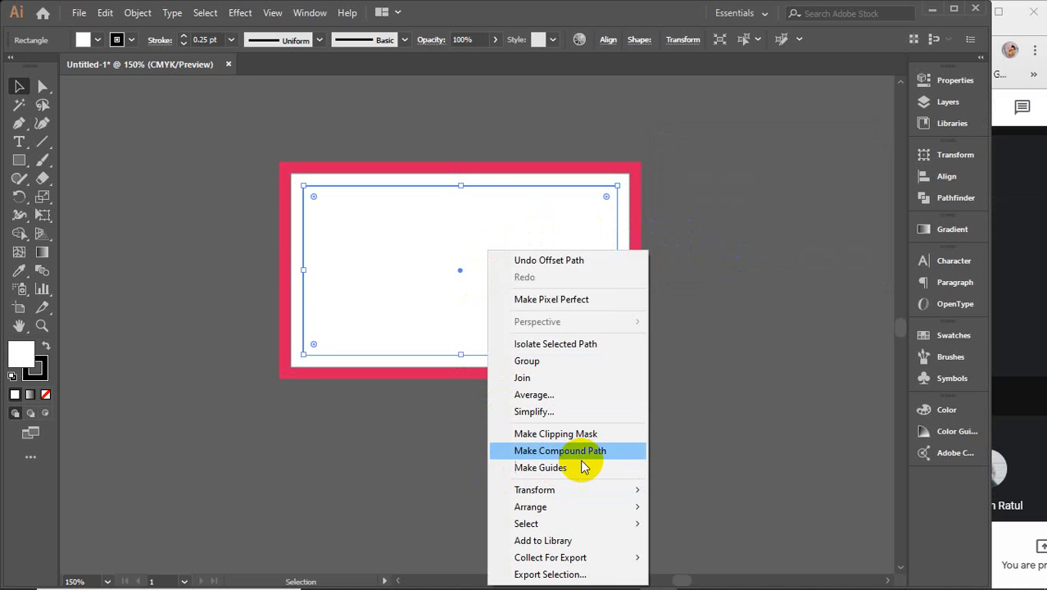
left_click(418, 247)
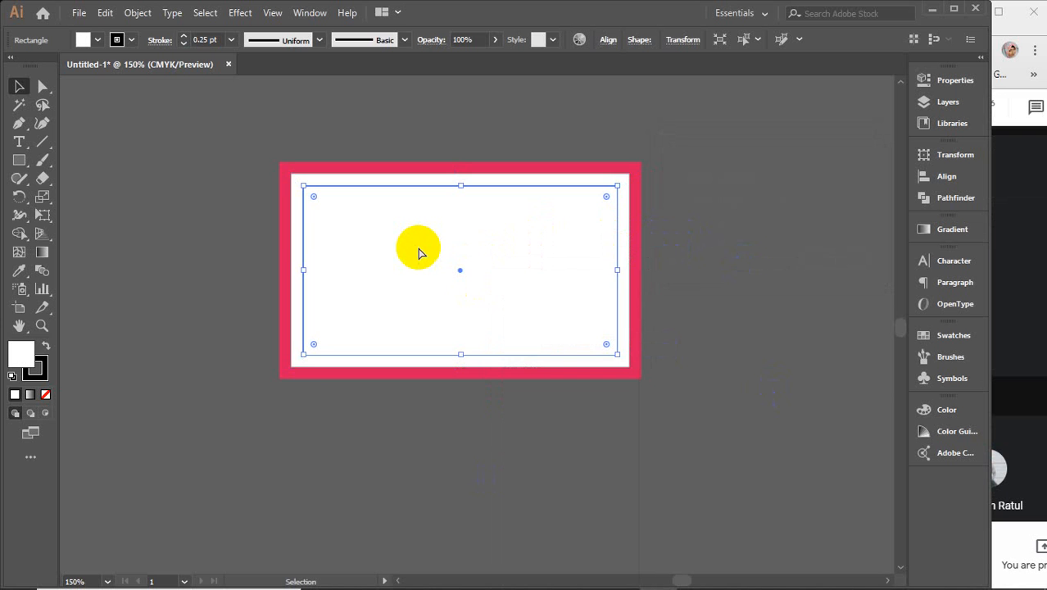
key("a")
key("v")
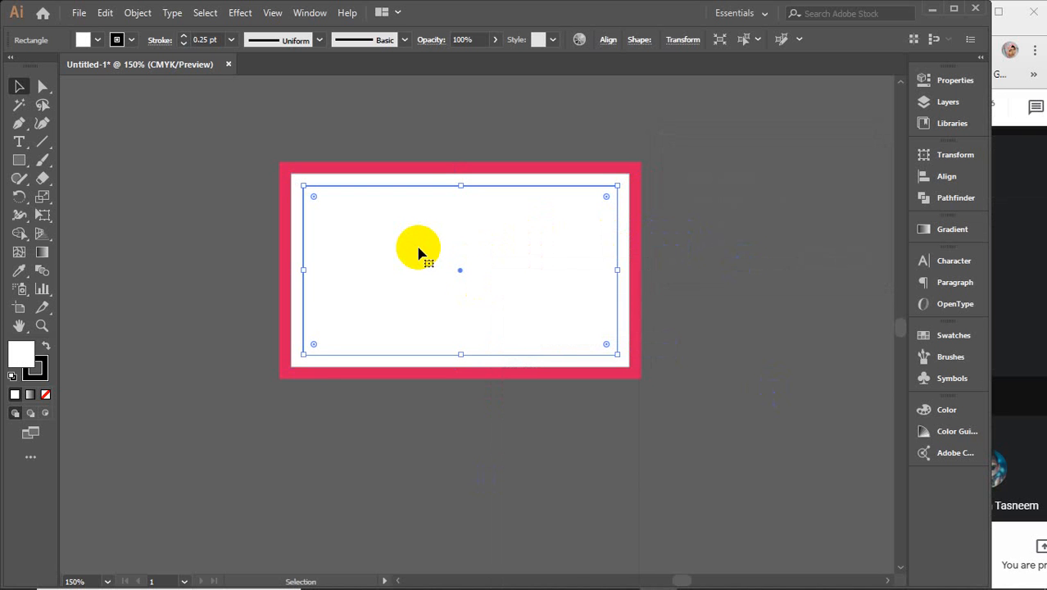
right_click(418, 251)
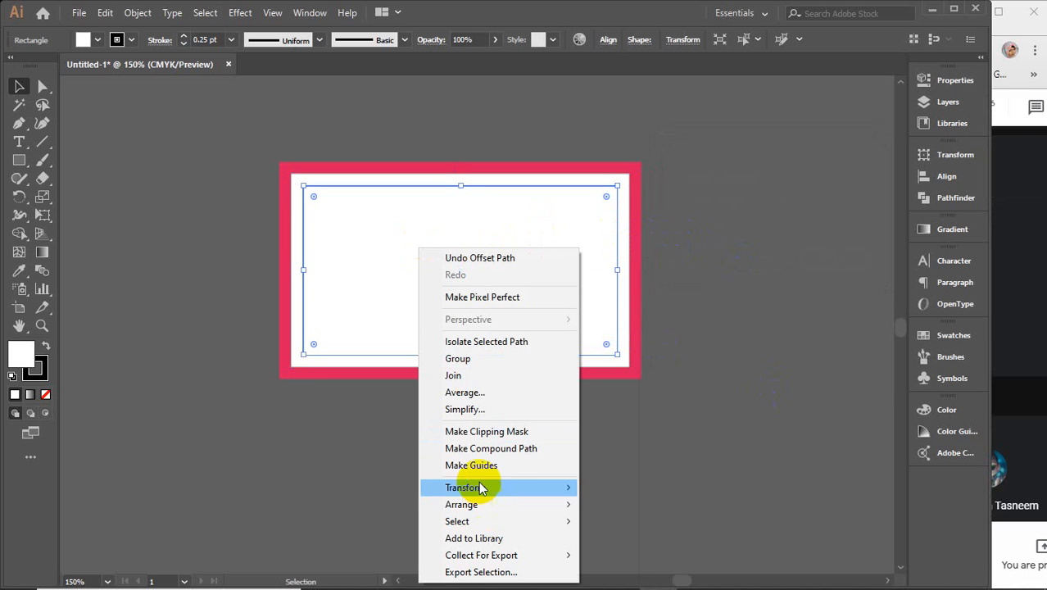
left_click(360, 274)
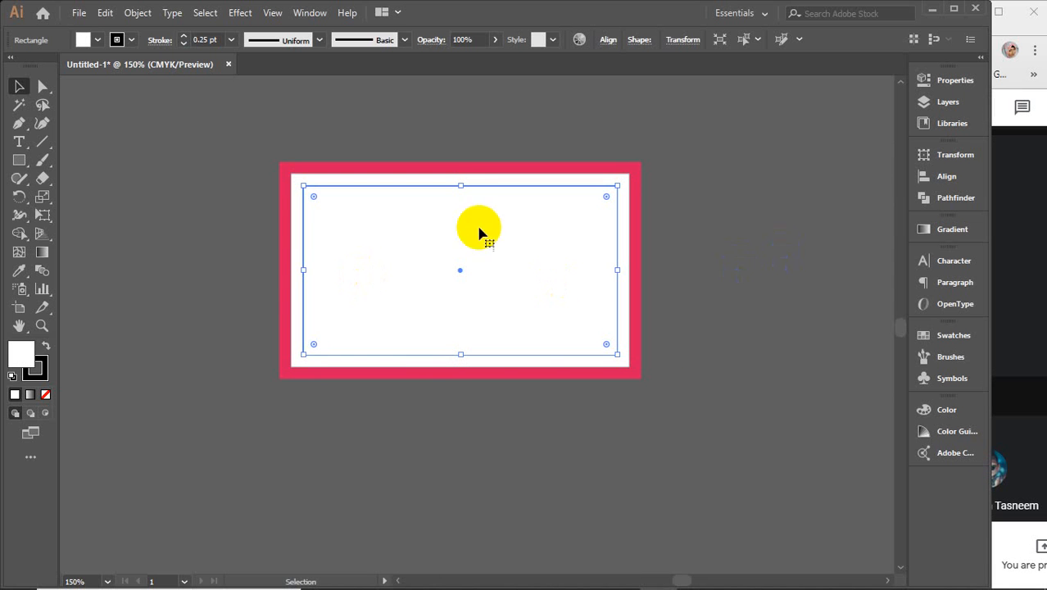
left_click_drag(386, 225, 527, 279)
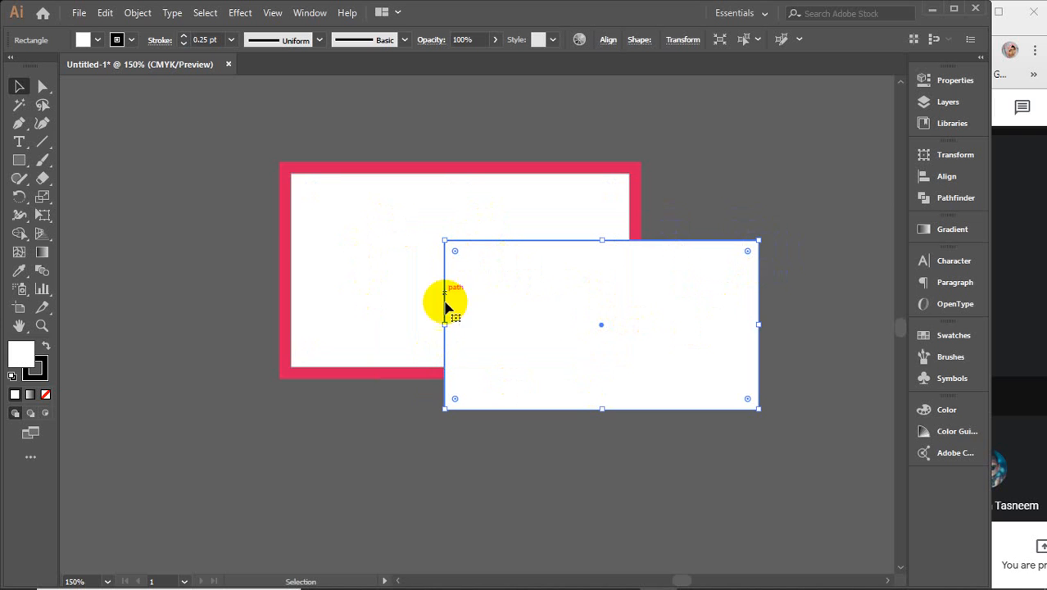
key("ctrl+z")
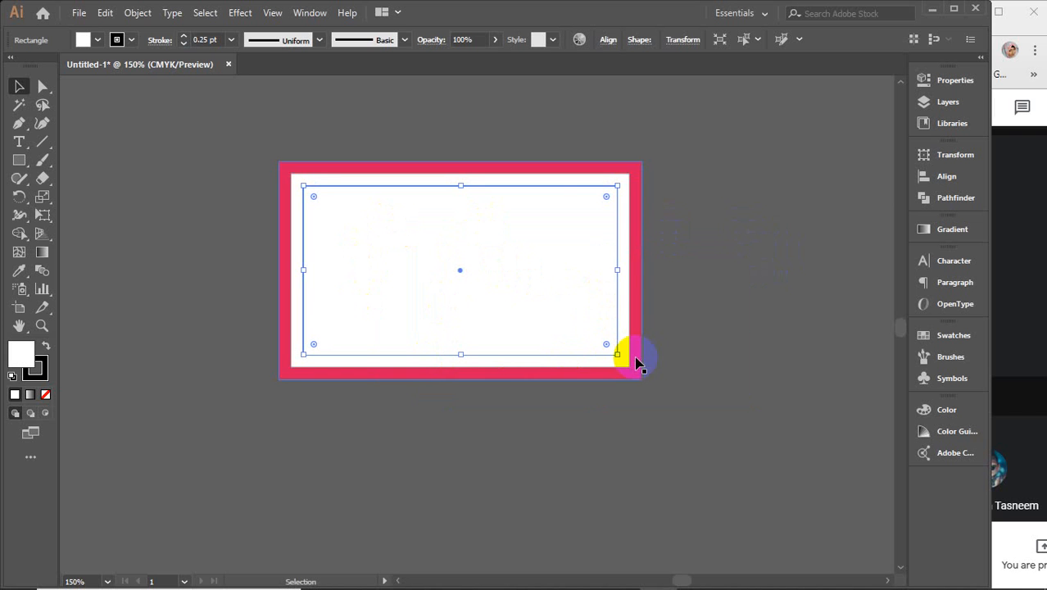
Step: Convert the inset rectangle into a guide with Make Guides, undoing the stray move afterwards
right_click(518, 262)
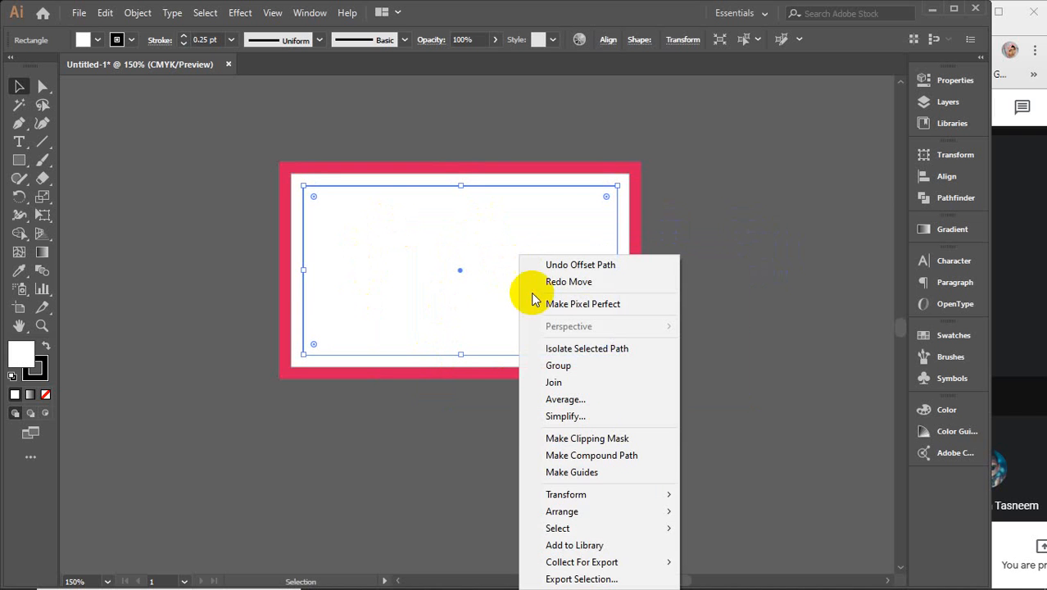
left_click(604, 407)
left_click_drag(490, 266, 717, 362)
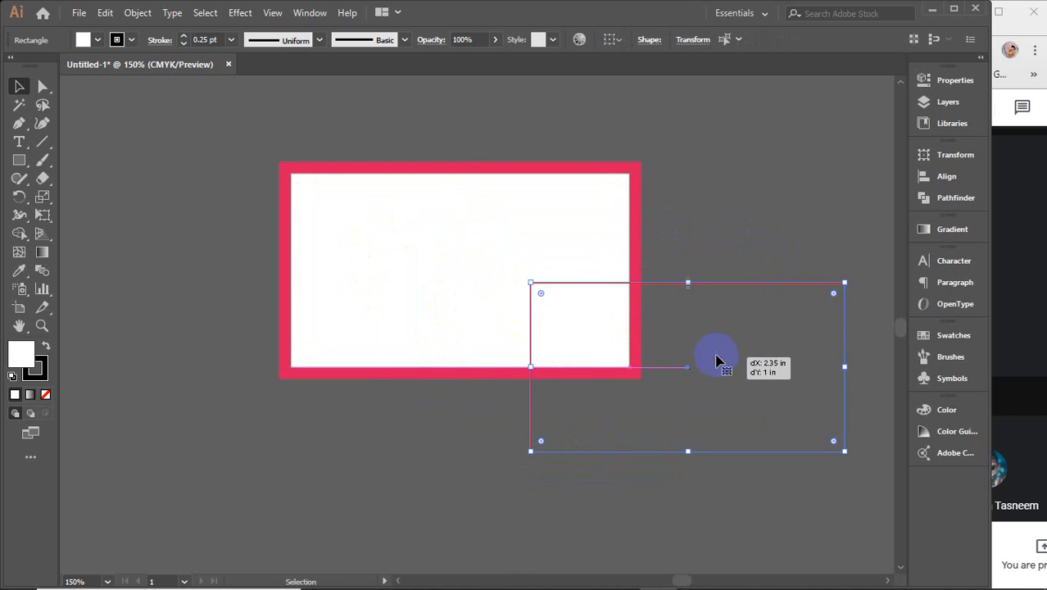
left_click(802, 224)
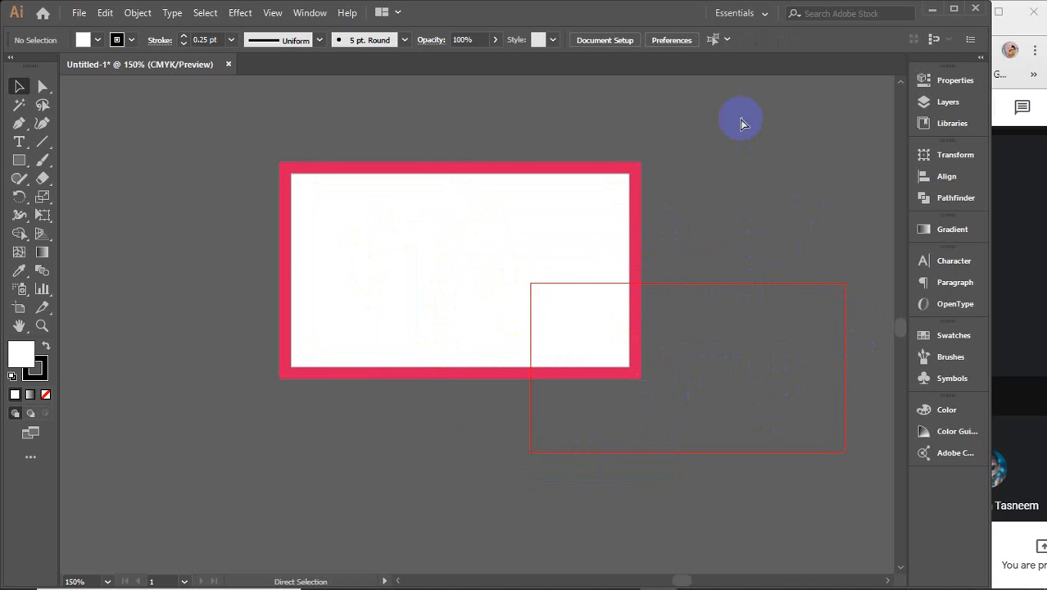
key("ctrl+z")
key("ctrl+z")
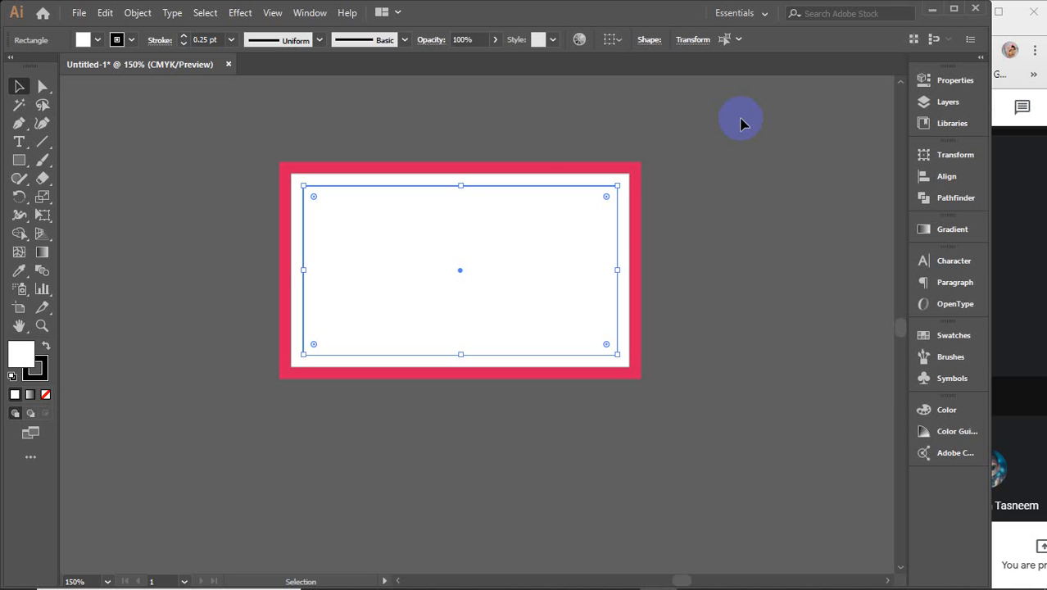
Step: Select the framed card with its margin guide and drag a duplicate to its right
left_click(173, 169)
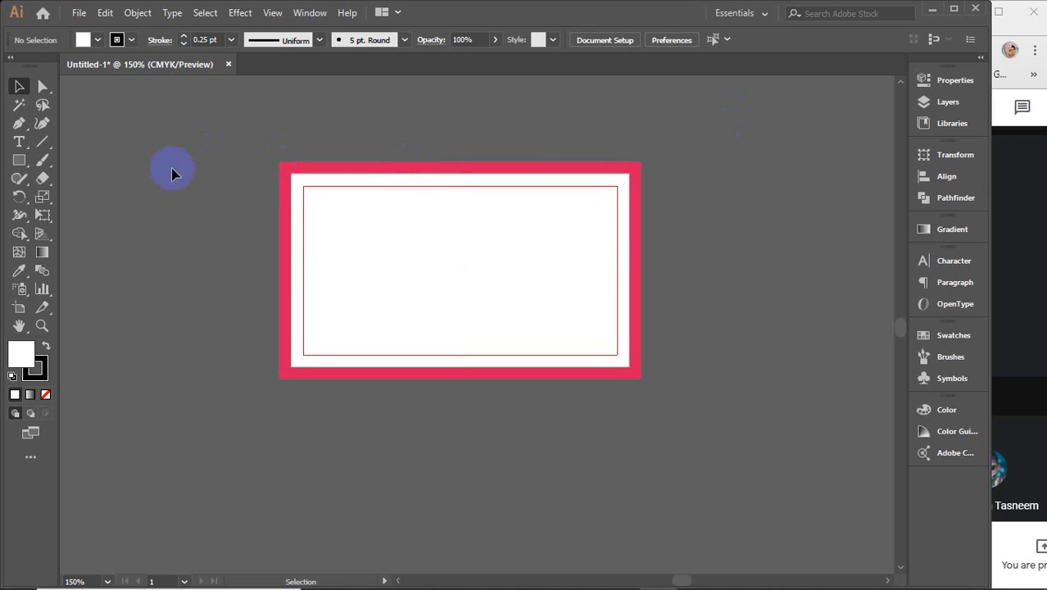
left_click_drag(259, 148, 687, 454)
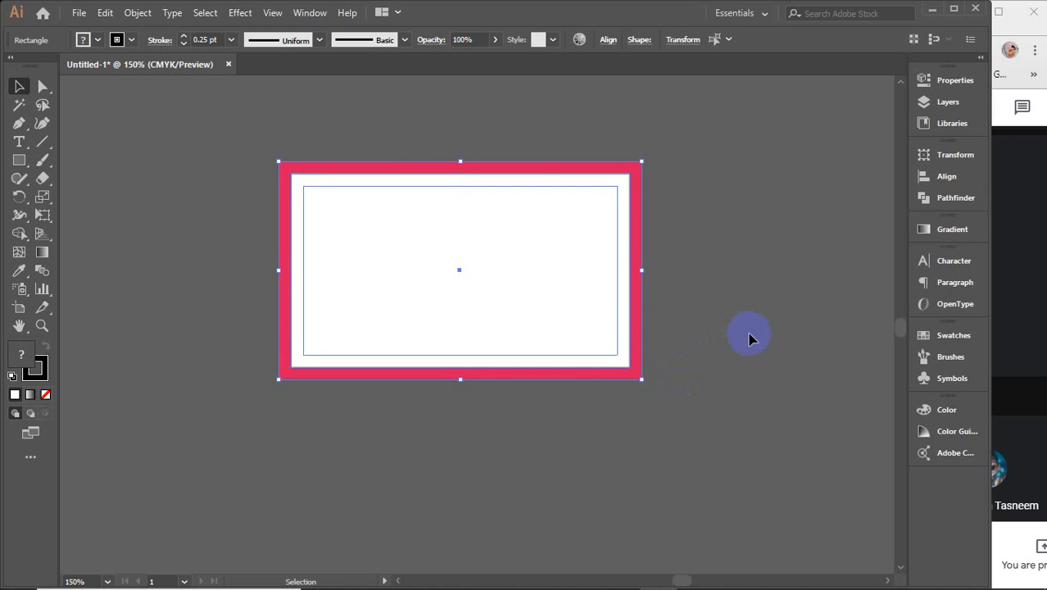
left_click_drag(749, 339, 541, 333)
left_click_drag(210, 281, 596, 281)
scroll(532, 425, "down", 1)
left_click(344, 344)
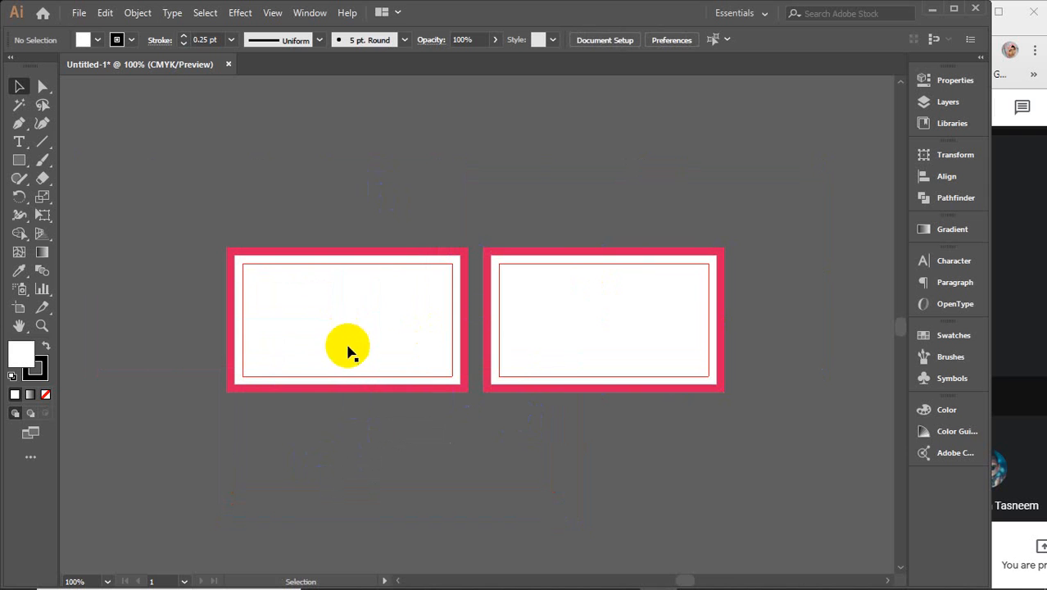
Step: Start a new document with Ctrl+N
left_click(552, 154)
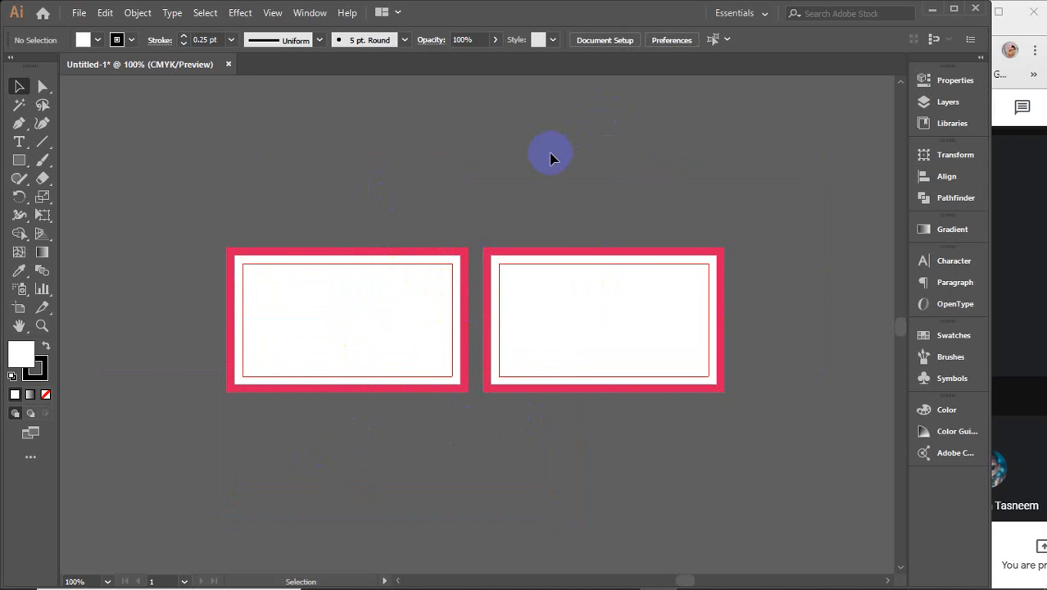
left_click(503, 177)
scroll(496, 210, "up", 1)
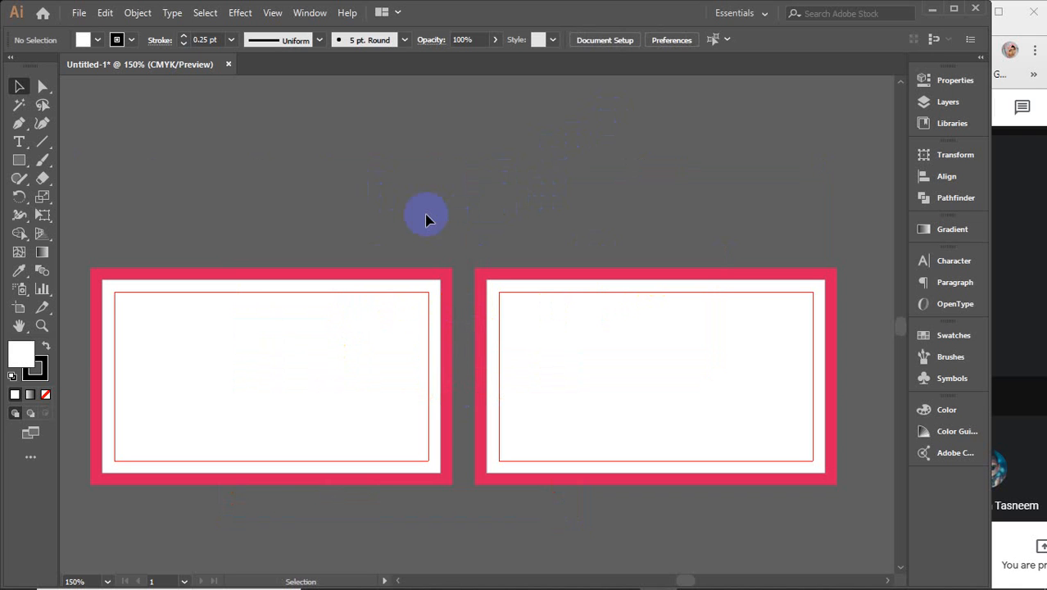
scroll(425, 220, "down", 1)
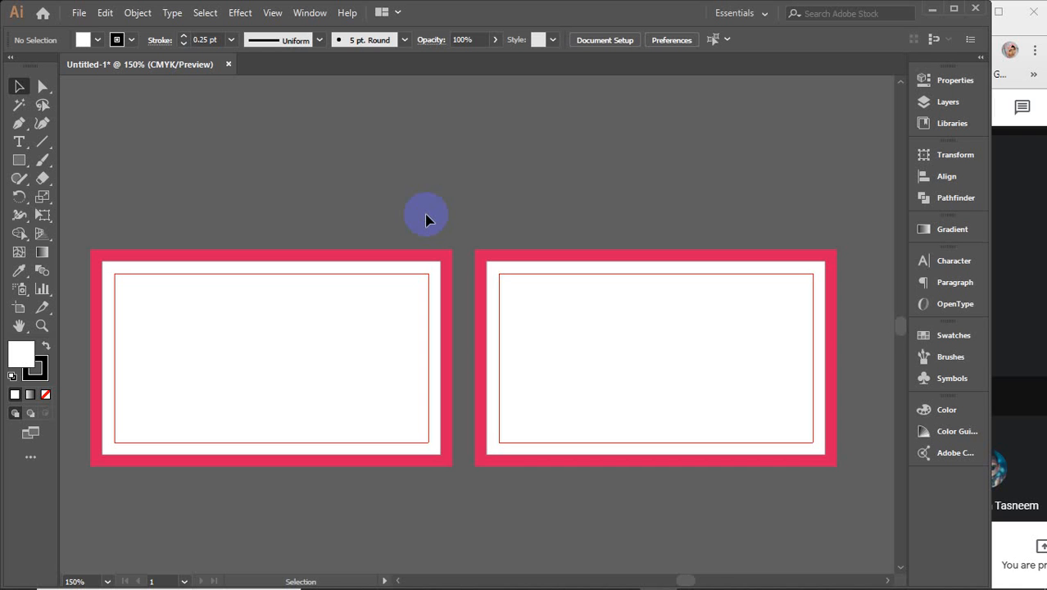
scroll(425, 219, "down", 1)
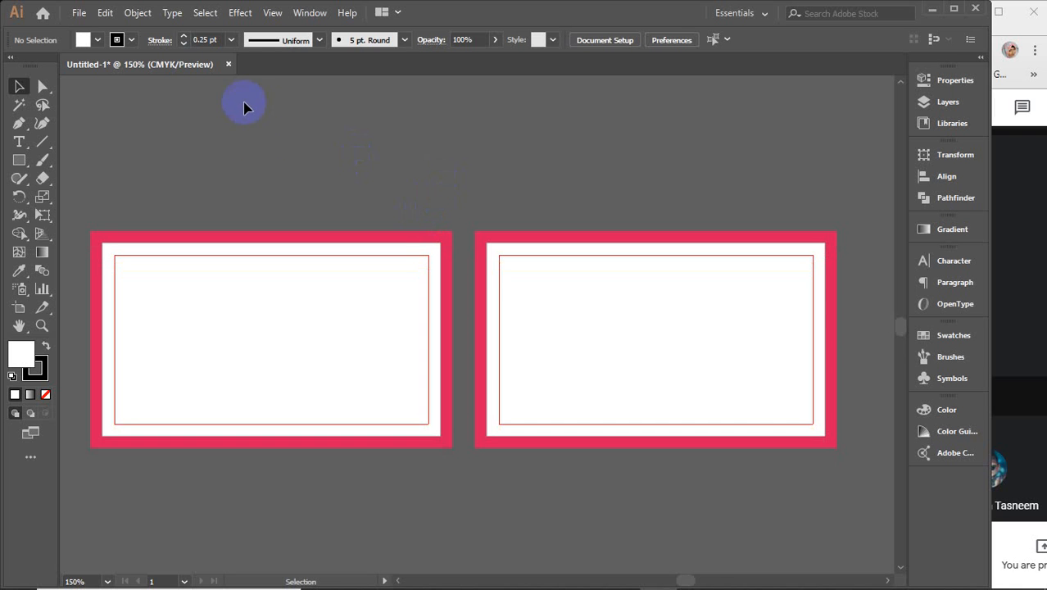
key("a")
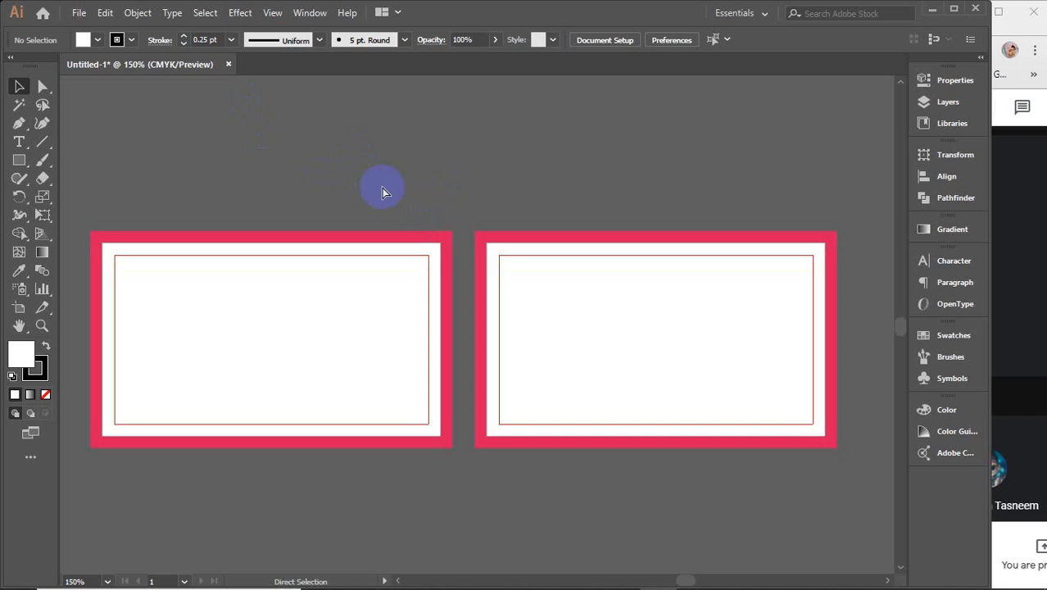
key("ctrl+n")
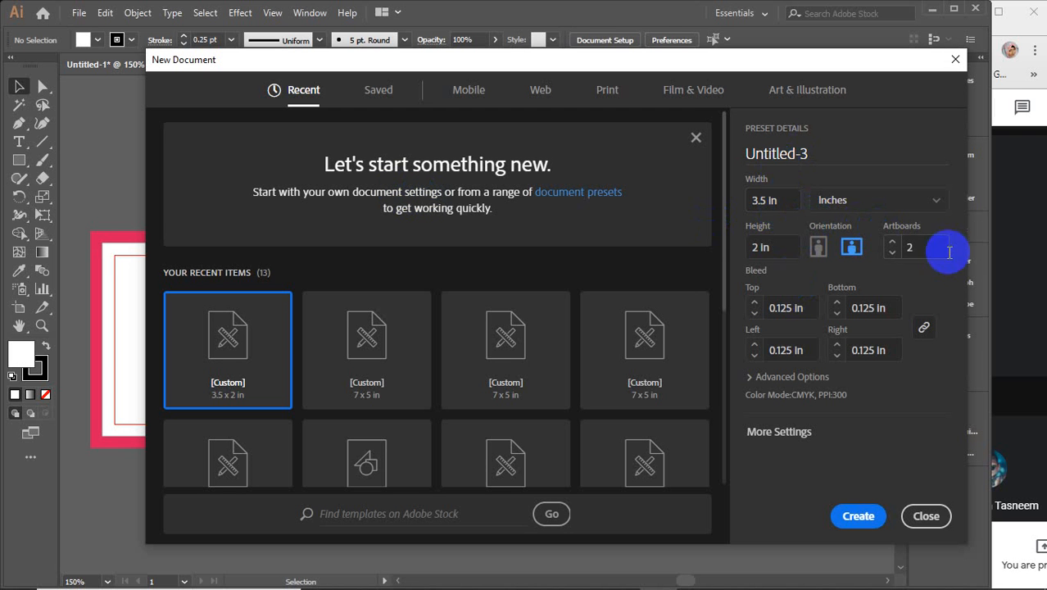
Step: Set the new document to 1 artboard with 0 in bleed on all sides, then dismiss the dialog
left_click(893, 255)
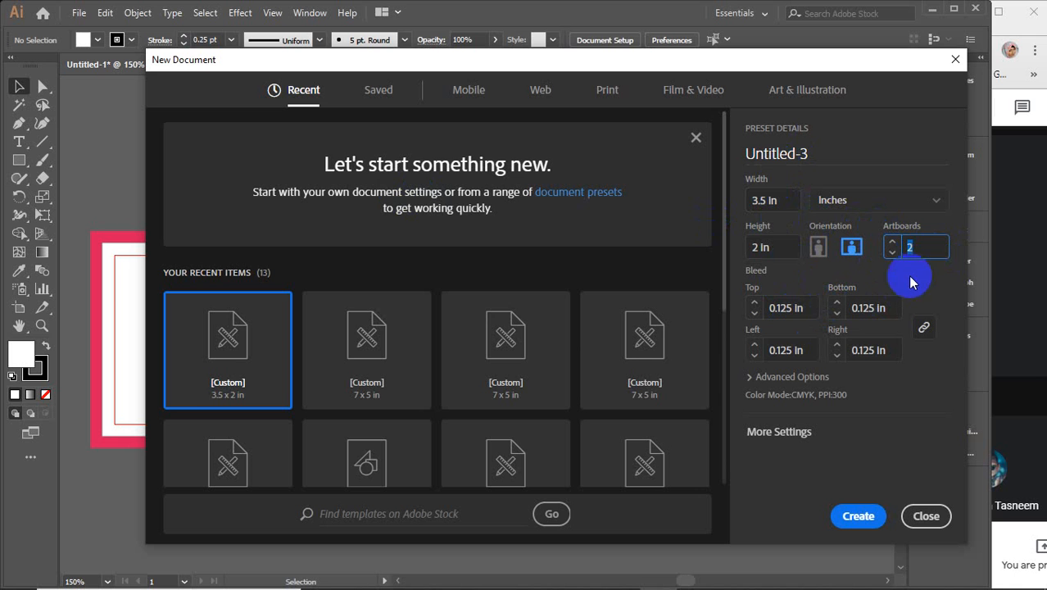
type("1")
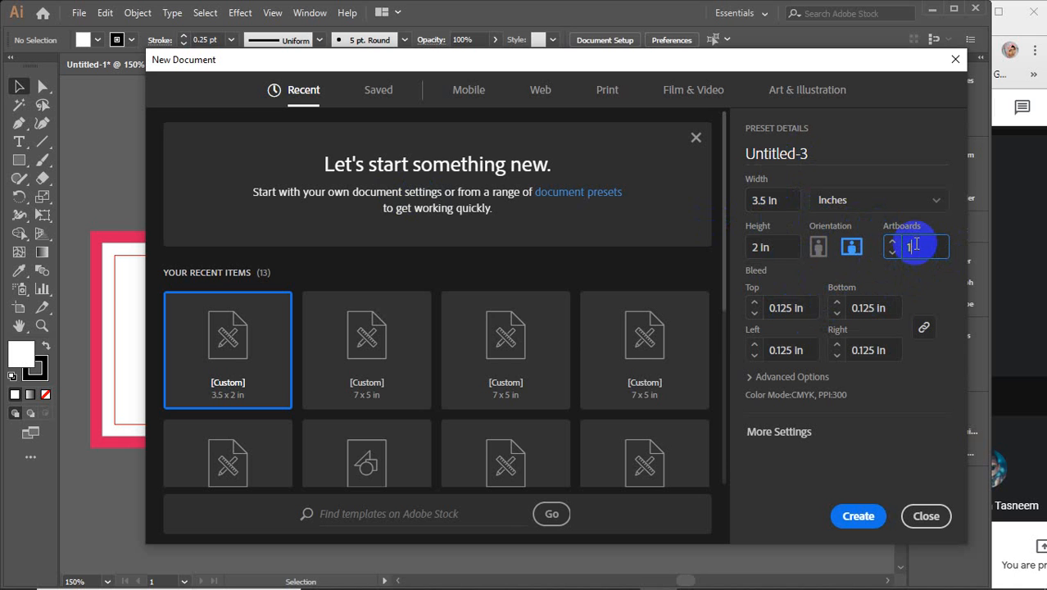
left_click(809, 310)
type("0")
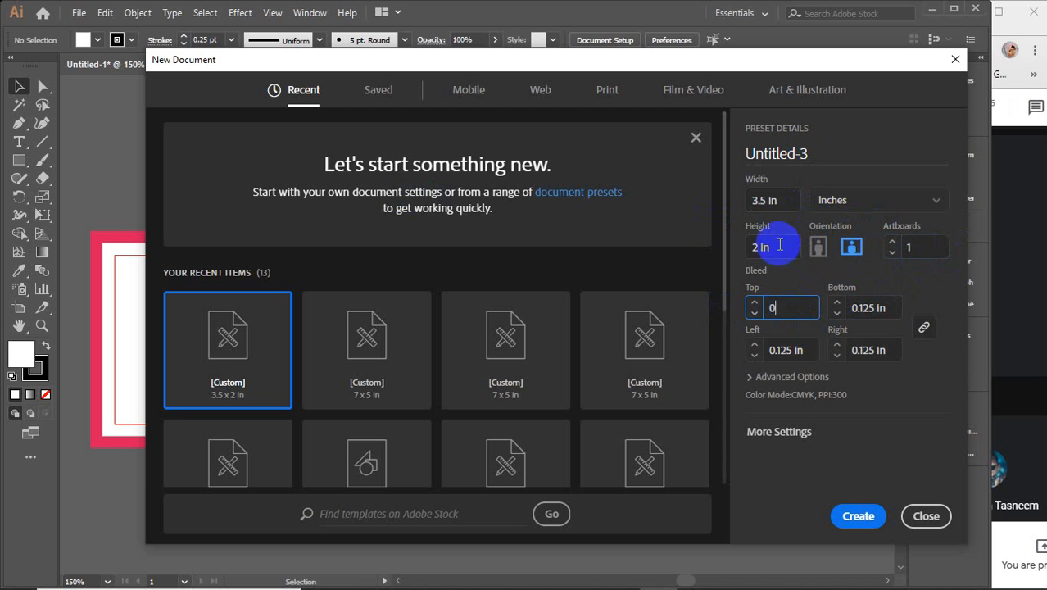
left_click(869, 350)
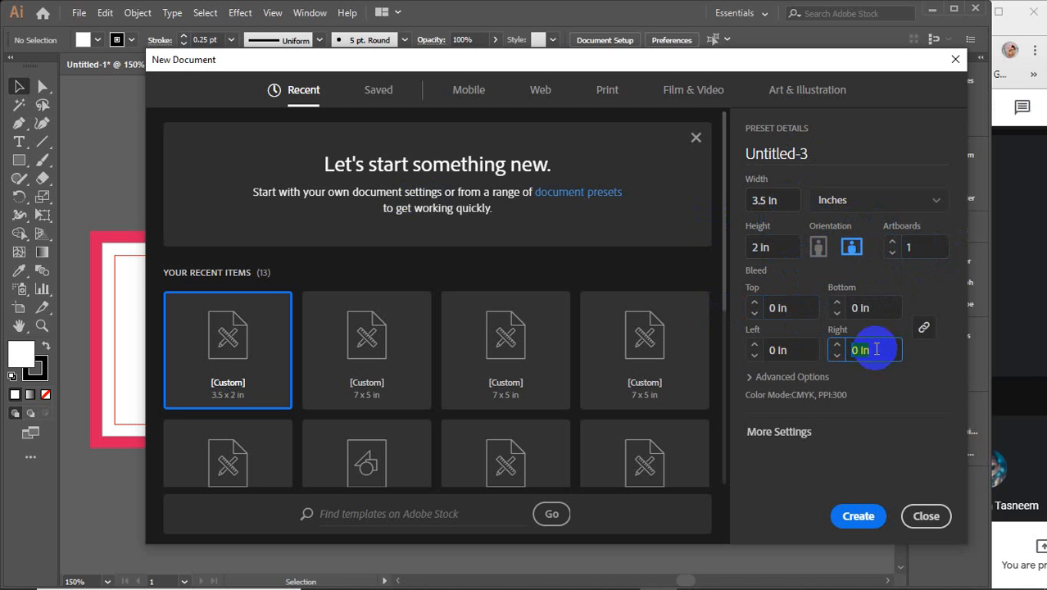
left_click(926, 515)
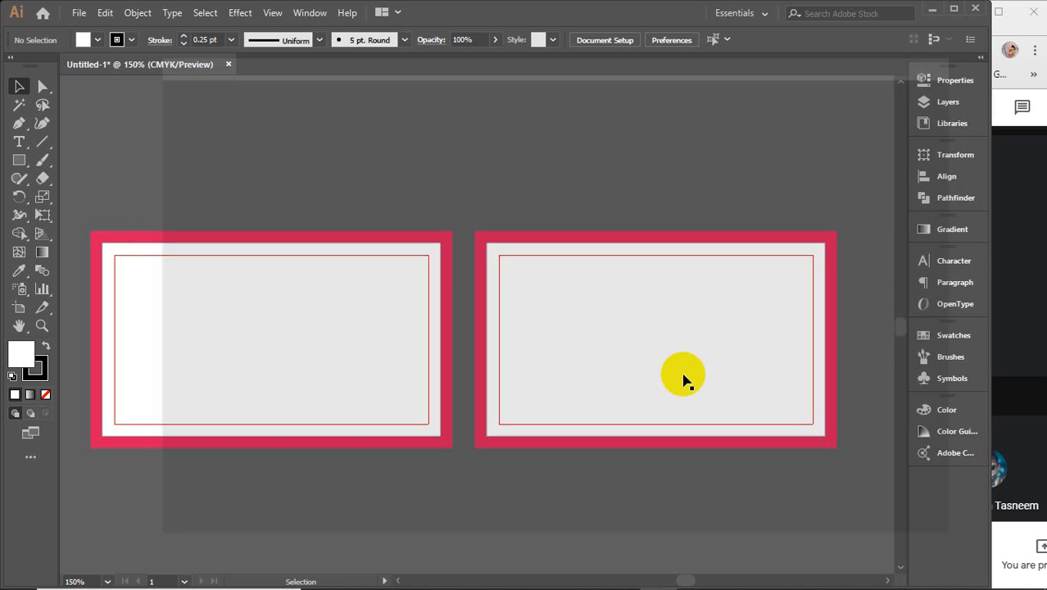
Step: Marquee-select both red-framed cards and drag them together onto the large empty Untitled-1 artboard
scroll(377, 127, "down", 4)
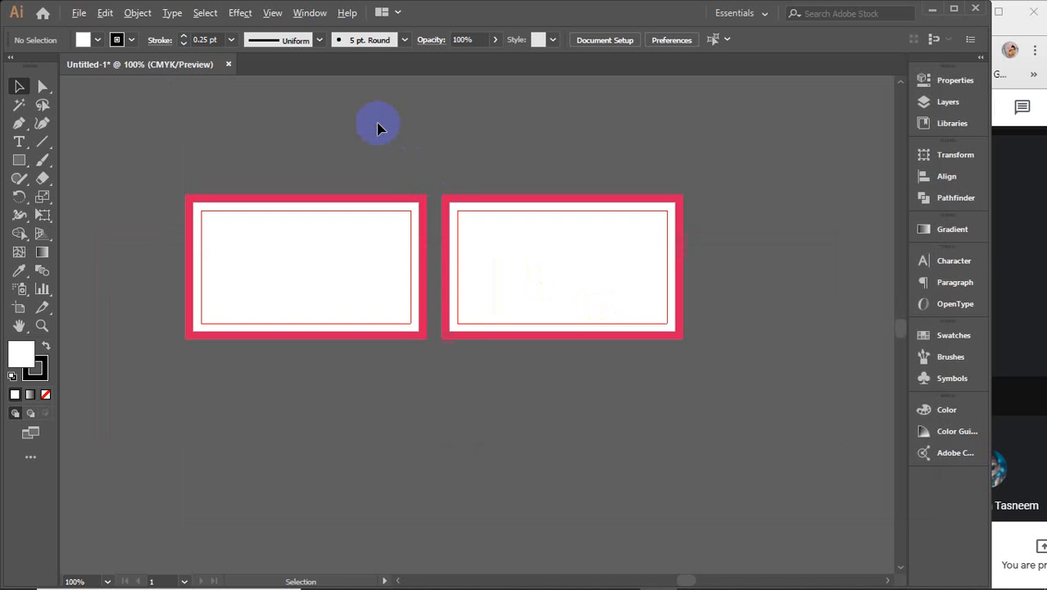
left_click_drag(289, 138, 439, 192)
scroll(463, 174, "down", 2)
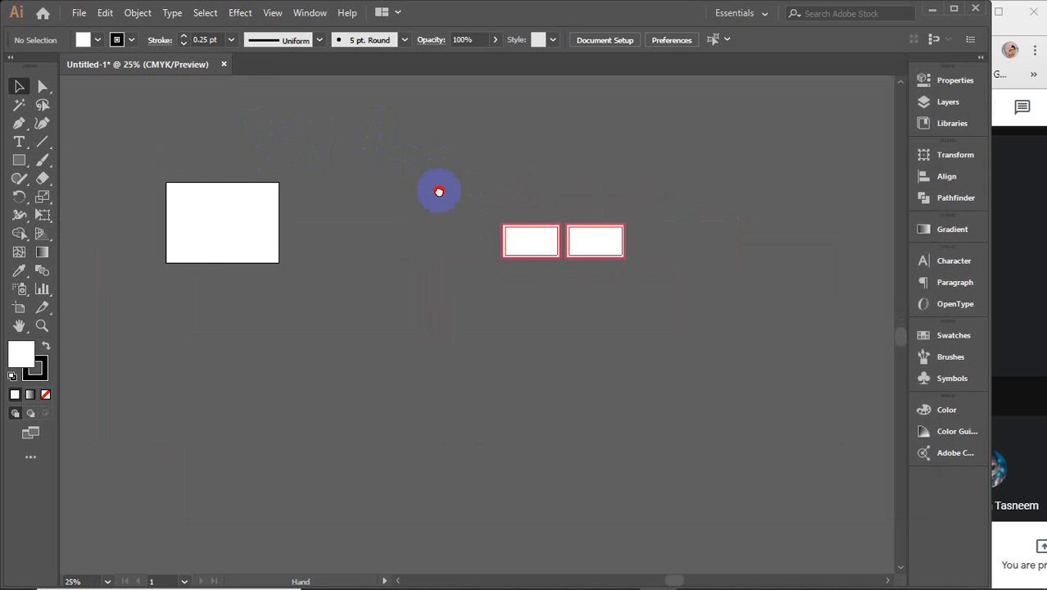
scroll(595, 240, "up", 4)
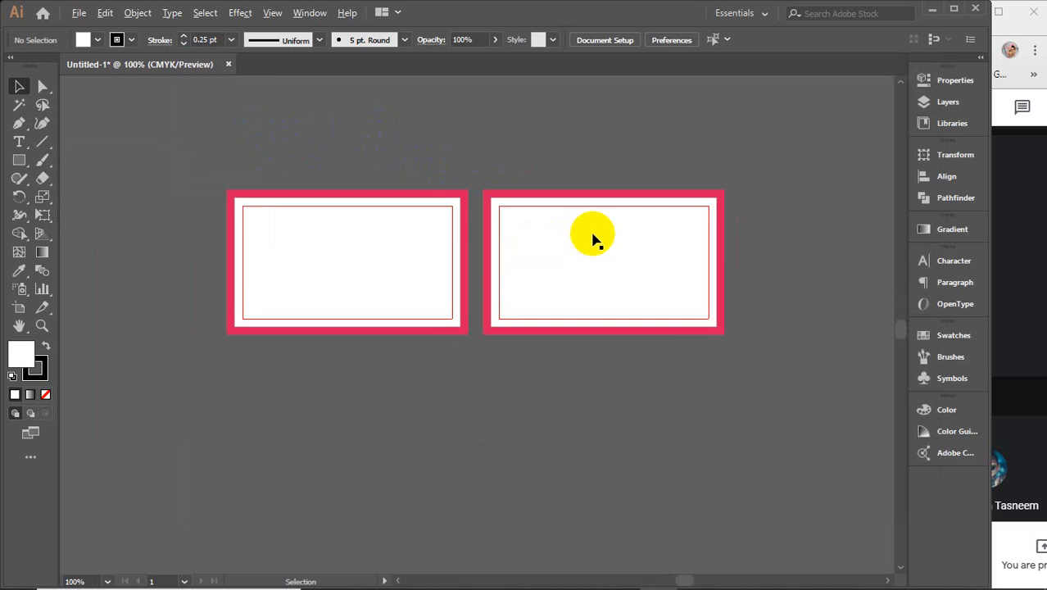
left_click(373, 224)
left_click(365, 168)
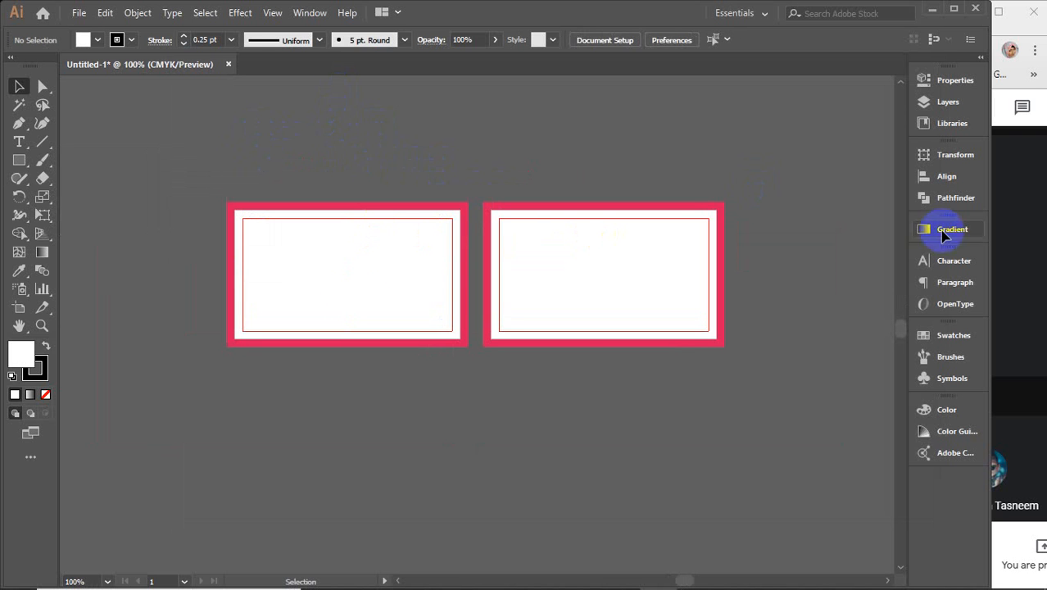
left_click_drag(151, 173, 795, 444)
left_click_drag(521, 238, 555, 423)
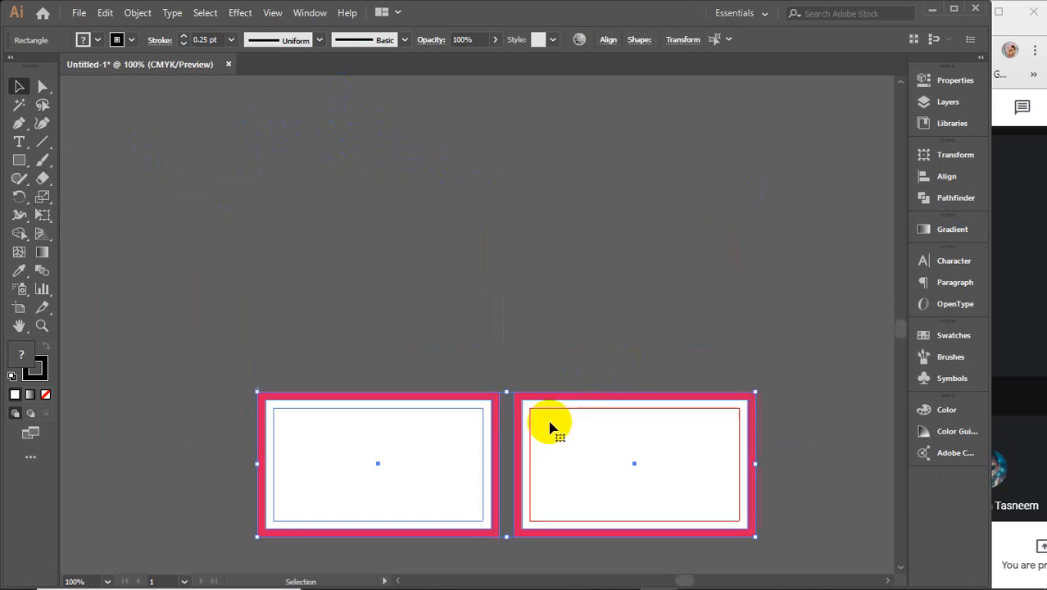
scroll(510, 299, "down", 4)
left_click_drag(533, 342, 381, 283)
scroll(297, 267, "up", 3)
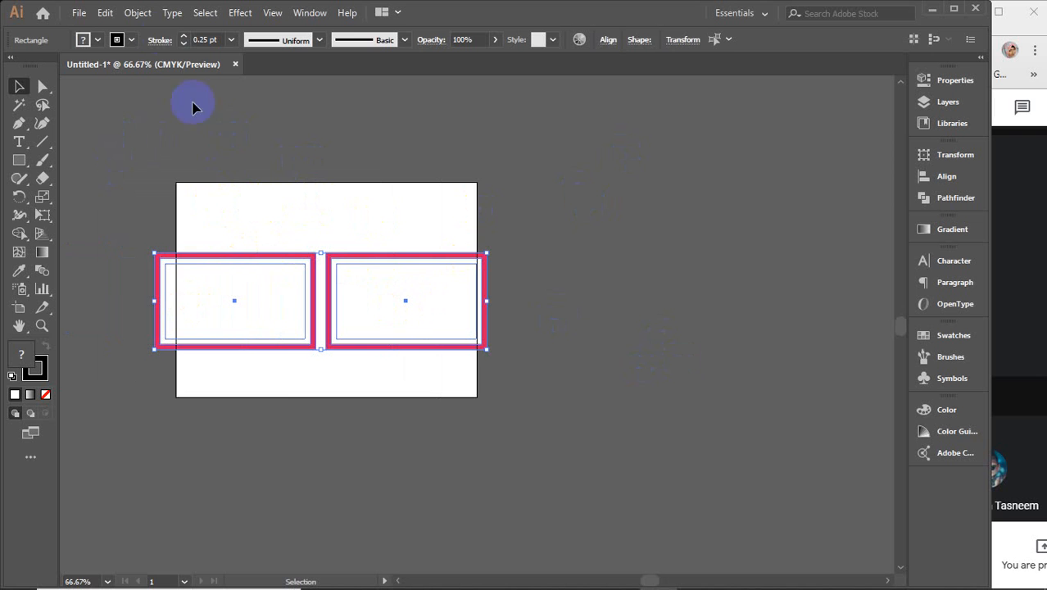
Step: Place the right card below the left one and move the stacked pair up onto the artboard
left_click(279, 181)
left_click_drag(135, 200, 270, 401)
left_click(406, 299)
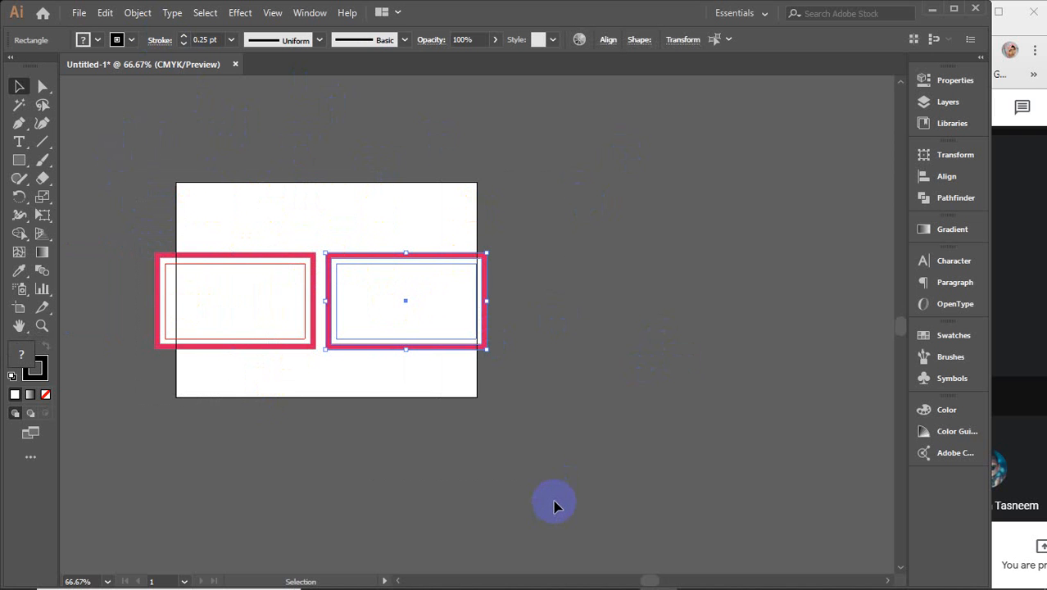
left_click_drag(107, 154, 576, 473)
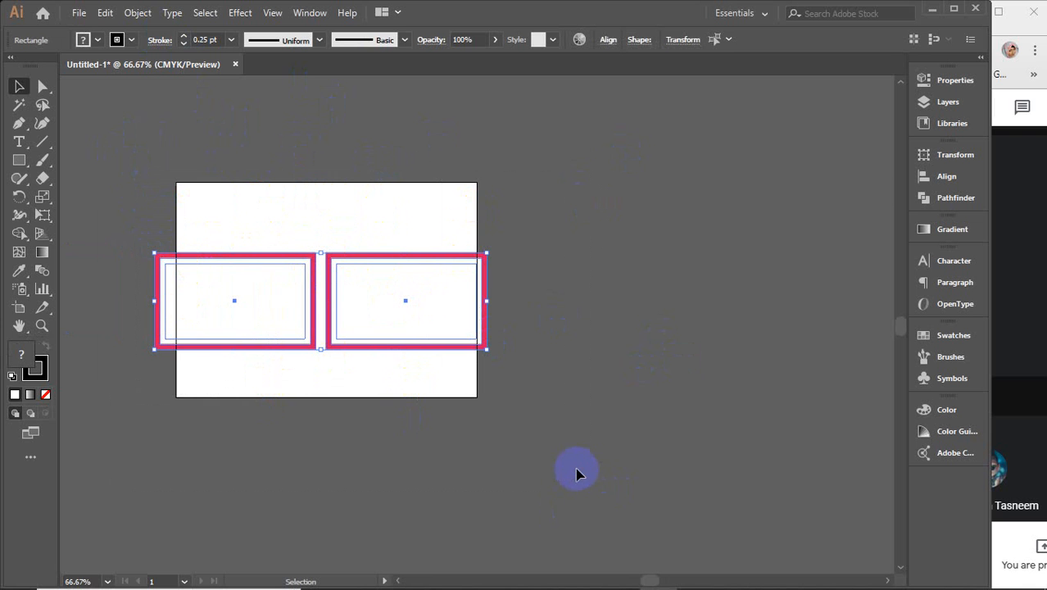
left_click(358, 264)
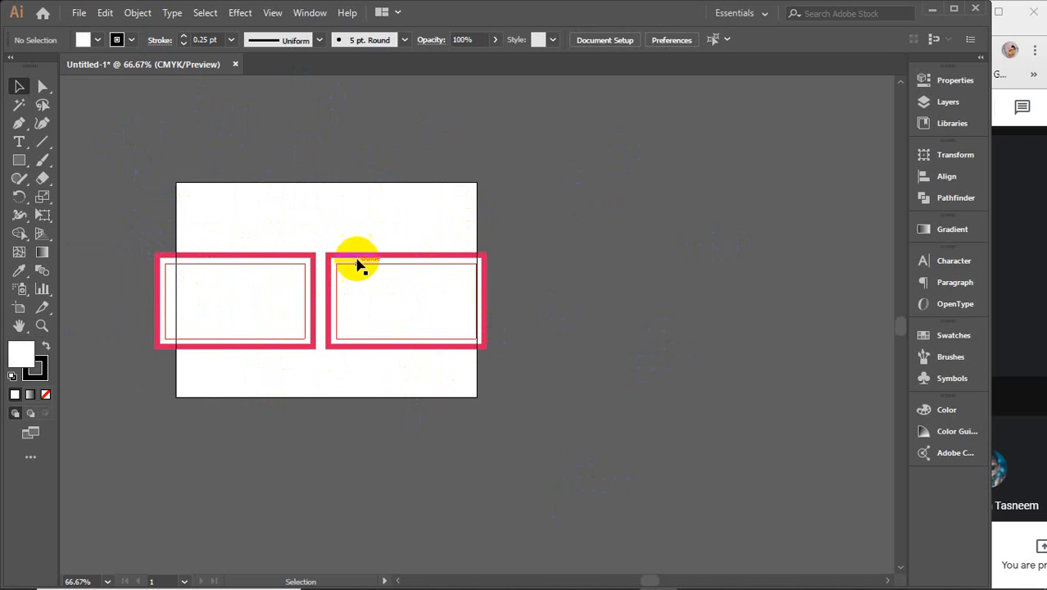
left_click_drag(420, 280, 248, 381)
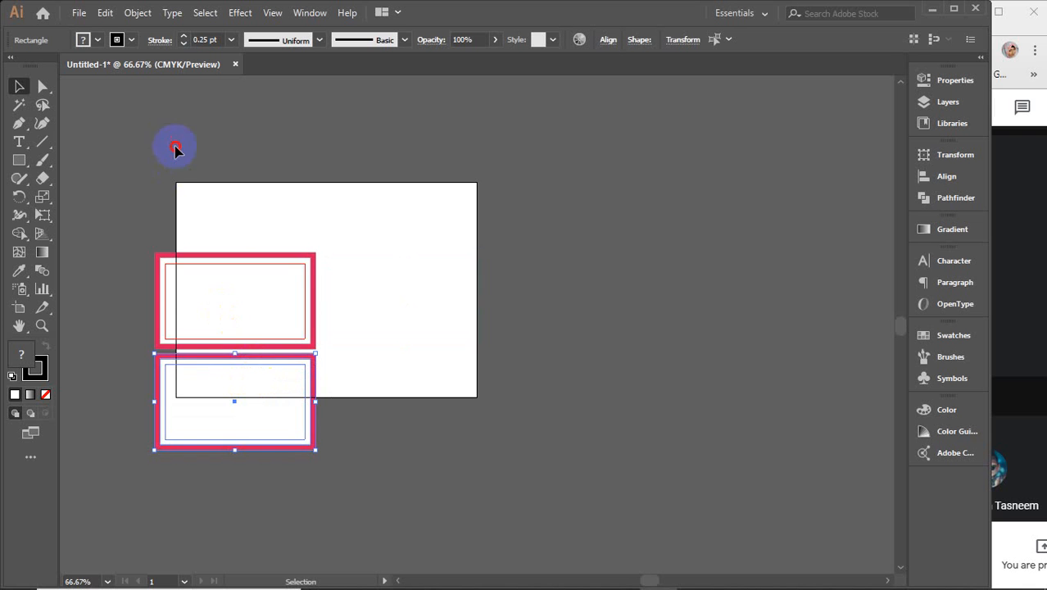
left_click_drag(174, 149, 350, 320)
Step: Shift the stacked cards to the right, then bring the top card back onto the artboard
left_click(702, 297)
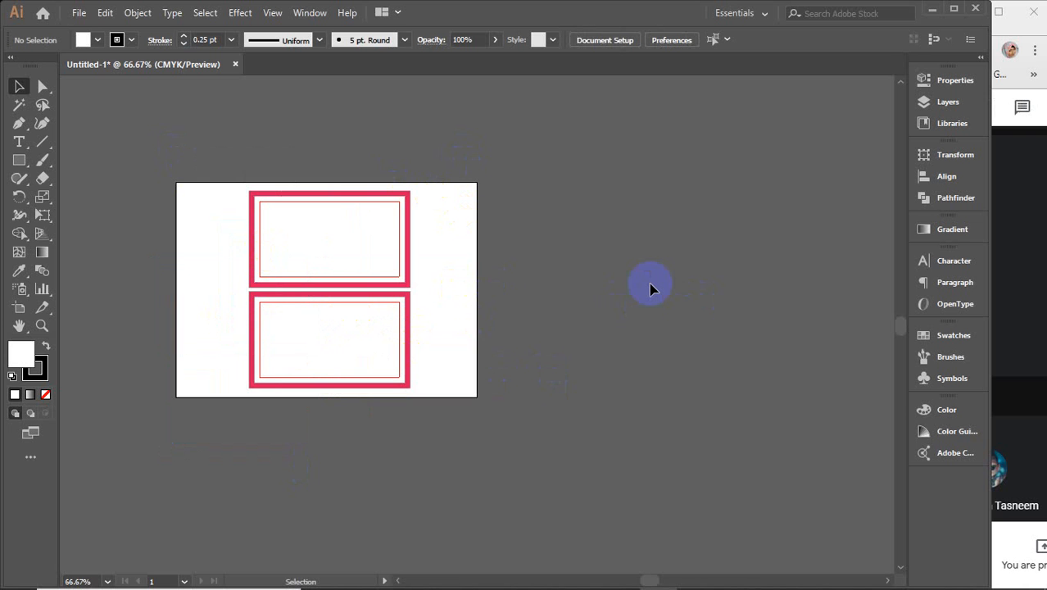
left_click_drag(231, 113, 386, 458)
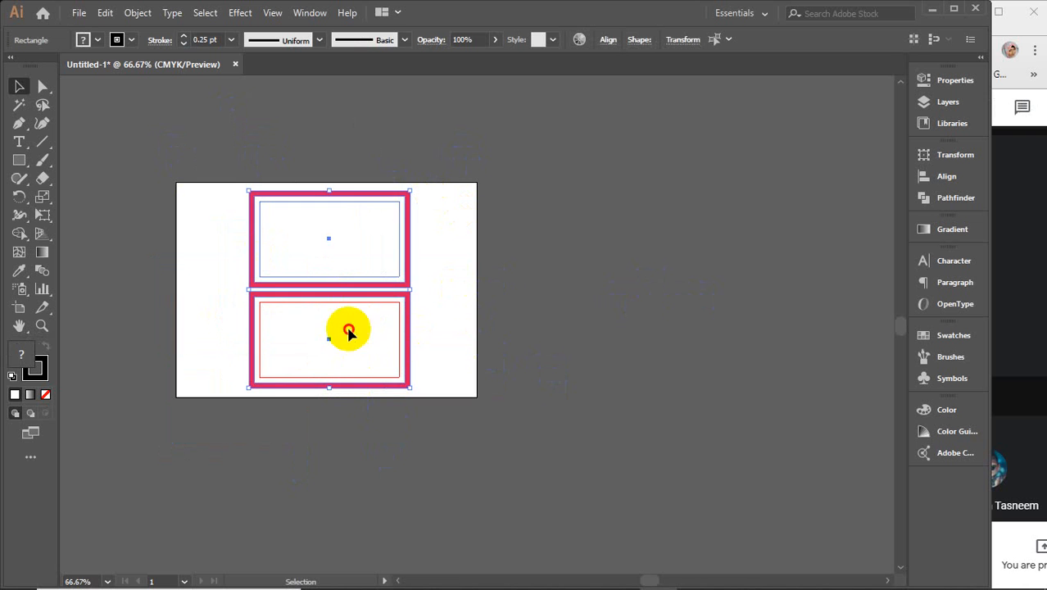
left_click_drag(346, 329, 609, 328)
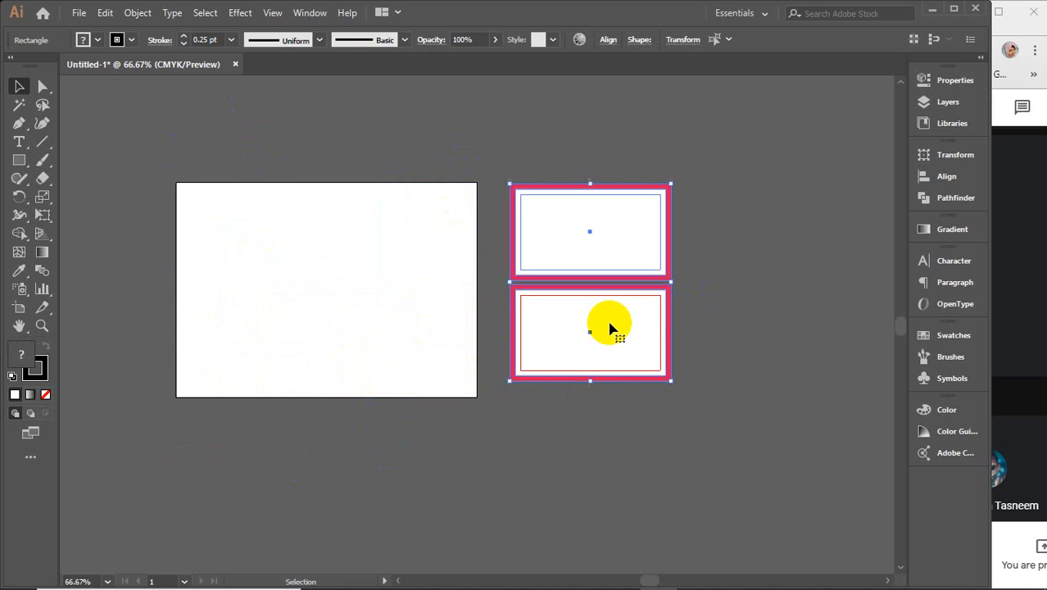
left_click(570, 159)
left_click_drag(580, 232, 336, 285)
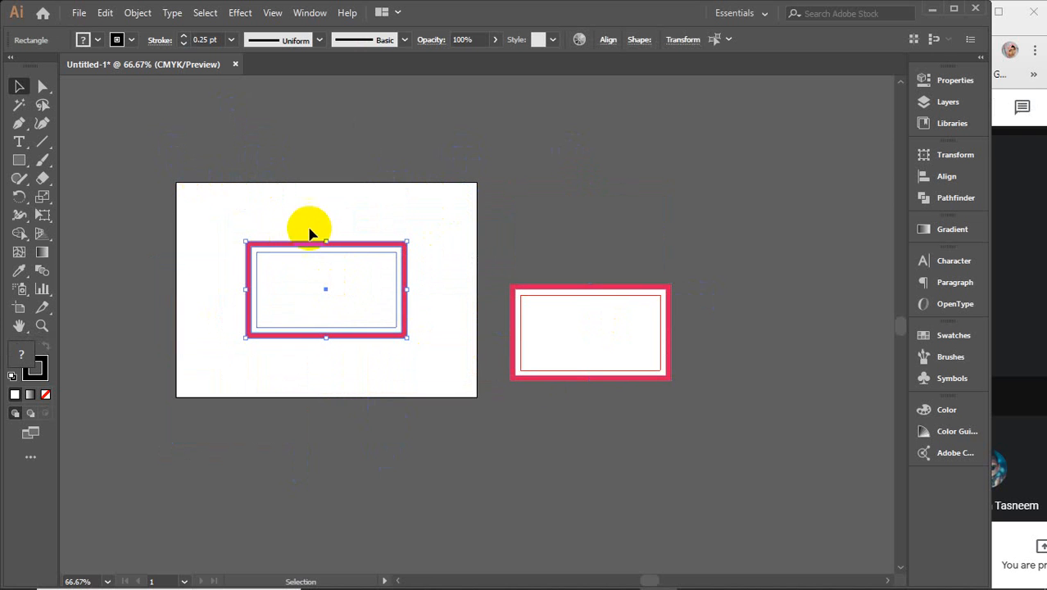
Step: Try shrinking the artboard from its top edge, then undo the resize and the last card move
left_click(953, 79)
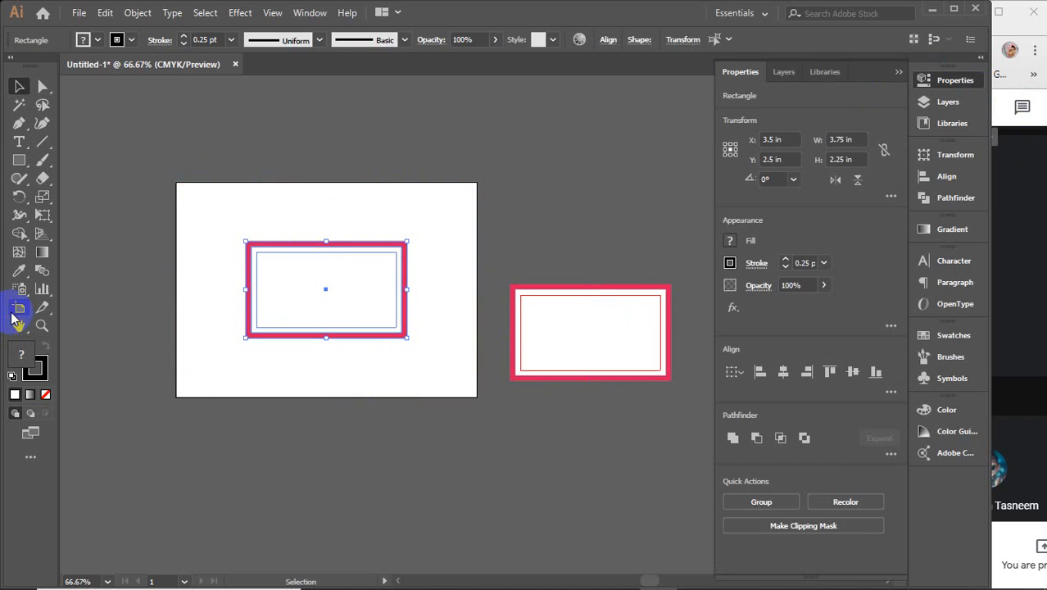
left_click(16, 310)
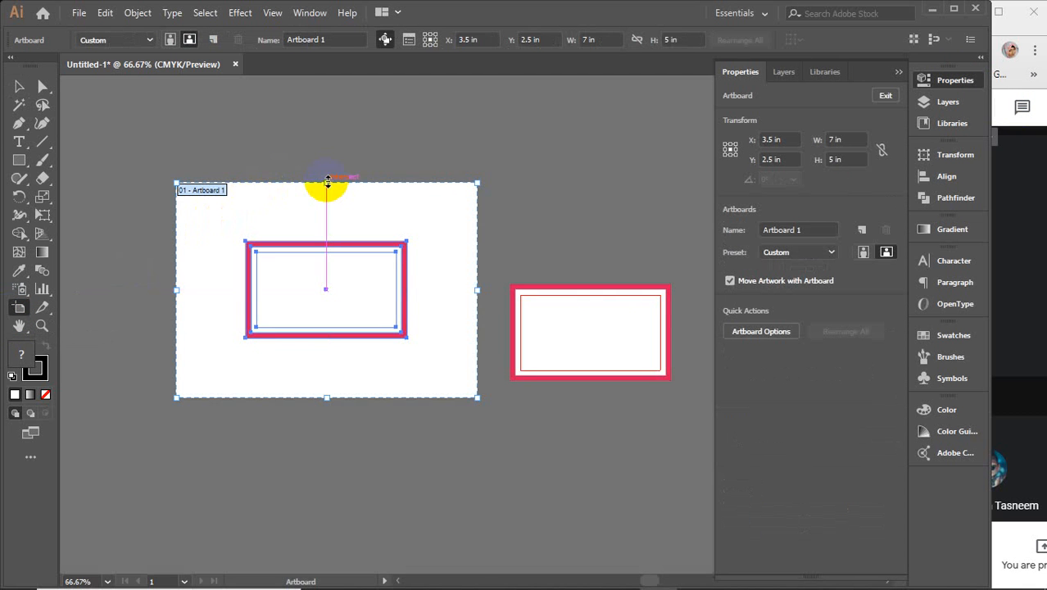
left_click_drag(327, 182, 307, 243)
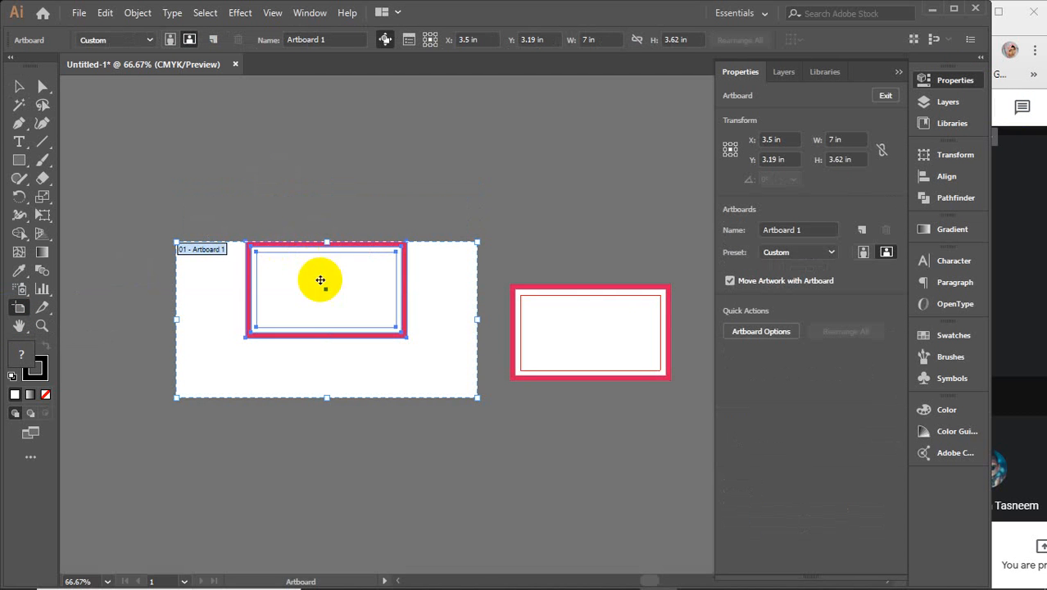
key("ctrl+z")
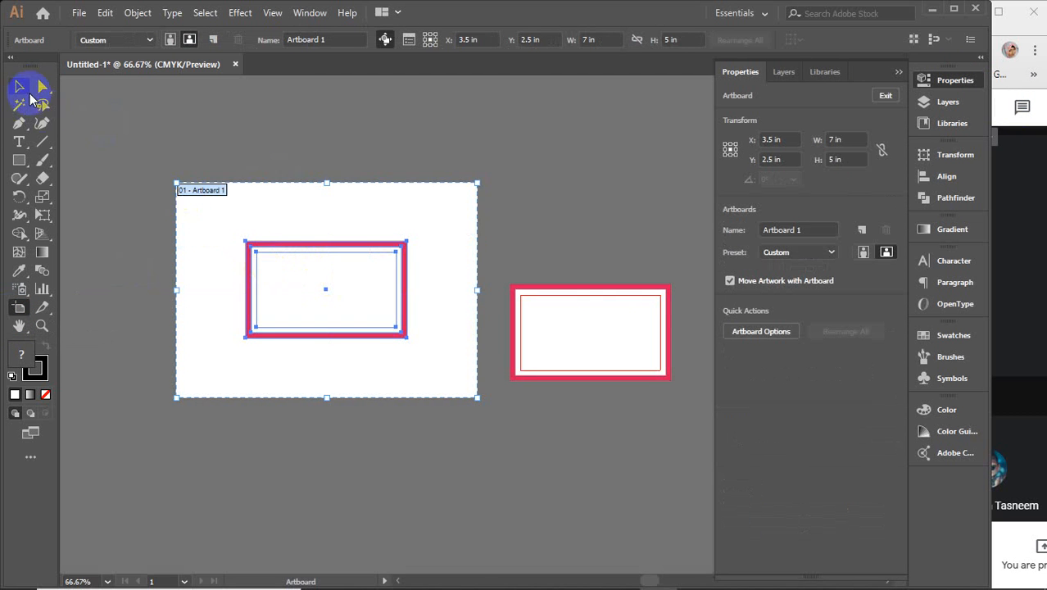
left_click(23, 88)
left_click(318, 121)
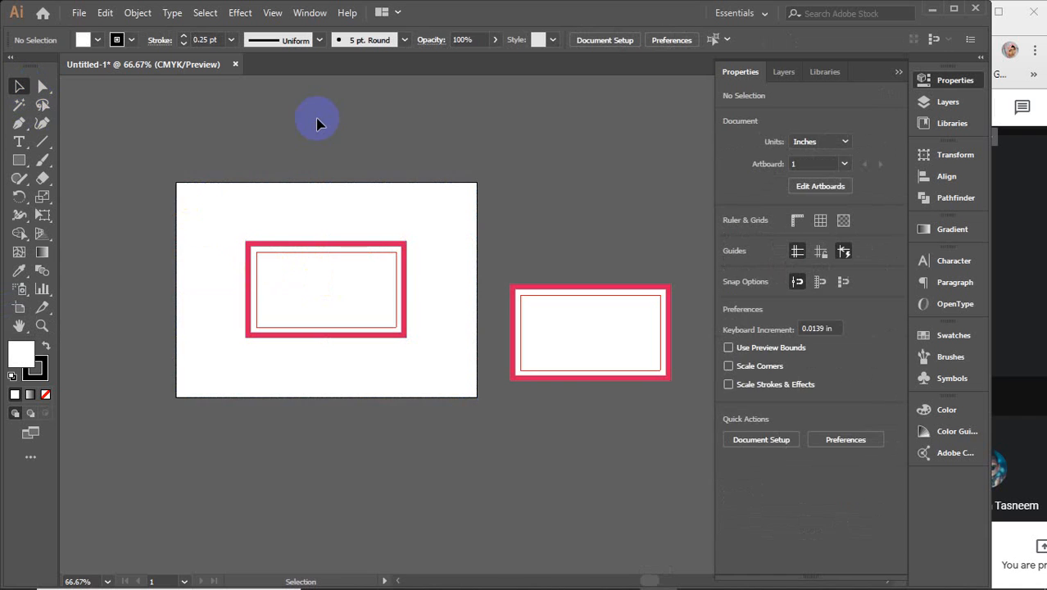
left_click(900, 75)
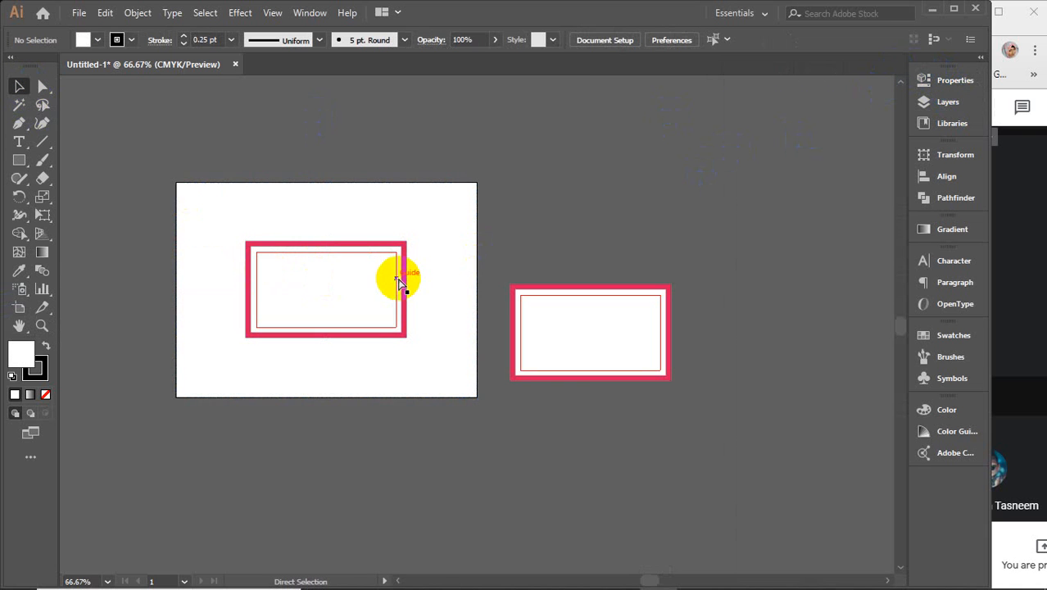
key("ctrl+z")
Step: Move both stacked cards together onto the middle of the artboard
left_click_drag(560, 146, 627, 410)
left_click_drag(641, 335, 380, 338)
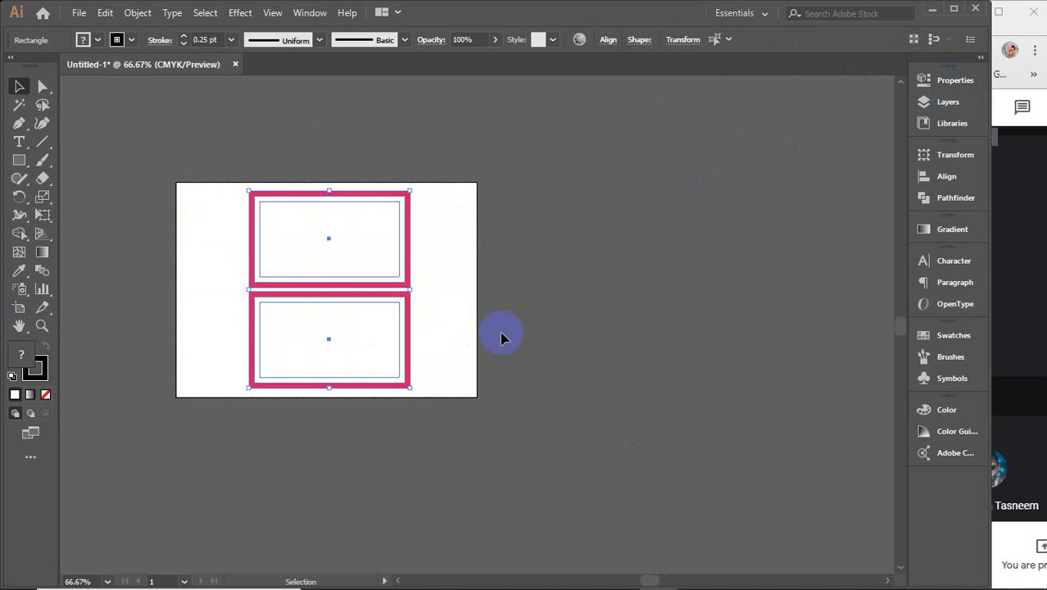
left_click(572, 338)
scroll(537, 310, "up", 1)
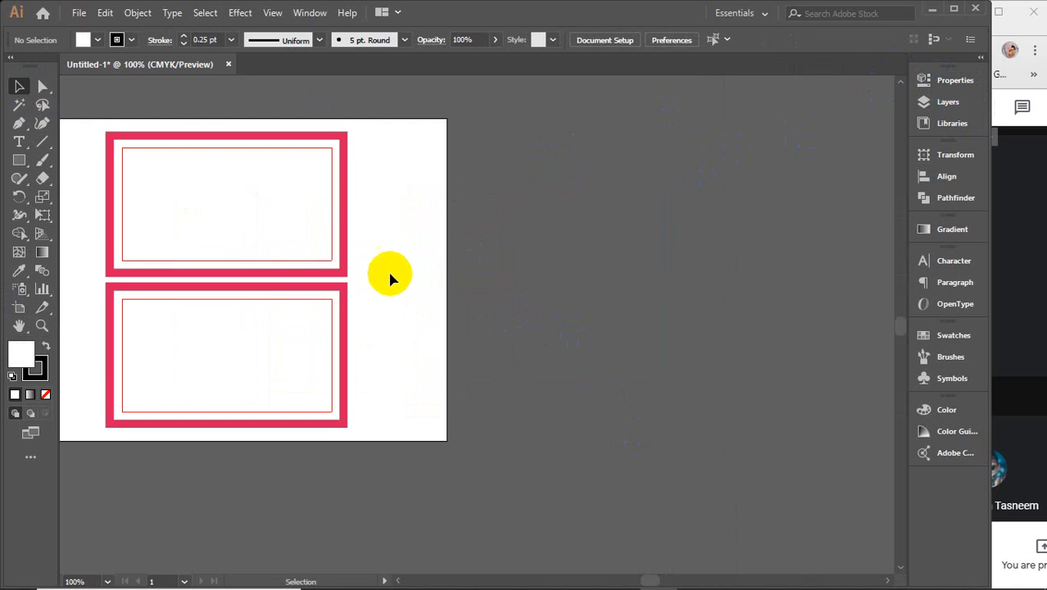
left_click_drag(367, 261, 347, 303)
left_click(348, 303)
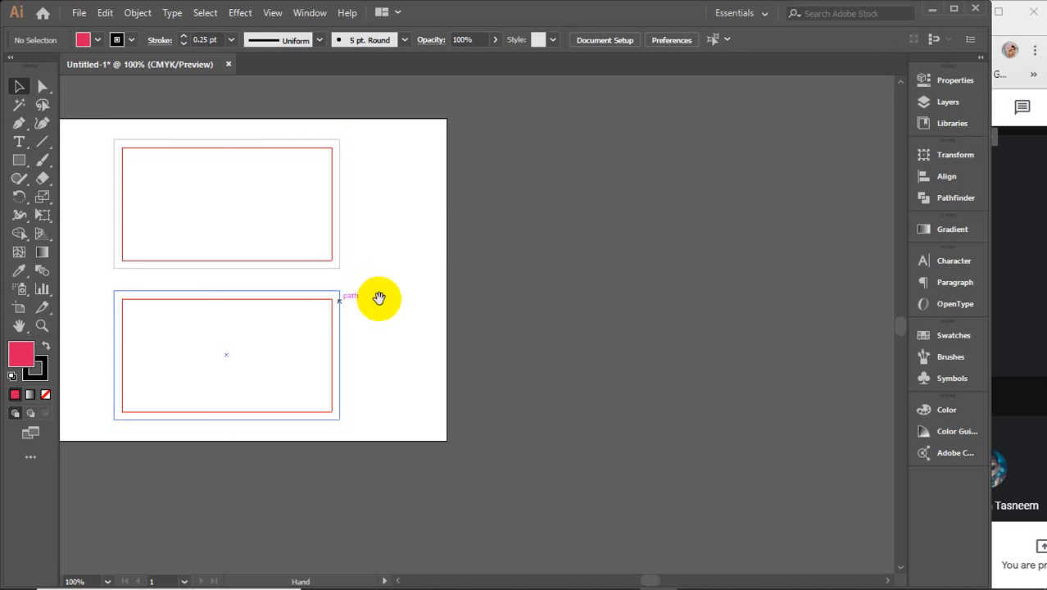
left_click_drag(378, 298, 496, 309)
scroll(394, 282, "up", 1)
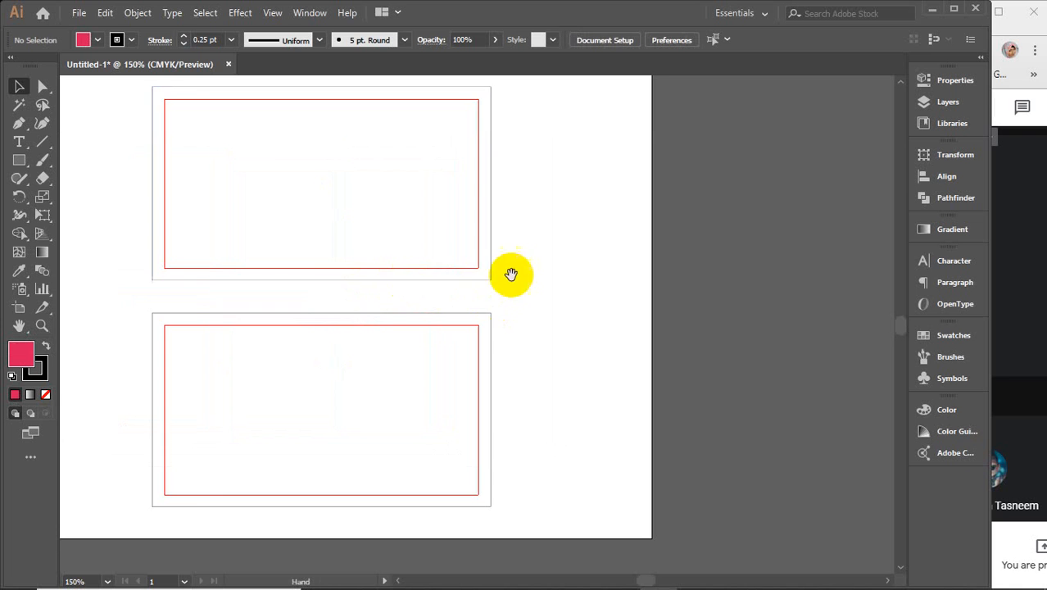
left_click_drag(507, 270, 556, 282)
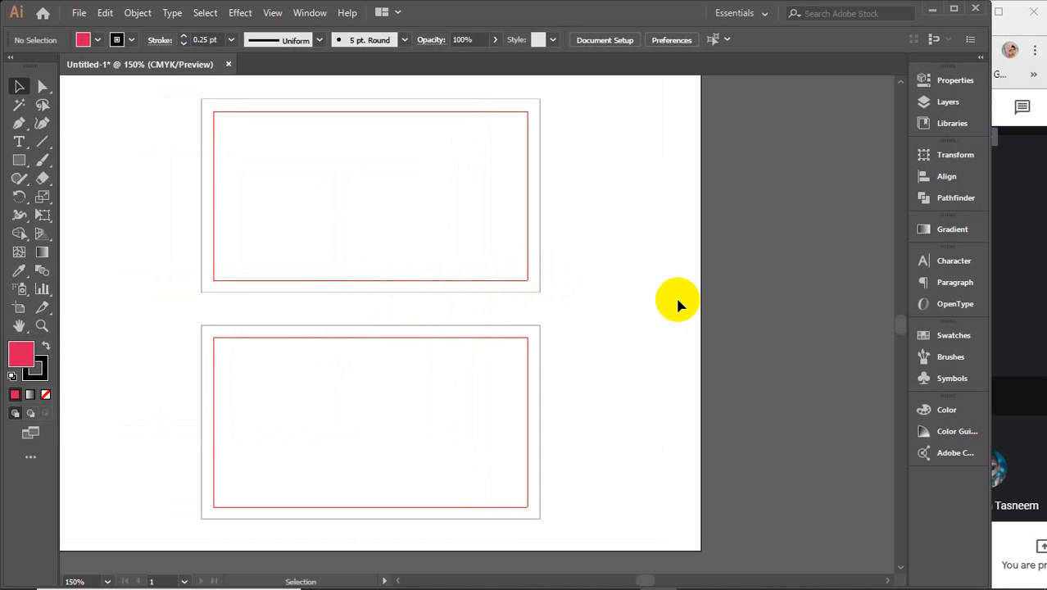
left_click(345, 190)
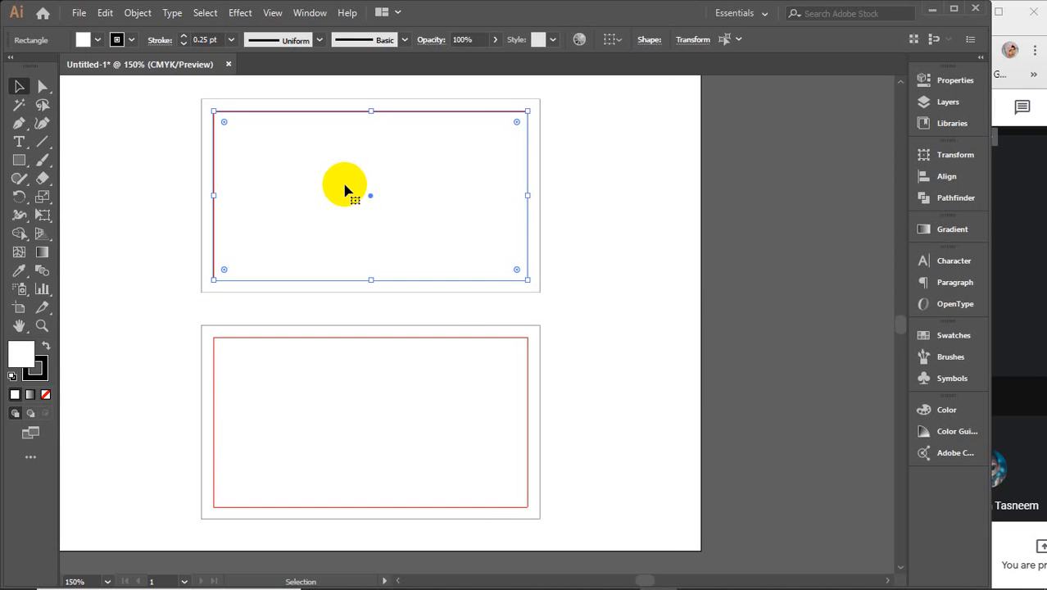
key("a")
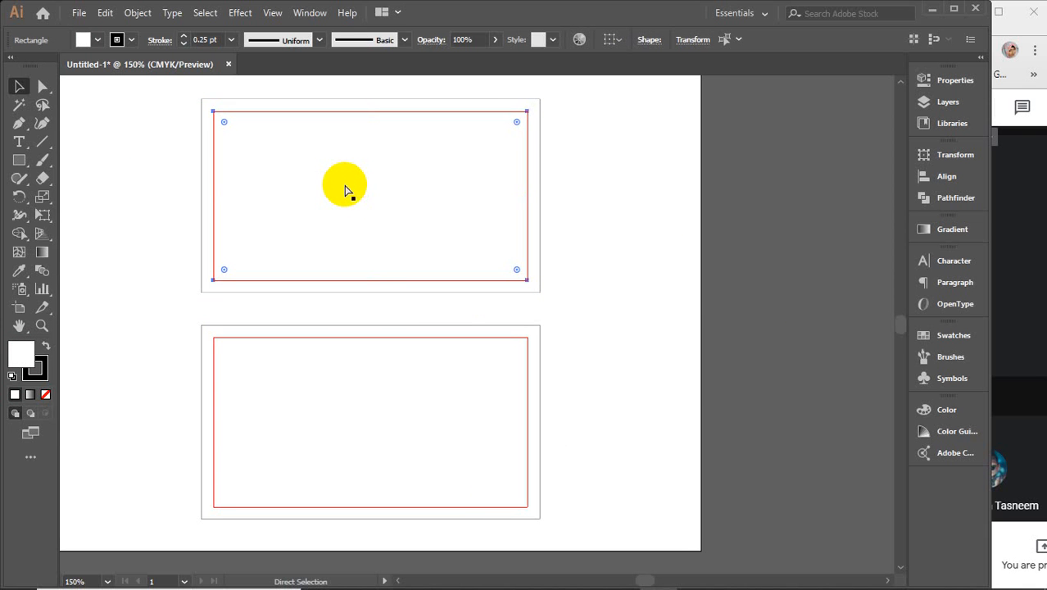
key("ctrl+2")
left_click(360, 444)
key("ctrl+2")
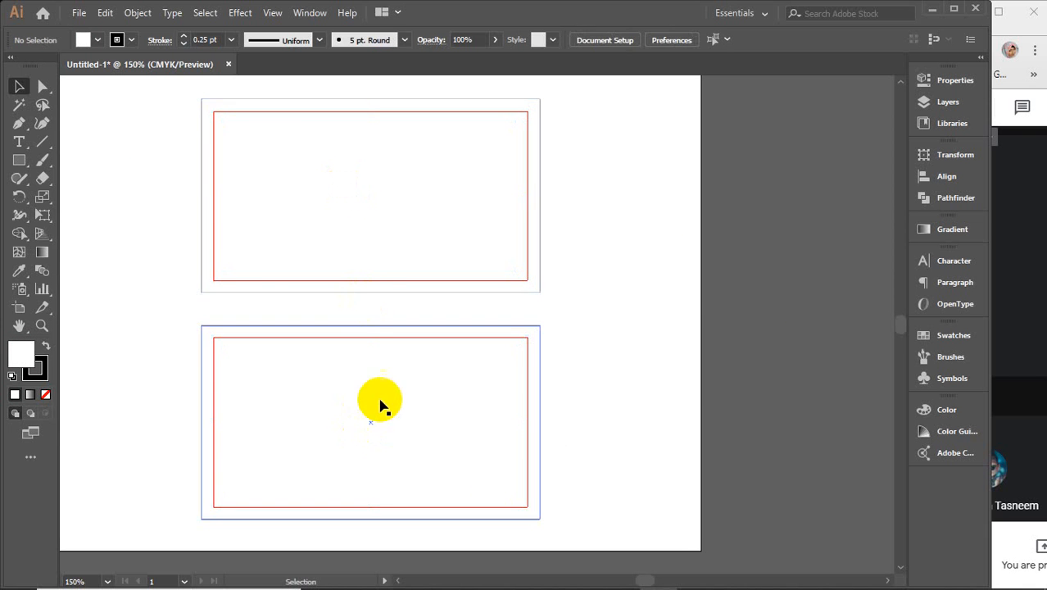
left_click_drag(129, 156, 269, 416)
key("ctrl+2")
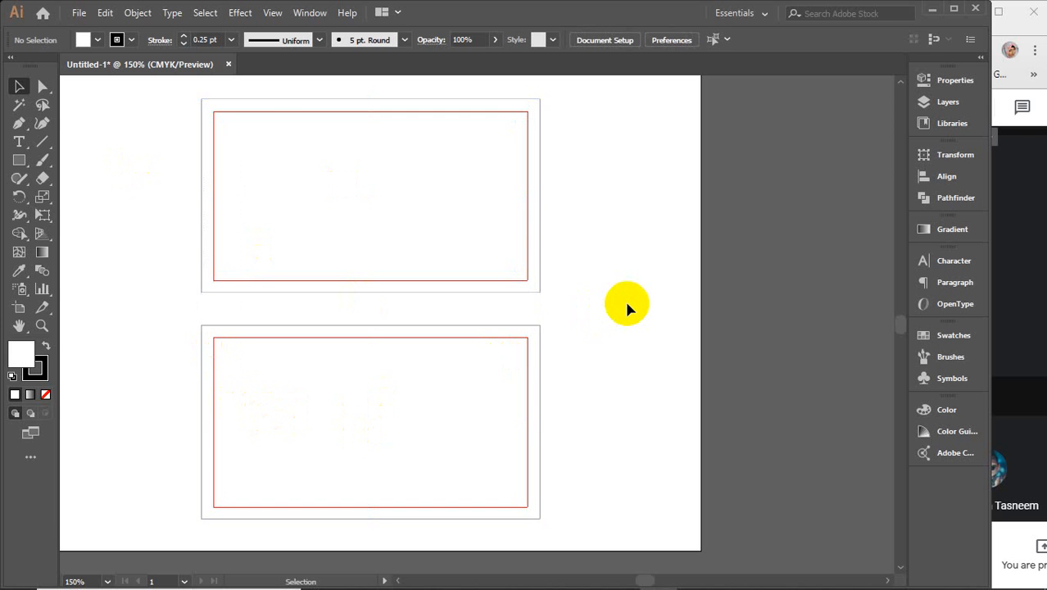
key("space")
left_click_drag(627, 304, 727, 310)
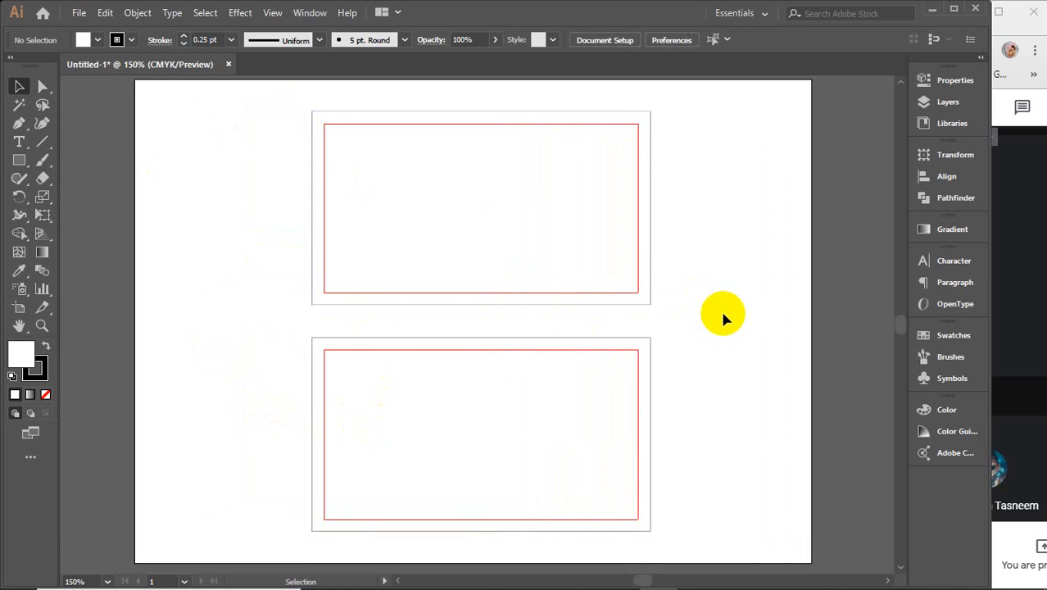
left_click(419, 140)
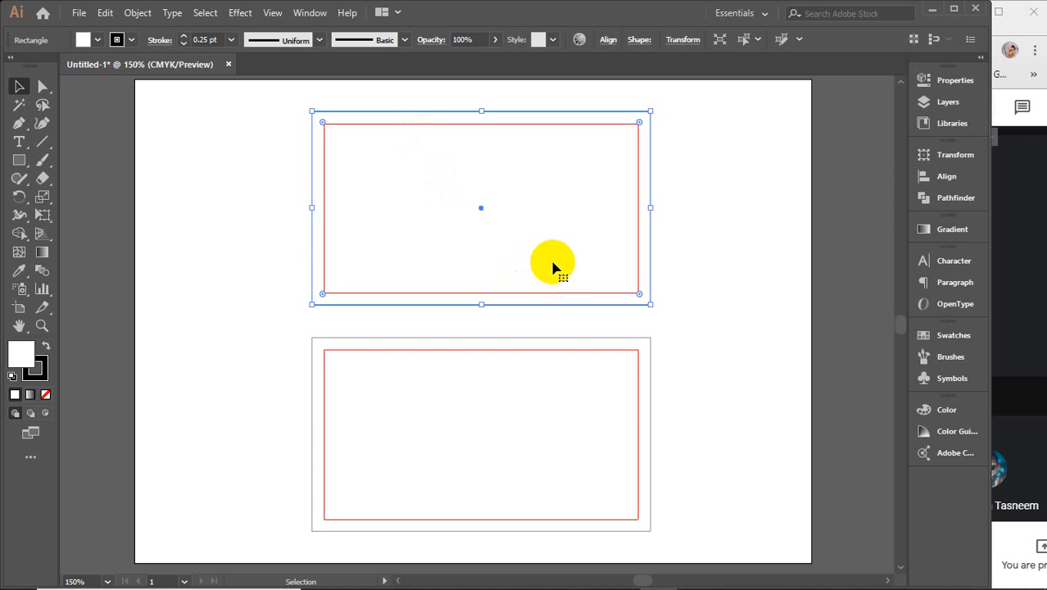
Step: Fill the top card with a light green swatch from the Fill dropdown
left_click(98, 40)
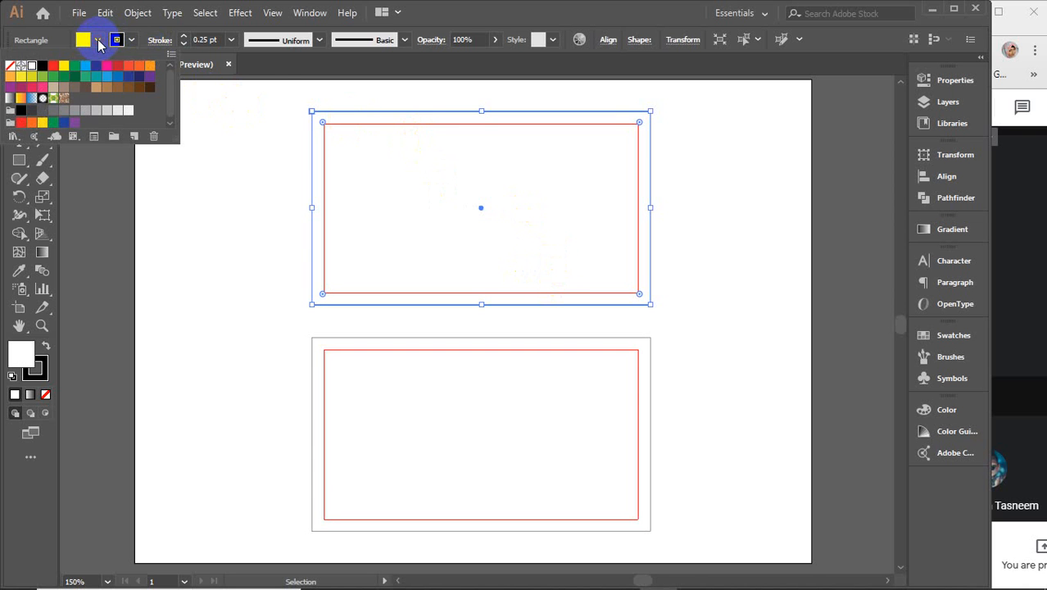
left_click(269, 236)
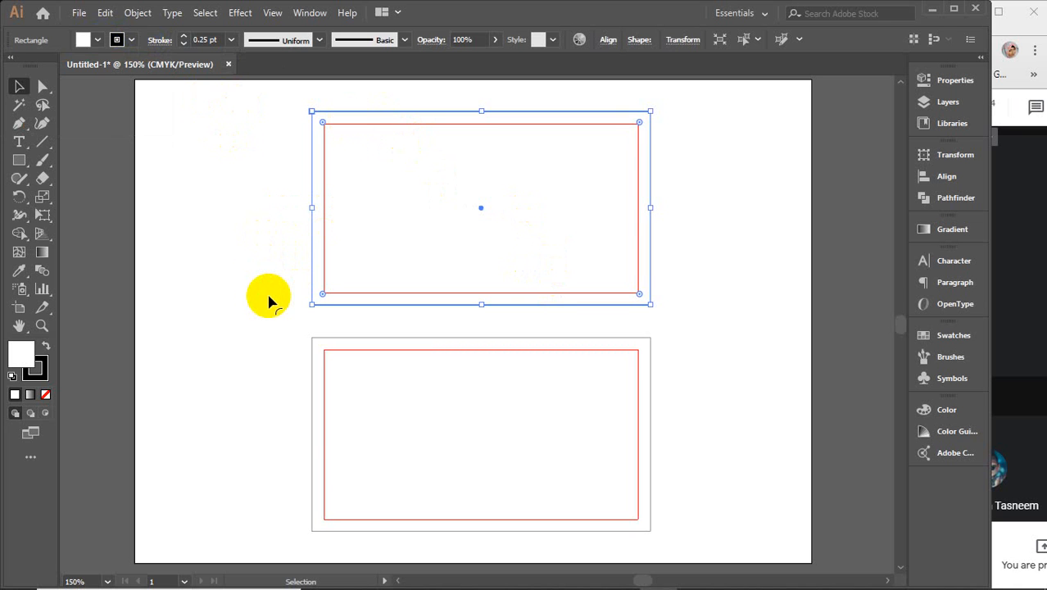
left_click(98, 39)
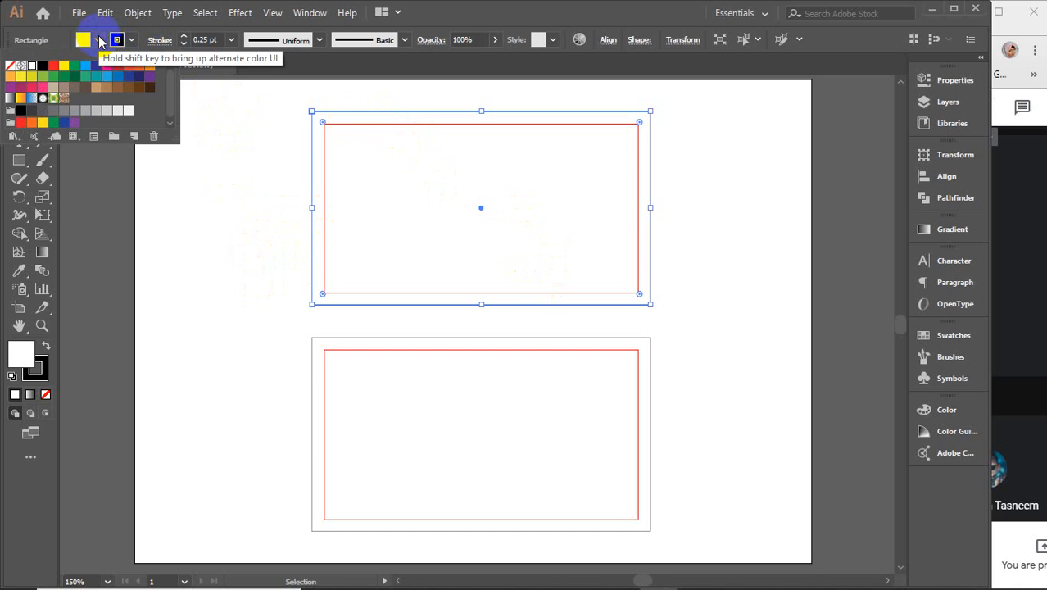
left_click(43, 76)
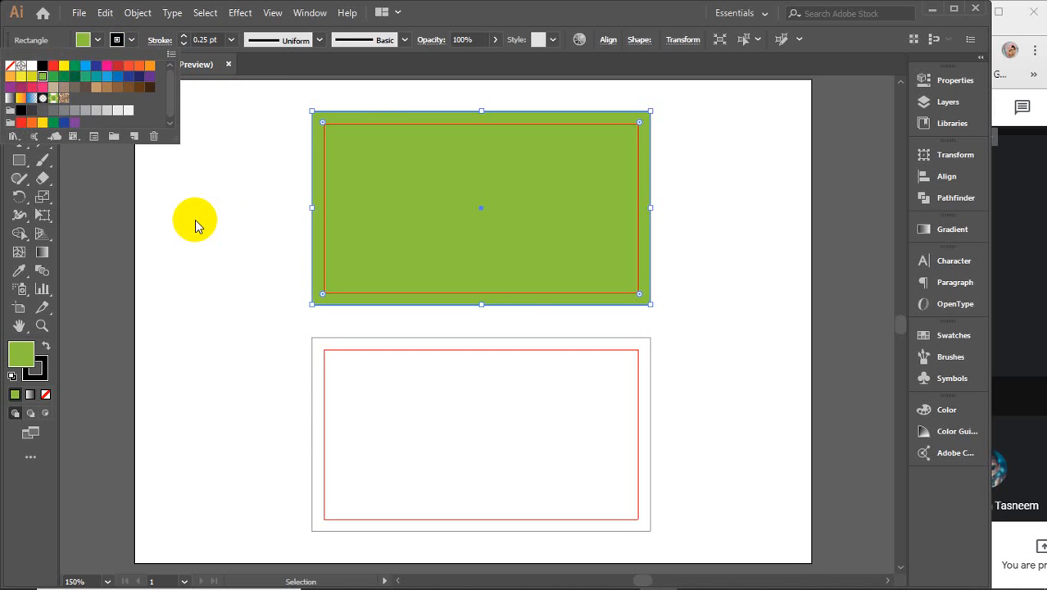
left_click(194, 218)
left_click(193, 215)
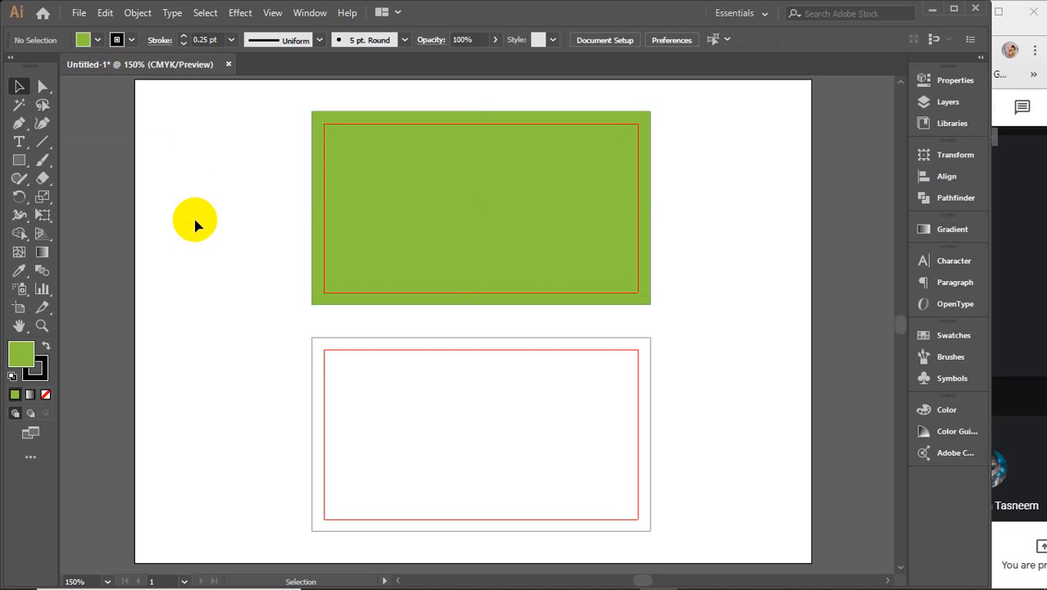
Step: Select the lower card and try several green swatches on its fill
left_click(482, 175)
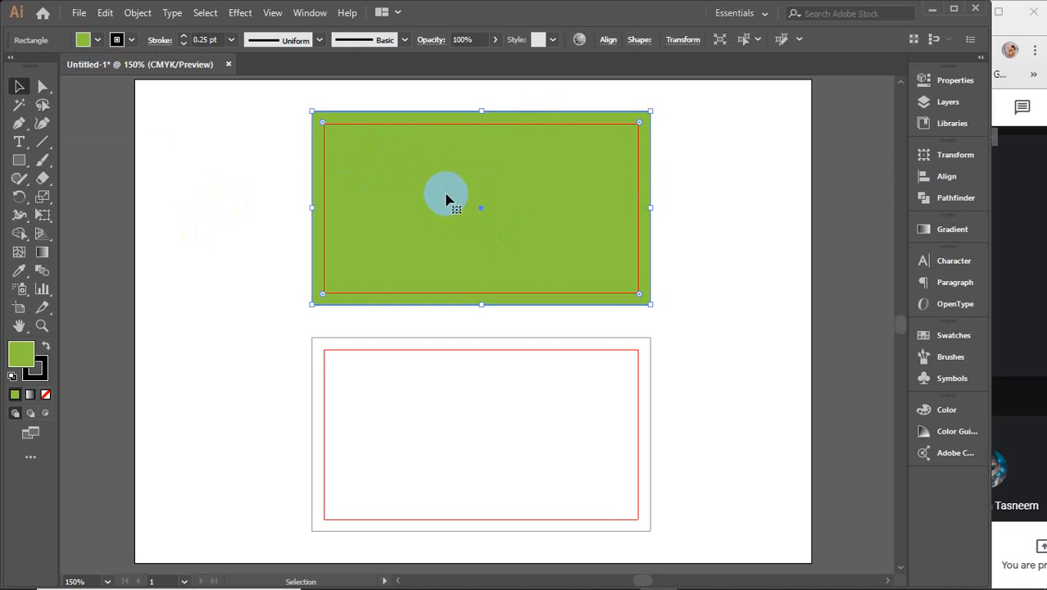
left_click(389, 410)
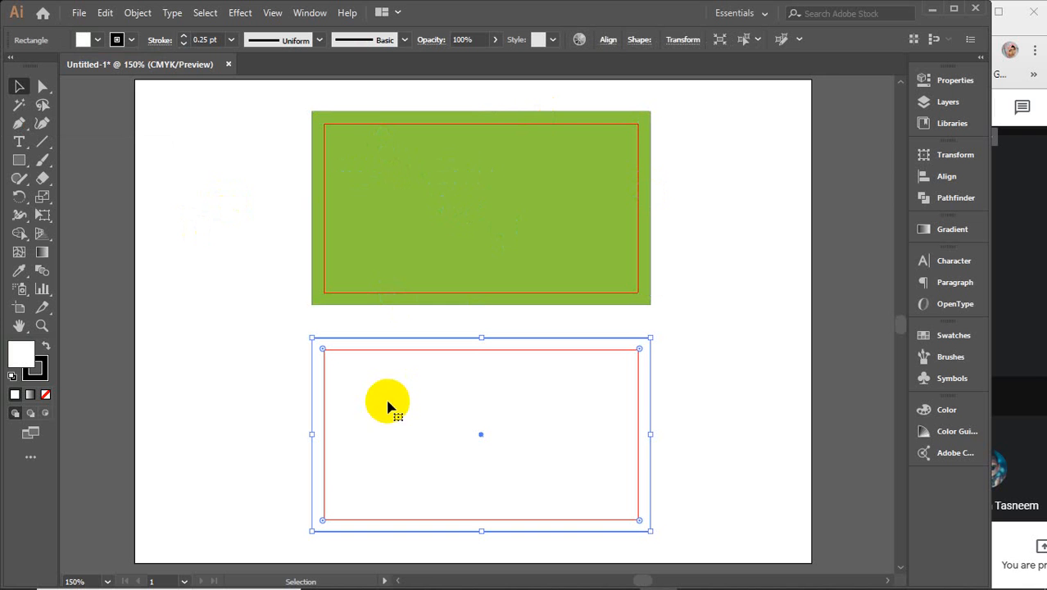
left_click(99, 39)
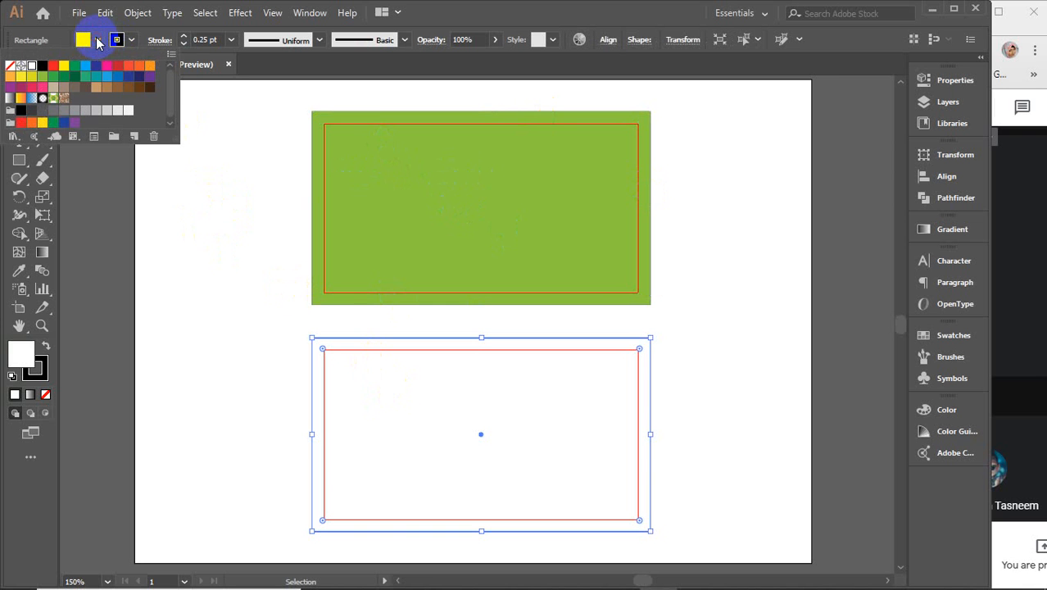
left_click(75, 77)
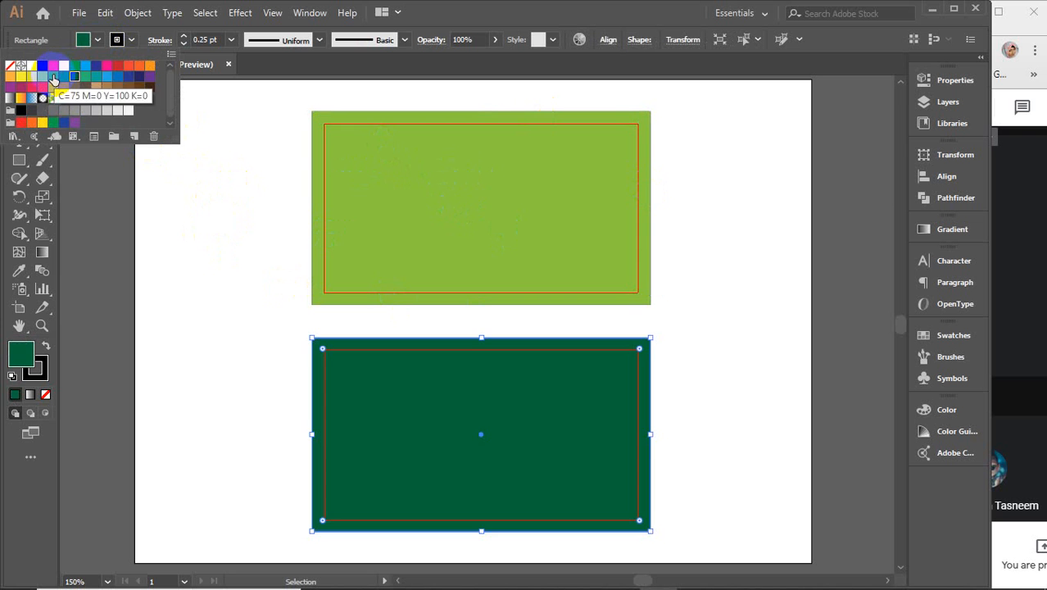
left_click(37, 79)
left_click(38, 79)
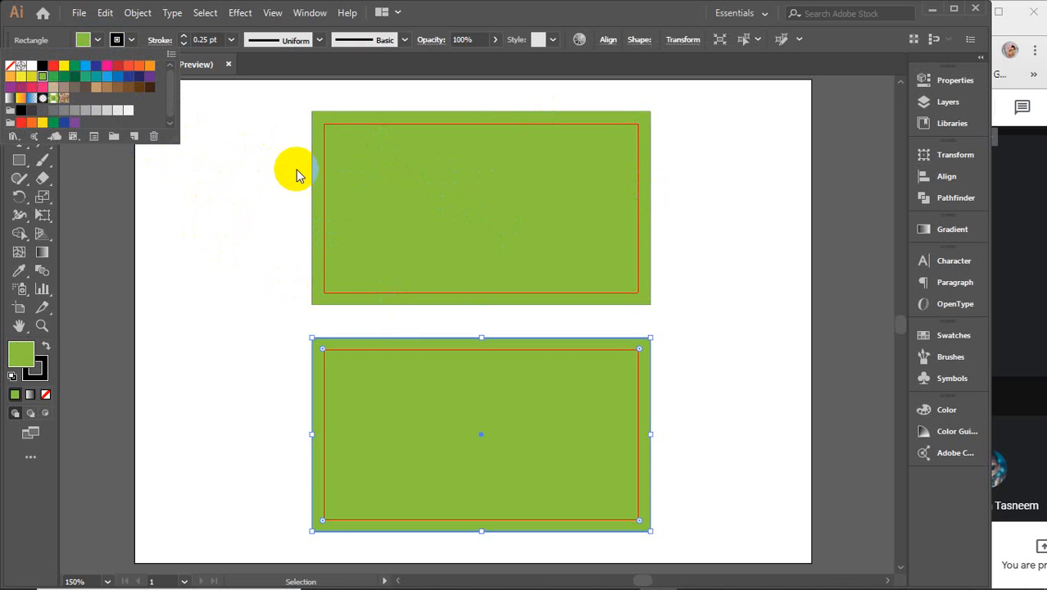
left_click(254, 197)
Step: Set the lower card's fill to dark green 3D6302 in the Color Picker
key("i")
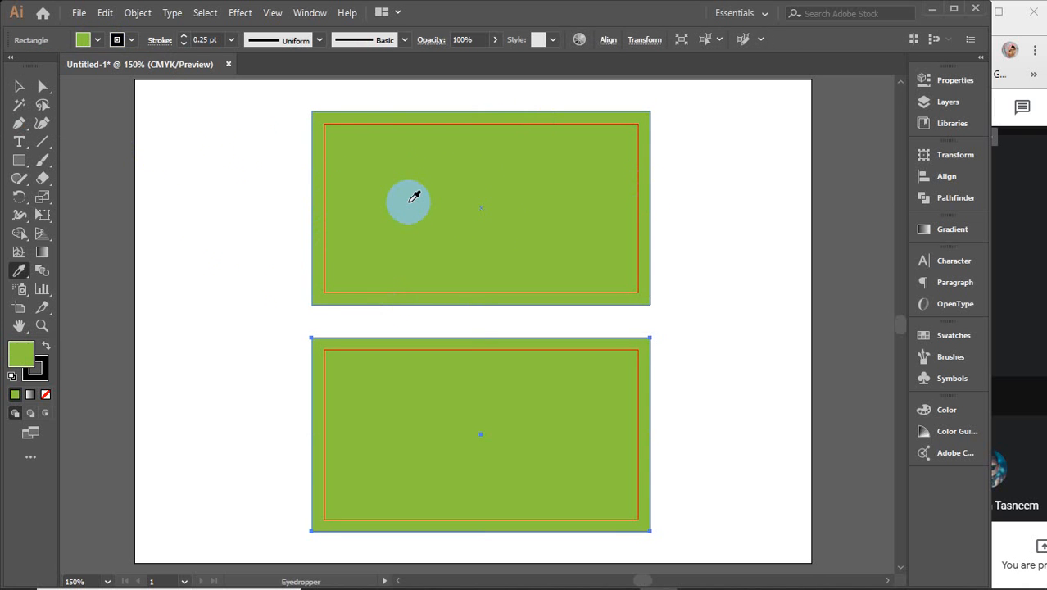
key("v")
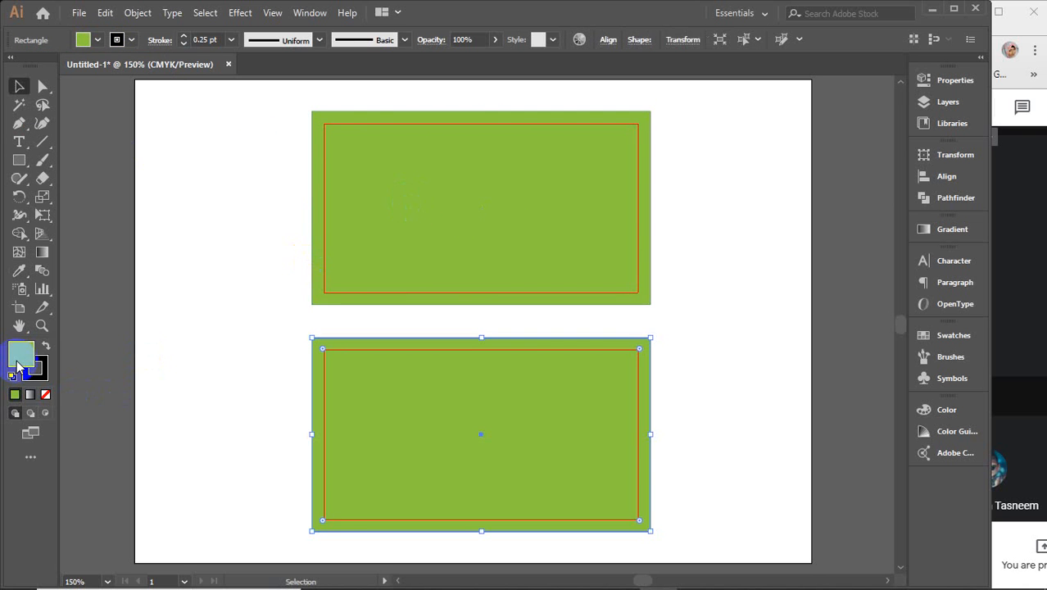
double_click(17, 361)
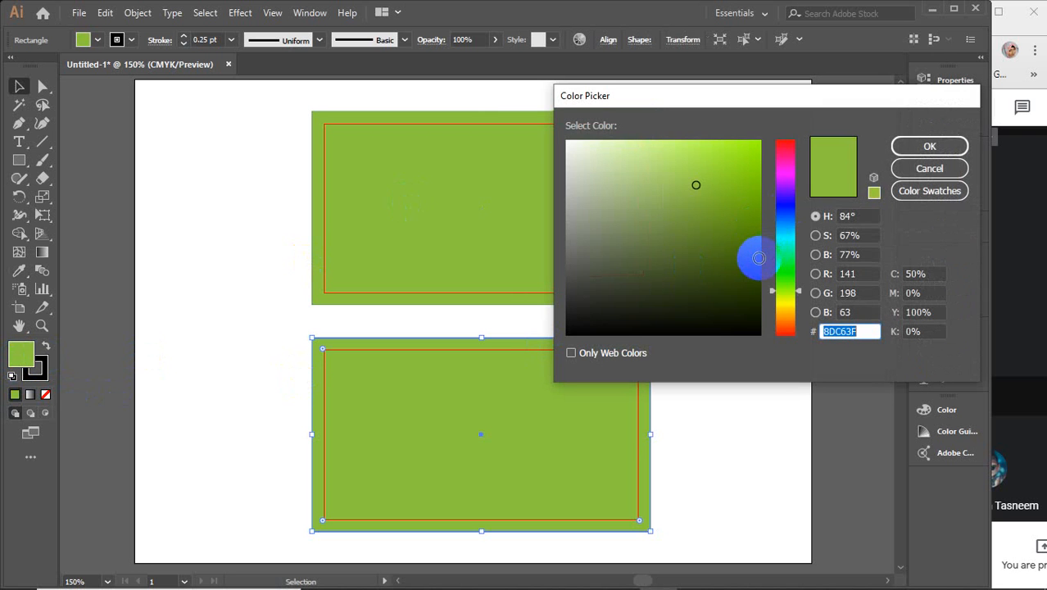
left_click(757, 258)
left_click(929, 145)
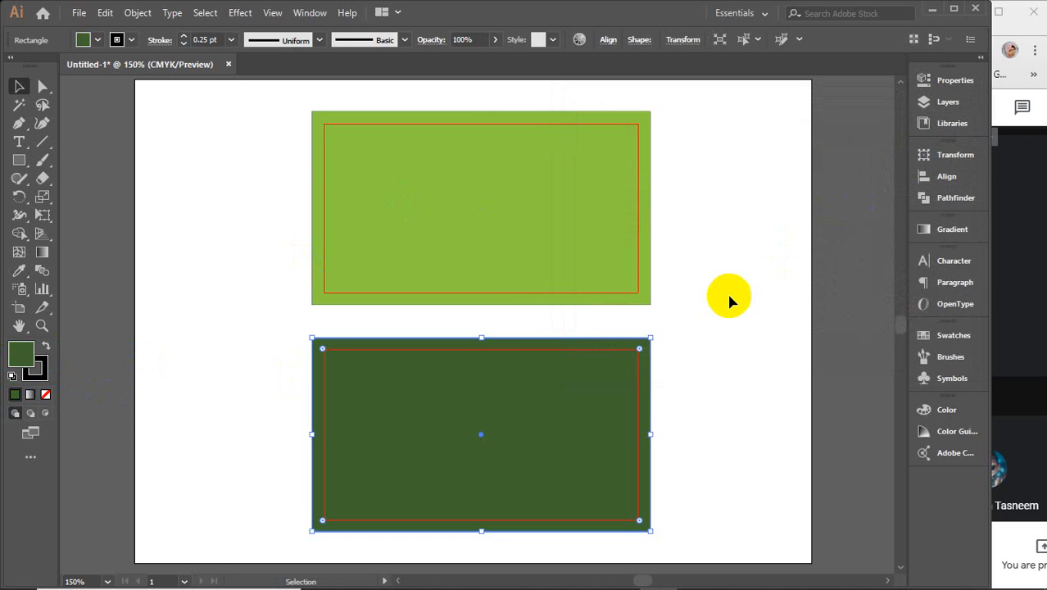
left_click(713, 309)
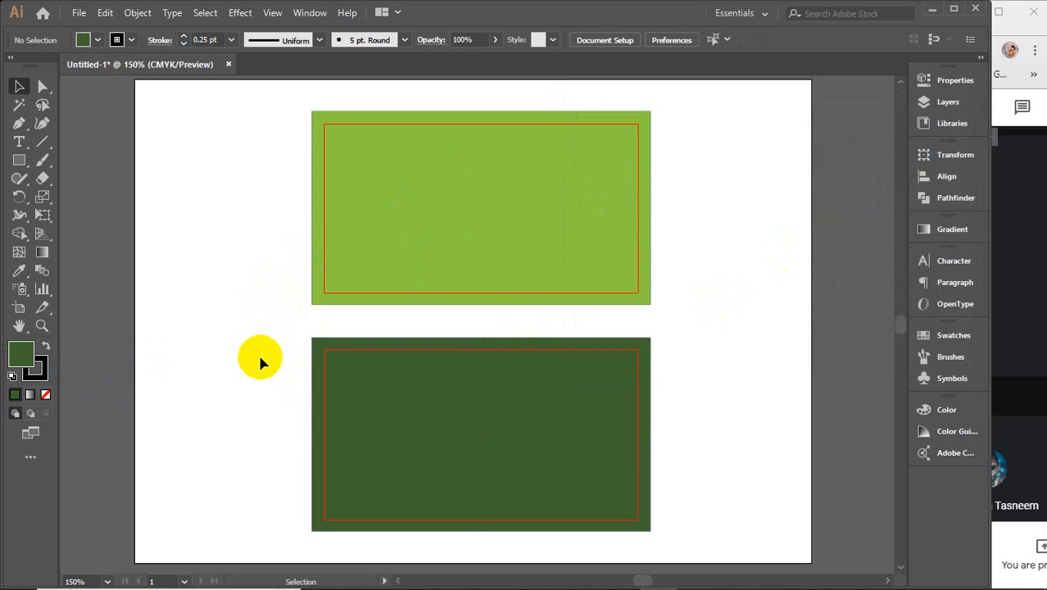
left_click(18, 164)
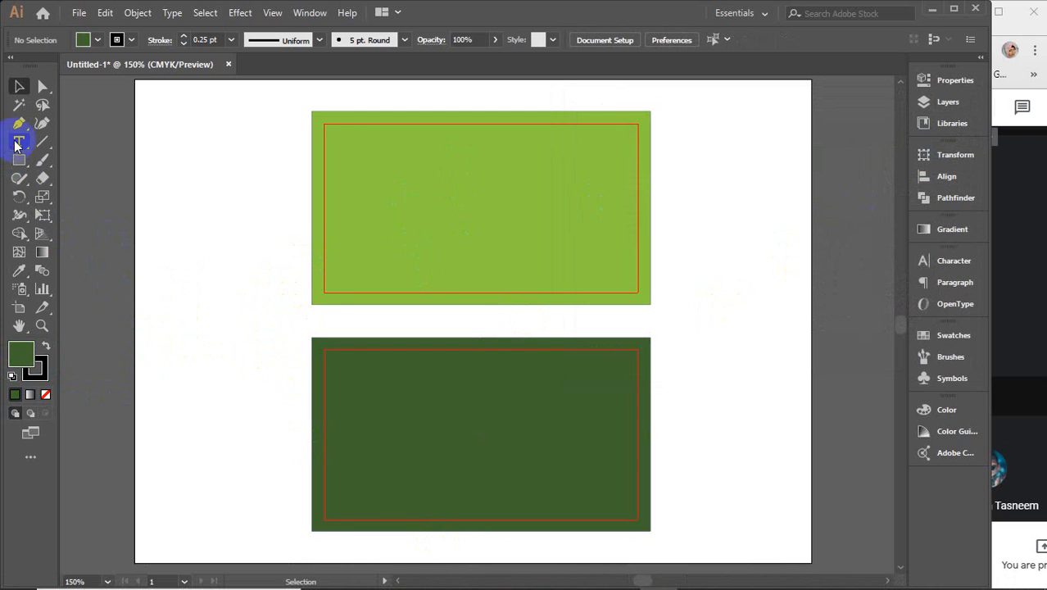
Step: Type the word LOGO and move it onto the light green front card
left_click(18, 144)
left_click(724, 281)
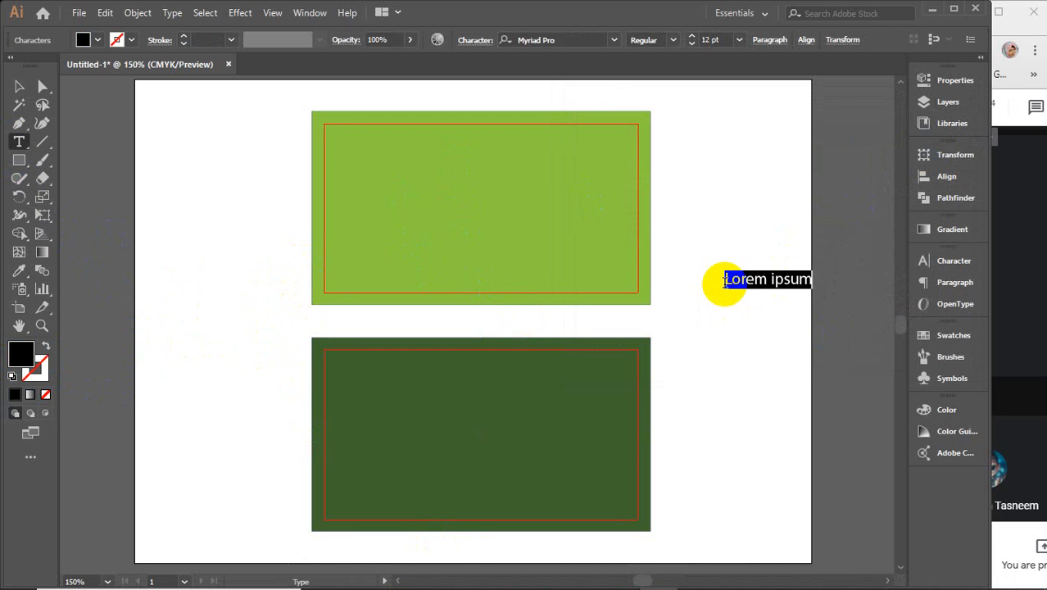
type("LOGO")
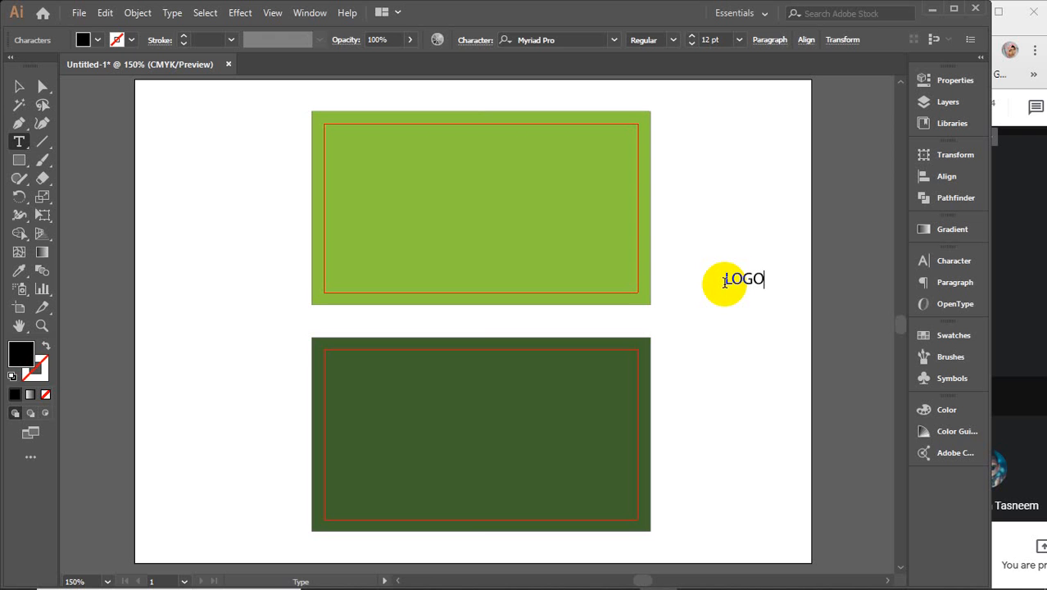
left_click(19, 86)
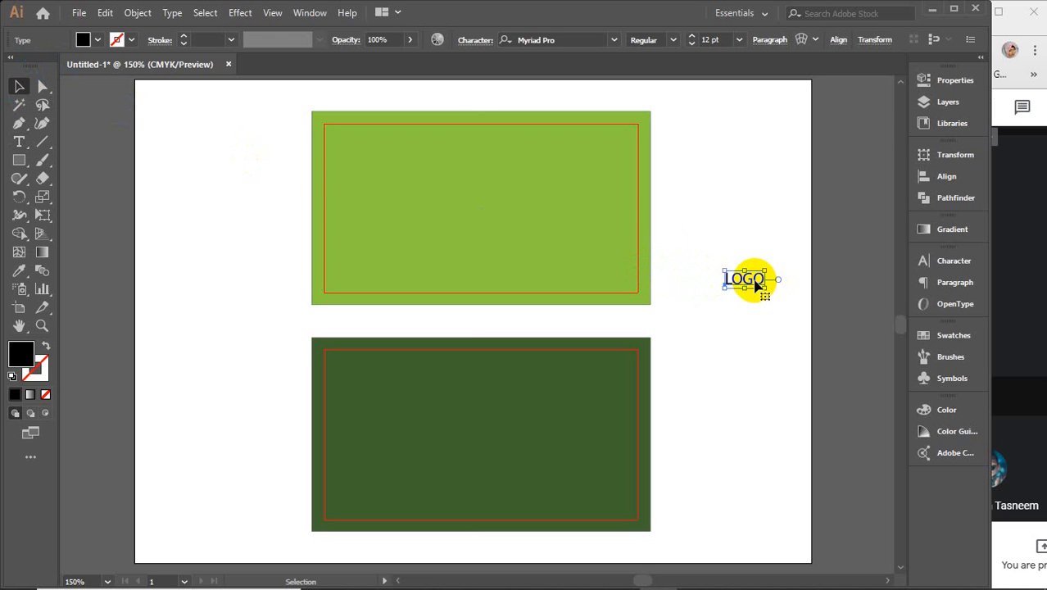
left_click_drag(755, 283, 493, 210)
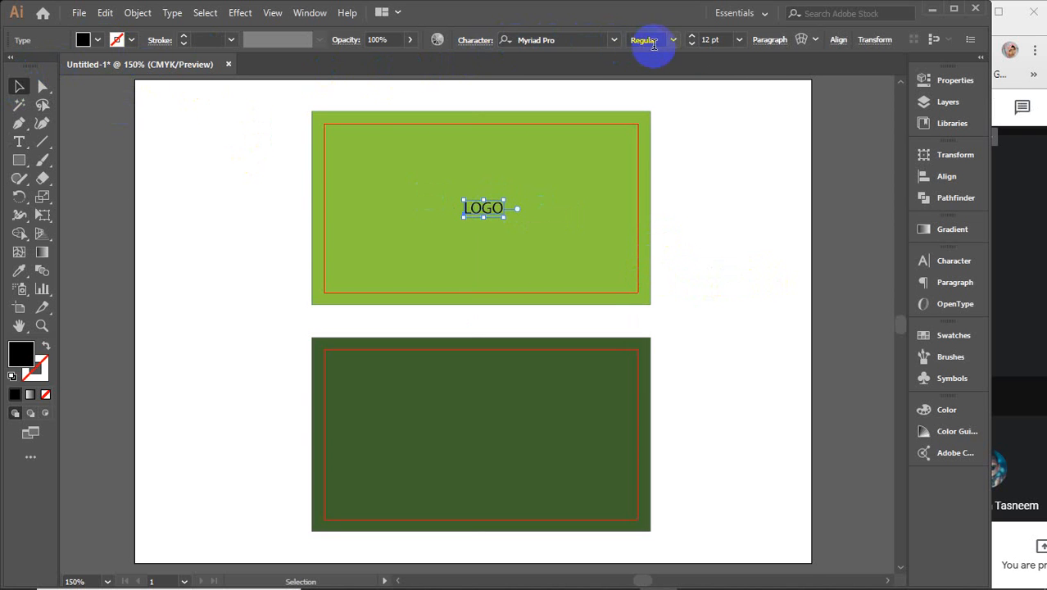
Step: Set the LOGO text's font size to 44 pt
left_click(713, 39)
type("27")
key("Return")
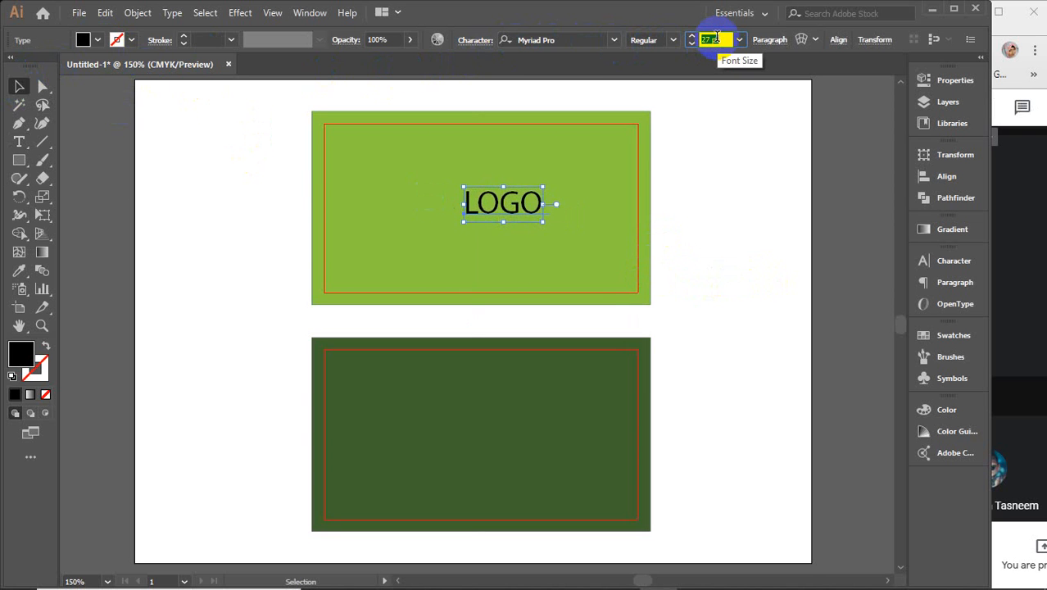
key("Up")
key("Up")
key("Up")
key("Up")
key("Up")
key("Up")
key("Up")
key("Up")
key("Up")
key("Up")
key("Up")
key("Up")
key("Up")
key("Up")
key("Up")
key("Up")
key("Up")
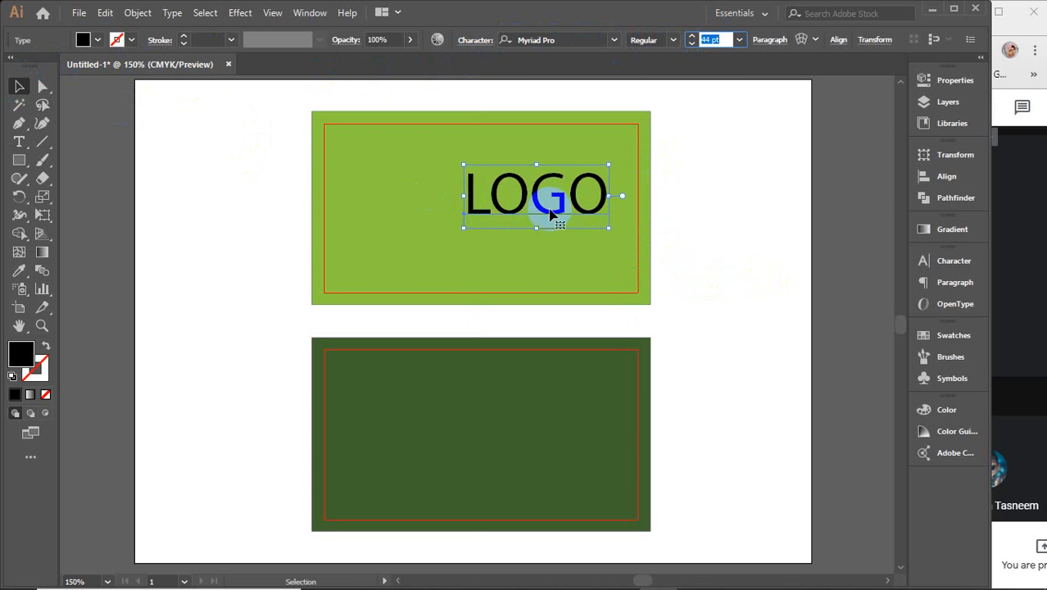
left_click_drag(551, 213, 498, 222)
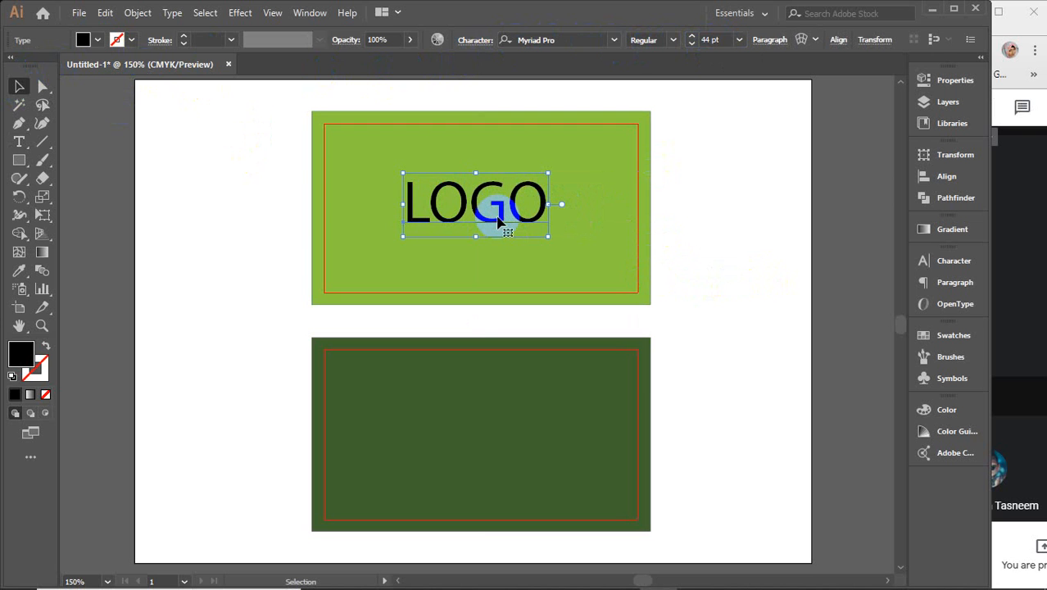
Step: Centre LOGO horizontally and vertically on the green card, using the card as key object
left_click(599, 215, "shift")
left_click(599, 216)
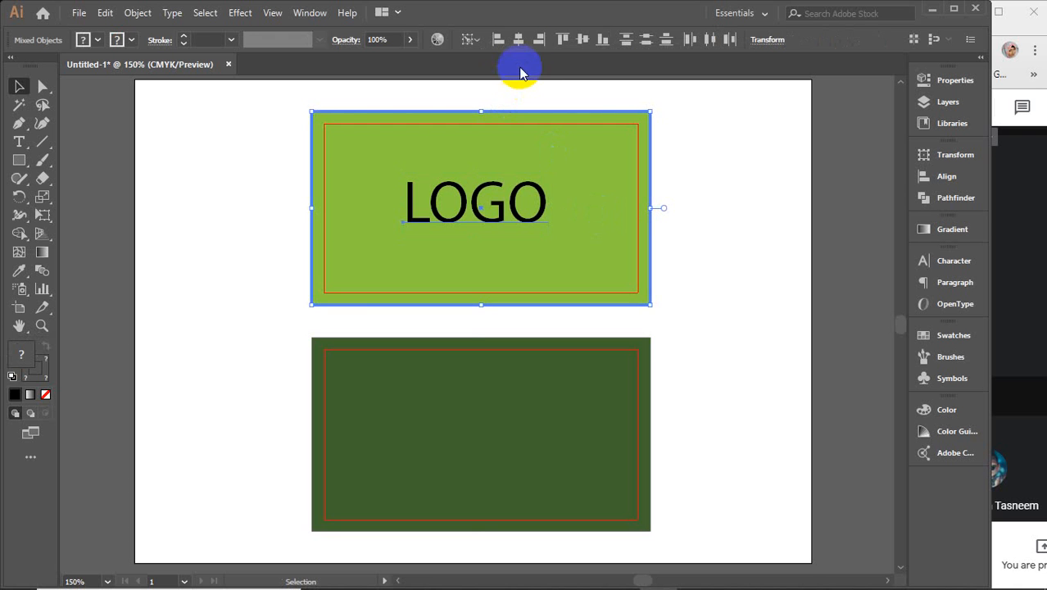
left_click(519, 41)
left_click(580, 39)
left_click(757, 173)
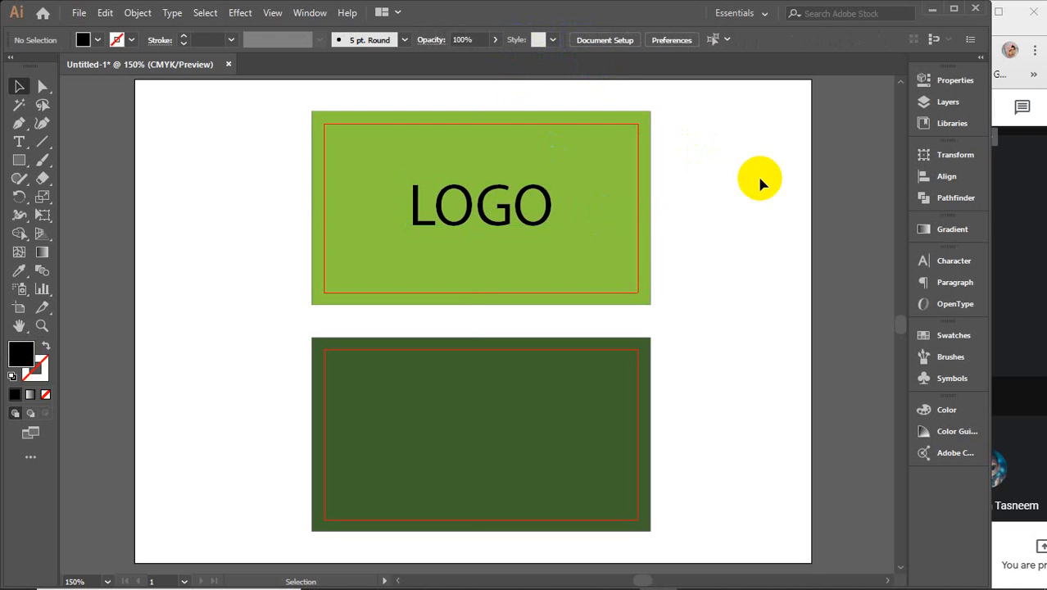
left_click(526, 223)
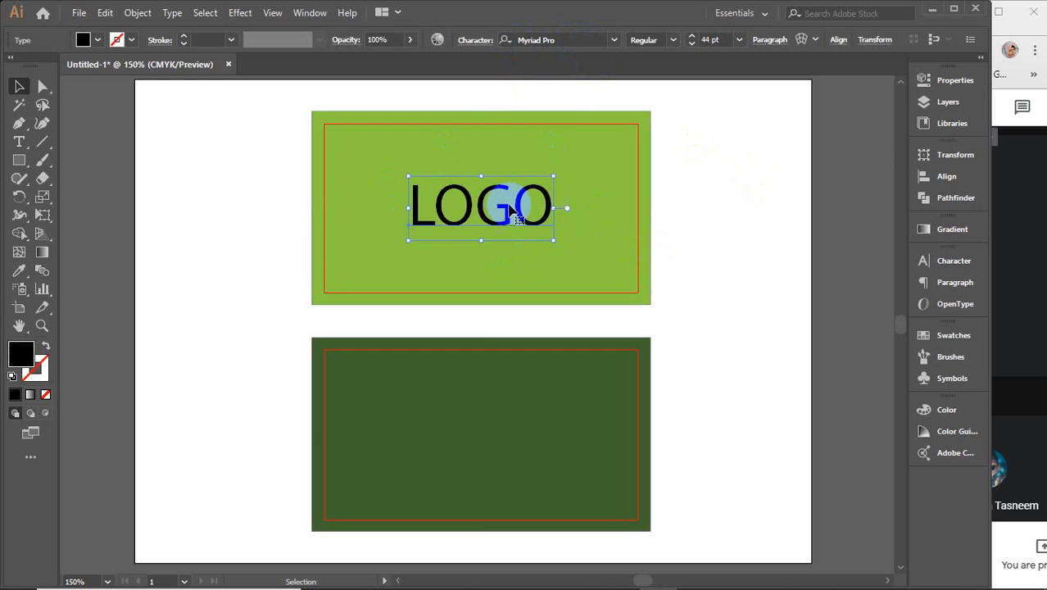
left_click(734, 246)
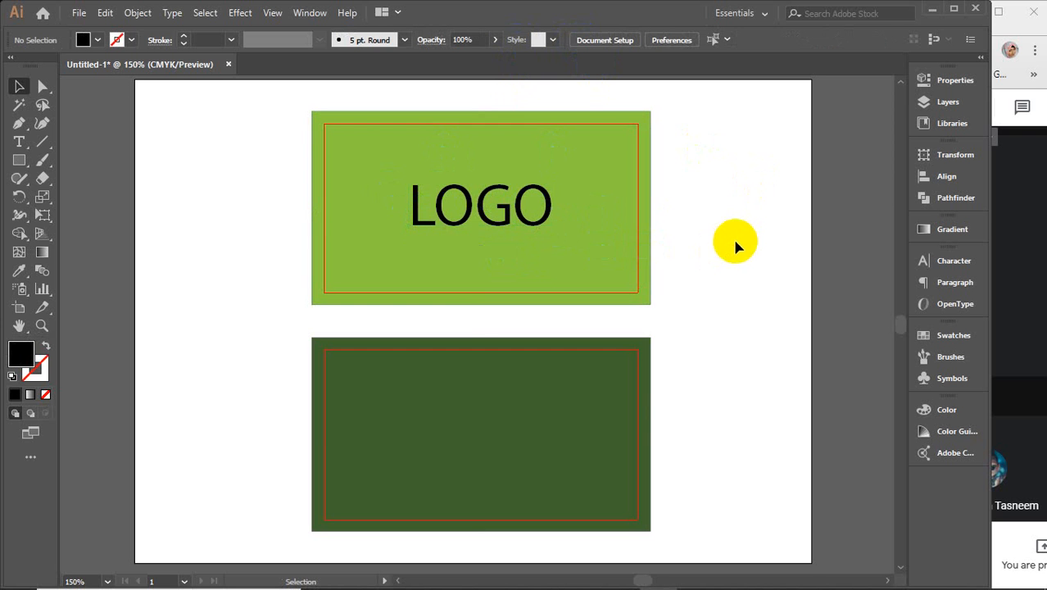
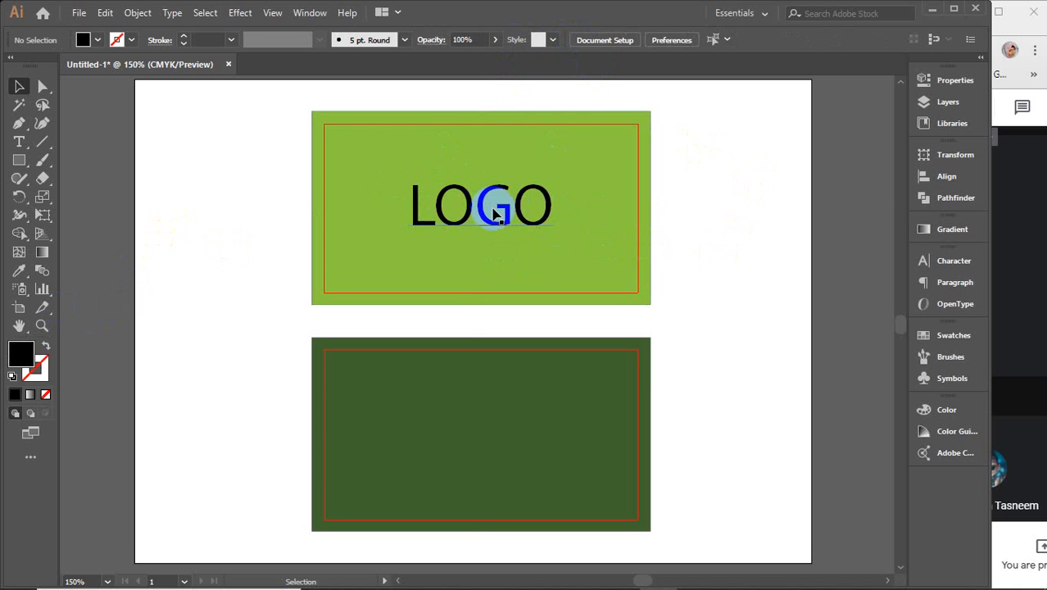
Step: Move the LOGO text off the green card to sit beside it
left_click_drag(468, 206, 733, 277)
left_click_drag(739, 367, 496, 298)
scroll(496, 297, "up", 2)
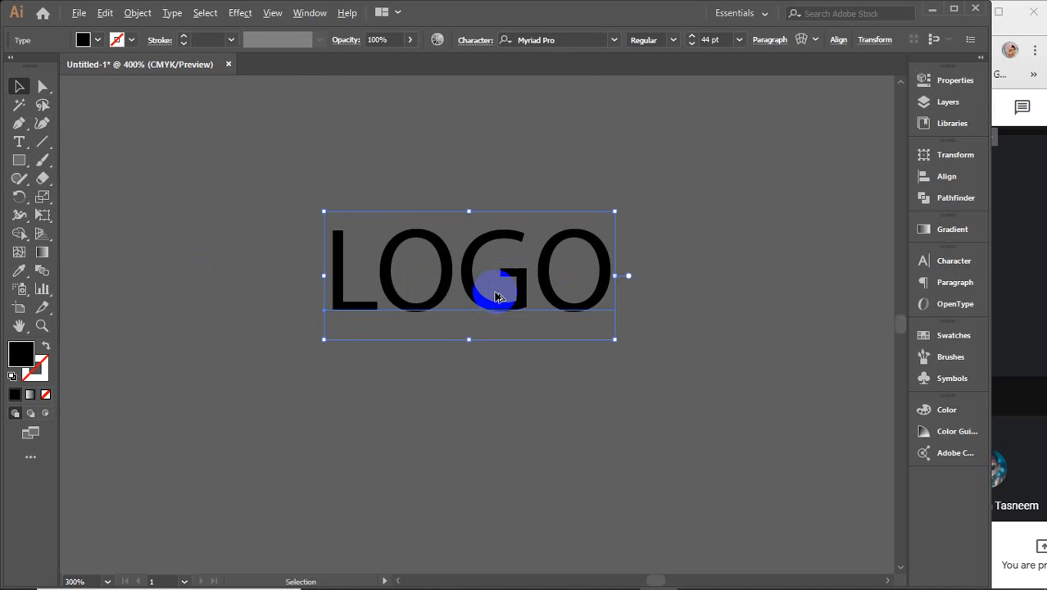
scroll(494, 298, "up", 1)
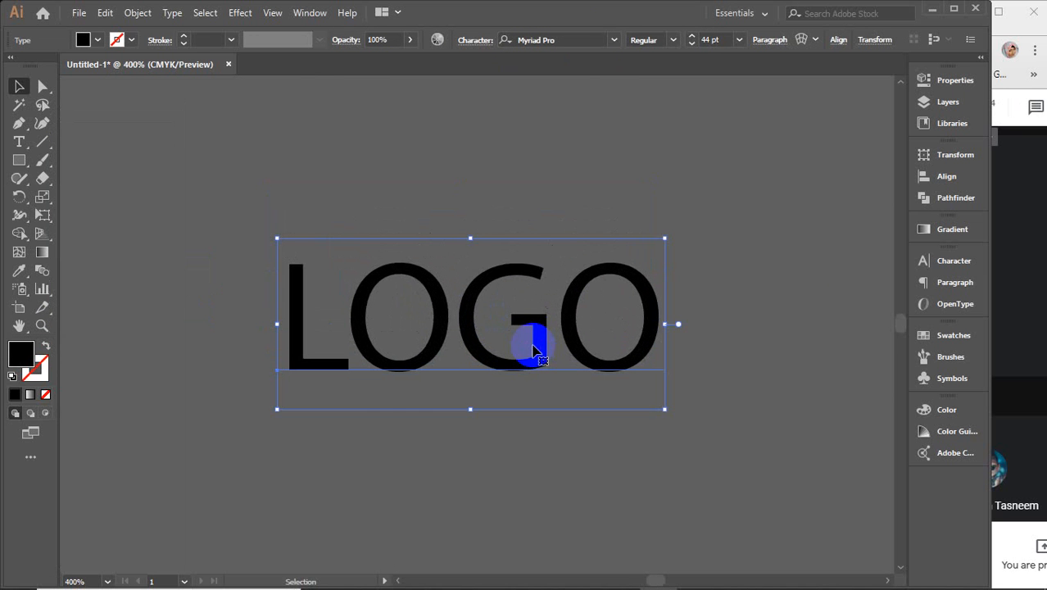
Step: Expand the LOGO text into outlined letter shapes with Object > Expand
right_click(473, 318)
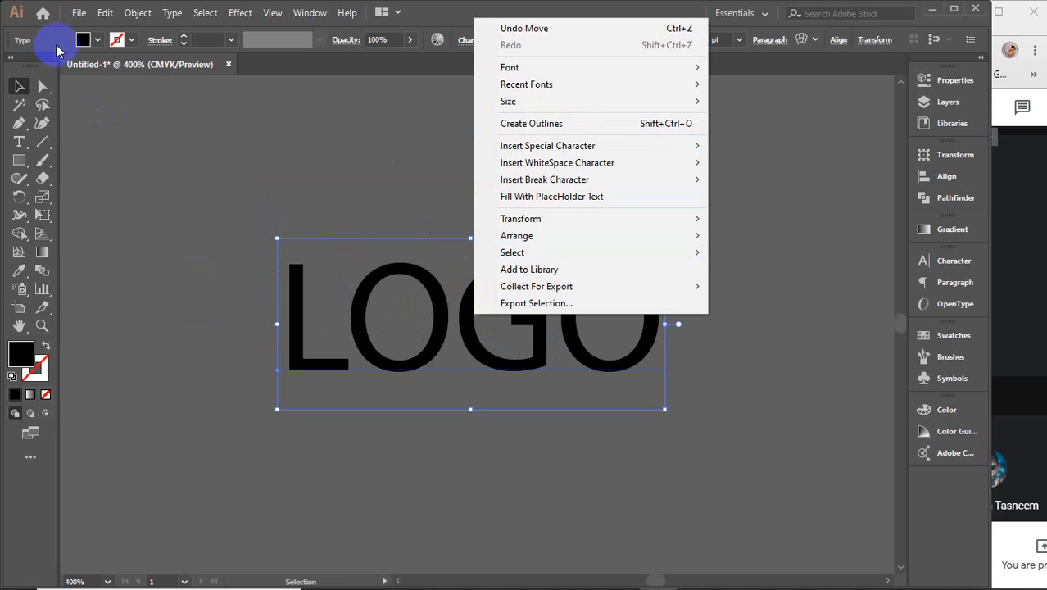
left_click(138, 15)
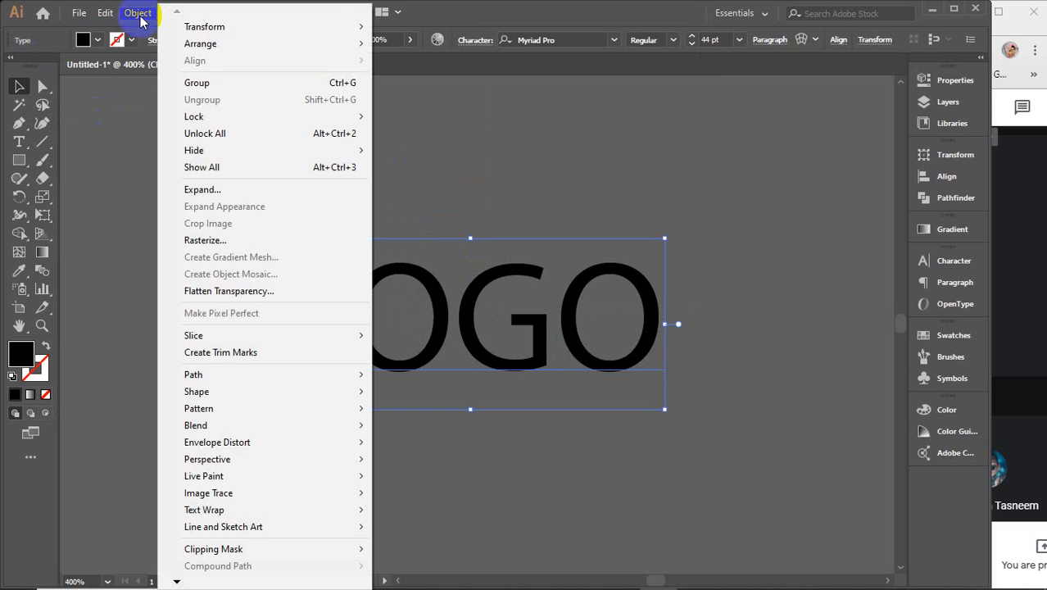
left_click(211, 193)
left_click(444, 388)
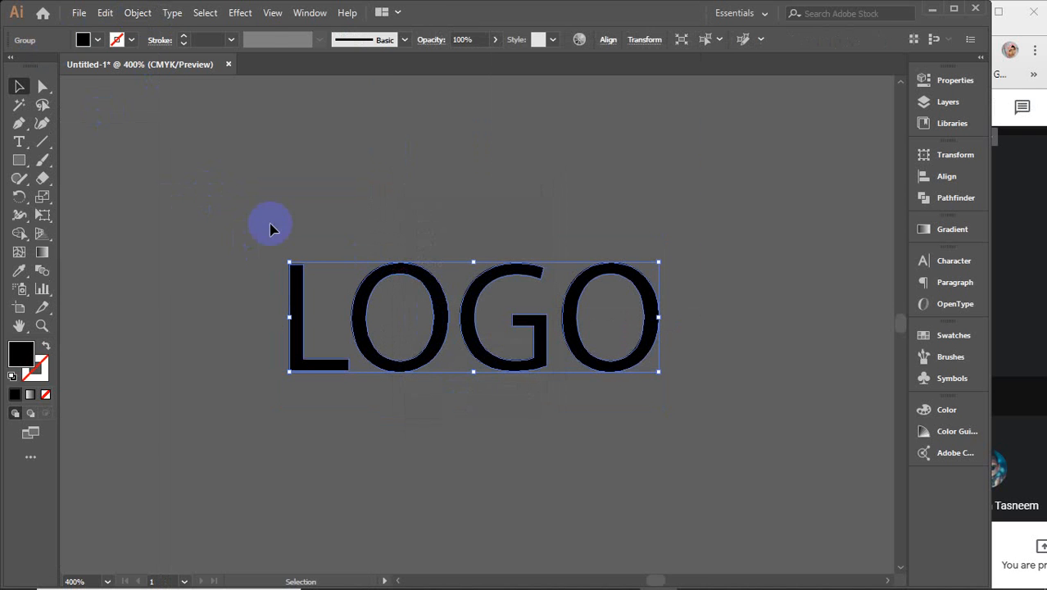
left_click(432, 206)
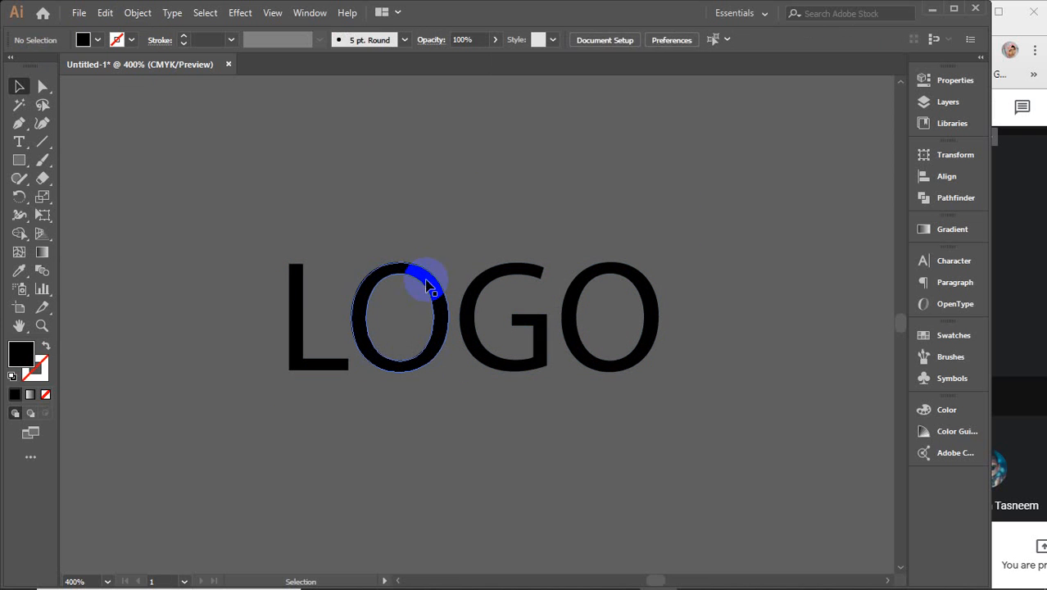
left_click(427, 286)
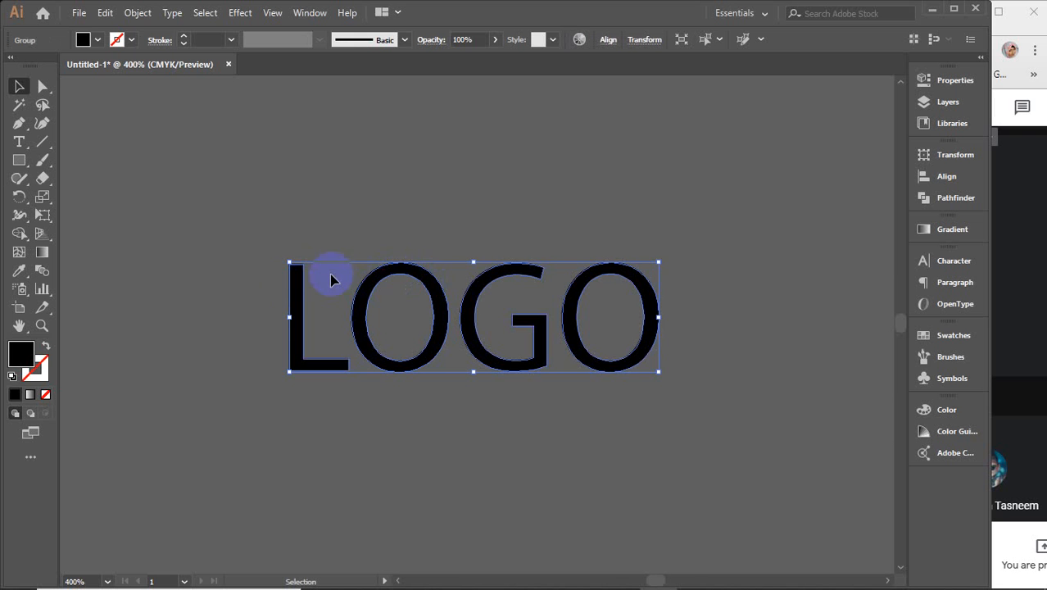
scroll(275, 294, "up", 2)
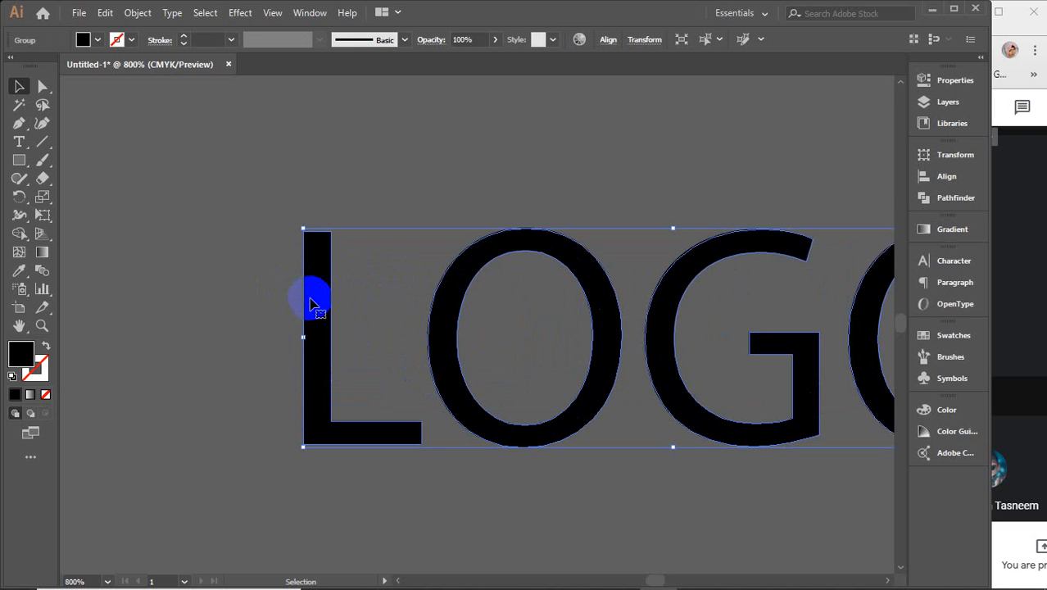
Step: Stretch the L slightly at top and bottom inside the LOGO group, then reselect the group
double_click(313, 300)
left_click(311, 300)
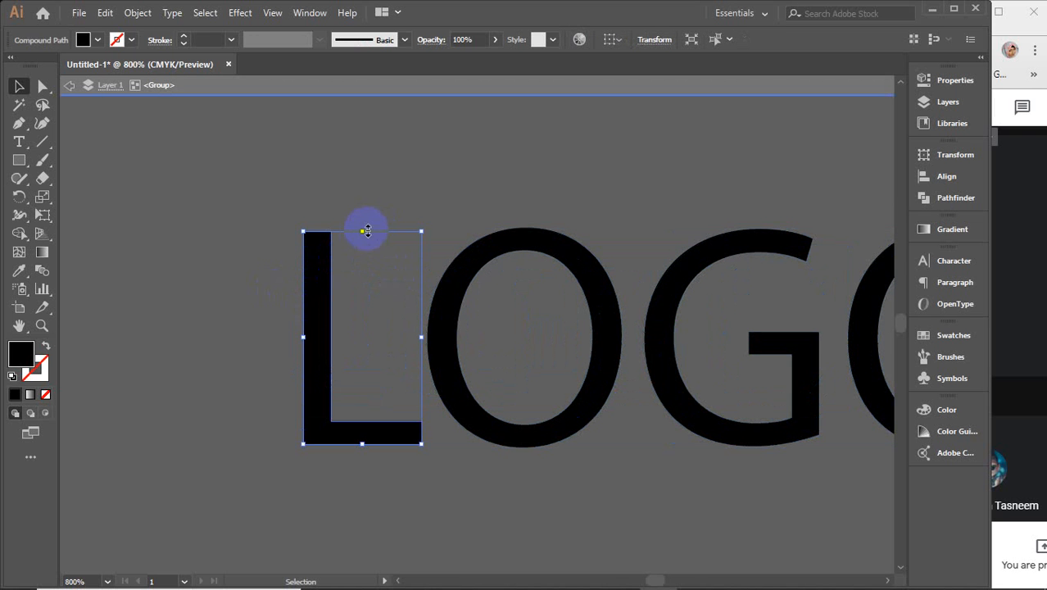
left_click_drag(360, 232, 362, 228)
left_click_drag(363, 448, 362, 447)
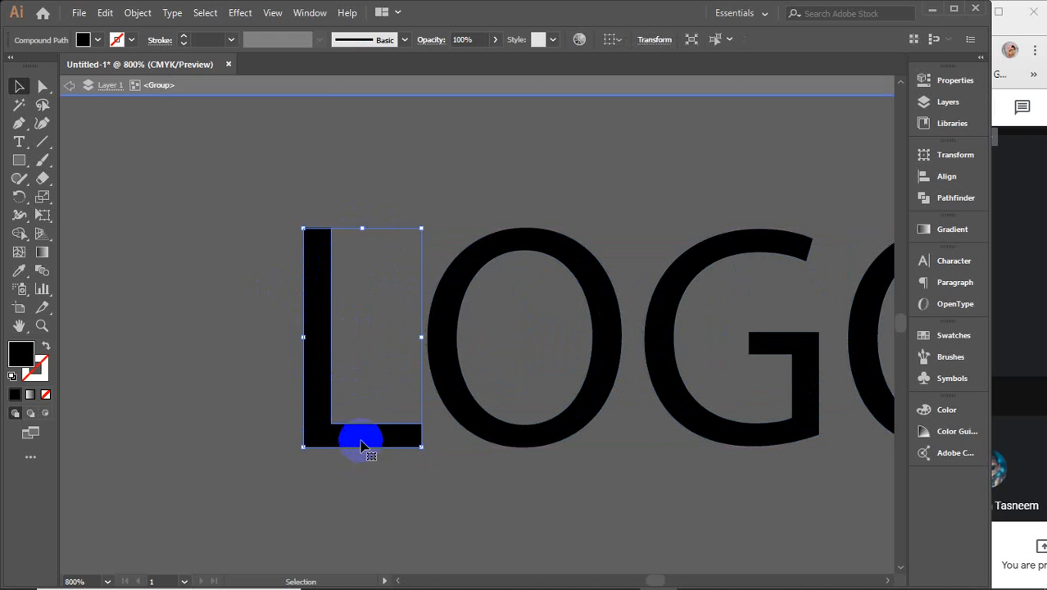
left_click(399, 75)
scroll(426, 190, "down", 2)
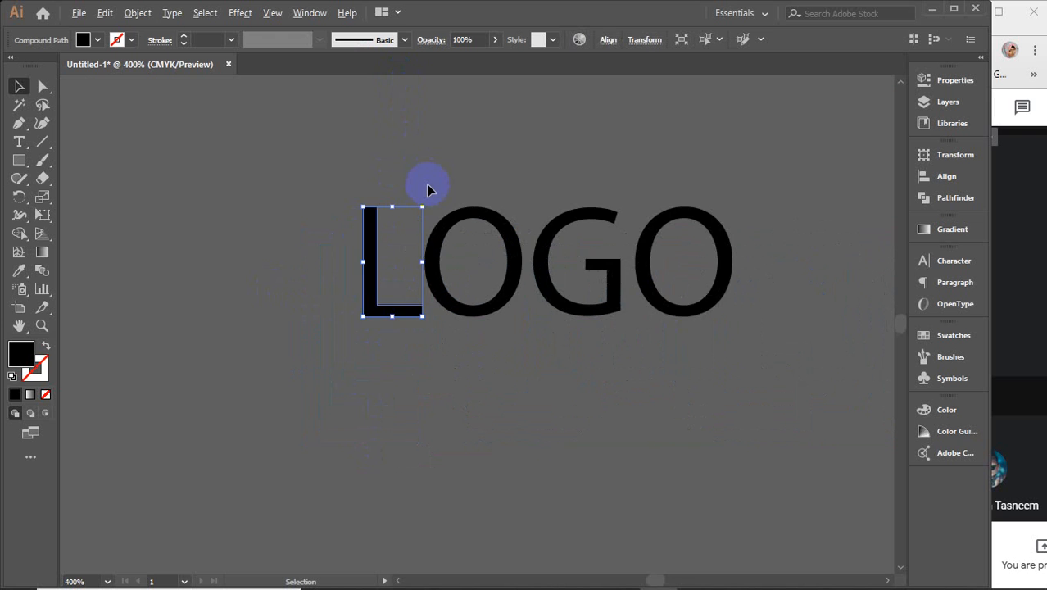
left_click(420, 205)
left_click(424, 248)
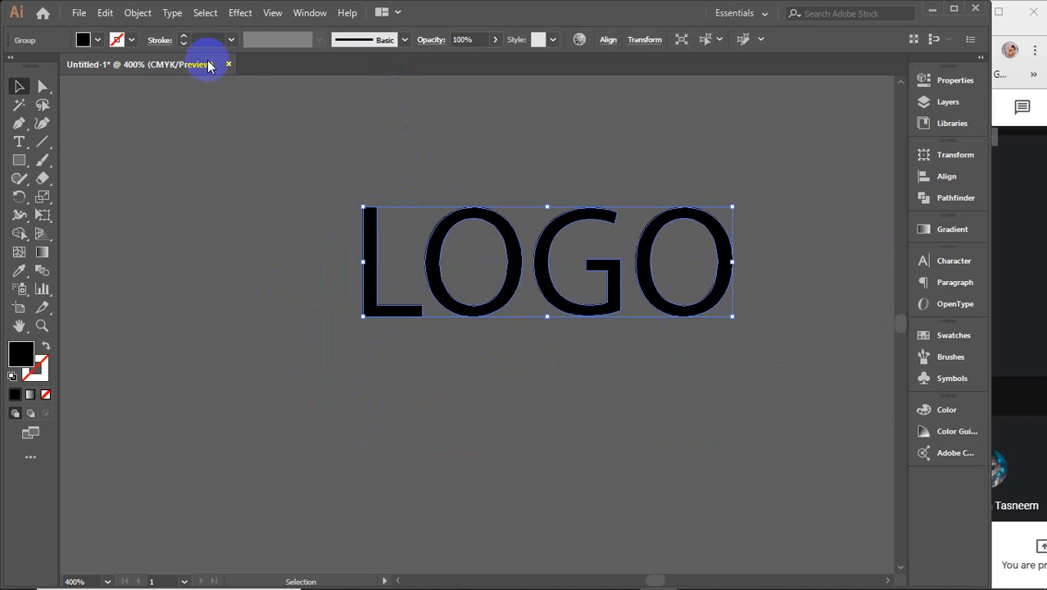
Step: Open Object > Path > Offset Path and preview a 0.2 in offset on LOGO
left_click(137, 12)
mouse_move(210, 372)
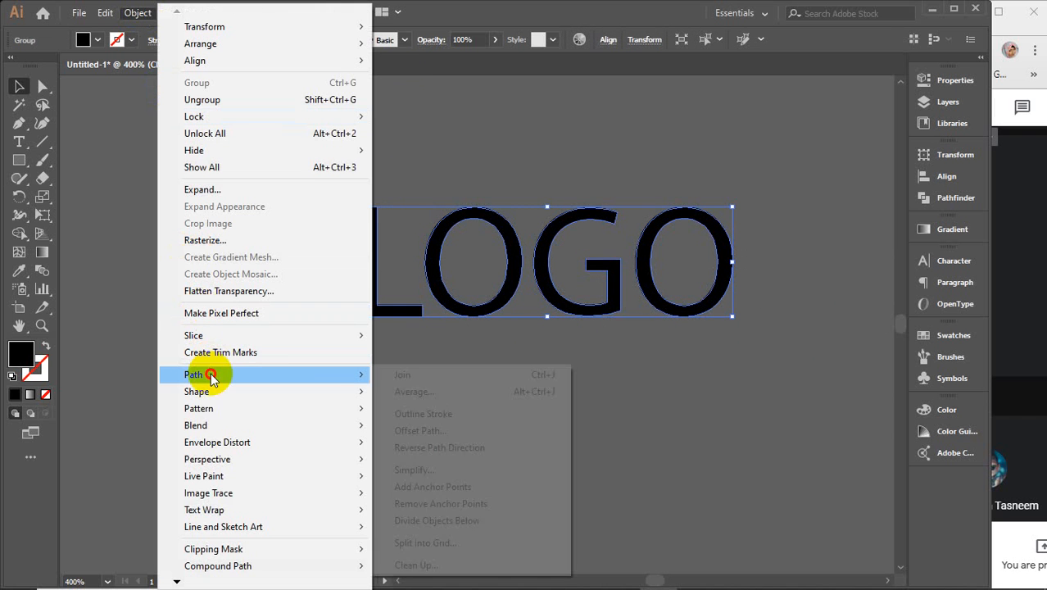
left_click(439, 433)
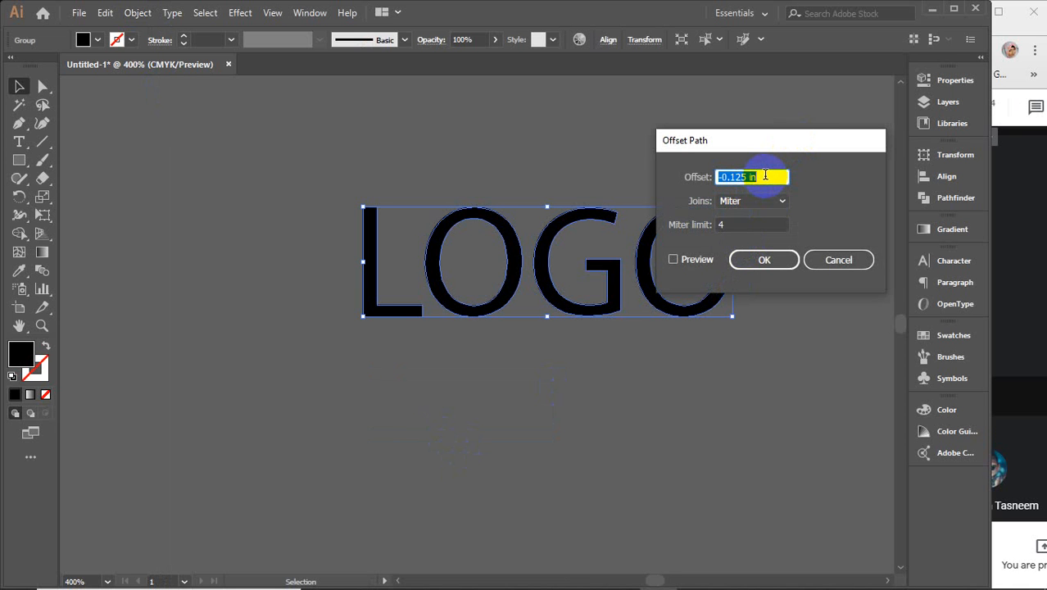
type(".2")
left_click(691, 259)
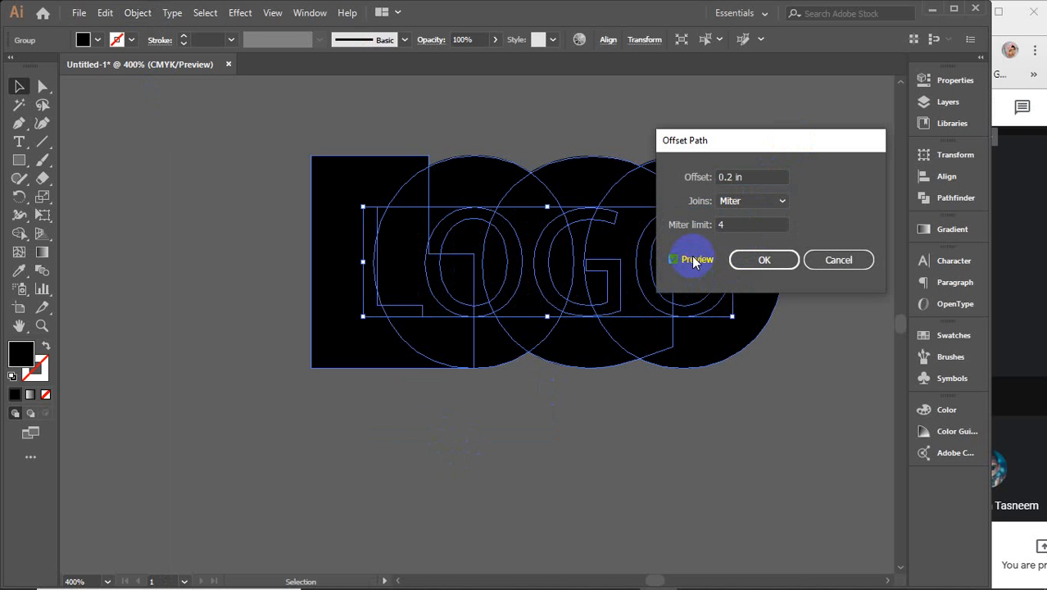
Step: Try 0.02 in and then 0.05 in offsets, toggling Preview to compare
double_click(729, 176)
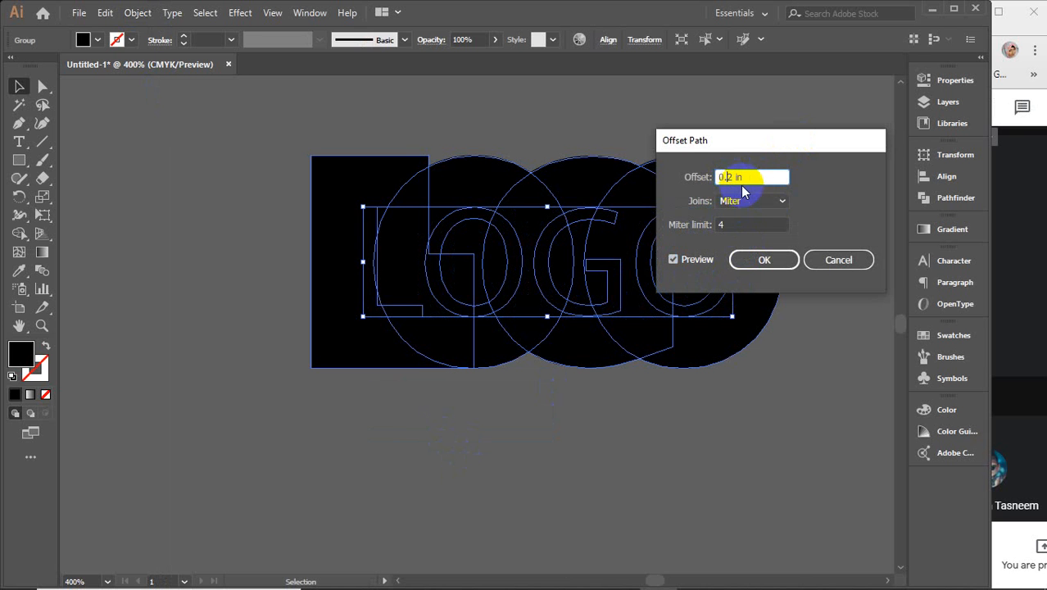
key("BackSpace")
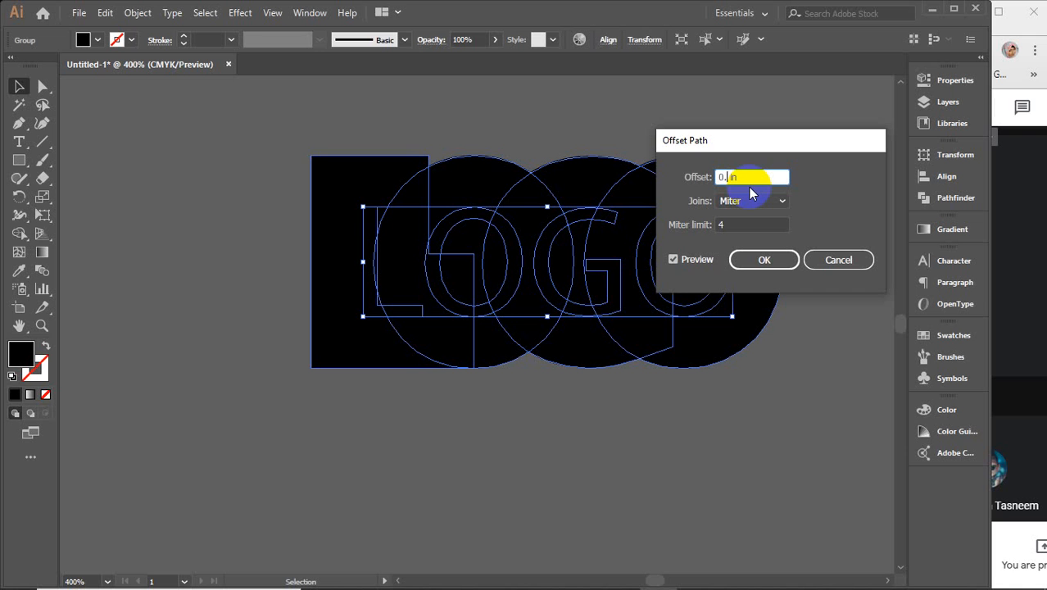
type(".")
key("BackSpace")
type("02")
left_click(674, 259)
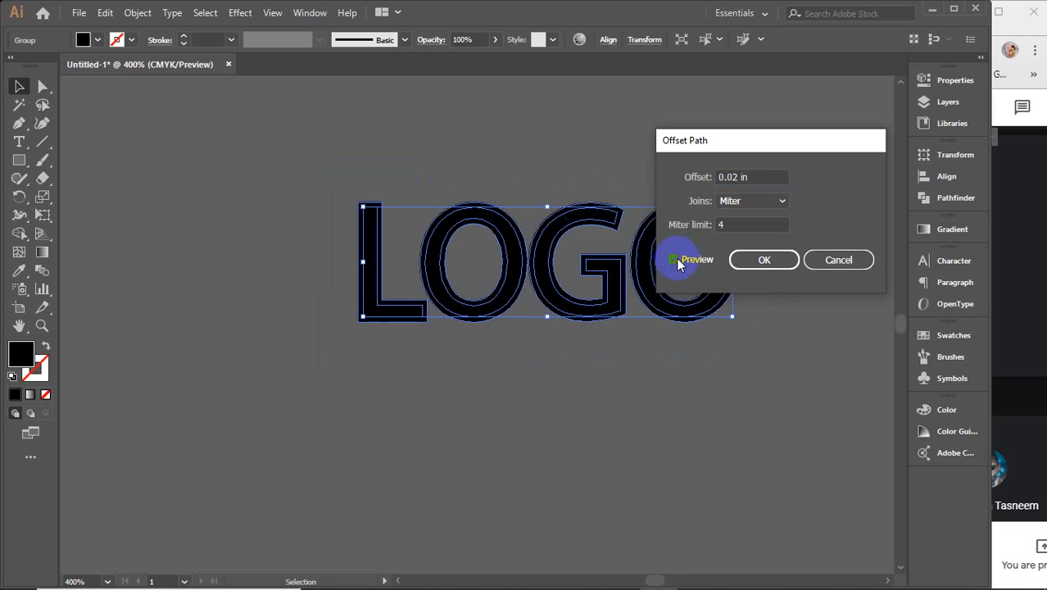
left_click(675, 260)
left_click(729, 177)
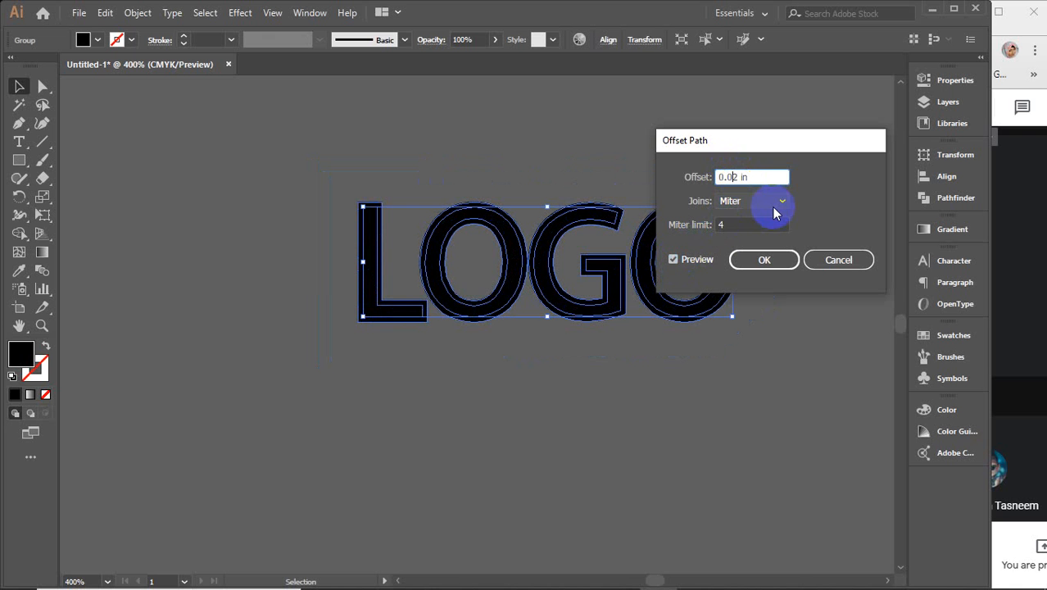
key("Delete")
type("5")
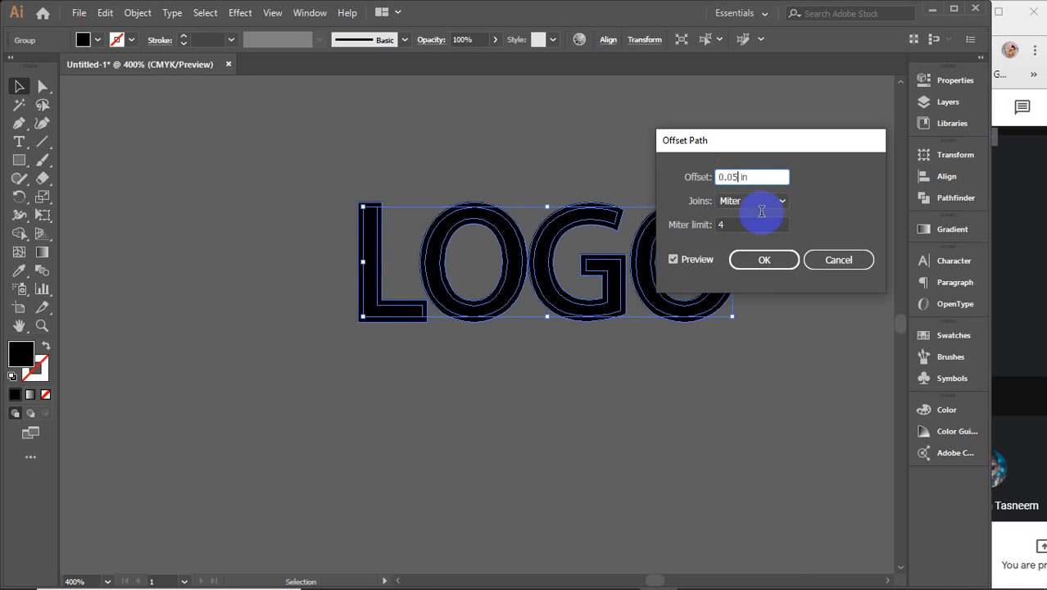
left_click(684, 259)
left_click(686, 261)
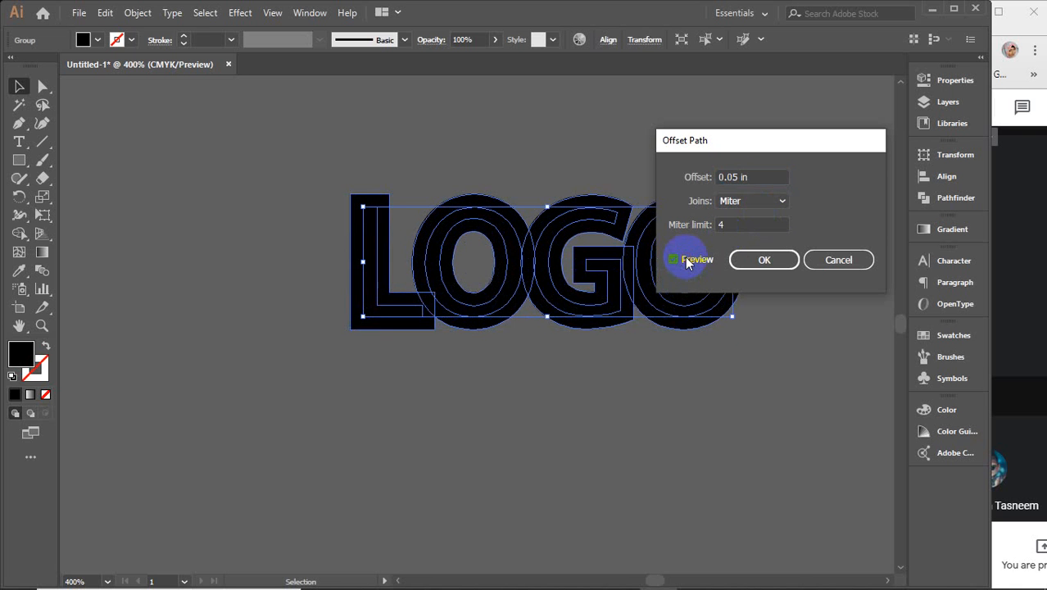
left_click(687, 261)
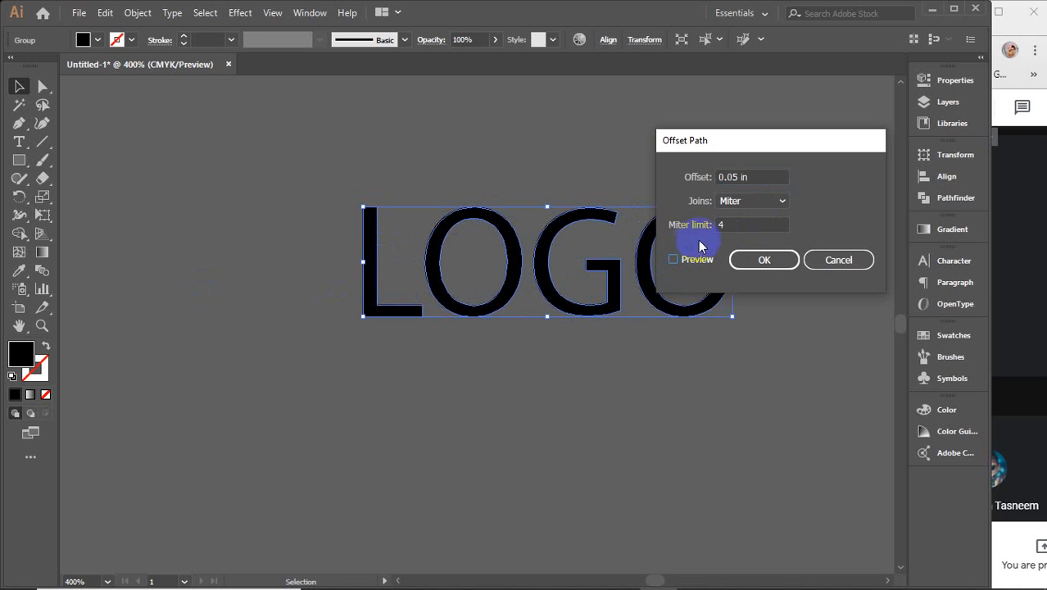
Step: Try a 0.09 in offset, then settle on 0.07 in and apply it
left_click(732, 177)
left_click(731, 177)
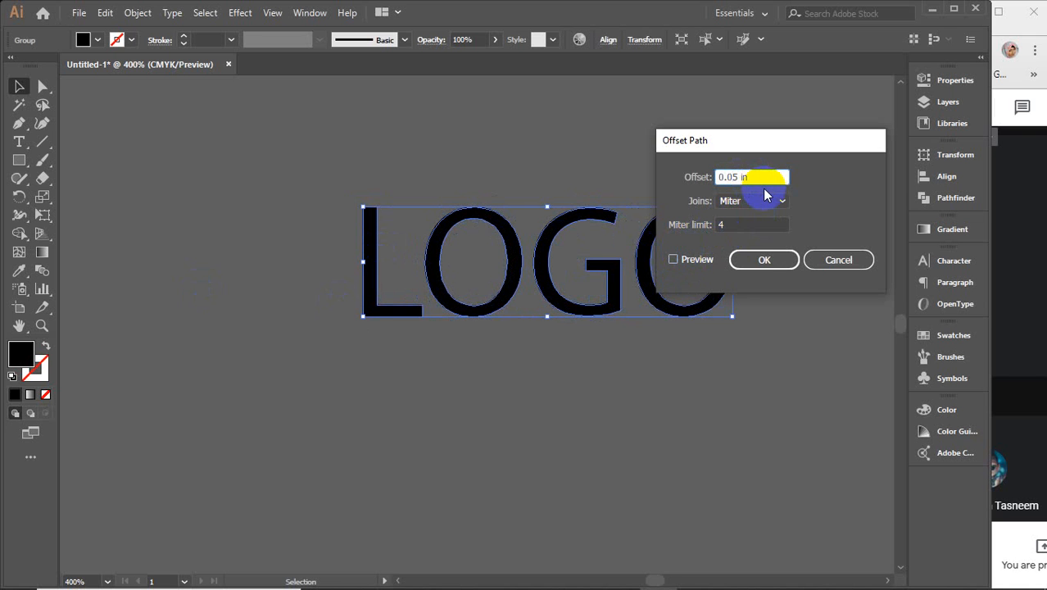
key("Delete")
type("9")
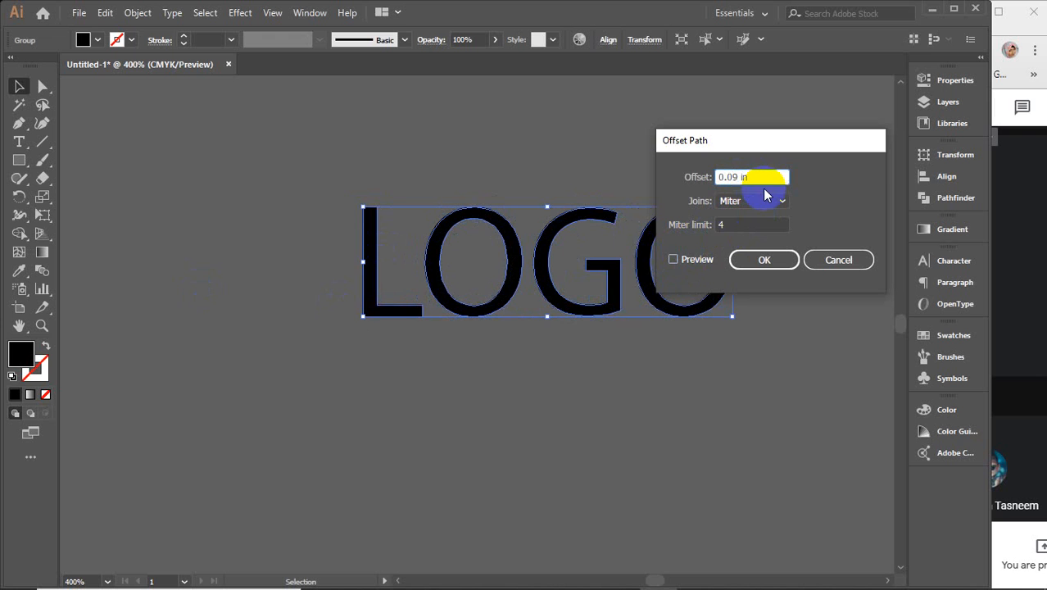
left_click(687, 260)
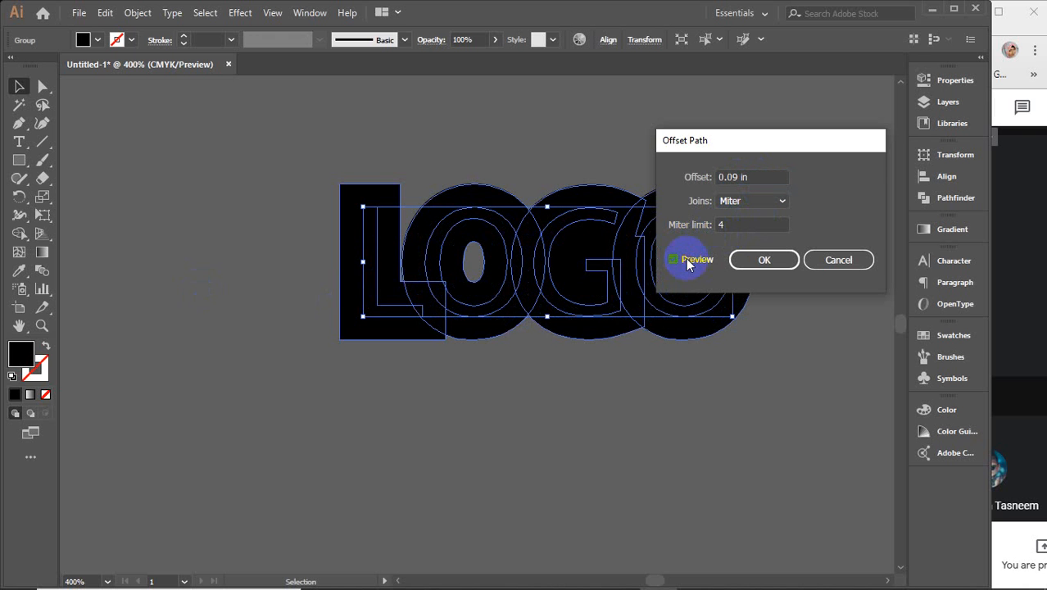
left_click(687, 262)
left_click(686, 262)
left_click(725, 177)
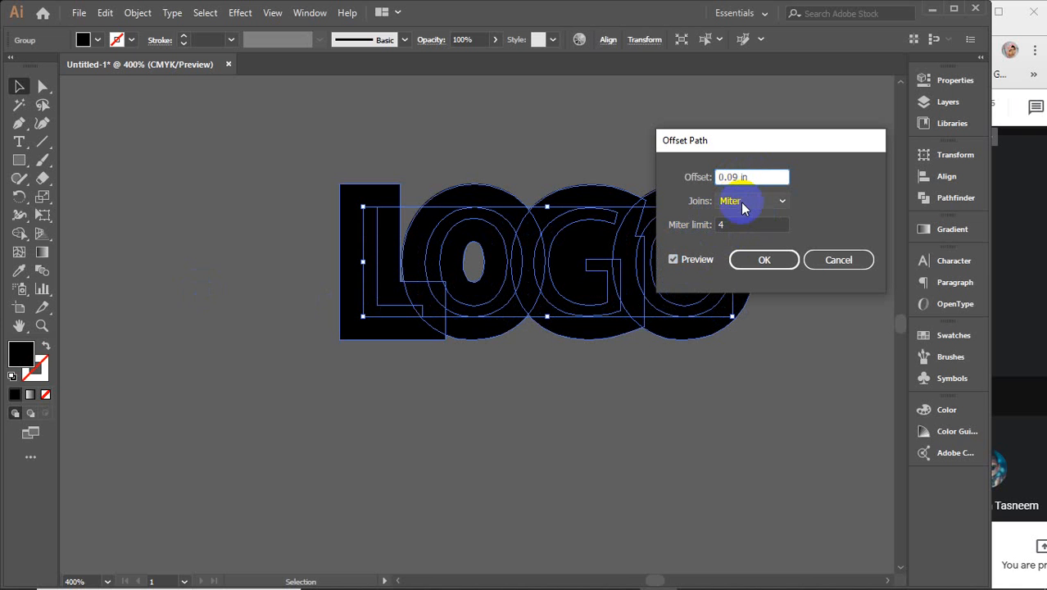
type("7")
left_click(689, 263)
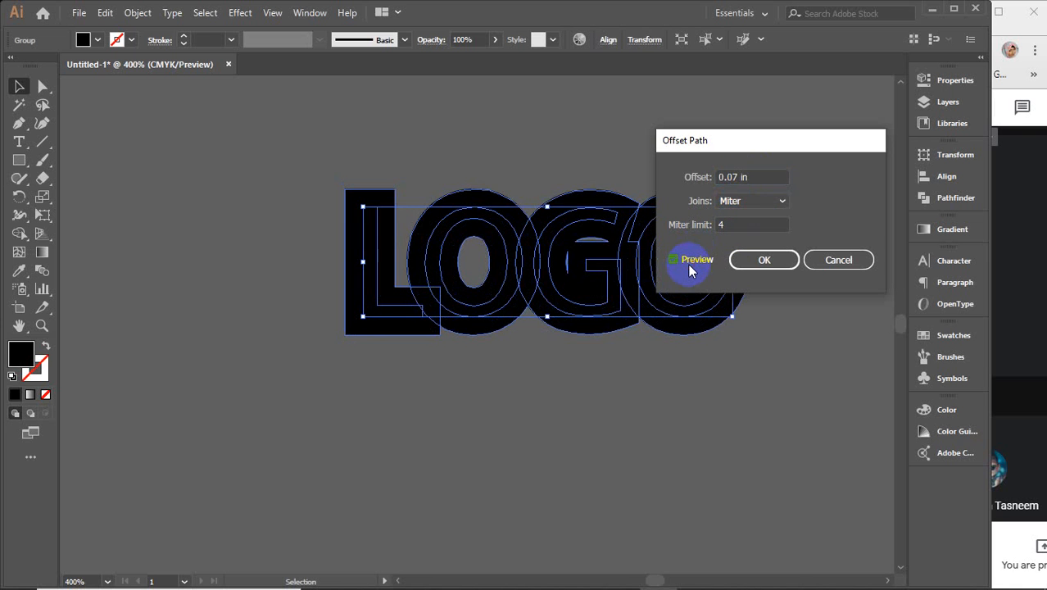
left_click(752, 260)
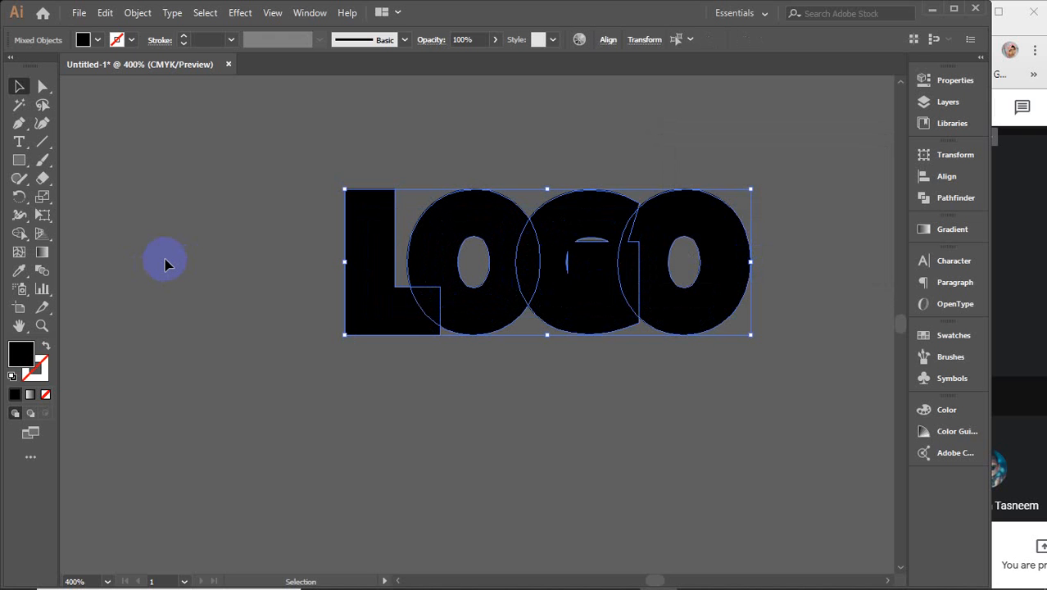
Step: Revert to the thin LOGO letters and fill them white
key("ctrl+z")
key("ctrl+z")
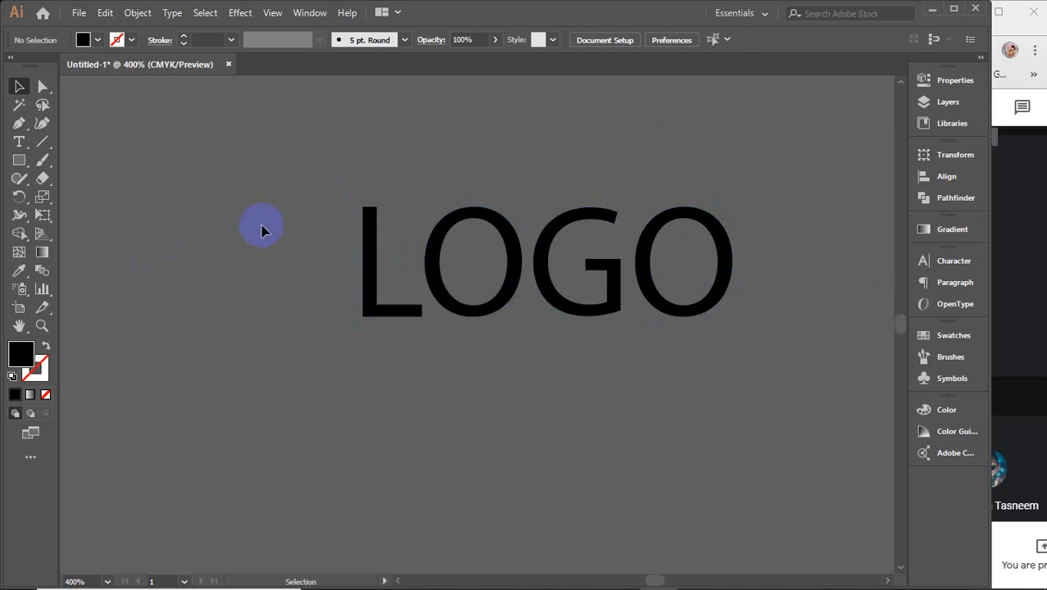
left_click_drag(262, 230, 767, 358)
key("a")
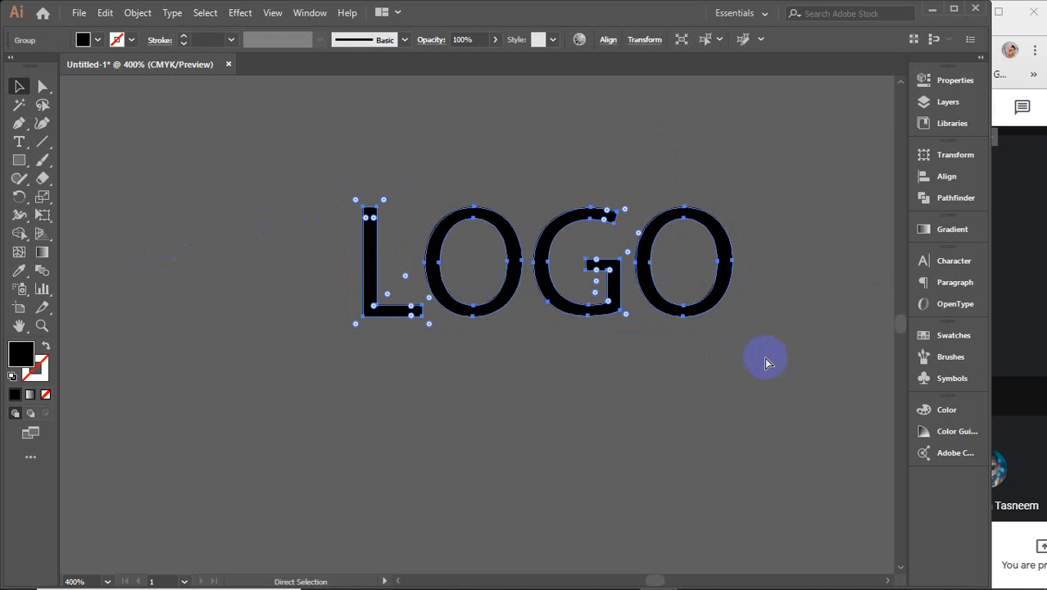
left_click(97, 37)
left_click(41, 67)
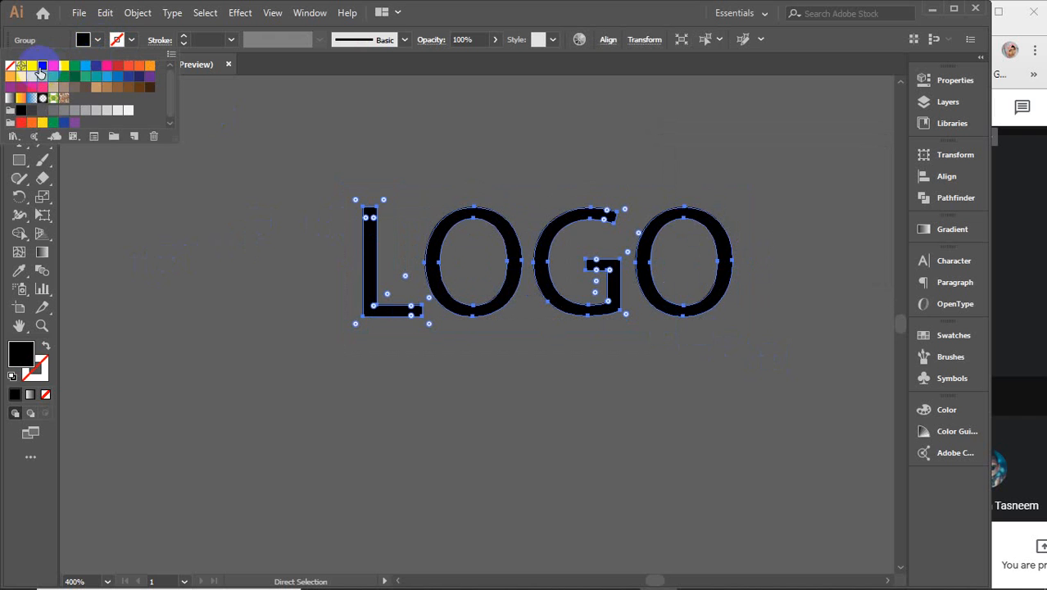
left_click(31, 72)
left_click(211, 159)
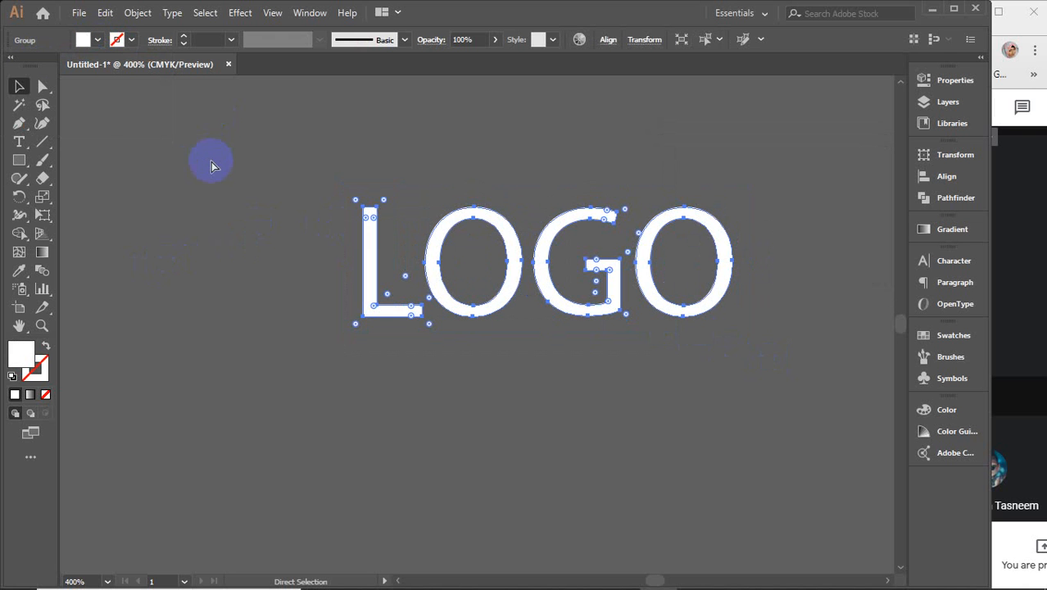
left_click(211, 166)
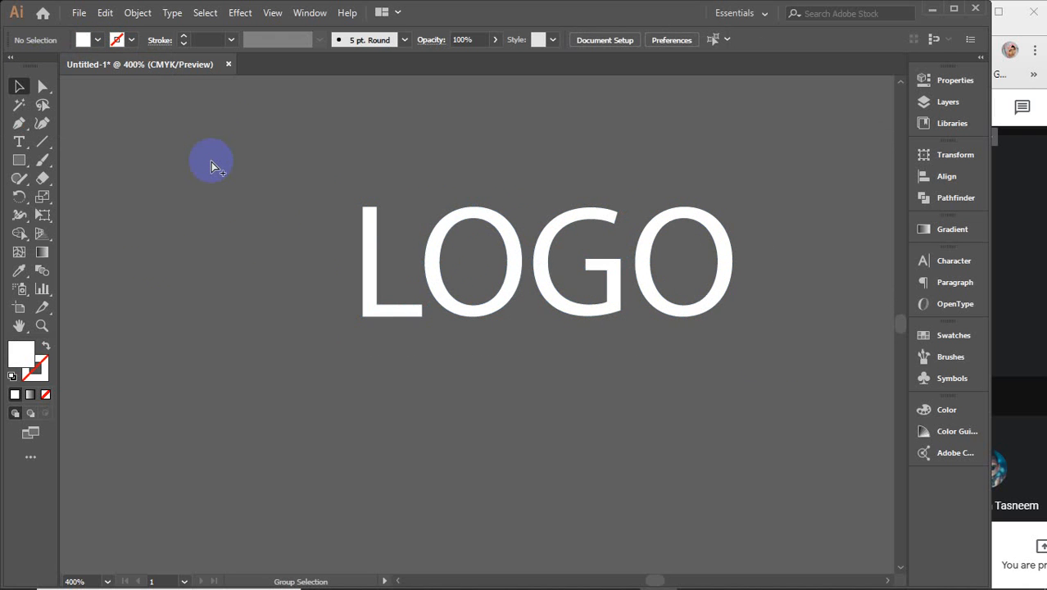
Step: Select all the logo paths and group them together
key("ctrl+z")
left_click(265, 202)
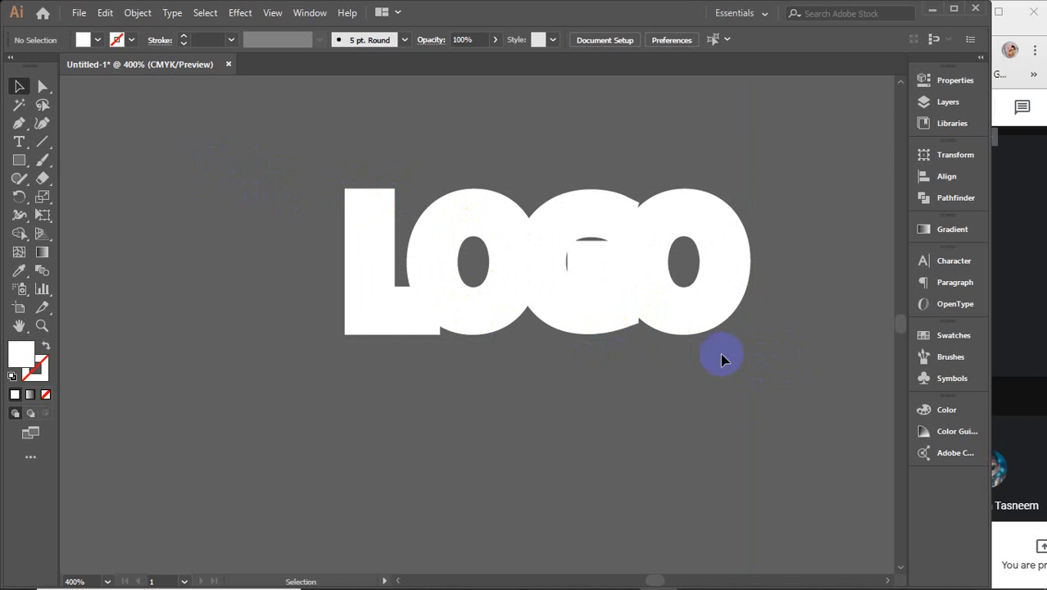
key("ctrl+a")
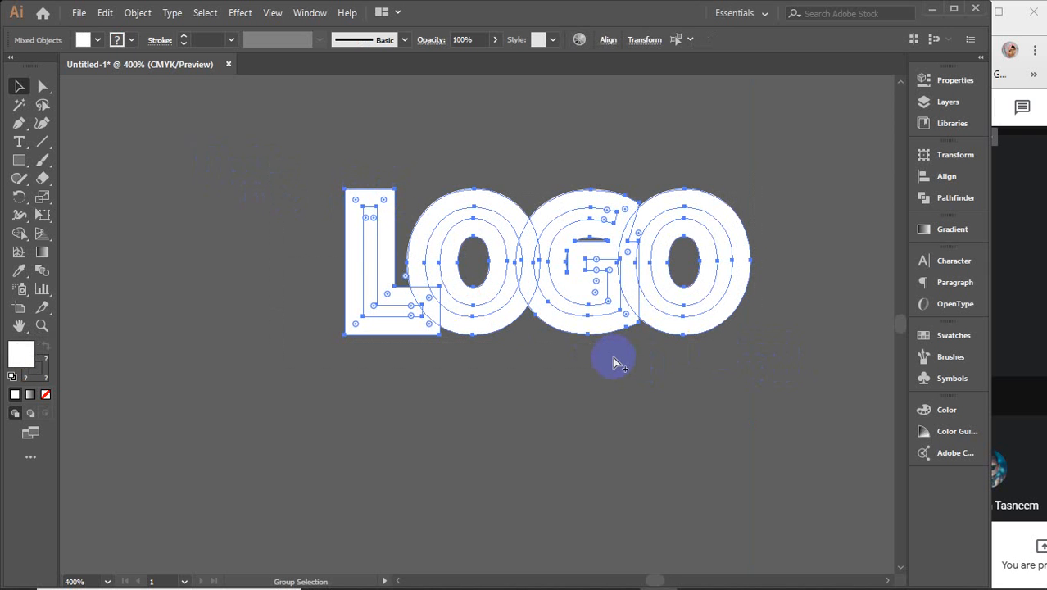
key("v")
key("ctrl+g")
left_click(561, 409)
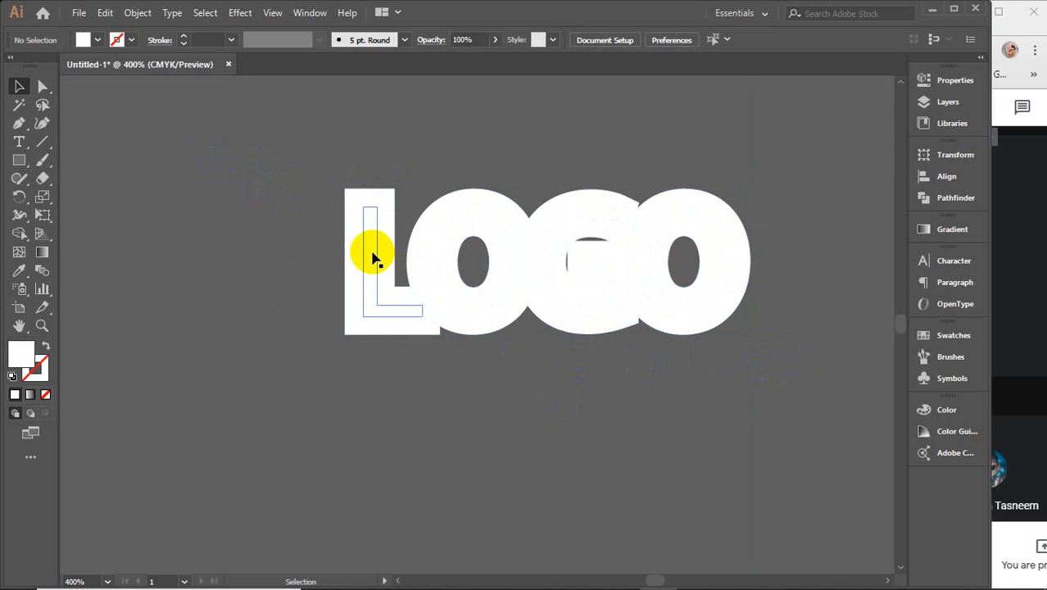
Step: Ungroup the logo and select the L, O, G and O outline shapes
left_click(371, 256)
right_click(371, 256)
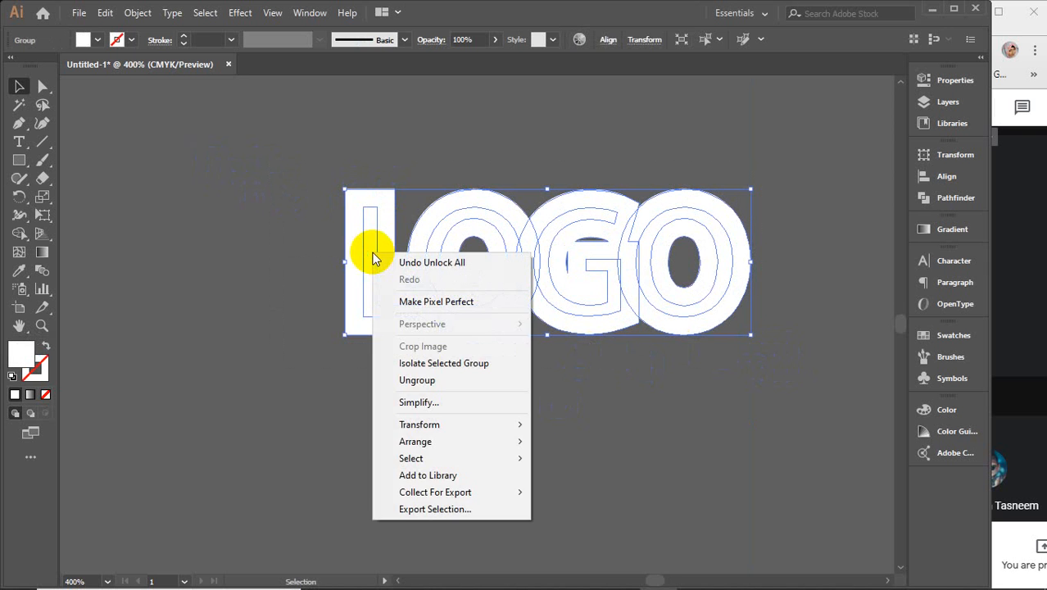
left_click(427, 381)
left_click(392, 413)
left_click(371, 286)
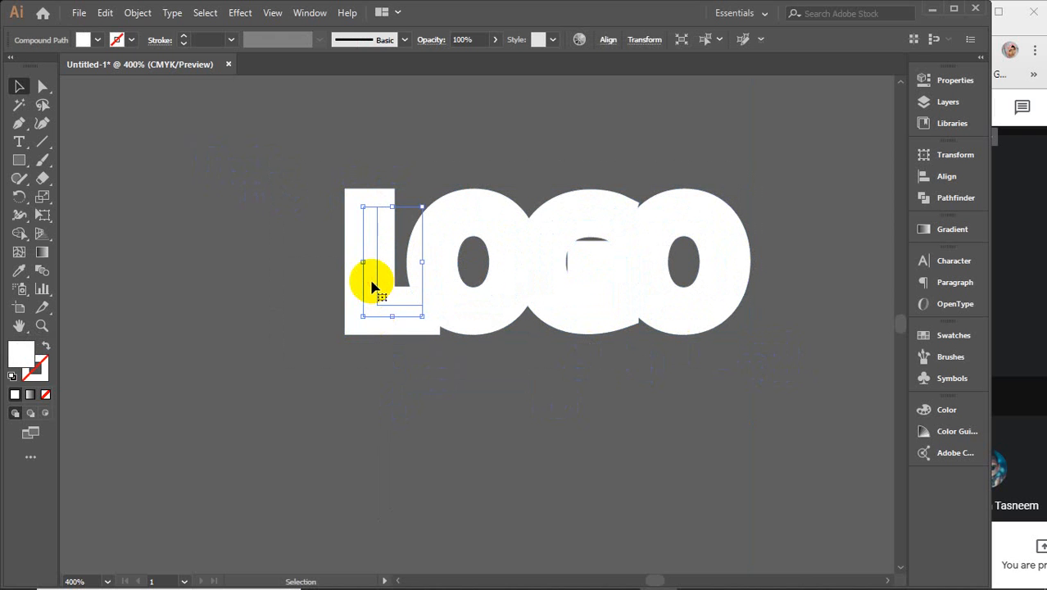
left_click(445, 228, "shift")
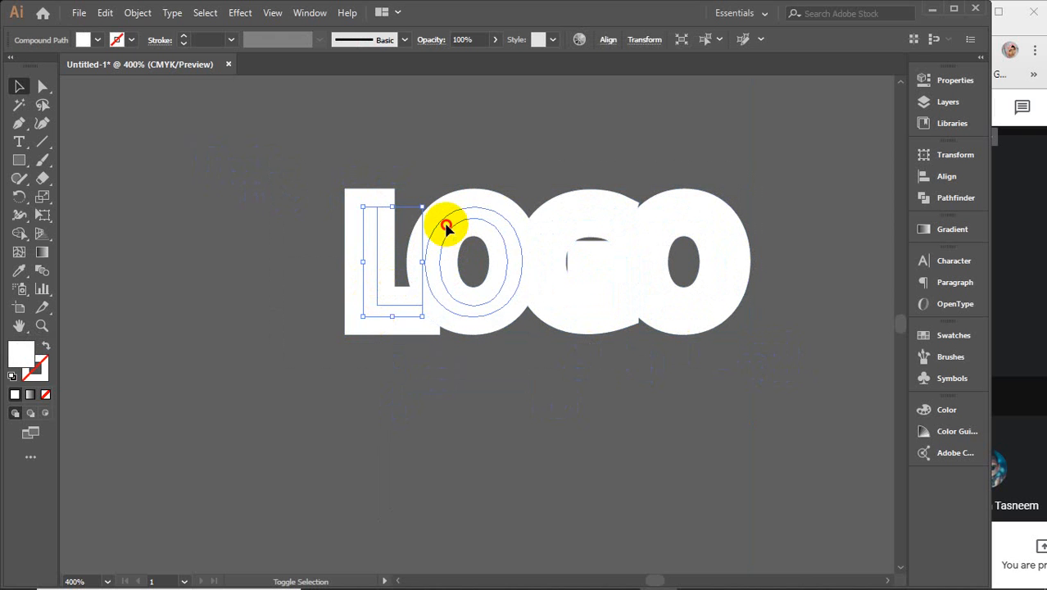
left_click(574, 228, "shift")
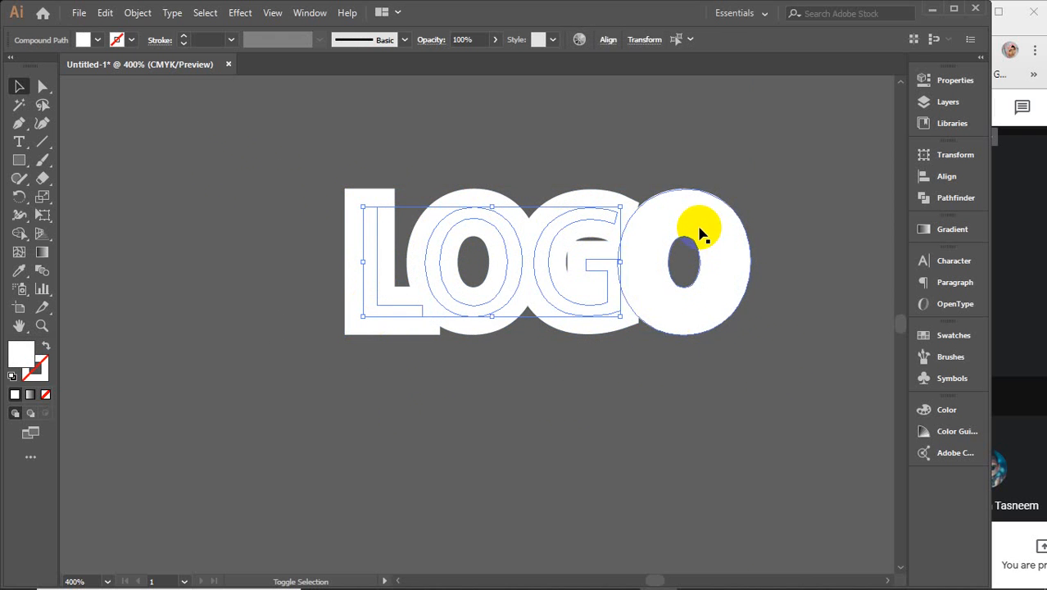
left_click(688, 219, "shift")
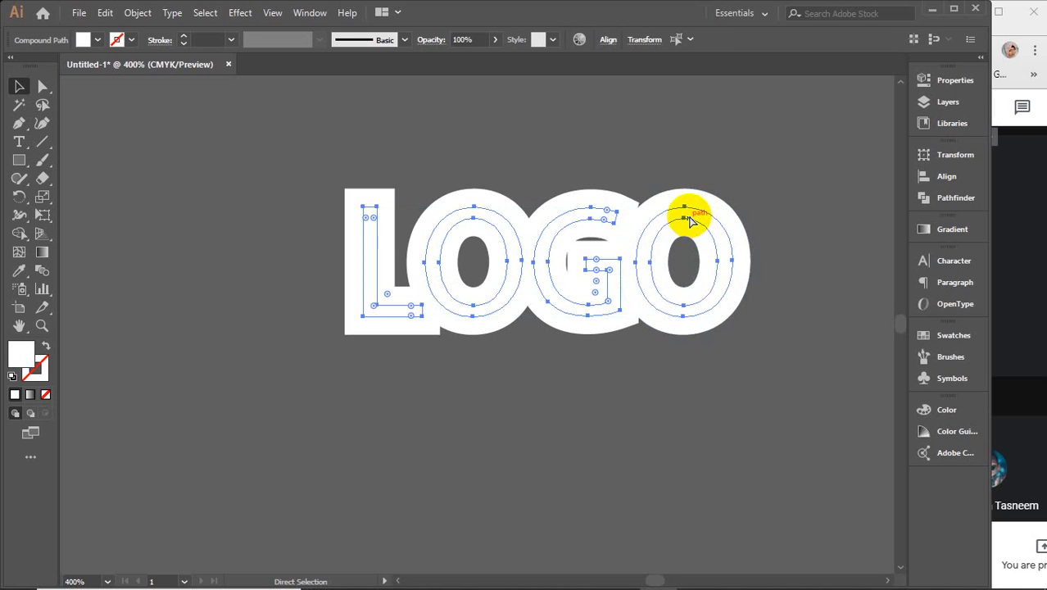
key("ctrl+shift+a")
left_click_drag(294, 155, 768, 391)
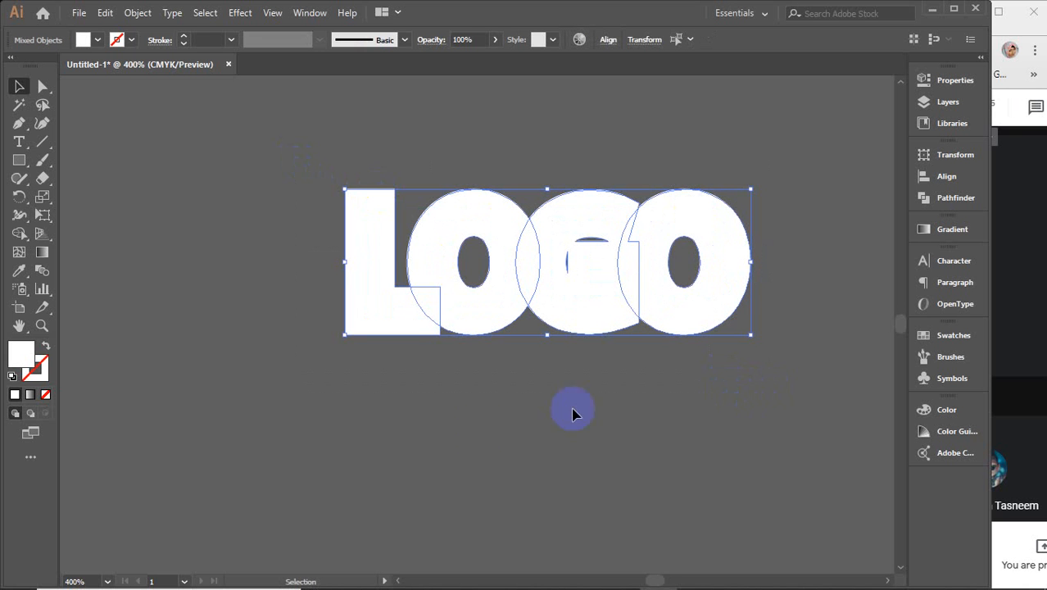
Step: Use the Shape Builder to merge the L, O, G and O outlines and the O's hole into one shape
left_click(19, 232)
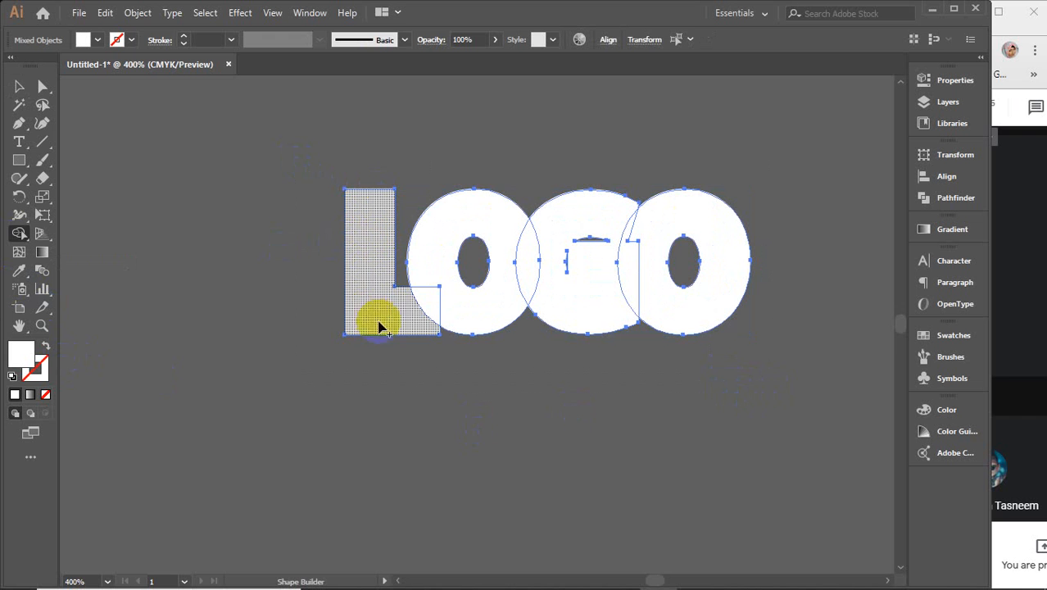
mouse_move(409, 325)
left_mouse_down()
mouse_move(437, 299)
mouse_move(505, 301)
mouse_move(548, 275)
left_mouse_up()
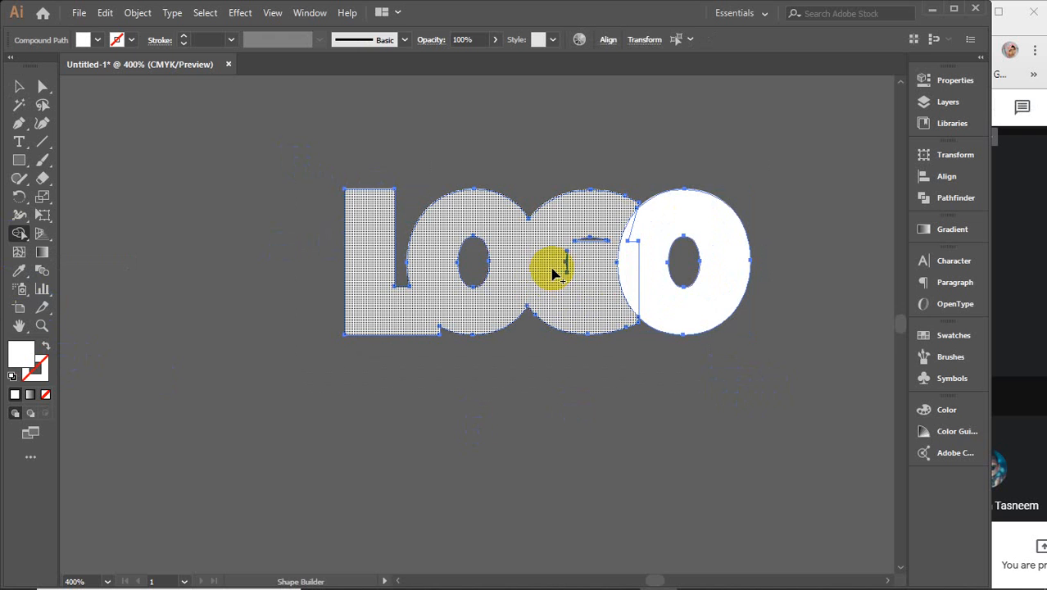
mouse_move(553, 273)
left_mouse_down()
mouse_move(589, 234)
mouse_move(613, 227)
mouse_move(642, 240)
mouse_move(617, 263)
mouse_move(467, 268)
left_mouse_up()
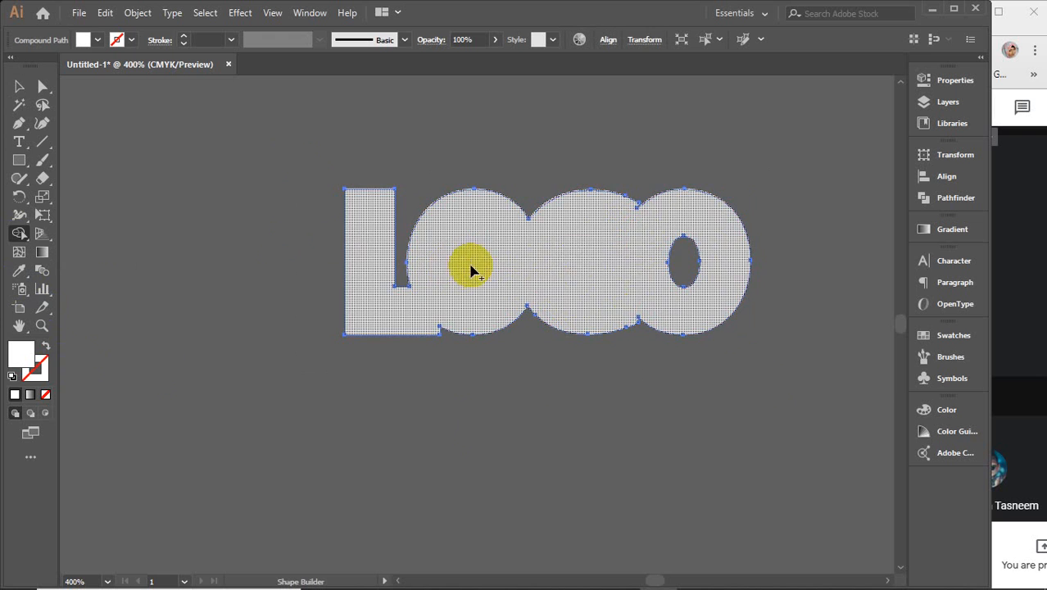
left_click_drag(614, 254, 710, 252)
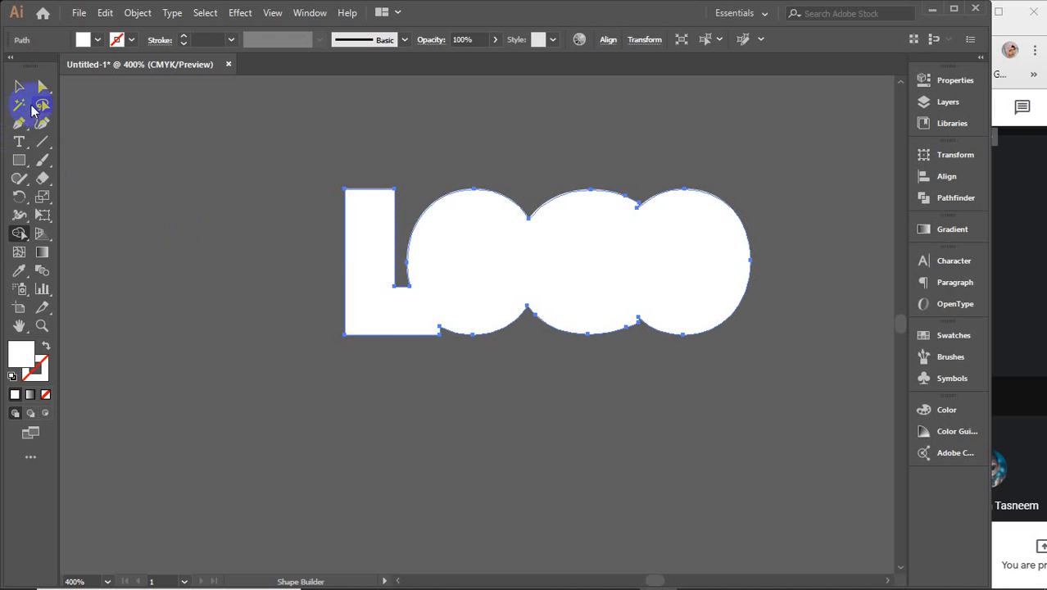
left_click(19, 87)
Step: Fill the merged backing silhouette black and reselect it behind the white letters
left_click(97, 40)
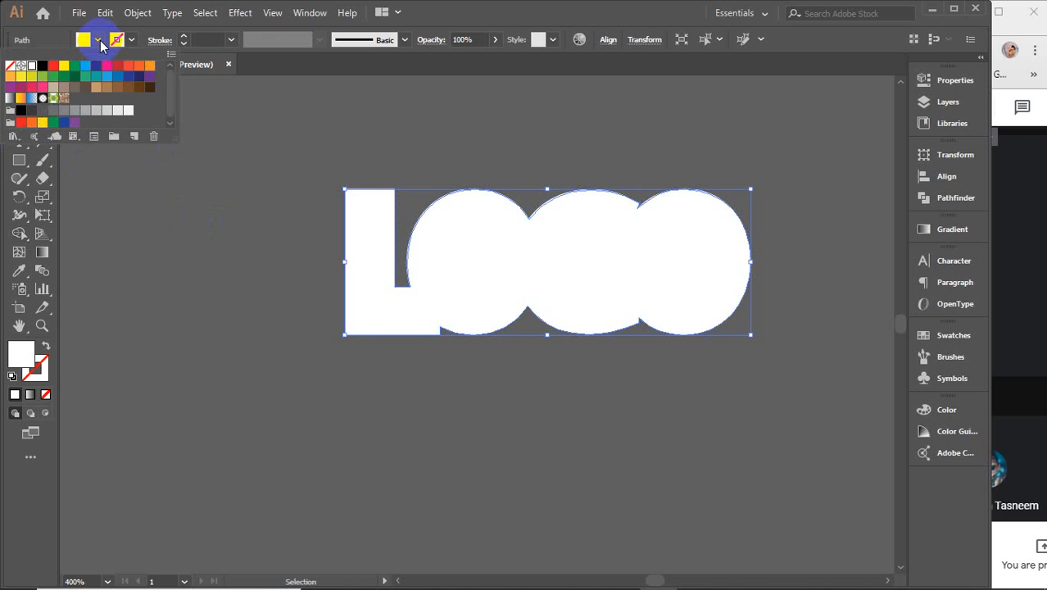
left_click(38, 70)
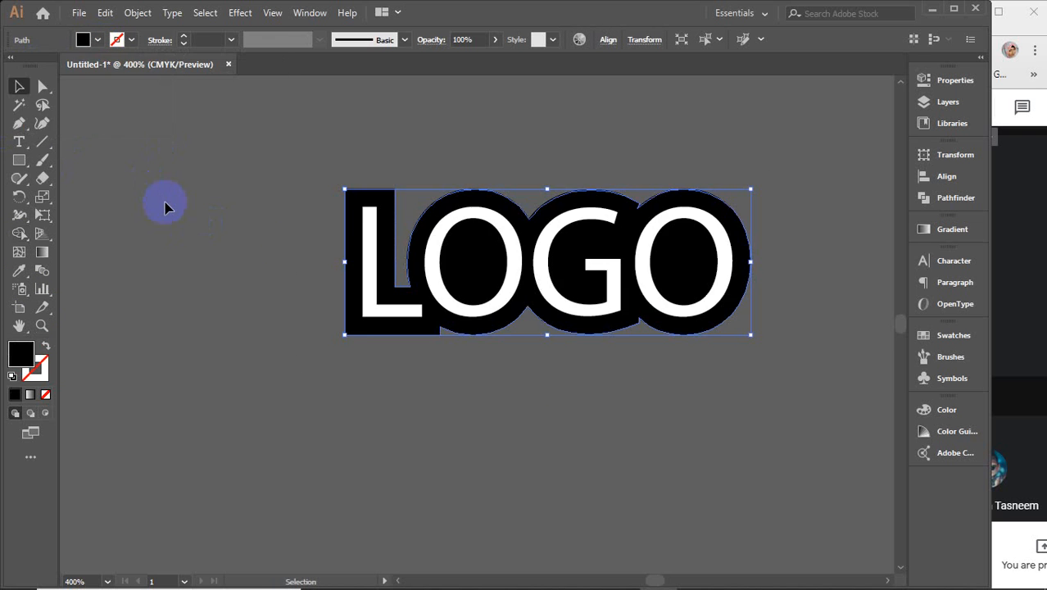
left_click(164, 207)
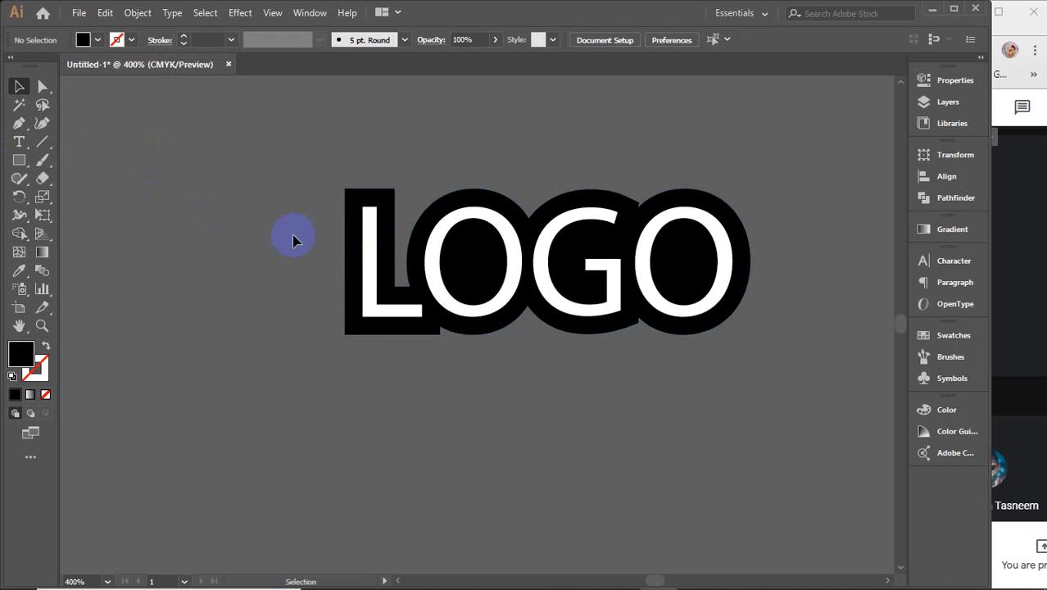
key("ctrl+a")
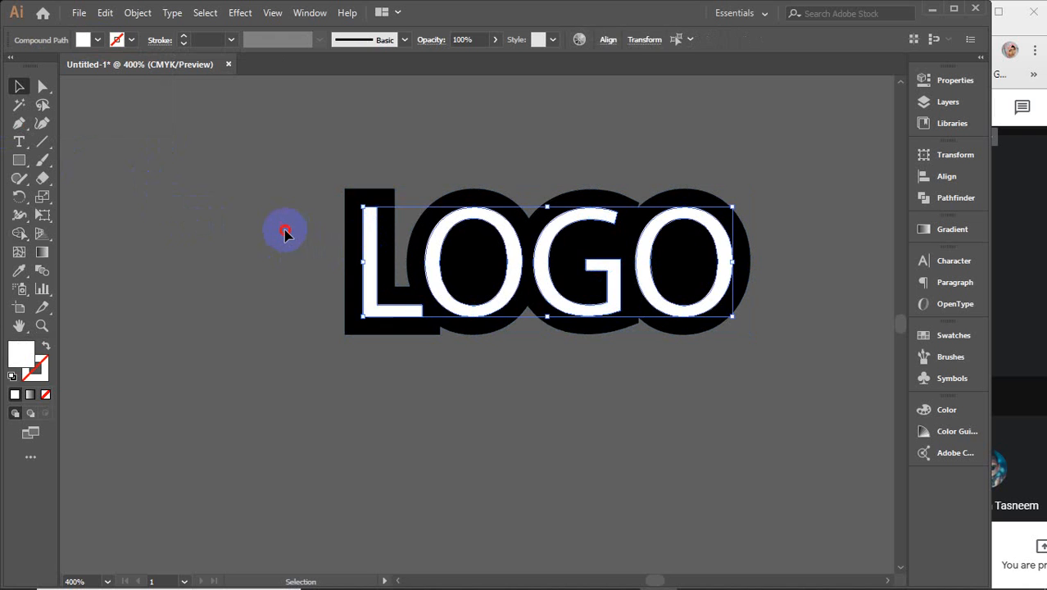
left_click(284, 230)
left_click(352, 192)
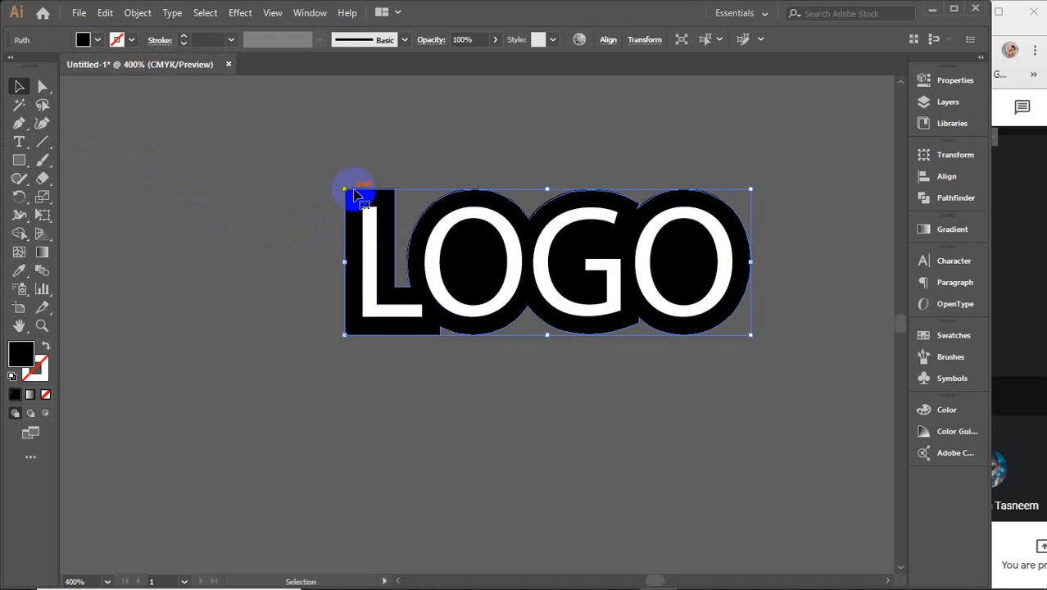
left_click(42, 86)
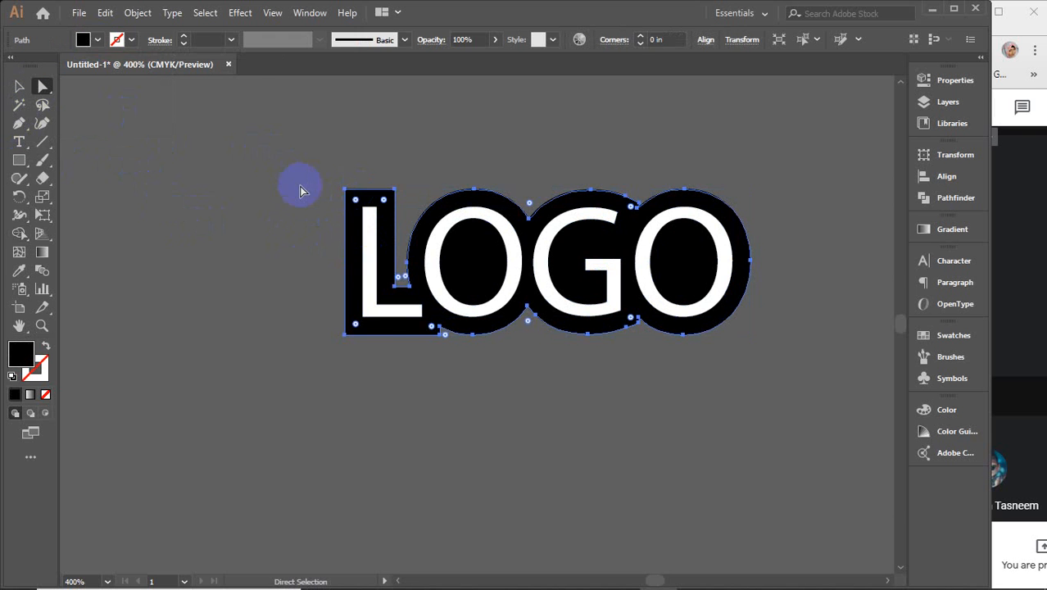
Step: Round the L's top corner and the notch corners between O, G and O with live corner widgets
scroll(318, 197, "up", 3)
left_click_drag(381, 249, 191, 187)
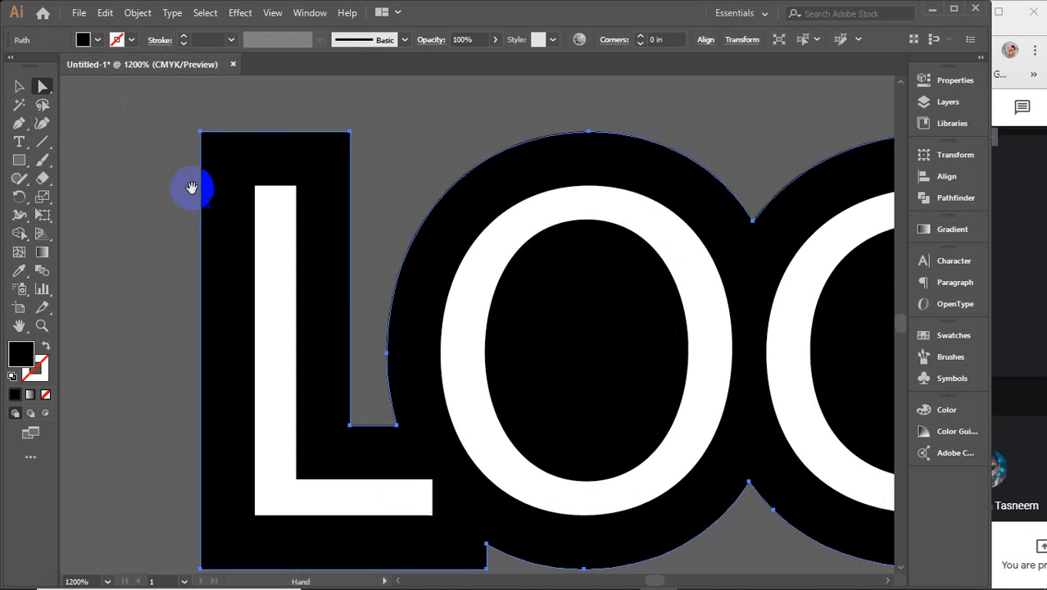
left_click_drag(212, 144, 240, 174)
scroll(240, 174, "down", 2)
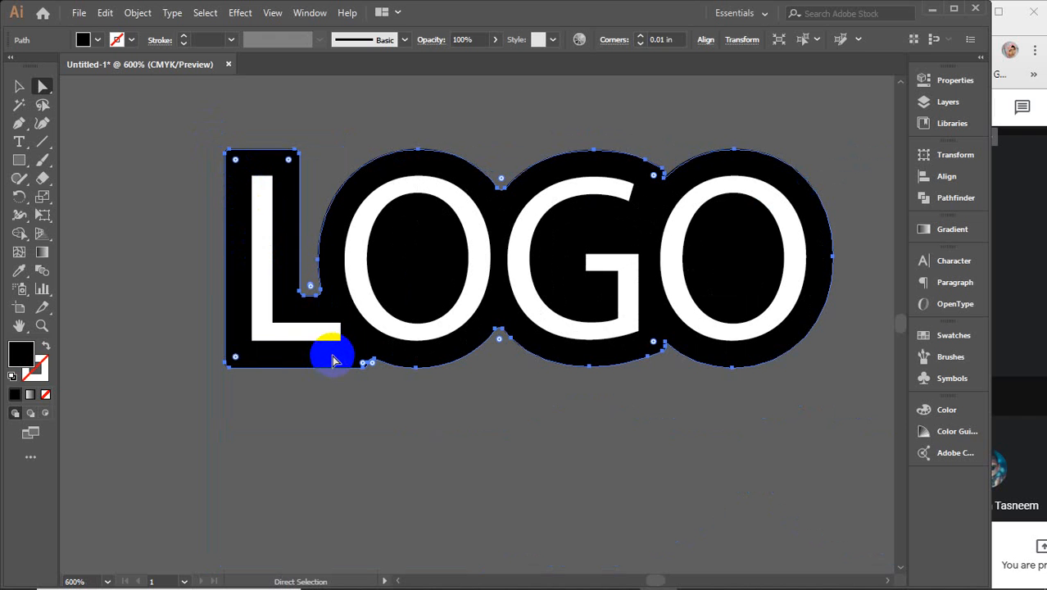
left_click(340, 421)
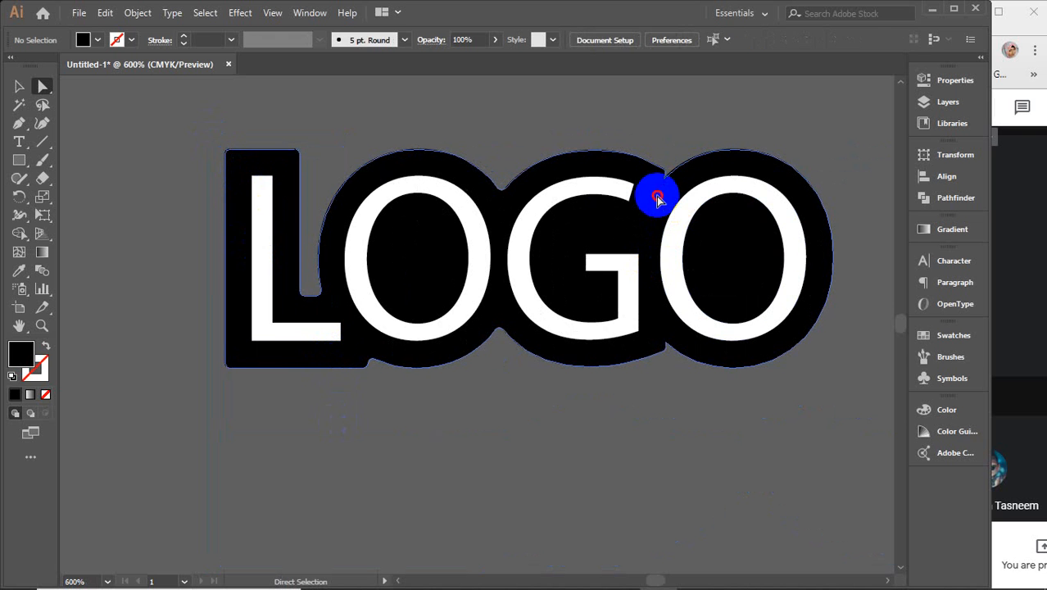
left_click(653, 178)
left_click_drag(653, 178, 612, 205)
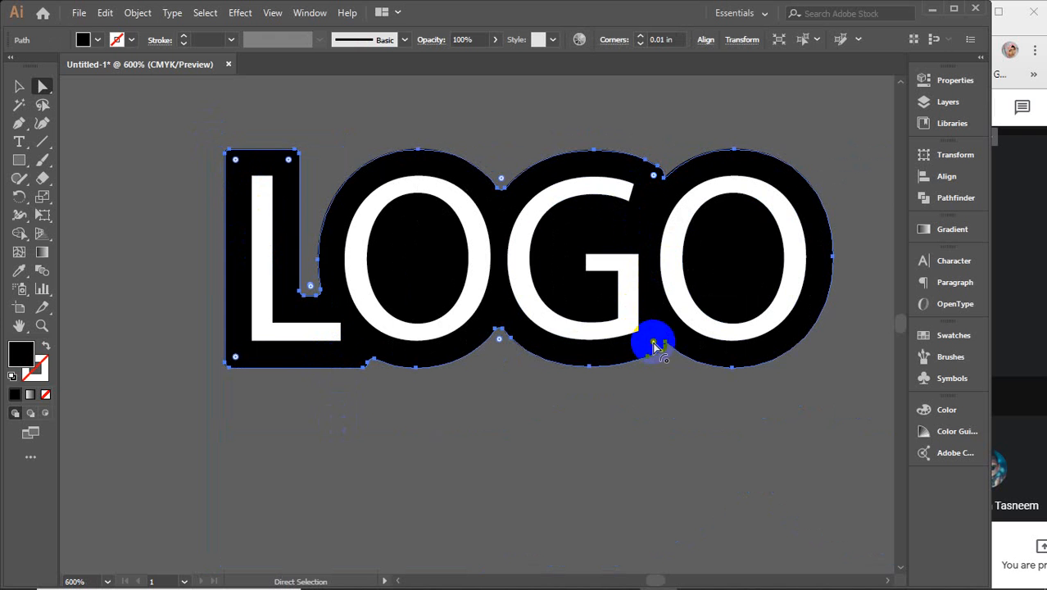
left_click_drag(653, 347, 631, 324)
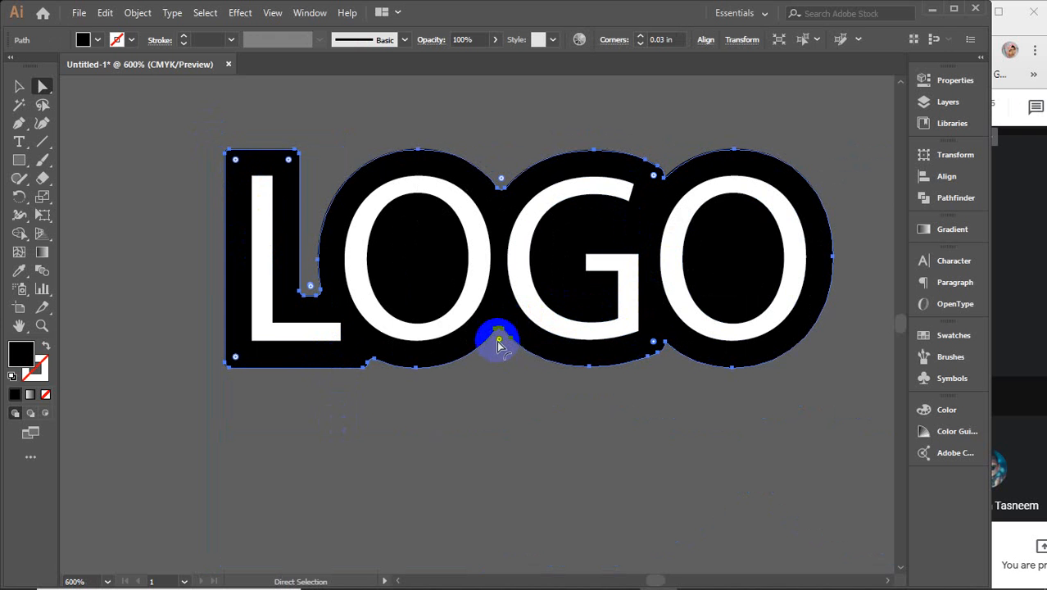
left_click_drag(501, 344, 497, 357)
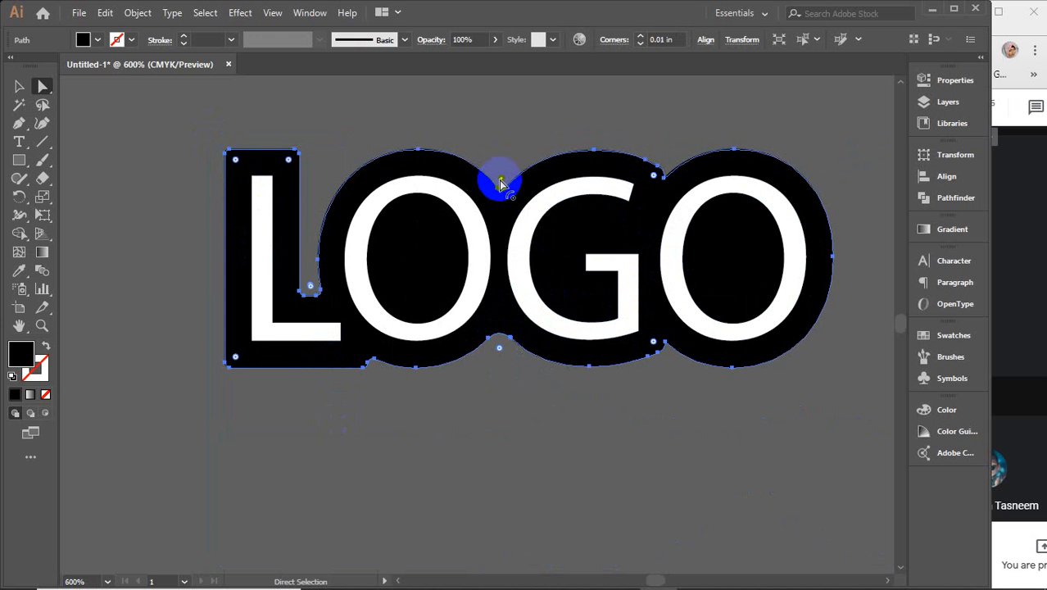
left_click_drag(502, 184, 499, 160)
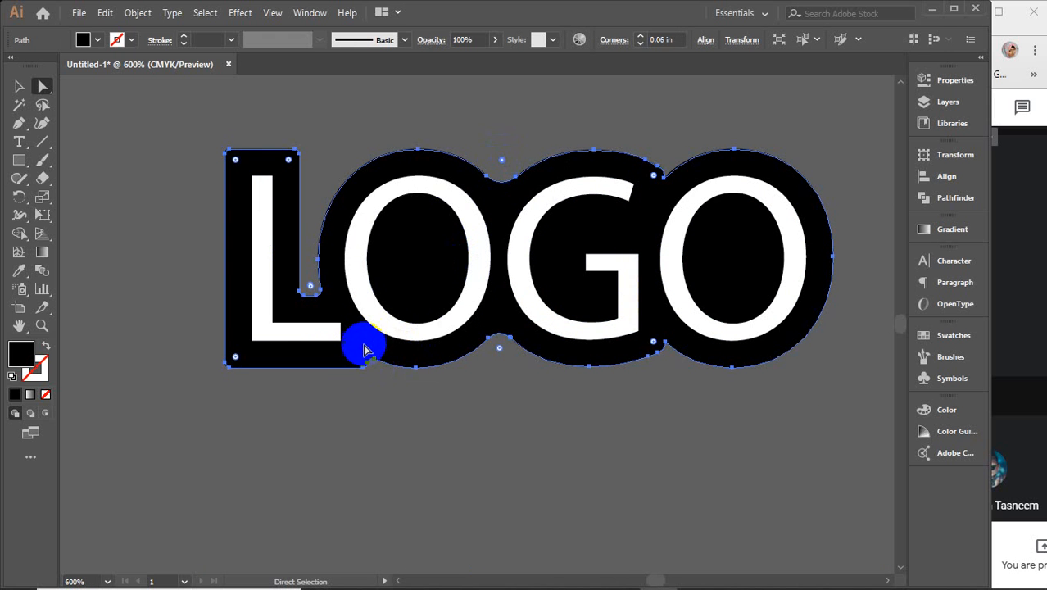
left_click_drag(365, 351, 371, 373)
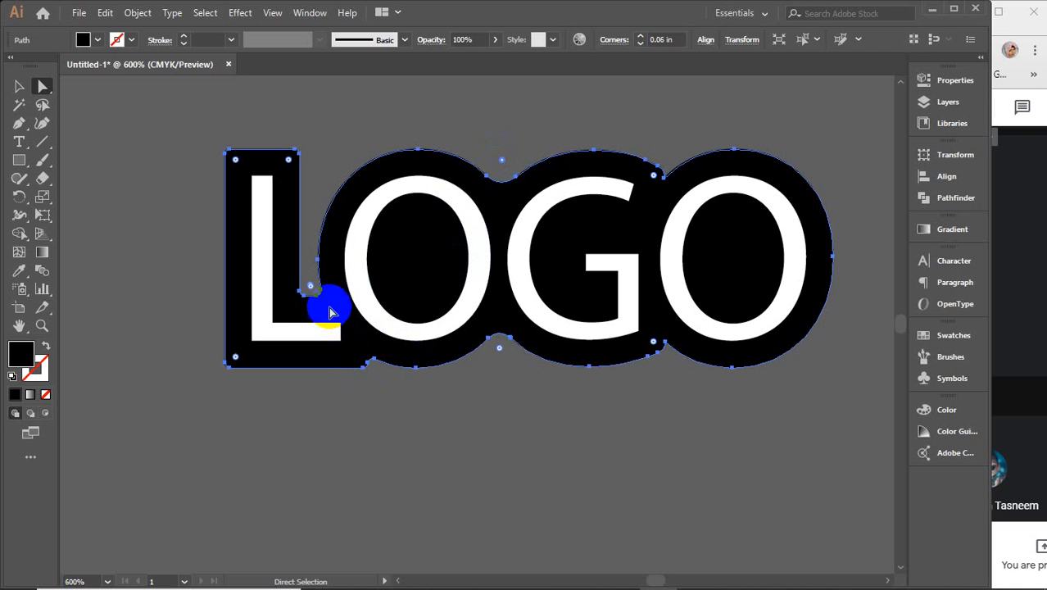
mouse_move(311, 291)
left_mouse_down()
mouse_move(306, 252)
mouse_move(305, 295)
mouse_move(321, 268)
mouse_move(317, 283)
left_mouse_up()
Step: Round the bottom-left corner to 0.05 in and the L backing's top-left and top-right corners
scroll(307, 287, "up", 3)
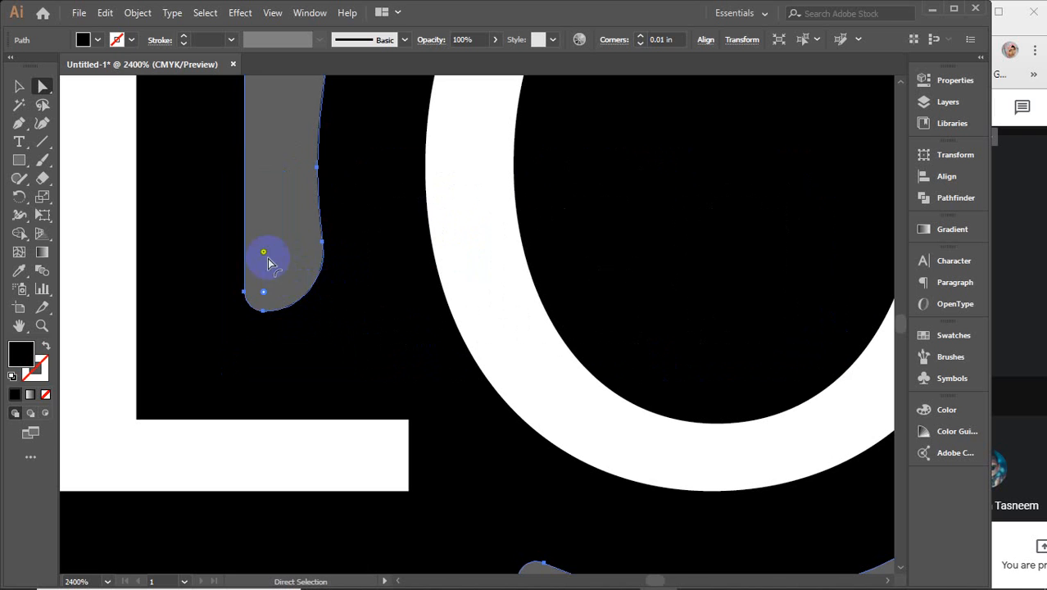
mouse_move(264, 256)
left_mouse_down()
mouse_move(308, 305)
mouse_move(273, 182)
mouse_move(275, 191)
left_mouse_up()
scroll(276, 191, "down", 3)
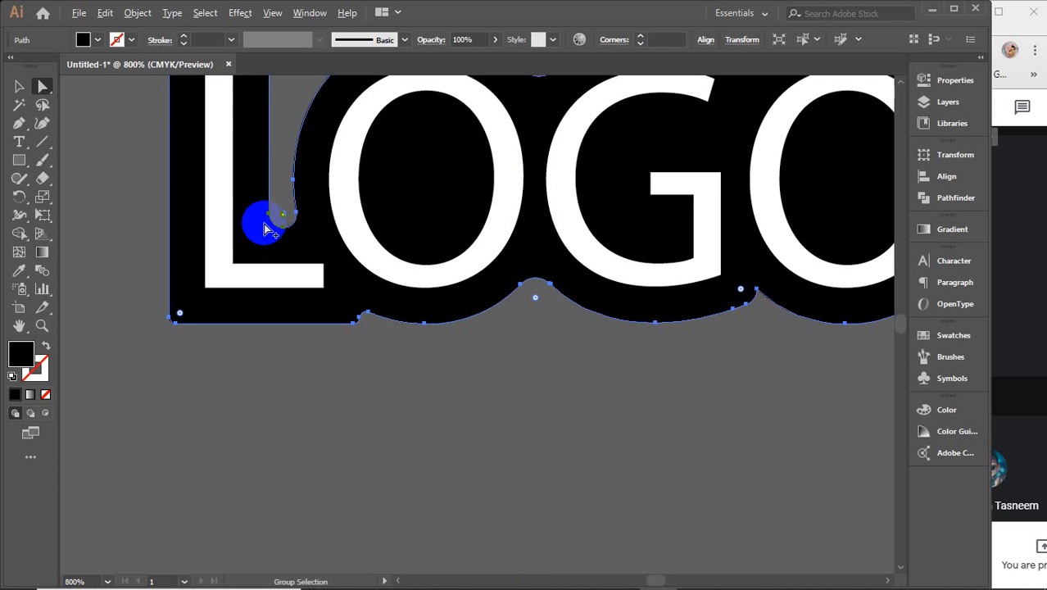
left_click_drag(182, 319, 202, 301)
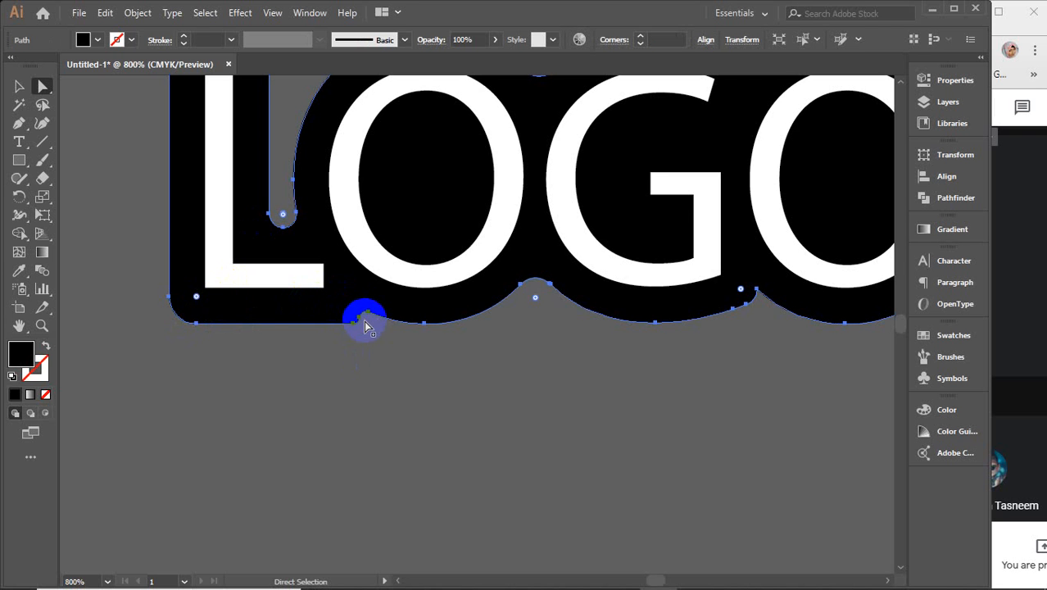
scroll(360, 318, "up", 1)
left_click_drag(222, 172, 292, 285)
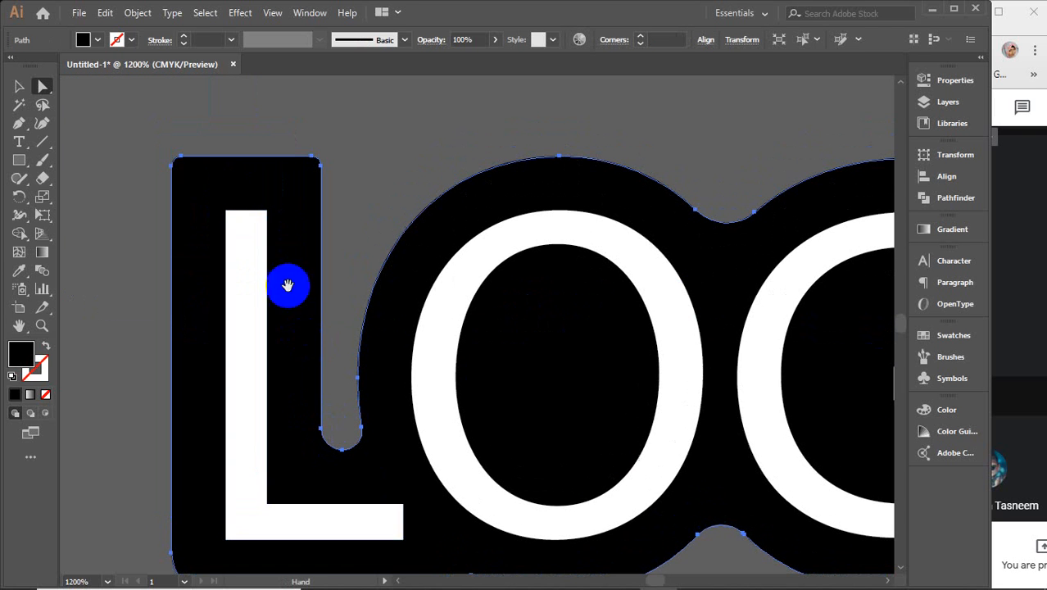
left_click_drag(184, 169, 205, 182)
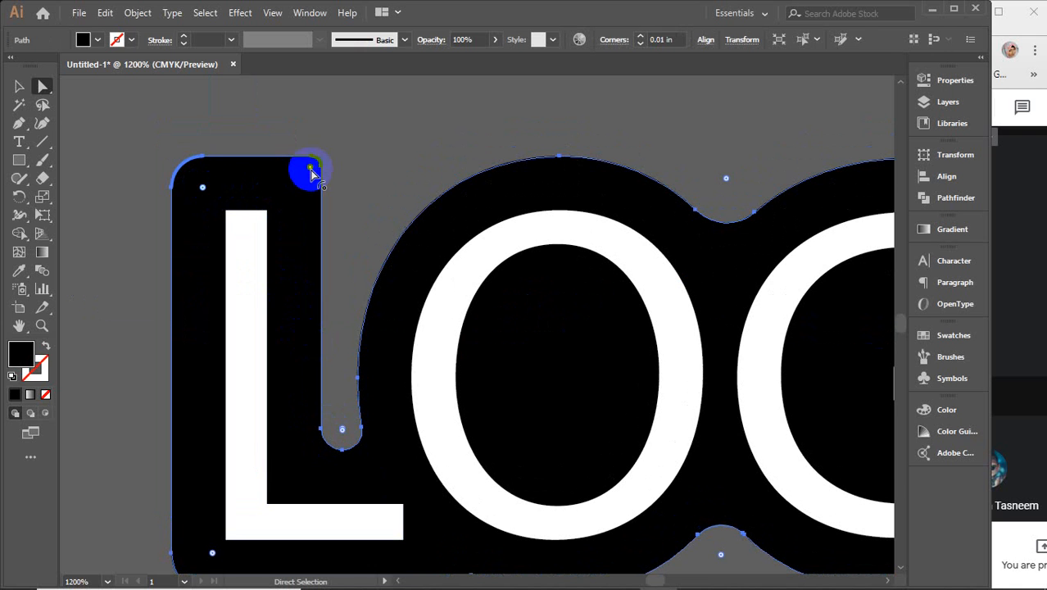
left_click_drag(310, 170, 291, 189)
scroll(291, 188, "down", 2)
left_click_drag(420, 252, 297, 289)
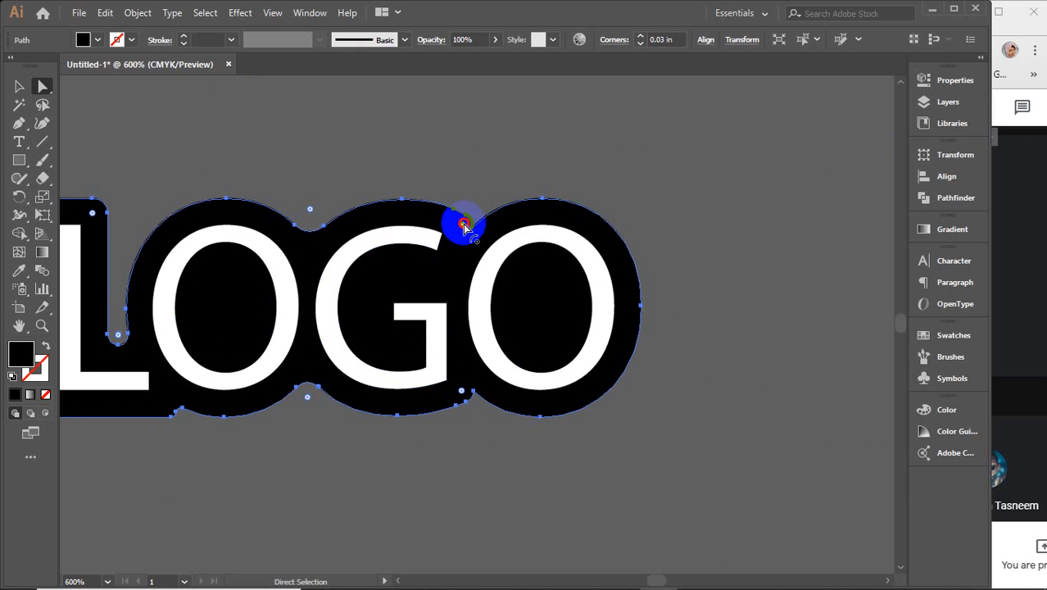
scroll(464, 227, "up", 2)
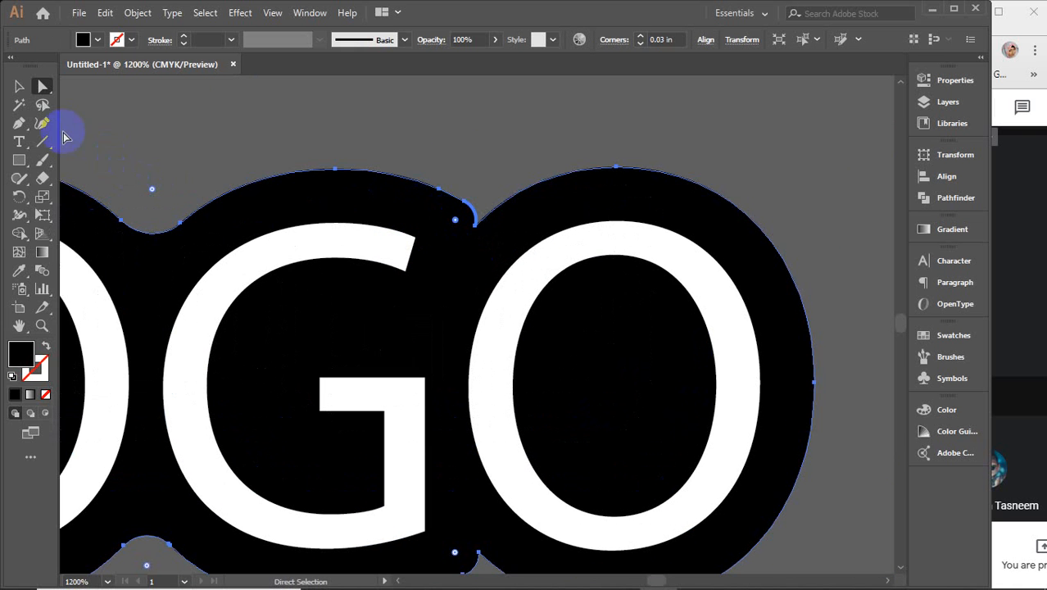
Step: With the Curvature tool, delete the extra top anchors and pull the top edge into a curve
left_click(41, 123)
left_click(453, 205)
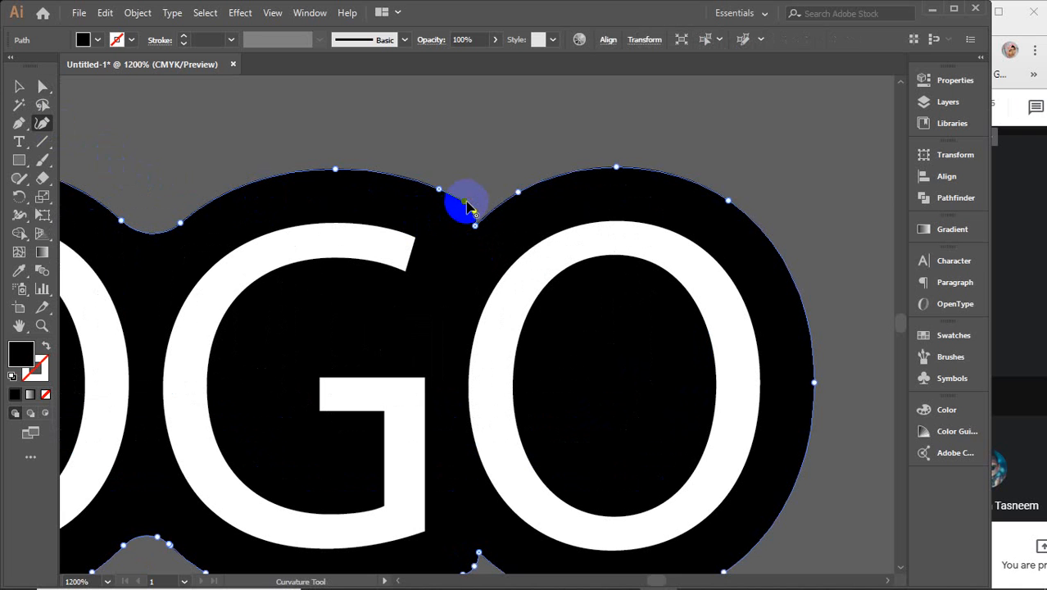
left_click(440, 192)
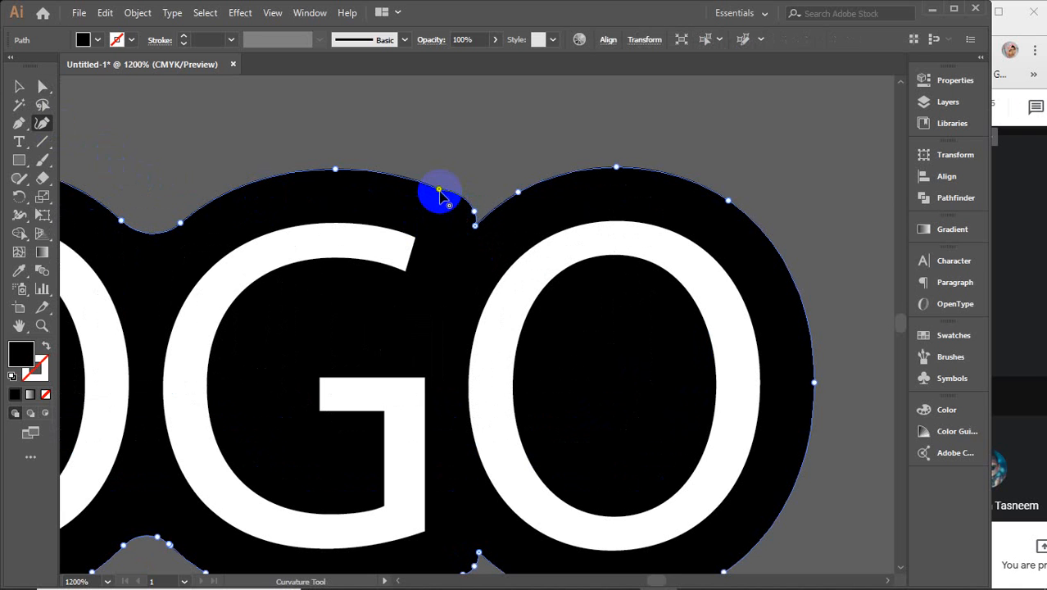
key("Delete")
left_click(334, 172)
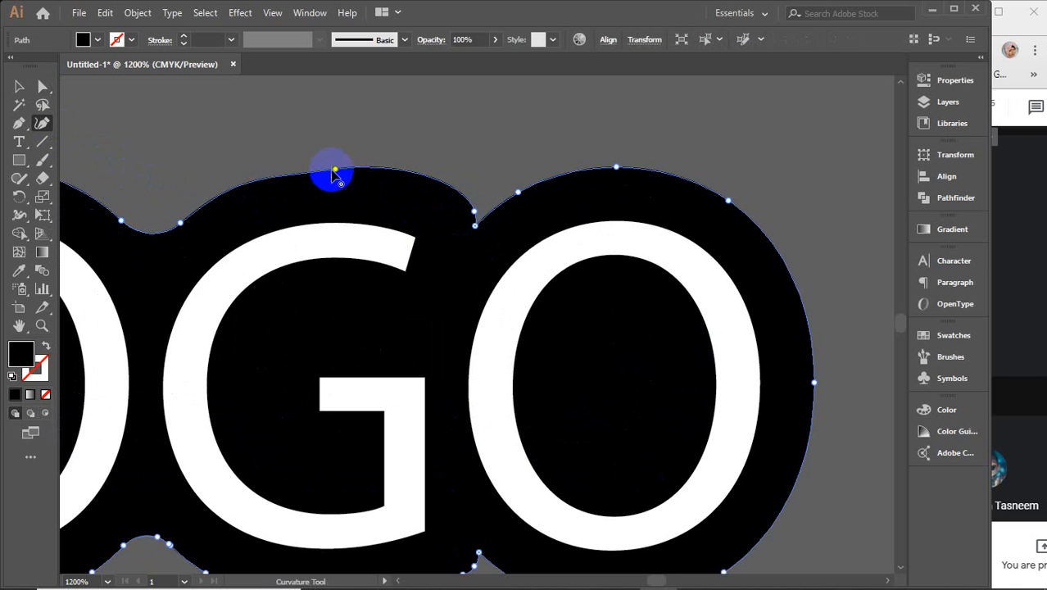
key("Delete")
left_click(175, 226)
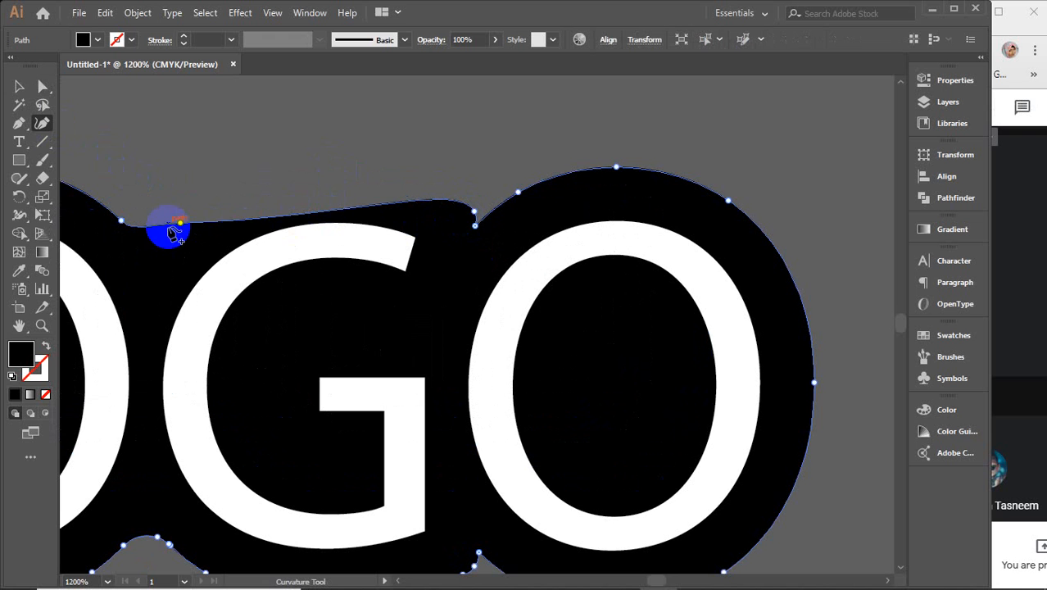
left_click_drag(181, 225, 283, 179)
left_click_drag(474, 215, 476, 224)
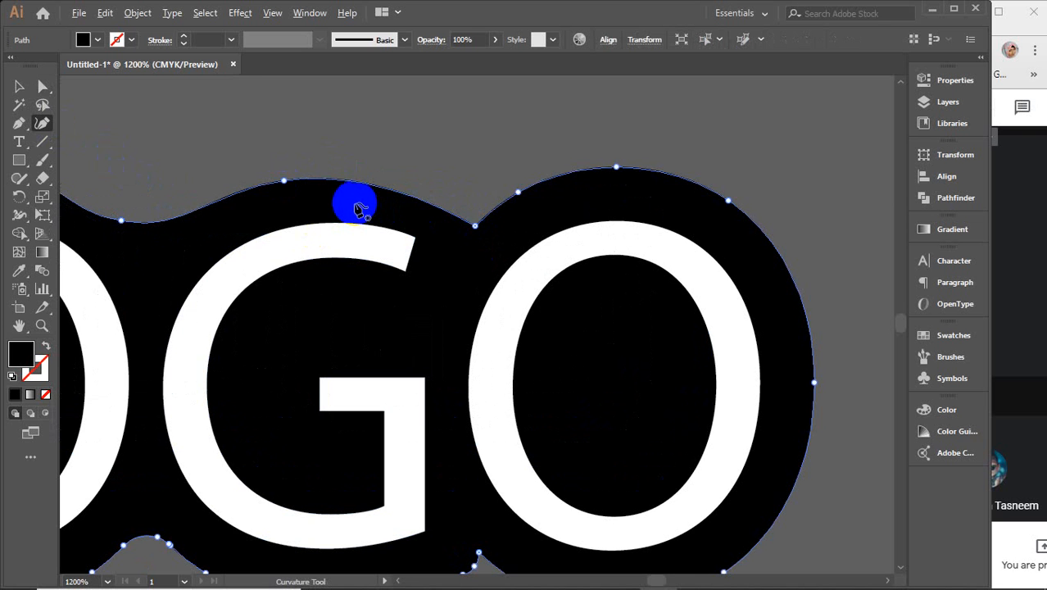
Step: Add and adjust points so the dips between O, G and O form smooth curves
scroll(357, 205, "down", 2)
scroll(213, 184, "left", 2)
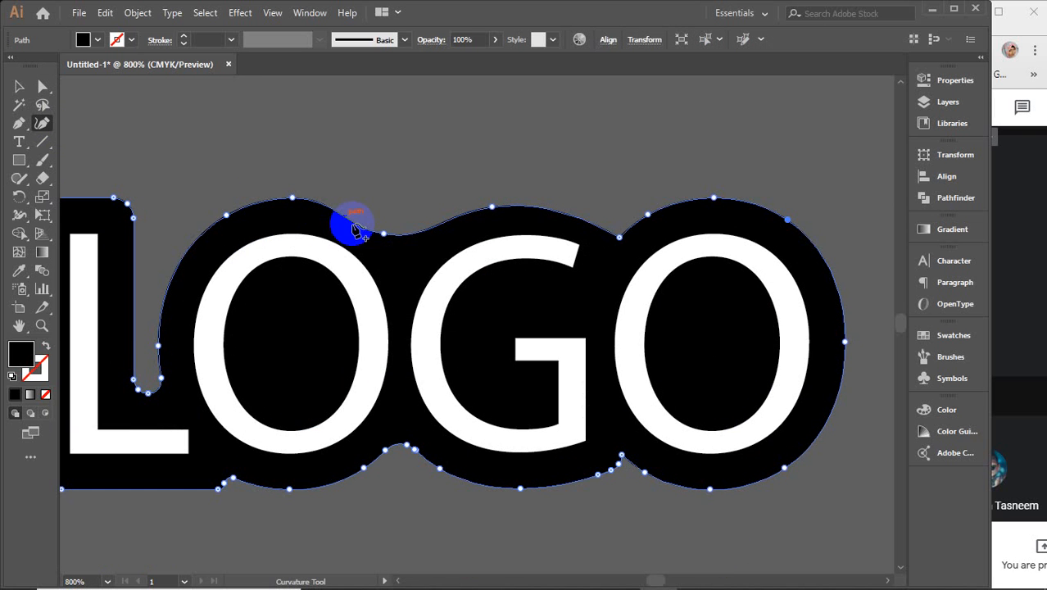
left_click_drag(383, 235, 394, 236)
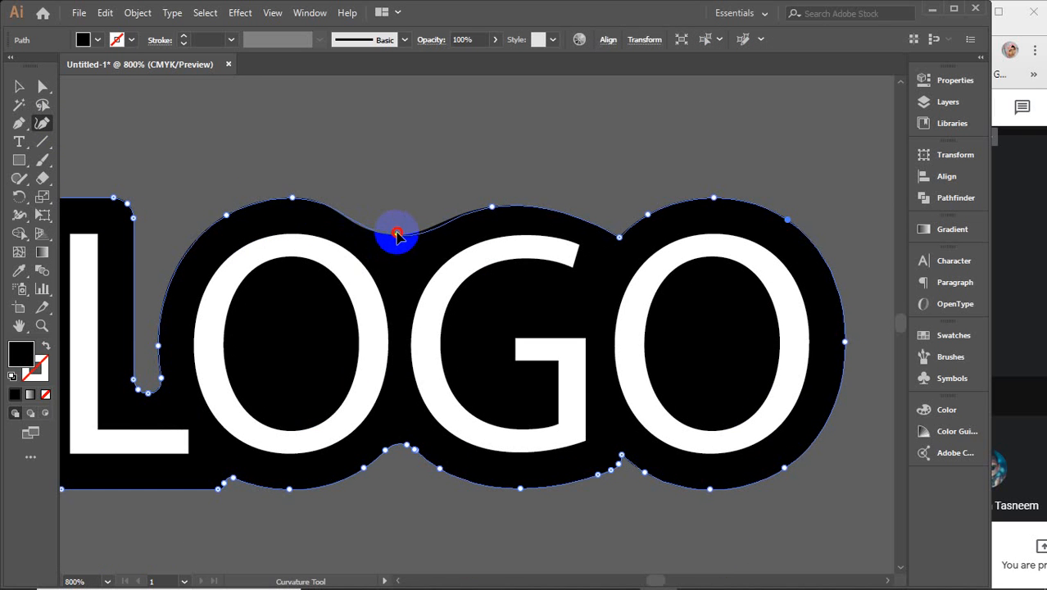
mouse_move(293, 199)
left_mouse_down()
mouse_move(316, 199)
mouse_move(302, 200)
left_mouse_up()
left_click(371, 231)
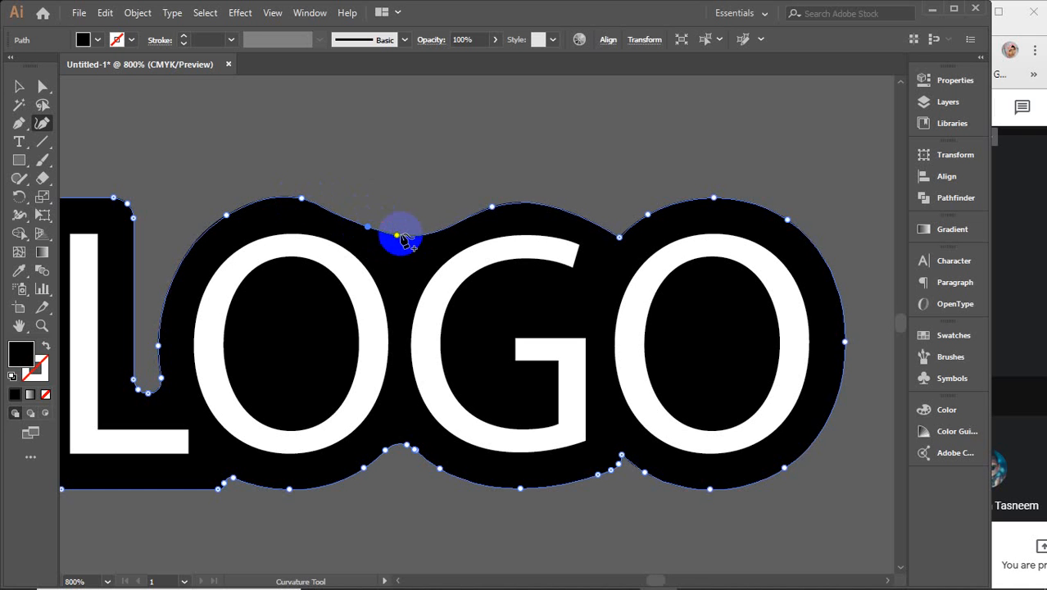
mouse_move(397, 235)
left_mouse_down()
mouse_move(431, 232)
mouse_move(368, 222)
mouse_move(399, 244)
left_mouse_up()
left_click(434, 237)
left_click(367, 228)
left_click(491, 211)
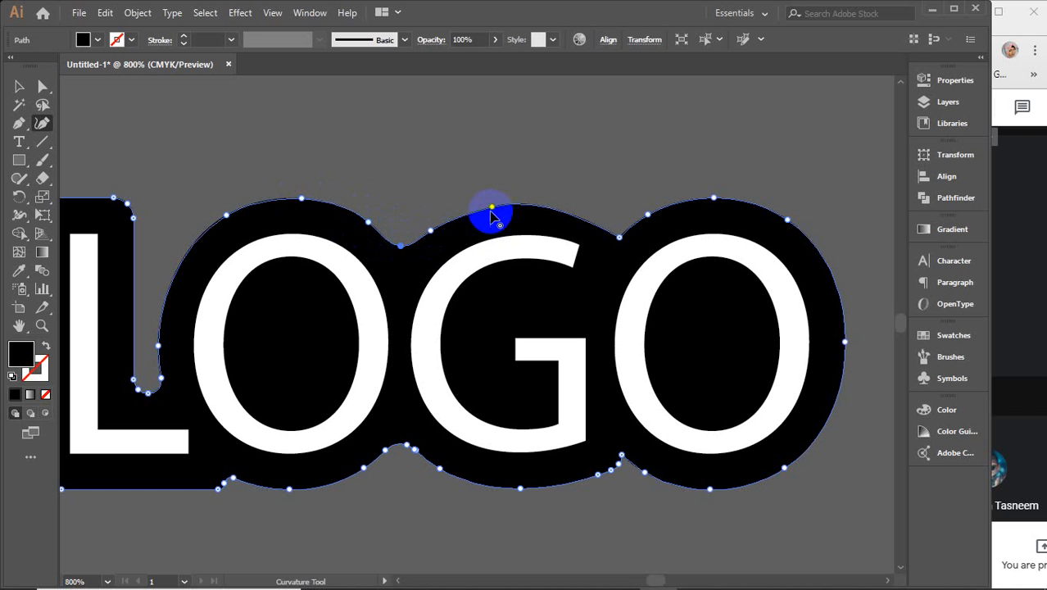
left_click_drag(491, 209, 529, 200)
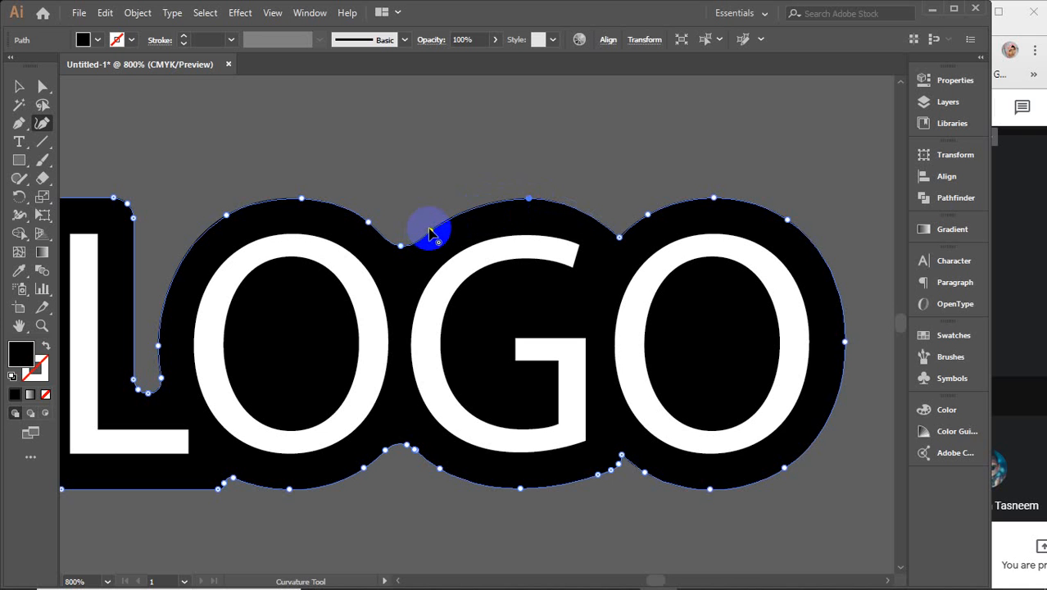
mouse_move(430, 229)
left_mouse_down()
mouse_move(438, 218)
mouse_move(446, 225)
left_mouse_up()
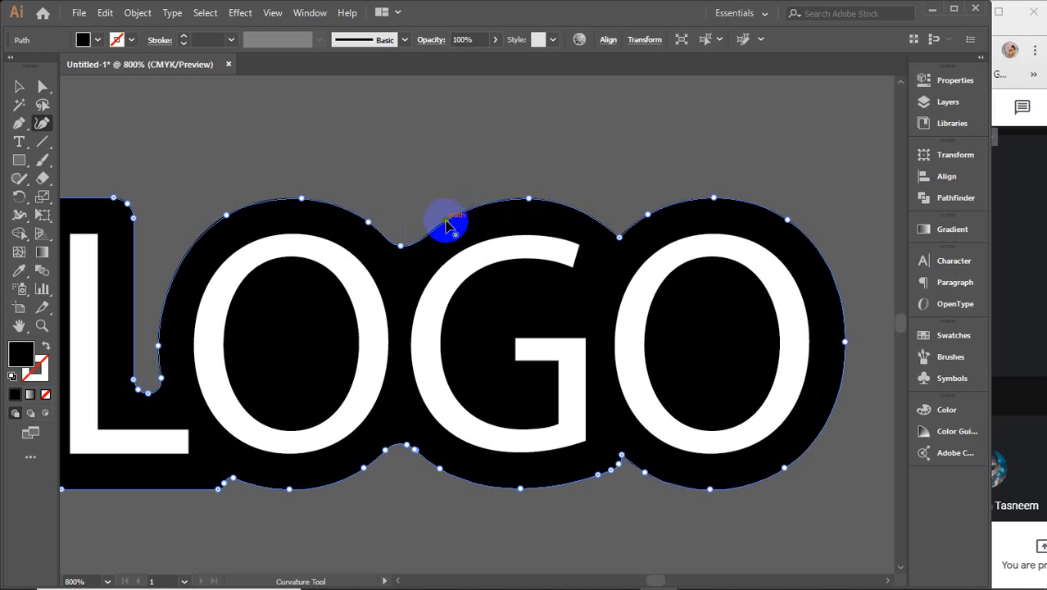
left_click(19, 86)
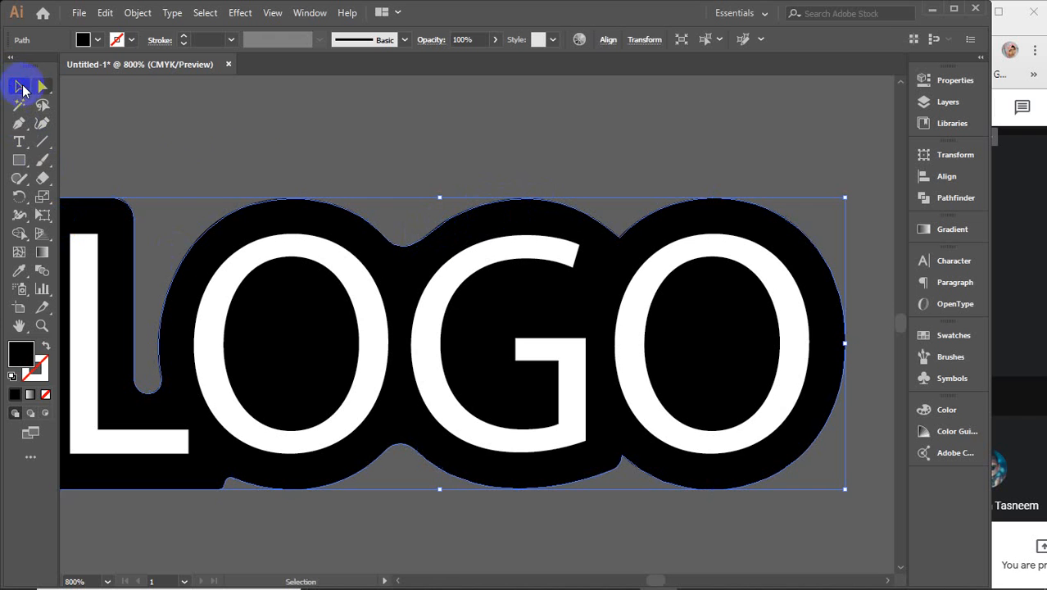
Step: Move the LOGO artwork onto the right edge of the business card area
left_click(287, 156)
scroll(287, 155, "down", 2)
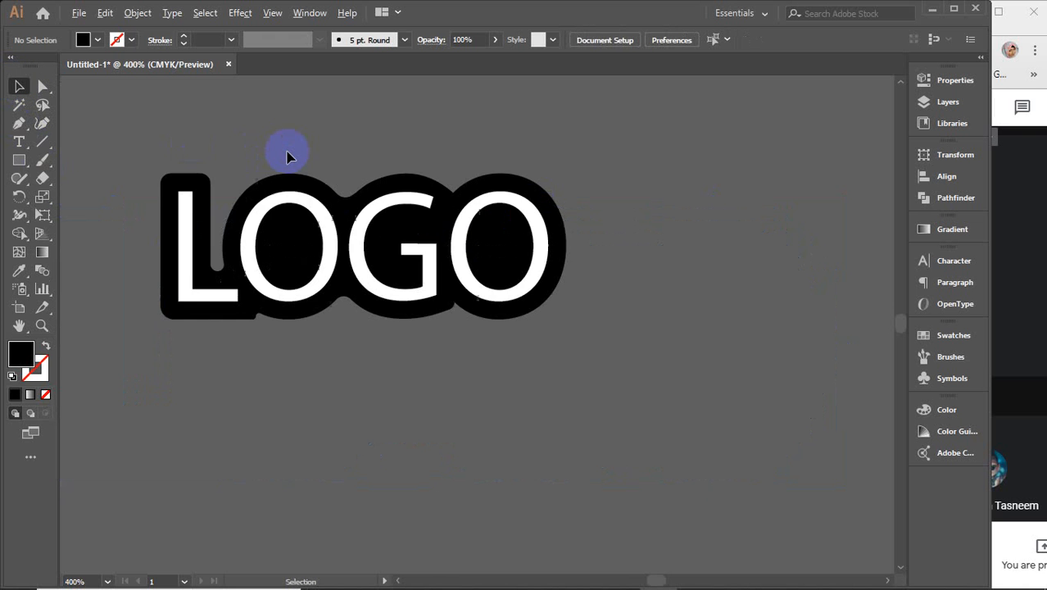
key("space")
left_click_drag(276, 161, 312, 237)
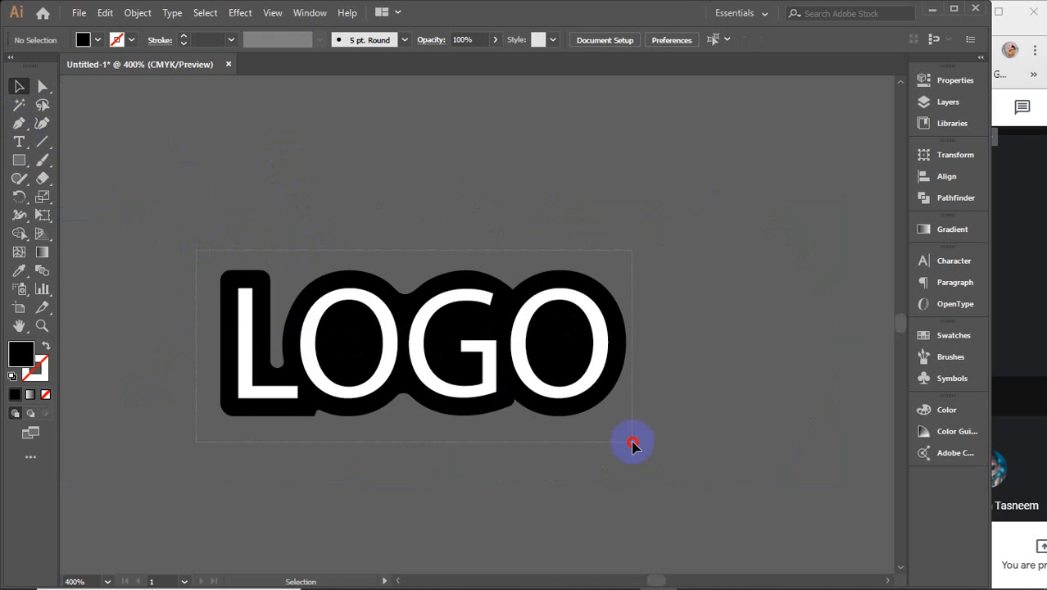
left_click_drag(703, 467, 701, 466)
key("a")
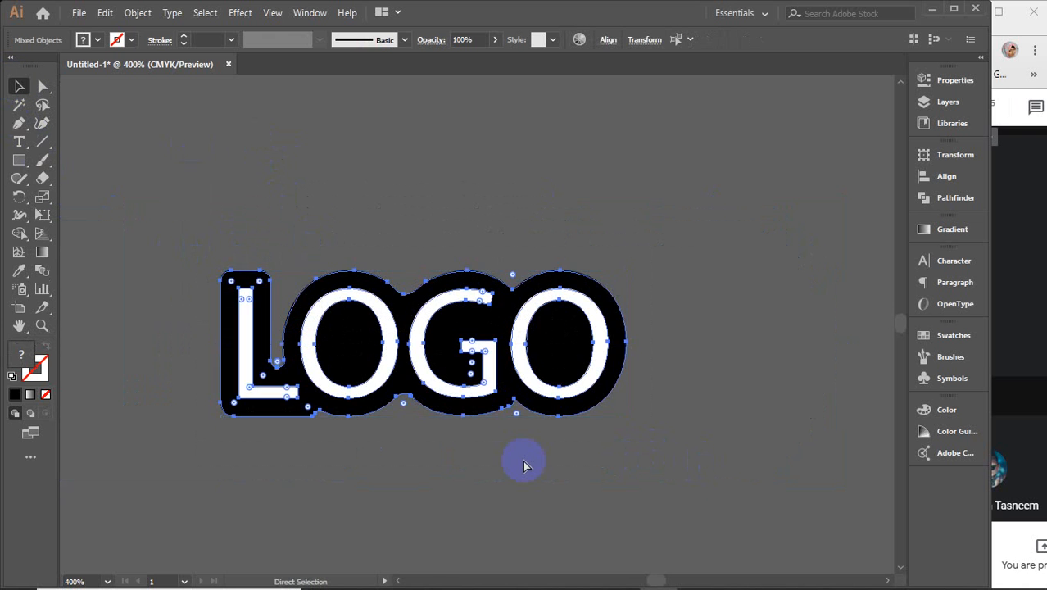
key("v")
left_click(412, 475)
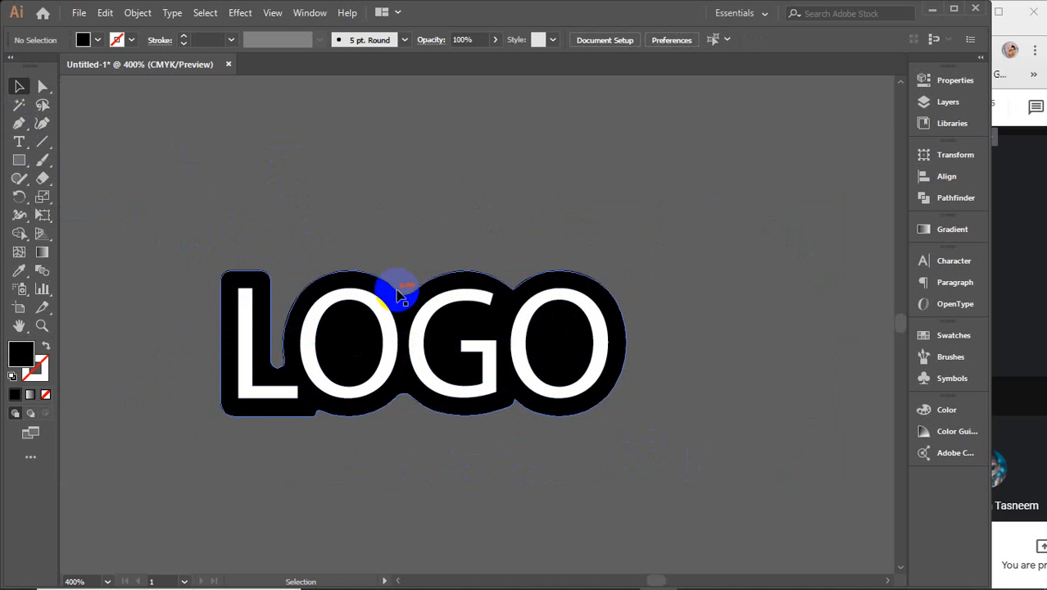
scroll(400, 303, "down", 2)
left_click_drag(178, 254, 507, 269)
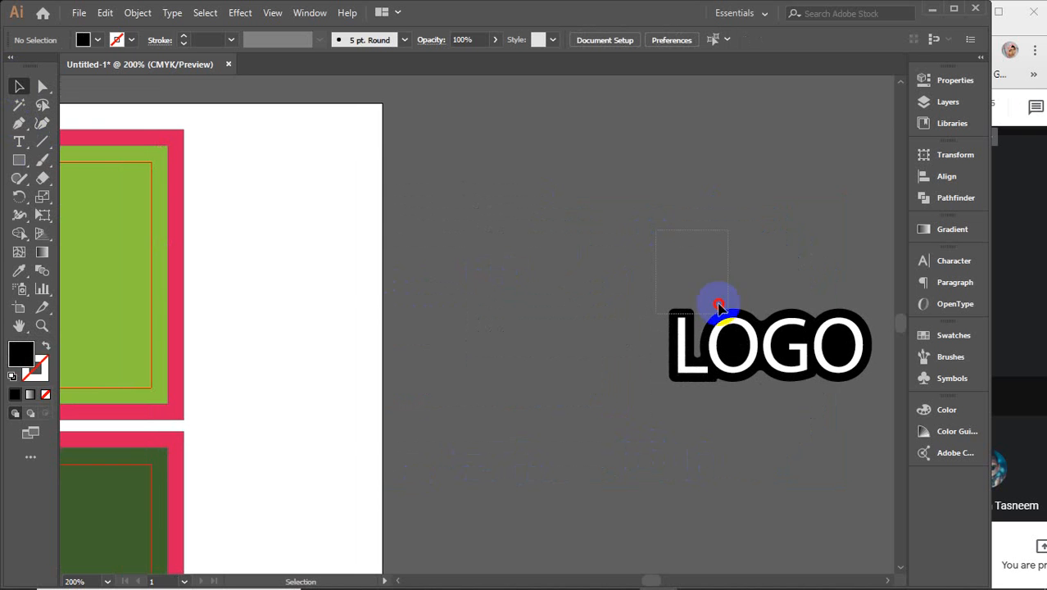
left_click_drag(717, 304, 828, 406)
left_click_drag(790, 348, 361, 349)
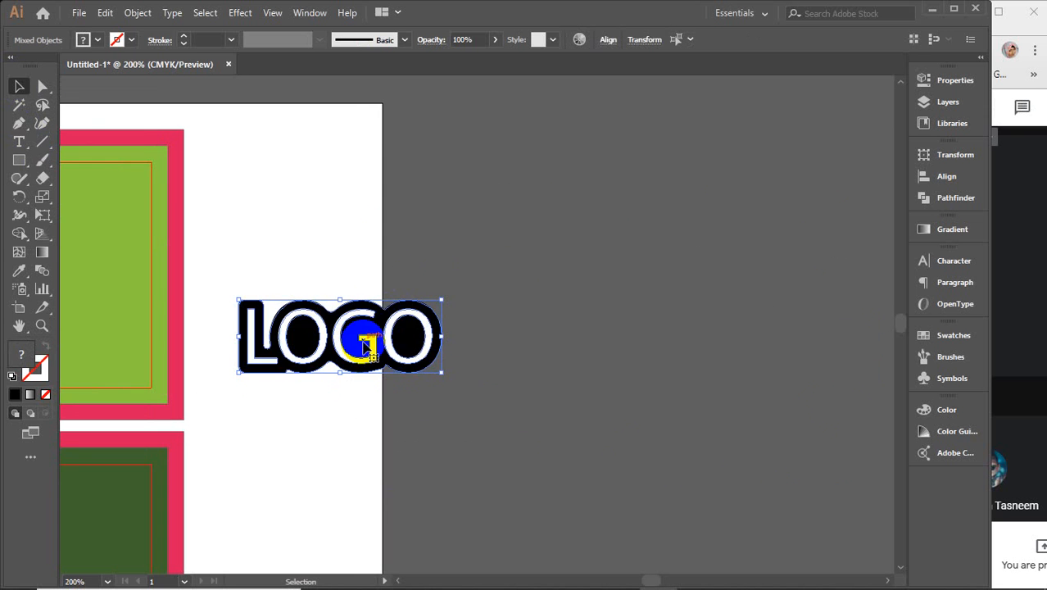
Step: Fill LOGO's black backing shape with the back card's dark green using the eyedropper
left_click(351, 300)
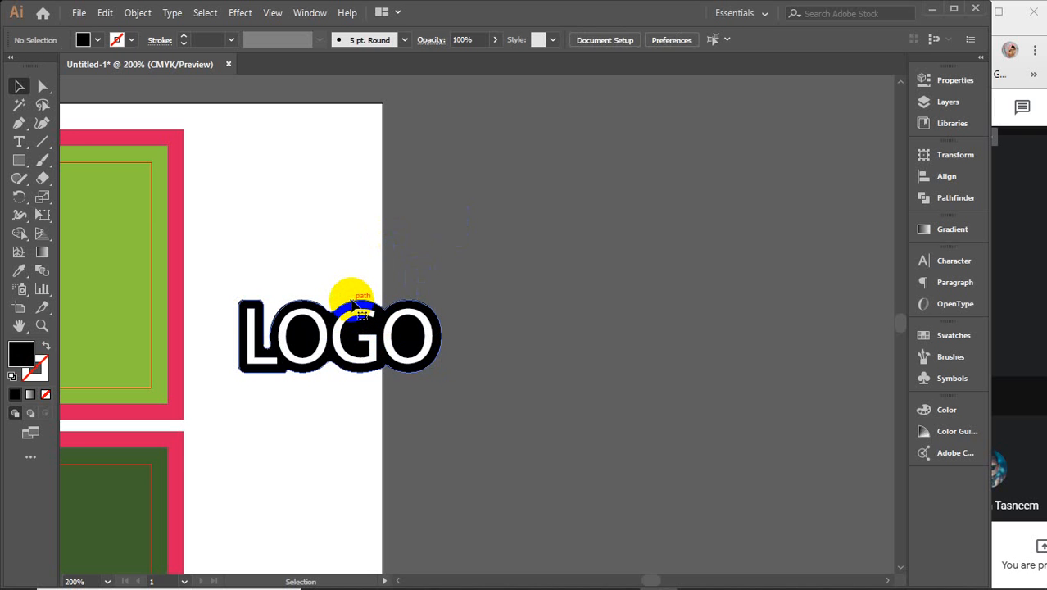
left_click(353, 305)
key("i")
left_click(135, 475)
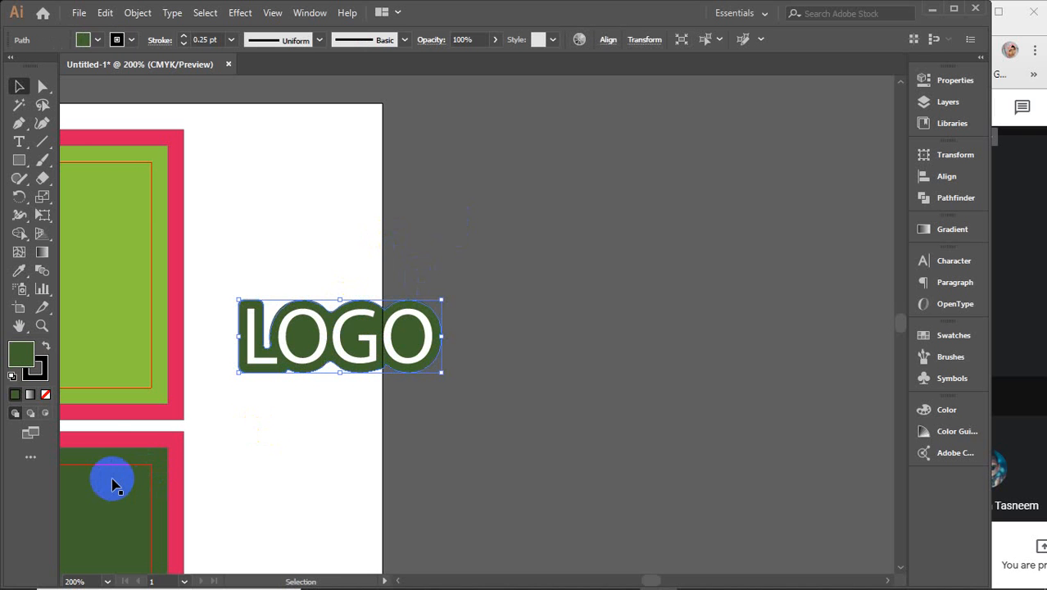
Step: Make the LOGO backing green more saturated, then sample it onto the back-card rectangle
double_click(22, 352)
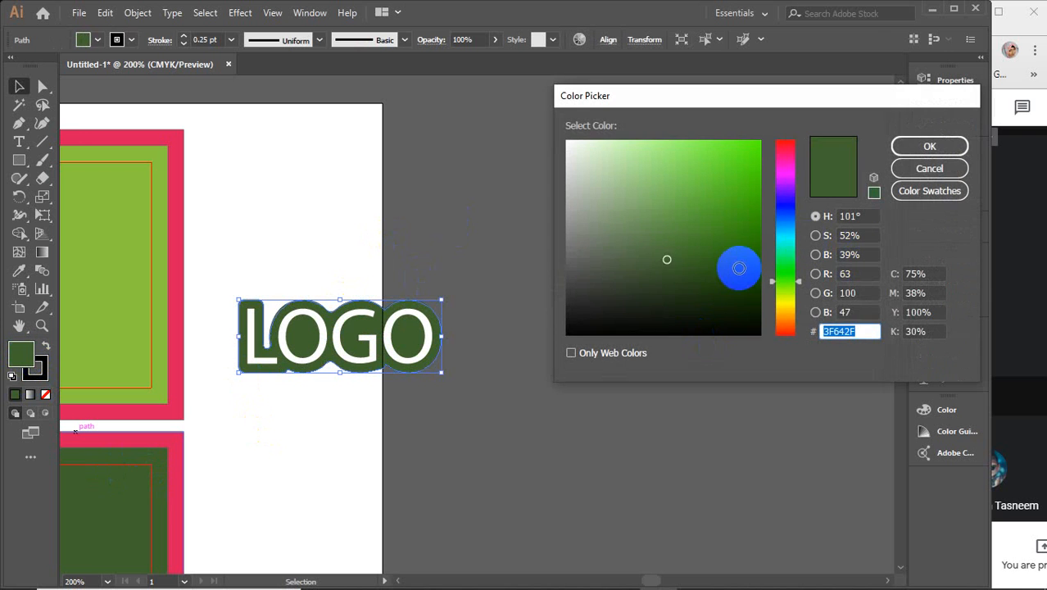
left_click_drag(738, 268, 771, 269)
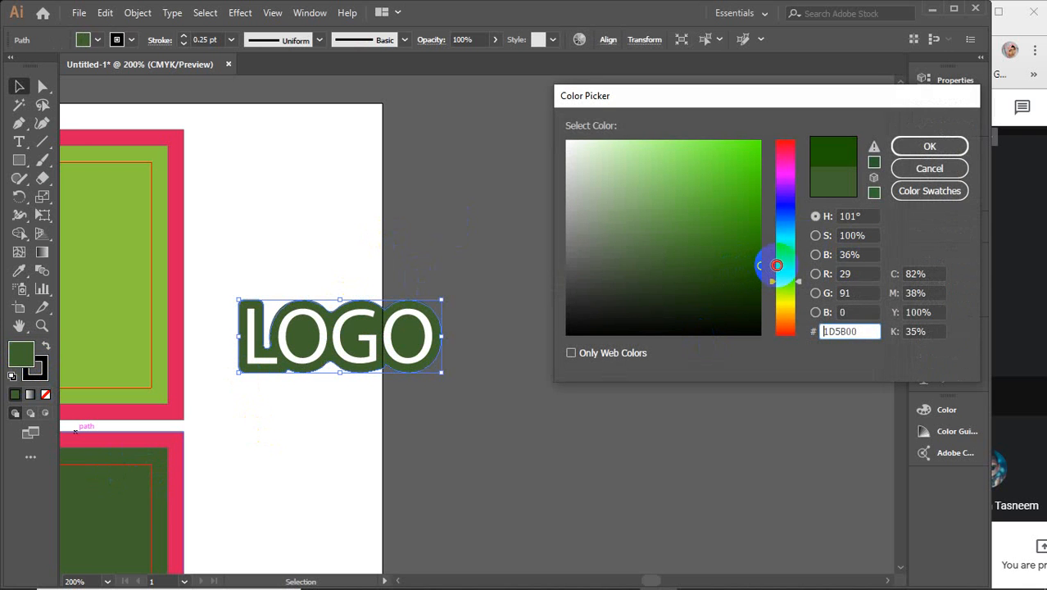
left_click(909, 147)
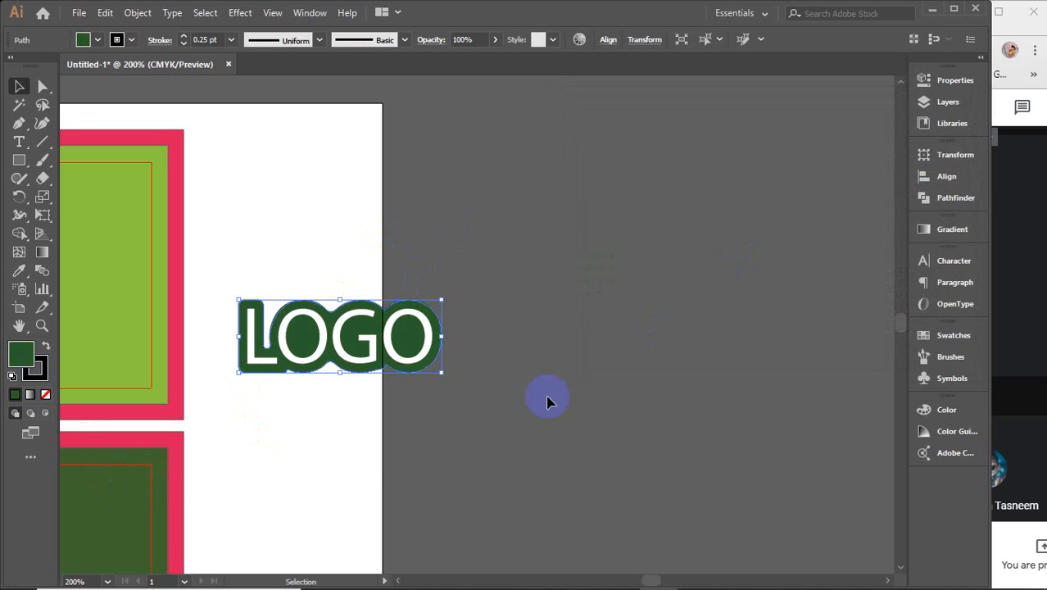
left_click(156, 485)
key("i")
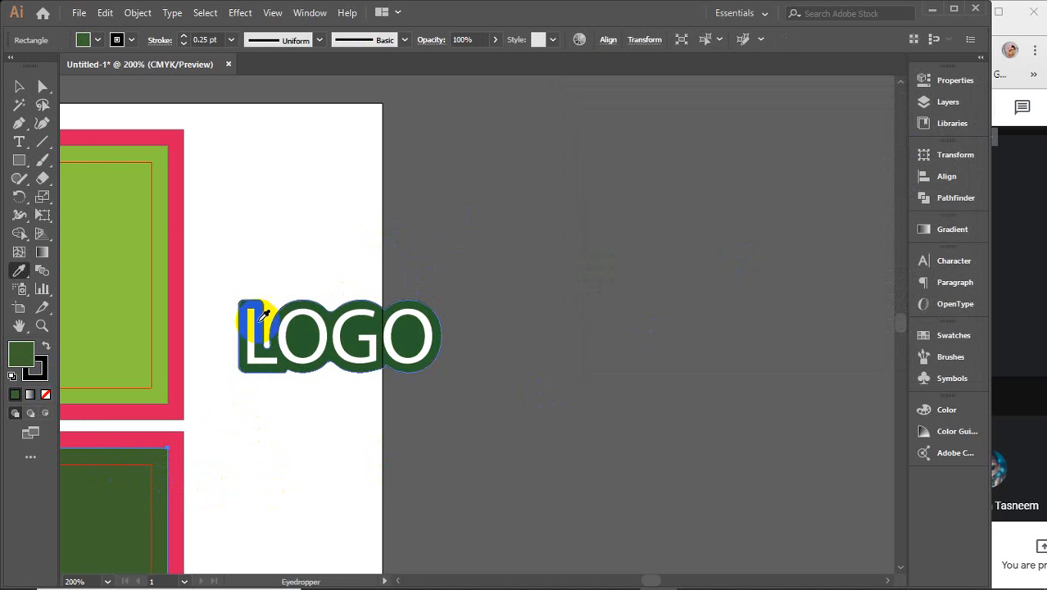
left_click(265, 302)
key("v")
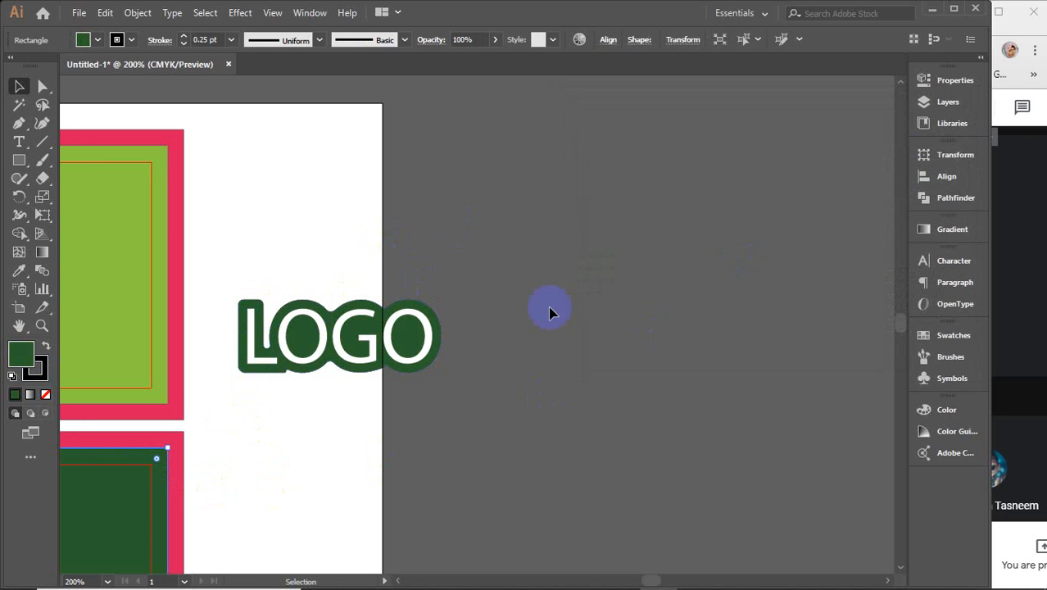
left_click(532, 305)
Step: Group all the LOGO pieces into a single group
left_click_drag(252, 363, 221, 377)
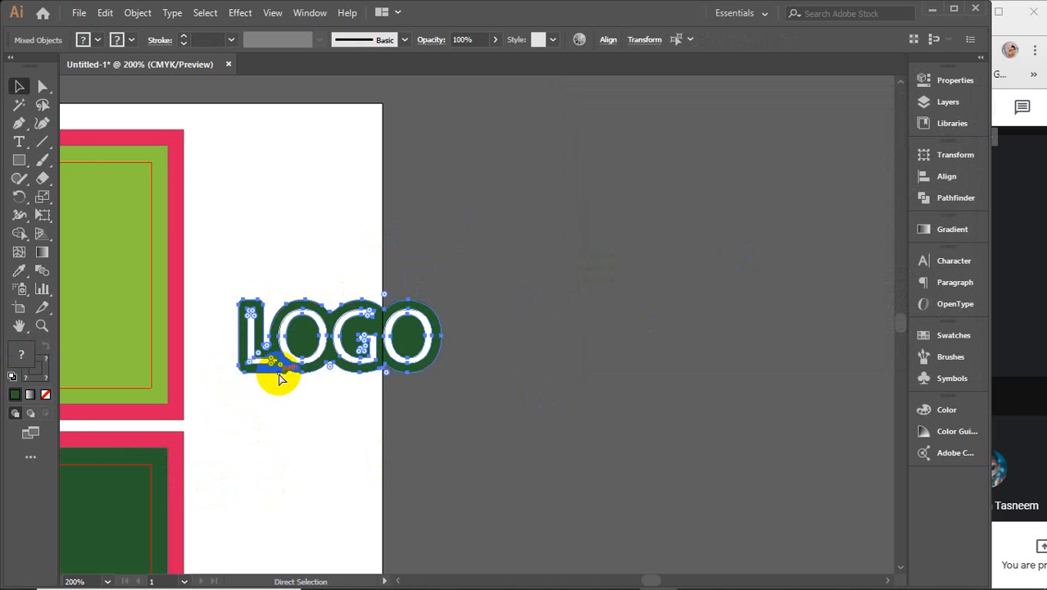
key("ctrl+g")
left_click_drag(299, 425, 754, 373)
left_click(754, 372)
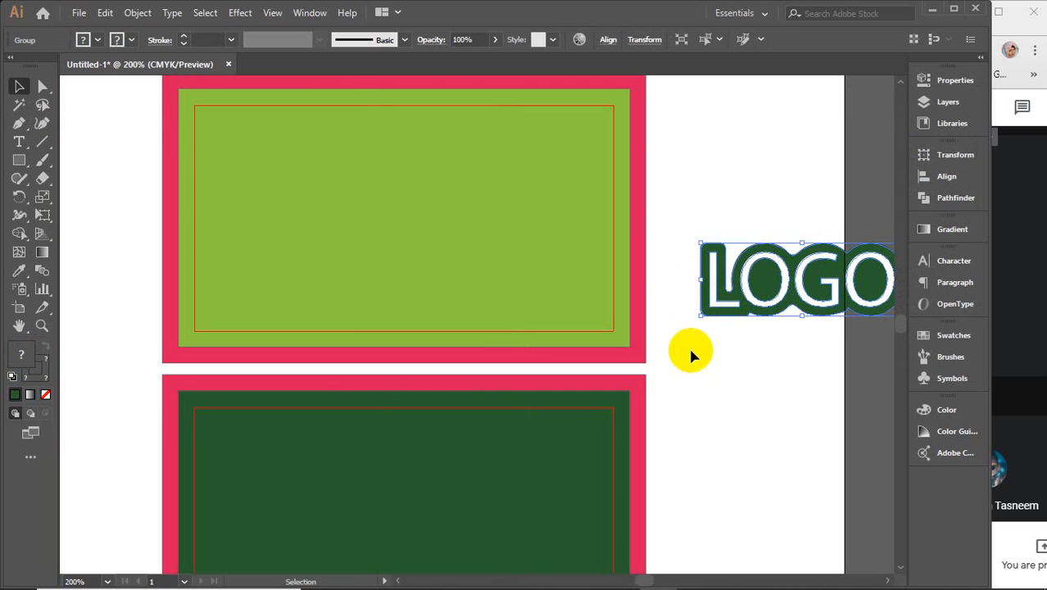
Step: Delete the pink rectangle, move the LOGO onto the light-green front card, and select both
left_click(639, 390)
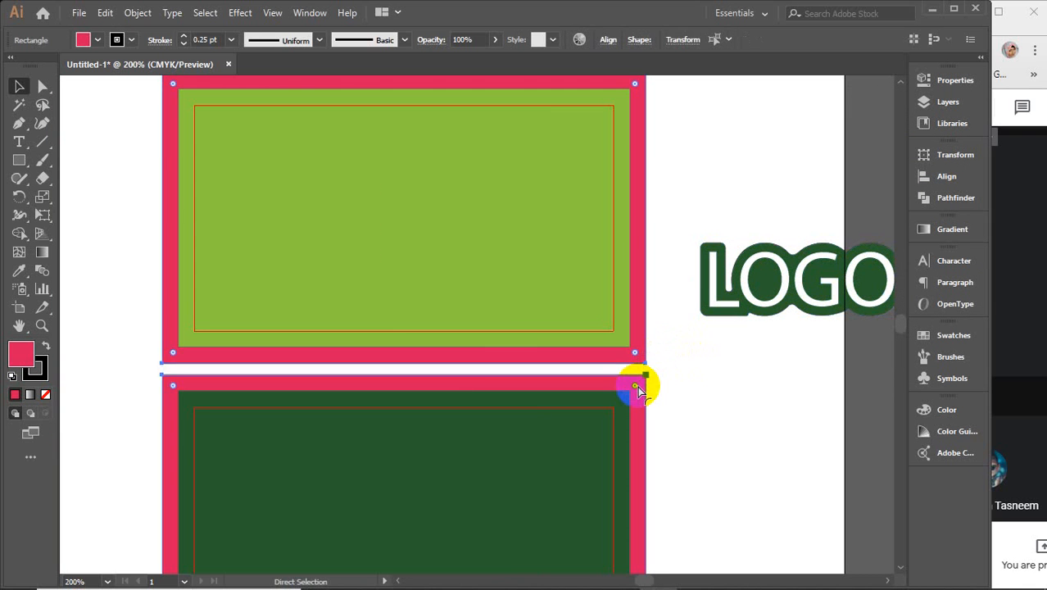
key("Delete")
left_click(508, 259)
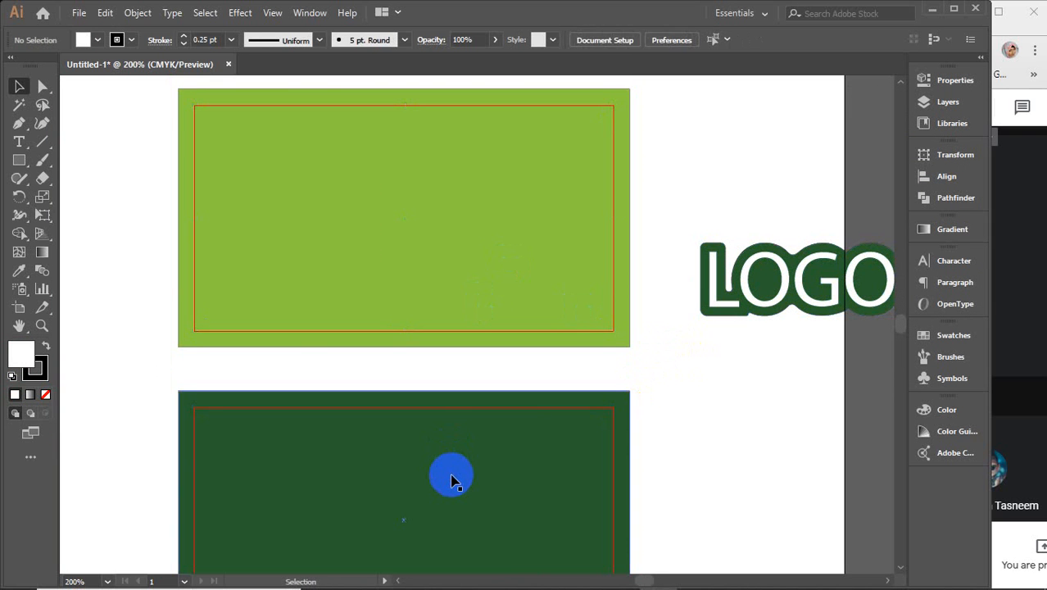
left_click(451, 479)
left_click_drag(771, 283, 386, 236)
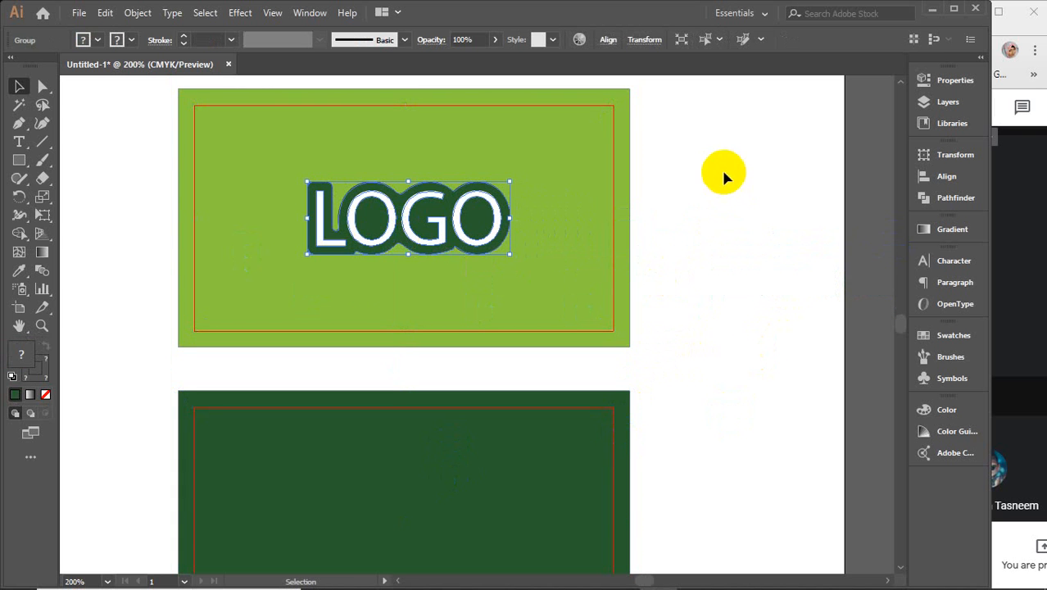
left_click(603, 254, "shift")
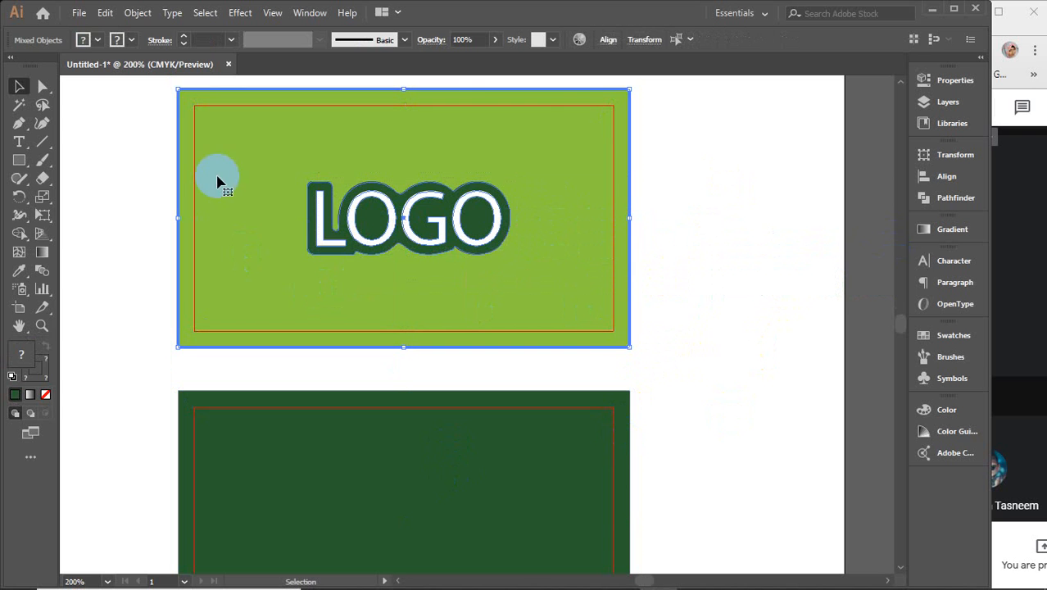
left_click_drag(107, 139, 462, 285)
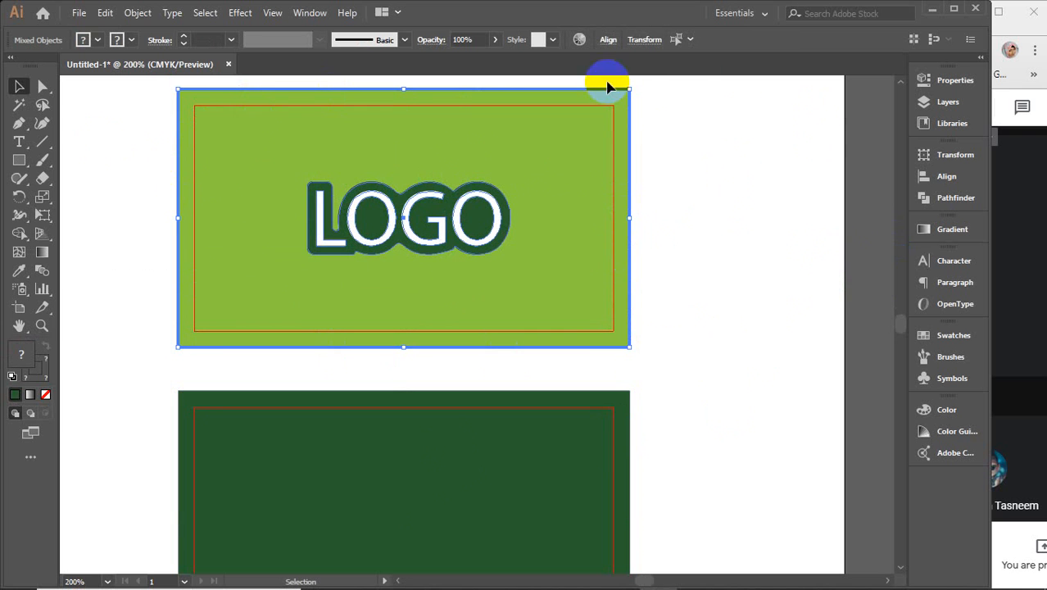
Step: Centre the LOGO horizontally on the front card with Horizontal Align Center
left_click(946, 177)
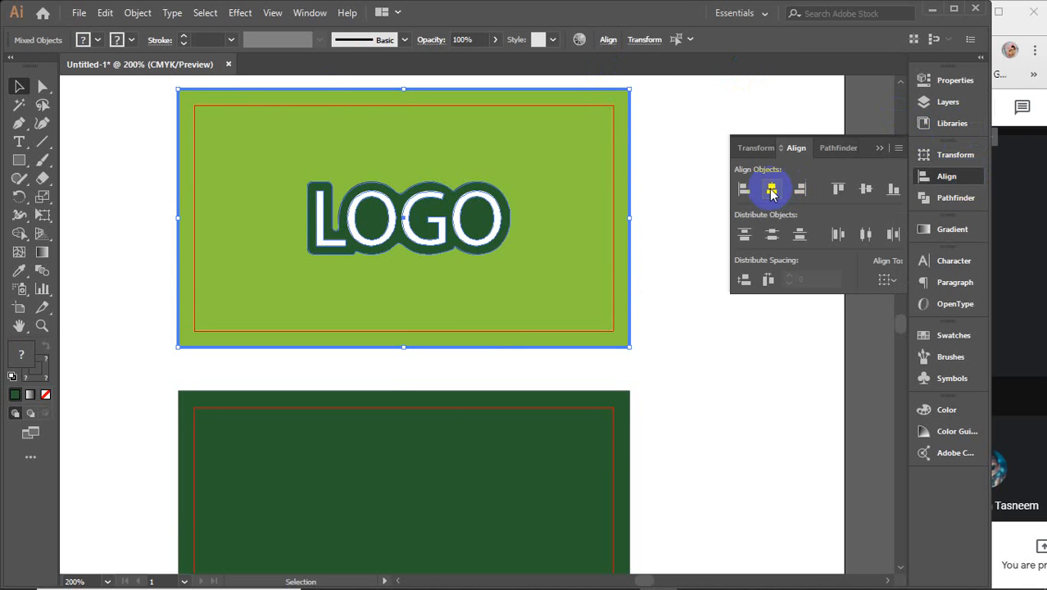
left_click(771, 190)
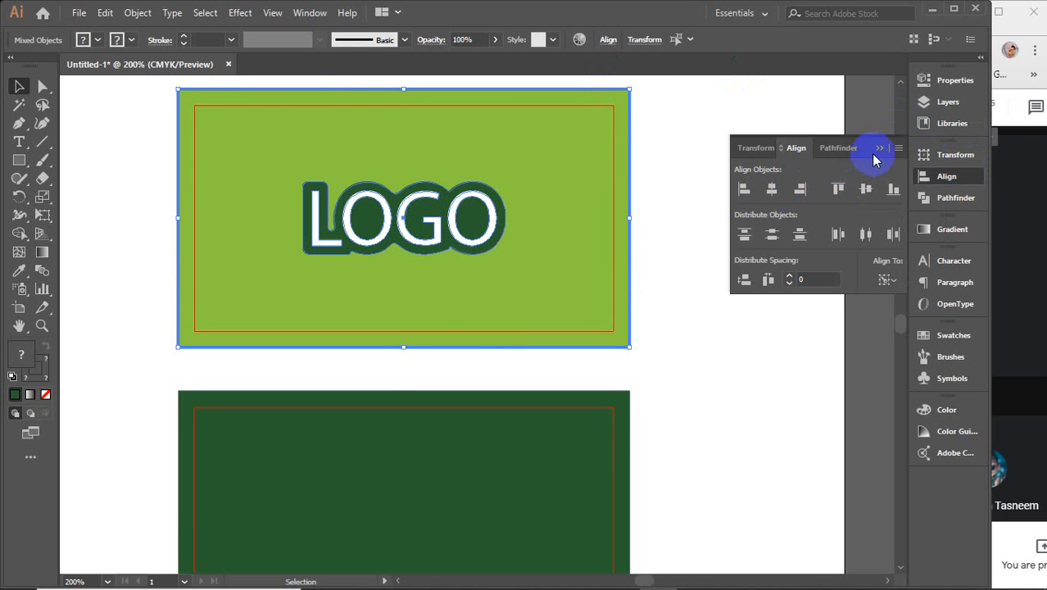
left_click(877, 151)
left_click(734, 192)
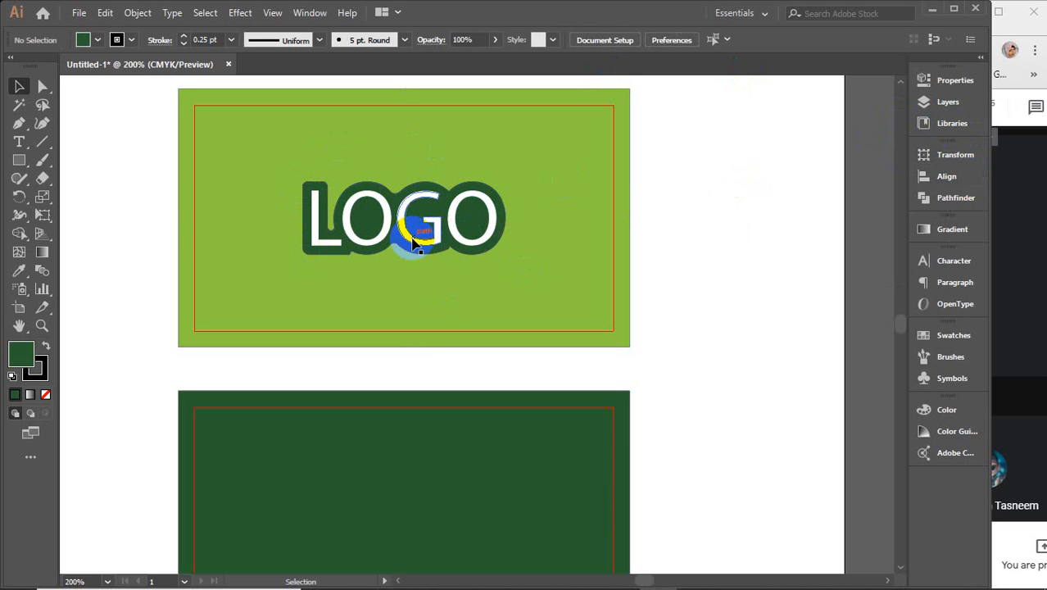
Step: Shrink the LOGO group to about 1.18 in wide and raise it toward the card top
scroll(420, 334, "down", 3)
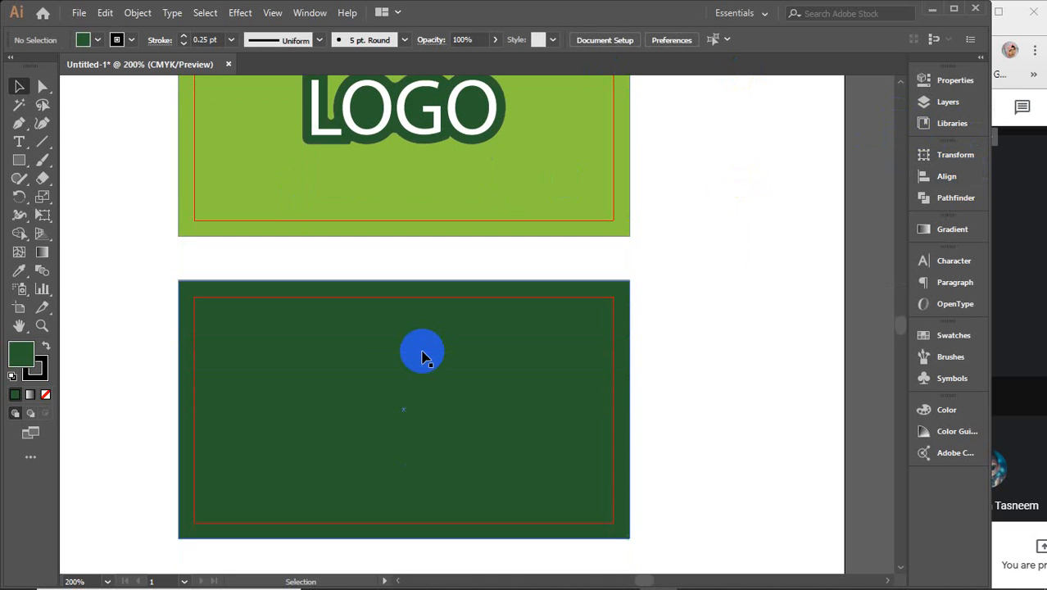
scroll(533, 417, "up", 3)
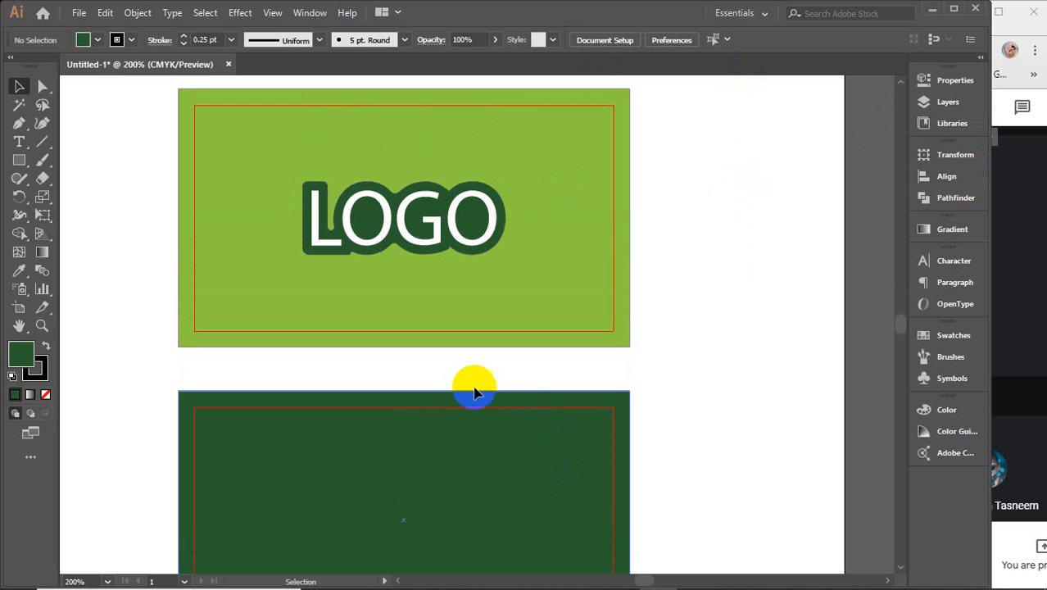
left_click(412, 238)
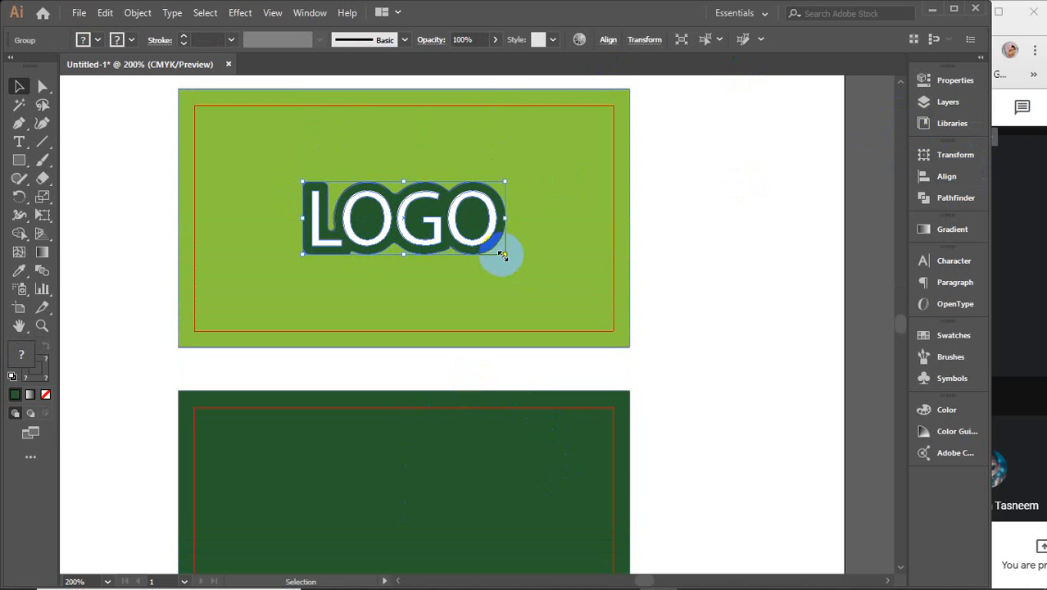
left_click_drag(503, 255, 490, 247)
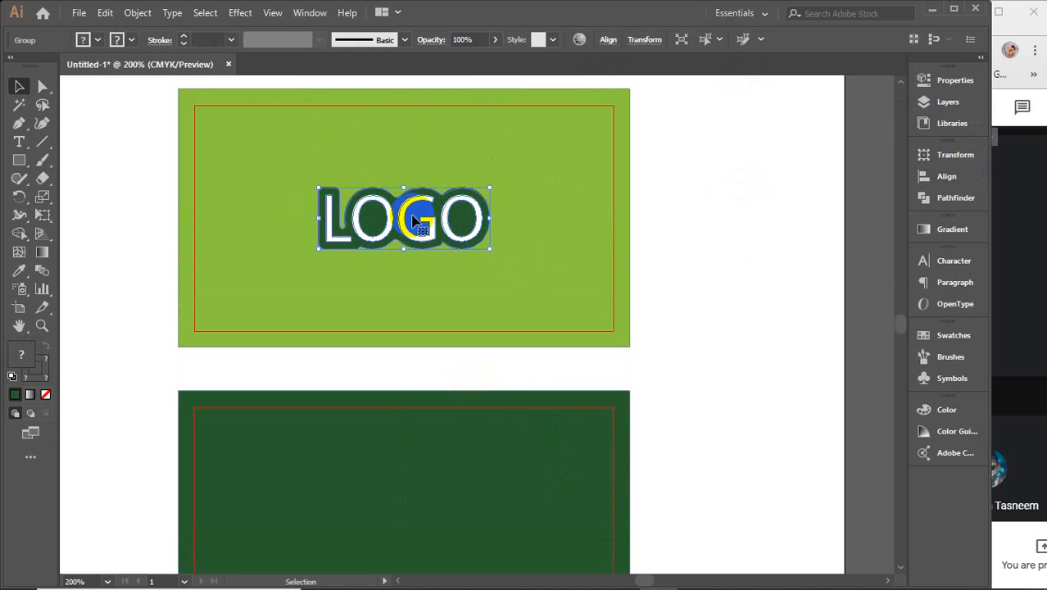
left_click_drag(414, 219, 414, 182)
left_click(743, 259)
left_click(19, 142)
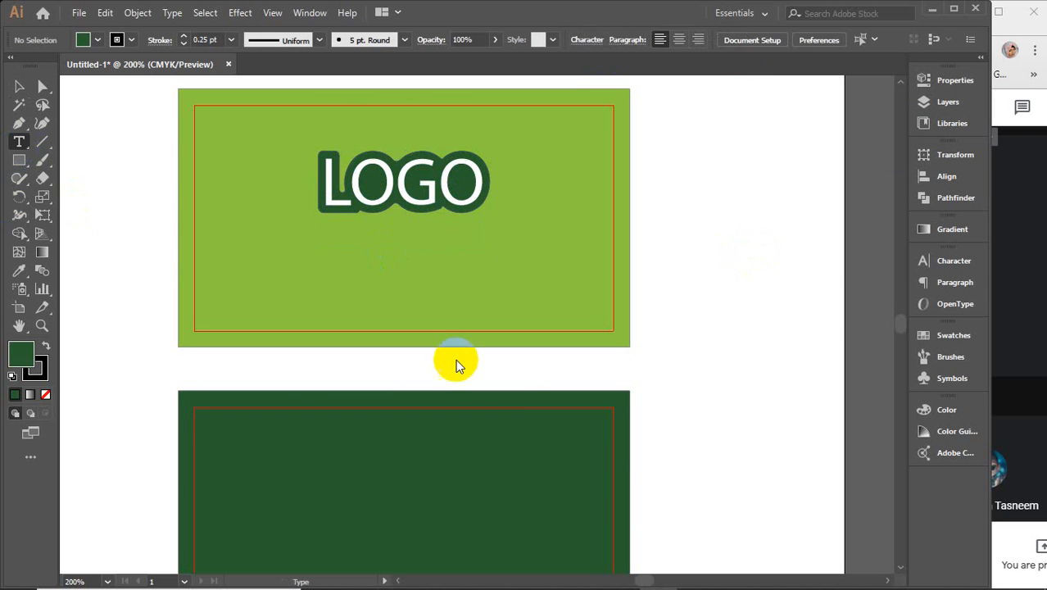
Step: Add a text line reading 'COMPANY NAME' beside the cards
left_click(707, 311)
type("C")
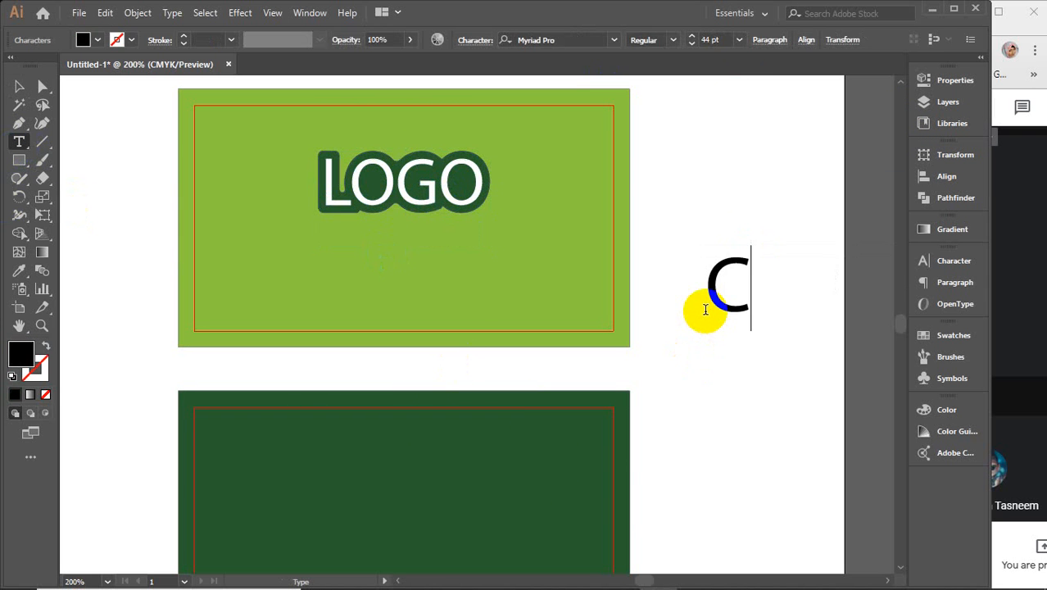
type("ompany")
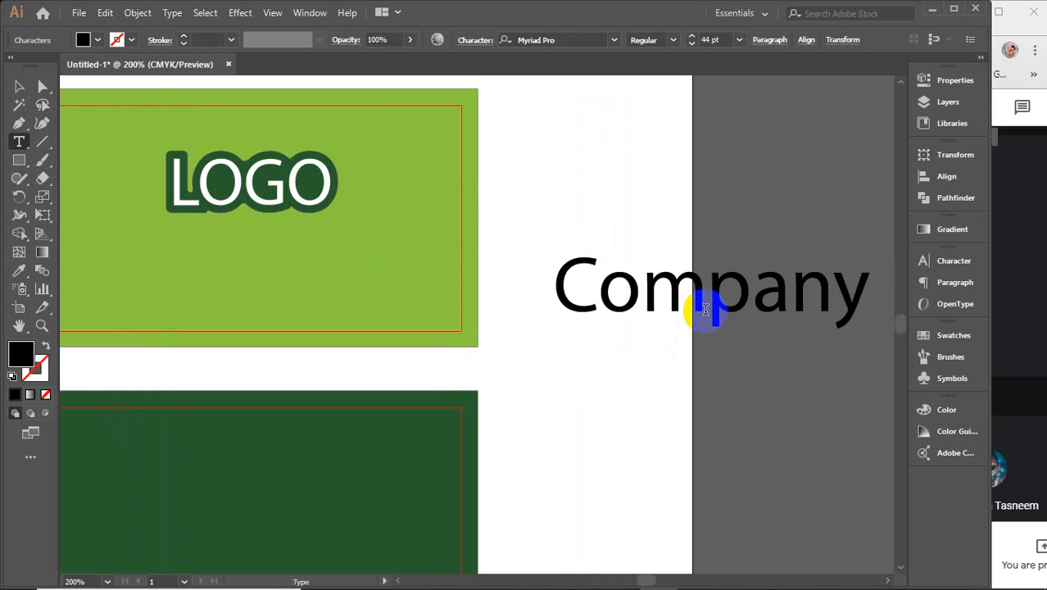
key("BackSpace")
key("BackSpace")
key("BackSpace")
key("BackSpace")
key("BackSpace")
key("BackSpace")
key("BackSpace")
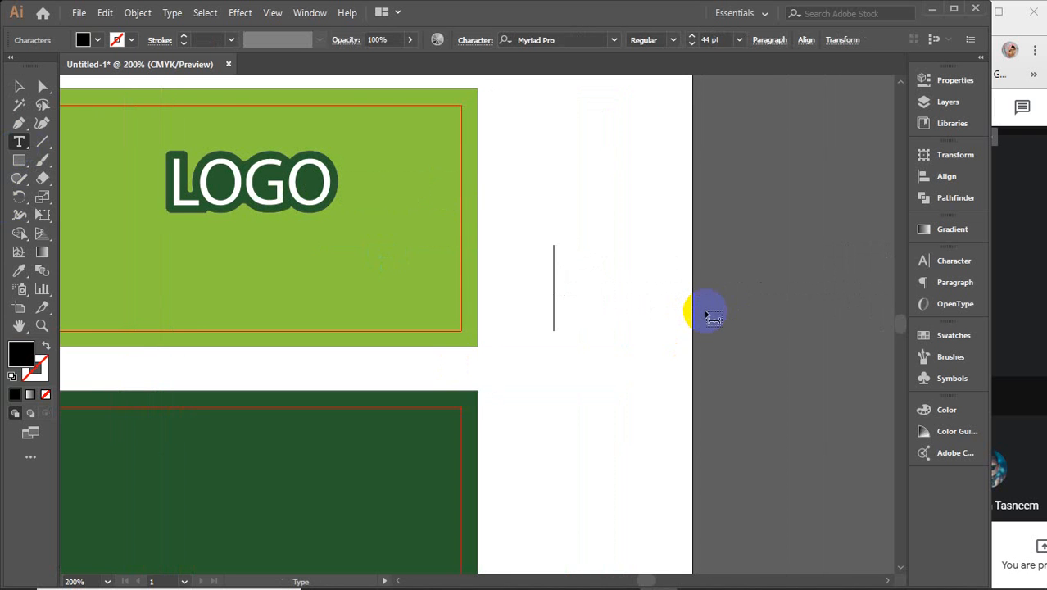
type("COMPA")
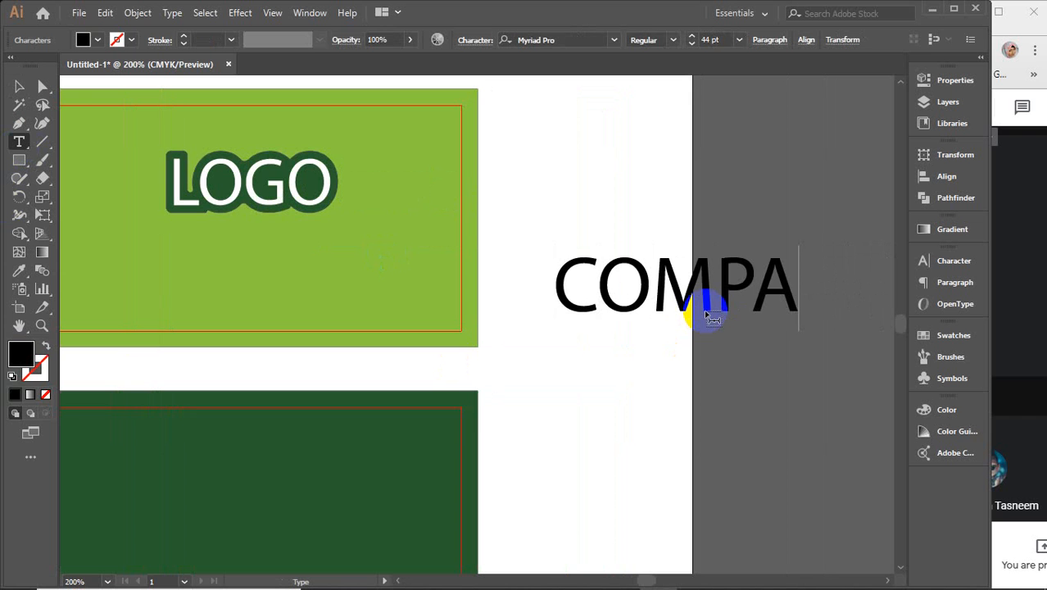
type("NY NAME")
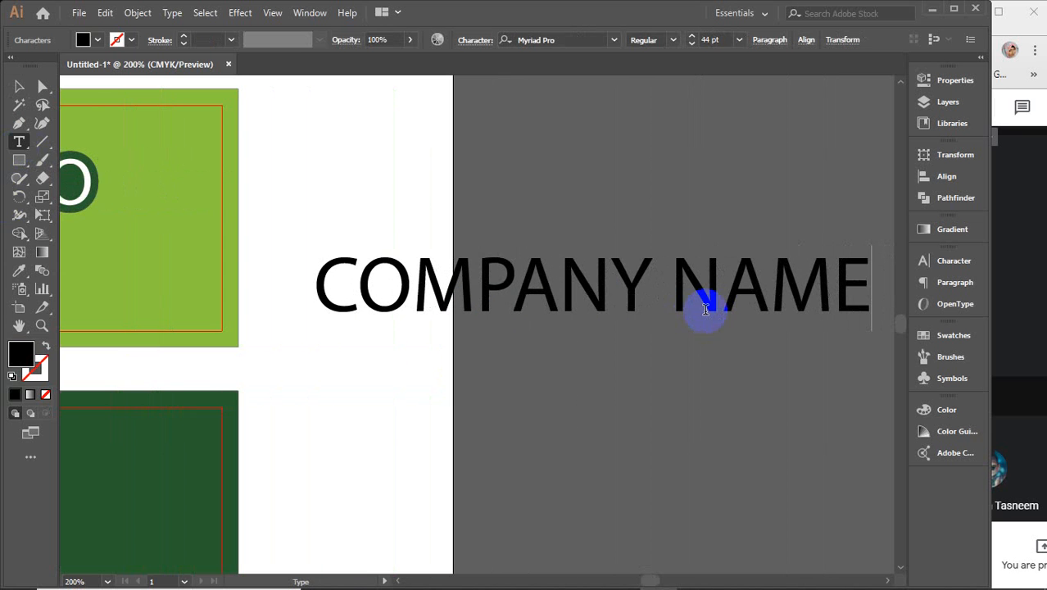
left_click(18, 86)
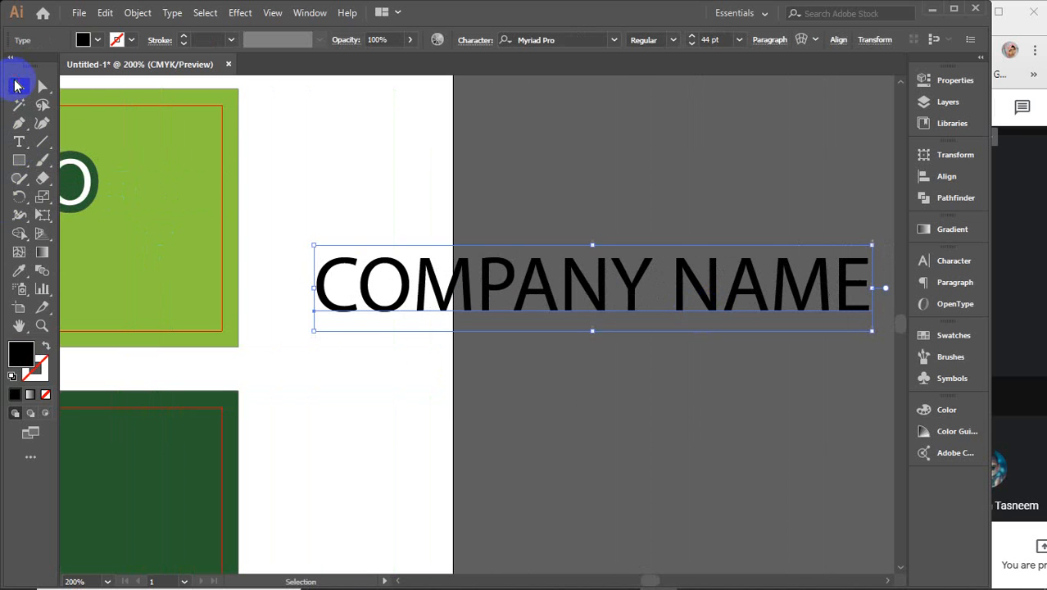
Step: Set the COMPANY NAME text to Montserrat ExtraLight at 44 pt
left_click(615, 40)
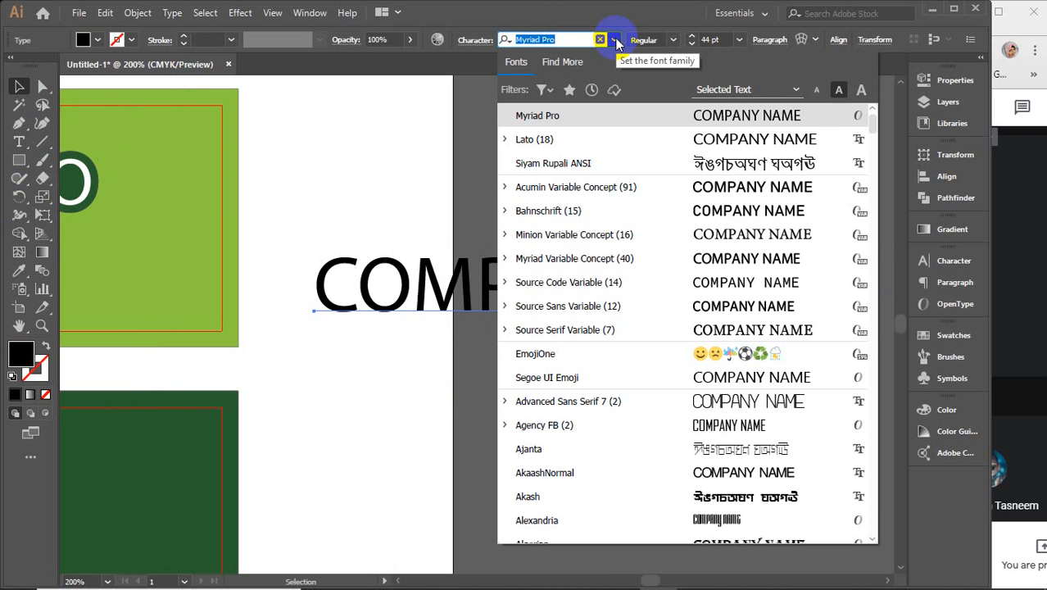
type("mont")
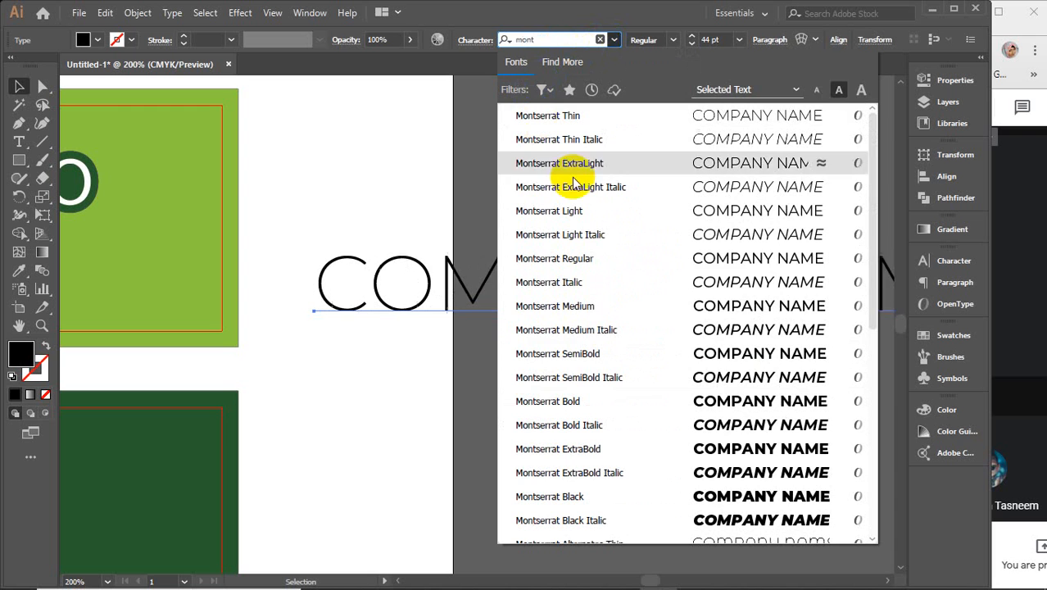
left_click(578, 315)
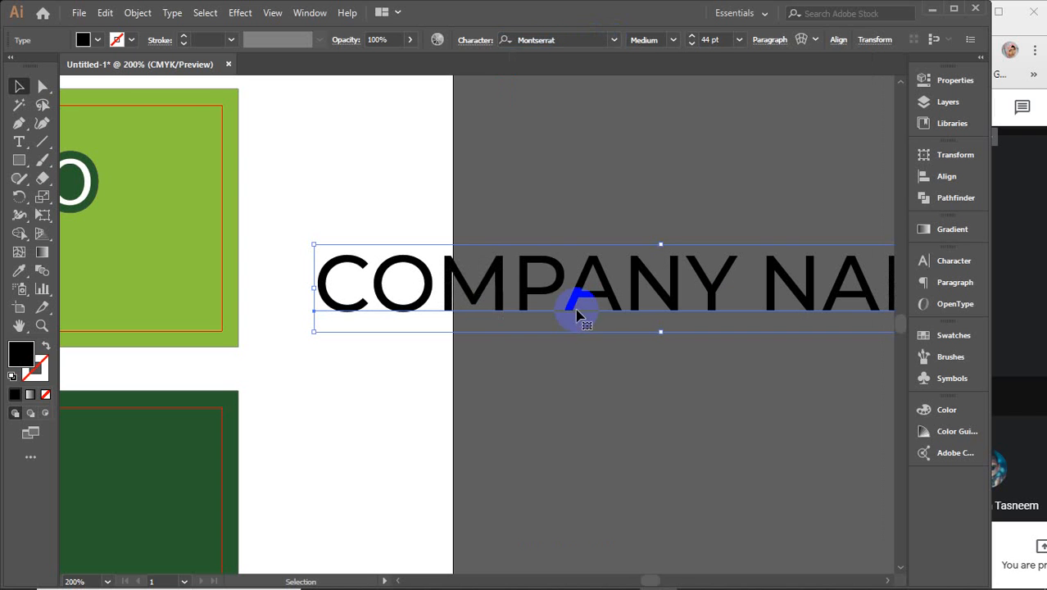
left_click(672, 39)
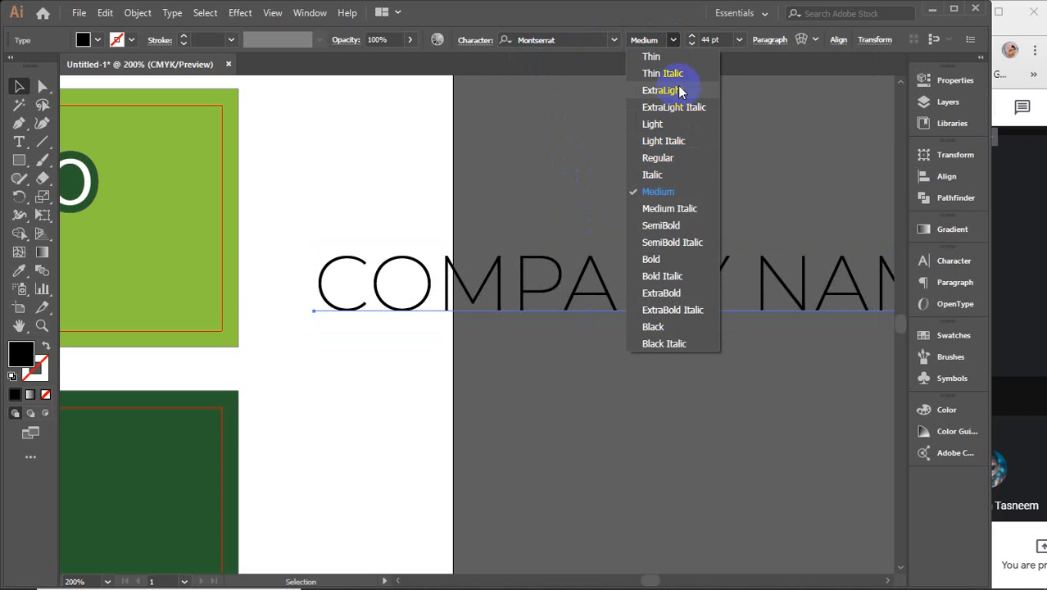
left_click(679, 92)
left_click(710, 39)
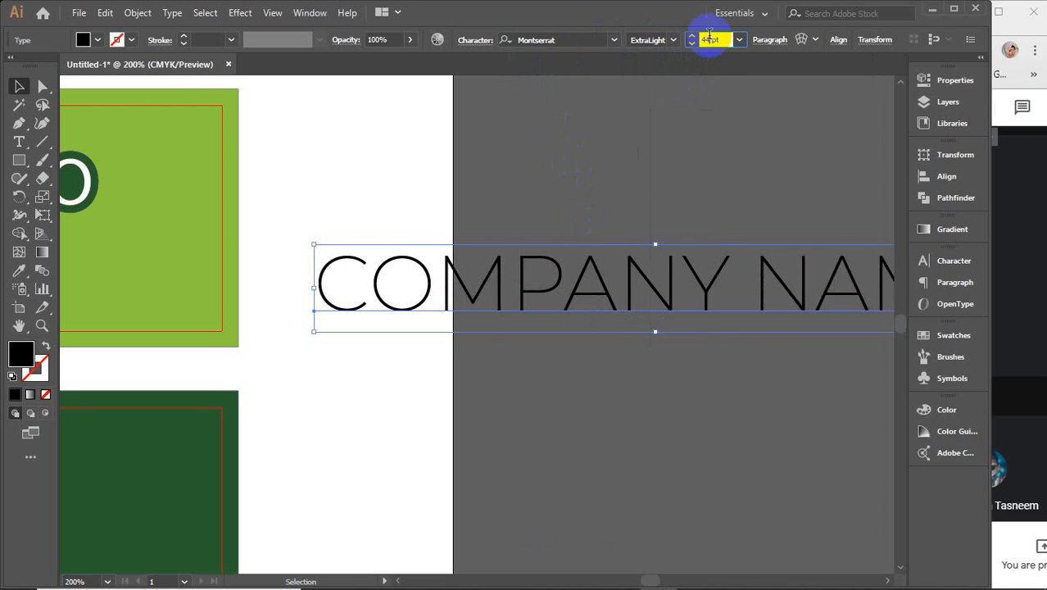
type("35")
key("Return")
key("Down")
key("Down")
key("Down")
key("Down")
key("Down")
key("Down")
key("Down")
key("Down")
key("Down")
key("Down")
key("Down")
key("Down")
key("Down")
key("Down")
key("Down")
key("Down")
key("Down")
key("Down")
key("Down")
key("Down")
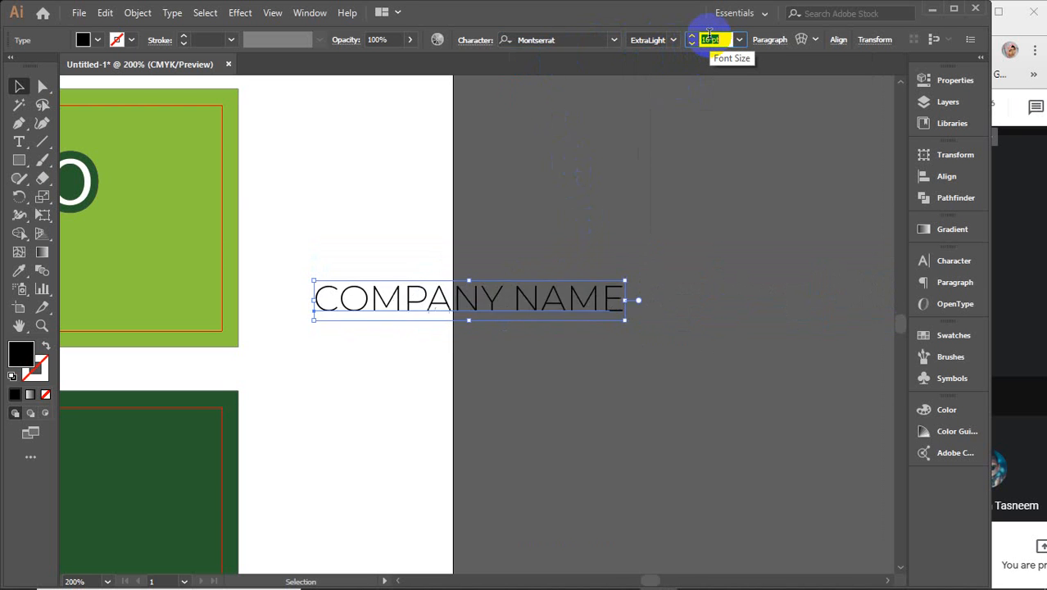
type("44")
key("Return")
scroll(650, 252, "left", 5)
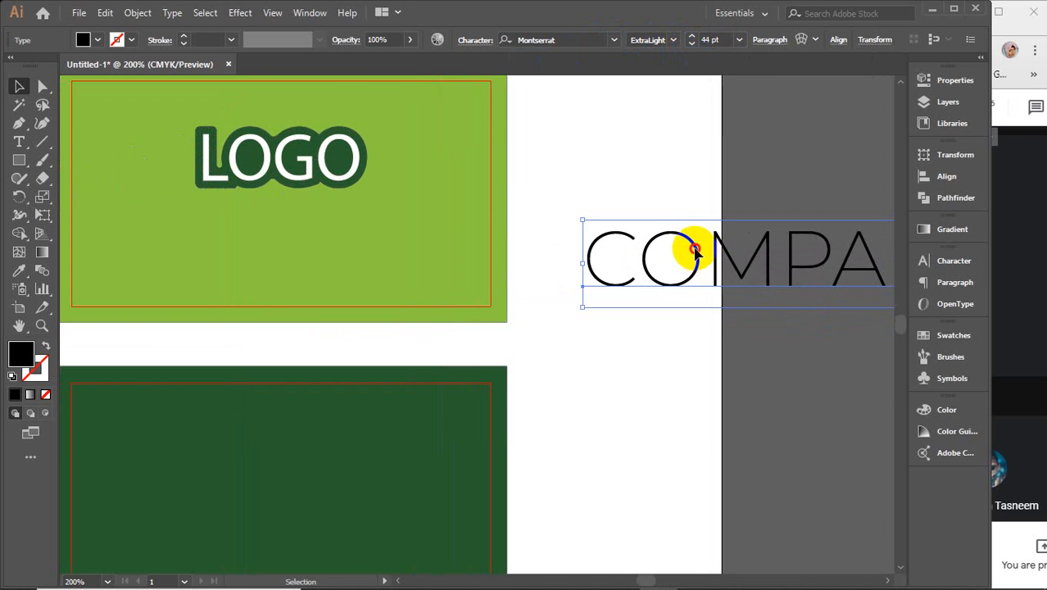
Step: Change COMPANY NAME to Montserrat Medium at 15 pt
left_click_drag(690, 248, 374, 276)
left_click(710, 39)
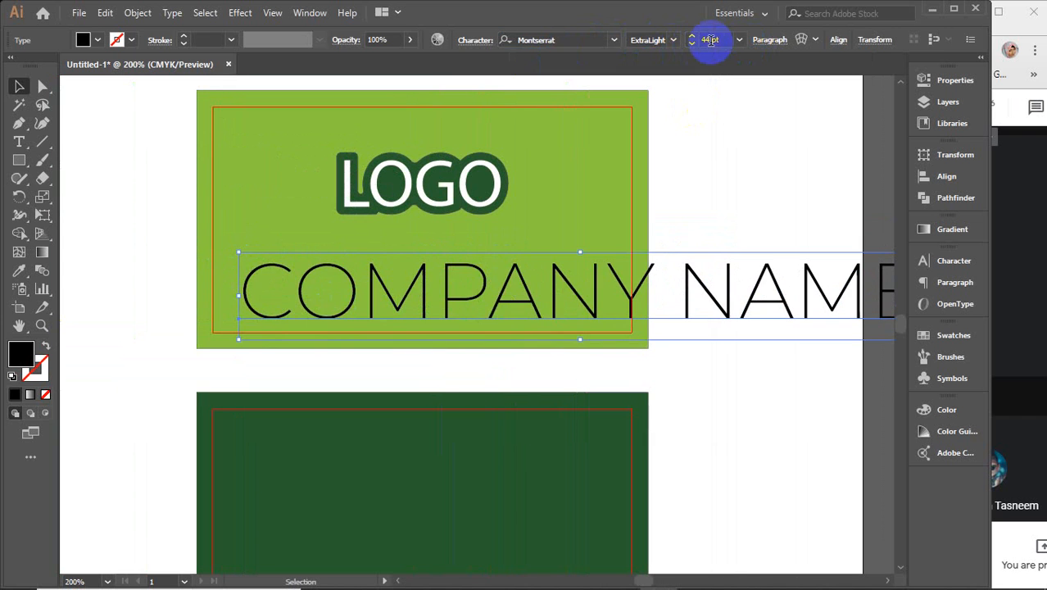
key("Down")
key("Down")
key("Down")
key("Down")
key("Down")
key("Down")
key("Down")
key("Down")
key("Down")
key("Down")
key("Down")
key("Down")
key("Down")
key("Down")
key("Down")
key("Down")
key("Down")
key("Down")
key("Down")
key("Down")
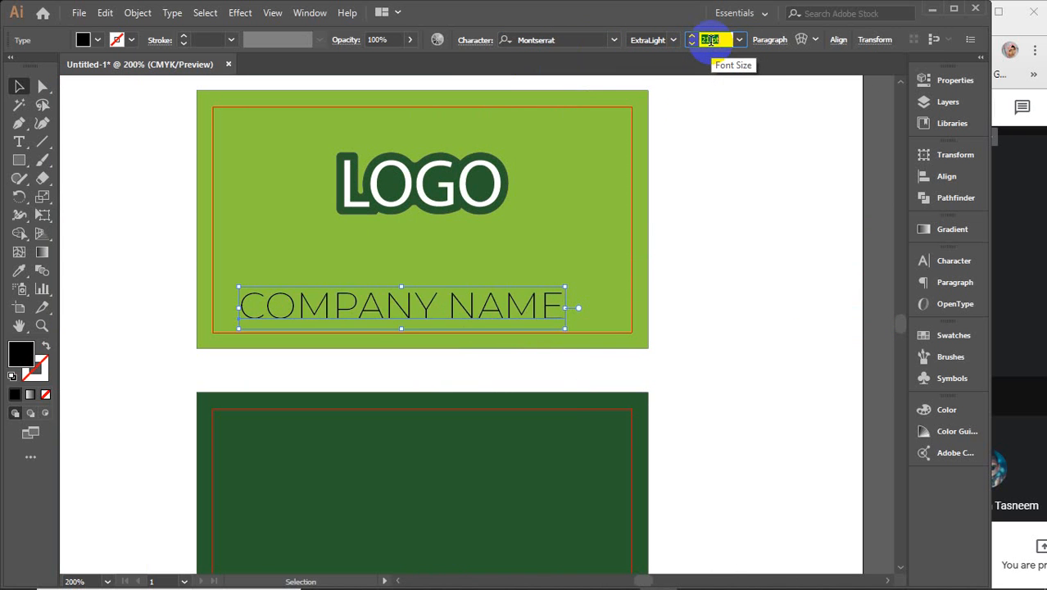
key("Down")
key("Down")
key("Down")
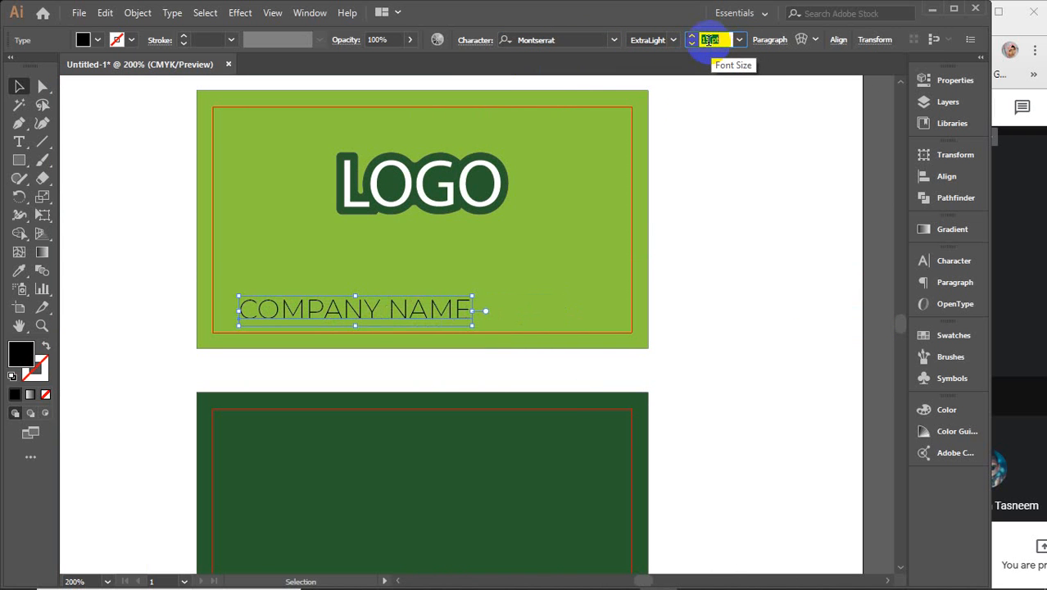
left_click(673, 39)
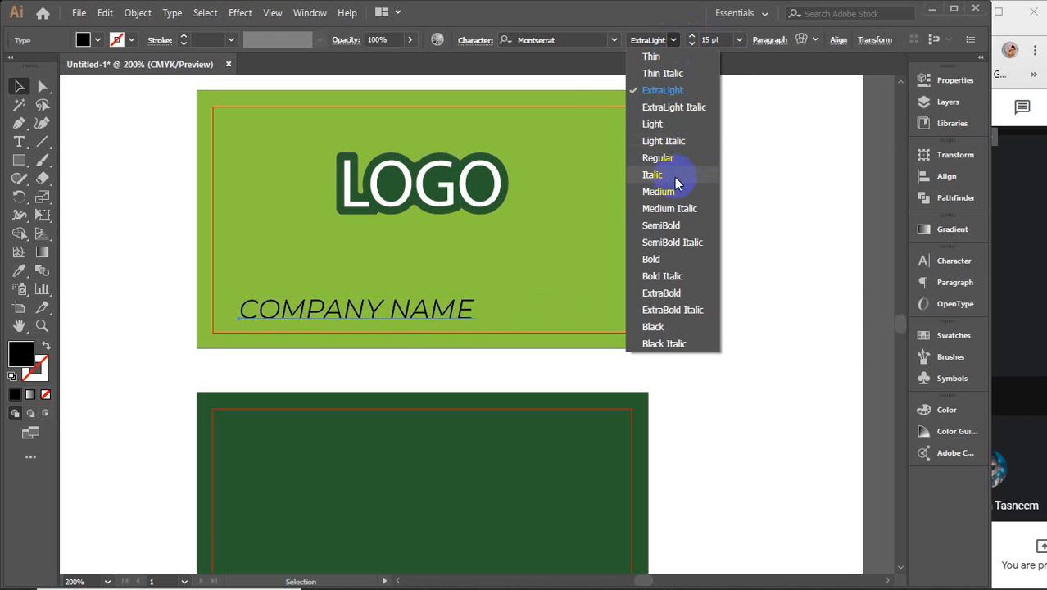
left_click(664, 199)
Step: Place COMPANY NAME under the LOGO, centre them on each other, and group them
left_click(533, 300)
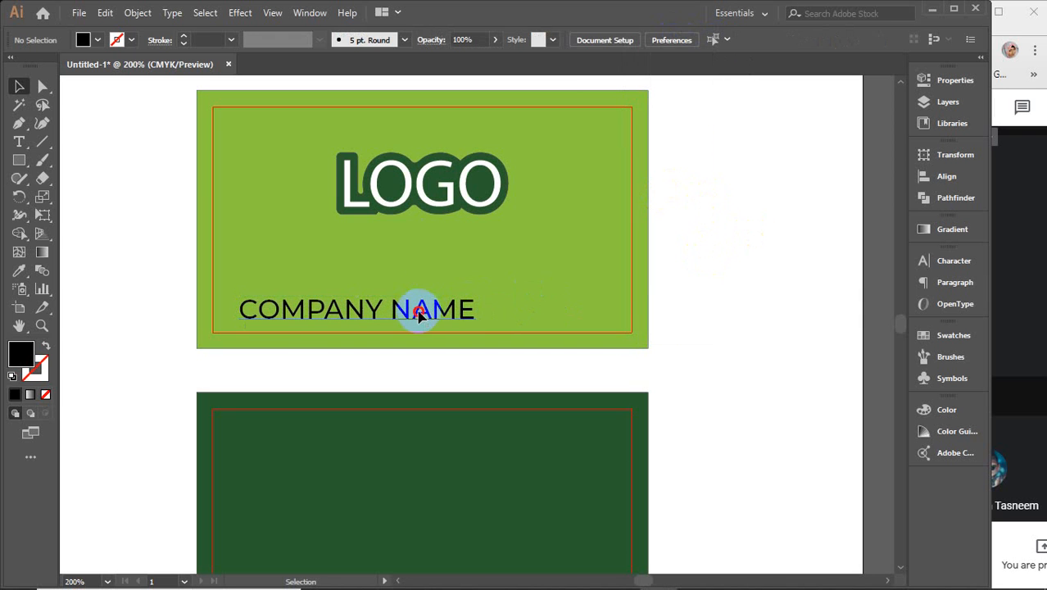
left_click_drag(418, 311, 479, 241)
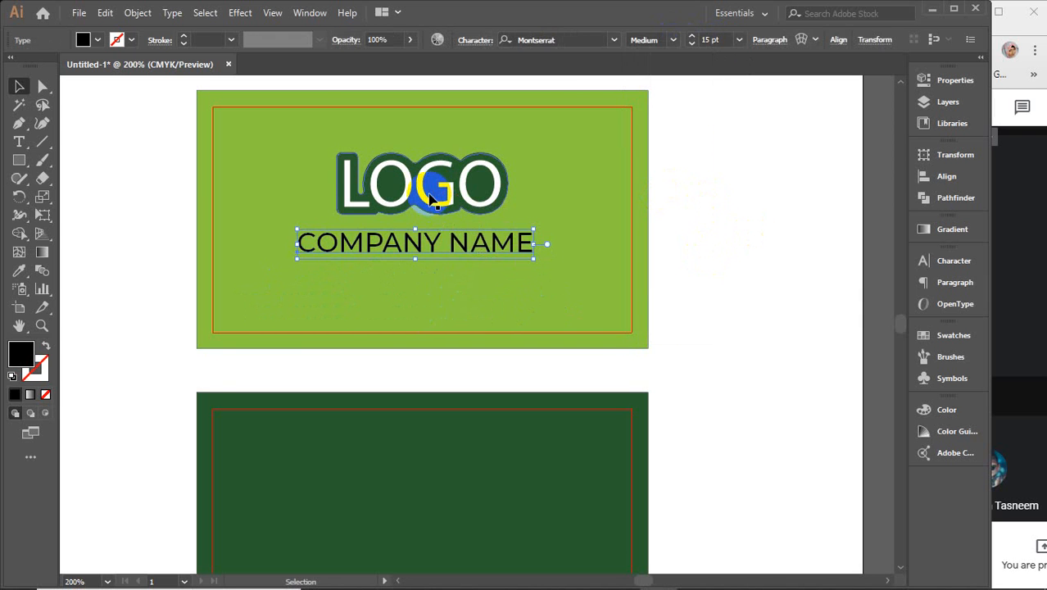
left_click(430, 196)
left_click_drag(430, 197, 430, 216)
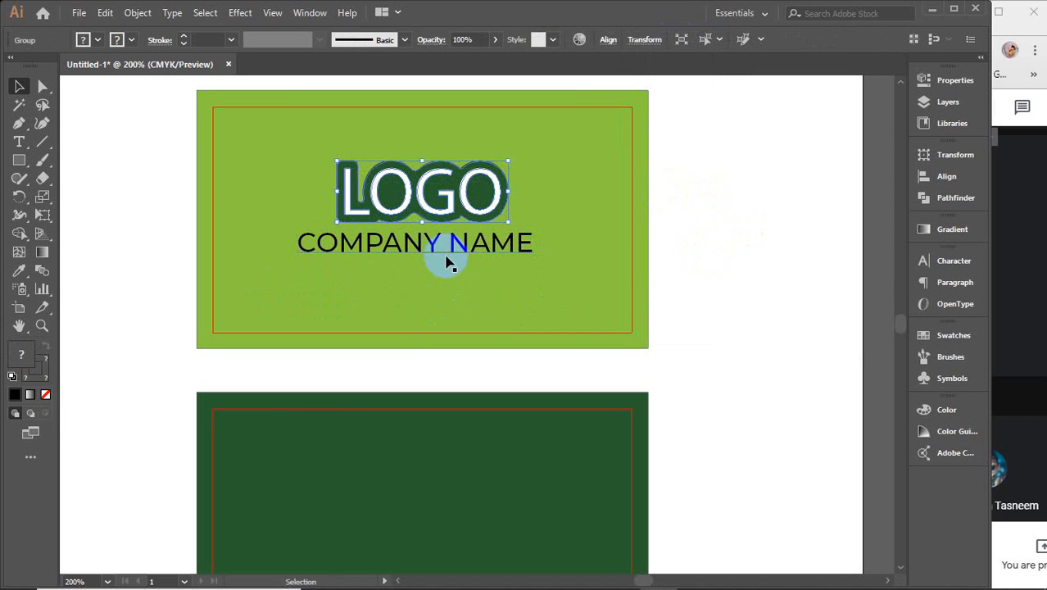
left_click(455, 251, "shift")
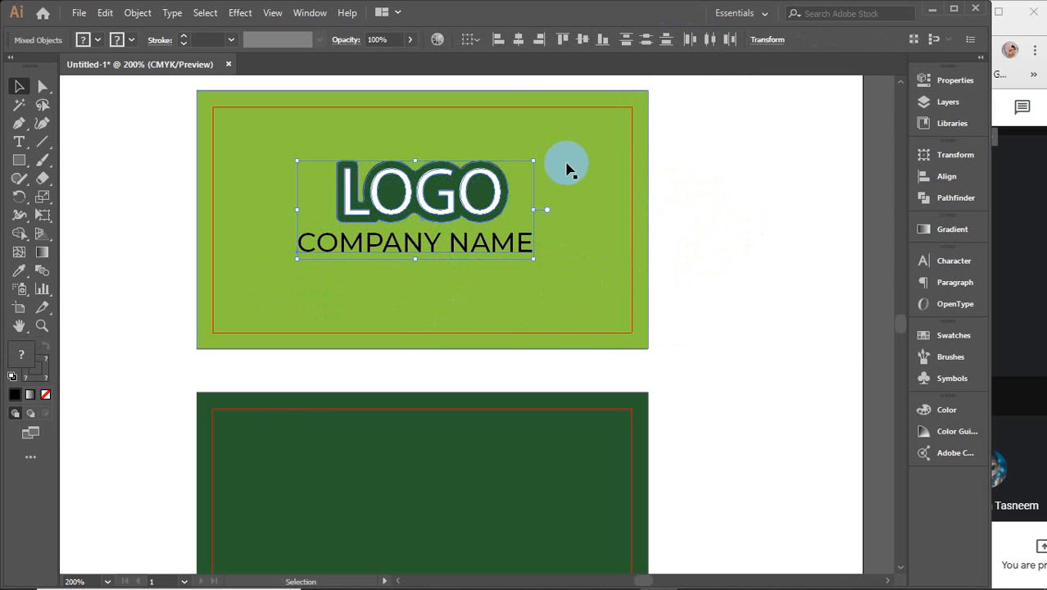
left_click(519, 39)
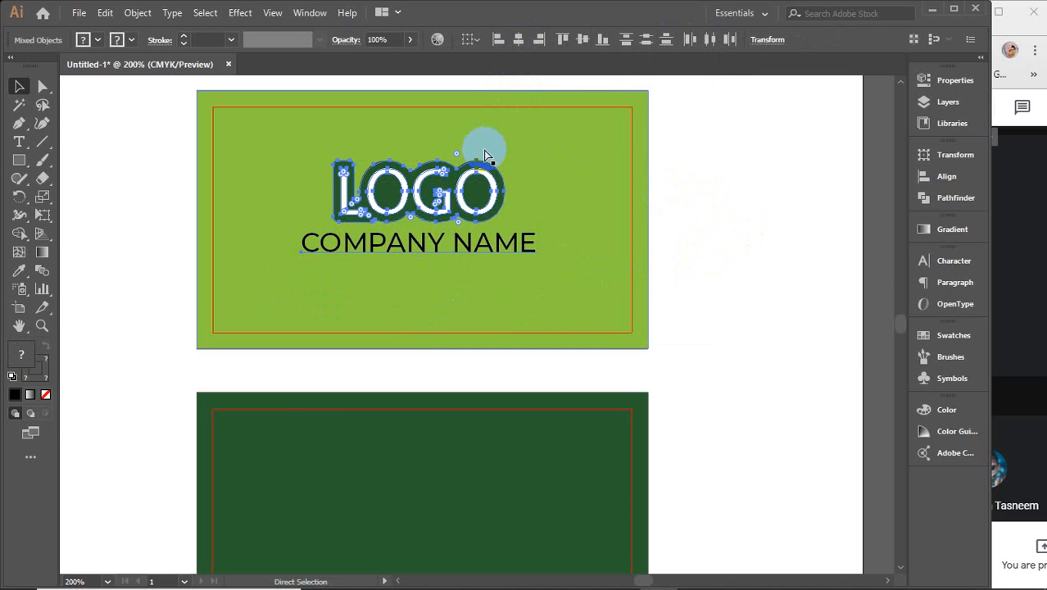
key("ctrl+g")
Step: Centre the logo group horizontally and vertically on the green front card as key object
left_click(382, 321, "shift")
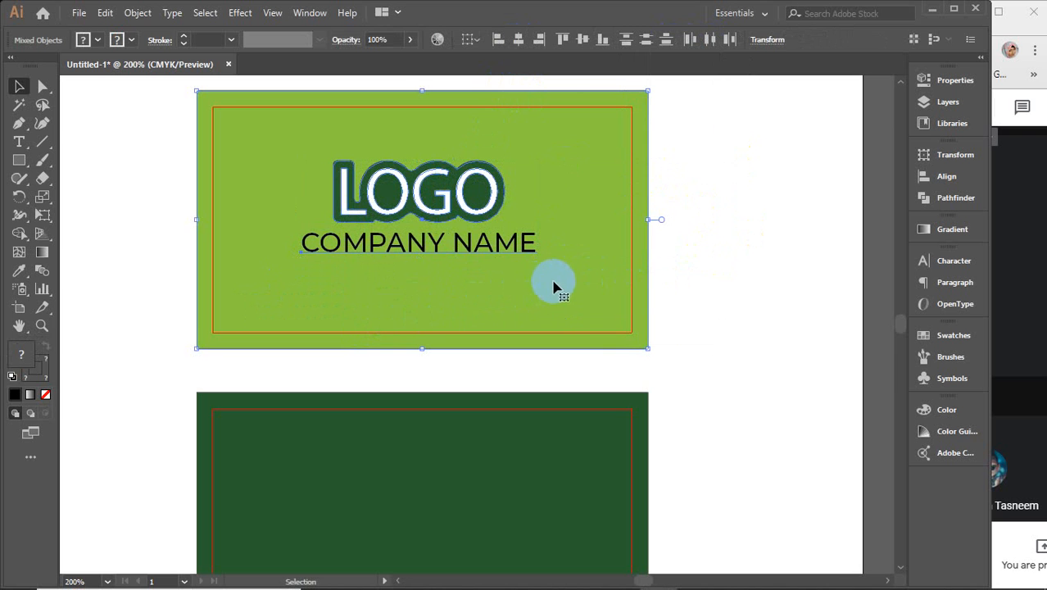
left_click(626, 283)
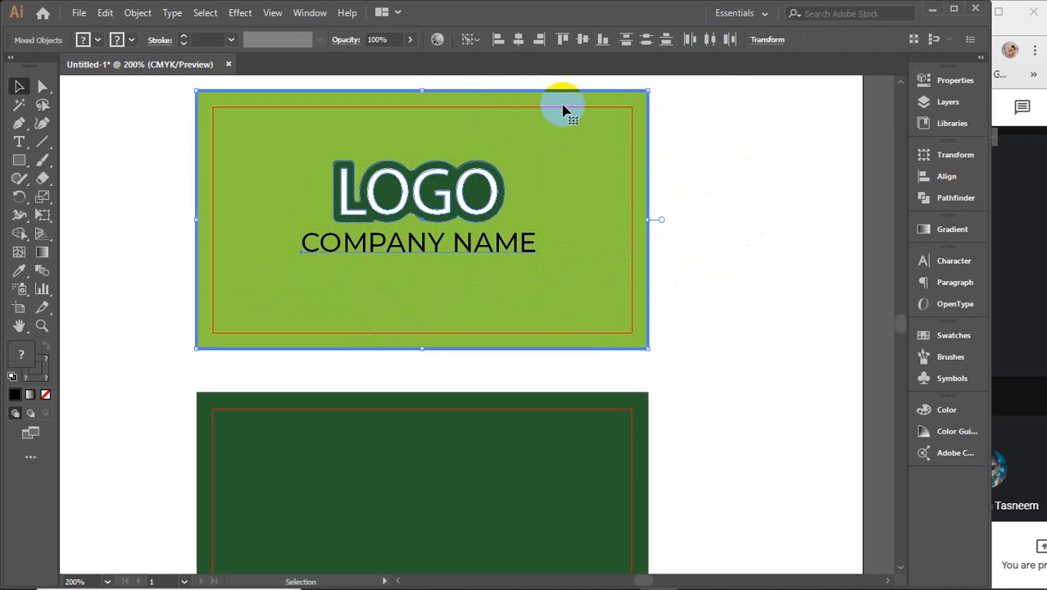
left_click(518, 39)
left_click(582, 41)
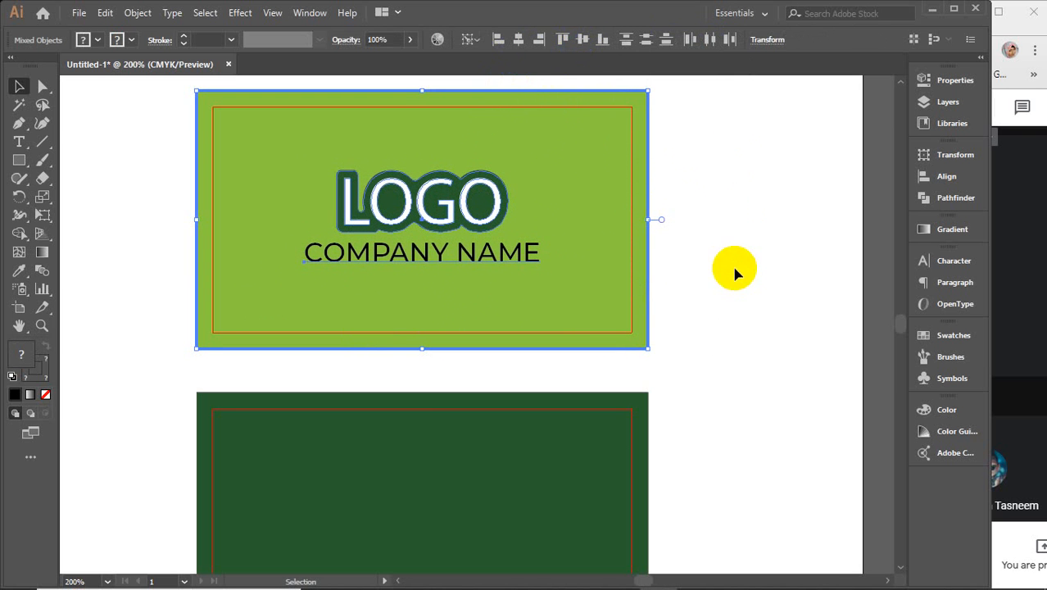
left_click(683, 268)
scroll(695, 256, "down", 1)
scroll(695, 252, "down", 5)
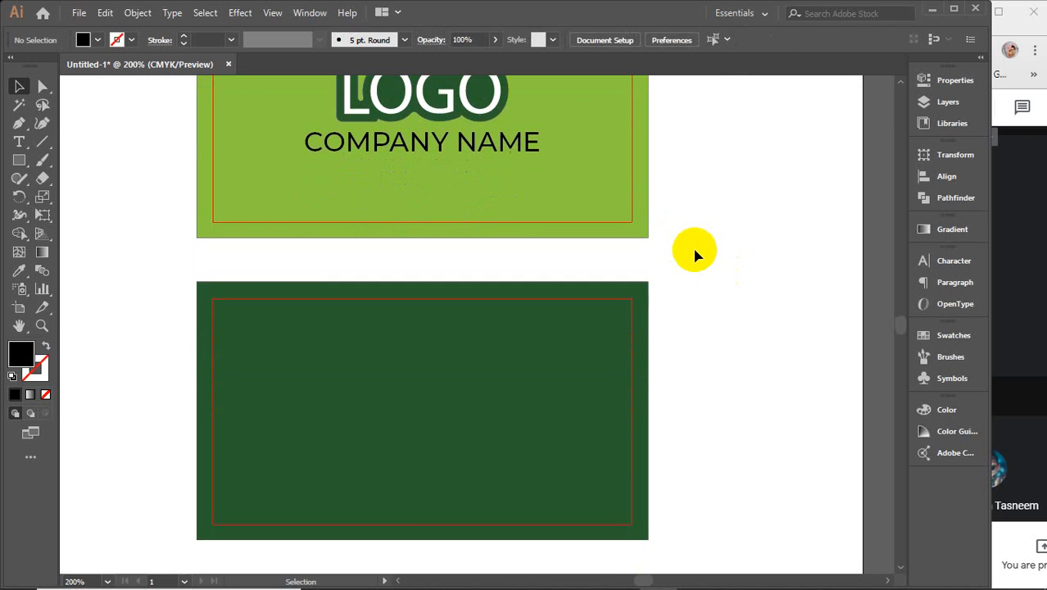
Step: Type the person's name beside the back card and duplicate the line several times below
key("space")
left_click_drag(767, 395, 647, 386)
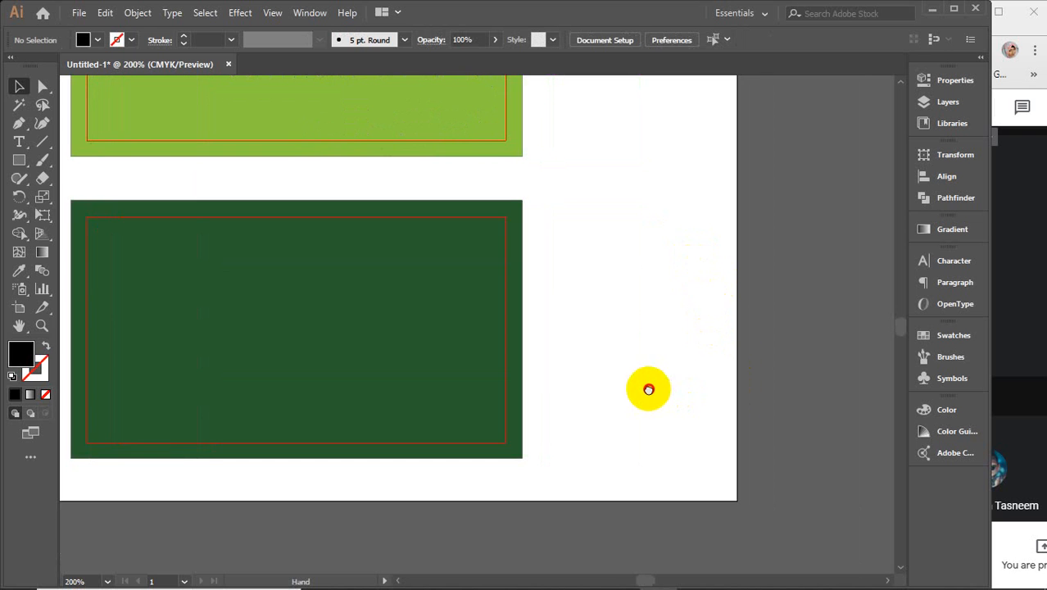
left_click(19, 142)
left_click(643, 276)
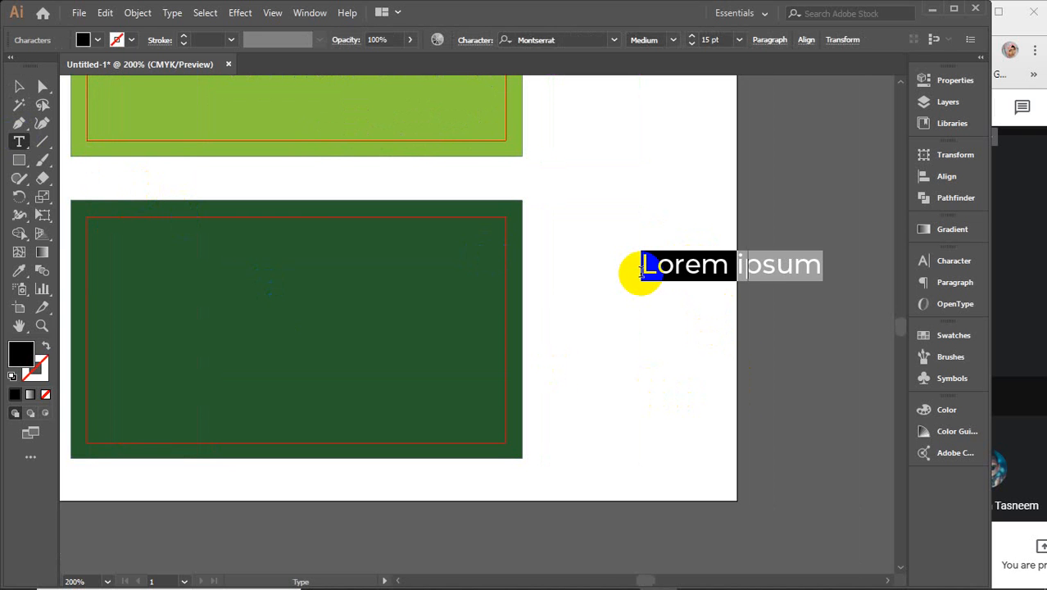
type("J")
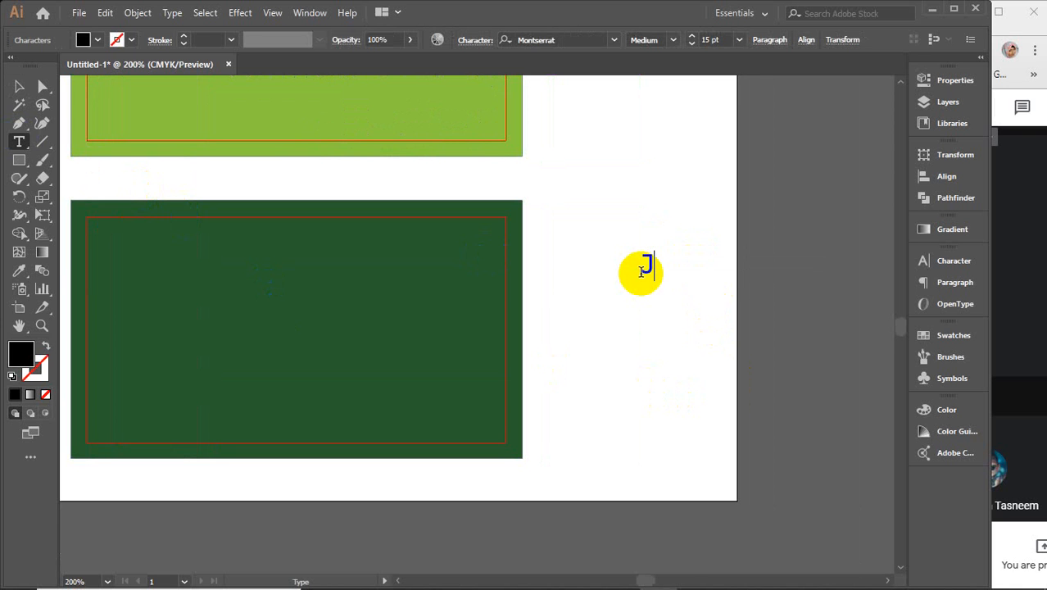
type("hon S")
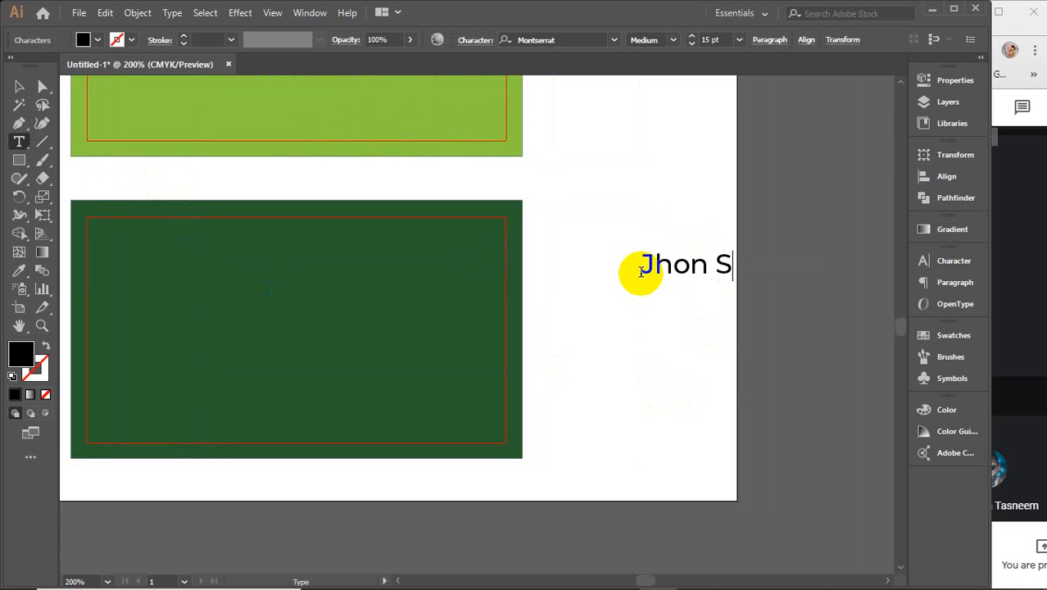
type("mith")
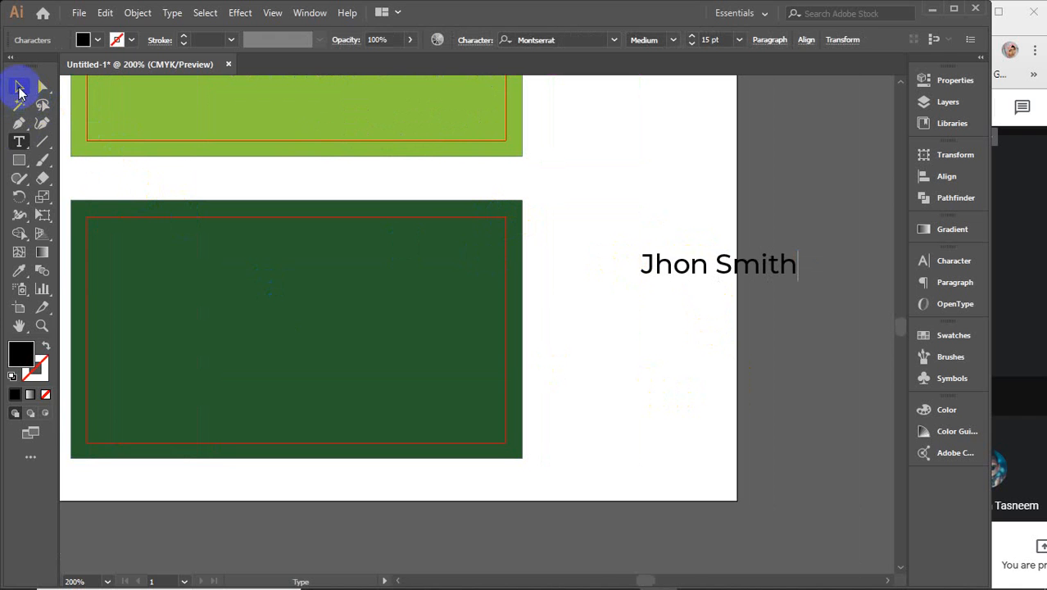
left_click(20, 88)
left_click_drag(671, 268, 580, 235)
key("ctrl+d")
key("ctrl+d")
key("ctrl+d")
key("ctrl+d")
key("ctrl+d")
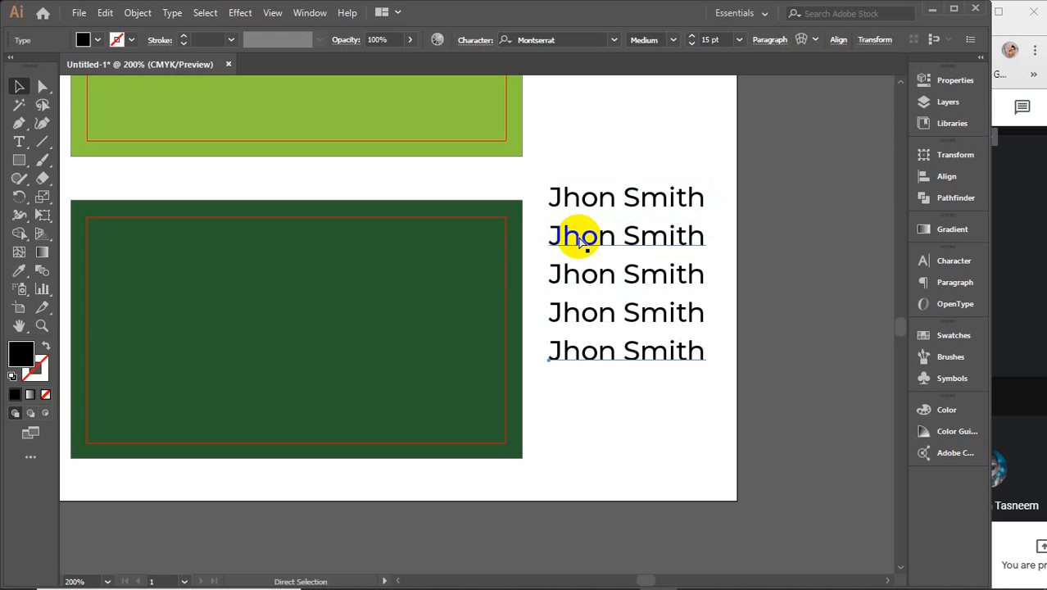
Step: Replace the copied lines with the title 'Web Designer', a phone number, and an e-mail address
left_click(19, 142)
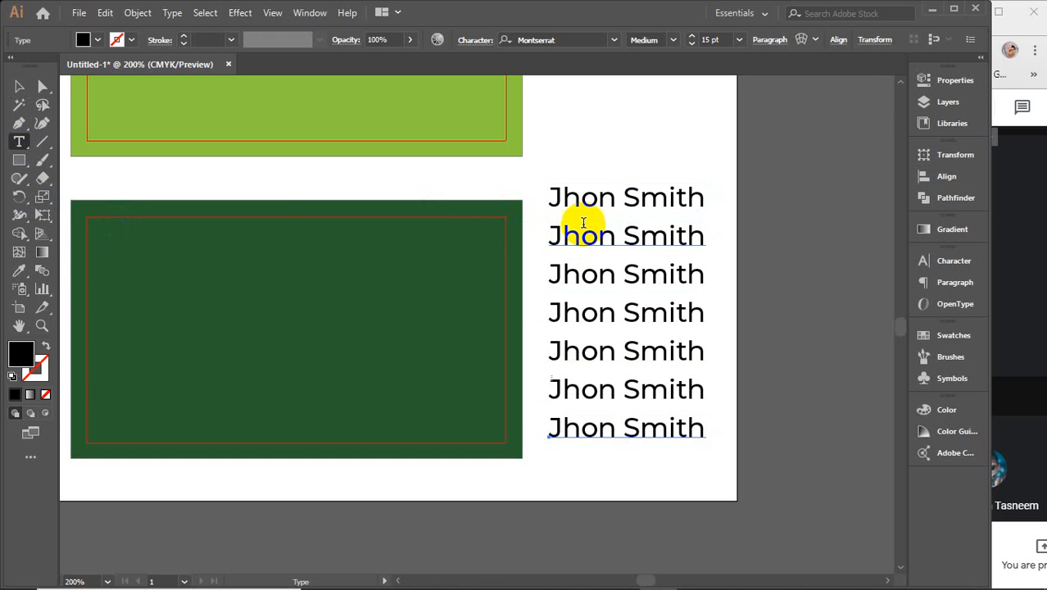
left_click_drag(552, 235, 748, 237)
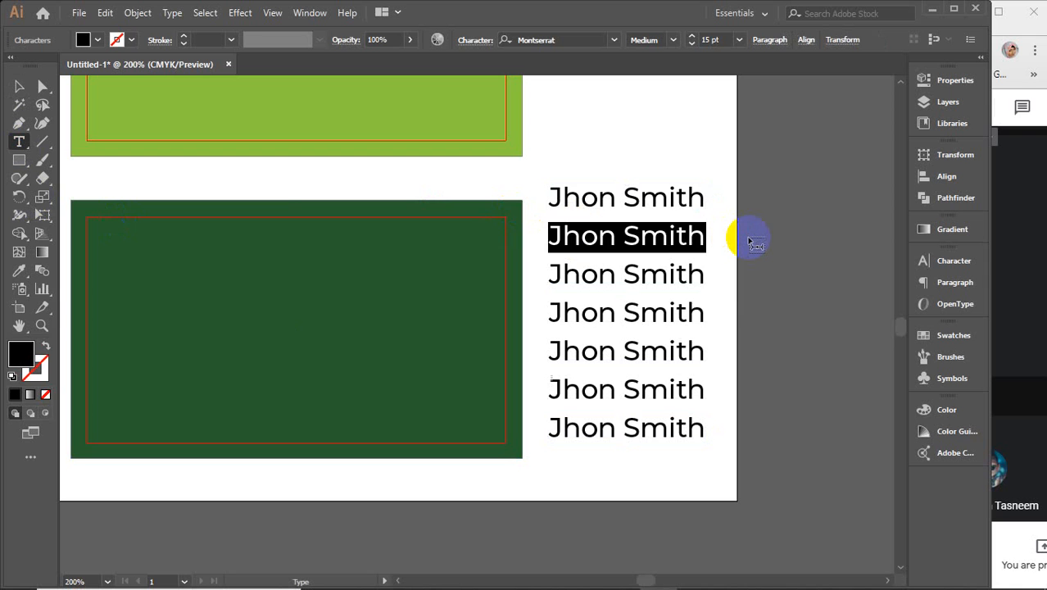
type("W")
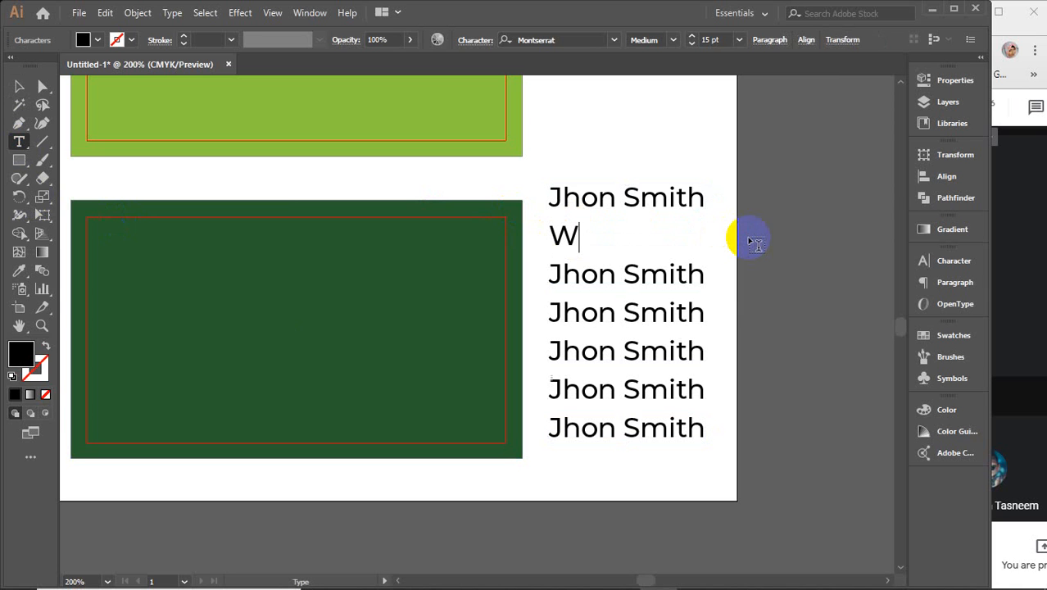
type("Eeb Desi")
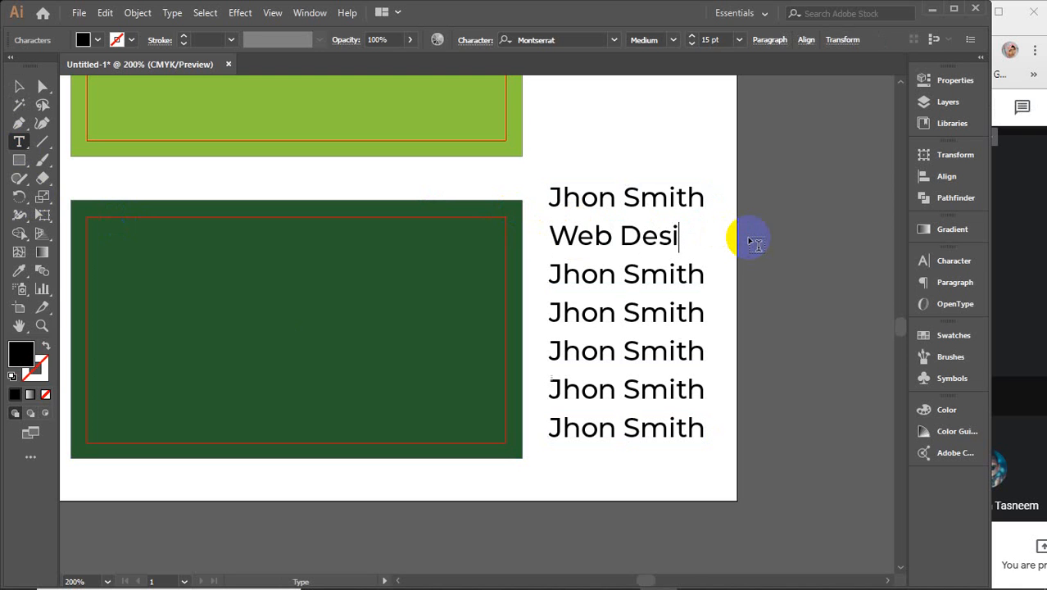
type("gner")
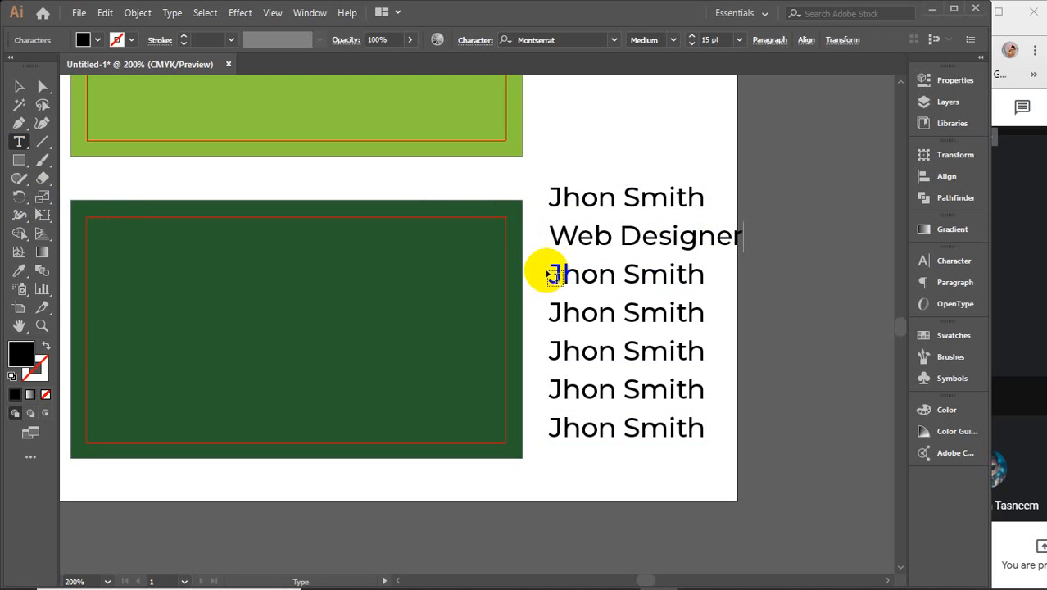
left_click_drag(550, 274, 715, 279)
type("0")
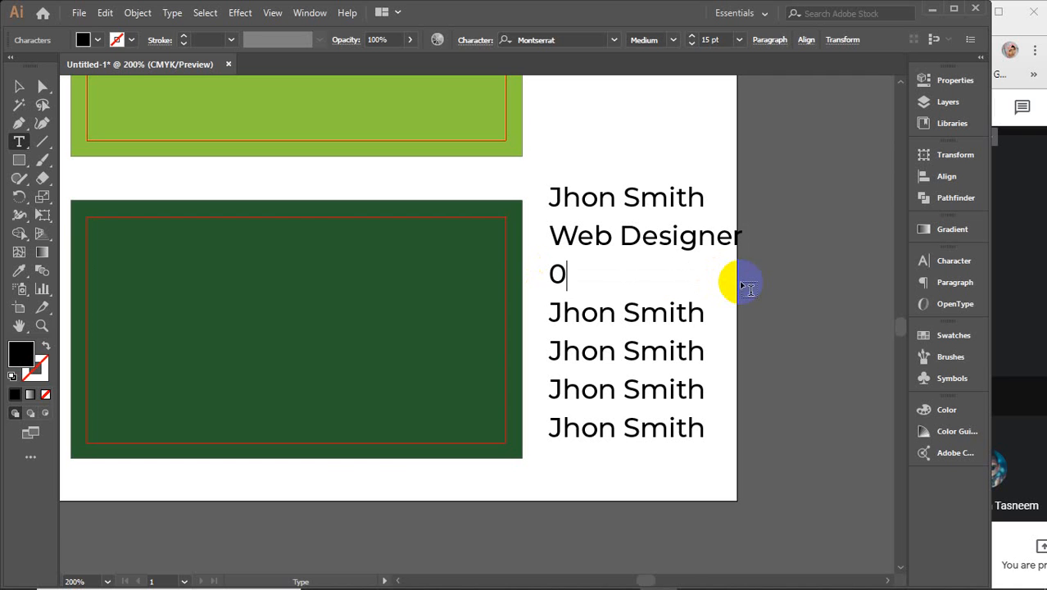
type("123456789")
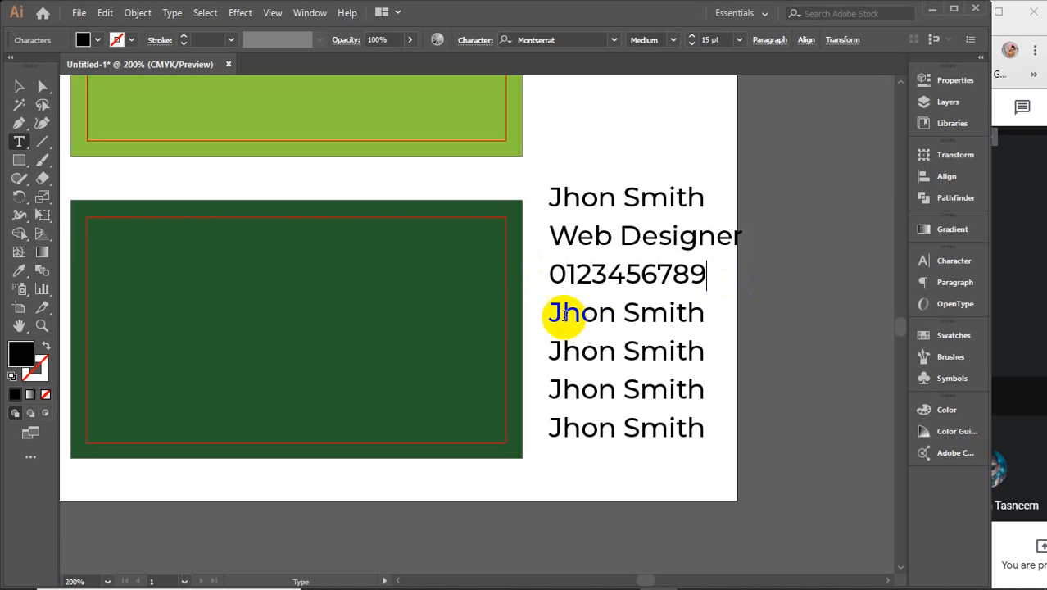
left_click_drag(548, 313, 723, 317)
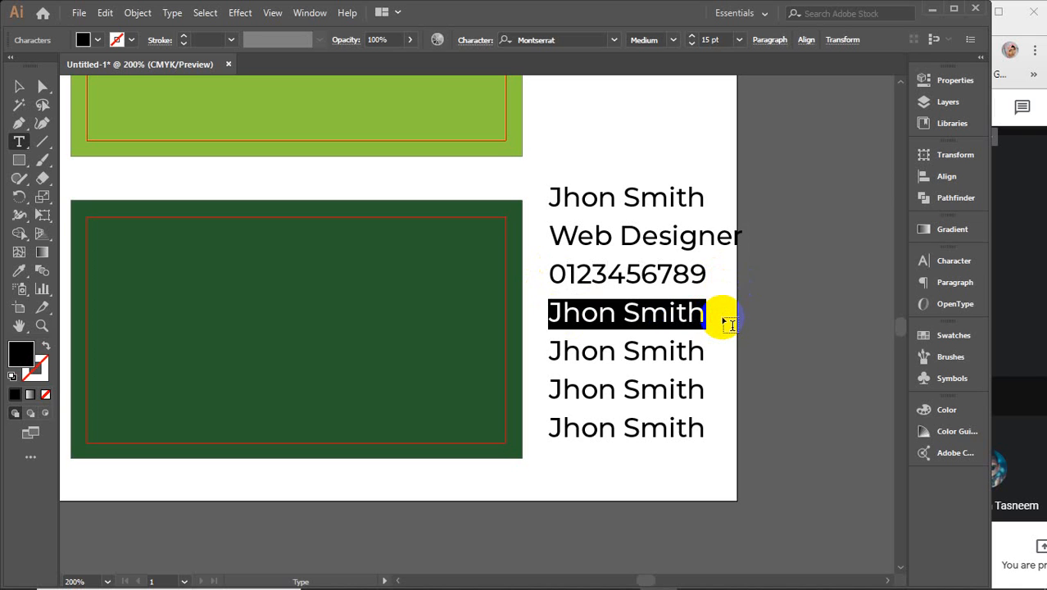
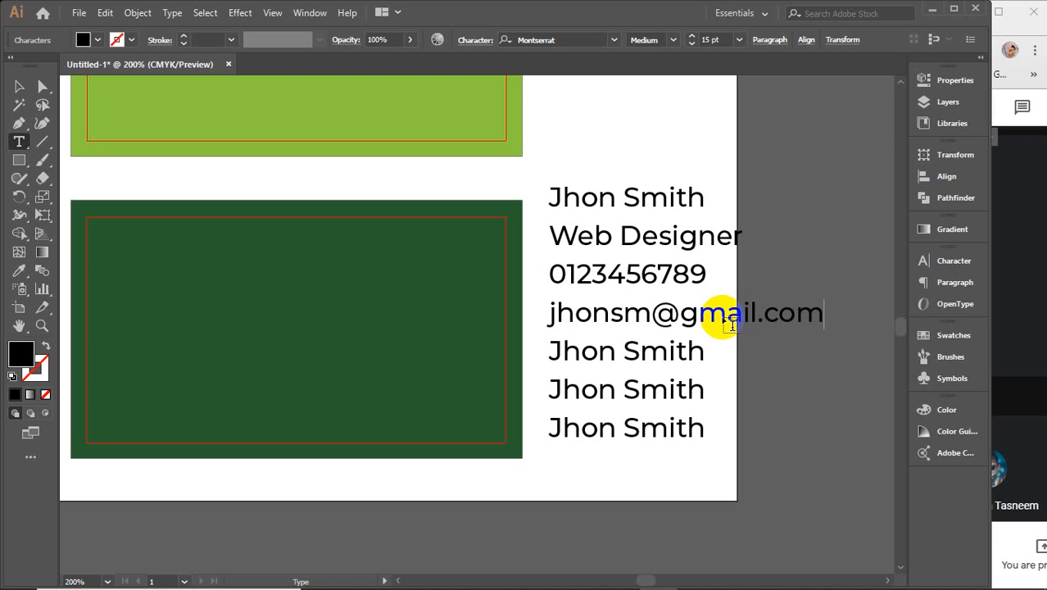
Step: Replace the next lines with the website address and the street address ending with the city
left_click_drag(545, 347, 747, 354)
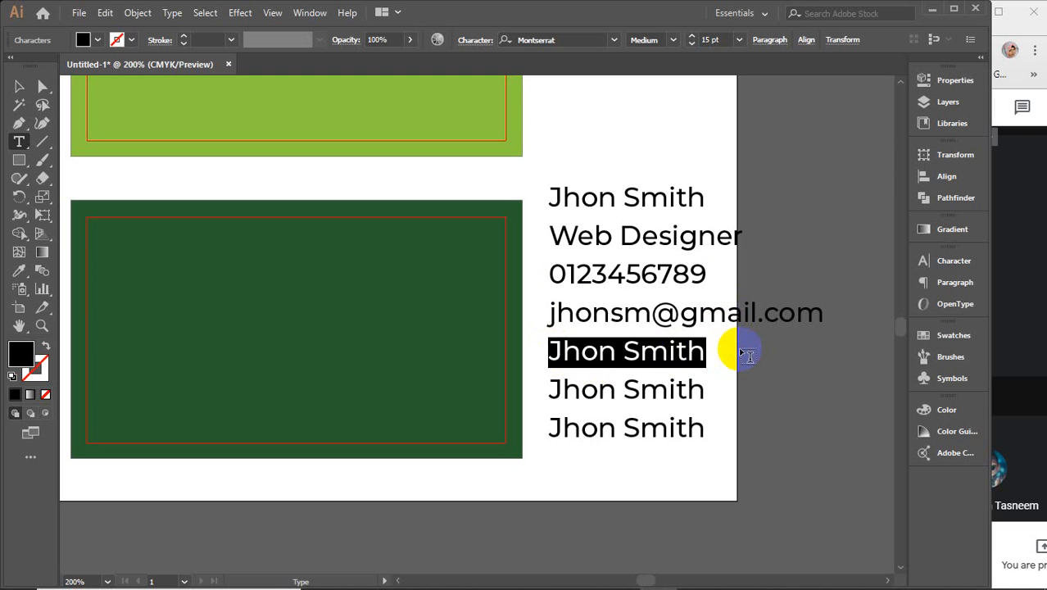
type("www.jhon")
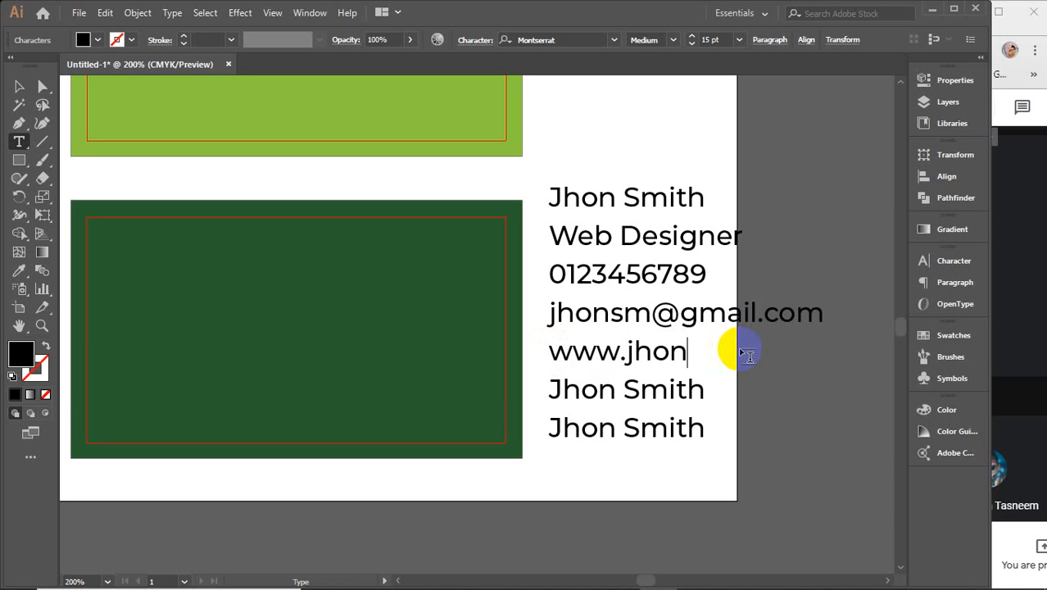
type("smith")
type("com")
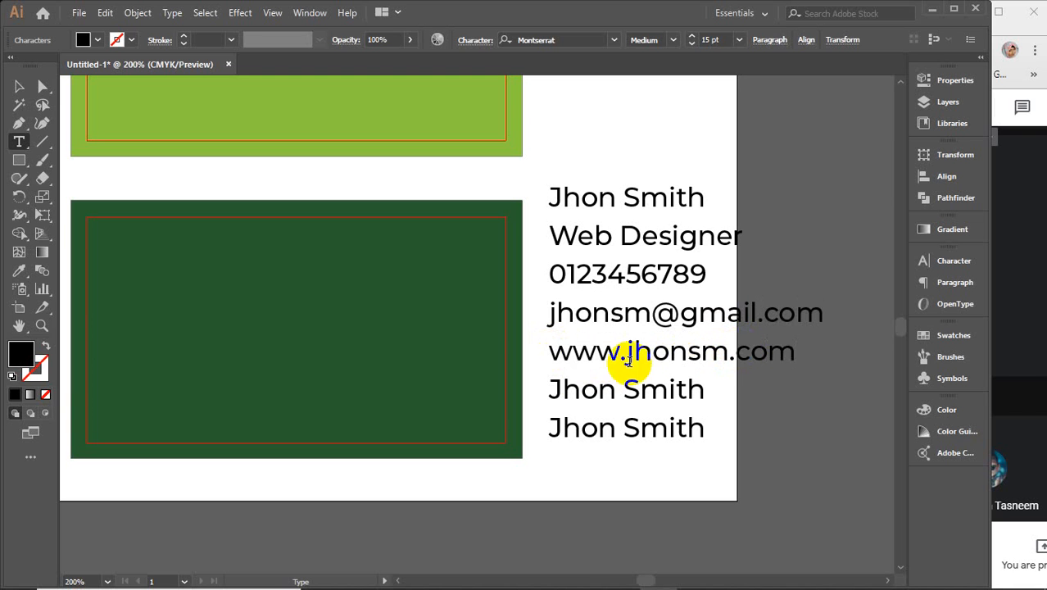
left_click_drag(546, 385, 724, 387)
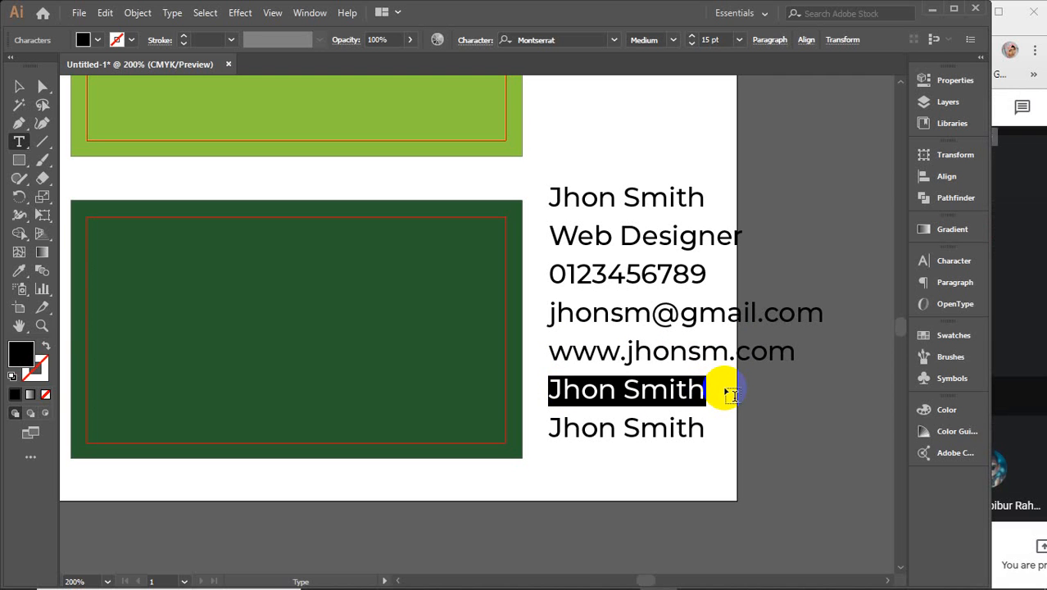
type("123")
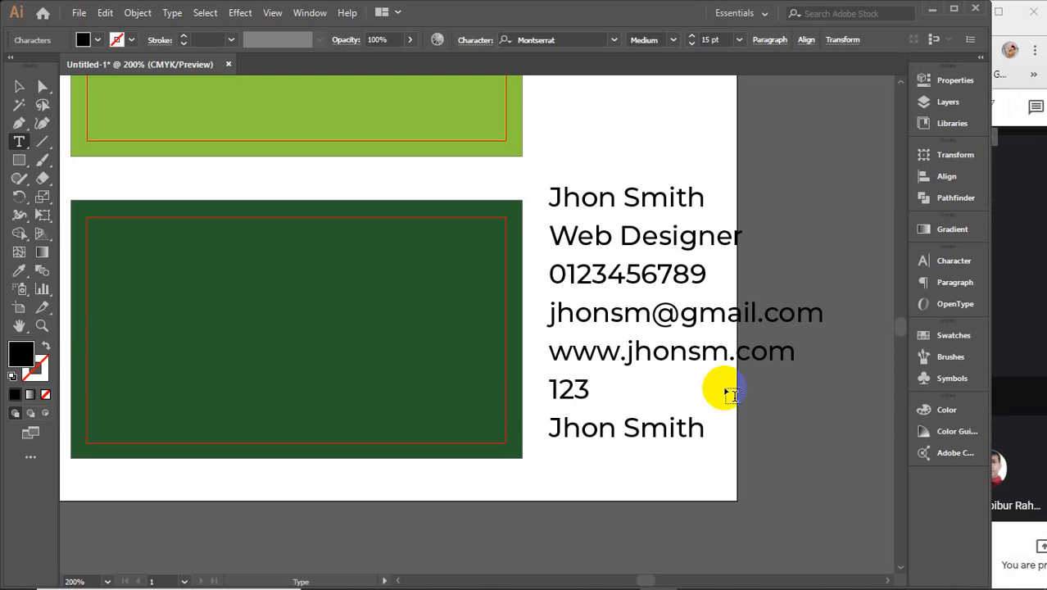
type(" Str")
type("ee")
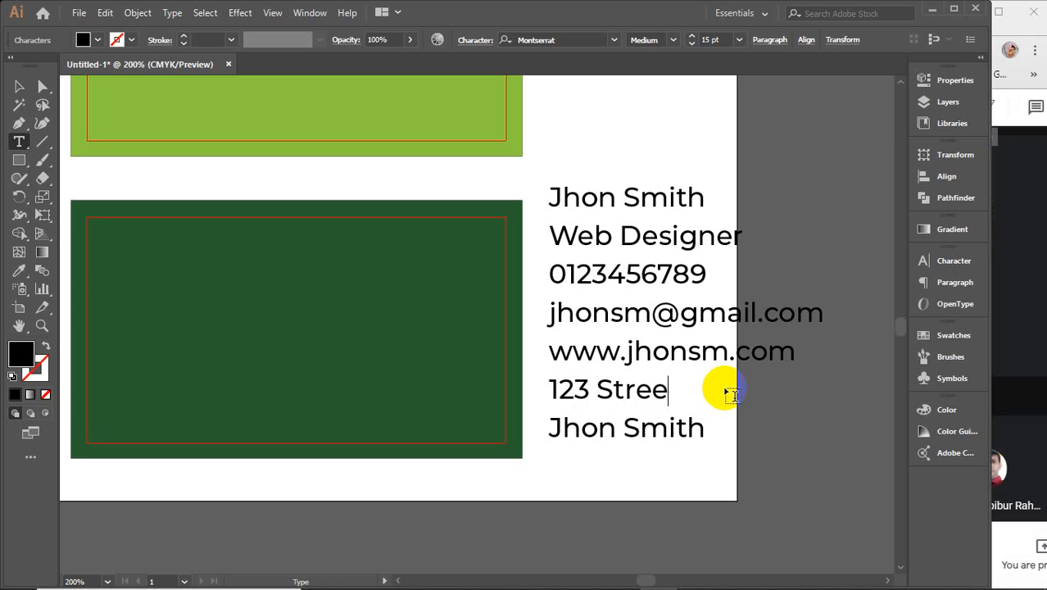
type("t Road")
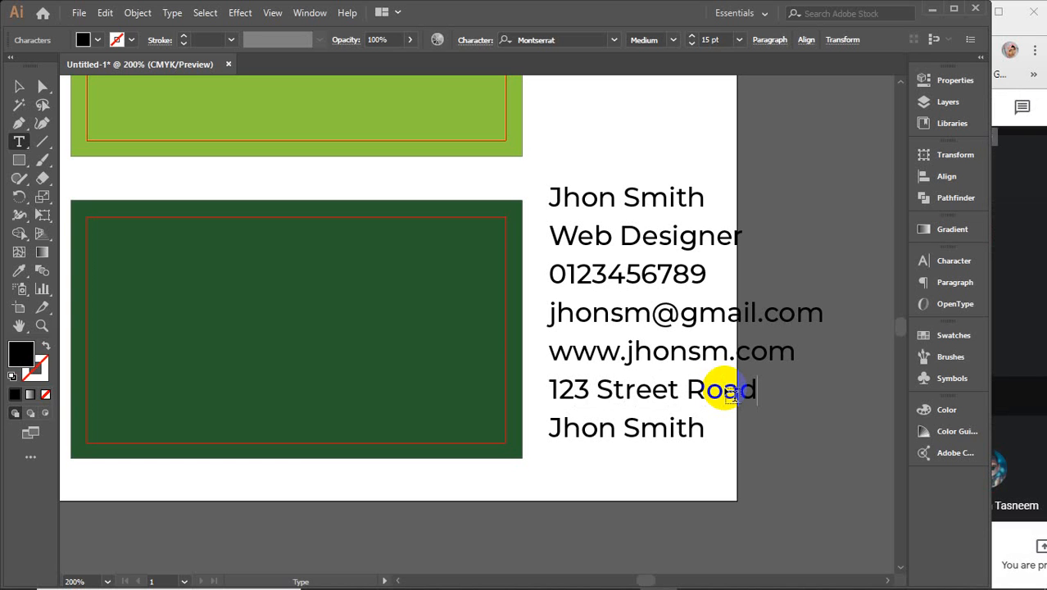
type(",")
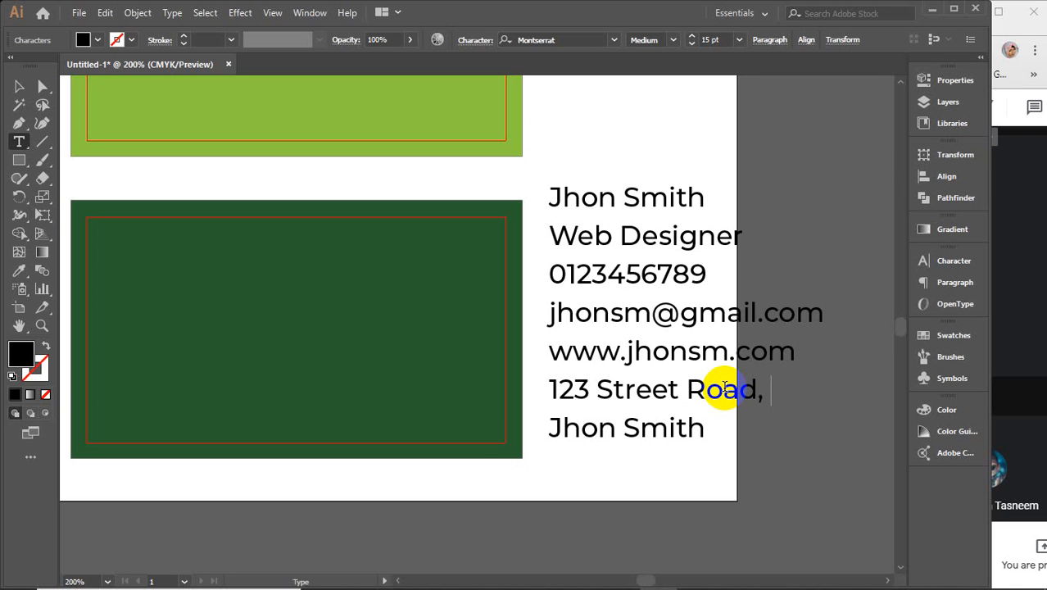
type("Banani")
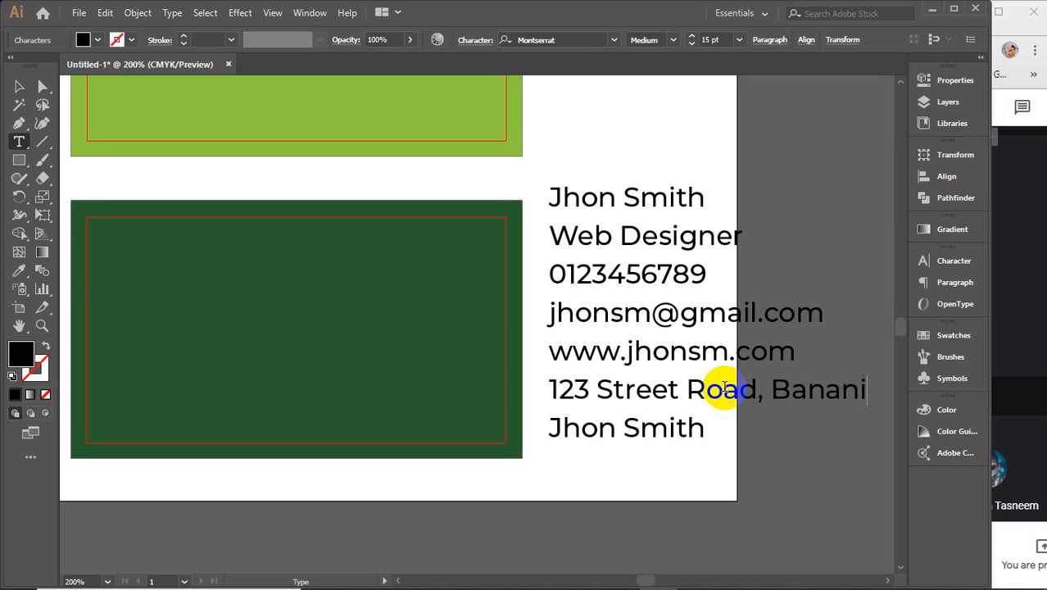
key("BackSpace")
type("i, Dh")
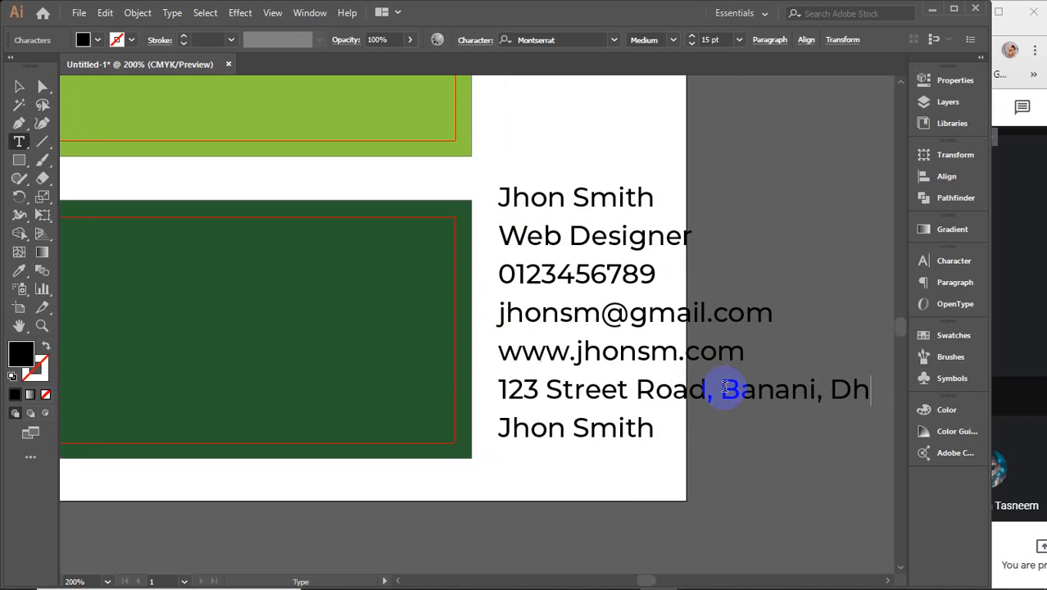
type("aka")
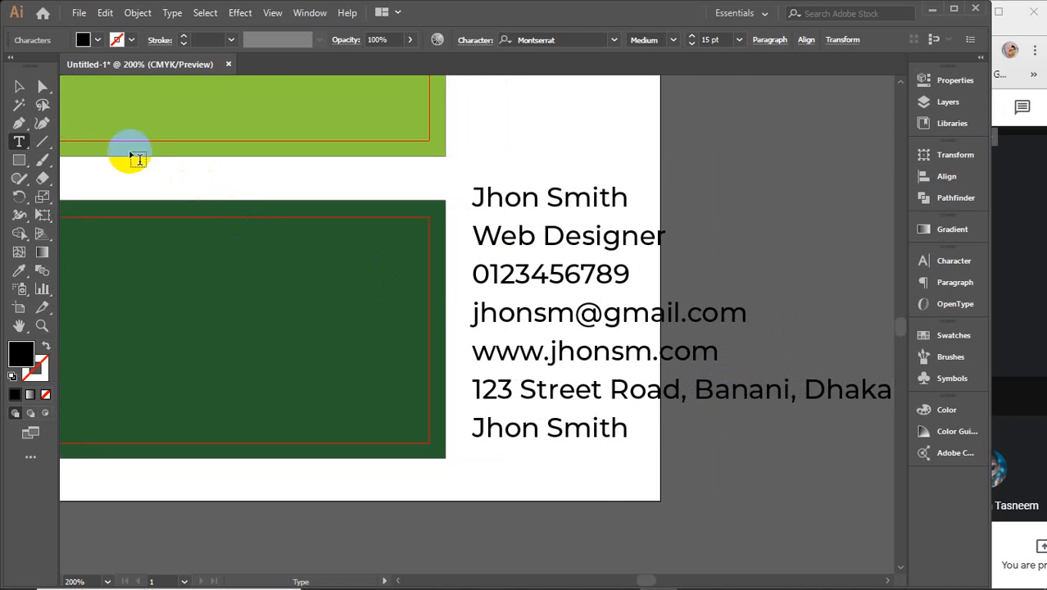
left_click(18, 87)
Step: Delete the duplicate bottom name line and set the top name line to ExtraBold
left_click(719, 492)
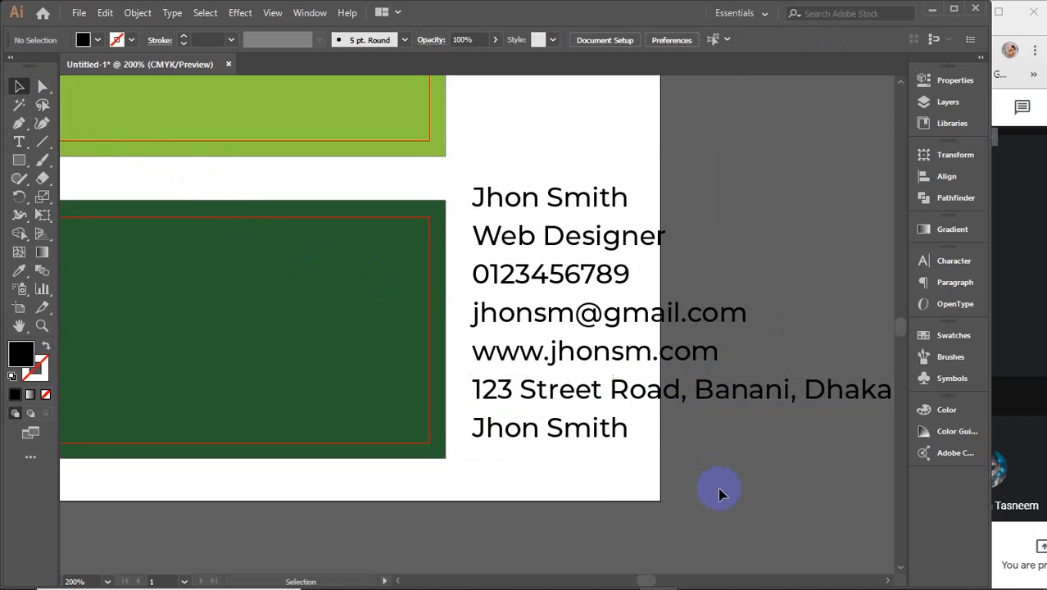
left_click(591, 423)
key("Delete")
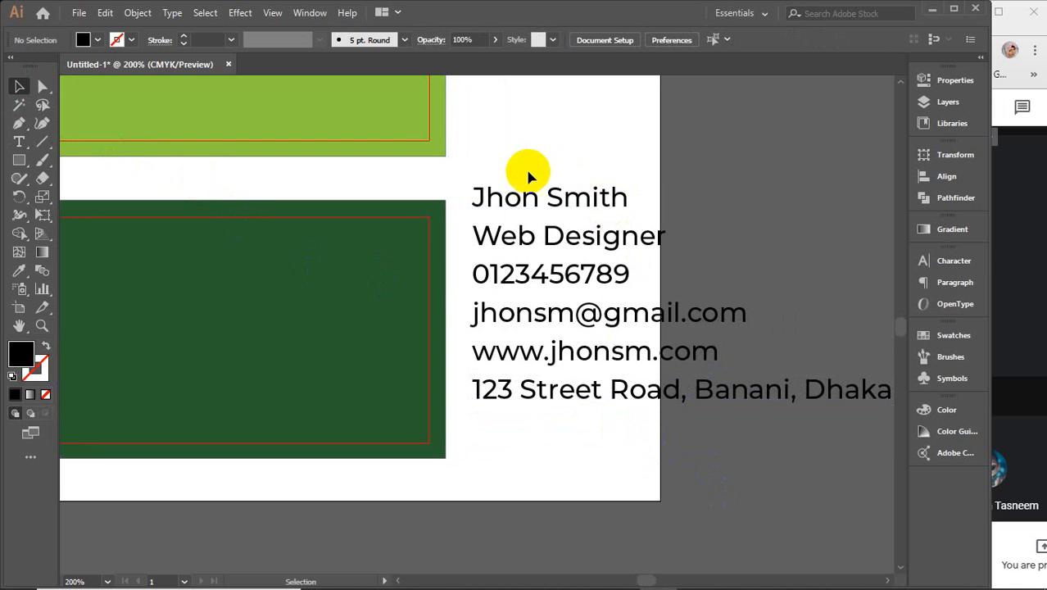
left_click(531, 199)
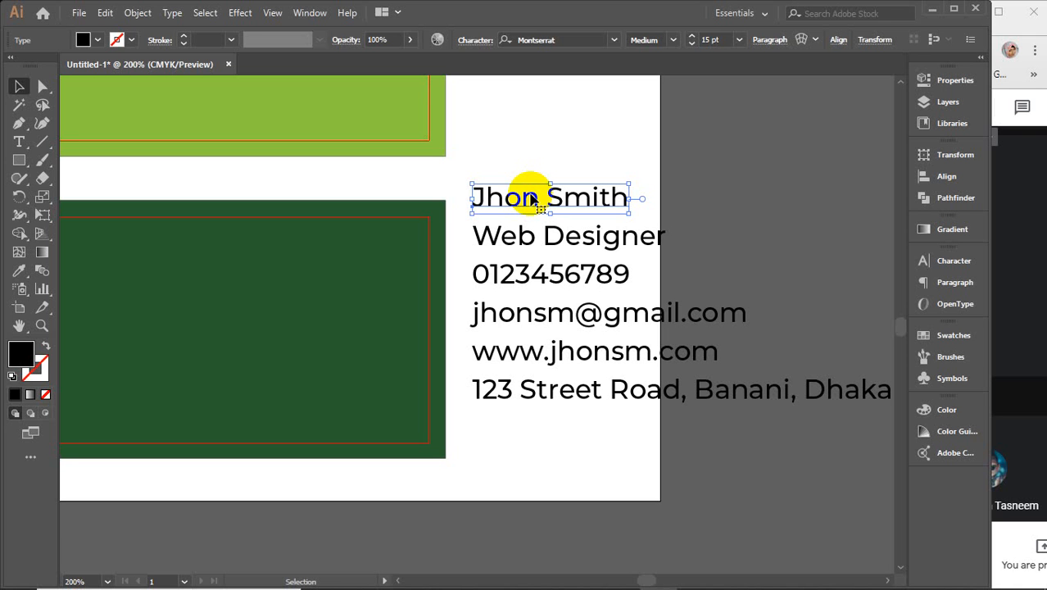
left_click(674, 40)
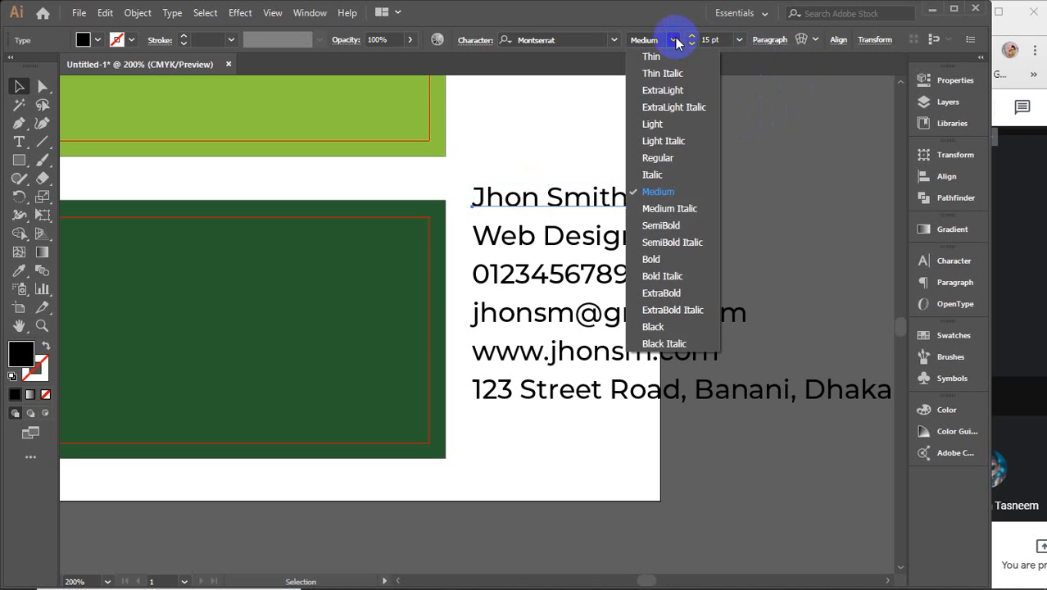
left_click(670, 295)
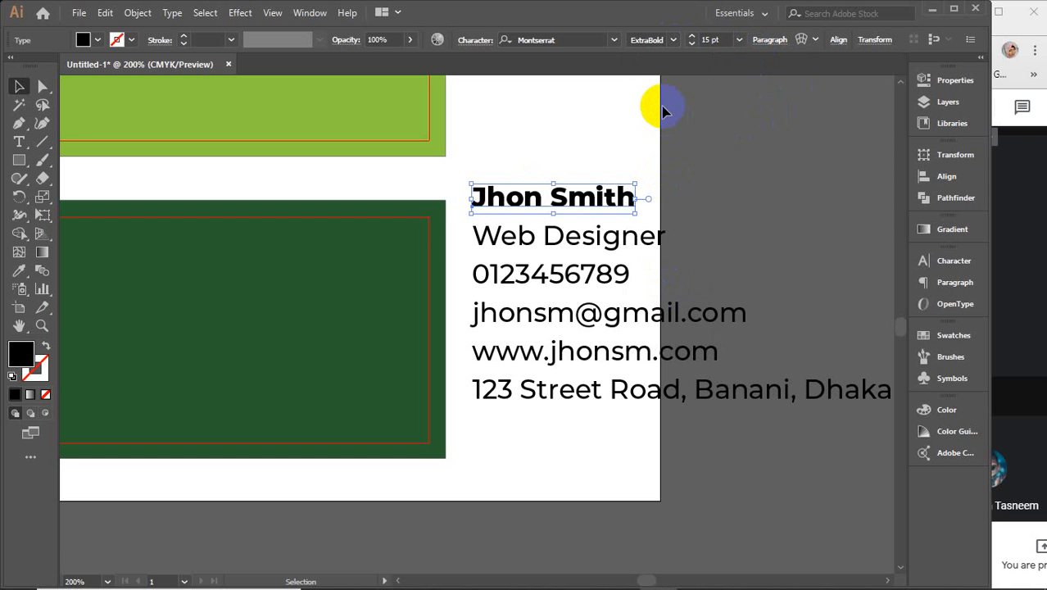
Step: Set only the surname back to Medium weight, keeping the first name ExtraBold
left_click(21, 143)
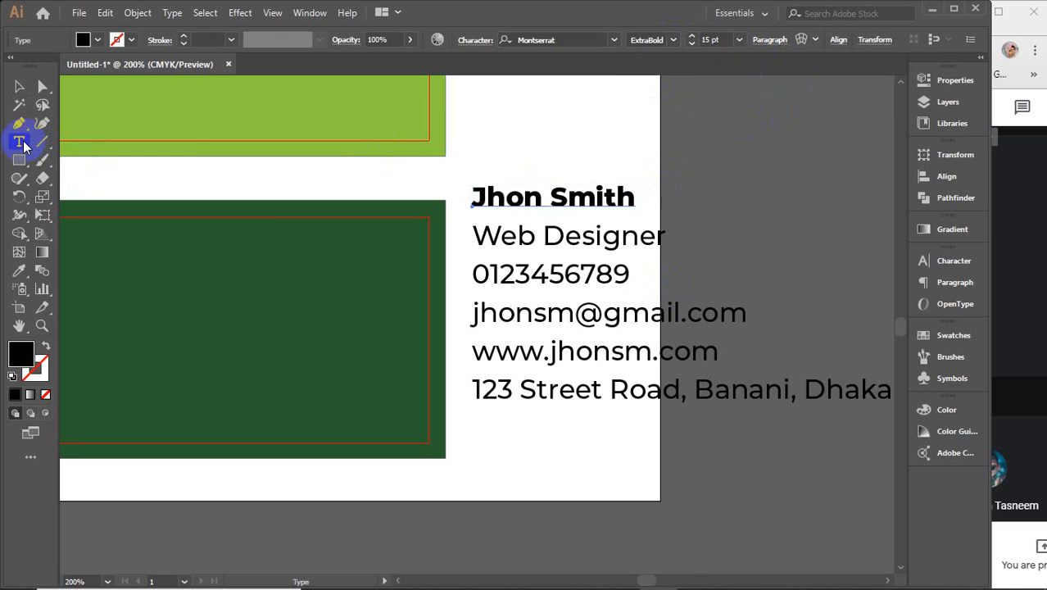
left_click_drag(549, 196, 666, 197)
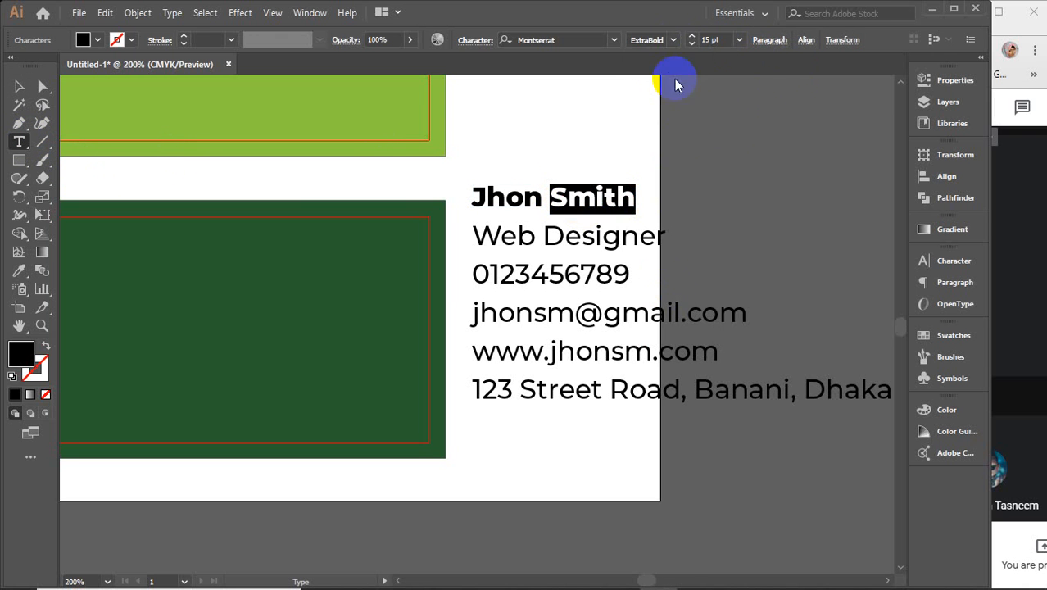
left_click(673, 40)
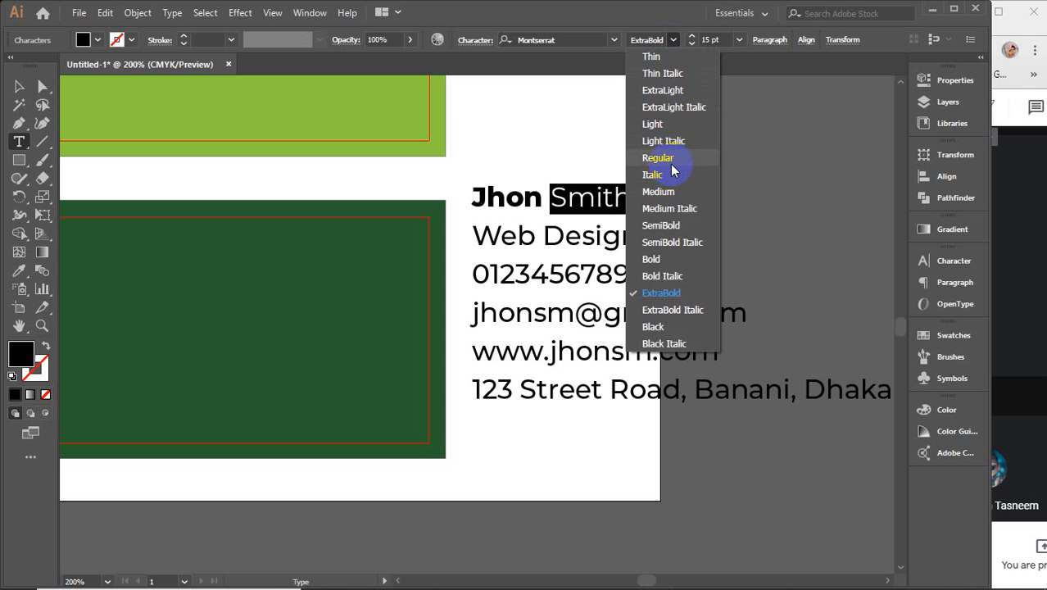
left_click(668, 191)
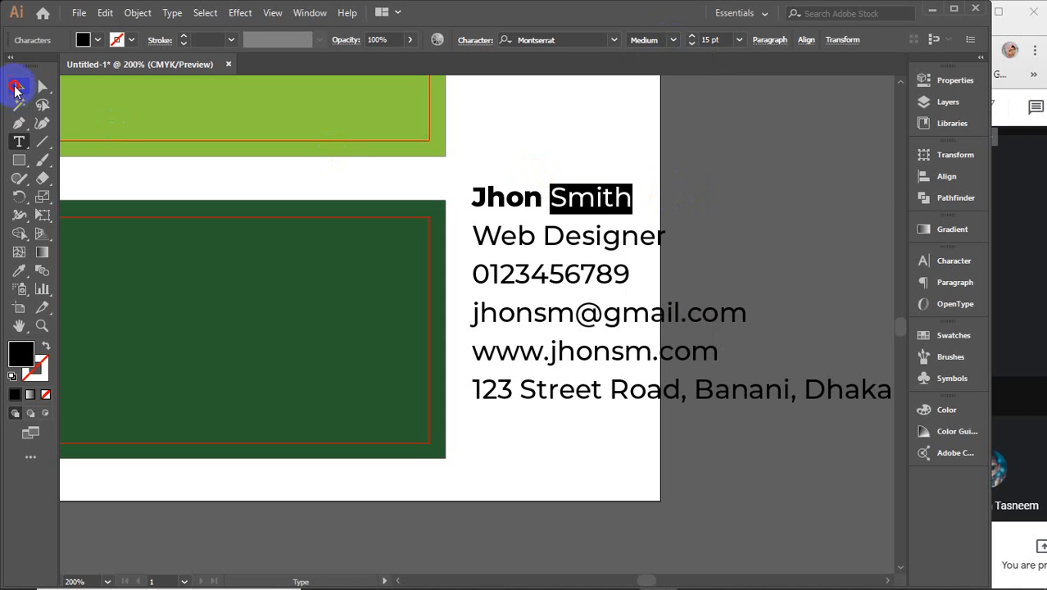
left_click(15, 88)
left_click(612, 150)
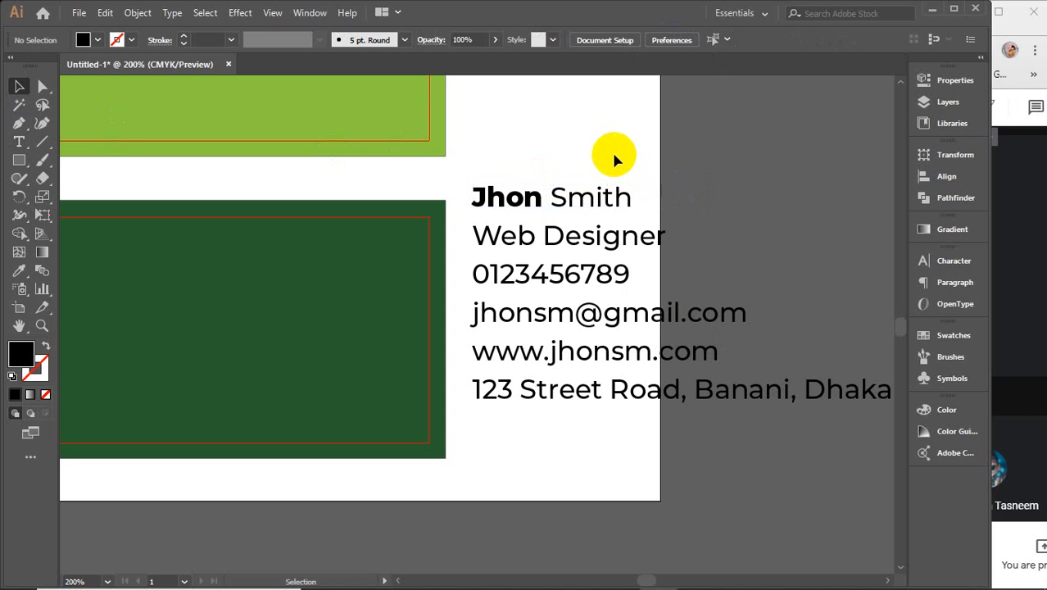
left_click(587, 195)
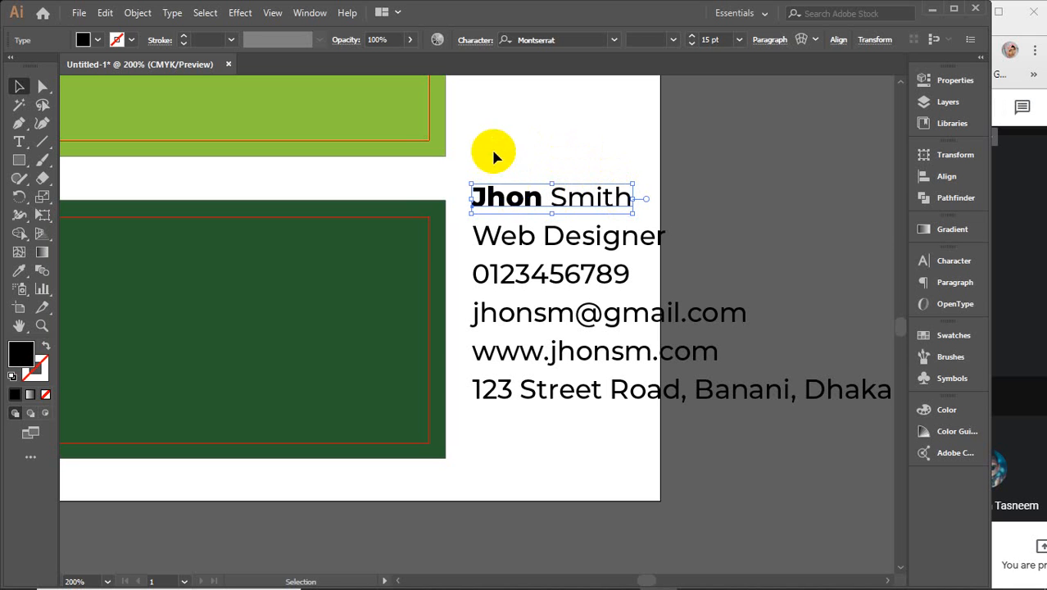
Step: Nudge the name line slightly to the right within the contact block
left_click_drag(495, 155, 565, 453)
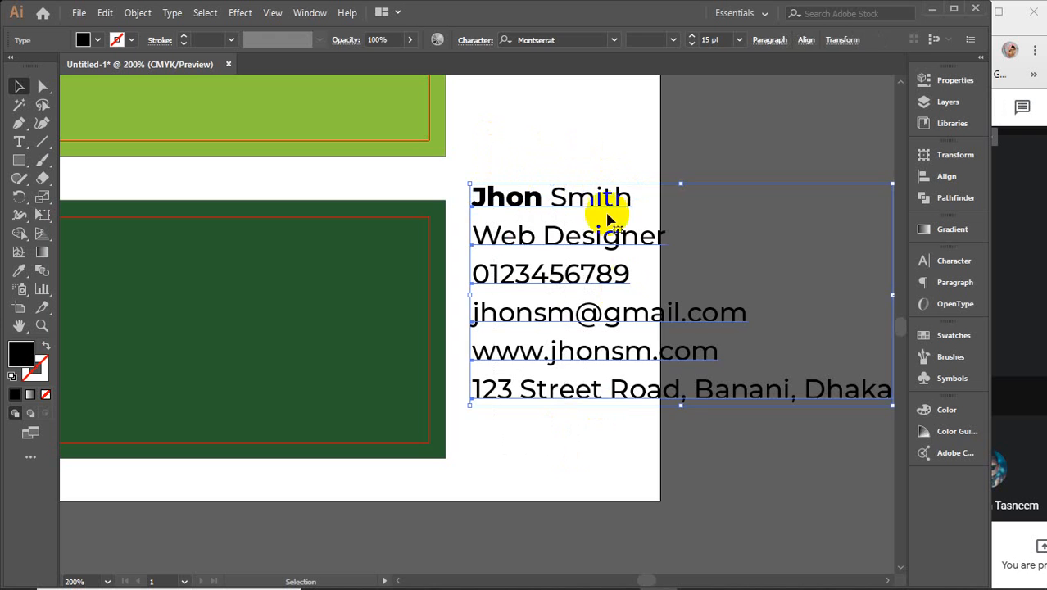
left_click(562, 143)
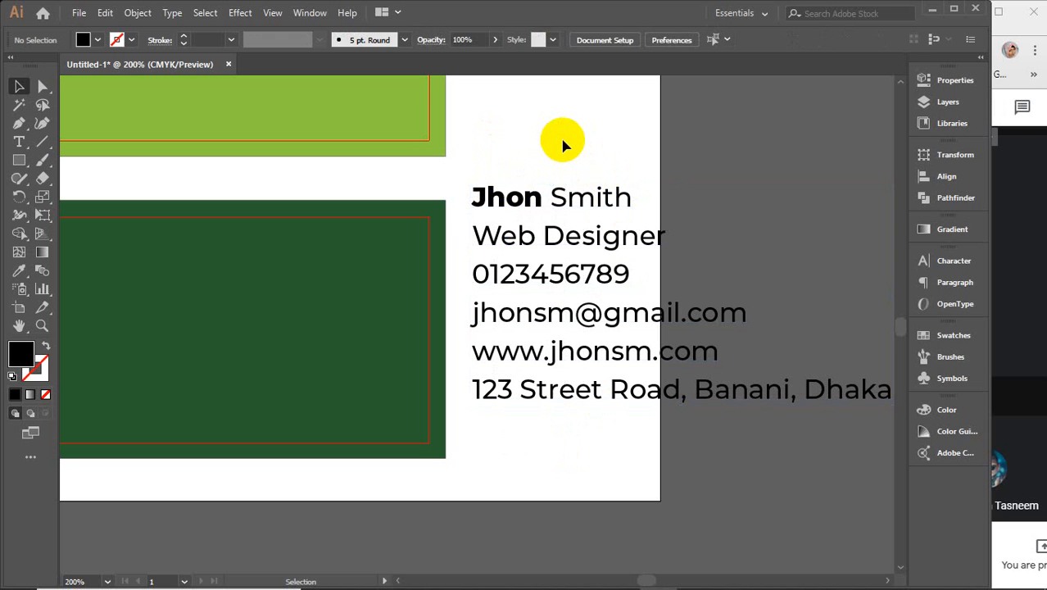
left_click(545, 196)
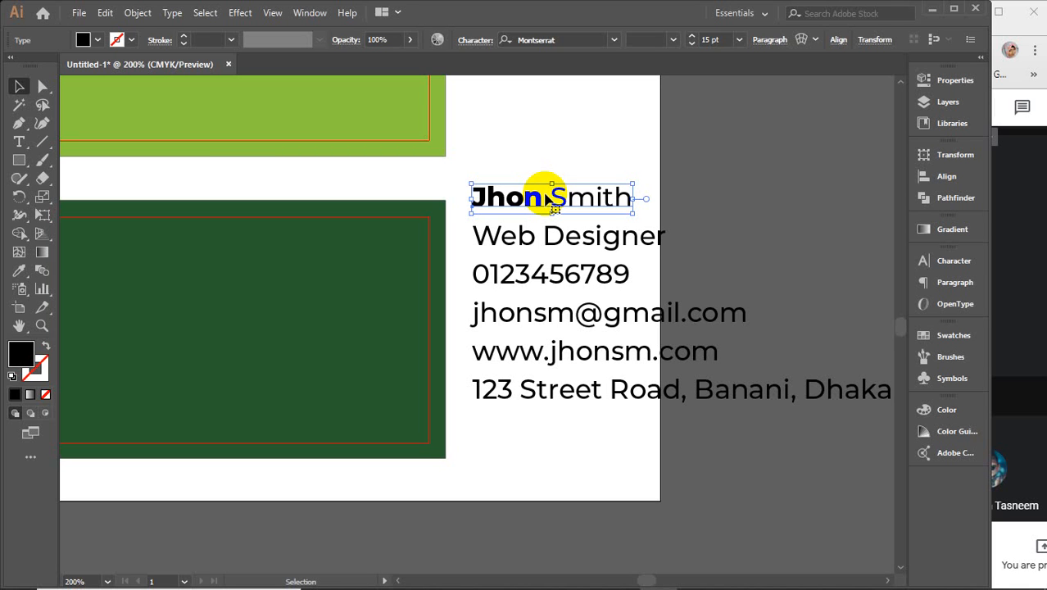
left_click_drag(546, 200, 537, 204)
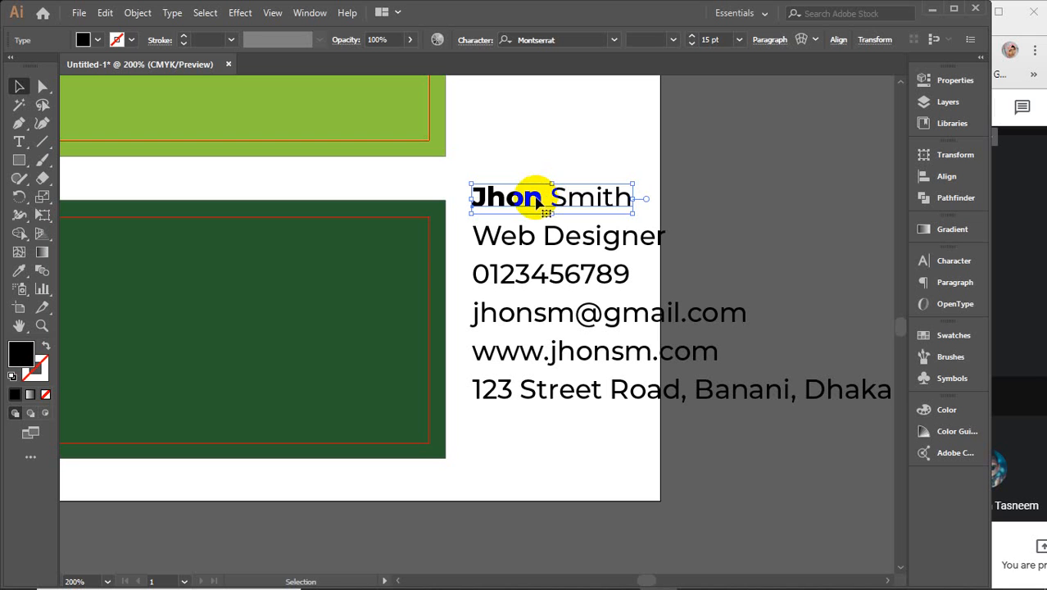
left_click(541, 240)
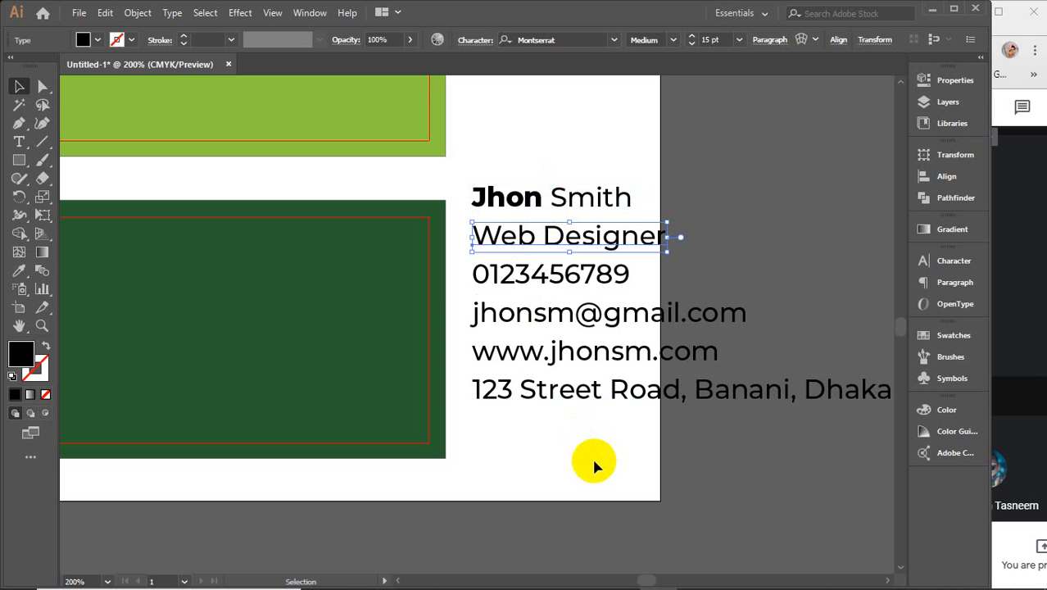
left_click_drag(595, 461, 526, 278)
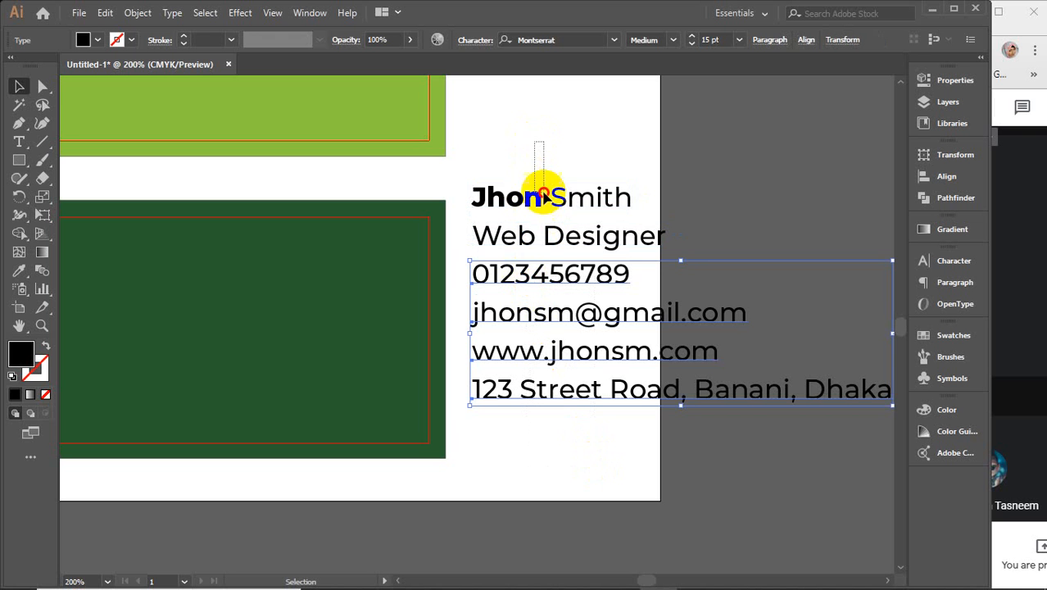
left_click(541, 198)
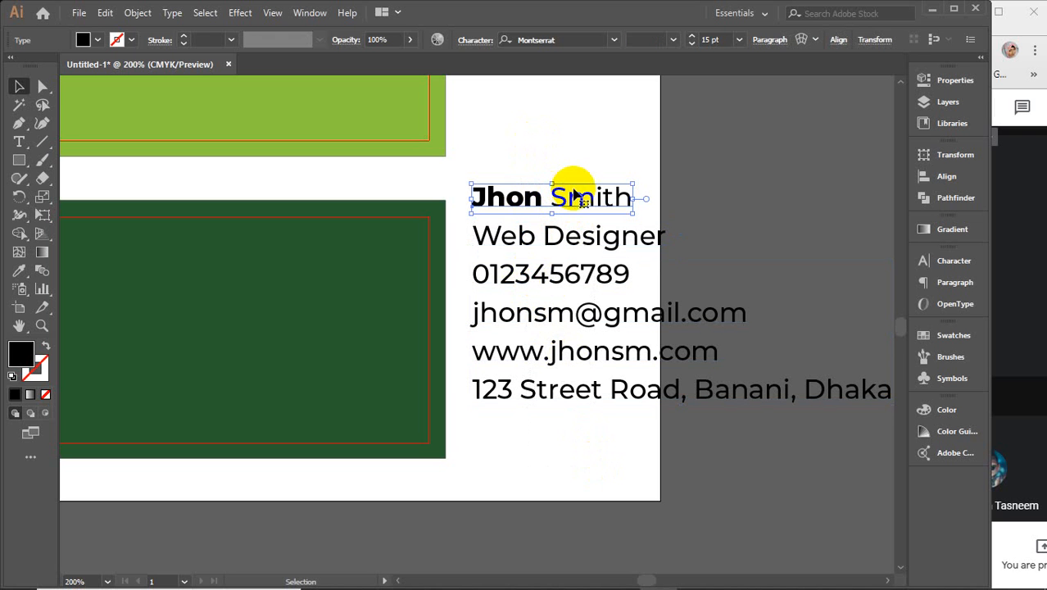
mouse_move(600, 203)
left_mouse_down()
mouse_move(423, 241)
mouse_move(339, 243)
mouse_move(615, 191)
left_mouse_up()
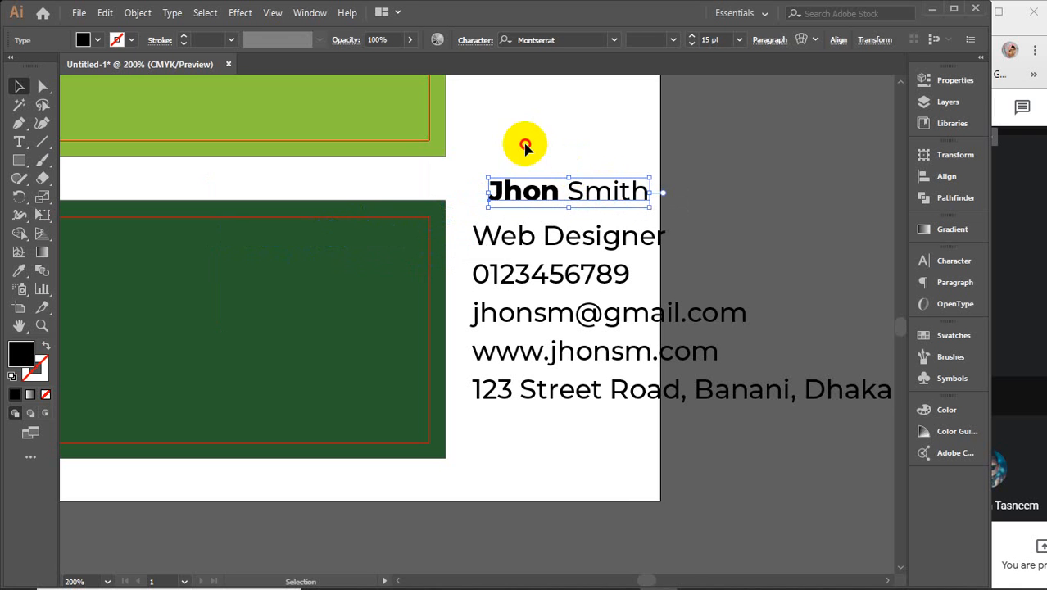
Step: Make all contact text white and move it onto the dark-green back card
left_click_drag(519, 140, 636, 445)
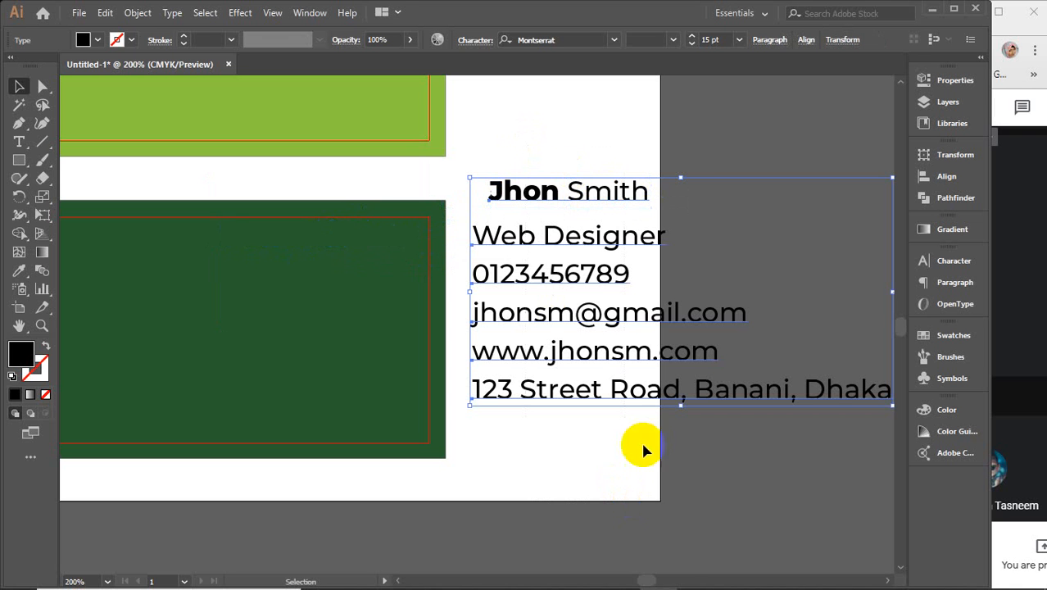
left_click(98, 40)
left_click(29, 74)
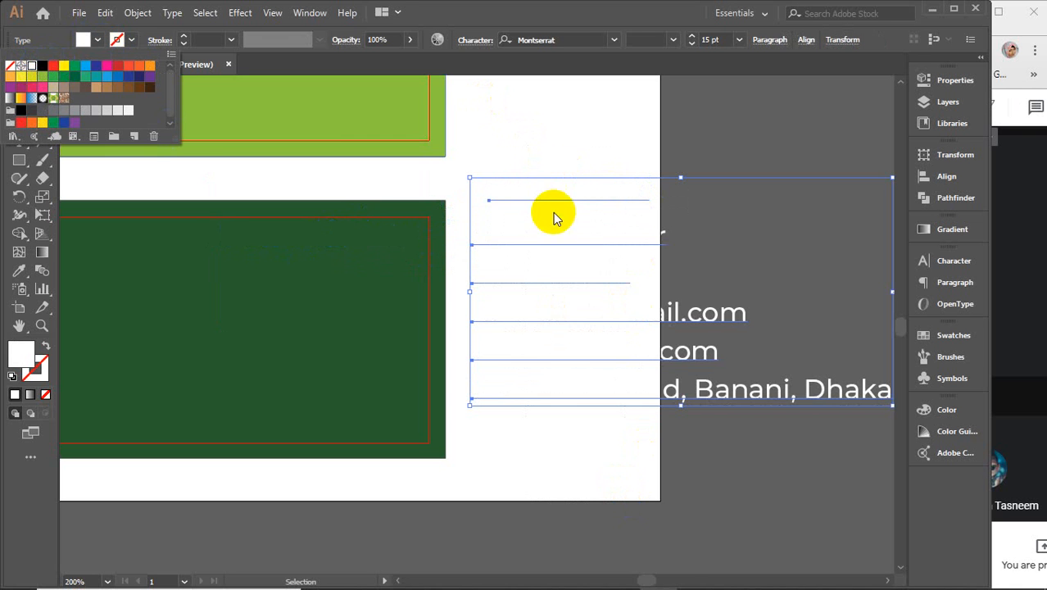
left_click_drag(519, 201, 310, 236)
left_click(767, 170)
left_click_drag(231, 300, 408, 297)
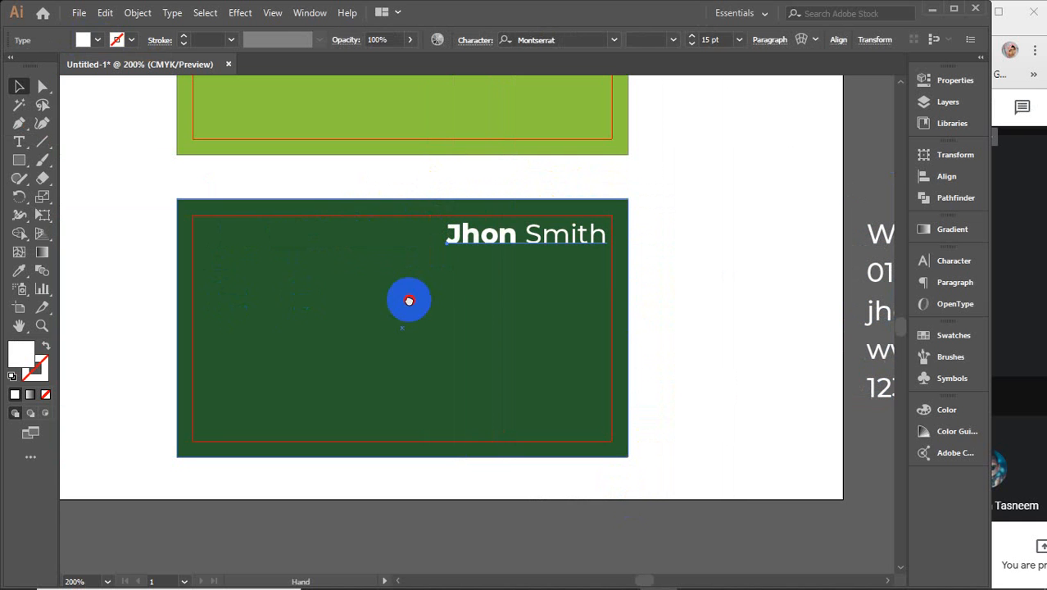
Step: Move the name line to the card's top-left corner and place Web Designer beneath it
left_click(506, 236)
left_click_drag(506, 236, 256, 236)
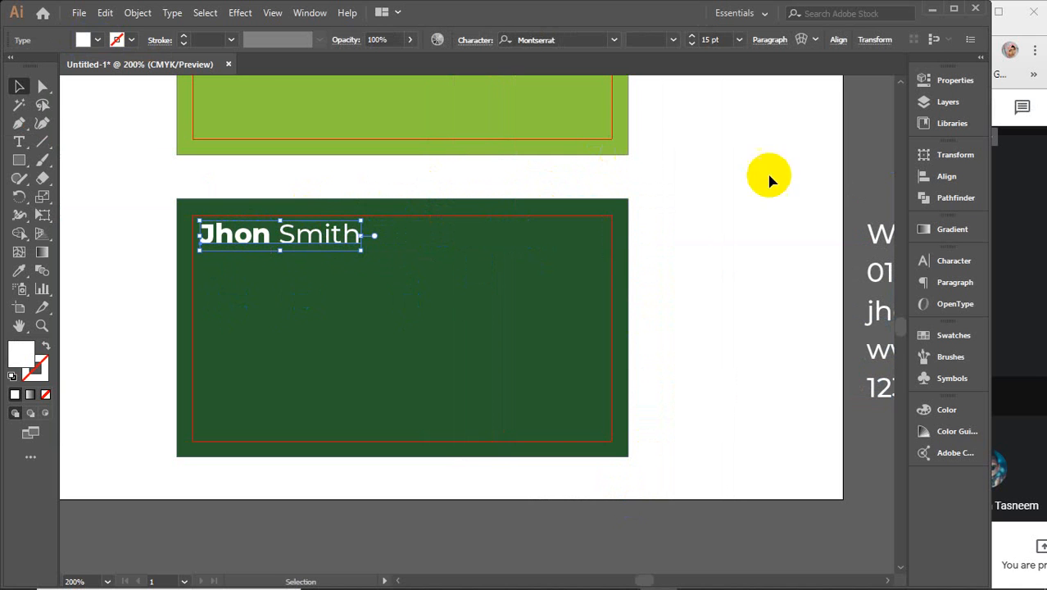
left_click(717, 40)
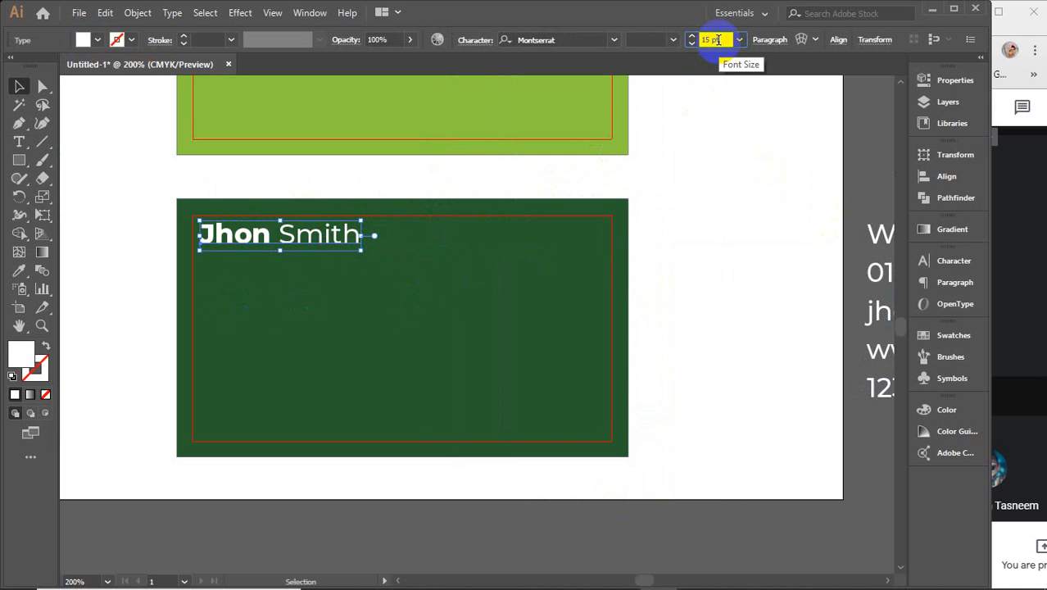
left_click_drag(869, 232, 225, 263)
Step: Reduce the Web Designer title to 13 pt and set it to Regular weight
left_click(267, 237)
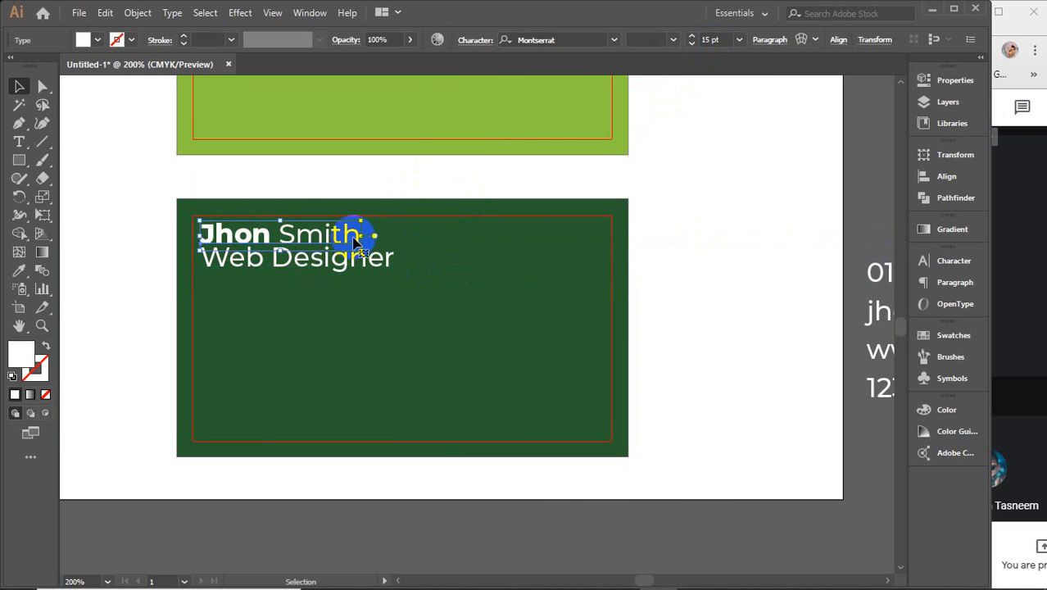
left_click(339, 269)
left_click(719, 39)
key("Down")
key("Down")
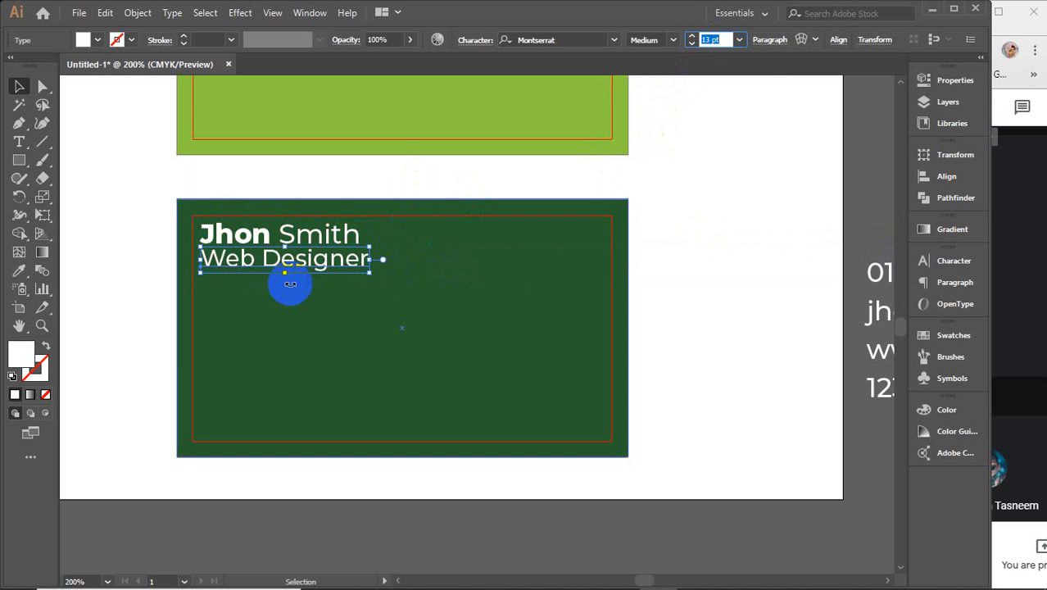
left_click(670, 40)
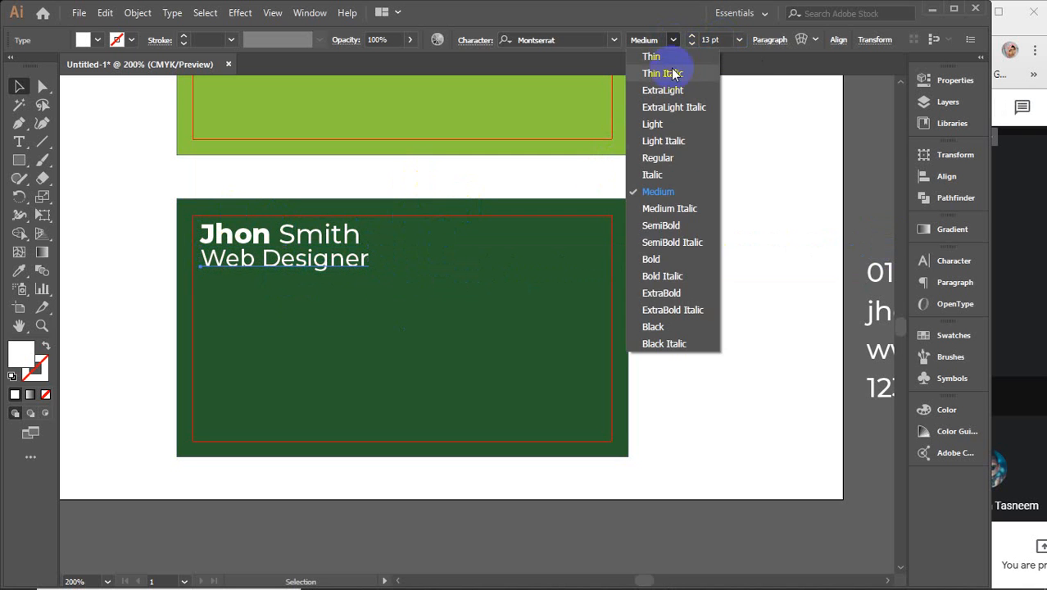
left_click(670, 159)
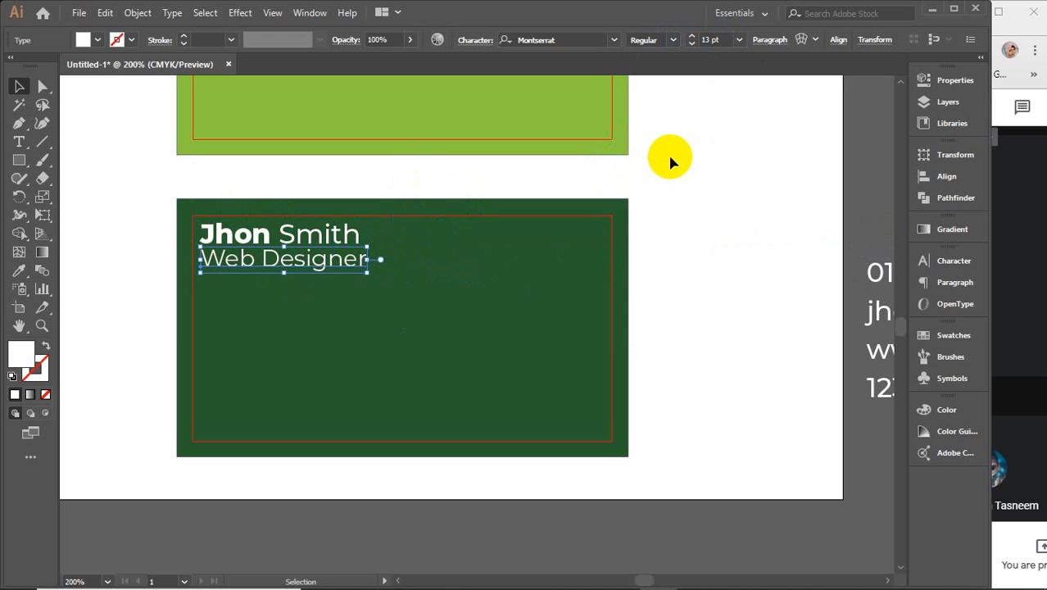
left_click(673, 39)
left_click(670, 40)
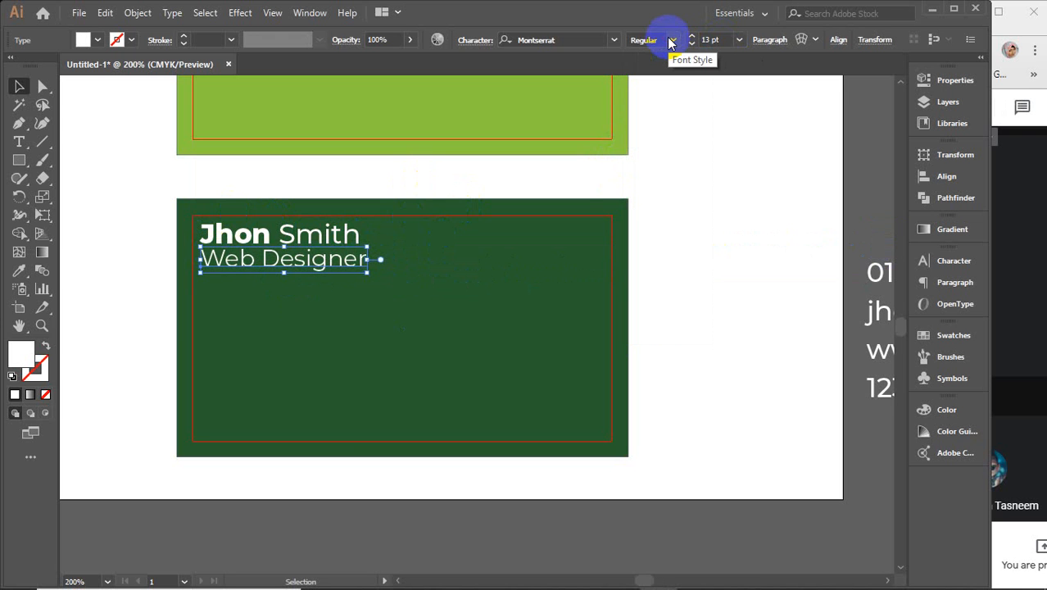
Step: Bring Web Designer down to 10 pt and nudge it slightly right under the name
left_click(715, 38)
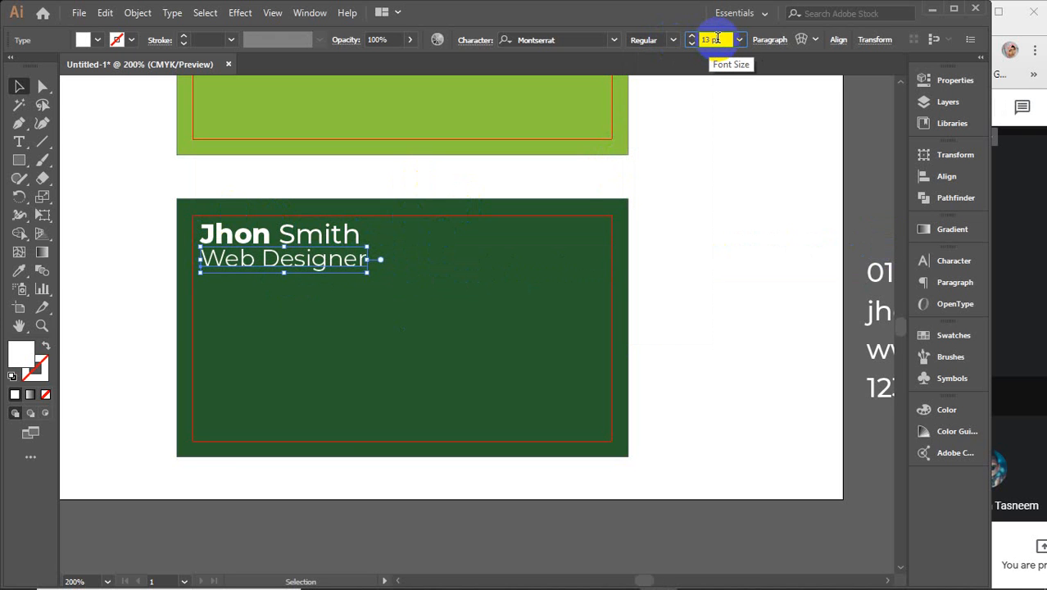
key("Down")
key("Down")
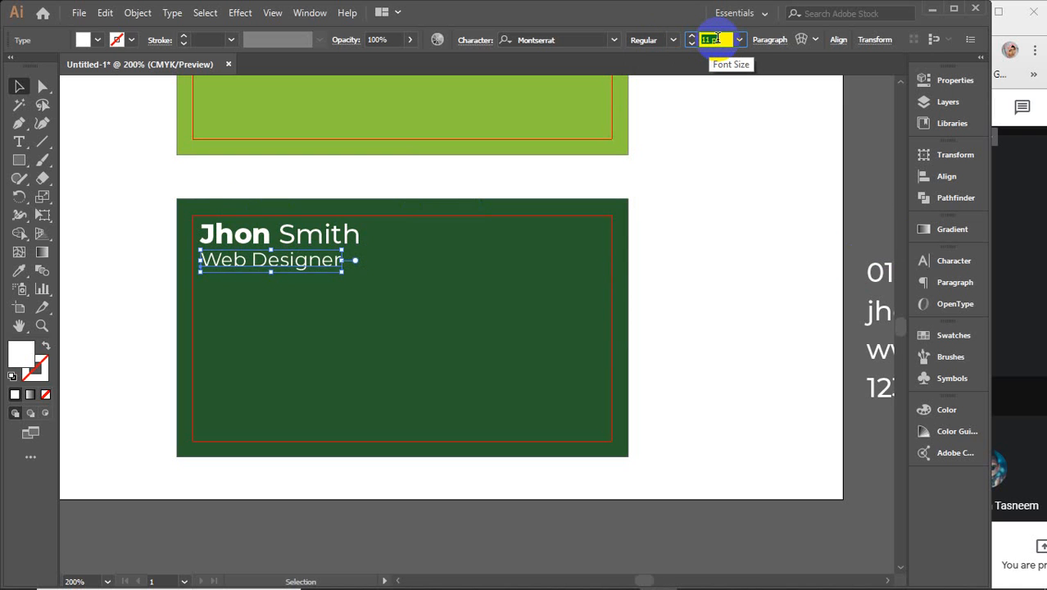
key("Down")
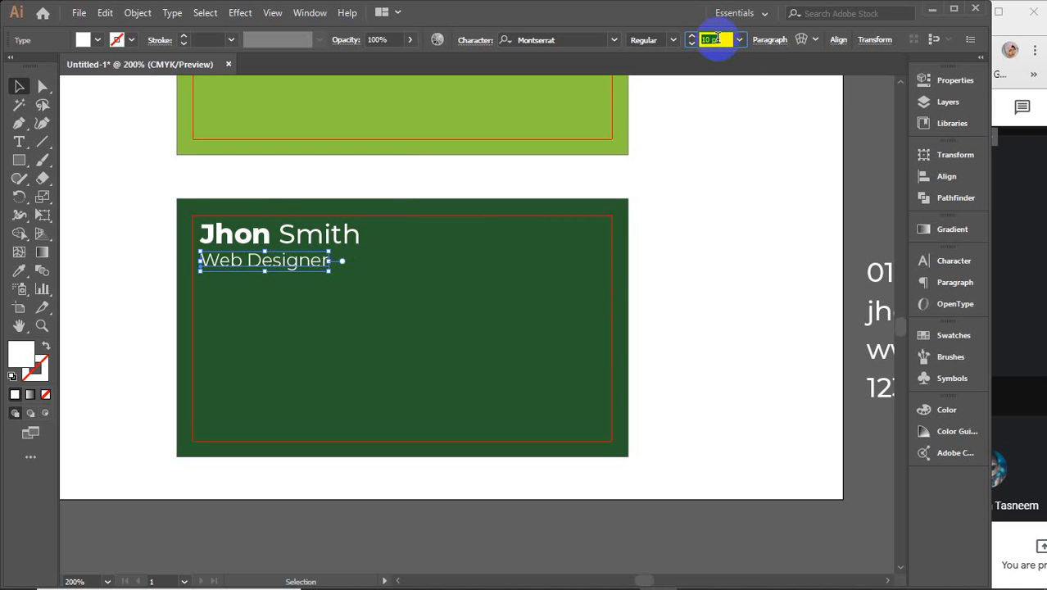
key("Up")
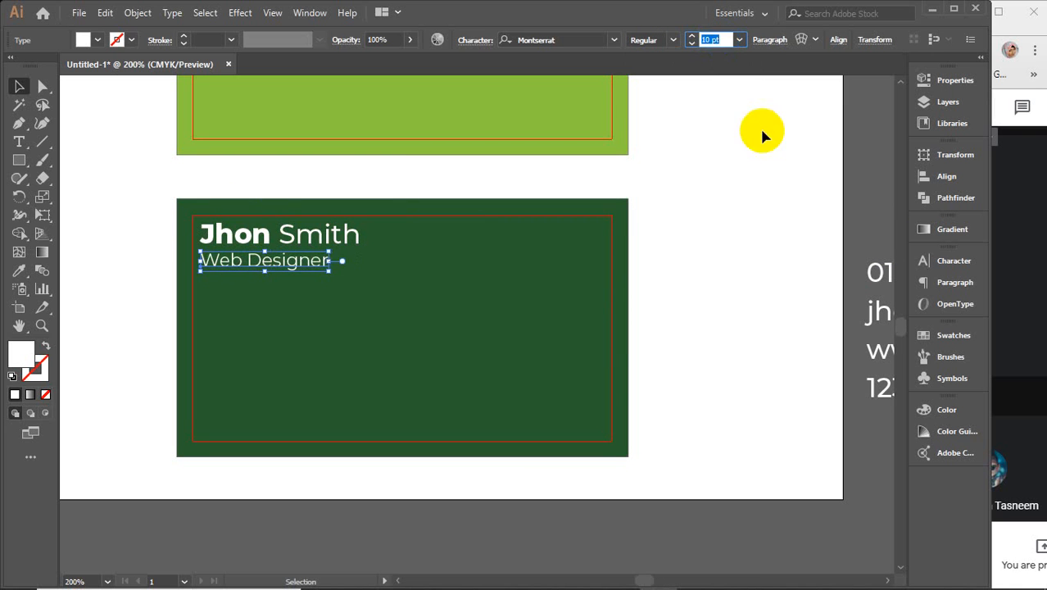
left_click(758, 206)
left_click_drag(254, 268, 271, 267)
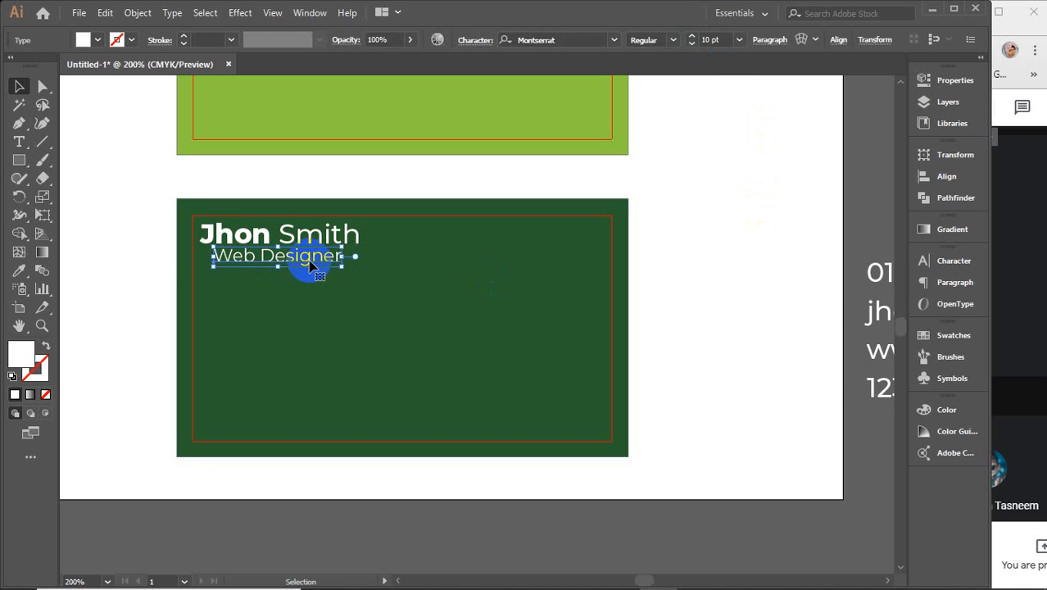
left_click(685, 229)
Step: Drag the contact text block onto the dark-green back card
scroll(896, 391, "right", 5)
left_click_drag(737, 318, 221, 336)
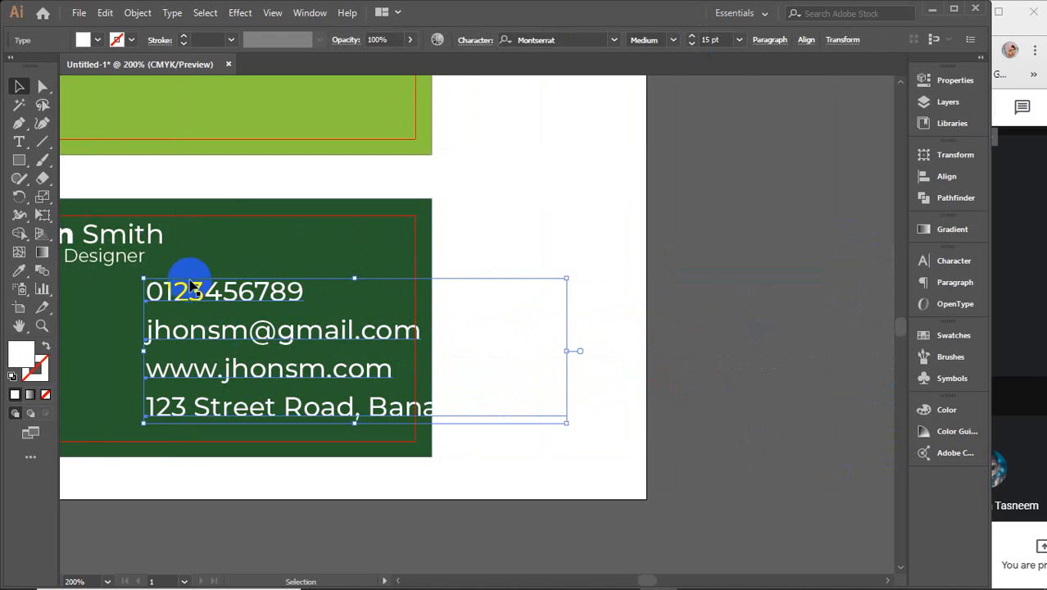
left_click_drag(204, 273, 382, 274)
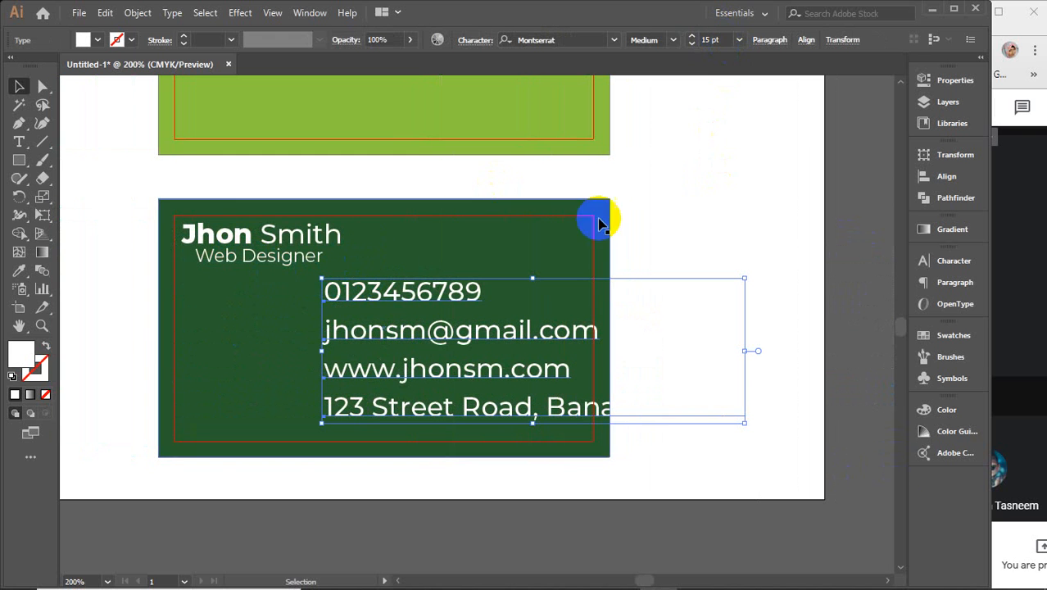
Step: Reduce the contact lines' font size to 12, then 10, then 8 pt
left_click(715, 39)
type("12")
key("Return")
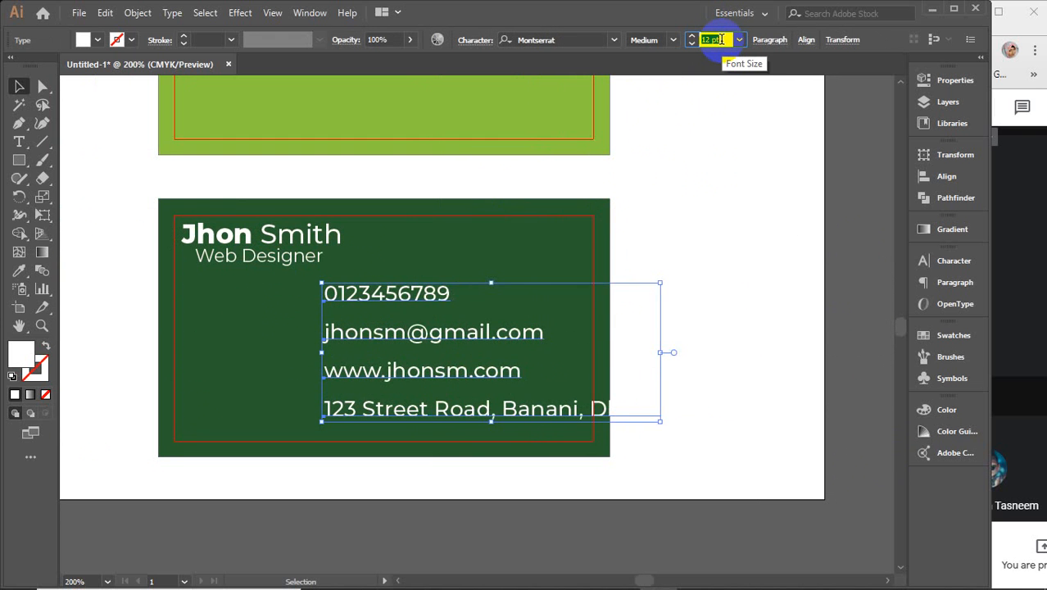
type("10")
key("Return")
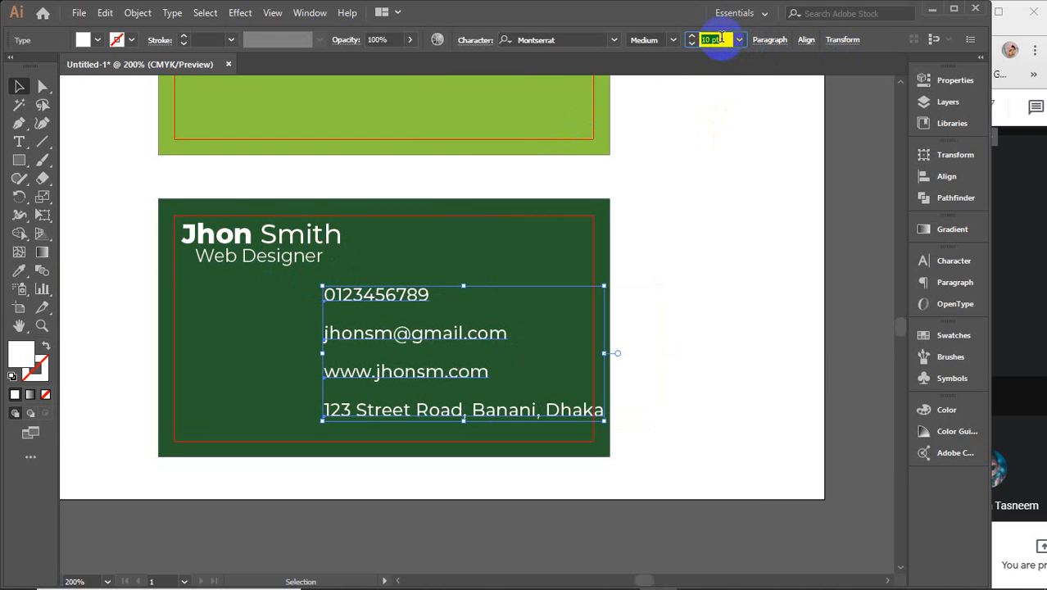
key("Down")
key("Down")
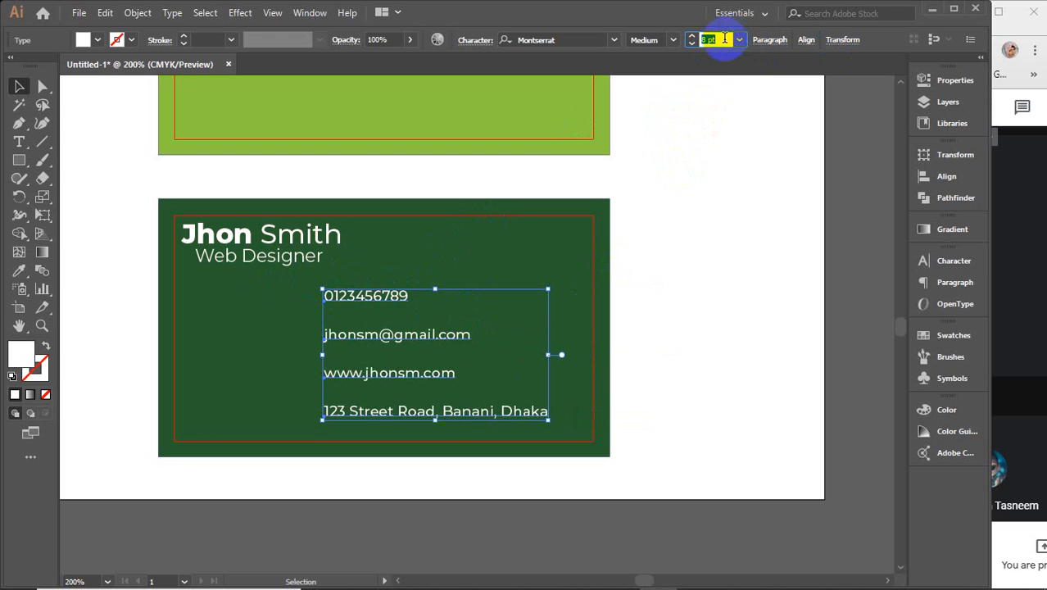
left_click(834, 313)
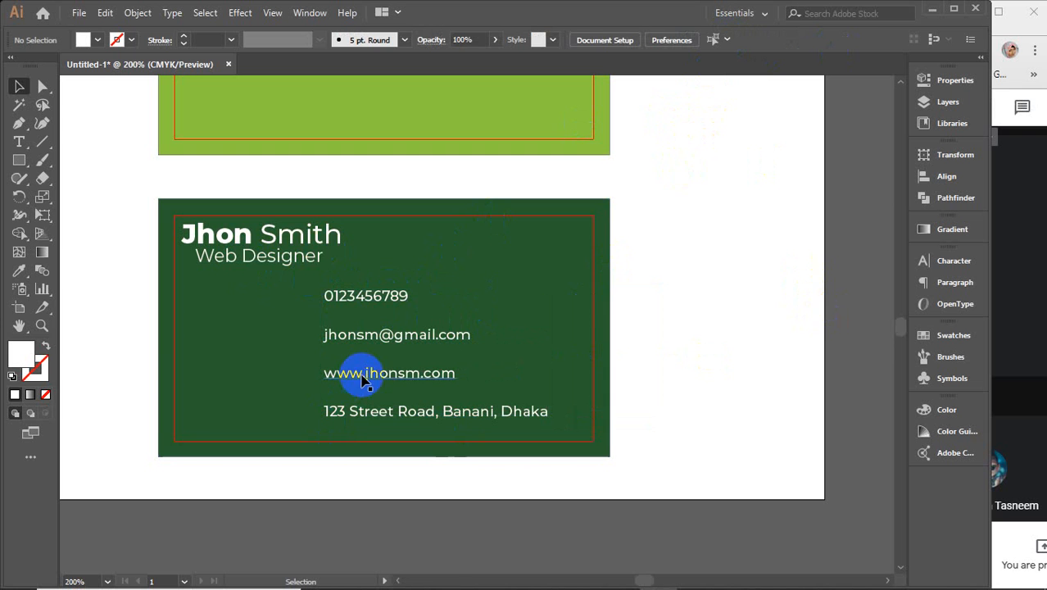
Step: Move the website, email and phone lines down into a tight stack above the address
left_click_drag(362, 375, 364, 395)
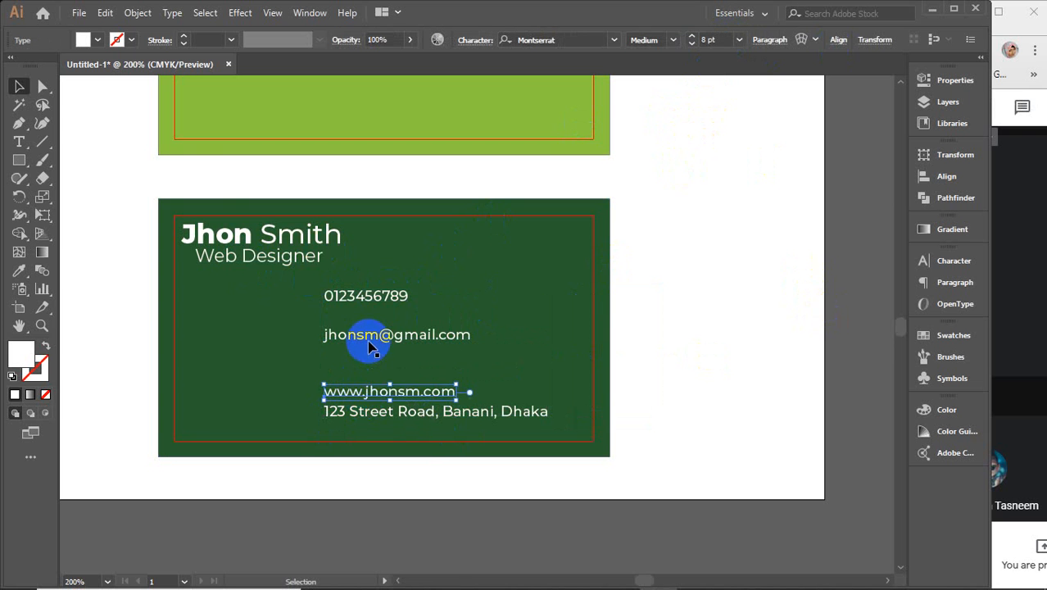
left_click_drag(367, 335, 367, 376)
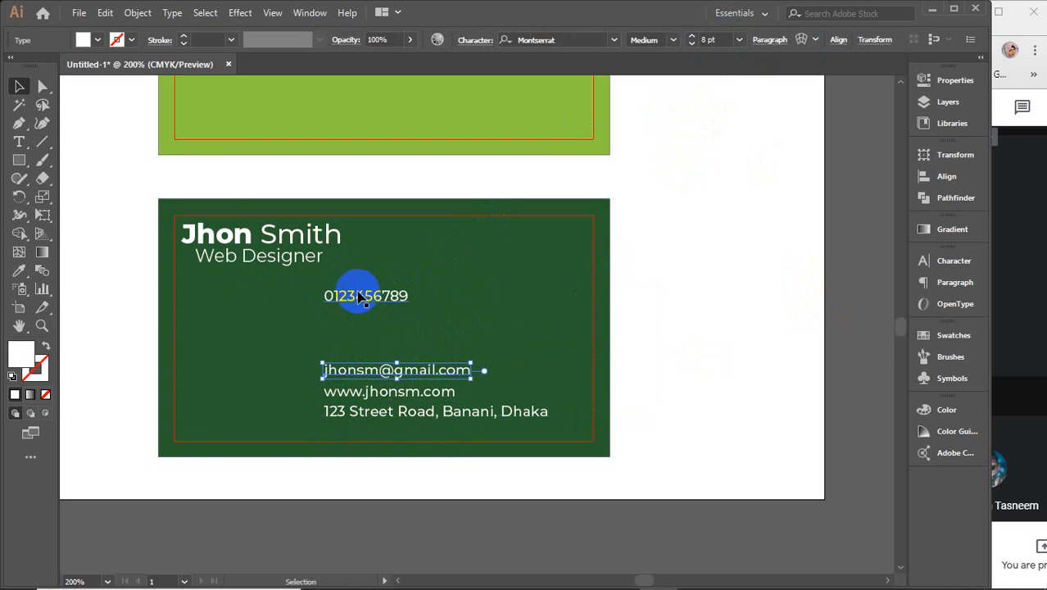
left_click_drag(352, 294, 356, 348)
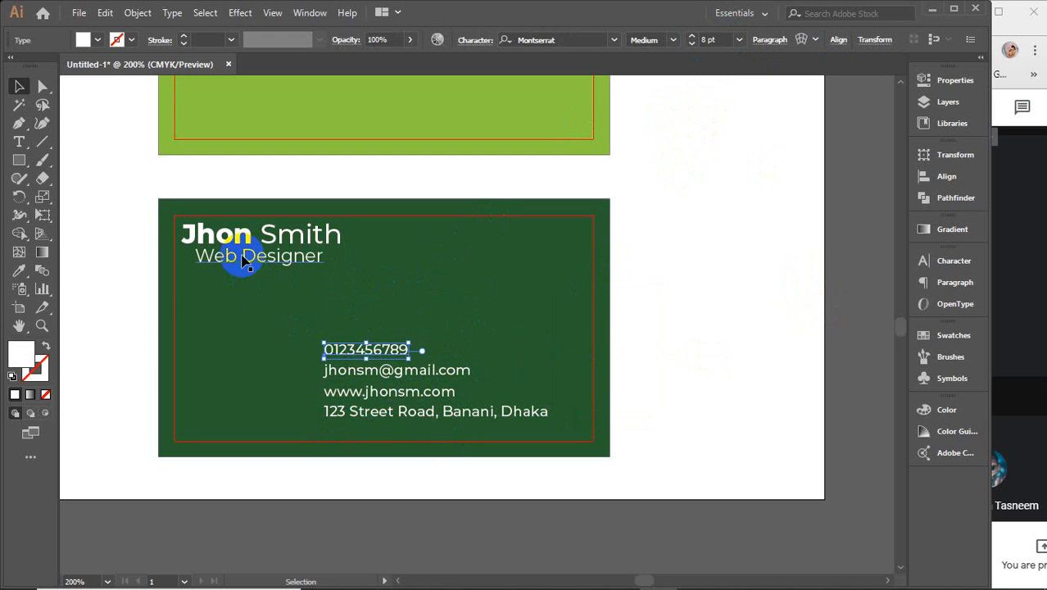
Step: Left-align Web Designer with the name using Horizontal Align Left, then nudge it slightly lower
left_click(244, 259)
left_click(243, 237, "shift")
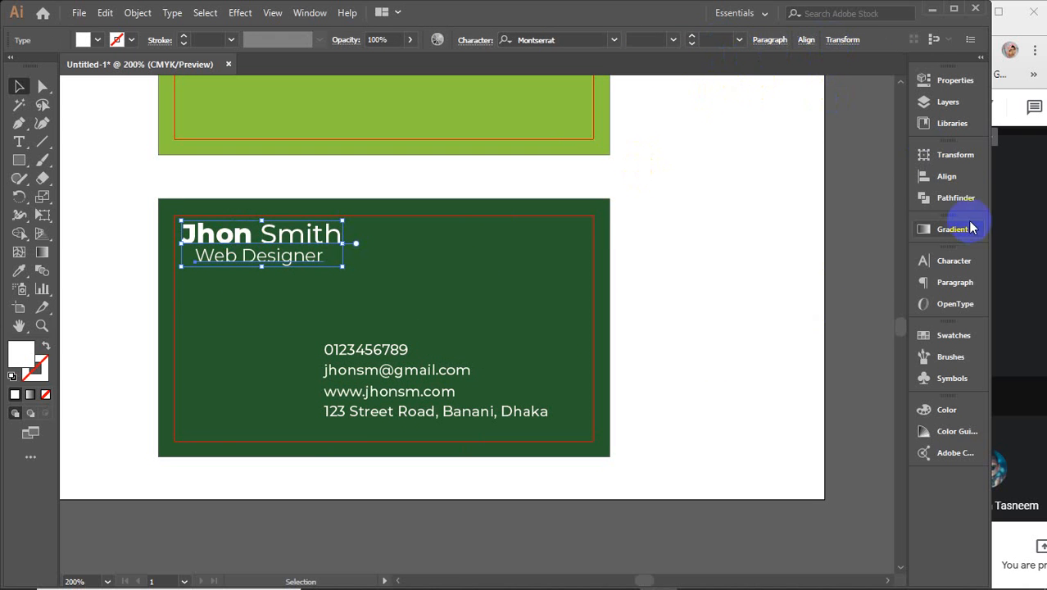
left_click(921, 176)
left_click(744, 190)
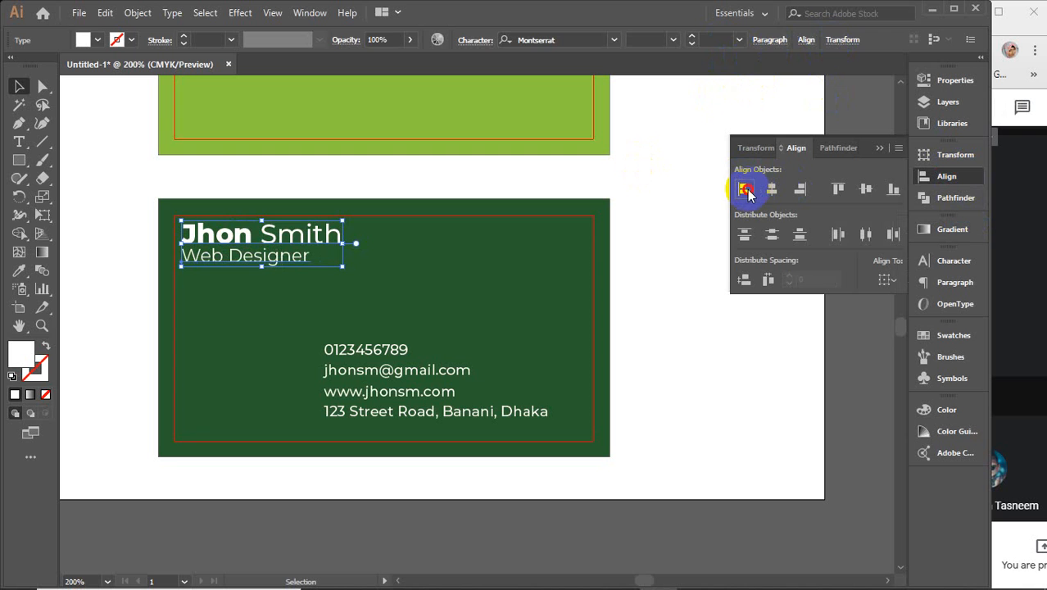
left_click(854, 416)
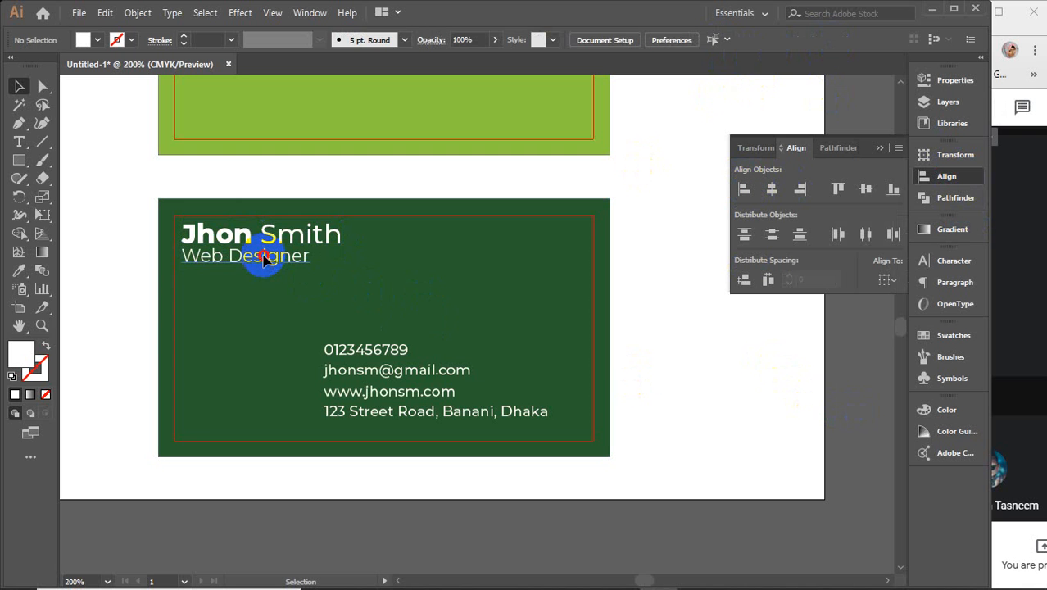
left_click_drag(261, 256, 264, 261)
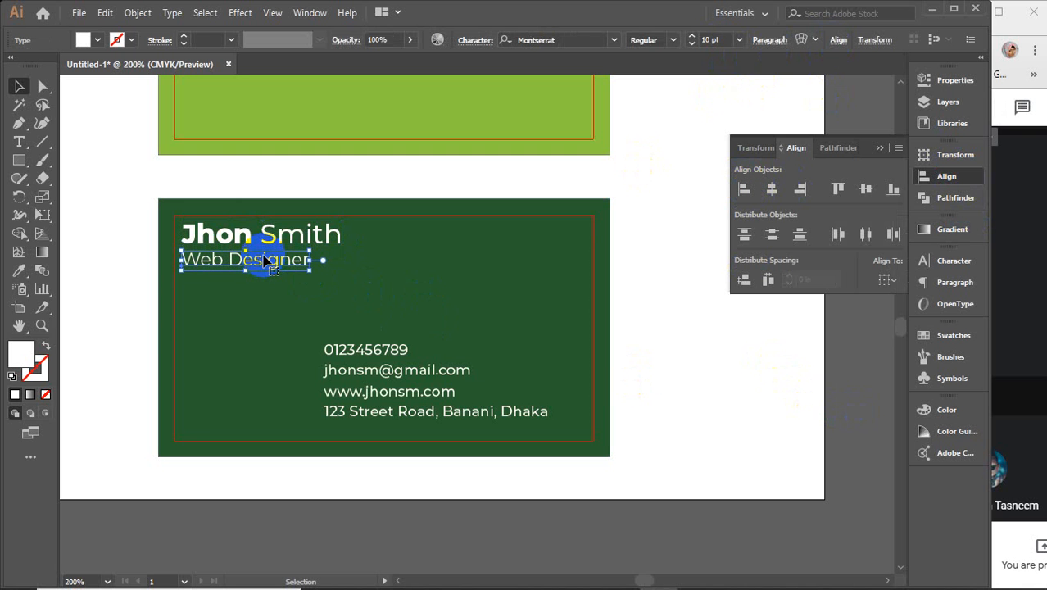
left_click(244, 236, "shift")
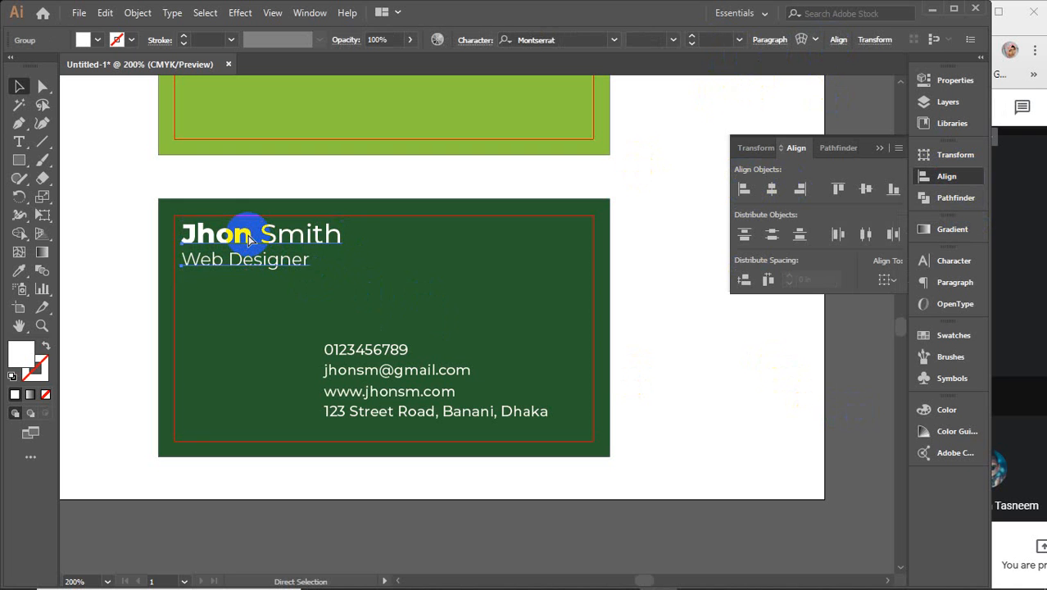
left_click(18, 142)
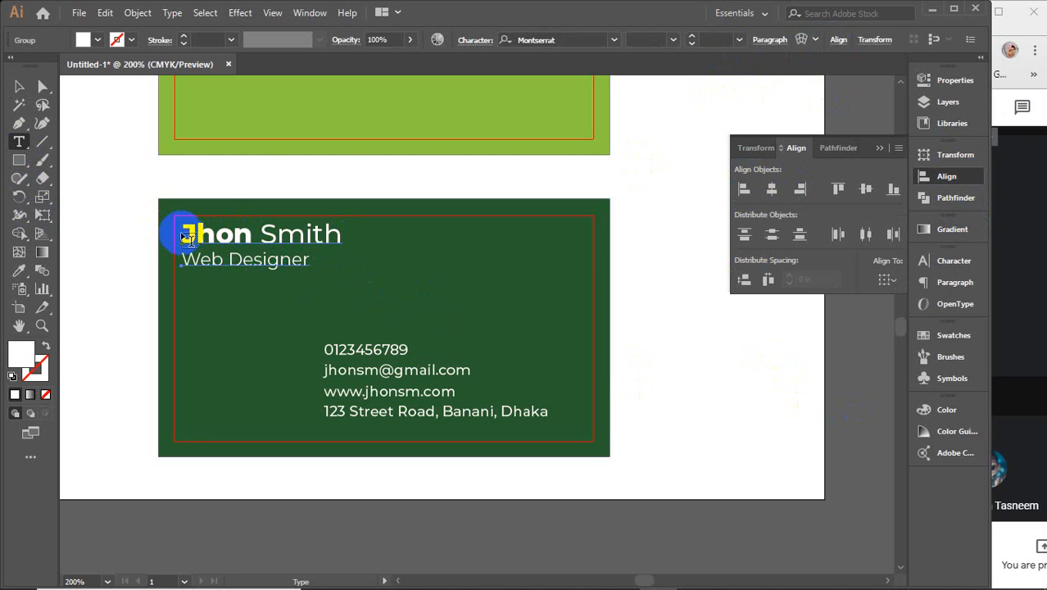
Step: Color the first name with the front card's light green using the Eyedropper
left_click_drag(187, 237, 254, 236)
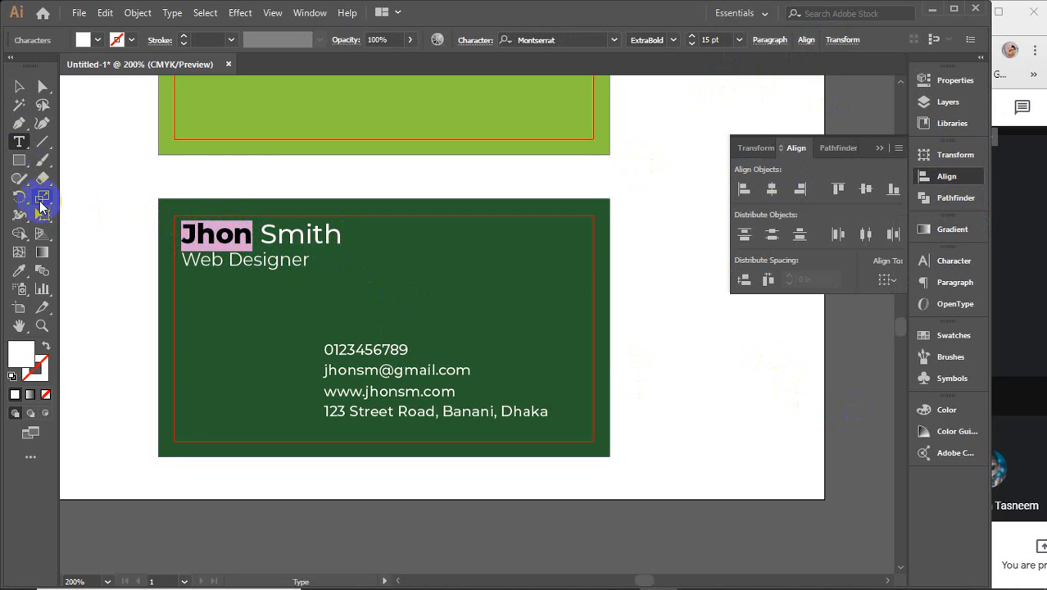
left_click(19, 270)
left_click(248, 111)
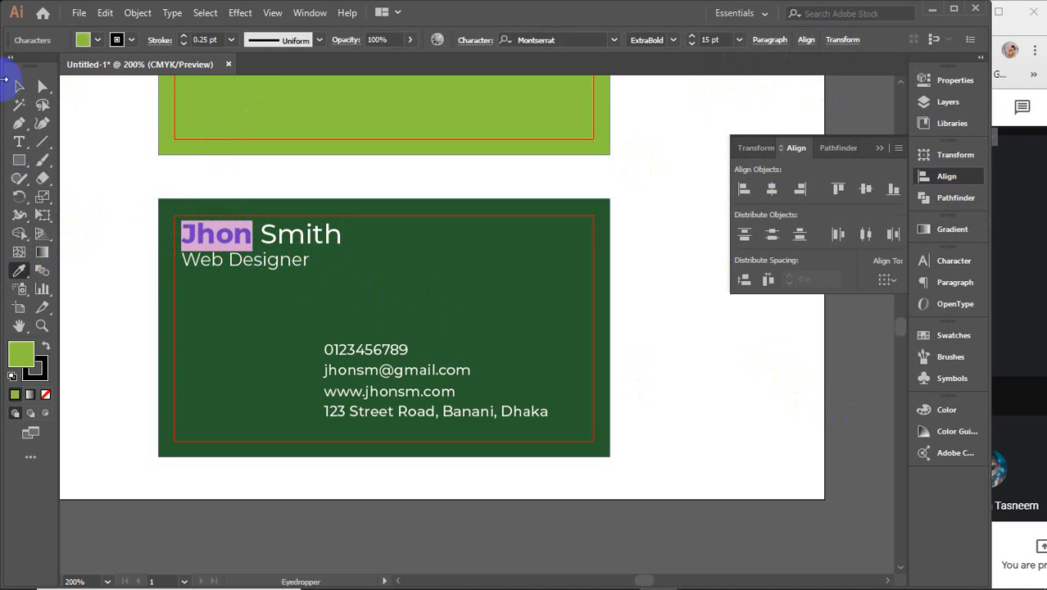
left_click(19, 86)
left_click(154, 184)
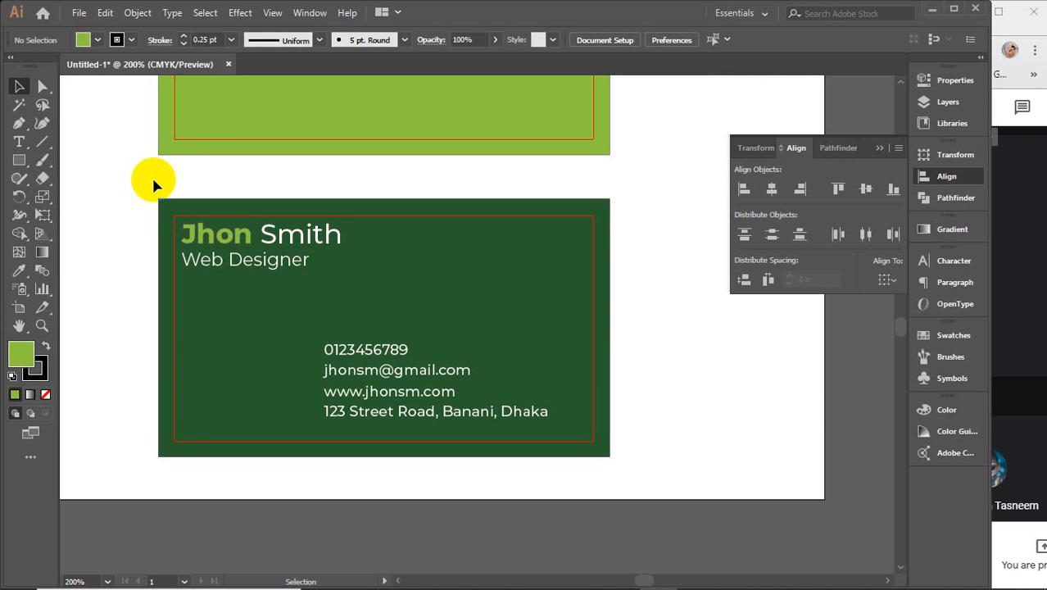
Step: Recolor the first name a paler green chosen in the Color Picker
left_click(19, 142)
left_click_drag(179, 233, 246, 230)
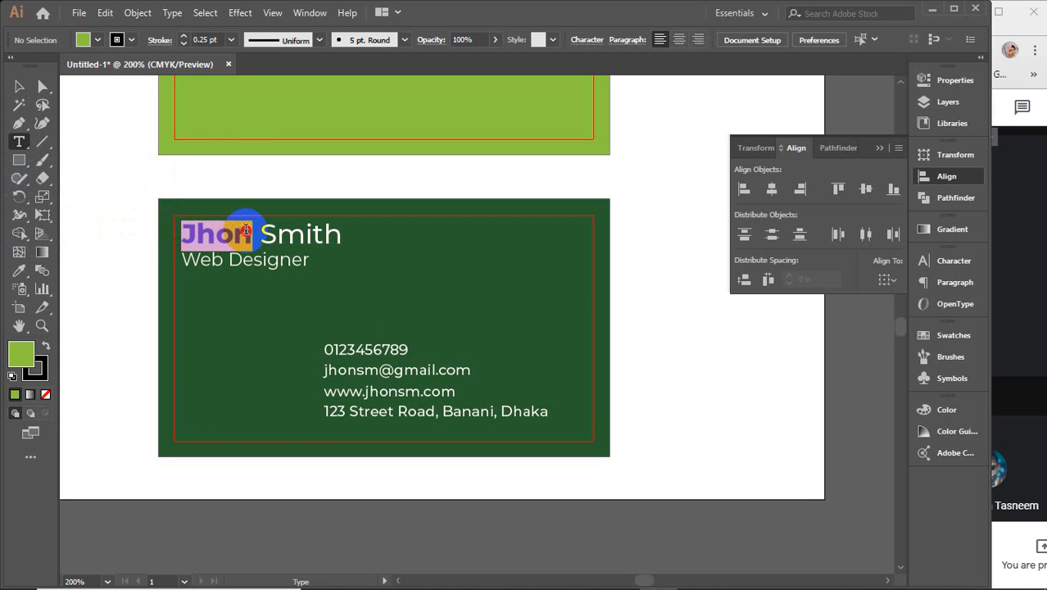
double_click(23, 357)
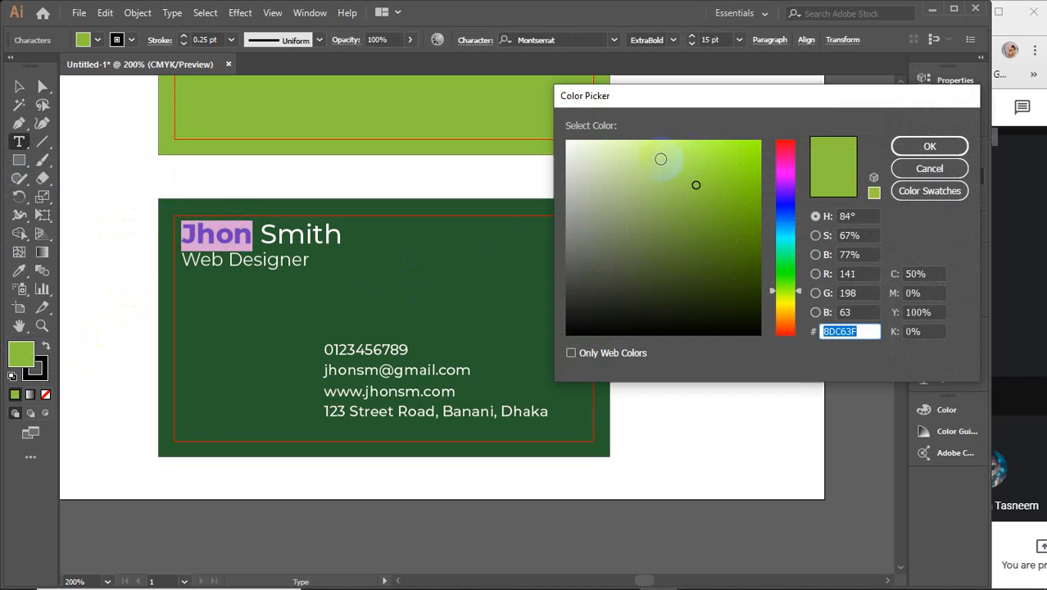
left_click(661, 154)
left_click(660, 146)
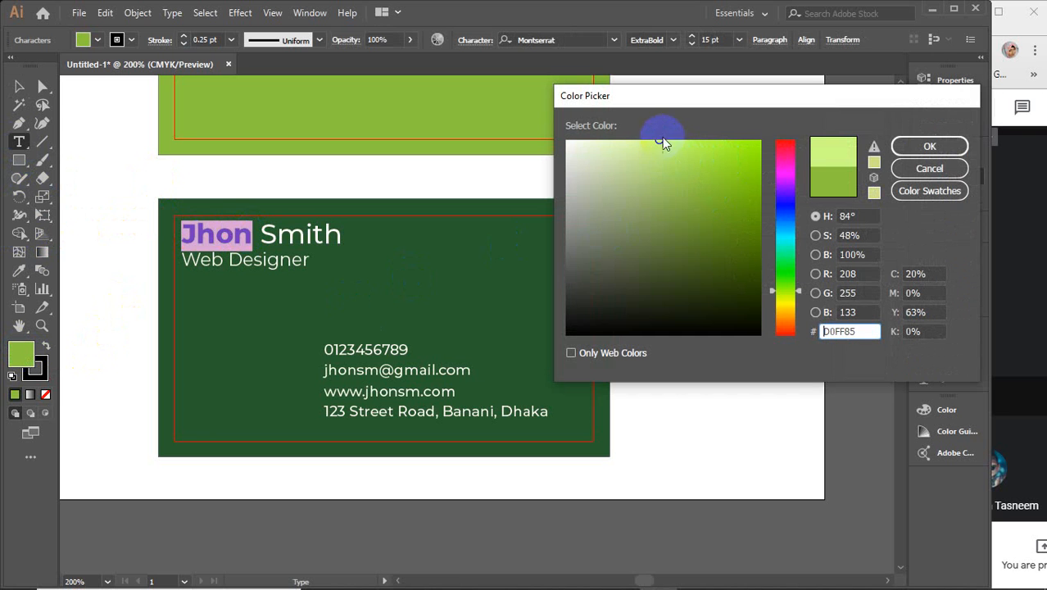
left_click(901, 146)
left_click(19, 86)
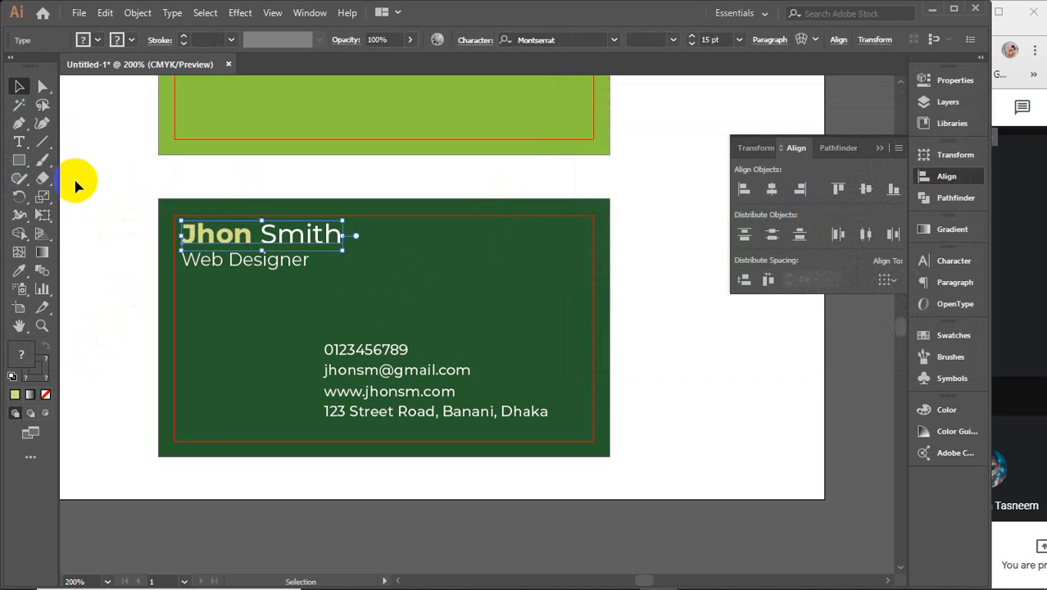
left_click(114, 187)
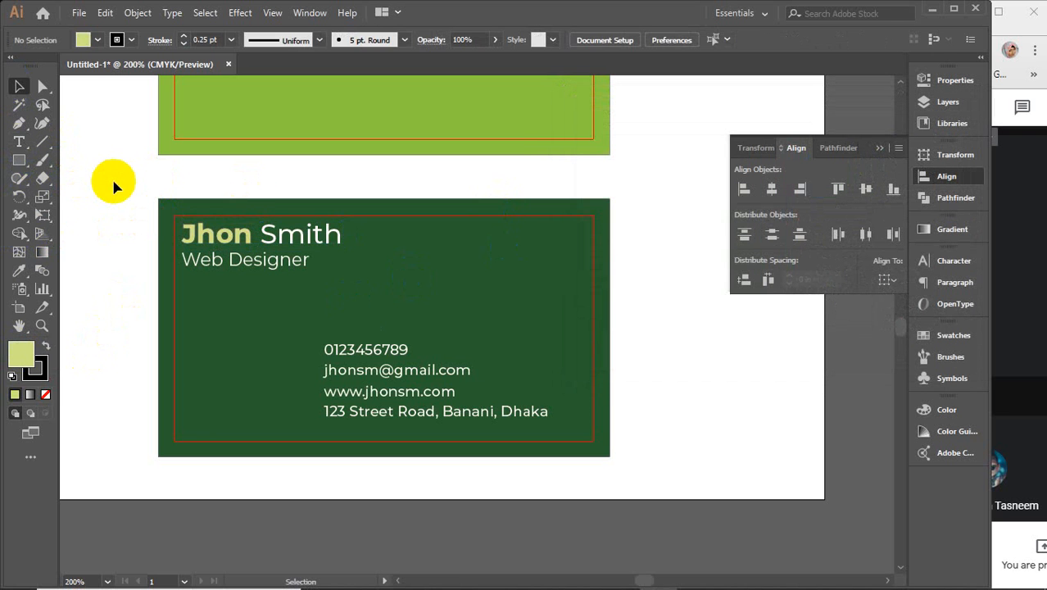
Step: Left-align the four contact lines and distribute their vertical spacing evenly
left_click_drag(362, 360, 376, 351)
left_click(373, 352)
left_click(364, 372, "shift")
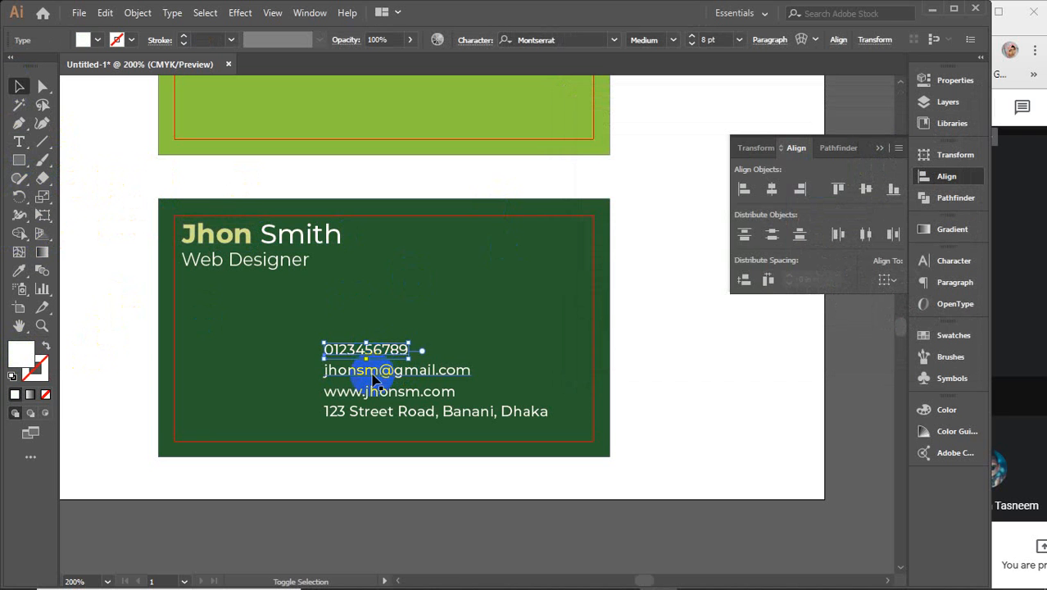
left_click(367, 392, "shift")
left_click(369, 412, "shift")
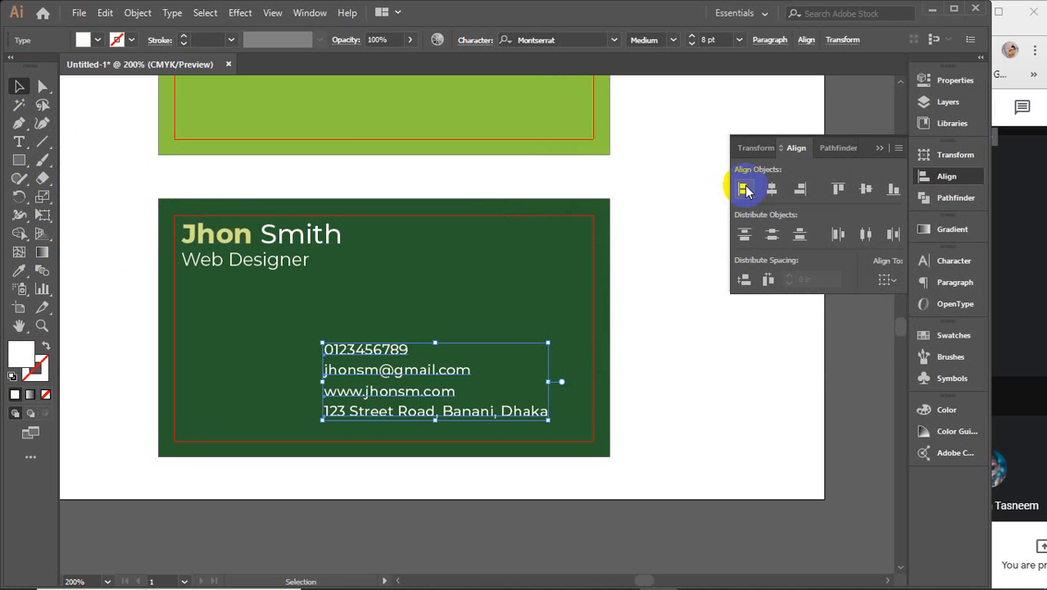
left_click(744, 189)
left_click(771, 237)
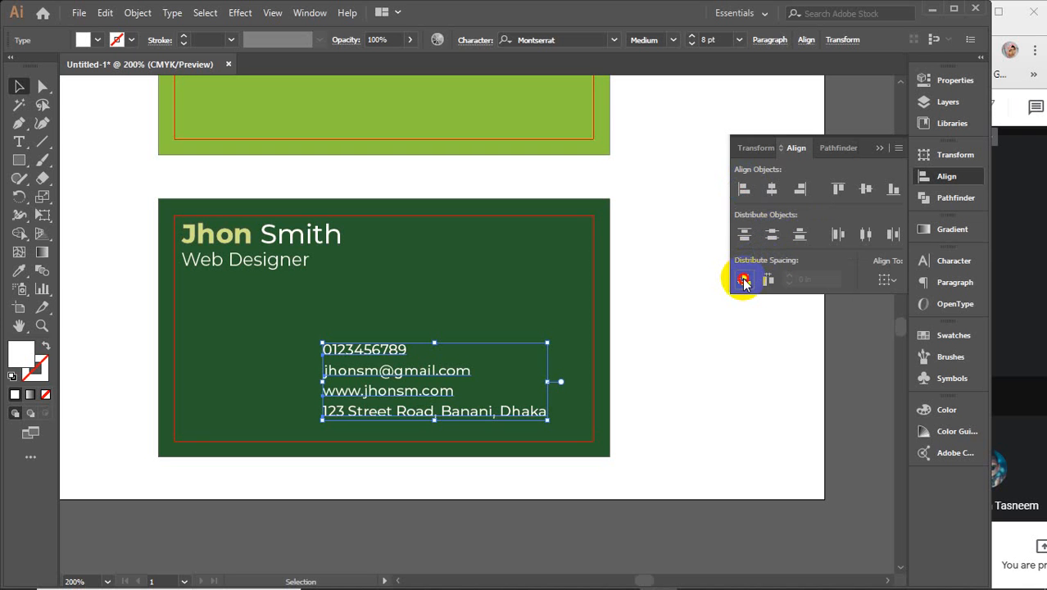
left_click(880, 149)
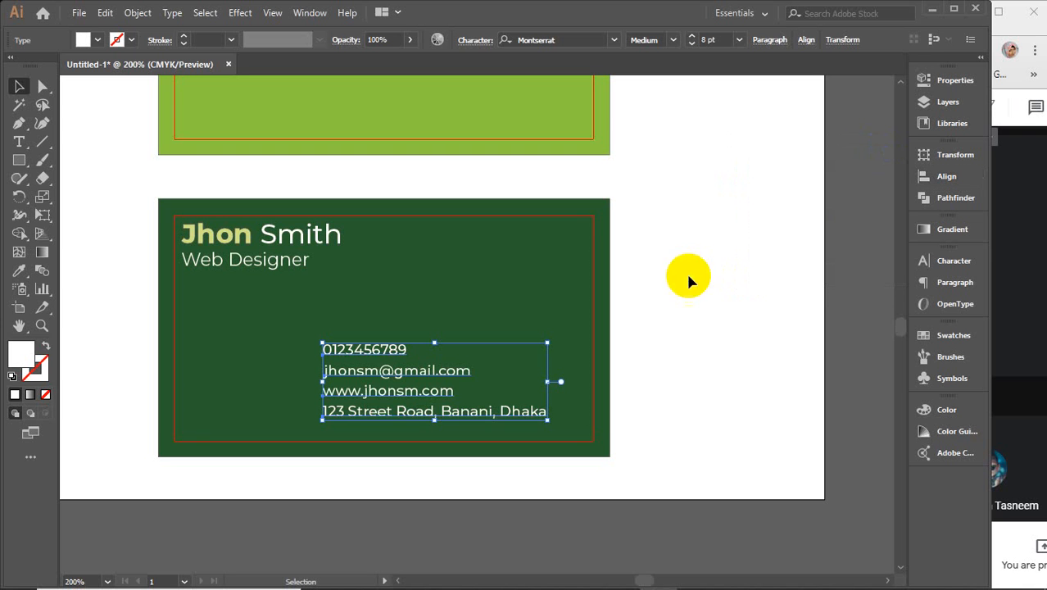
Step: Move the contact block further left to the card's lower-left area
left_click(381, 359)
left_click_drag(375, 351, 247, 364)
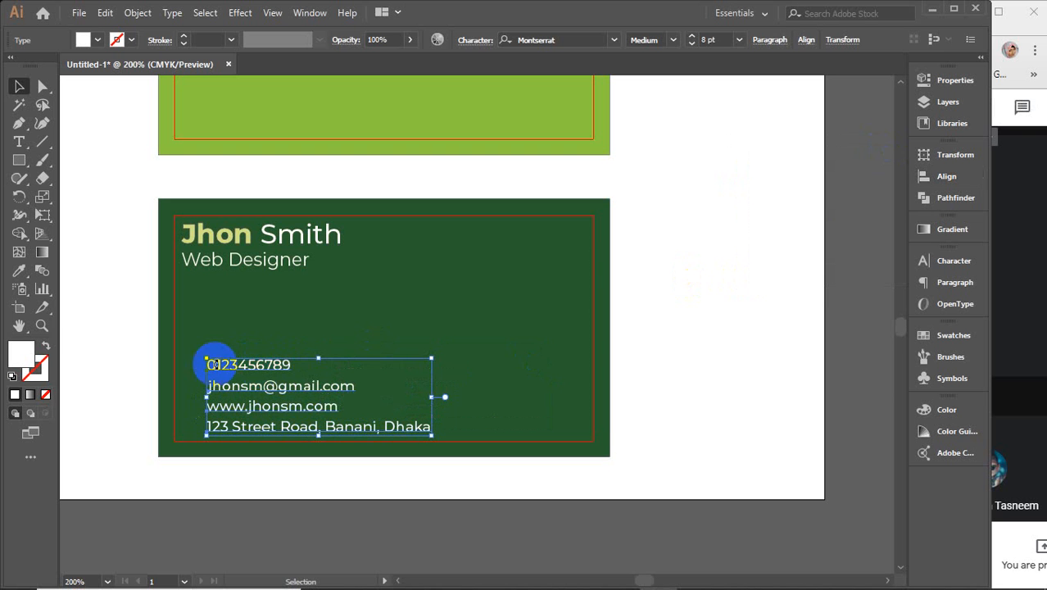
left_click(785, 347)
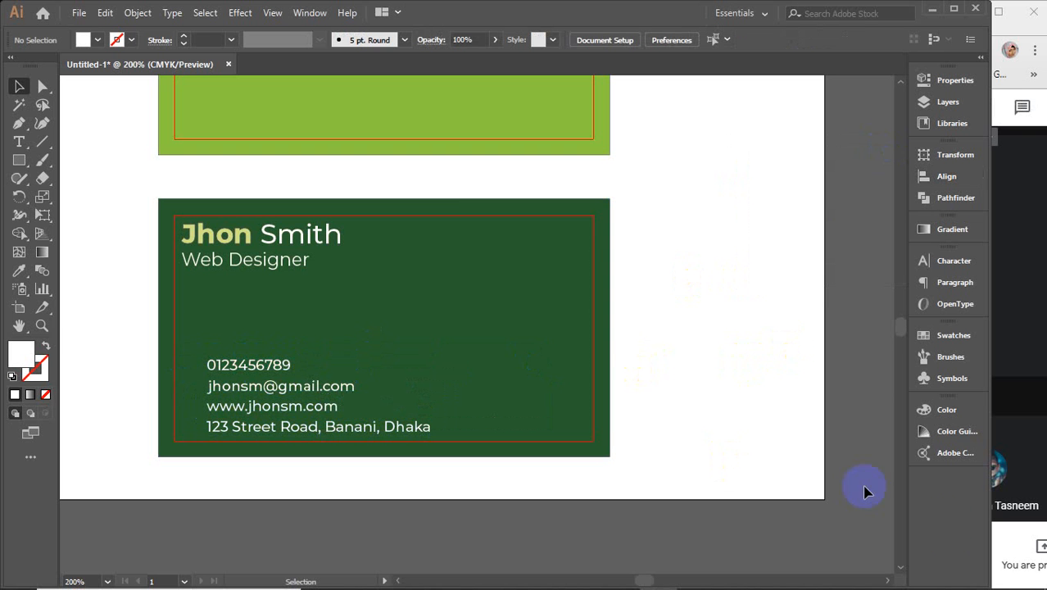
Step: Go to icofont.com in a new Chrome tab and open View All Icons
mouse_move(655, 585)
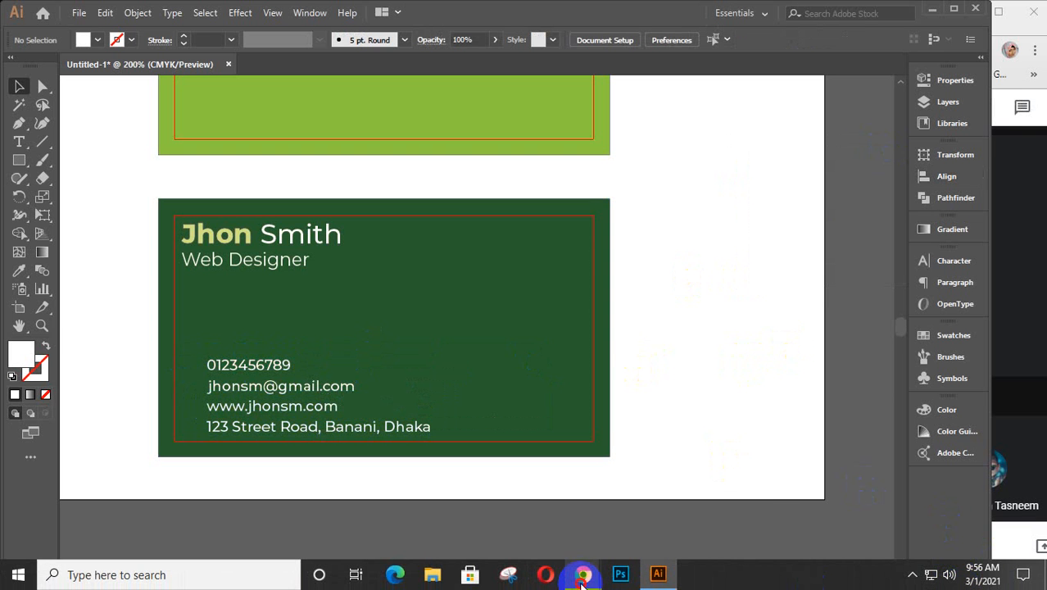
mouse_move(583, 579)
left_click(703, 492)
left_click(210, 21)
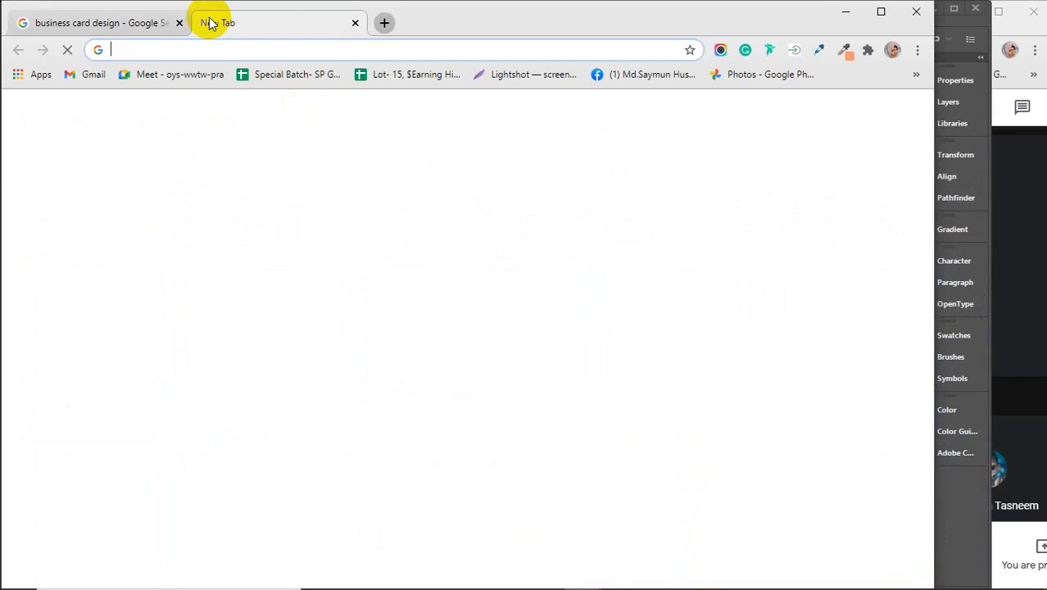
type("ico")
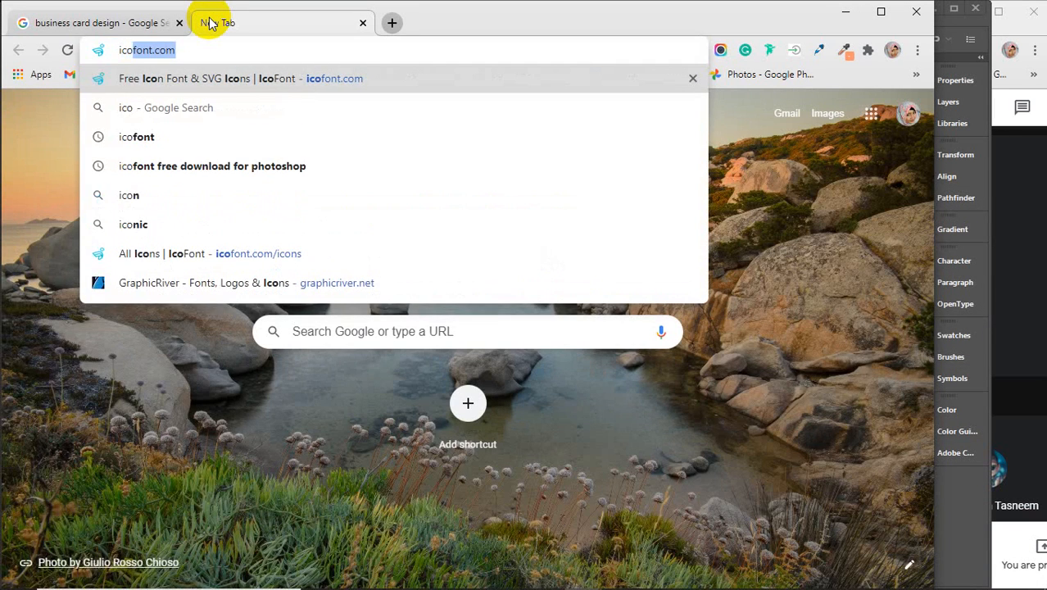
key("Return")
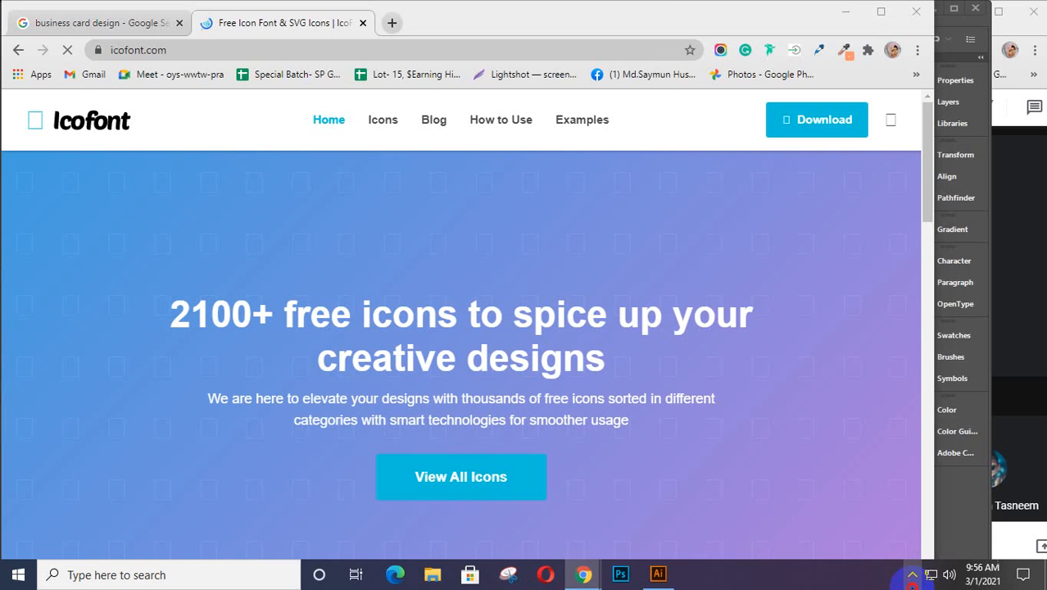
left_click(913, 574)
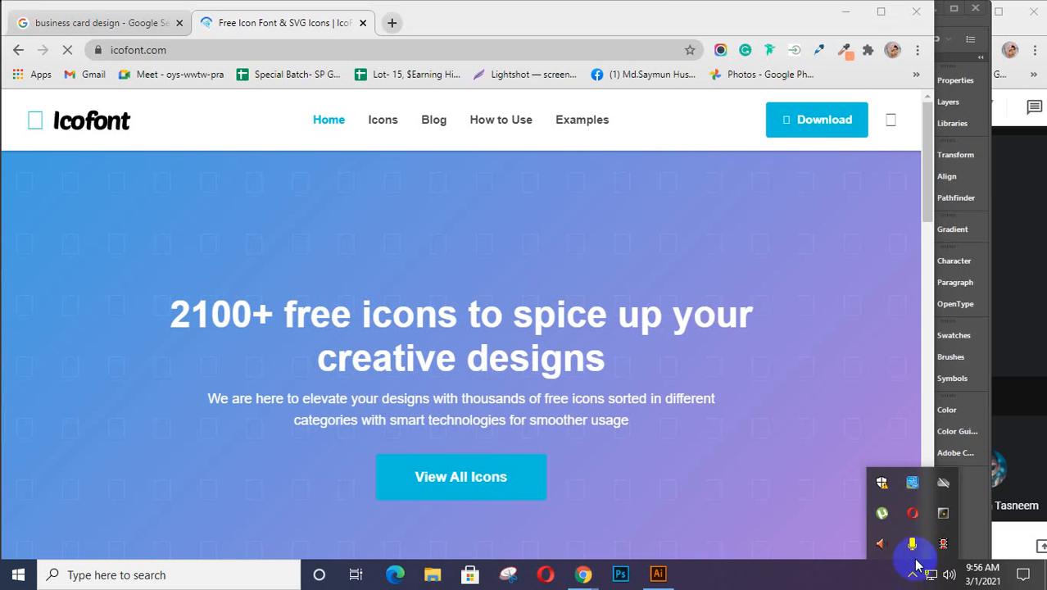
left_click(942, 545)
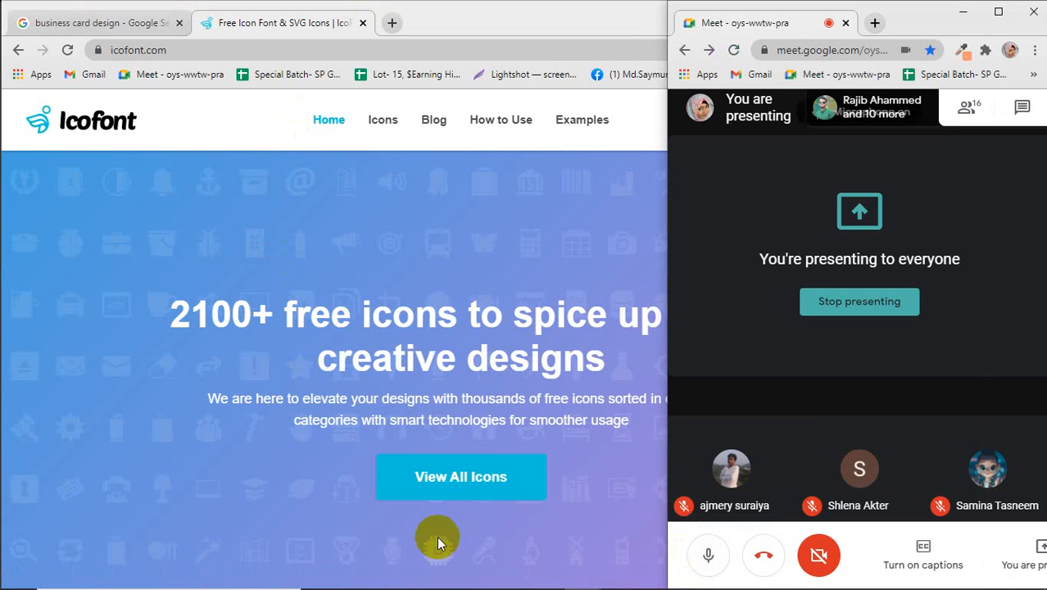
left_click(459, 486)
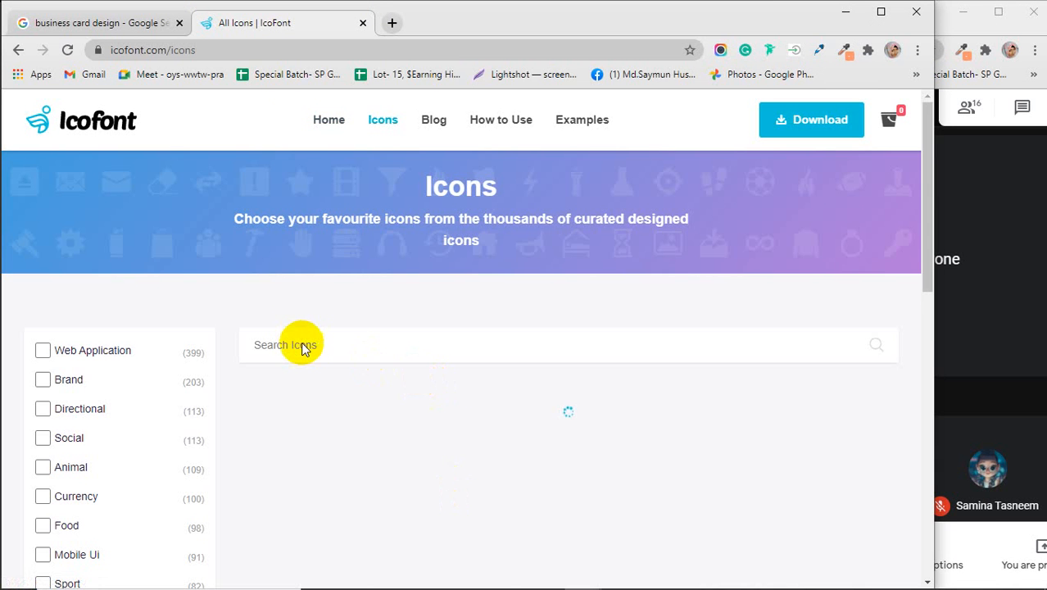
Step: Search IcoFont for 'pho' and open the phone-circle icon's details (Hex efba)
left_click(309, 344)
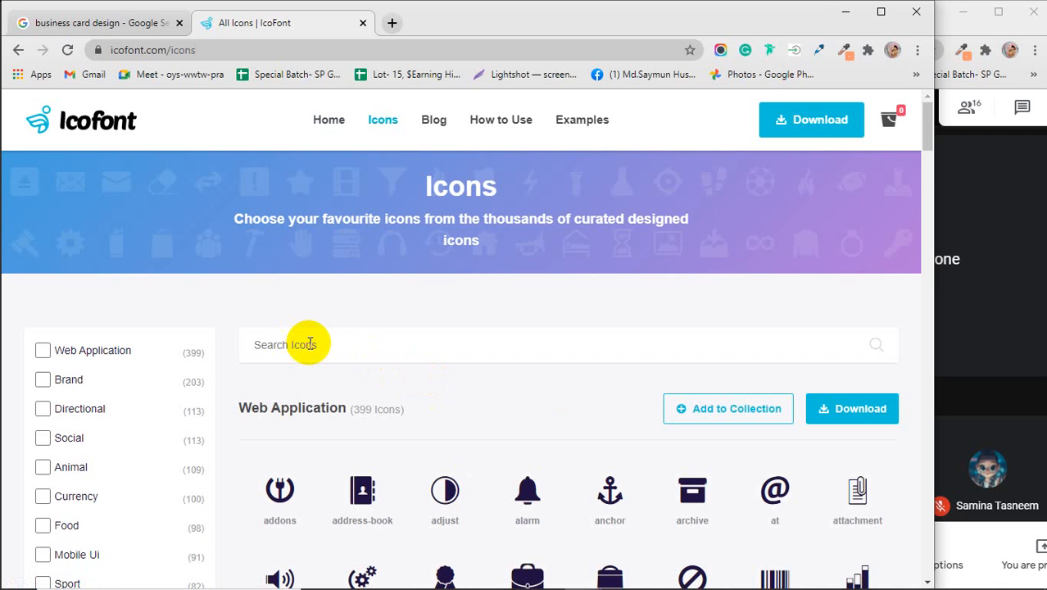
type("pho")
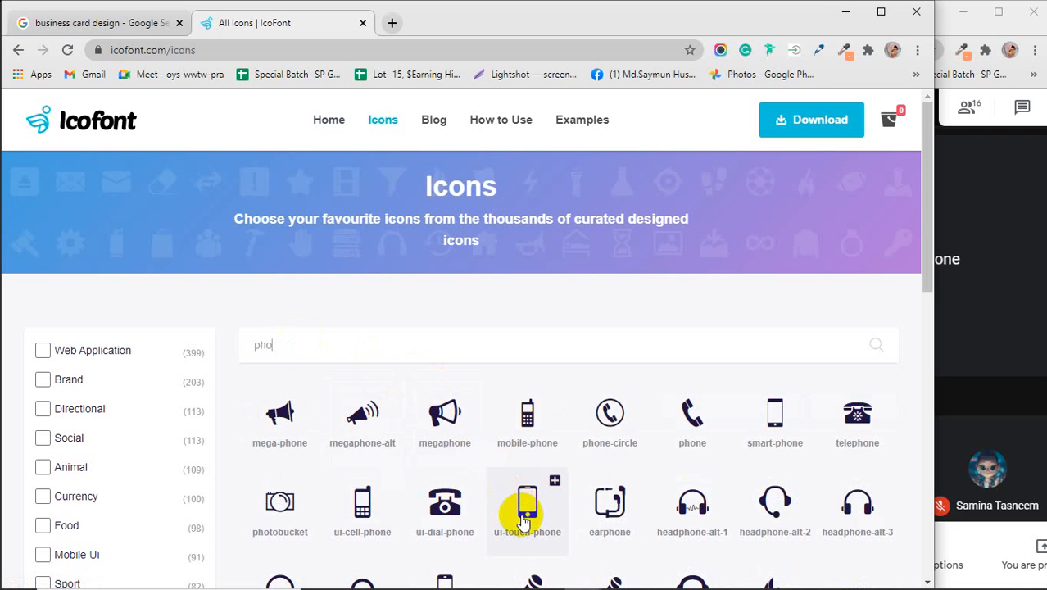
scroll(612, 459, "down", 1)
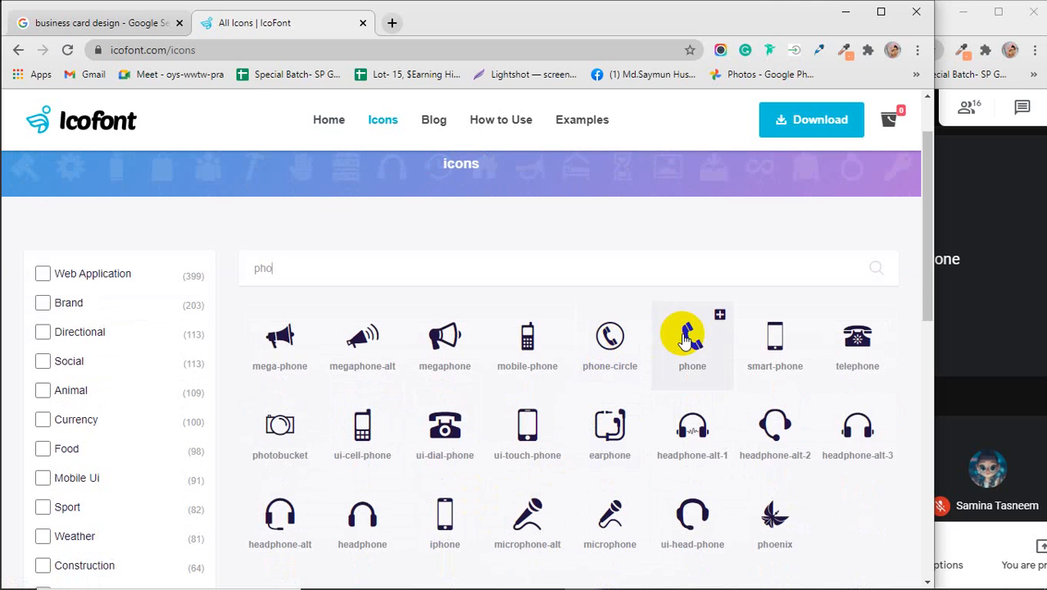
left_click(613, 338)
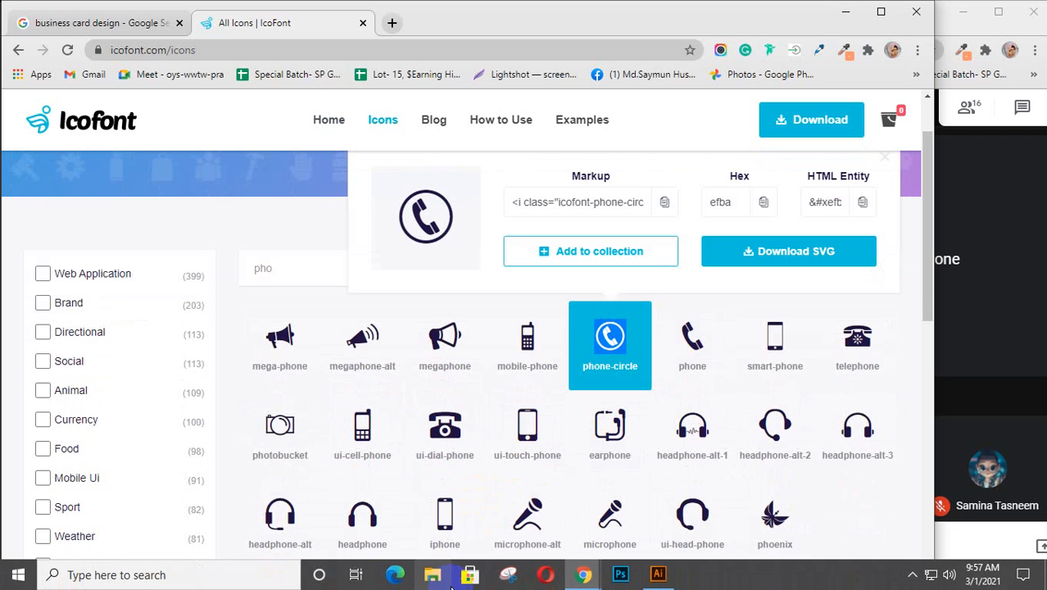
left_click(660, 577)
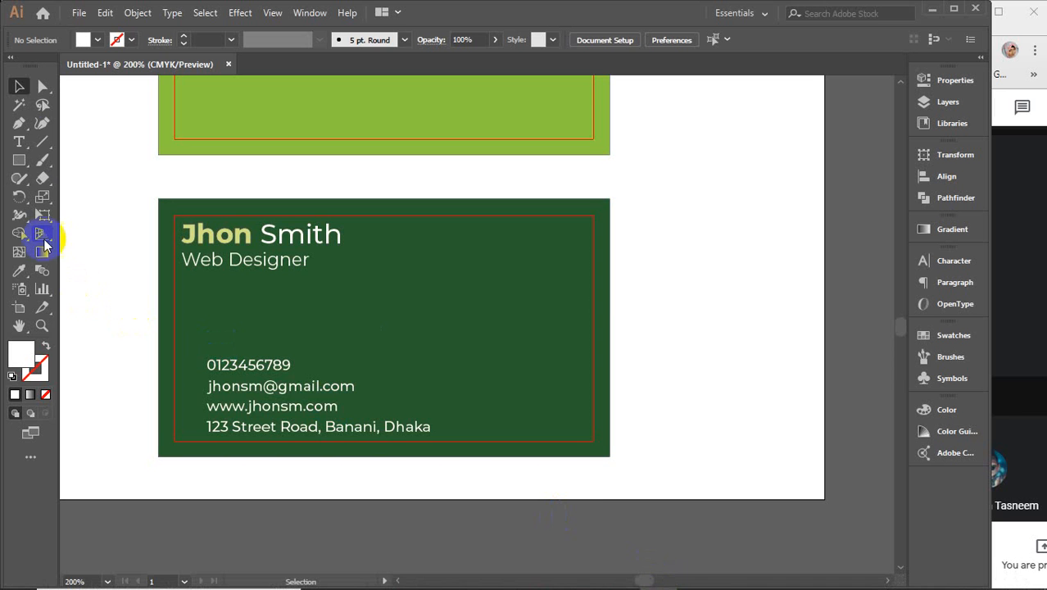
Step: Paste the phone icon glyph at the start of the phone number line with the Type tool
left_click(19, 142)
left_click(209, 367)
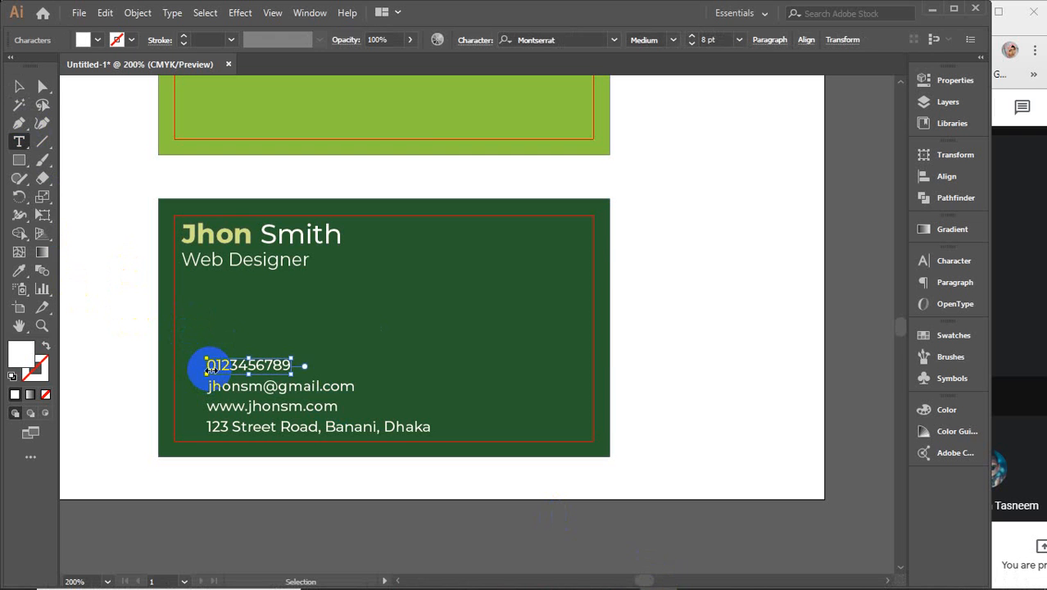
key("ctrl+v")
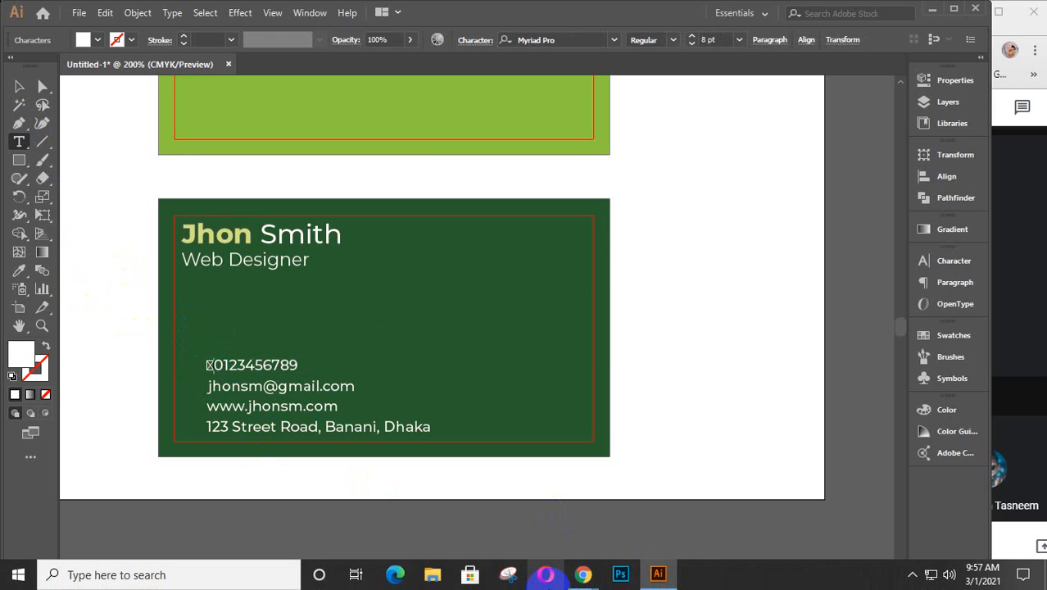
Step: Find the globe icon by searching IcoFont for 'glo' and paste its glyph before the website URL
mouse_move(583, 575)
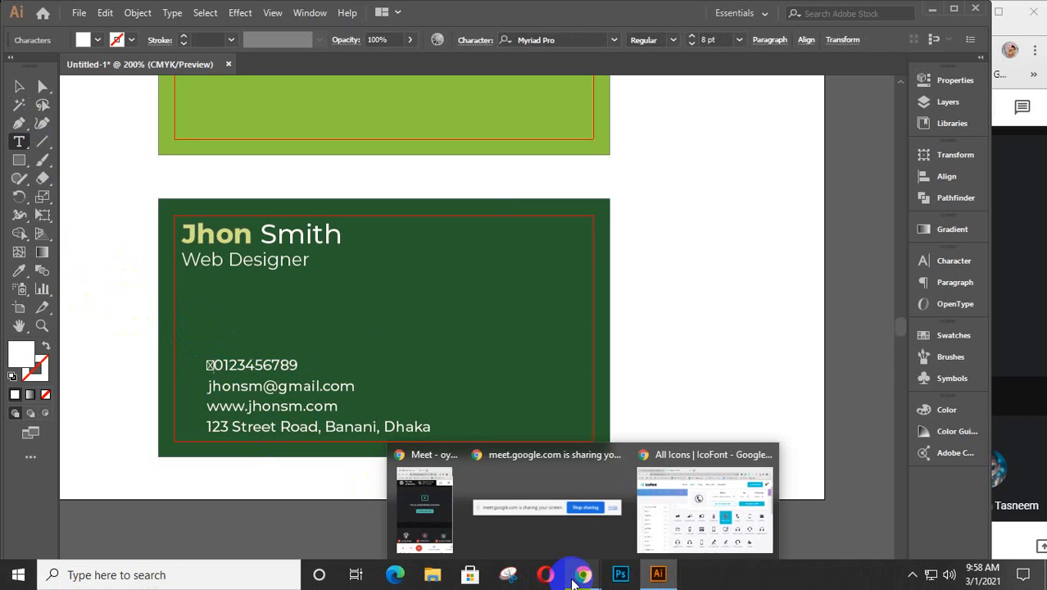
left_click(665, 510)
left_click_drag(305, 279, 235, 274)
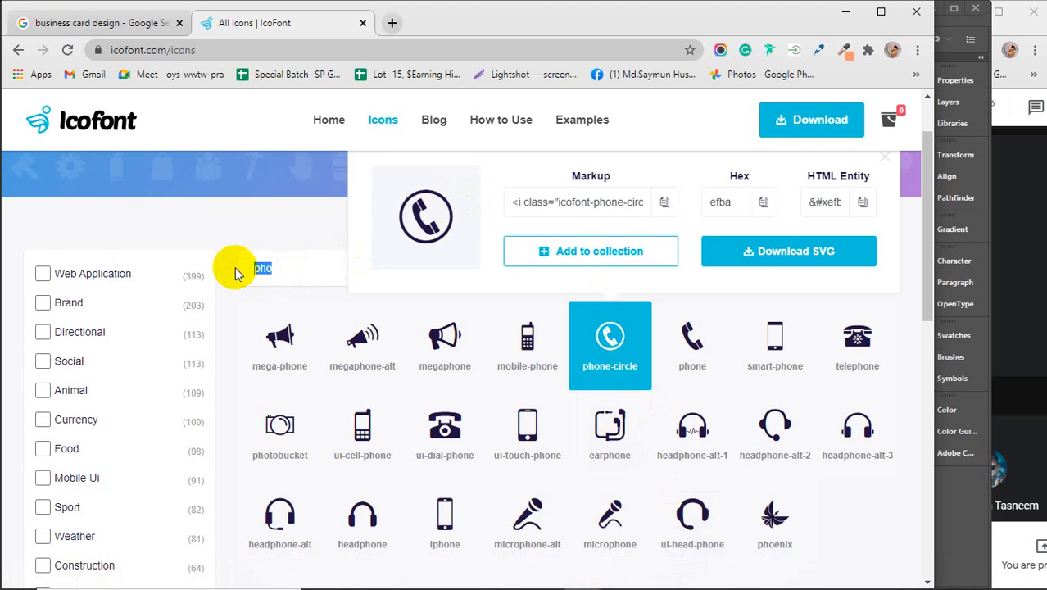
type("web")
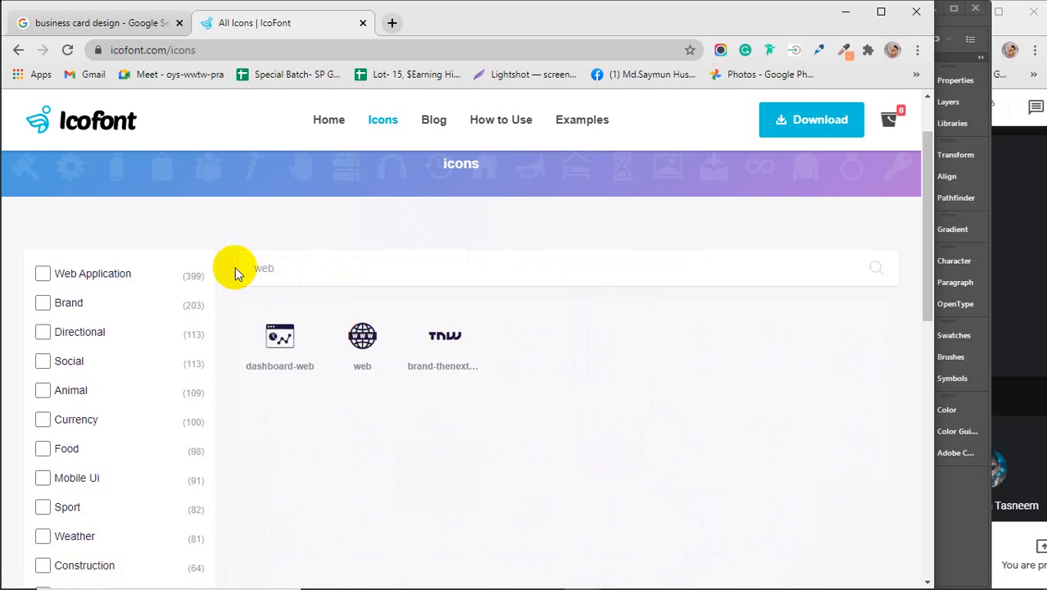
left_click_drag(276, 269, 242, 274)
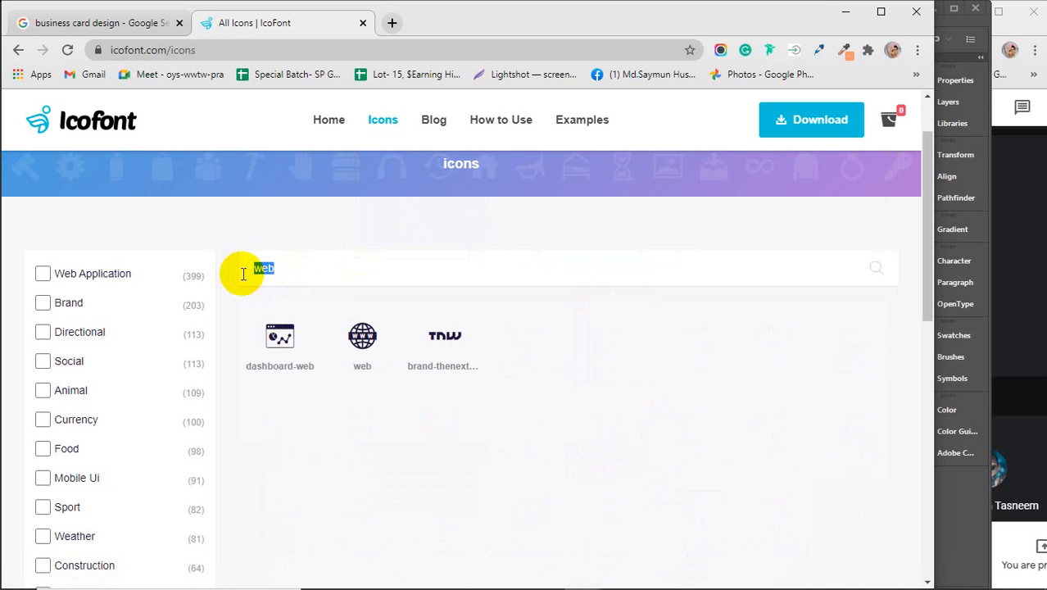
type("glo")
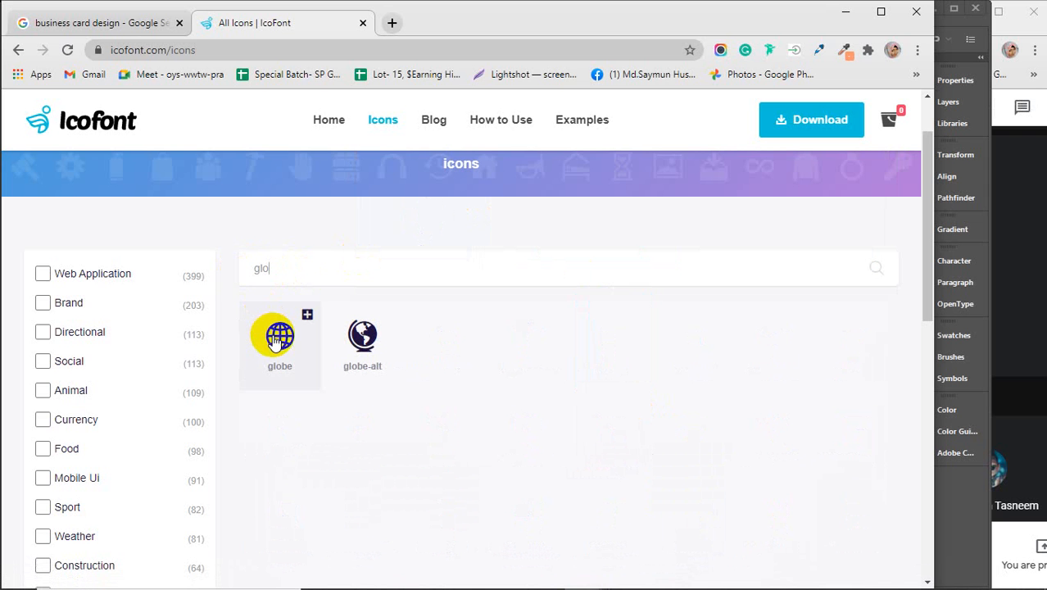
left_click(279, 338)
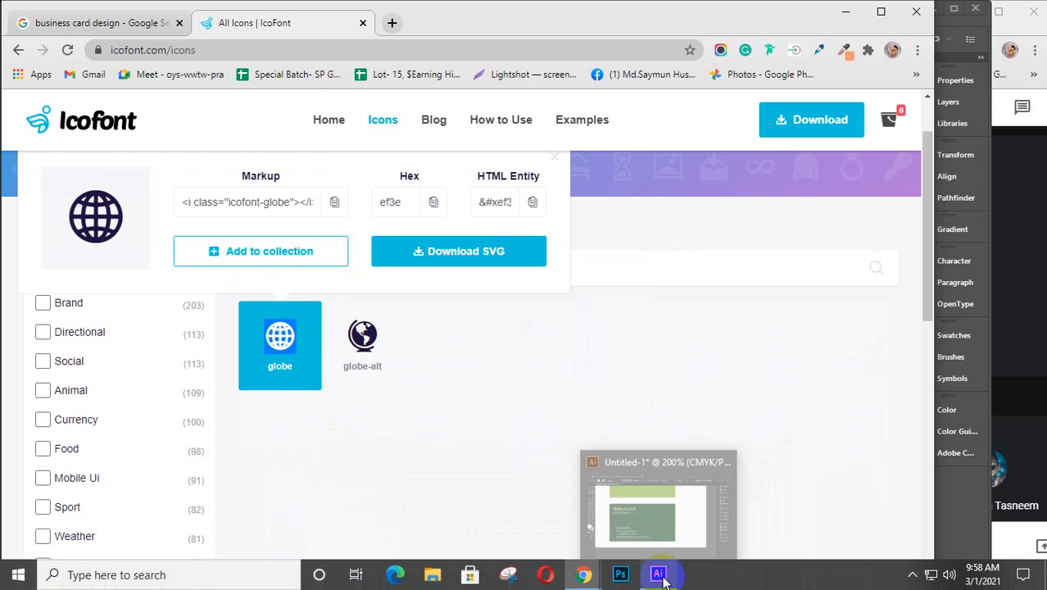
left_click(660, 576)
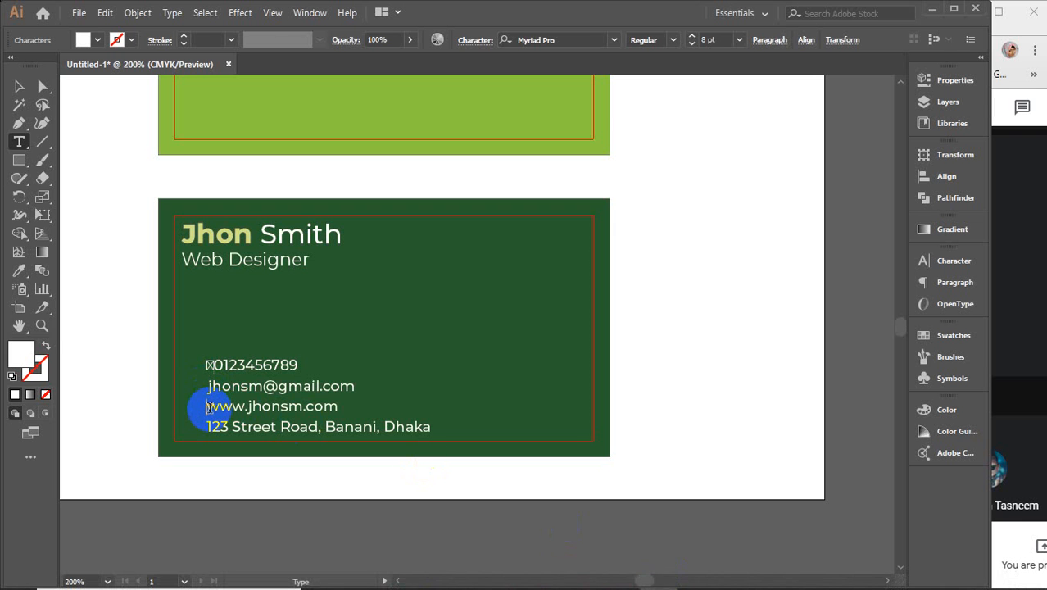
key("ctrl+v")
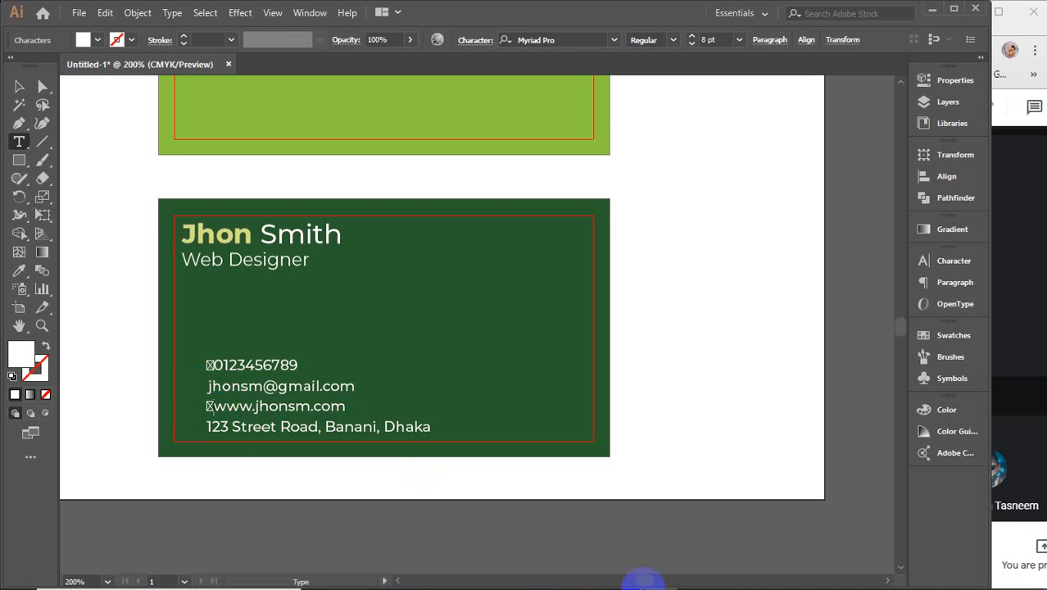
Step: Search IcoFont for 'enve', open the envelope icon, and set the cursor before the email address
mouse_move(583, 576)
left_click(658, 426)
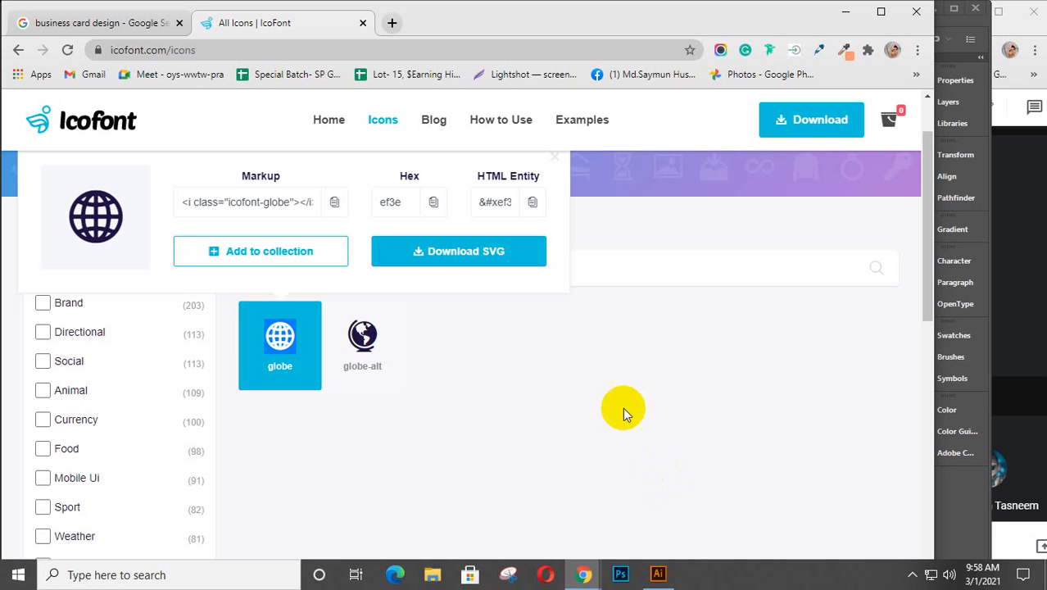
left_click(553, 162)
left_click_drag(287, 268, 231, 263)
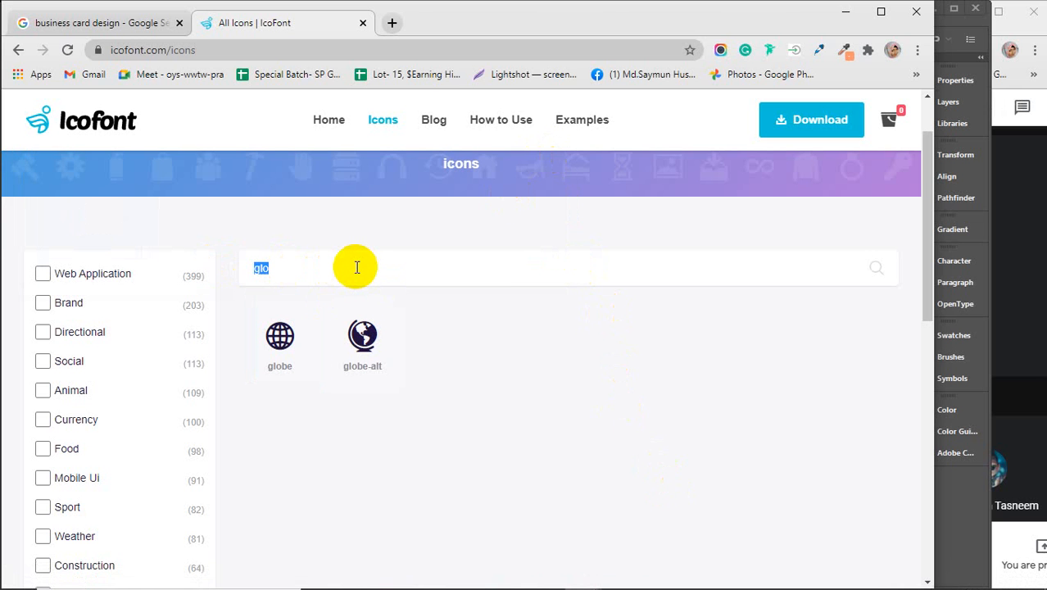
type("enve")
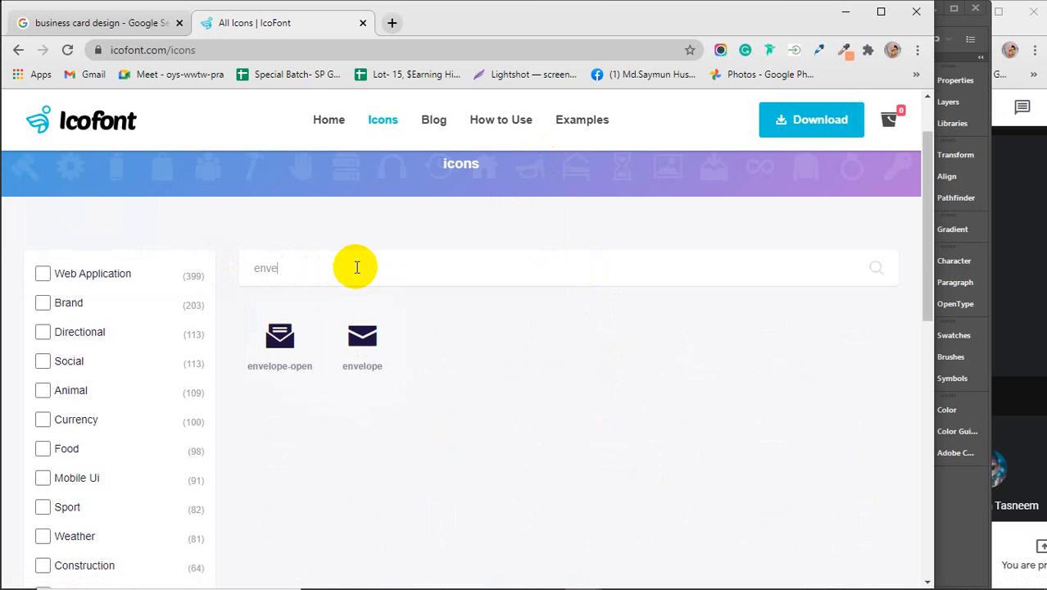
left_click(366, 338)
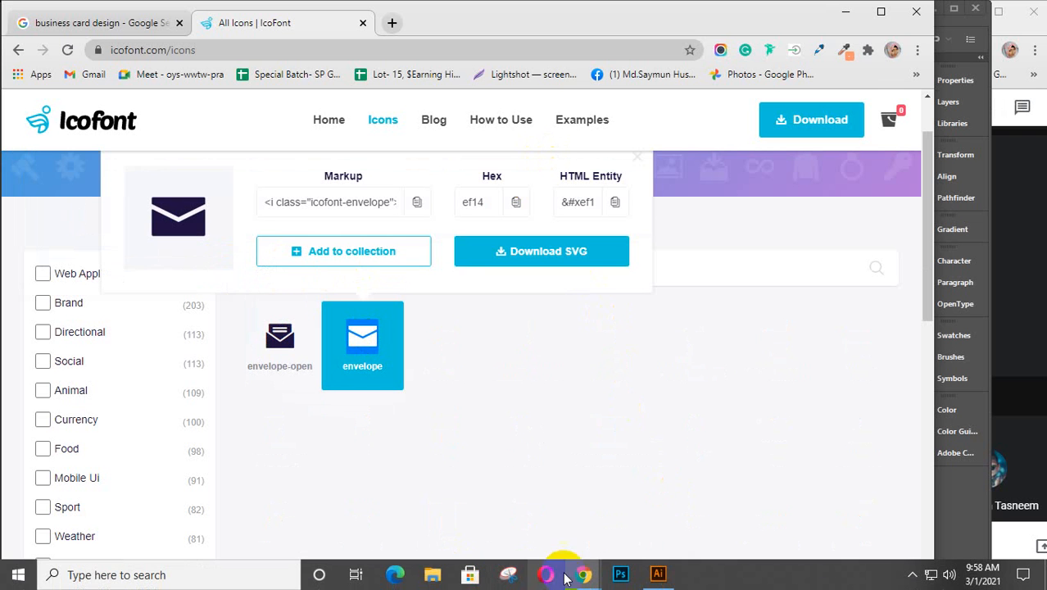
left_click(655, 577)
left_click(206, 386)
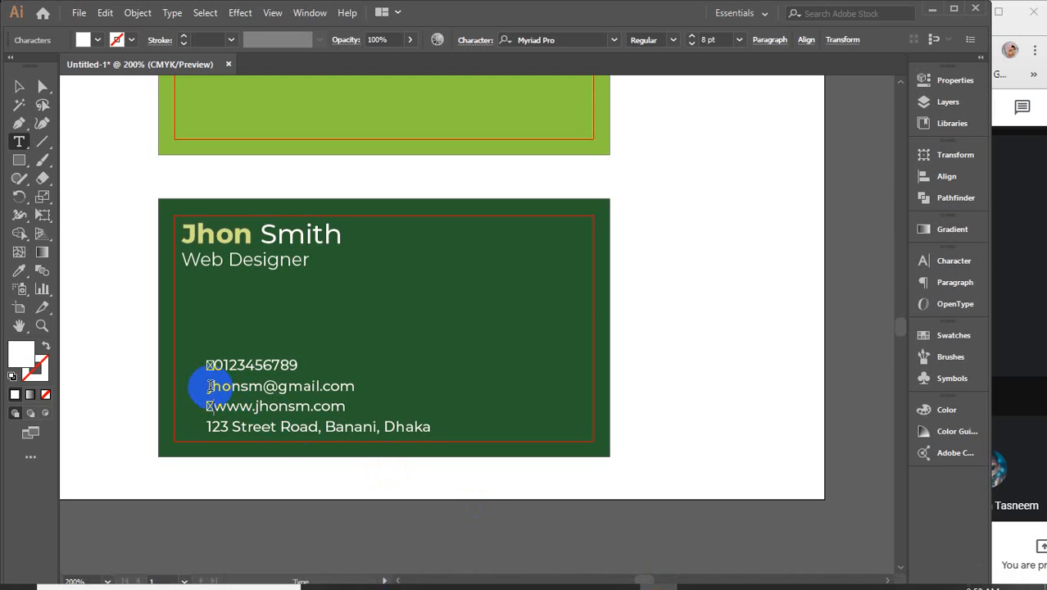
Step: Paste the envelope glyph at the start of the email line
type("✉")
left_click(297, 460)
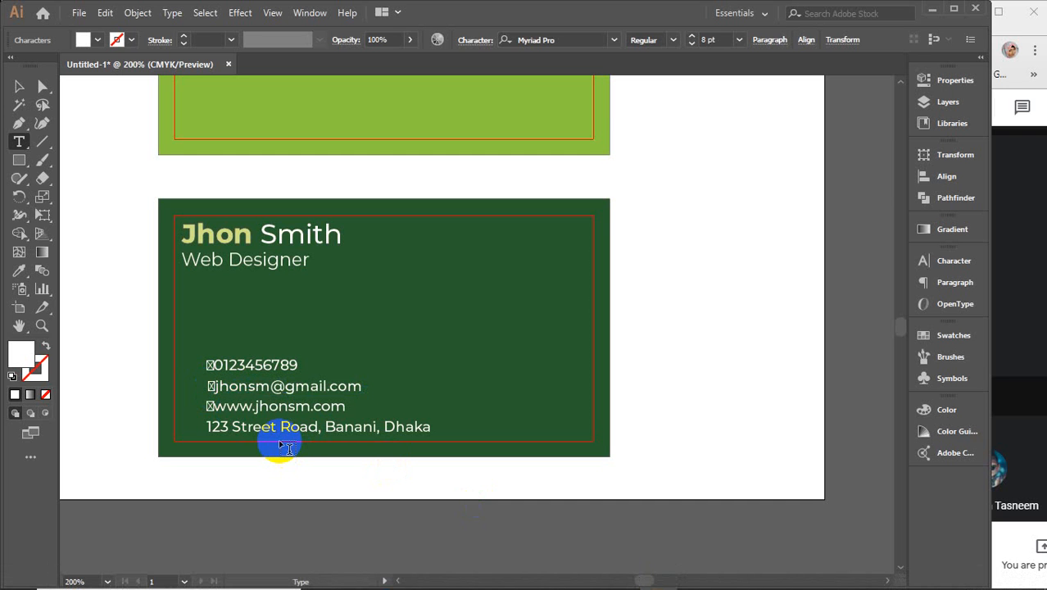
key("ctrl+z")
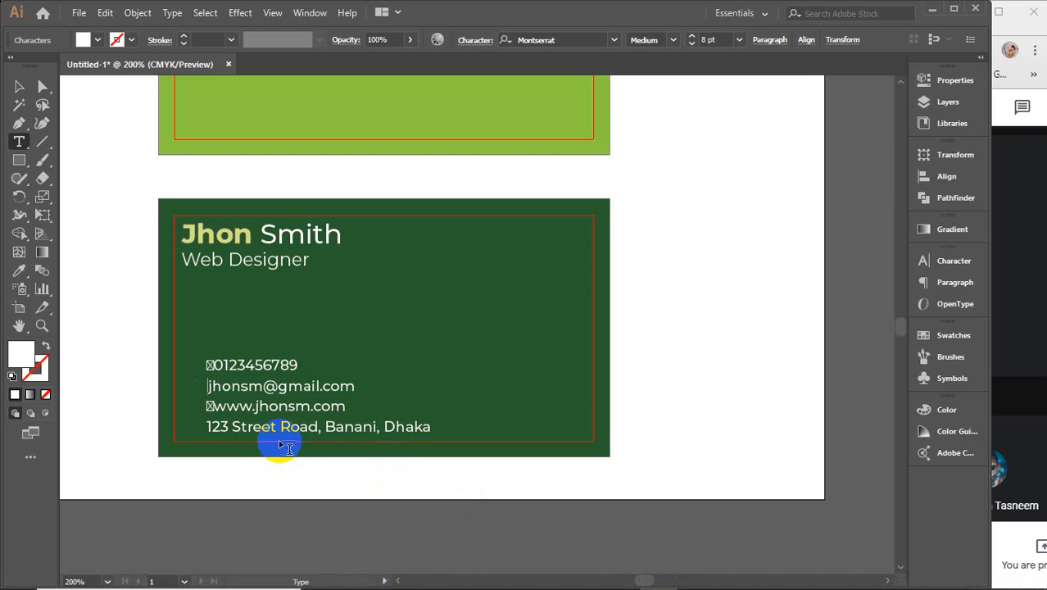
key("ctrl+v")
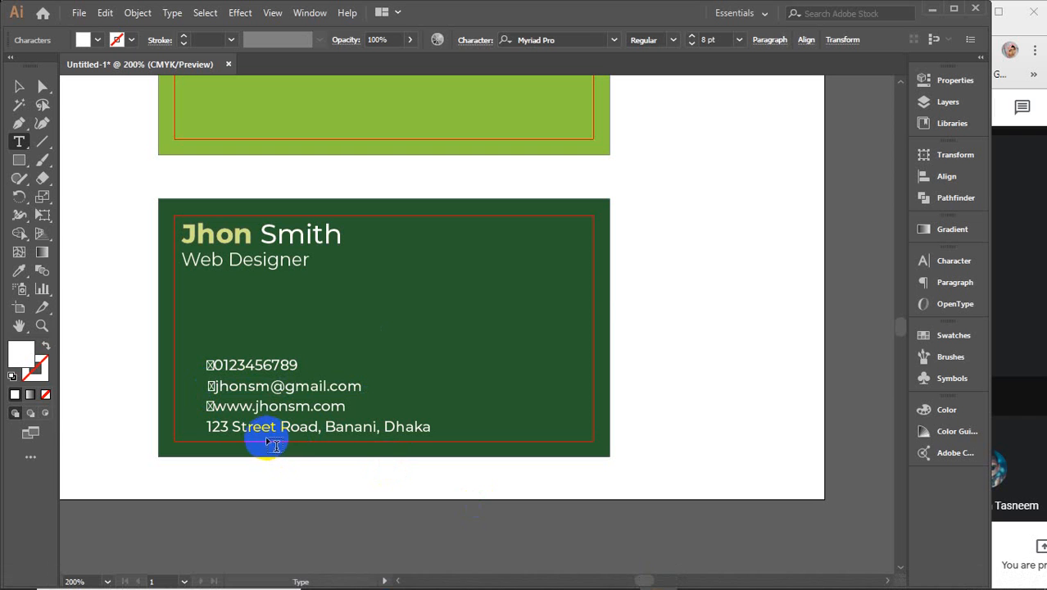
Step: Search IcoFont for 'loca' and paste the location-pin glyph before the address
mouse_move(408, 586)
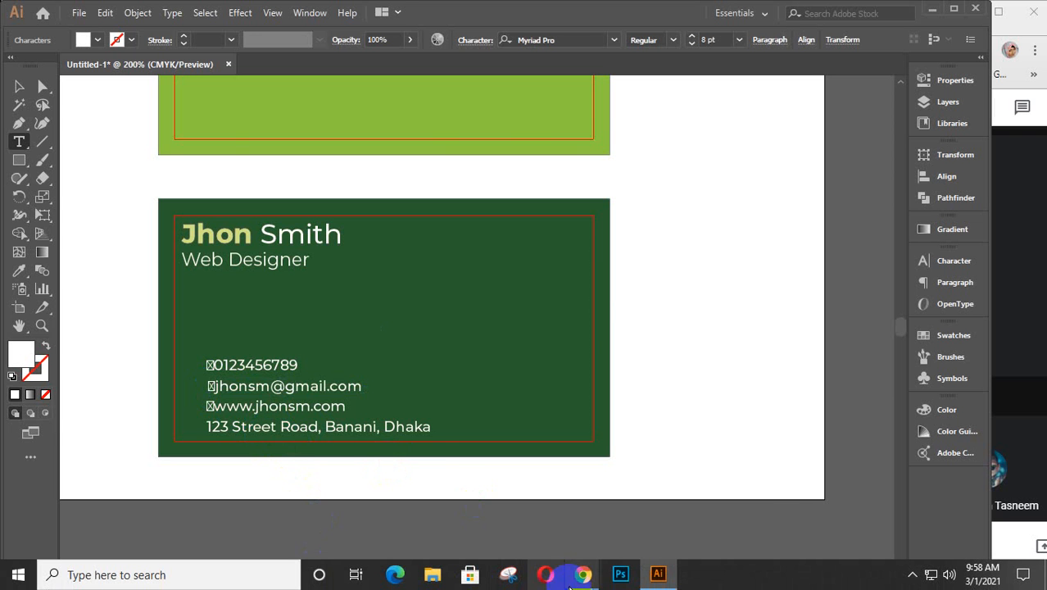
mouse_move(590, 577)
left_click(673, 444)
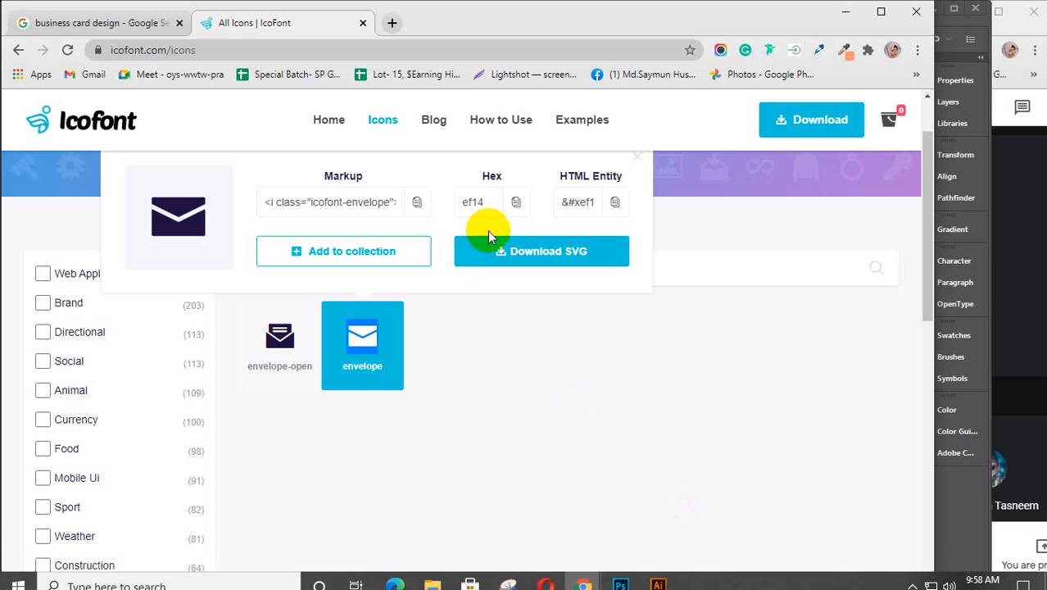
left_click(646, 168)
left_click_drag(340, 266, 228, 276)
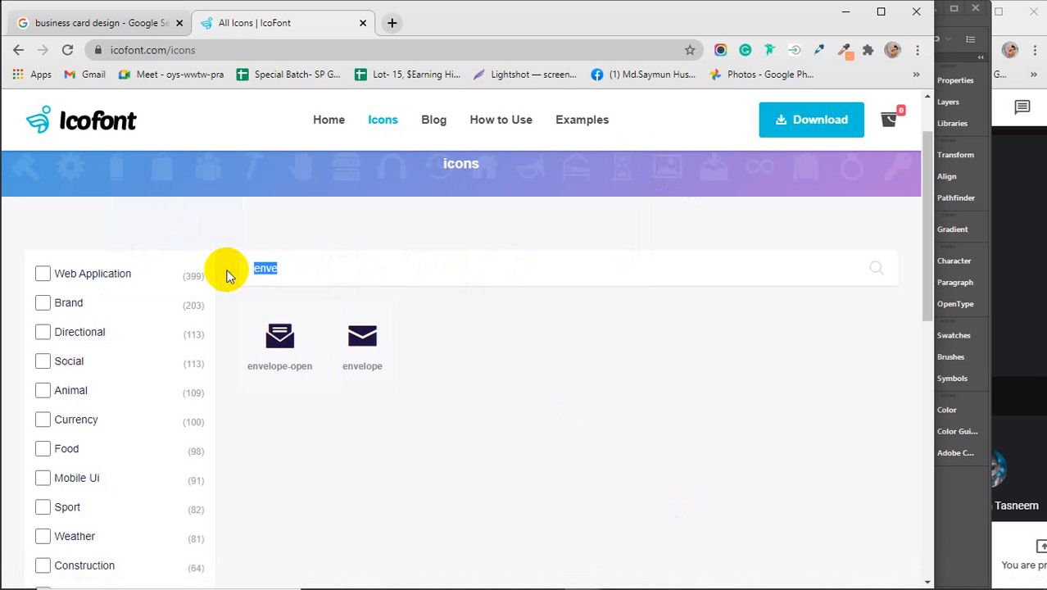
type("loca")
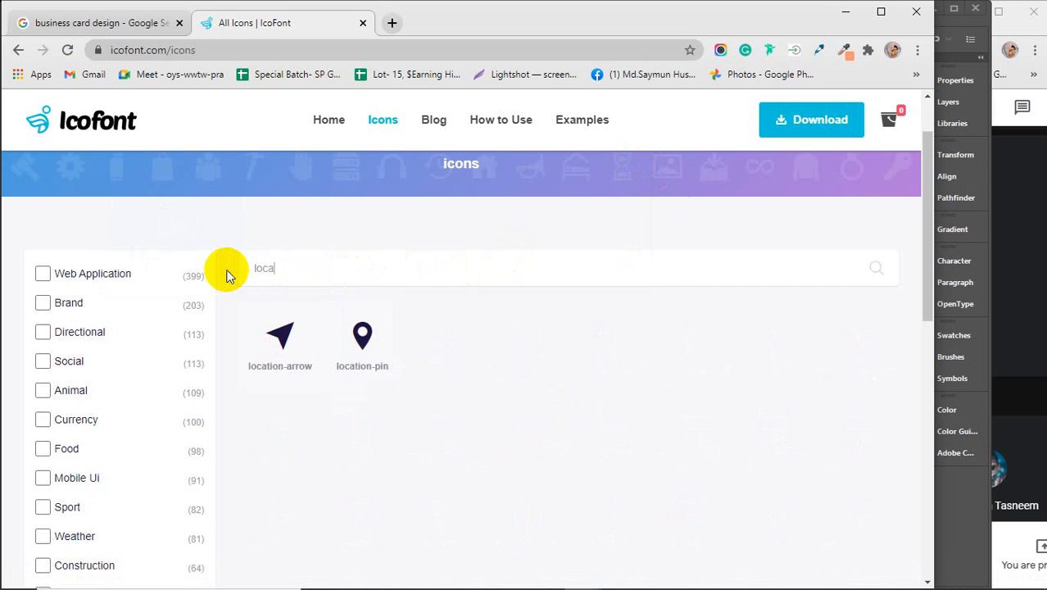
left_click(365, 334)
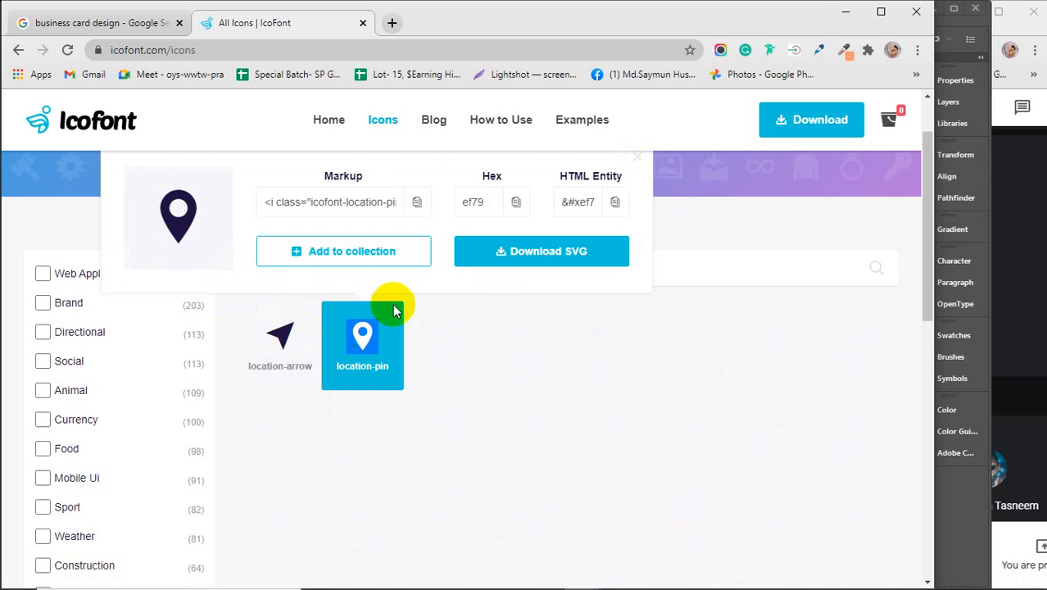
left_click(846, 12)
left_click(217, 432)
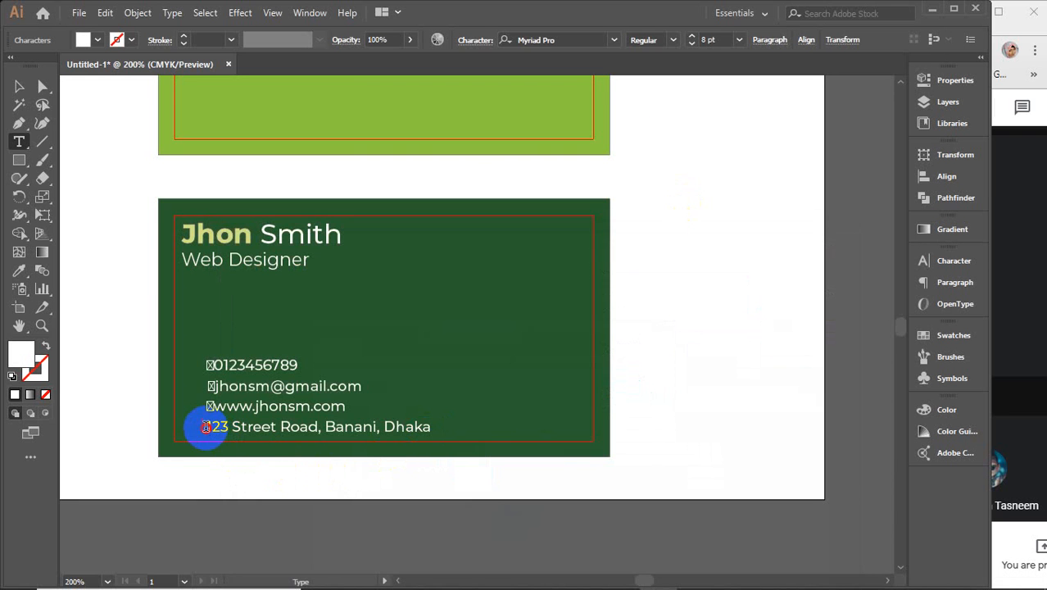
left_click(270, 463)
key("ctrl+v")
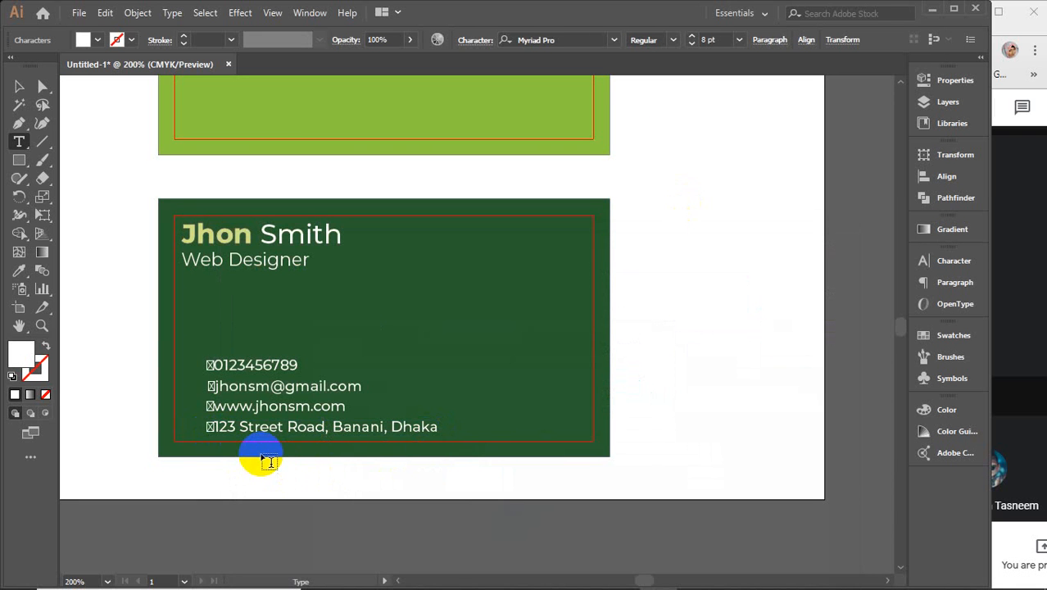
scroll(194, 401, "up", 3)
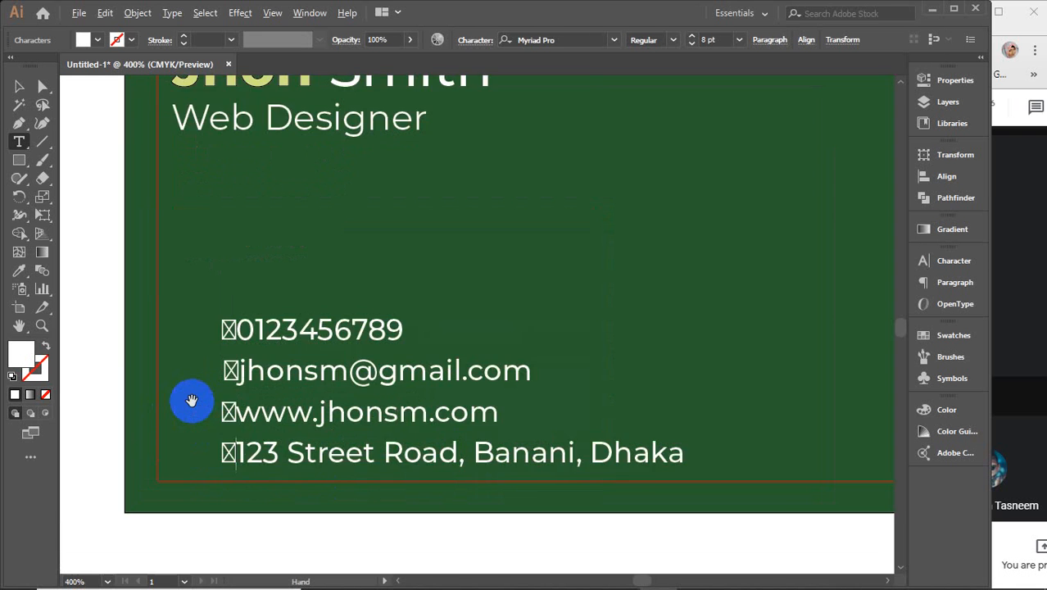
Step: Apply the icofont font to the phone and email placeholder glyphs, turning them into phone and envelope icons
left_click_drag(238, 279, 256, 276)
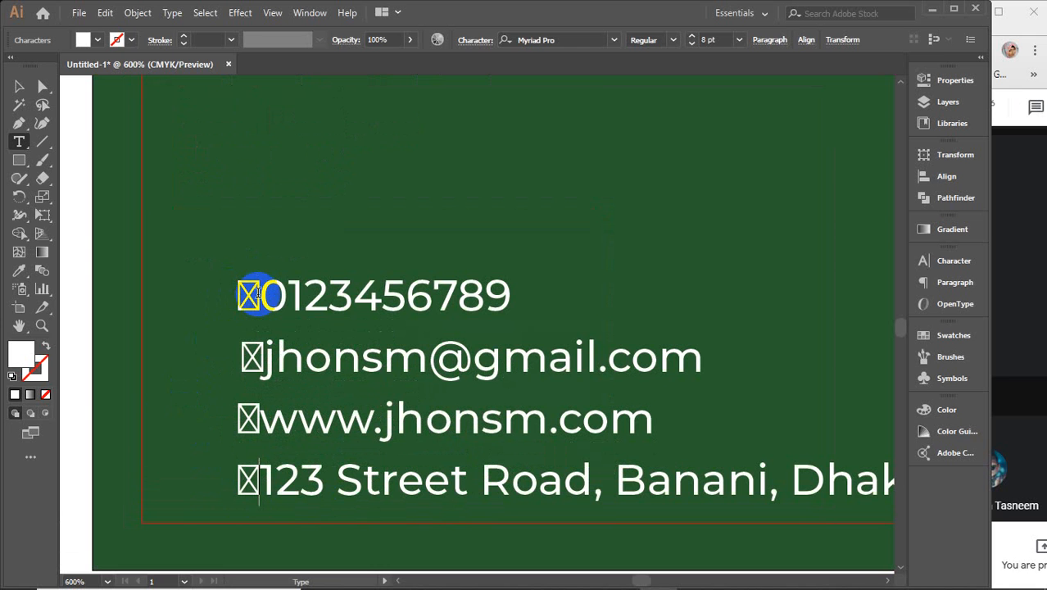
left_click_drag(264, 353, 244, 371)
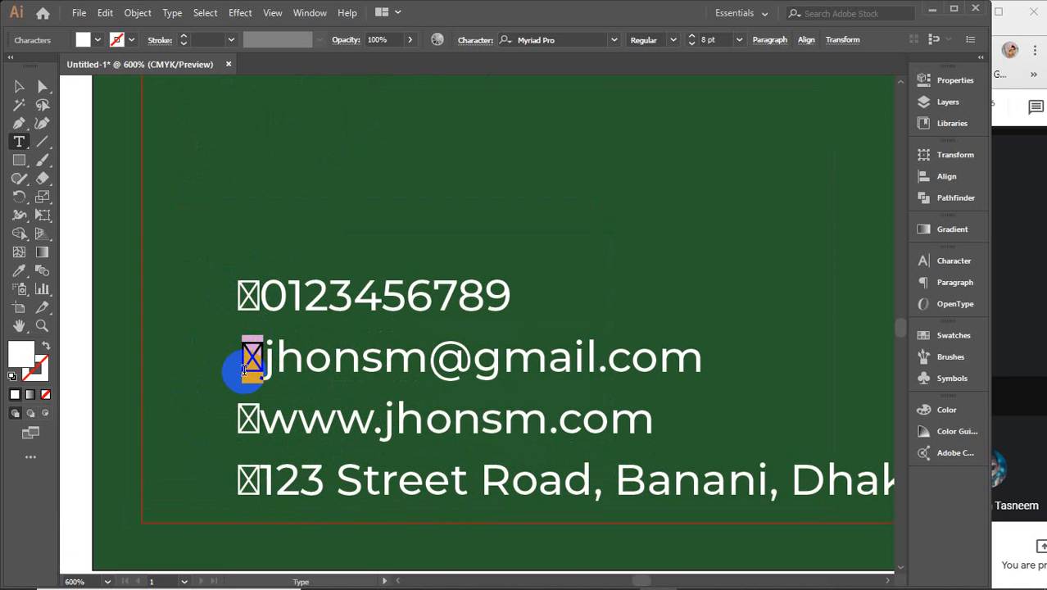
left_click_drag(261, 295, 229, 299)
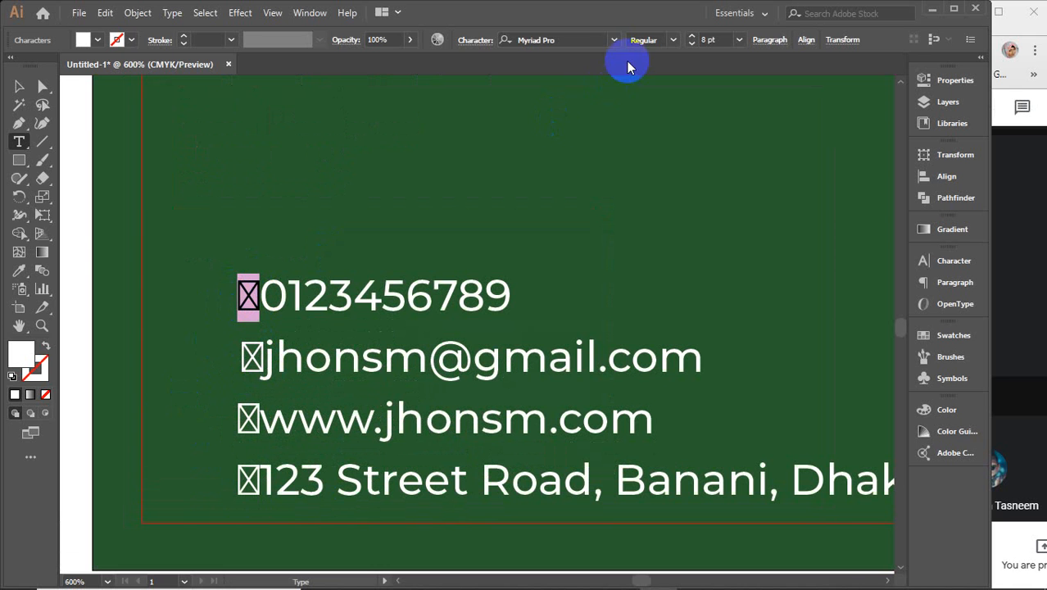
left_click(587, 38)
type("ico")
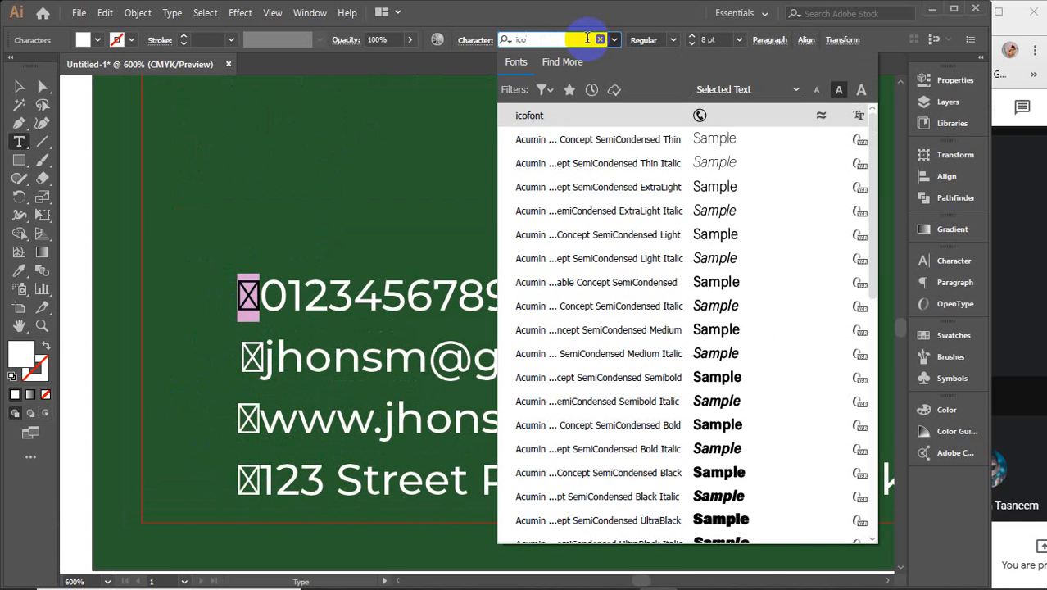
key("Return")
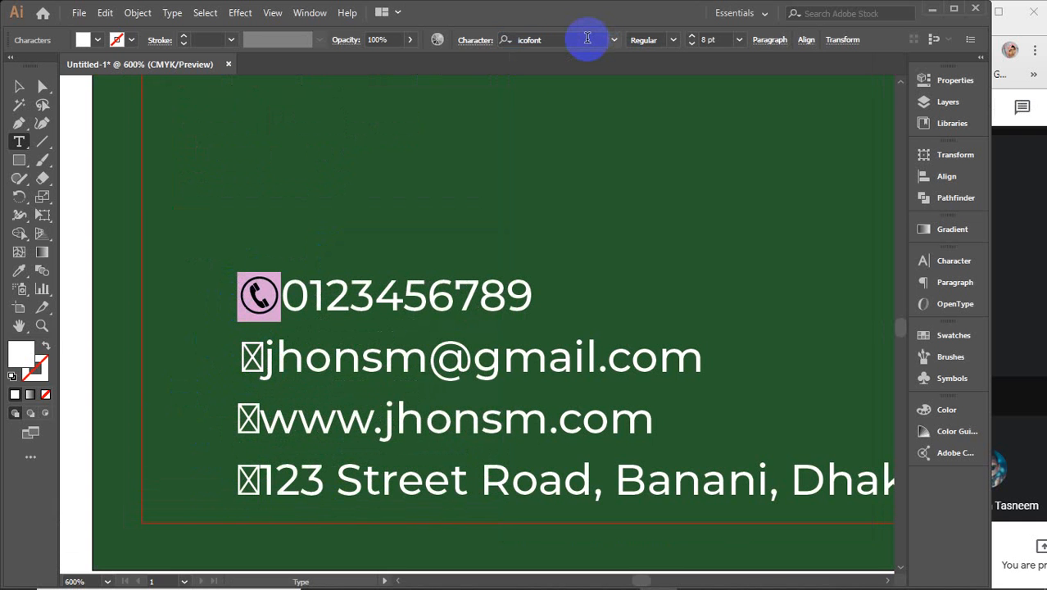
left_click_drag(262, 358, 227, 358)
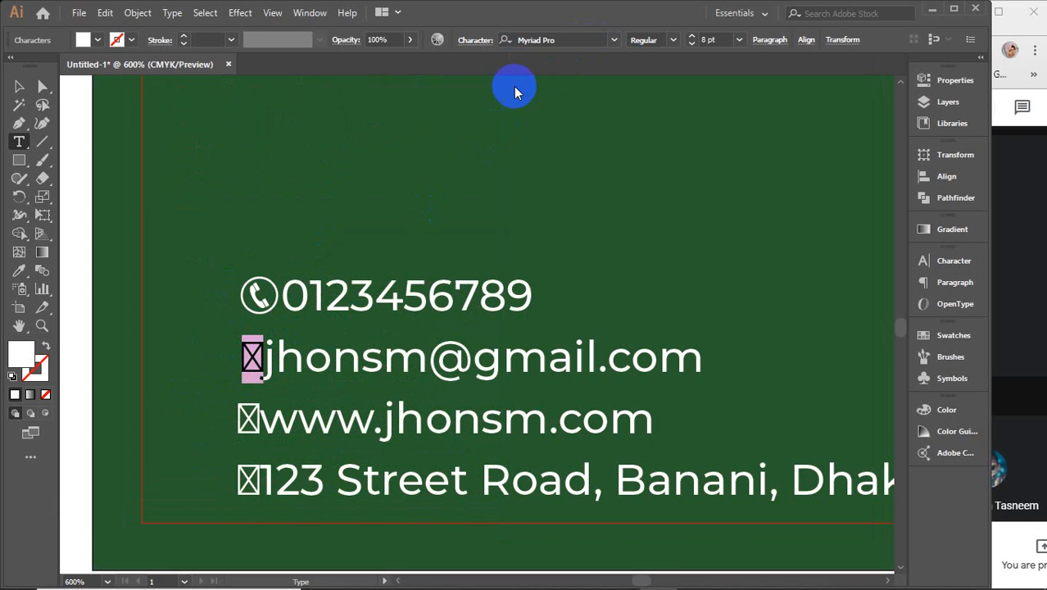
left_click(540, 39)
type("ic")
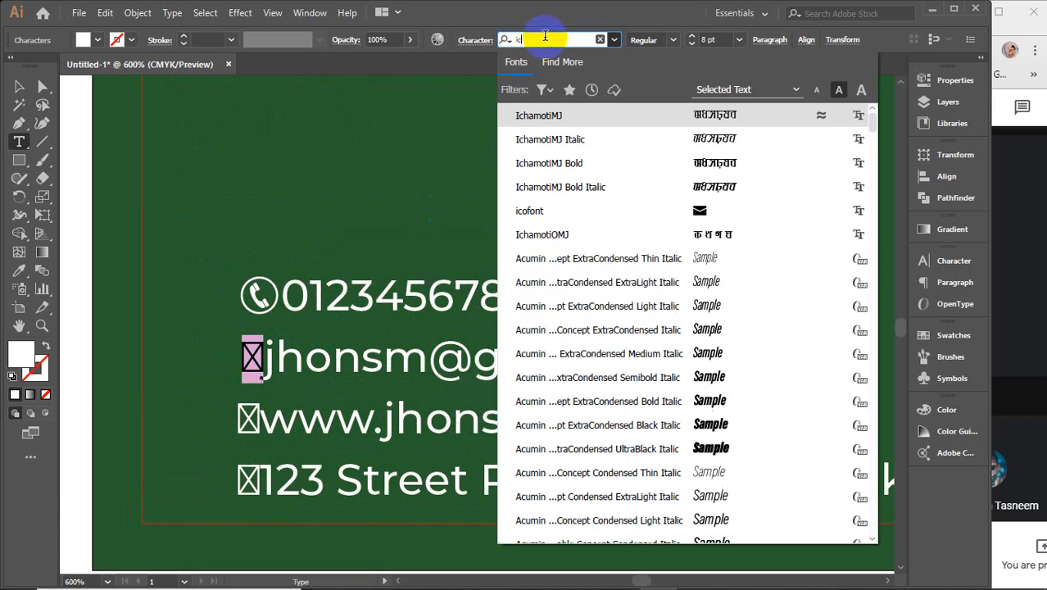
type("o")
key("Return")
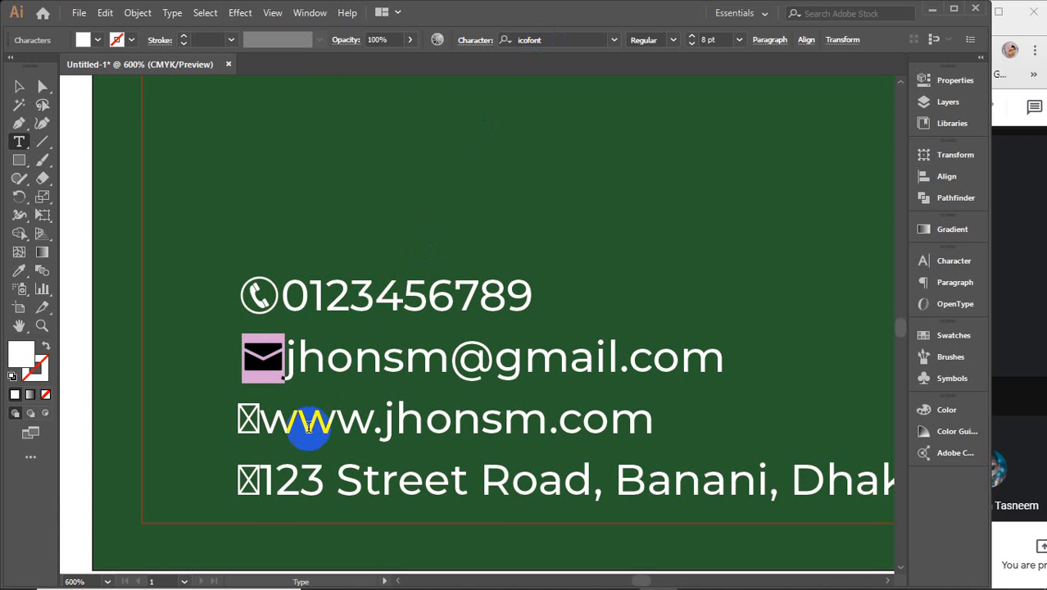
Step: Apply icofont to the website and address placeholders so they show globe and pin icons
left_click_drag(258, 423, 231, 424)
left_click(541, 39)
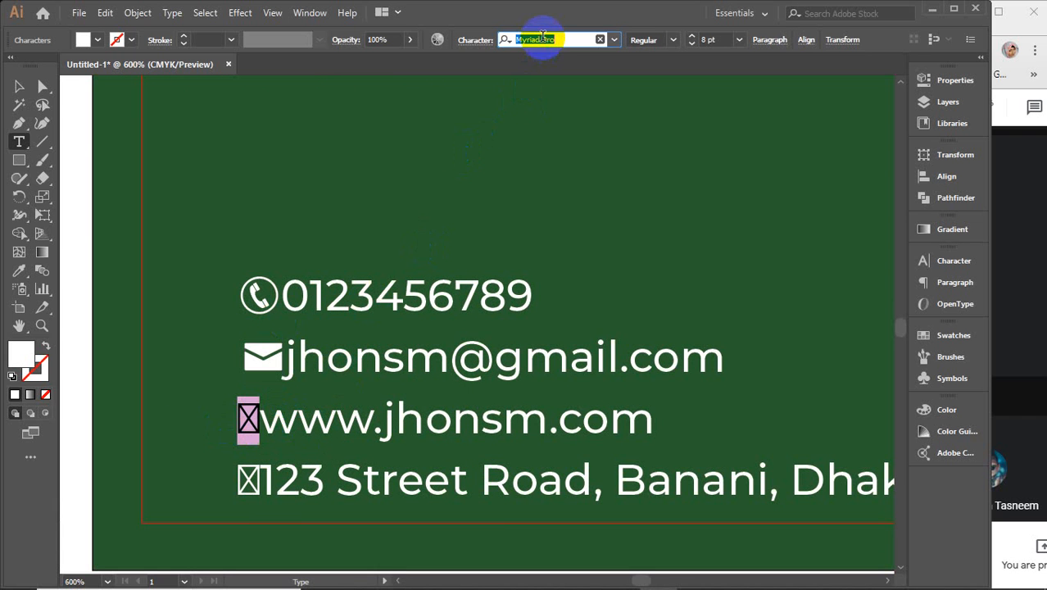
type("ico")
key("Return")
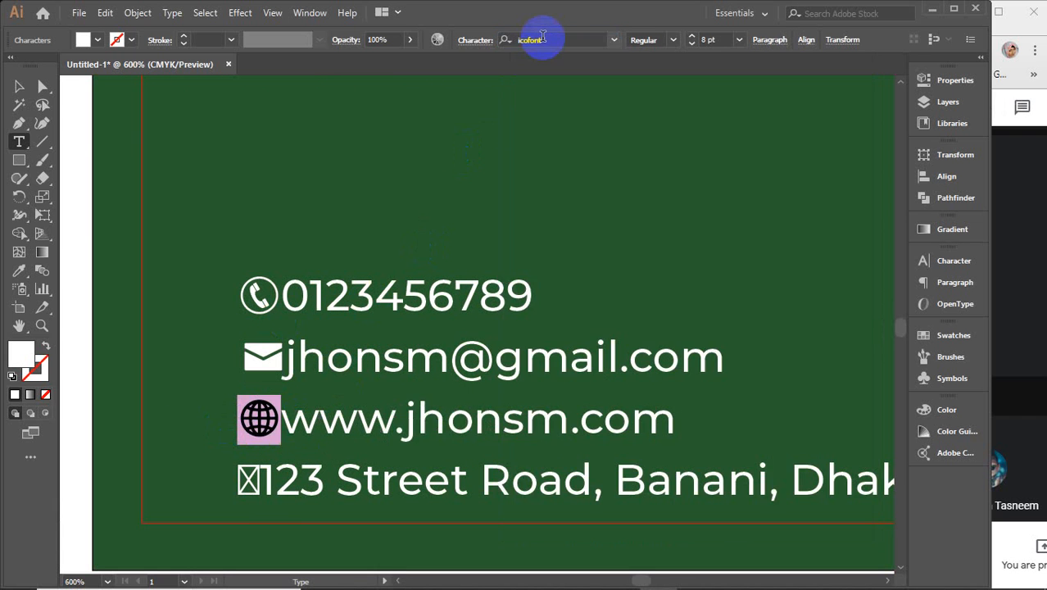
left_click_drag(264, 479, 234, 480)
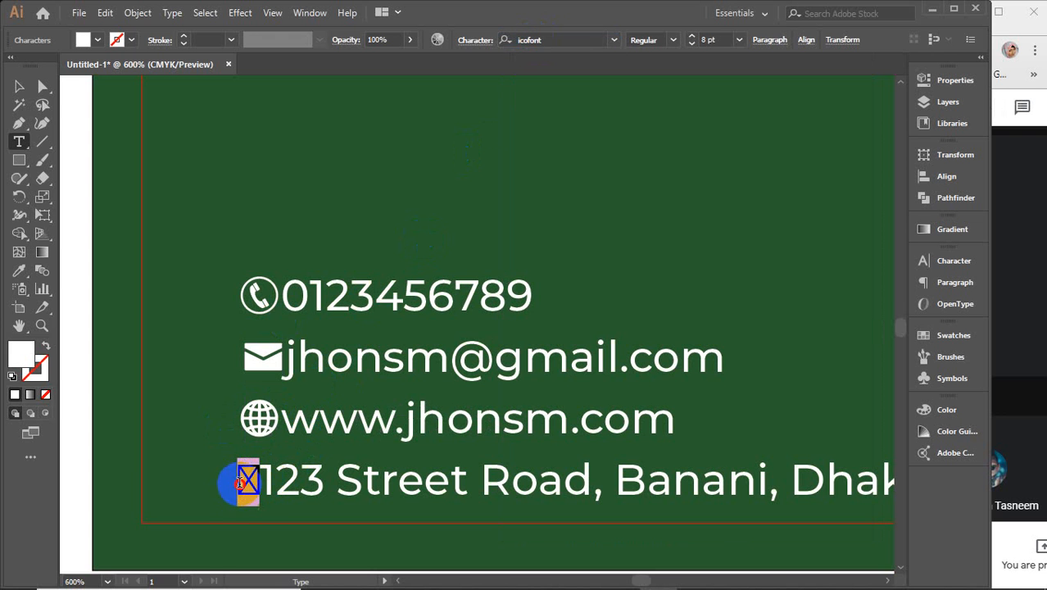
left_click(570, 40)
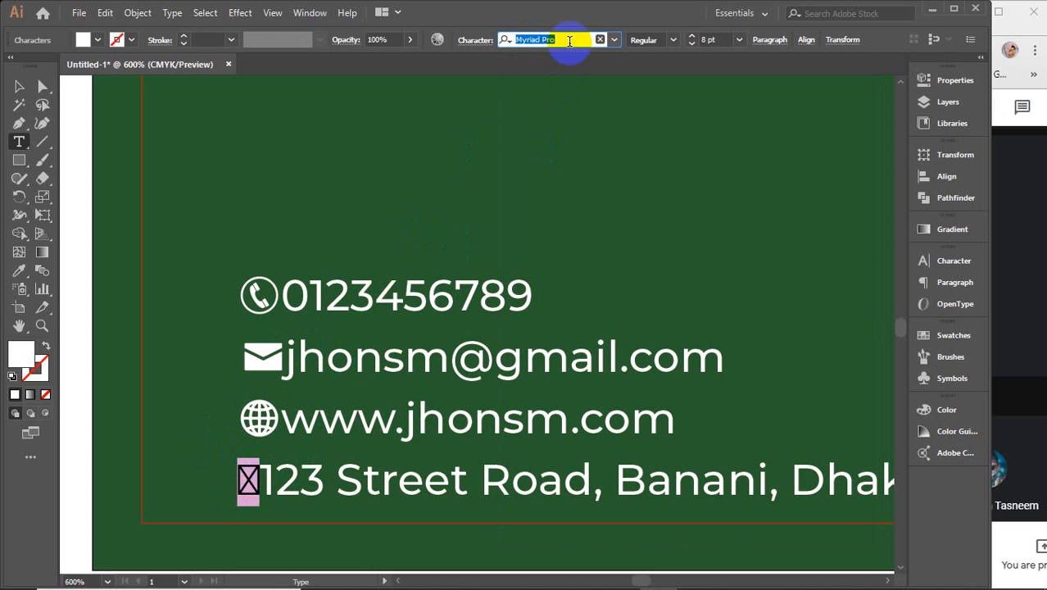
type("ico")
key("Return")
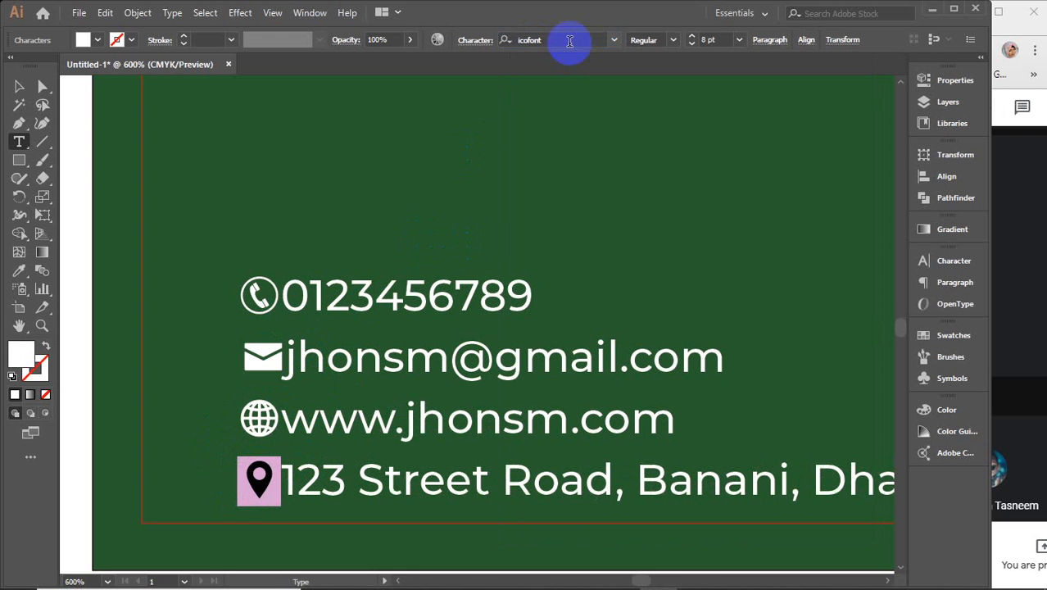
left_click(280, 297)
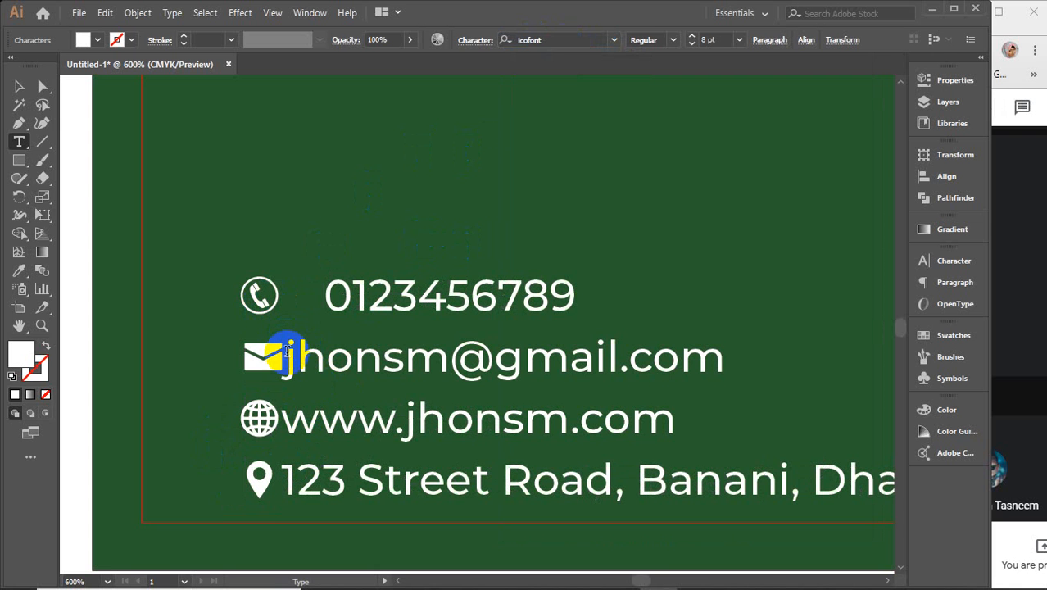
Step: Fix the icon gap before the website text, then left-align the phone, email, website and address lines
left_click(282, 416)
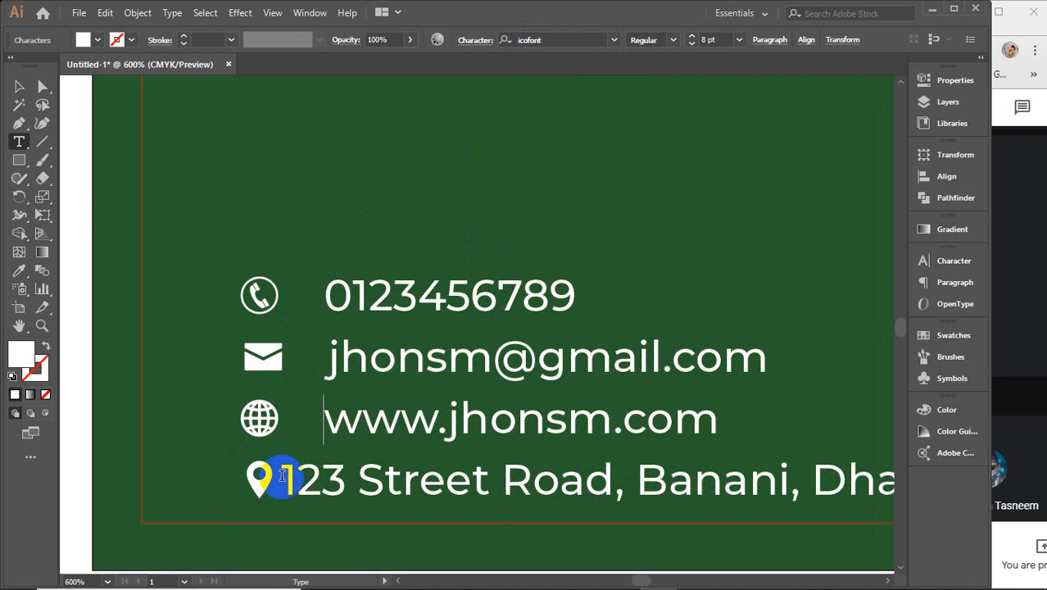
left_click(19, 86)
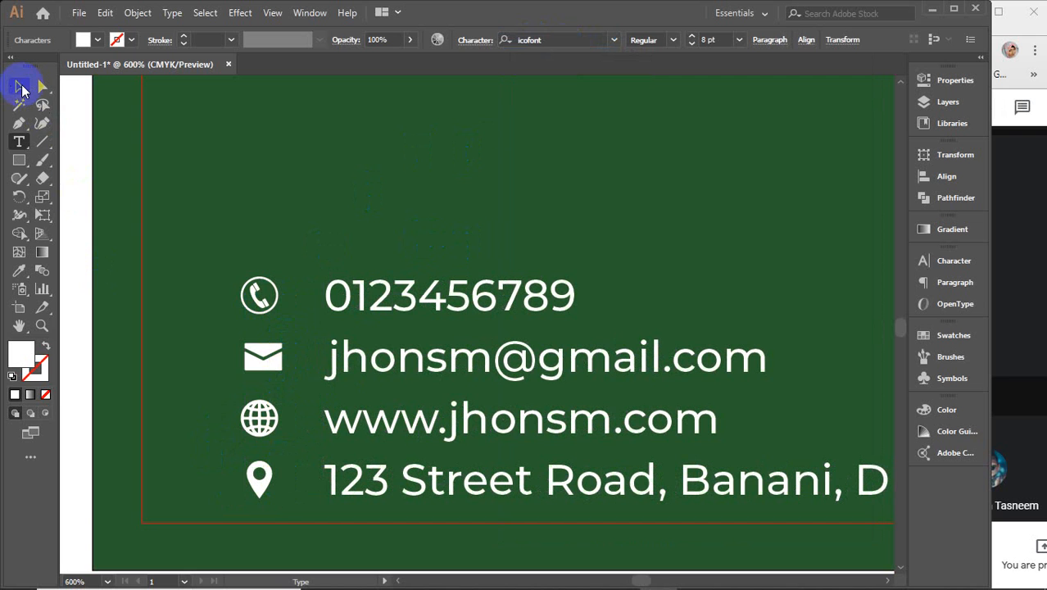
left_click(134, 203)
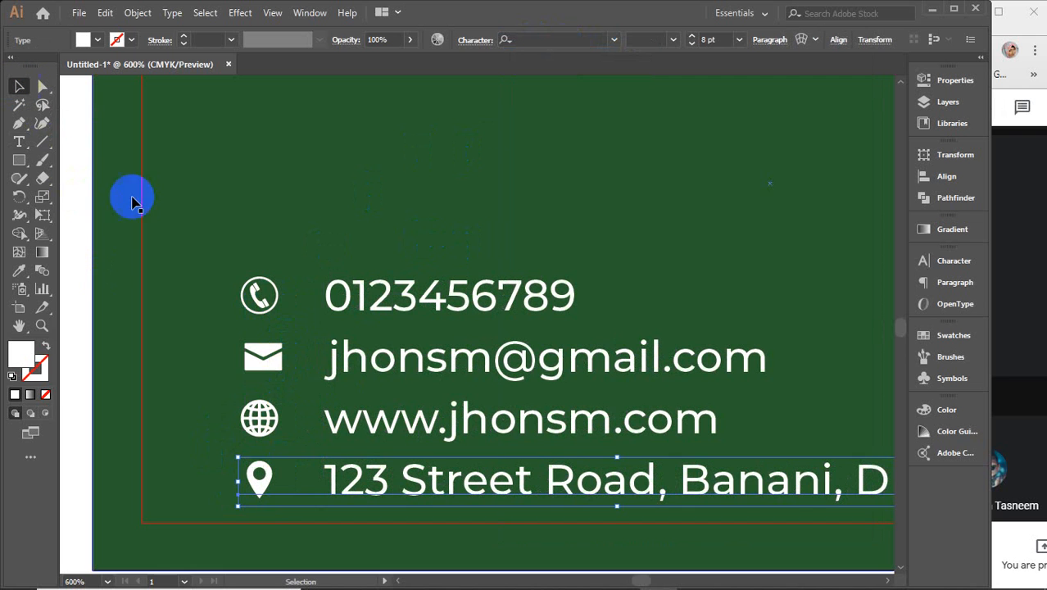
left_click(254, 412, "shift")
left_click(271, 359, "shift")
left_click(268, 293, "shift")
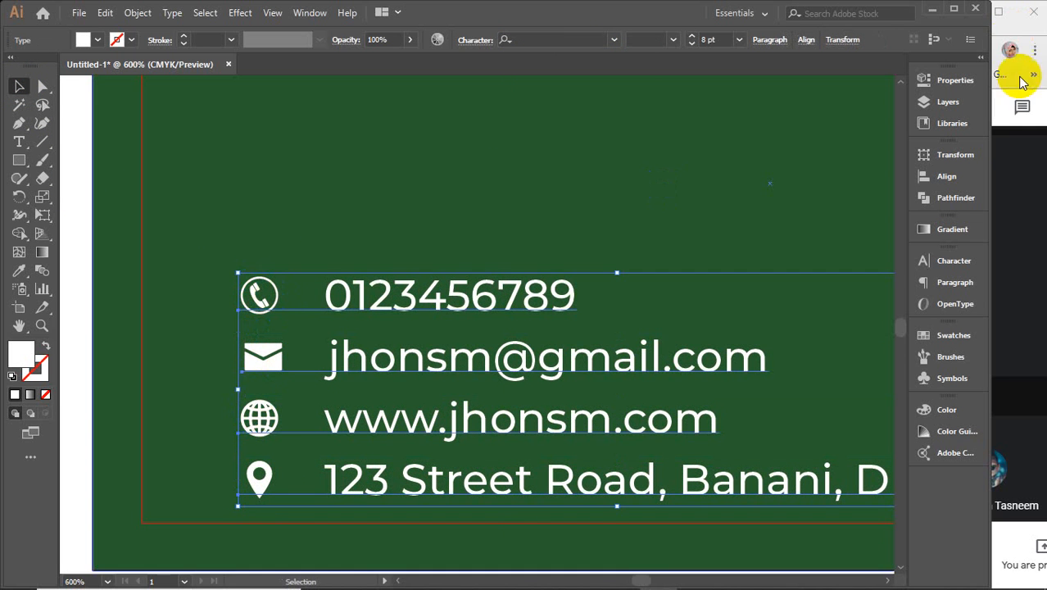
left_click(951, 177)
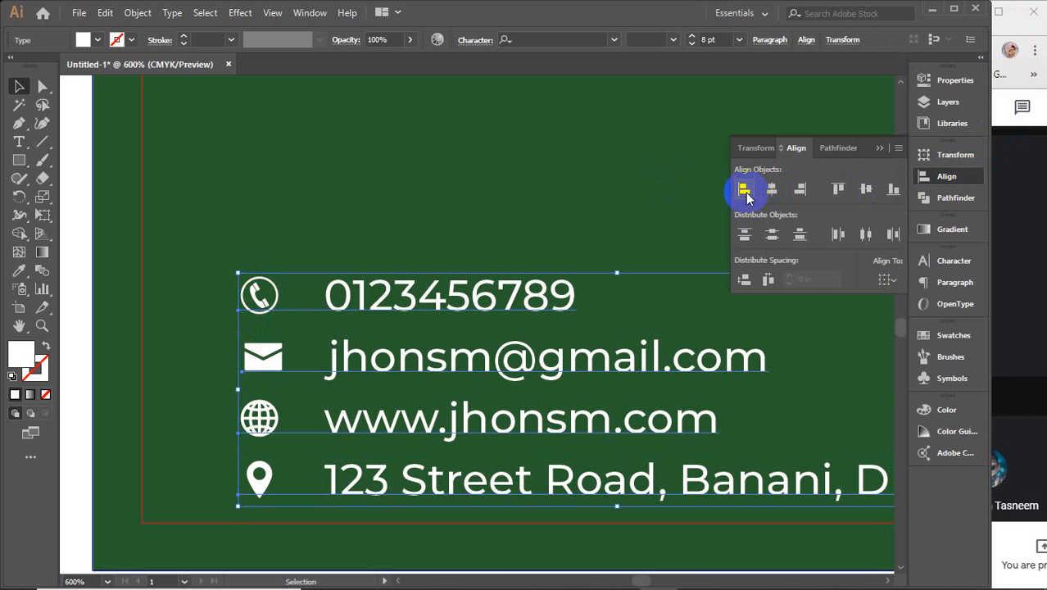
left_click(744, 191)
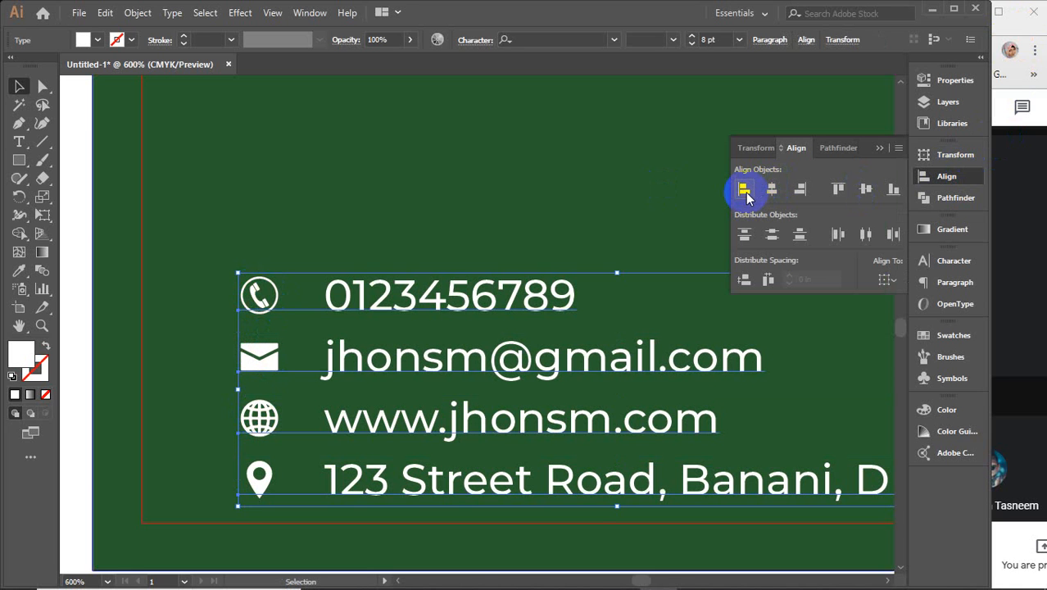
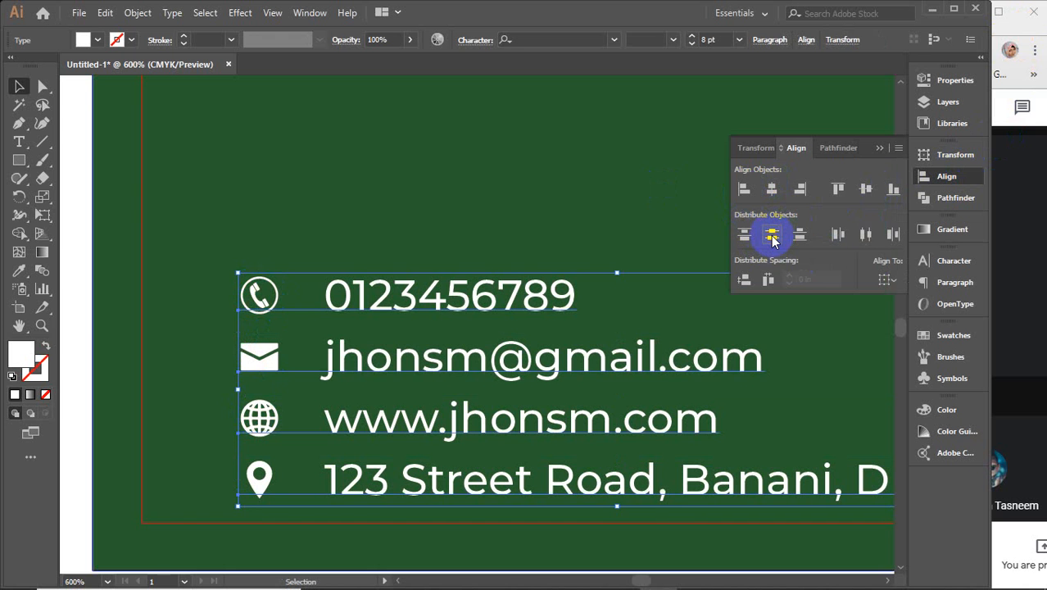
Step: Group the phone, email, website and address lines on the dark green card
left_click(880, 154)
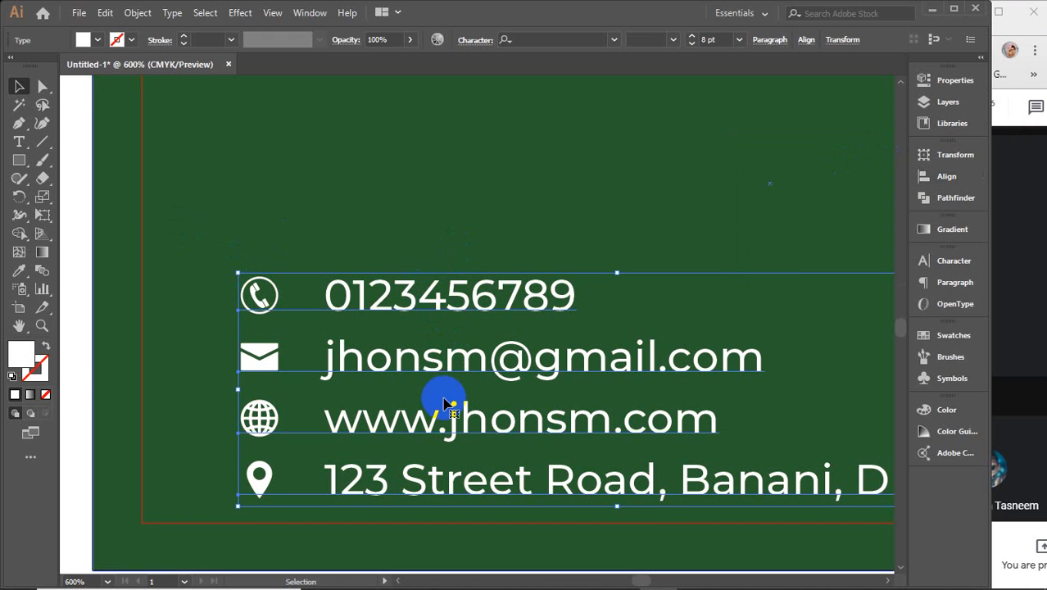
scroll(444, 402, "down", 1)
scroll(444, 402, "down", 3)
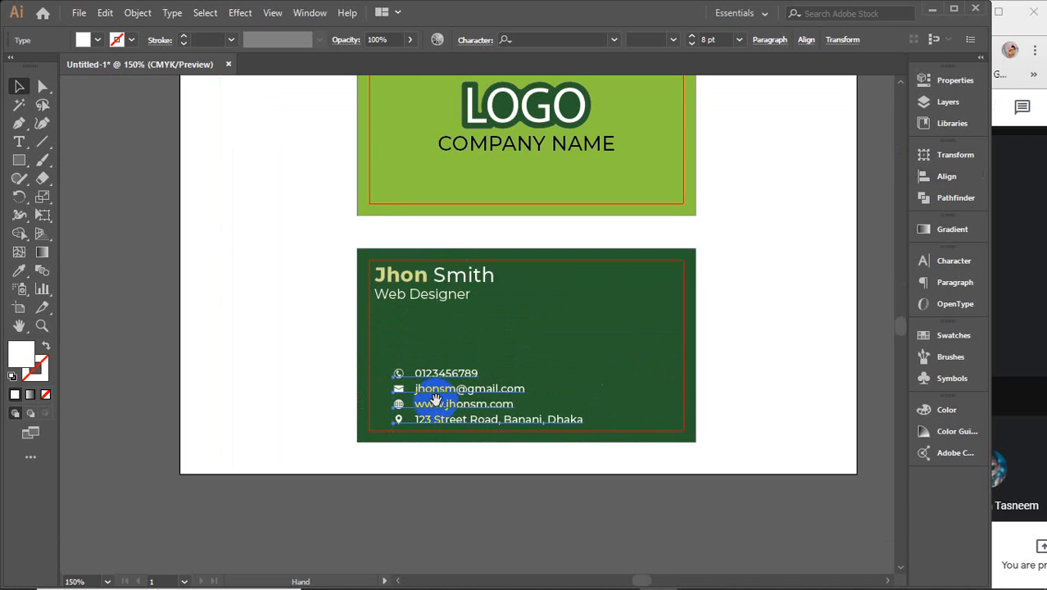
left_click_drag(433, 400, 348, 375)
left_click(354, 482)
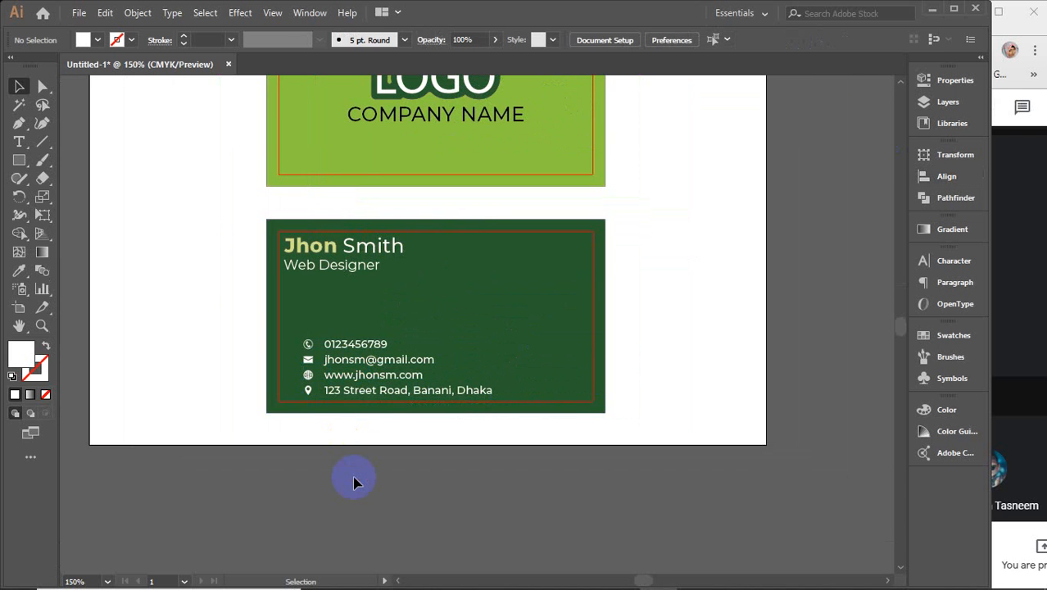
scroll(356, 399, "up", 3)
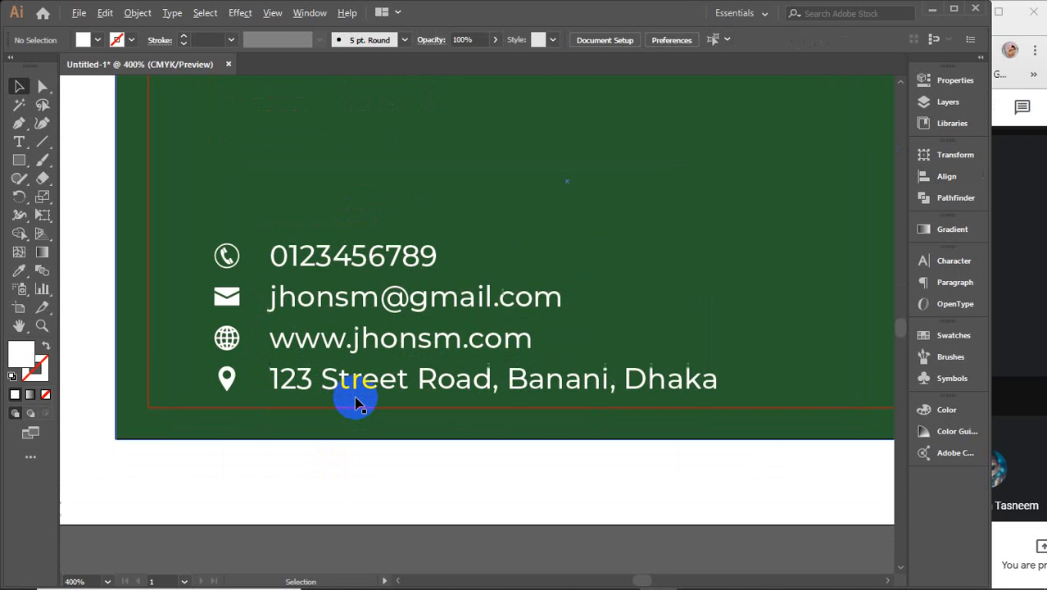
left_click(328, 256)
left_click(334, 296, "shift")
left_click(339, 340, "shift")
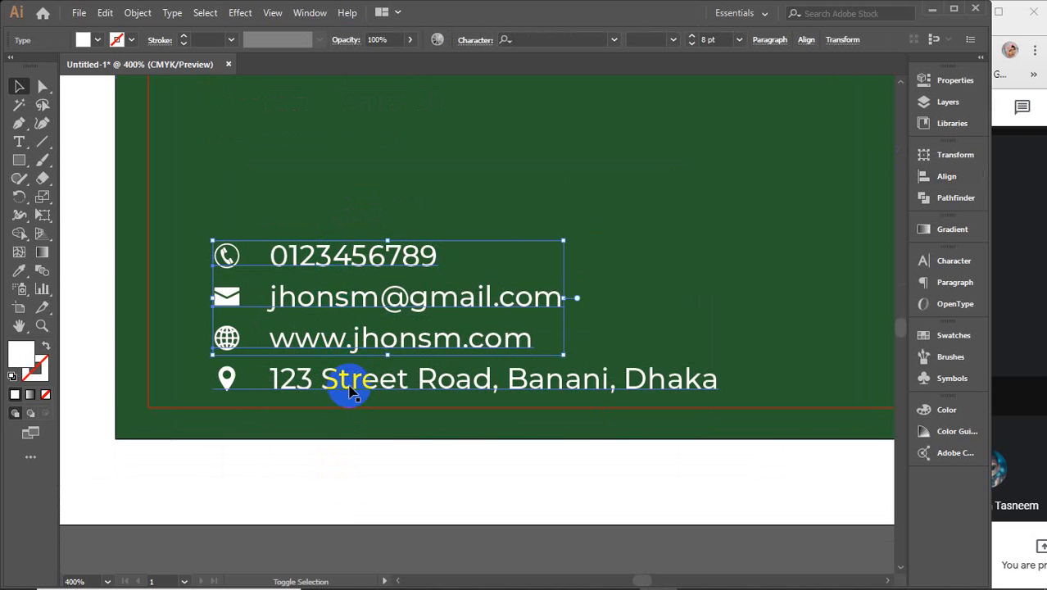
left_click(346, 388, "shift")
key("ctrl+g")
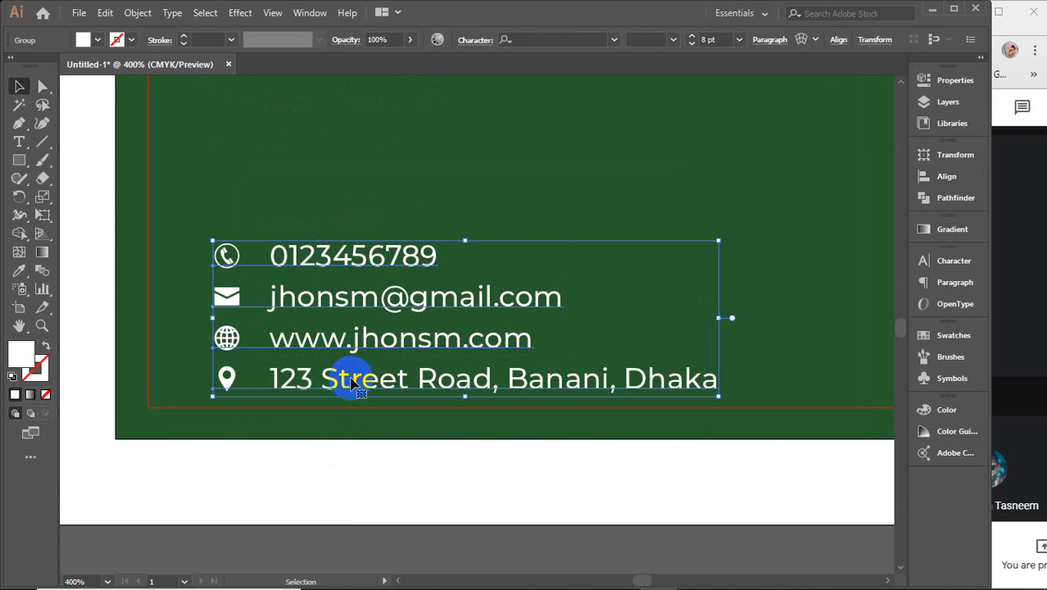
Step: Left-align the grouped contact lines with the name and job title
scroll(352, 383, "down", 2)
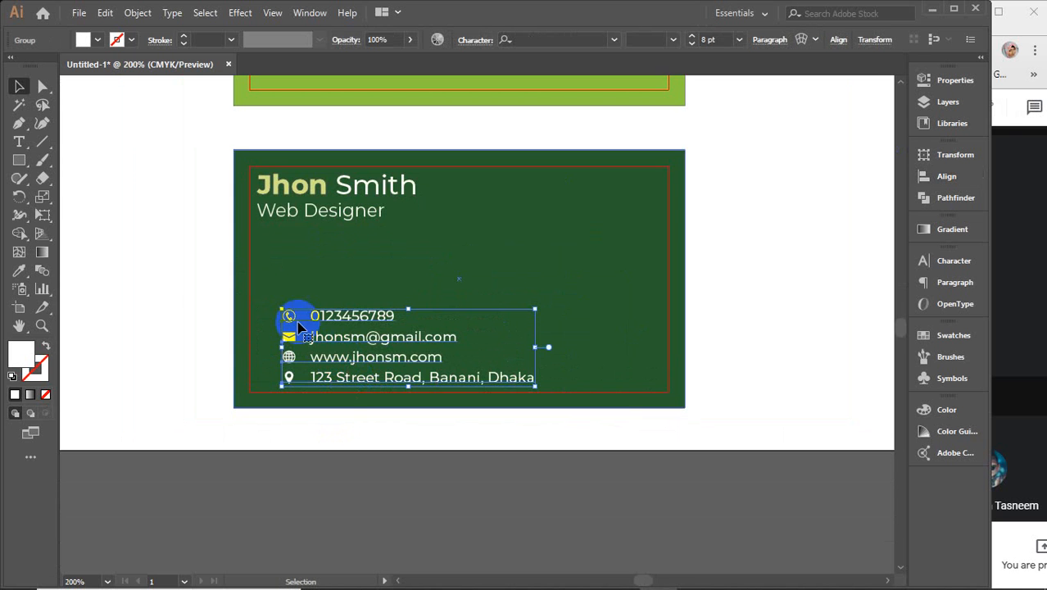
left_click(291, 212, "shift")
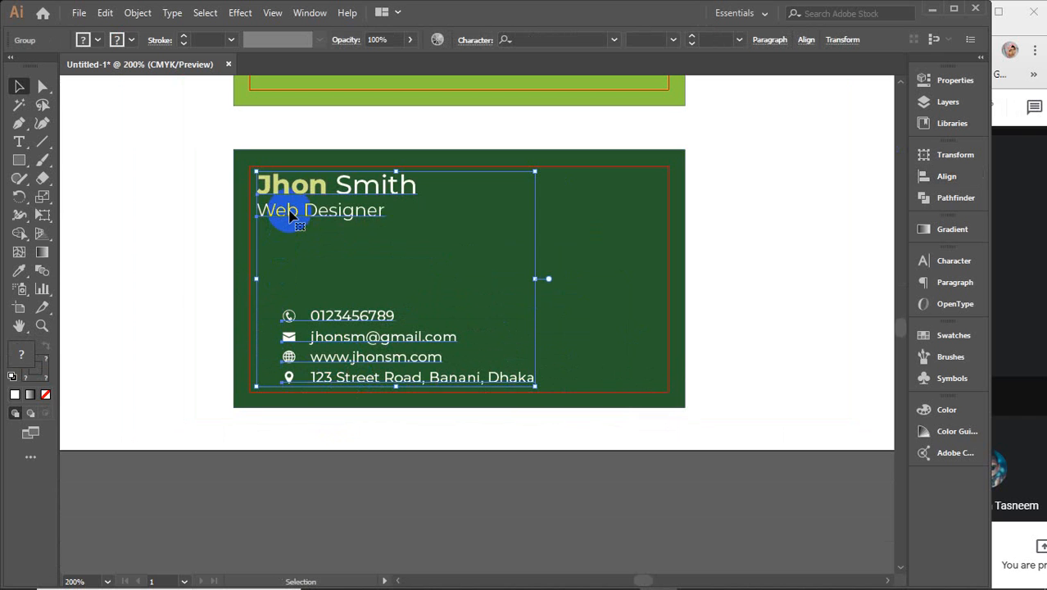
left_click(947, 176)
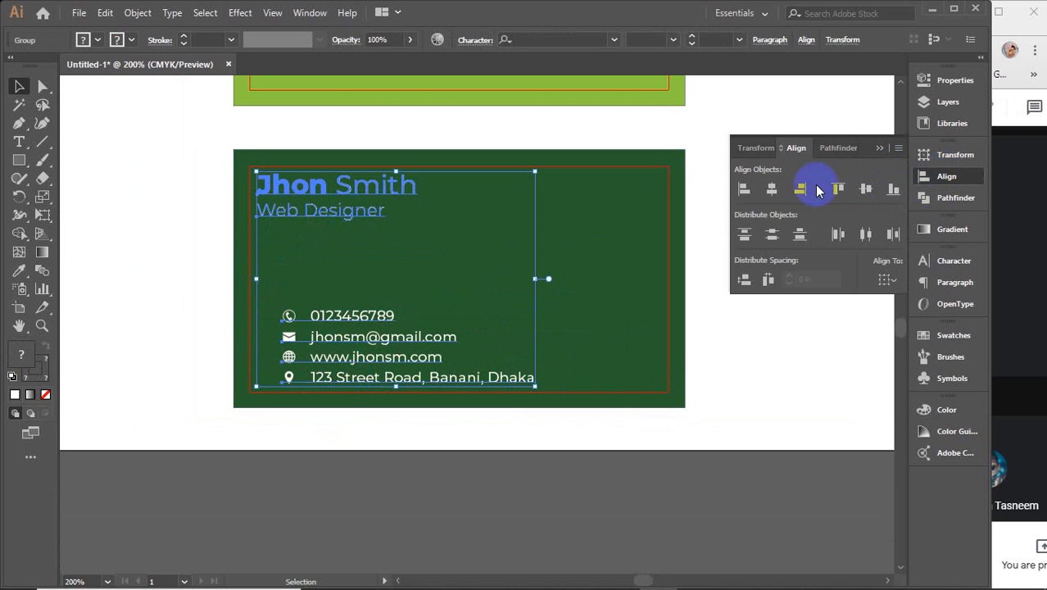
left_click(746, 191)
left_click(416, 487)
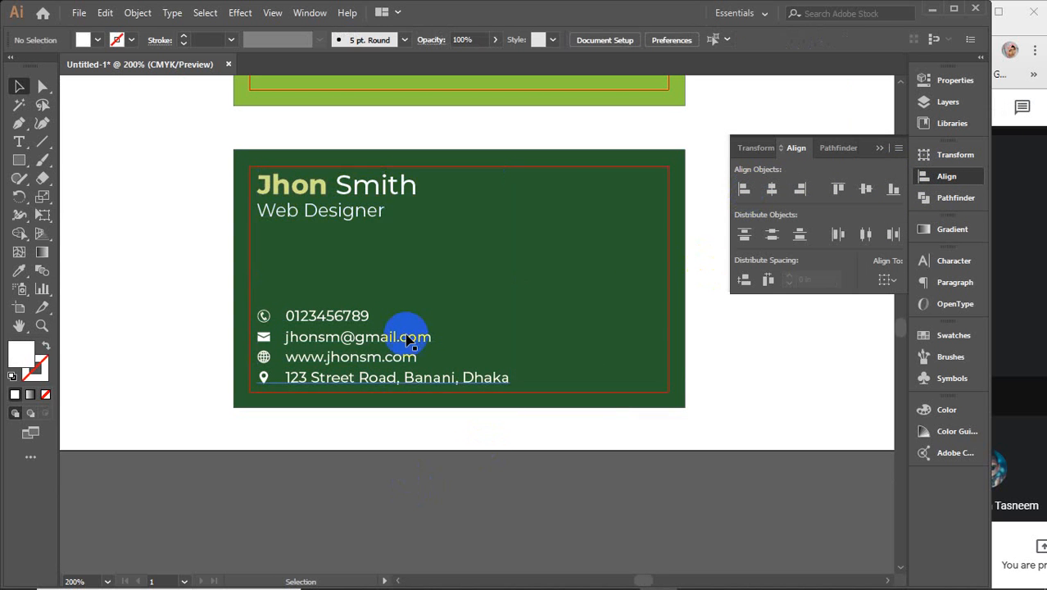
scroll(606, 484, "up", 2)
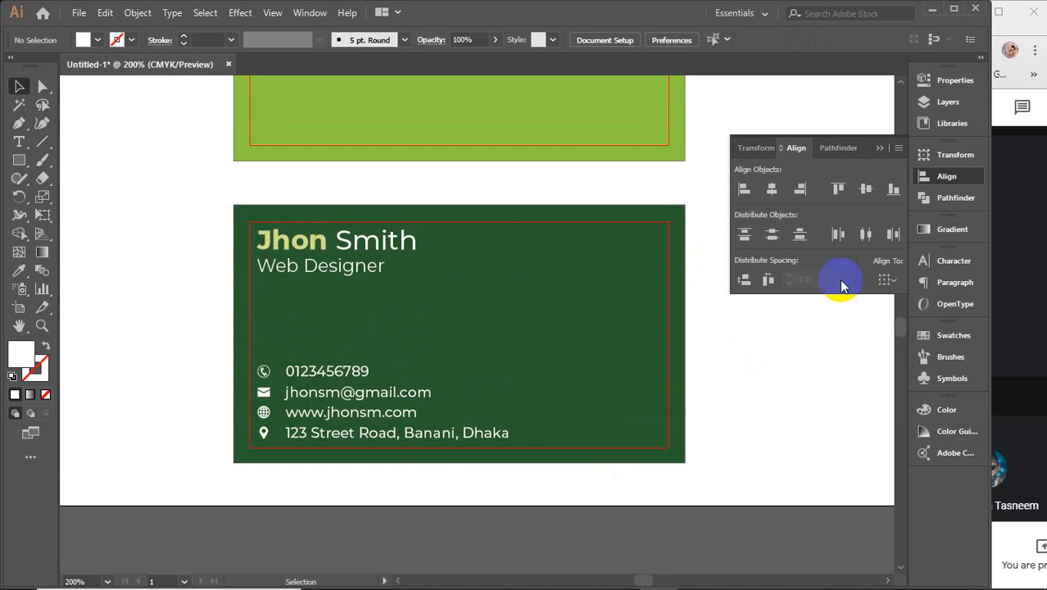
left_click(880, 148)
scroll(787, 315, "up", 1)
scroll(467, 147, "up", 2)
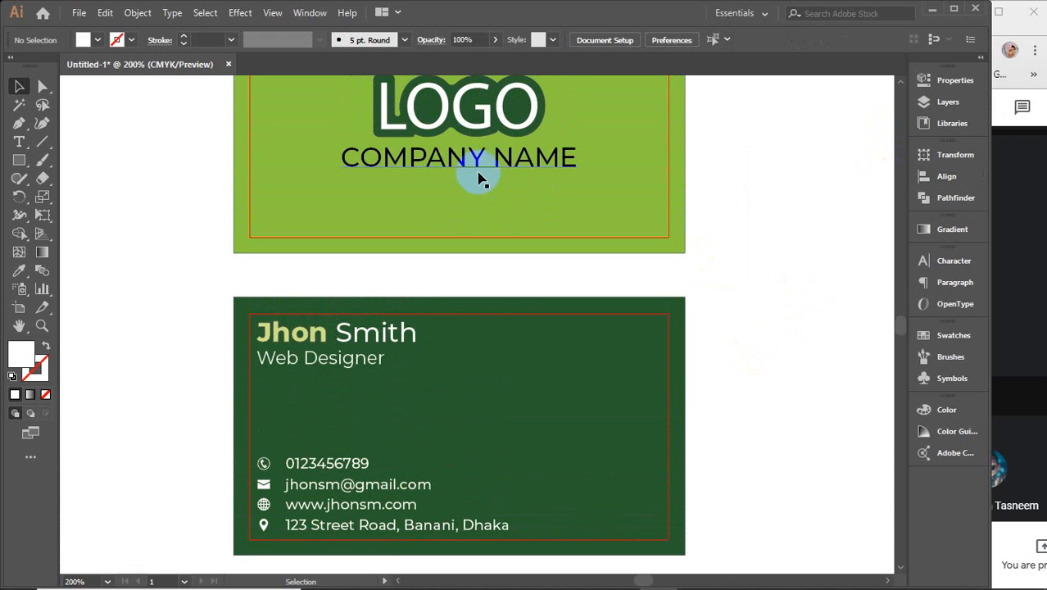
Step: Paste a copy of the LOGO lettering onto the right side of the dark green card
left_click(473, 127)
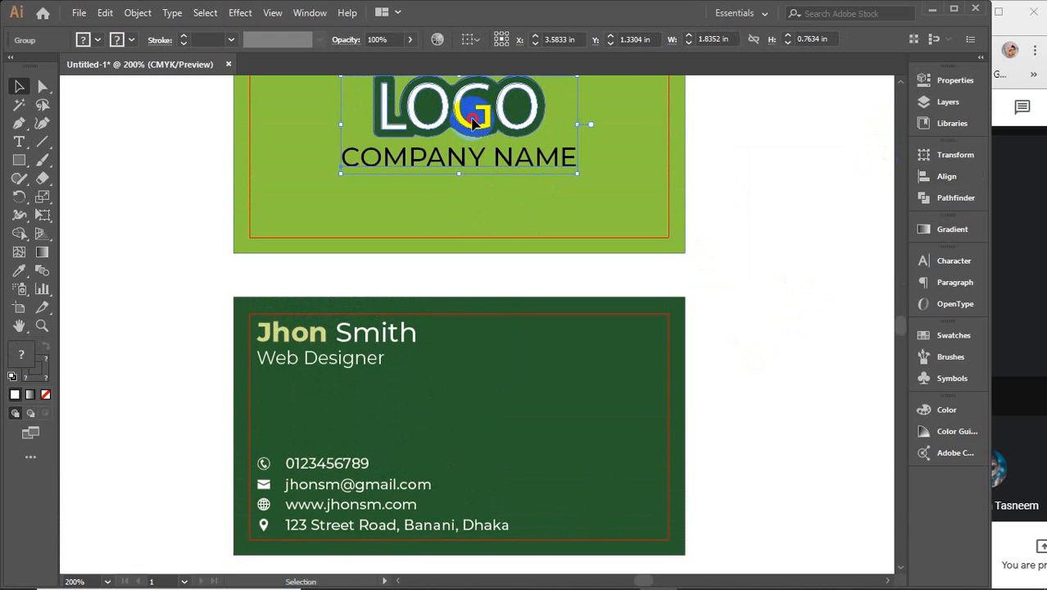
double_click(473, 119)
key("a")
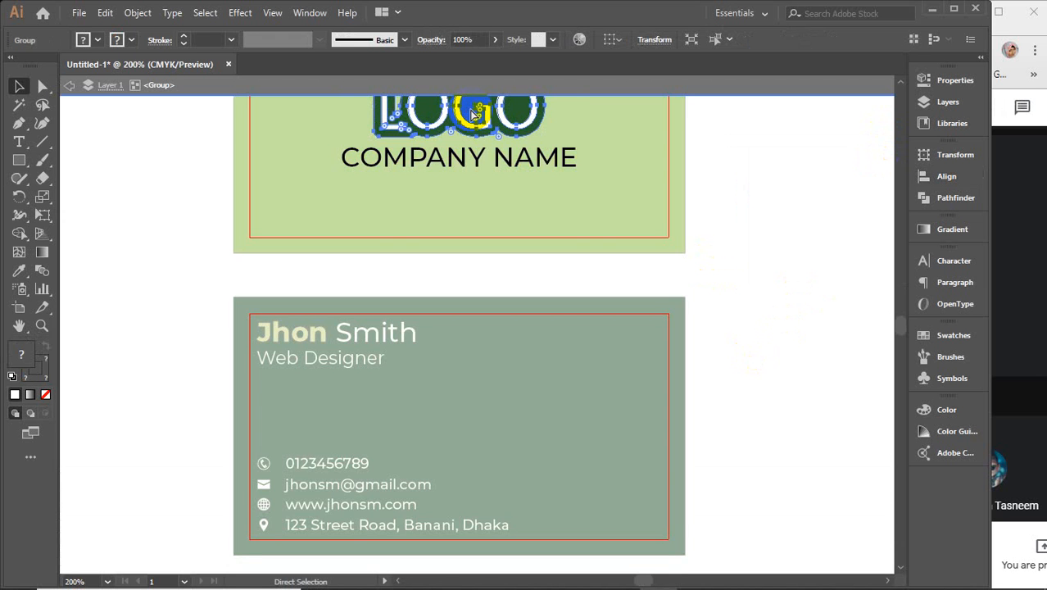
double_click(726, 97)
key("v")
left_click(780, 249)
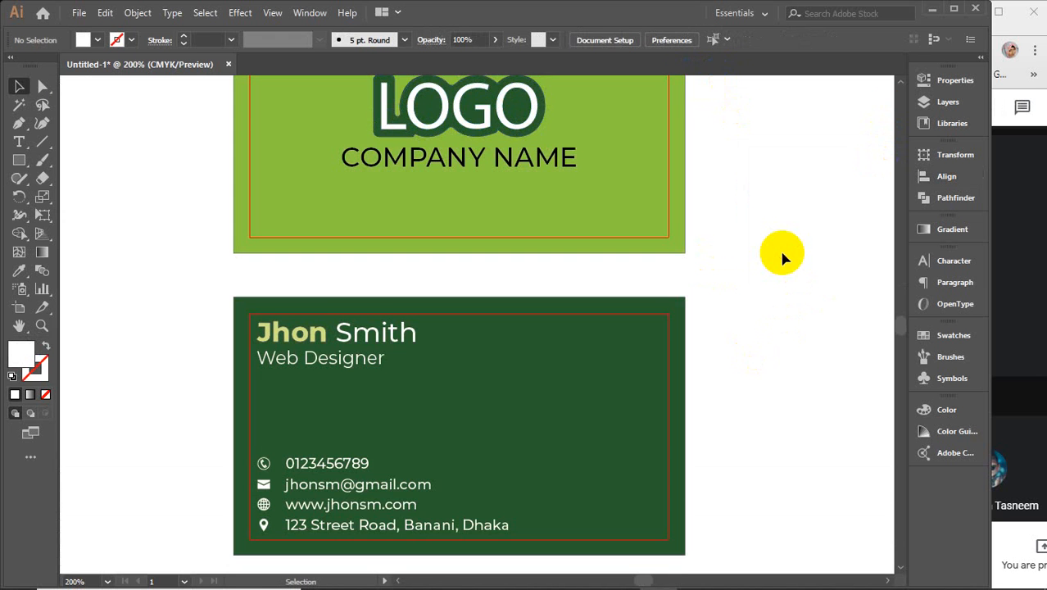
scroll(782, 258, "down", 1)
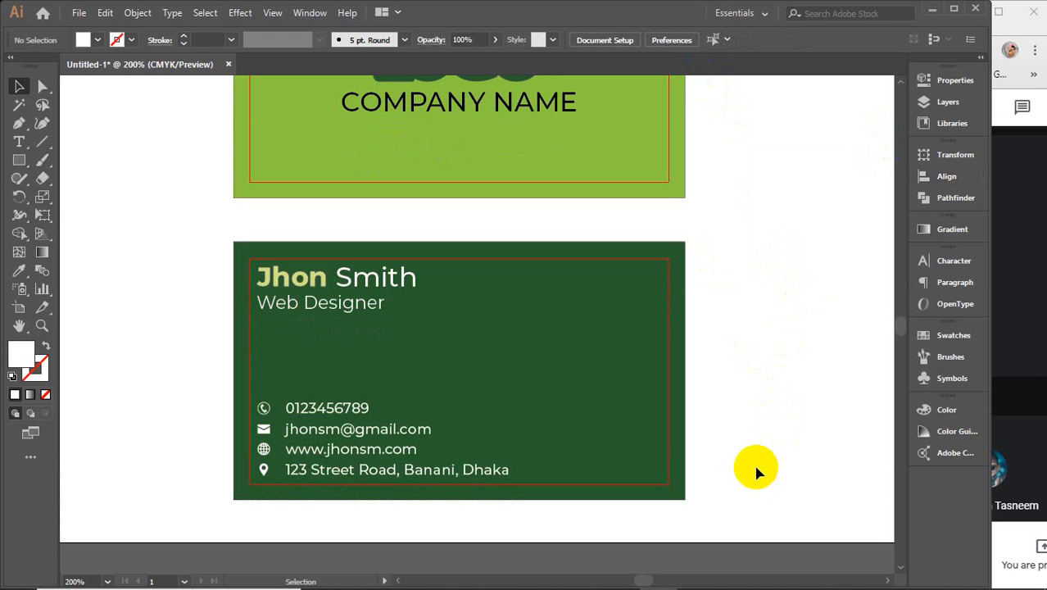
key("a")
key("ctrl+v")
left_click_drag(541, 364, 610, 373)
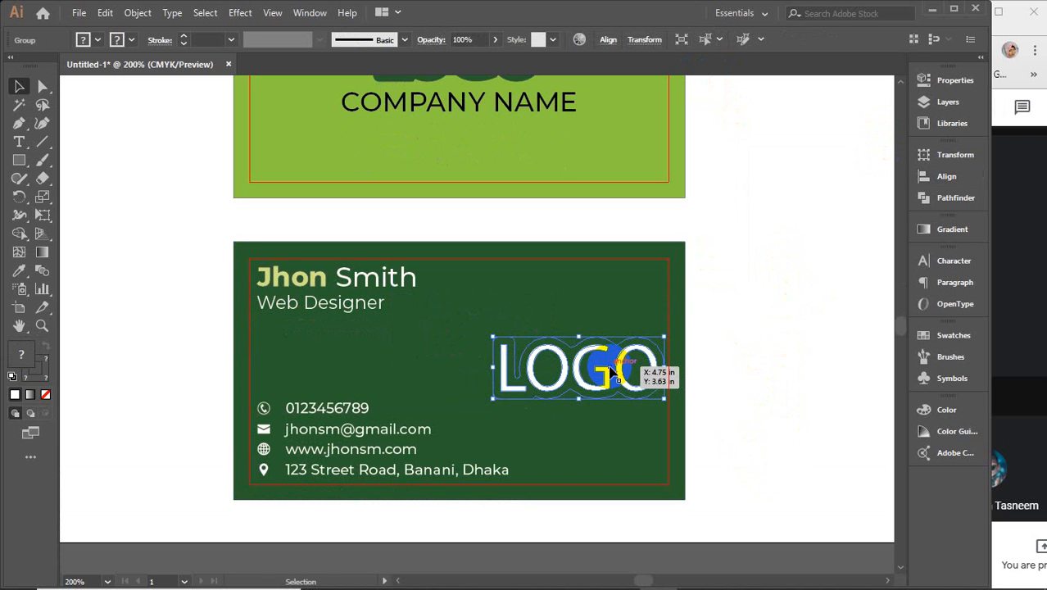
scroll(610, 373, "up", 4)
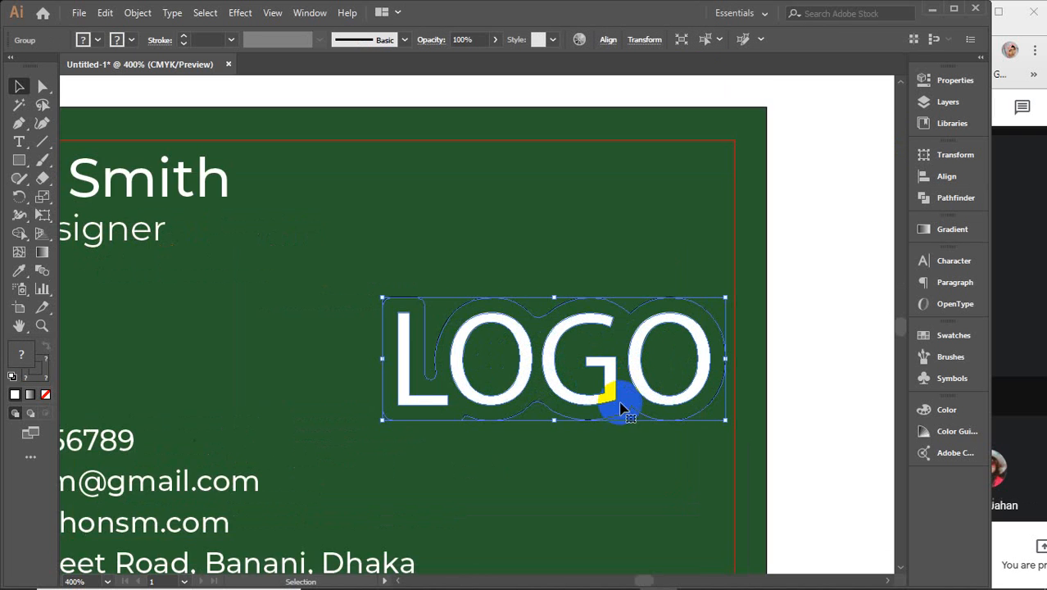
double_click(490, 355)
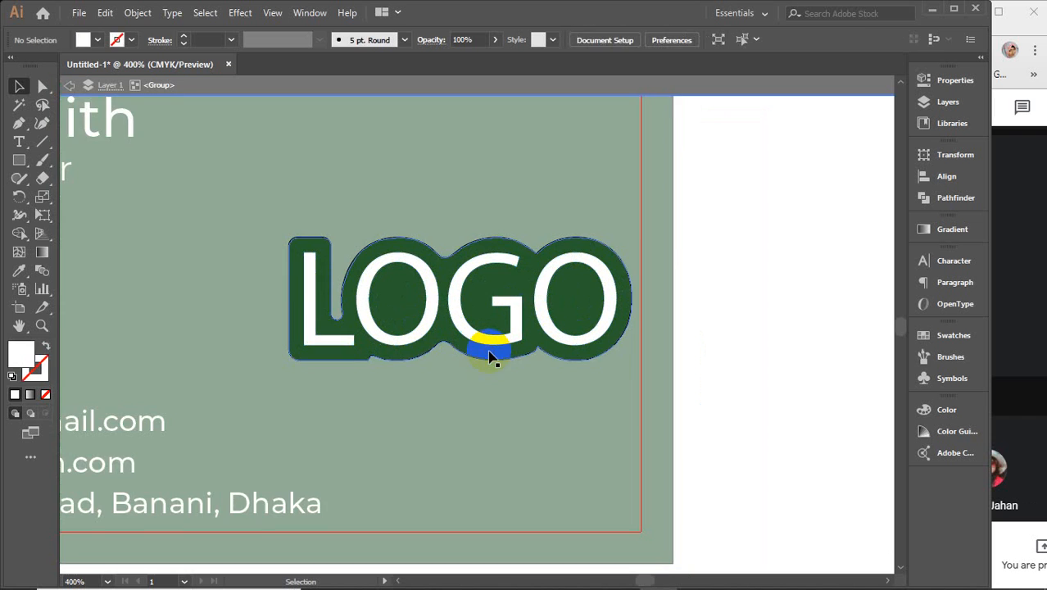
Step: Give the LOGO backing the top card's light green and remove its outline
scroll(490, 357, "up", 5)
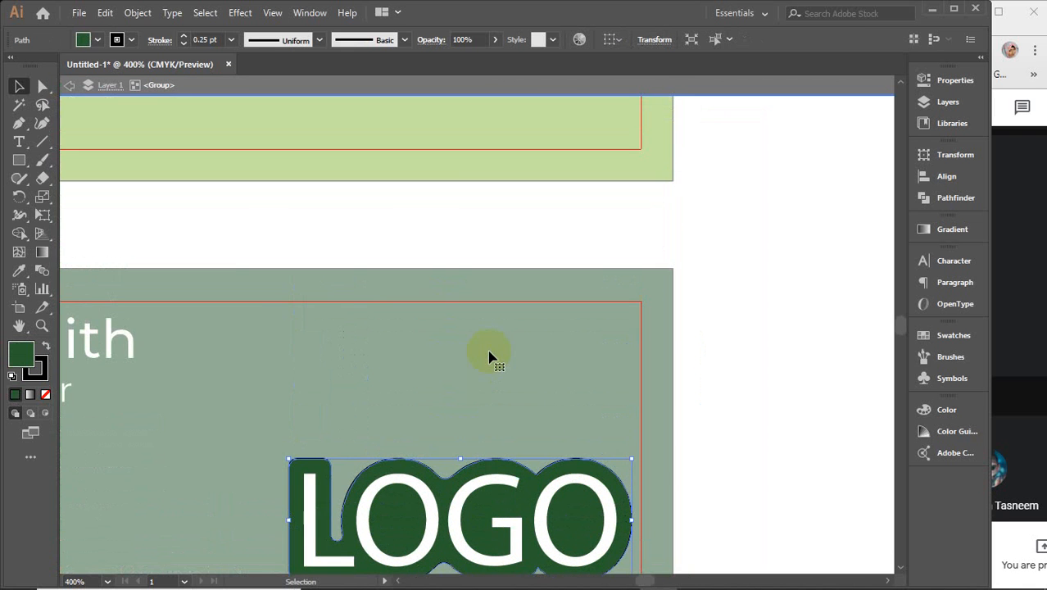
key("i")
left_click(412, 113)
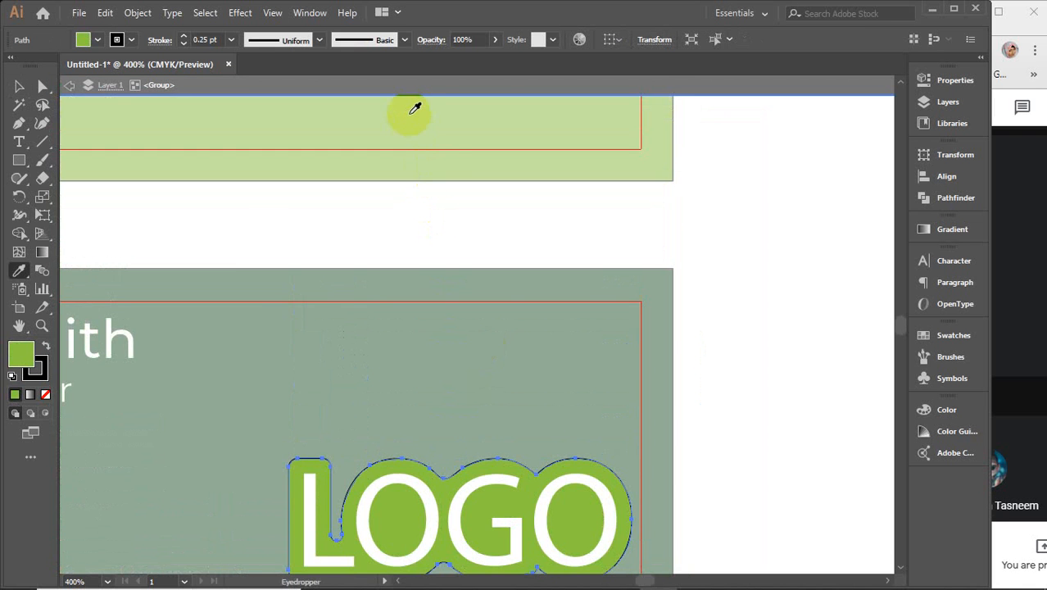
key("v")
scroll(603, 368, "down", 3)
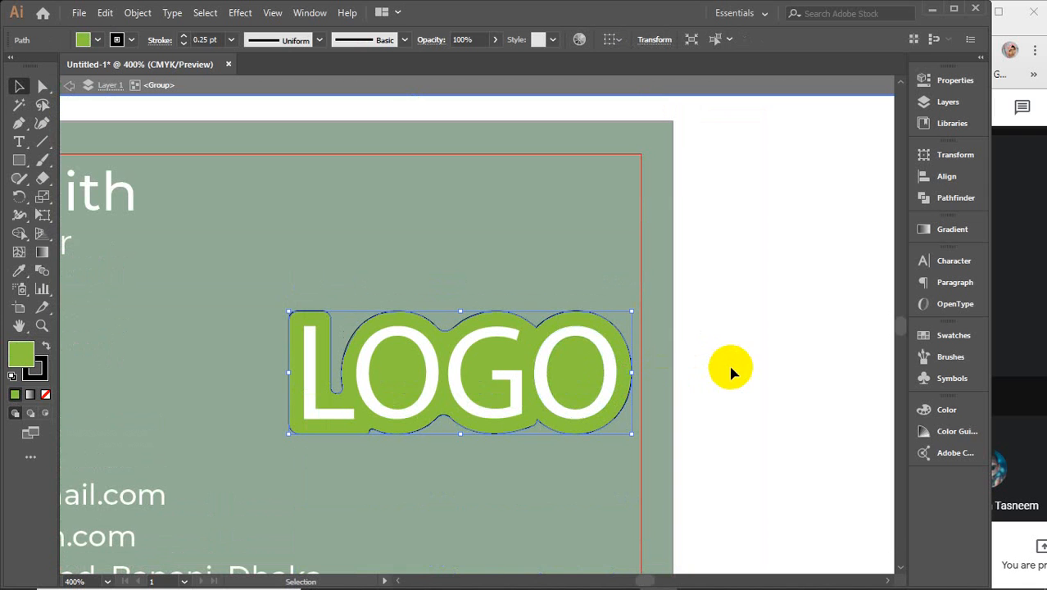
left_click(27, 356)
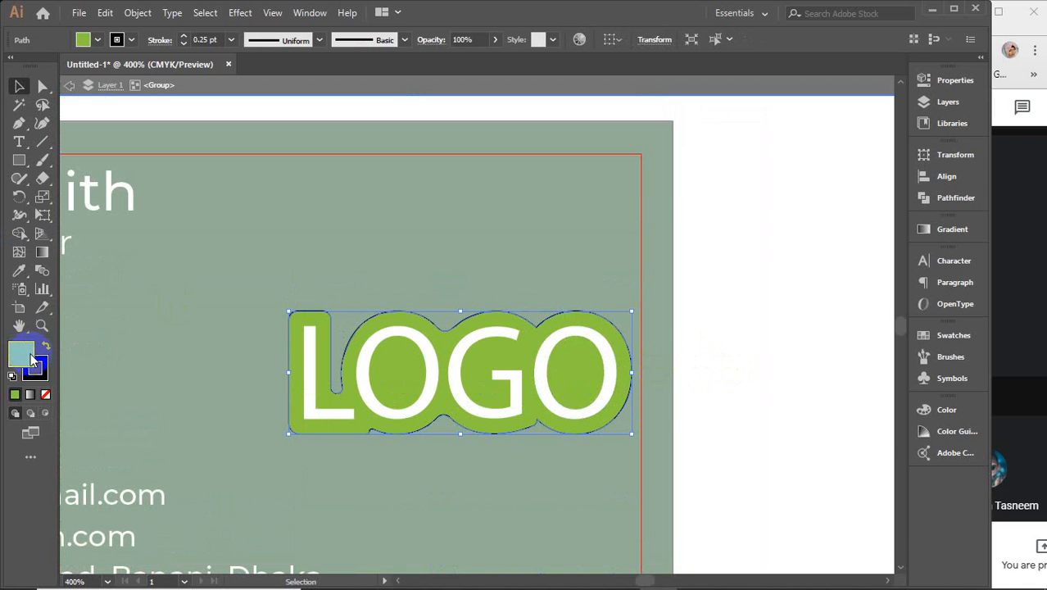
left_click(37, 370)
left_click(38, 372)
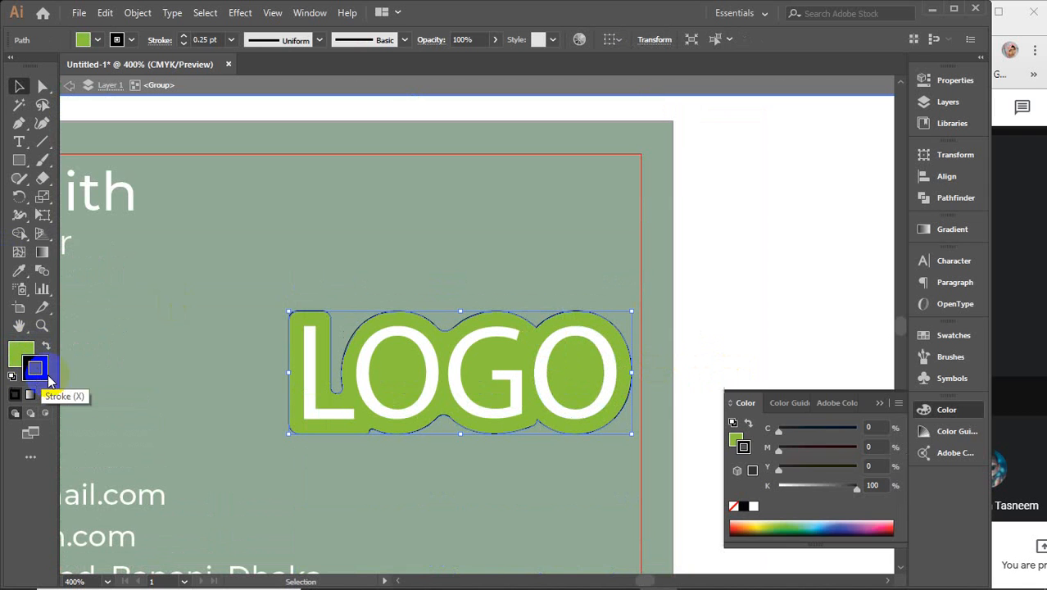
left_click(45, 394)
Step: Select the L, O, G, O letters and try pale, darker and near-black grey fills
left_click(499, 373)
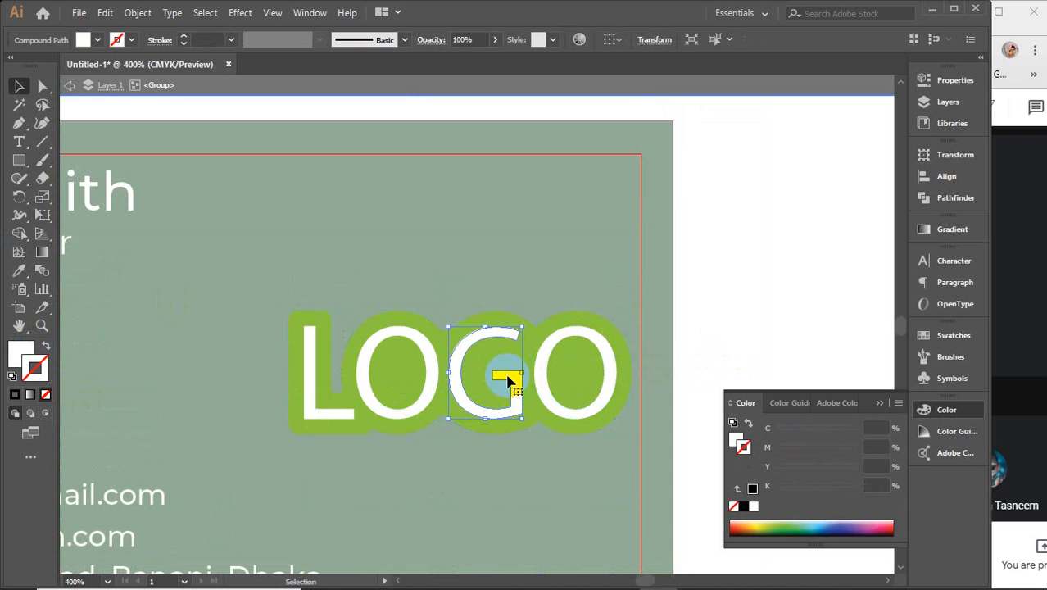
left_click(310, 376, "shift")
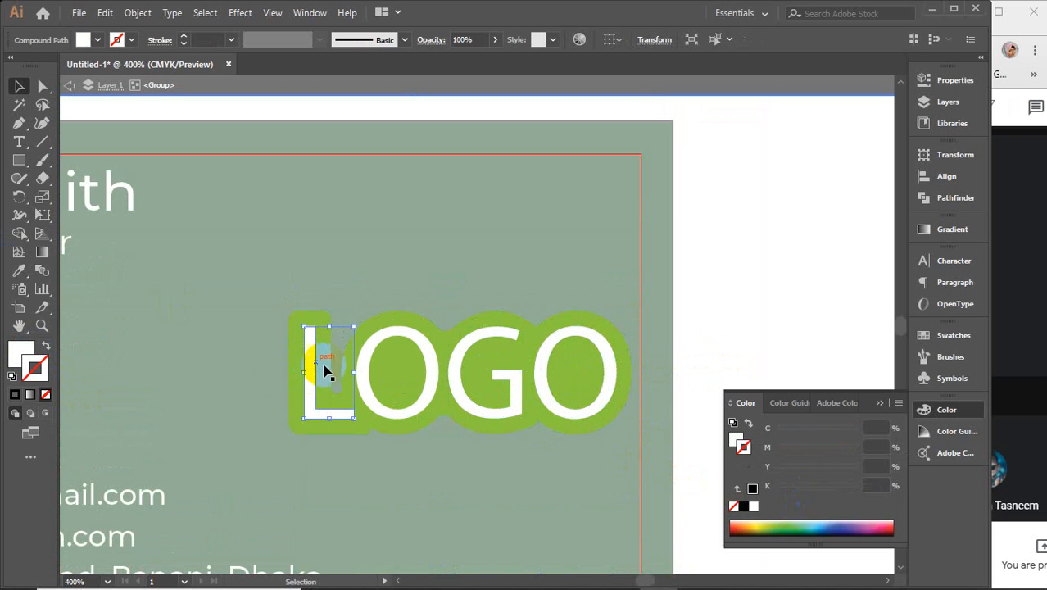
left_click(362, 382, "shift")
left_click(475, 390, "shift")
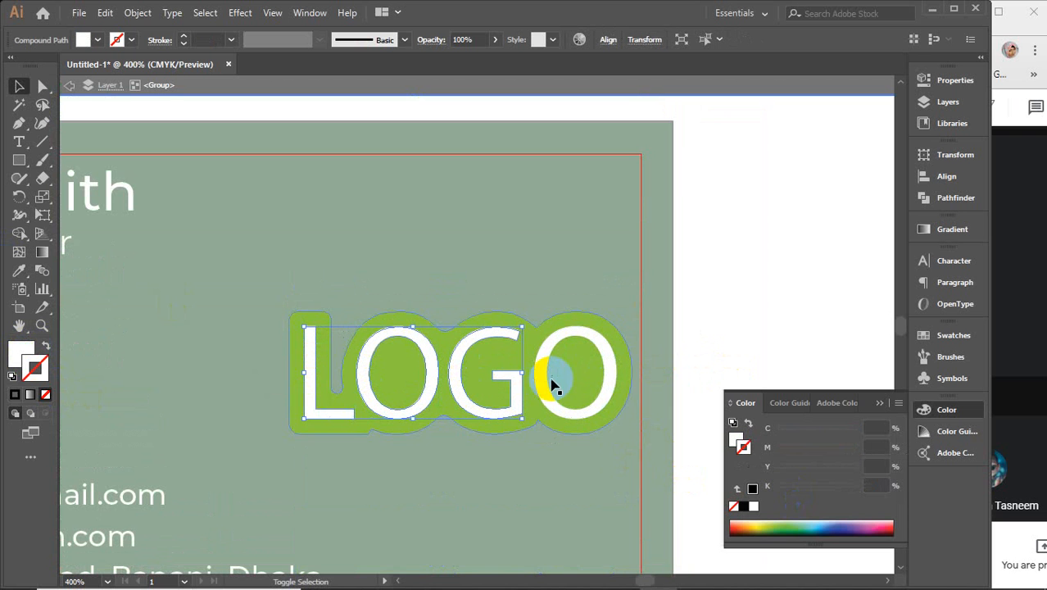
left_click(551, 378, "shift")
left_click(731, 505)
left_click(15, 358)
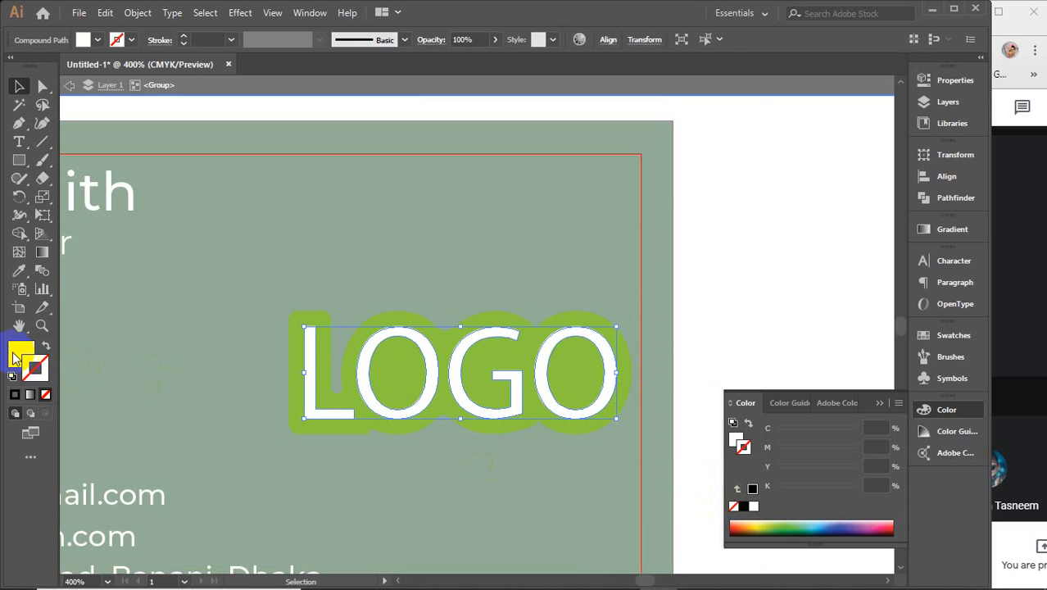
left_click(98, 38)
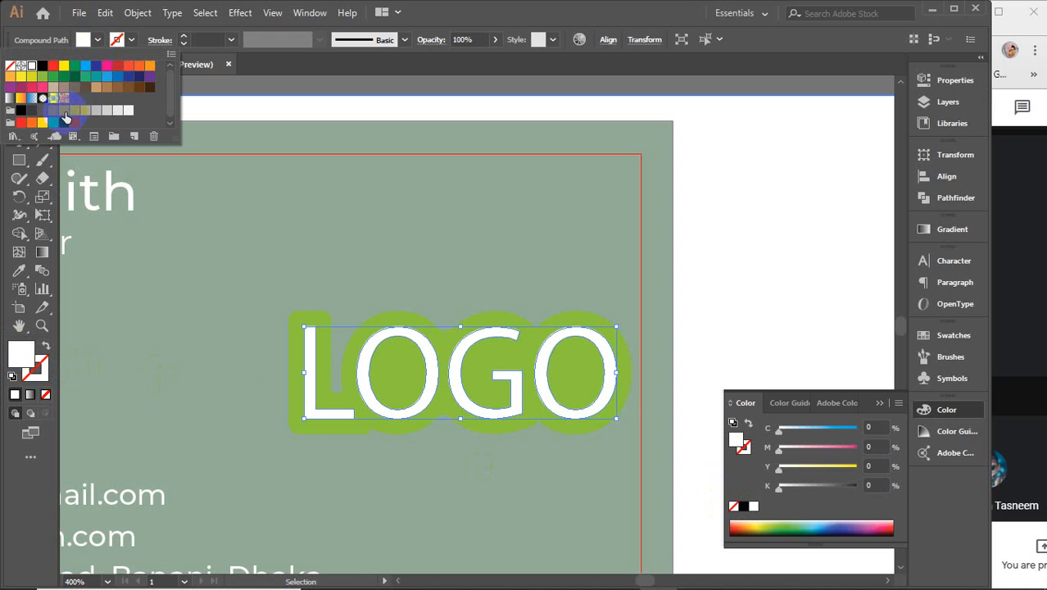
left_click(117, 112)
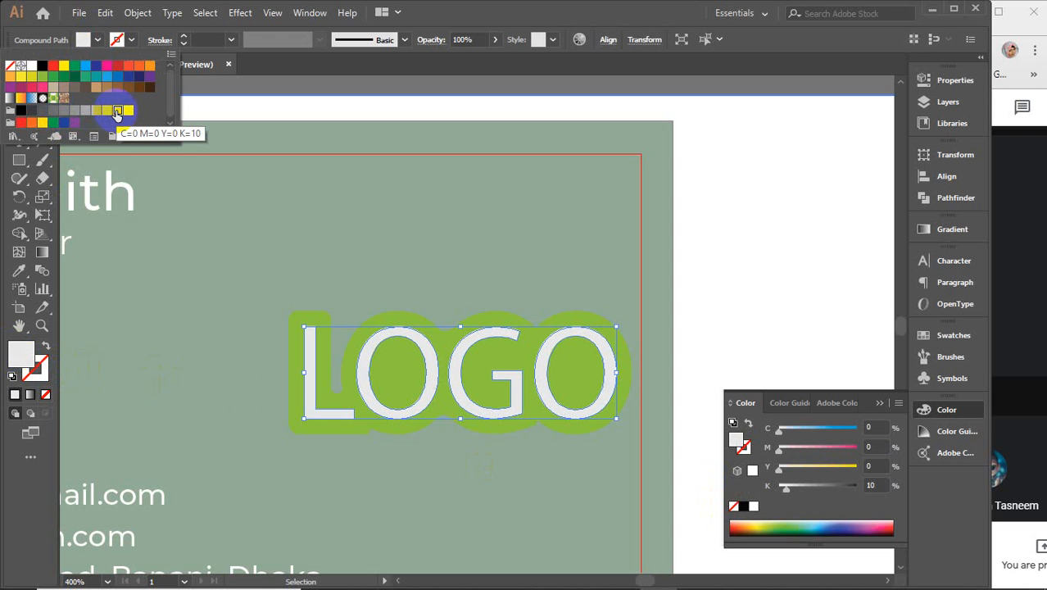
left_click(51, 111)
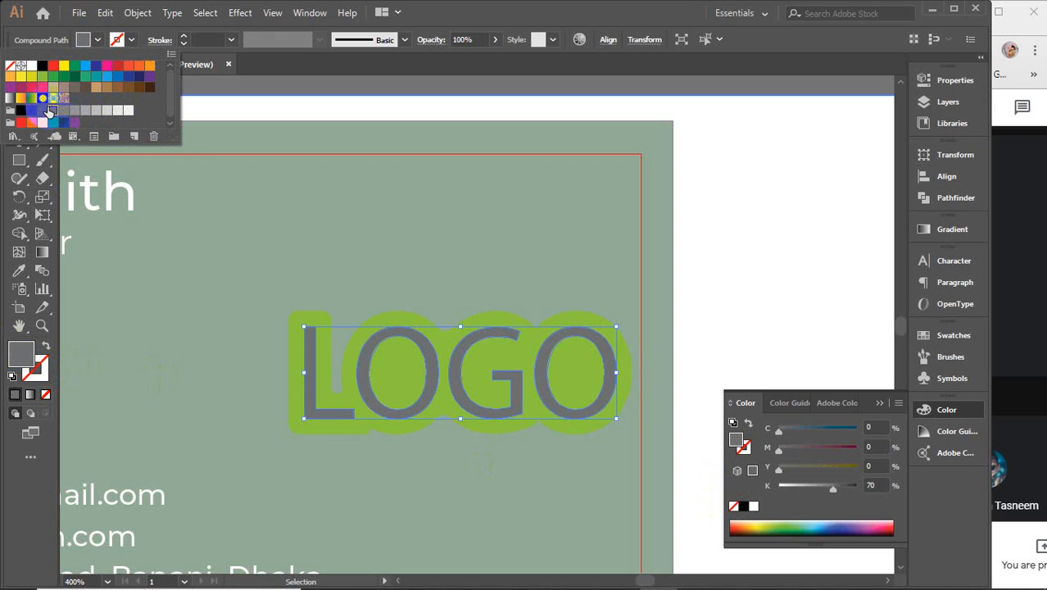
left_click(32, 110)
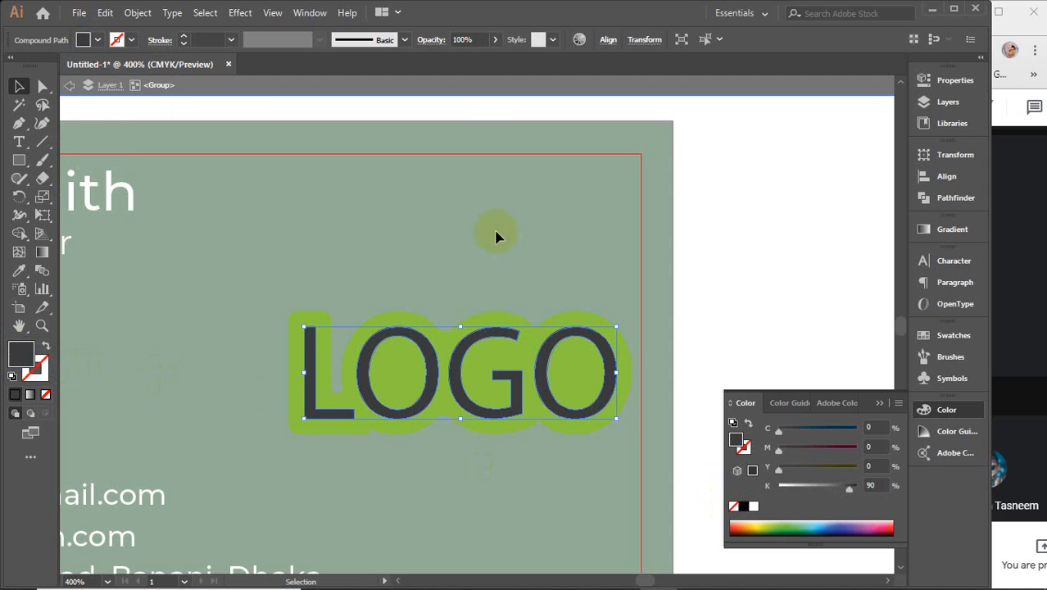
left_click(877, 399)
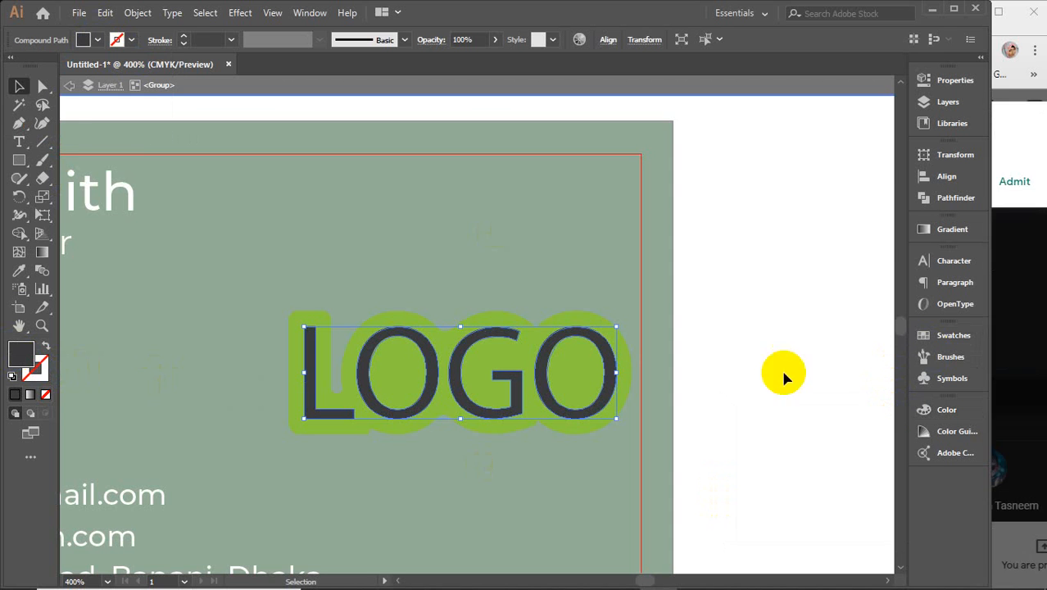
Step: Group the L, O and G letters inside the LOGO group
left_click(272, 86)
mouse_move(752, 580)
left_click(756, 410)
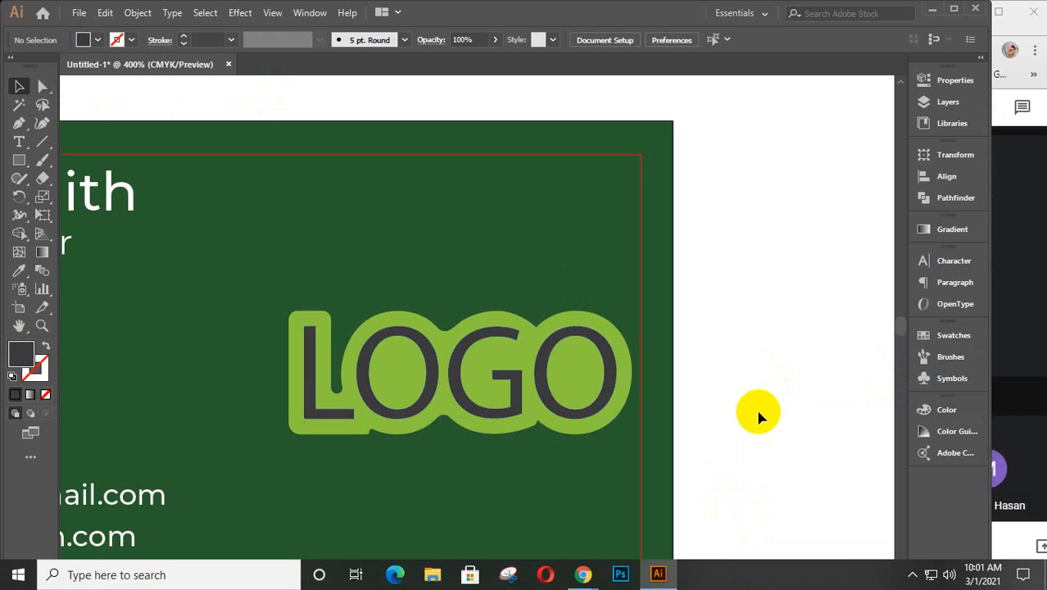
scroll(758, 412, "down", 3)
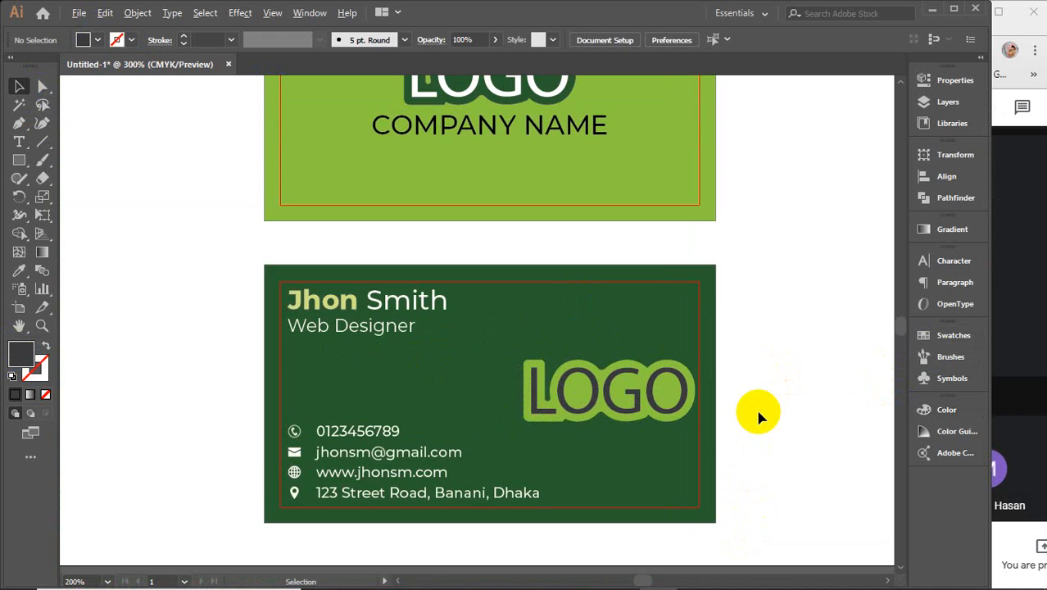
scroll(758, 412, "up", 3)
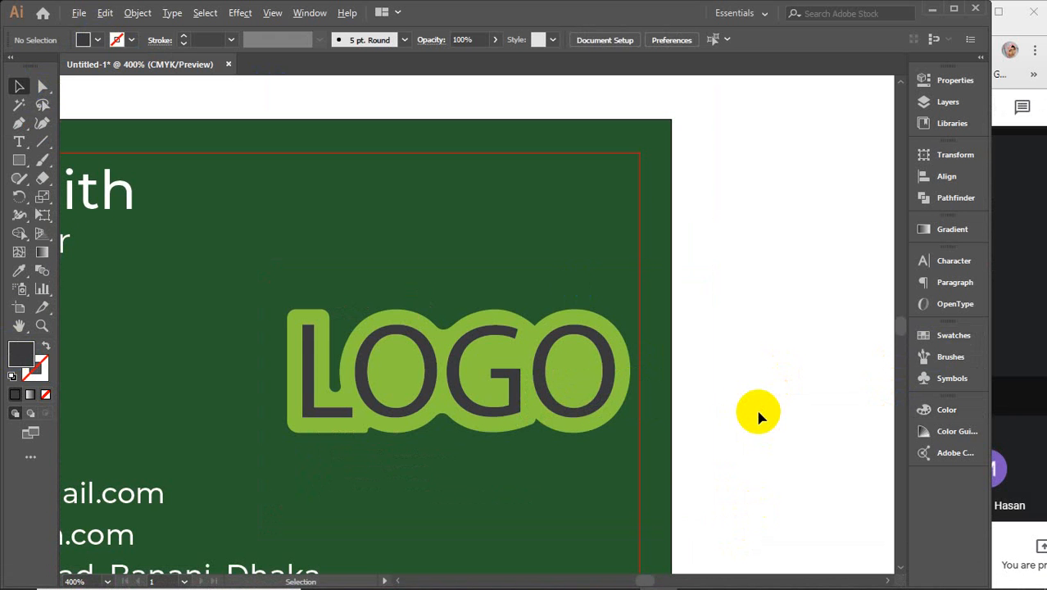
left_click(315, 417)
double_click(314, 417)
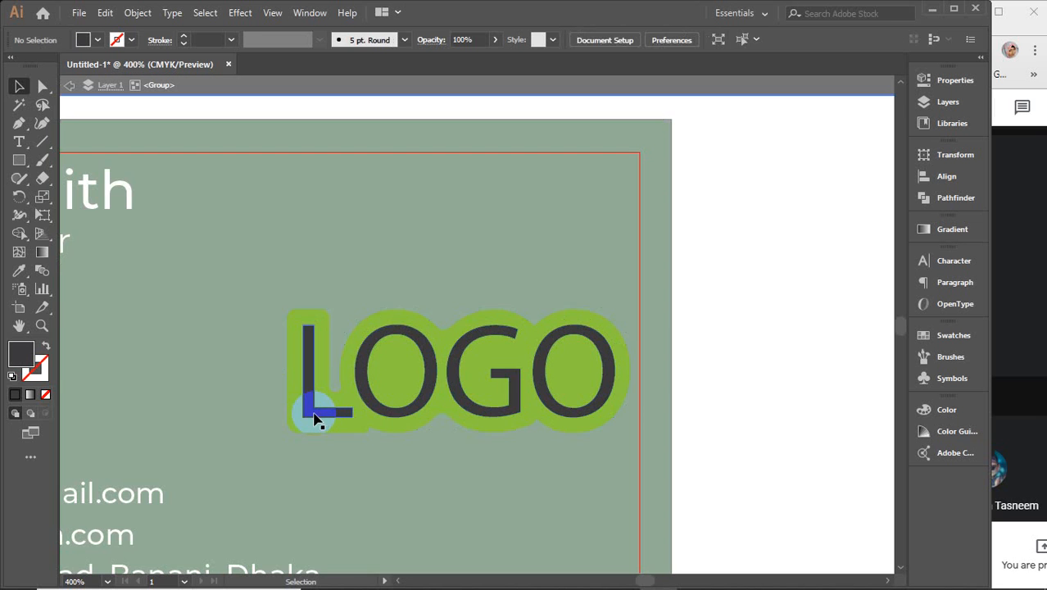
left_click(314, 417)
left_click(484, 413, "shift")
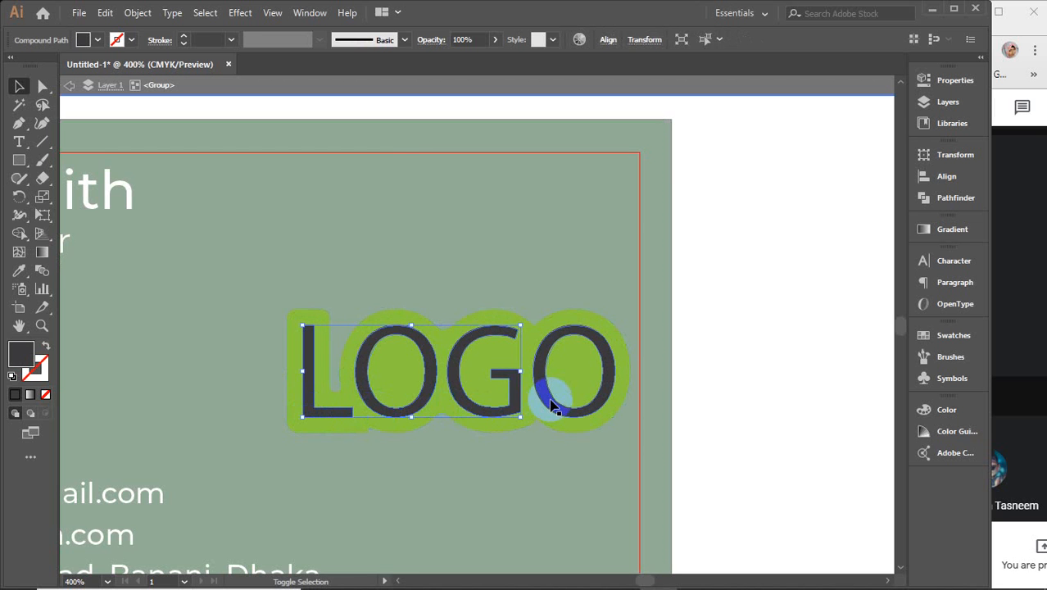
key("ctrl+g")
Step: Fill the LOGO letters with near-white F9F3FF
left_click(23, 354)
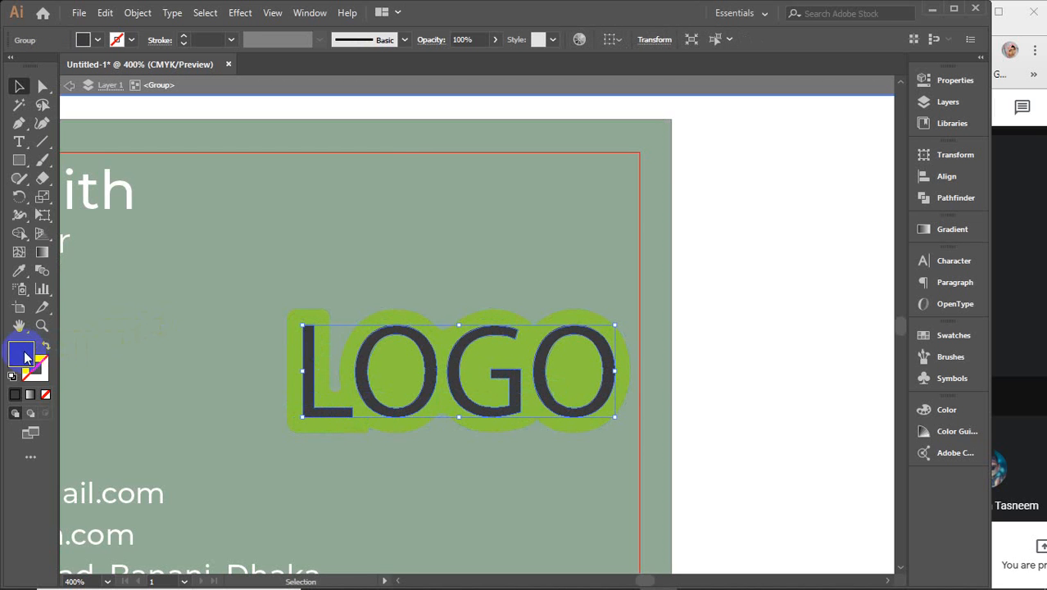
double_click(23, 355)
mouse_move(569, 157)
left_mouse_down()
mouse_move(556, 102)
mouse_move(574, 139)
left_mouse_up()
left_click(909, 146)
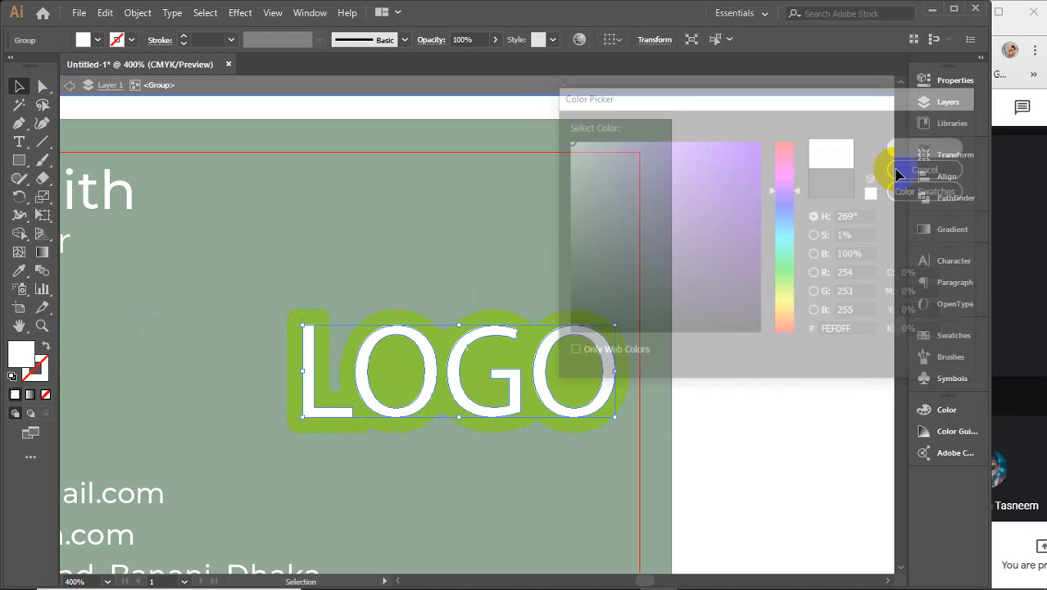
Step: Move the whole LOGO group further right on the card
left_click(765, 336)
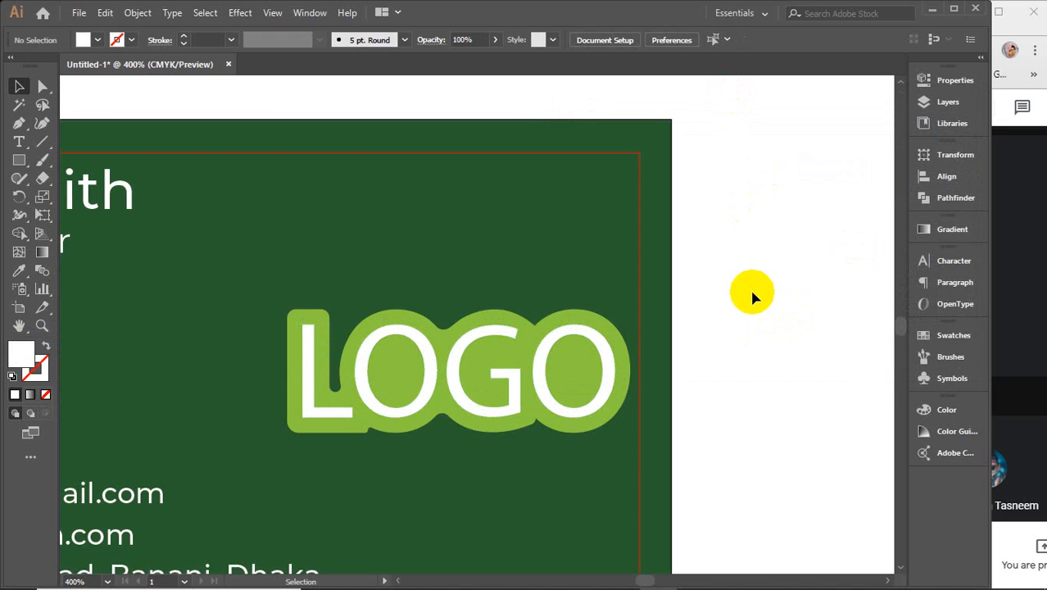
scroll(549, 348, "down", 2)
left_click(540, 351)
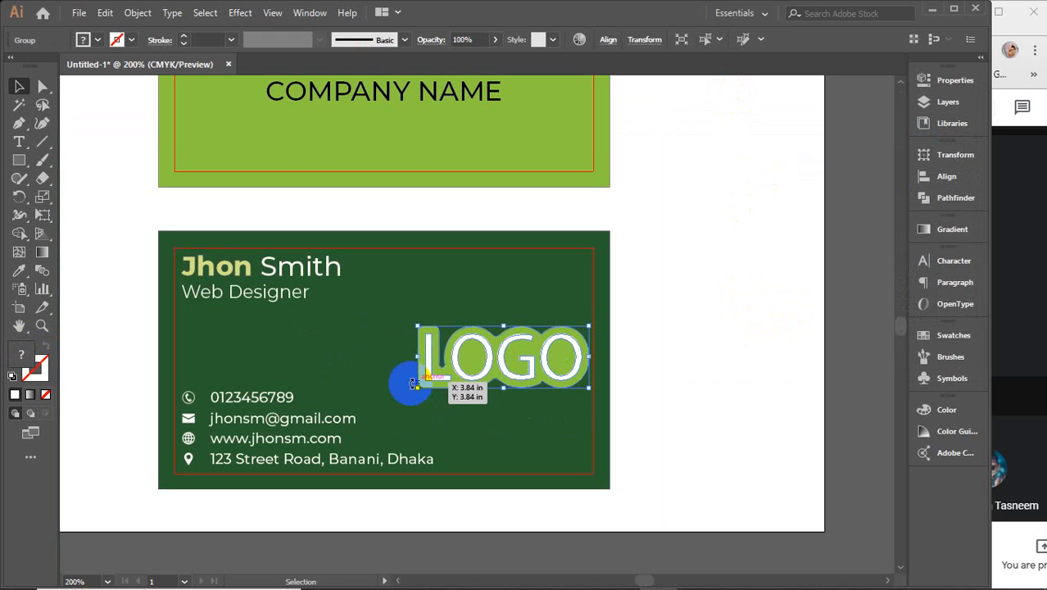
left_click_drag(413, 364, 455, 357)
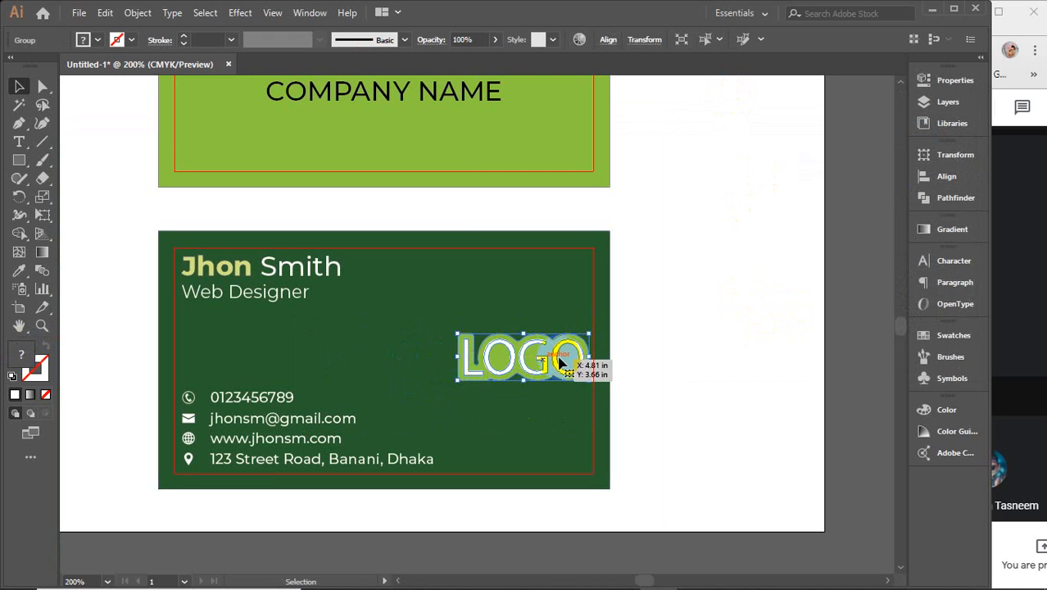
Step: Vertically centre the LOGO on the card, then move it onto the empty canvas at right
left_click_drag(658, 328, 501, 408)
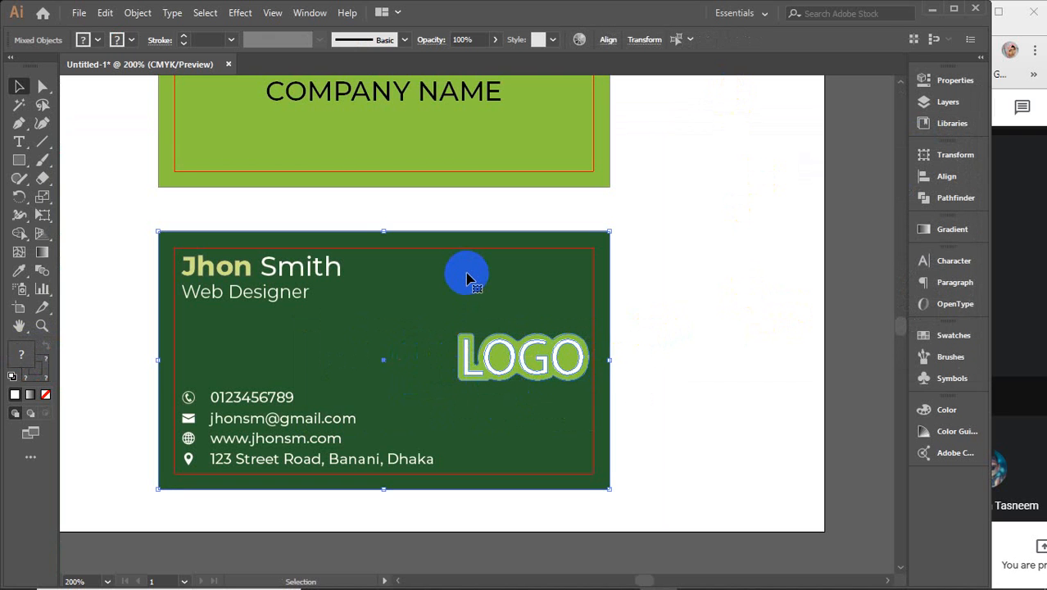
left_click(947, 176)
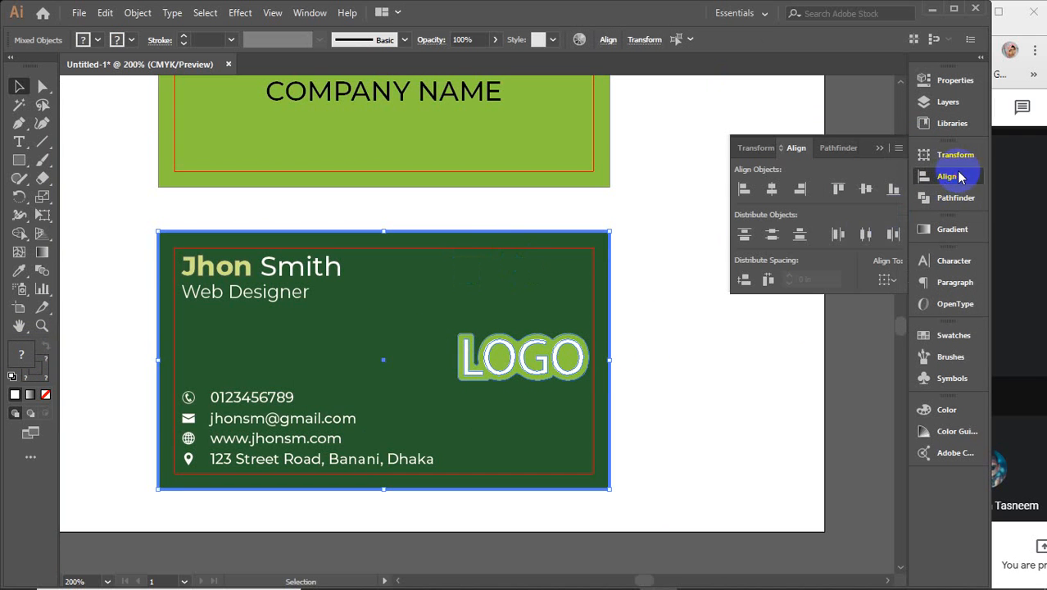
left_click(864, 200)
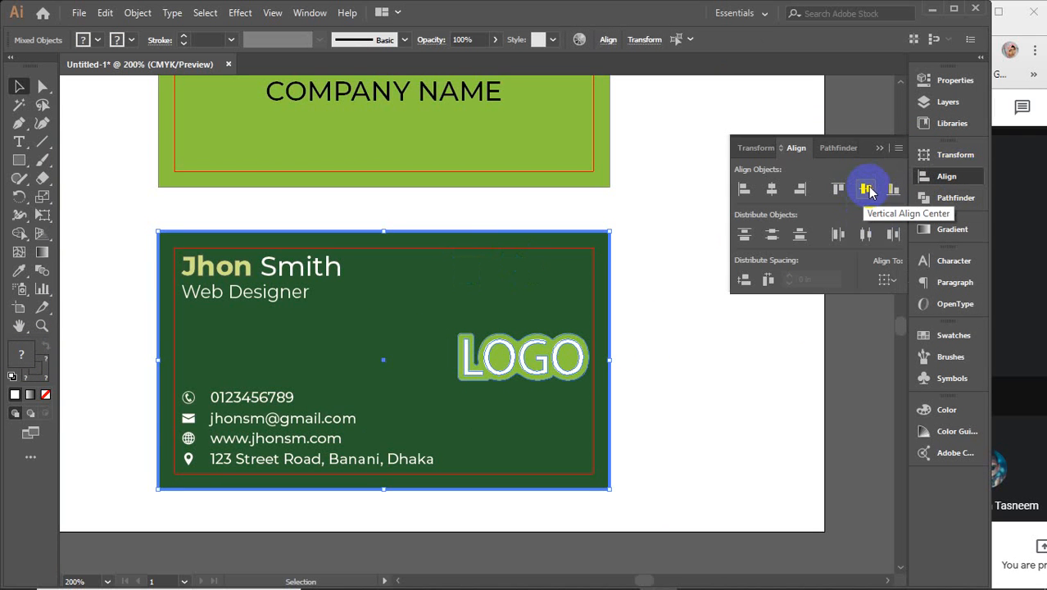
left_click(870, 192)
left_click(880, 149)
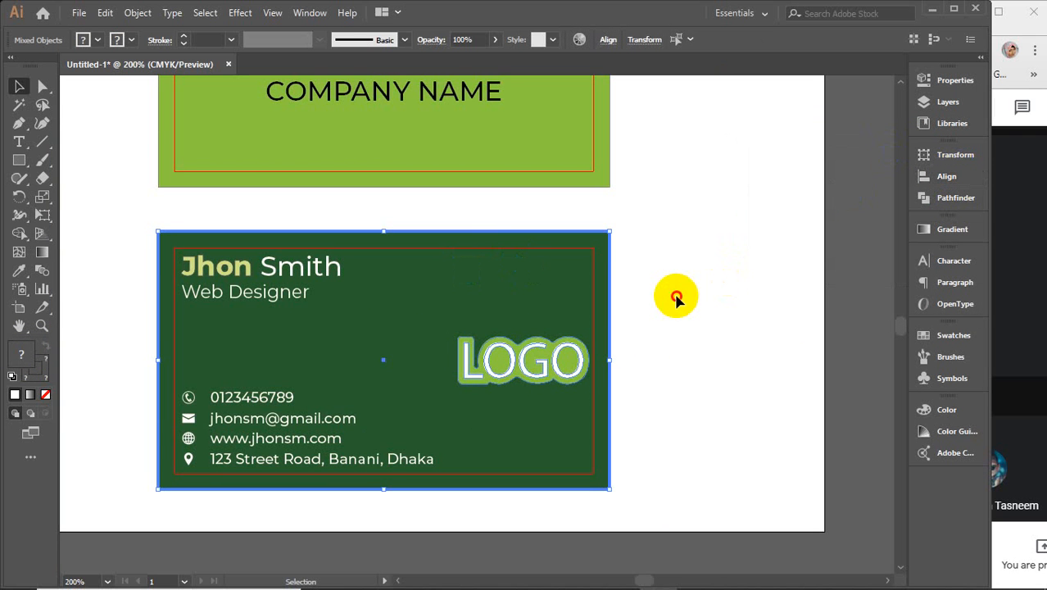
left_click(676, 300)
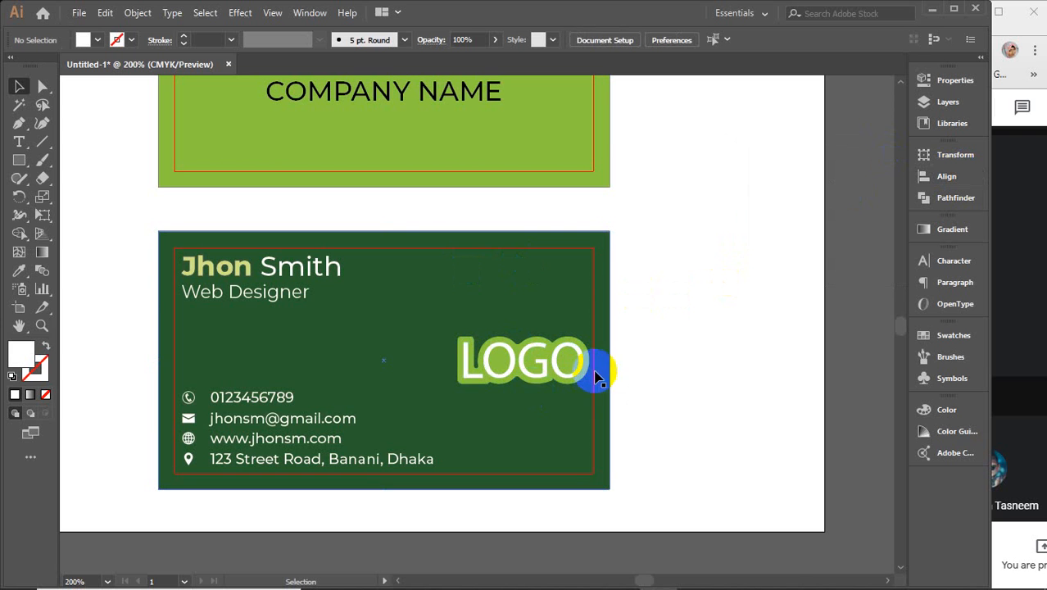
left_click_drag(528, 370, 755, 277)
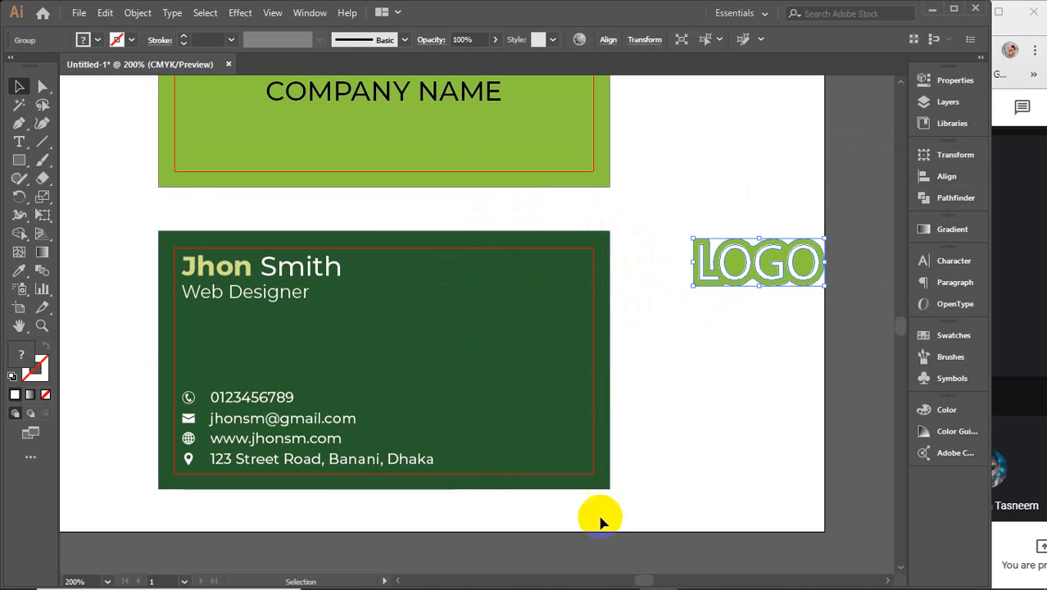
Step: Draw a large circle over the card's right side and fill it red E02D2D
left_click_drag(25, 168, 95, 201)
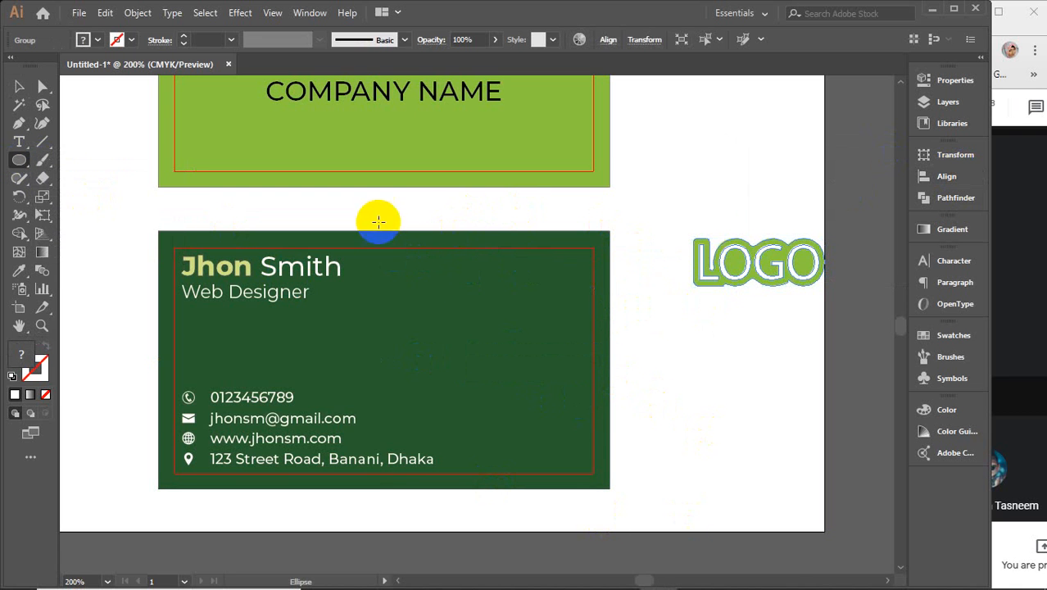
left_click_drag(419, 199, 725, 464)
key("shift")
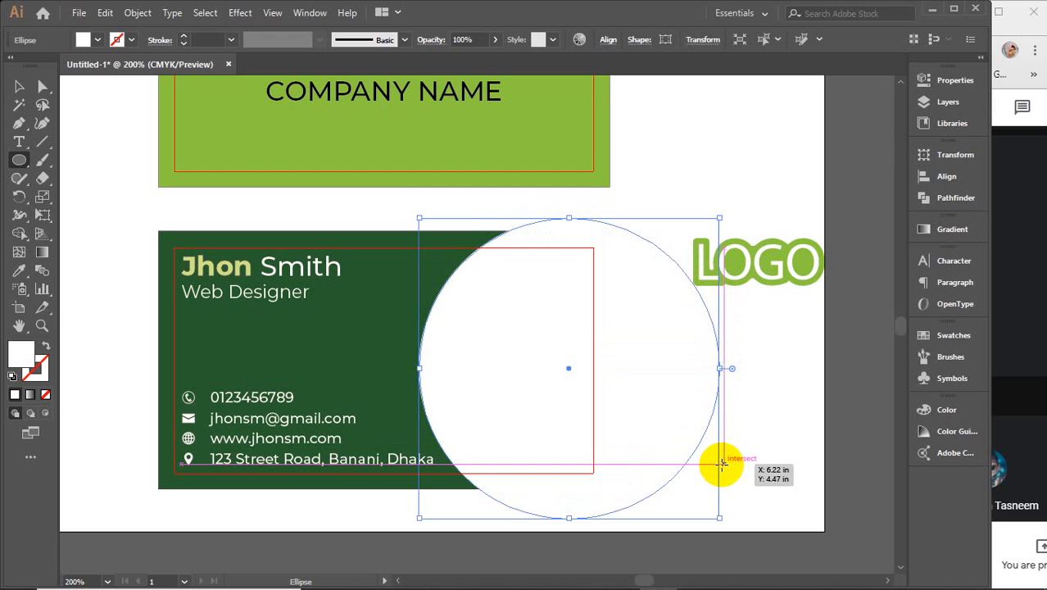
key("v")
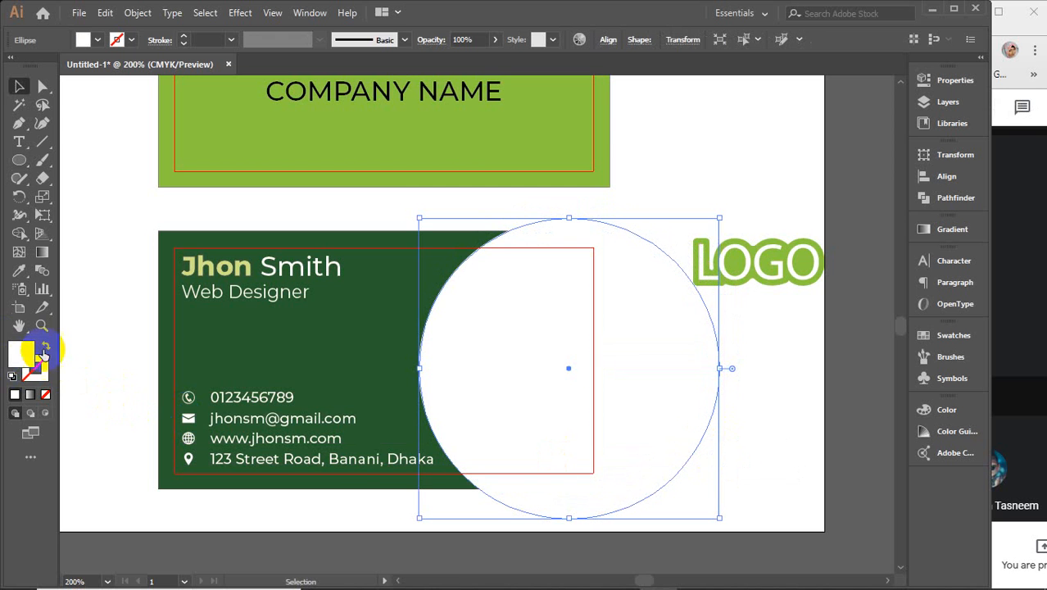
double_click(21, 353)
left_click(670, 195)
left_click(721, 163)
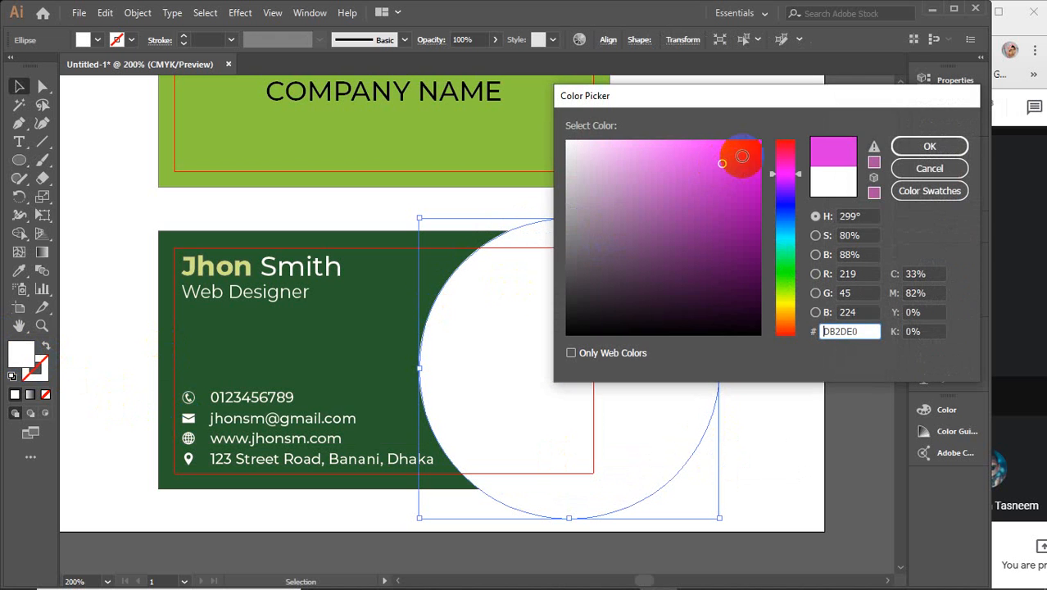
left_click(785, 141)
left_click(942, 143)
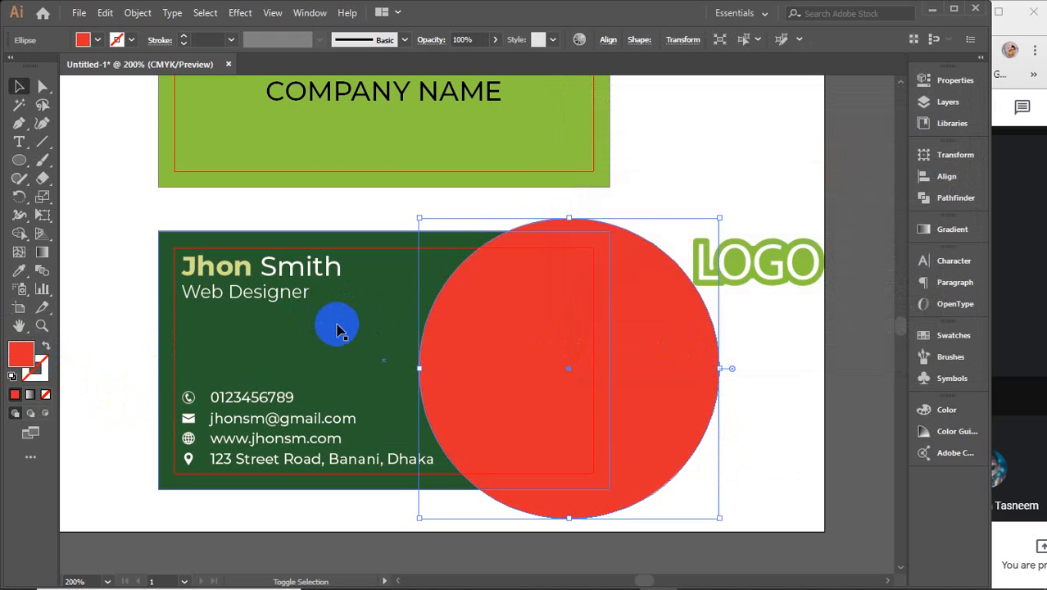
Step: Vertically centre the red circle on the card and move the LOGO to the artboard's top right
left_click(389, 296, "shift")
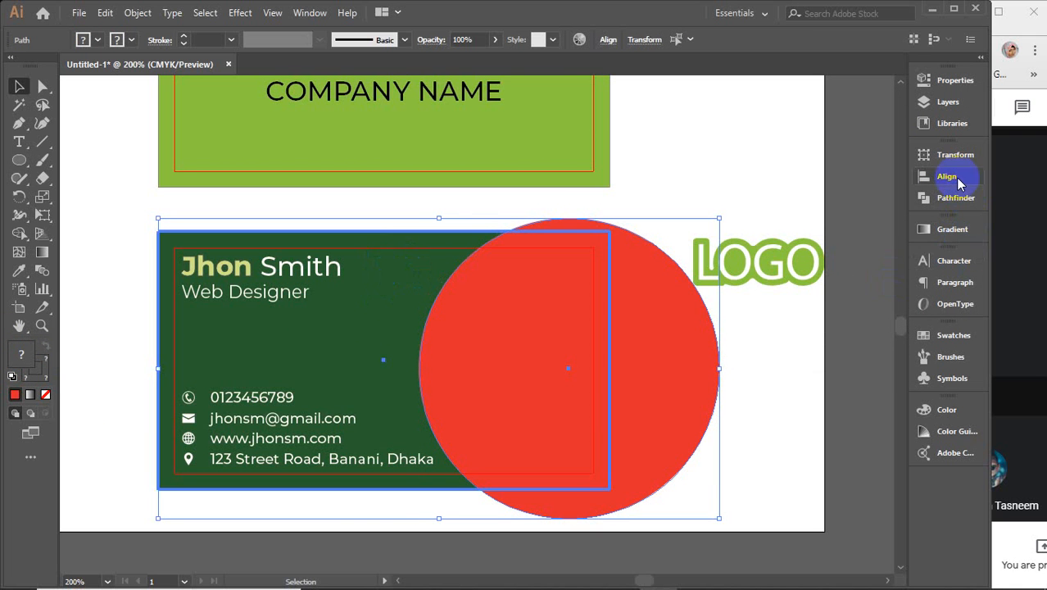
left_click(943, 177)
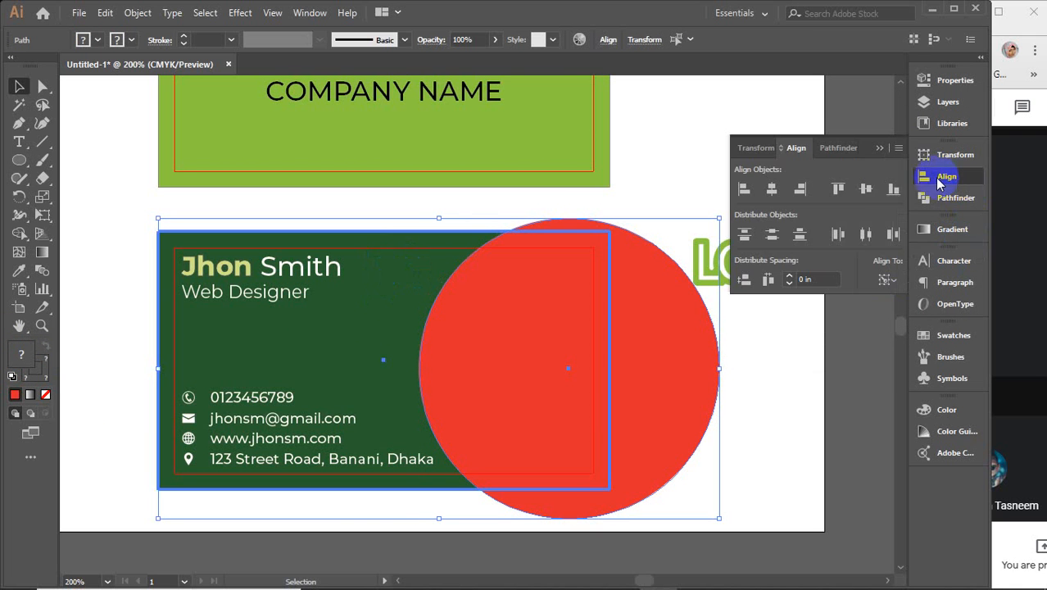
left_click(866, 190)
left_click(879, 148)
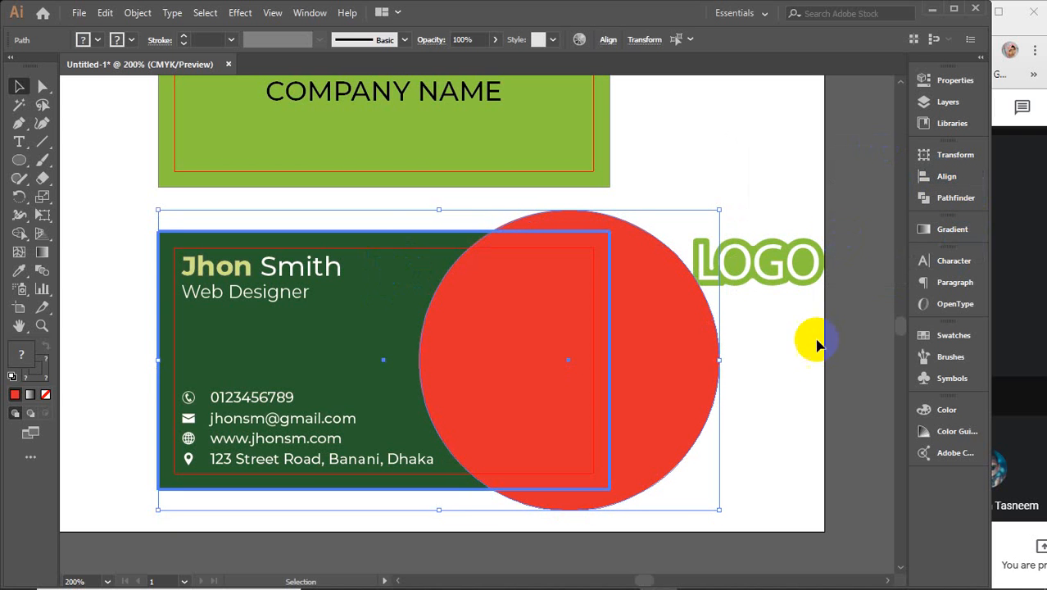
left_click(811, 344)
left_click_drag(762, 252, 801, 112)
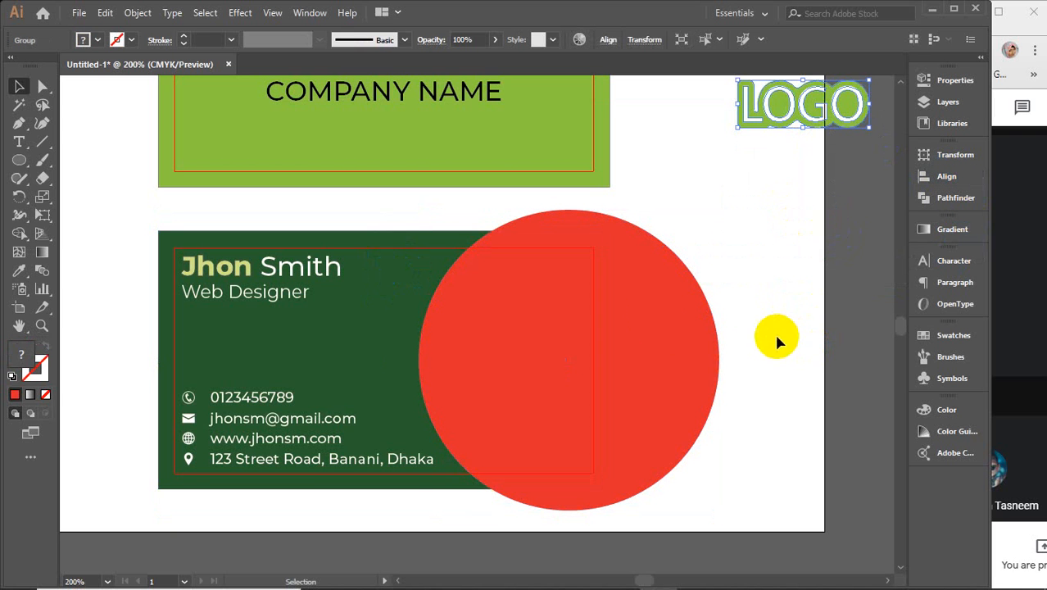
left_click(661, 320)
left_click(876, 339)
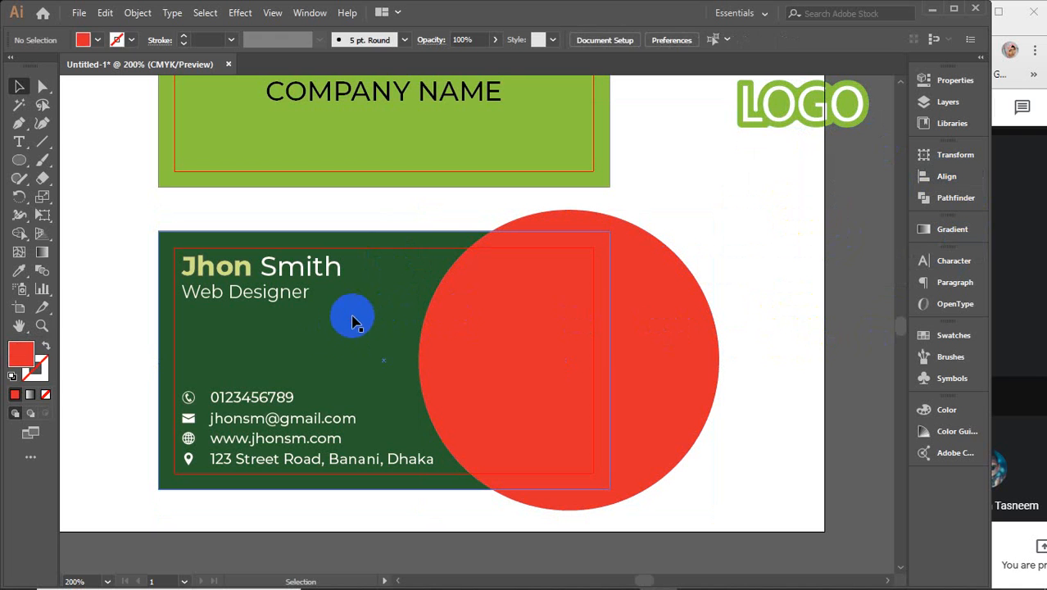
Step: Select the card and red circle and trim the circle outside the card with Shape Builder
left_click(354, 318)
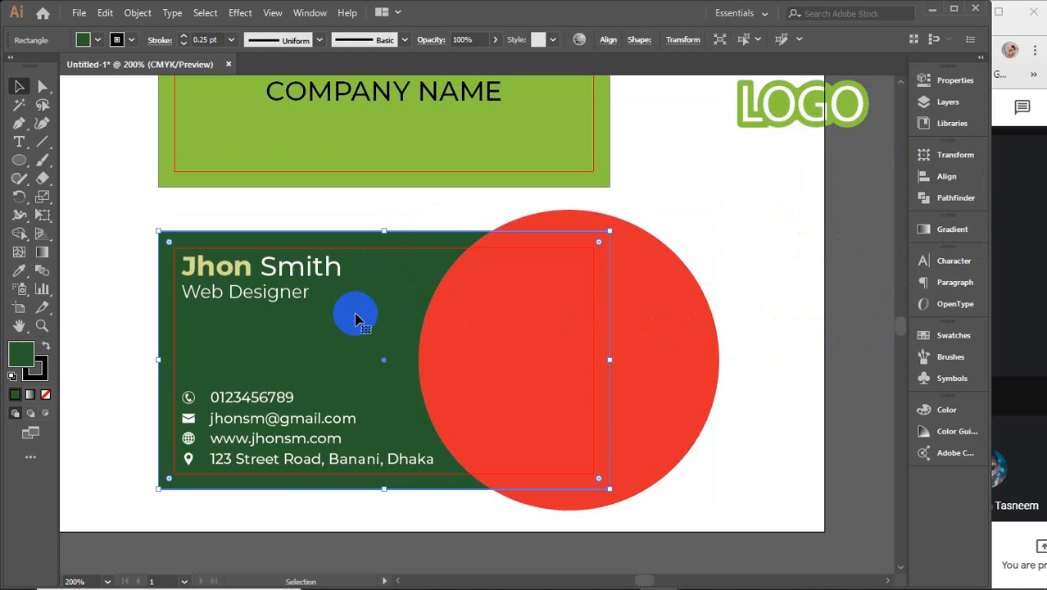
key("a")
key("v")
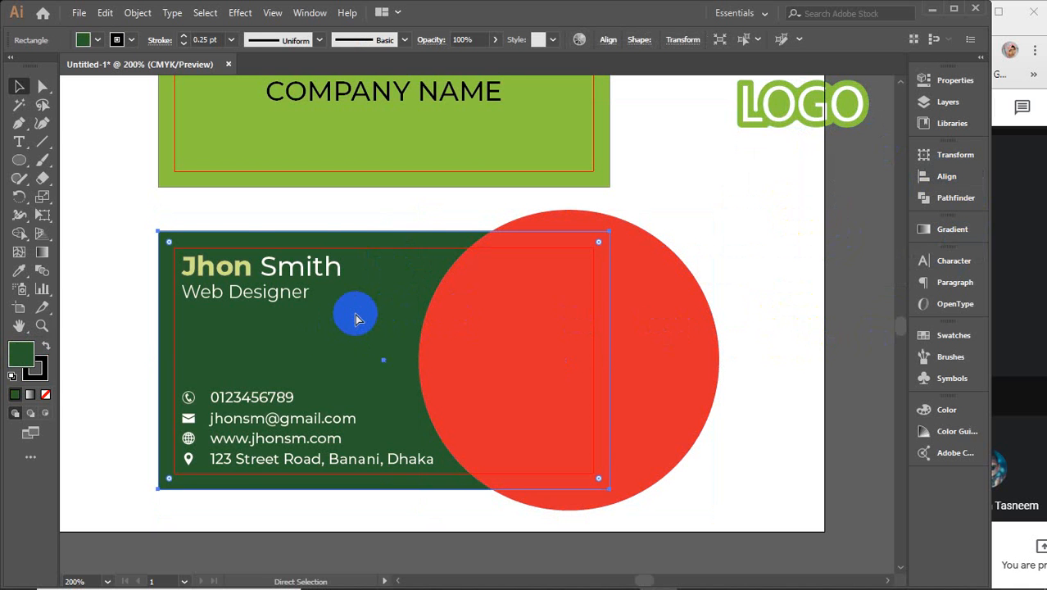
key("Delete")
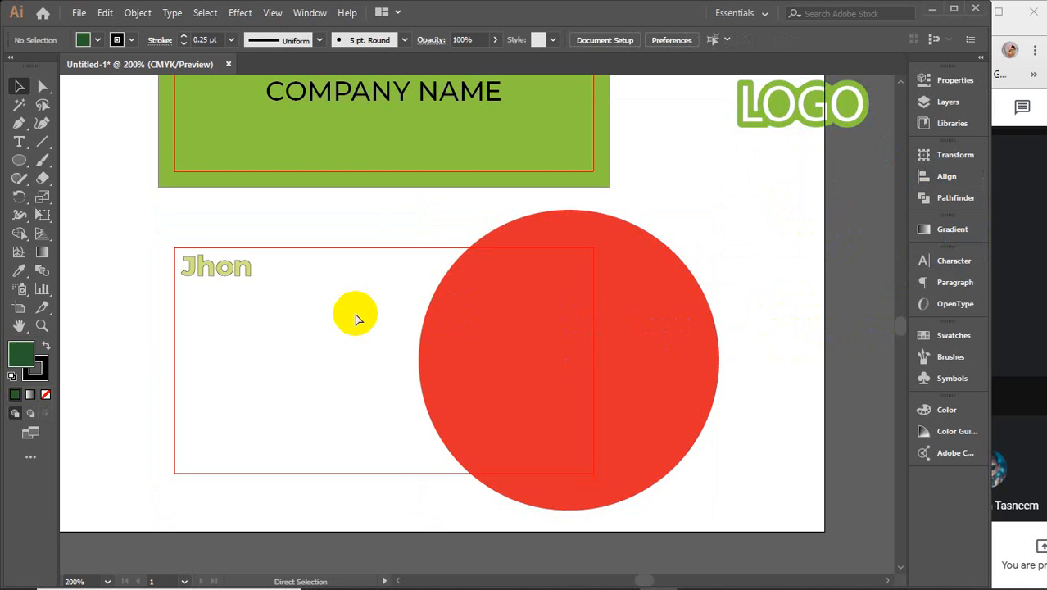
key("ctrl+z")
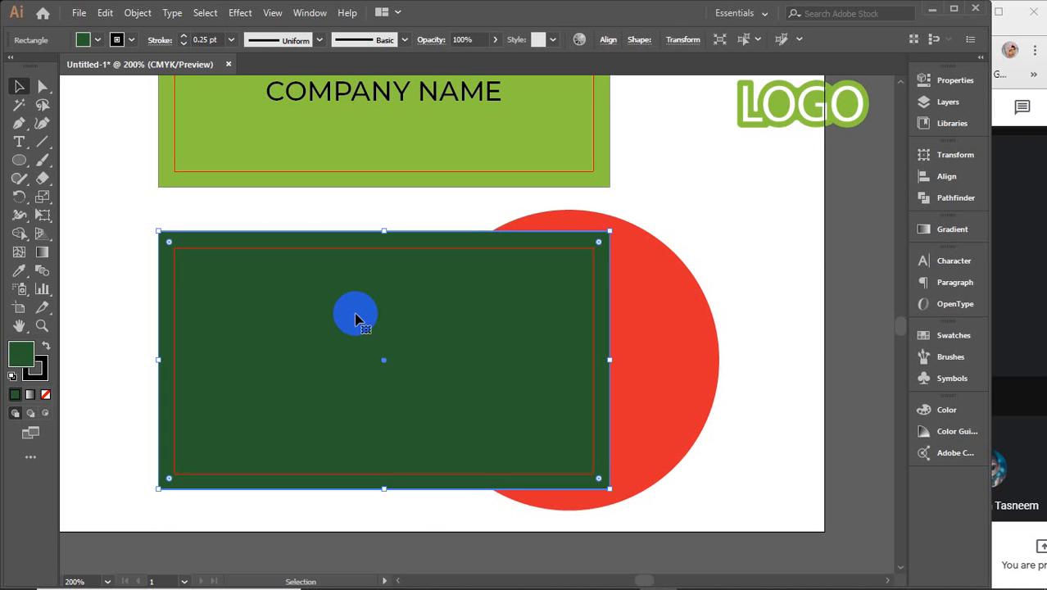
left_click(693, 354, "shift")
left_click(20, 234)
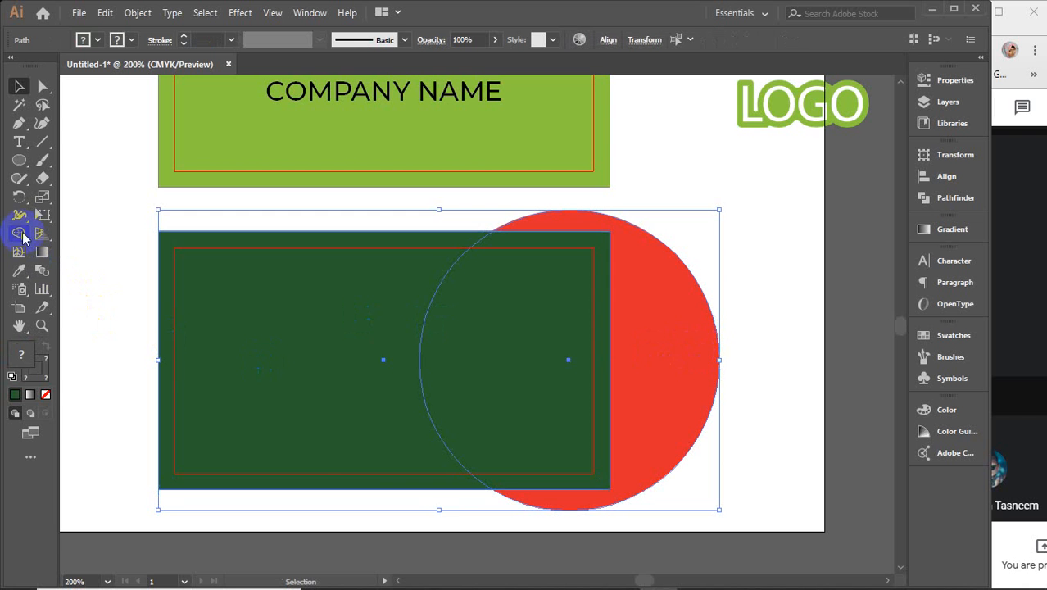
left_click(577, 505, "alt")
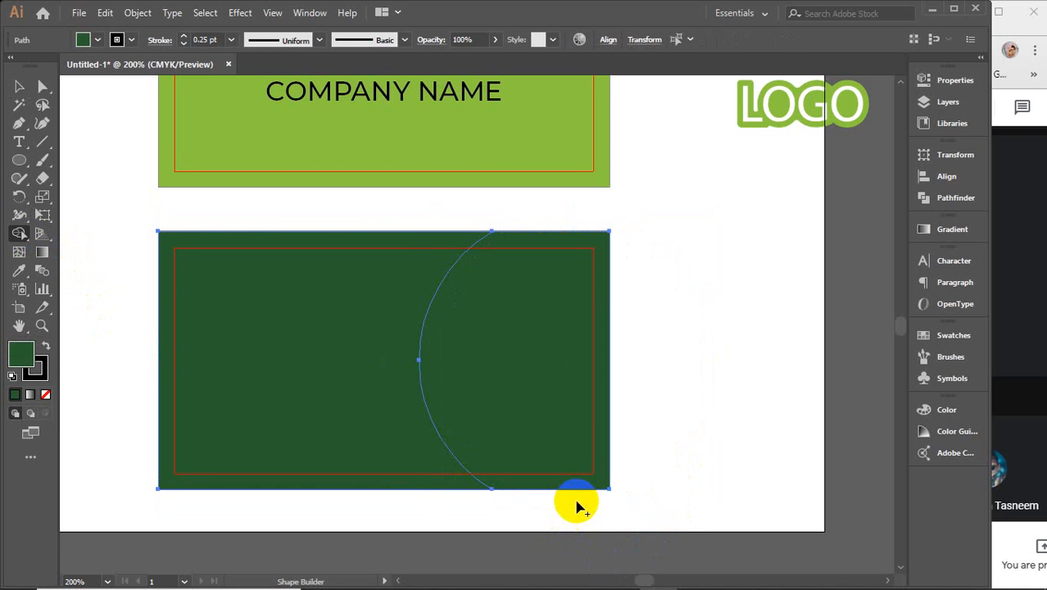
Step: Check the resulting card pieces, then undo the trim to restore the circle
key("v")
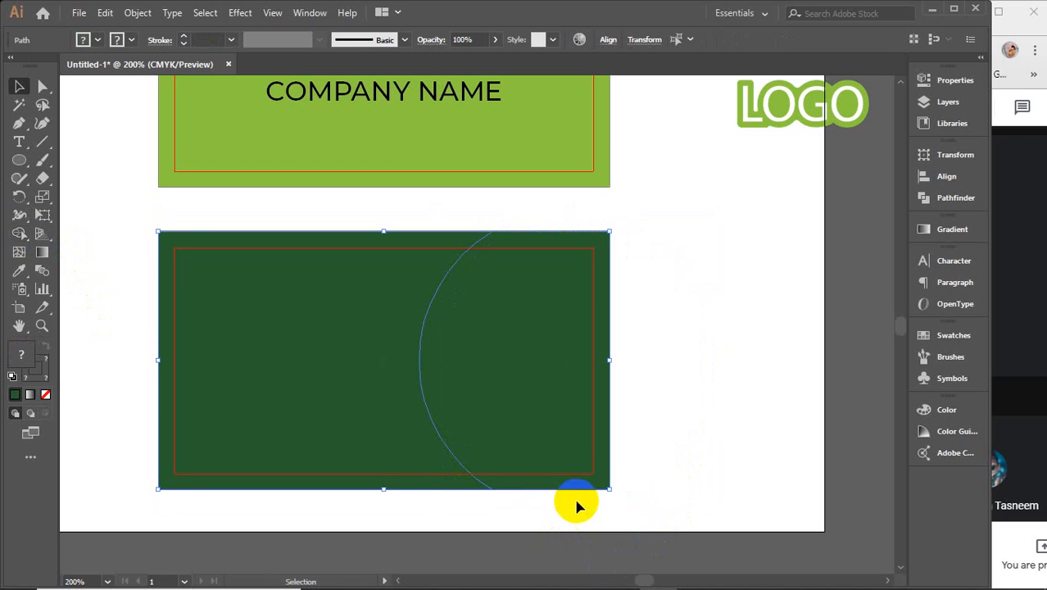
left_click(315, 330)
left_click(259, 316)
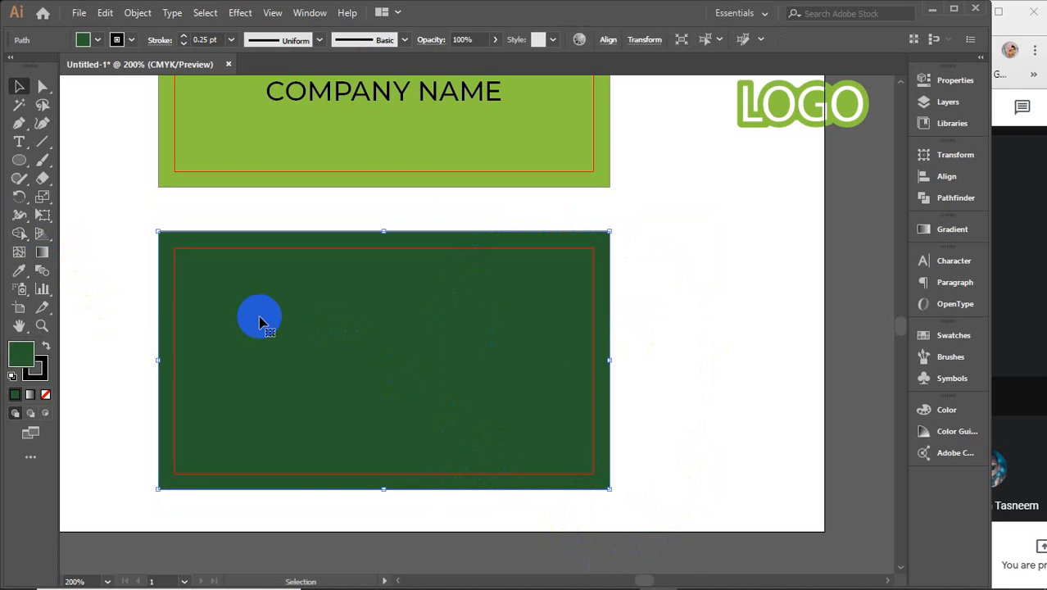
left_click(528, 316)
left_click(616, 293)
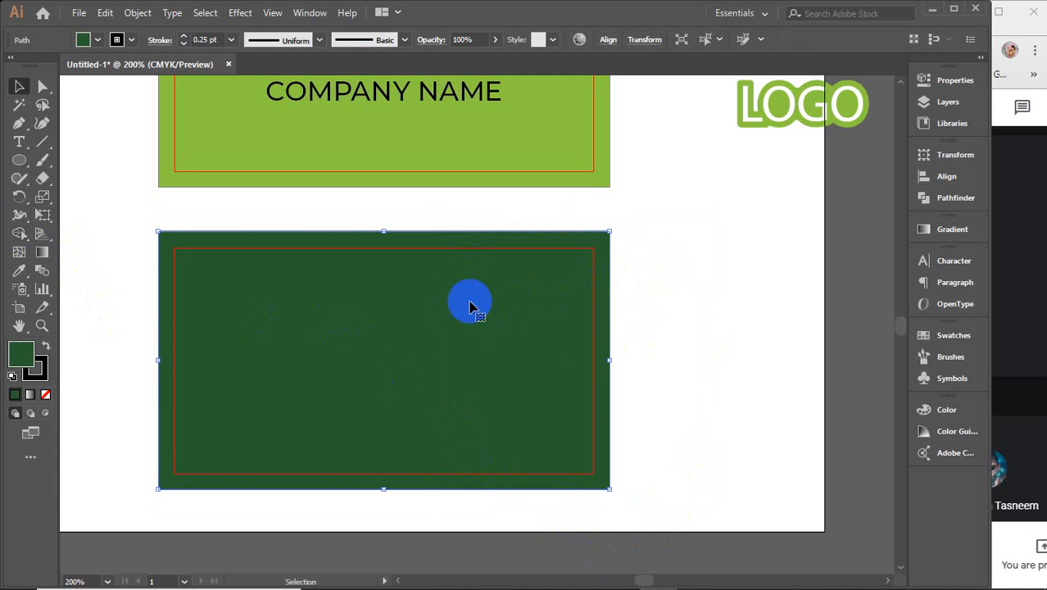
key("ctrl+z")
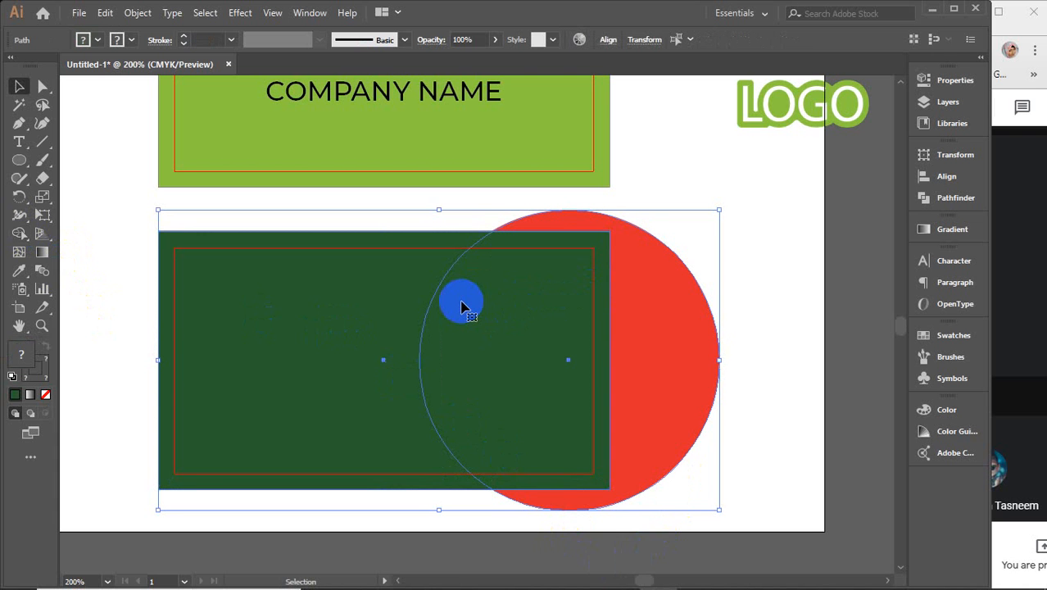
Step: Redo the Shape Builder trim, keeping only the half-circle piece inside the card
left_click(14, 215)
left_click(20, 232)
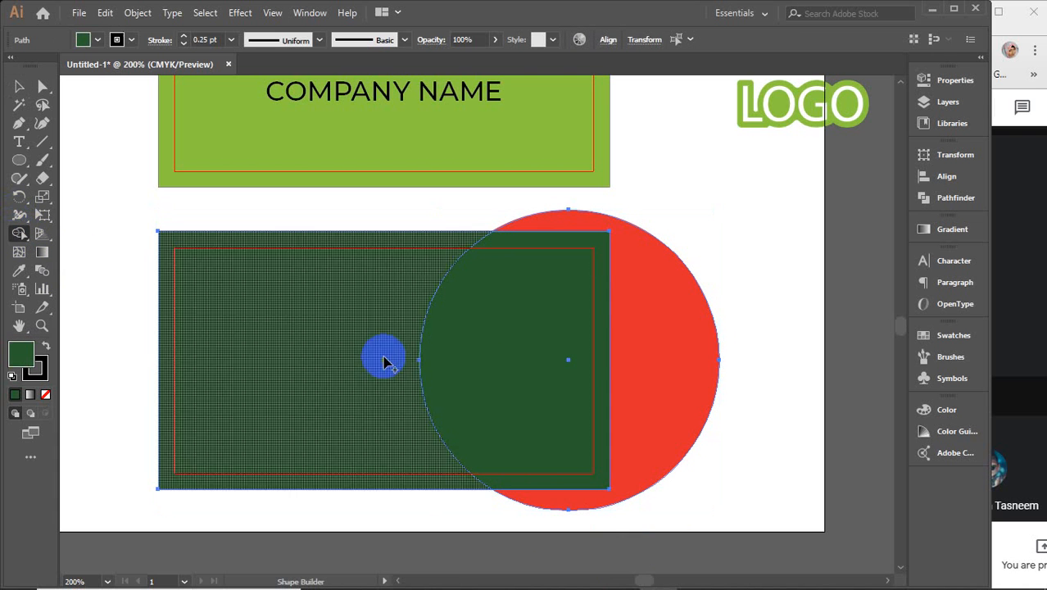
left_click_drag(725, 475, 671, 409)
left_click_drag(152, 373, 206, 373)
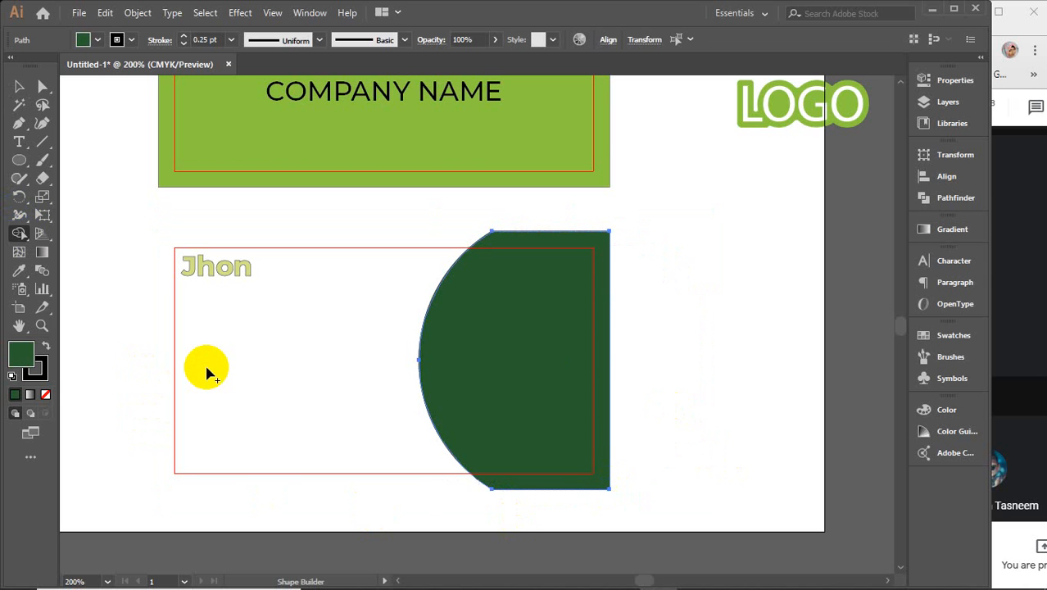
key("v")
left_click(762, 344)
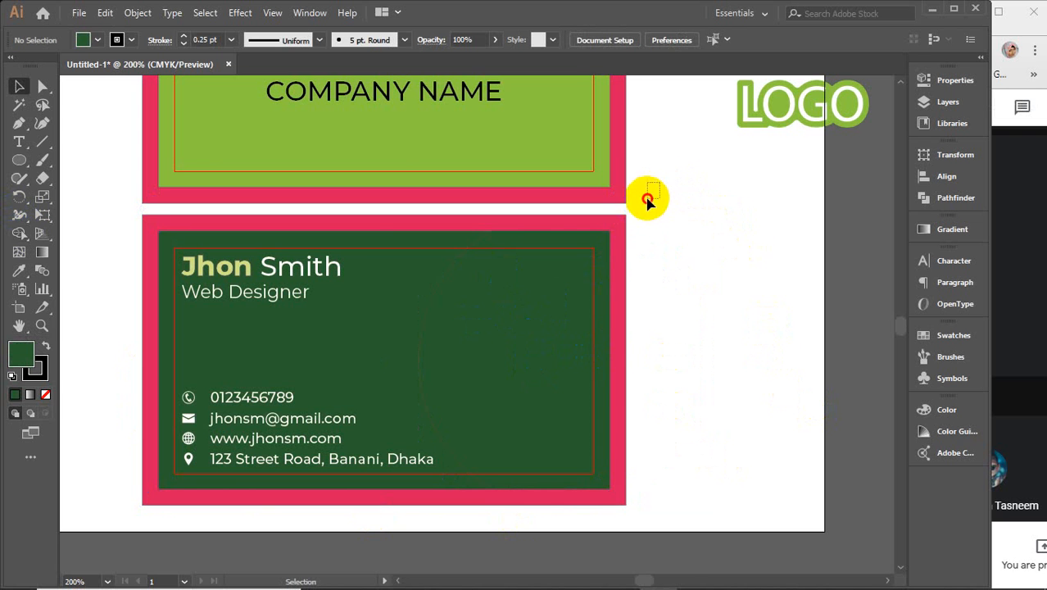
Step: Delete the pink border rectangles and send the green card behind the text
left_click(620, 235)
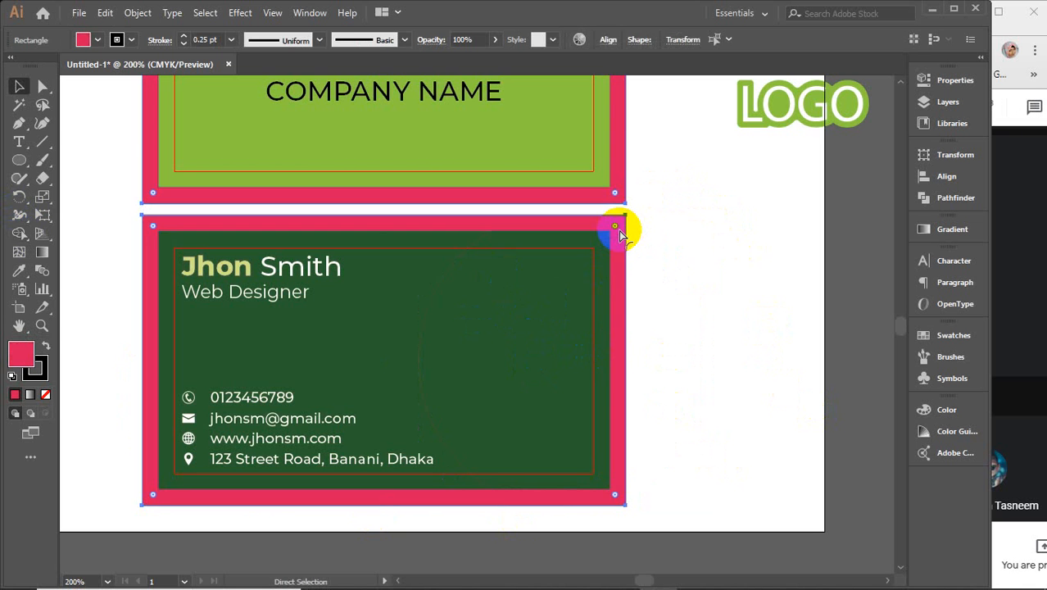
key("Delete")
key("v")
left_click(385, 356)
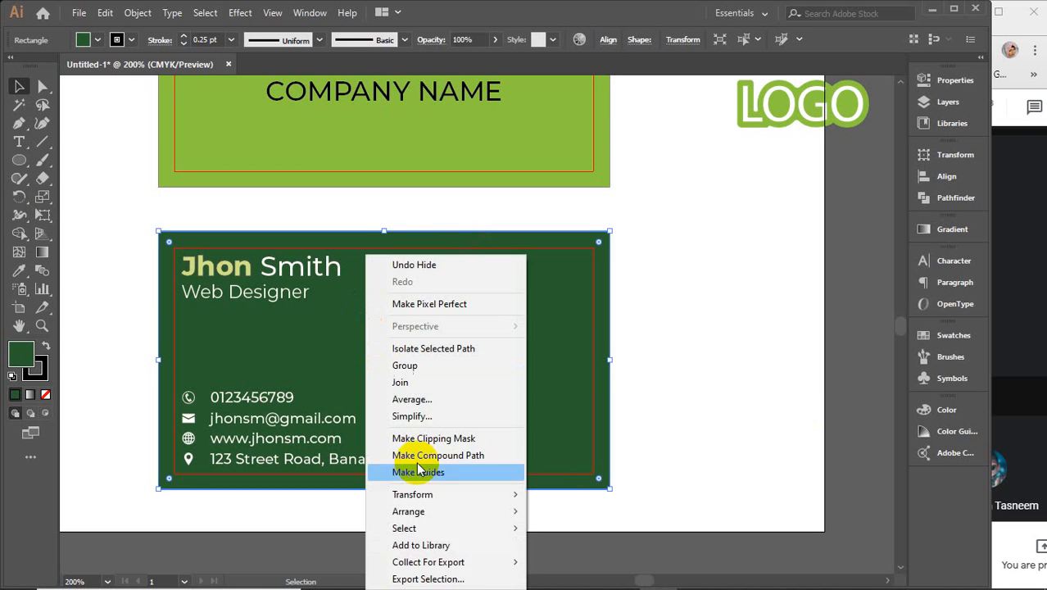
mouse_move(440, 510)
left_click(592, 490)
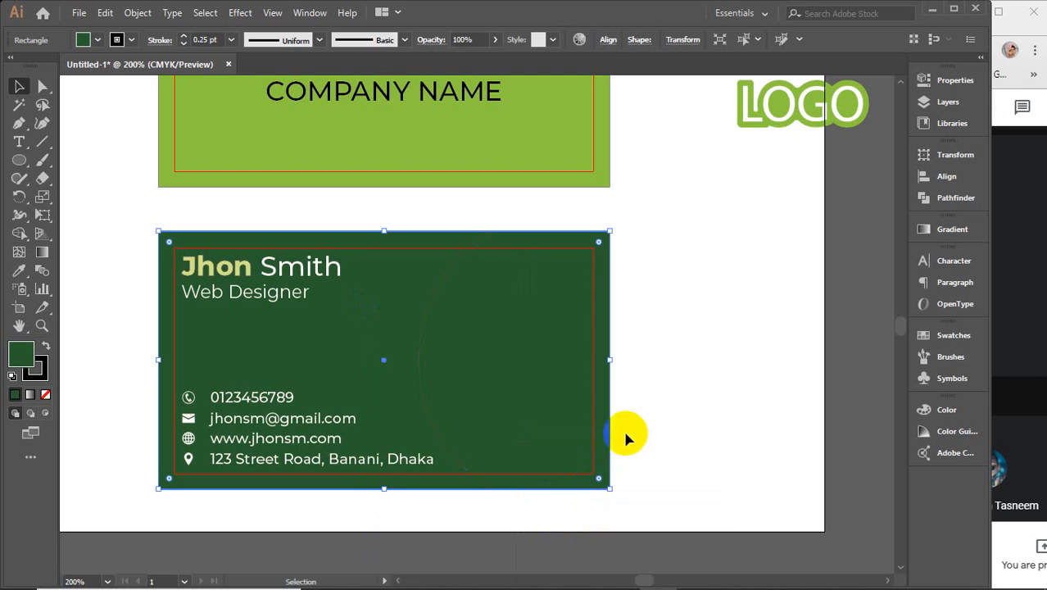
left_click(503, 363)
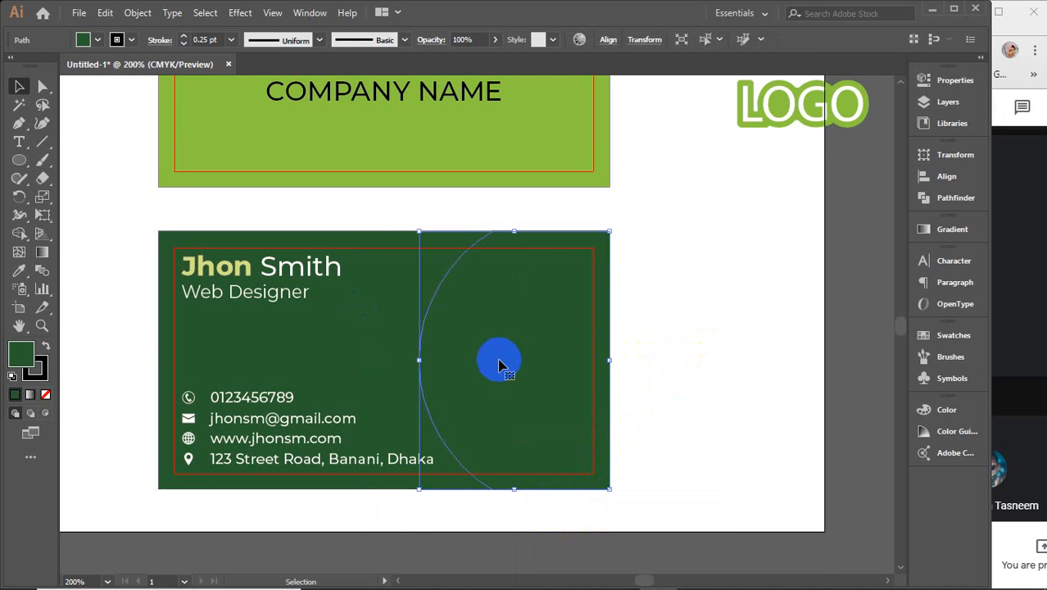
Step: Fill the half-circle white, then sample the front card's light green onto it
scroll(502, 364, "up", 2)
left_click(30, 363)
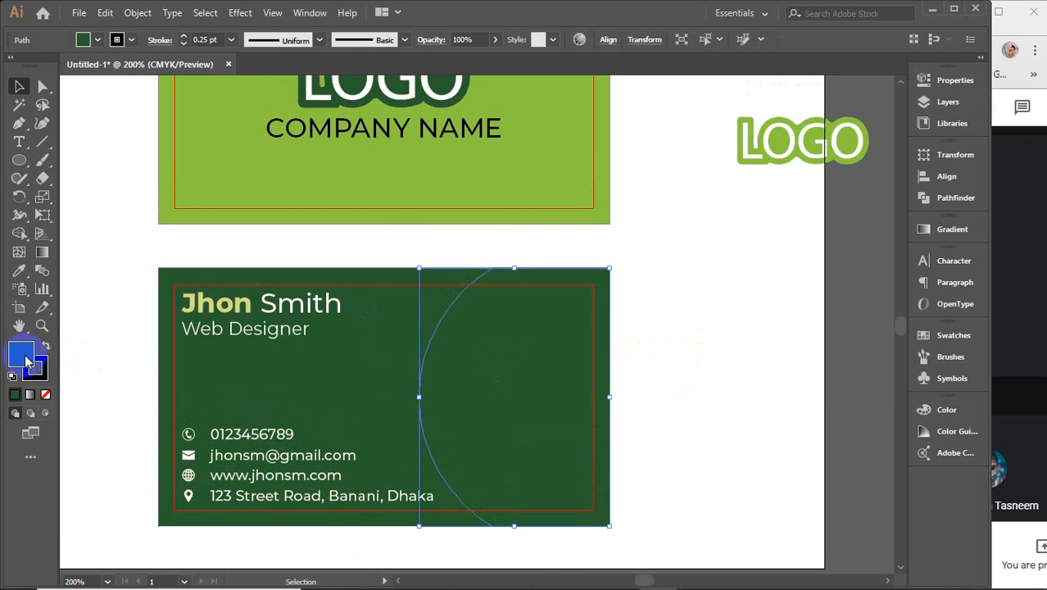
left_click_drag(631, 250, 568, 140)
left_click(925, 147)
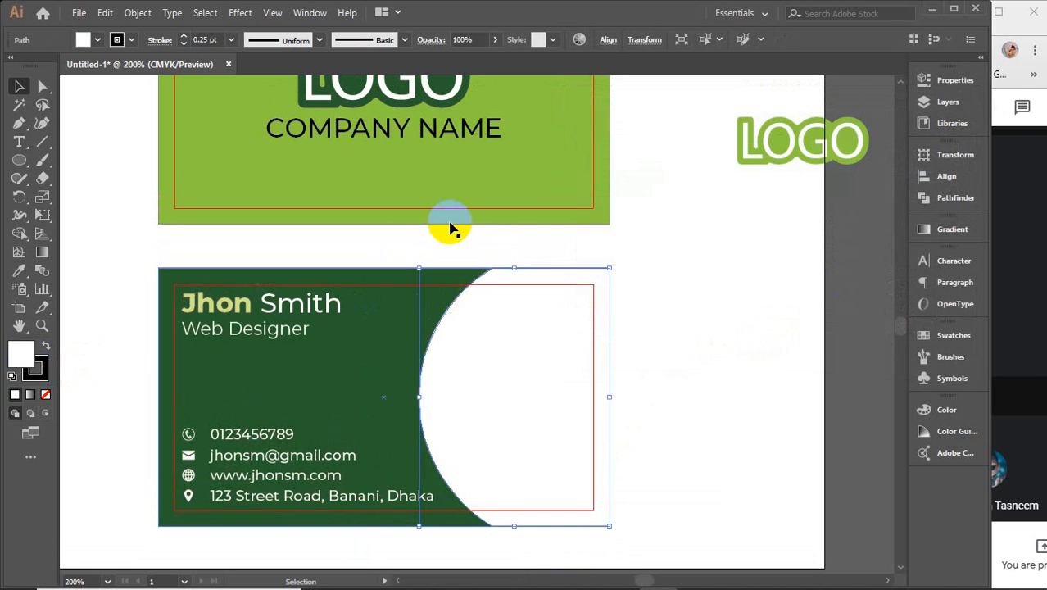
key("i")
left_click(399, 175)
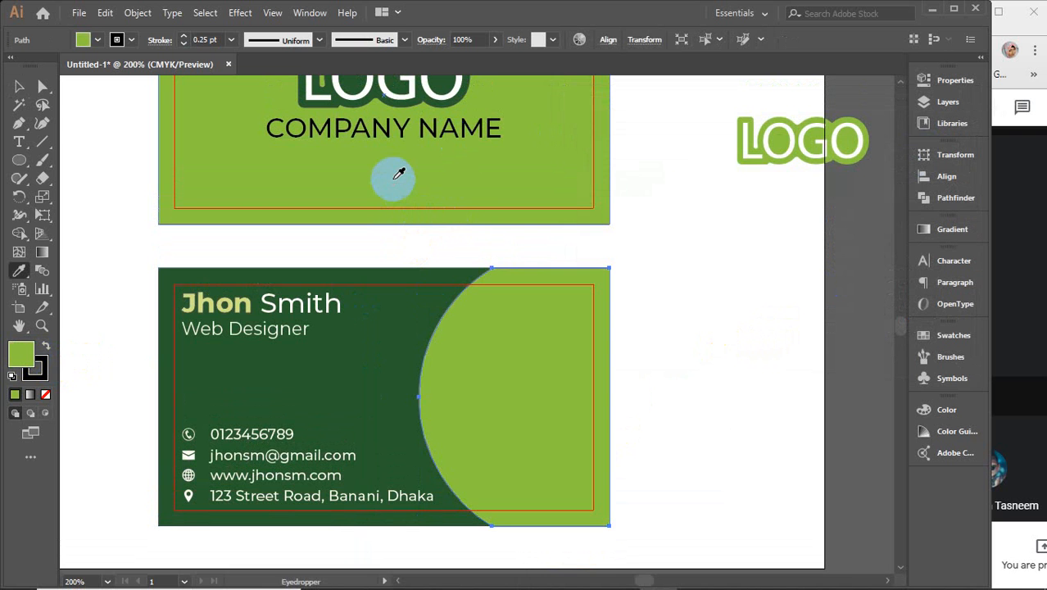
key("v")
left_click(724, 283)
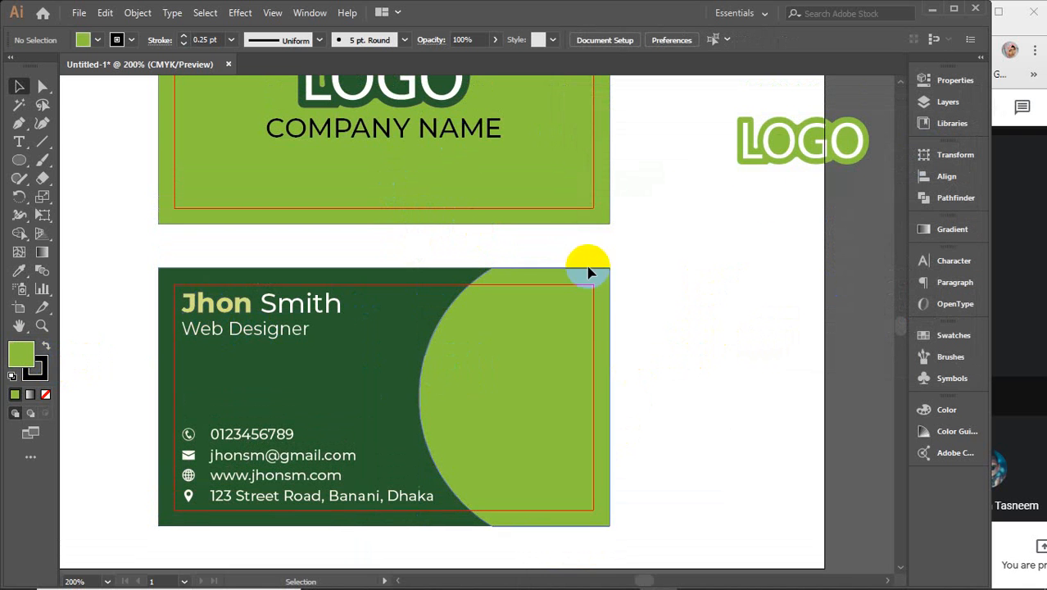
Step: Place the LOGO on the half-circle, bring it to front, and select both with the half-circle as key object
left_click_drag(787, 158, 507, 413)
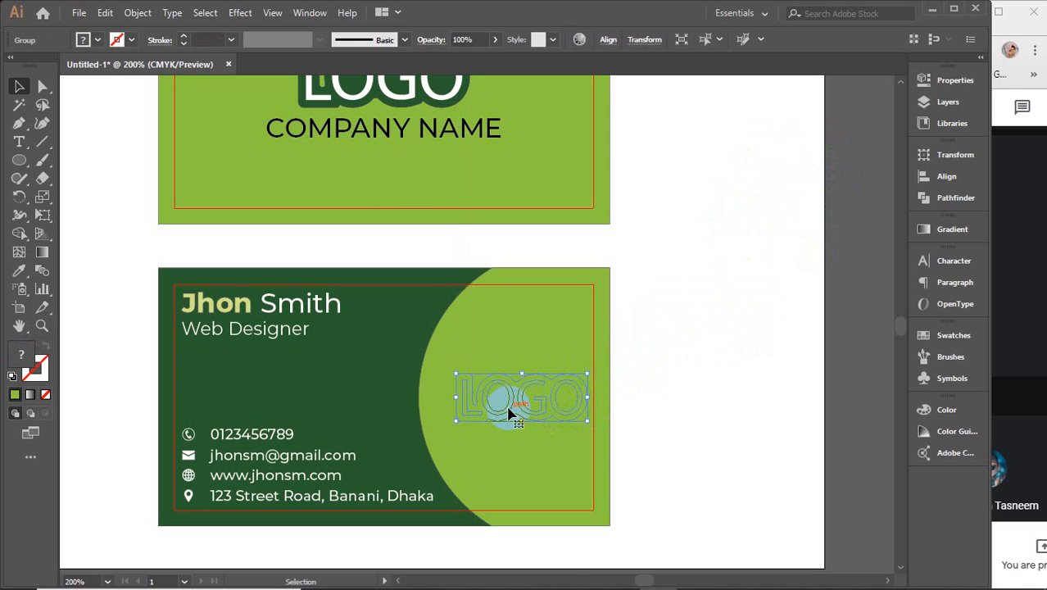
right_click(509, 412)
mouse_move(537, 327)
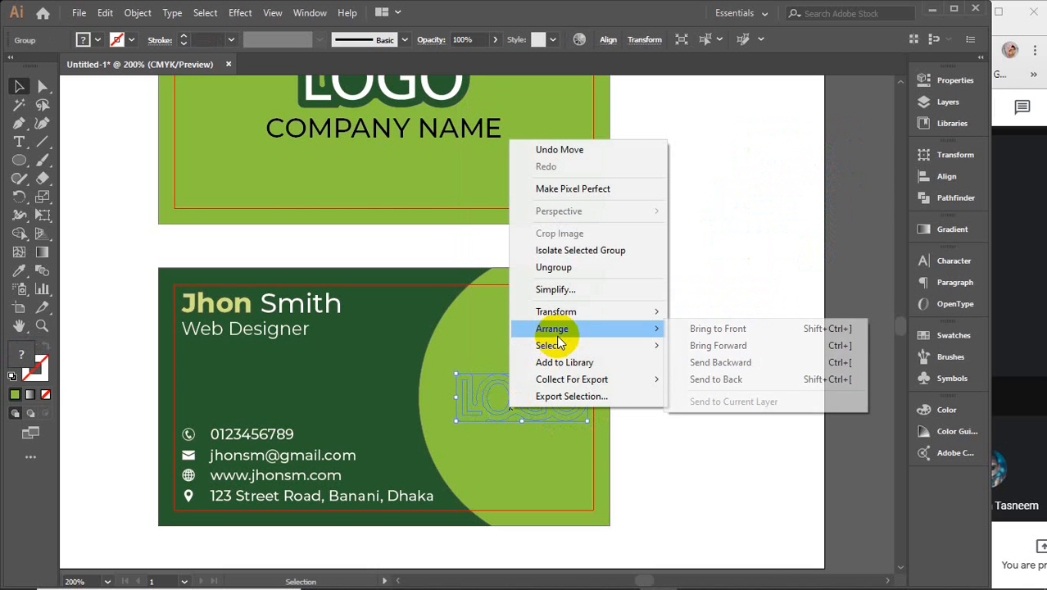
left_click(713, 329)
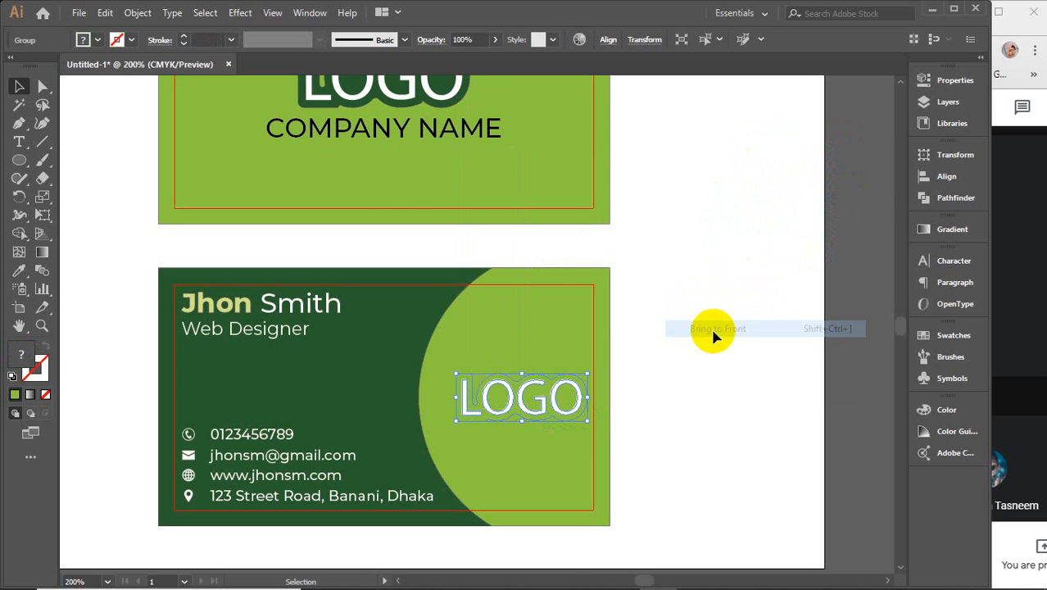
left_click(527, 325, "shift")
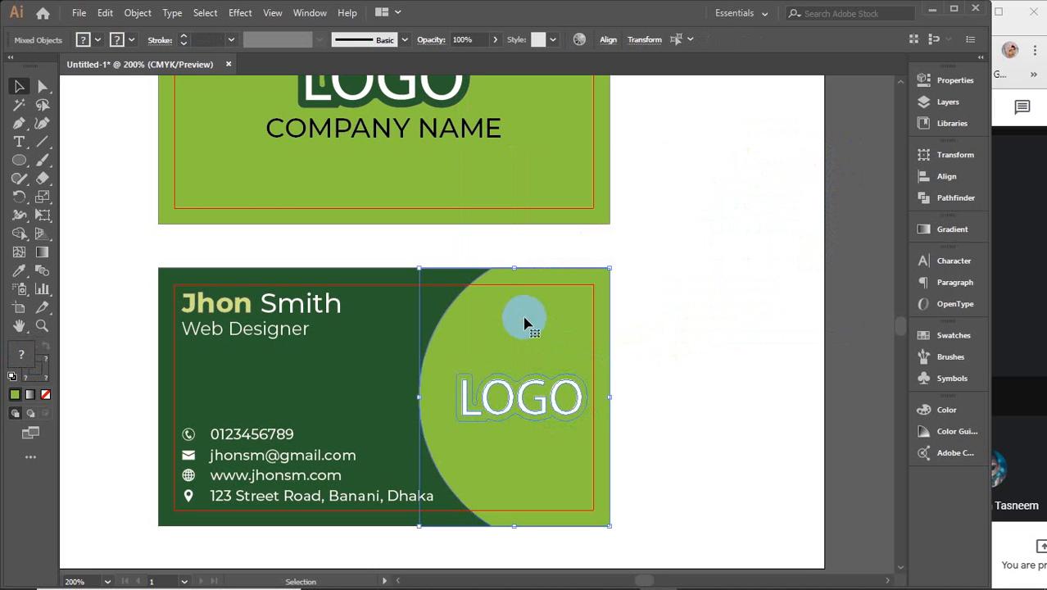
left_click(526, 324)
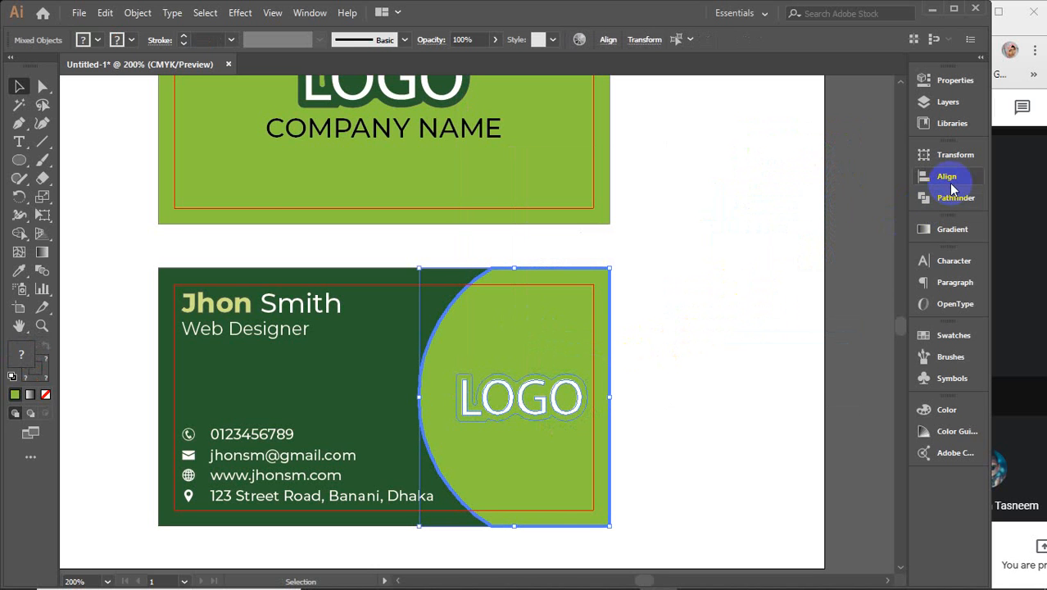
left_click(944, 176)
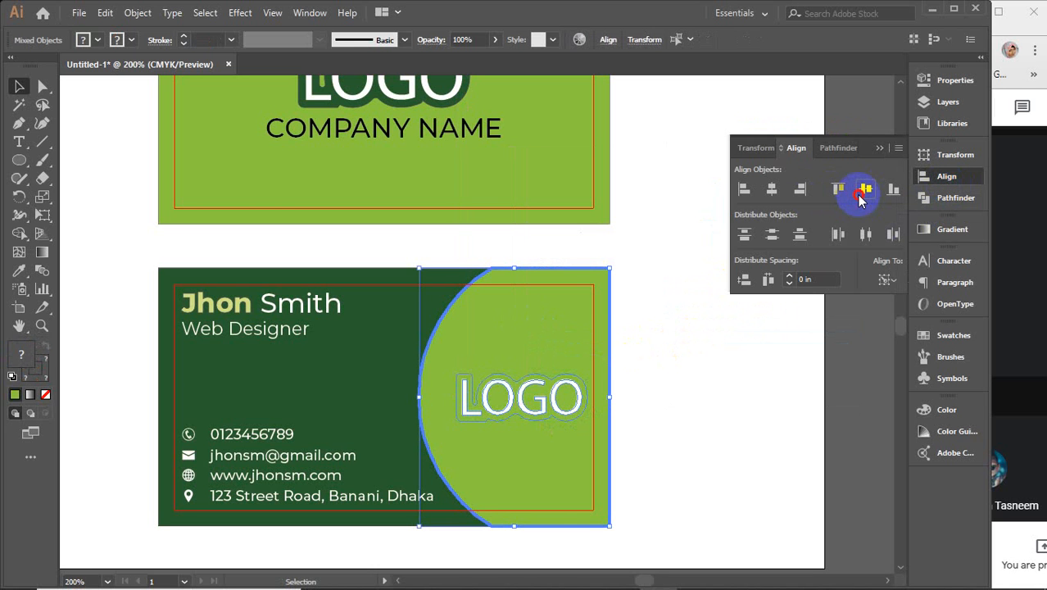
Step: Centre the LOGO vertically on the half-circle and fill its outline with the dark background green
left_click(880, 147)
left_click(695, 306)
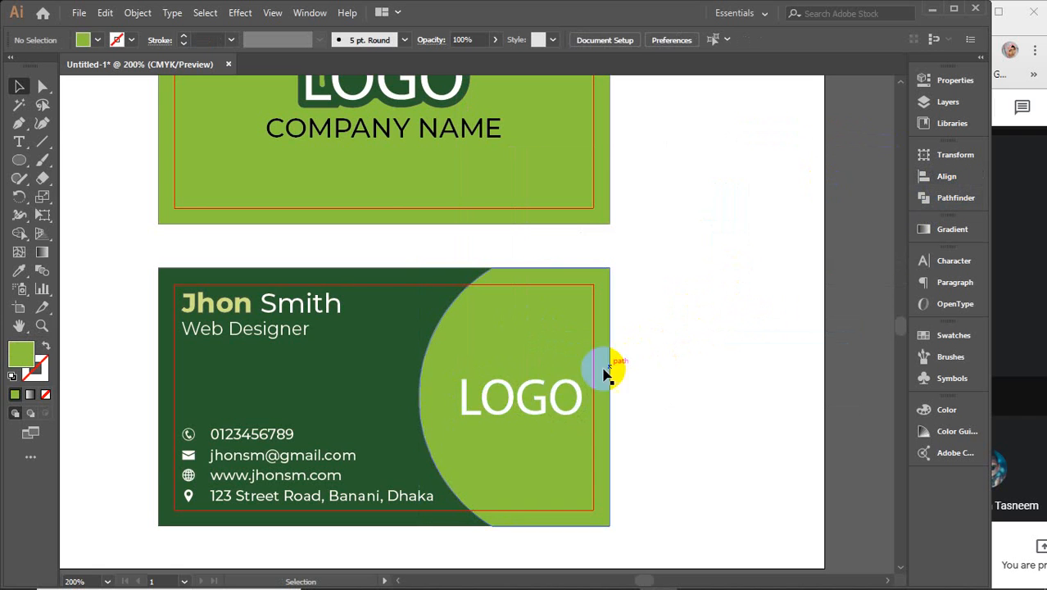
scroll(548, 416, "up", 2)
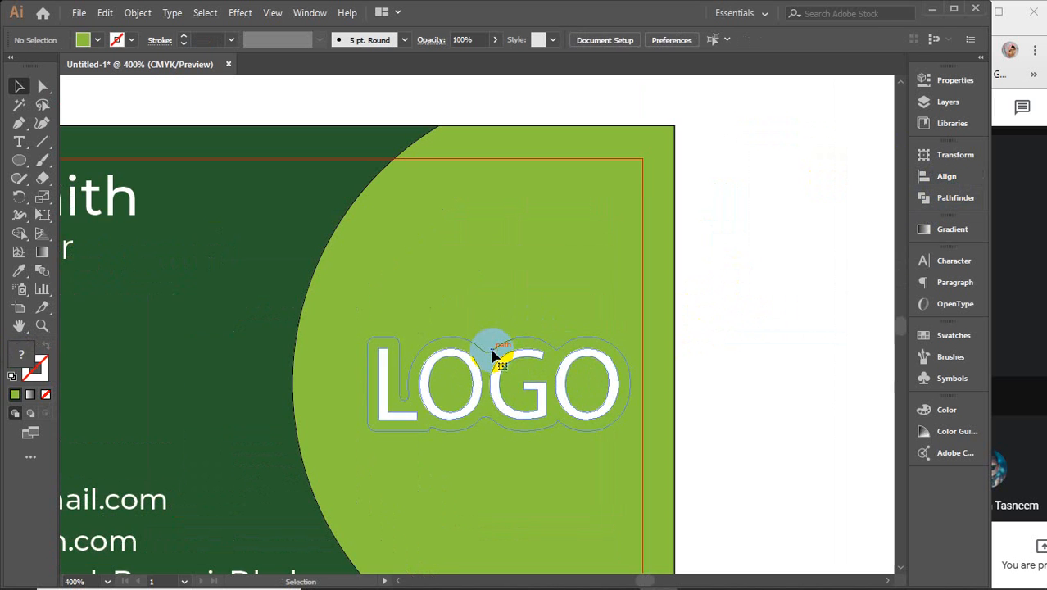
double_click(481, 362)
left_click(480, 361)
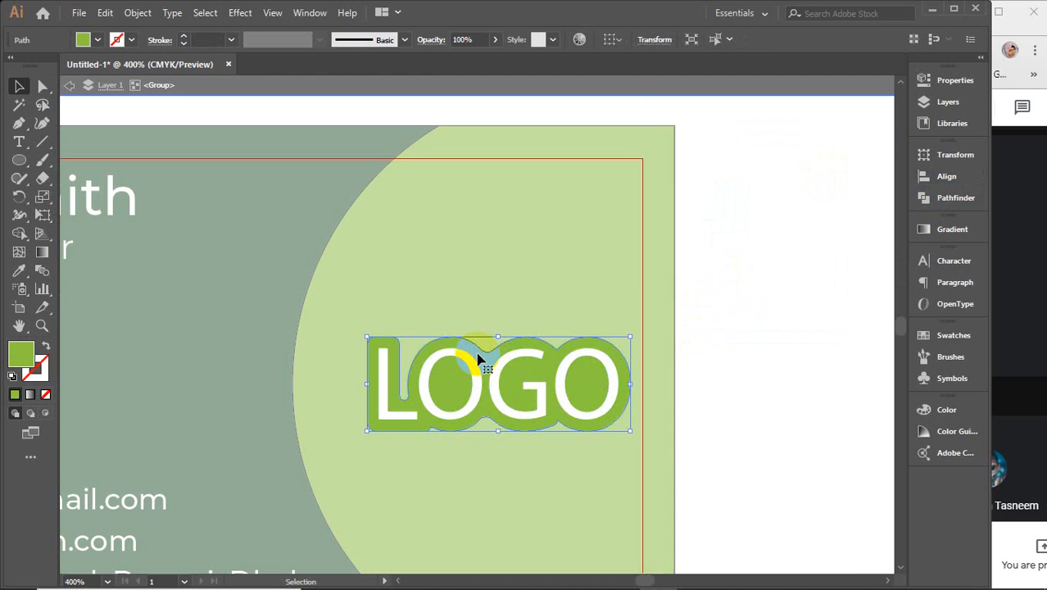
key("i")
left_click(249, 250)
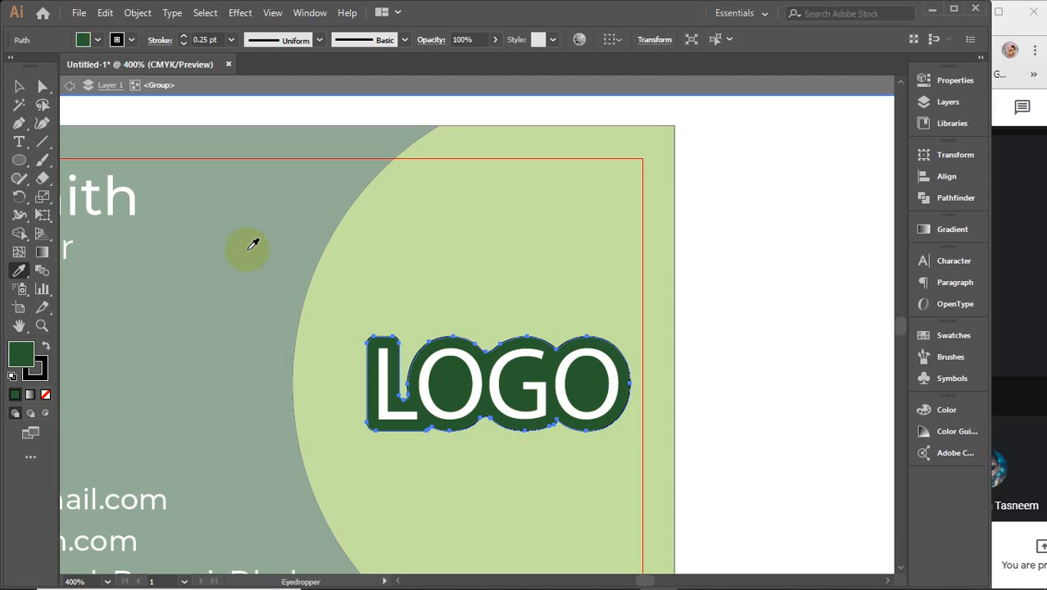
key("v")
left_click(771, 265)
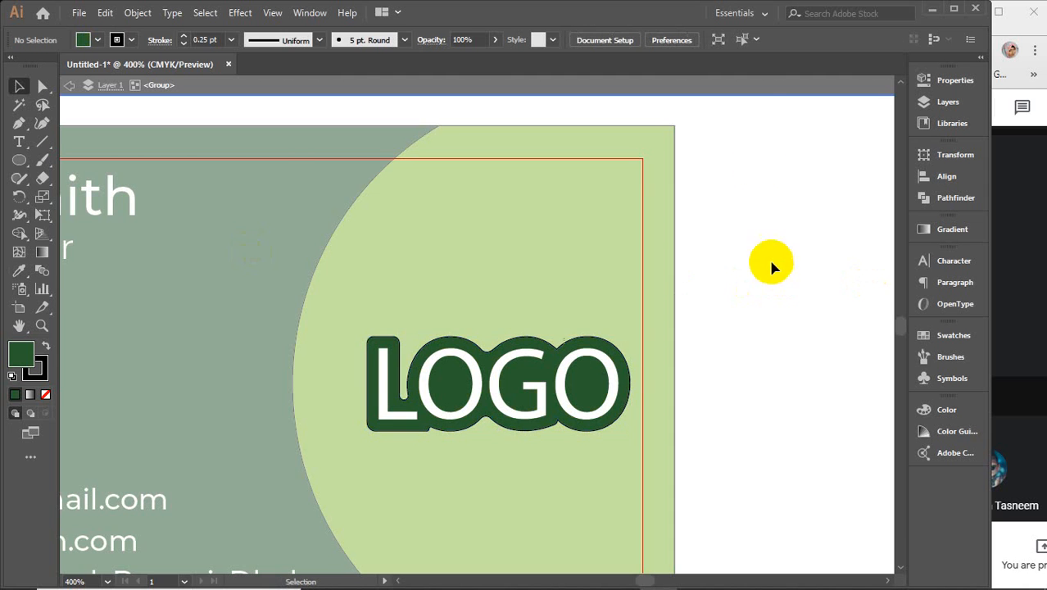
Step: Exit isolation mode and nudge the LOGO group right, then two steps left into place
double_click(746, 96)
left_click(597, 395)
key("Right")
key("Right")
key("Right")
key("Right")
key("Right")
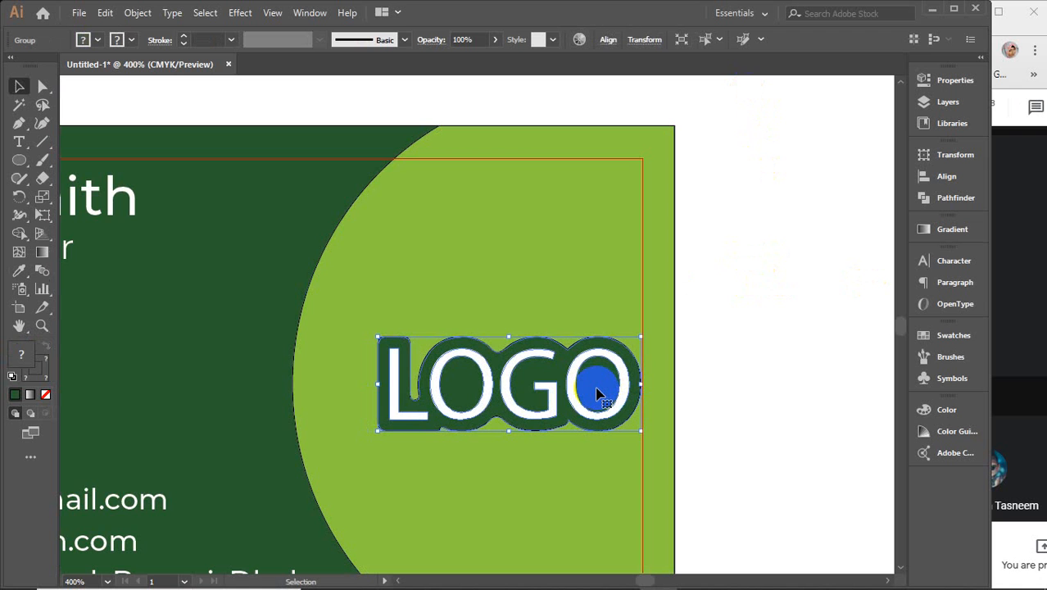
key("Left")
key("Left")
key("Left")
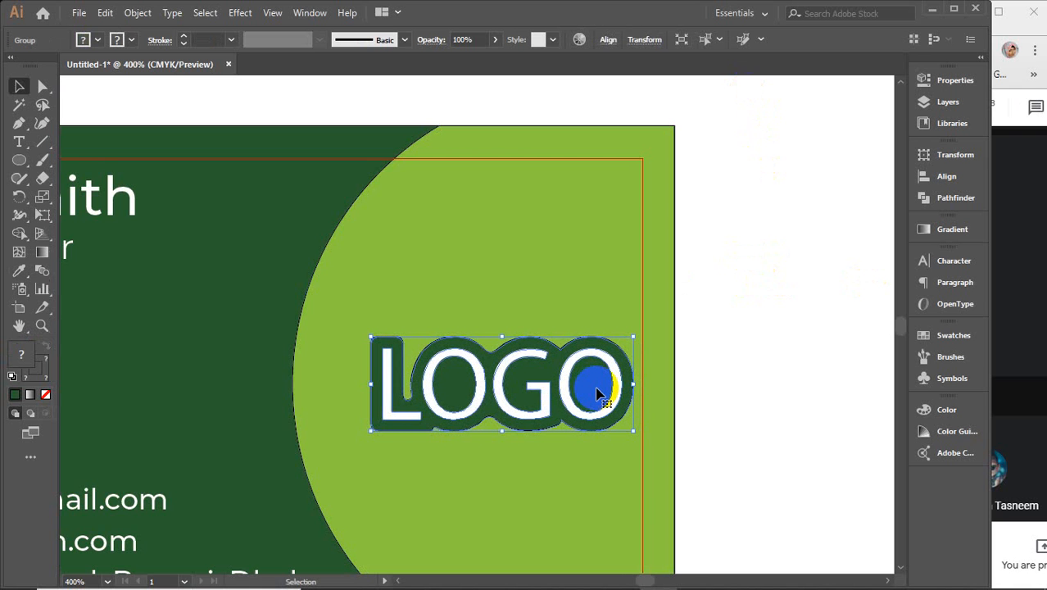
key("Left")
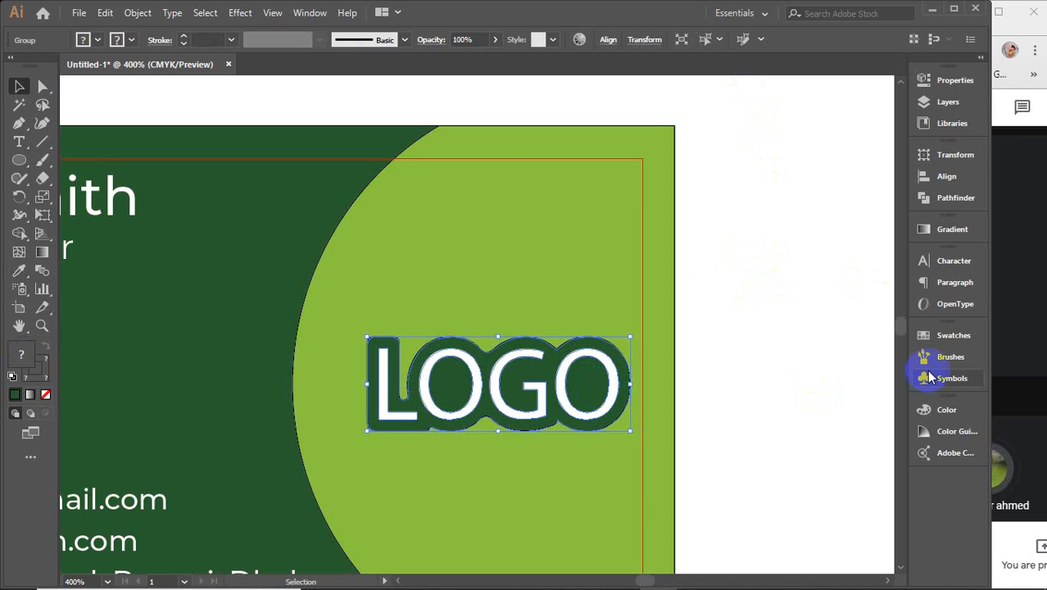
left_click(1016, 352)
left_click(586, 315)
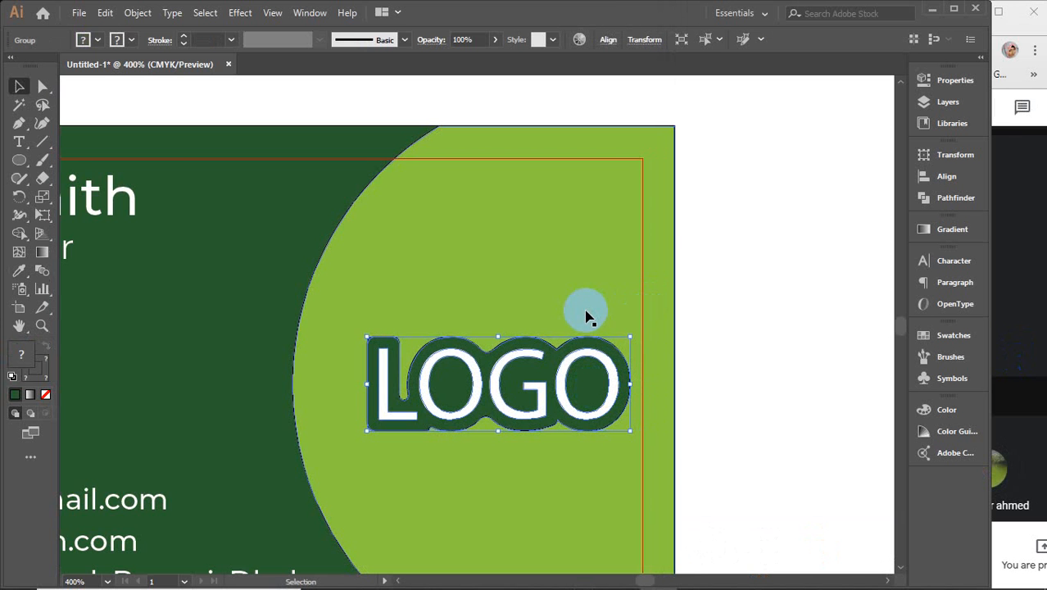
left_click(752, 346)
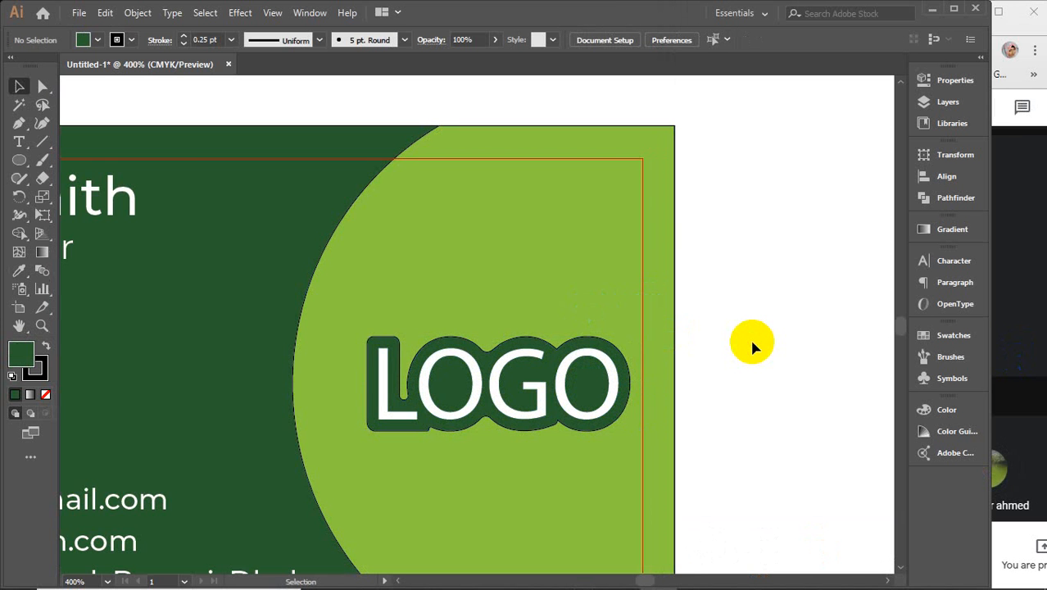
scroll(752, 344, "down", 2)
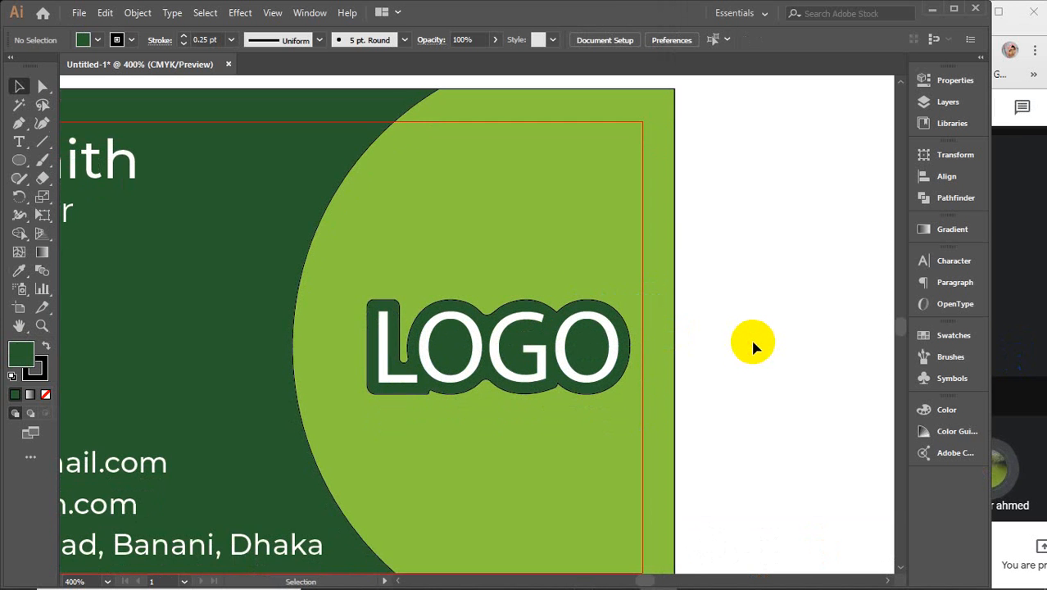
Step: Zoom out and pan so the back card is centred in view
scroll(754, 346, "down", 2)
scroll(754, 346, "down", 1)
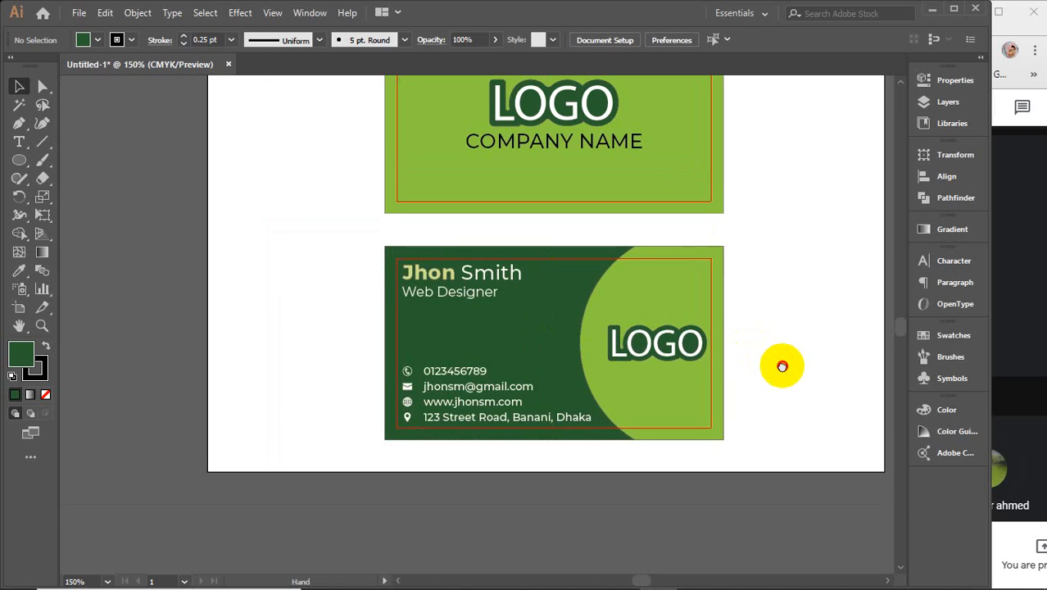
left_click_drag(782, 366, 629, 345)
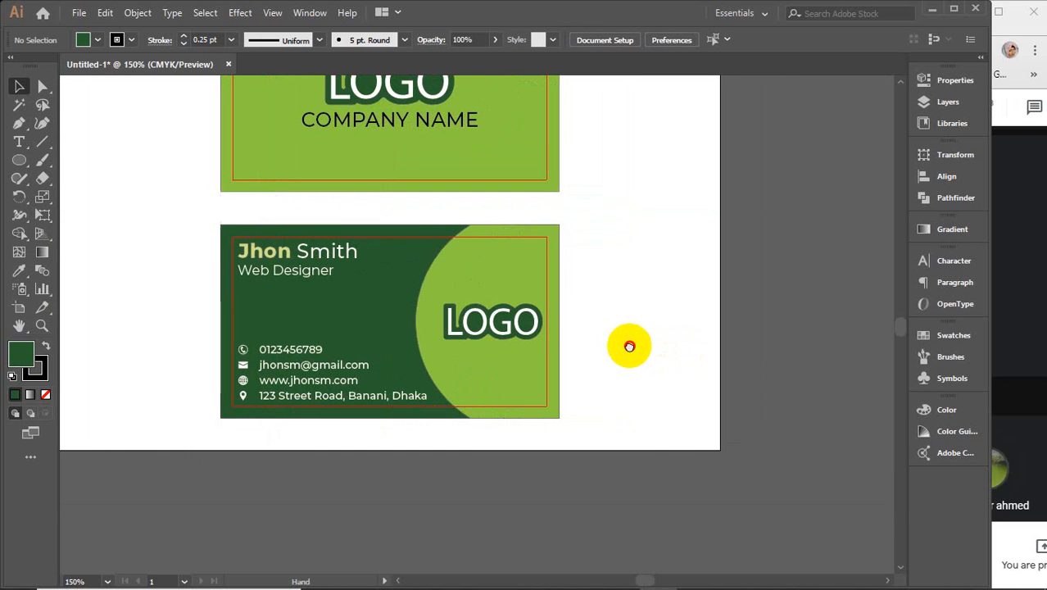
Step: Inspect the LOGO group, light-green round shape and dark-green background, then pan to empty canvas
left_click(481, 327)
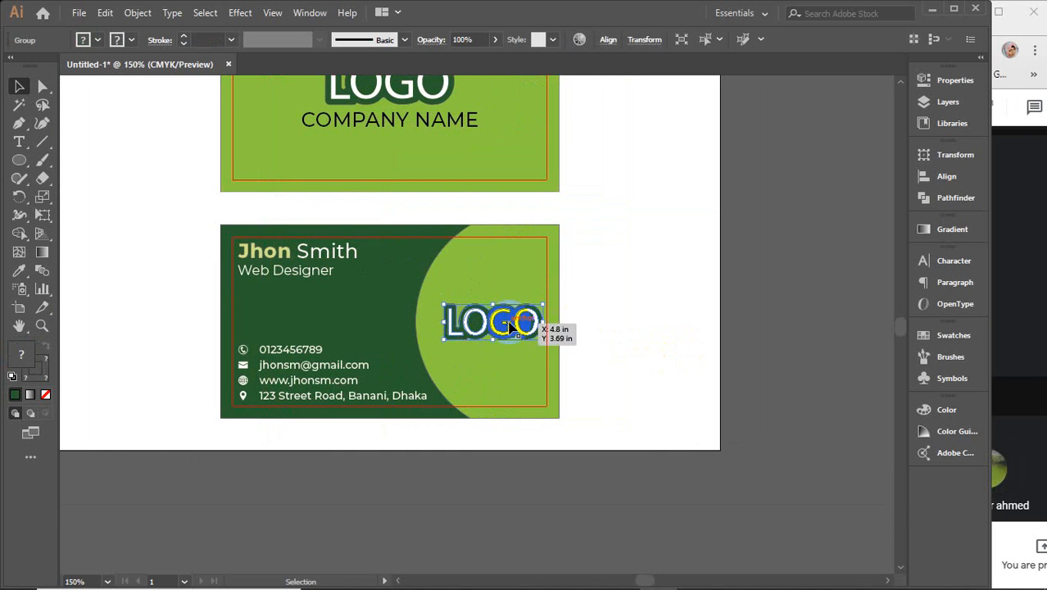
left_click(508, 285)
left_click(386, 288)
left_click(449, 265)
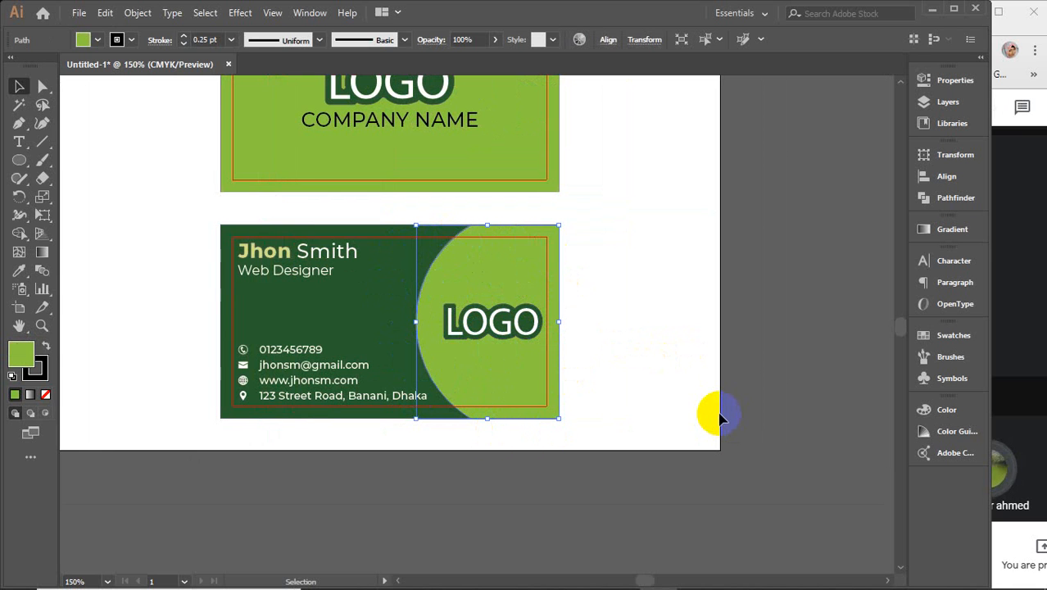
key("space")
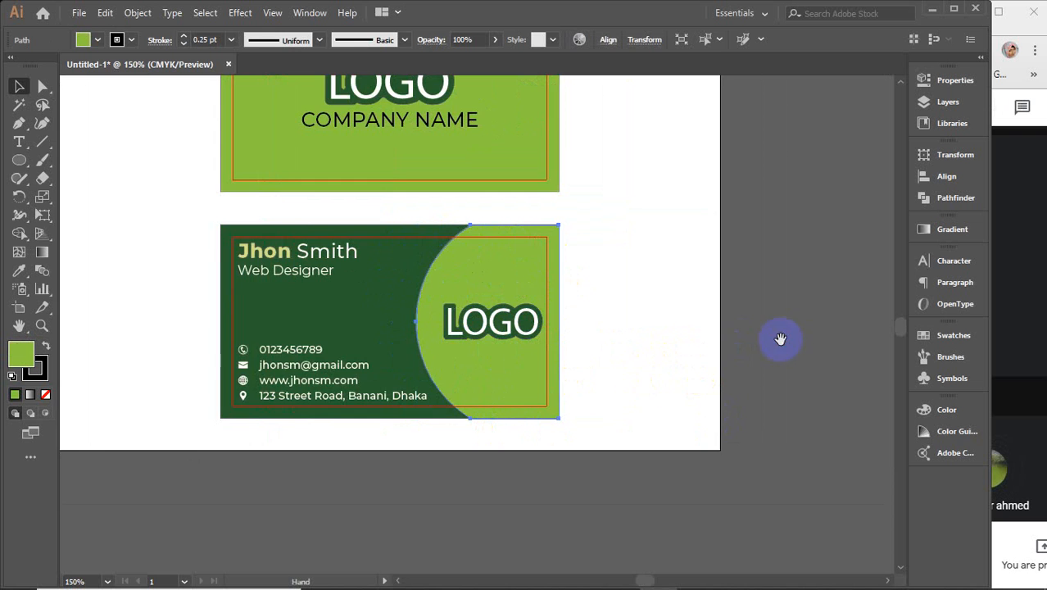
left_click_drag(780, 339, 109, 306)
Step: Draw a green rectangle on the empty canvas with the Rectangle Tool
left_click(27, 162)
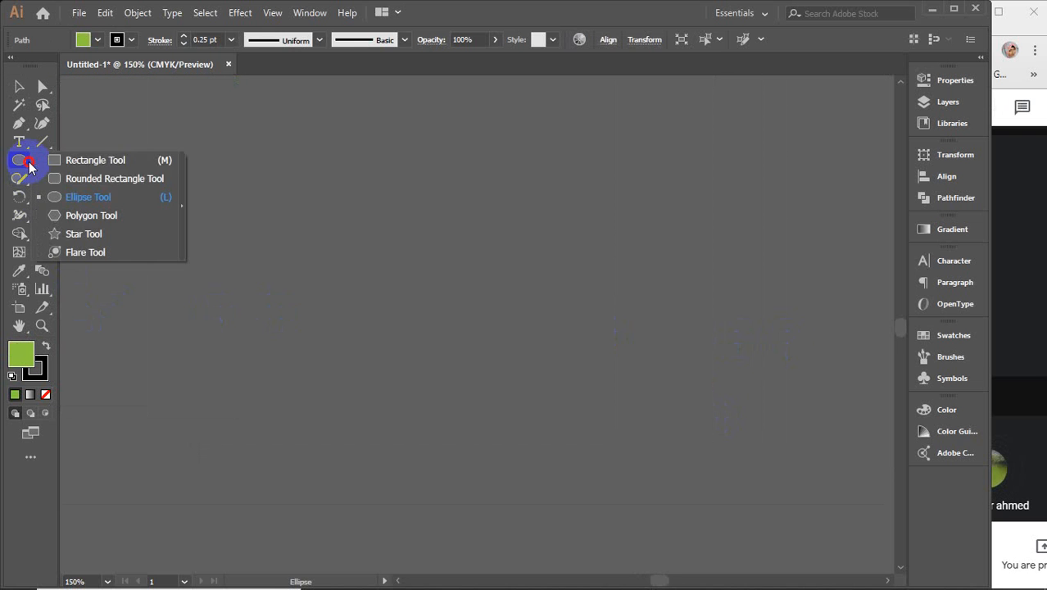
left_click(123, 160)
left_click_drag(358, 242, 765, 465)
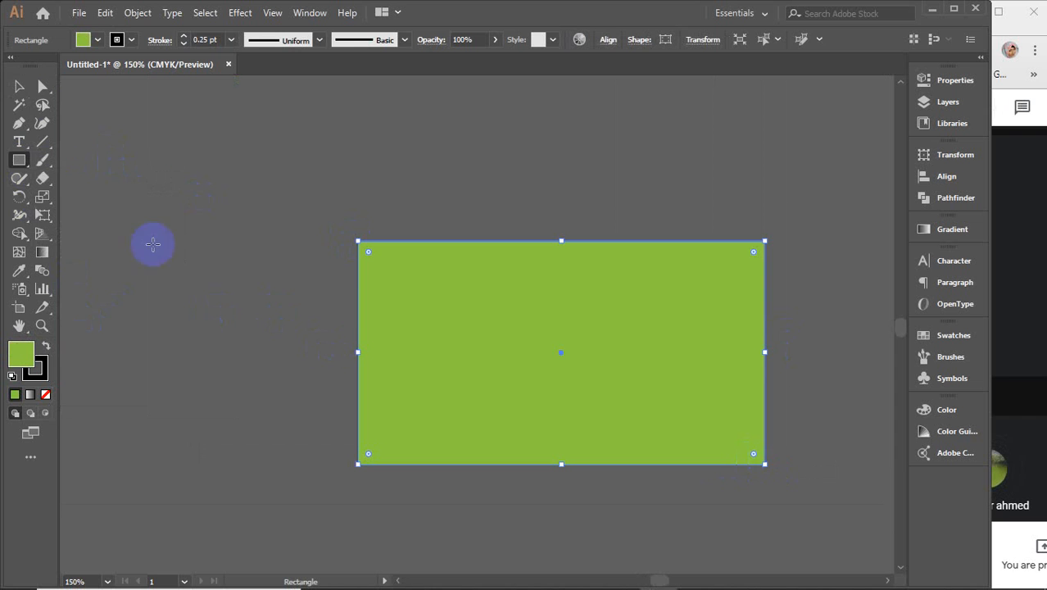
left_click(16, 89)
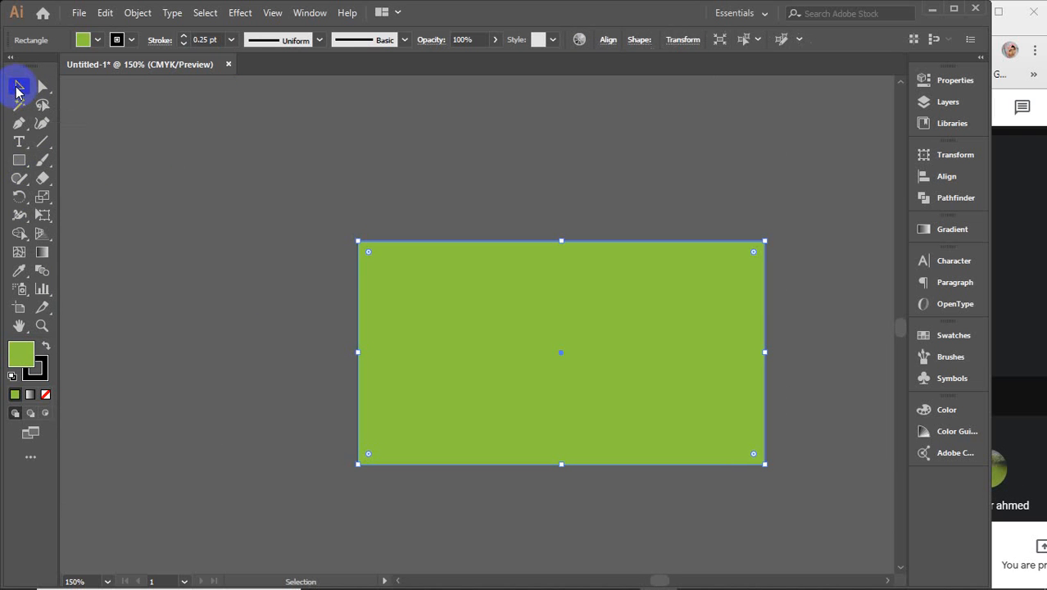
Step: Draw a tall ellipse overlapping the rectangle's right side with the Ellipse Tool
left_click(19, 160)
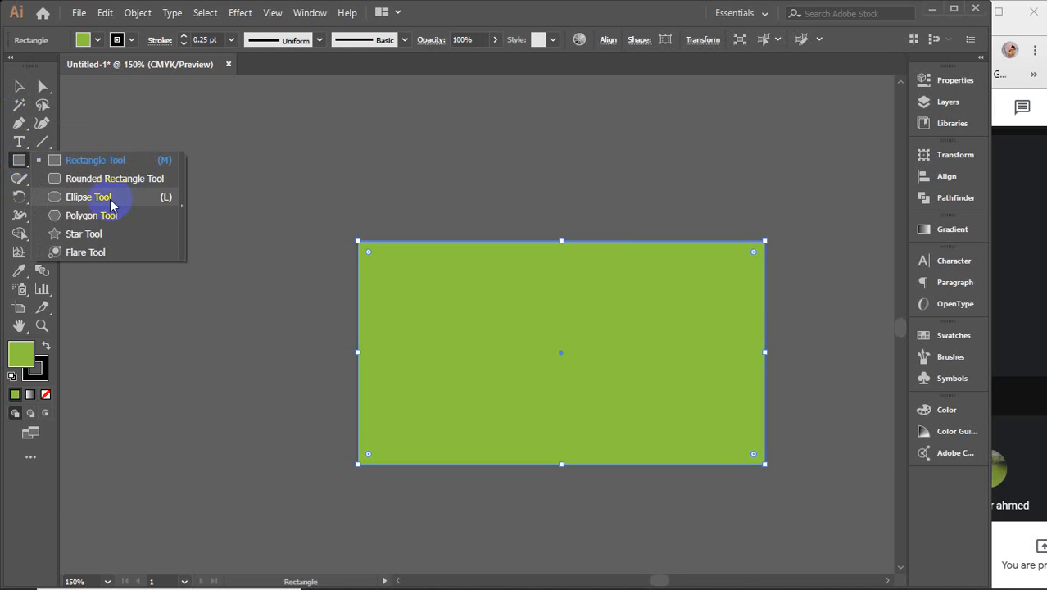
left_click(109, 202)
left_click_drag(601, 163, 798, 505)
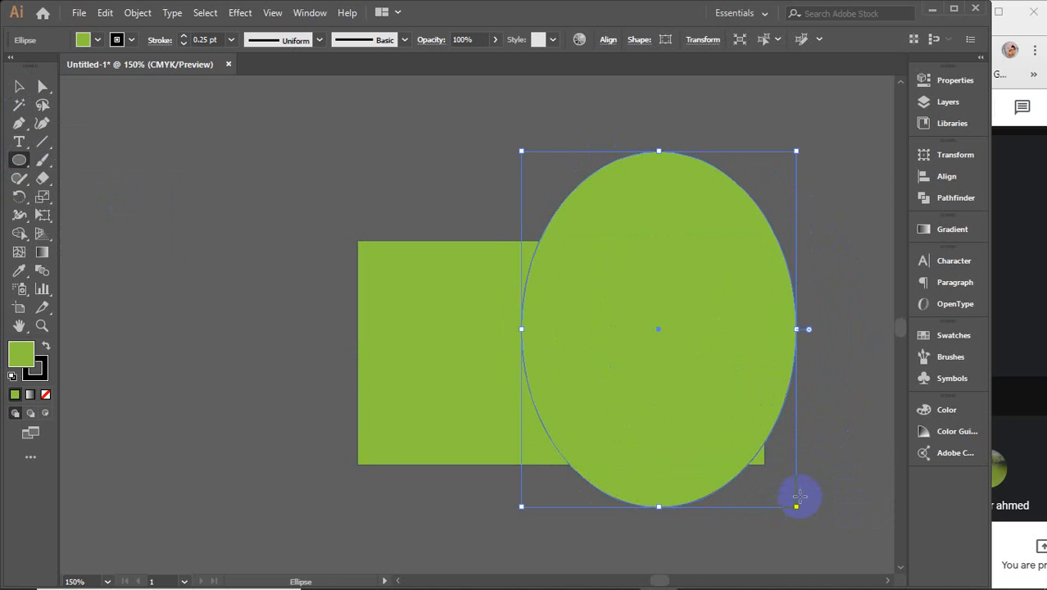
left_click(19, 87)
Step: Resize the ellipse to nearly a circle, 3.61 in wide
left_click_drag(424, 317, 106, 258)
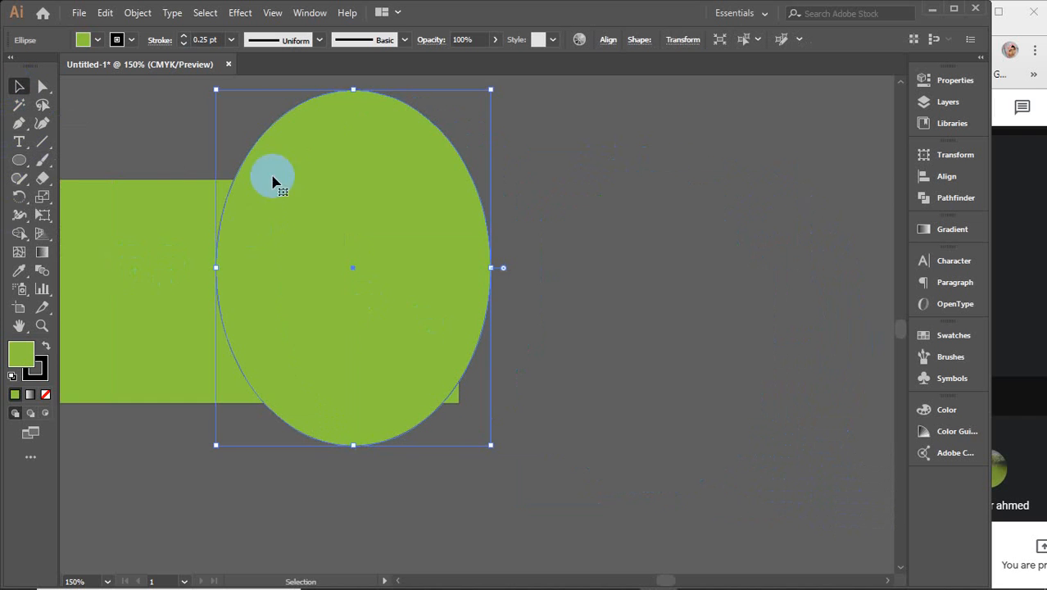
left_click_drag(352, 88, 352, 158)
left_click_drag(489, 301, 497, 281)
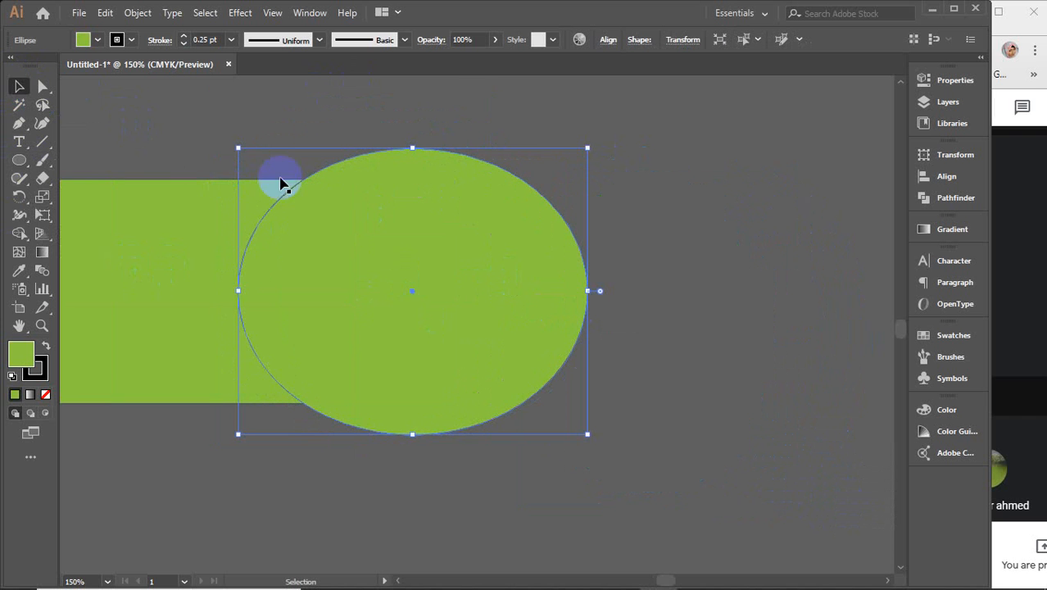
left_click(618, 236)
left_click_drag(397, 308, 586, 310)
Step: Move the rectangle slightly left and marquee-select both shapes
left_click(307, 254)
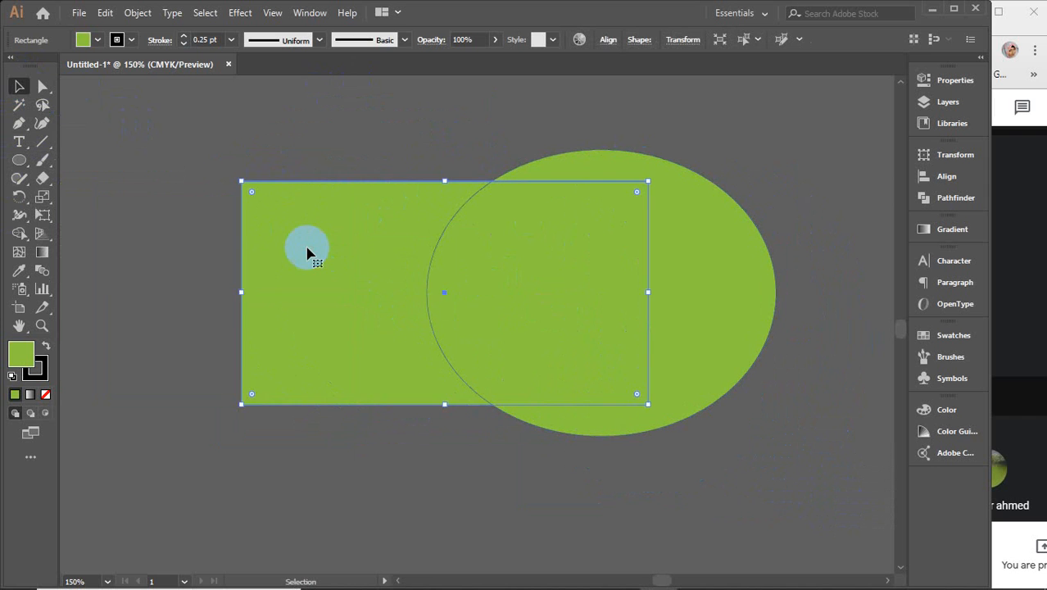
mouse_move(307, 254)
left_mouse_down()
mouse_move(316, 246)
mouse_move(291, 259)
left_mouse_up()
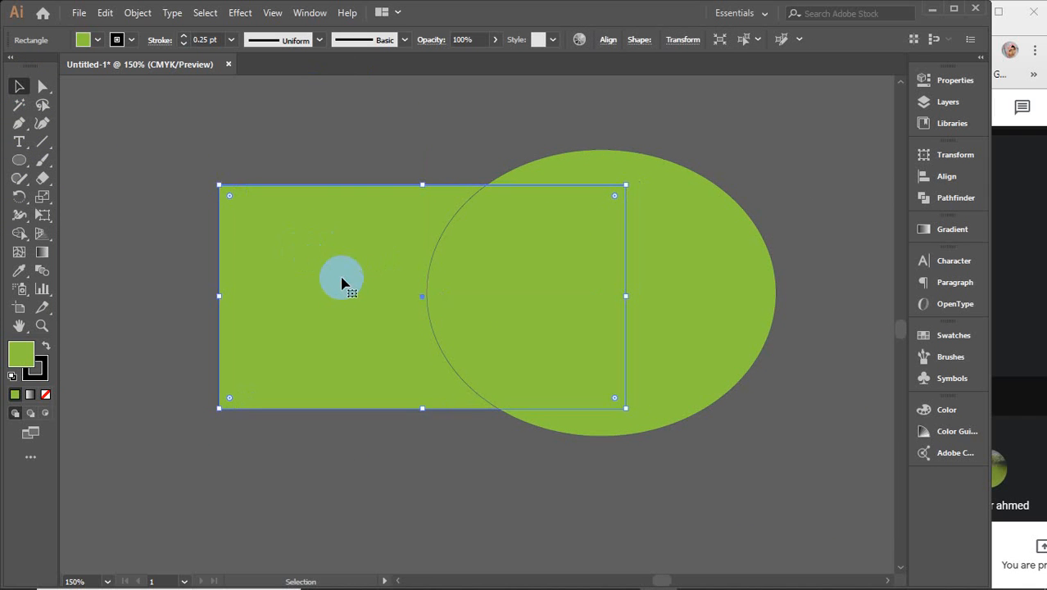
left_click(737, 250)
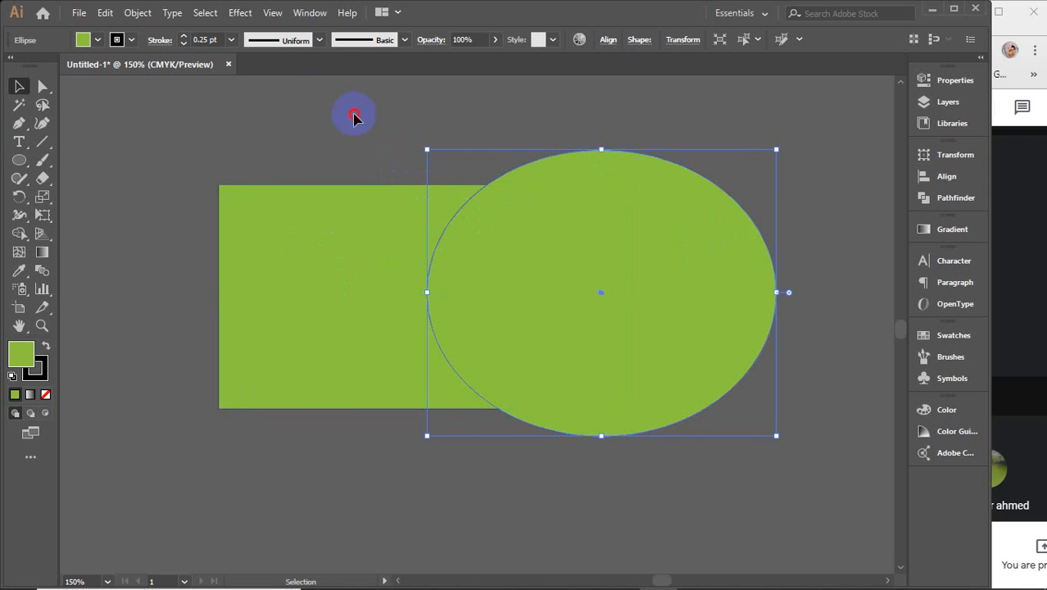
left_click_drag(353, 110, 580, 397)
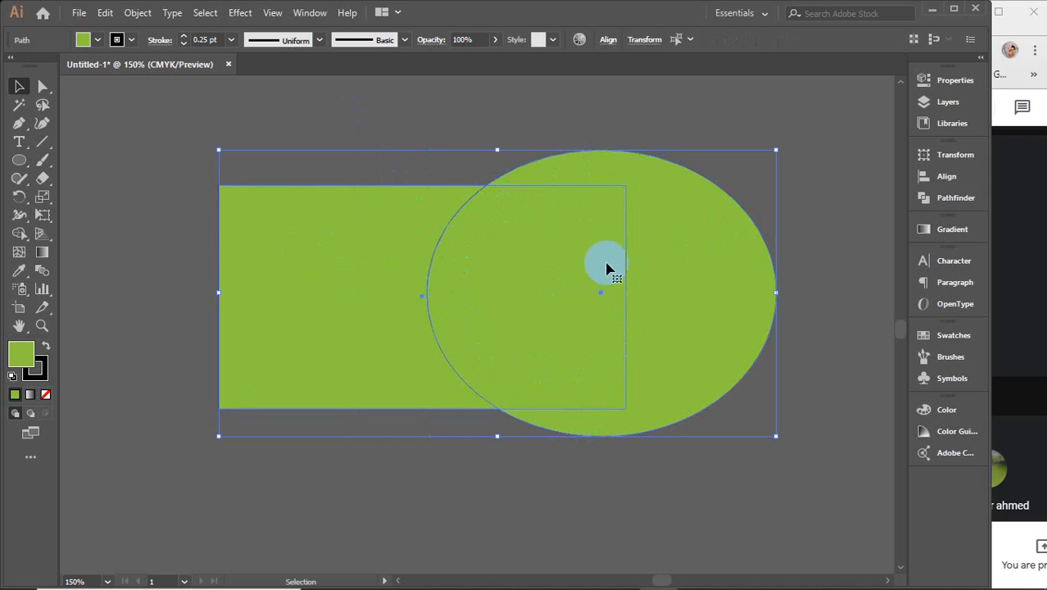
Step: Reselect the rectangle, then marquee-select both the rectangle and the ellipse again
left_click(395, 124)
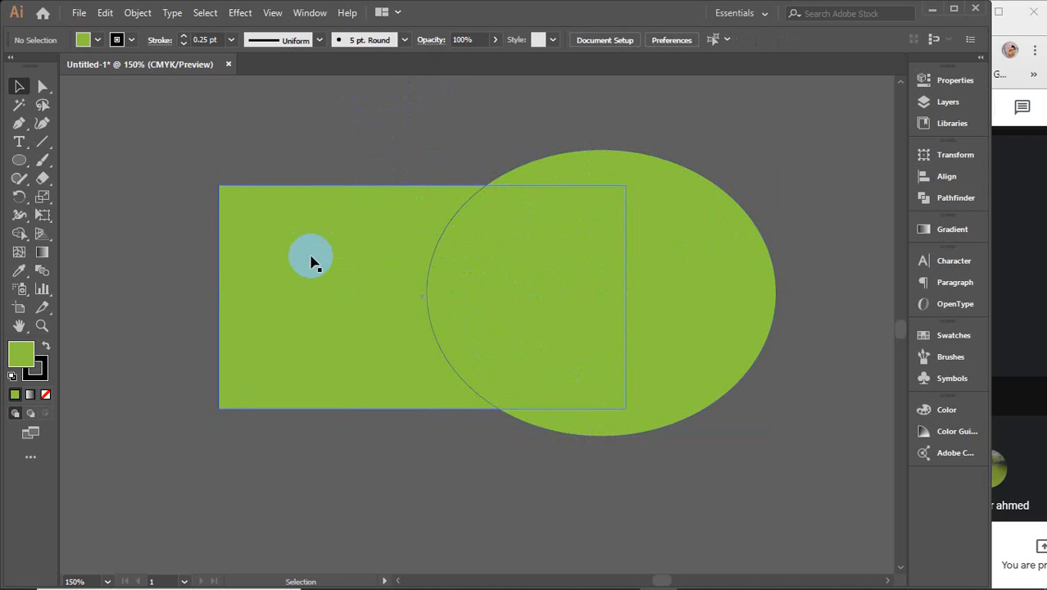
left_click(299, 266)
key("a")
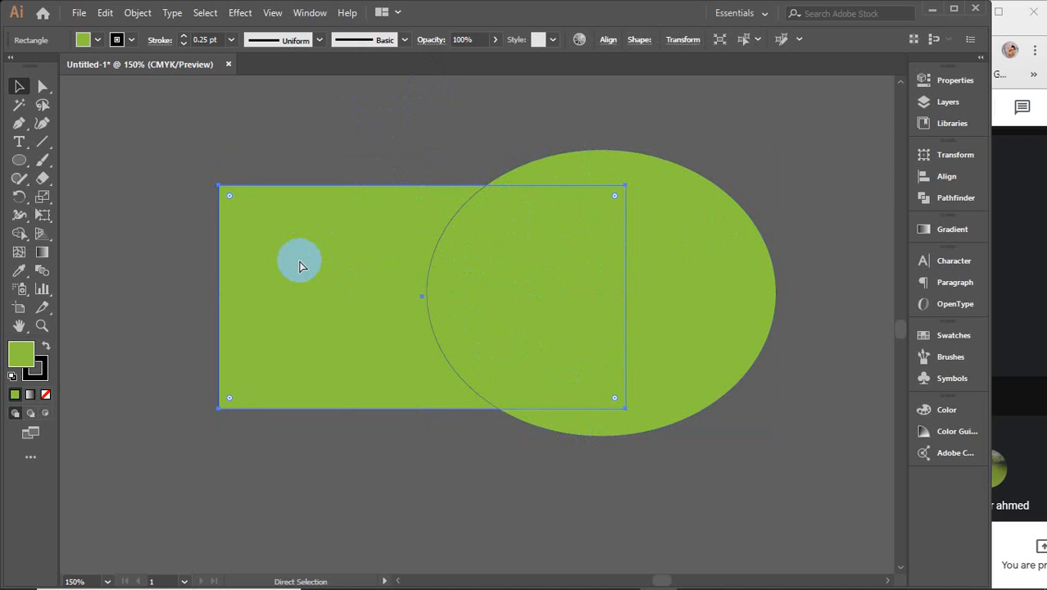
key("v")
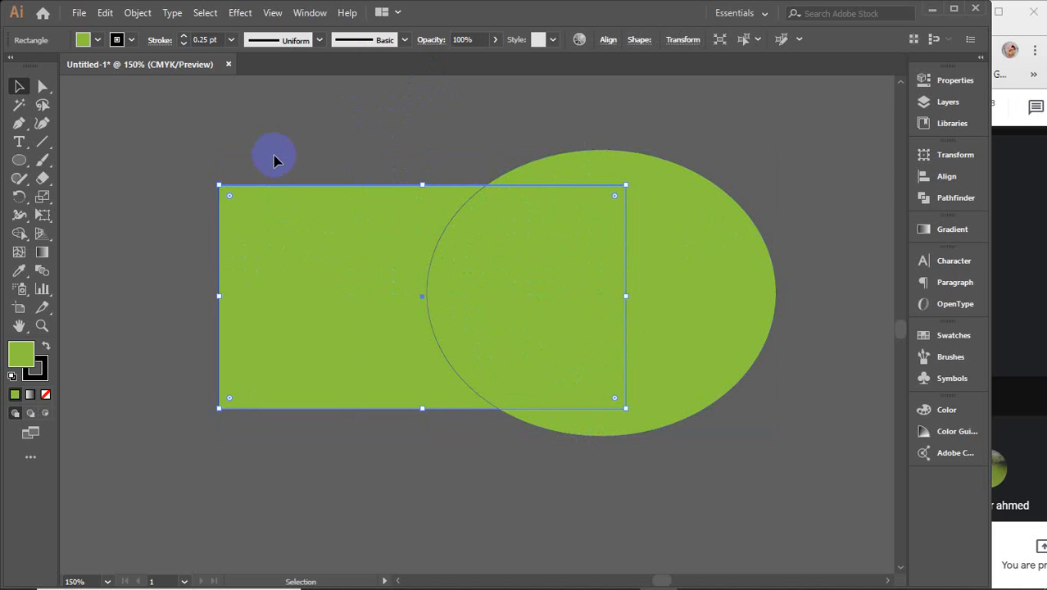
left_click(331, 164)
left_click(307, 217)
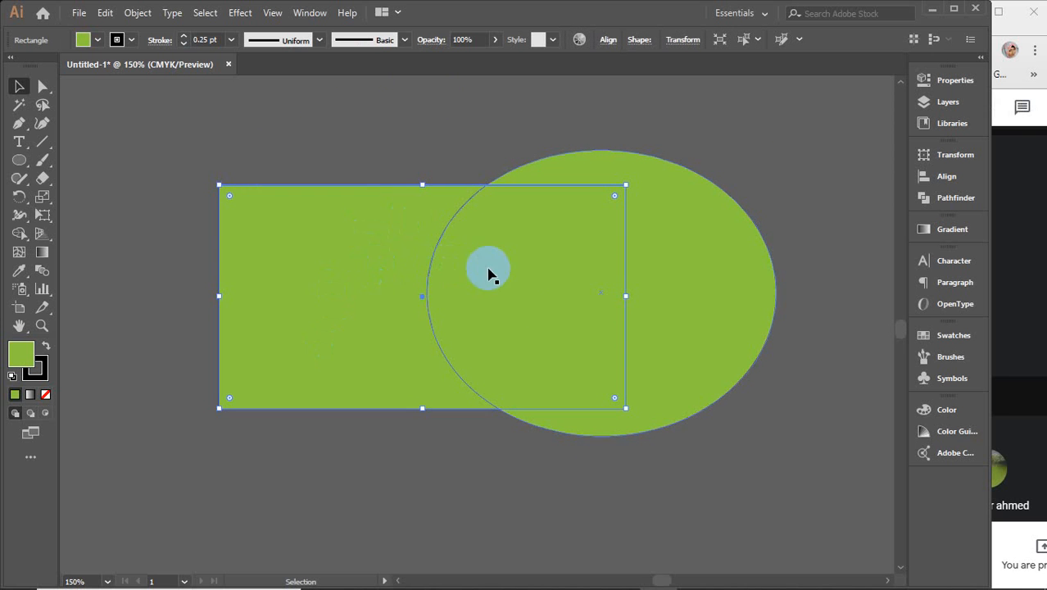
left_click_drag(403, 131, 555, 451)
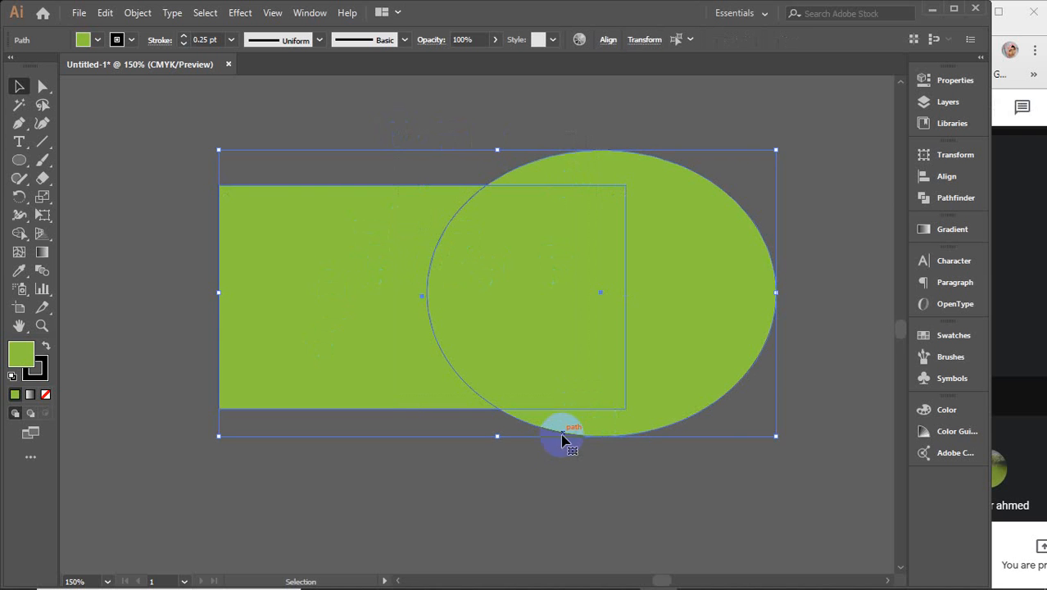
Step: With Shape Builder, remove the ellipse's outer crescent and rectangle's left region, leaving a half-round shape
left_click(19, 233)
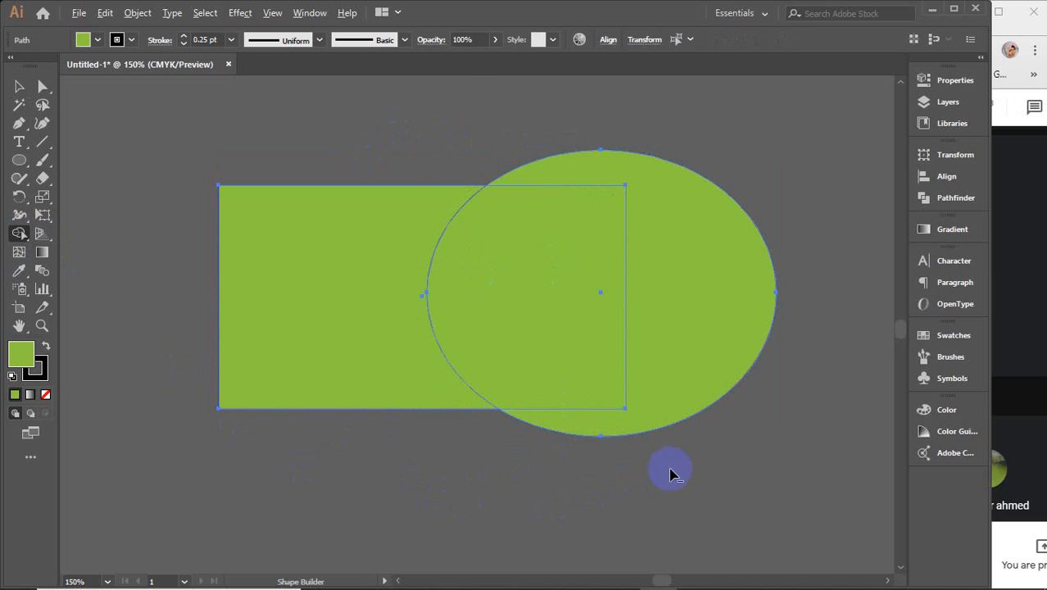
left_click_drag(670, 473, 717, 316)
left_click_drag(353, 154, 351, 296)
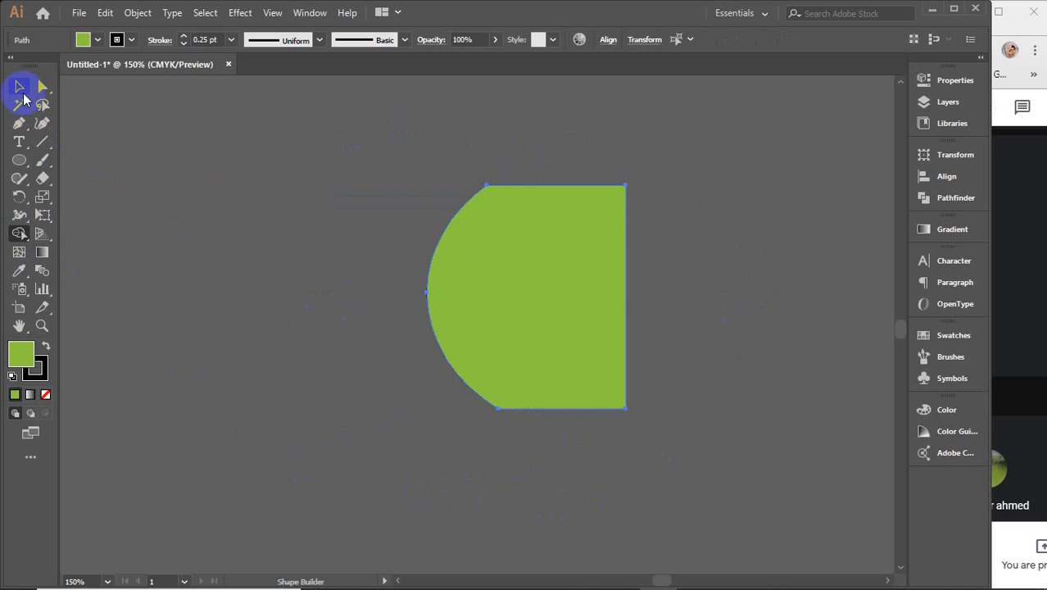
Step: Fill the half-circle shape with the teal swatch
left_click(19, 87)
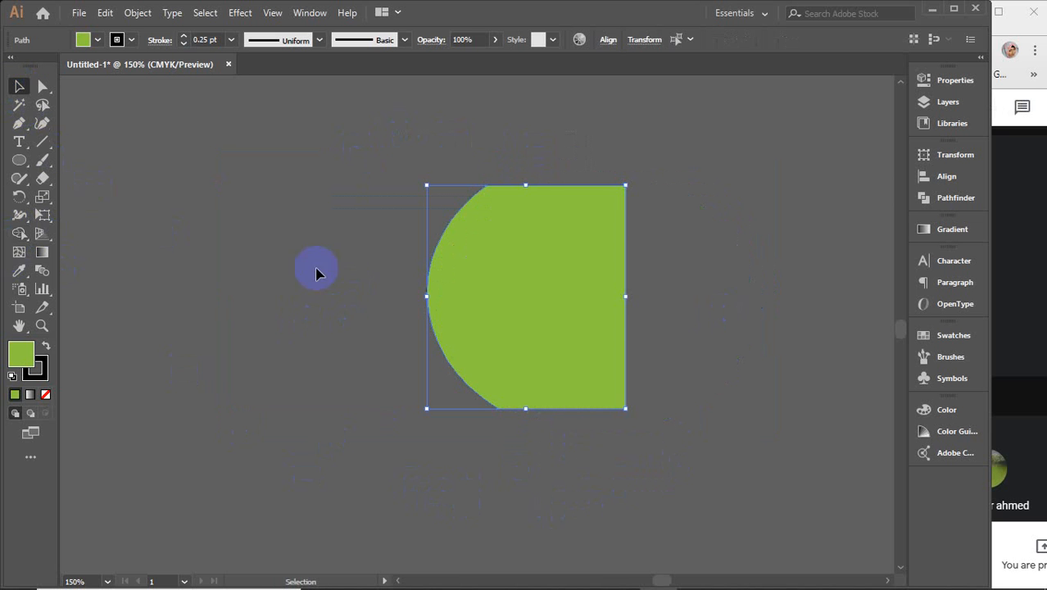
left_click(96, 39)
left_click(82, 80)
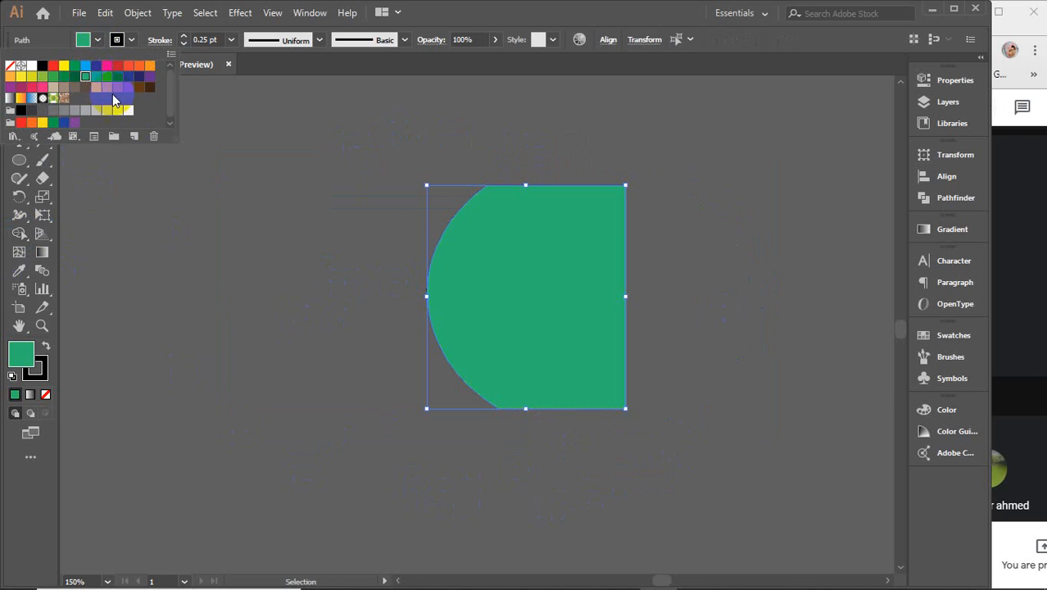
left_click(203, 262)
left_click(211, 286)
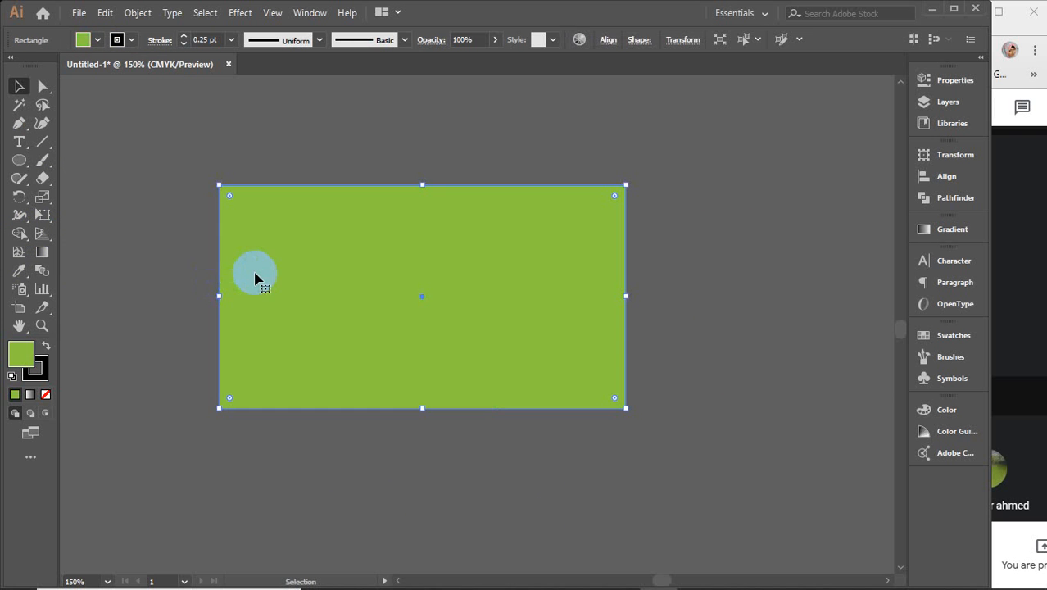
Step: Send the lime rectangle to the back, behind the teal half-circle
right_click(265, 271)
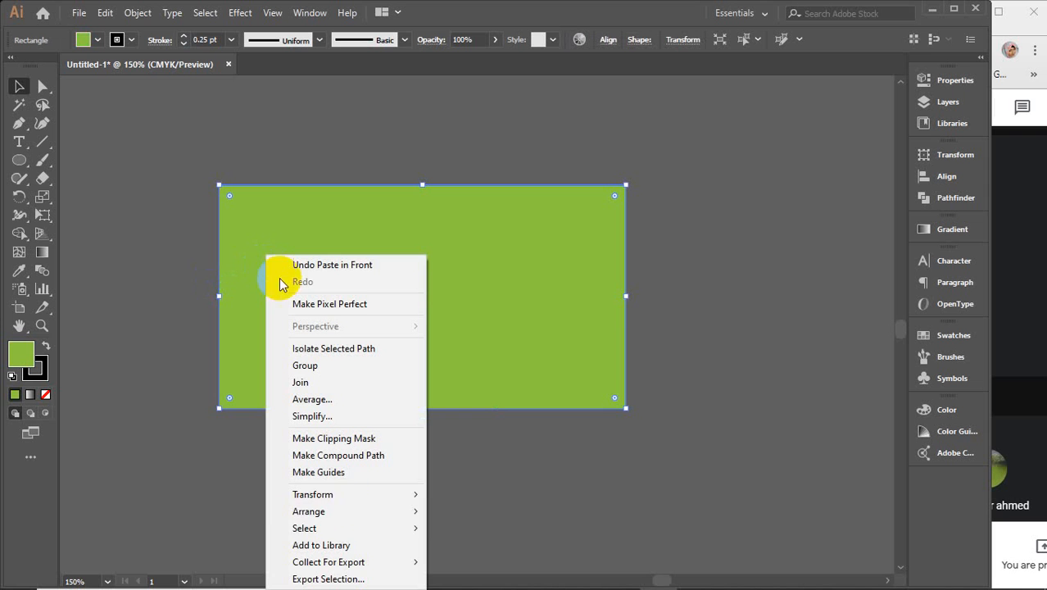
left_click(330, 511)
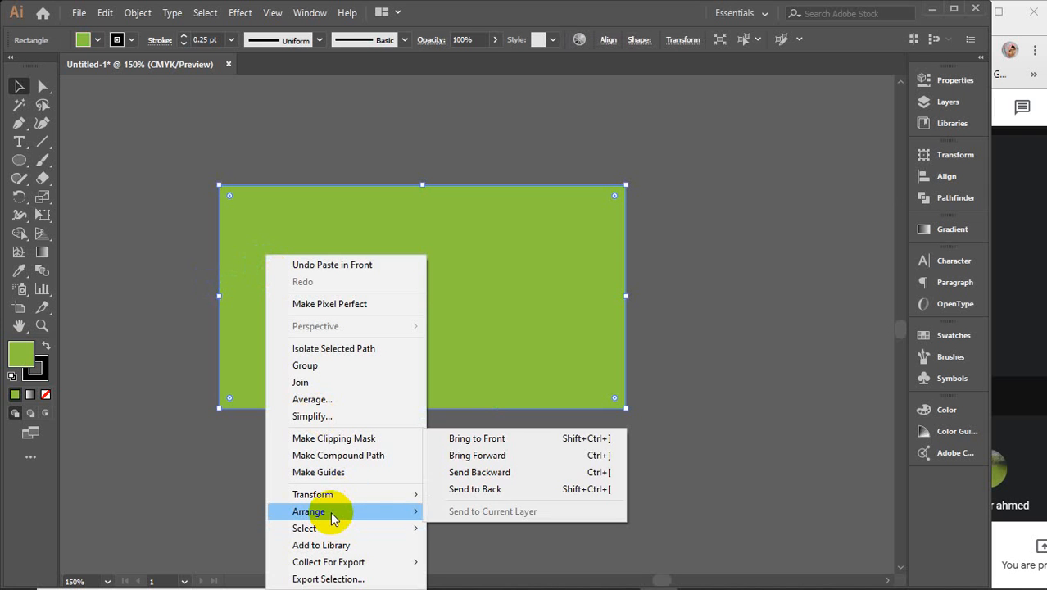
left_click(434, 490)
left_click(690, 390)
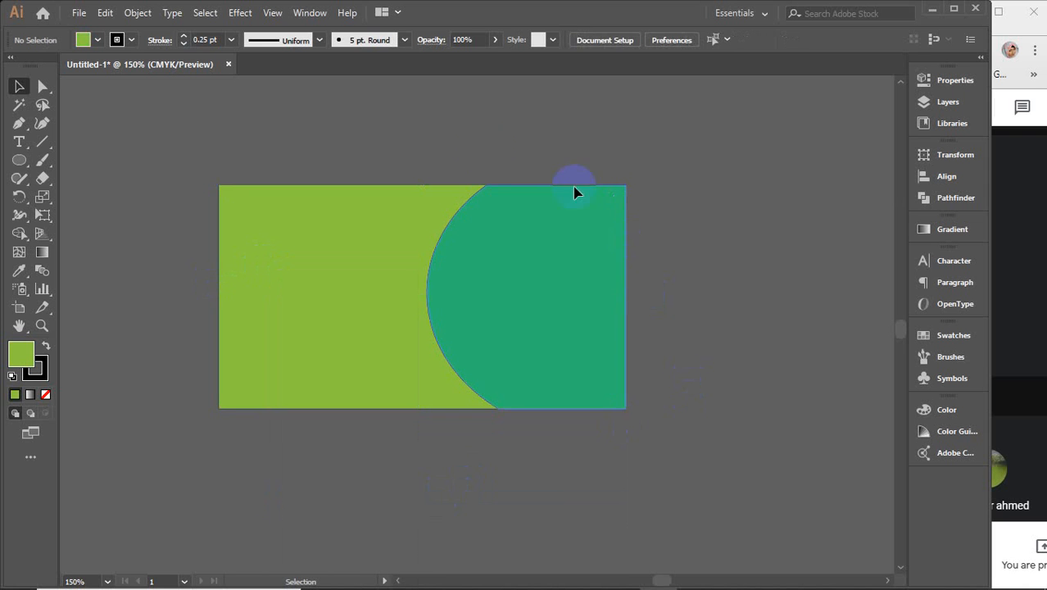
Step: Select the lime rectangle and teal half-circle in turn to check their stacking
left_click(343, 233)
left_click(533, 145)
left_click(530, 277)
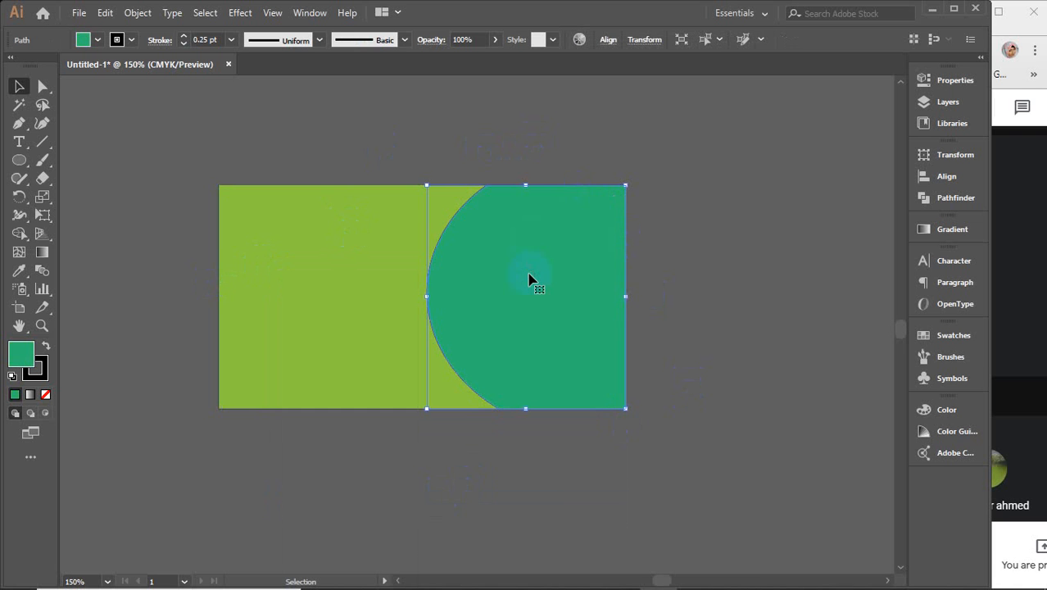
left_click(392, 165)
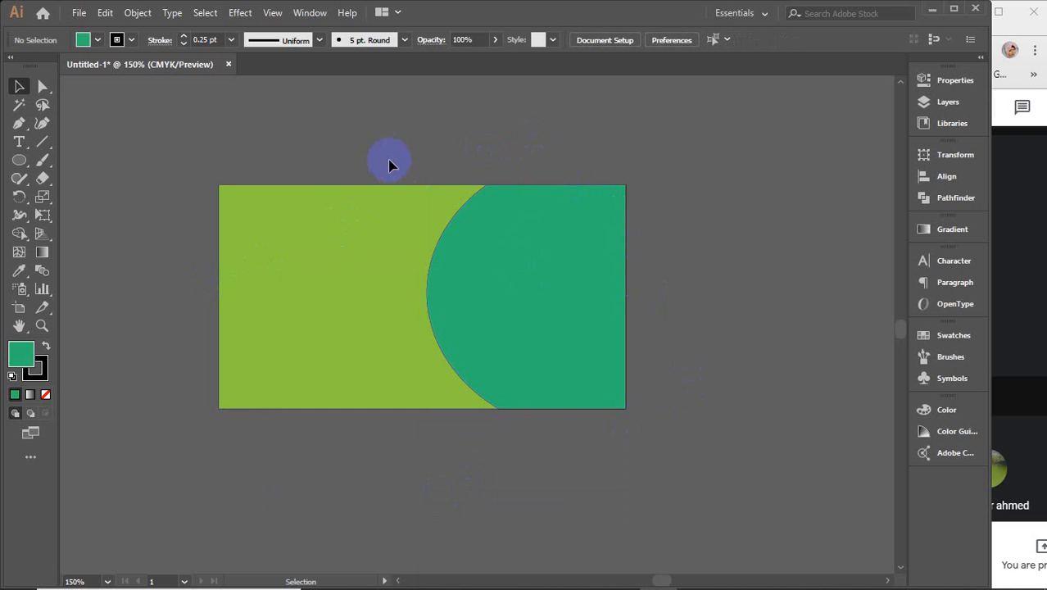
left_click(351, 232)
Step: Marquee-select the lime rectangle and teal half-circle and delete them
left_click(354, 150)
left_click_drag(354, 150, 636, 382)
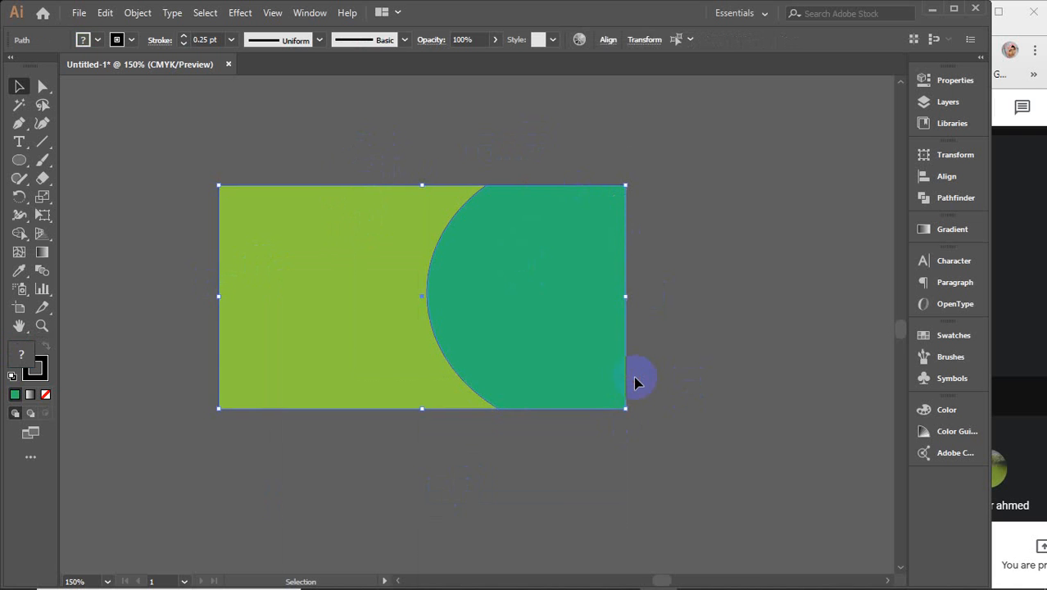
key("Delete")
Step: Pan back so both business cards are fully in view, then bring up the save dialog
left_click_drag(419, 392, 736, 341)
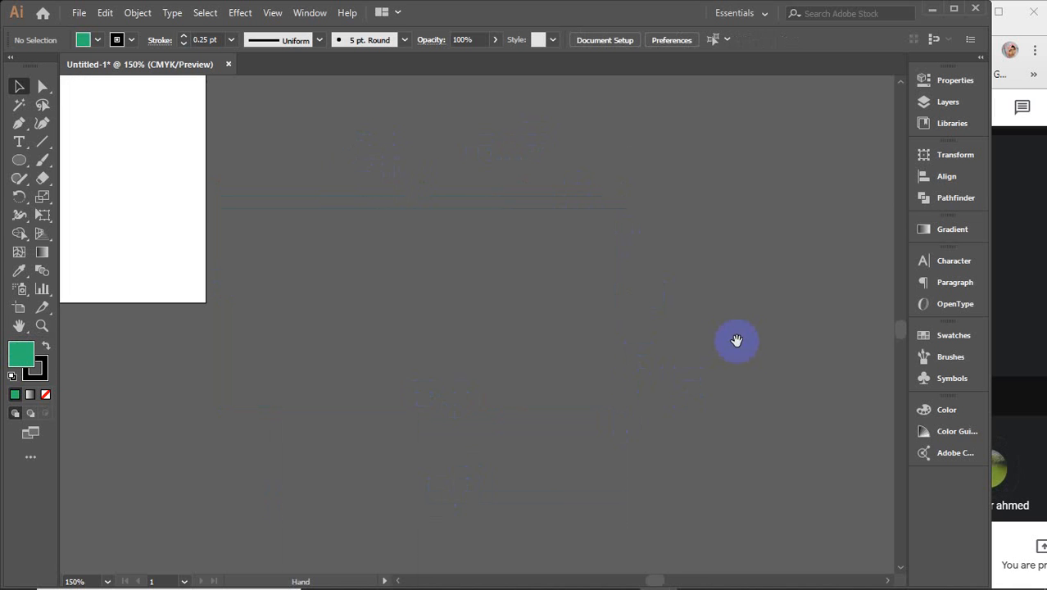
left_click_drag(415, 332, 792, 398)
left_click_drag(466, 359, 671, 435)
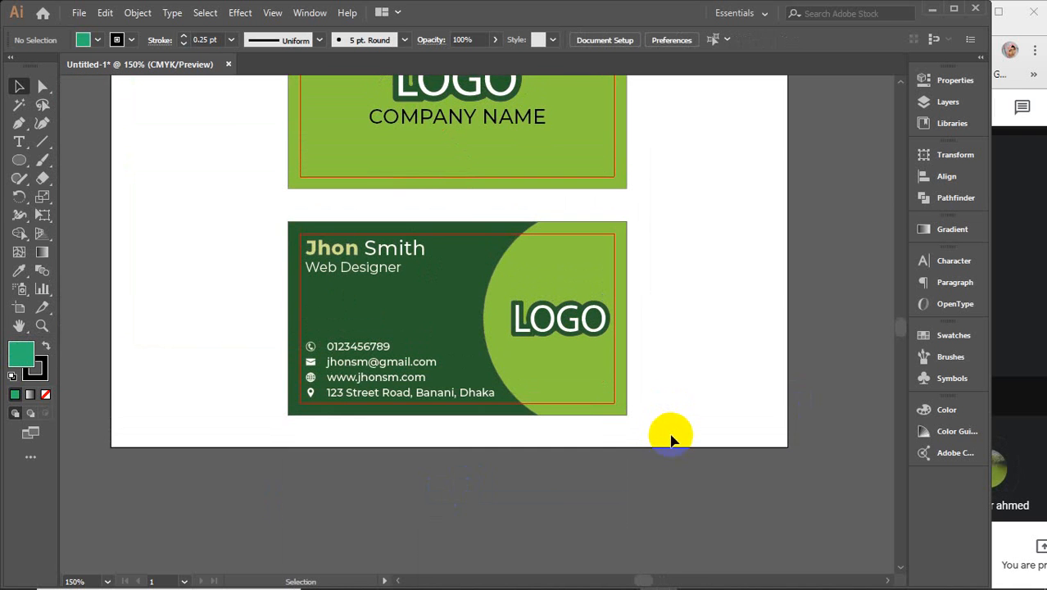
scroll(579, 347, "up", 1)
scroll(578, 348, "down", 1)
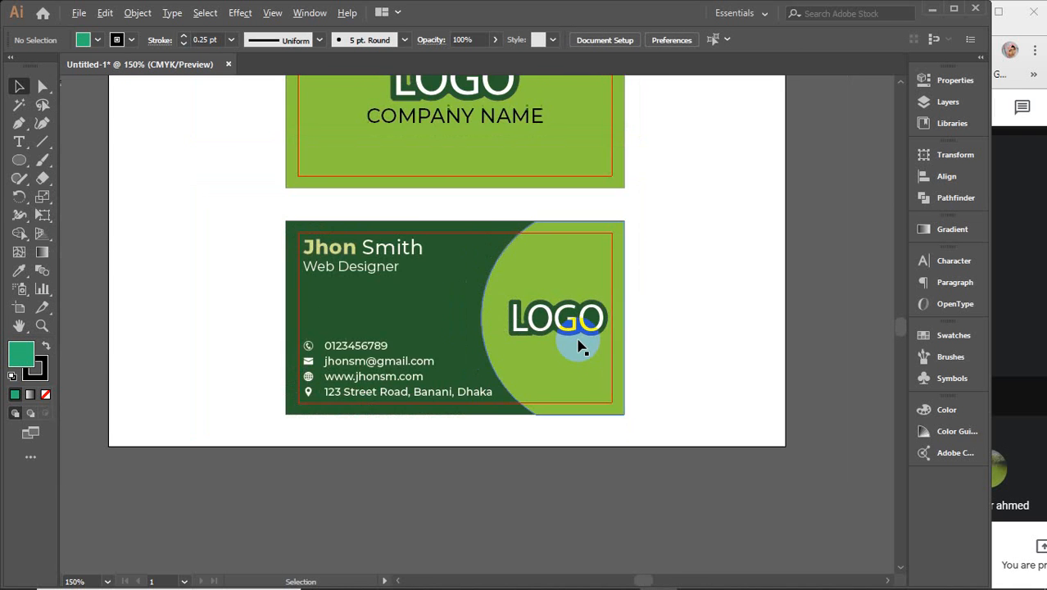
left_click_drag(598, 288, 576, 392)
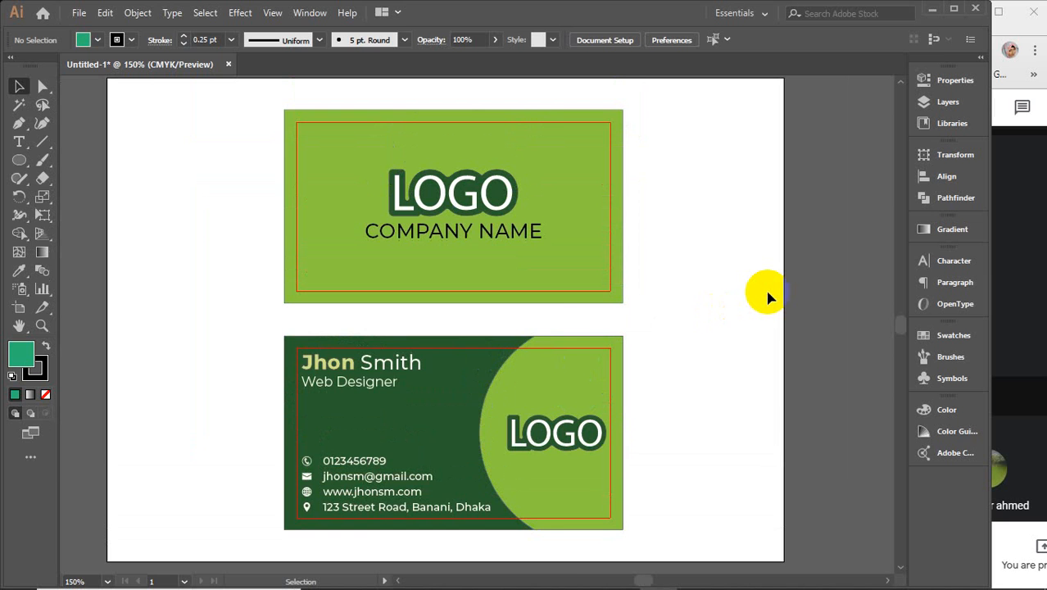
key("ctrl+s")
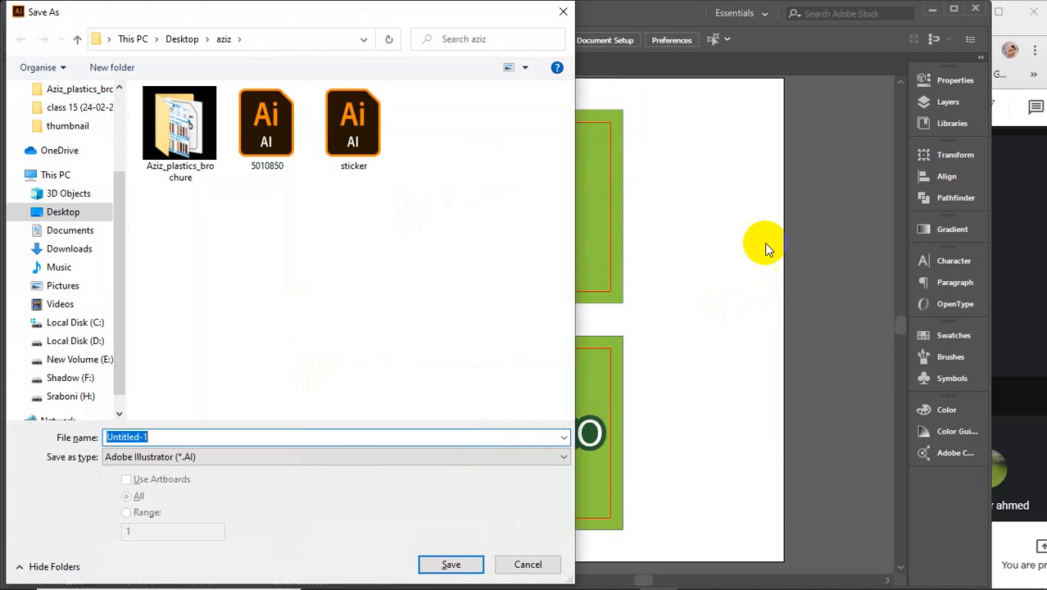
Step: Save the document to the Desktop as 31.ai with the default Illustrator options
left_click(59, 212)
left_click(180, 436)
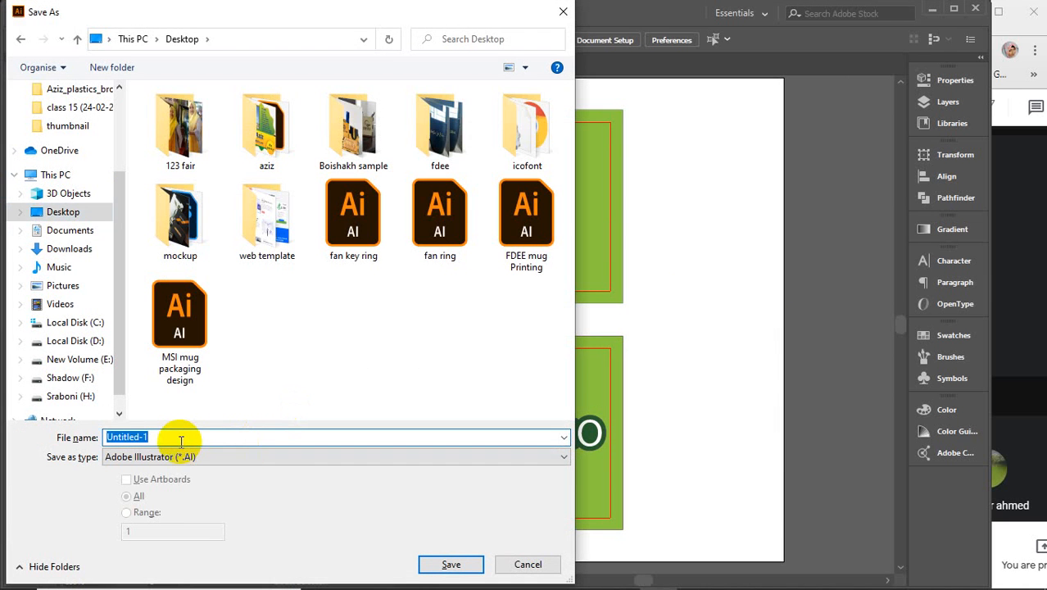
type("31")
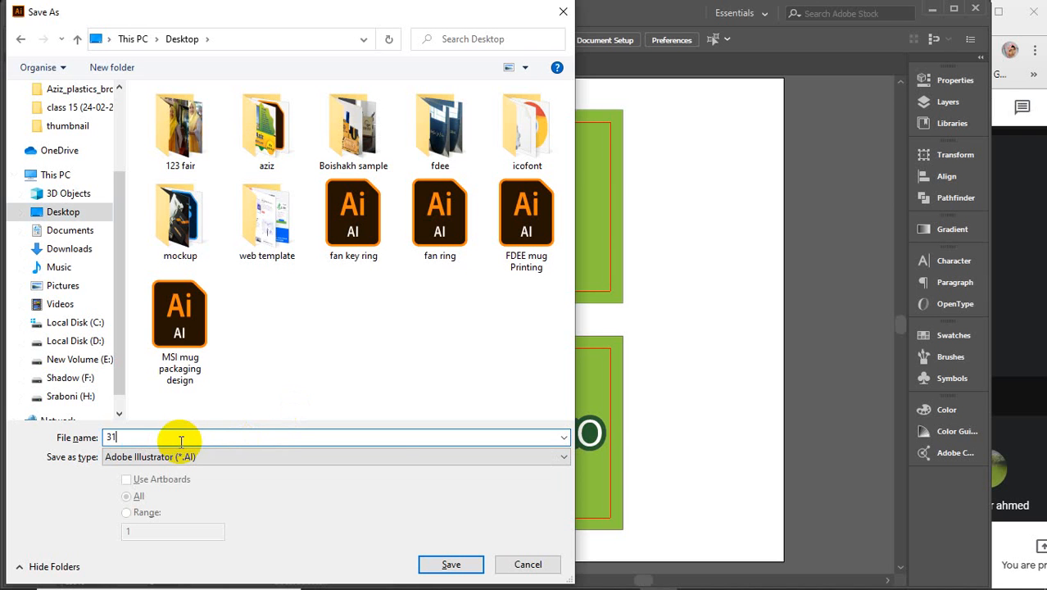
left_click(446, 562)
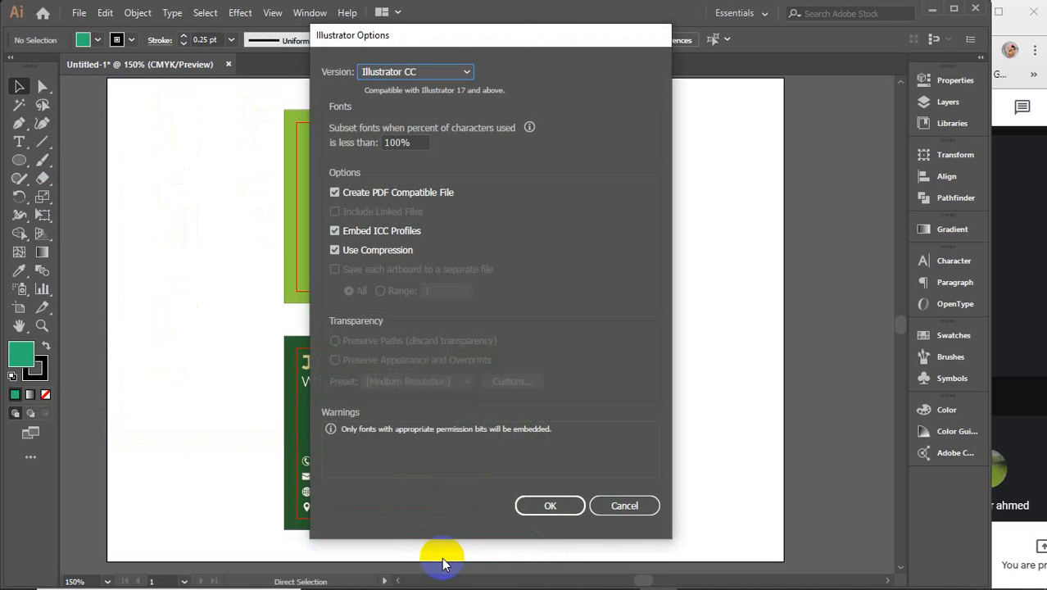
left_click(549, 506)
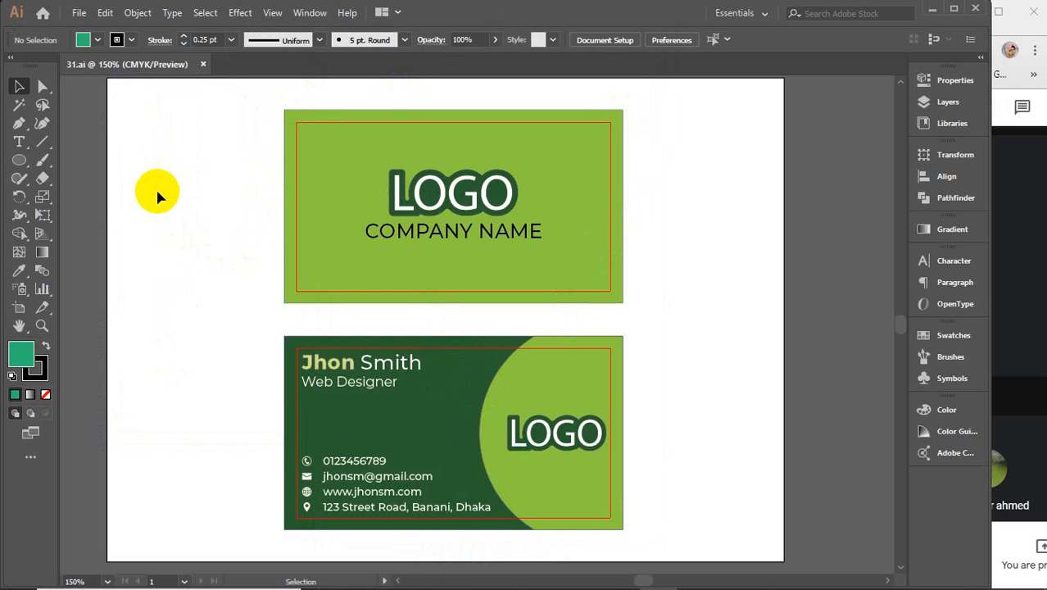
Step: Move both cards right, then undo back to reveal the hidden pink background rectangles
scroll(154, 190, "down", 1)
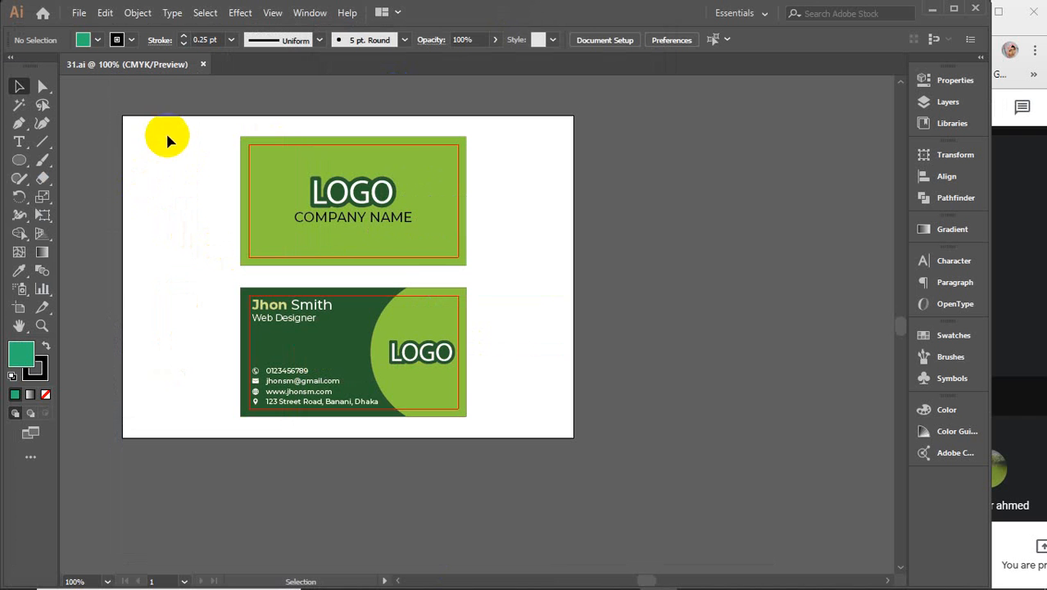
left_click_drag(168, 135, 409, 460)
left_click_drag(350, 359, 699, 355)
key("ctrl+z")
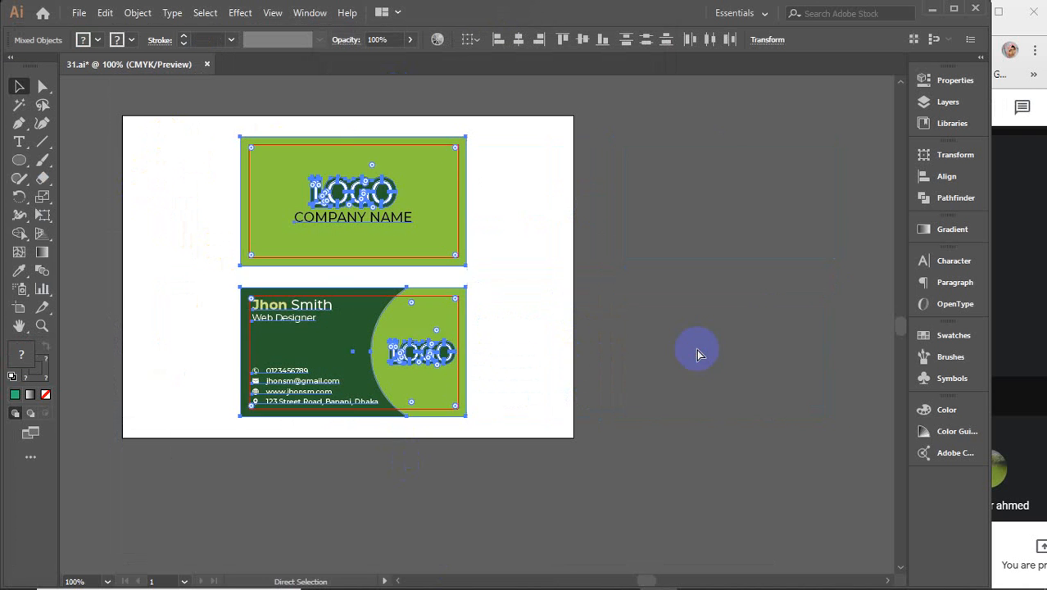
left_click(375, 332, "ctrl")
key("ctrl+z")
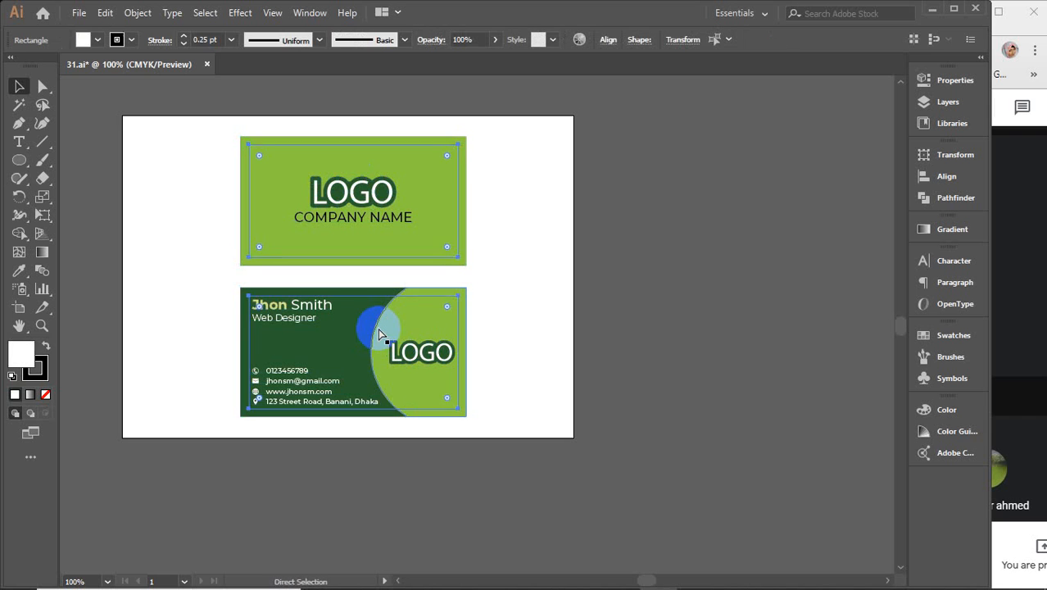
key("ctrl+z")
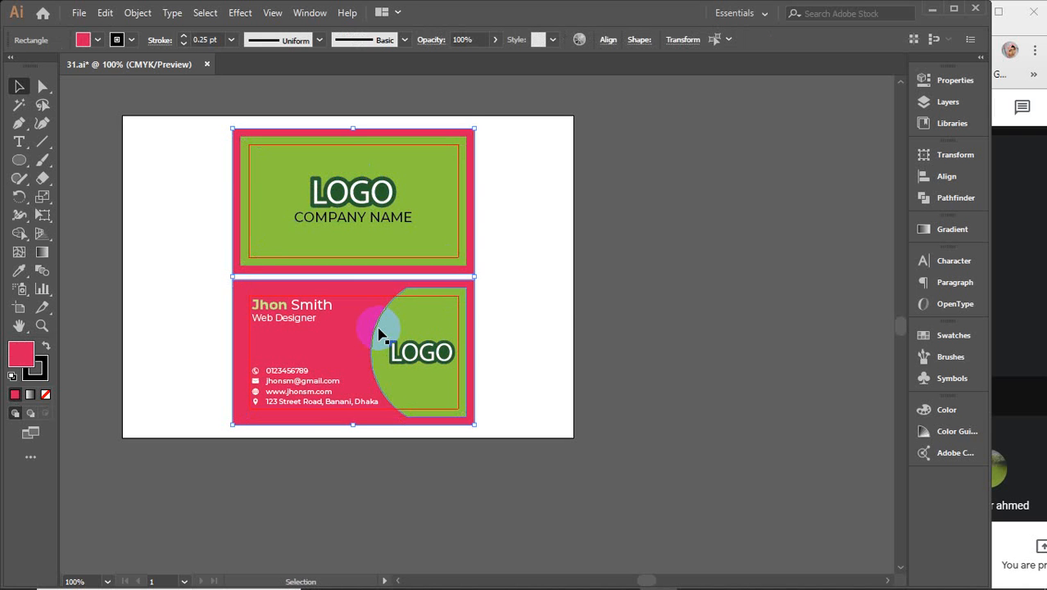
left_click(578, 299)
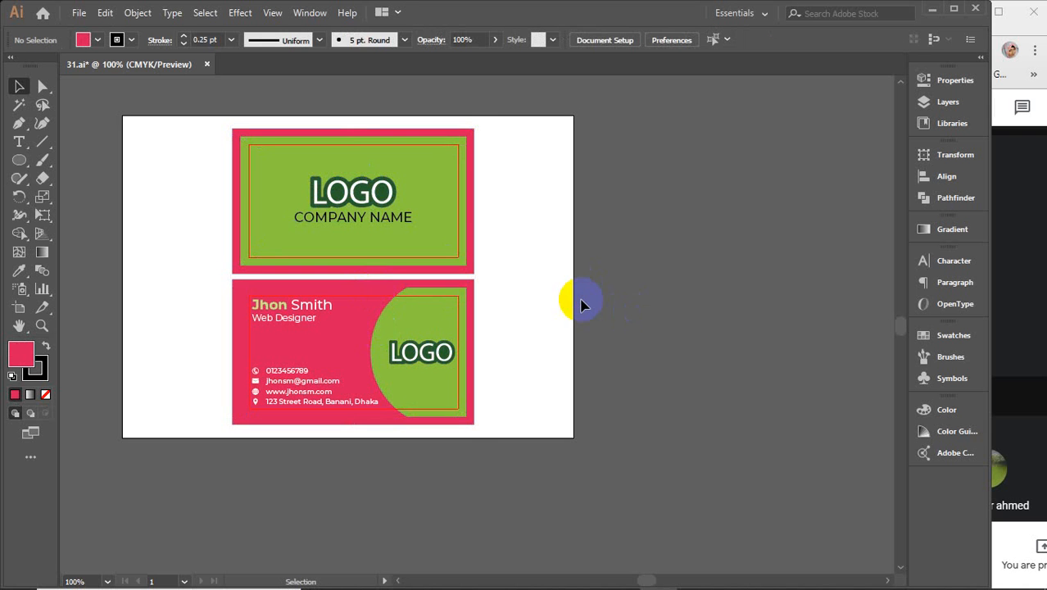
Step: Send the bottom card's pink rectangle to the back via Arrange
left_click(472, 325)
right_click(479, 319)
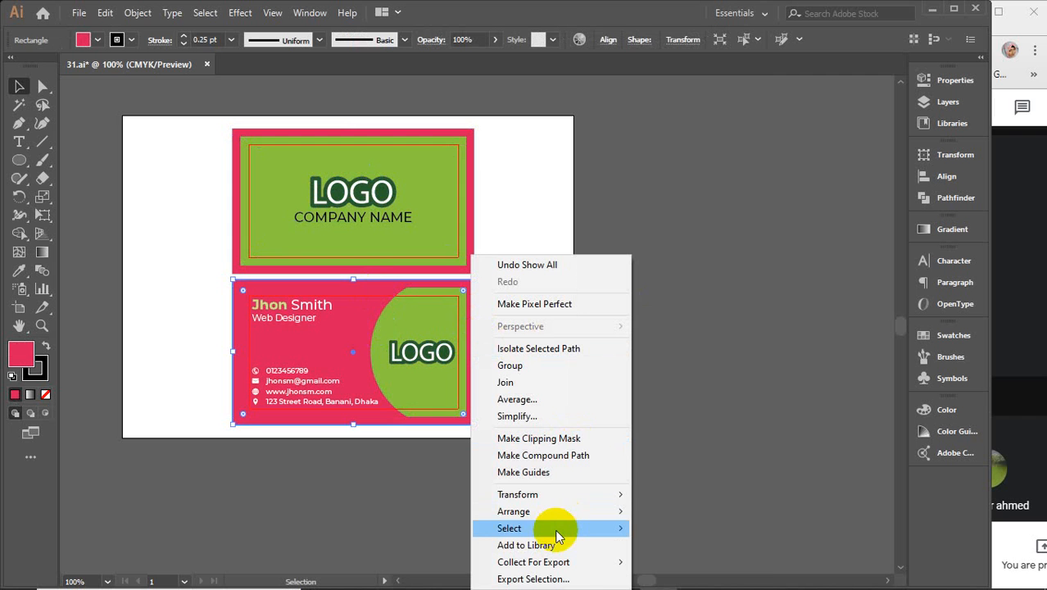
mouse_move(540, 516)
left_click(771, 489)
left_click(565, 235)
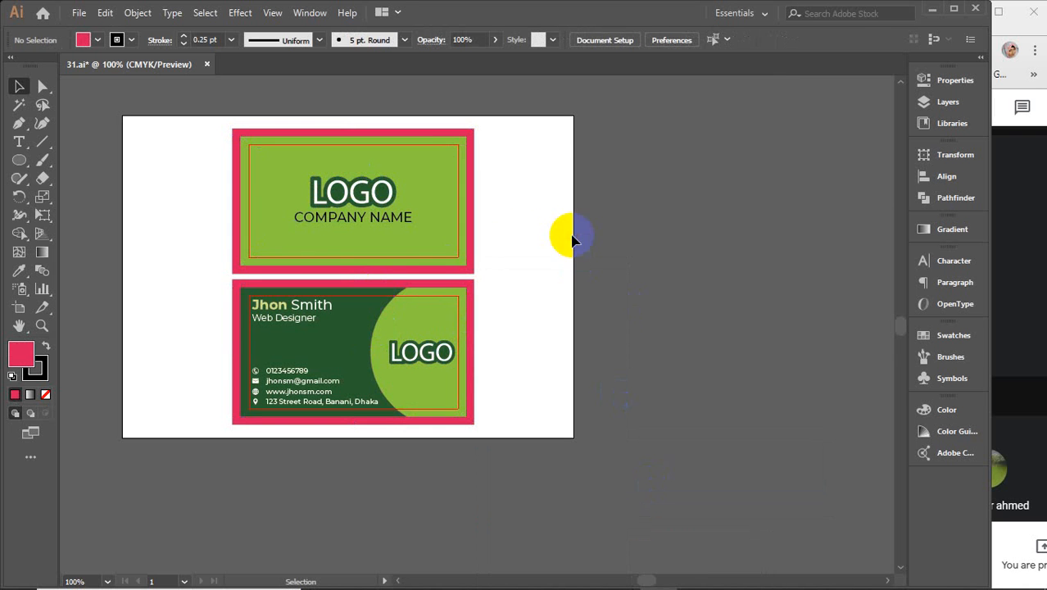
Step: Move both cards right of the artboard and delete the two pink border rectangles
left_click_drag(192, 106, 491, 463)
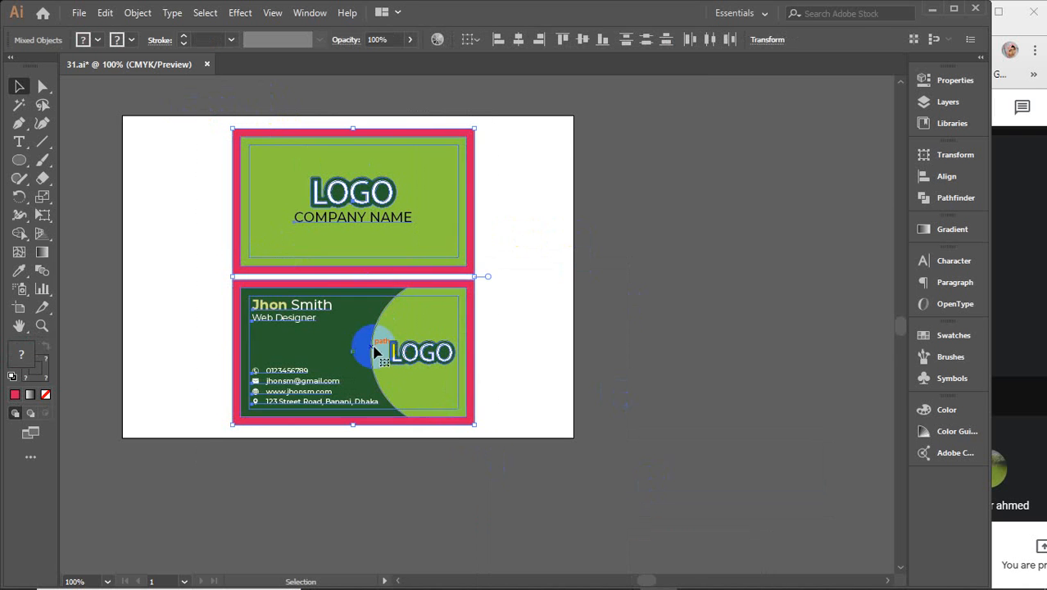
left_click_drag(374, 351, 766, 358)
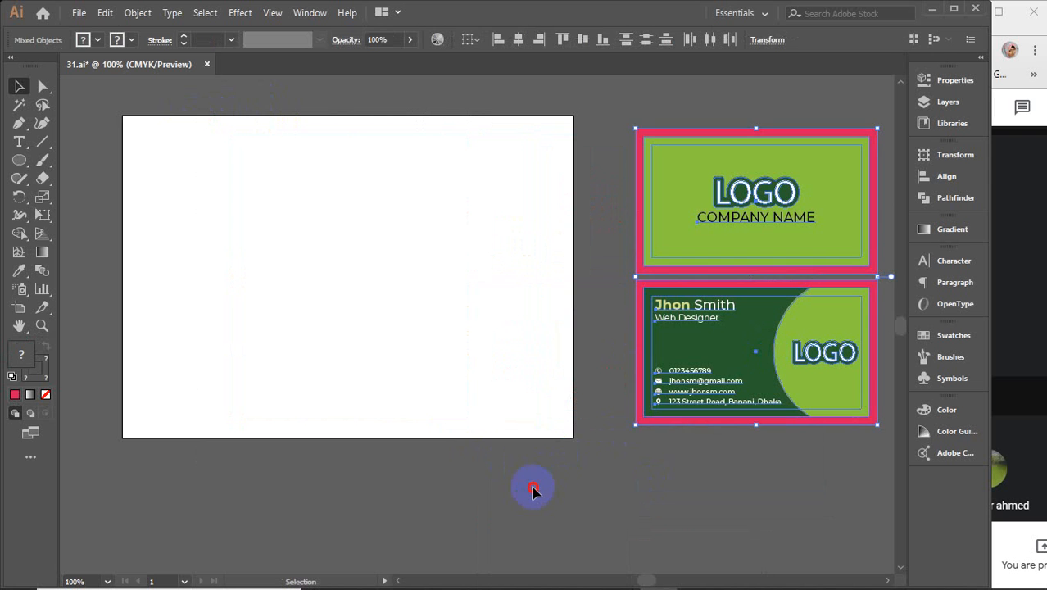
left_click(532, 479)
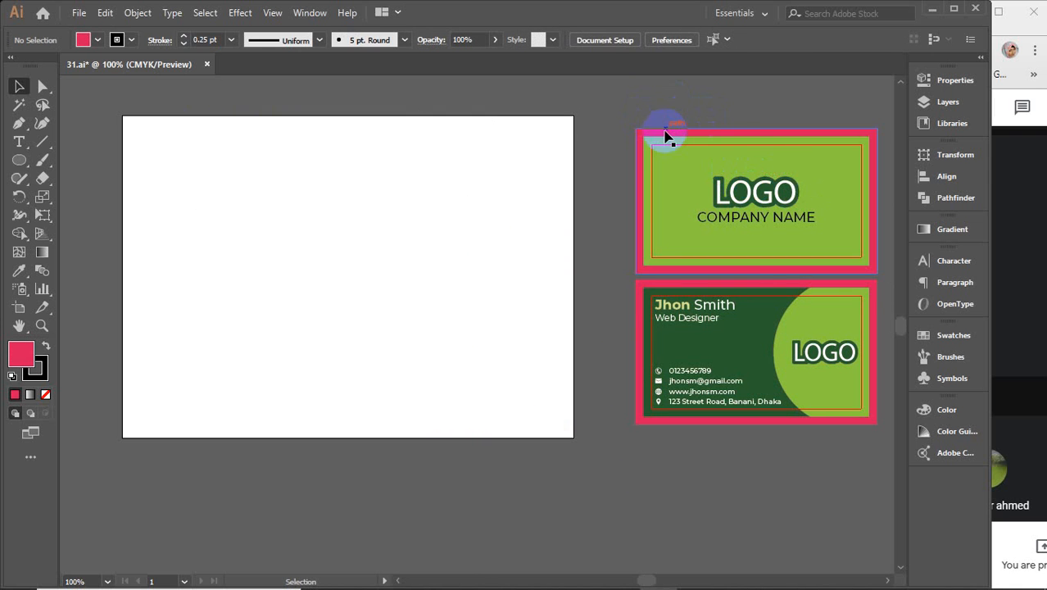
left_click(665, 133)
left_click(636, 299, "shift")
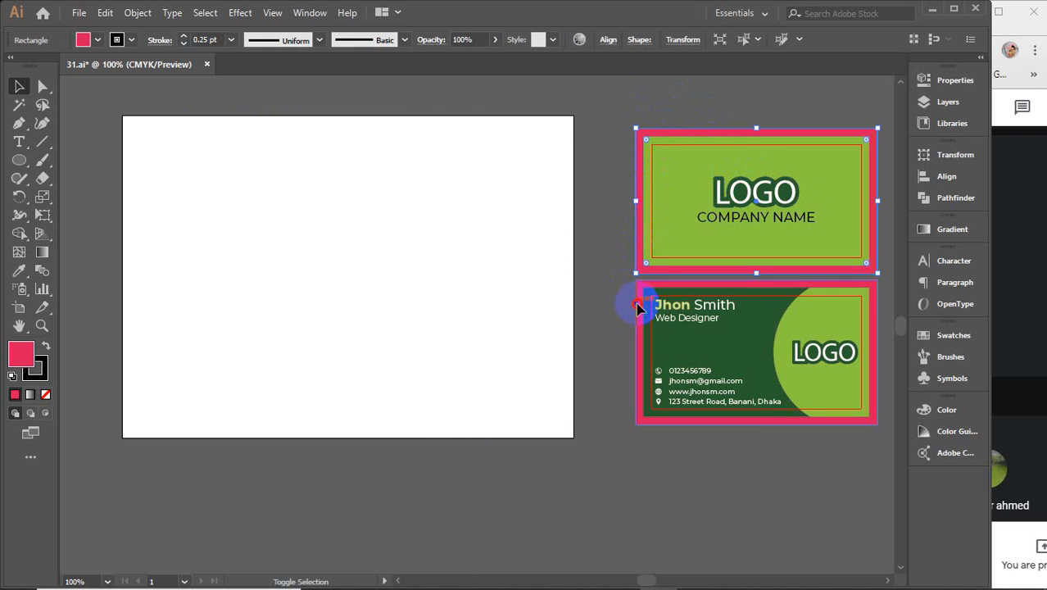
key("Delete")
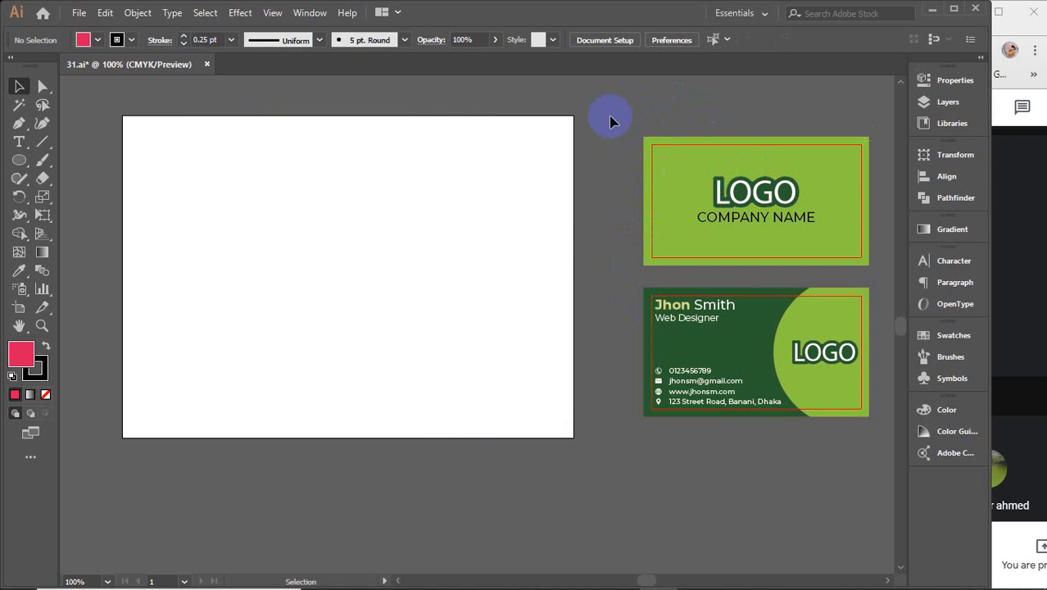
Step: Alt-drag a copy of the front card group into the middle of the empty artboard
left_click_drag(629, 108, 884, 271)
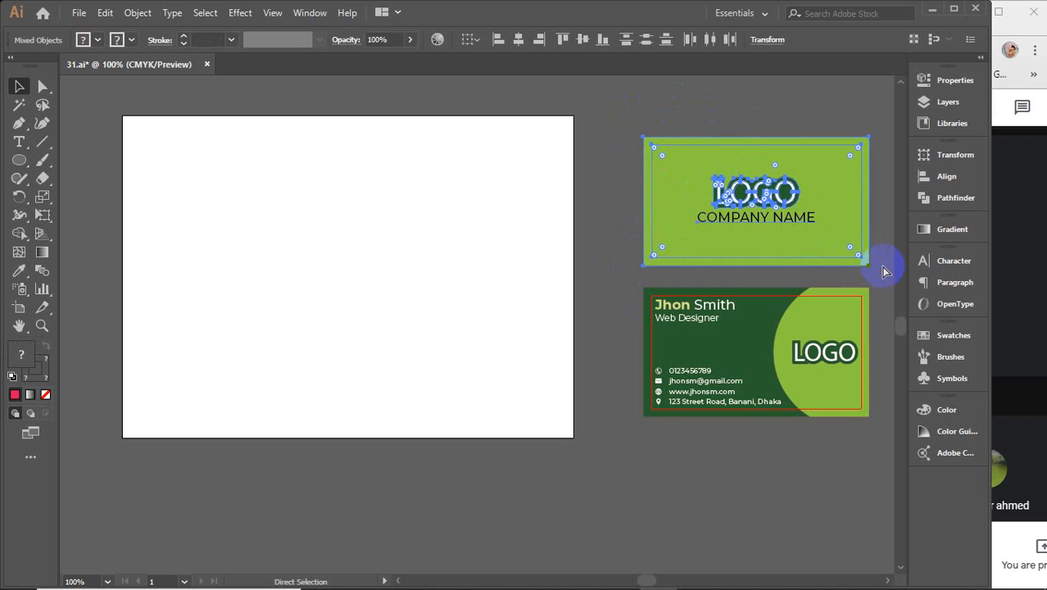
key("v")
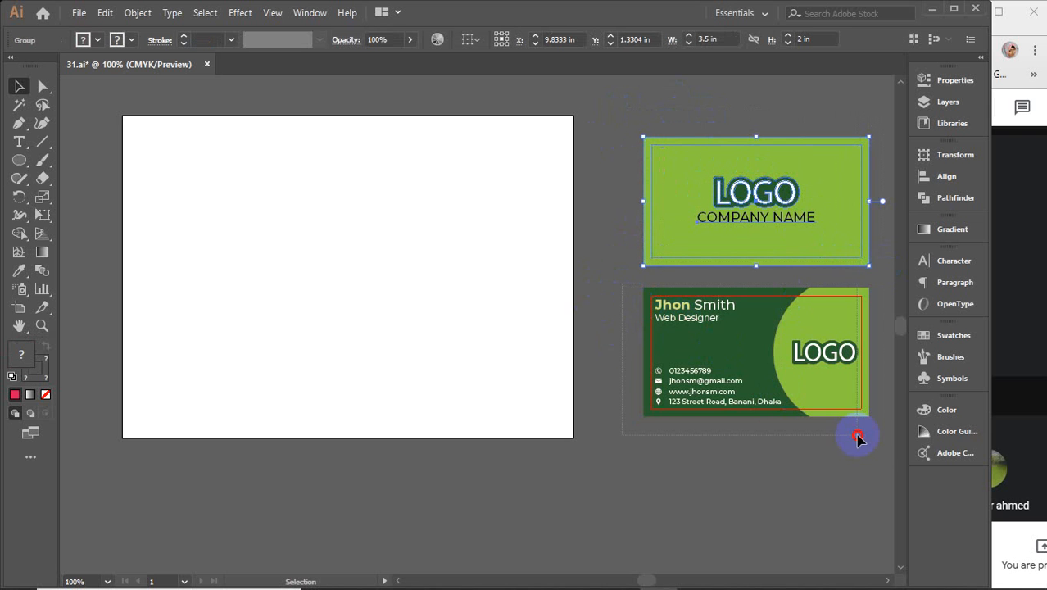
left_click_drag(856, 439, 879, 443)
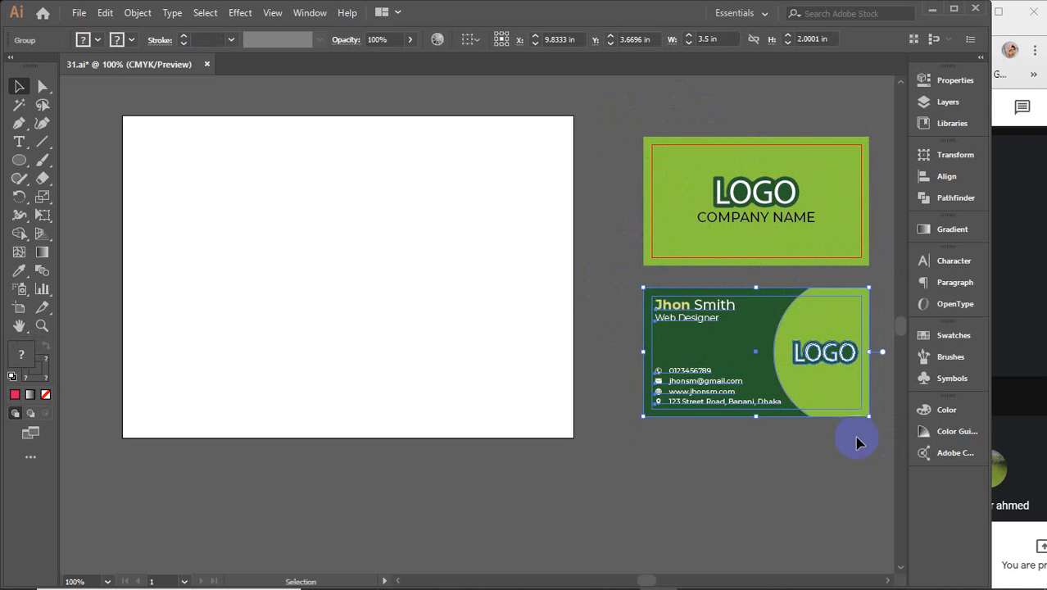
left_click(717, 468)
left_click(741, 227)
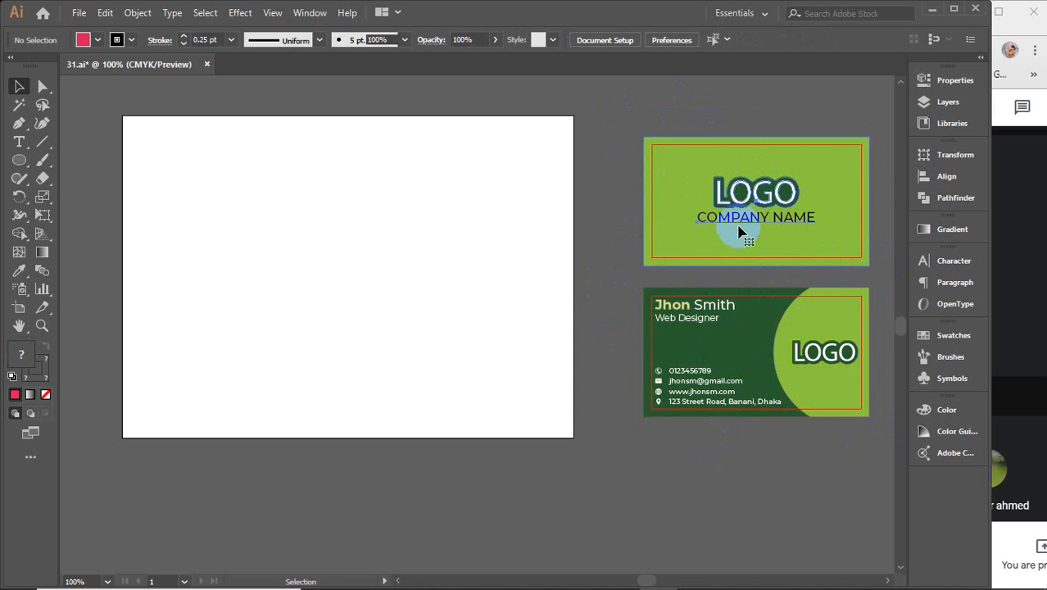
left_click(760, 190)
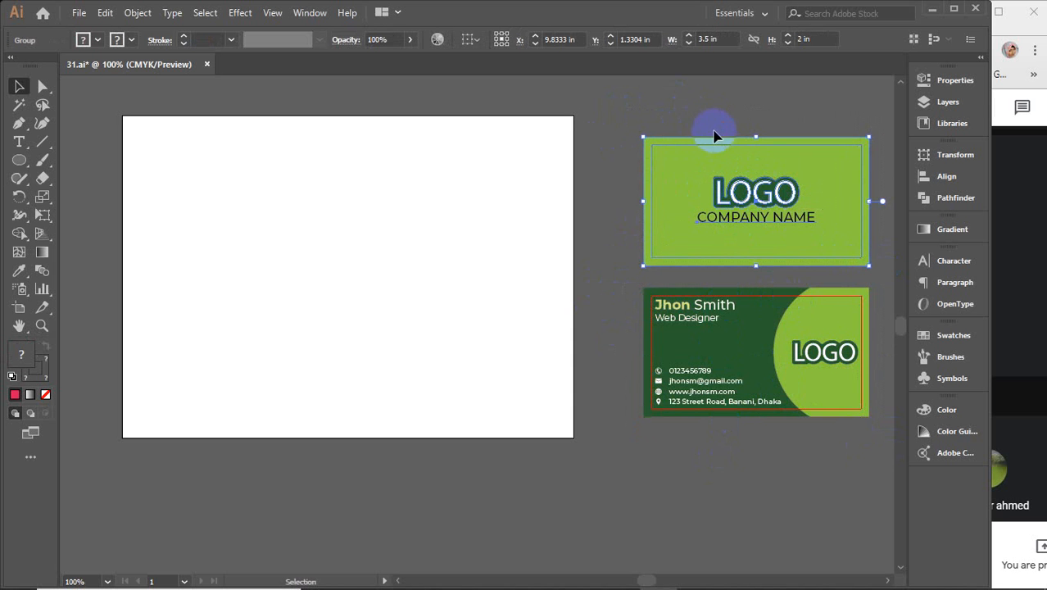
left_click_drag(733, 173, 323, 243)
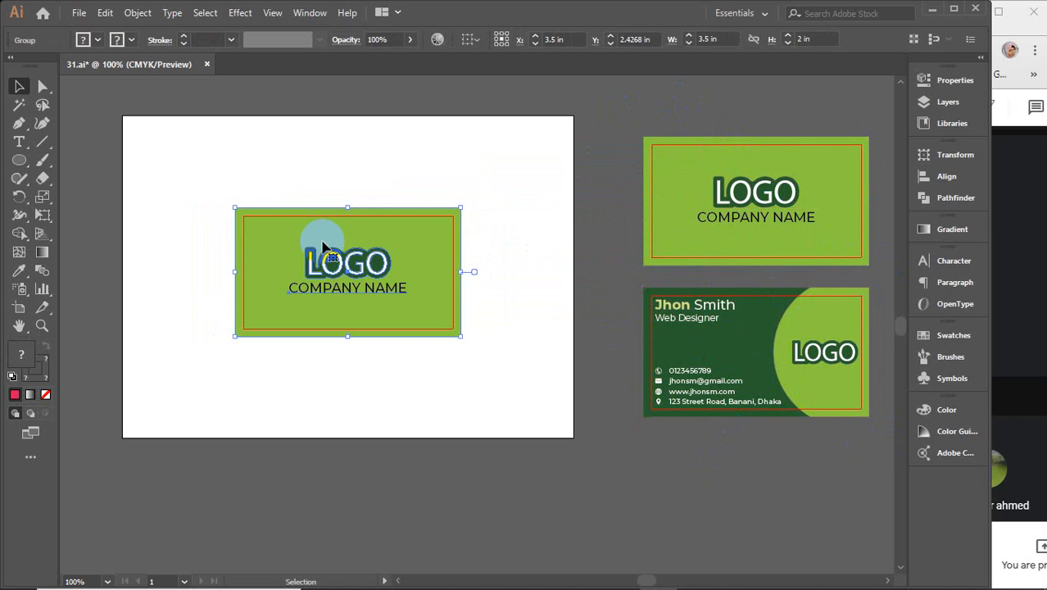
left_click(19, 307)
Step: Resize the artboard to 3.5 in wide and 2 in high
left_click(950, 80)
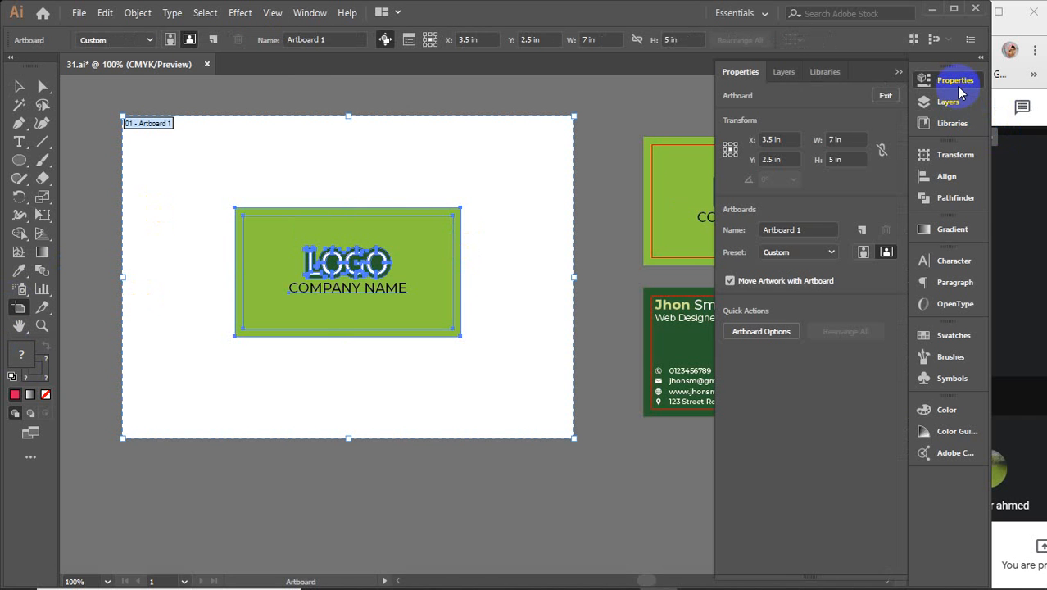
left_click(844, 139)
type("6.5")
key("Return")
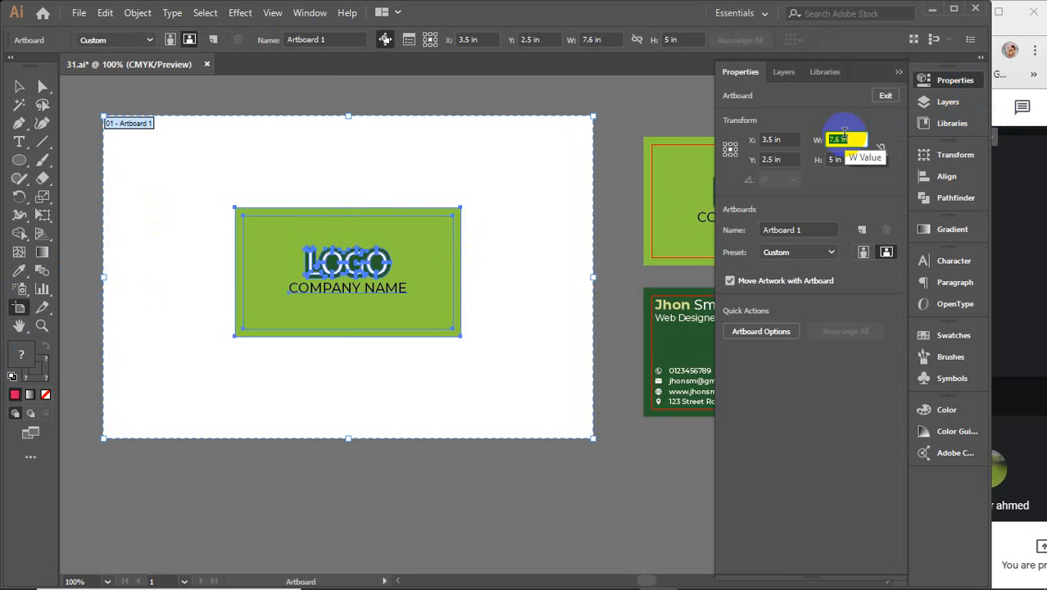
key("Down")
key("Down")
key("Down")
key("Down")
key("Down")
key("Down")
key("Down")
key("Down")
key("Down")
key("Down")
key("Down")
key("Down")
key("Down")
key("Down")
key("Down")
key("Down")
key("Down")
key("Down")
key("Down")
key("Down")
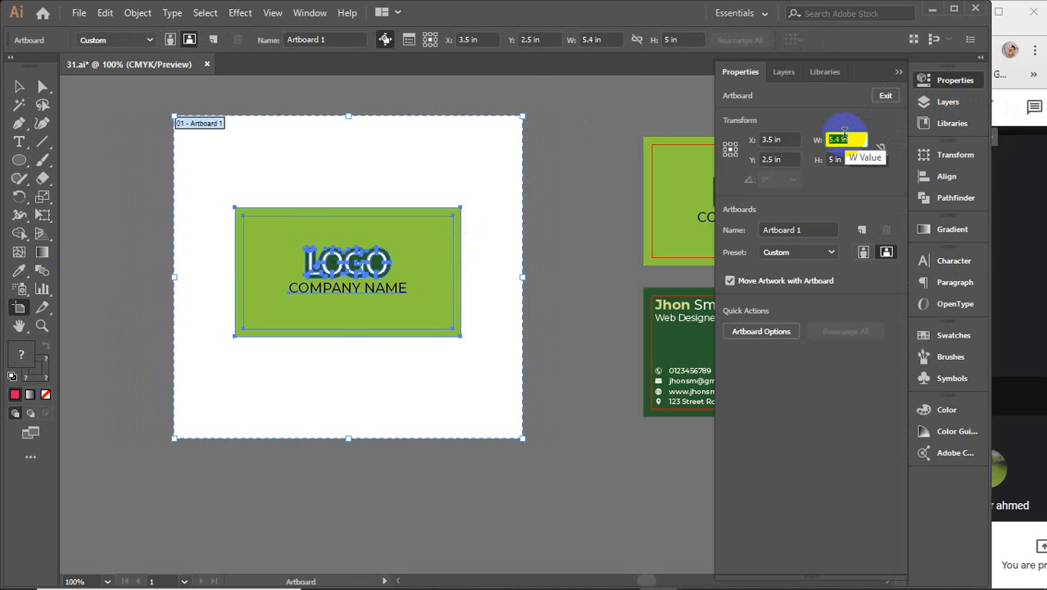
key("Down")
key("Down")
key("Down")
key("Down")
key("Down")
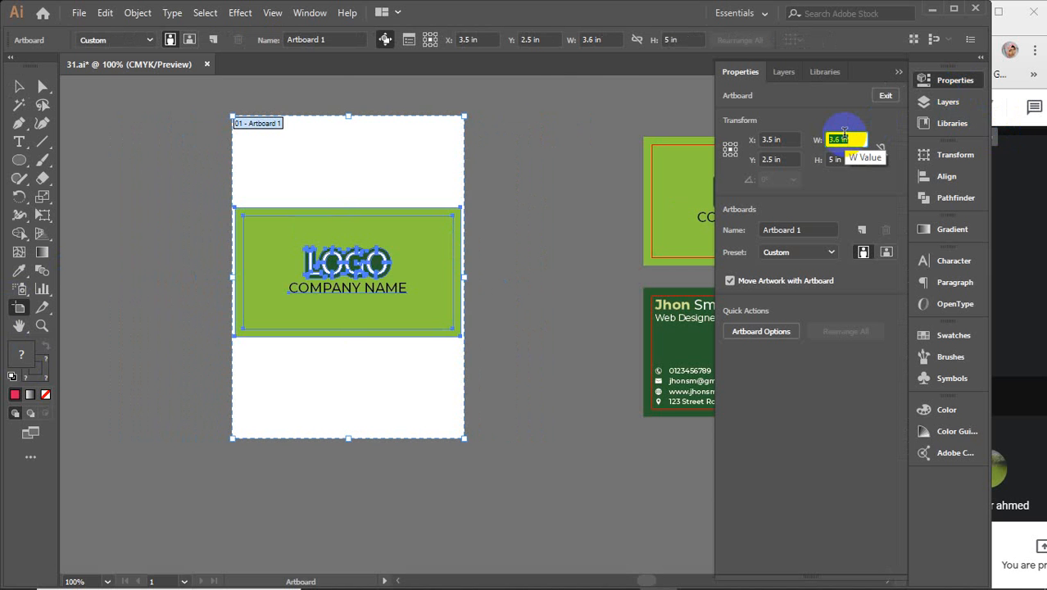
key("Down")
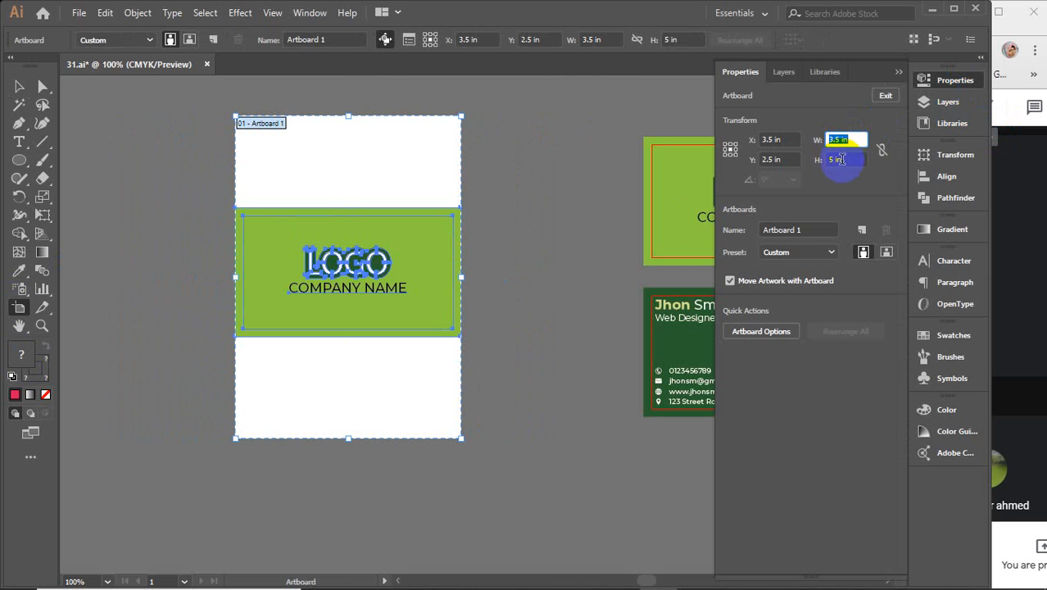
left_click(839, 159)
key("Down")
key("Down")
key("Down")
key("Down")
key("Down")
key("Down")
key("Down")
key("Down")
key("Down")
key("Down")
key("Down")
key("Down")
key("Down")
key("Down")
key("Down")
key("Down")
key("Down")
key("Down")
key("Down")
key("Down")
key("Down")
key("Down")
key("Down")
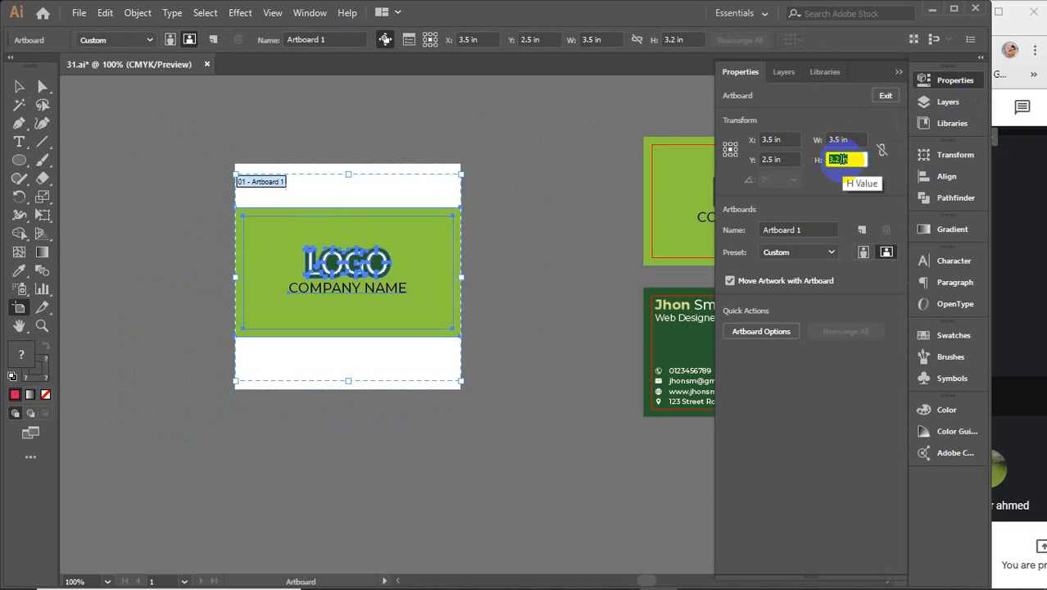
key("Down")
key("Down")
key("Down")
key("Down")
key("Down")
key("Down")
key("Down")
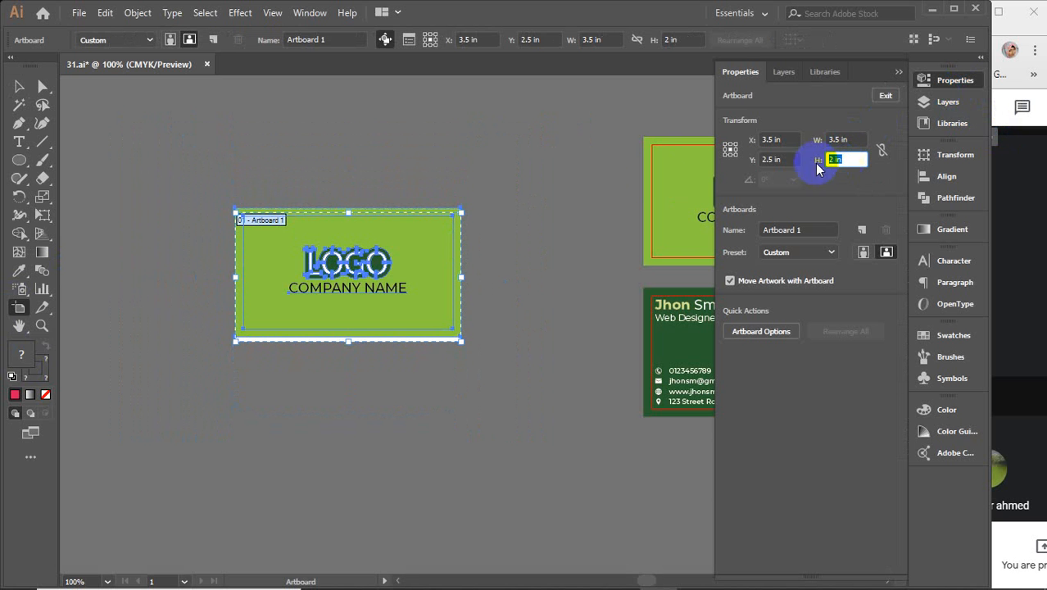
Step: Align the card copy with the artboard edges, nudging it down one point
left_click(19, 86)
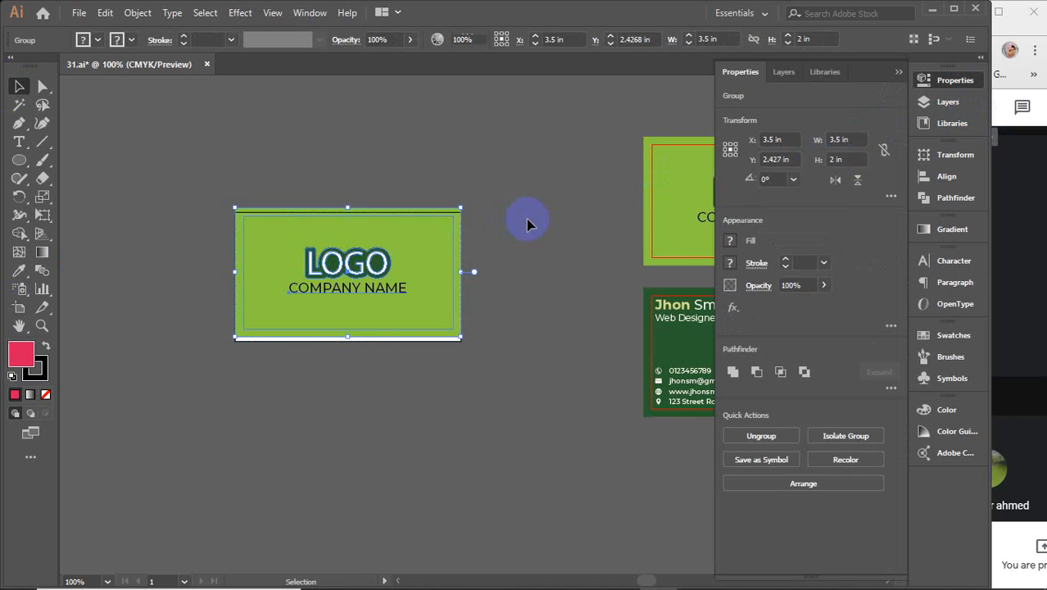
left_click(528, 222)
scroll(390, 262, "up", 2)
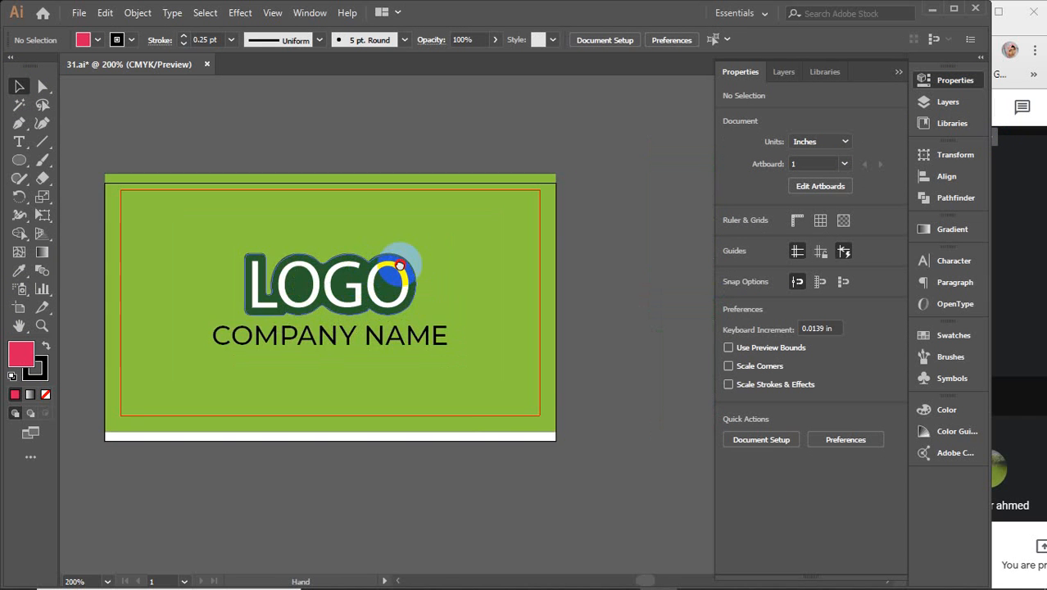
scroll(397, 215, "left", 2)
left_click_drag(390, 241, 393, 247)
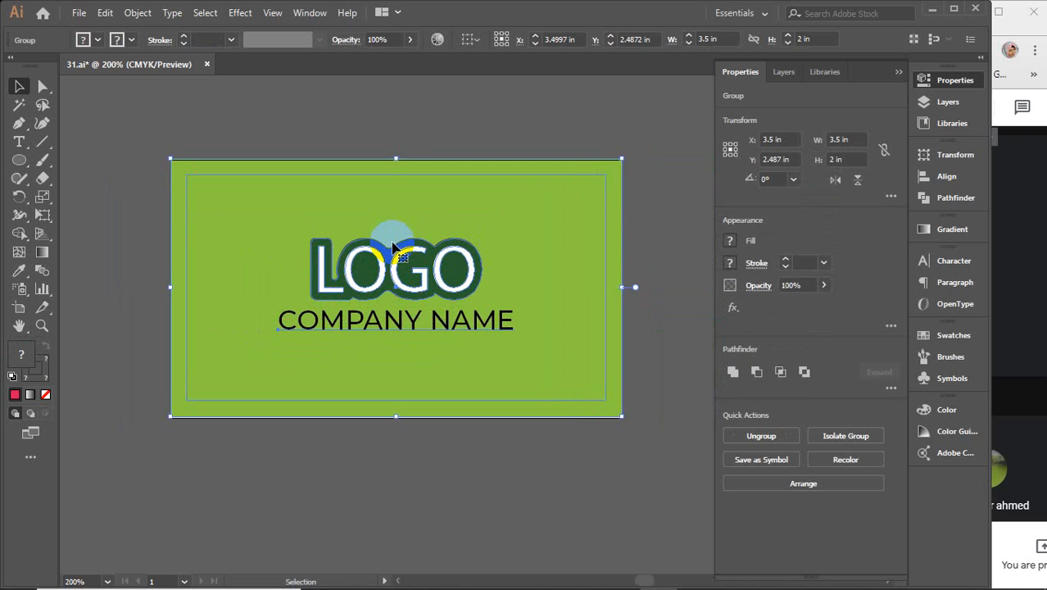
key("Down")
left_click(277, 107)
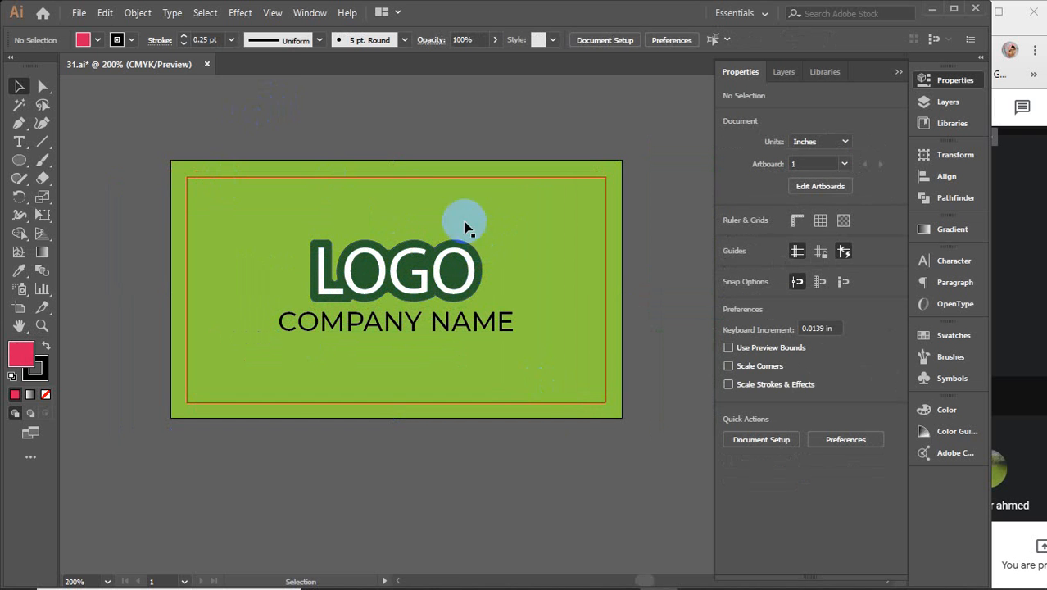
left_click(78, 13)
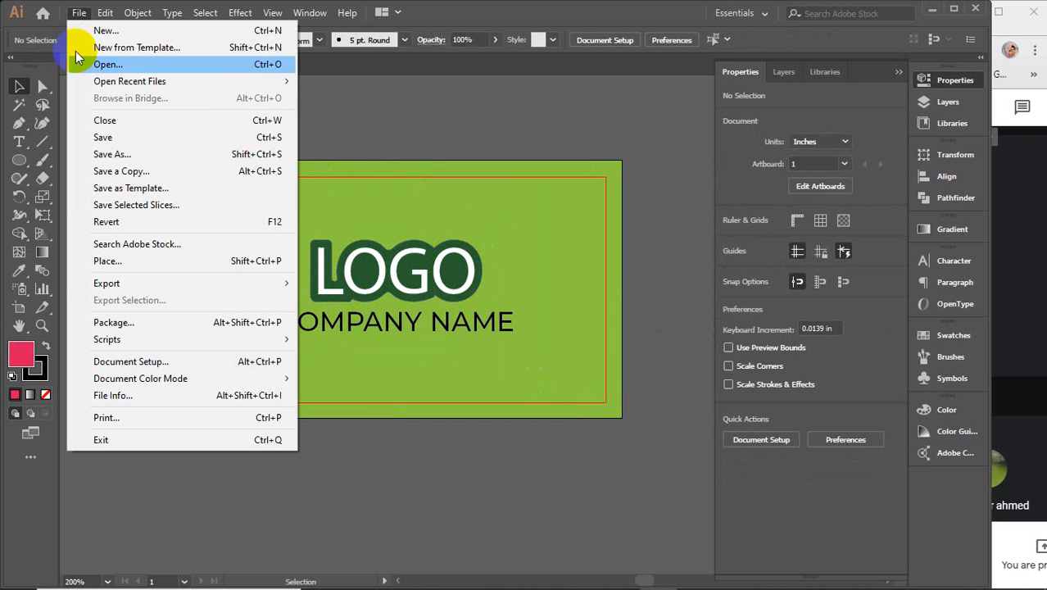
Step: Open the Save for Web export preview, then cancel it
mouse_move(140, 289)
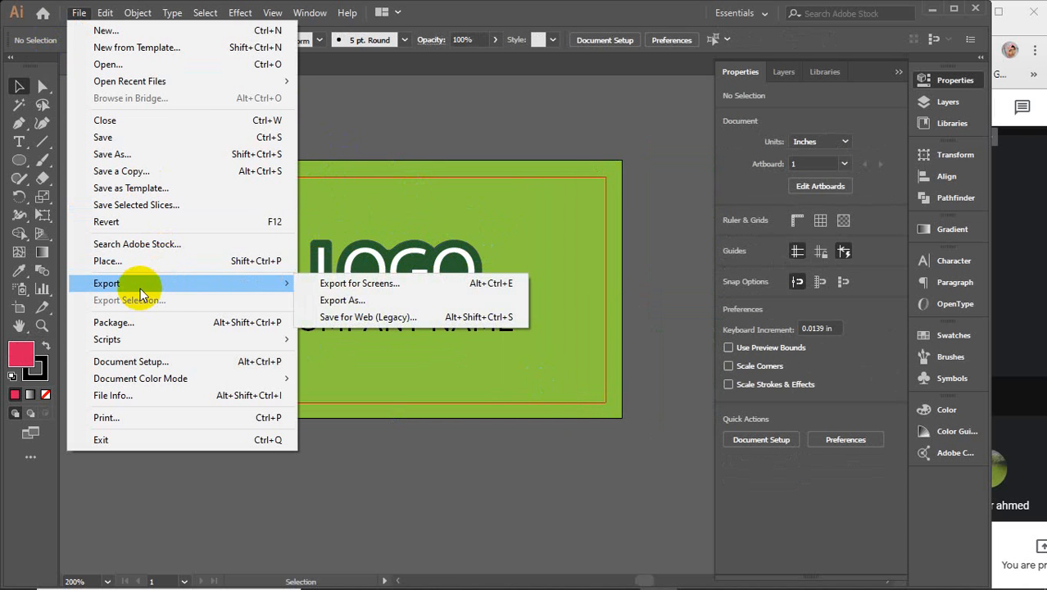
left_click(389, 320)
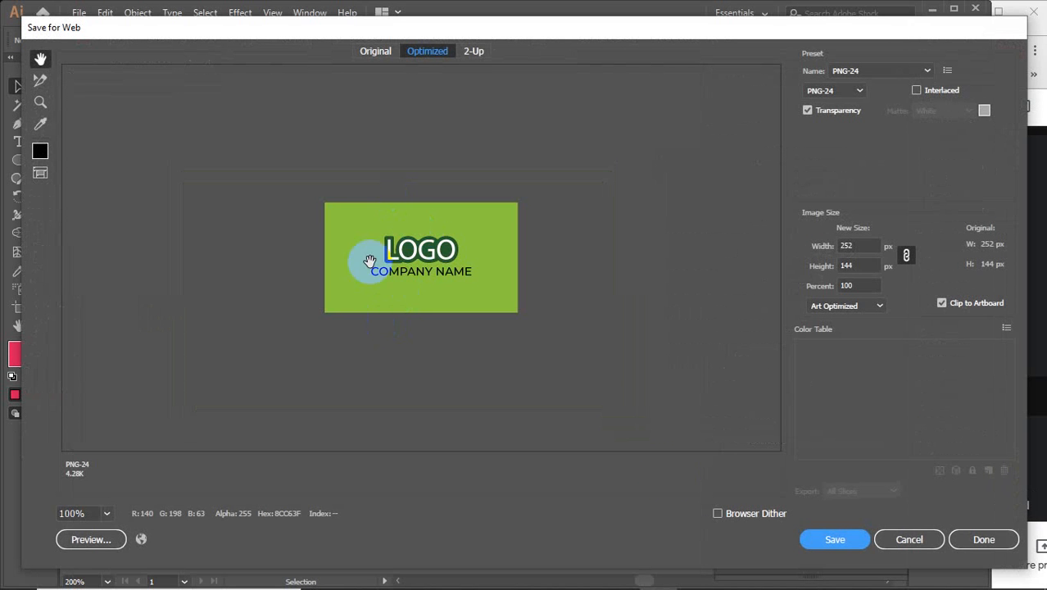
left_click(921, 542)
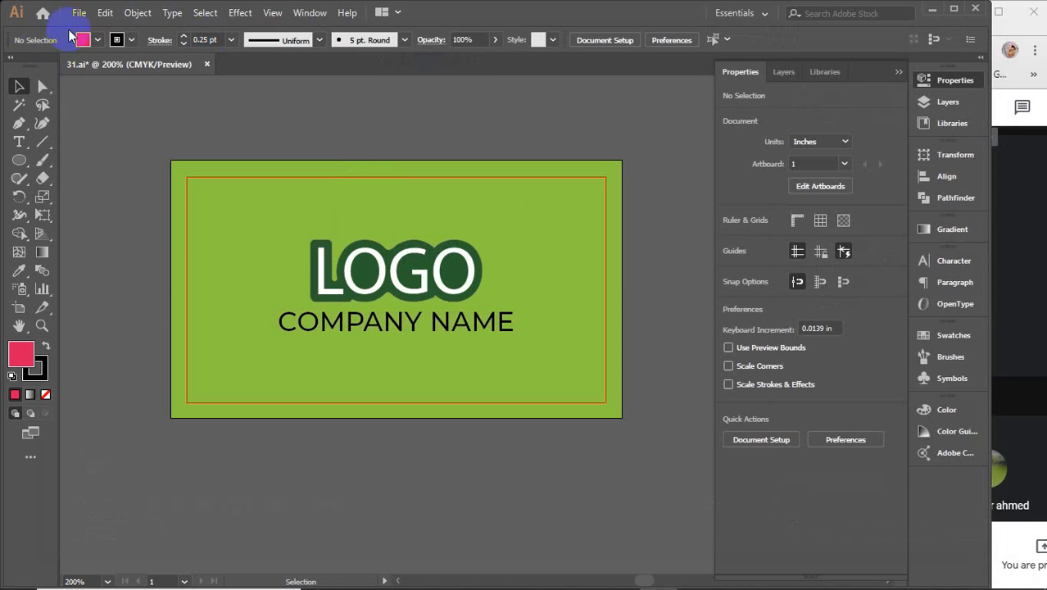
Step: Export the artboard as PNG named 'fp' at High (300 ppi) resolution
left_click(79, 13)
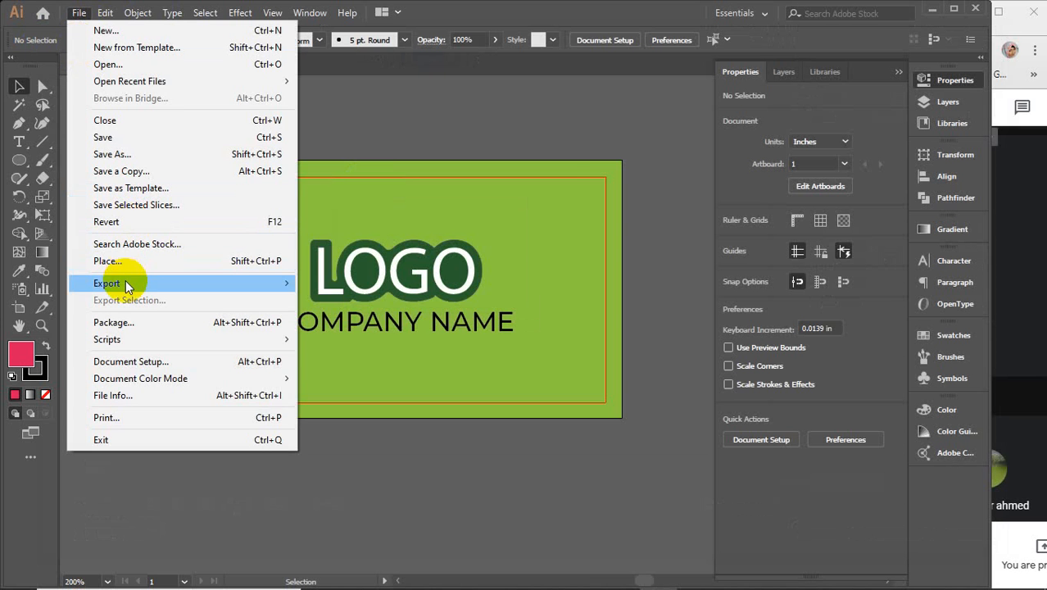
mouse_move(129, 283)
left_click(320, 299)
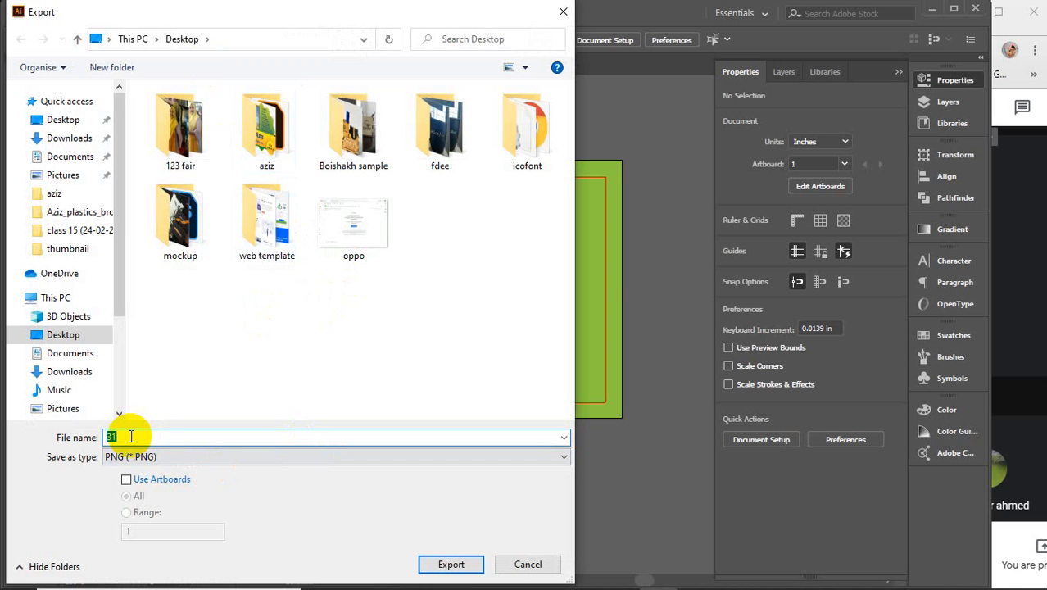
type("fp")
left_click(167, 480)
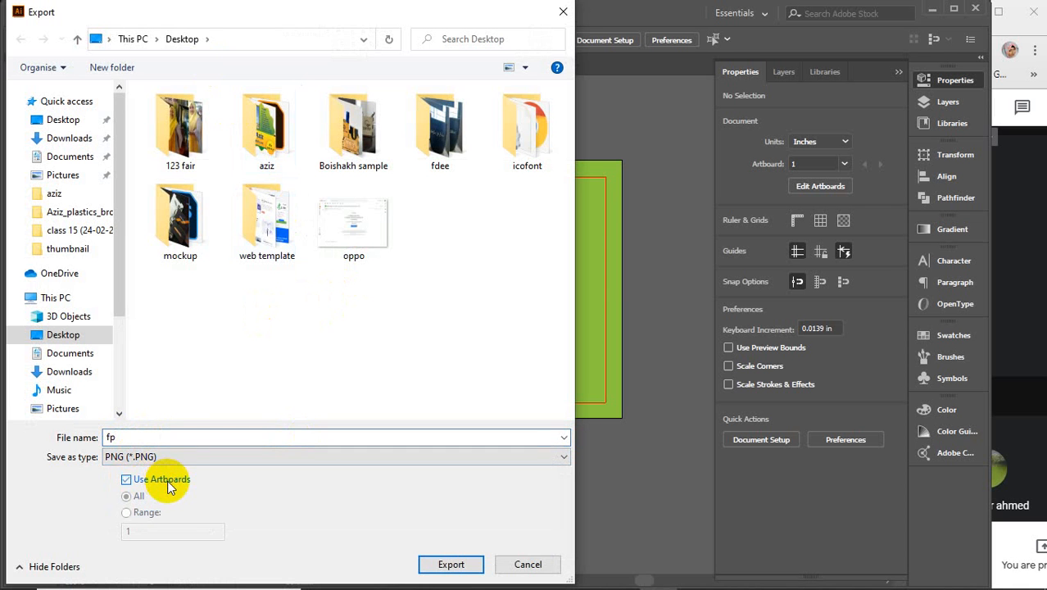
left_click(452, 564)
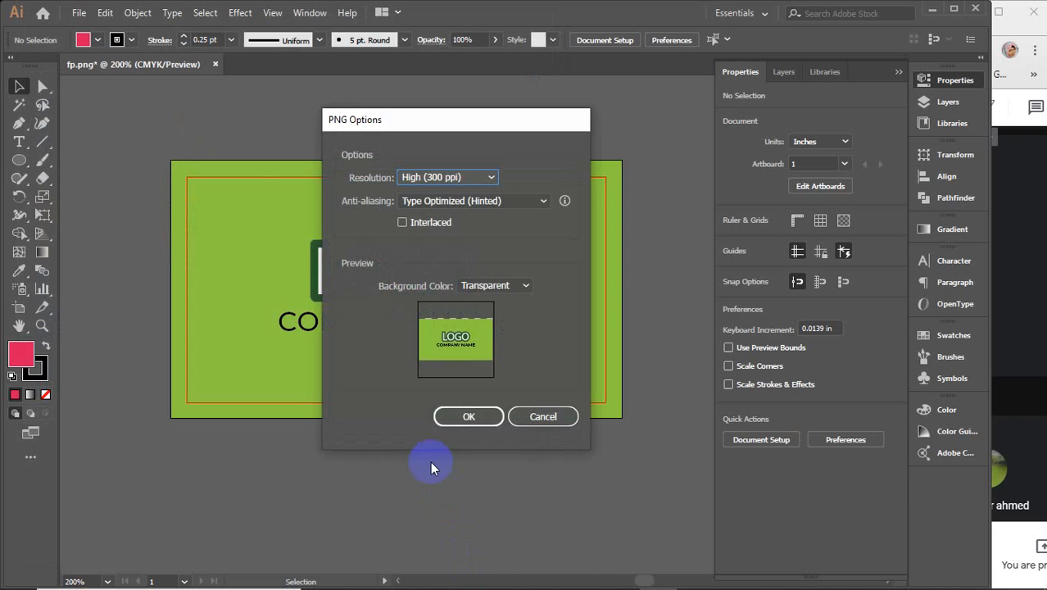
left_click(469, 418)
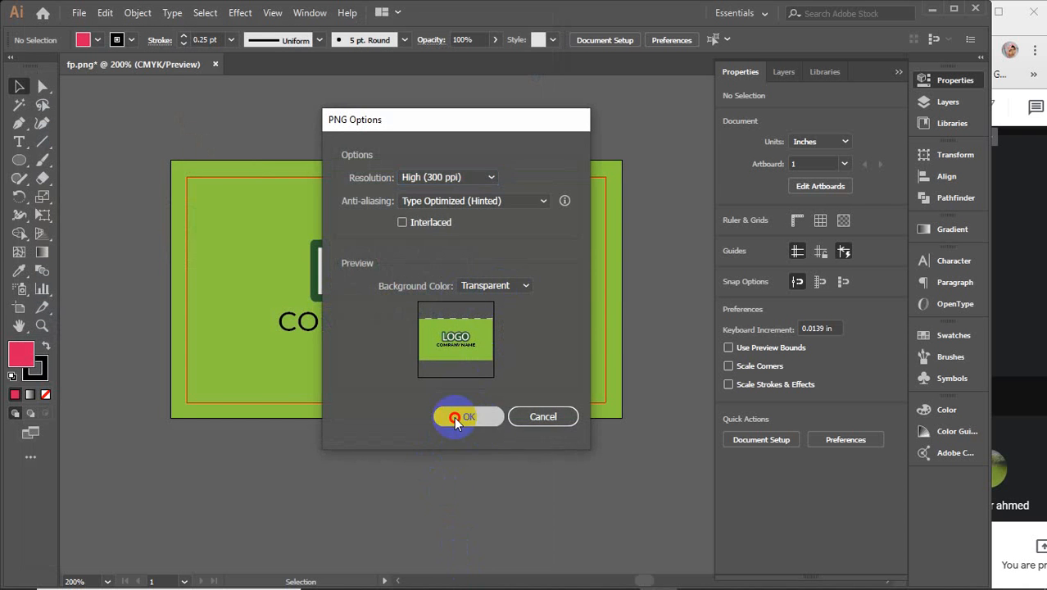
scroll(456, 422, "down", 1)
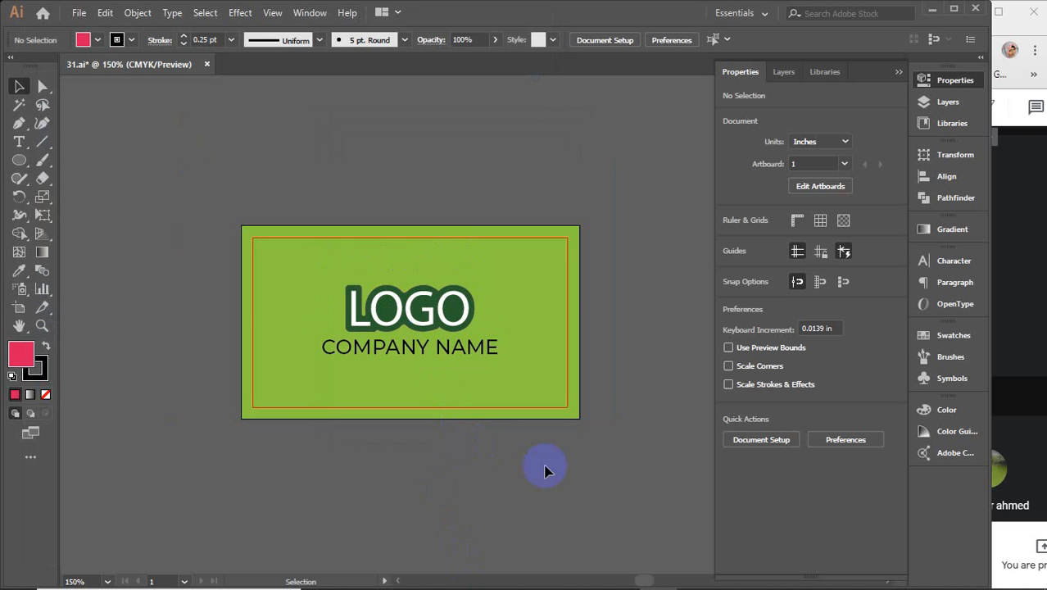
Step: Remove the front card copy from the artboard and Alt-drag a copy of the dark green back card onto it
left_click(901, 73)
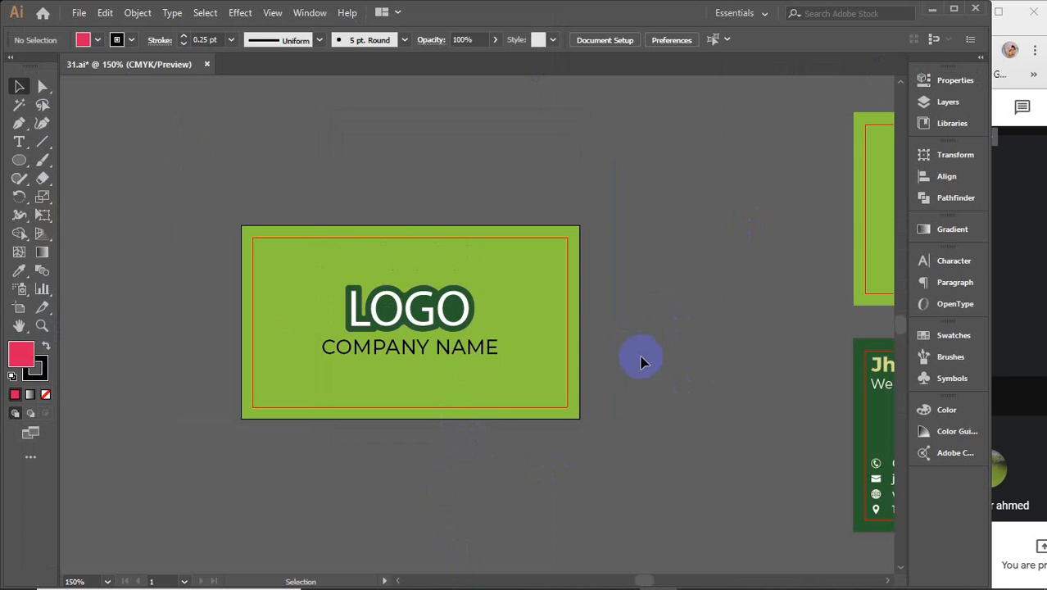
scroll(645, 356, "down", 1)
left_click_drag(653, 369, 509, 316)
left_click(316, 272)
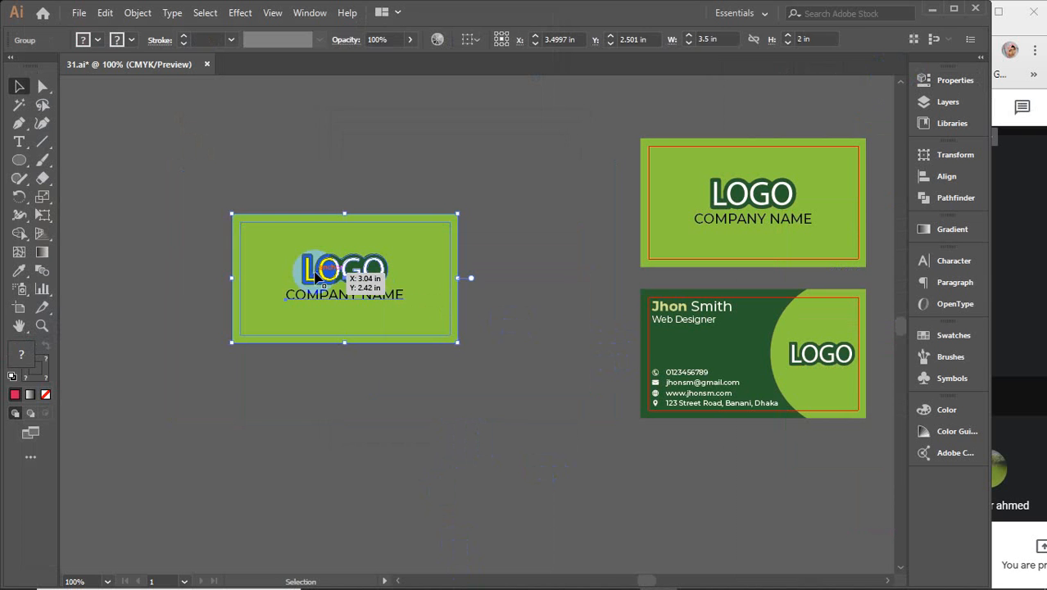
key("Delete")
left_click(789, 369)
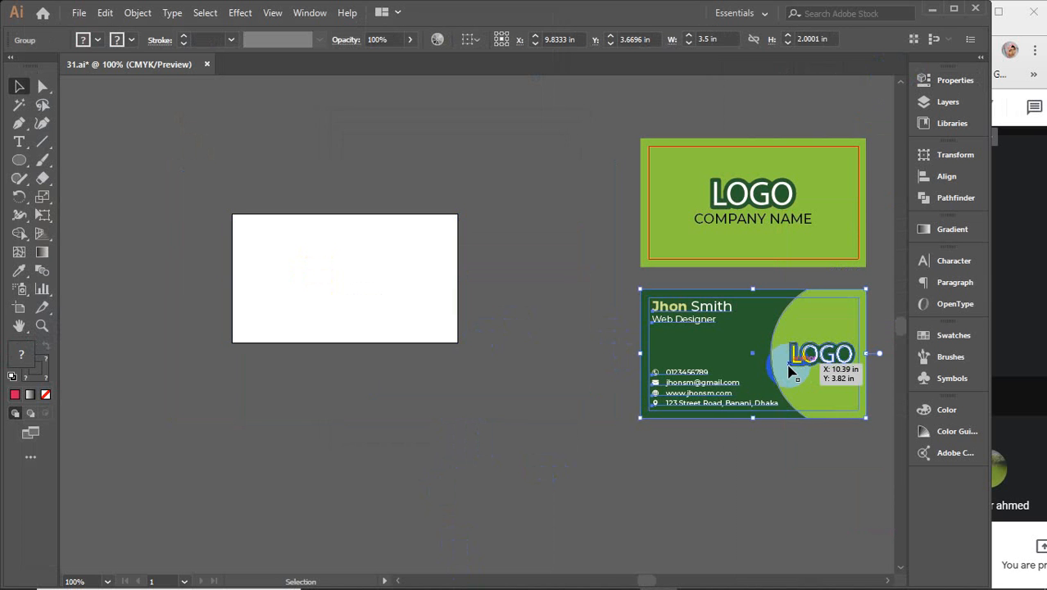
left_click_drag(789, 368, 387, 294)
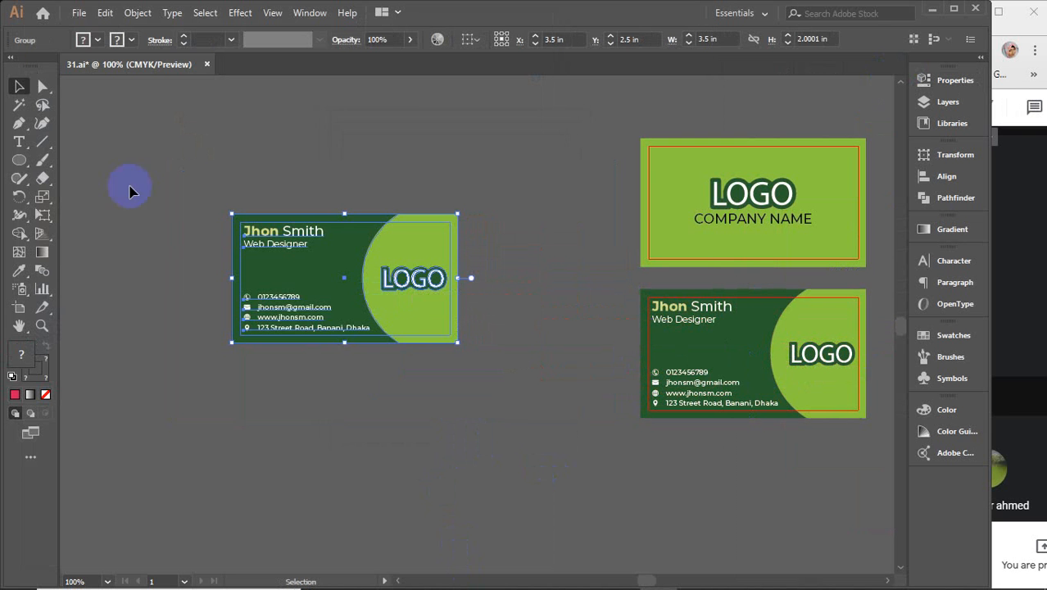
Step: Export the artboard as PNG named 'bp' with the 300 ppi settings
left_click(80, 12)
mouse_move(109, 283)
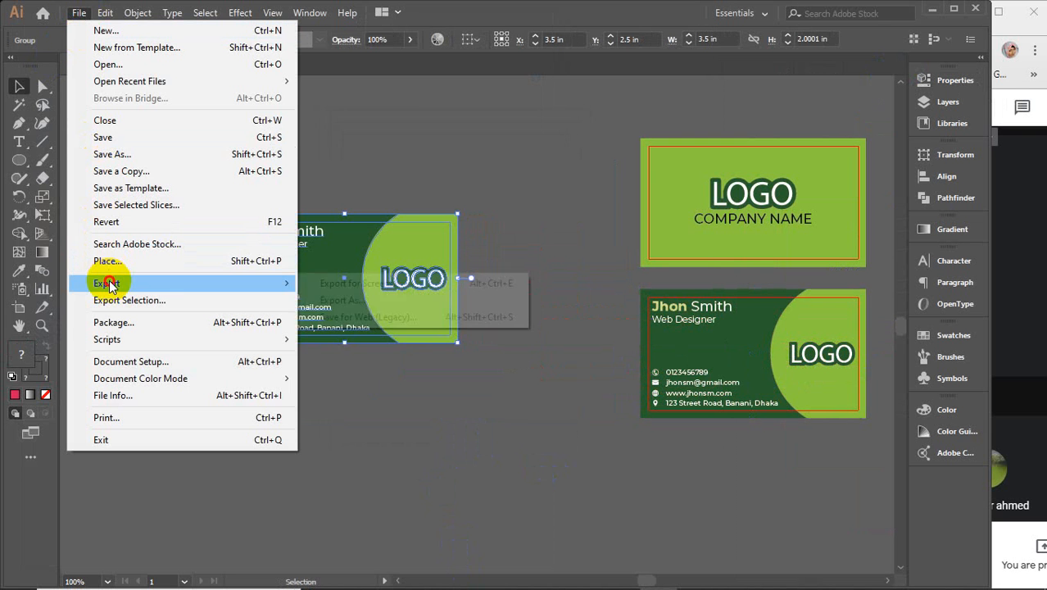
left_click(369, 305)
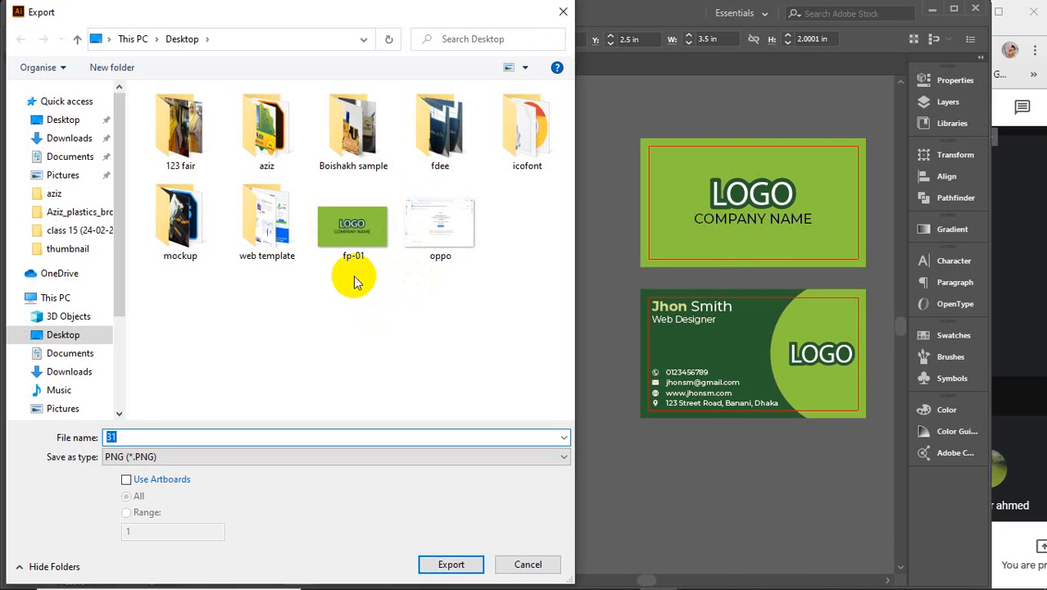
type("b")
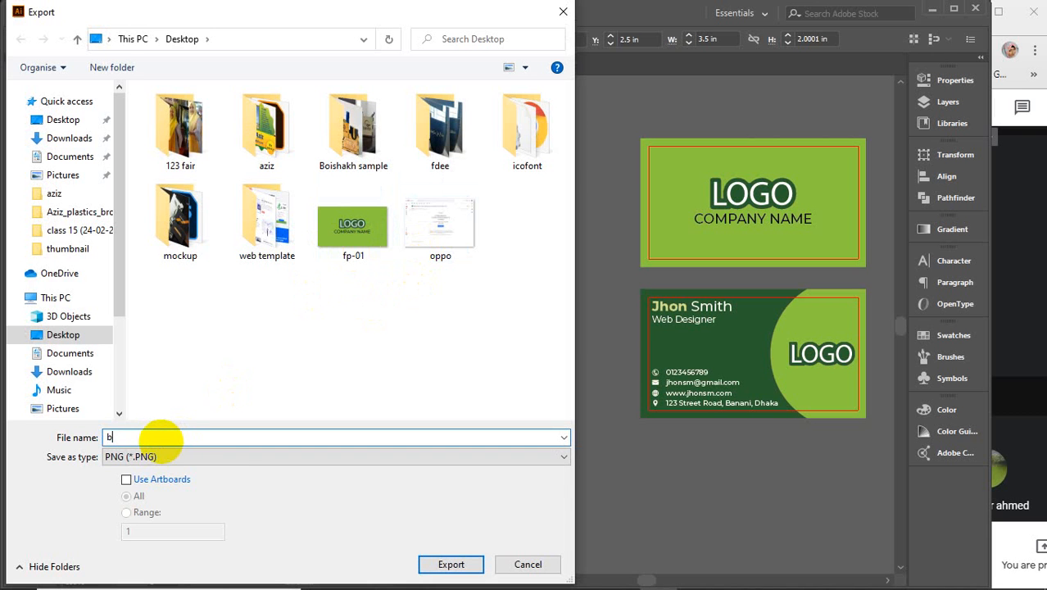
type("p")
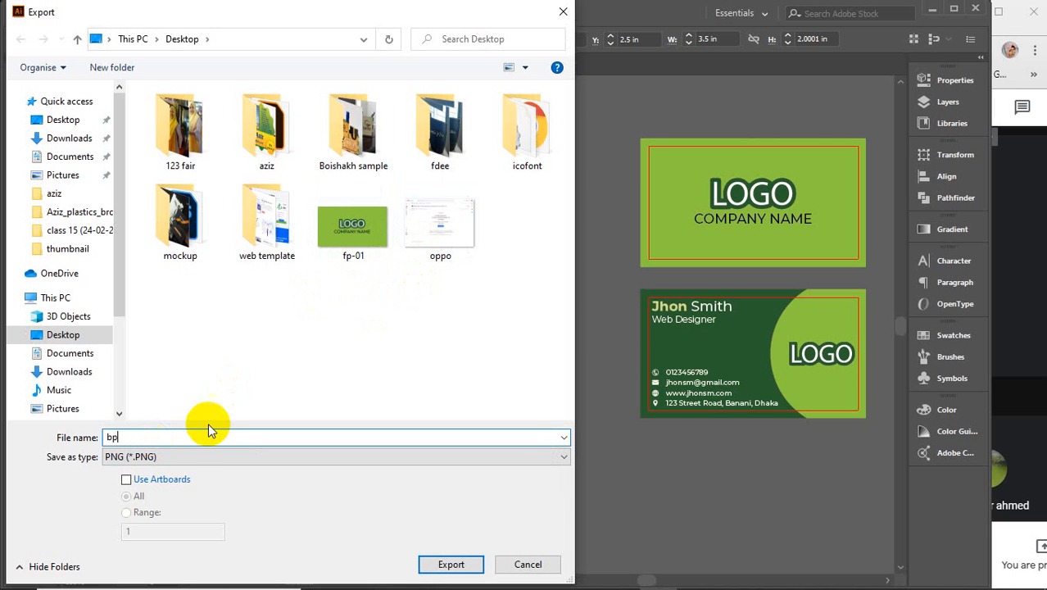
left_click(182, 481)
key("Return")
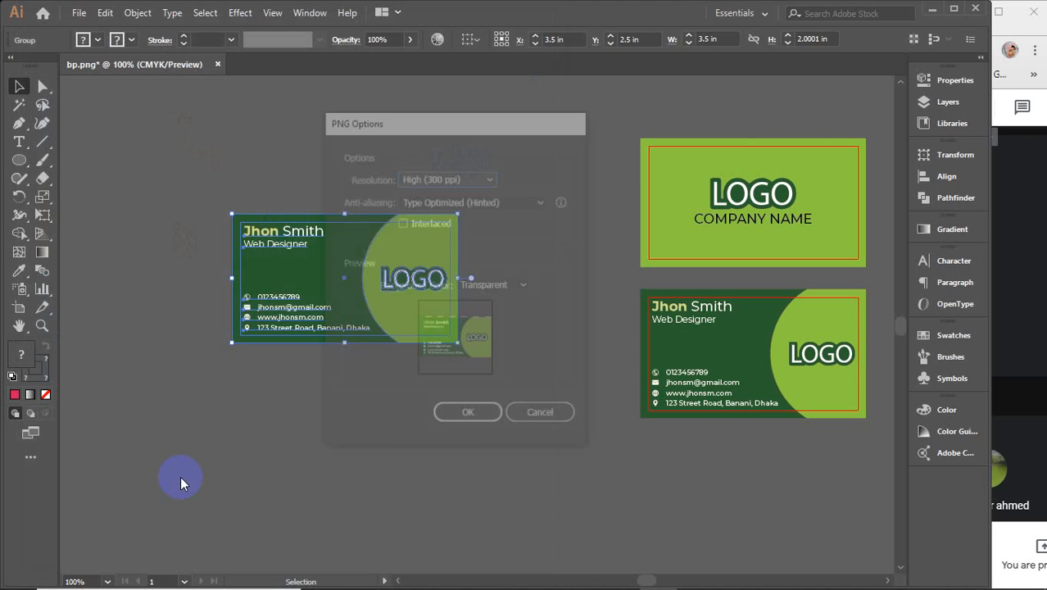
key("Return")
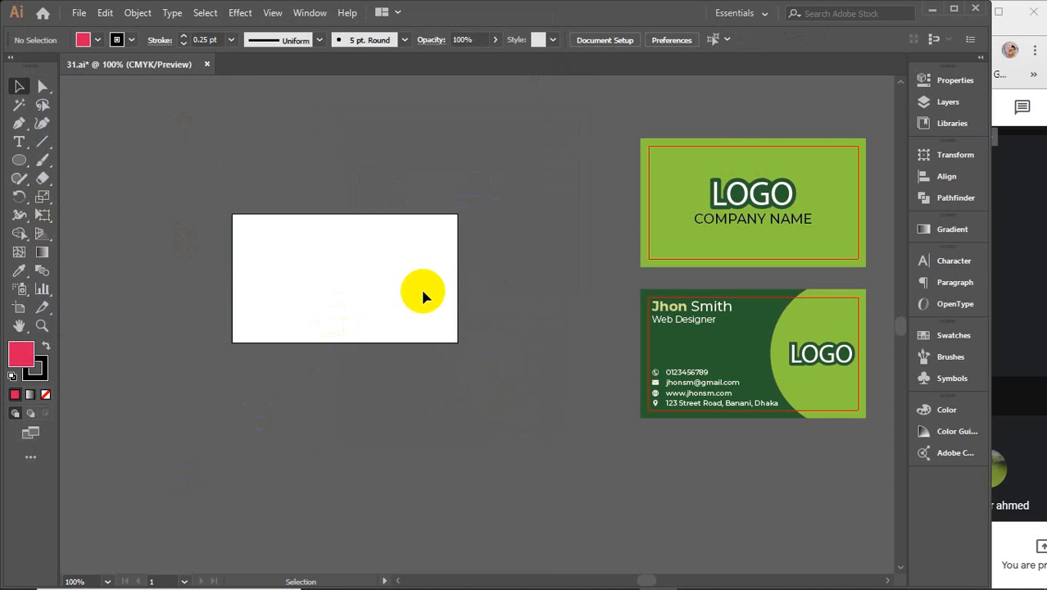
Step: Minimize Illustrator, refresh the desktop and empty the Recycle Bin
left_click(932, 9)
right_click(403, 85)
left_click(446, 132)
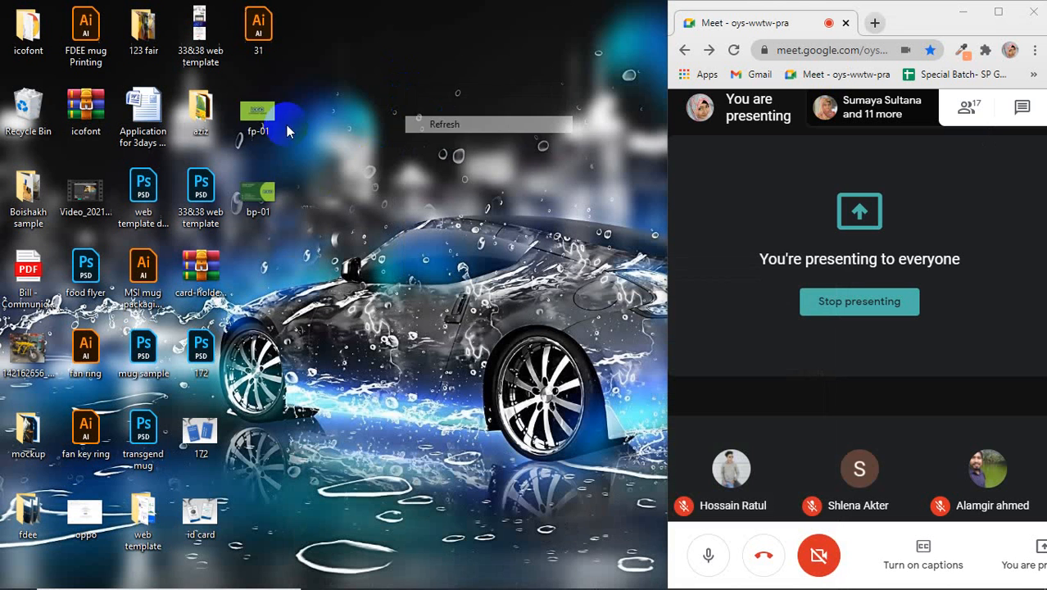
left_click(260, 193)
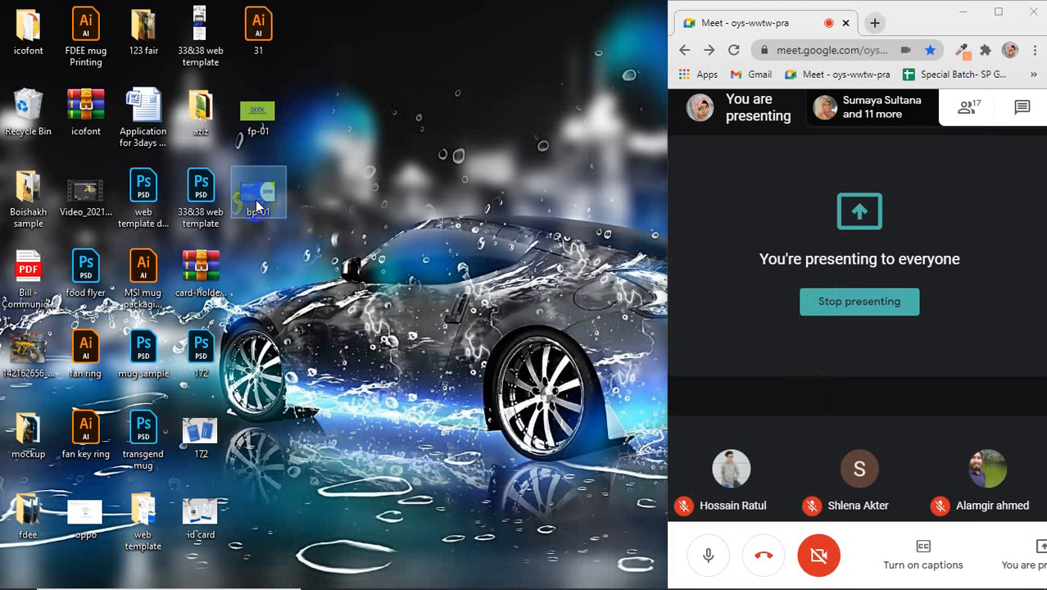
right_click(6, 102)
left_click(71, 124)
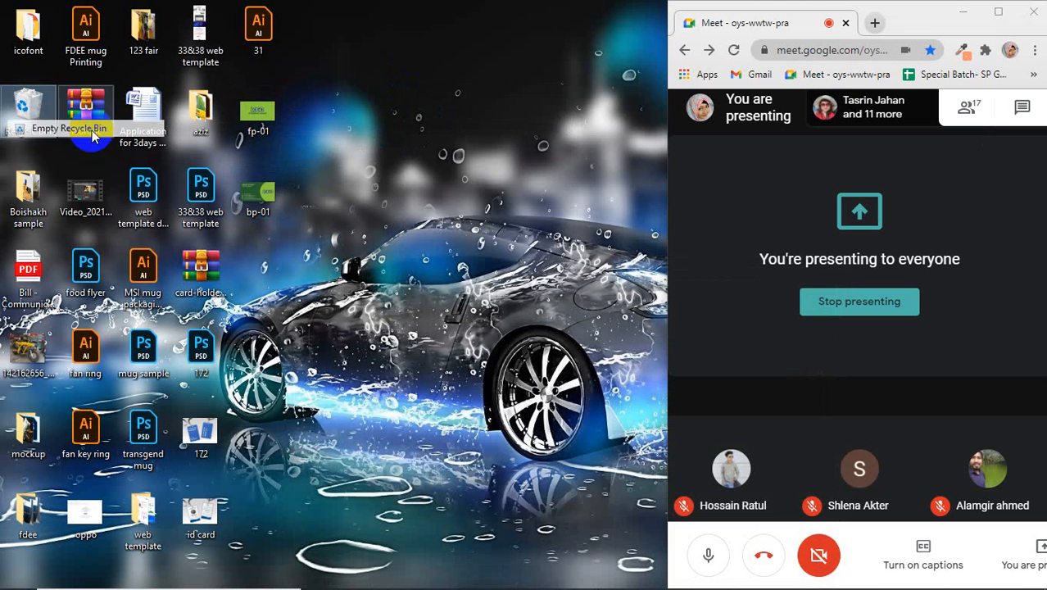
left_click(584, 314)
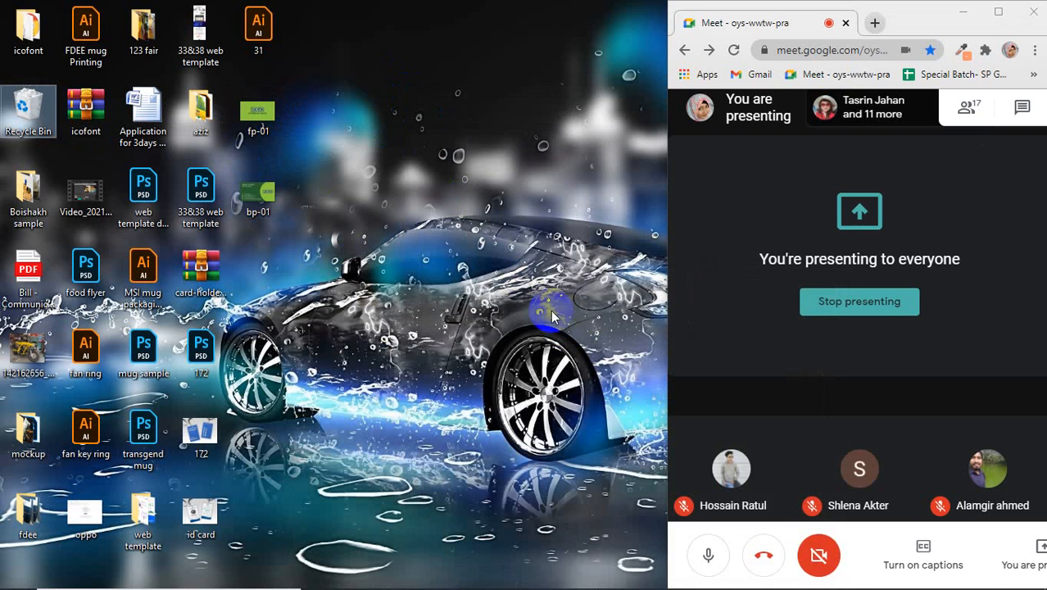
Step: Browse to H:\sraboni\GD elements\mockup\Business Card Mockup and select BC mockup 3.psd
left_click(431, 577)
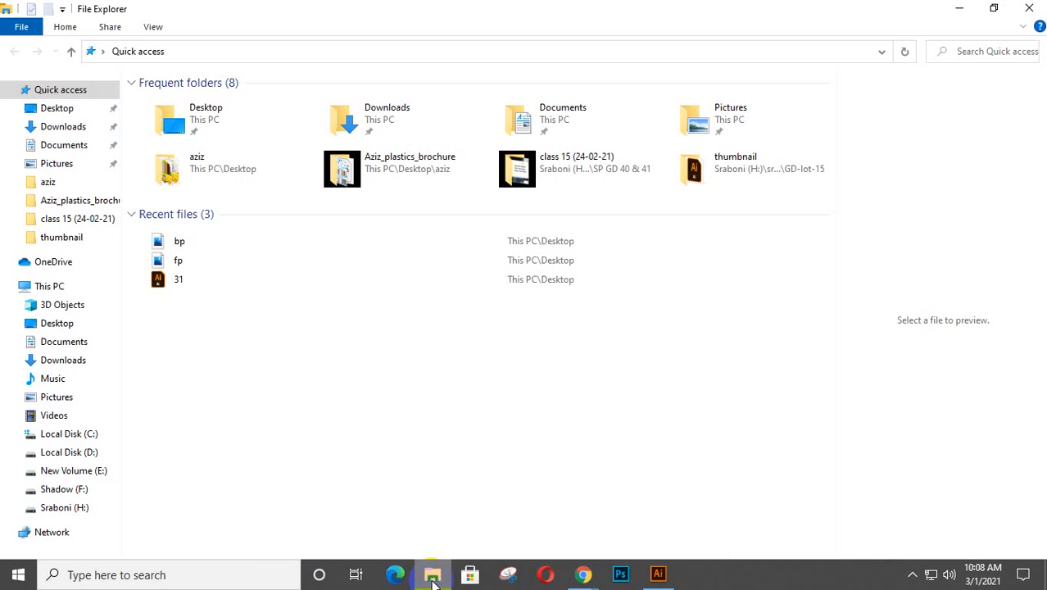
left_click(74, 507)
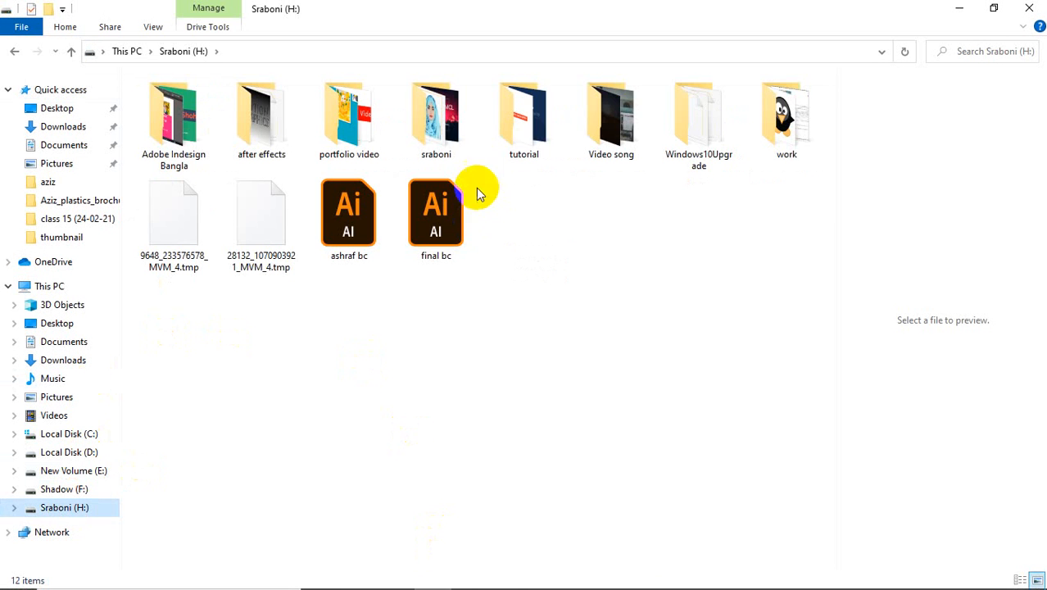
double_click(446, 115)
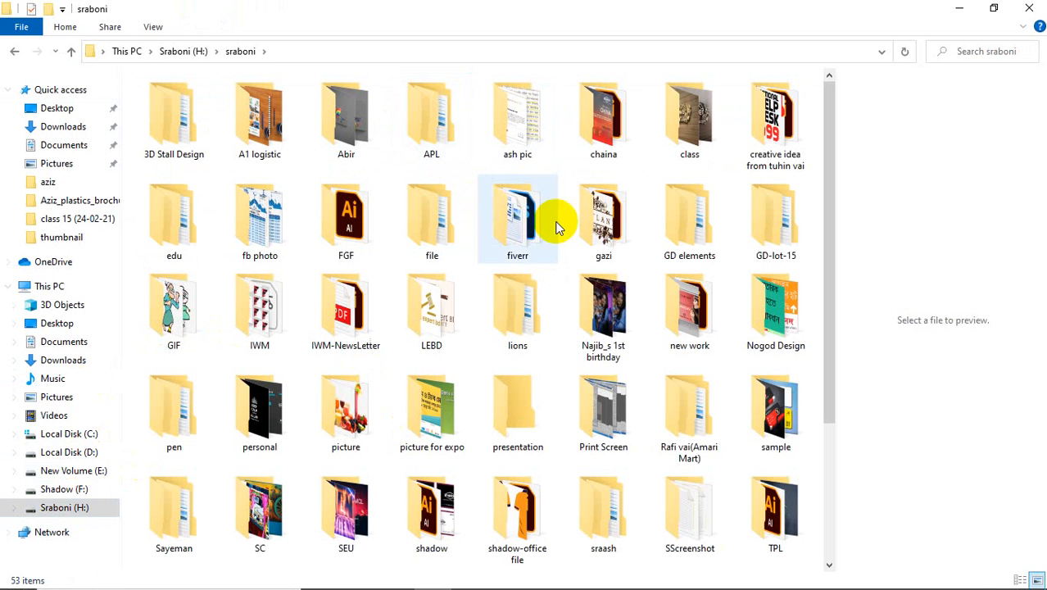
double_click(695, 206)
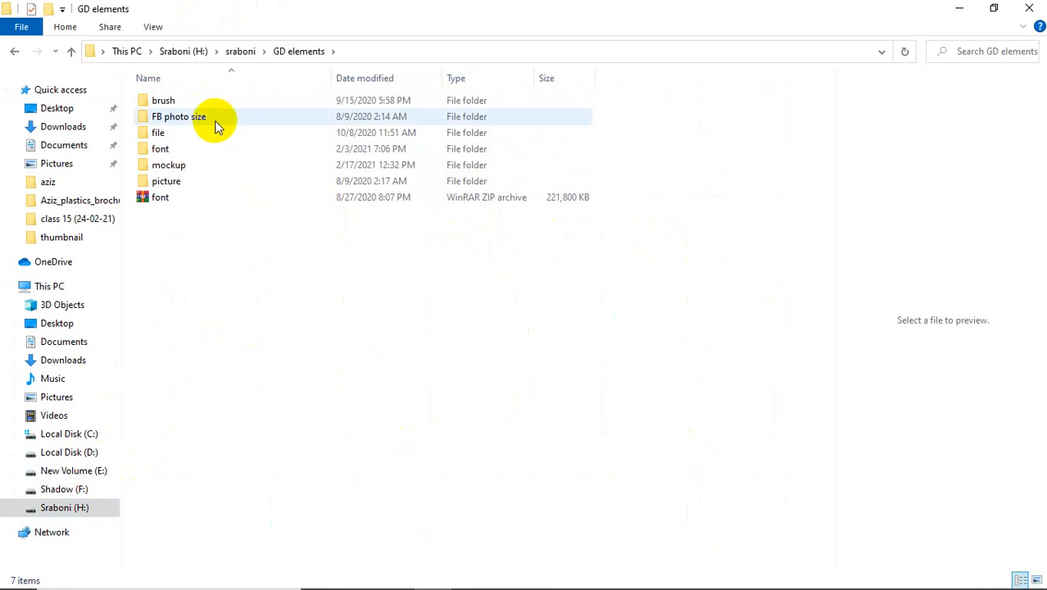
left_click(212, 166)
double_click(213, 166)
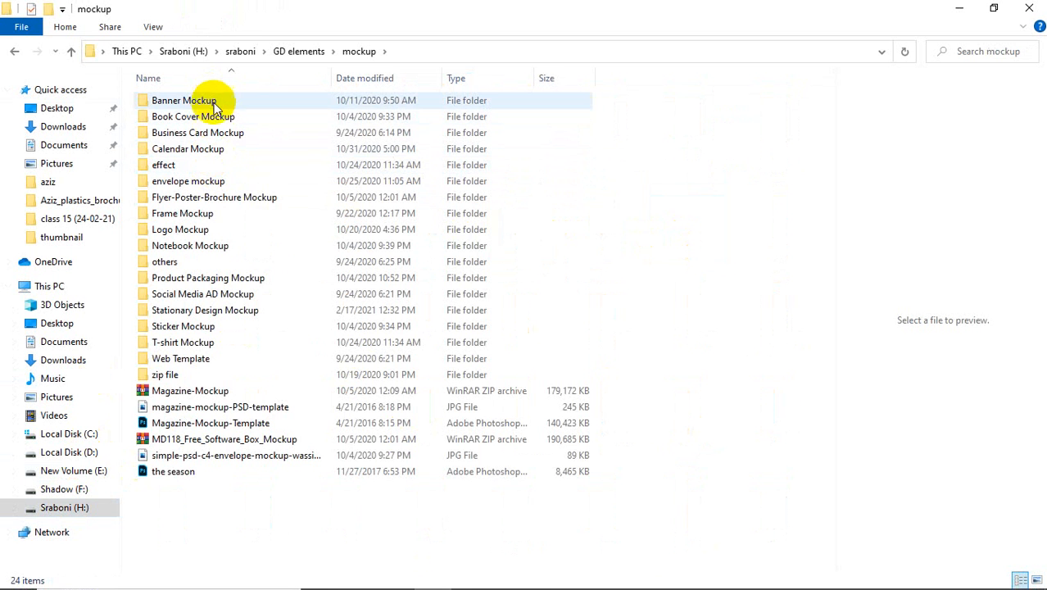
left_click(217, 139)
double_click(217, 139)
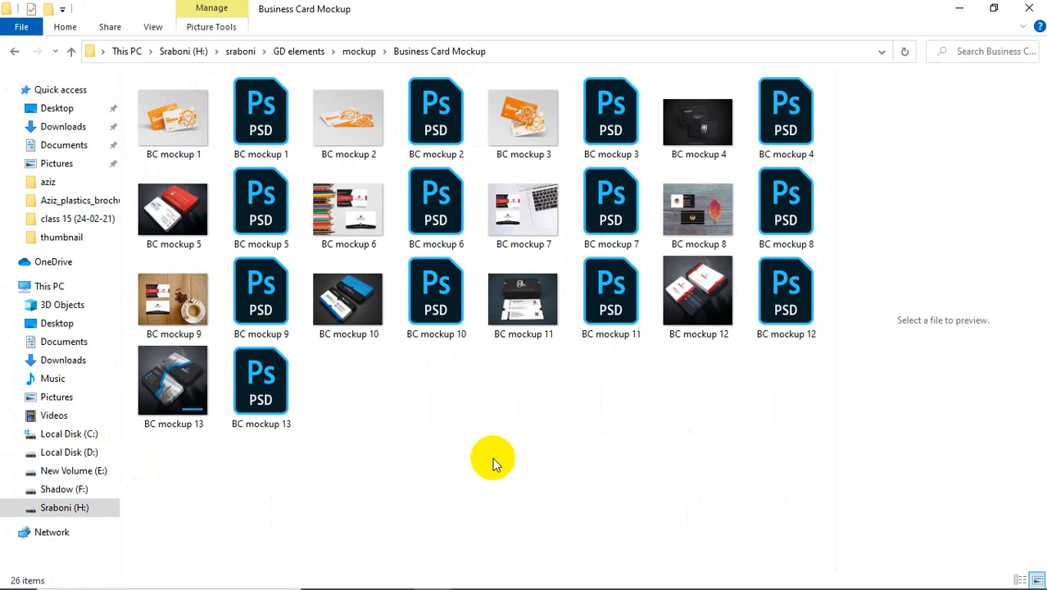
left_click(617, 123)
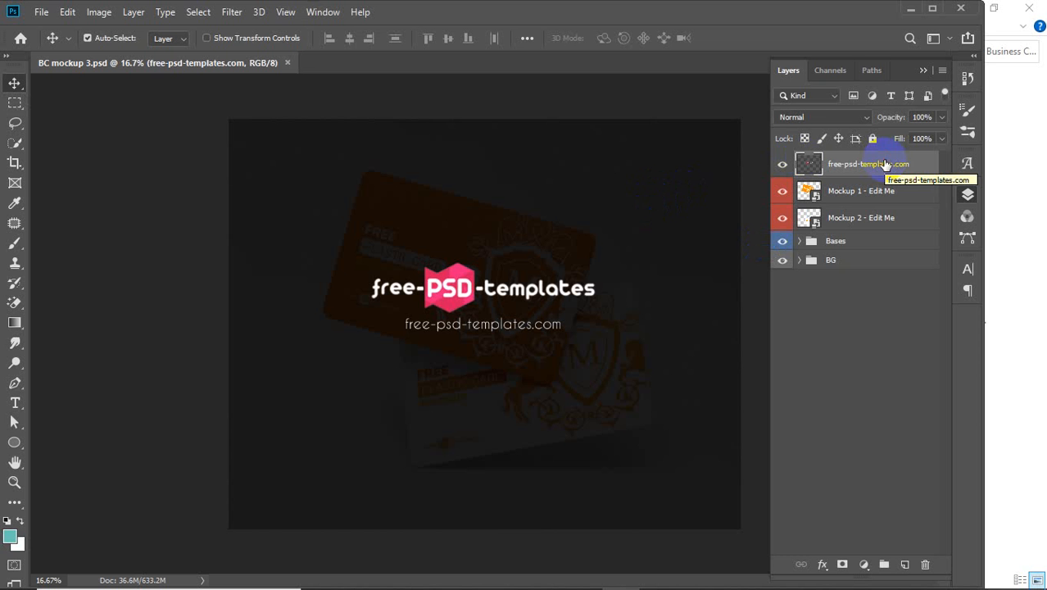
Step: Delete the free-psd-templates.com watermark layer, save, close Explorer and toggle Mockup 1's visibility
key("Delete")
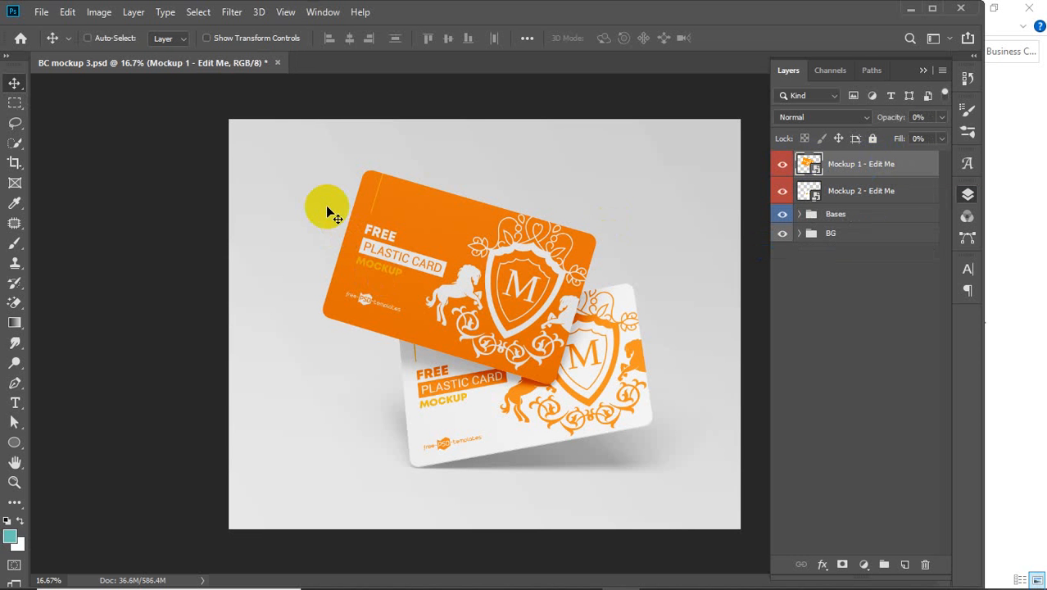
key("ctrl+s")
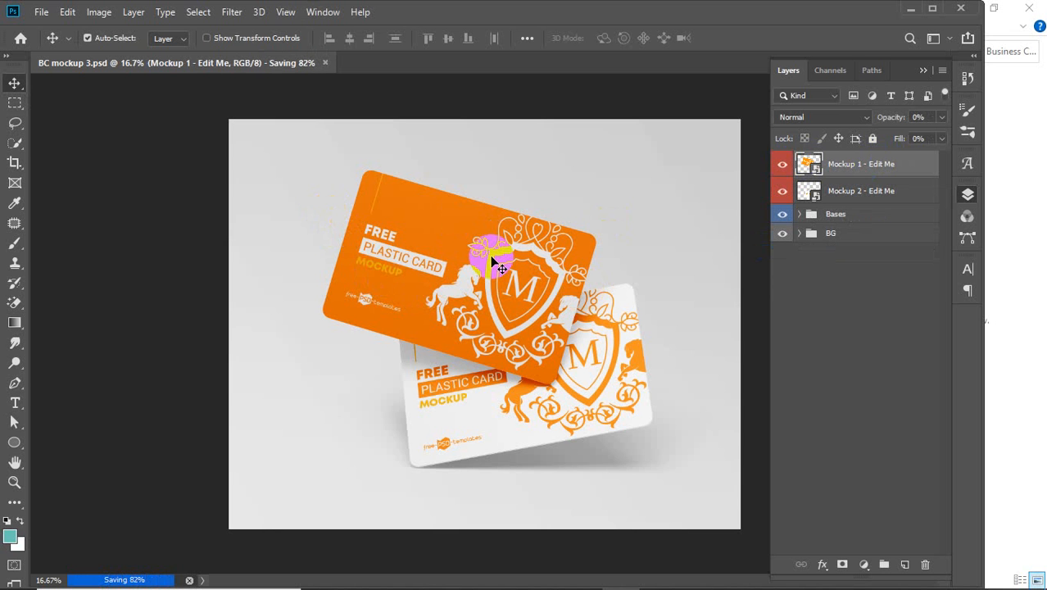
left_click(1029, 9)
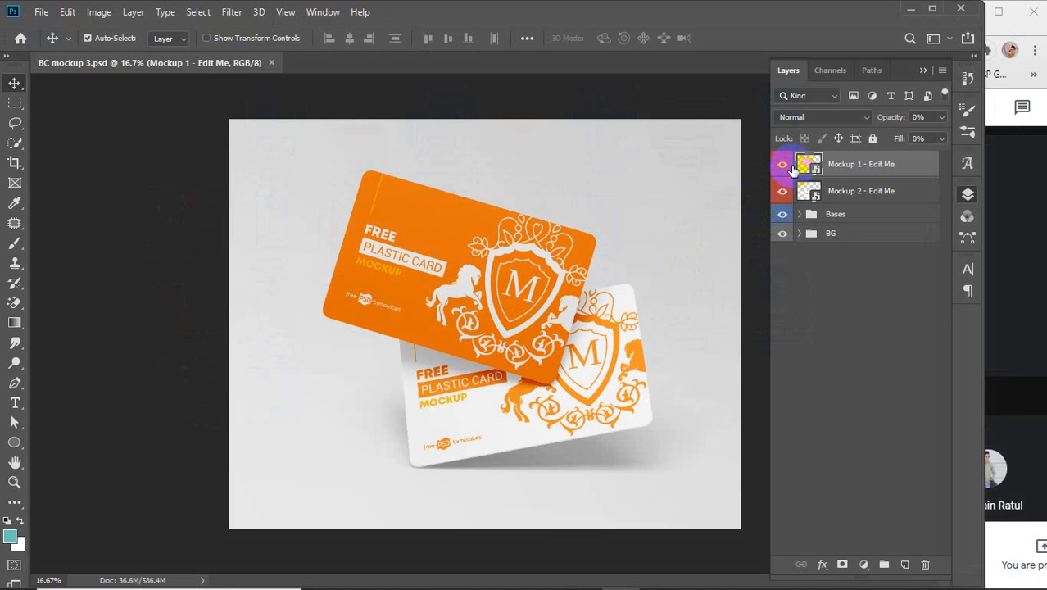
left_click(783, 165)
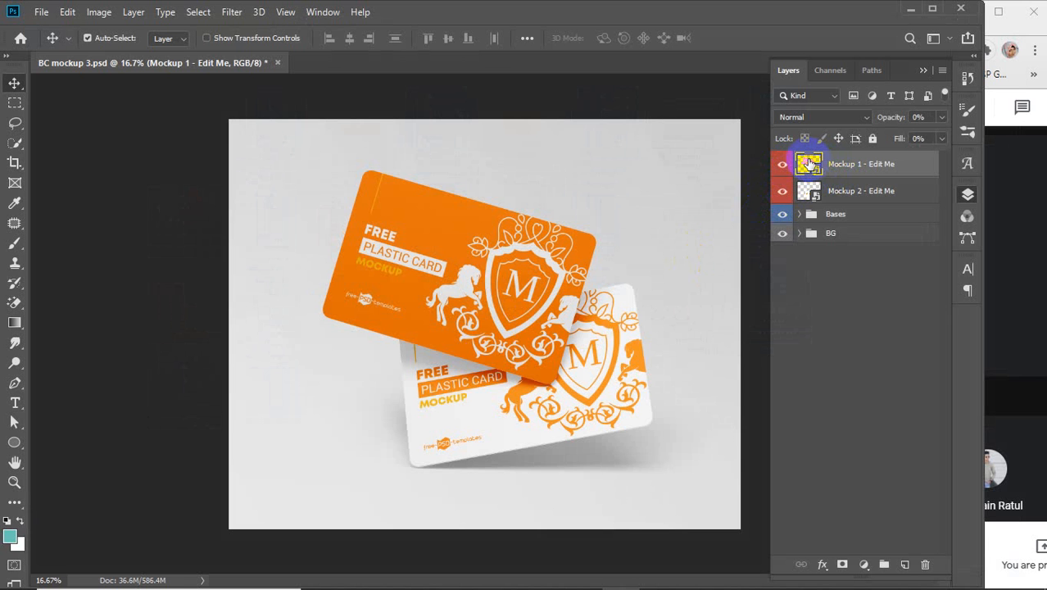
Step: Embed fp-01 in Mockup 1's smart object, scale it to fill the card, then save and close
double_click(809, 164)
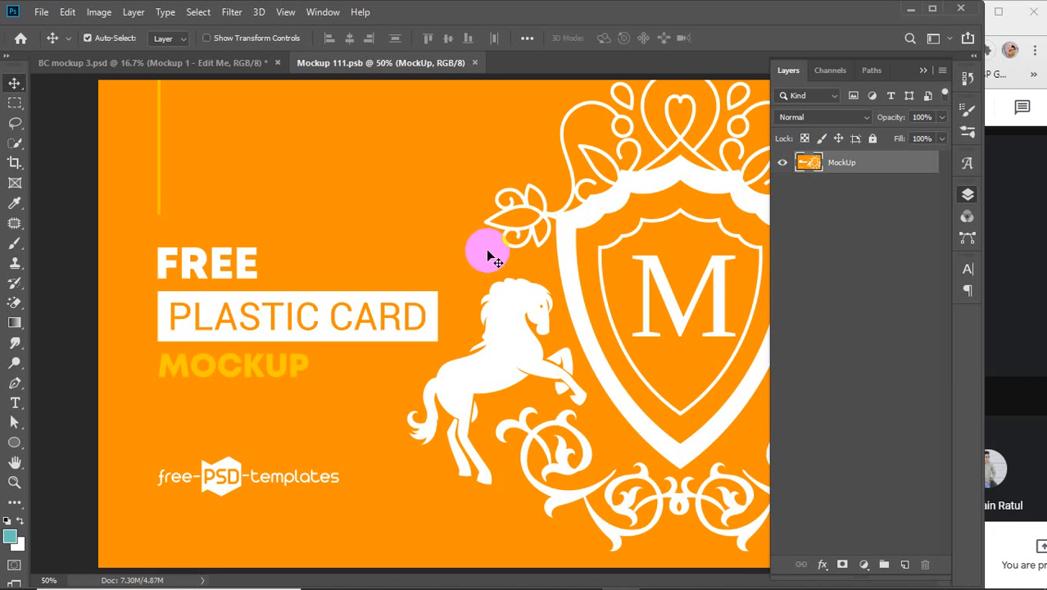
scroll(488, 257, "down", 5)
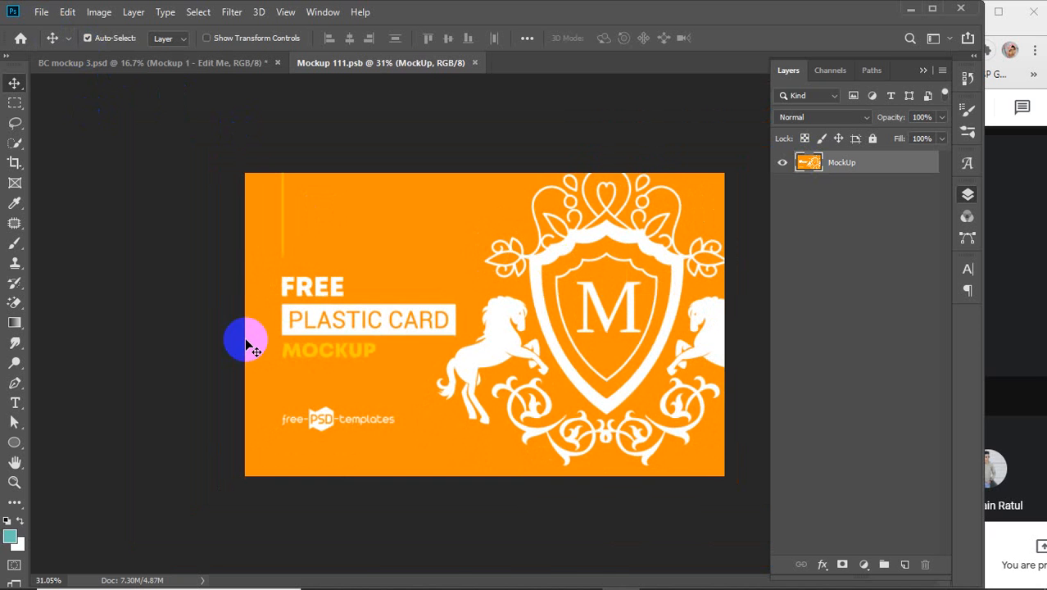
mouse_move(374, 586)
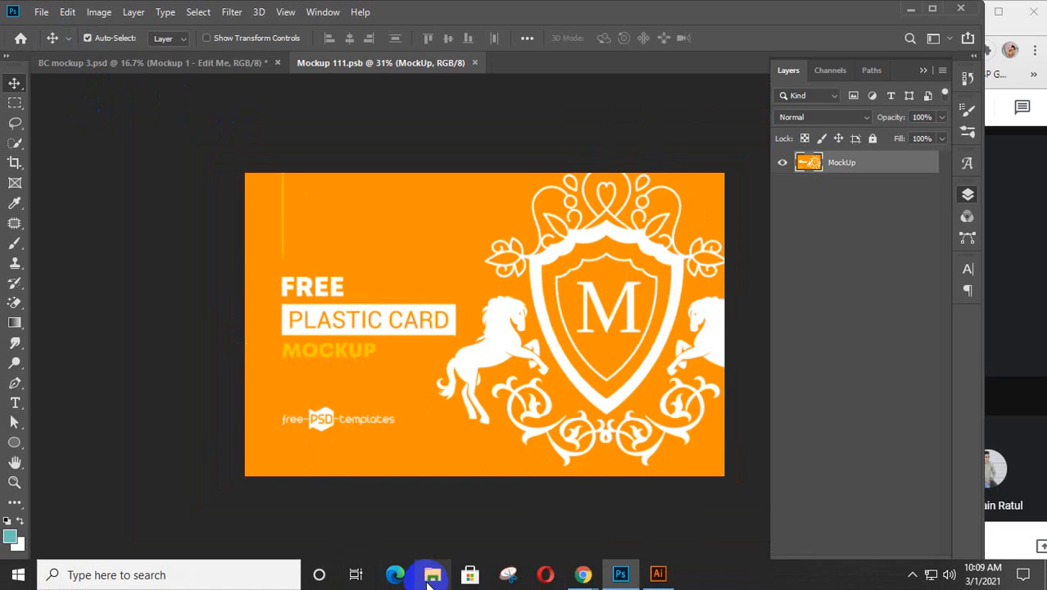
left_click(41, 13)
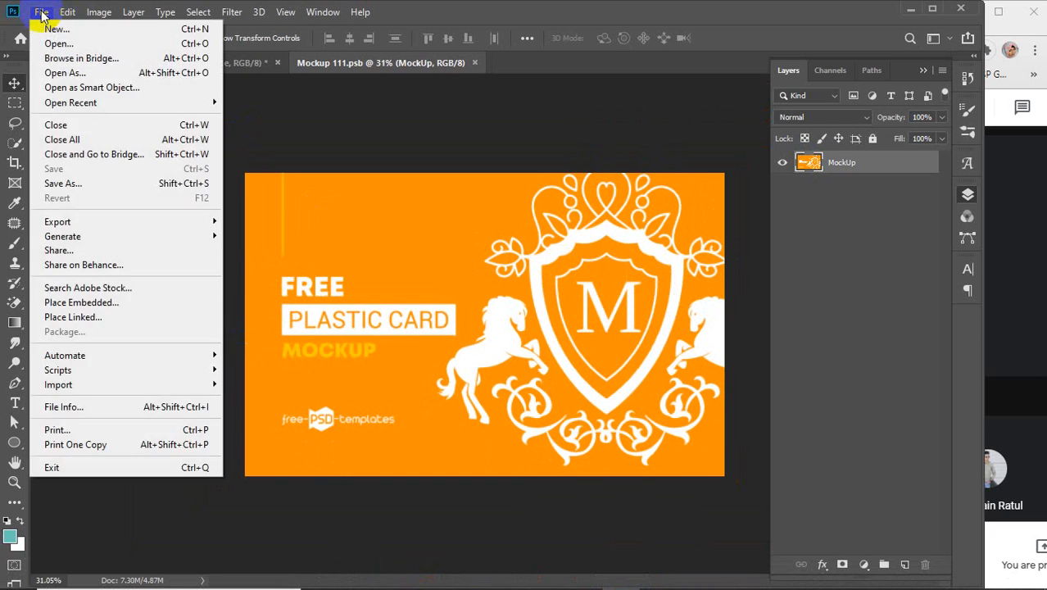
left_click(86, 303)
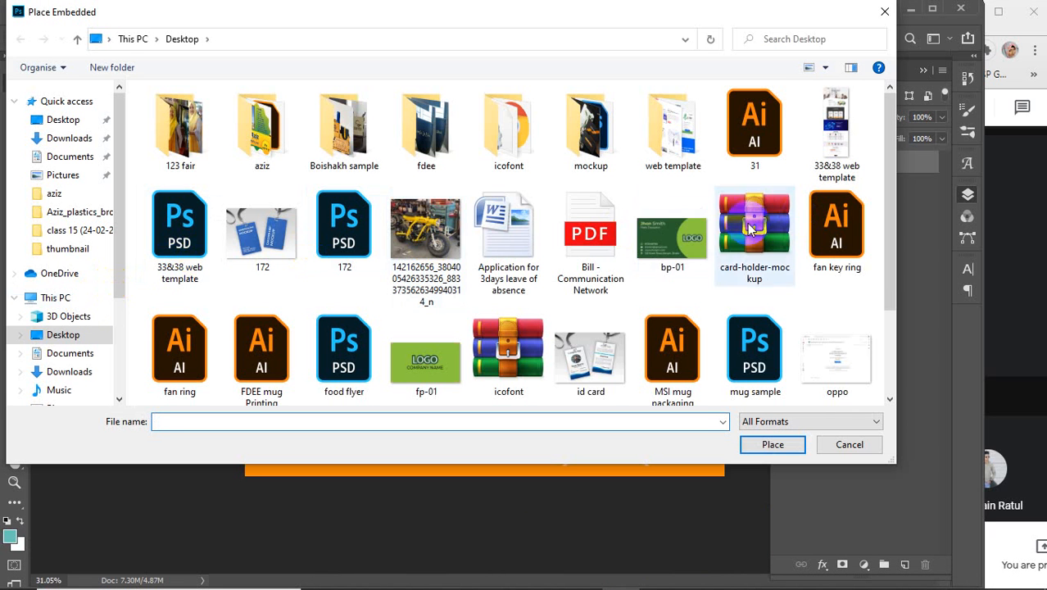
left_click(426, 372)
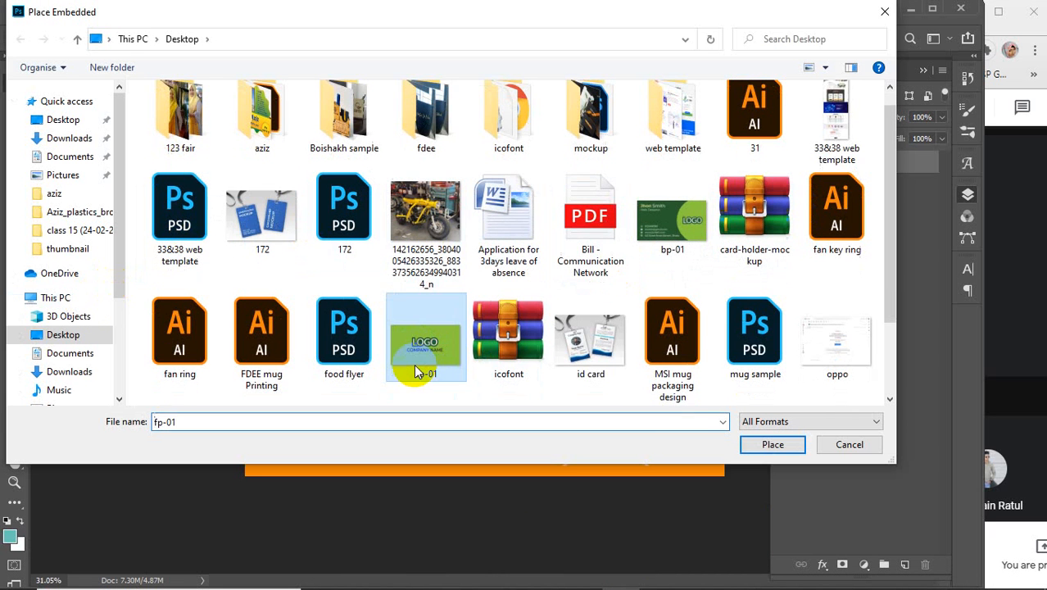
left_click(752, 445)
left_click_drag(459, 283, 347, 219)
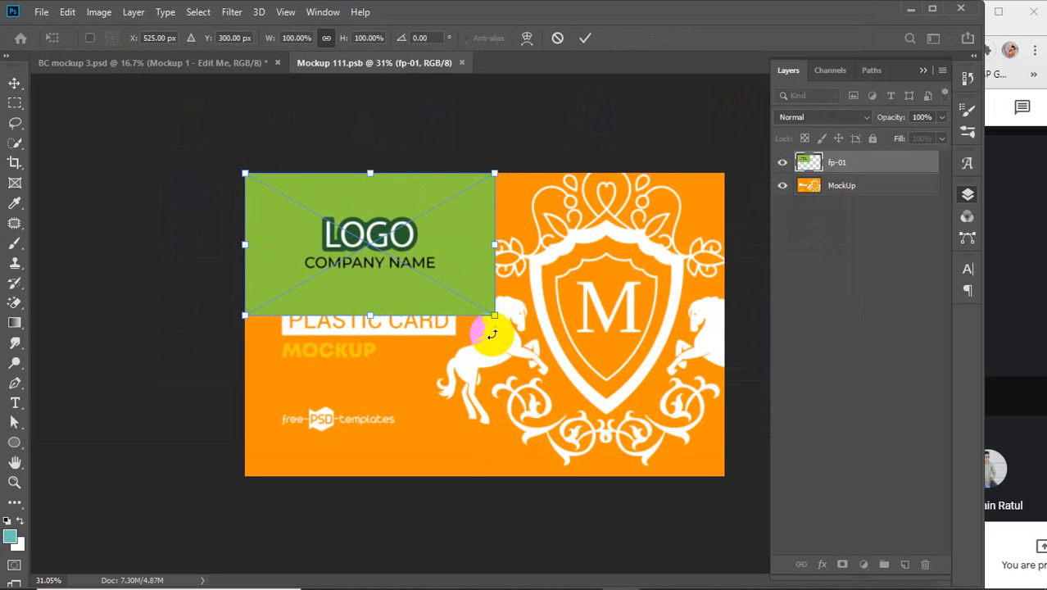
left_click_drag(492, 318, 724, 478)
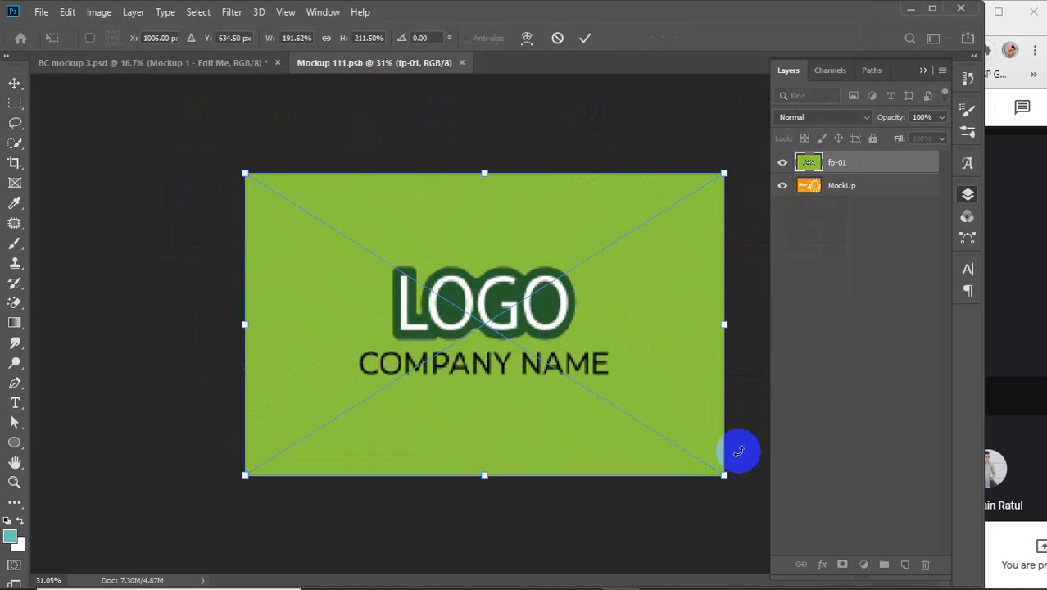
left_click(585, 38)
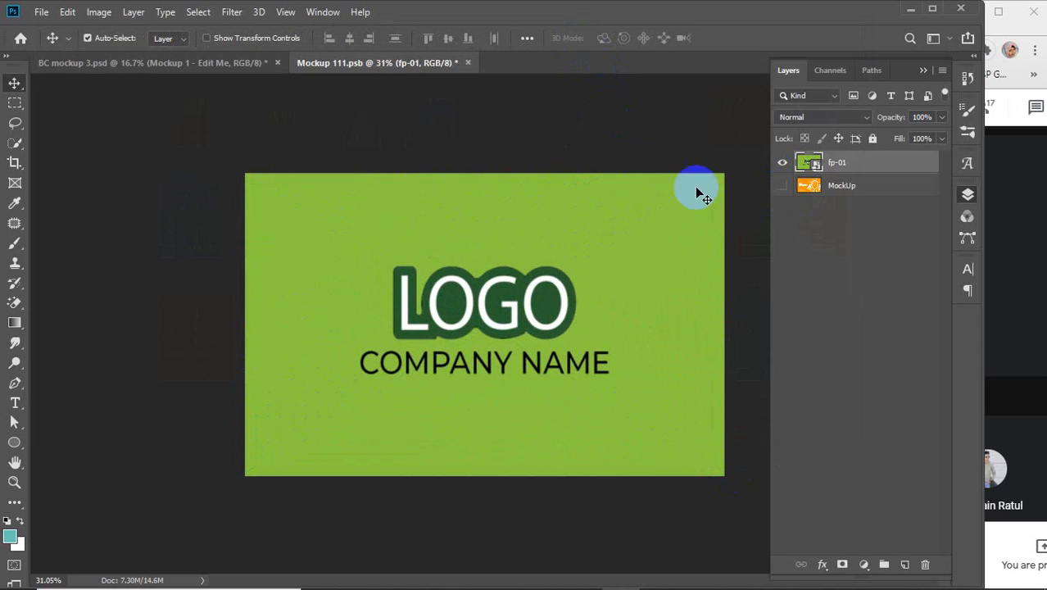
key("ctrl+s")
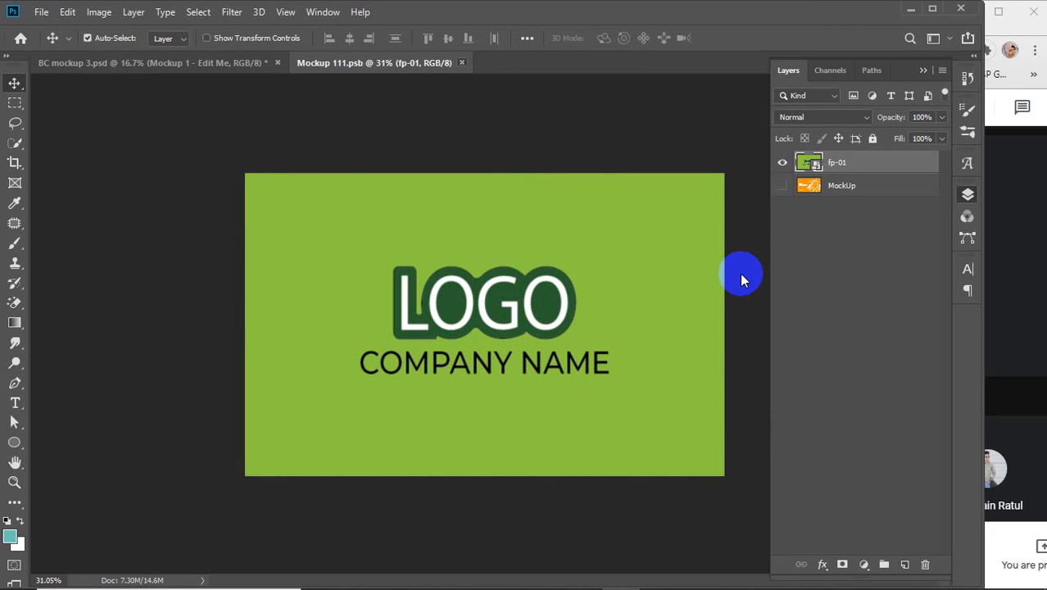
key("ctrl+w")
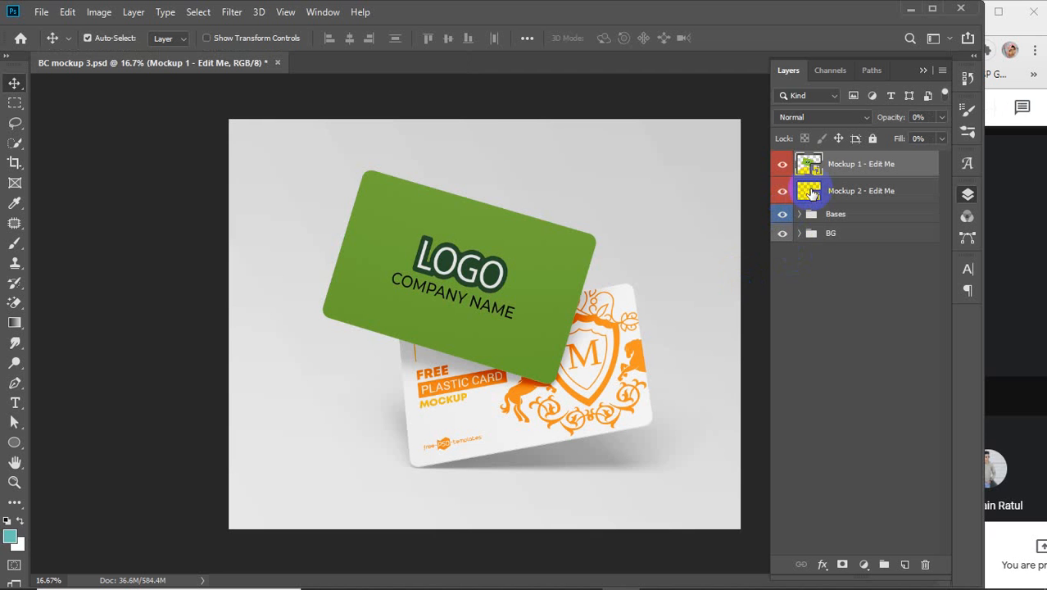
Step: Embed bp-01 in Mockup 2's smart object, scale it to fill, hide MockUp, then save and close
double_click(809, 190)
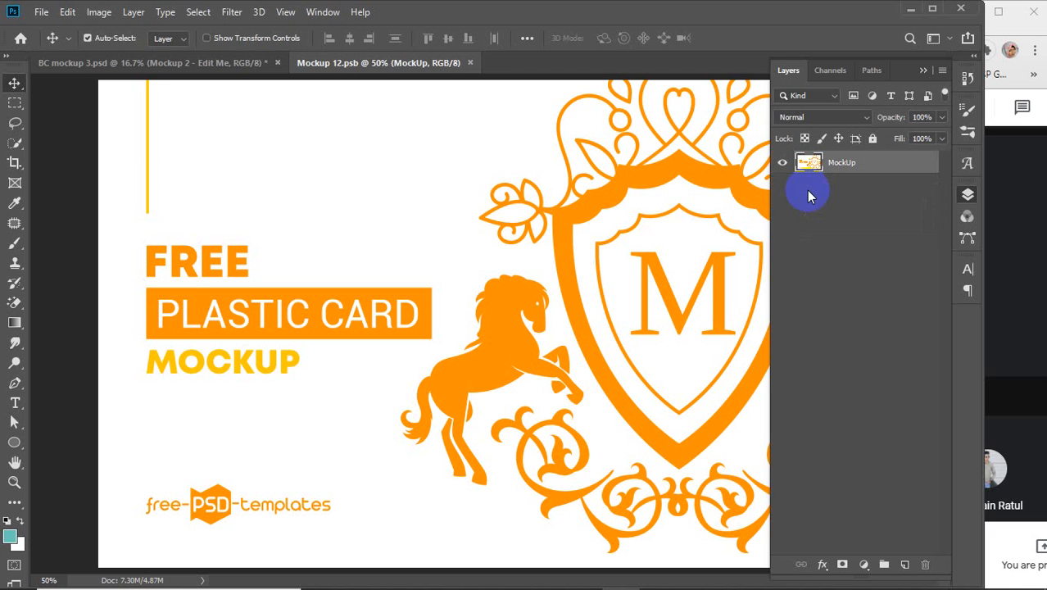
scroll(678, 232, "down", 3)
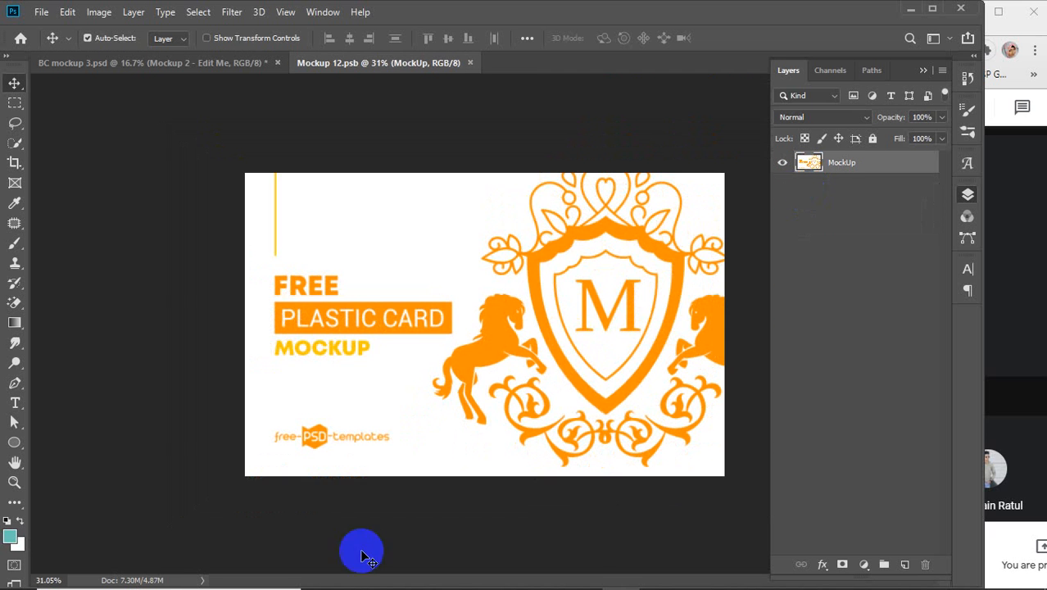
left_click(41, 11)
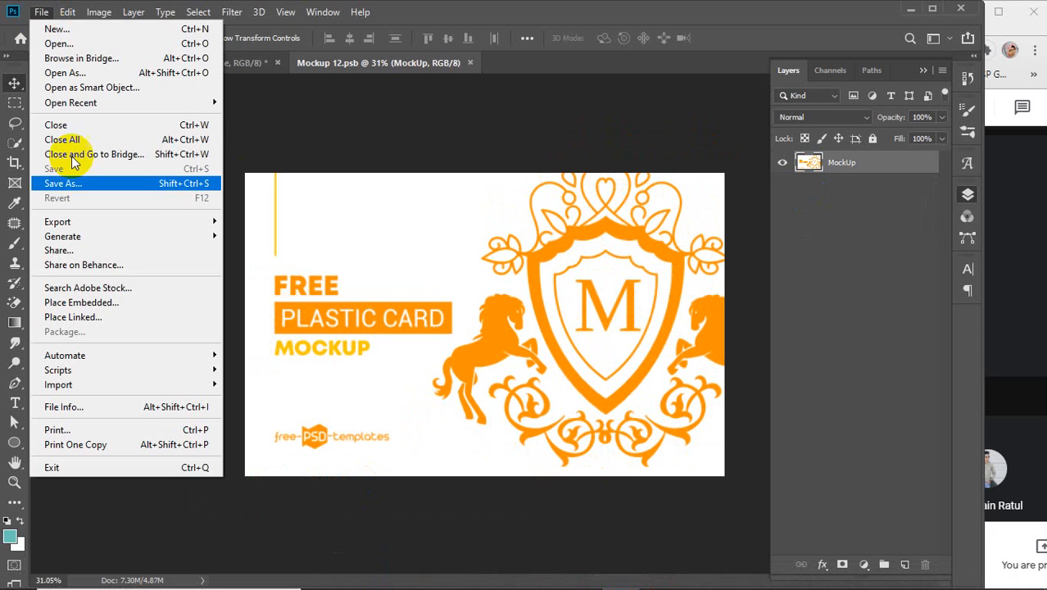
left_click(85, 304)
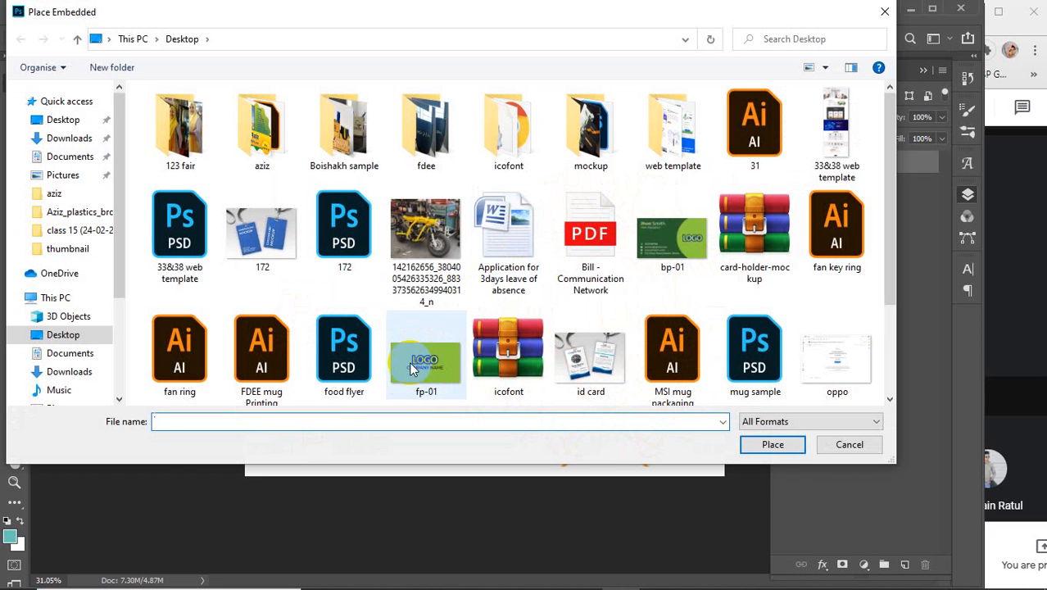
left_click(676, 217)
left_click(749, 443)
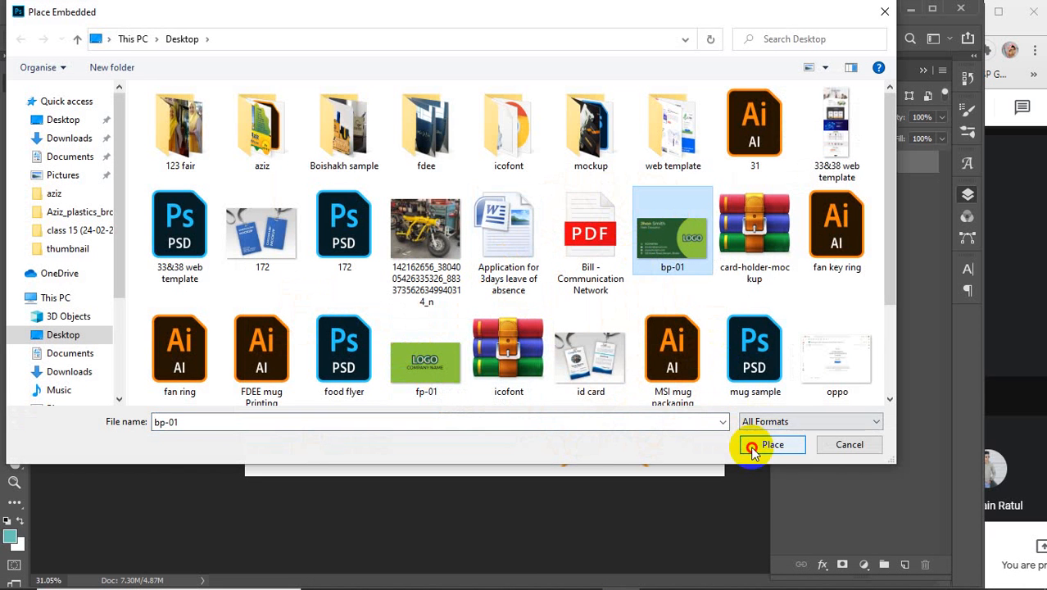
left_click_drag(494, 319, 380, 238)
left_click_drag(494, 316, 724, 476)
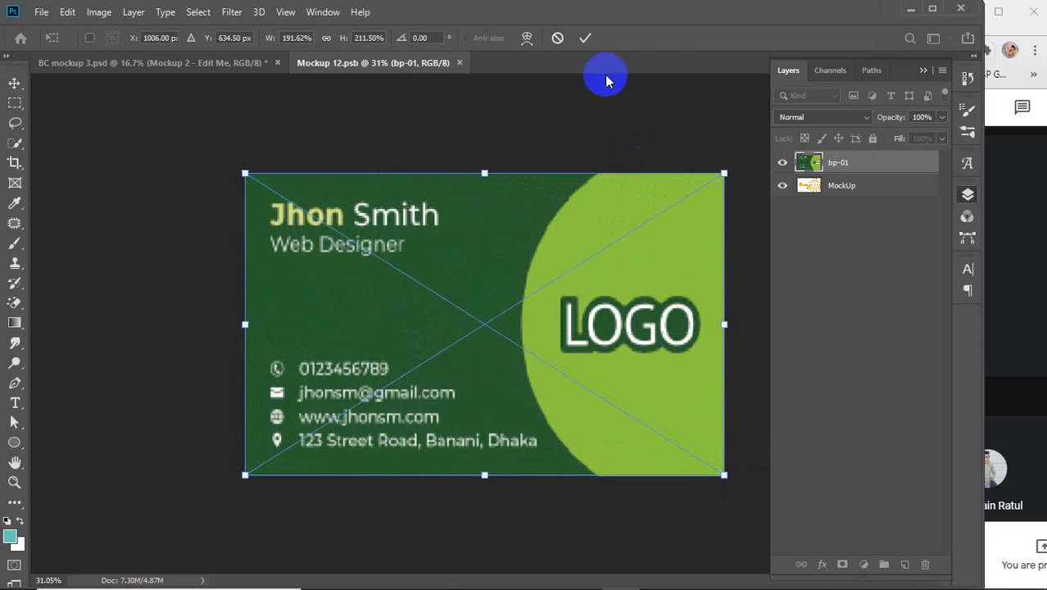
left_click(586, 37)
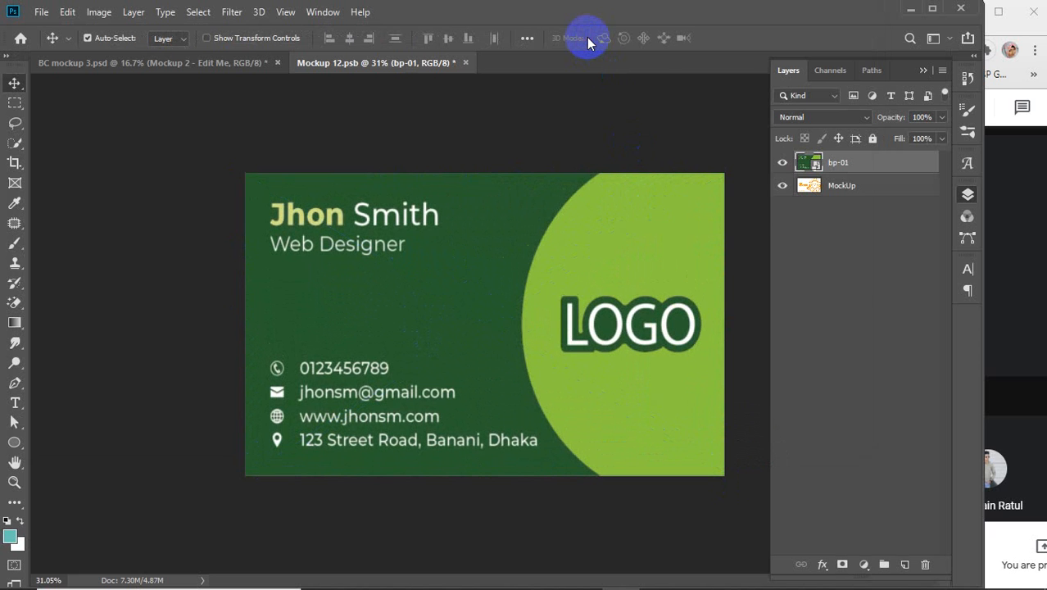
left_click(784, 189)
key("ctrl+s")
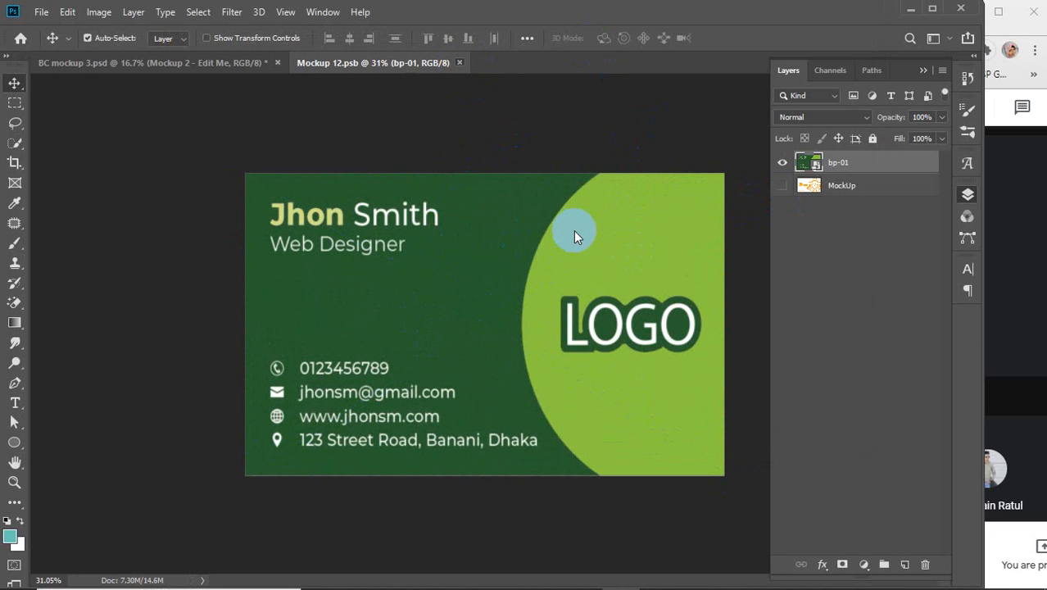
key("ctrl+w")
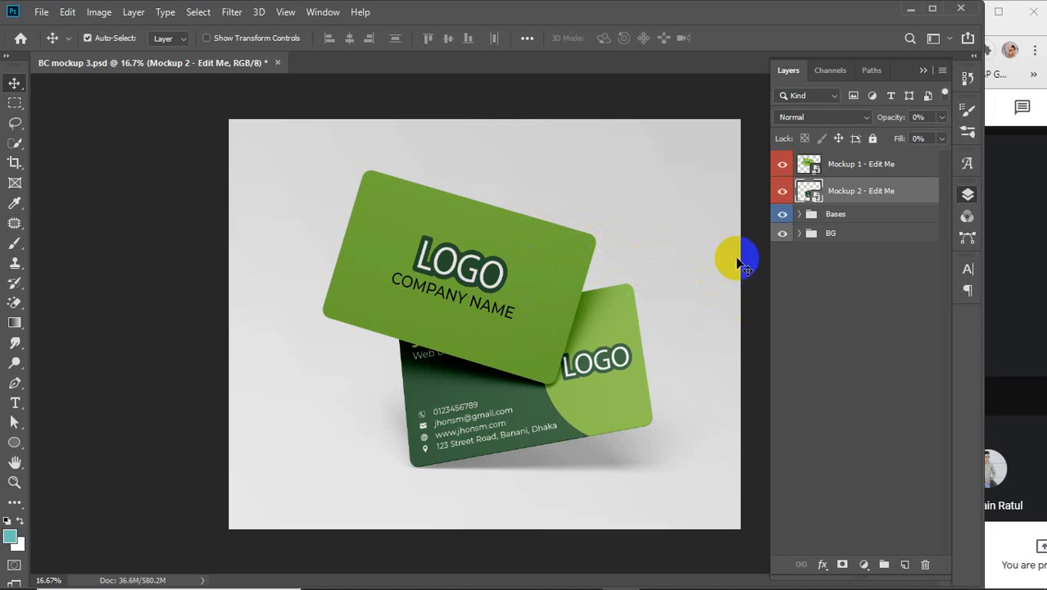
mouse_move(738, 264)
left_mouse_down()
mouse_move(533, 392)
mouse_move(490, 439)
mouse_move(509, 408)
mouse_move(528, 248)
mouse_move(445, 428)
mouse_move(491, 270)
mouse_move(409, 219)
mouse_move(480, 276)
mouse_move(439, 278)
mouse_move(444, 416)
left_mouse_up()
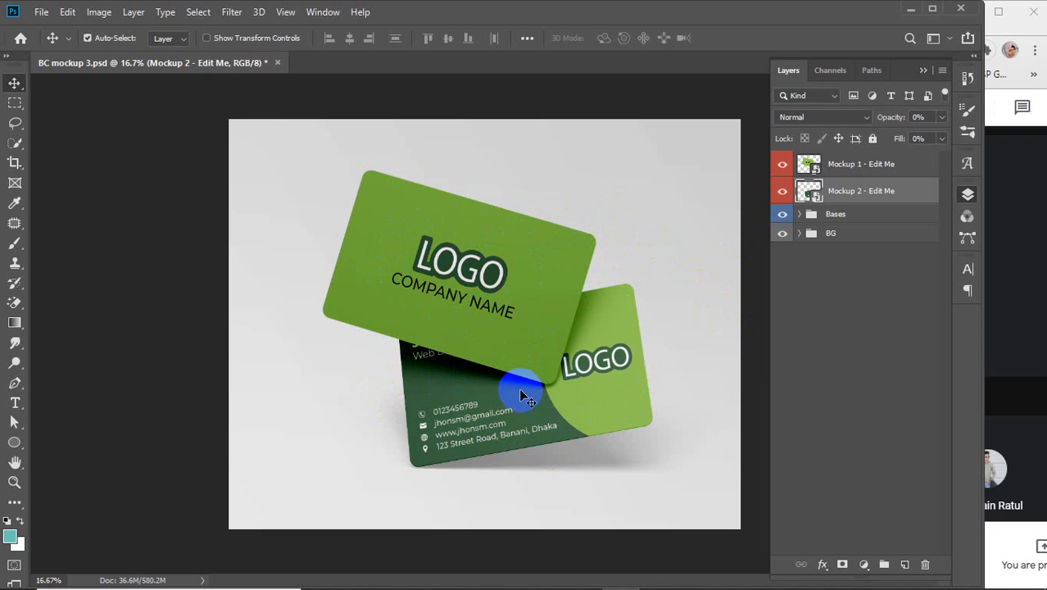
left_click(811, 165, "ctrl")
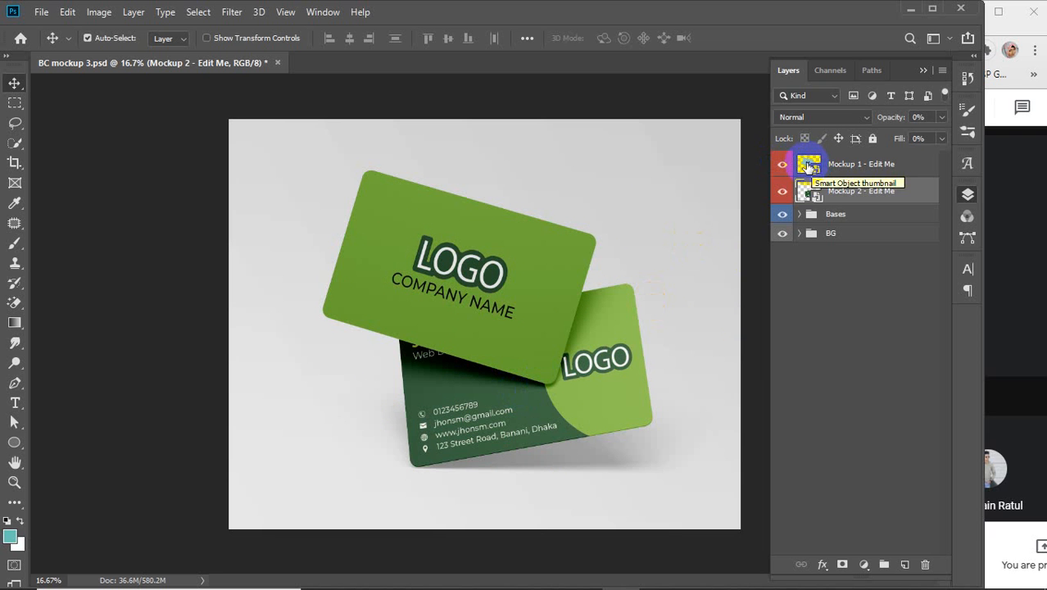
Step: Place bp-01 into Mockup 1's smart object and scale it to fill the card
double_click(809, 165)
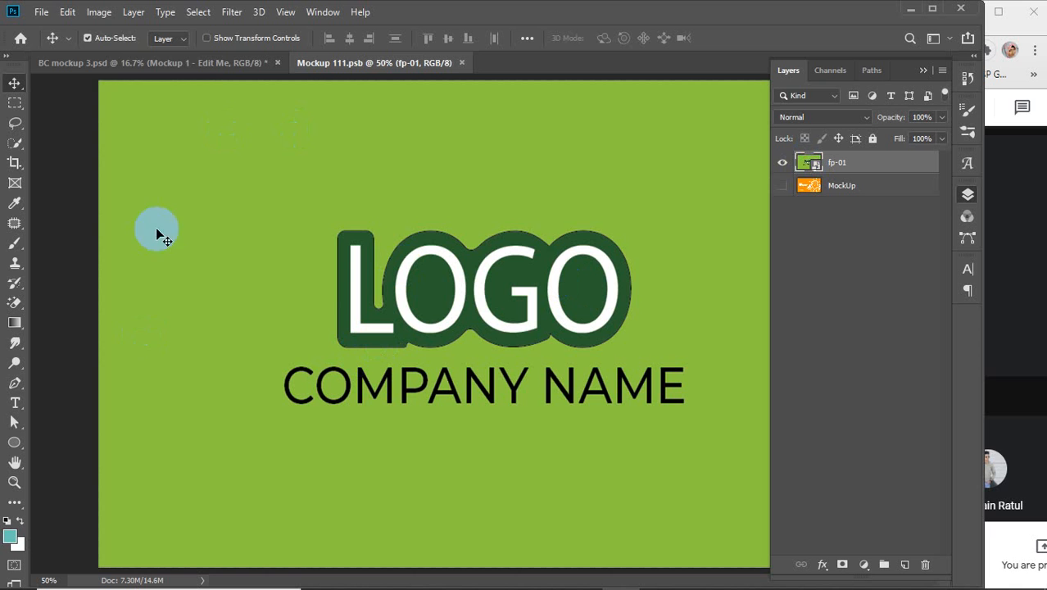
left_click(41, 12)
left_click(79, 304)
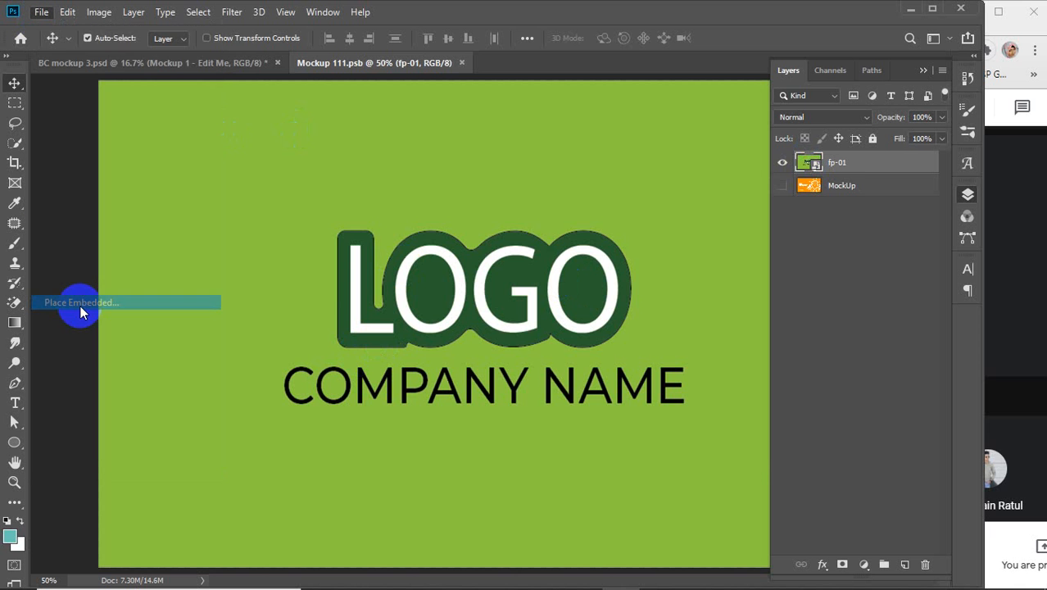
left_click(665, 238)
left_click(790, 441)
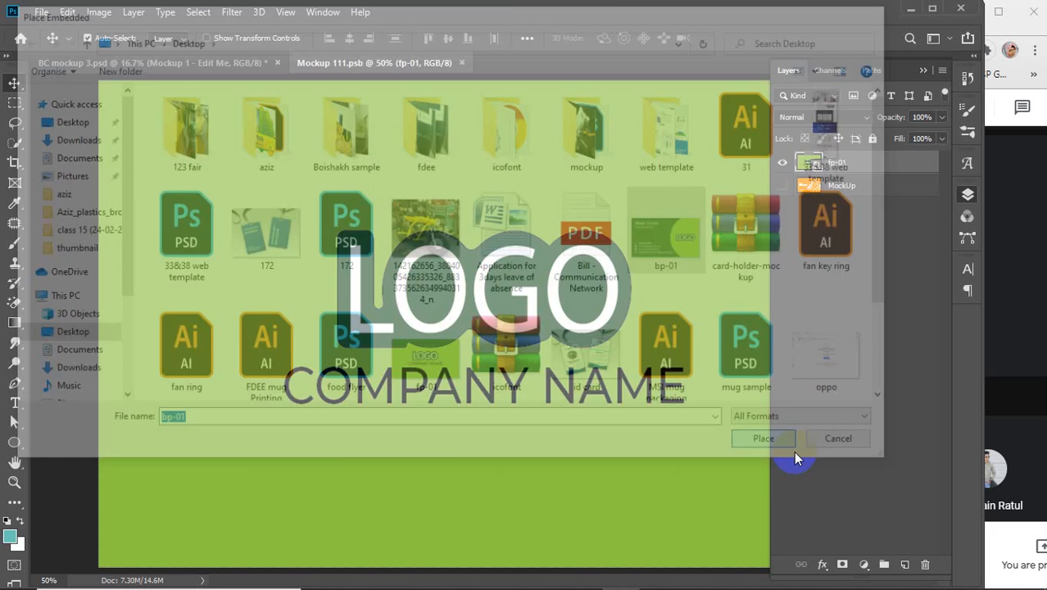
left_click_drag(526, 328, 312, 168)
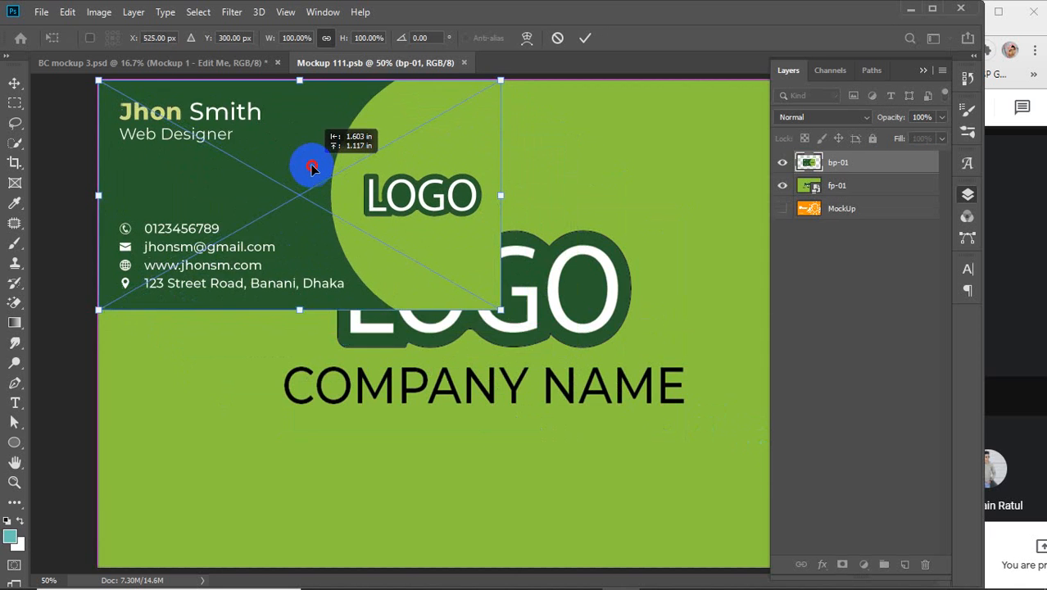
scroll(357, 285, "down", 3)
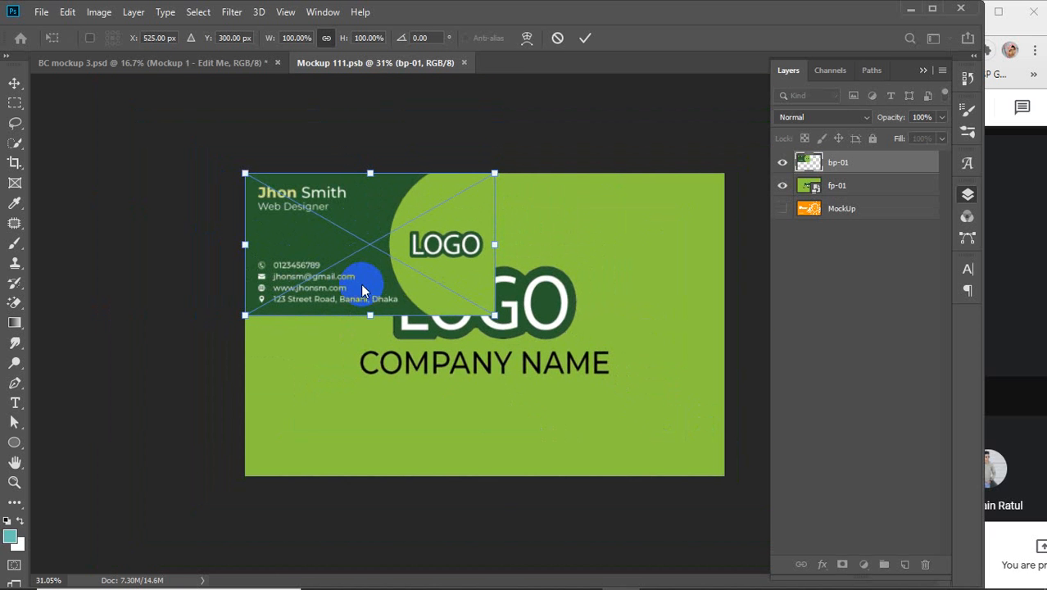
left_click_drag(492, 316, 719, 477)
left_click(587, 37)
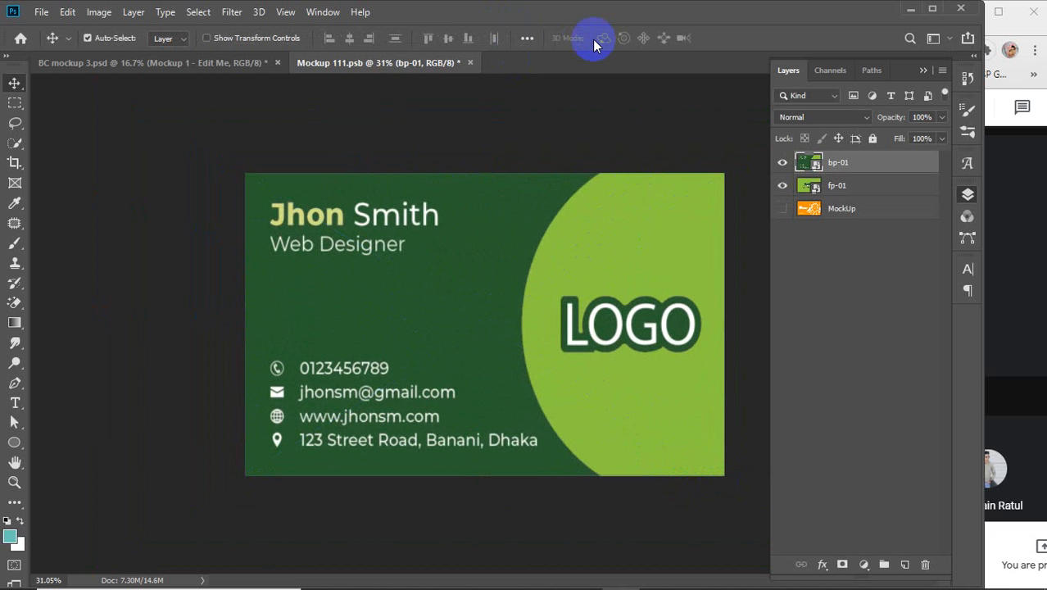
Step: Delete the fp-01 layer, then save and close the smart object
left_click(783, 186)
left_click(853, 187)
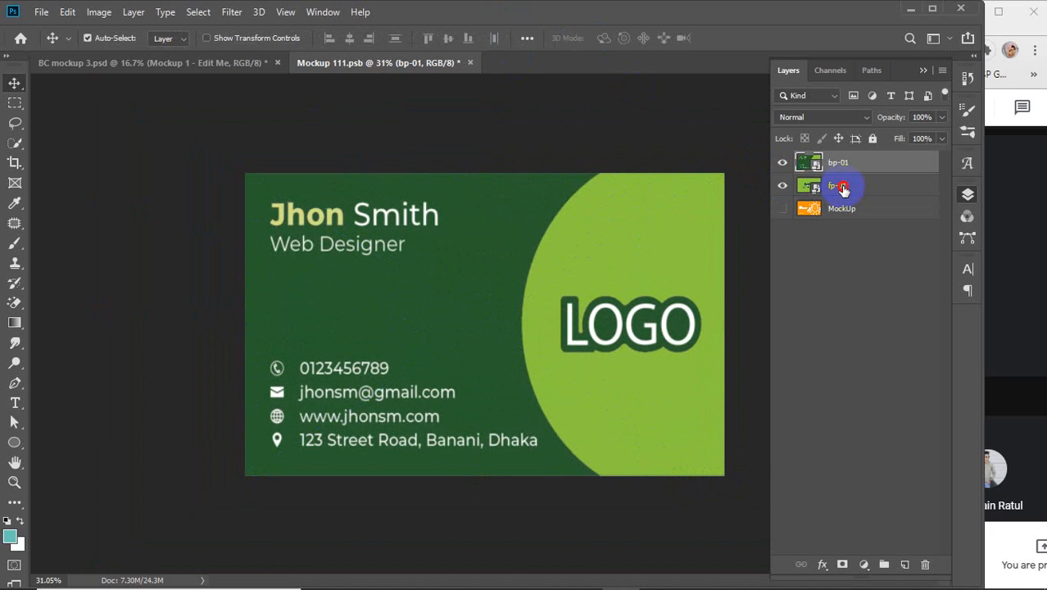
key("Delete")
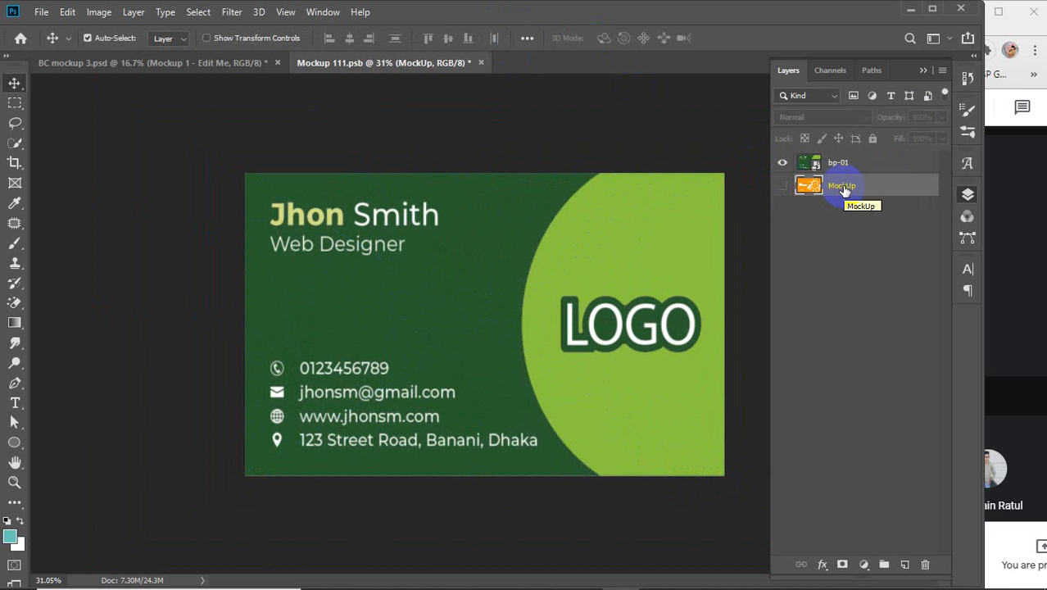
left_click(858, 164)
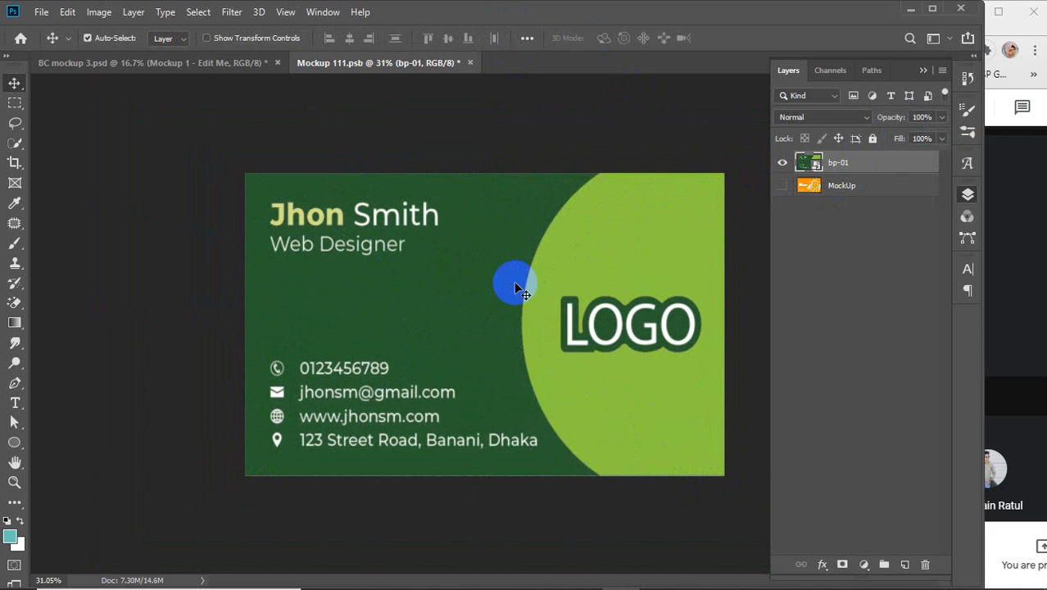
key("ctrl+s")
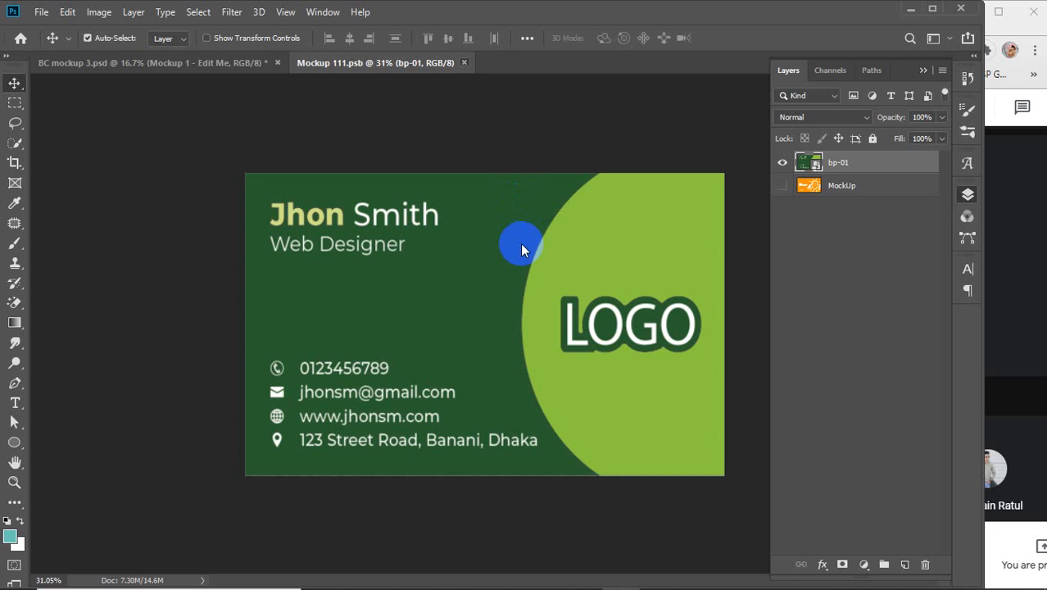
key("ctrl+w")
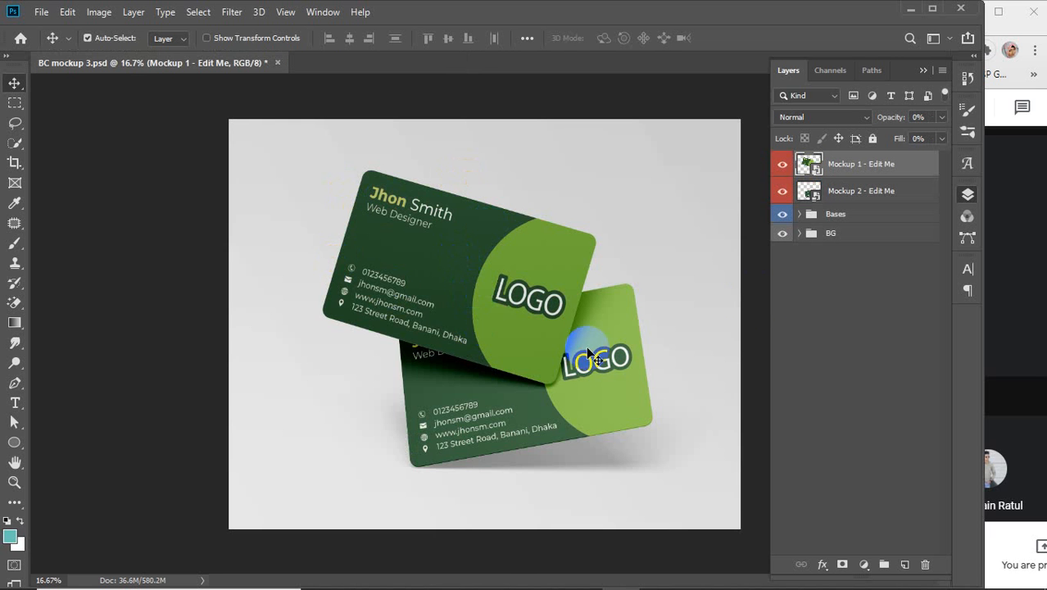
Step: In Mockup 2's smart object, delete bp-01 and place the fp-01 front design
double_click(809, 190)
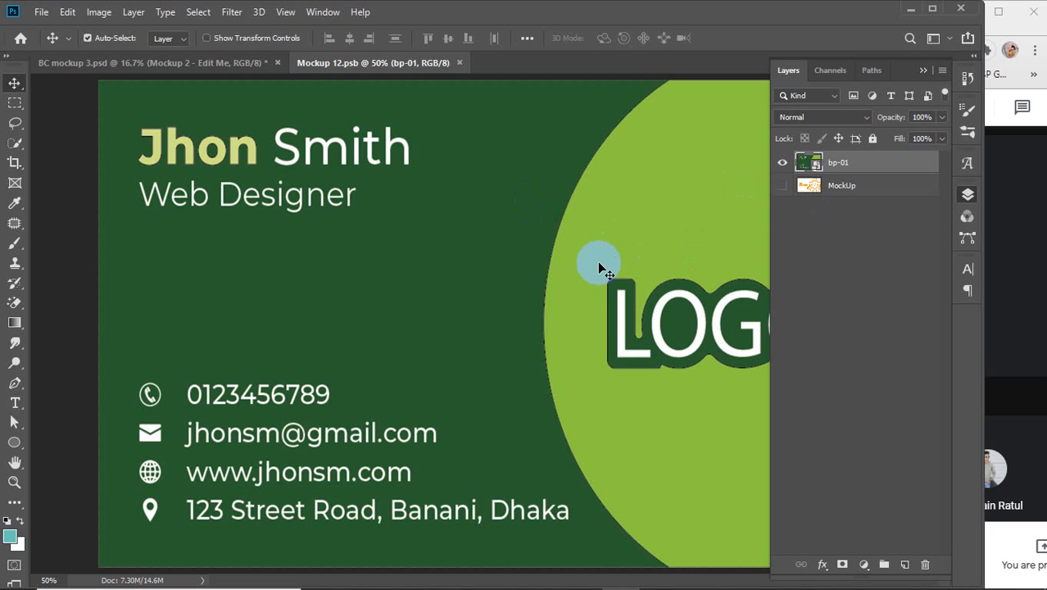
scroll(599, 262, "down", 2)
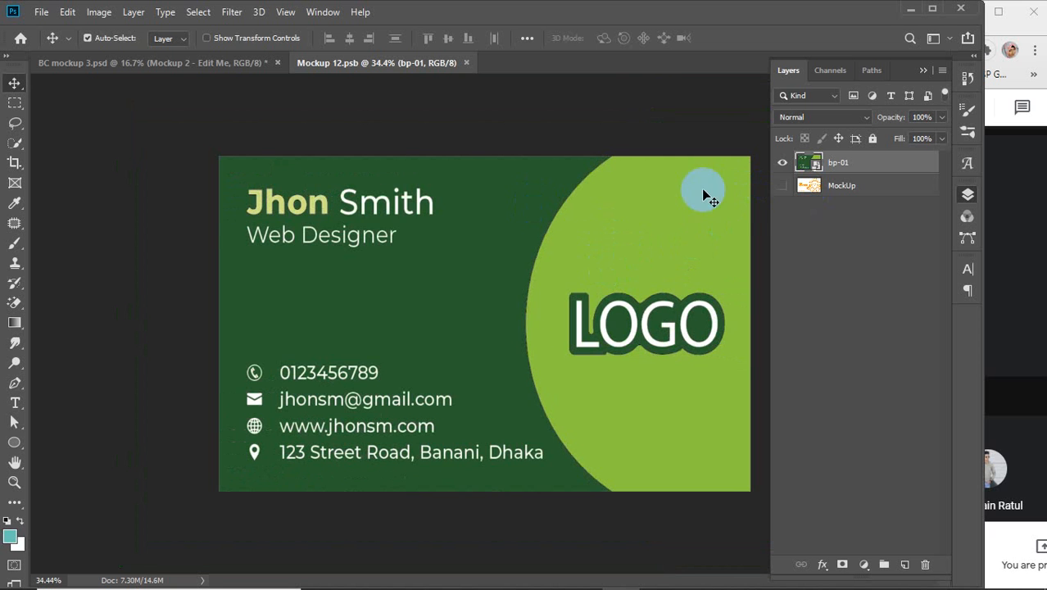
key("Delete")
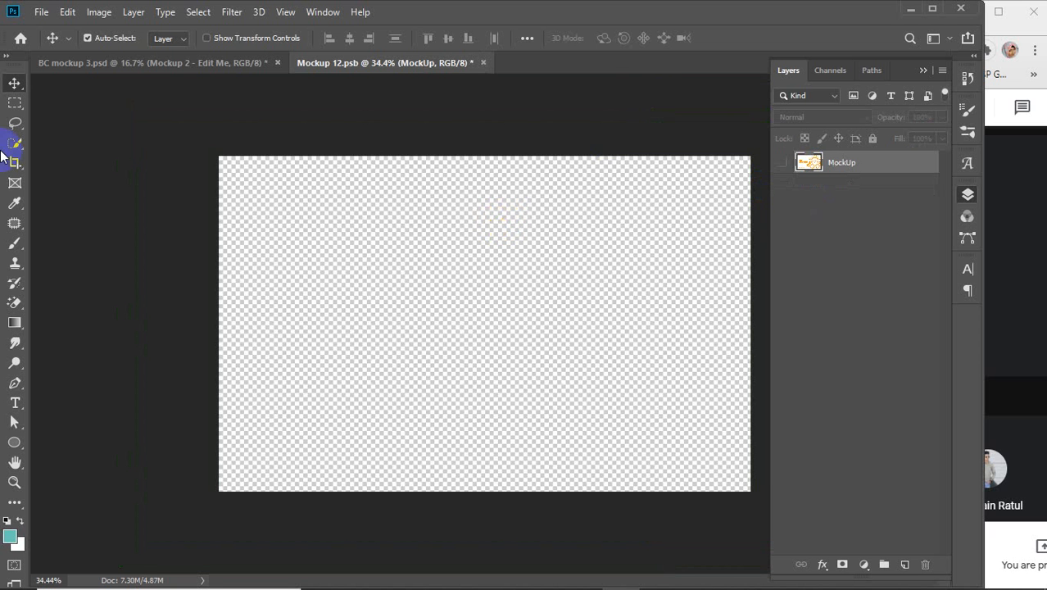
left_click(41, 12)
left_click(91, 304)
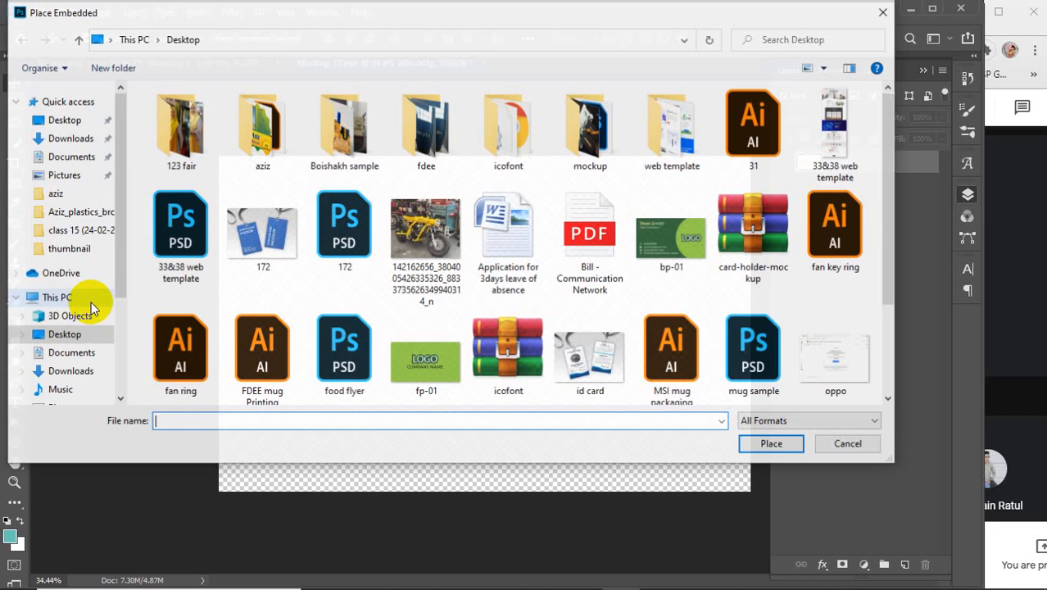
left_click(445, 362)
left_click(759, 447)
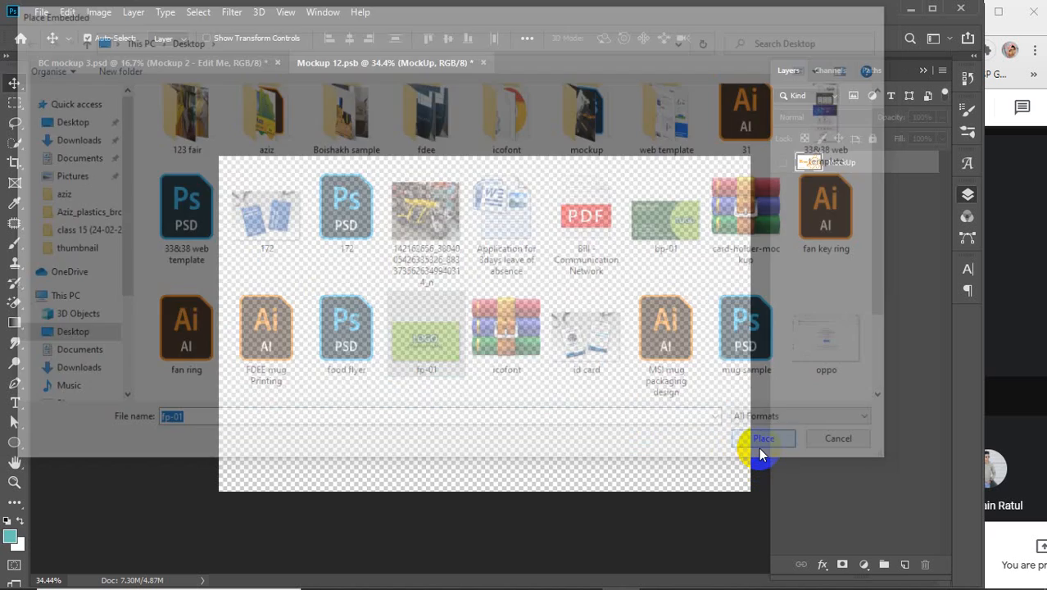
Step: Scale fp-01 to fill the canvas, commit, then save and close the .psb
left_click_drag(533, 274, 393, 177)
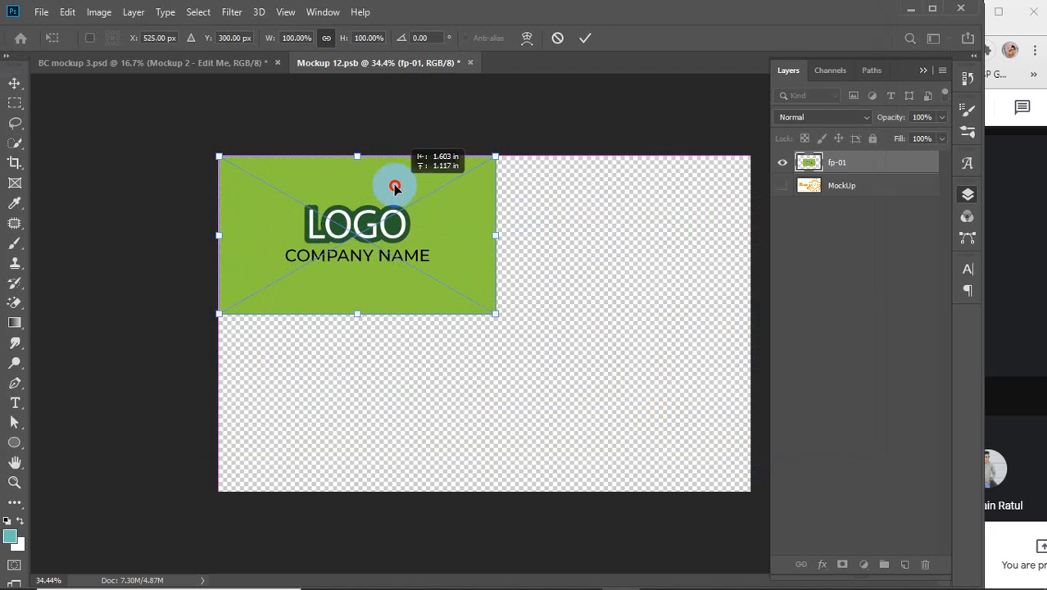
left_click_drag(494, 315, 752, 494)
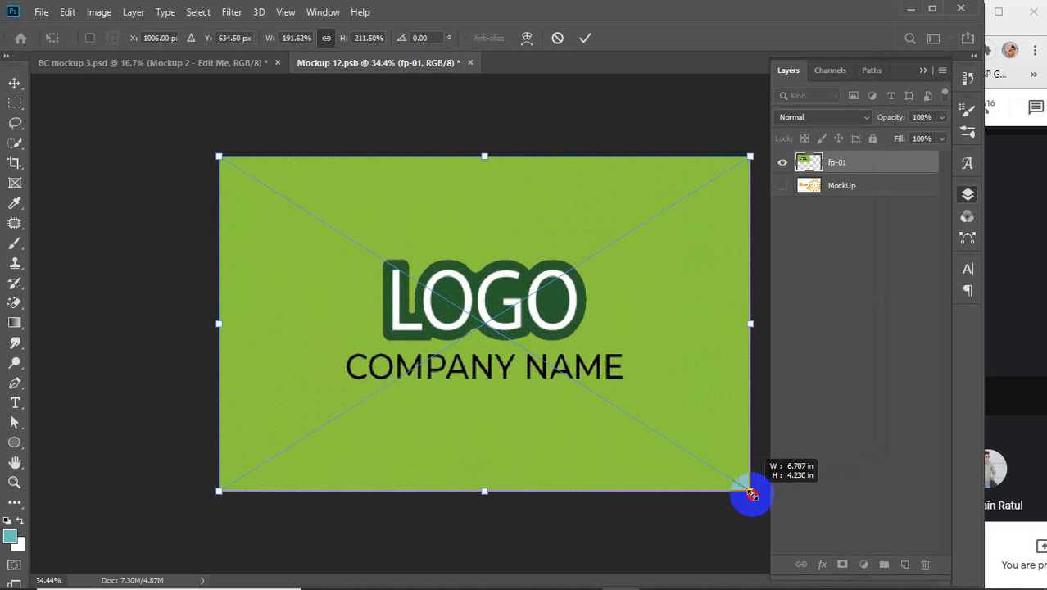
left_click(585, 38)
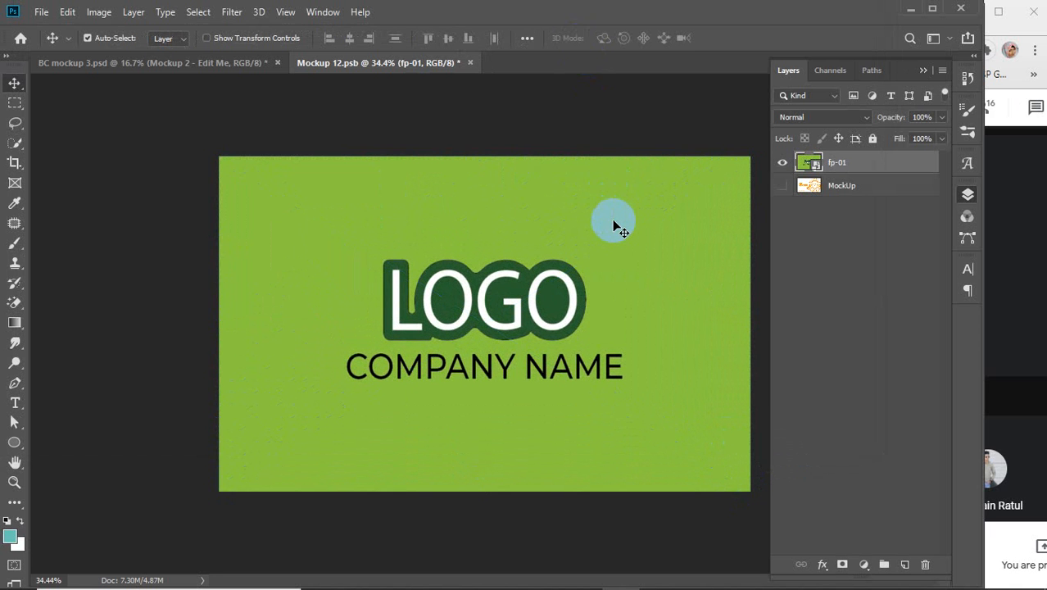
key("ctrl+s")
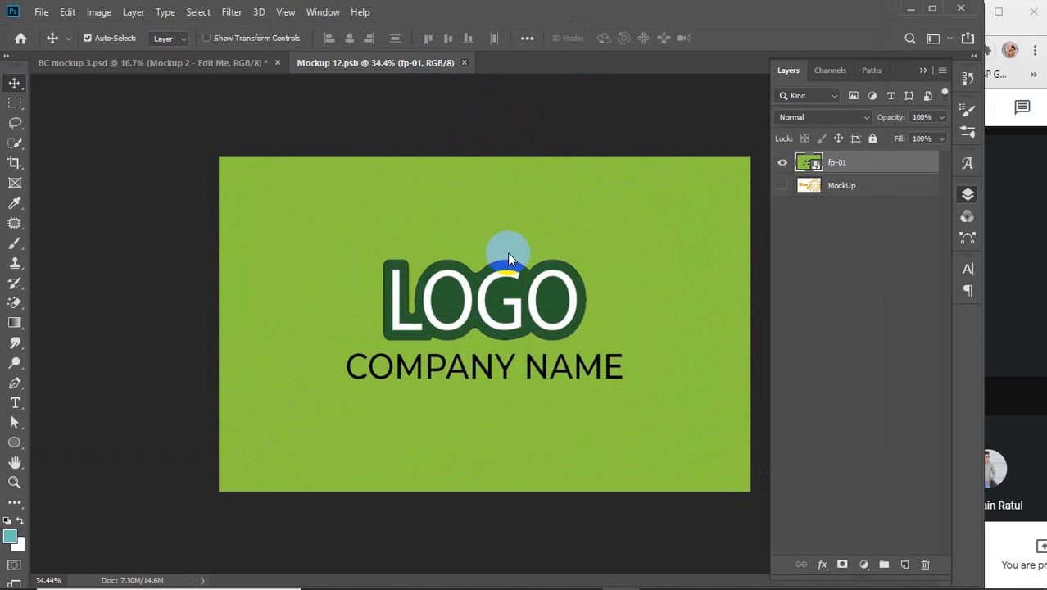
key("ctrl+w")
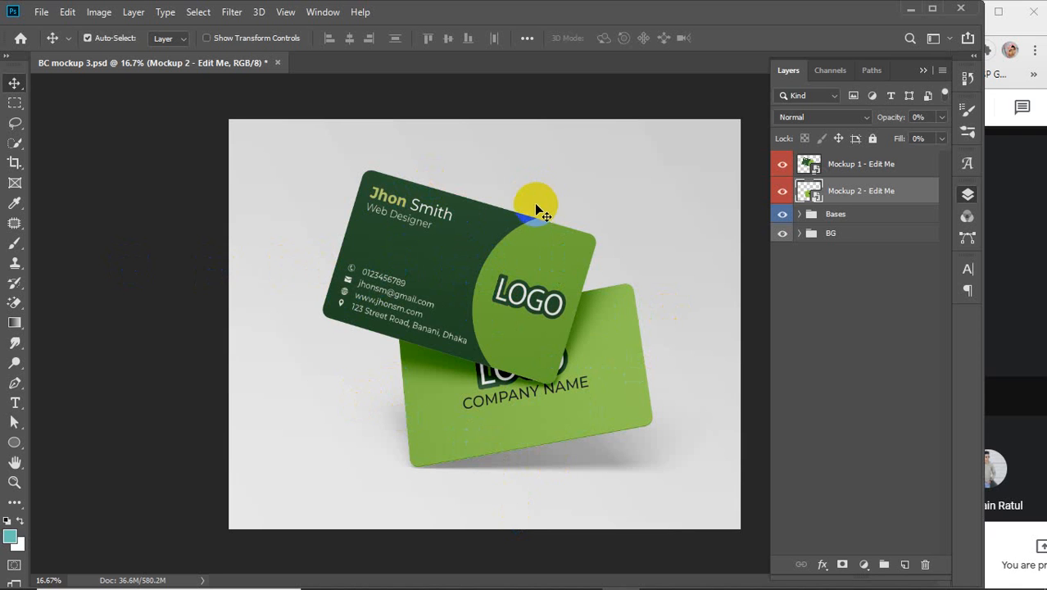
mouse_move(528, 220)
left_mouse_down()
mouse_move(397, 339)
mouse_move(400, 212)
mouse_move(382, 231)
mouse_move(390, 329)
left_mouse_up()
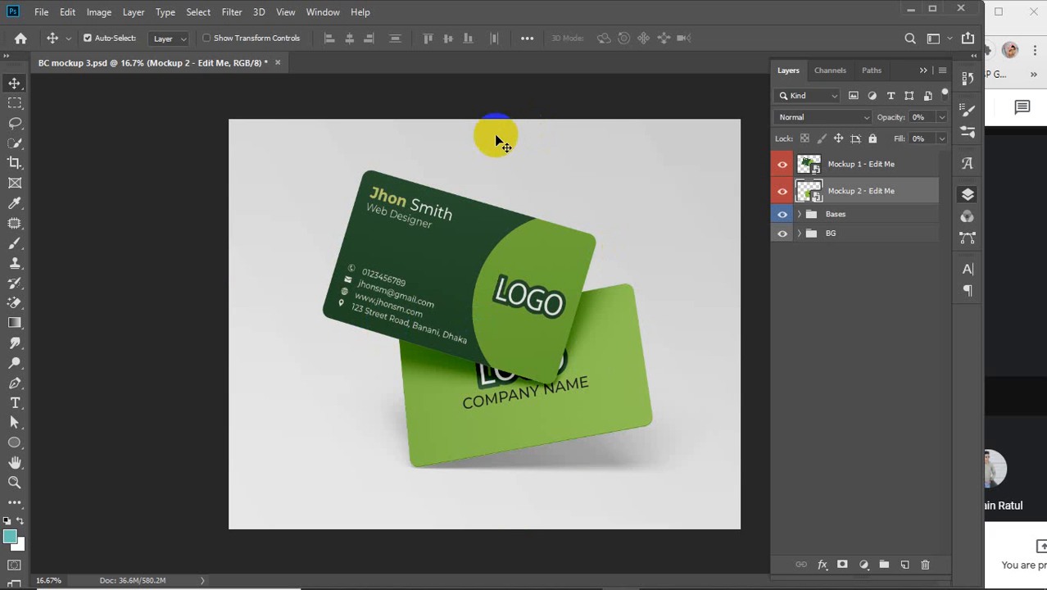
Step: Save the mockup to the Desktop as a JPEG named 'bc'
left_click(41, 12)
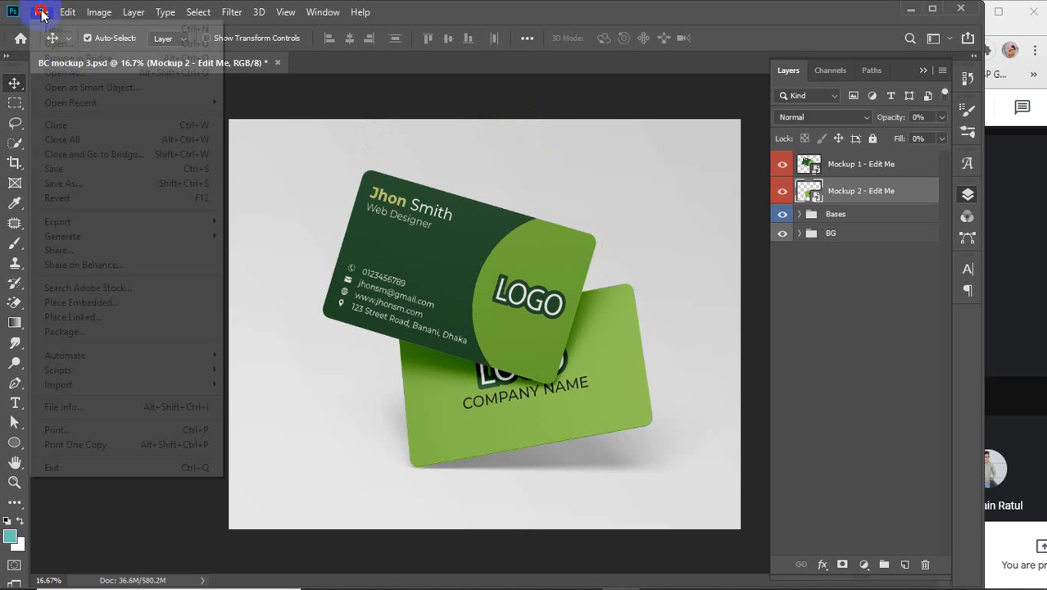
left_click(63, 183)
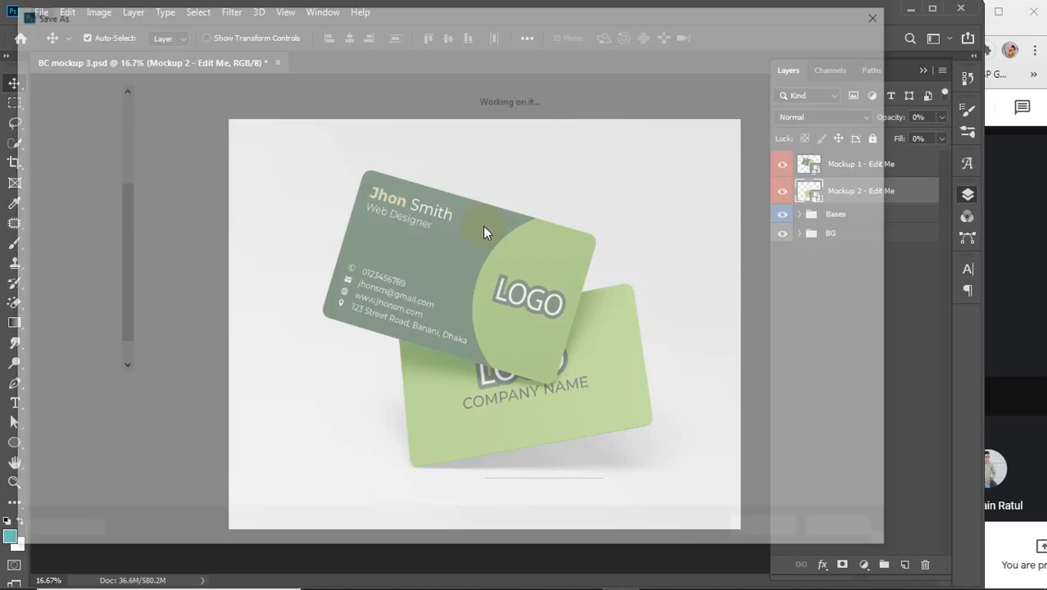
left_click(63, 175)
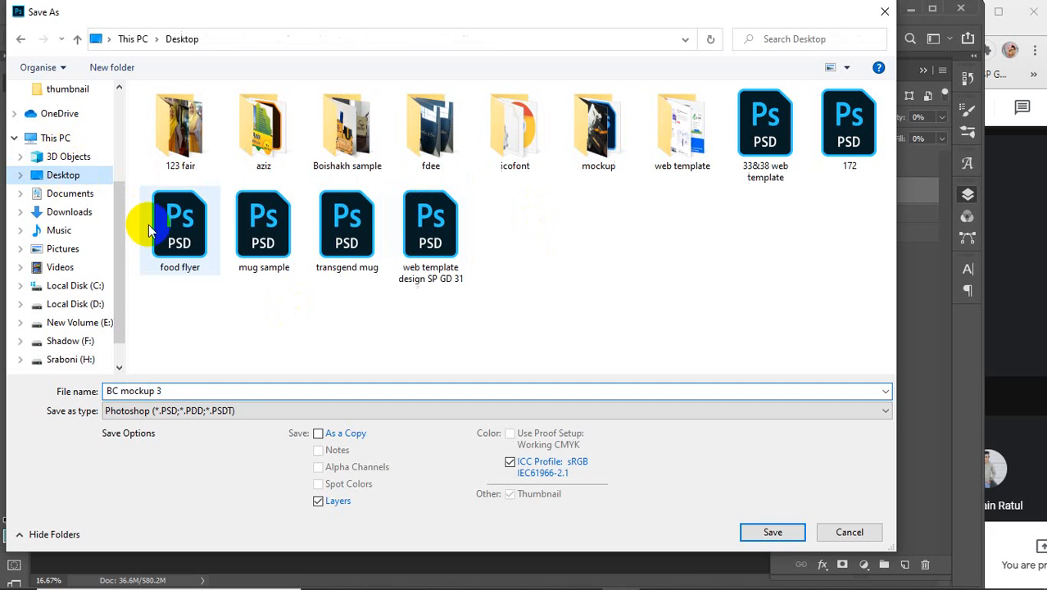
left_click(247, 411)
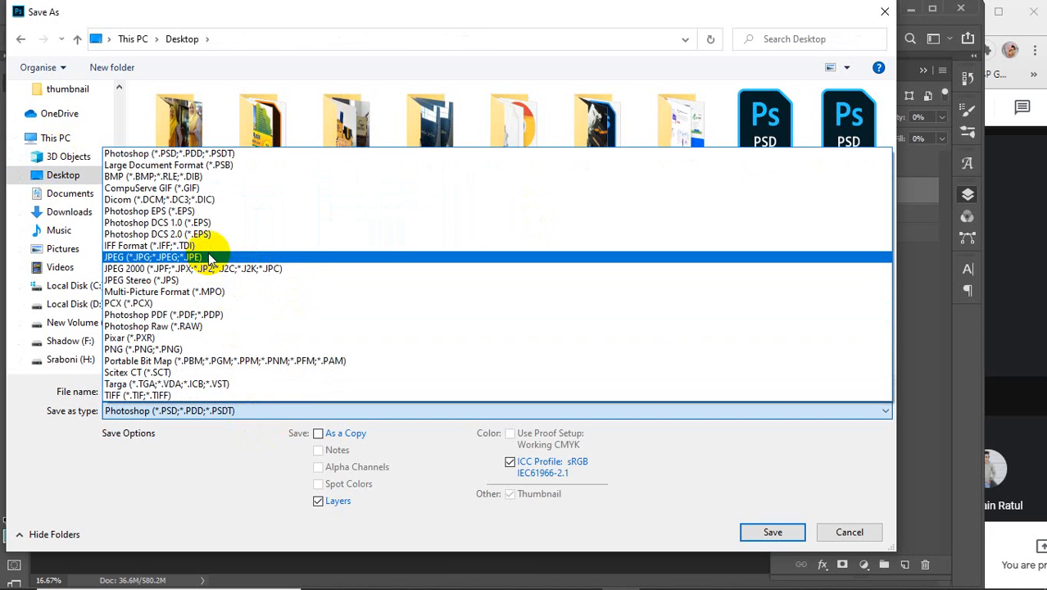
left_click(211, 259)
left_click(191, 391)
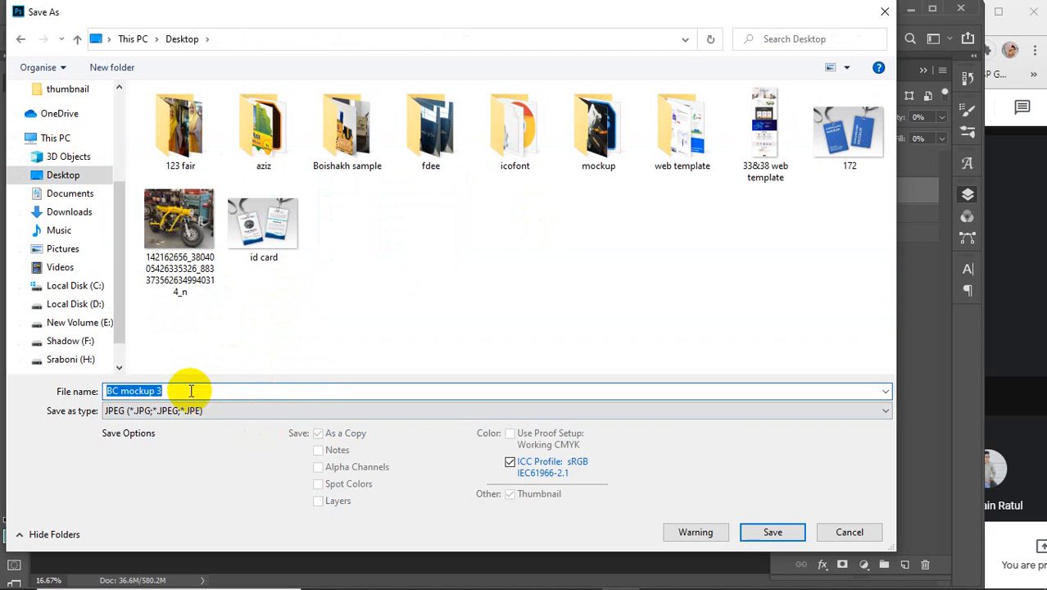
type("bc")
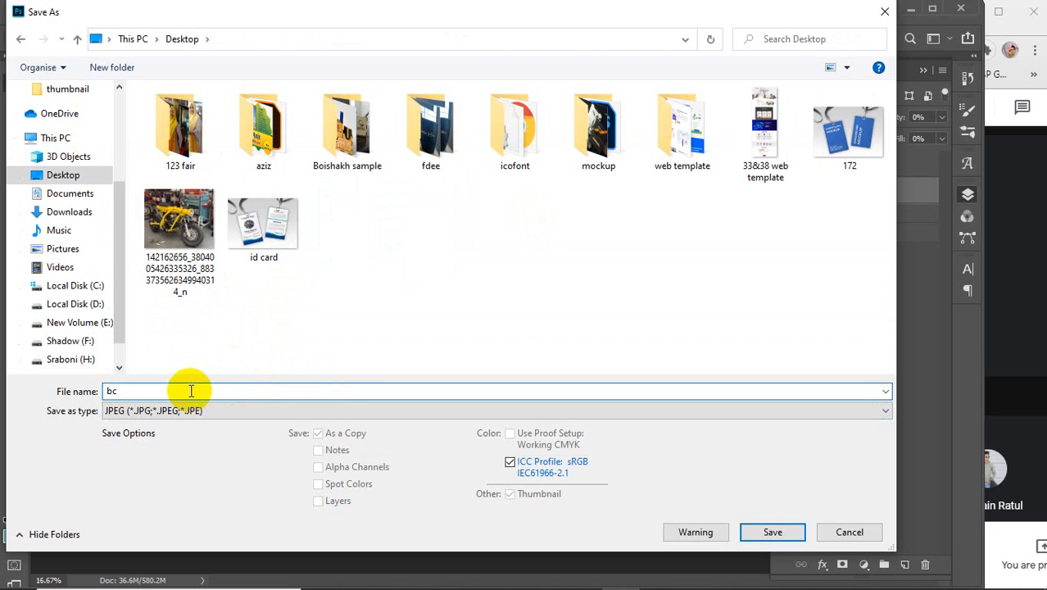
left_click(770, 532)
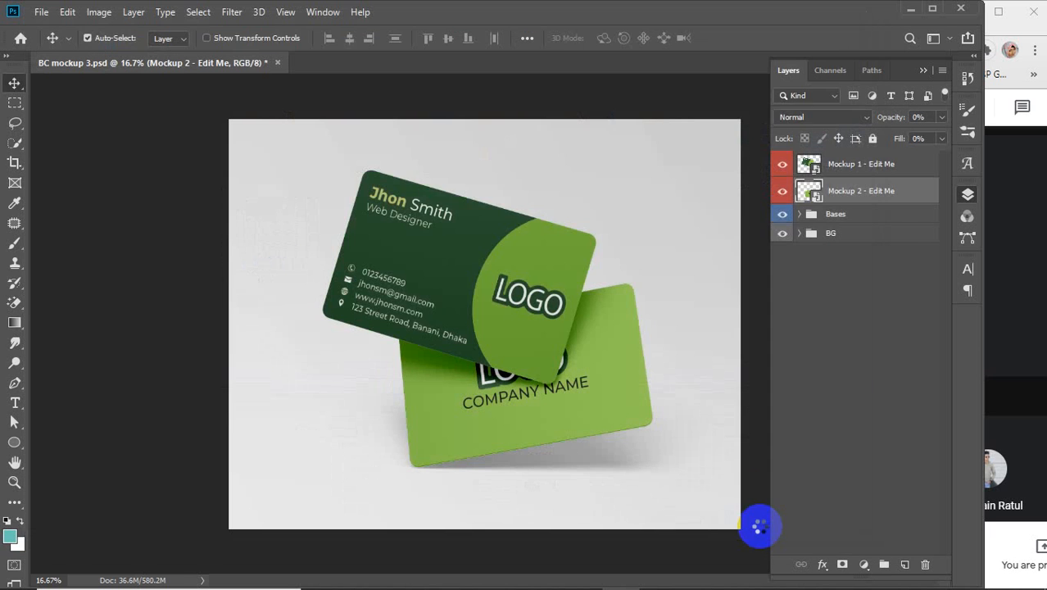
left_click(609, 133)
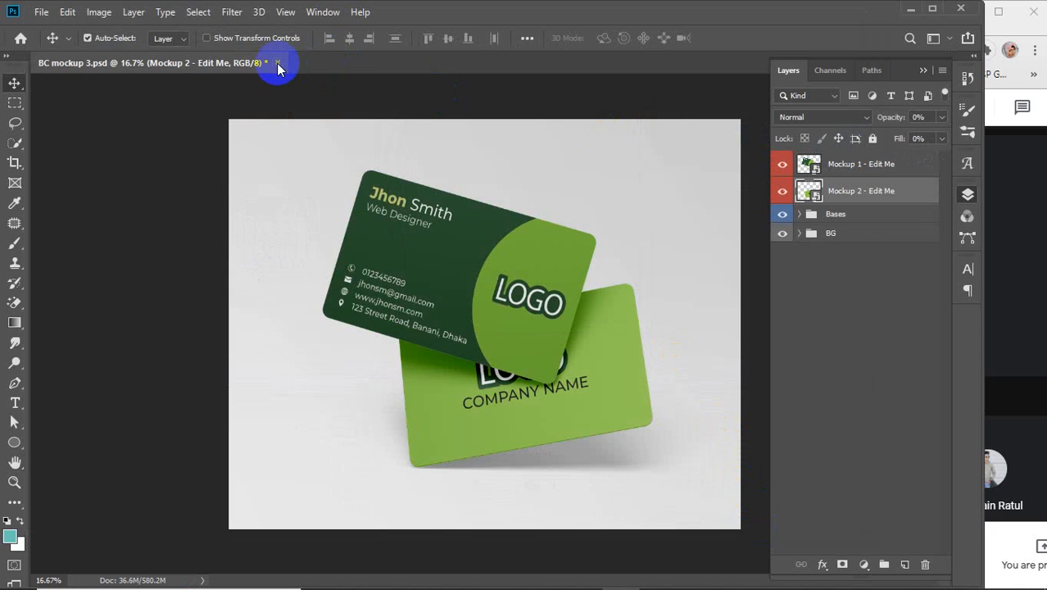
Step: Close the mockup PSD without saving, minimise Illustrator and open the bc image from the desktop
left_click(277, 62)
left_click(485, 235)
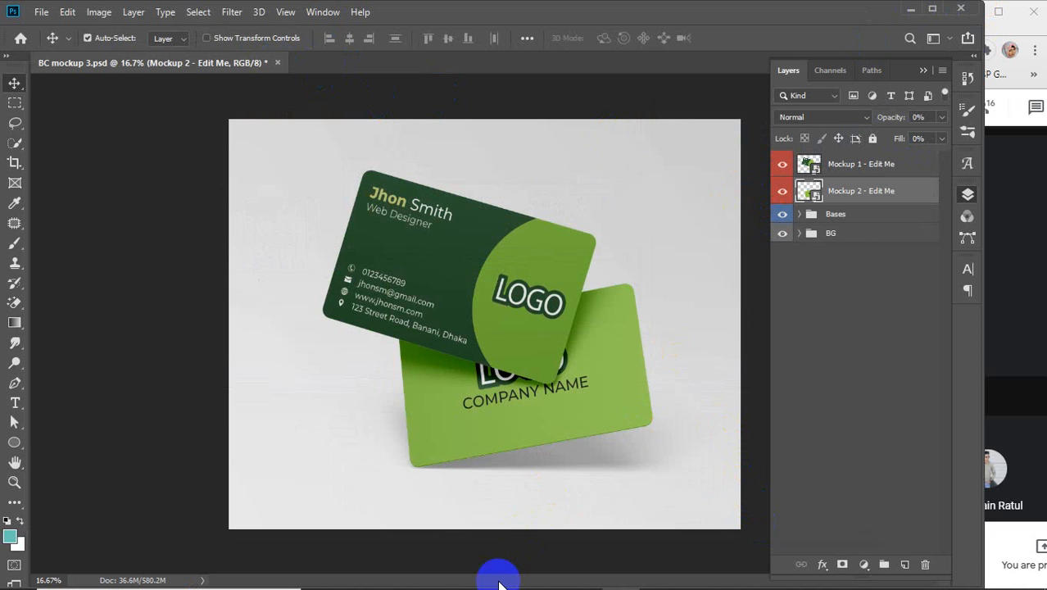
mouse_move(542, 587)
left_click(655, 575)
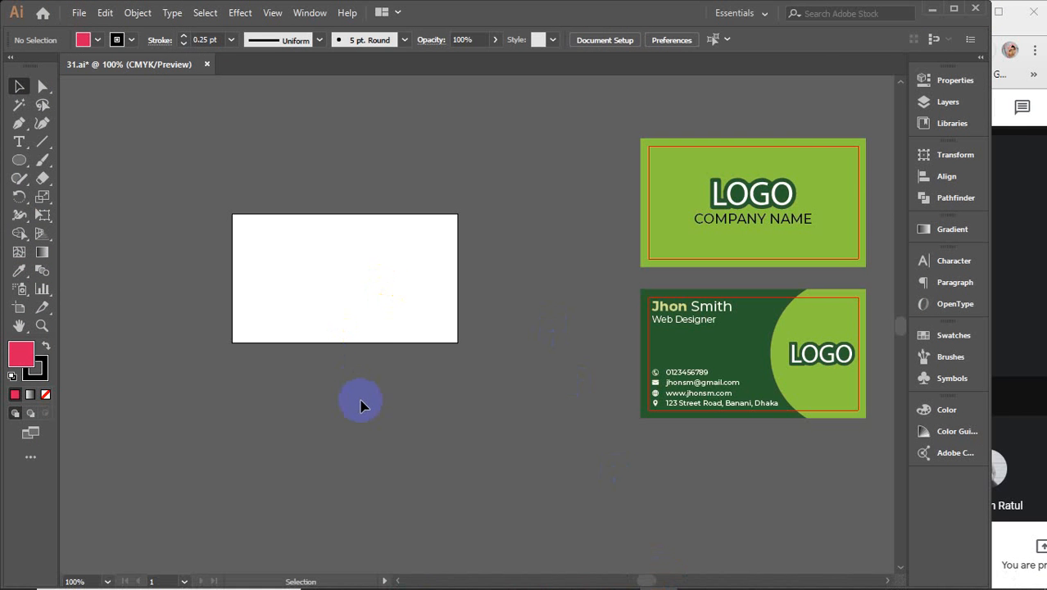
left_click(932, 8)
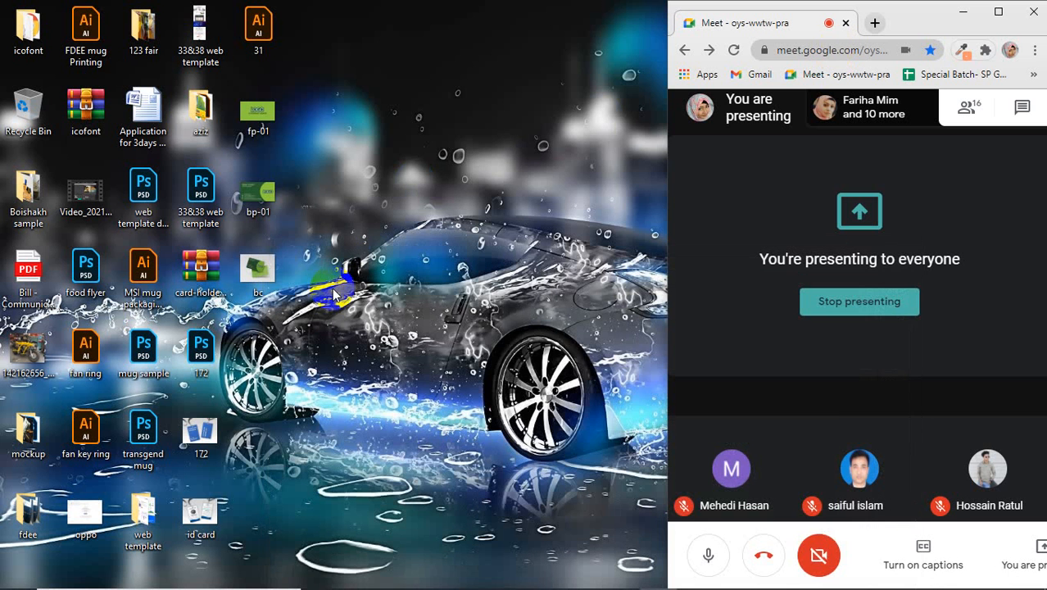
double_click(275, 281)
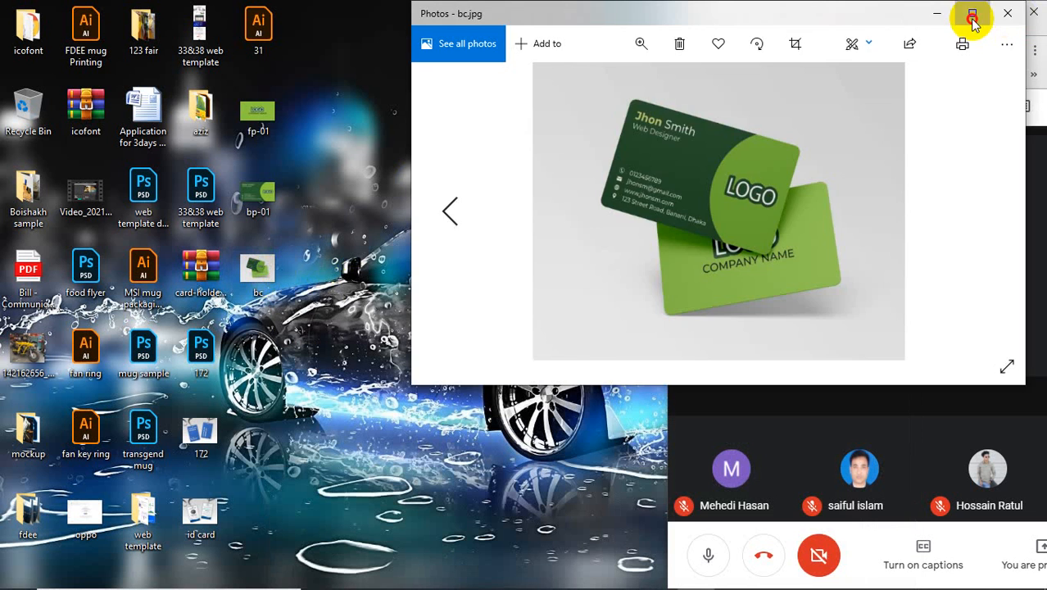
left_click(972, 13)
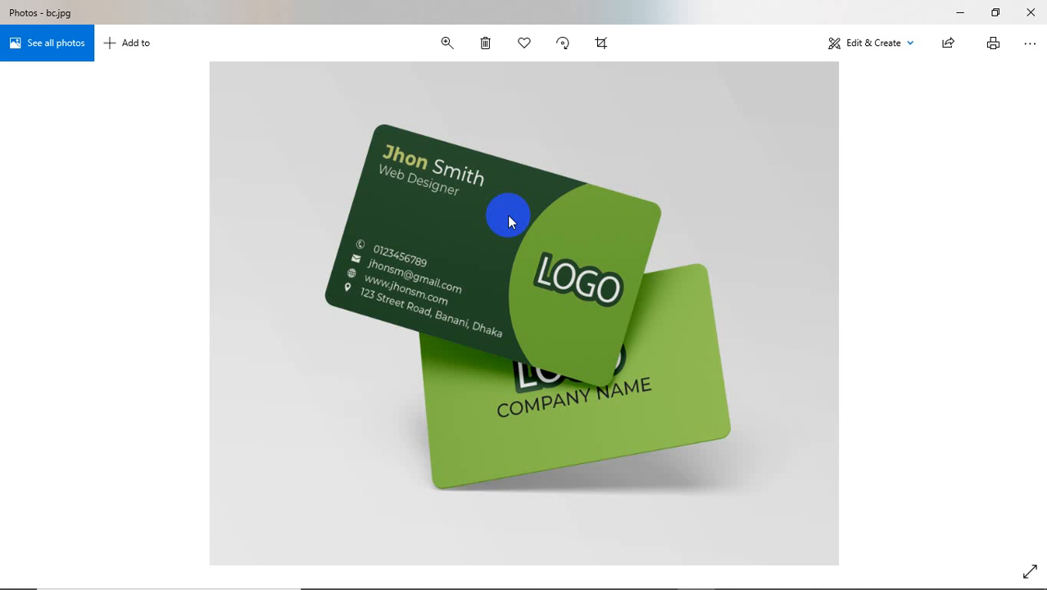
left_click(1025, 13)
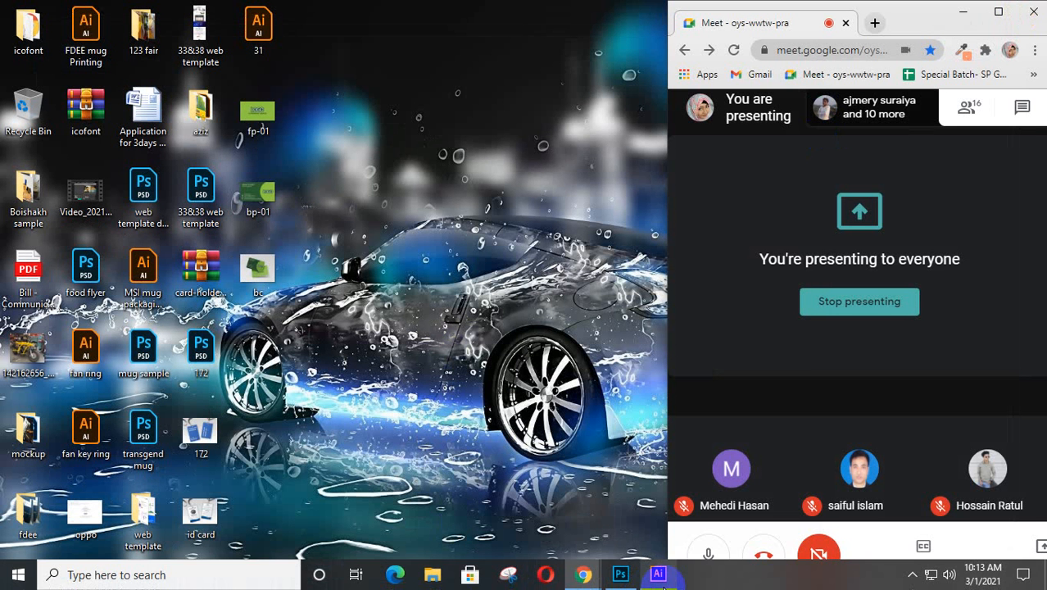
Step: Drag both pink-framed cards onto the blank 3.5 × 2 in artboard, then deselect
left_click(664, 578)
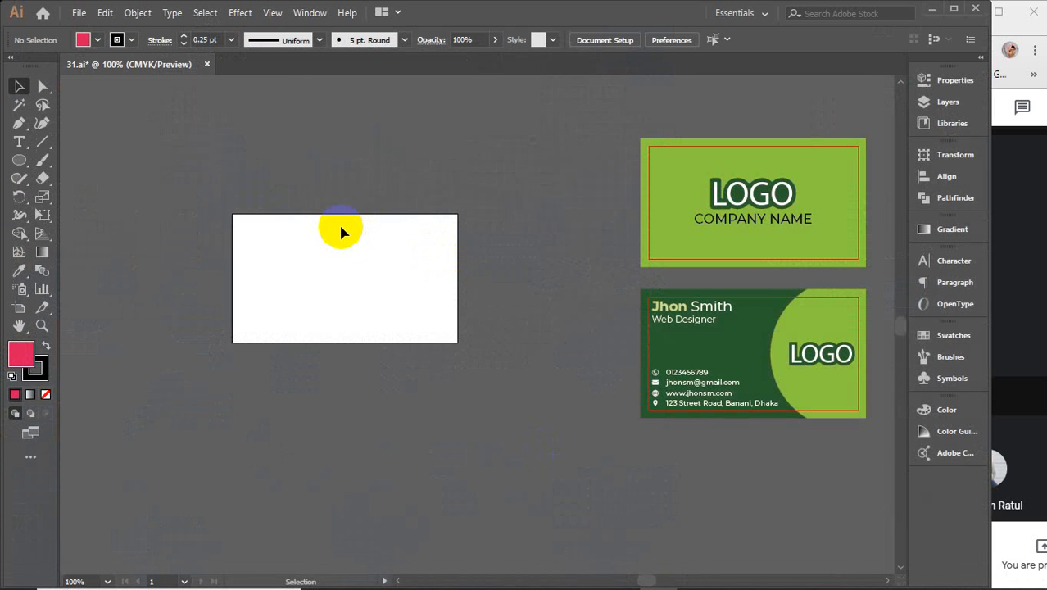
key("a")
key("ctrl+z")
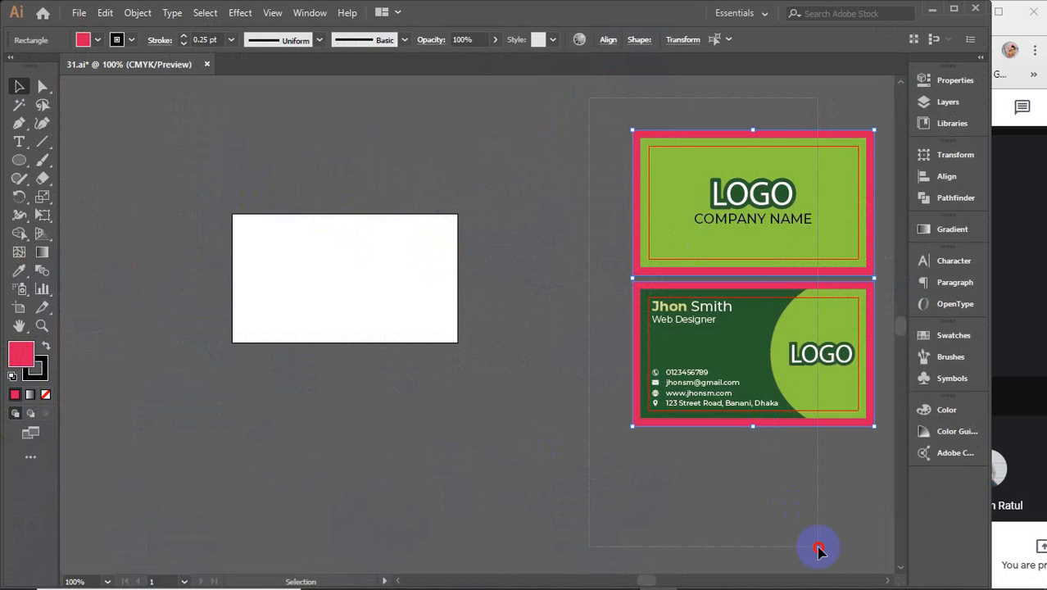
left_click_drag(811, 350, 433, 365)
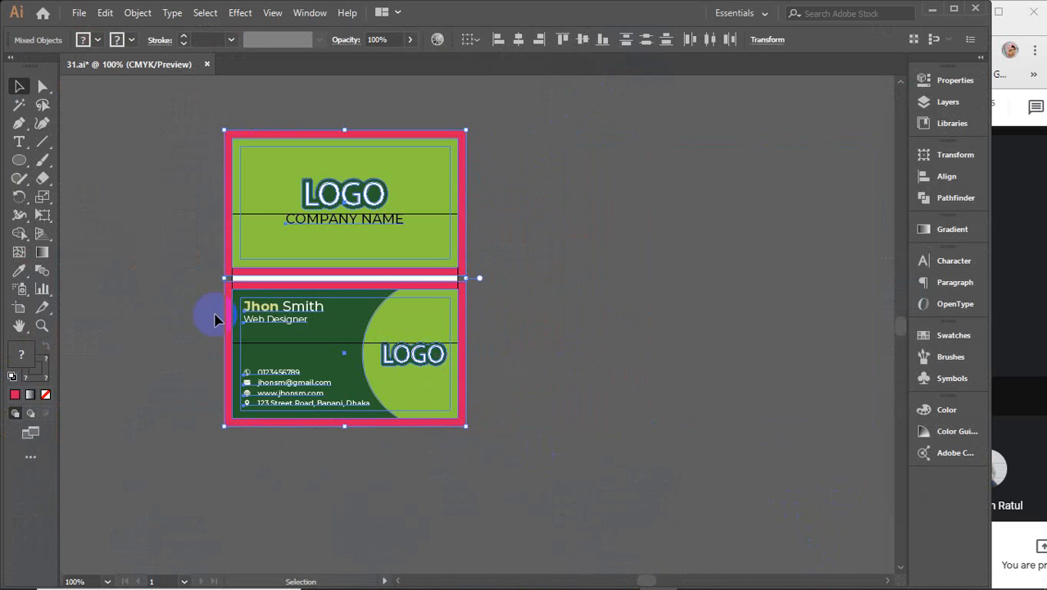
left_click(106, 264)
Step: Set the artboard width to 4 in
left_click(19, 307)
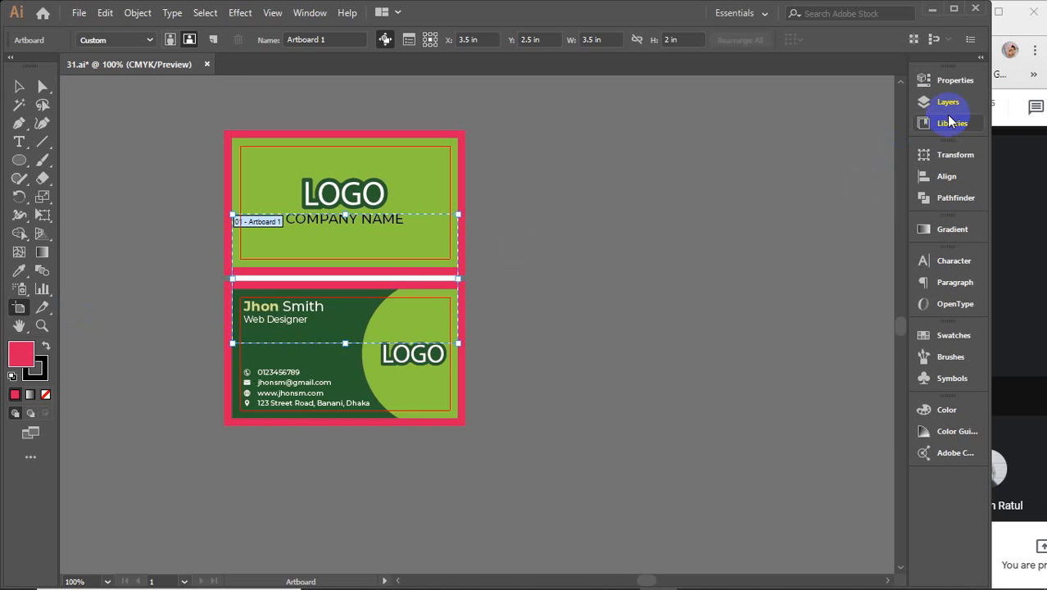
left_click(954, 81)
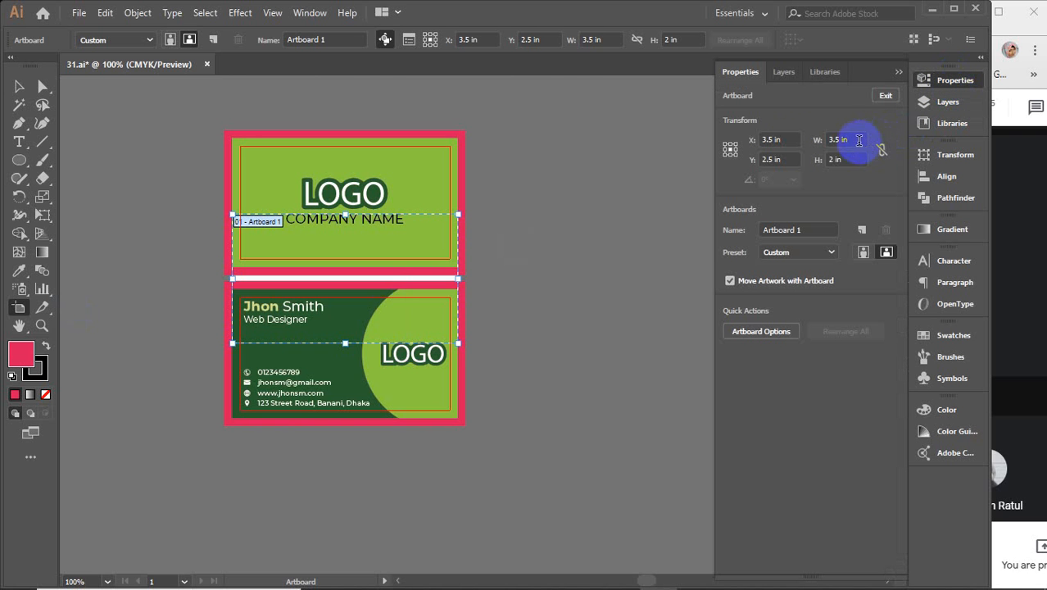
left_click(856, 140)
type("4.3")
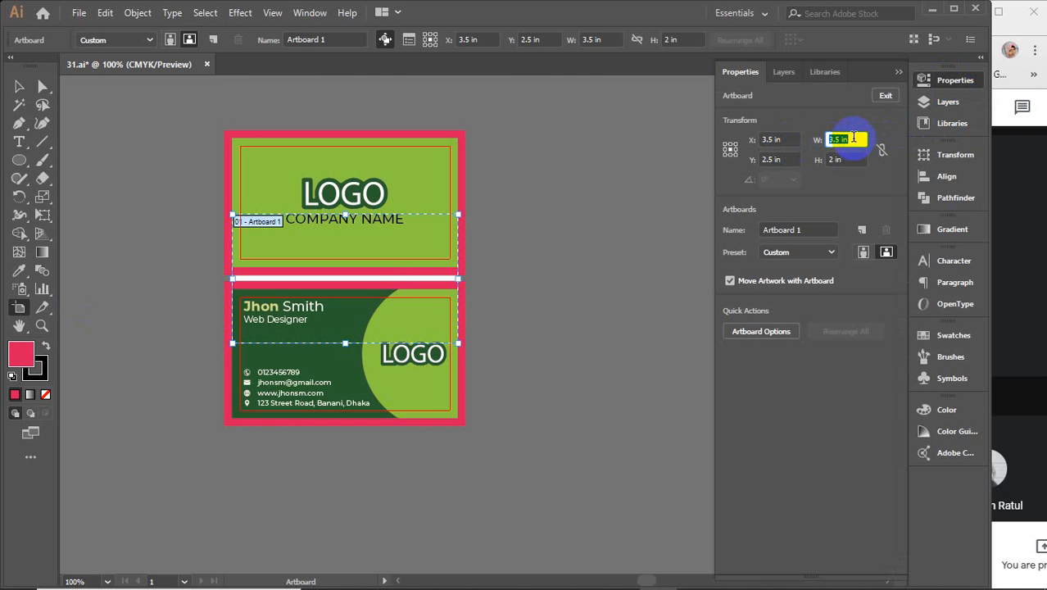
key("Return")
type("4")
key("Return")
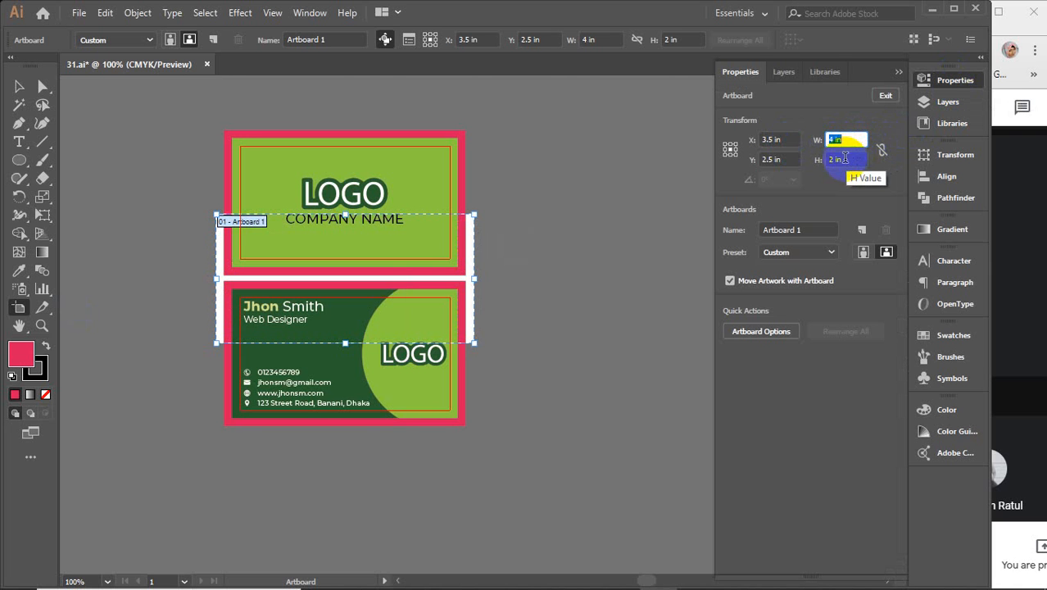
Step: Raise the artboard height to 5 in, then delete the pink rectangle behind both cards
left_click(835, 159)
scroll(844, 159, "up", 16)
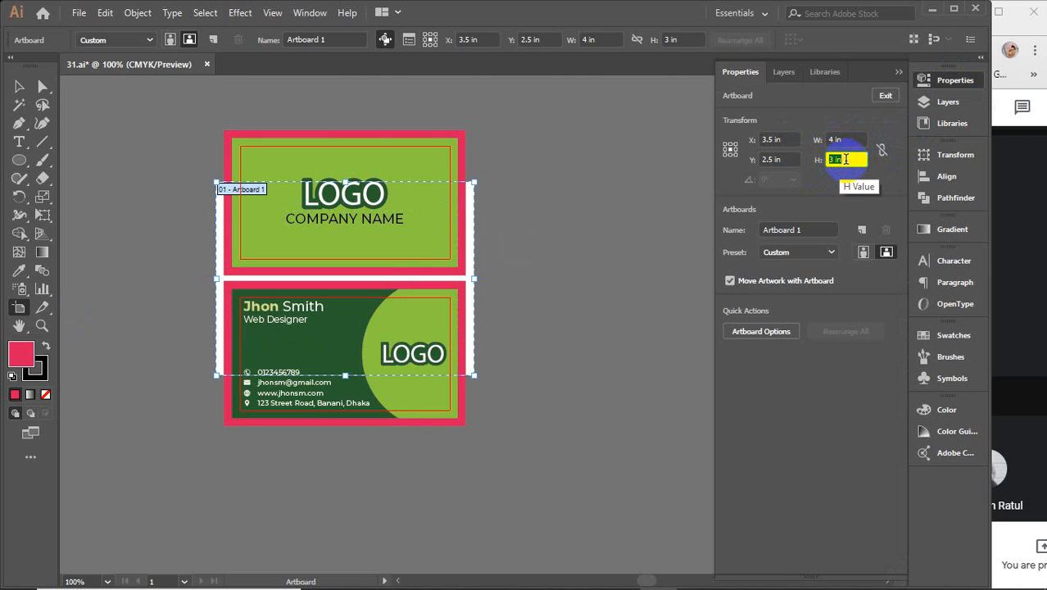
scroll(845, 160, "up", 9)
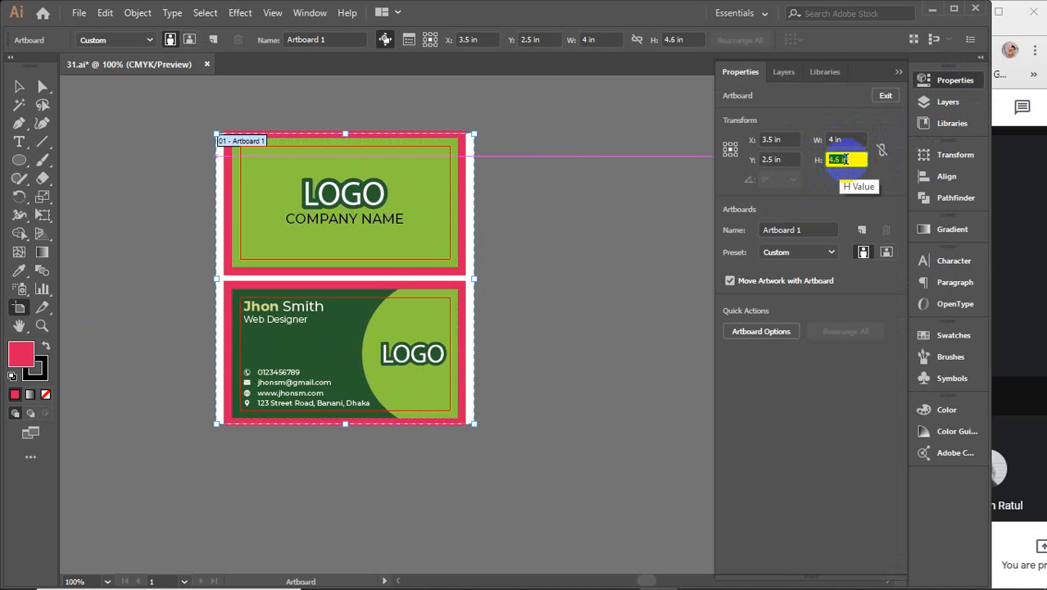
scroll(845, 160, "up", 2)
scroll(845, 160, "up", 1)
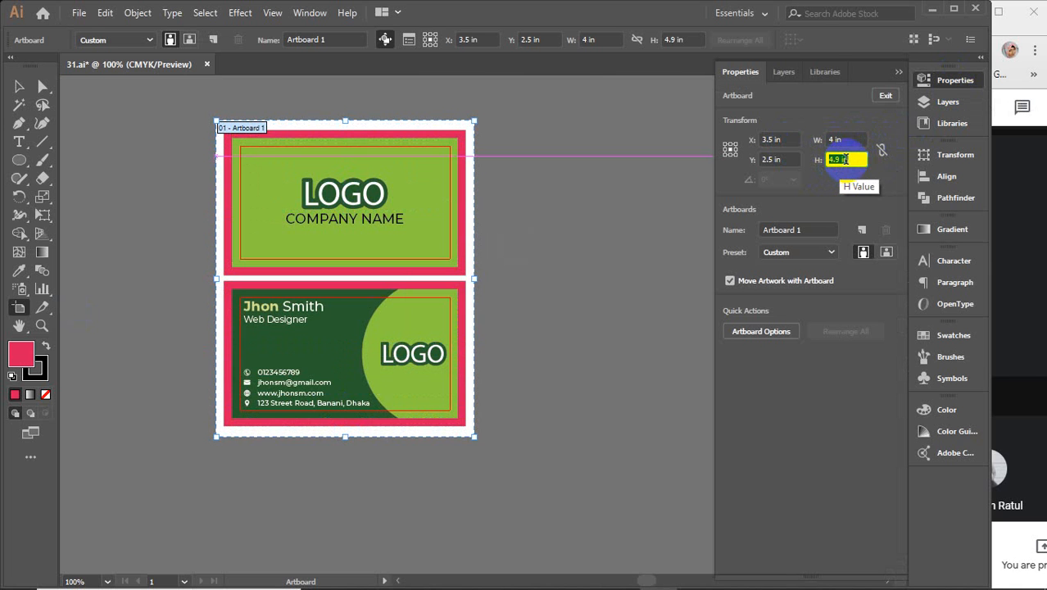
scroll(845, 160, "up", 1)
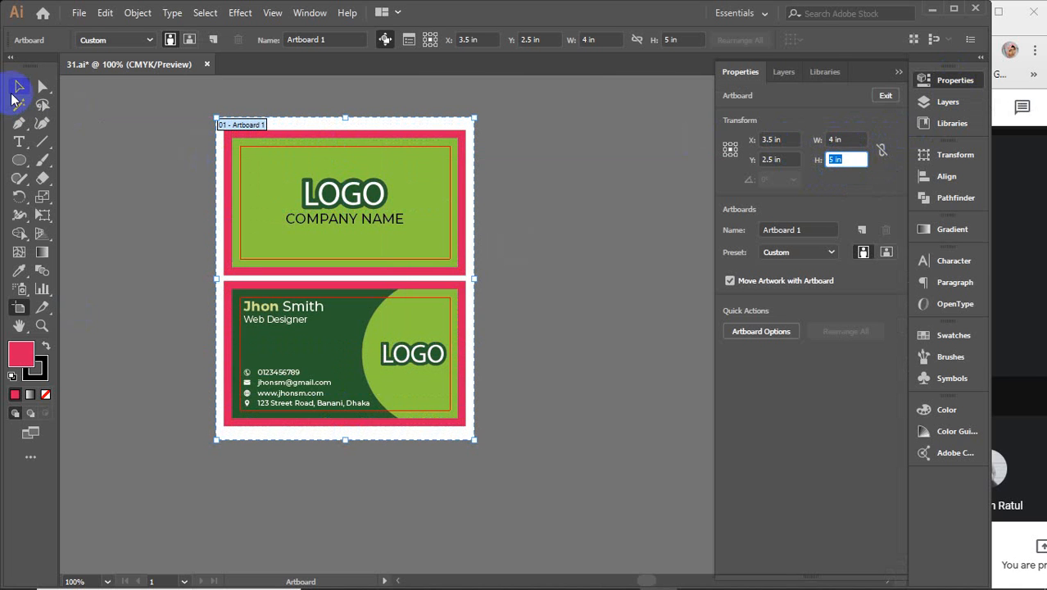
left_click(16, 90)
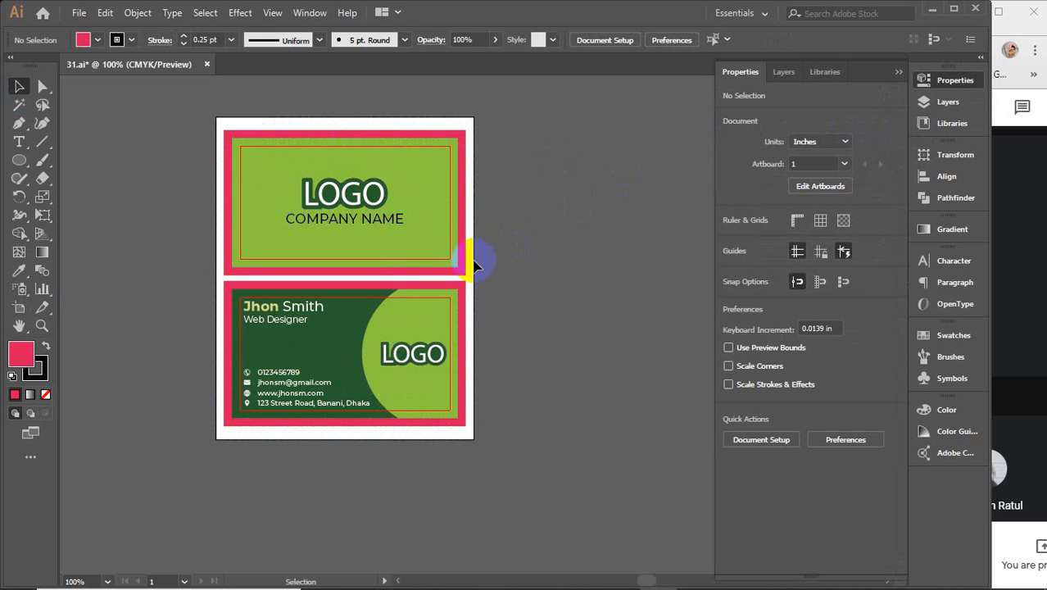
left_click(462, 285)
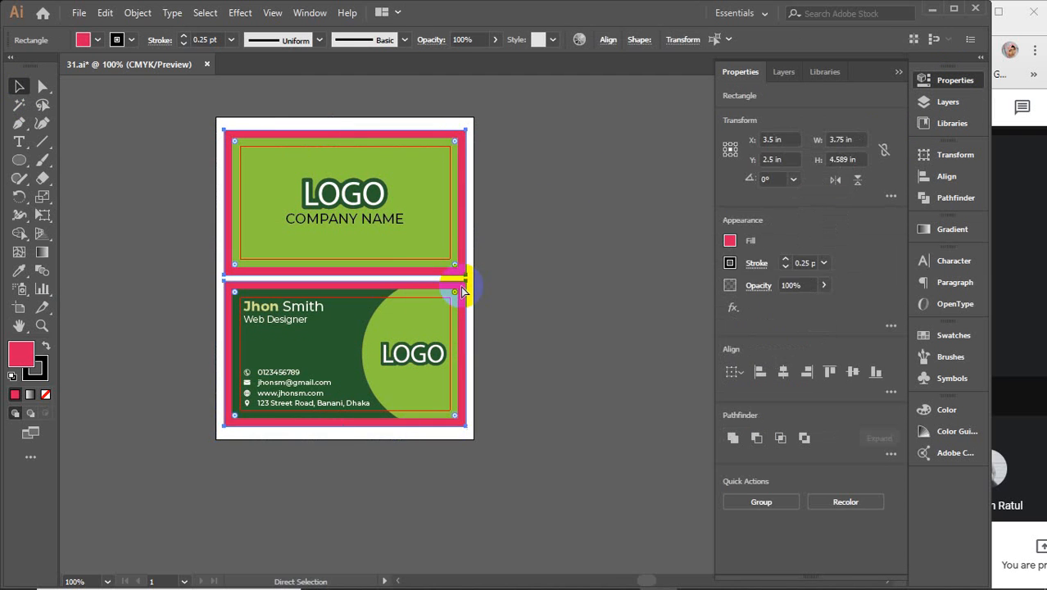
key("Delete")
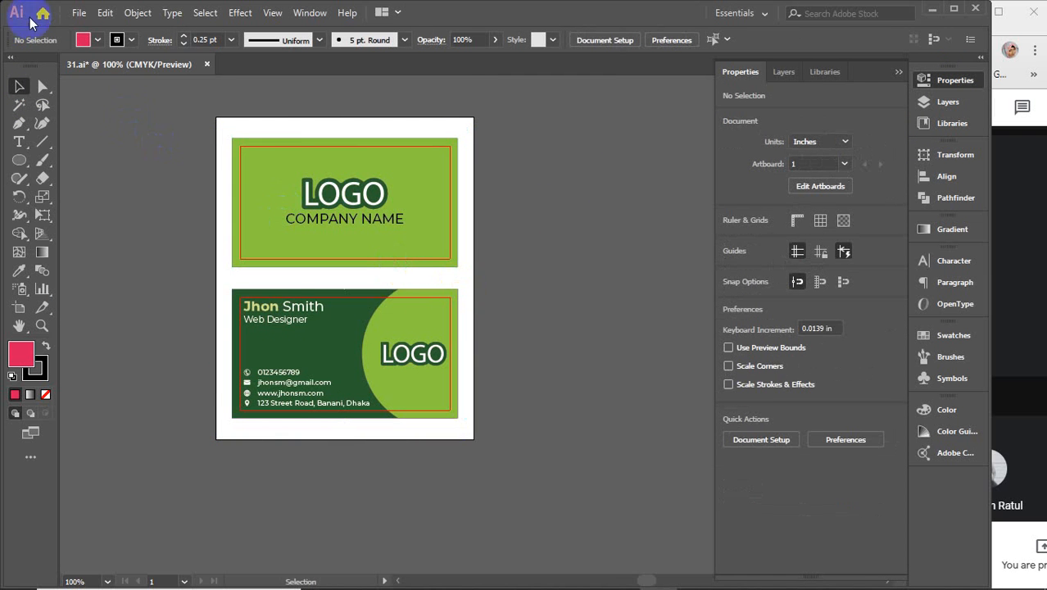
Step: Export the 4 × 5 in layout as a 300 ppi PNG named 'bc full'
left_click(79, 13)
left_click(155, 288)
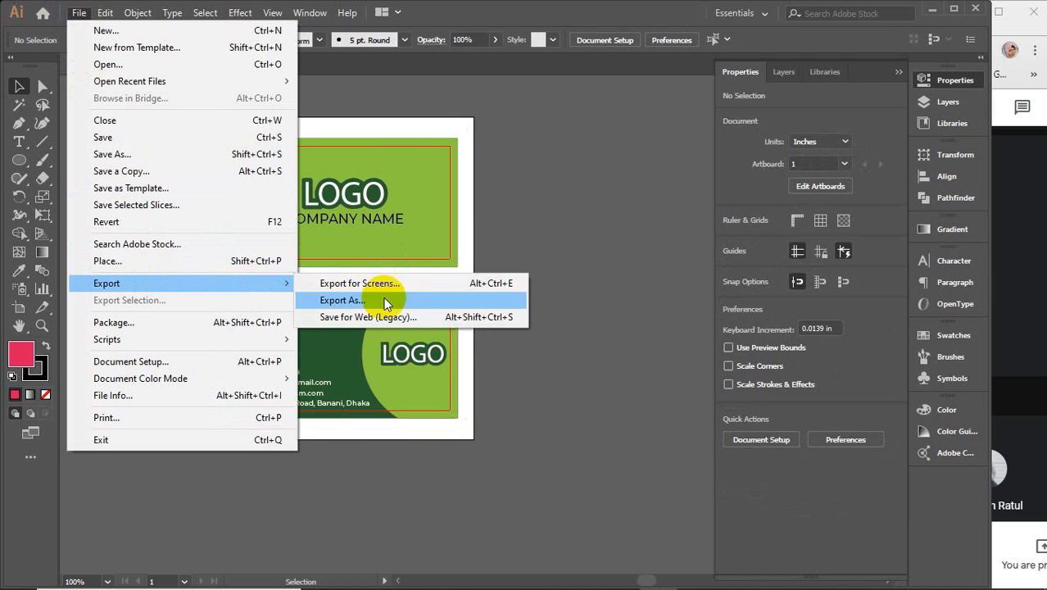
left_click(397, 298)
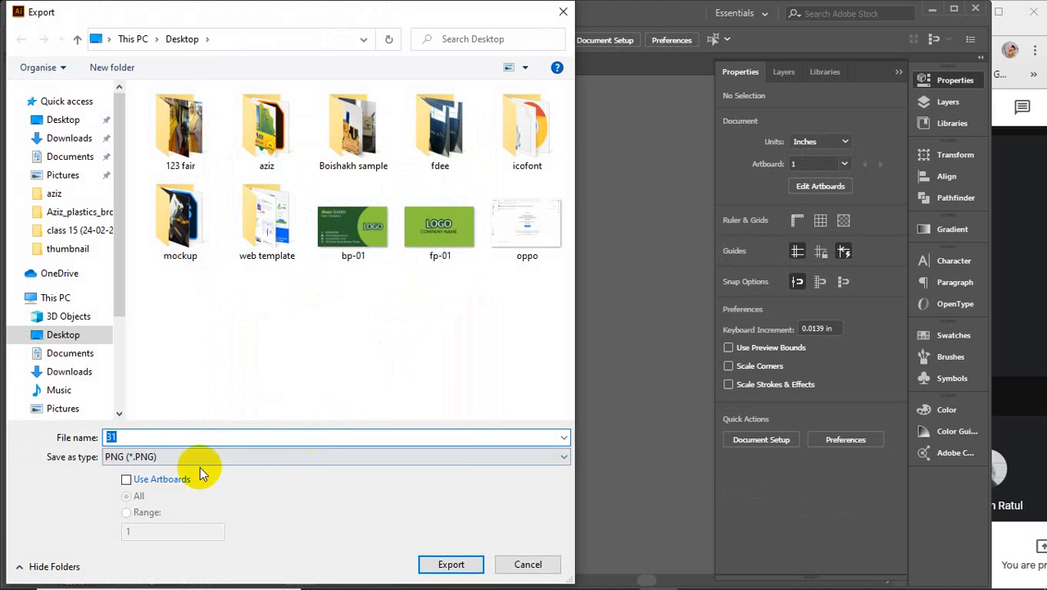
type("bc full")
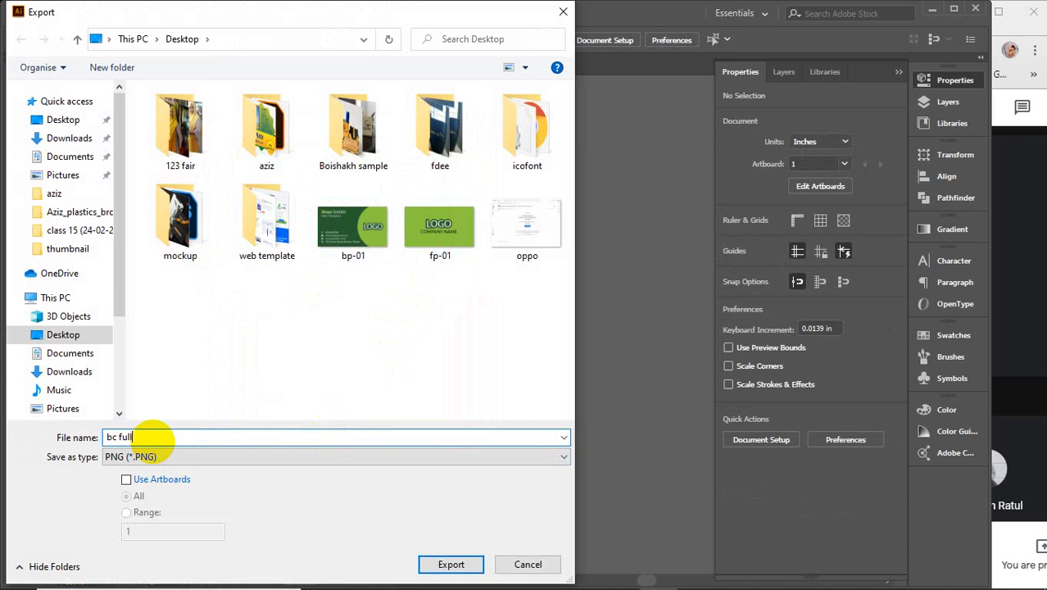
left_click(453, 562)
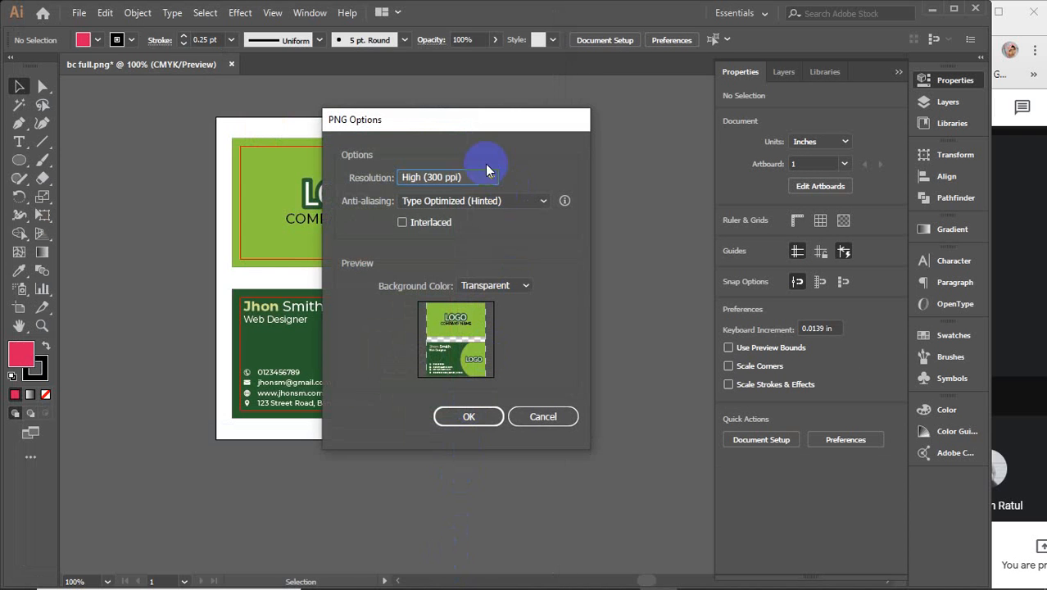
left_click(463, 418)
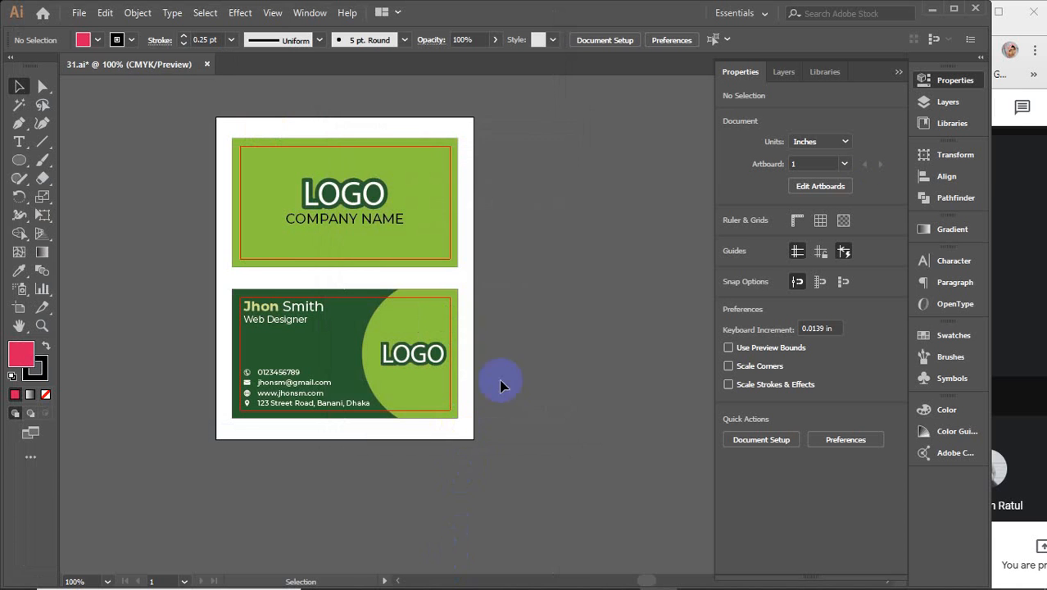
Step: Refresh the desktop and open bc.jpg in Photos in a resized window
left_click(932, 10)
right_click(436, 132)
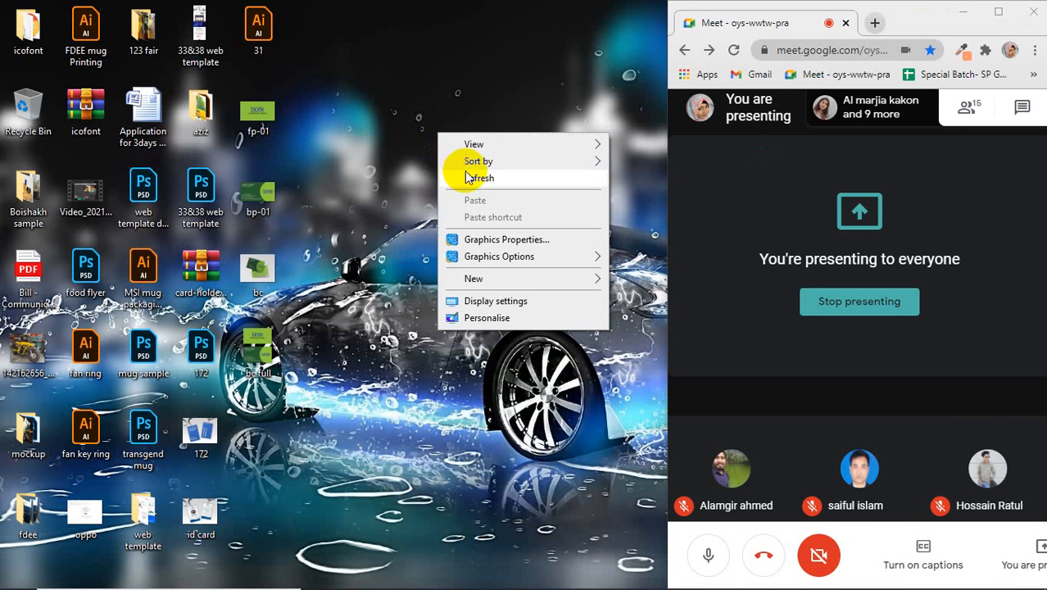
left_click(452, 173)
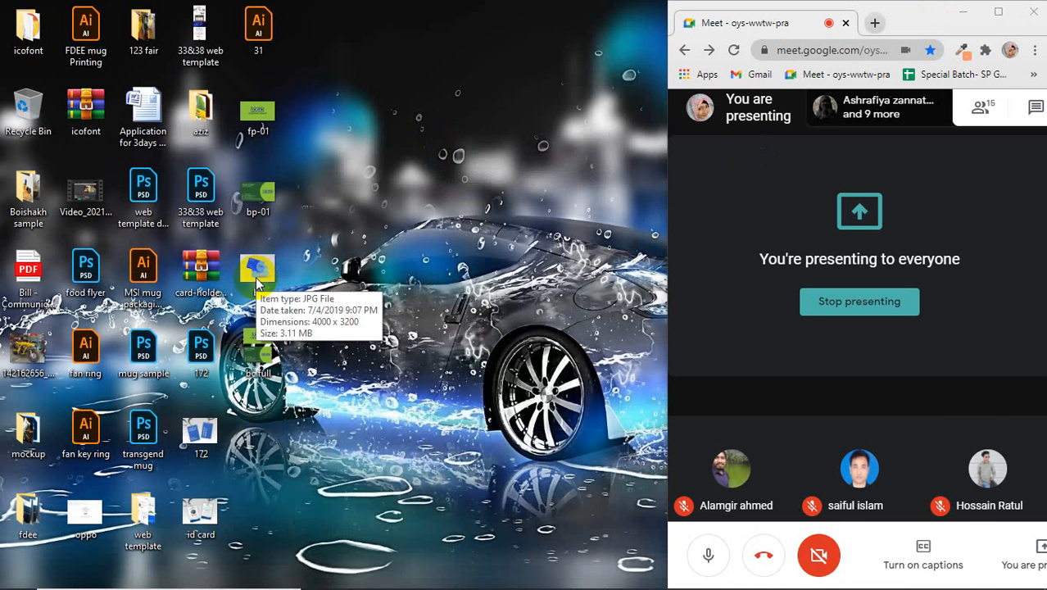
double_click(257, 271)
left_click(1005, 15)
left_click(1005, 15)
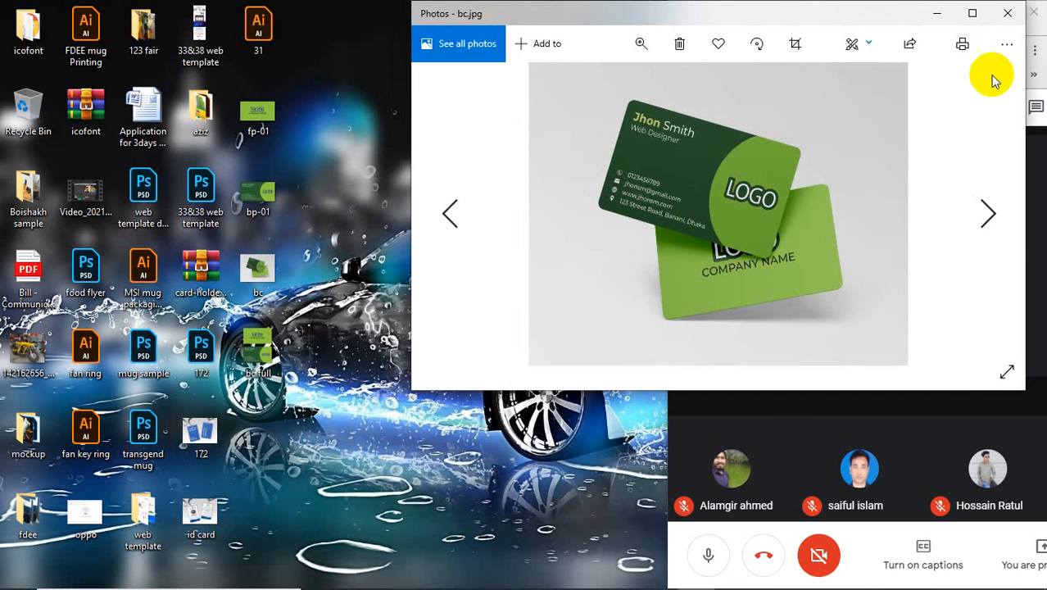
left_click_drag(759, 391, 754, 582)
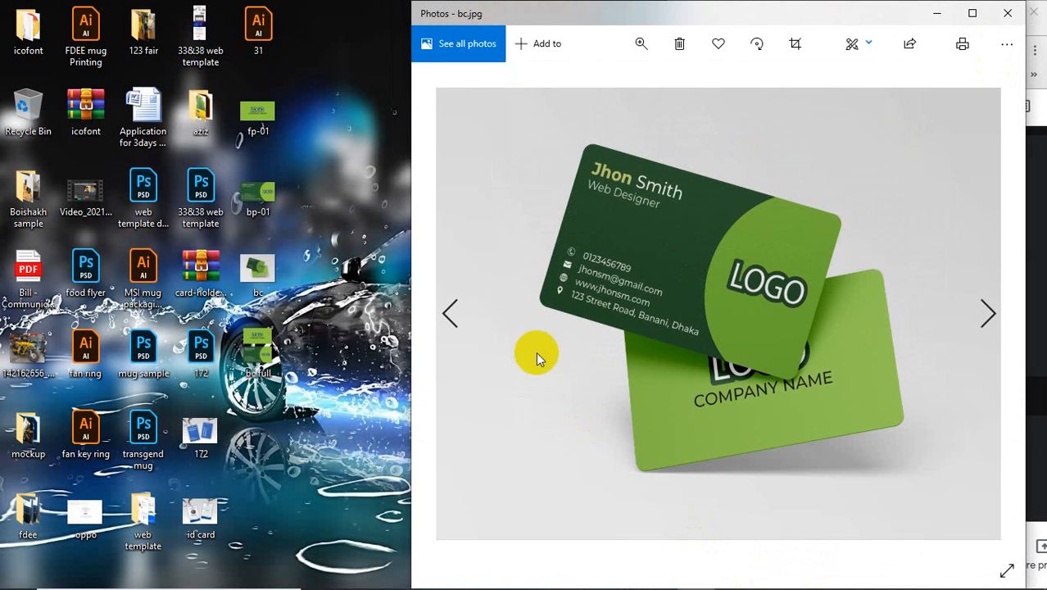
left_click_drag(408, 173, 479, 171)
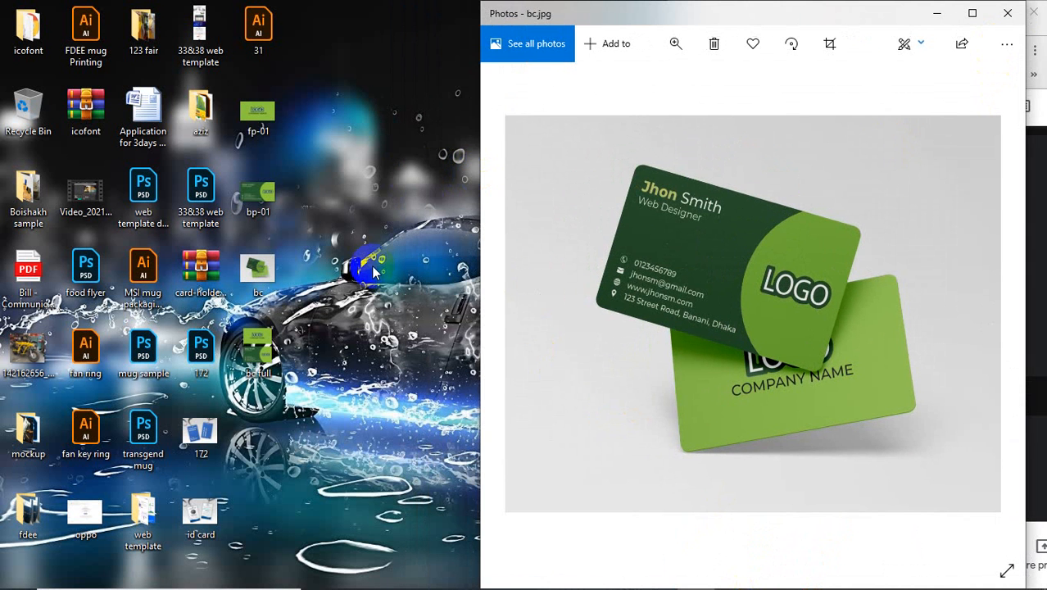
Step: Open bc full.png and place its viewer beside the bc.jpg mockup
left_click(259, 354)
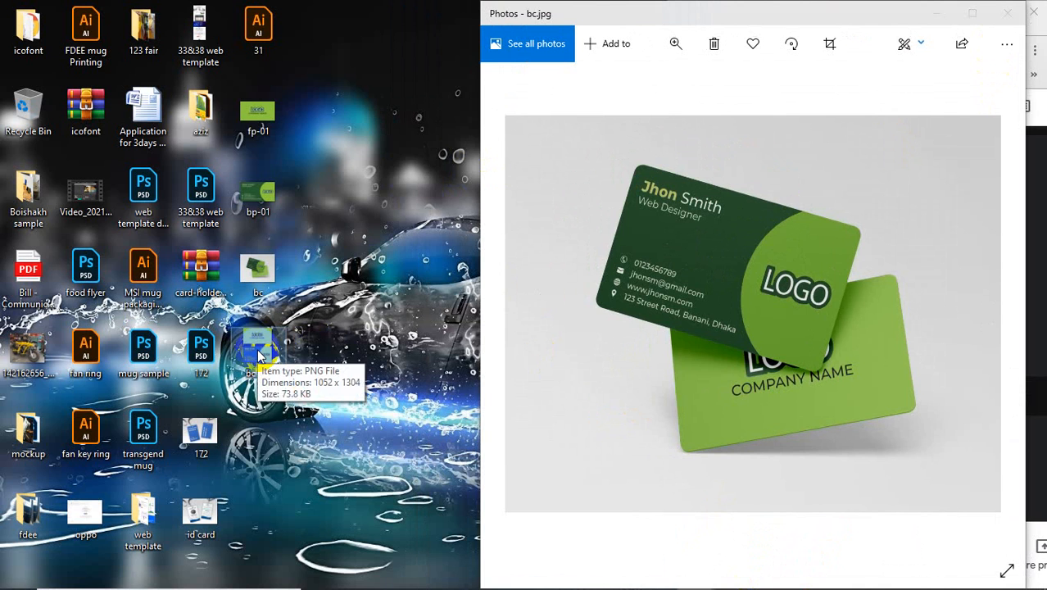
double_click(257, 353)
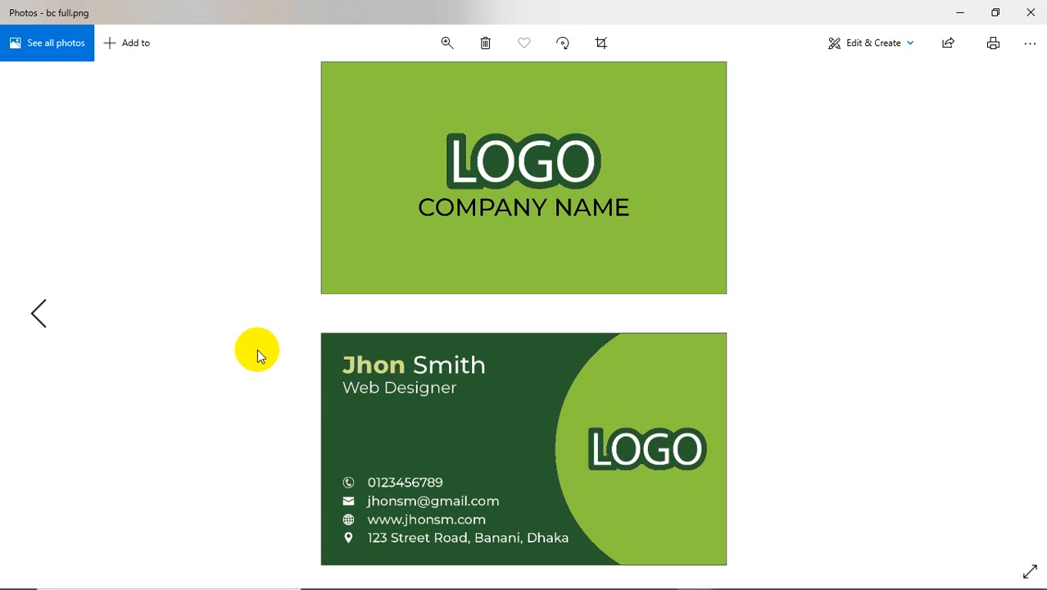
left_click(995, 12)
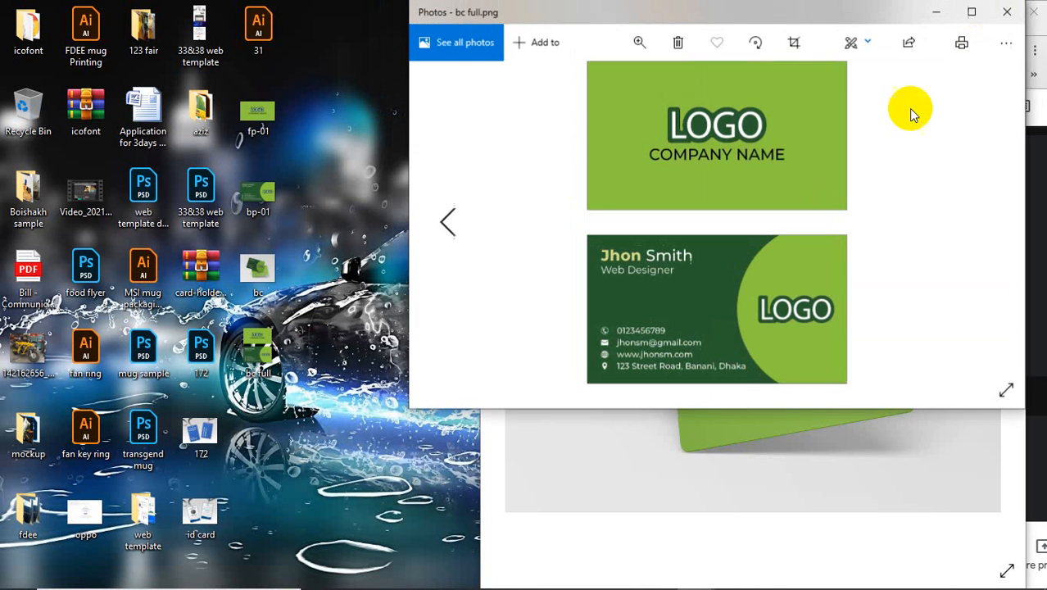
left_click_drag(625, 406, 596, 580)
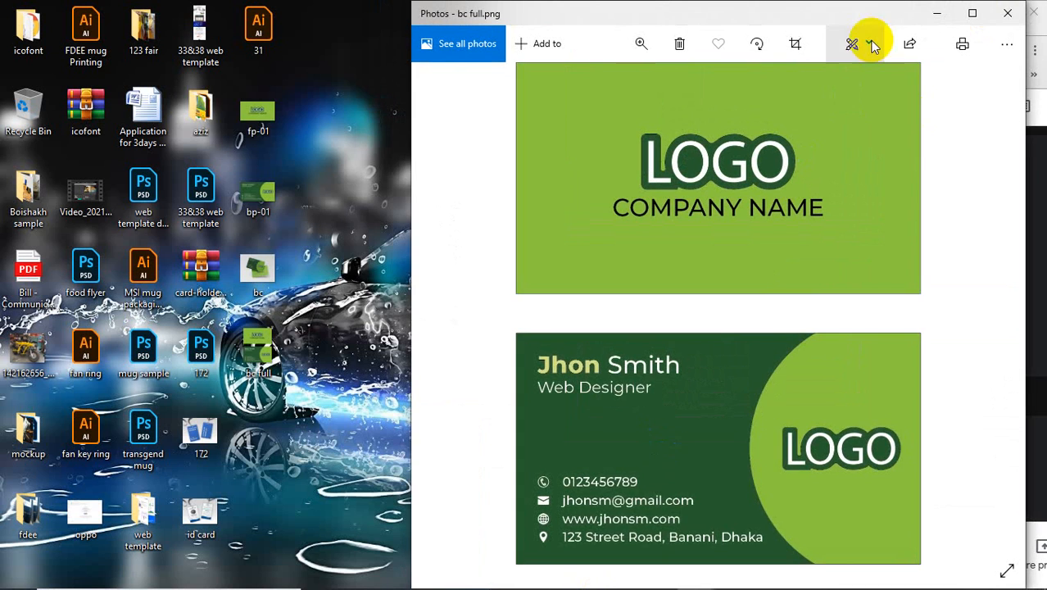
left_click_drag(844, 14, 419, 16)
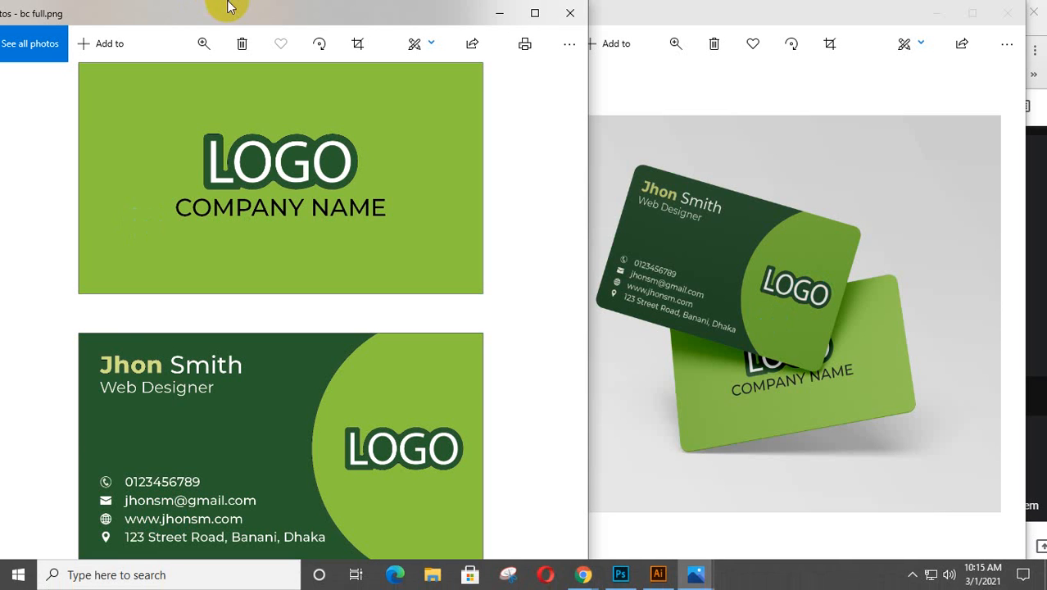
Step: Close both the bc full.png and bc.jpg viewers
left_click(574, 18)
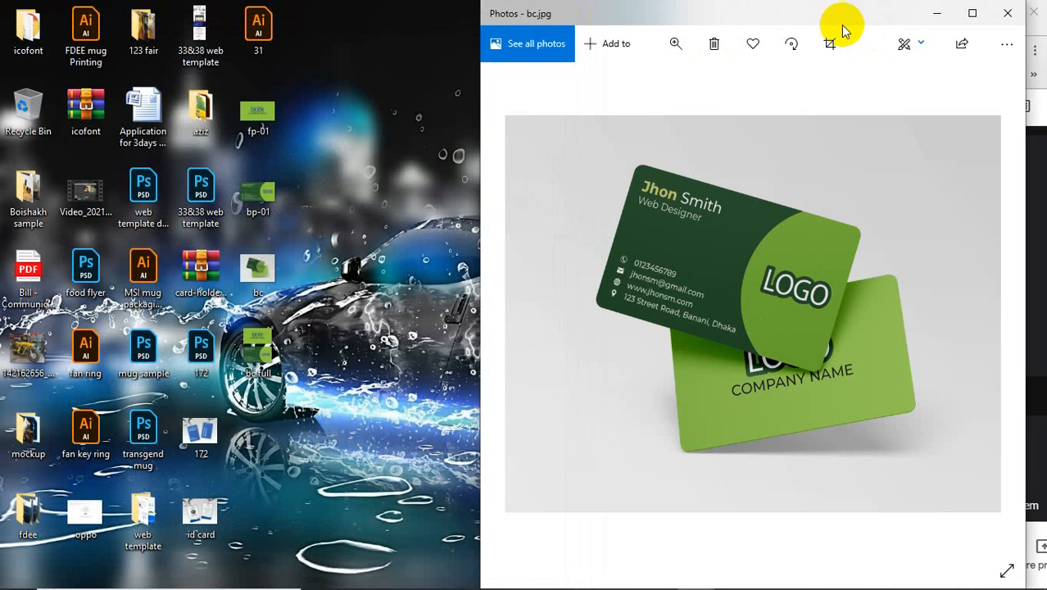
left_click_drag(842, 23, 402, 58)
left_click(576, 55)
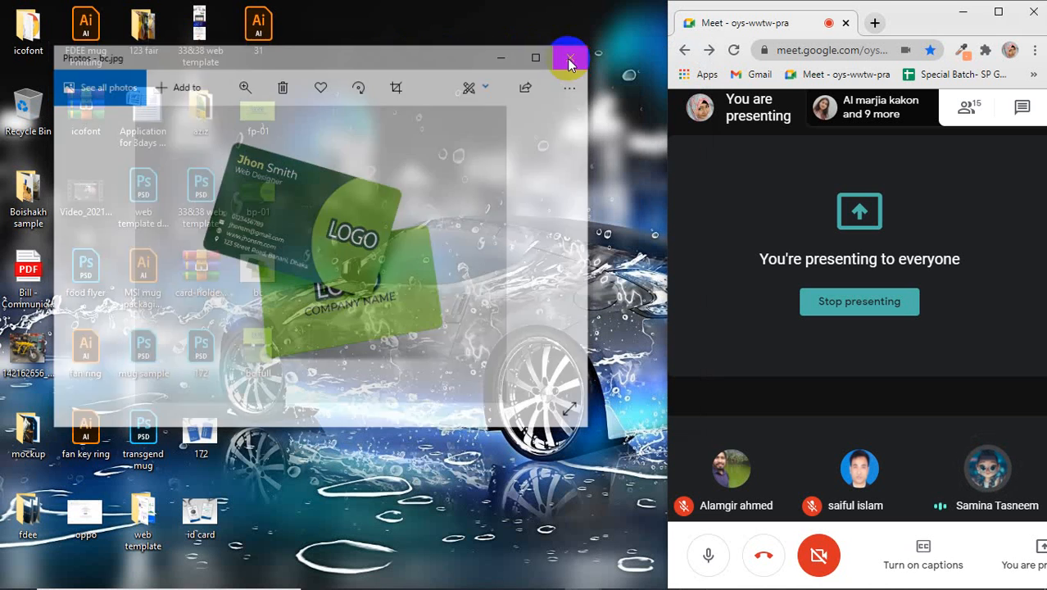
Step: Refresh the desktop icons twice
right_click(444, 90)
left_click(474, 129)
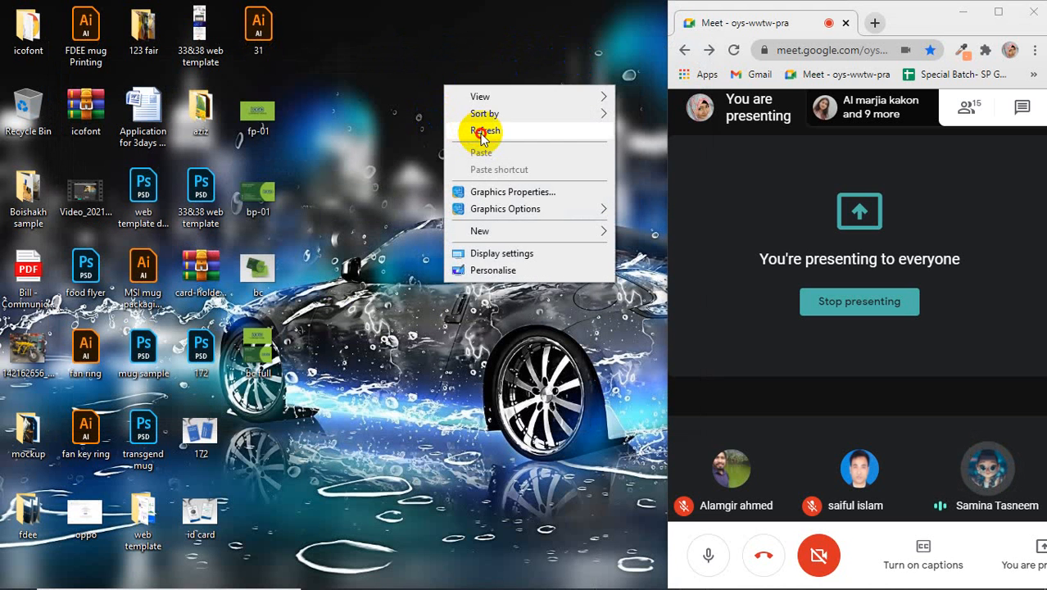
right_click(378, 72)
left_click(414, 119)
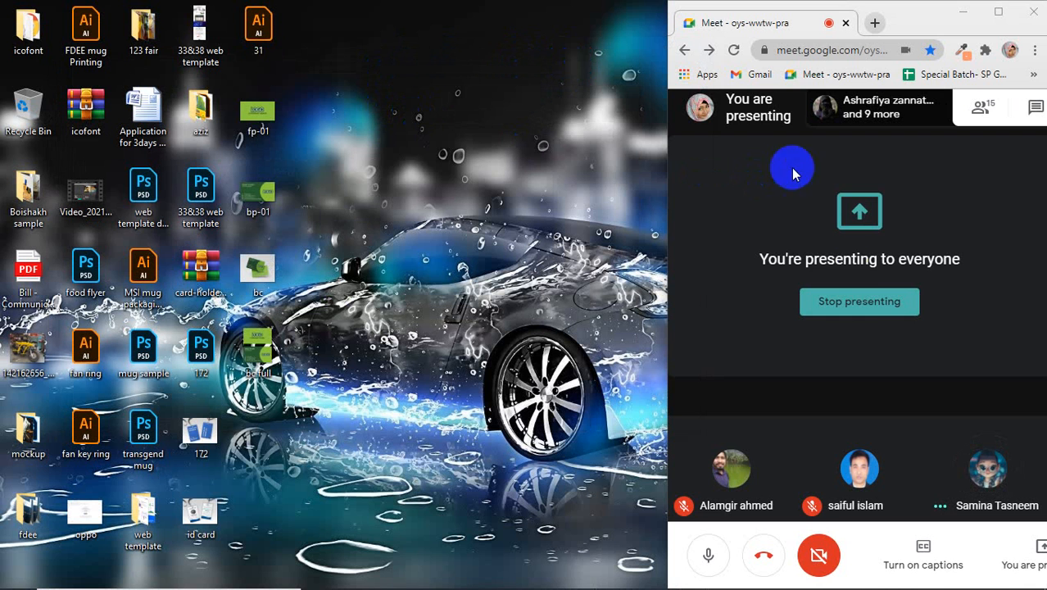
Step: Stop presenting, maximize Meet, and pin the other participant's presentation
left_click(854, 309)
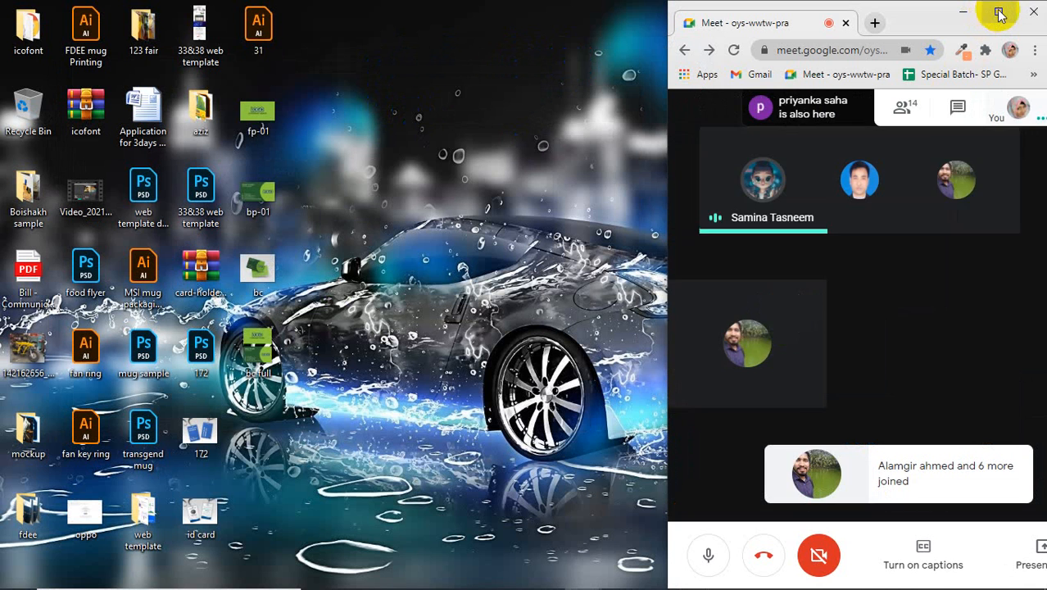
left_click(999, 13)
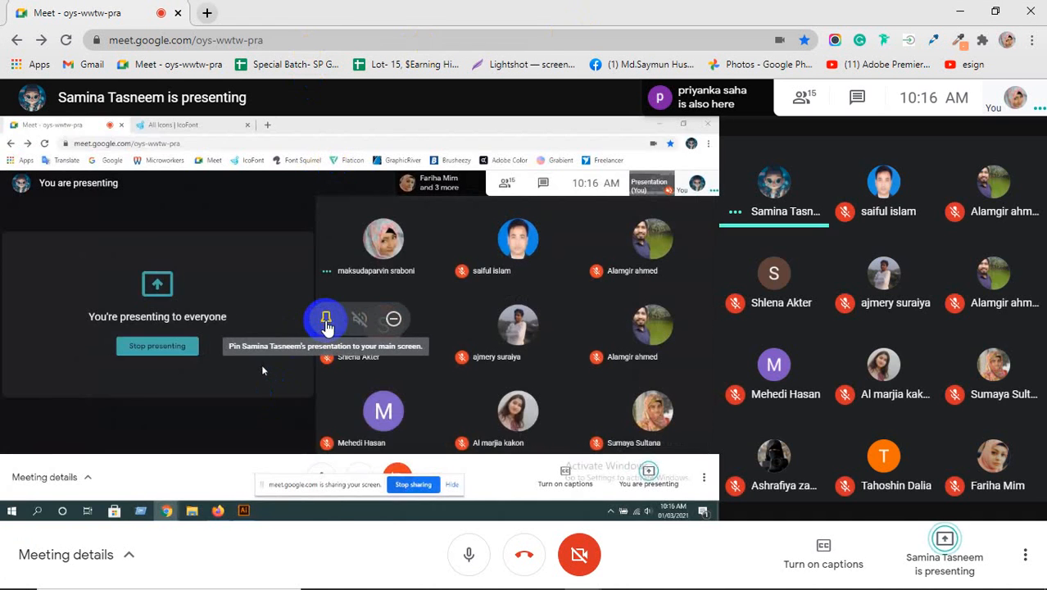
left_click(320, 321)
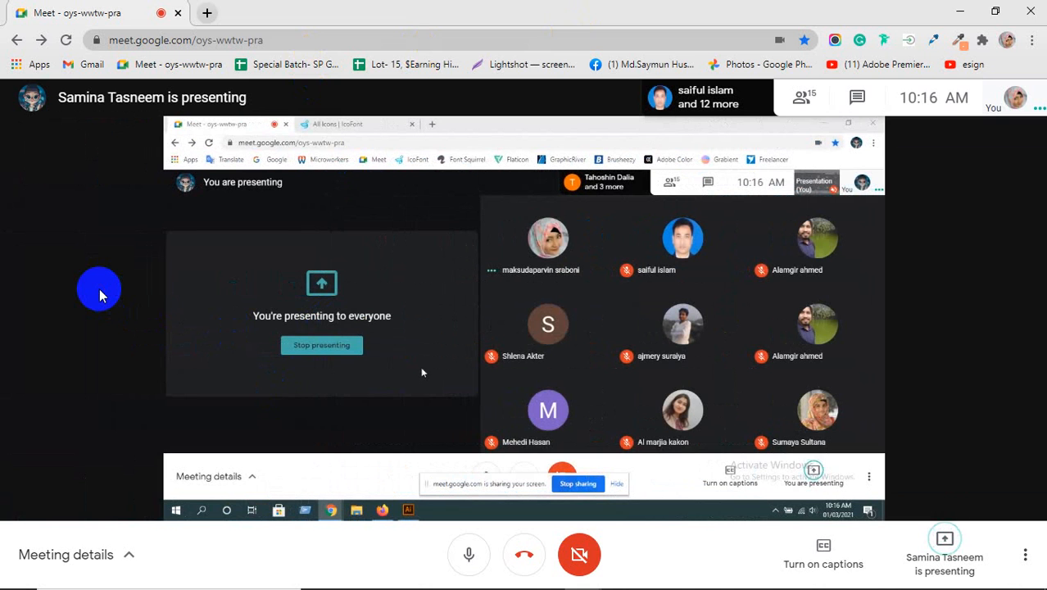
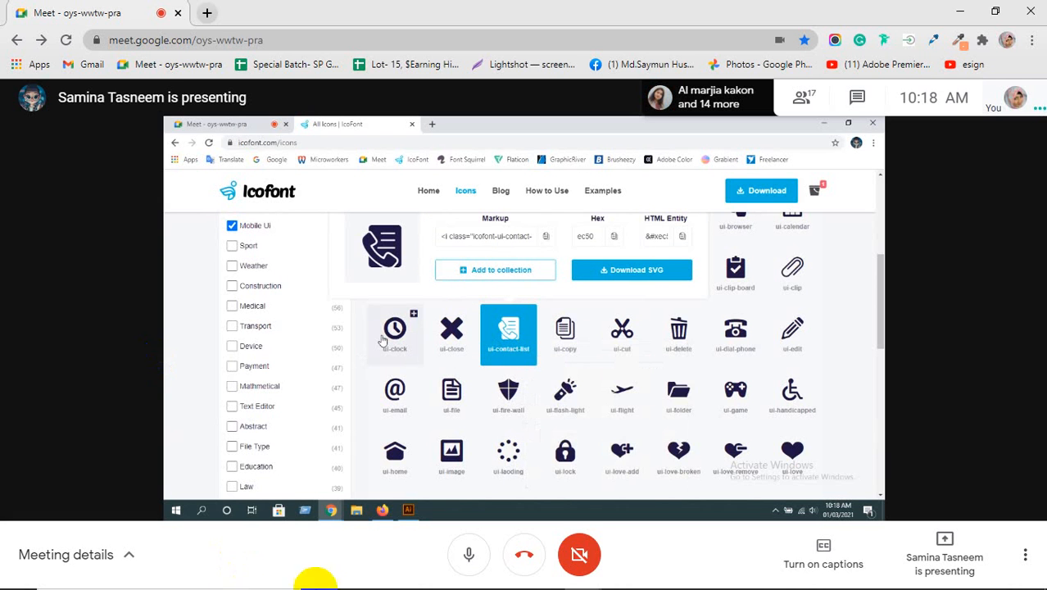
Step: Check the location-pin icon on the IcoFont page, then minimize that window back to Meet
mouse_move(585, 578)
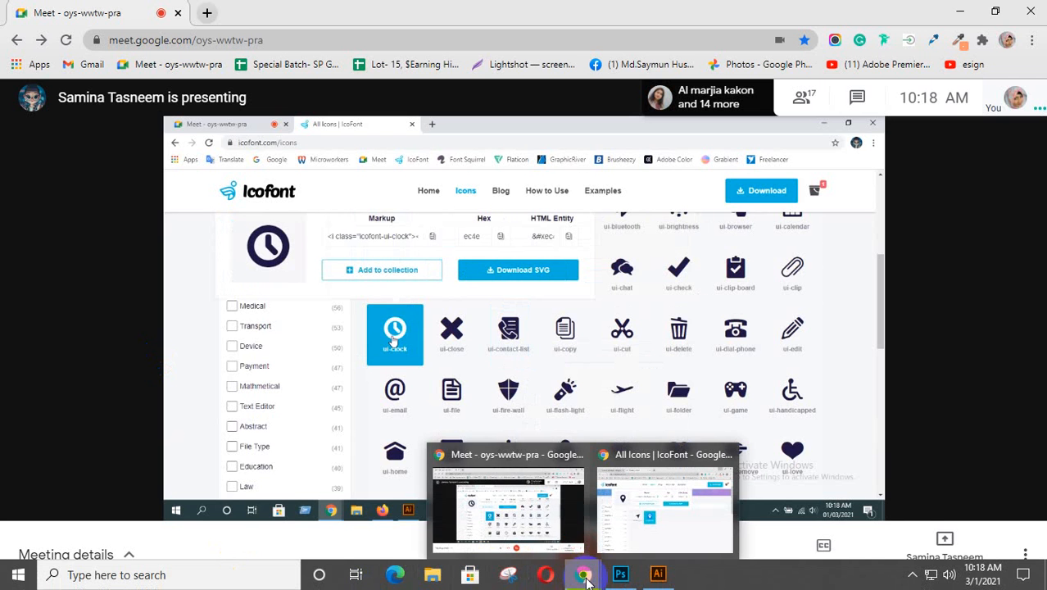
left_click(639, 512)
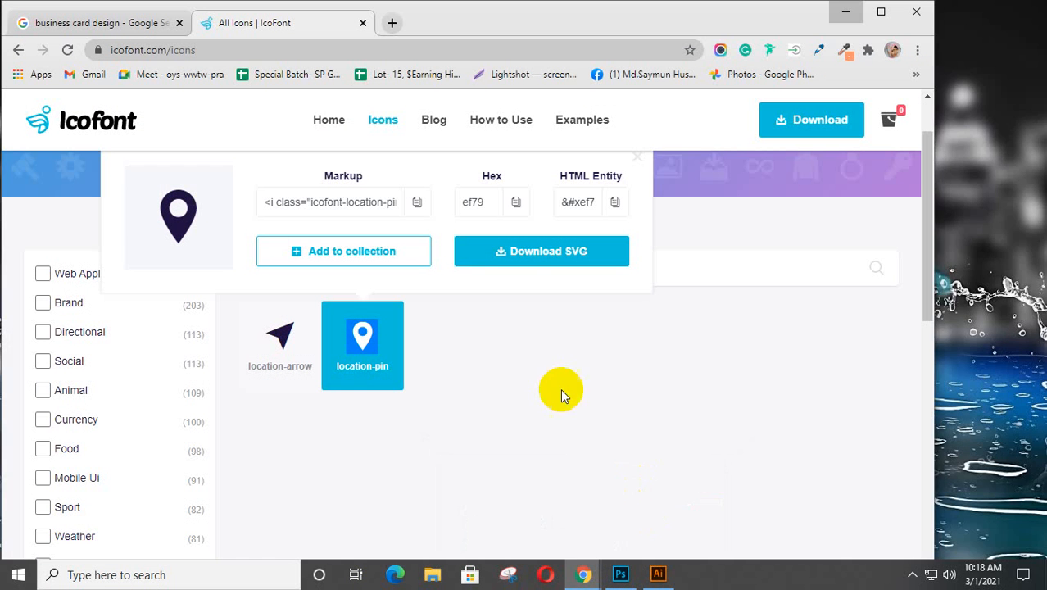
right_click(343, 332)
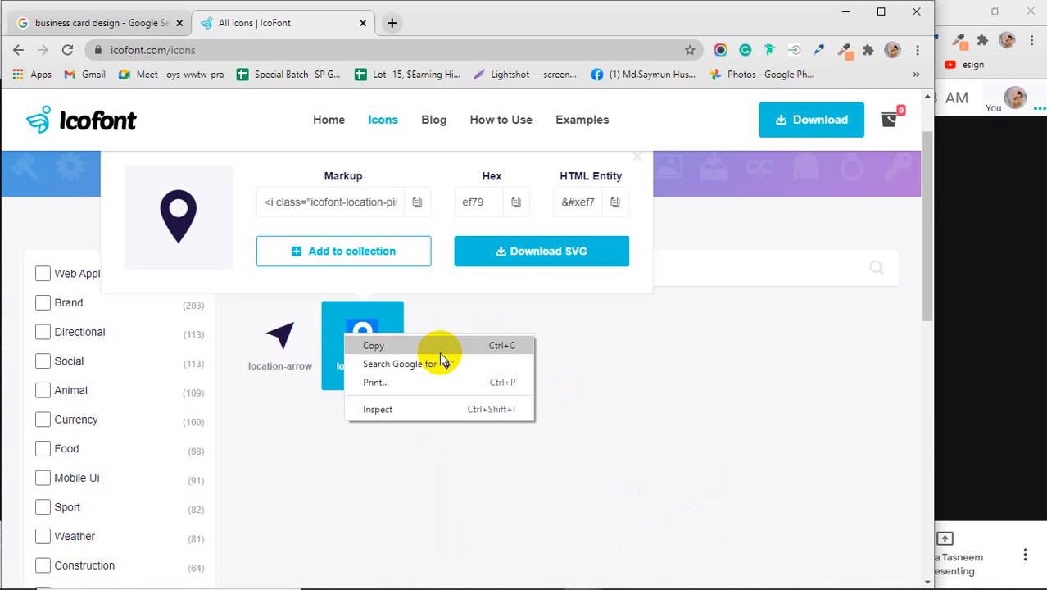
left_click(667, 368)
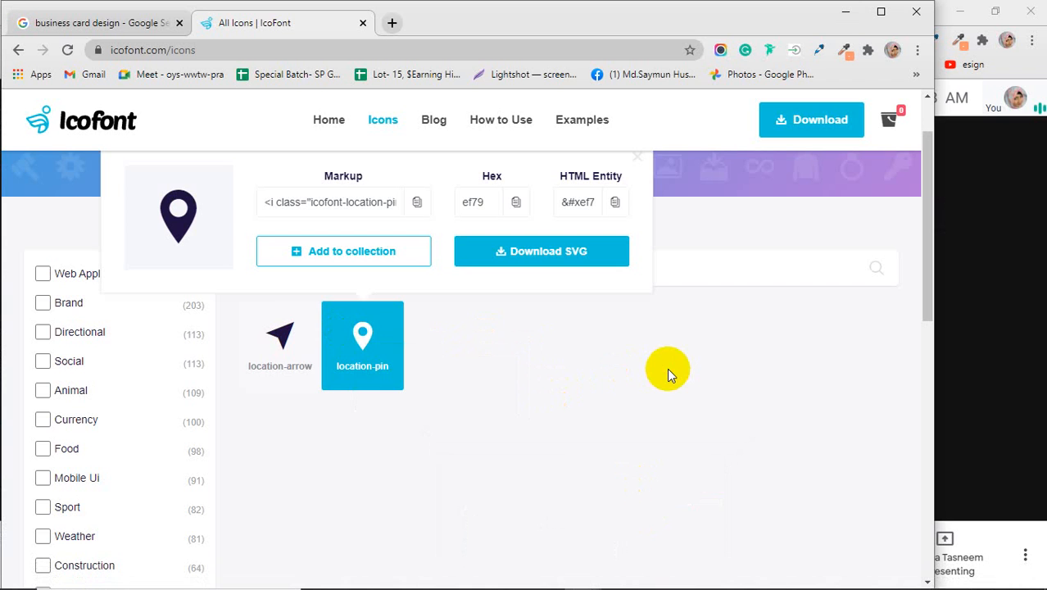
left_click(842, 19)
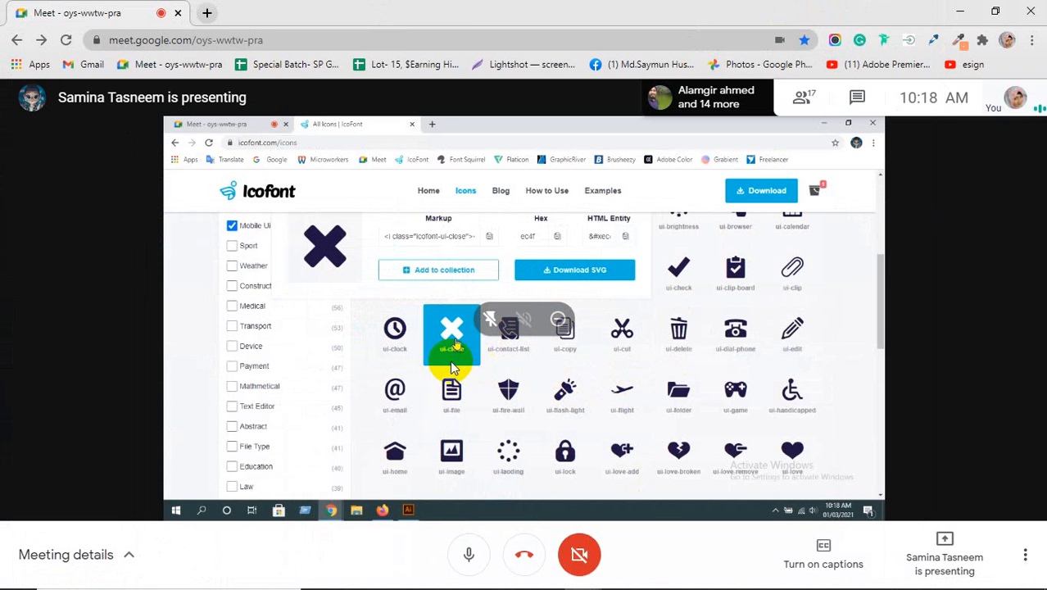
right_click(455, 344)
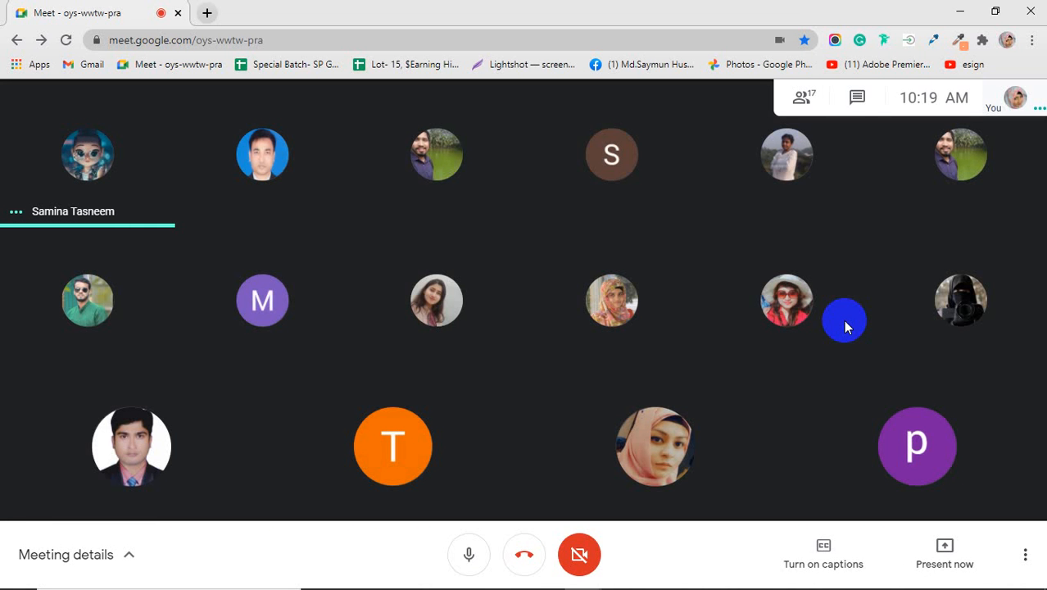
Step: Share the entire screen in Meet, hide the sharing notice, and shrink the call window
left_click(936, 575)
left_click(888, 417)
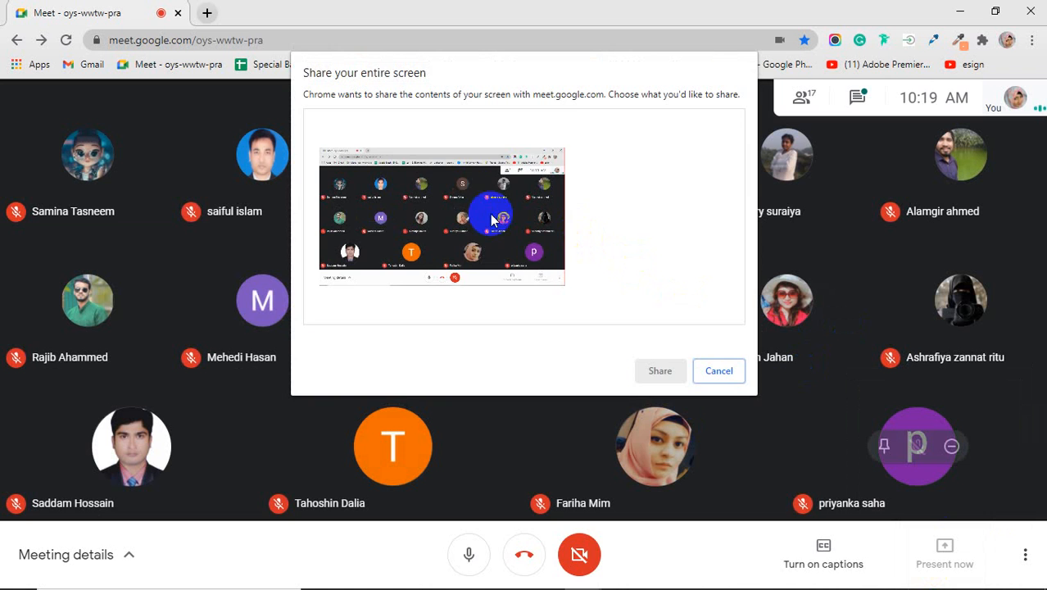
left_click(494, 220)
left_click(660, 370)
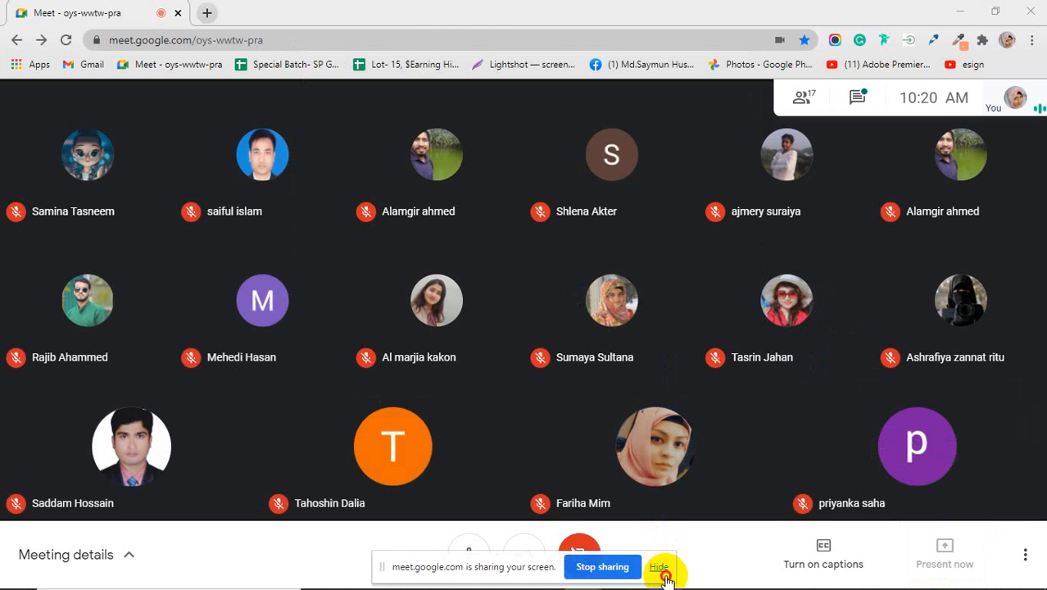
left_click(662, 569)
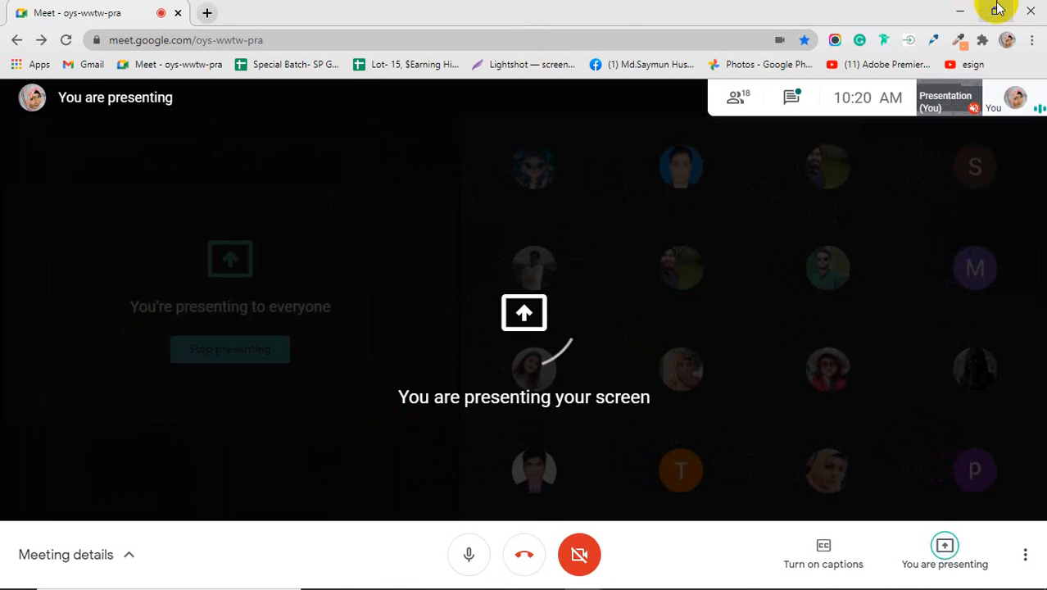
left_click(998, 9)
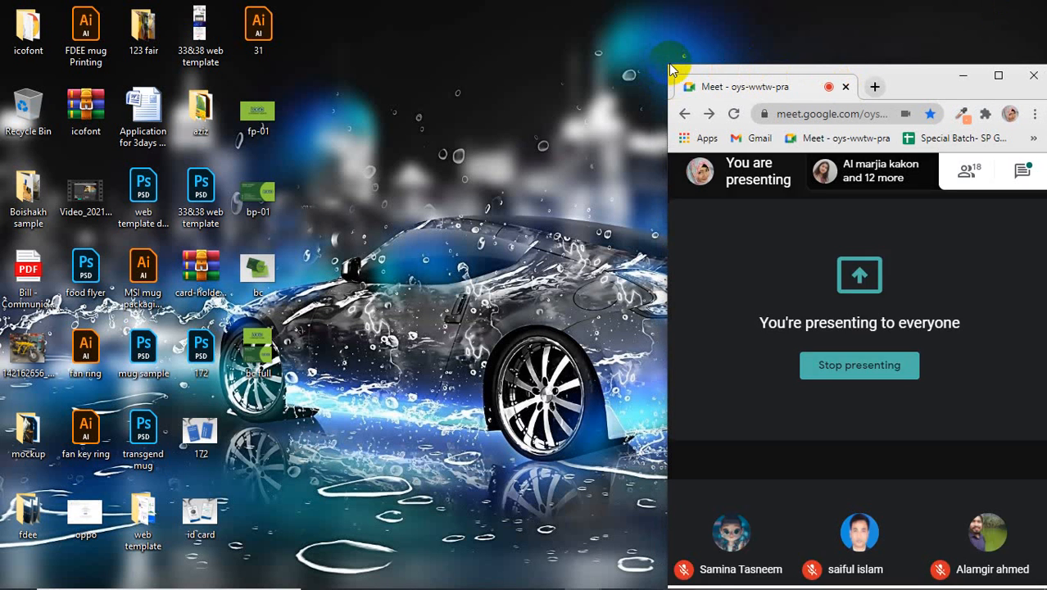
left_click_drag(664, 66, 651, 6)
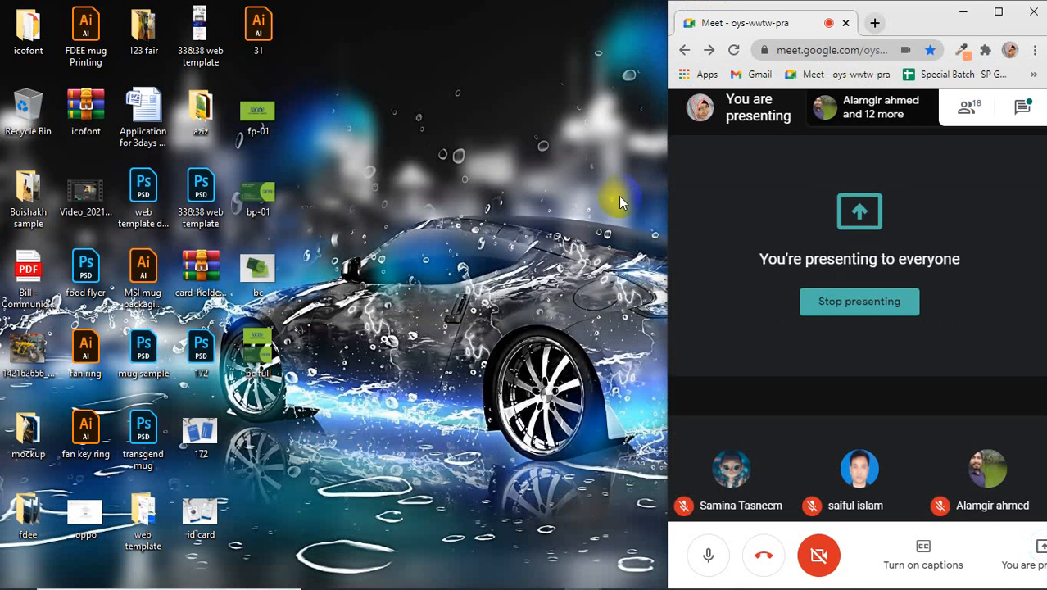
Step: Collapse the Properties panel in 31.ai and select both business card designs
mouse_move(518, 583)
left_click(657, 583)
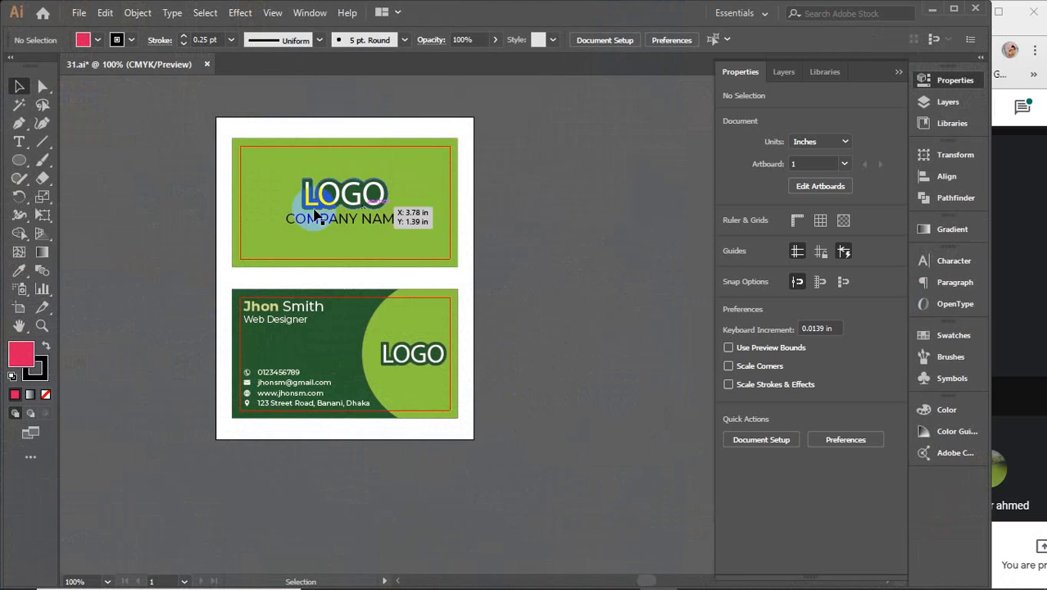
left_click(898, 72)
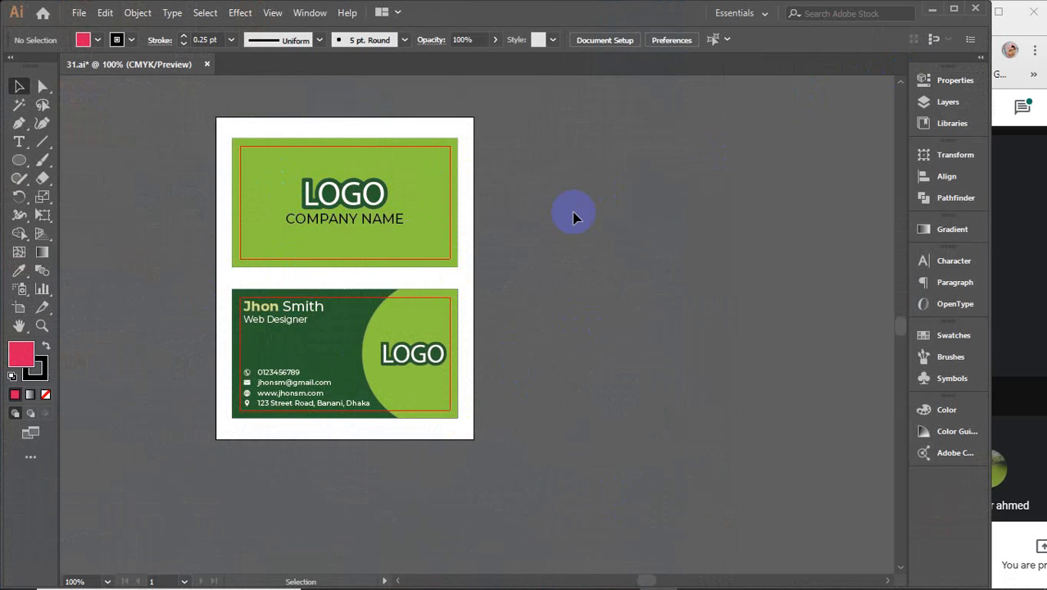
left_click_drag(189, 131, 498, 242)
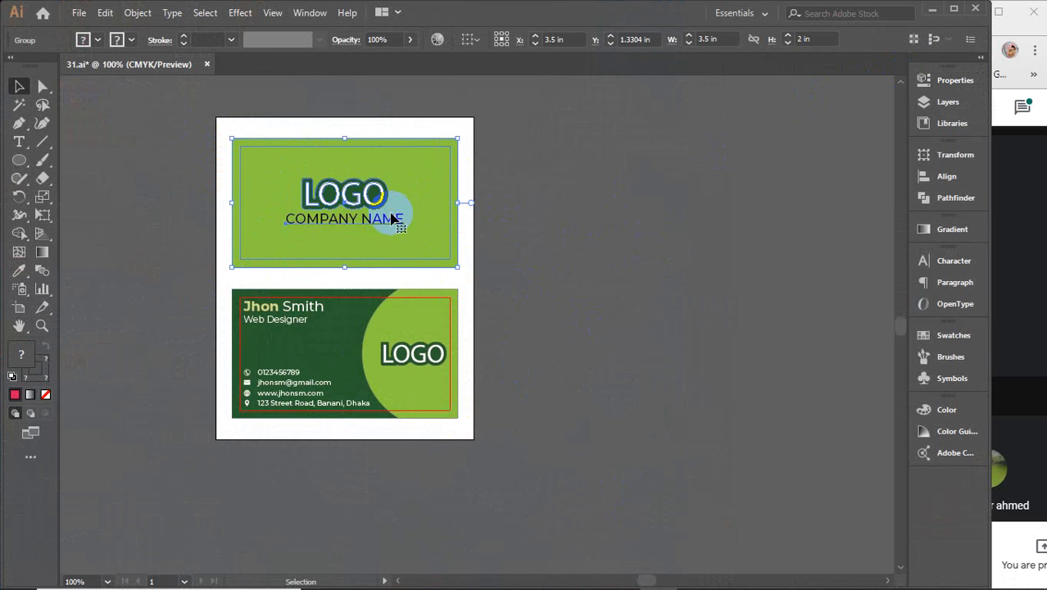
left_click(335, 316)
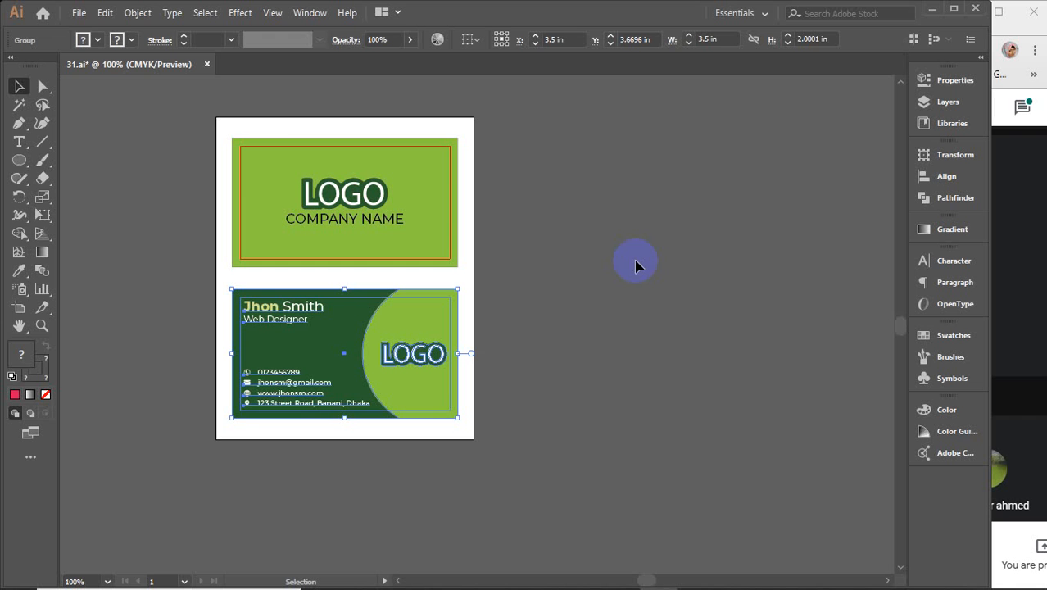
key("ctrl+a")
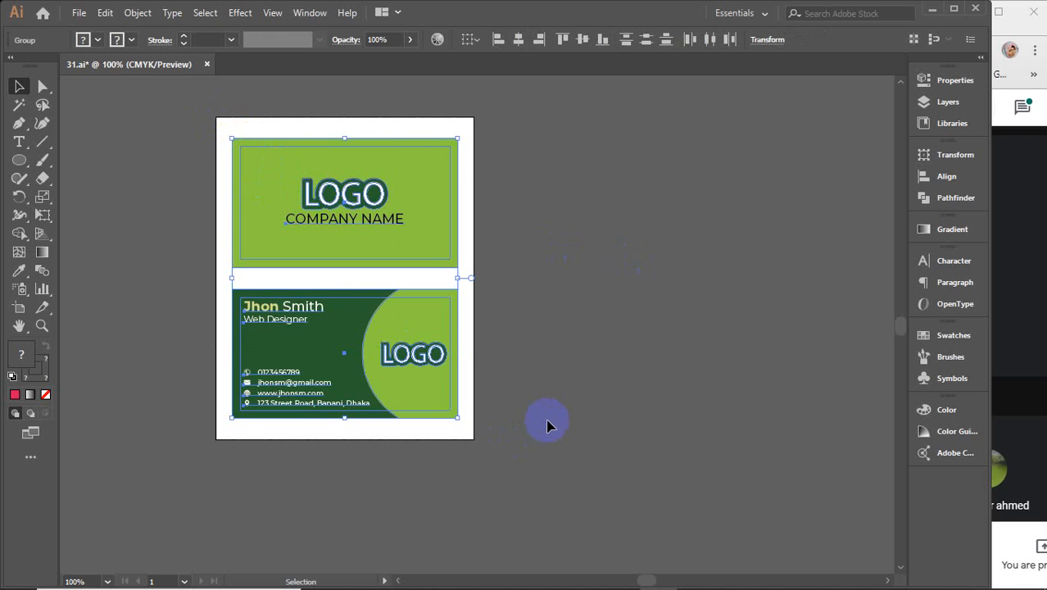
mouse_move(433, 578)
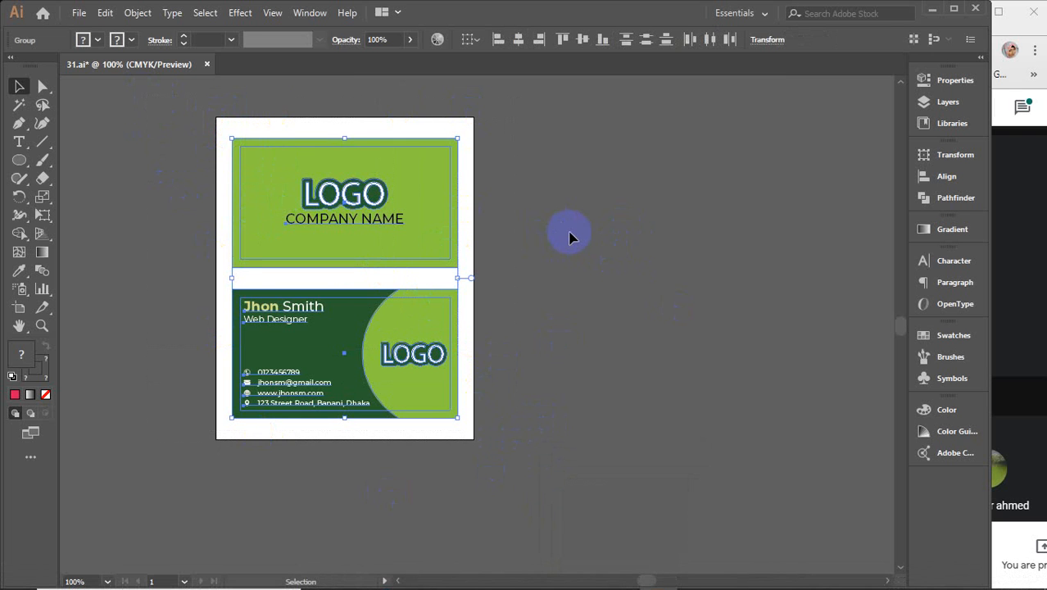
left_click(197, 192)
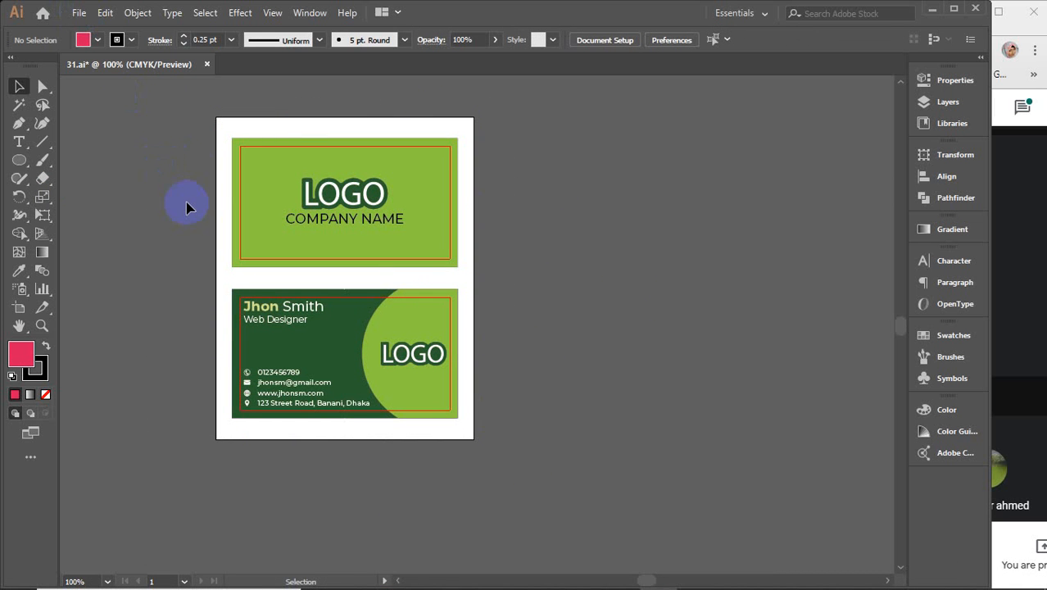
left_click_drag(198, 128, 502, 432)
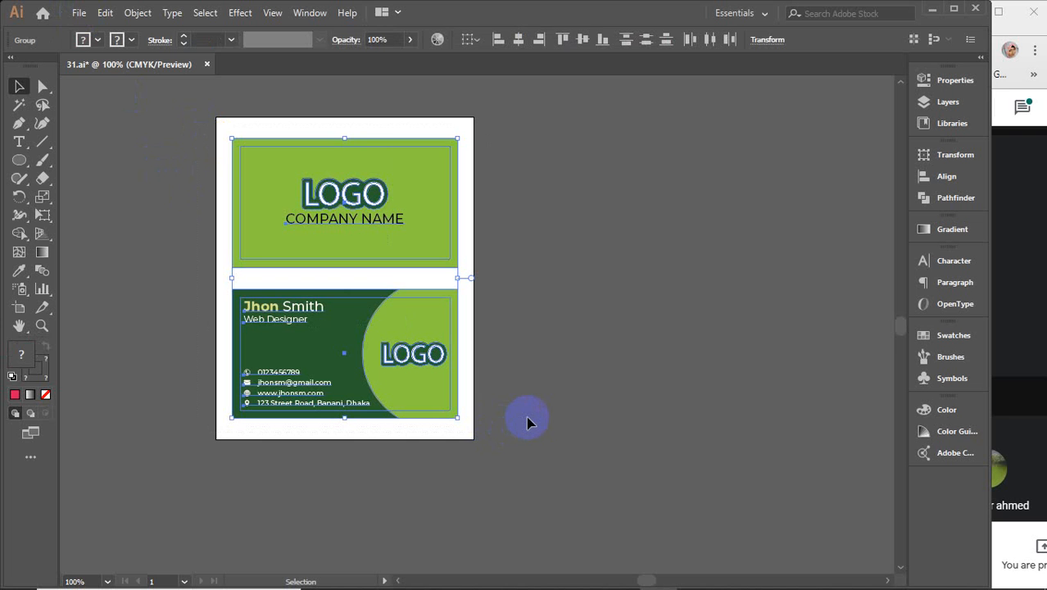
Step: Close 31.ai without saving, minimize Illustrator, and refresh the desktop
left_click(207, 64)
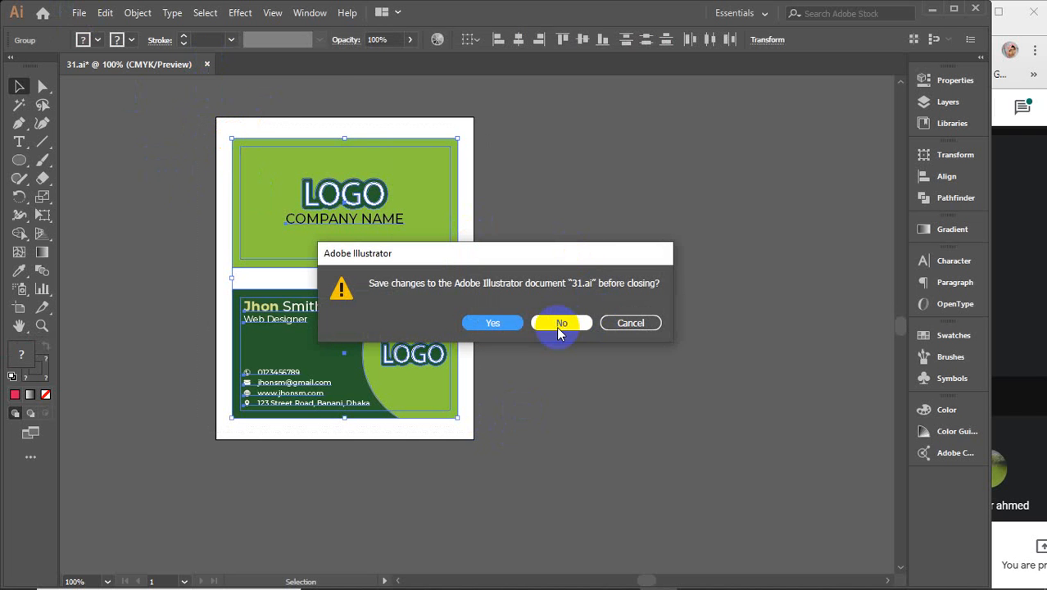
left_click(617, 323)
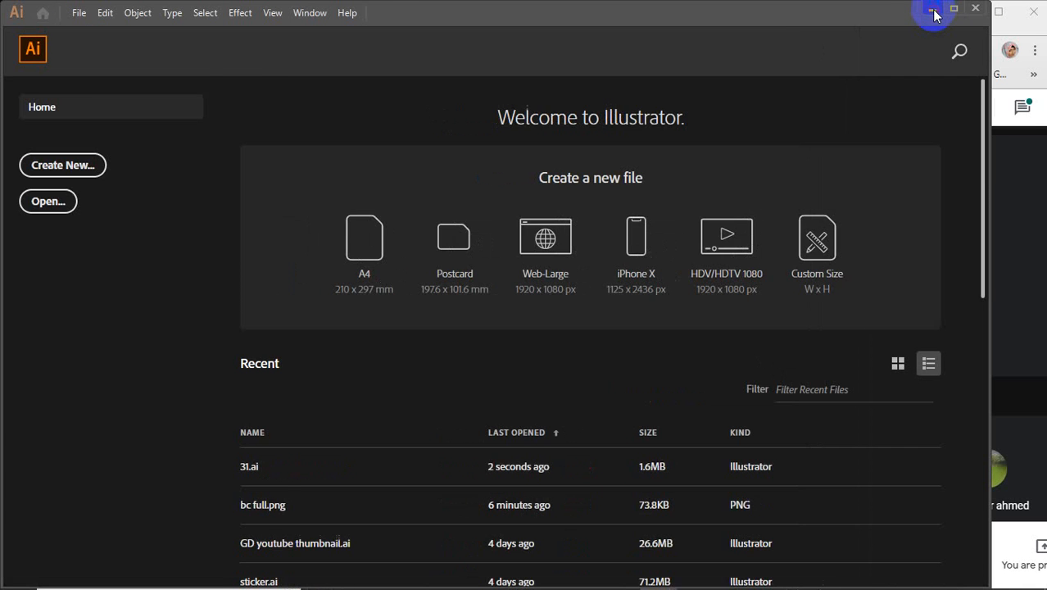
left_click(933, 13)
right_click(442, 113)
left_click(480, 164)
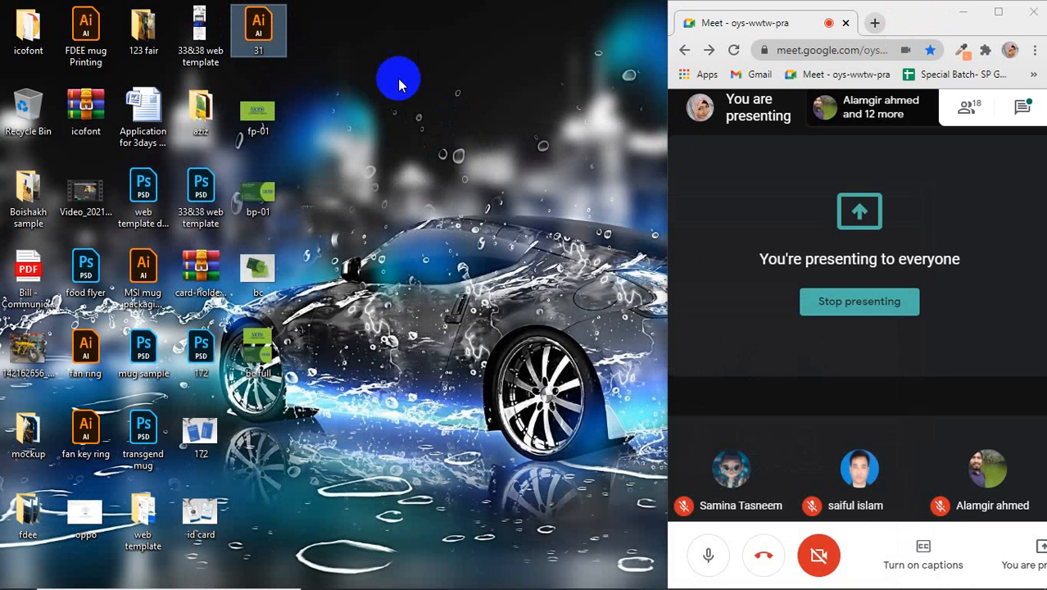
Step: Paste a copy of the 31 file and rearrange the desktop icons in the column
key("ctrl+v")
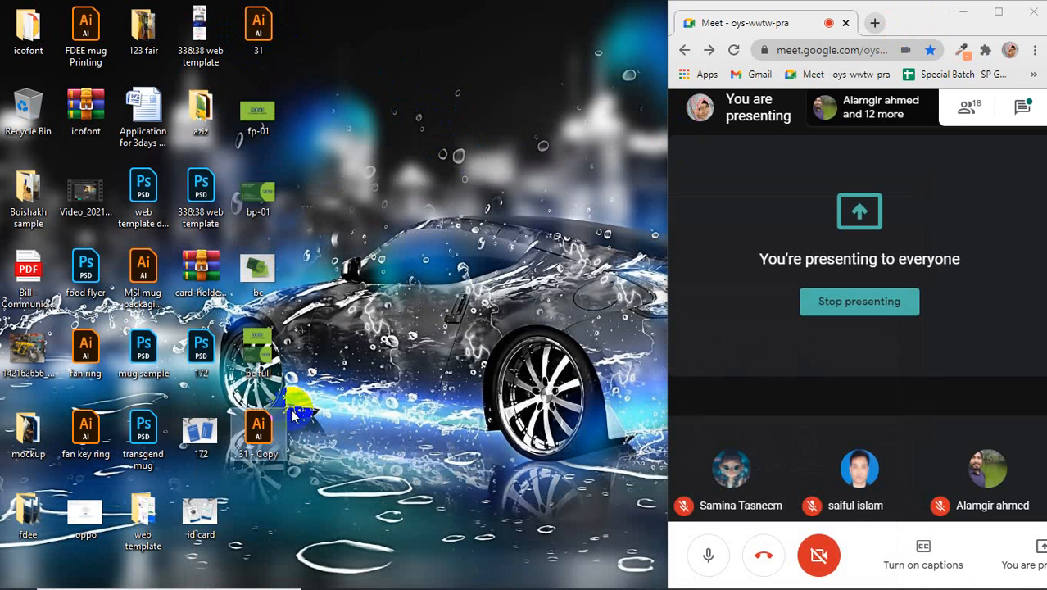
left_click_drag(259, 428, 260, 160)
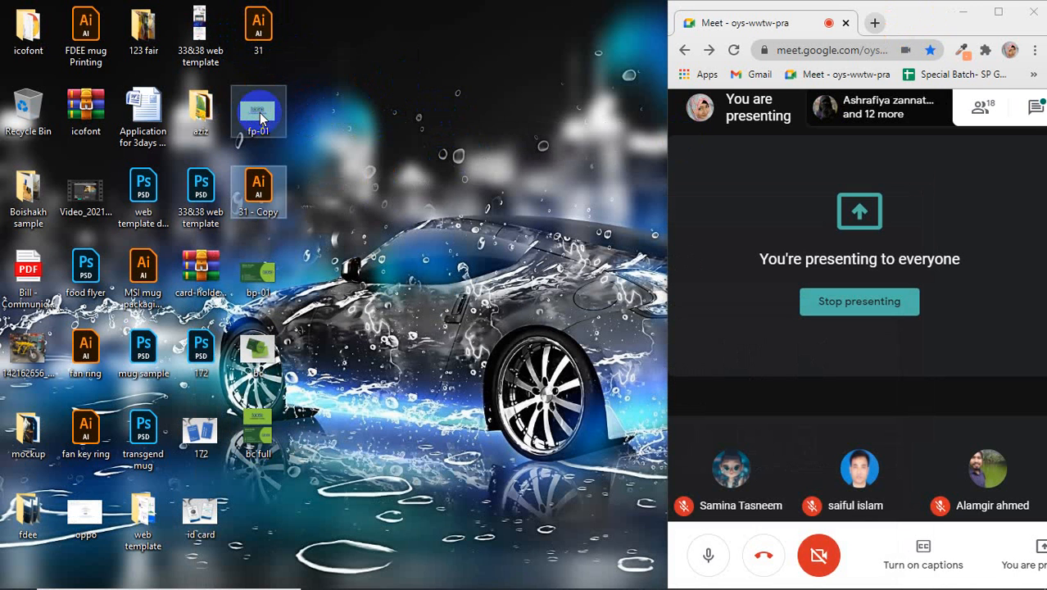
left_click_drag(258, 115, 273, 508)
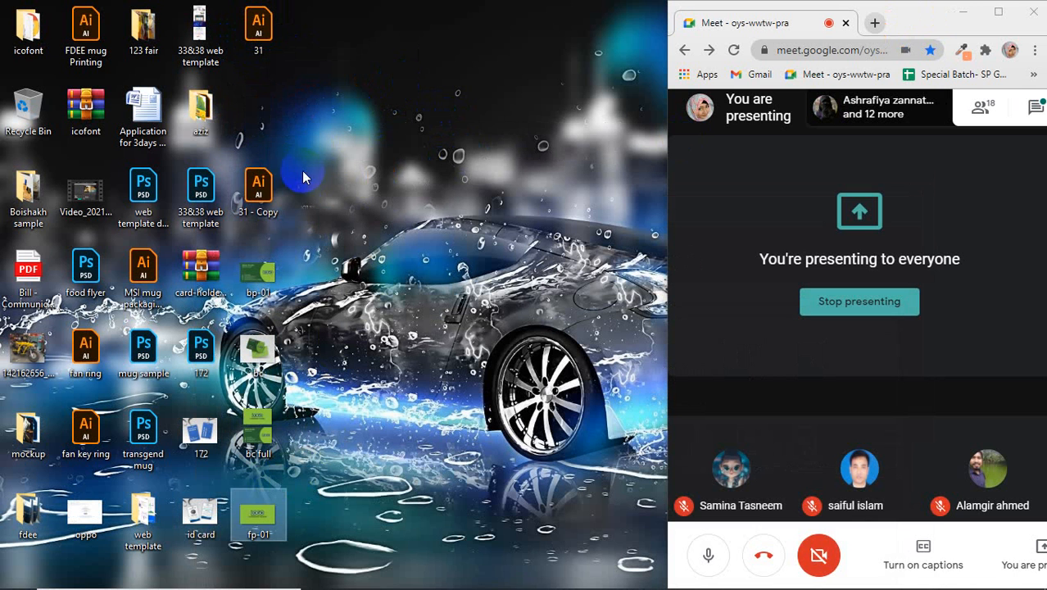
left_click_drag(260, 185, 253, 99)
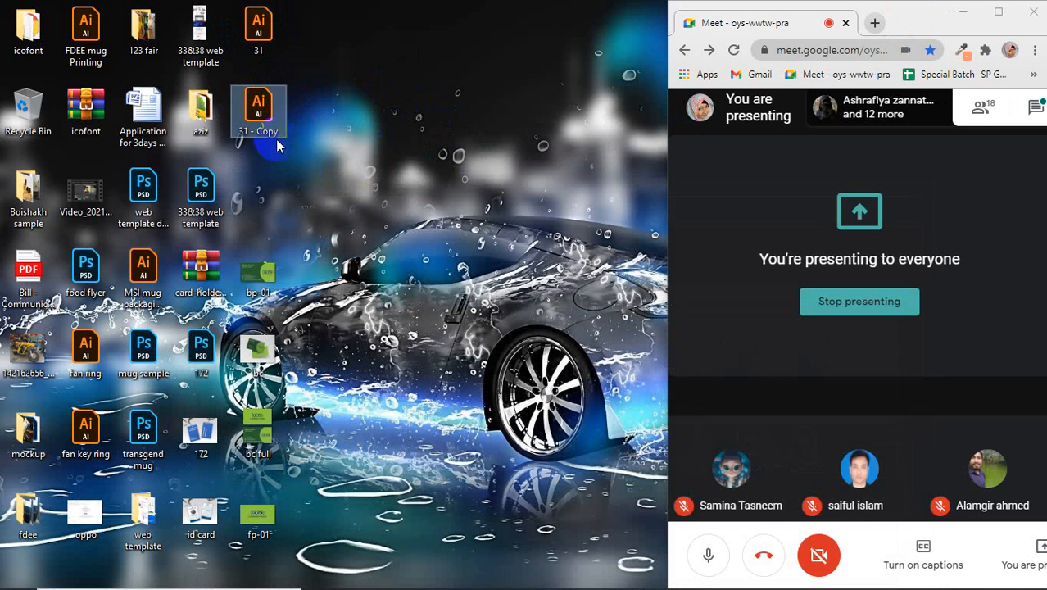
double_click(261, 41)
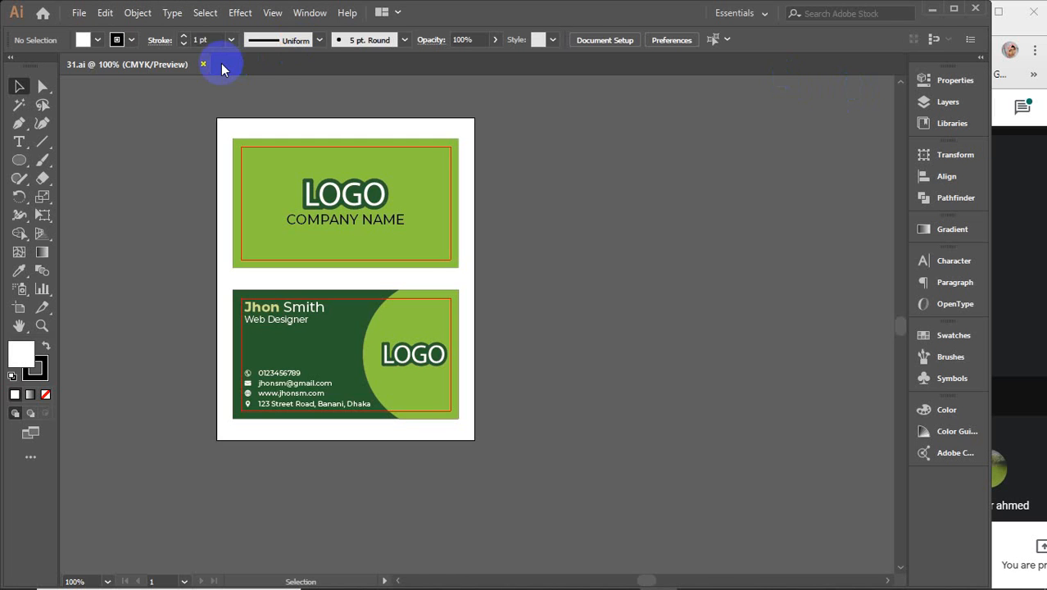
left_click(203, 63)
left_click(933, 8)
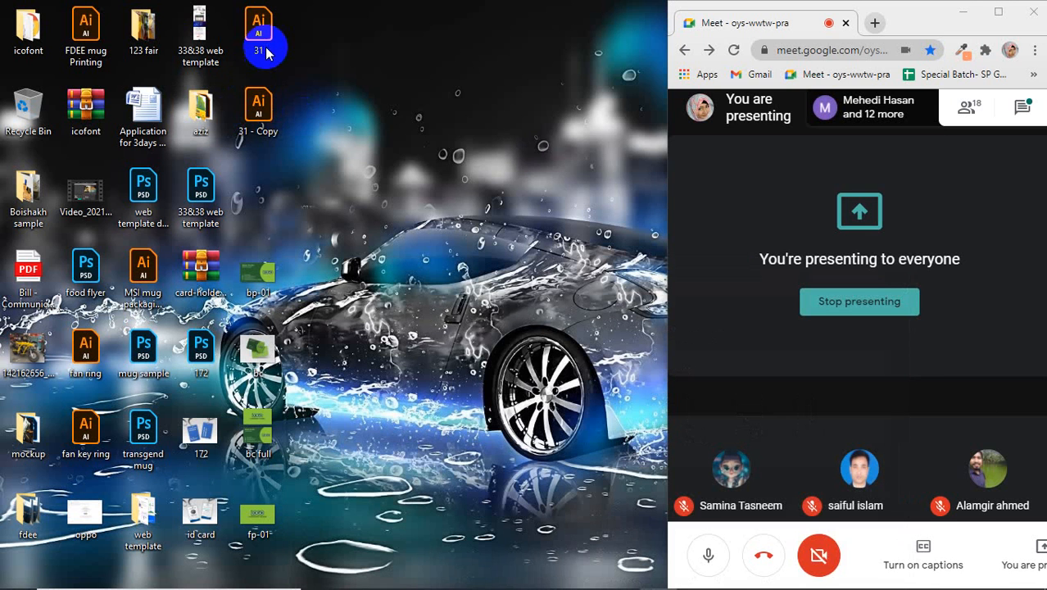
Step: Rename the original to 31-editable and the copy to 31-printable
left_click(260, 51)
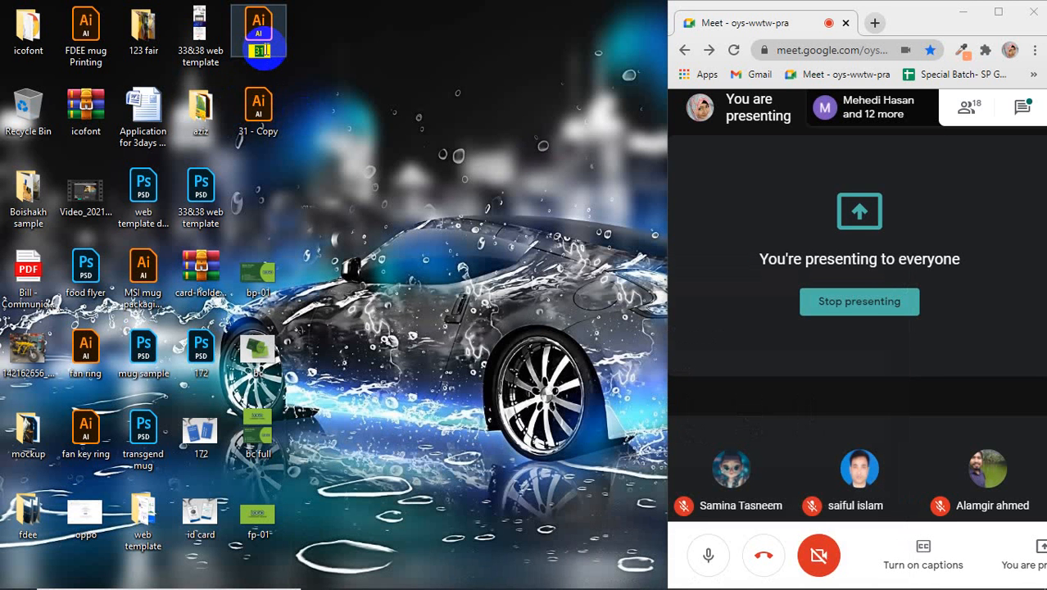
type("-editable")
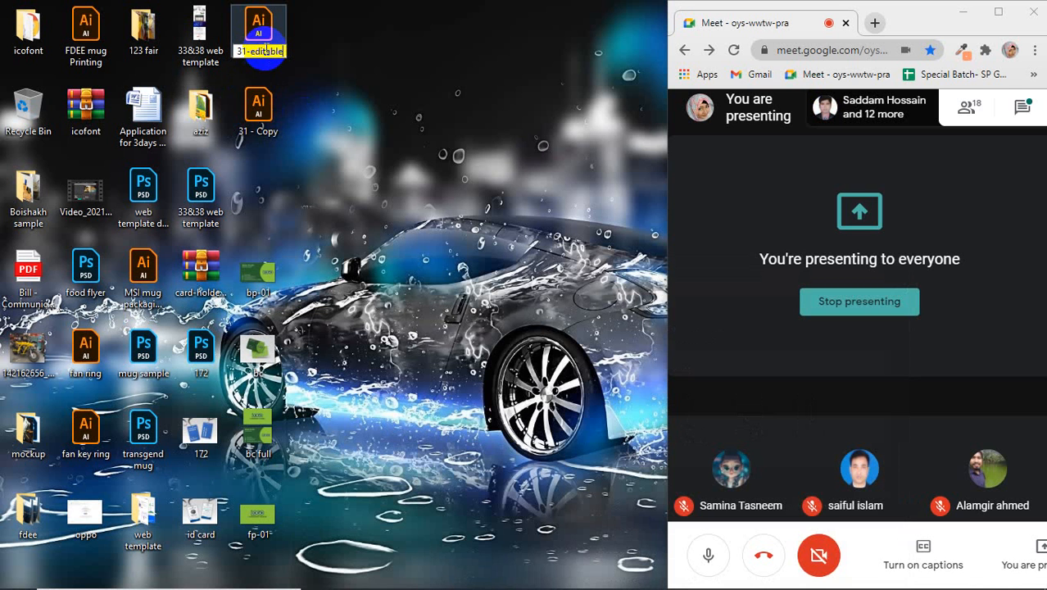
key("Return")
left_click(259, 135)
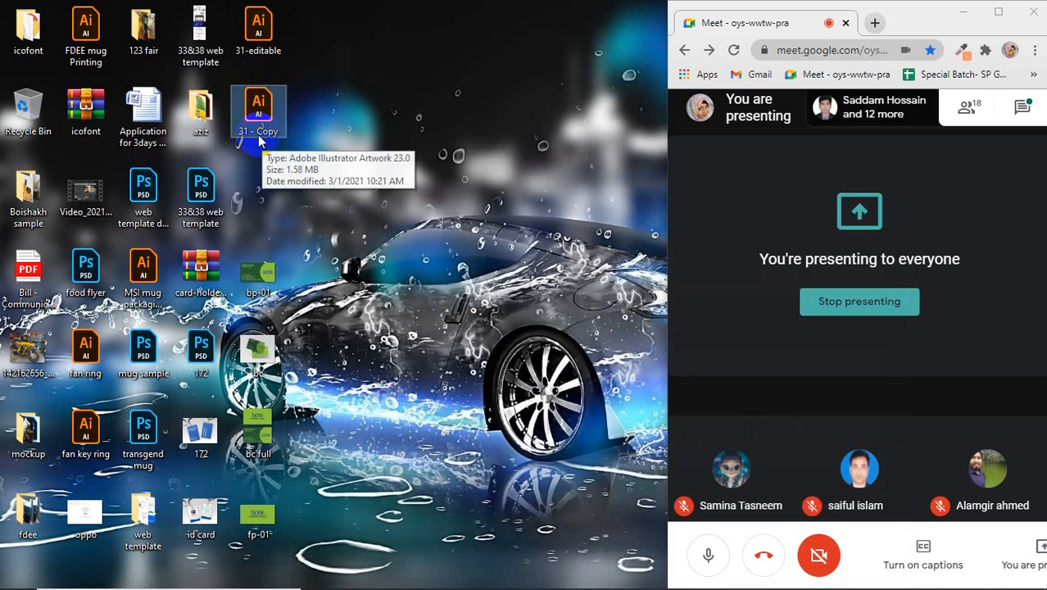
left_click(256, 133)
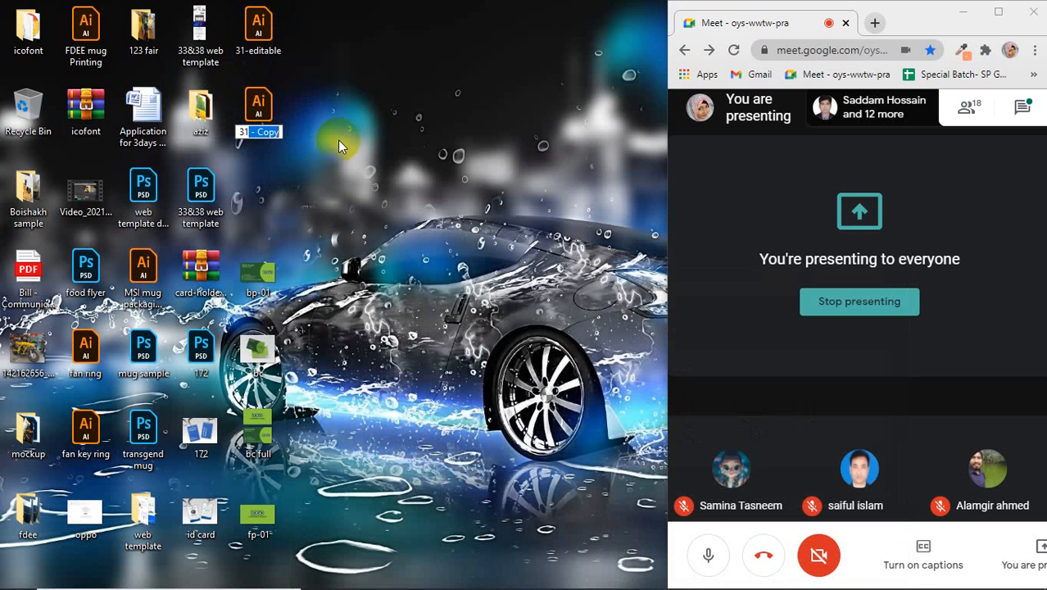
type("31-pr")
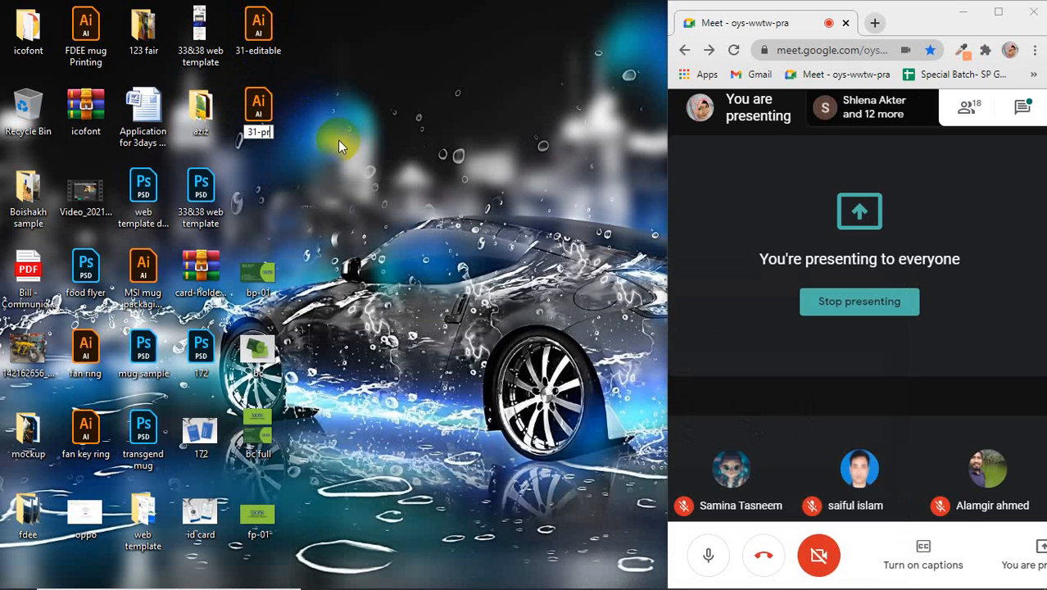
type("intable")
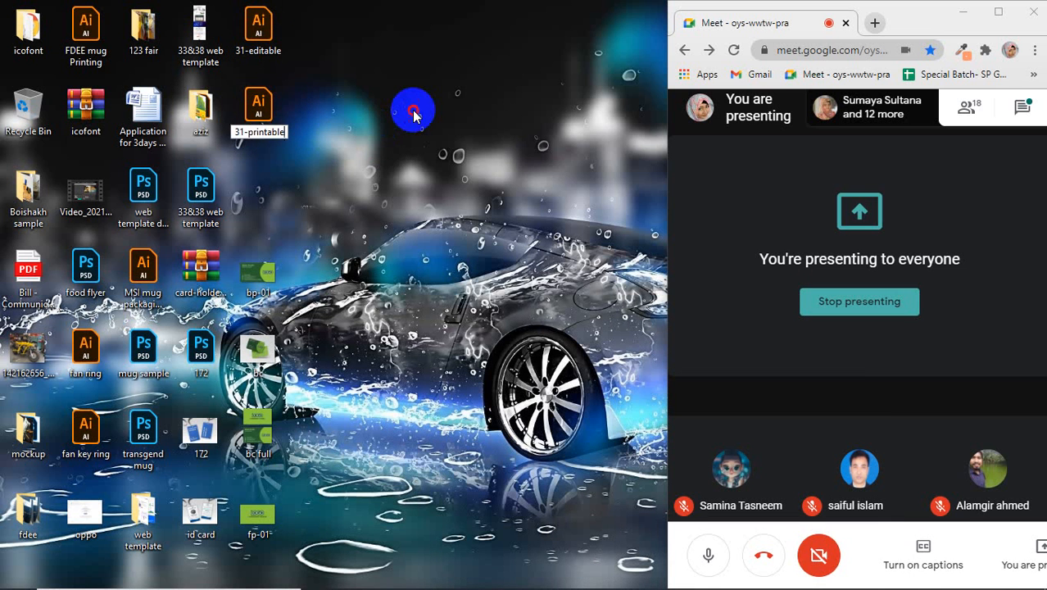
left_click(414, 114)
left_click(254, 47)
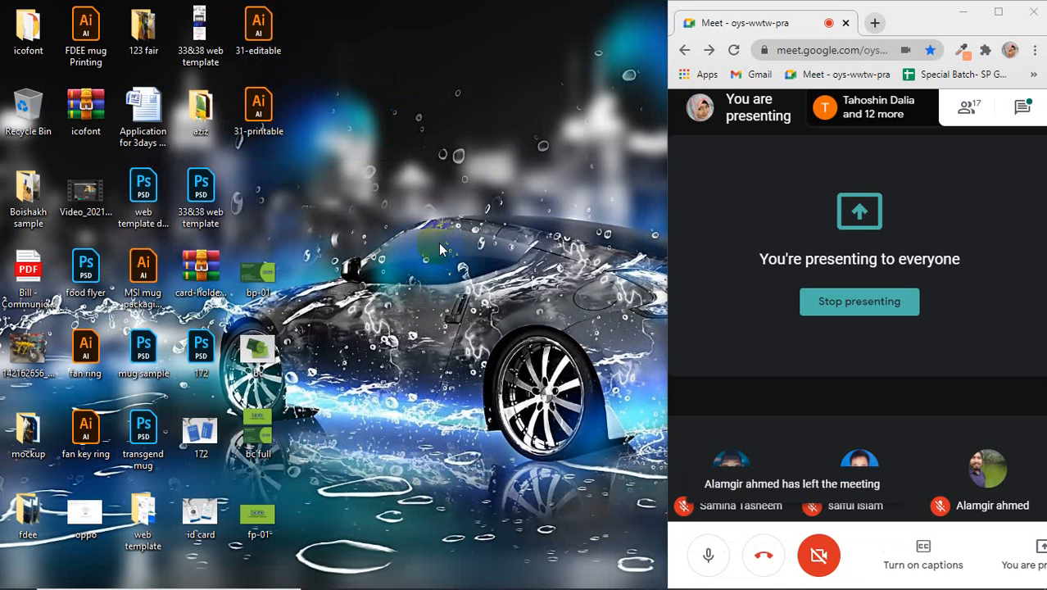
left_click(256, 37)
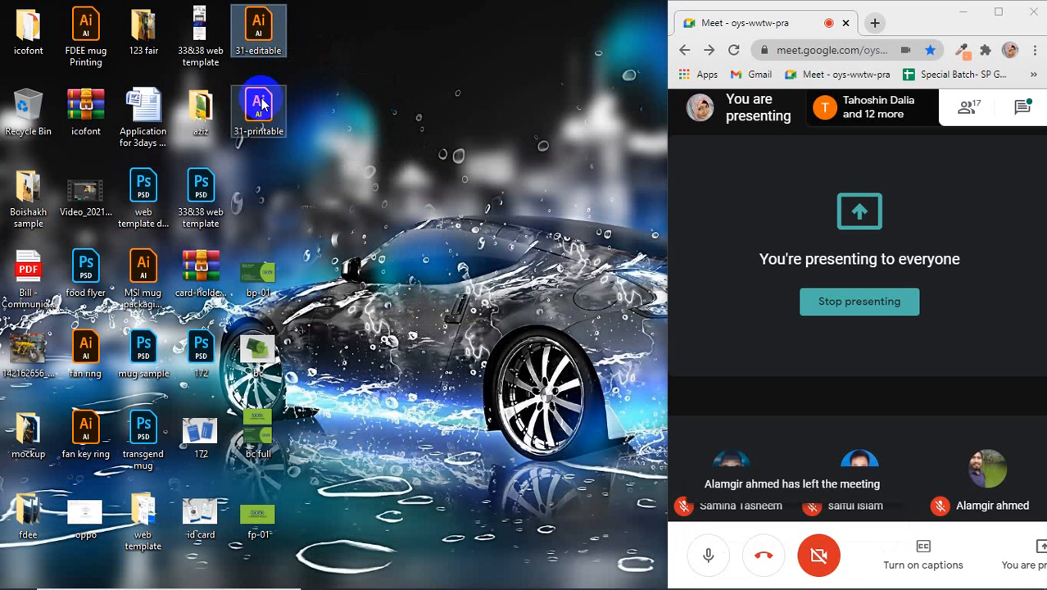
Step: Open 31-editable and inspect its COMPANY NAME and phone number text
double_click(259, 31)
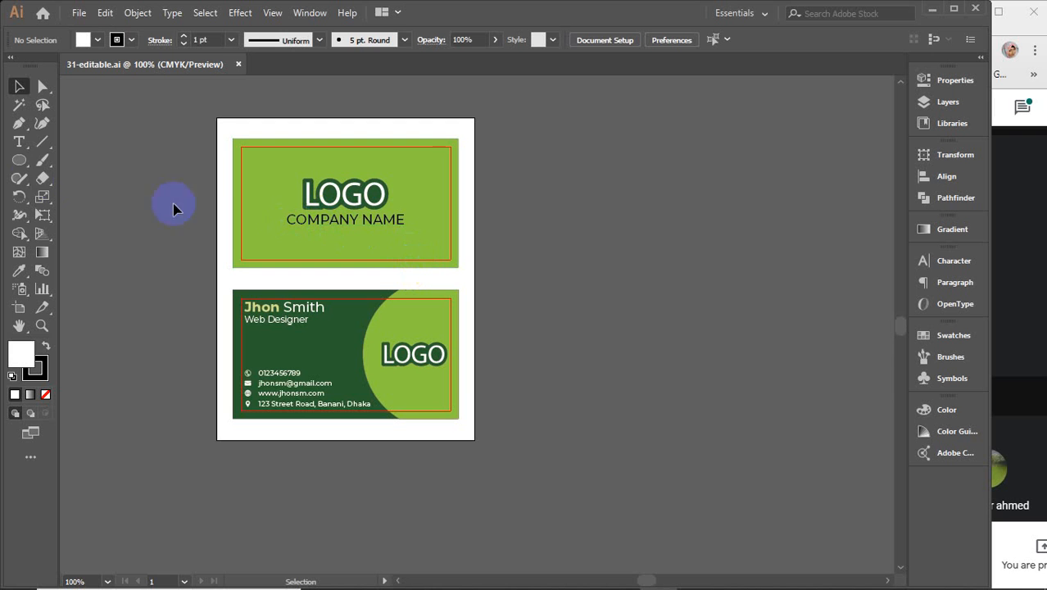
left_click(19, 142)
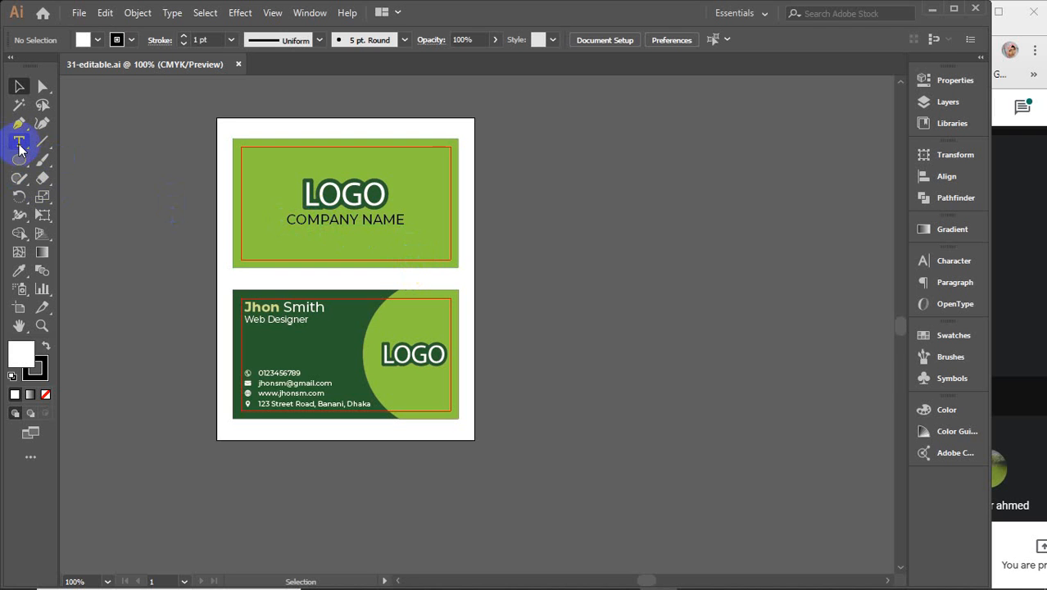
mouse_move(405, 220)
left_mouse_down()
mouse_move(285, 222)
mouse_move(416, 218)
left_mouse_up()
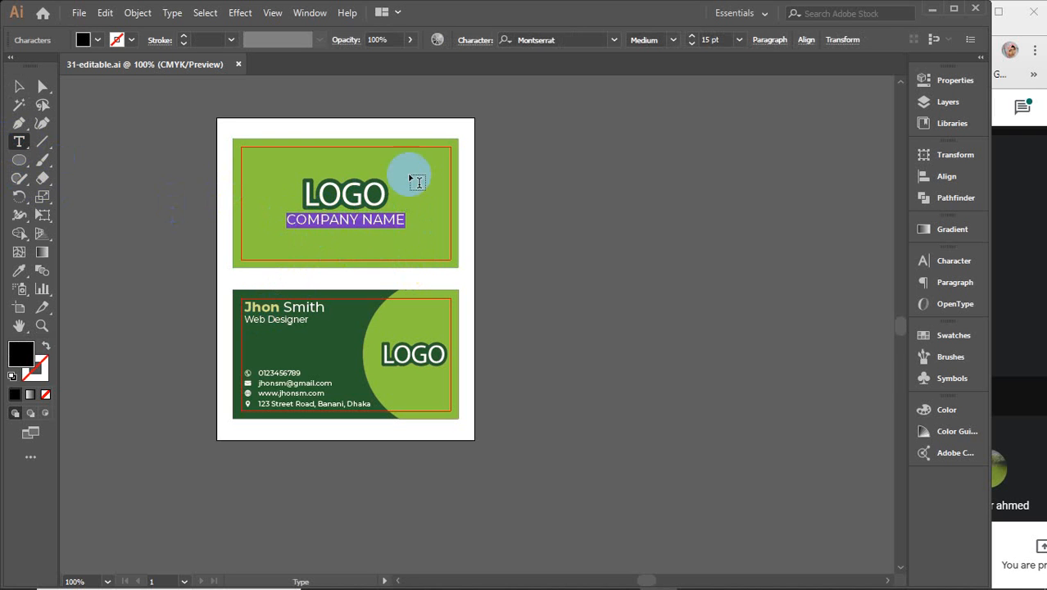
left_click(262, 374)
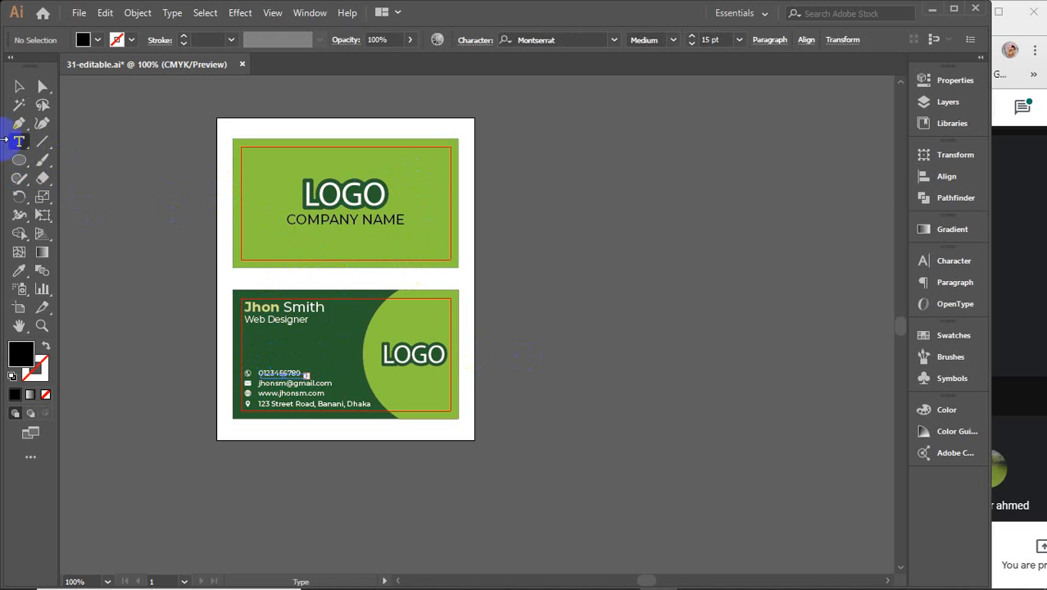
left_click(18, 92)
left_click(530, 317)
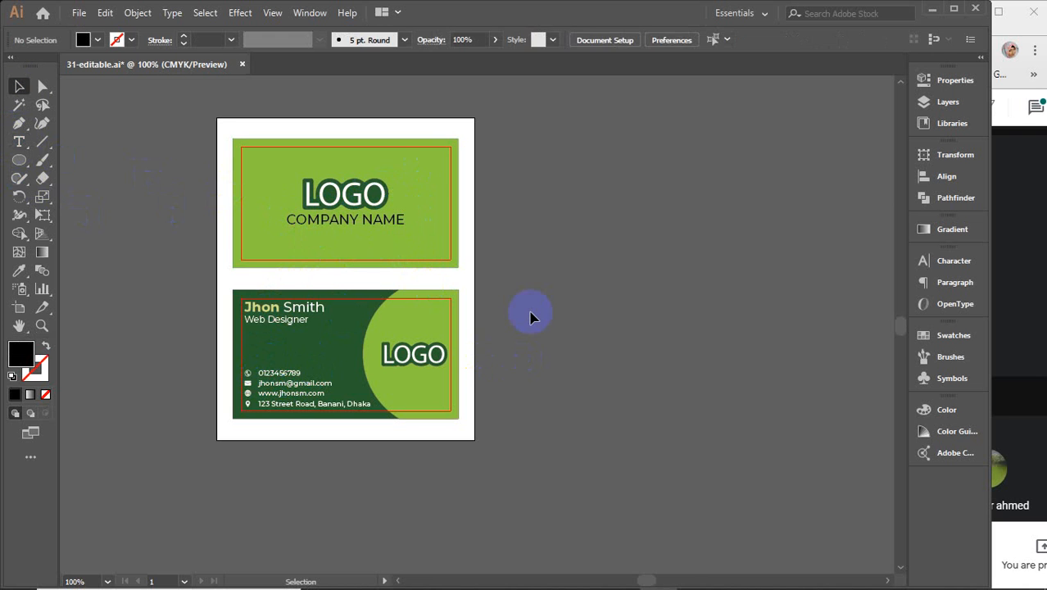
left_click(932, 9)
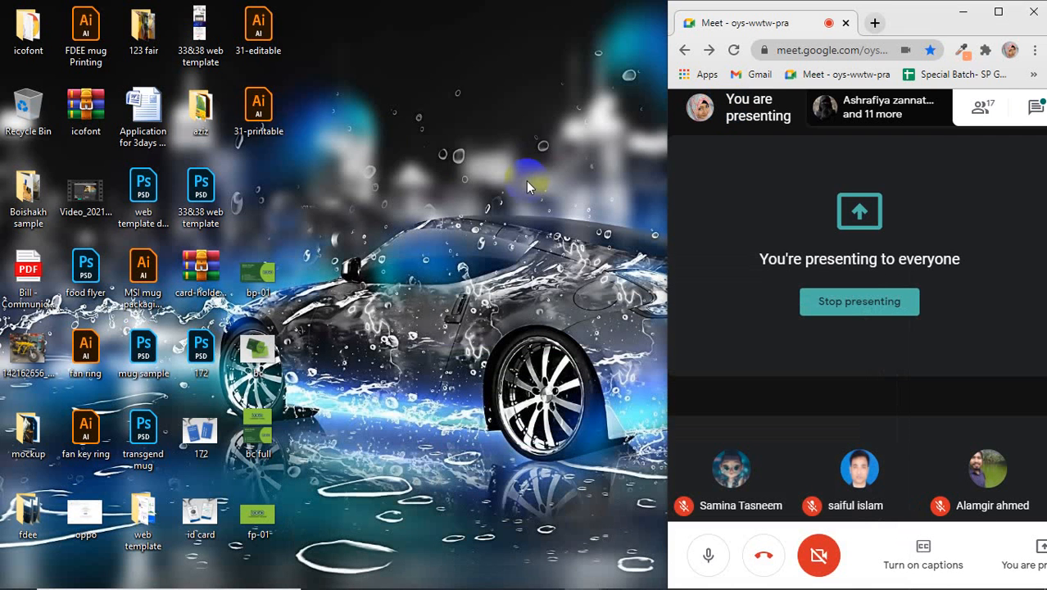
Step: Open 31-printable, select all the card artwork, and centre the cards in view
double_click(259, 114)
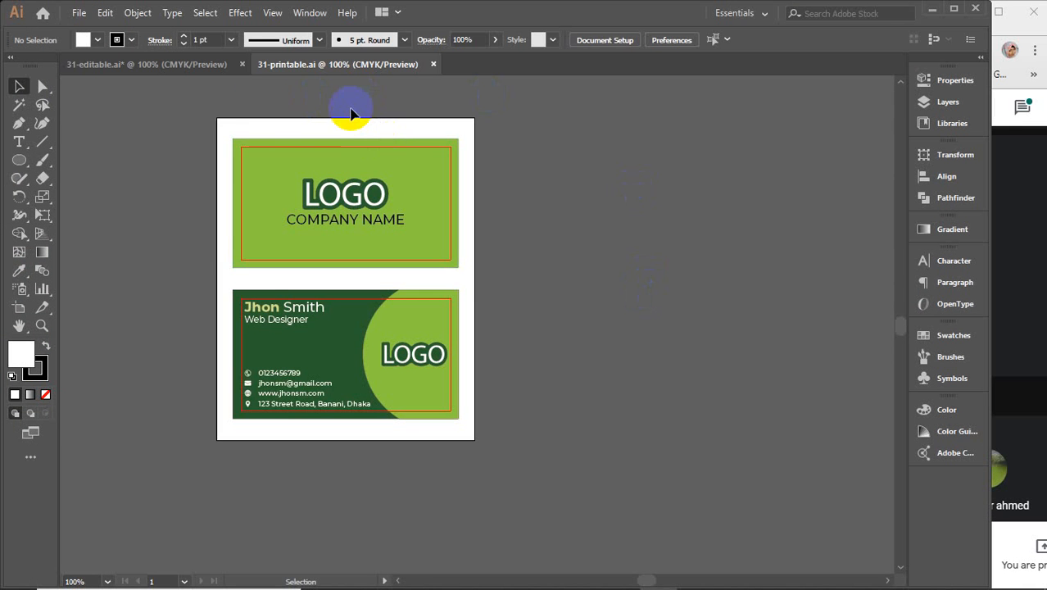
scroll(198, 153, "down", 7)
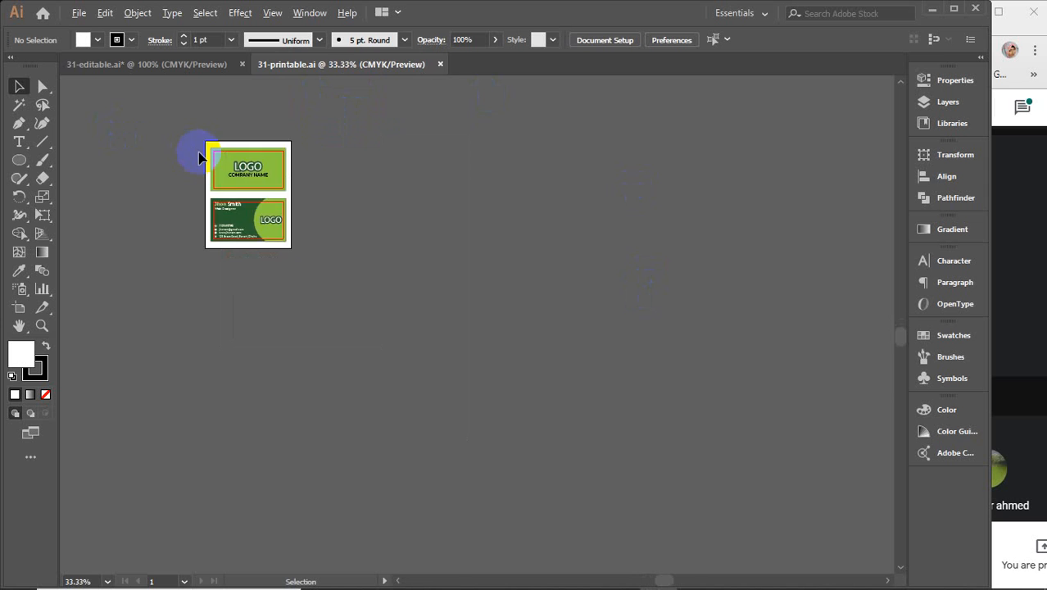
left_click_drag(194, 162, 418, 301)
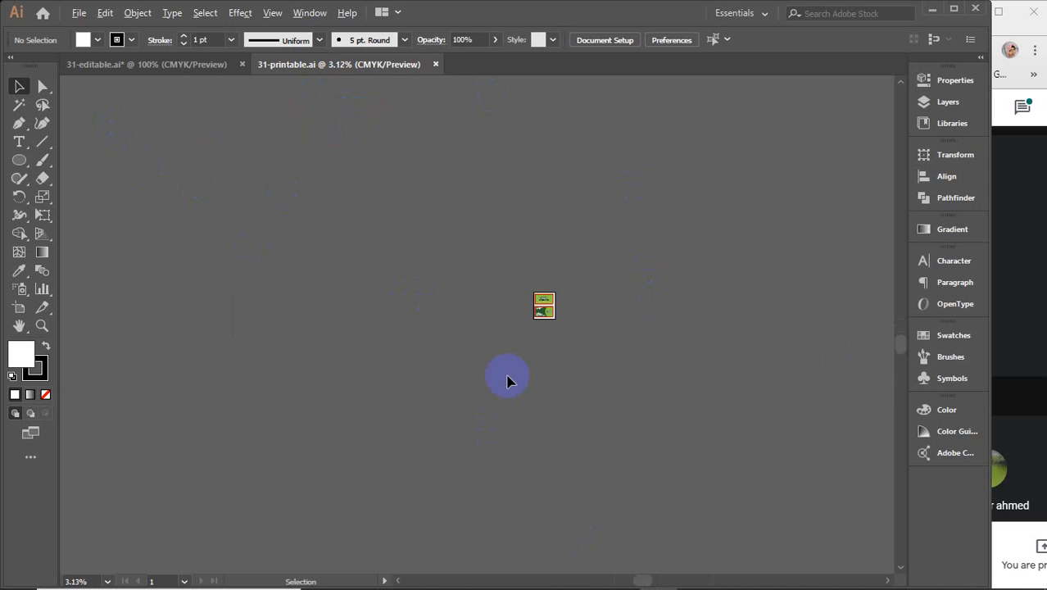
scroll(506, 382, "down", 3)
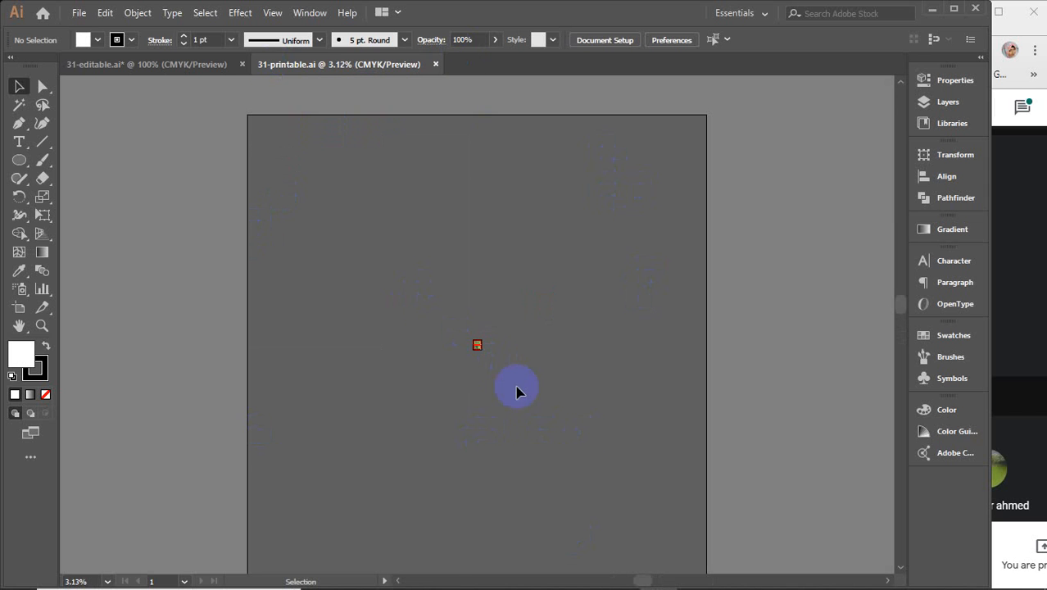
scroll(502, 364, "up", 4)
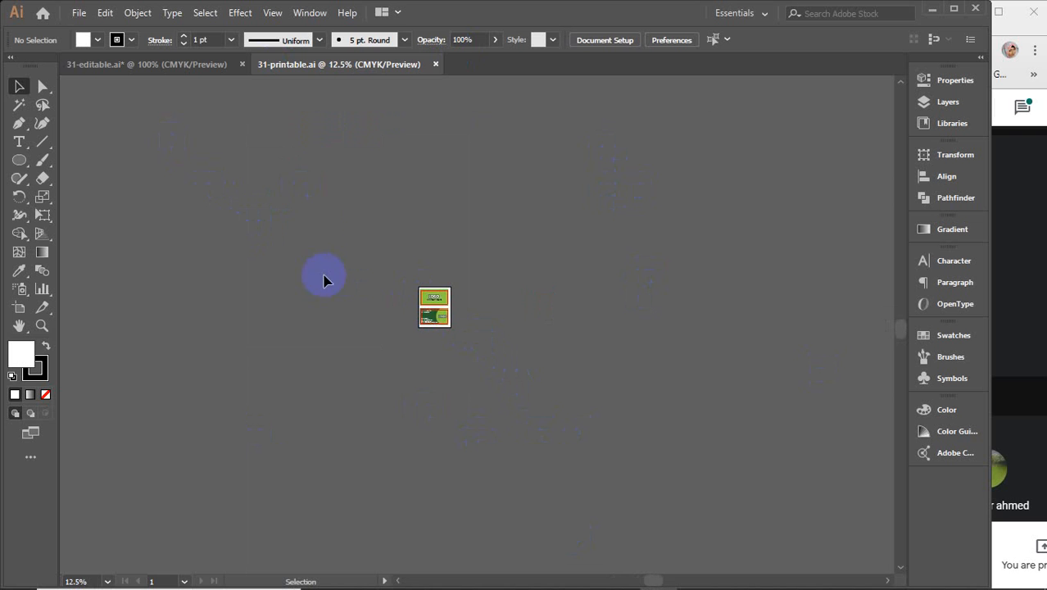
left_click_drag(200, 161, 678, 485)
left_click(647, 444)
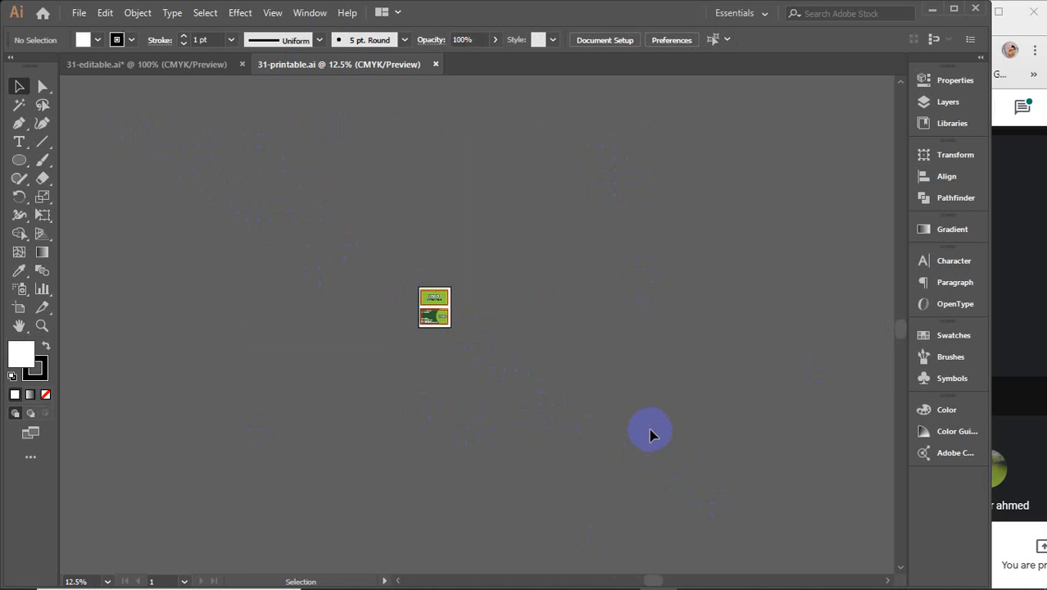
key("ctrl+a")
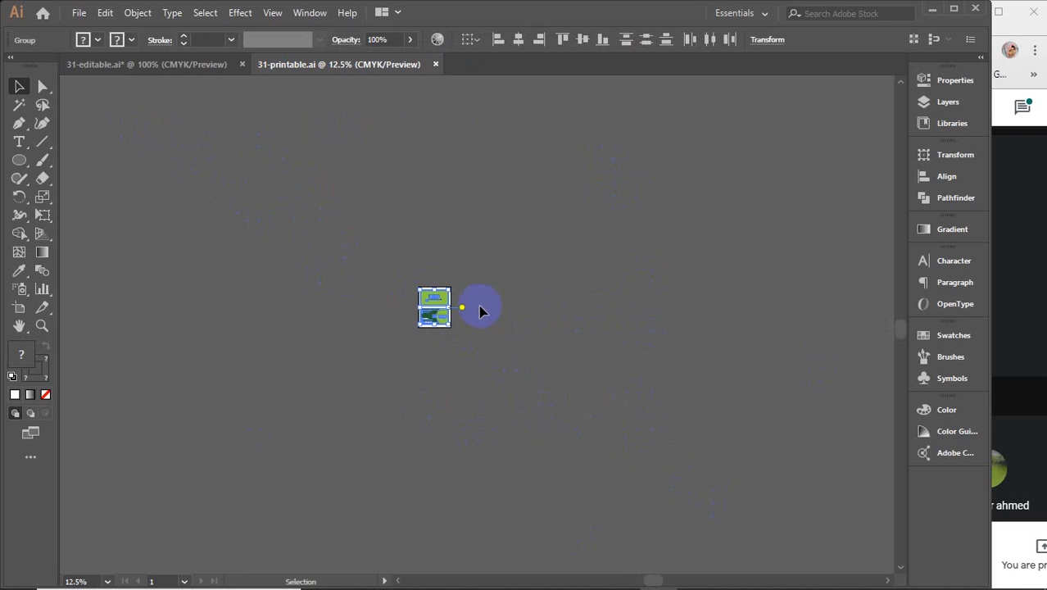
scroll(432, 295, "up", 7)
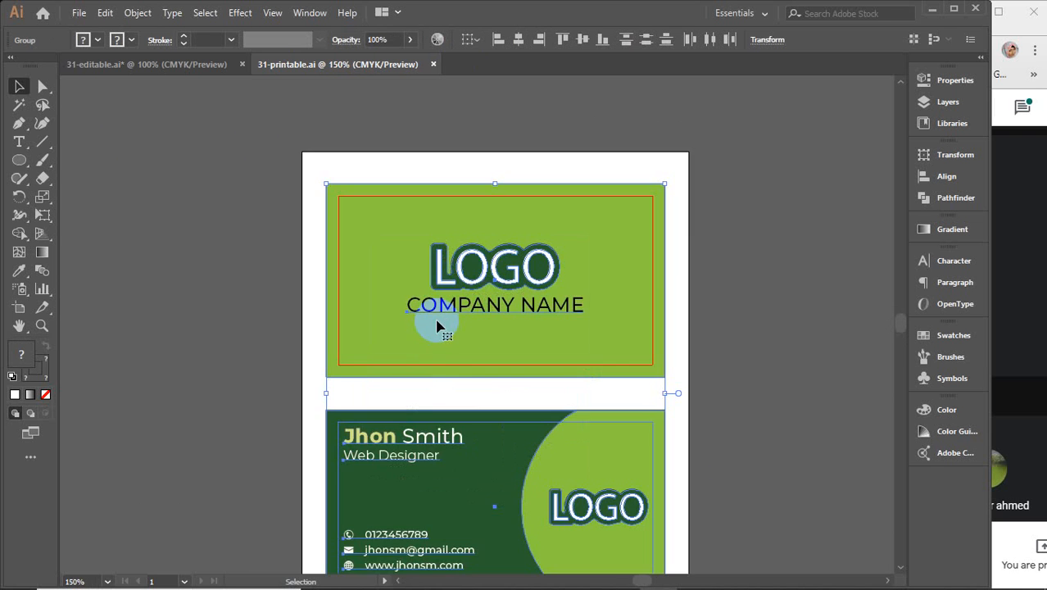
left_click_drag(551, 409, 481, 346)
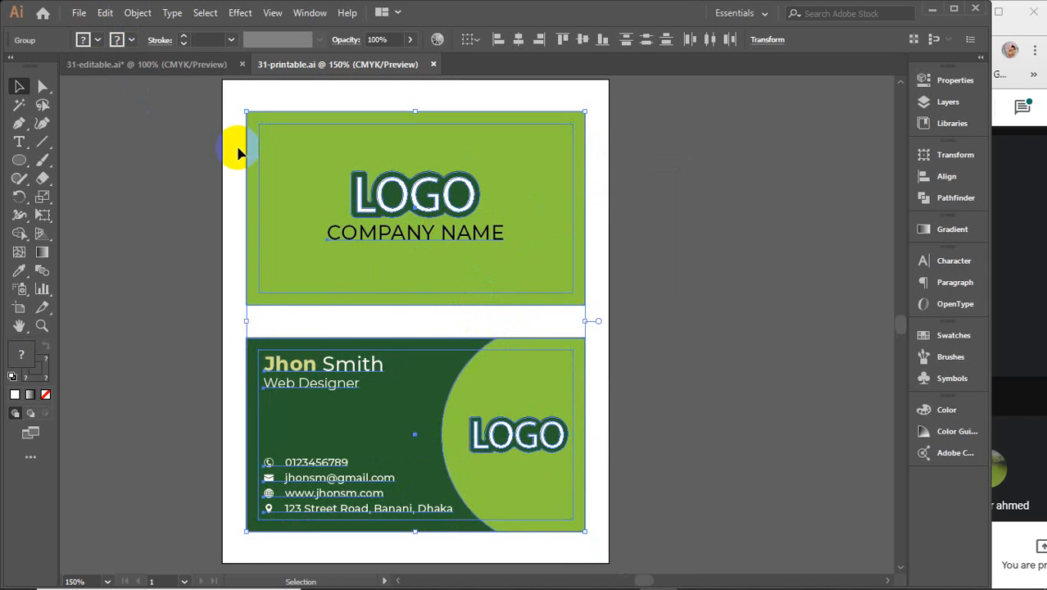
Step: Apply Object > Expand to the card artwork in 31-printable, outlining all its text
left_click(136, 15)
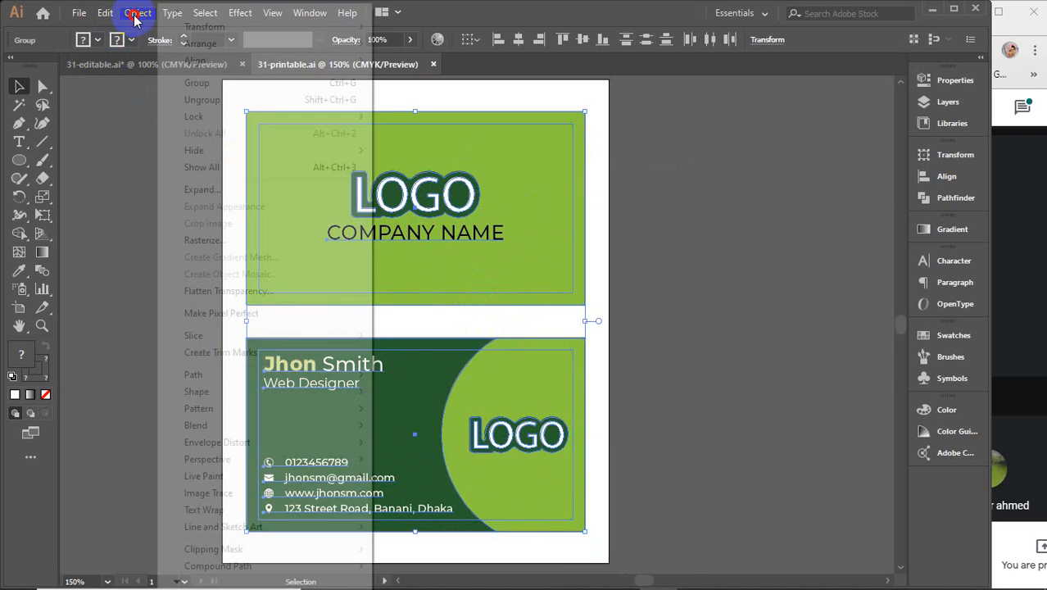
left_click(203, 194)
left_click_drag(498, 169, 772, 135)
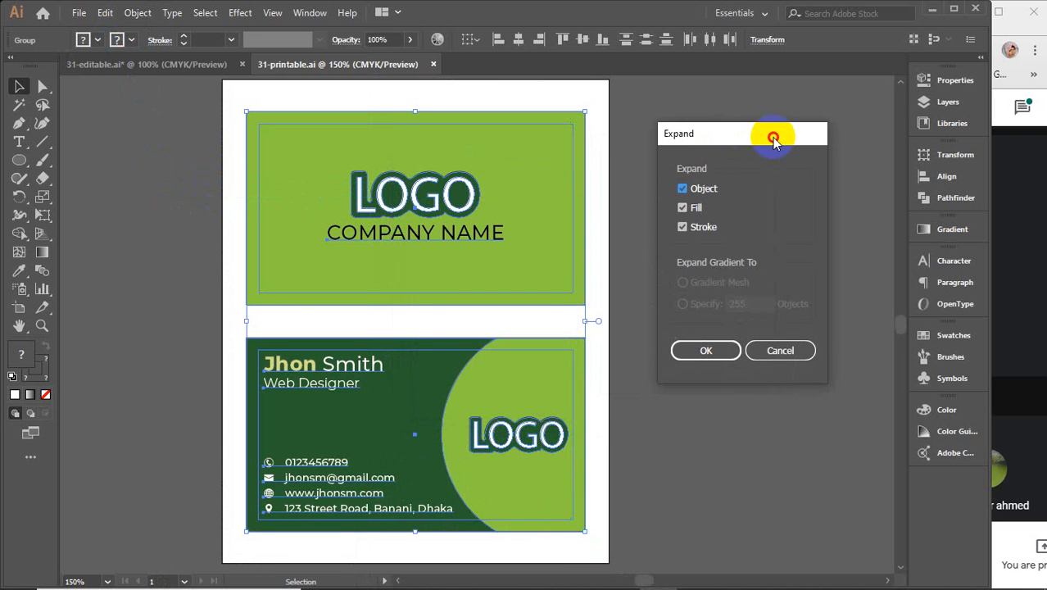
left_click(788, 361)
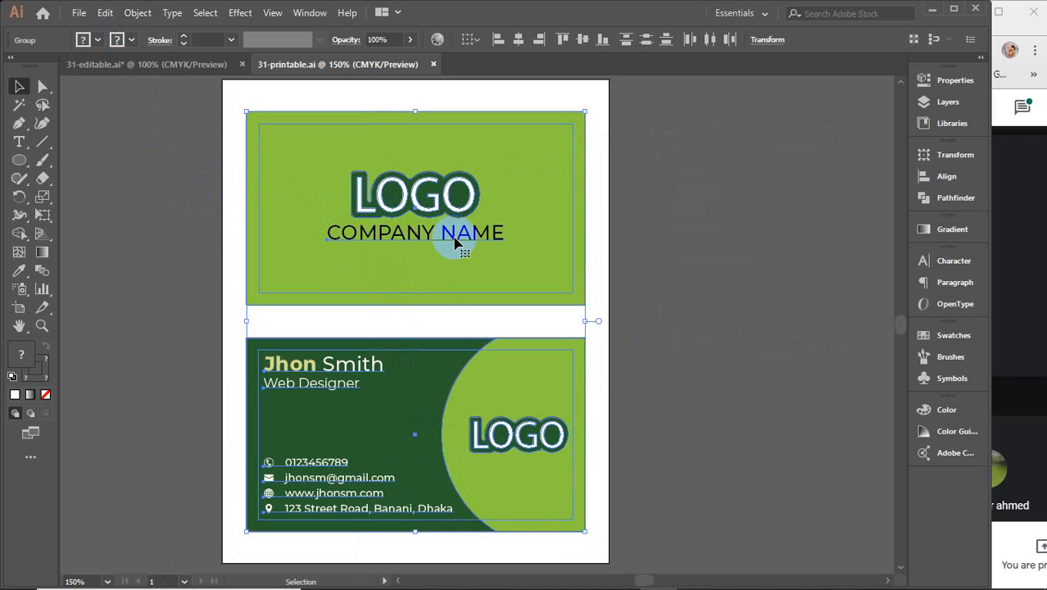
left_click(313, 510)
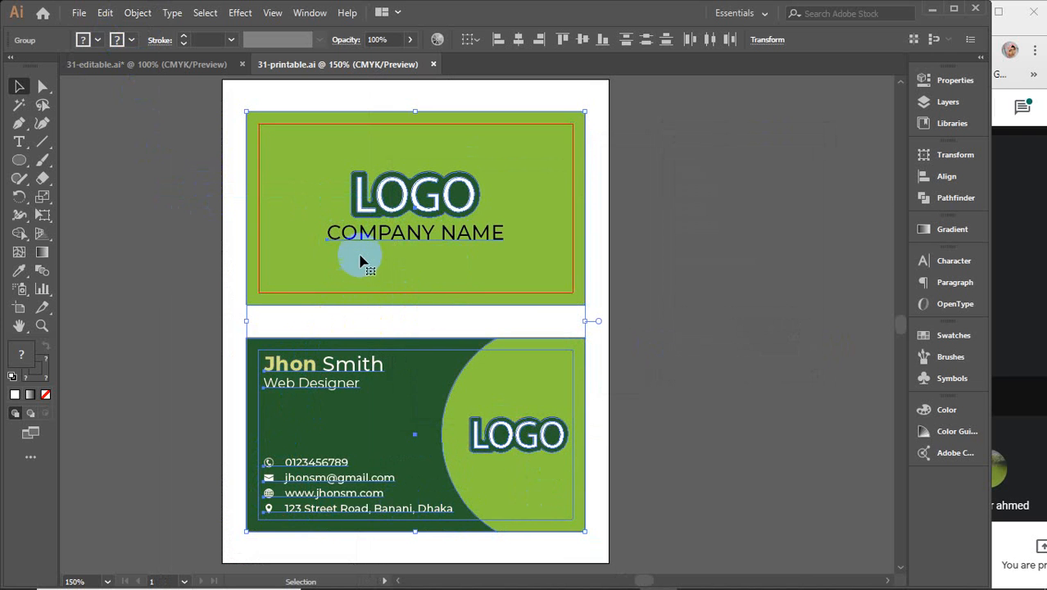
right_click(387, 169)
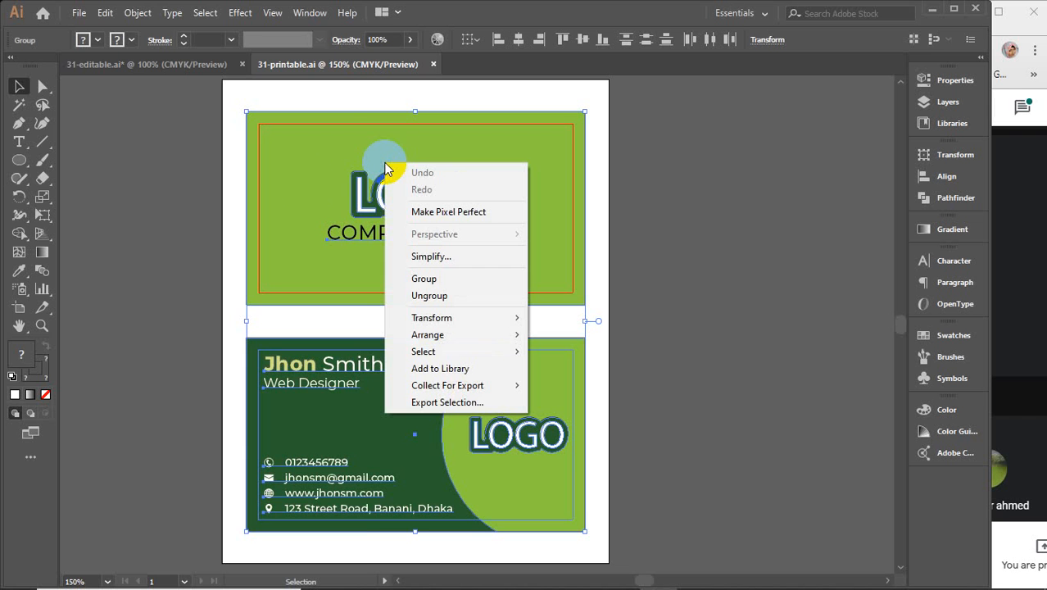
left_click(136, 12)
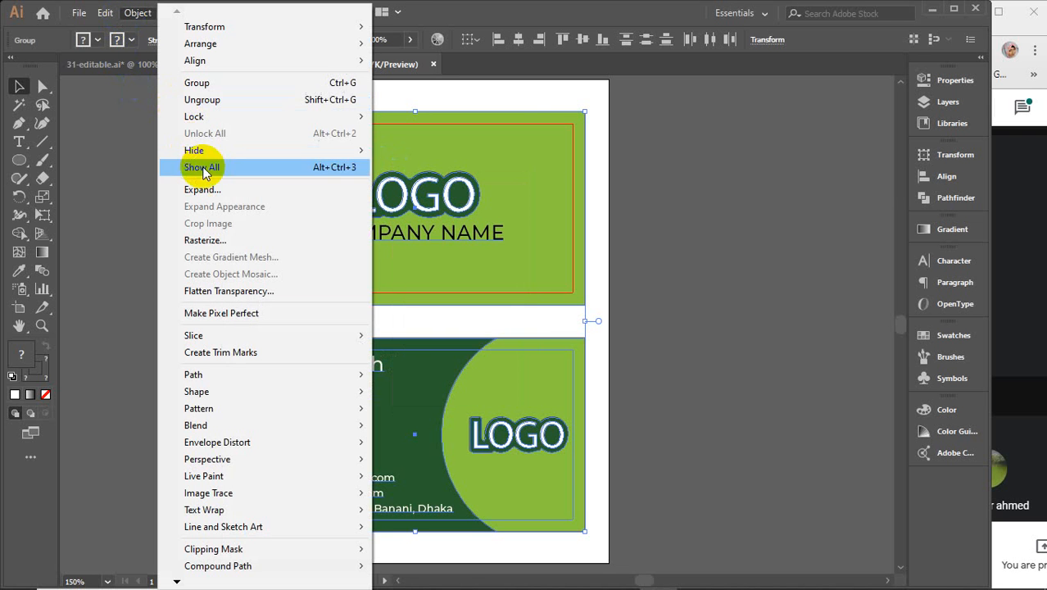
left_click(198, 190)
left_click(703, 349)
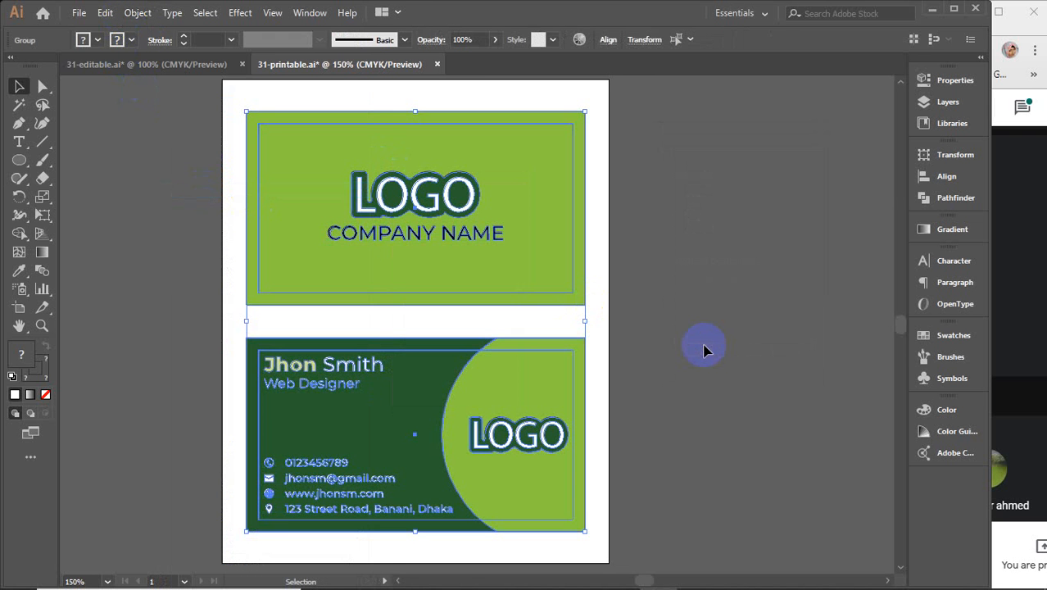
left_click(740, 326)
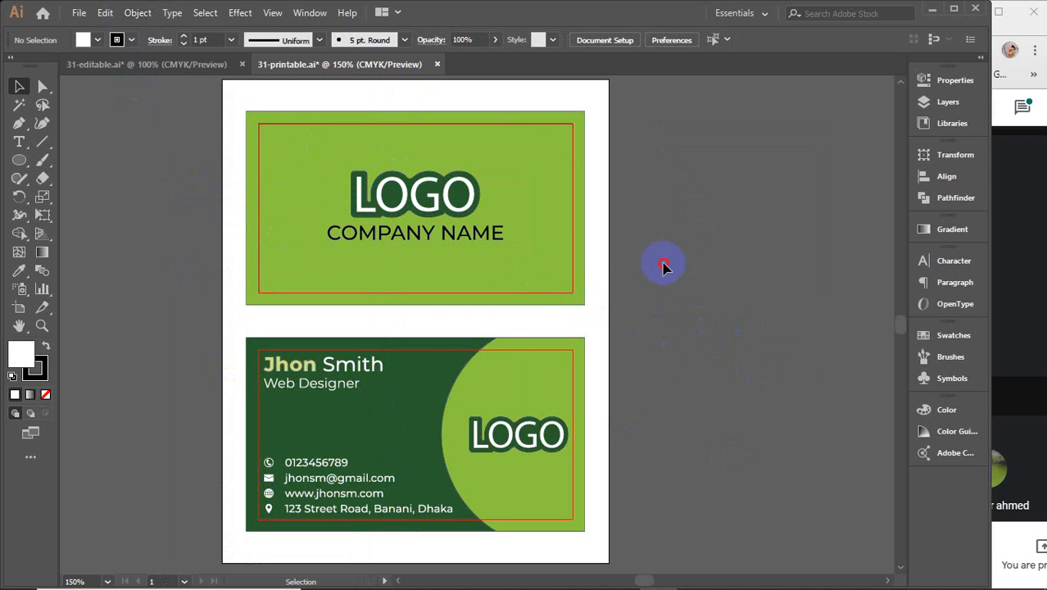
Step: Enter and exit the front card's group to inspect its nested shapes
left_click(565, 242)
scroll(573, 265, "up", 4)
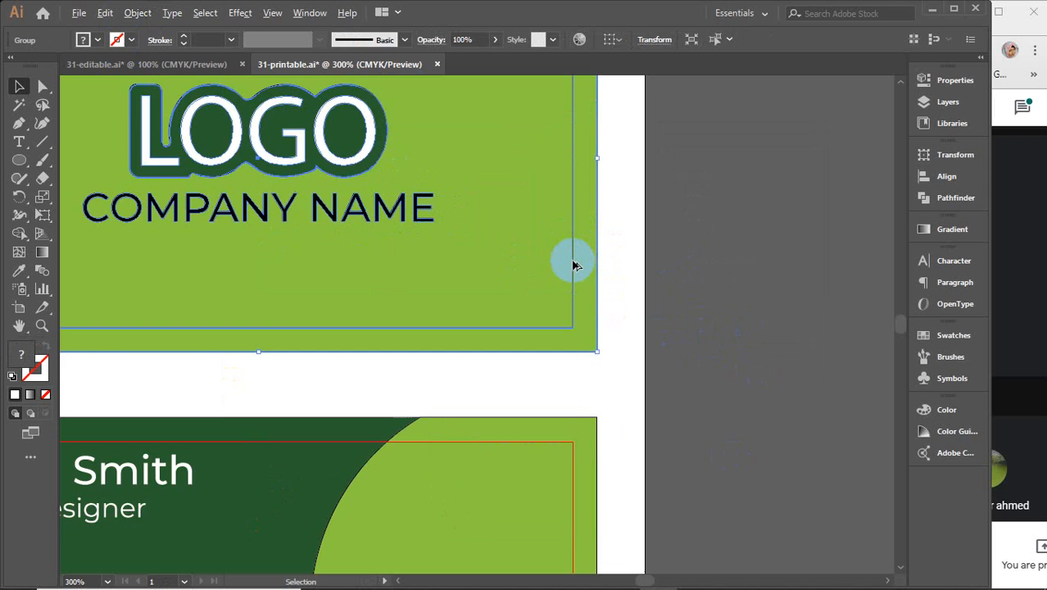
double_click(574, 265)
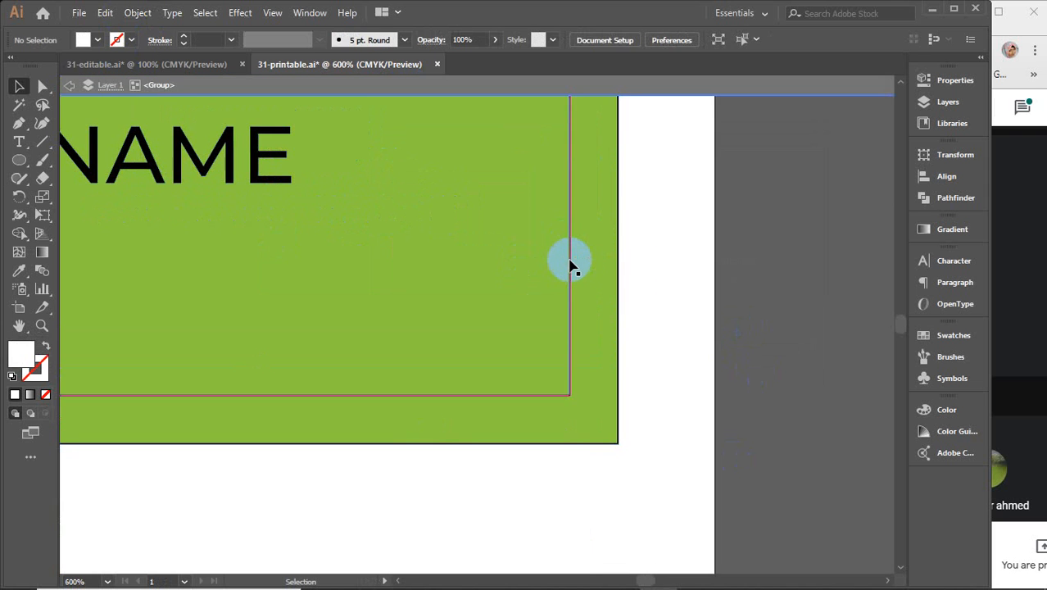
left_click(571, 264)
left_click(571, 264)
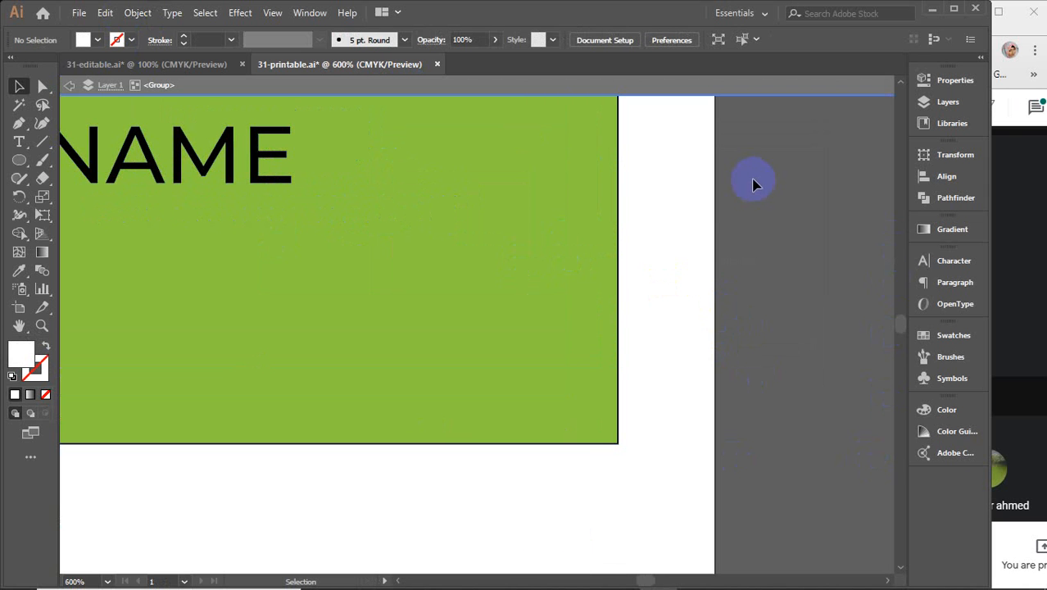
scroll(542, 515, "down", 4)
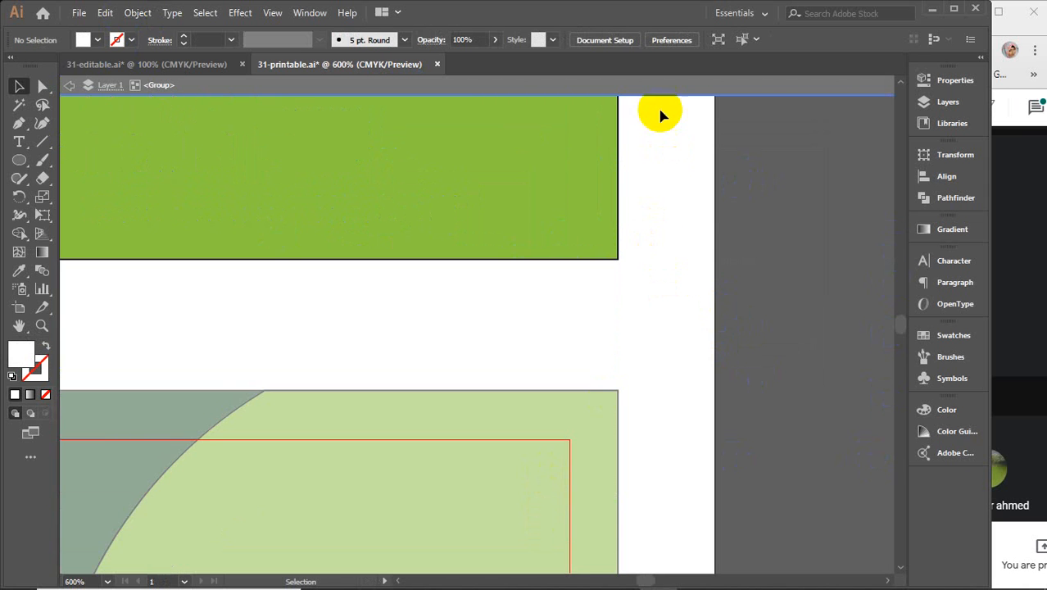
double_click(628, 173)
Step: Drill into the lower card's nested groups to locate its inner shapes
double_click(564, 454)
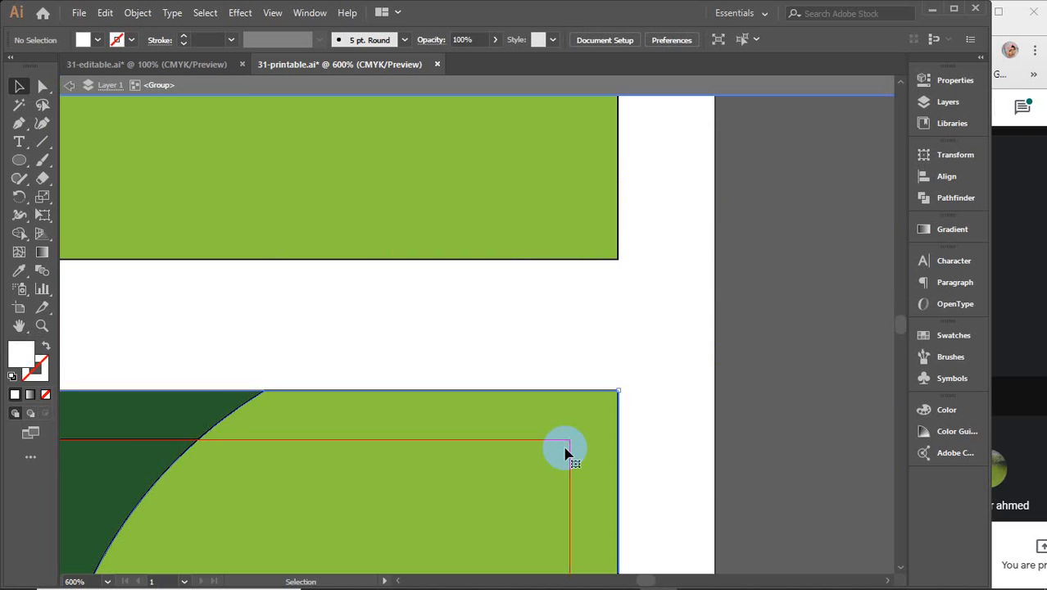
left_click(564, 453)
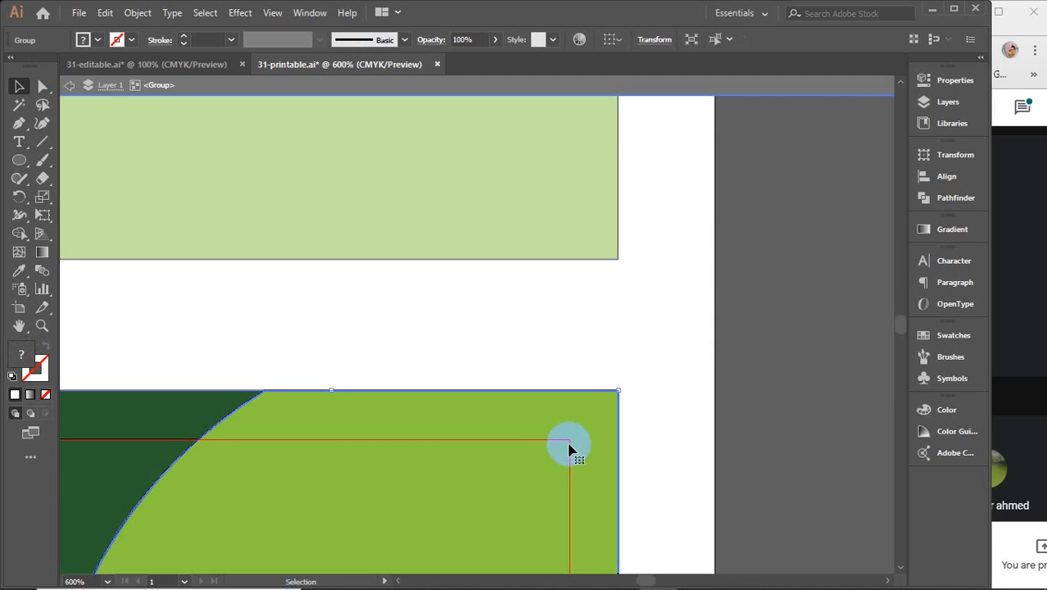
left_click(570, 447)
left_click(638, 428)
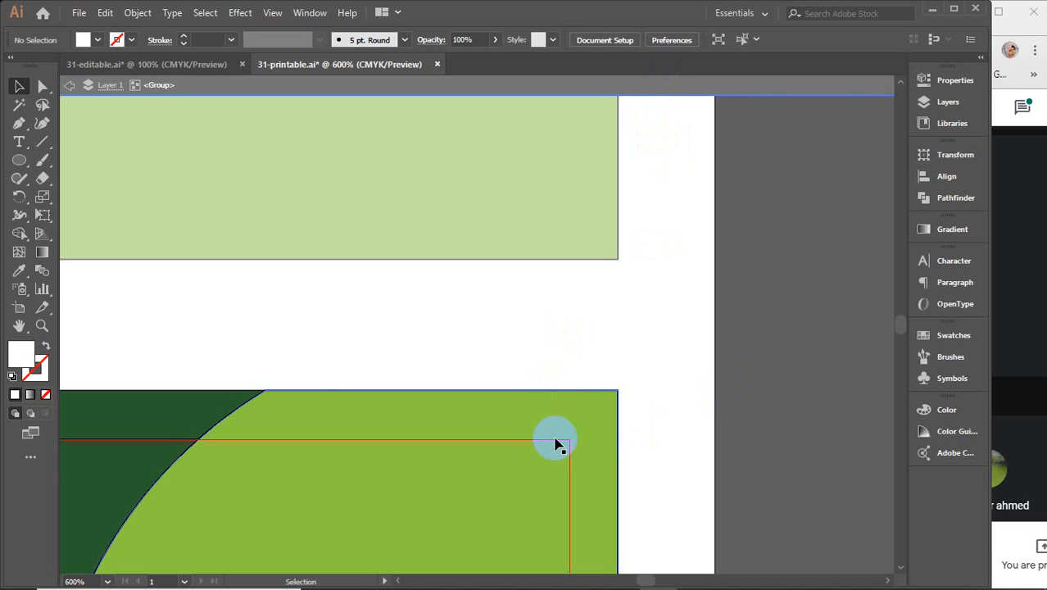
left_click(703, 89)
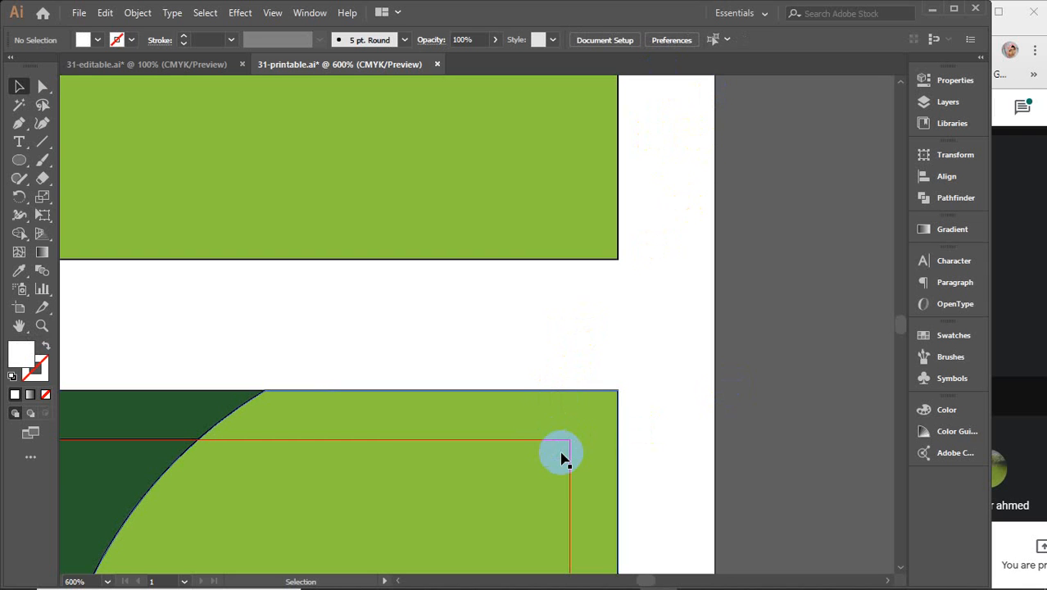
left_click(556, 443)
double_click(556, 444)
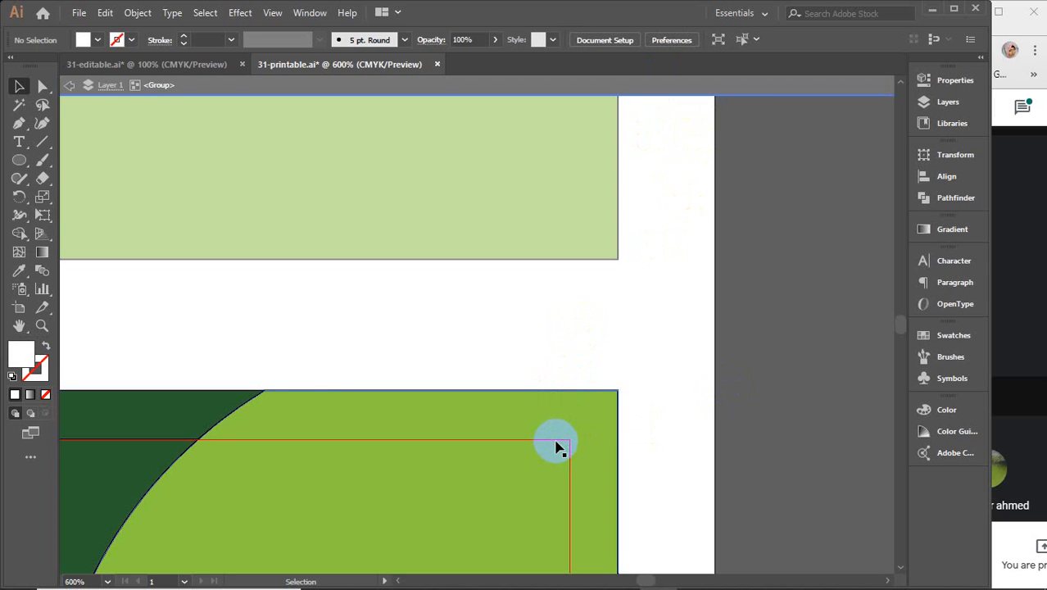
double_click(556, 444)
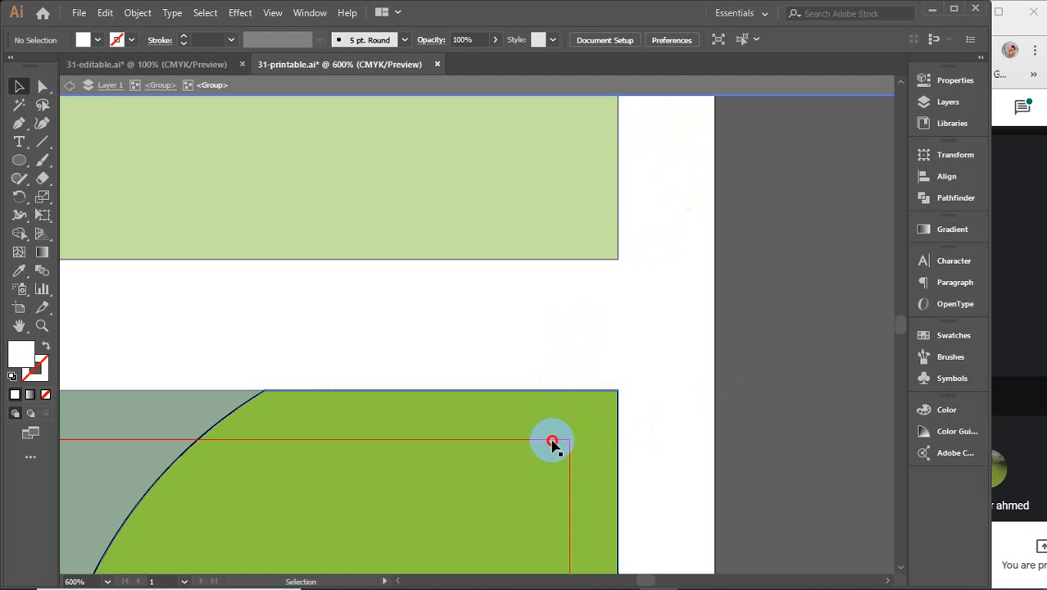
left_click(554, 445)
left_click(551, 444)
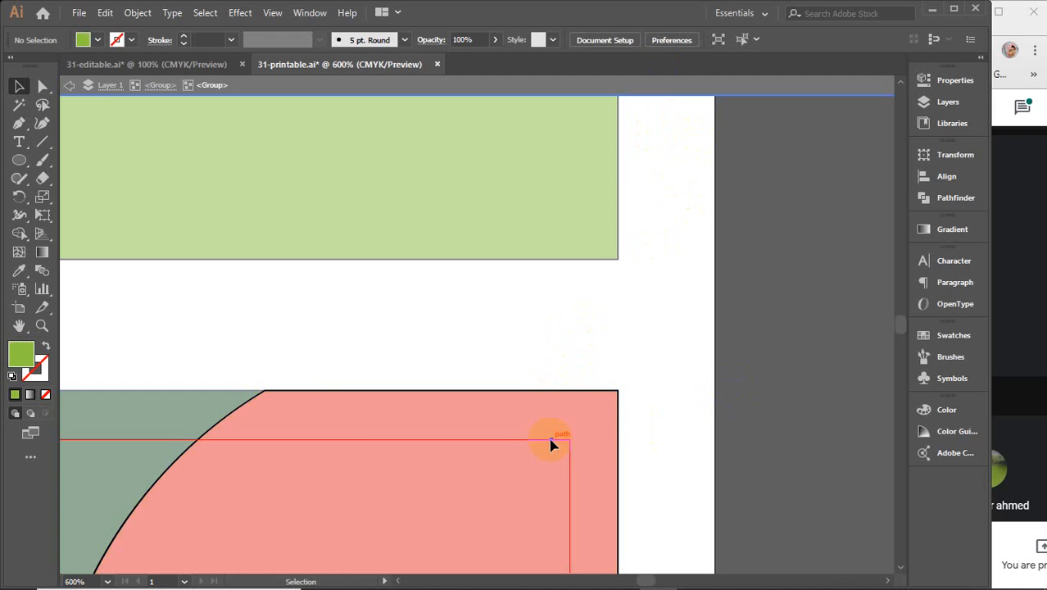
left_click_drag(527, 414, 585, 476)
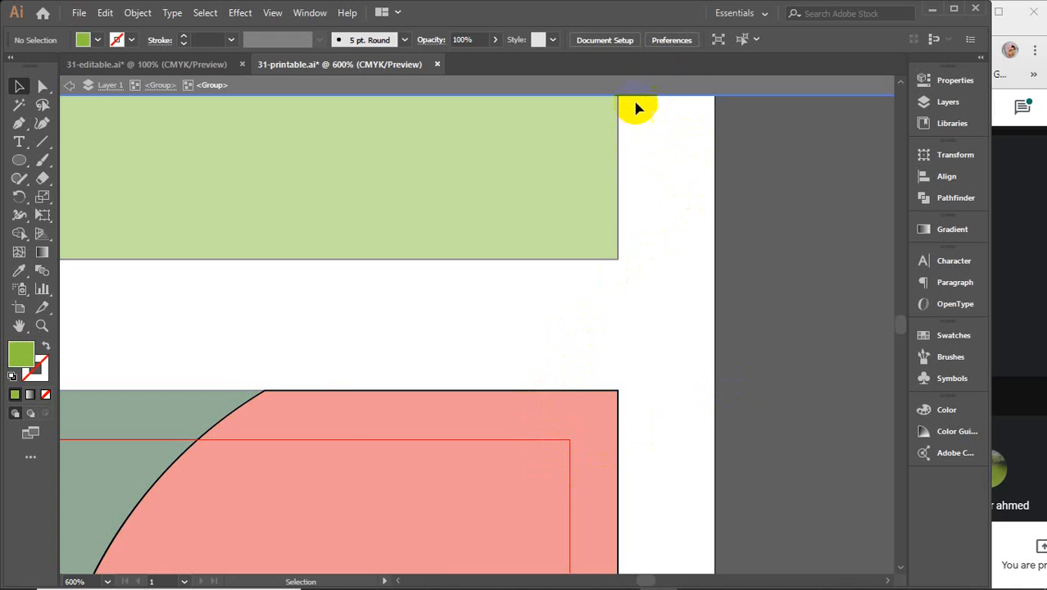
double_click(625, 292)
Step: Delete the red shape inside the lower card, undoing an accidental move of the green shape
left_click(552, 417)
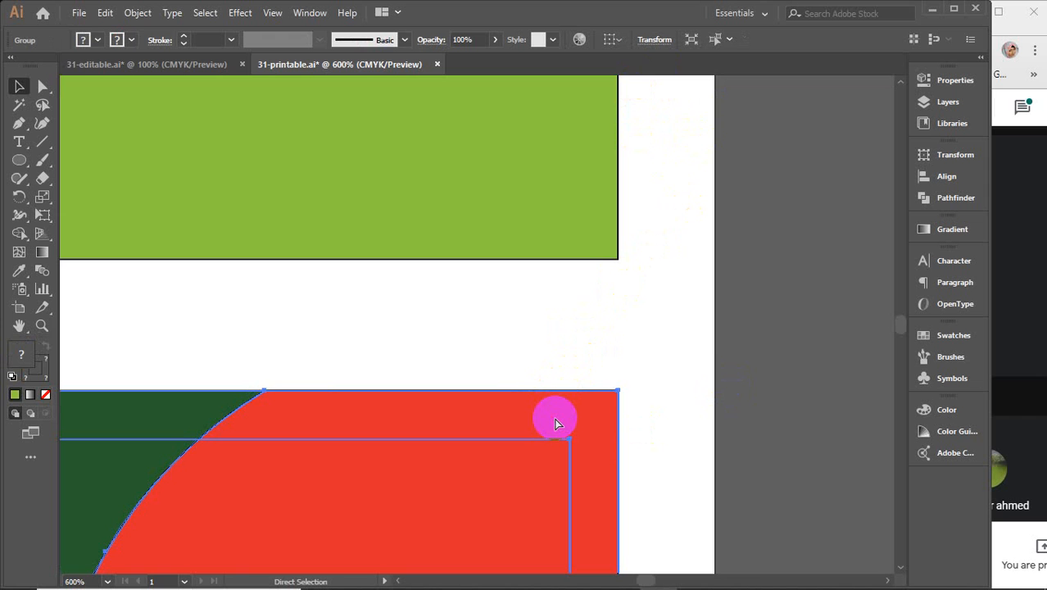
double_click(542, 445)
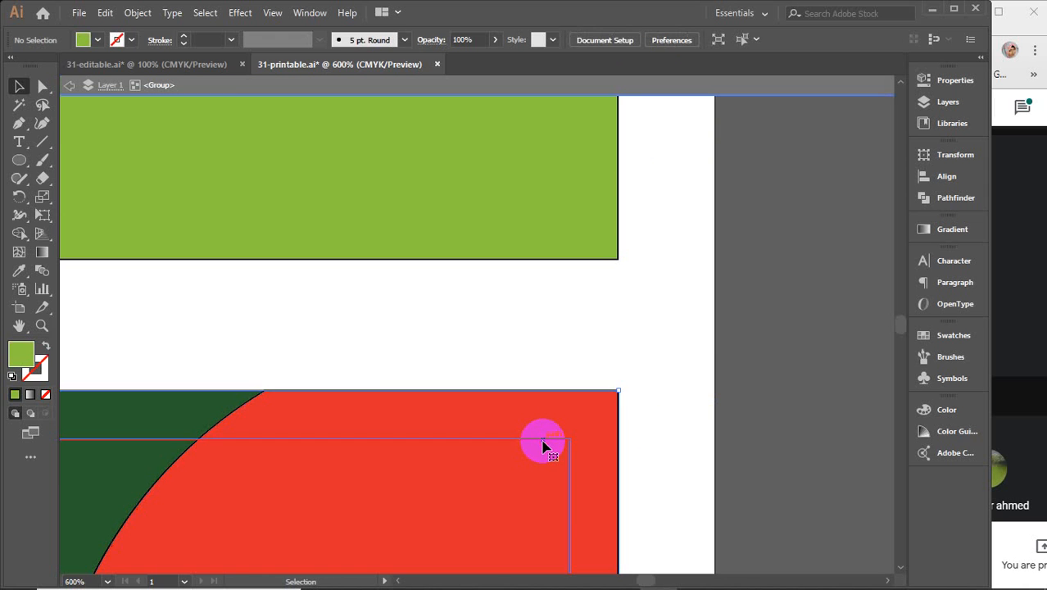
left_click(540, 443)
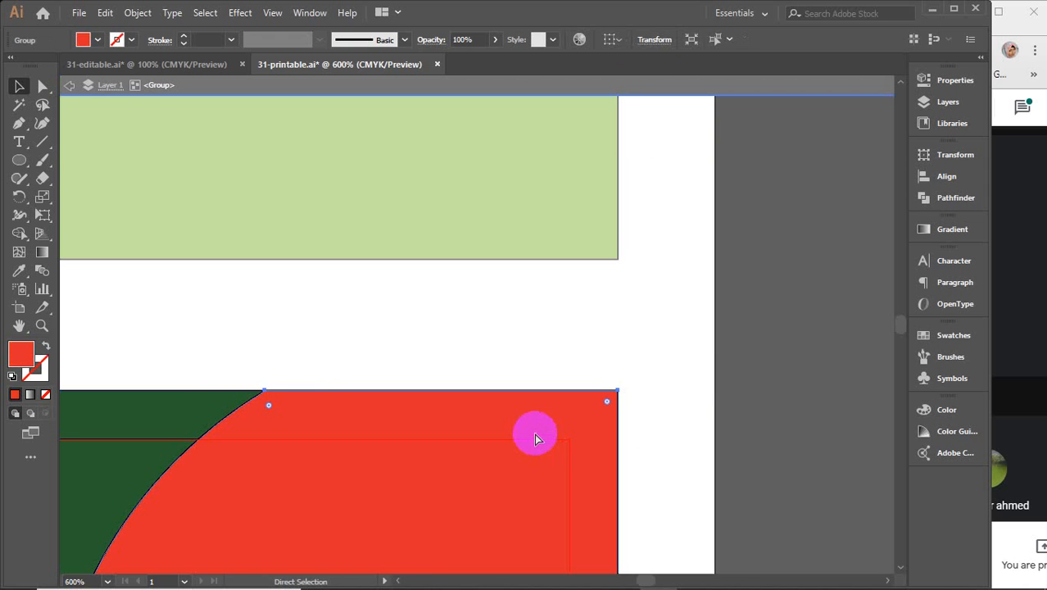
key("Delete")
left_click_drag(533, 428, 579, 483)
key("ctrl")
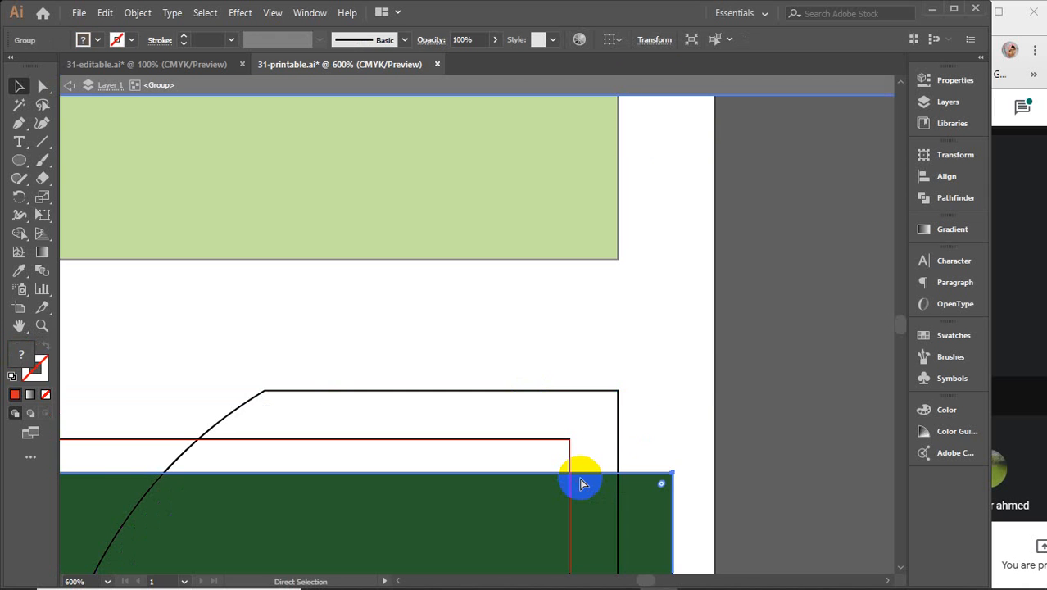
key("ctrl+z")
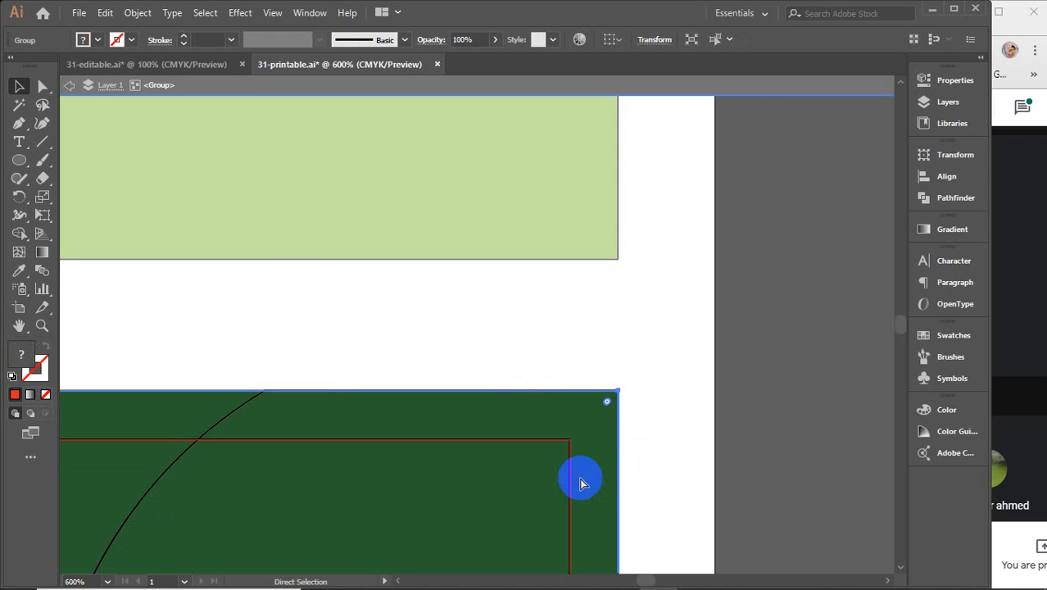
key("ctrl+z")
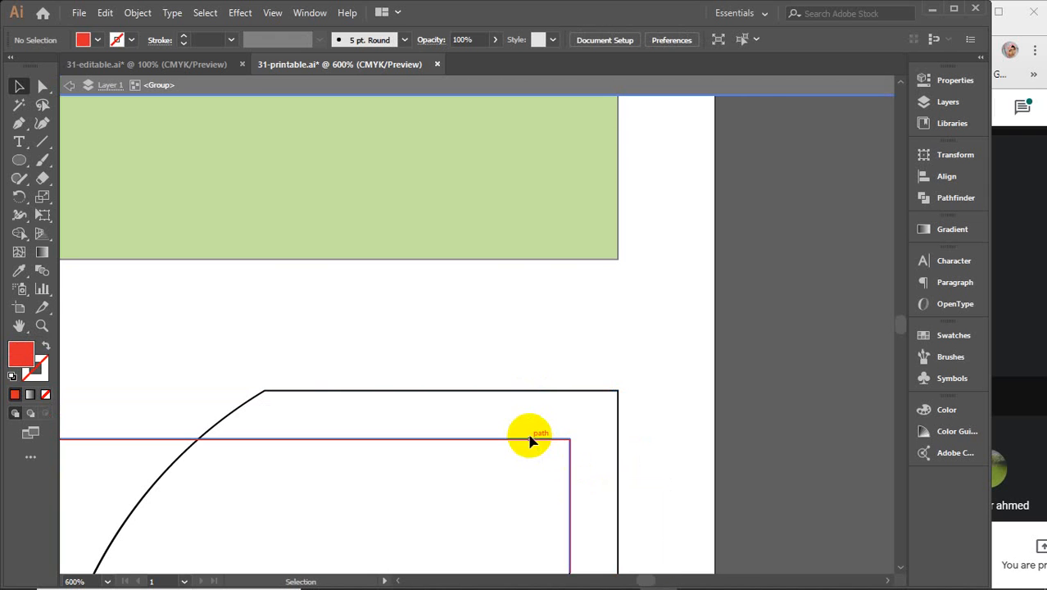
Step: Delete the red-outlined inset rectangle, restore the green shapes, and exit isolation
left_click(498, 397, "ctrl")
key("Delete")
left_click(568, 515)
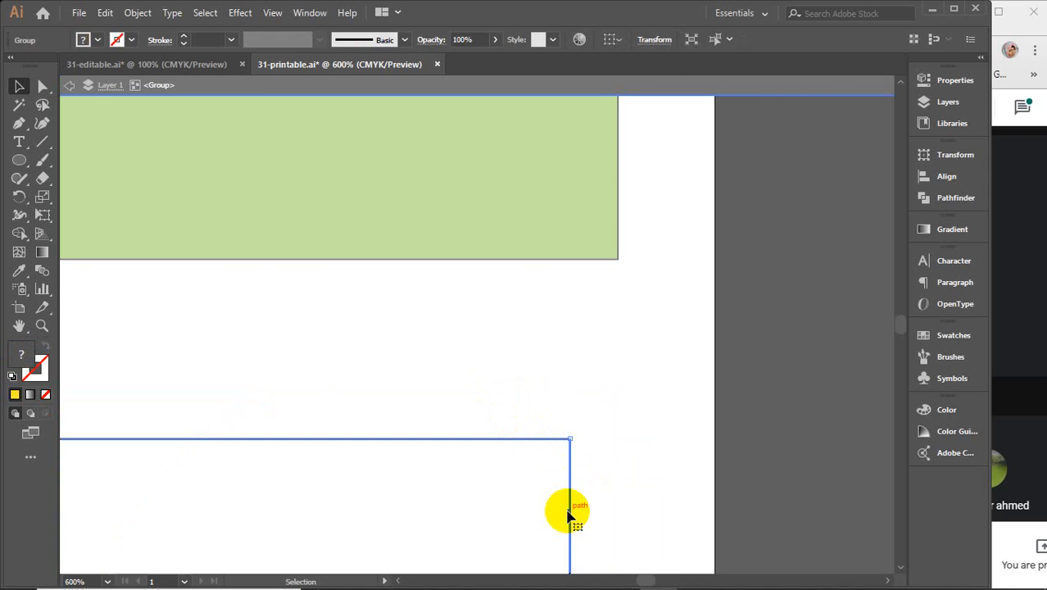
key("Delete")
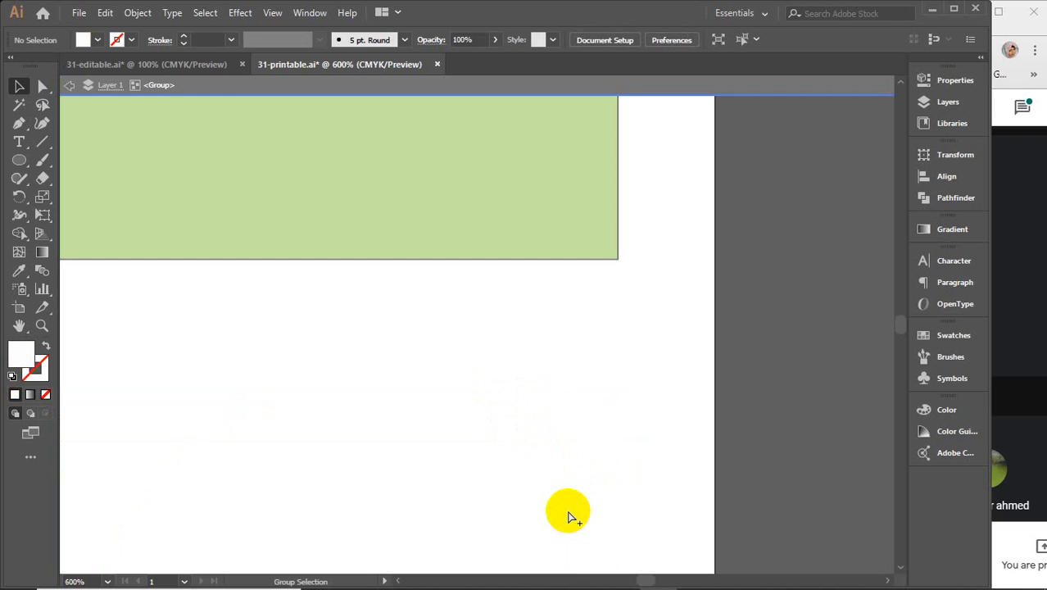
key("ctrl+z")
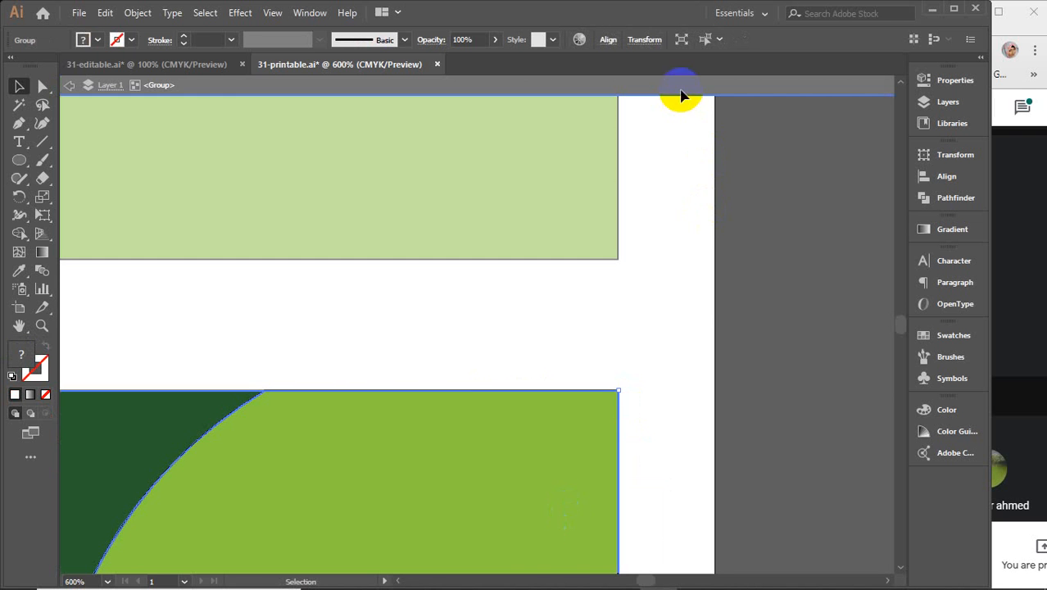
double_click(705, 302)
left_click(705, 302)
scroll(704, 302, "down", 2)
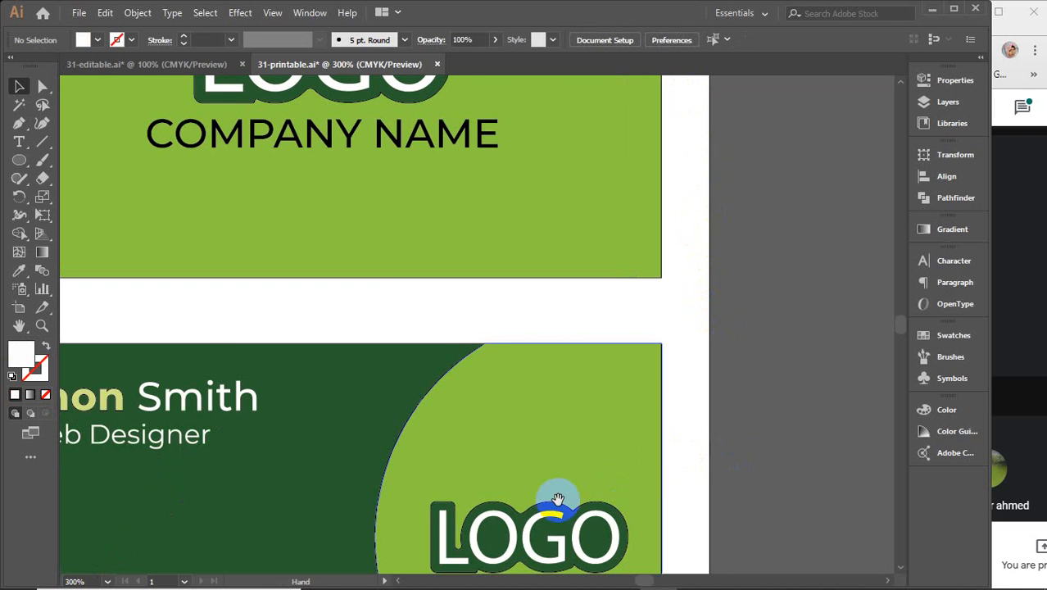
left_click_drag(488, 504, 655, 413)
left_click(316, 302)
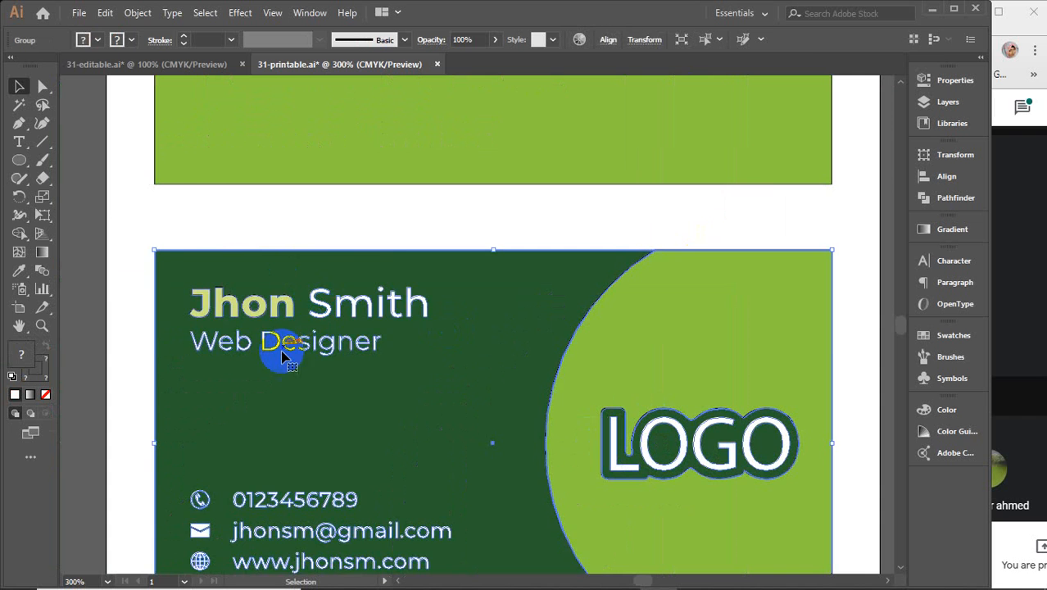
scroll(279, 363, "down", 2)
scroll(279, 363, "down", 1)
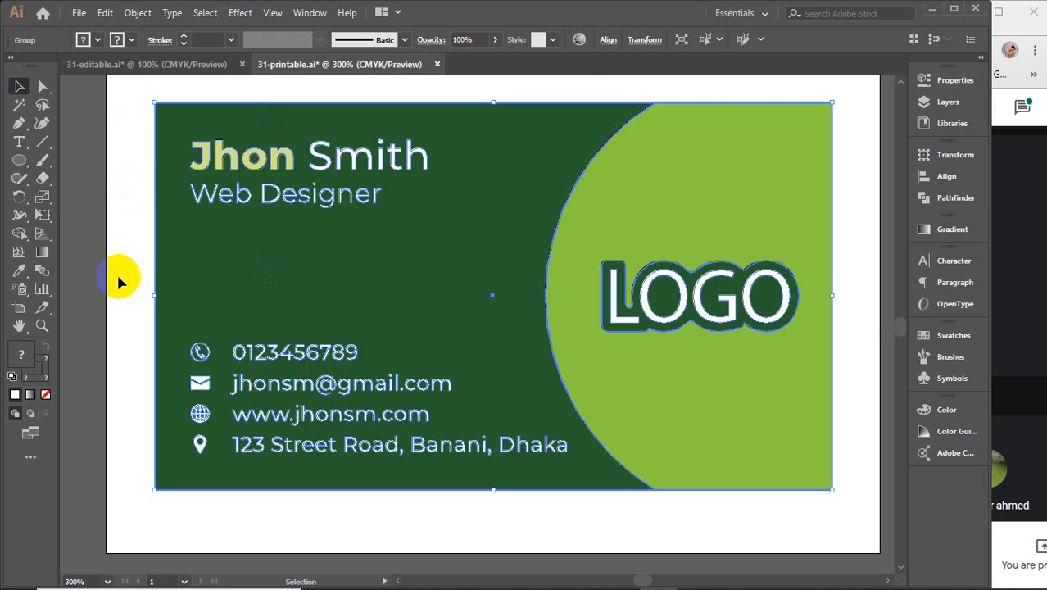
scroll(116, 271, "down", 3)
scroll(451, 351, "up", 2)
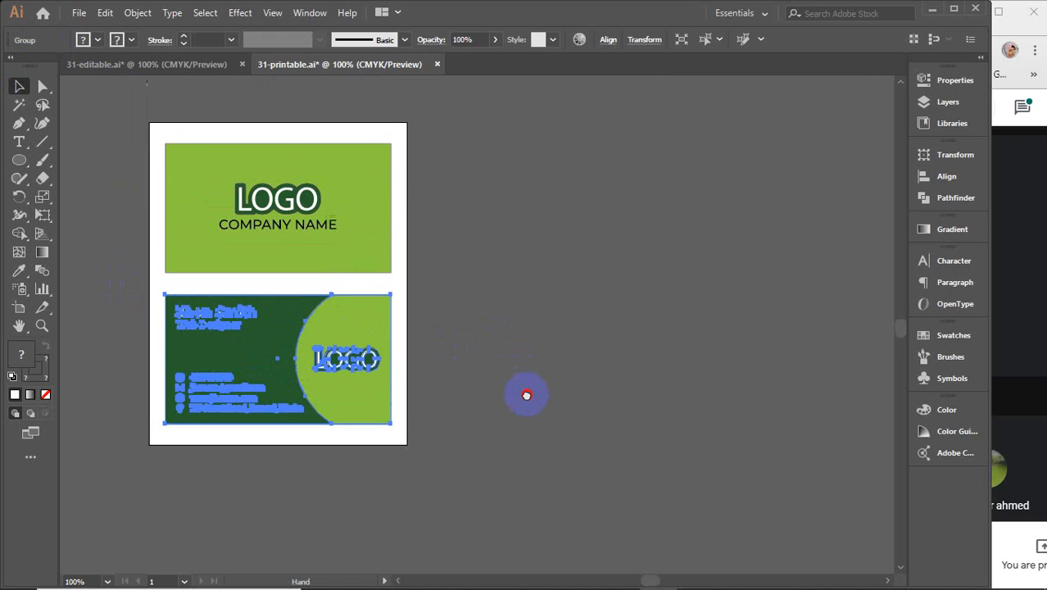
left_click(379, 285)
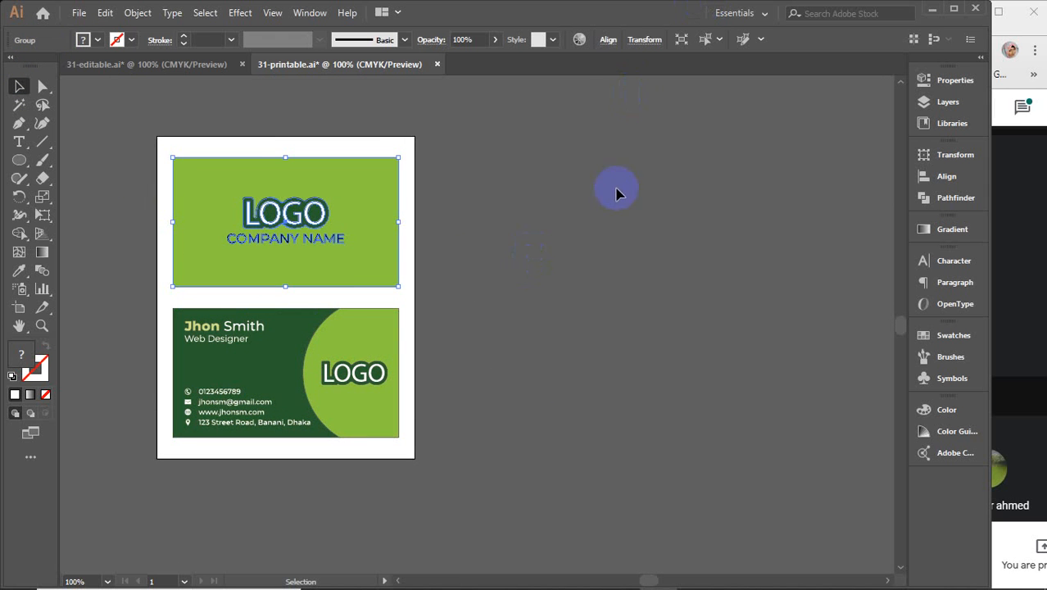
scroll(286, 239, "up", 4)
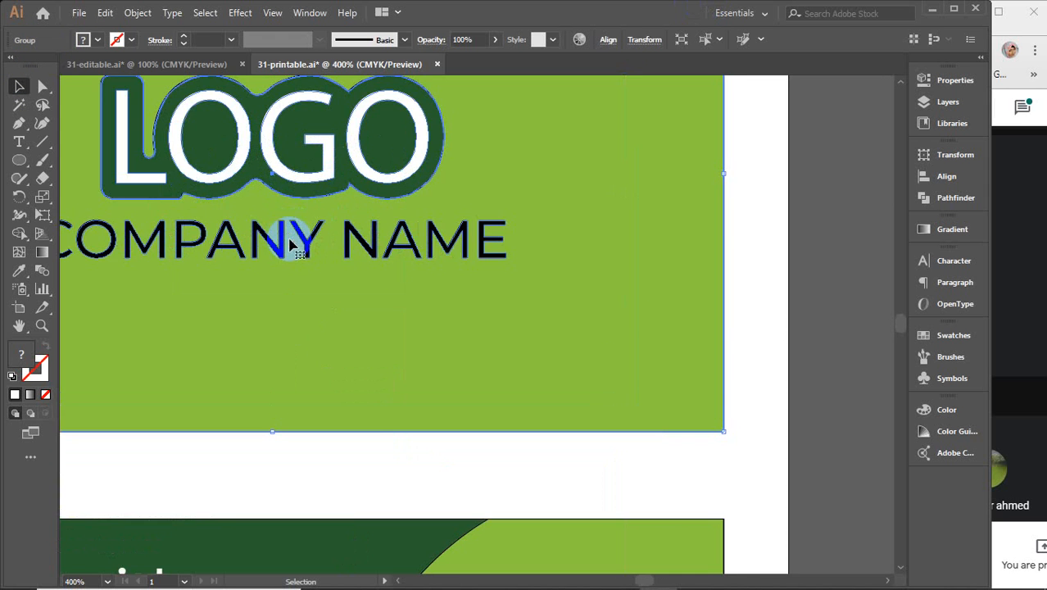
scroll(425, 306, "down", 6)
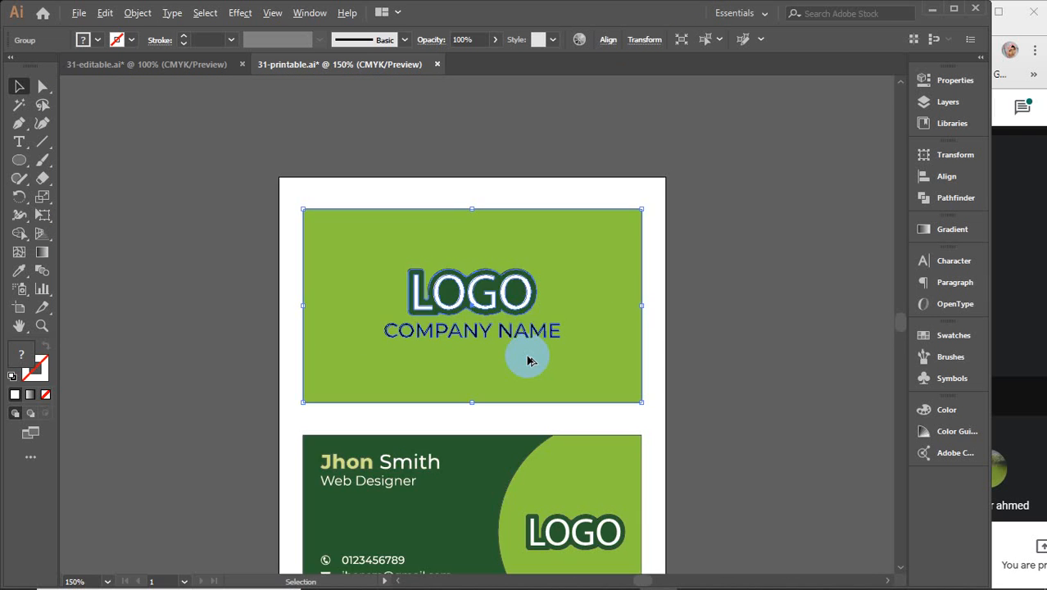
left_click_drag(504, 455, 490, 334)
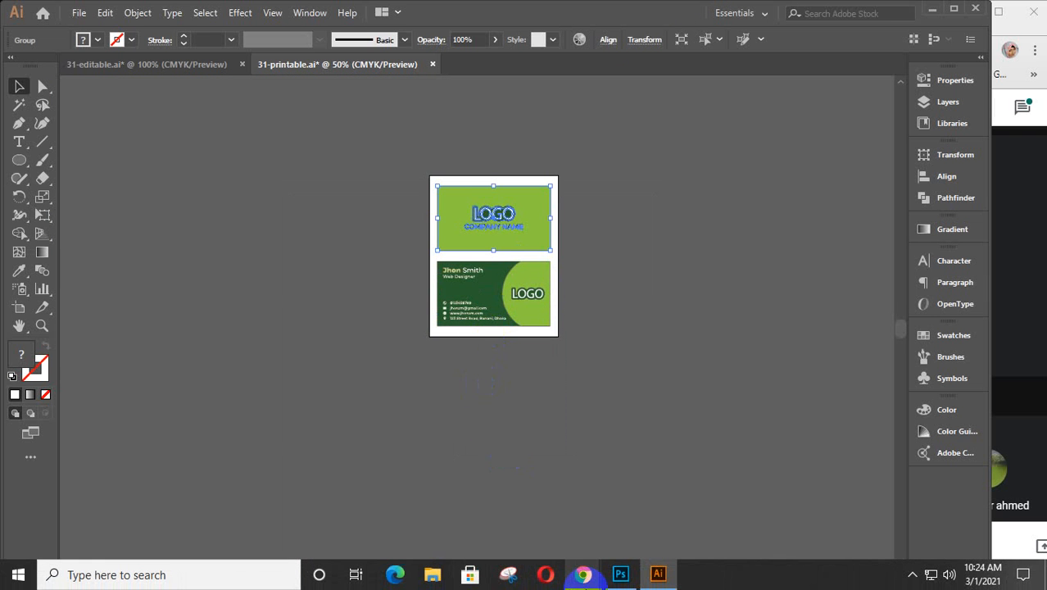
mouse_move(584, 574)
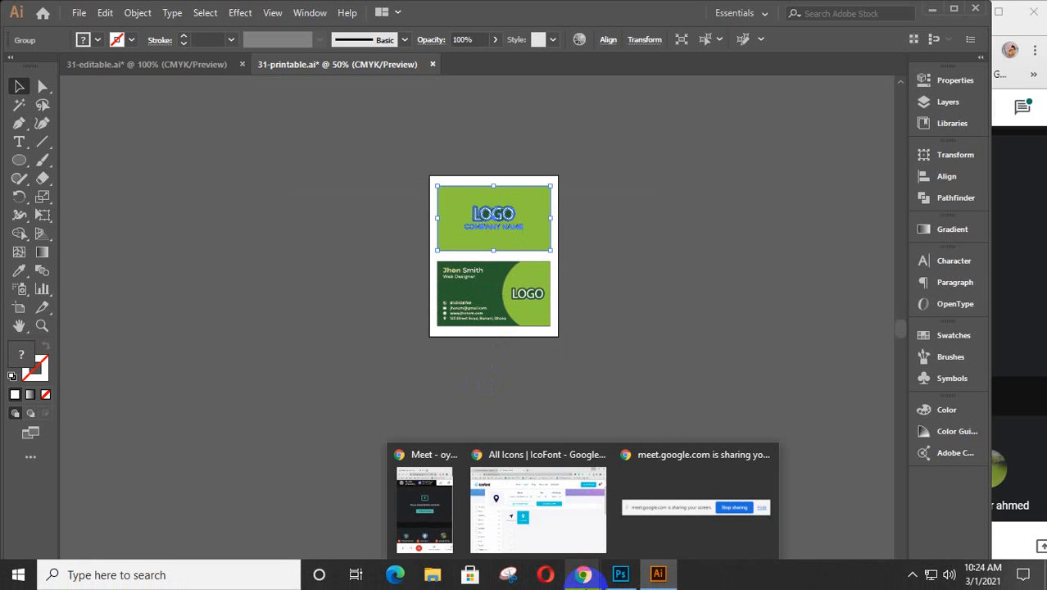
left_click(571, 531)
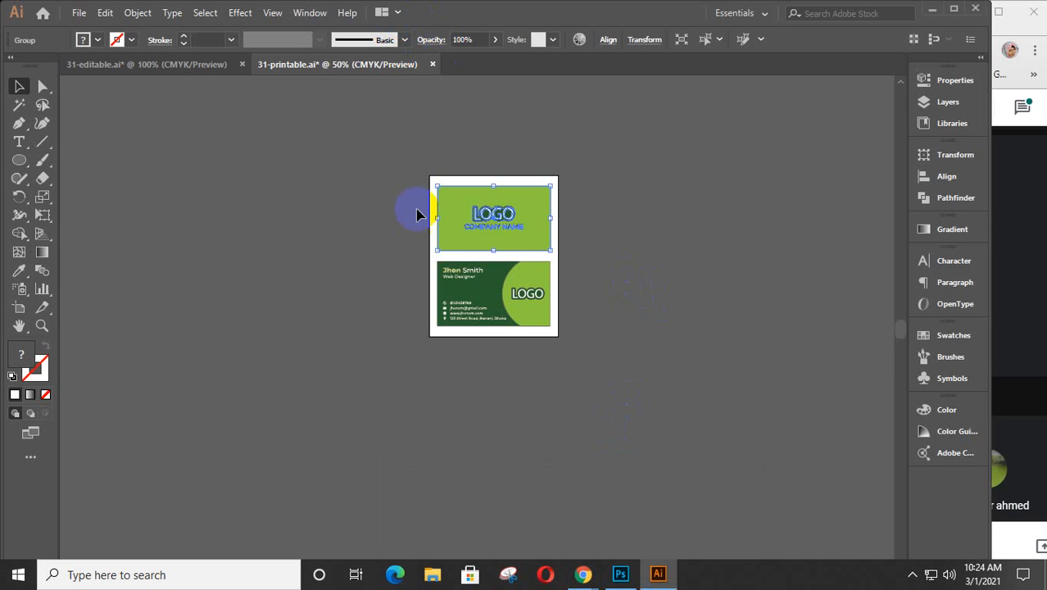
left_click_drag(420, 215, 561, 309)
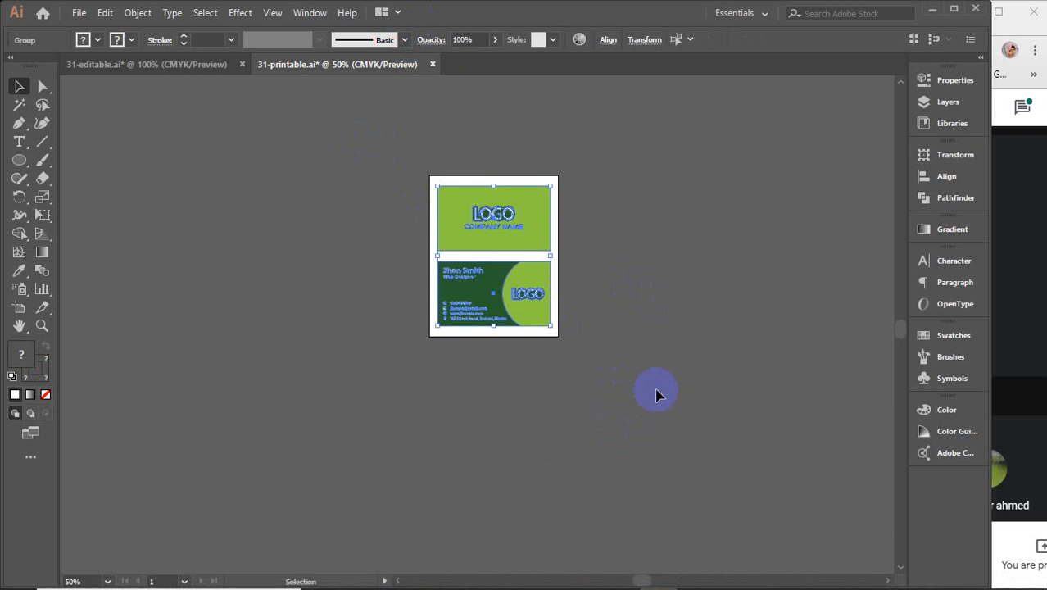
scroll(534, 288, "up", 3)
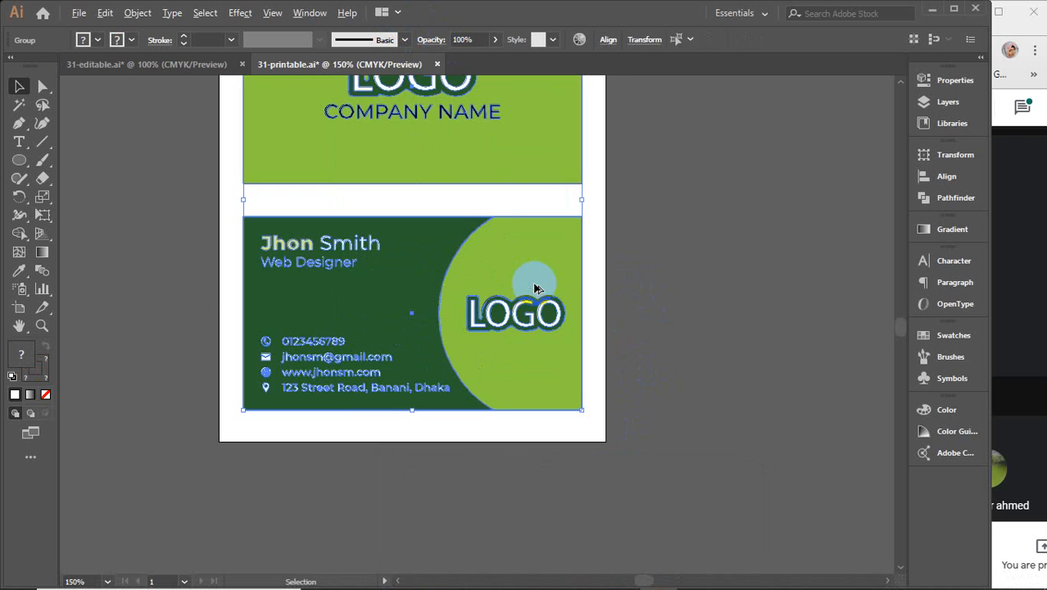
scroll(516, 282, "up", 2)
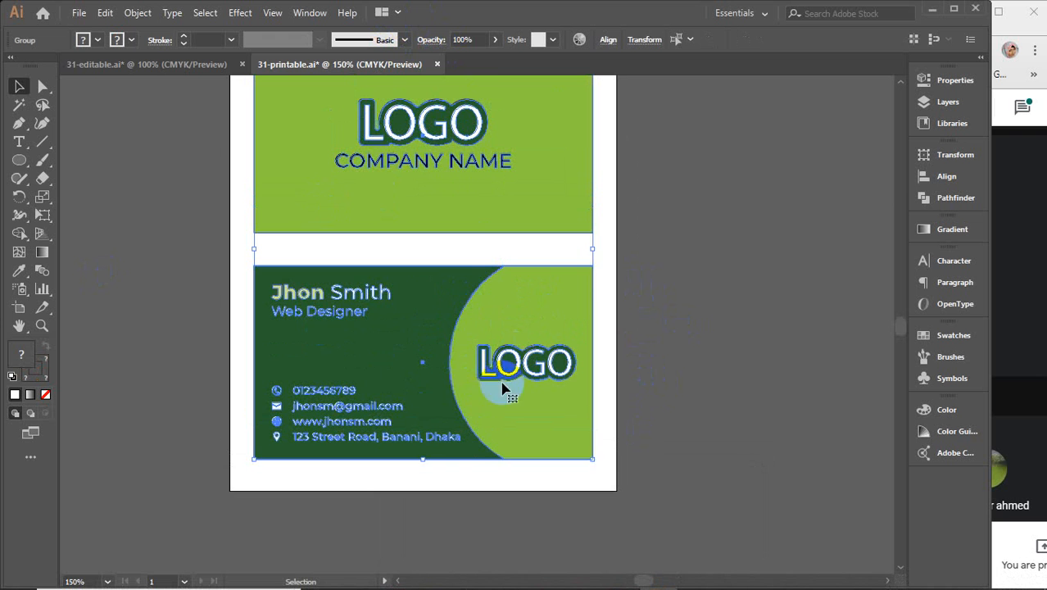
Step: Compare 31-editable.ai with 31-printable.ai, then close the printable tab to get the save prompt
scroll(440, 397, "up", 2)
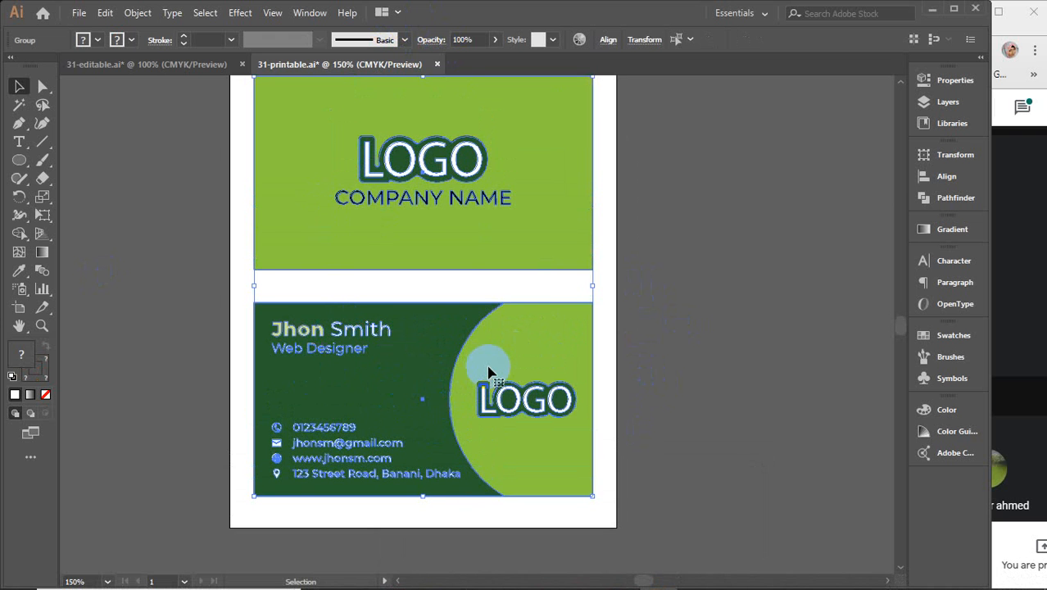
scroll(489, 373, "up", 2)
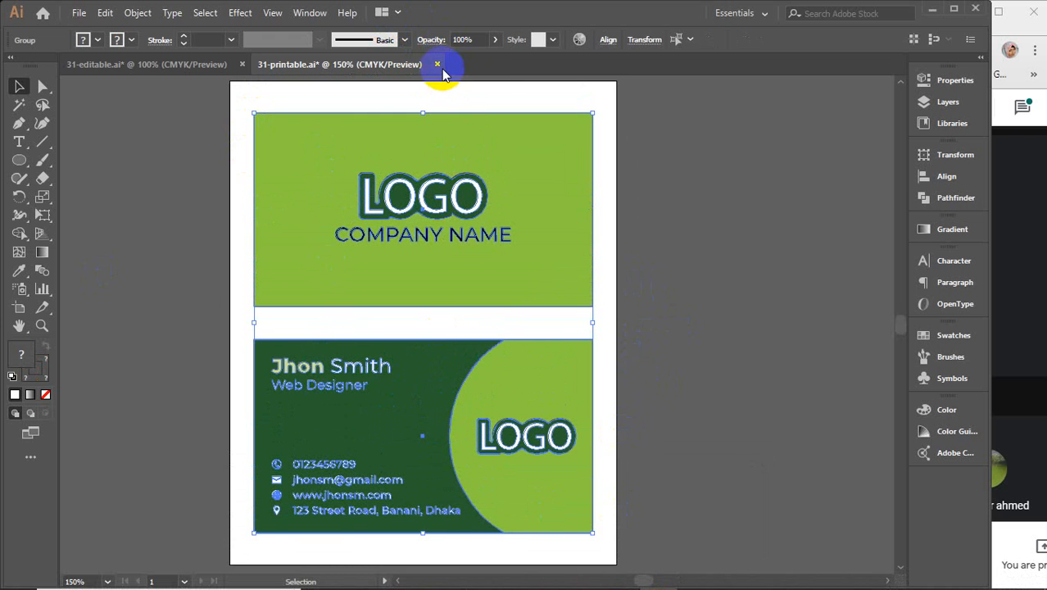
left_click(104, 65)
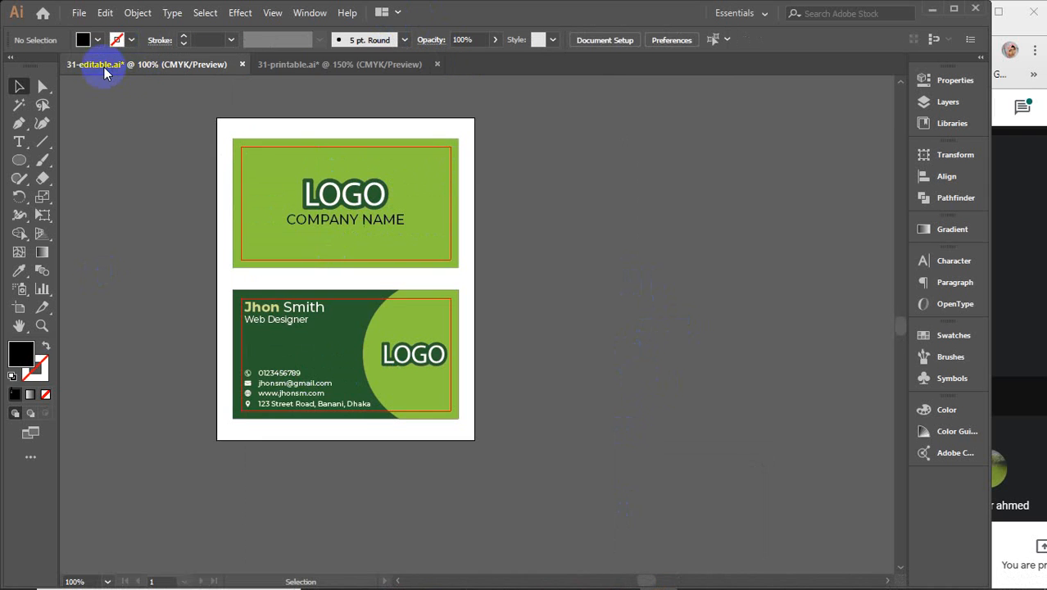
left_click(311, 65)
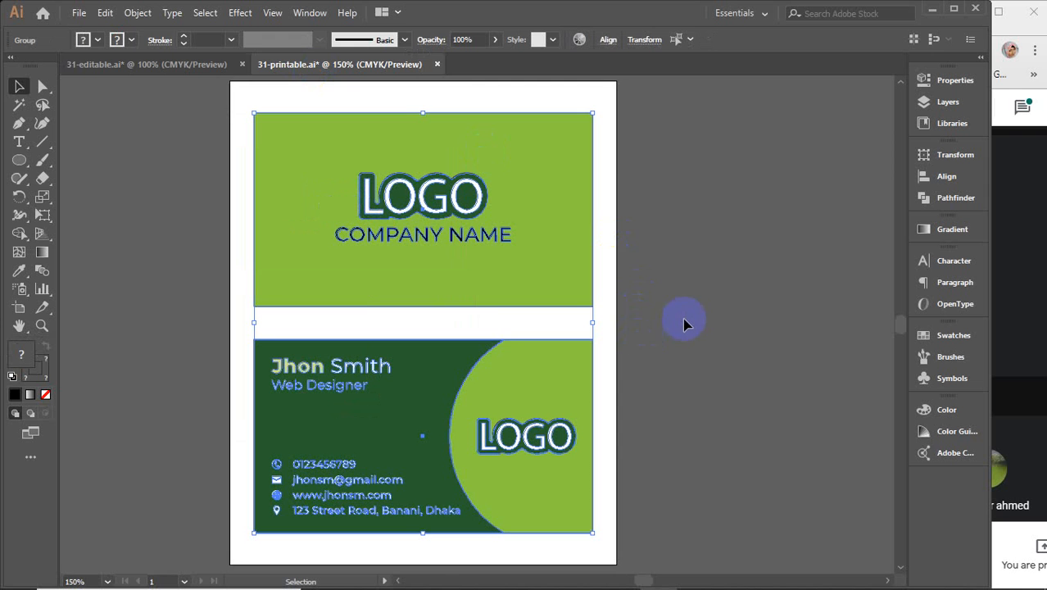
left_click(437, 64)
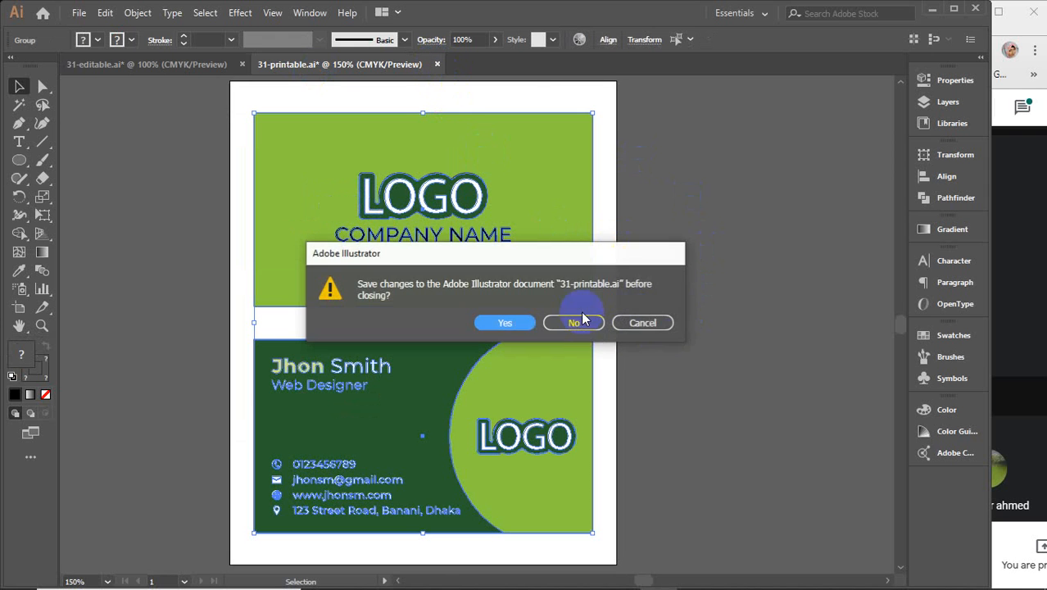
Step: Discard 31-printable's changes, briefly check Meet's chat, and select both card groups in 31-editable
left_click(590, 328)
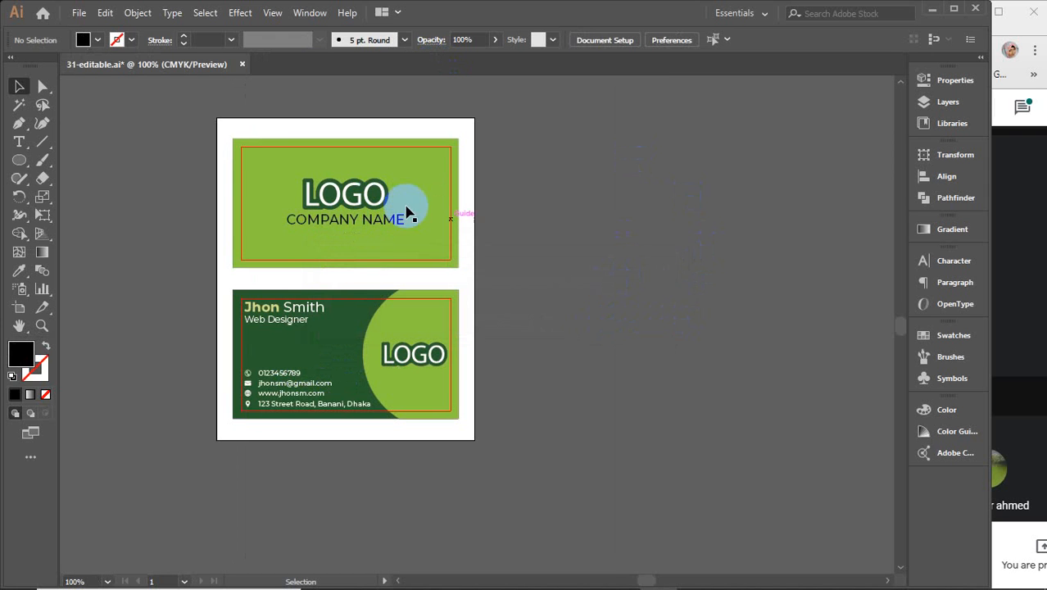
left_click(1022, 107)
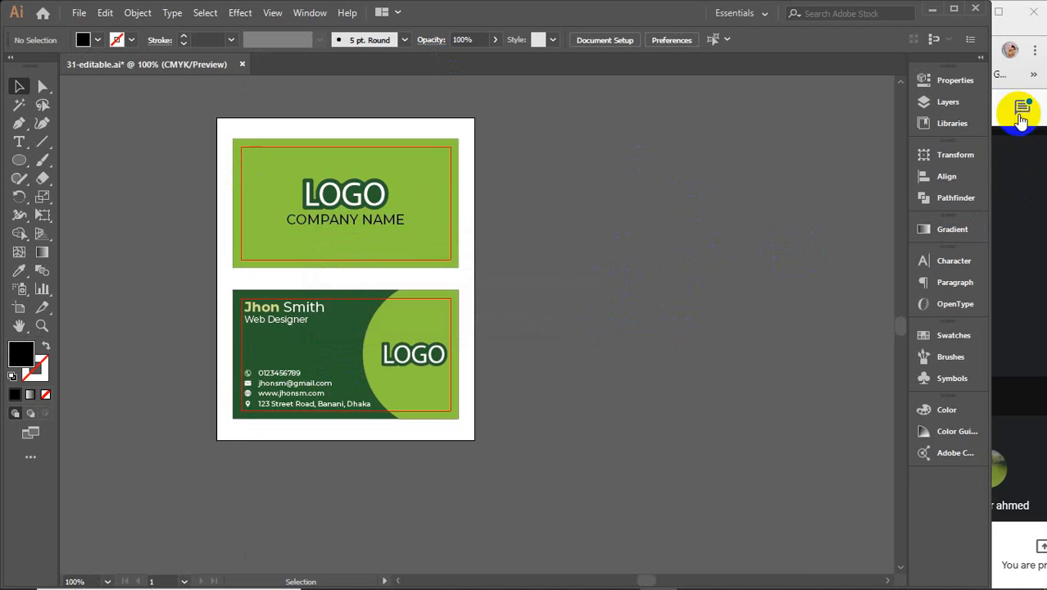
left_click(1021, 114)
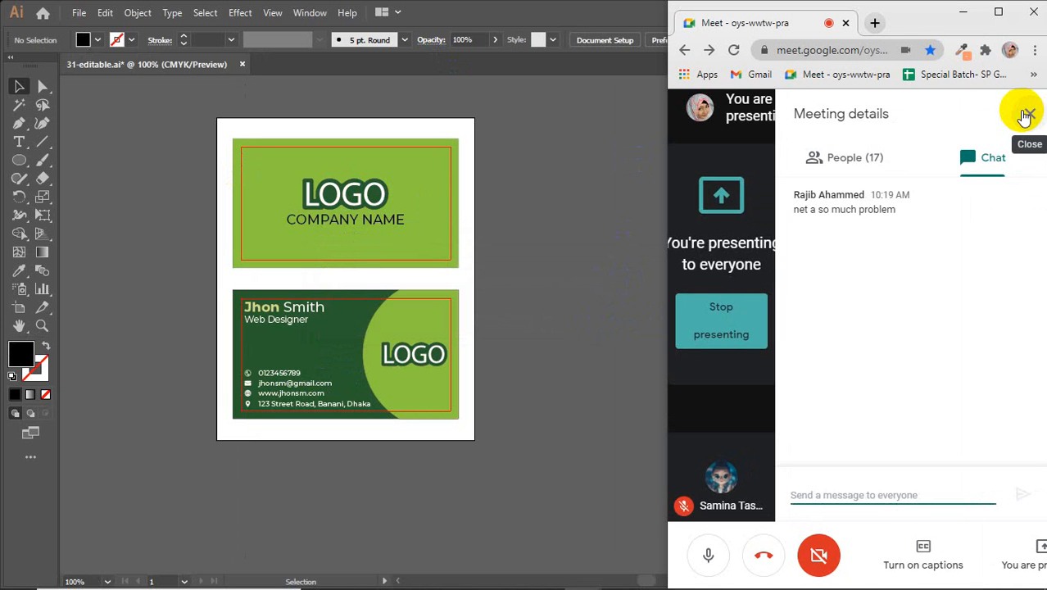
left_click(1027, 113)
left_click(600, 237)
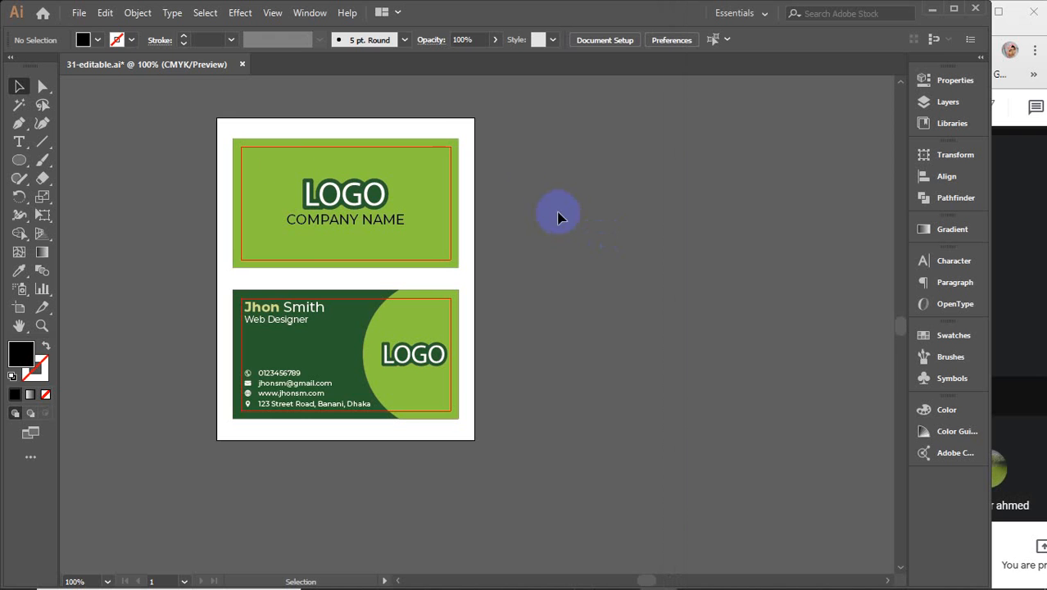
left_click_drag(157, 117, 532, 477)
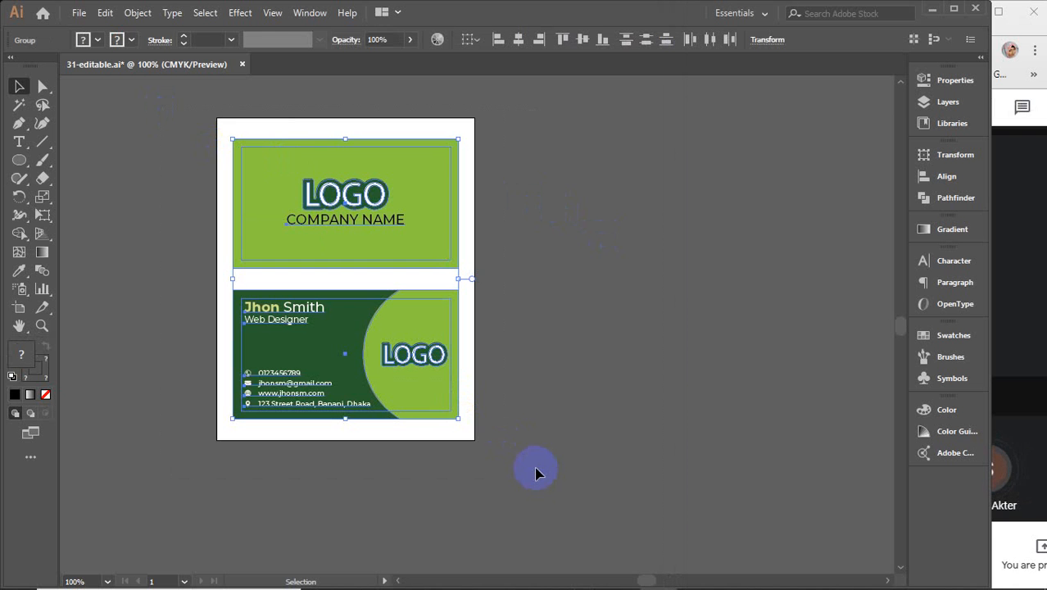
Step: Open YouTube in a new Chrome tab and search for the iqra & faith channel
mouse_move(514, 584)
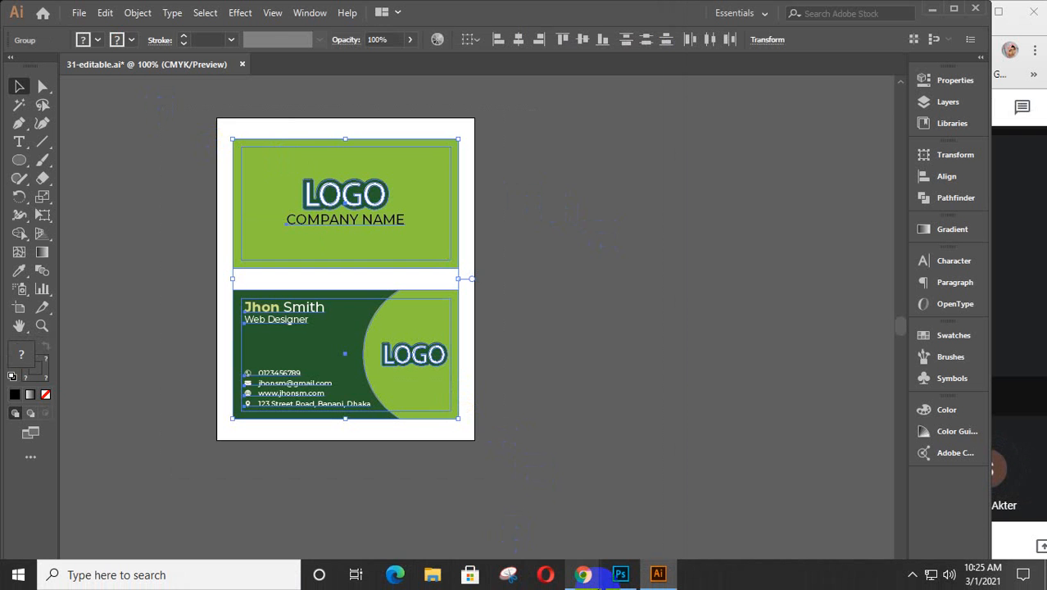
mouse_move(584, 580)
left_click(519, 514)
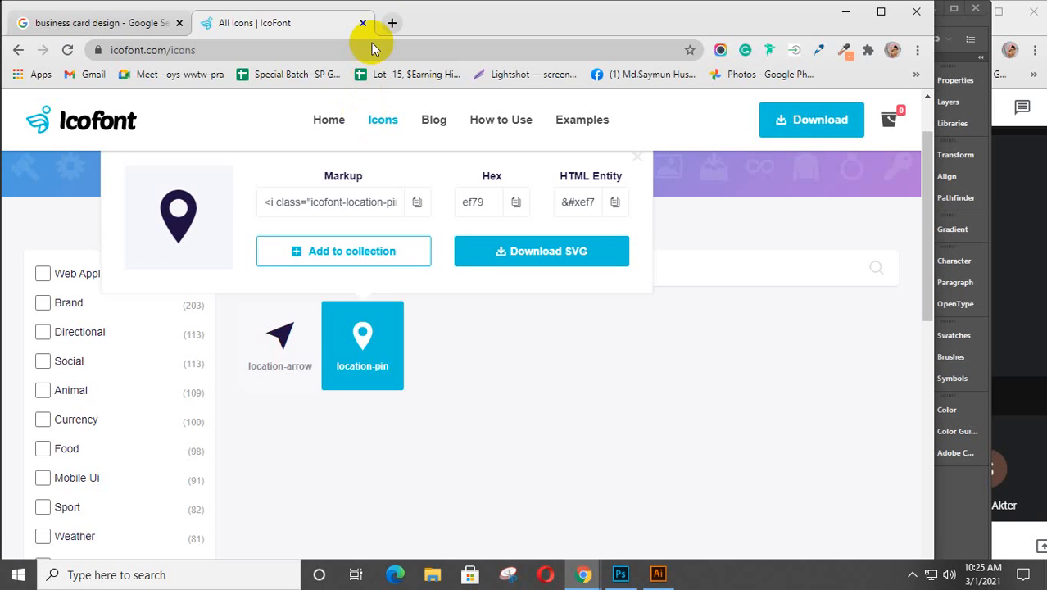
left_click(391, 24)
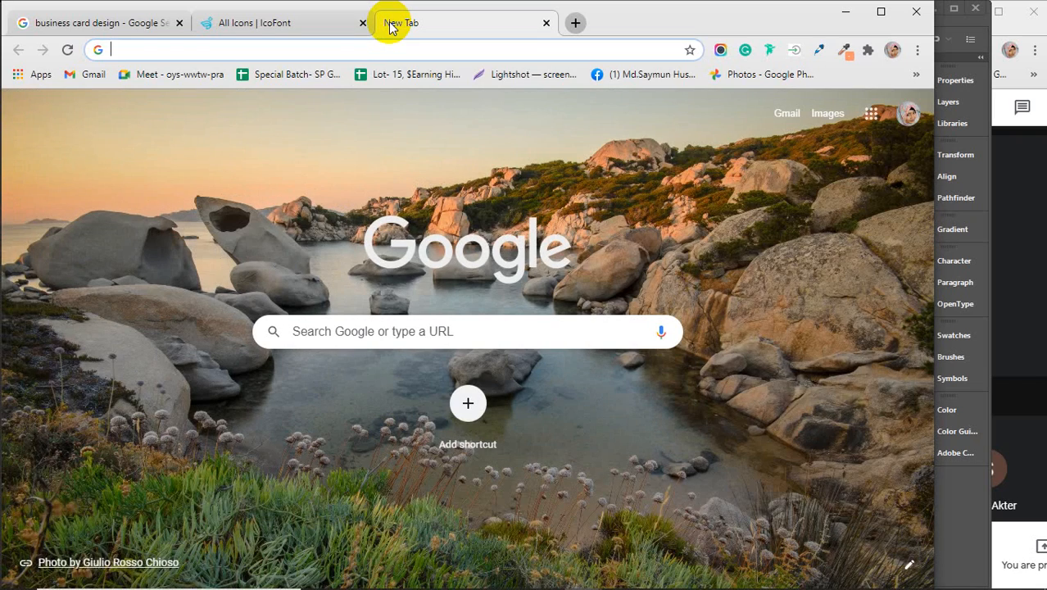
type("y")
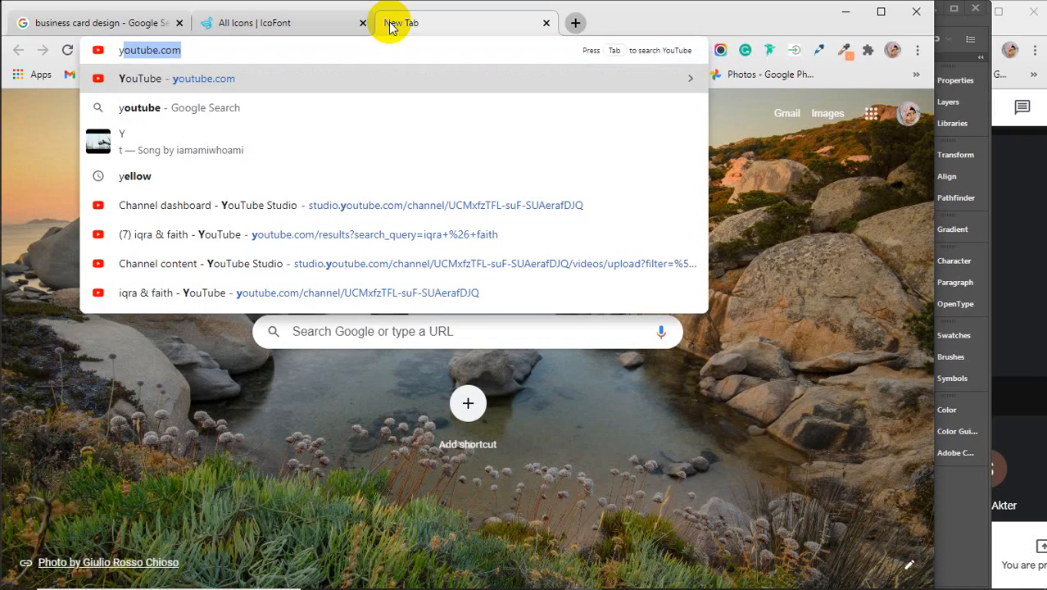
key("Return")
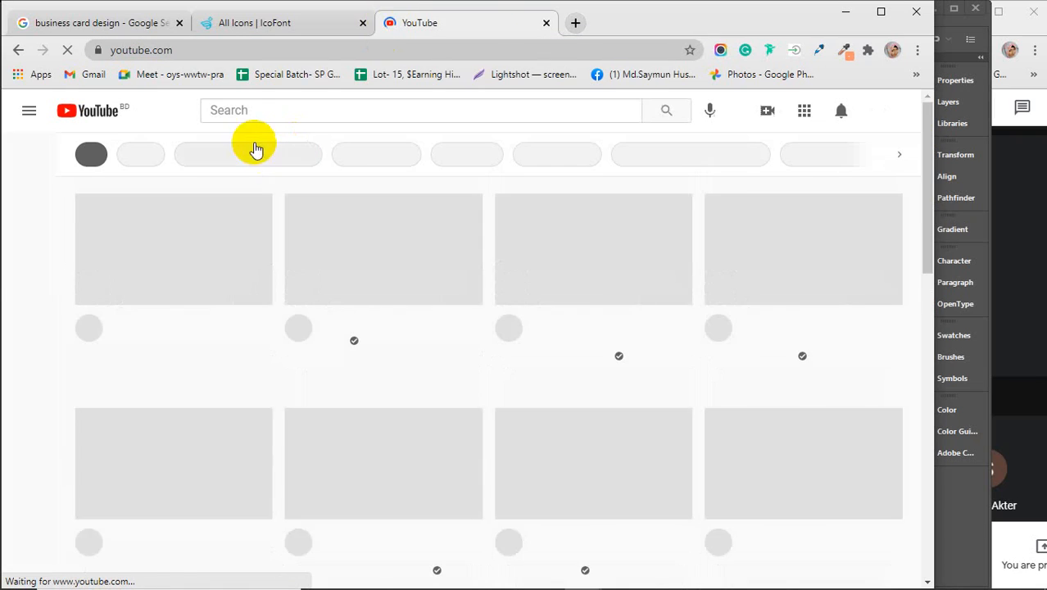
left_click(243, 110)
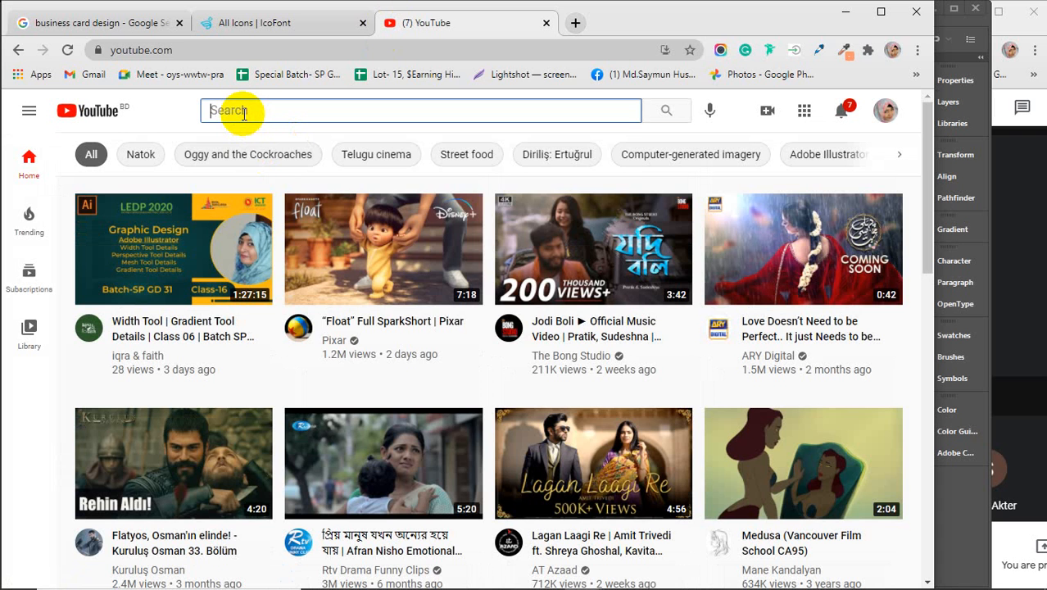
type("i")
left_click(246, 167)
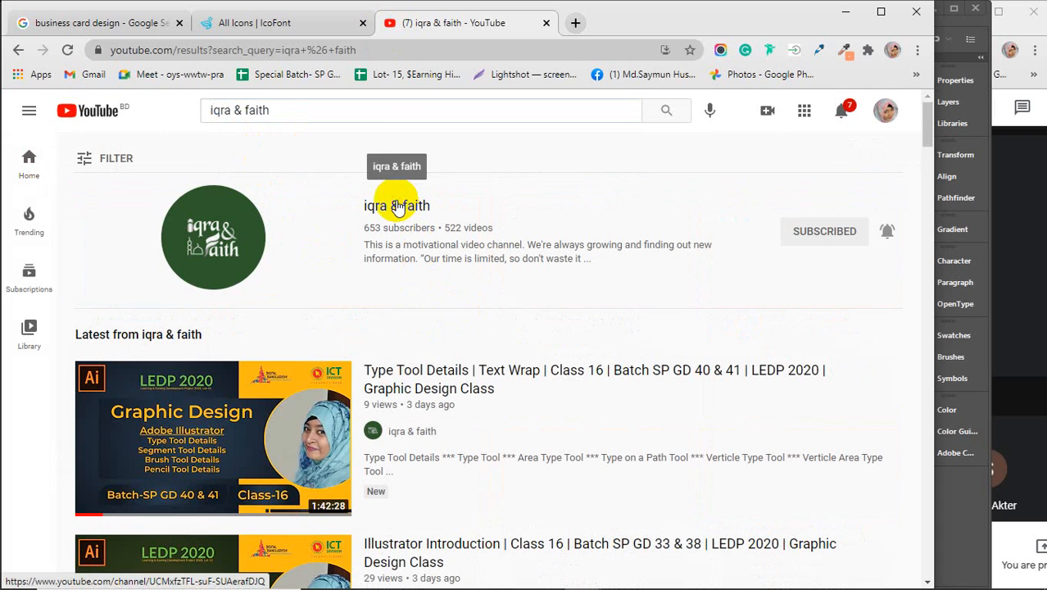
Step: Play the channel's QA playlist and pause the Create Outline video
left_click(401, 204)
scroll(572, 344, "down", 2)
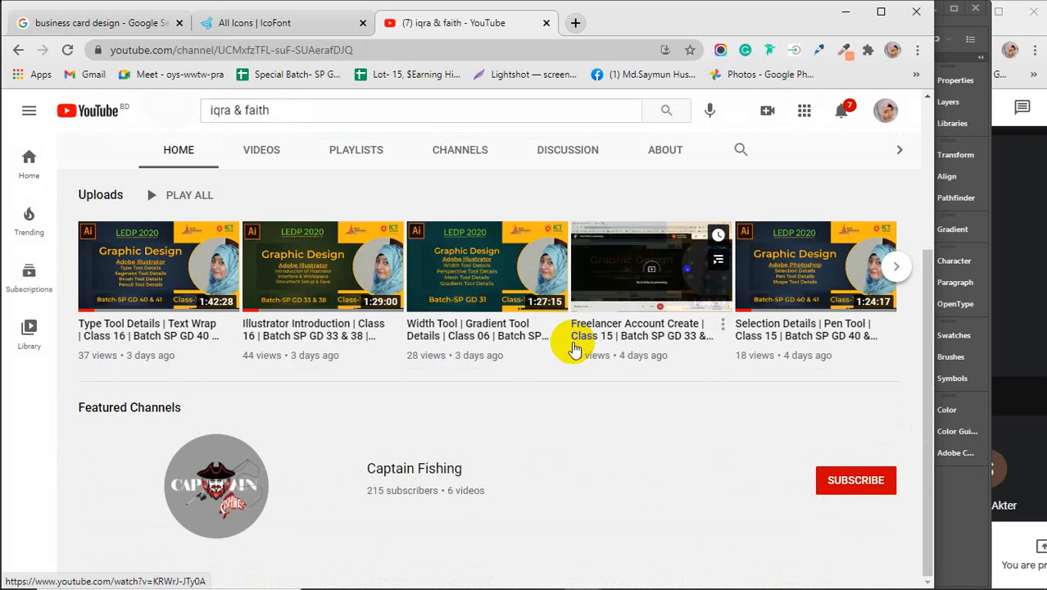
scroll(565, 348, "up", 3)
left_click(351, 375)
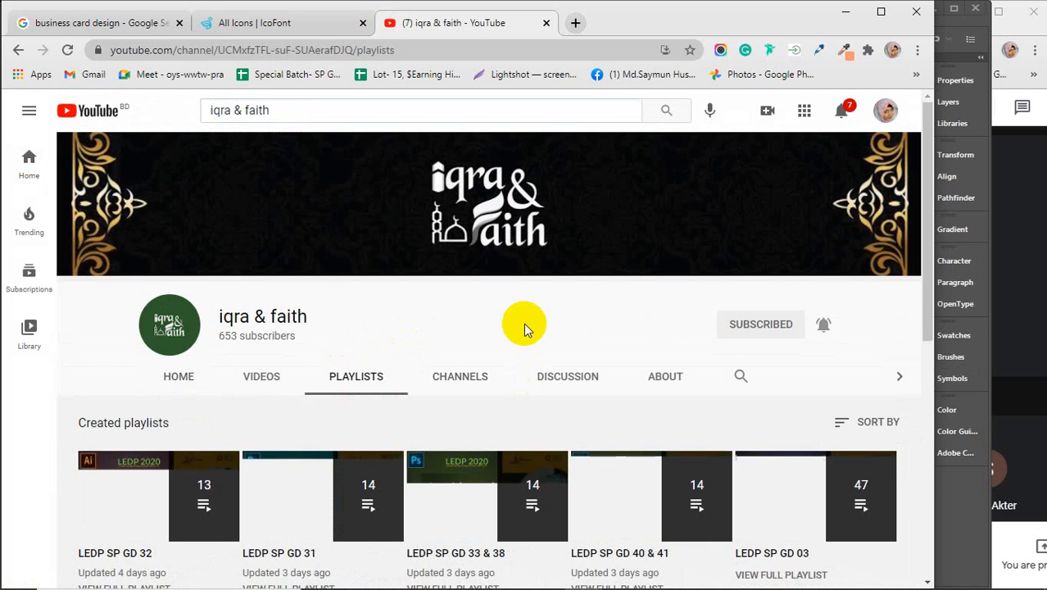
scroll(524, 322, "down", 5)
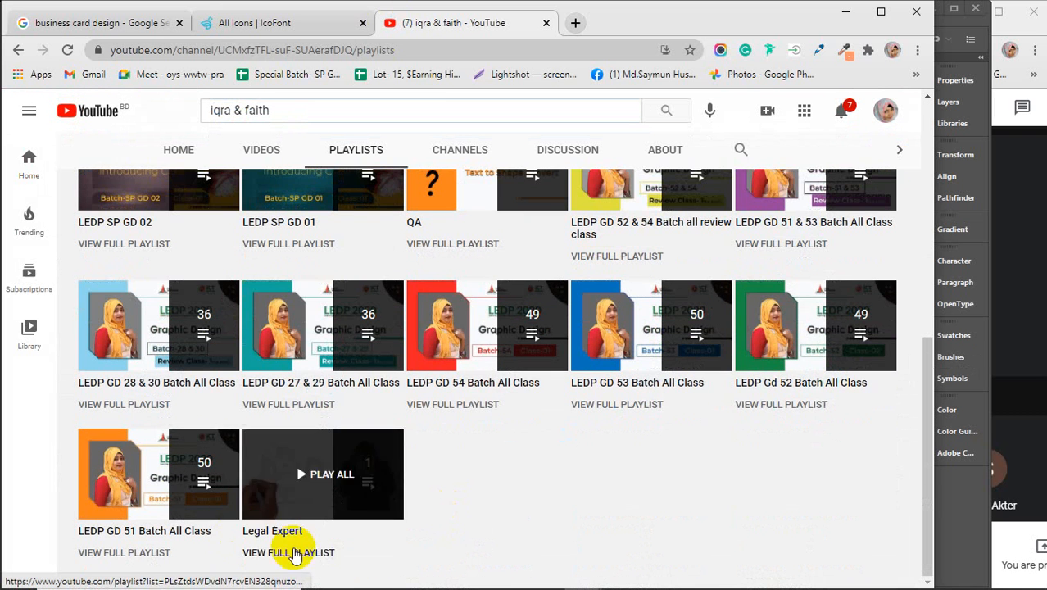
scroll(522, 496, "up", 2)
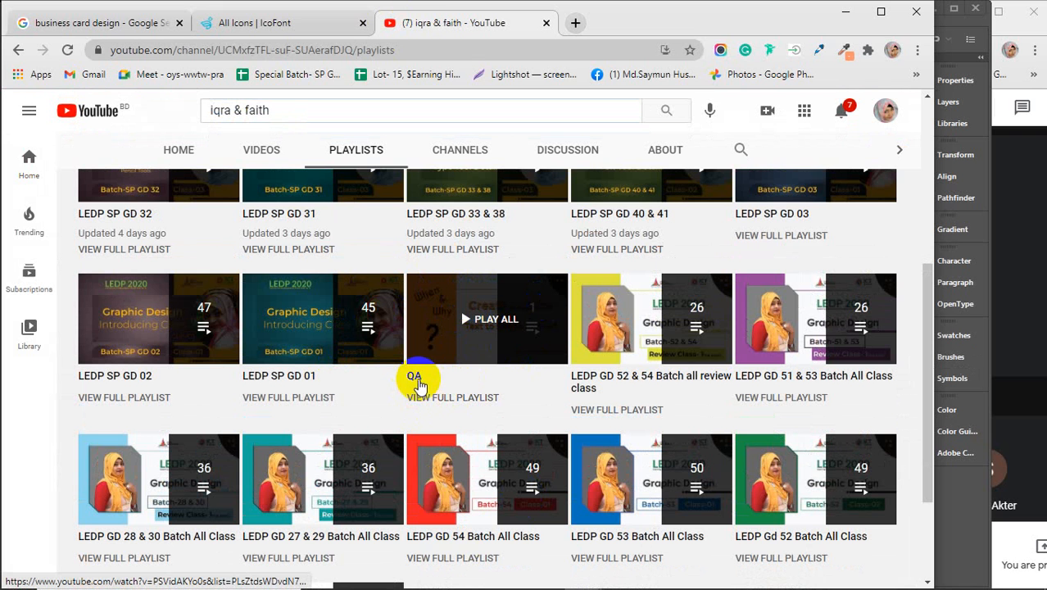
left_click(448, 329)
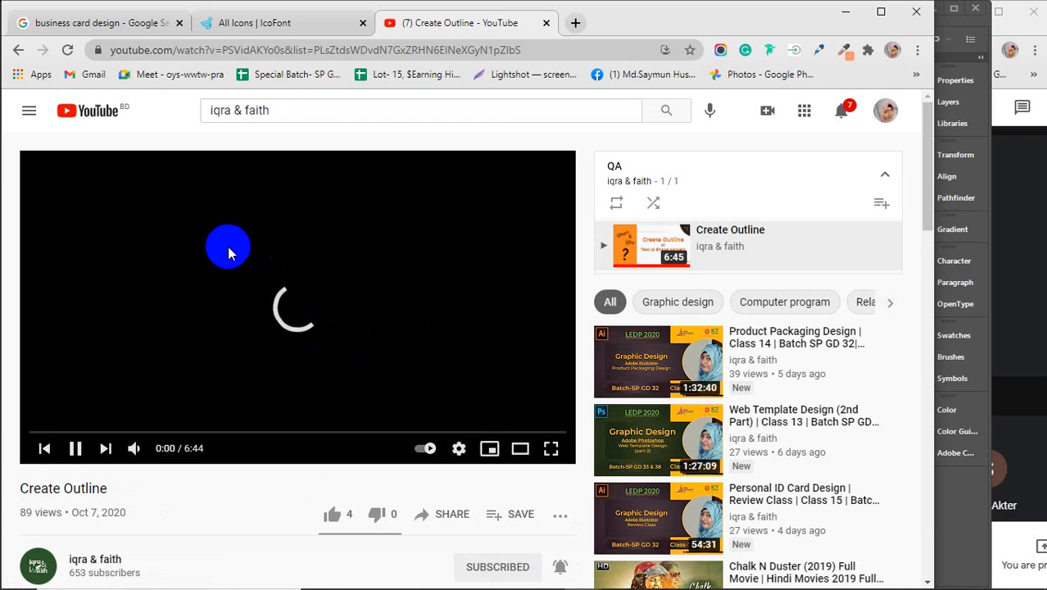
left_click(226, 245)
Step: Select the Create Outline video title, then close the video tab
scroll(248, 354, "down", 2)
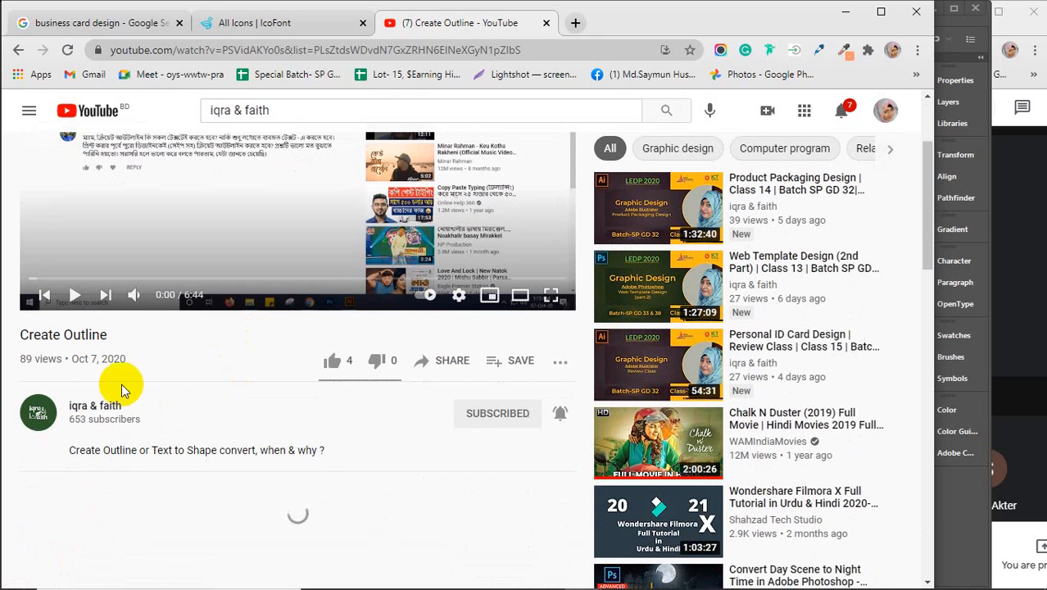
left_click(104, 337)
left_click_drag(104, 336, 12, 328)
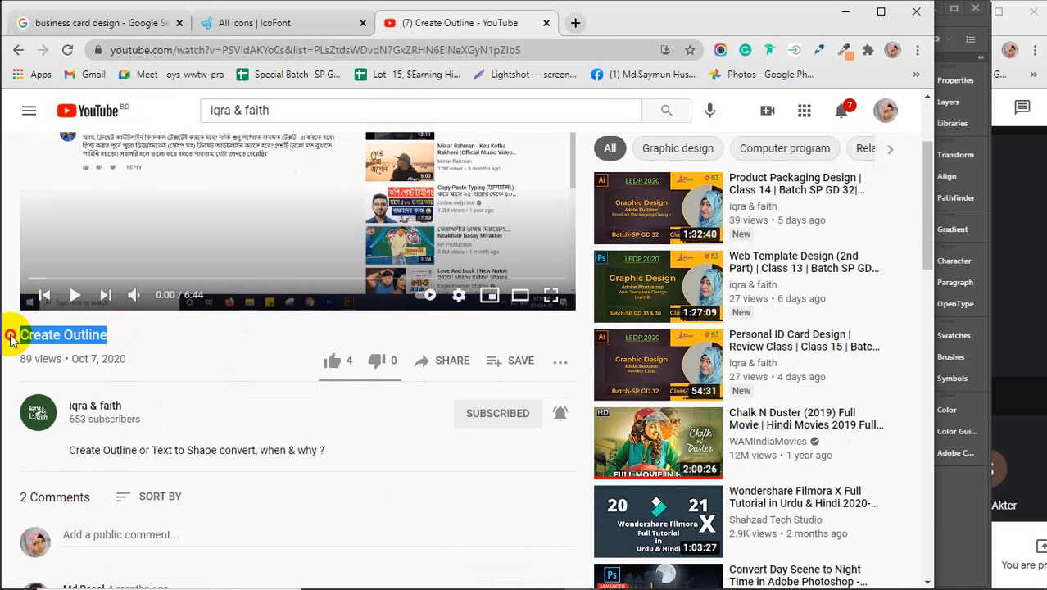
scroll(206, 375, "up", 1)
scroll(205, 377, "up", 1)
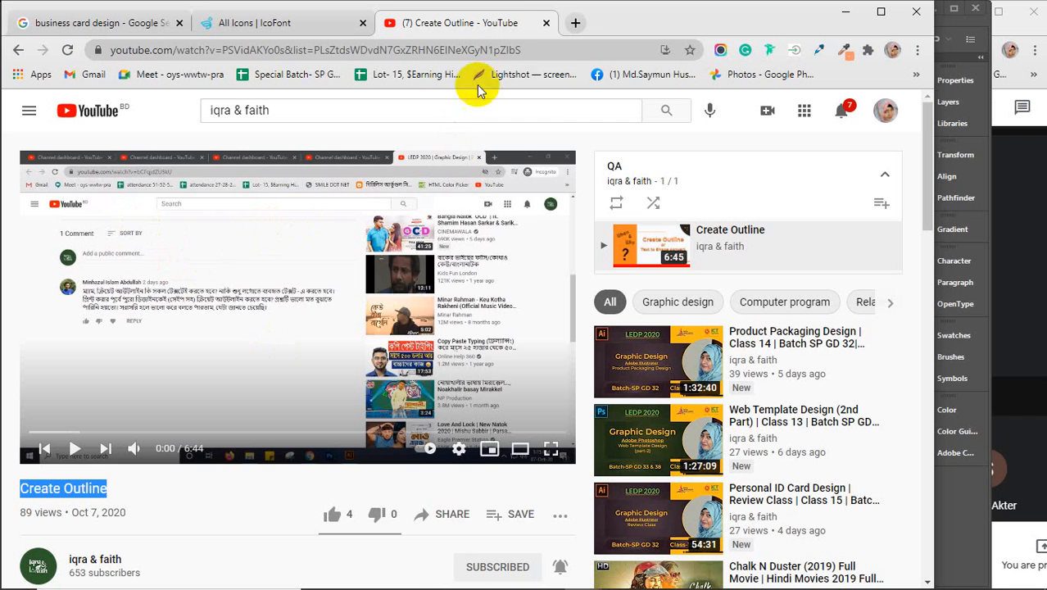
left_click(547, 26)
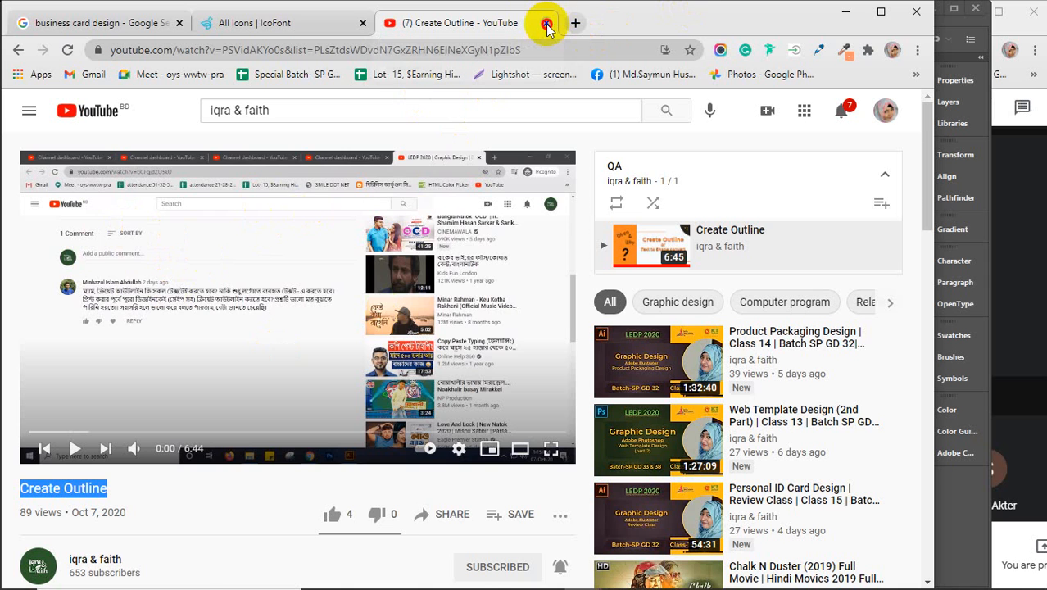
Step: Bring the browser back and load the YouTube home page in a new tab
left_click(846, 12)
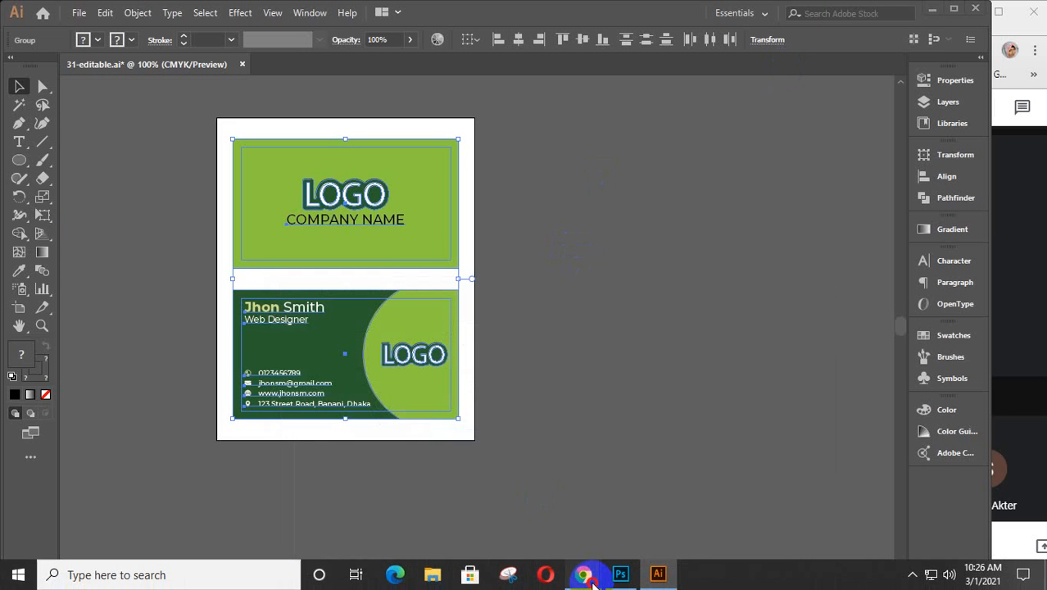
mouse_move(584, 573)
left_click(547, 526)
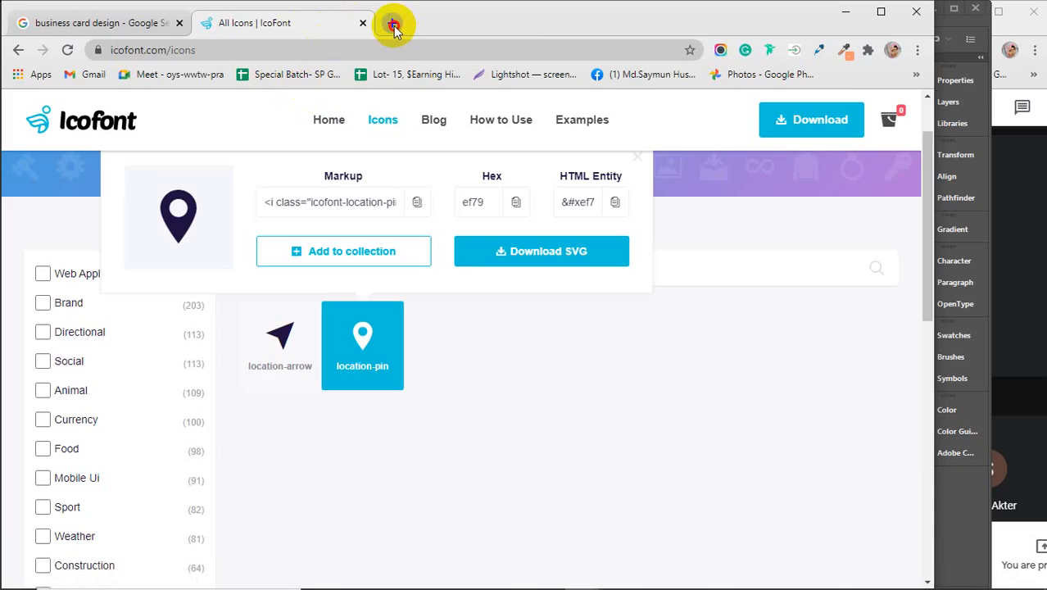
left_click(394, 24)
type("r")
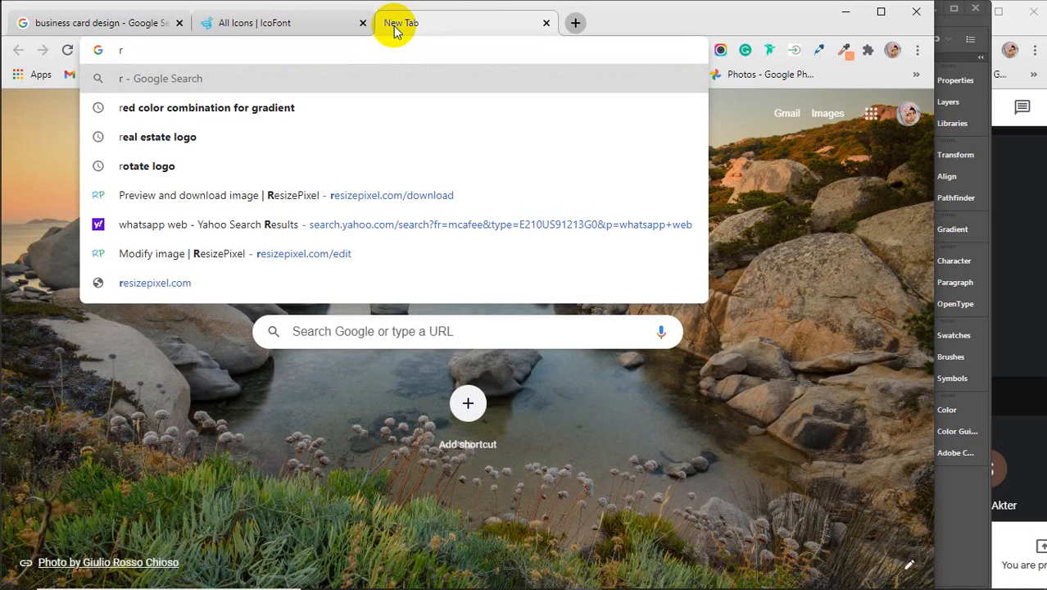
key("BackSpace")
type("youtube.com")
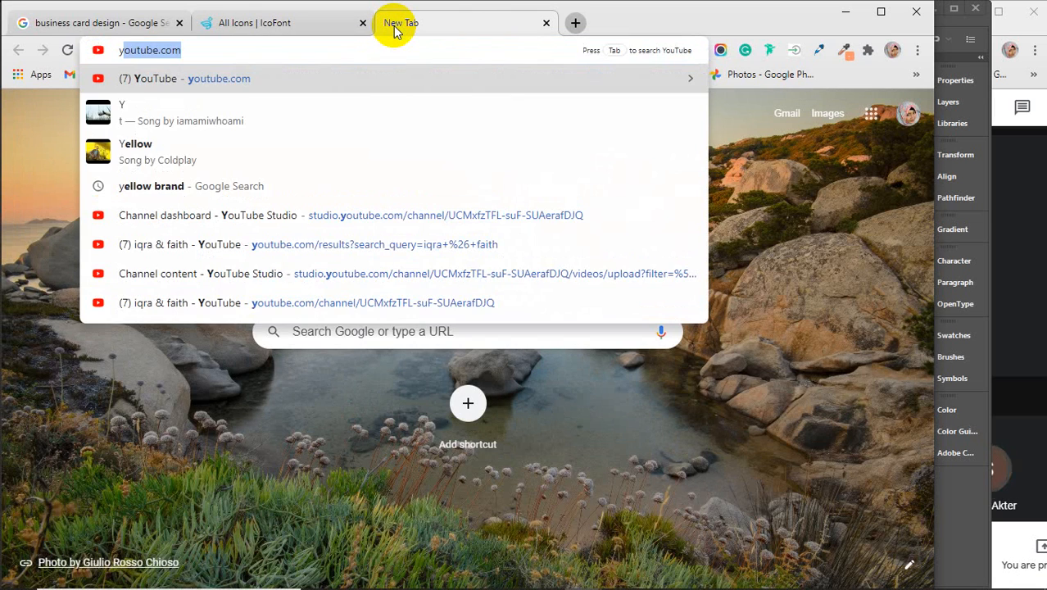
key("Return")
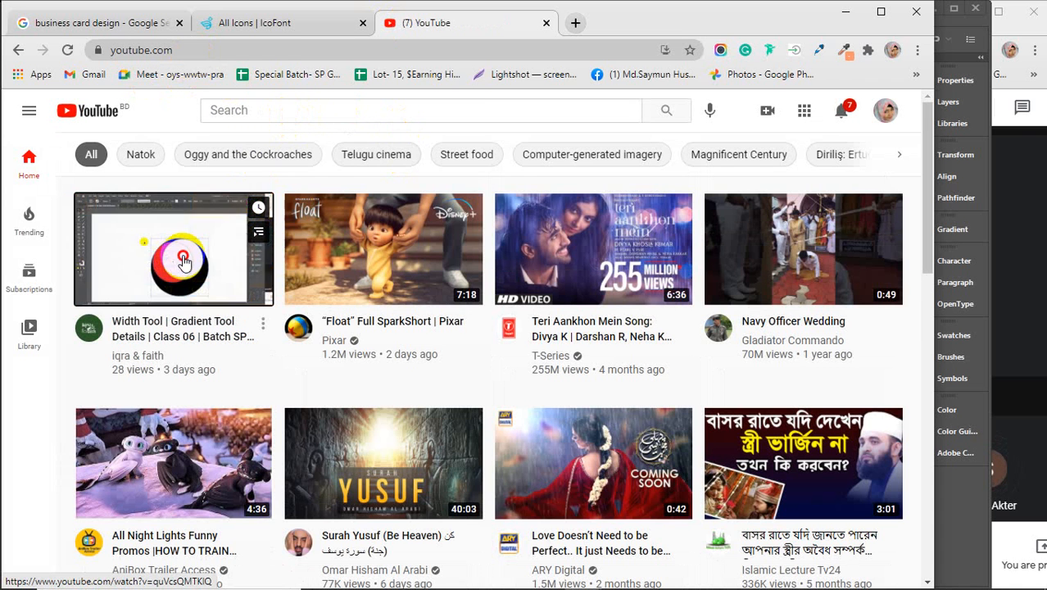
Step: Copy the iqra & faith channel URL from the Width Tool video's uploader page and close the tab
left_click(411, 232)
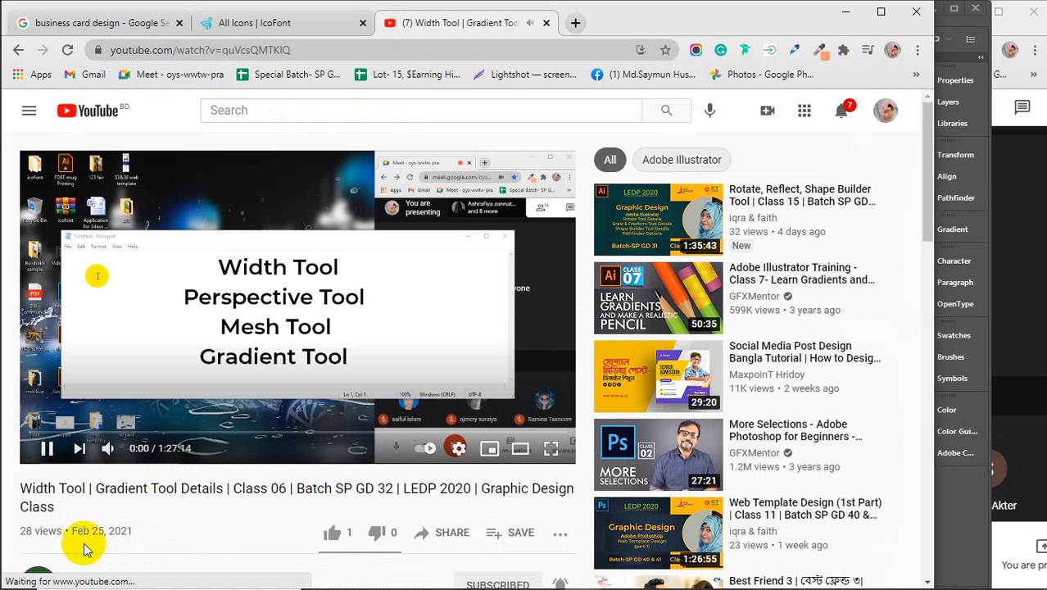
scroll(97, 510, "down", 1)
left_click(93, 497)
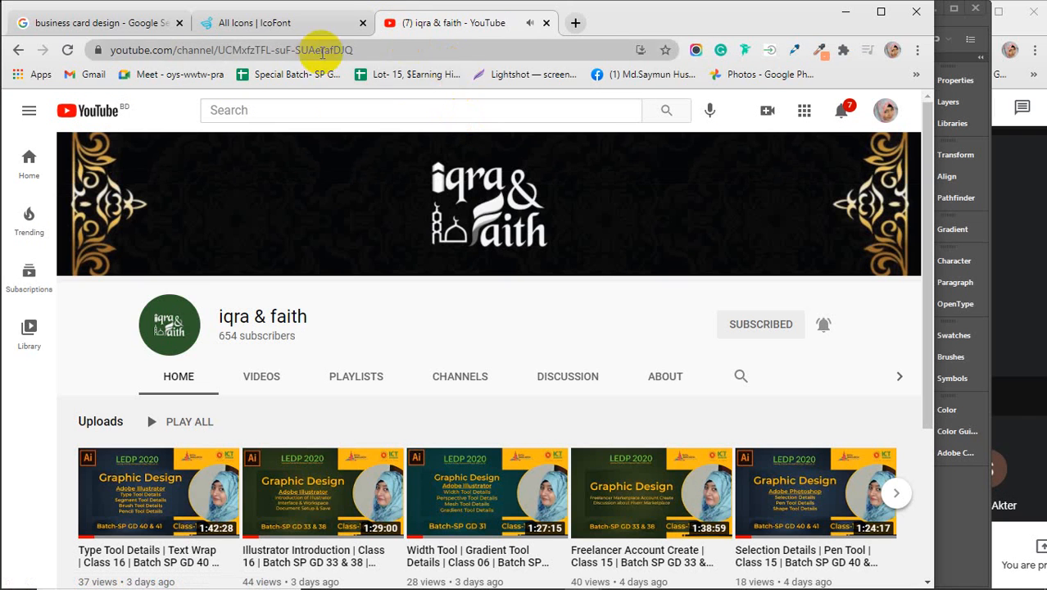
left_click(372, 50)
key("ctrl+c")
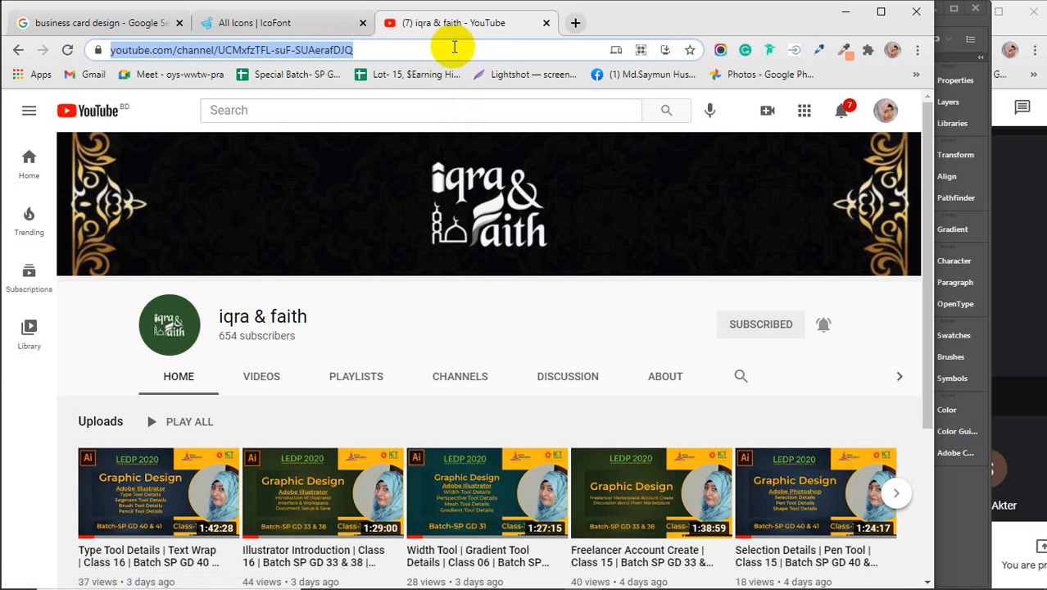
left_click(546, 23)
Step: Post the channel link in the Meet chat, then minimize the browser
left_click(1018, 106)
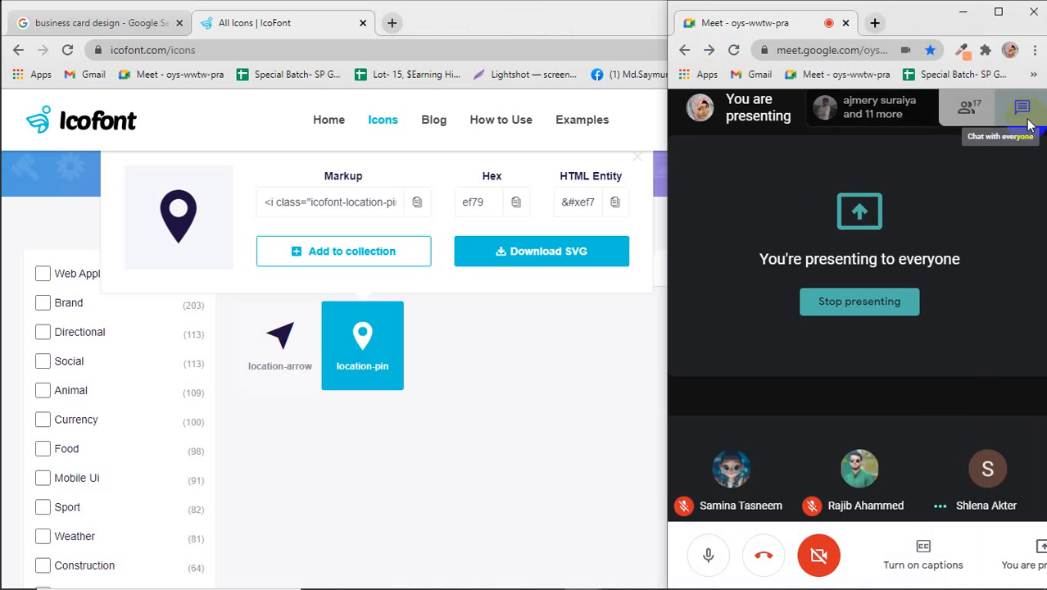
left_click(899, 483)
key("ctrl+v")
key("Return")
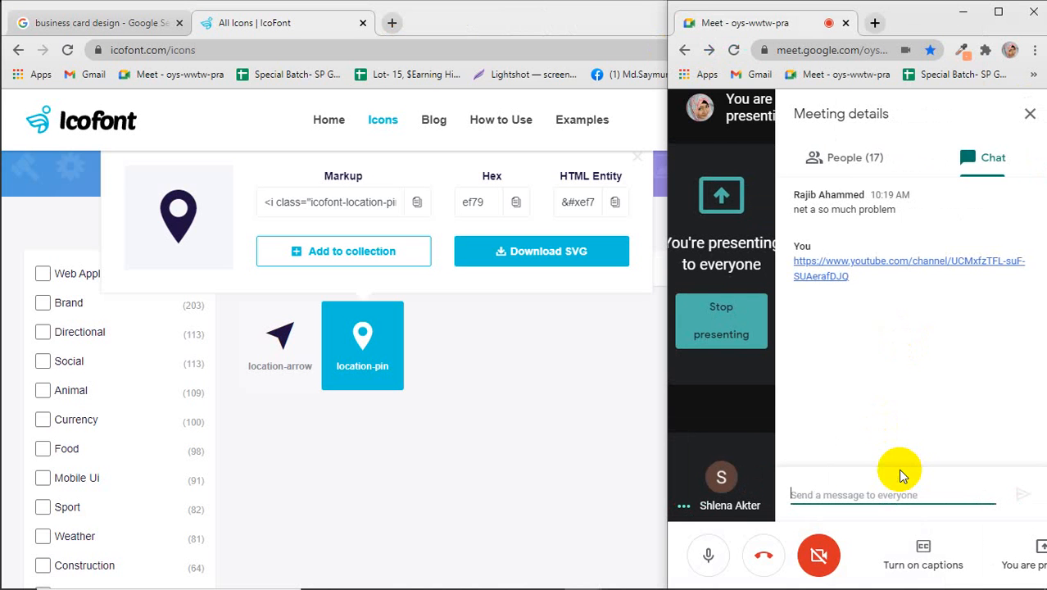
left_click(1031, 114)
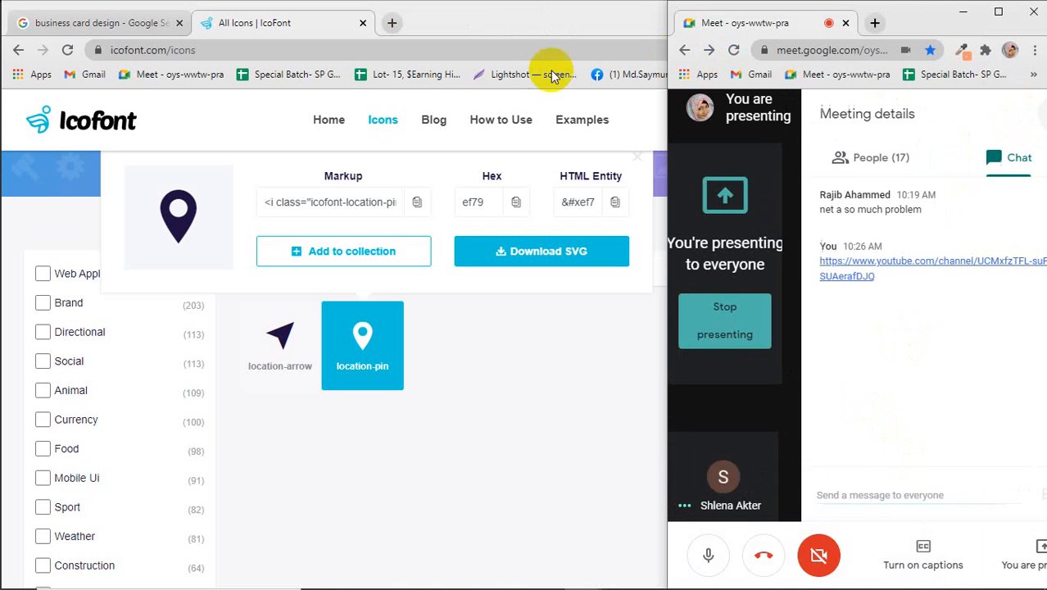
double_click(483, 23)
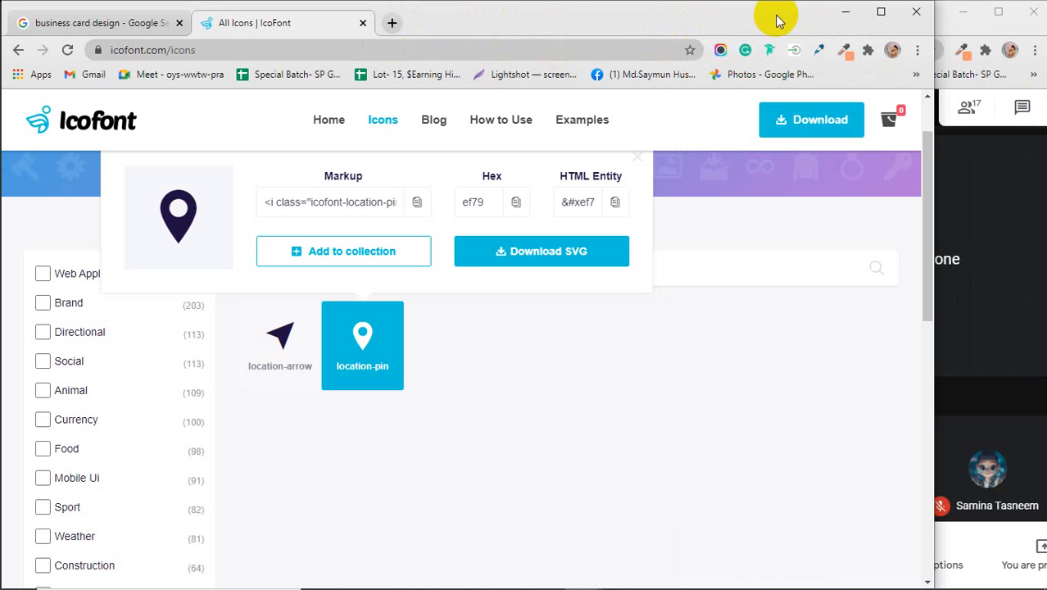
left_click(845, 12)
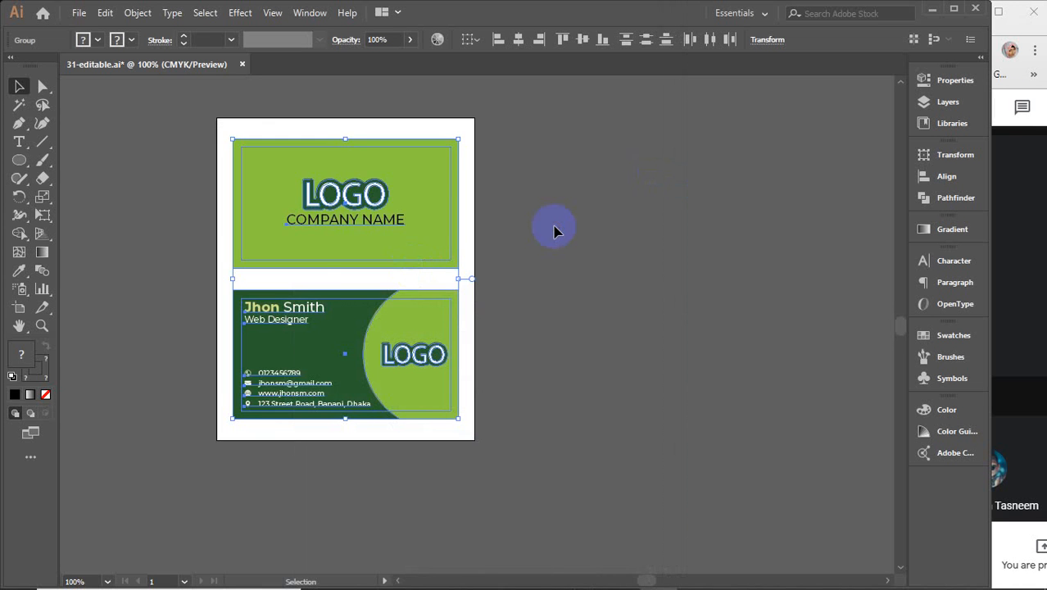
Step: Centre the business-card artboard, then open Save As and cancel it
scroll(553, 231, "down", 3)
left_click_drag(635, 243, 543, 346)
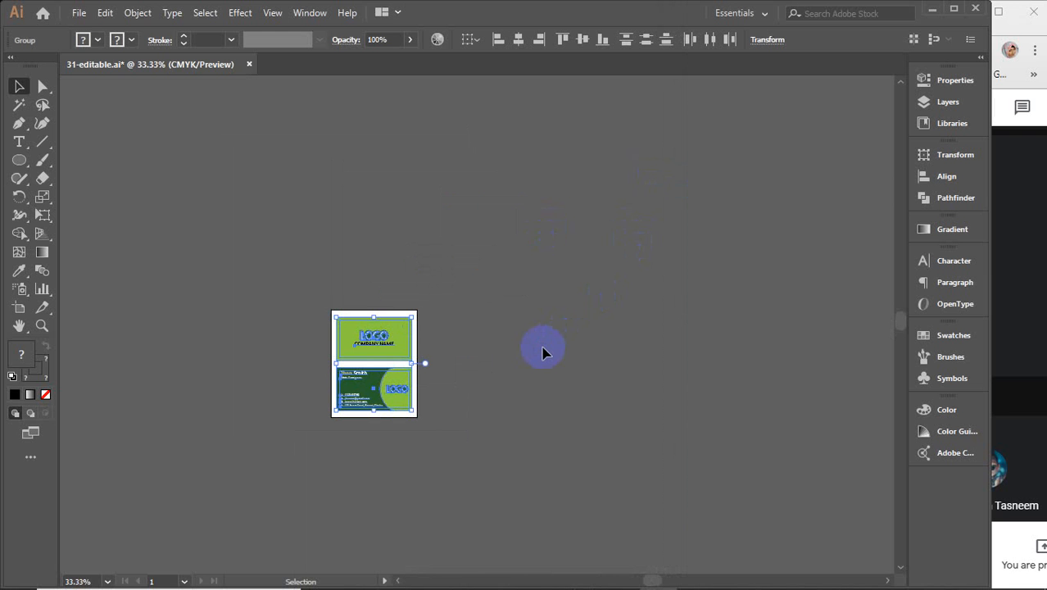
left_click(79, 12)
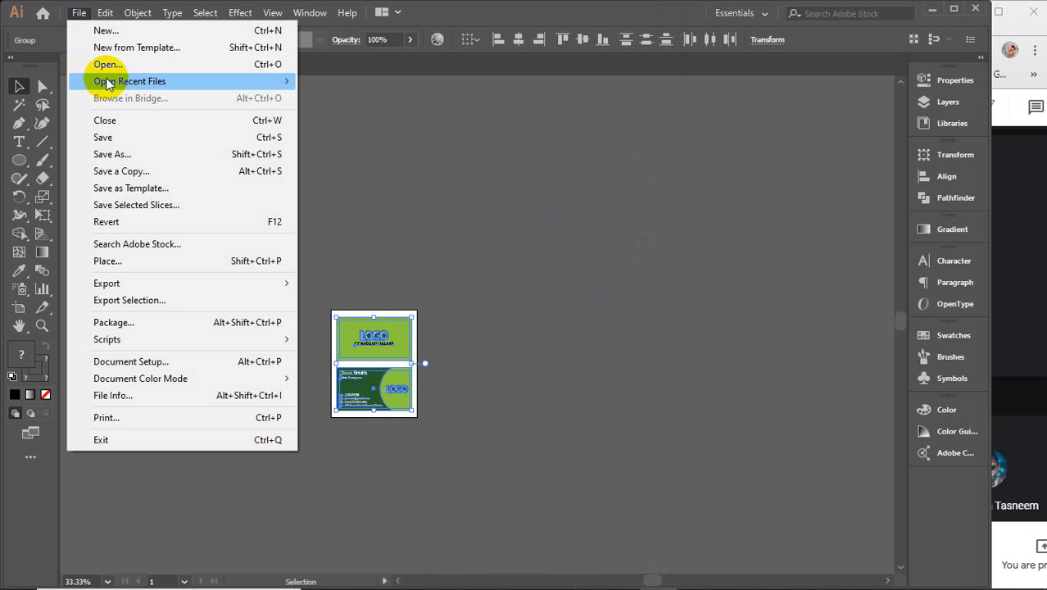
left_click(135, 154)
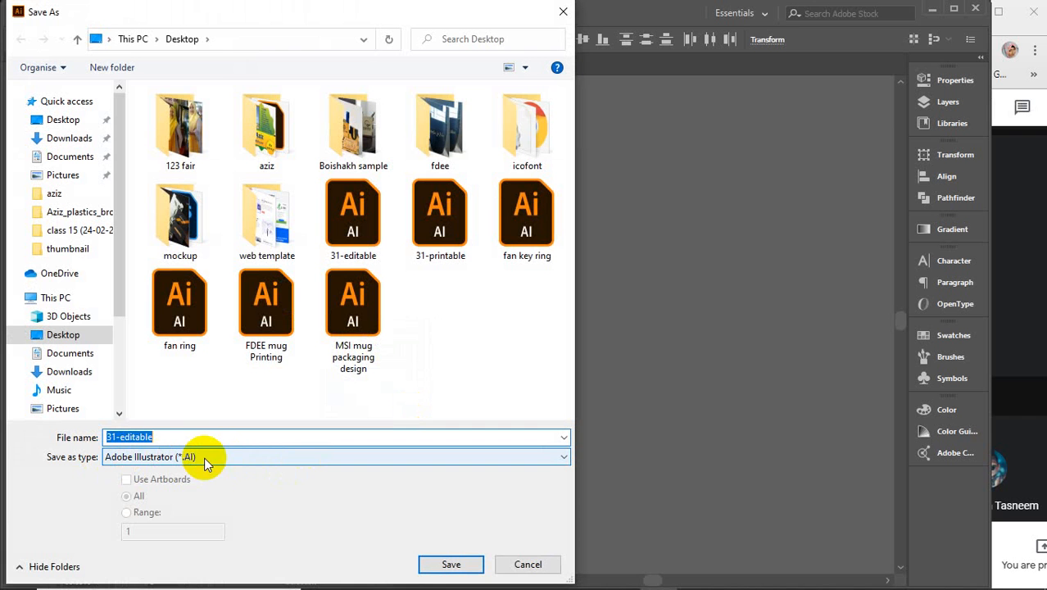
left_click(528, 564)
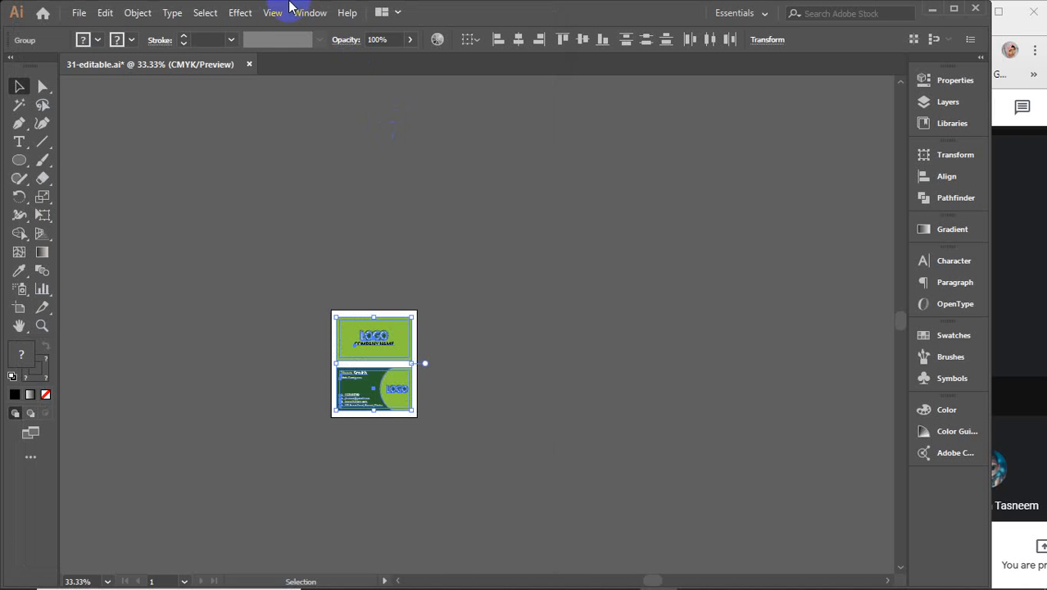
Step: Close 31-editable.ai without saving and minimize Illustrator to the desktop
left_click(250, 65)
left_click(579, 320)
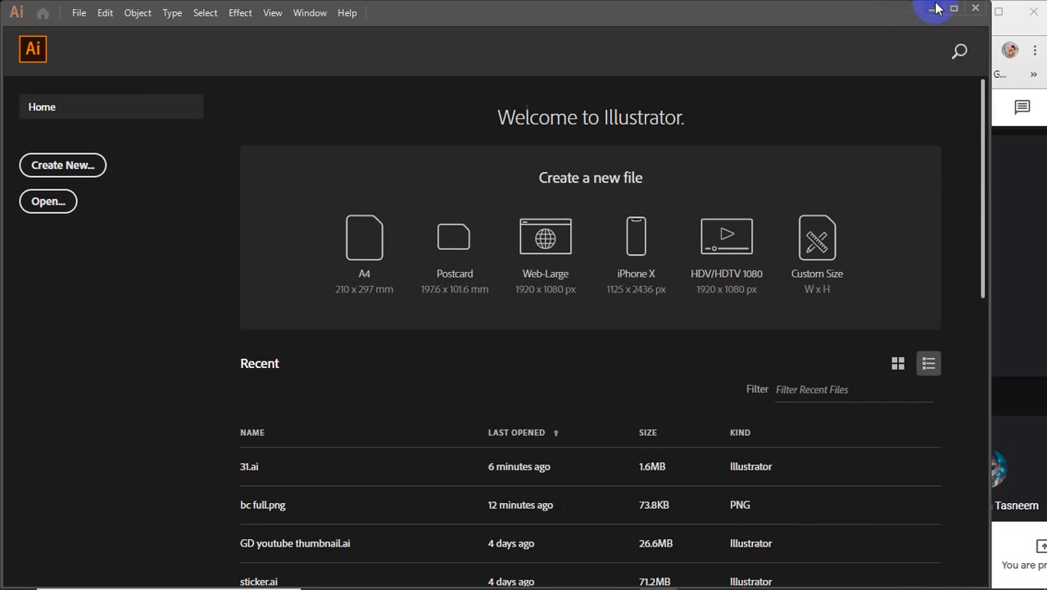
left_click(932, 10)
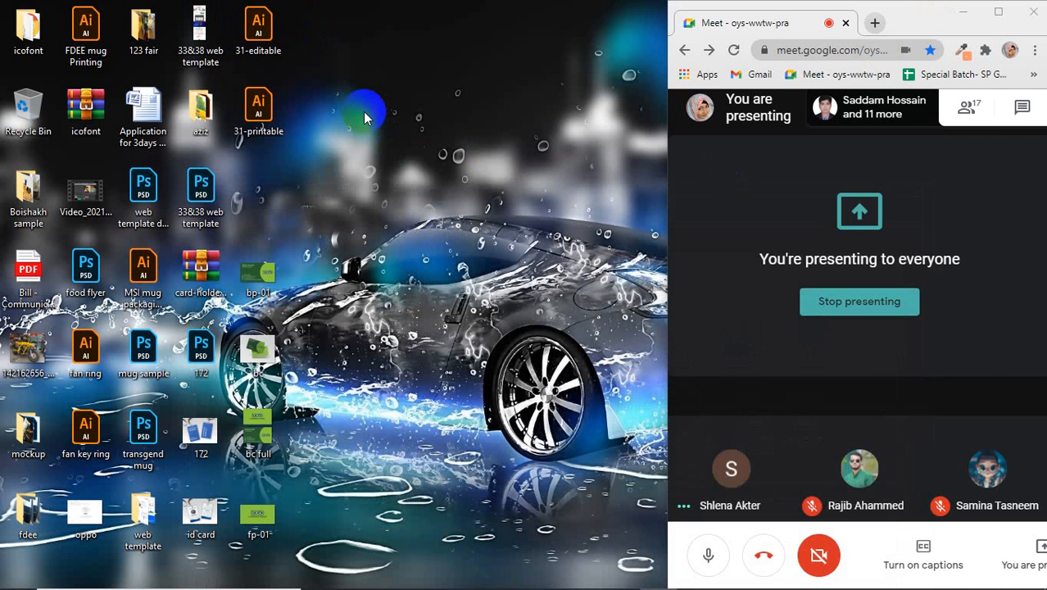
left_click(258, 33)
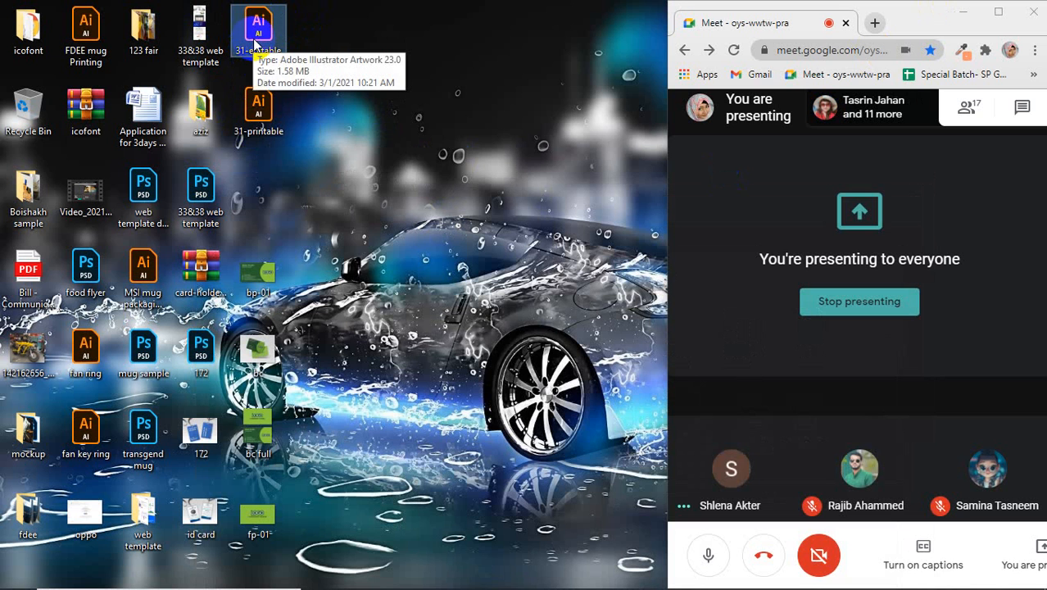
left_click(262, 136)
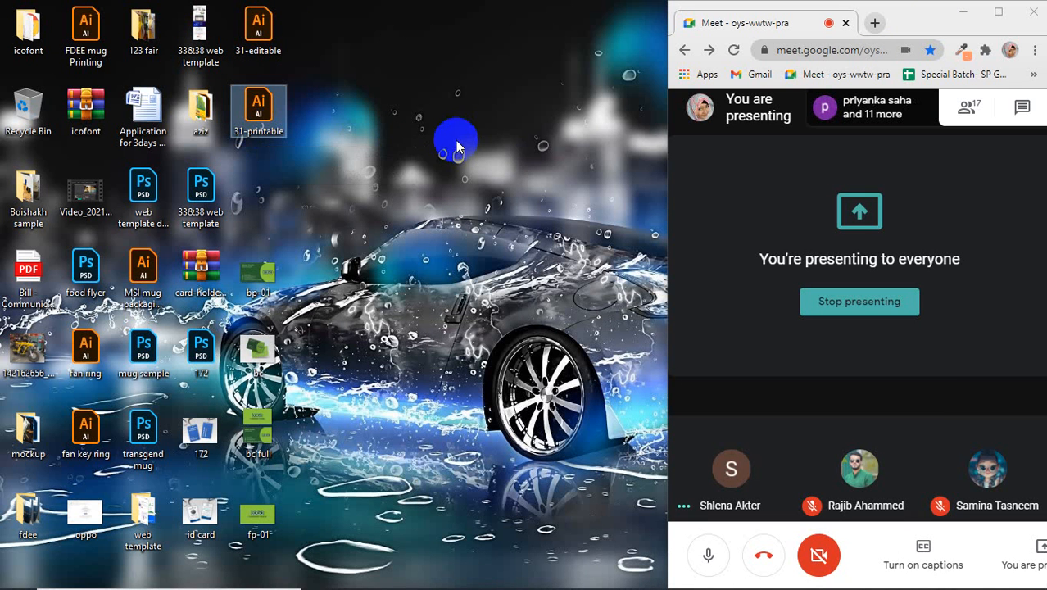
right_click(444, 88)
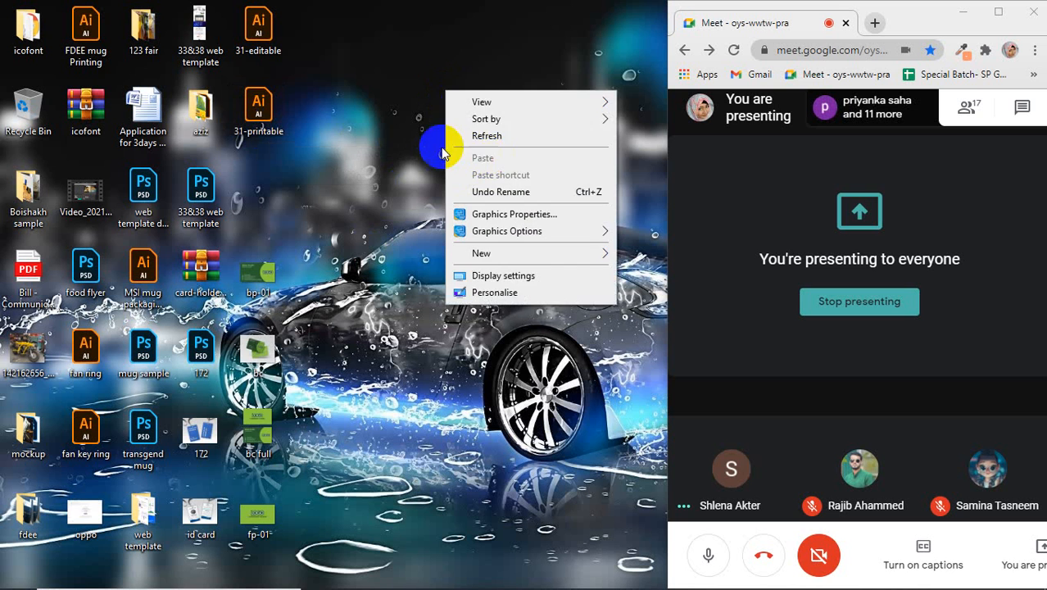
left_click(462, 135)
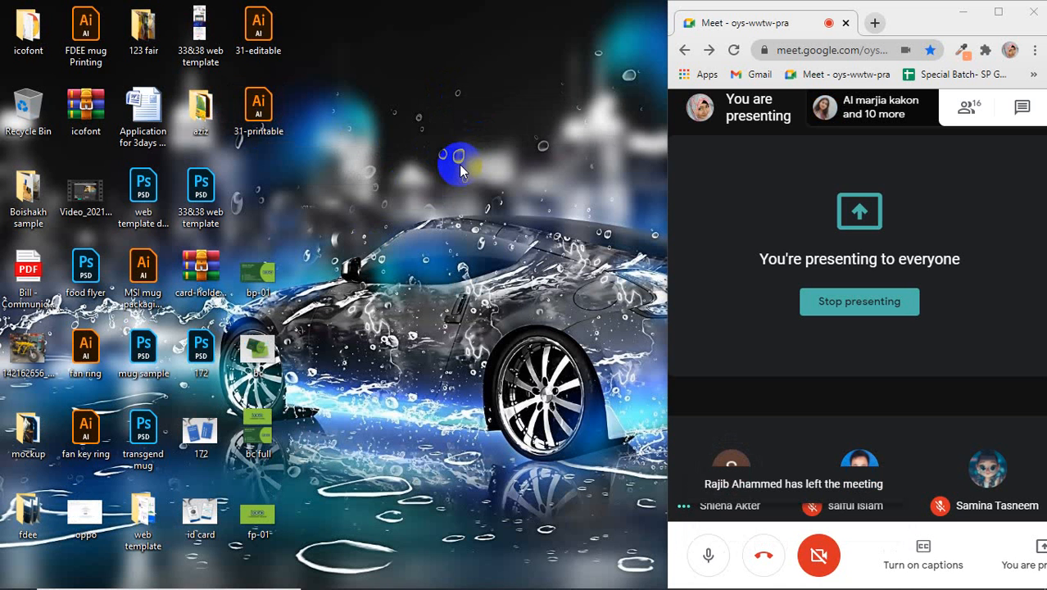
Step: Open 31-printable.ai and zoom in on the top card's right-edge guides
double_click(260, 110)
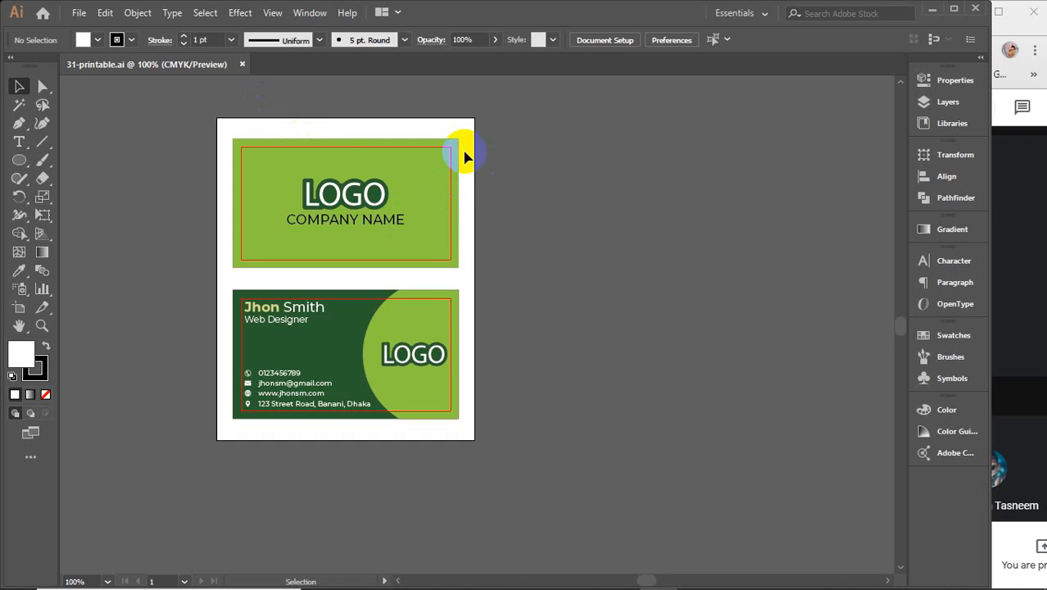
scroll(448, 158, "up", 2)
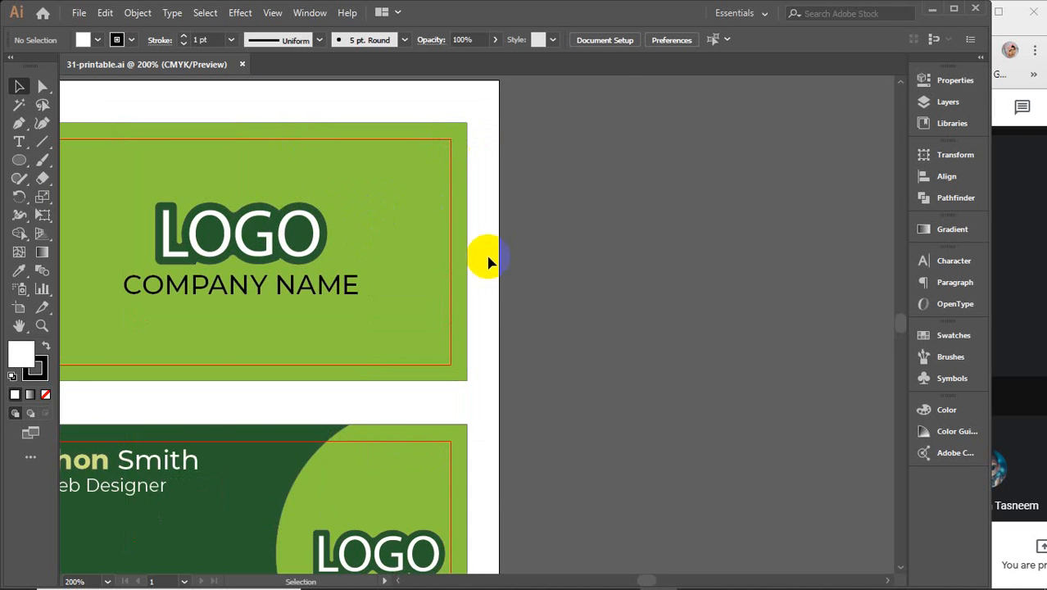
left_click_drag(485, 259, 639, 201)
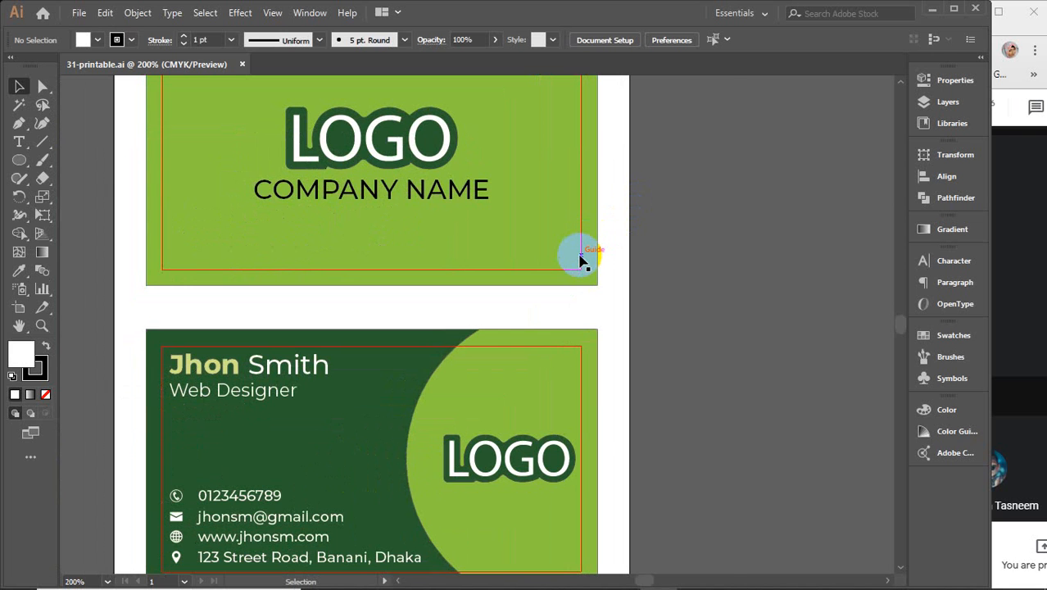
scroll(584, 258, "up", 3)
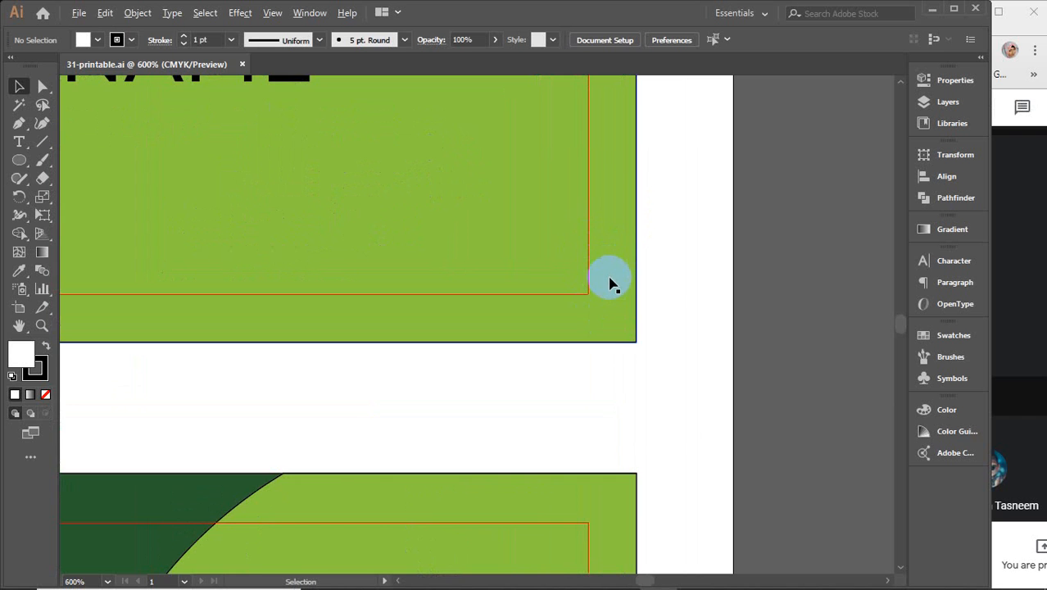
scroll(611, 282, "down", 5)
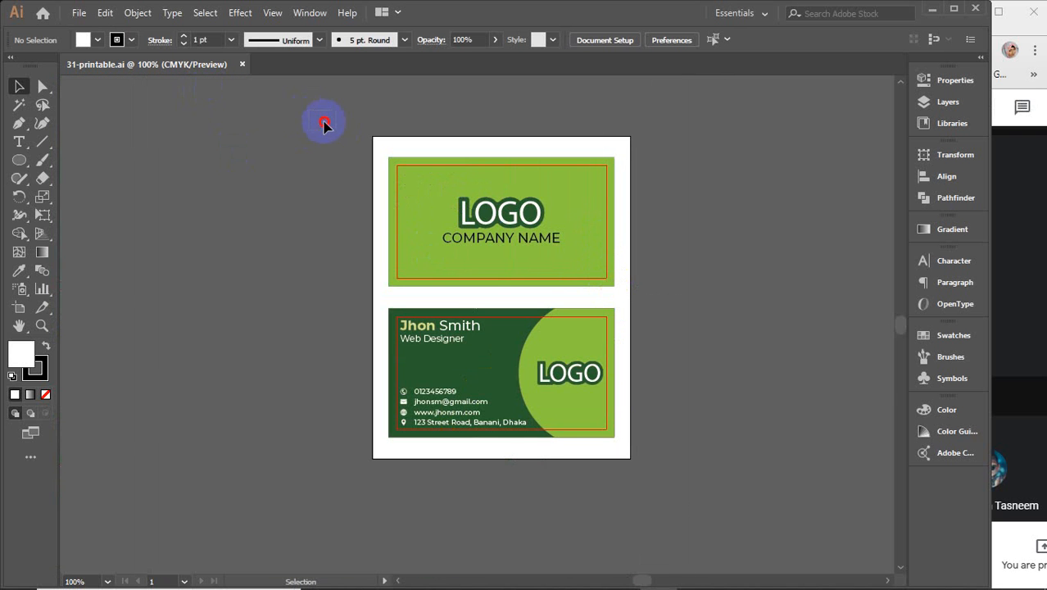
Step: Marquee-select all the business card artwork, inspect it, then deselect
left_click_drag(325, 123, 703, 508)
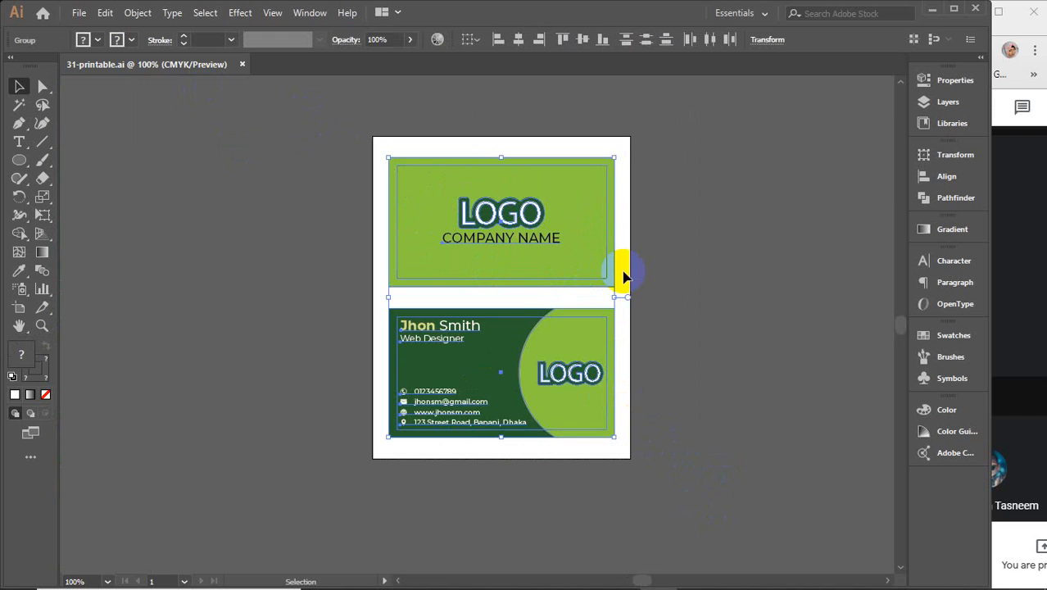
scroll(624, 275, "up", 3)
scroll(623, 276, "up", 2)
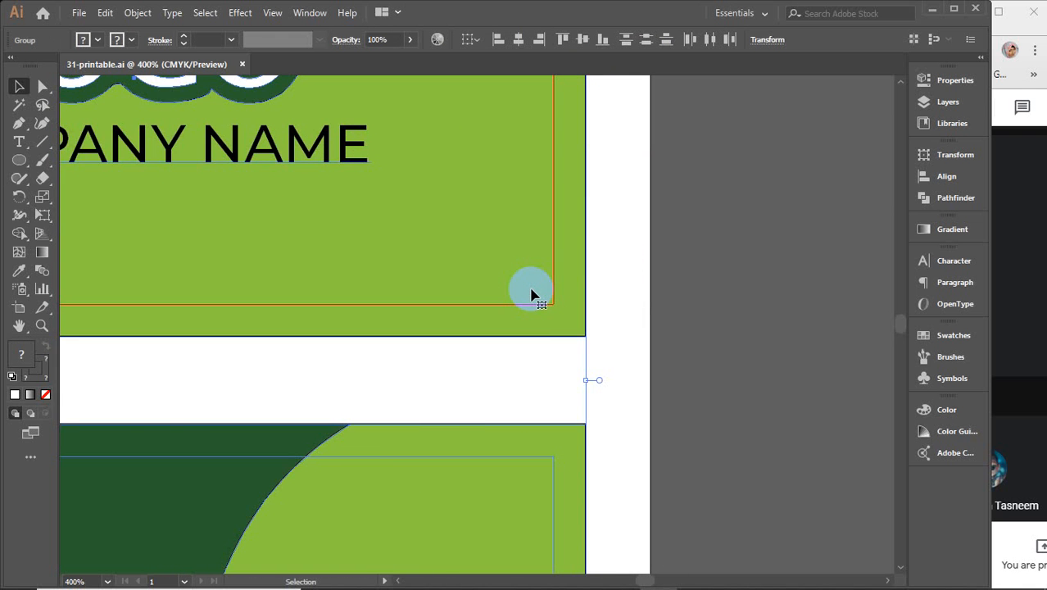
scroll(531, 295, "down", 5)
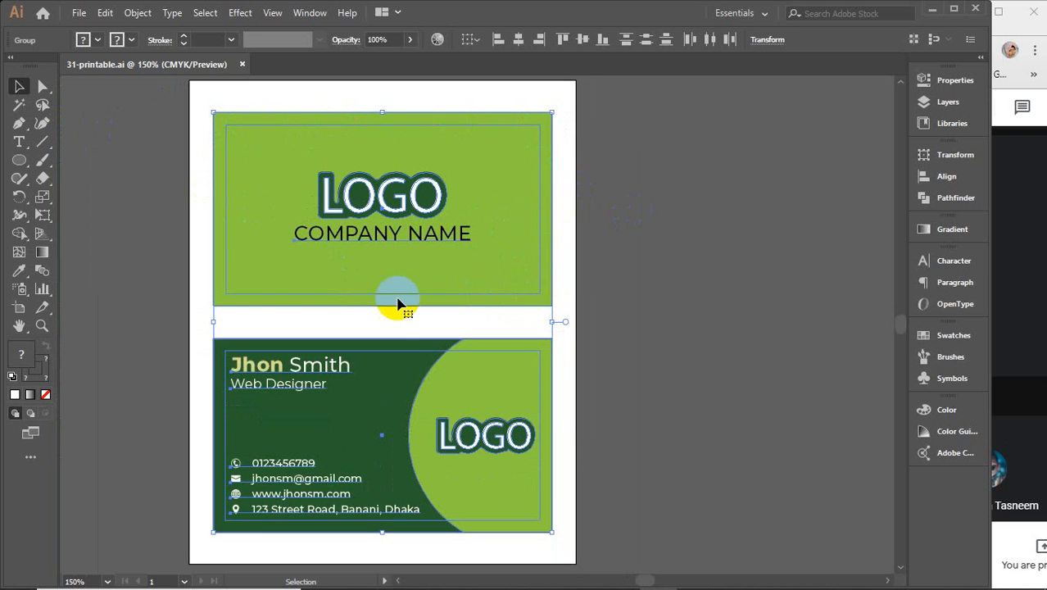
left_click(701, 277)
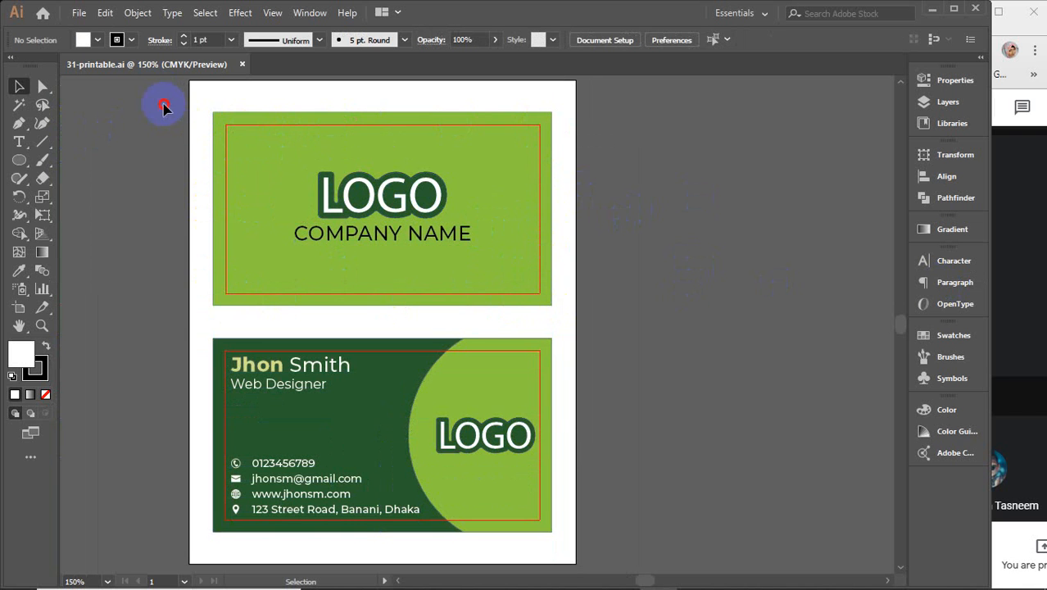
Step: Inspect the inset margin rectangles inside each card's group, then exit isolation mode
left_click_drag(164, 104, 587, 536)
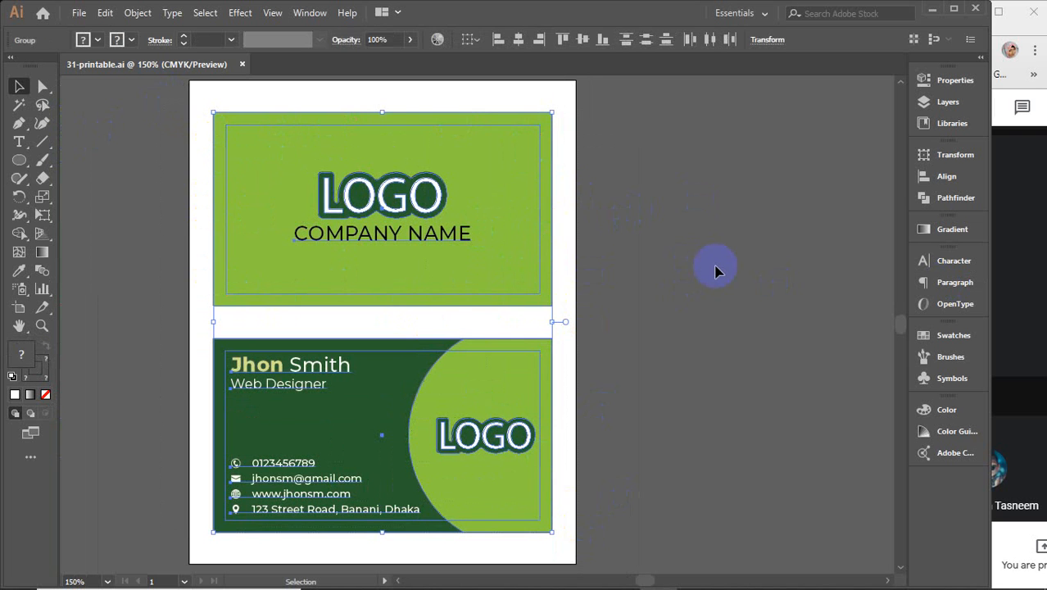
left_click(621, 265)
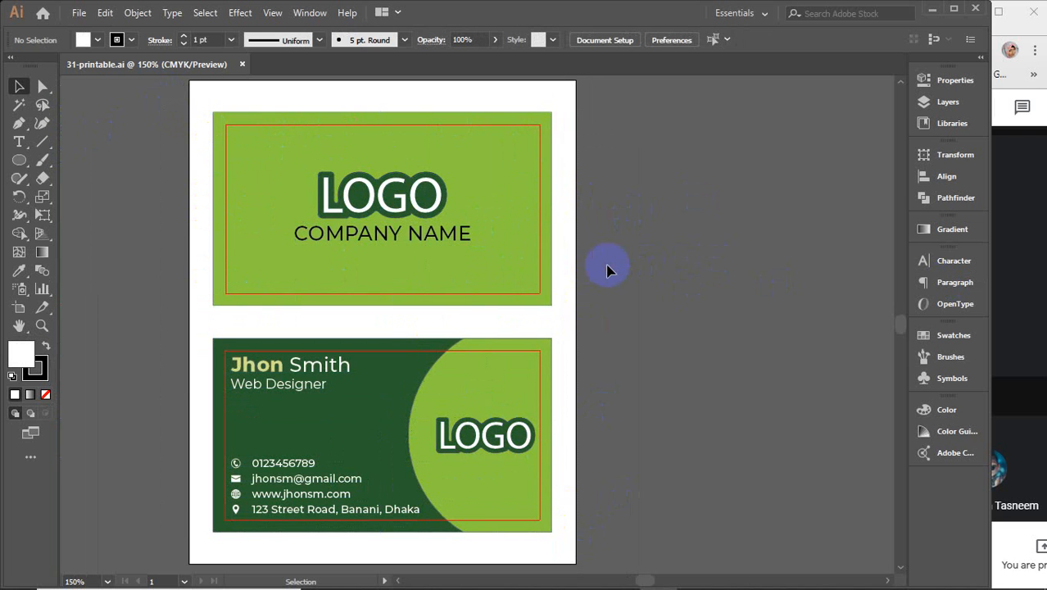
double_click(541, 280)
left_click(541, 280)
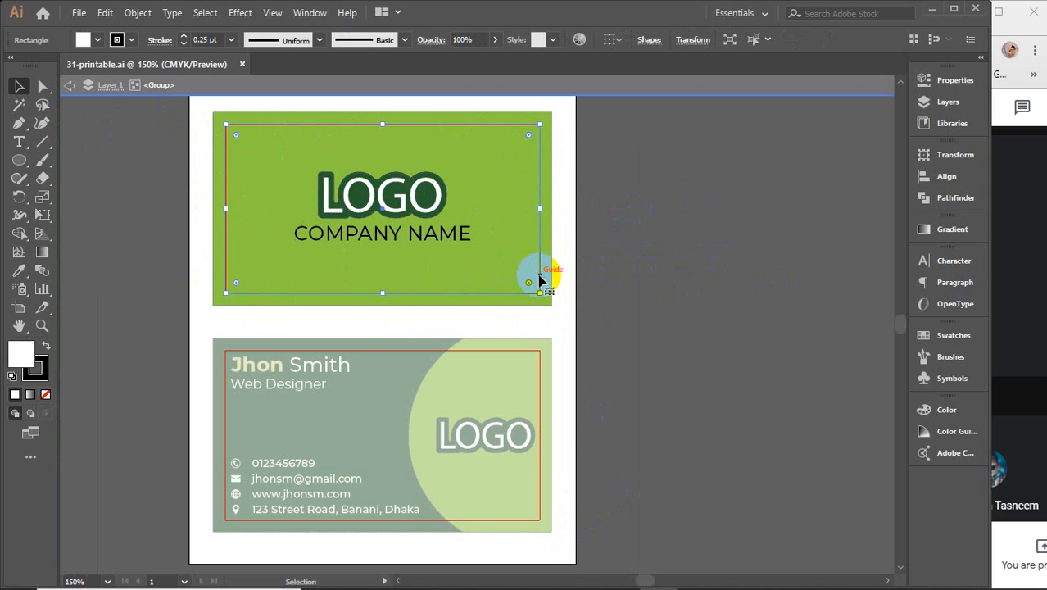
key("ctrl+shift+a")
left_click(616, 88)
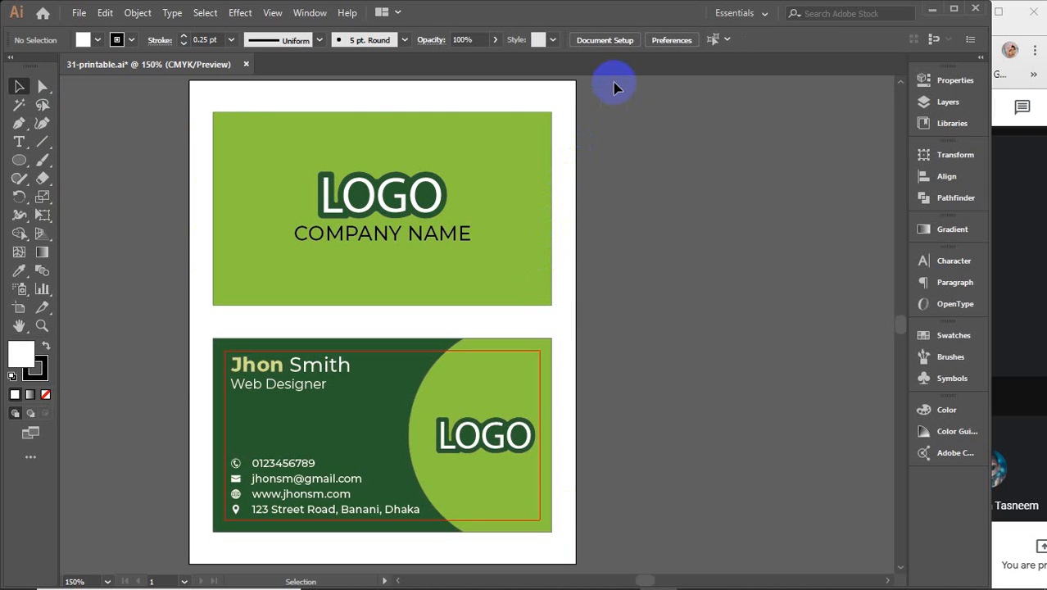
double_click(541, 404)
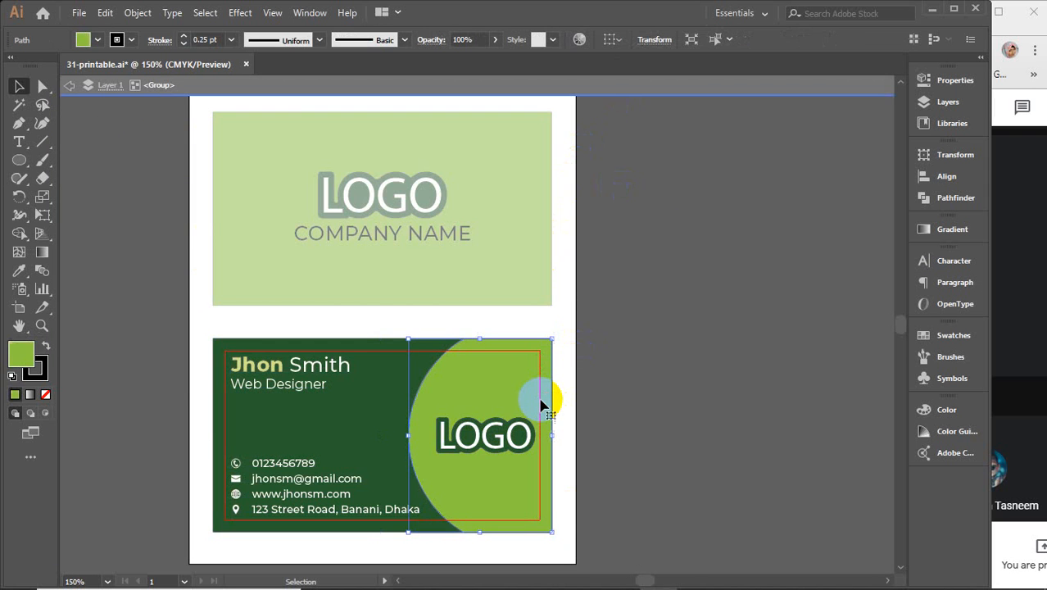
left_click(366, 352)
left_click(364, 353)
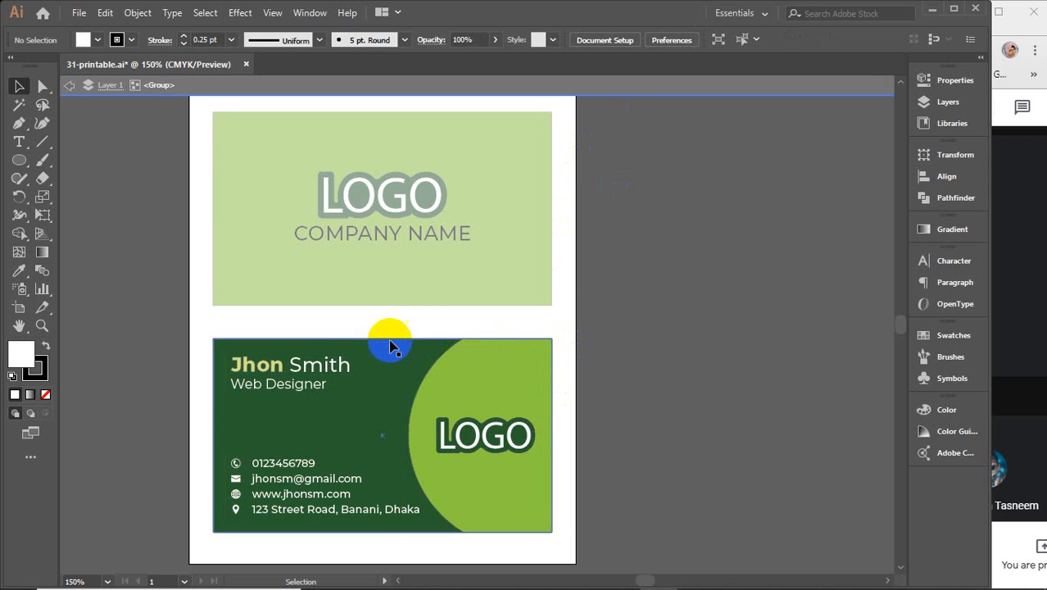
double_click(602, 87)
Step: Expand all artwork on both cards with Object > Expand, then close without saving
left_click_drag(182, 95, 732, 560)
left_click(136, 13)
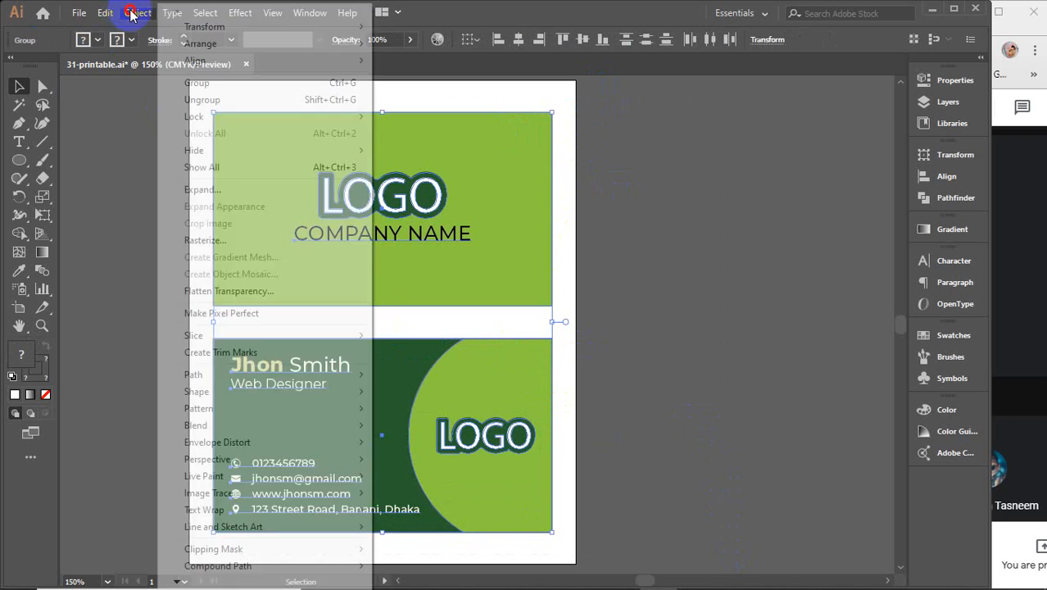
left_click(201, 189)
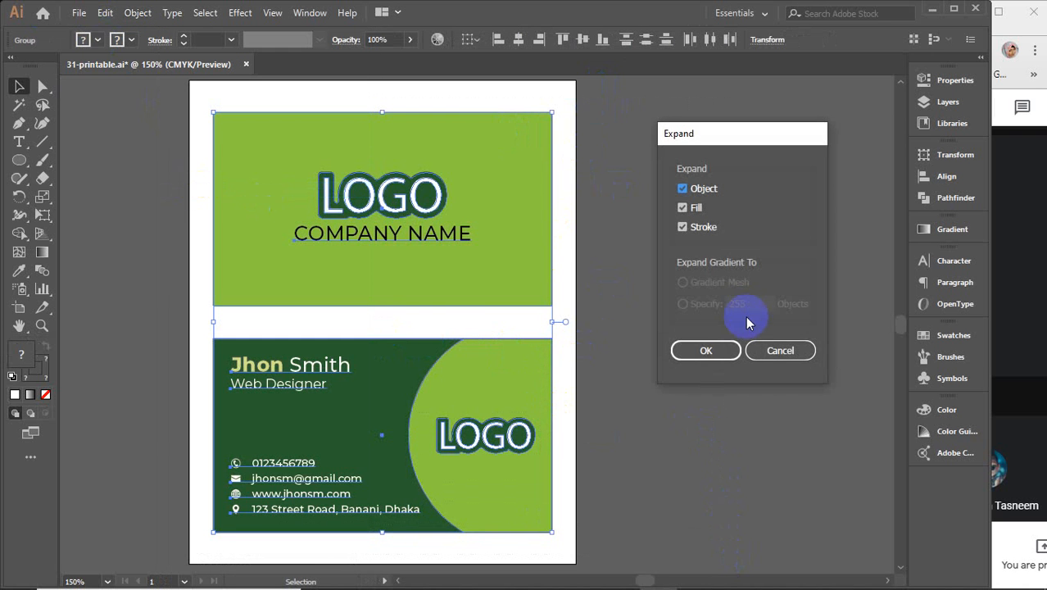
left_click(726, 352)
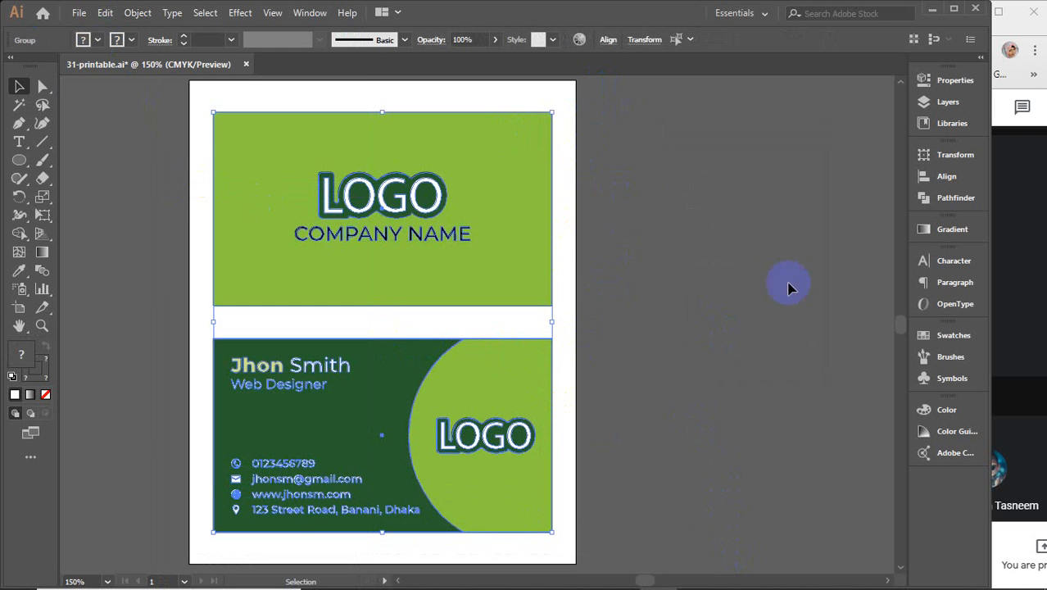
left_click(684, 253)
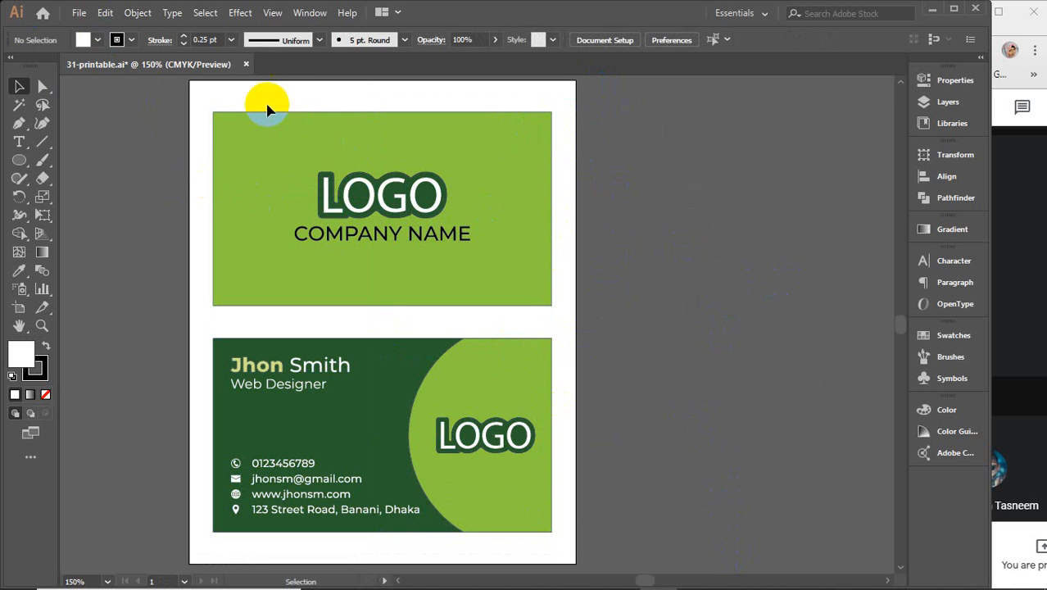
left_click(245, 64)
left_click(574, 323)
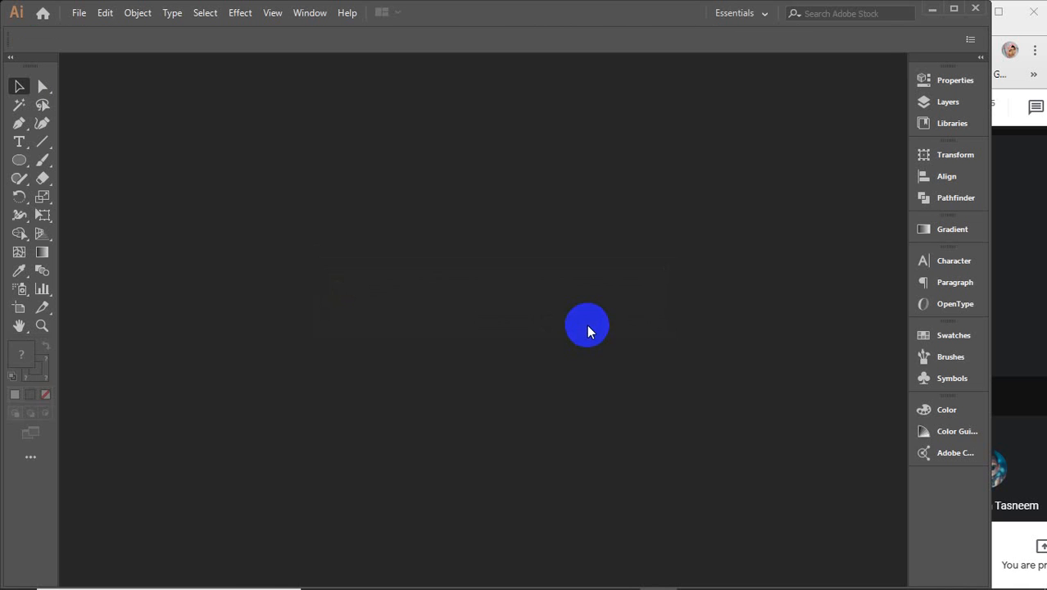
Step: Minimize Illustrator and refresh the desktop icons
left_click(933, 9)
right_click(398, 125)
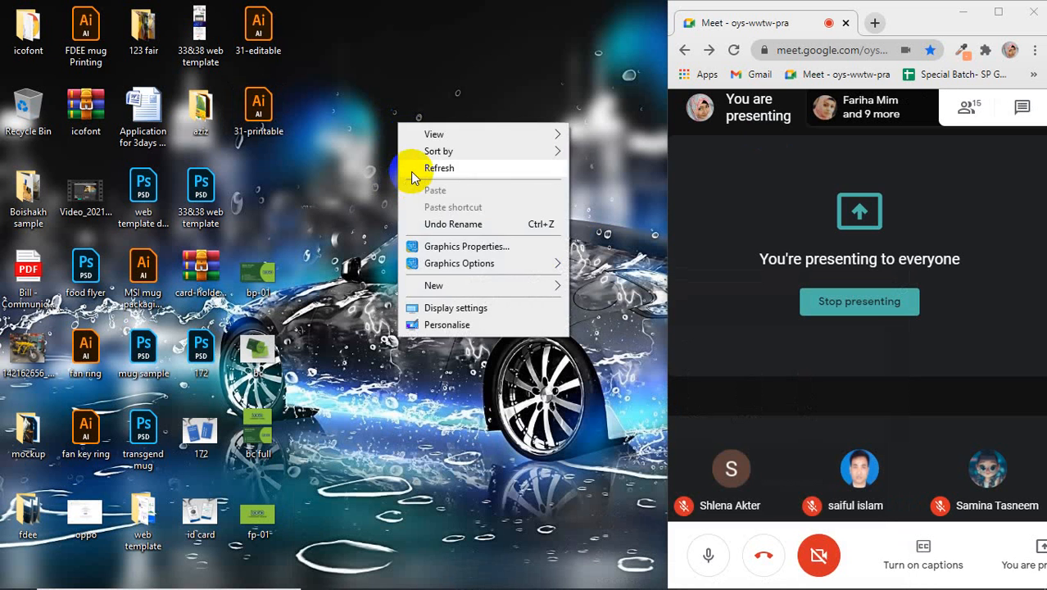
left_click(409, 168)
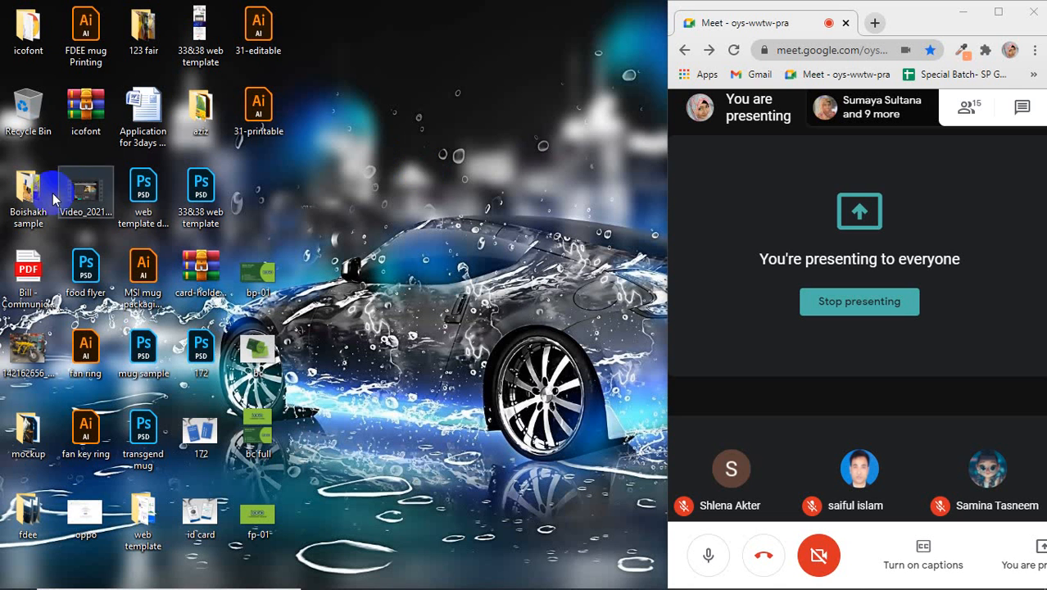
Step: Open 31-printable.ai and select and nudge the top card group
double_click(261, 111)
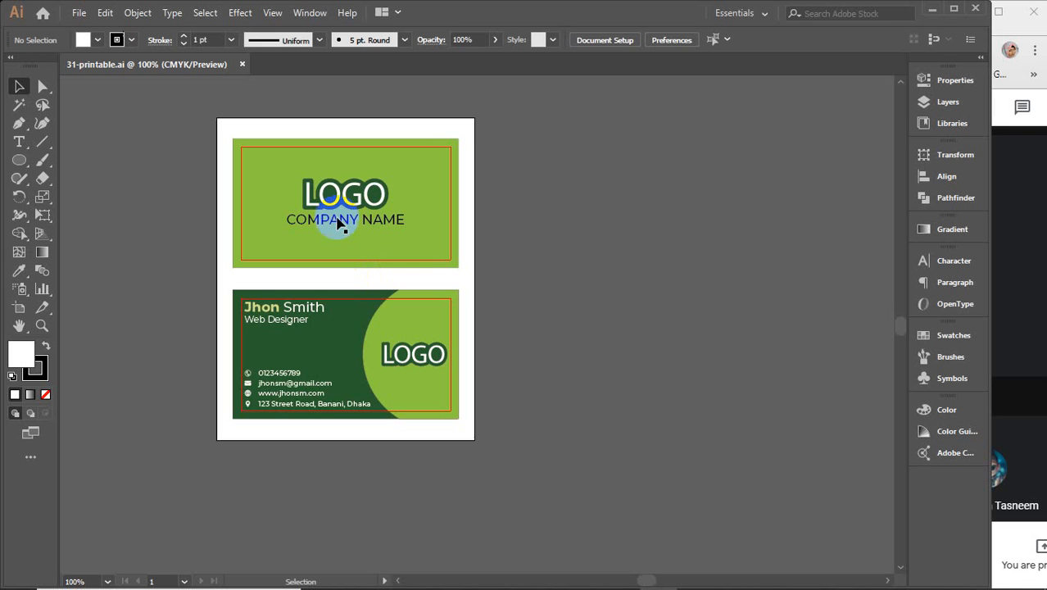
left_click(417, 202)
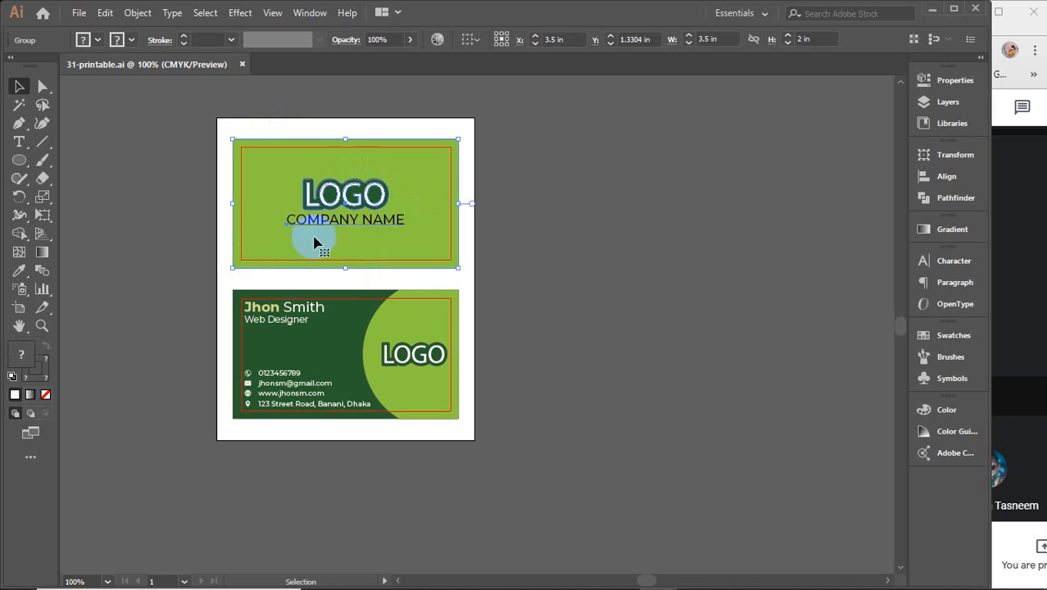
left_click_drag(314, 242, 300, 211)
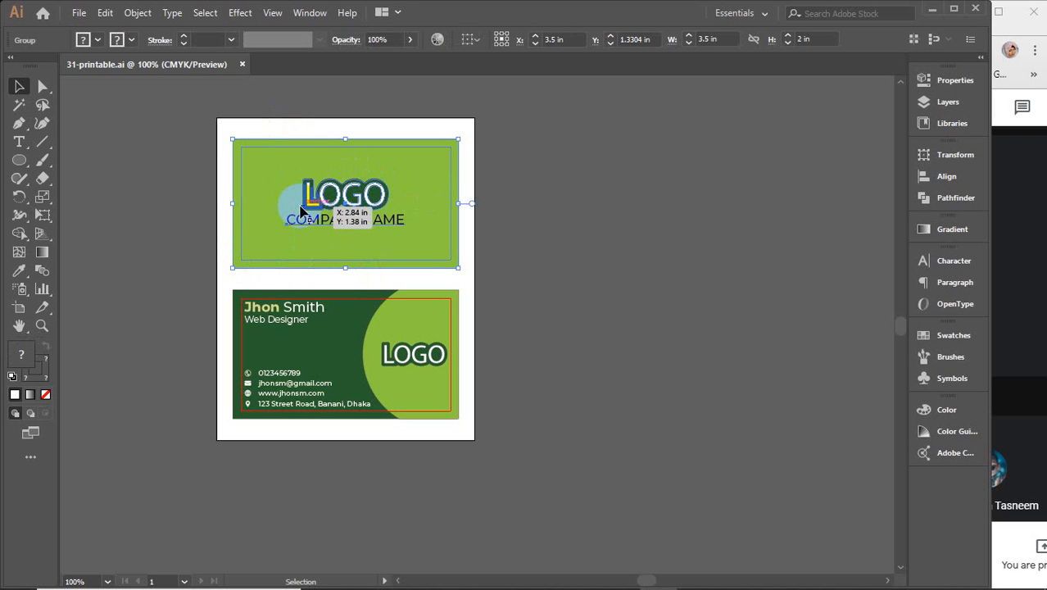
key("ctrl")
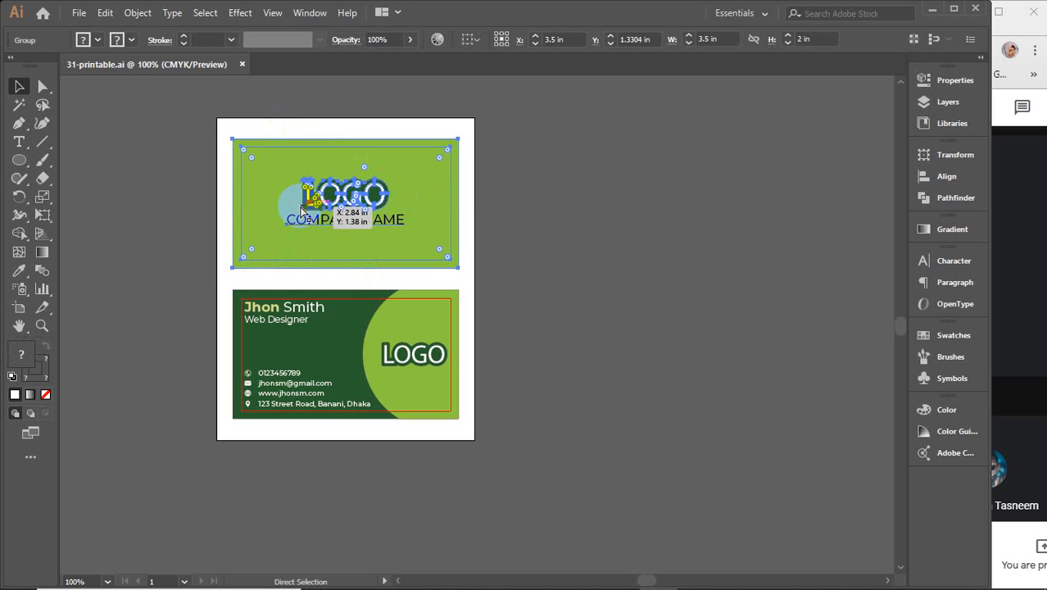
Step: Review the Ctrl+P print preview, cancel printing, and close the document
key("ctrl+p")
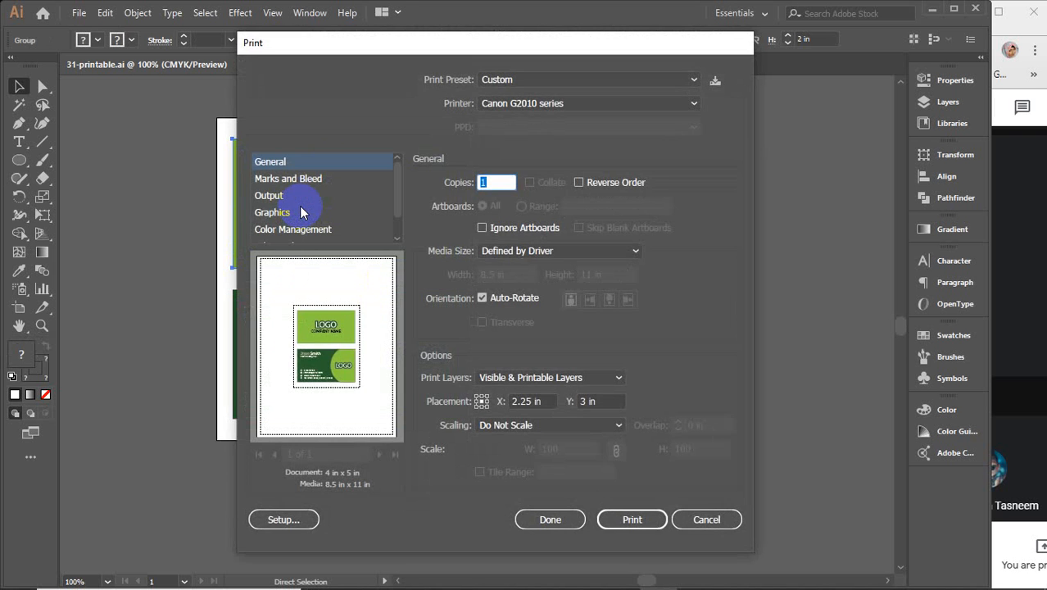
left_click_drag(363, 42, 535, 58)
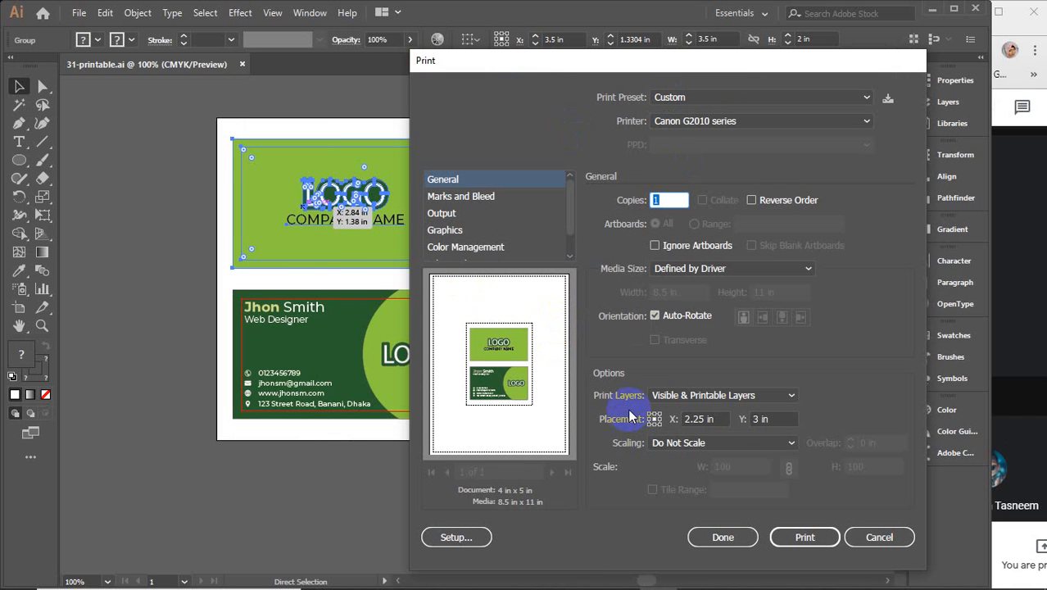
left_click(673, 201)
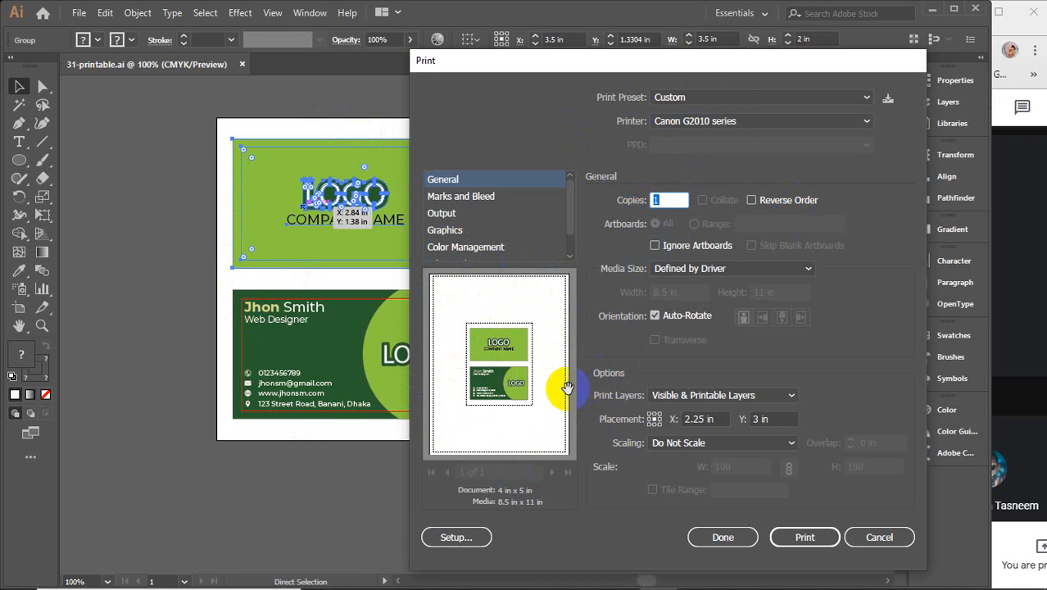
left_click(877, 537)
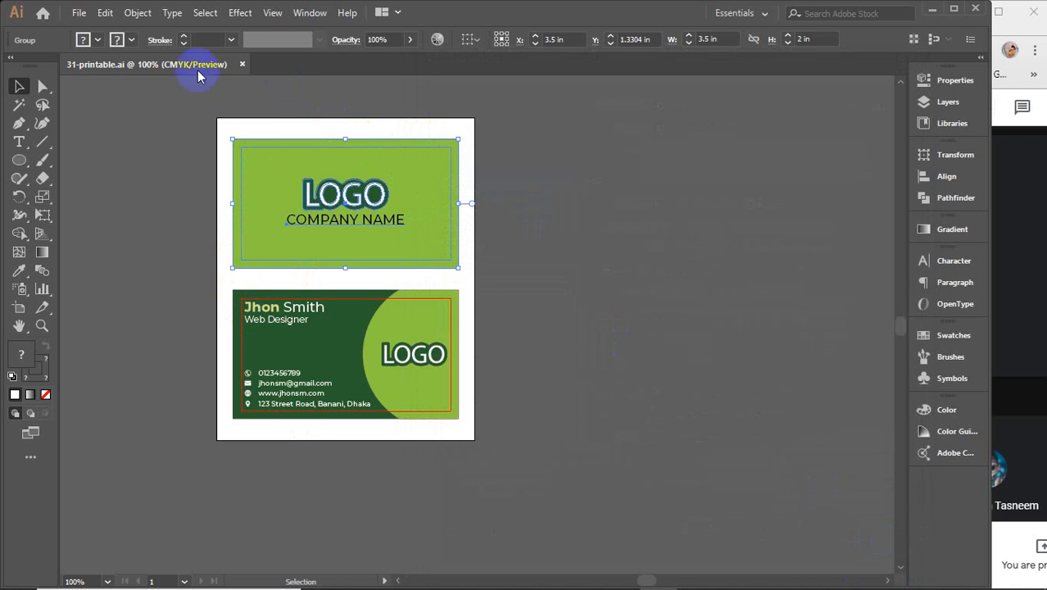
left_click(275, 117)
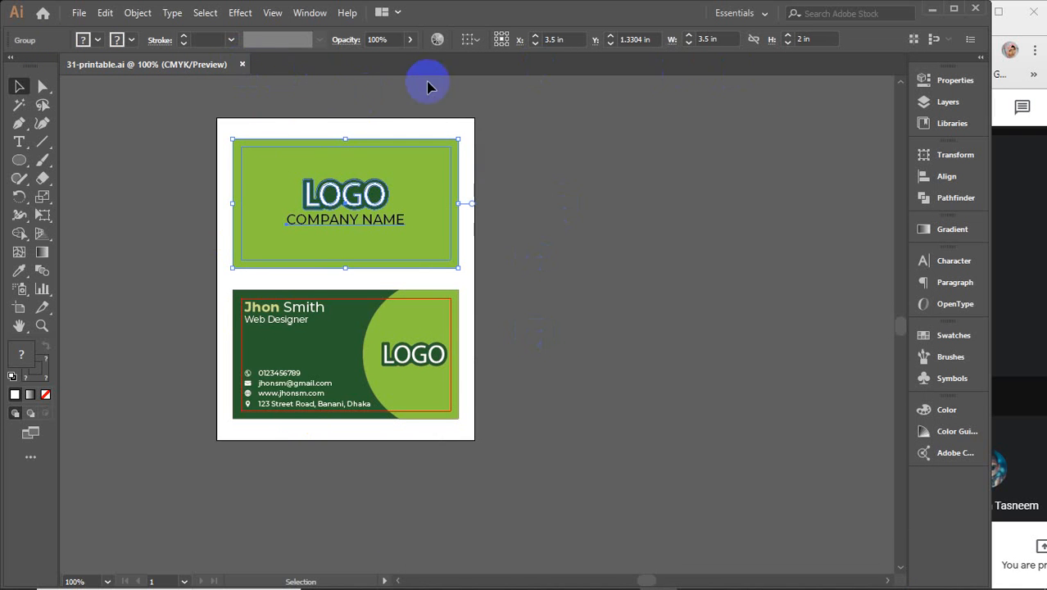
left_click(243, 64)
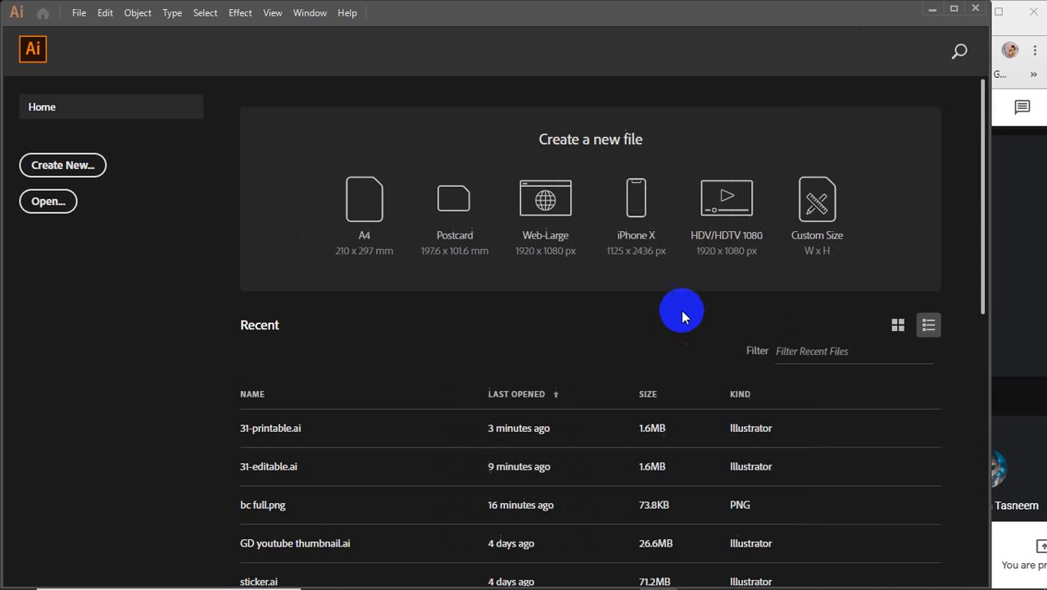
Step: Minimize Illustrator and refresh the desktop icons twice
left_click(933, 9)
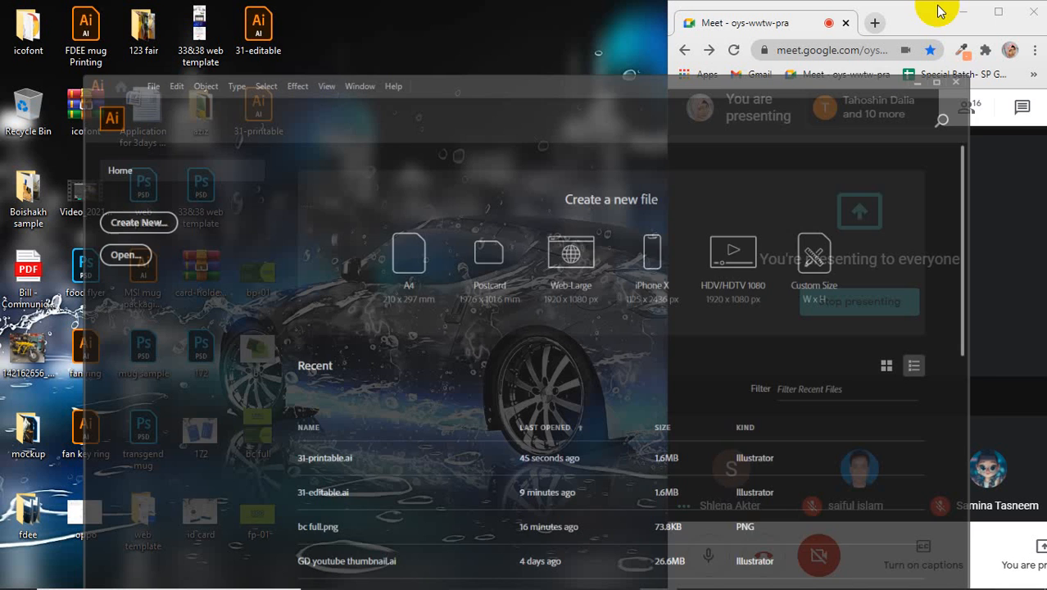
right_click(437, 140)
left_click(482, 186)
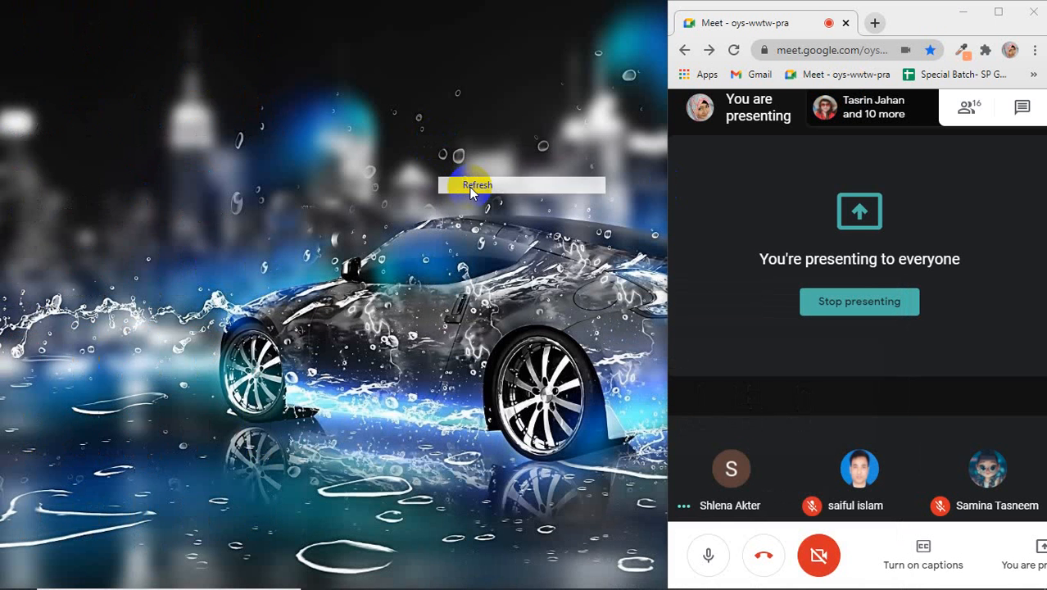
right_click(379, 103)
left_click(414, 141)
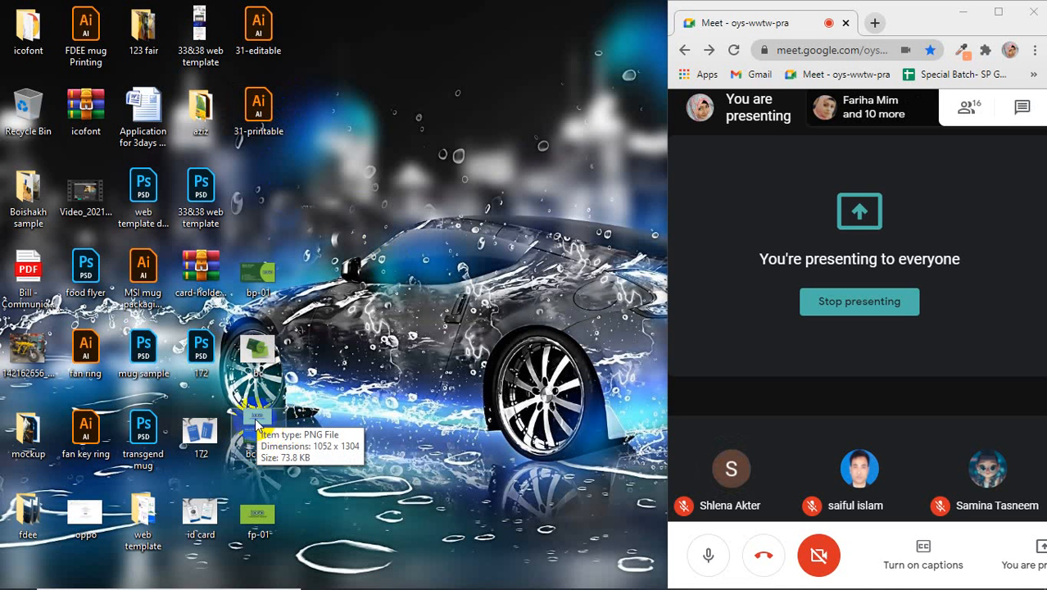
Step: Open bc.jpg and bc full.png in Photos and arrange the two windows side by side
double_click(250, 342)
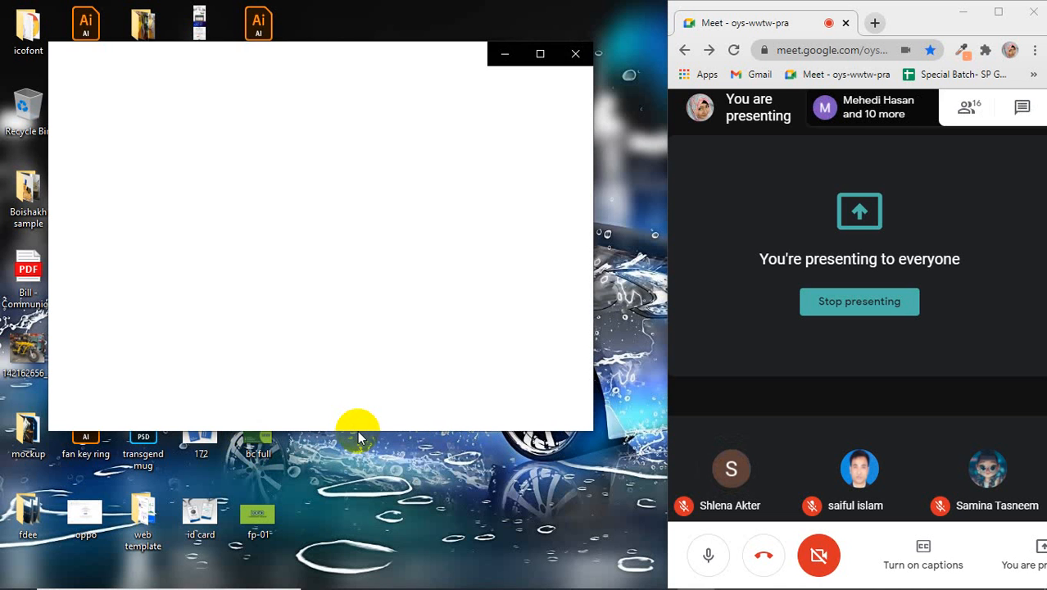
left_click_drag(353, 429, 351, 584)
left_click_drag(328, 59, 285, 16)
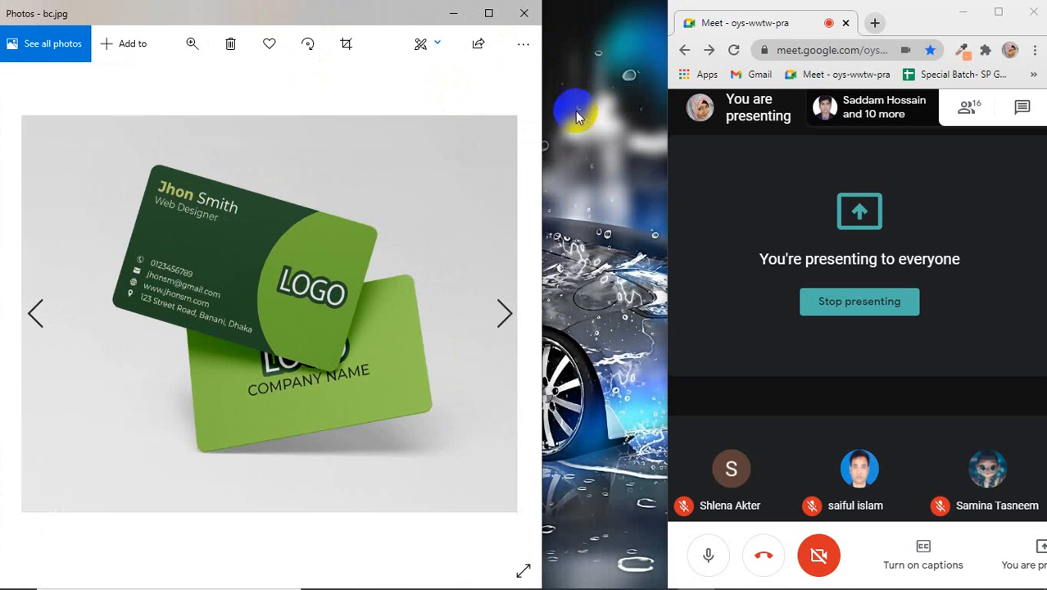
left_click(453, 13)
double_click(266, 438)
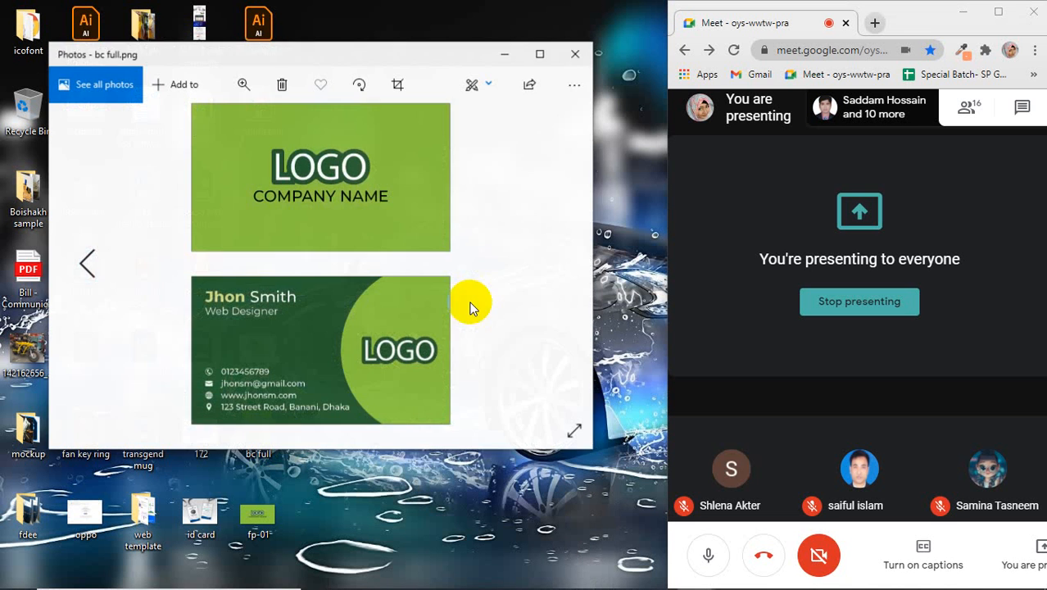
left_click_drag(412, 43, 844, 18)
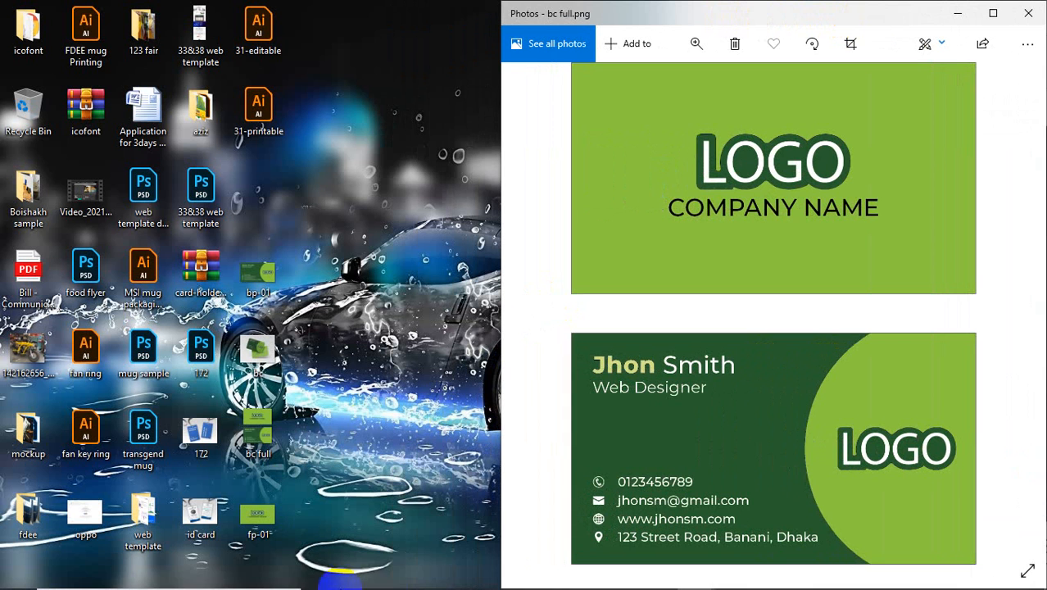
mouse_move(499, 578)
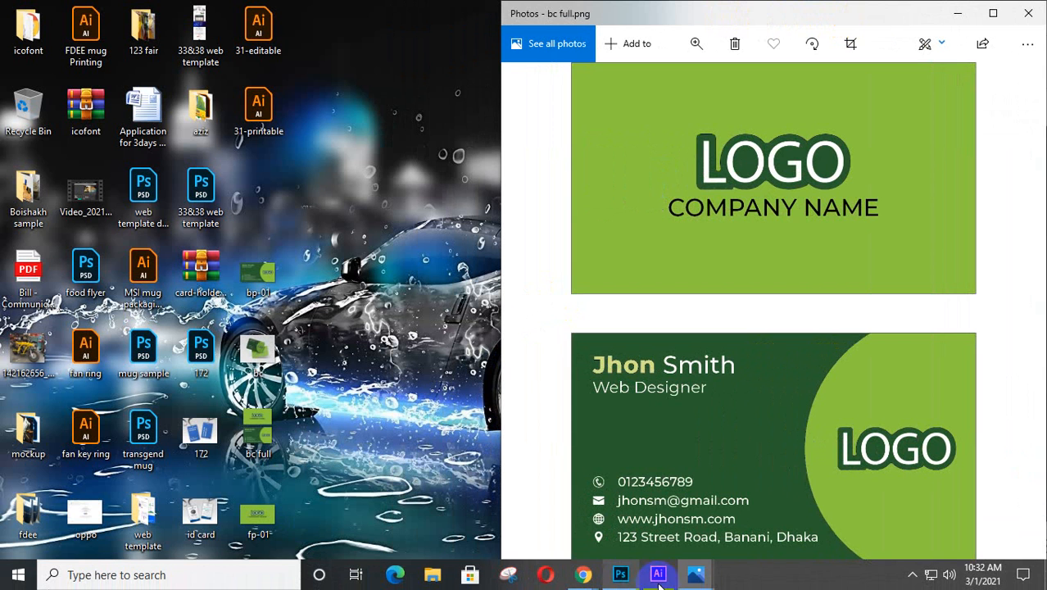
mouse_move(696, 581)
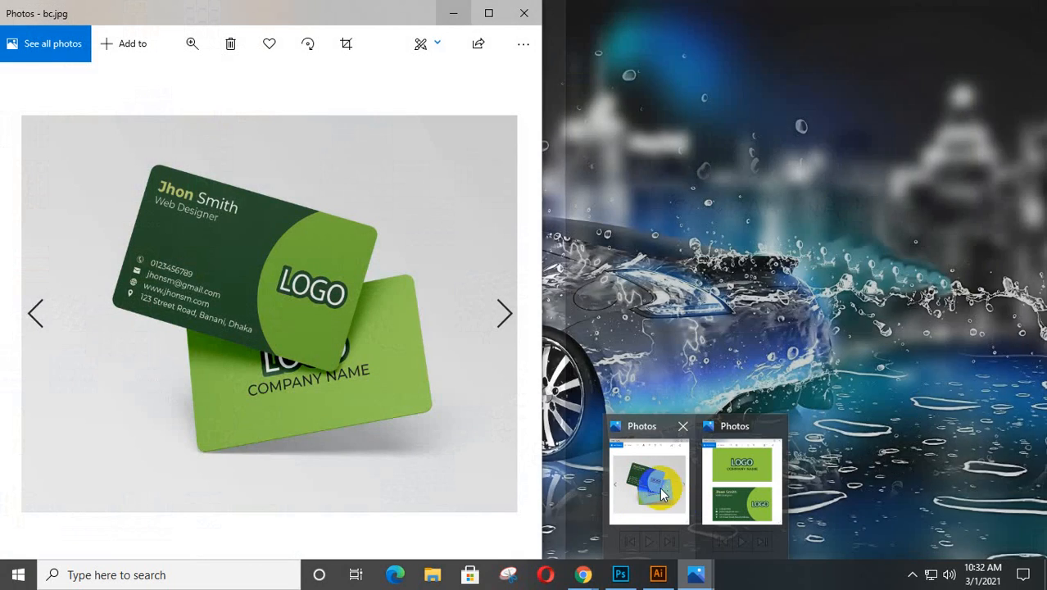
left_click(651, 480)
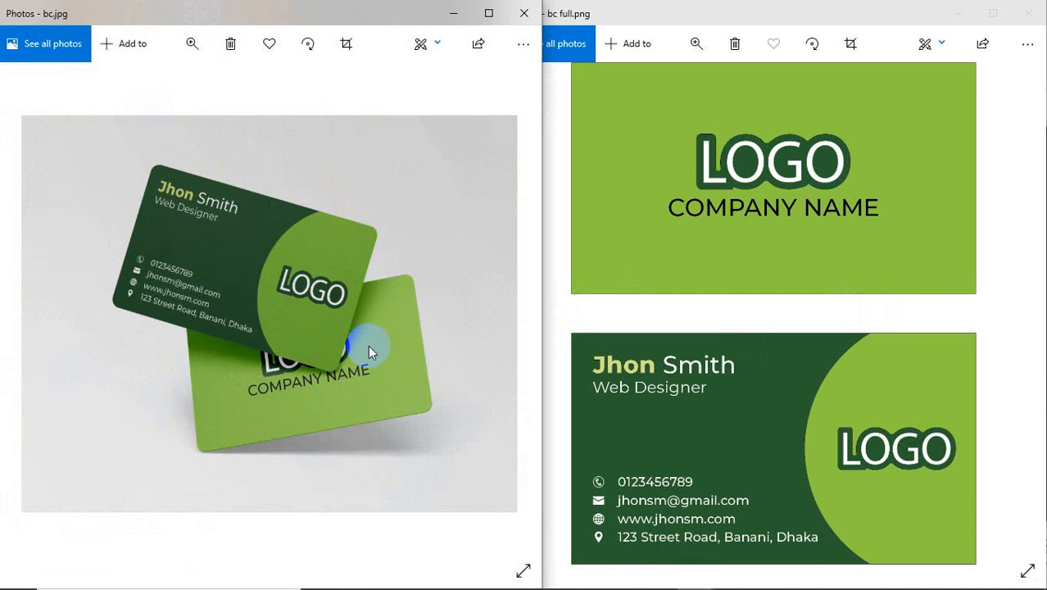
Step: Compare the two business card previews, then close both Photos windows
left_click(881, 14)
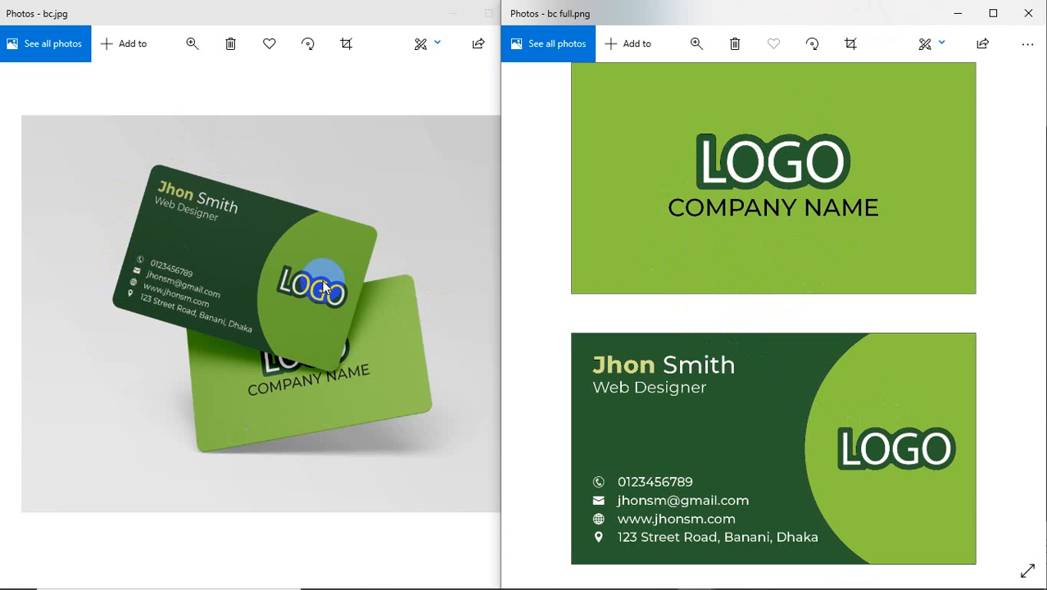
left_click(382, 12)
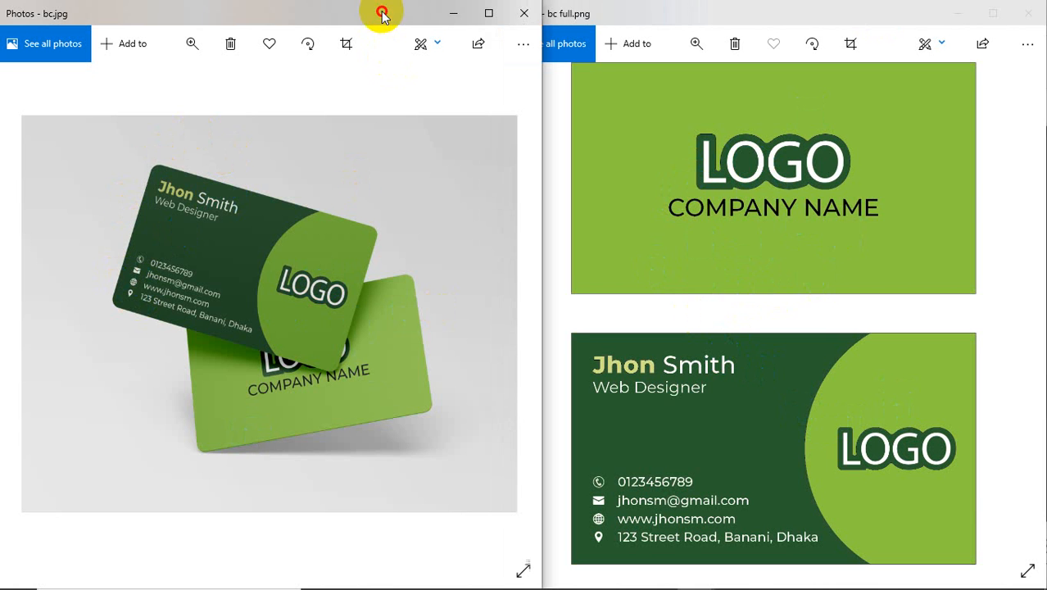
left_click(524, 13)
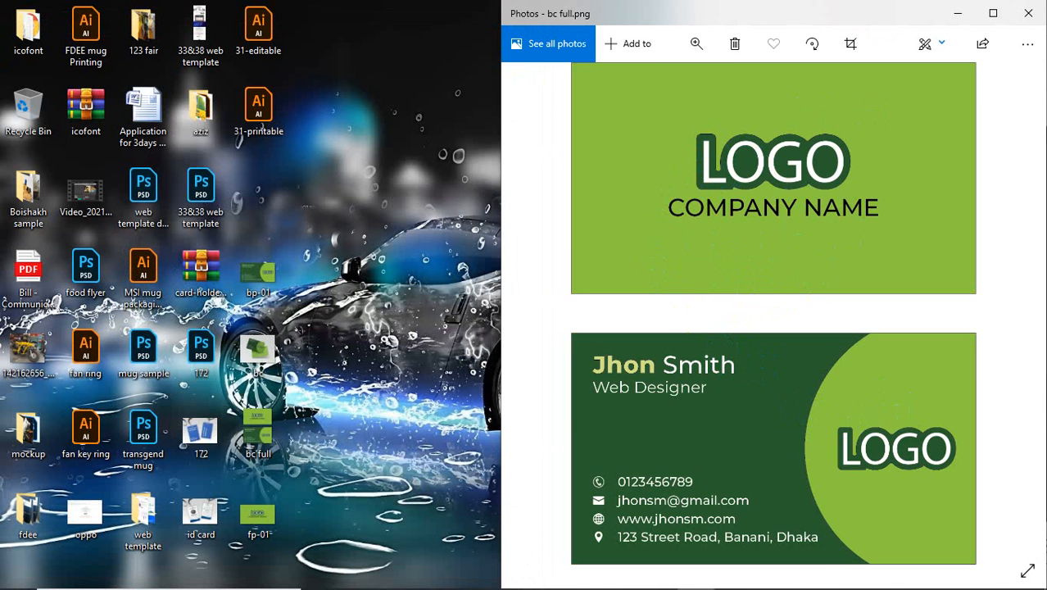
left_click(1028, 13)
Step: Move bp-01, bc, bc full and fp-01 up one row, refresh, and return to Illustrator
left_click_drag(369, 131, 248, 11)
left_click_drag(343, 164, 231, 5)
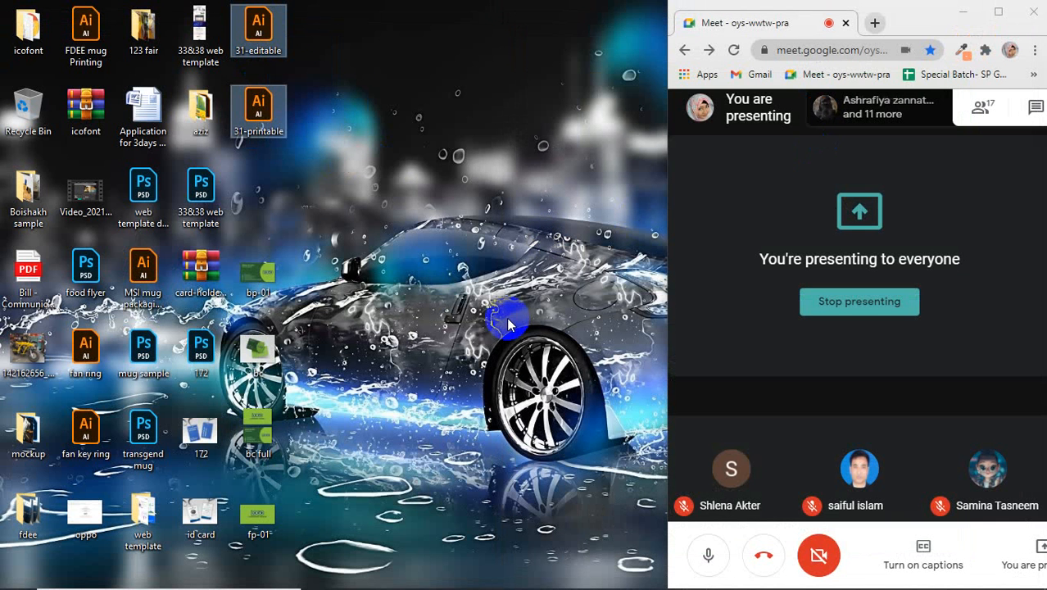
left_click_drag(328, 248, 238, 553)
left_click_drag(309, 217, 227, 555)
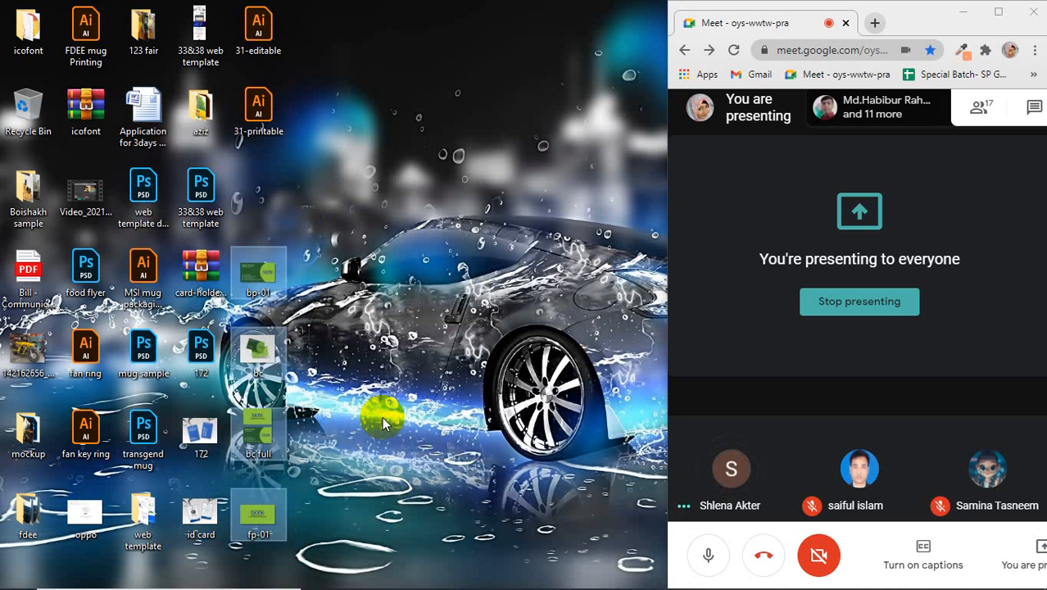
left_click_drag(263, 294, 263, 215)
right_click(375, 245)
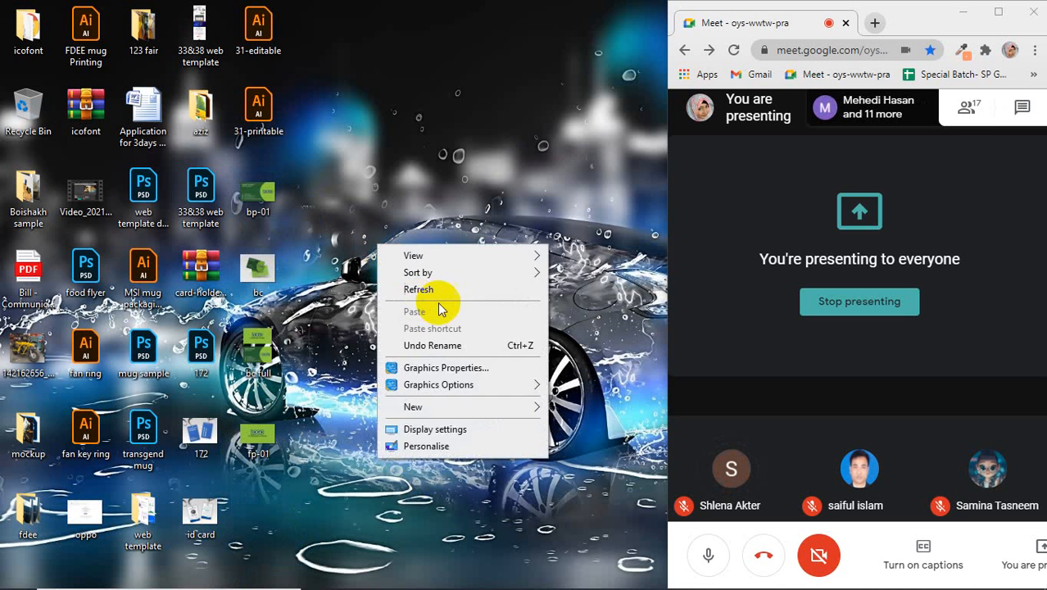
left_click(439, 292)
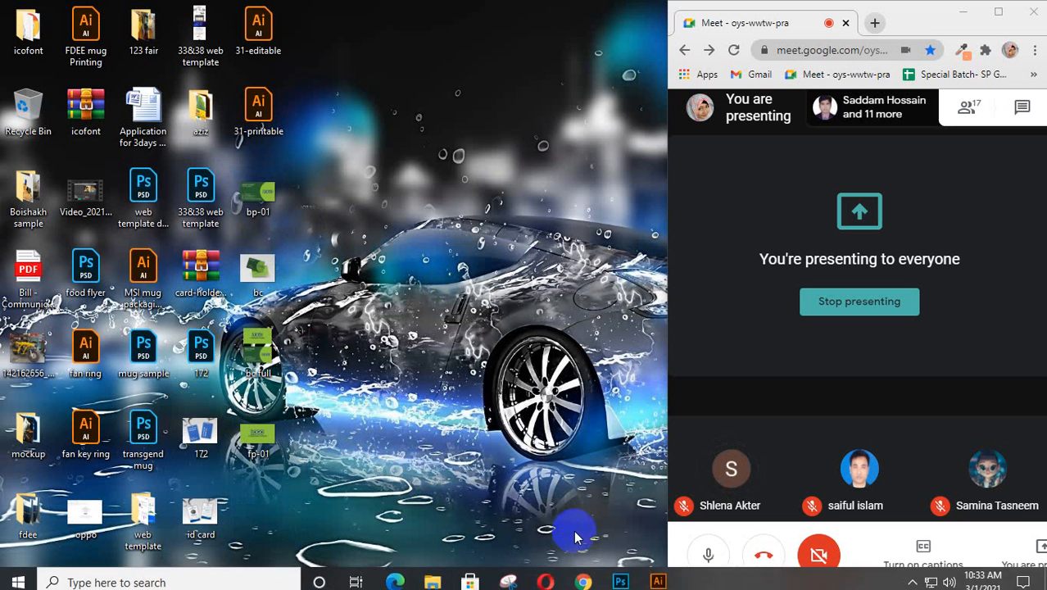
mouse_move(574, 583)
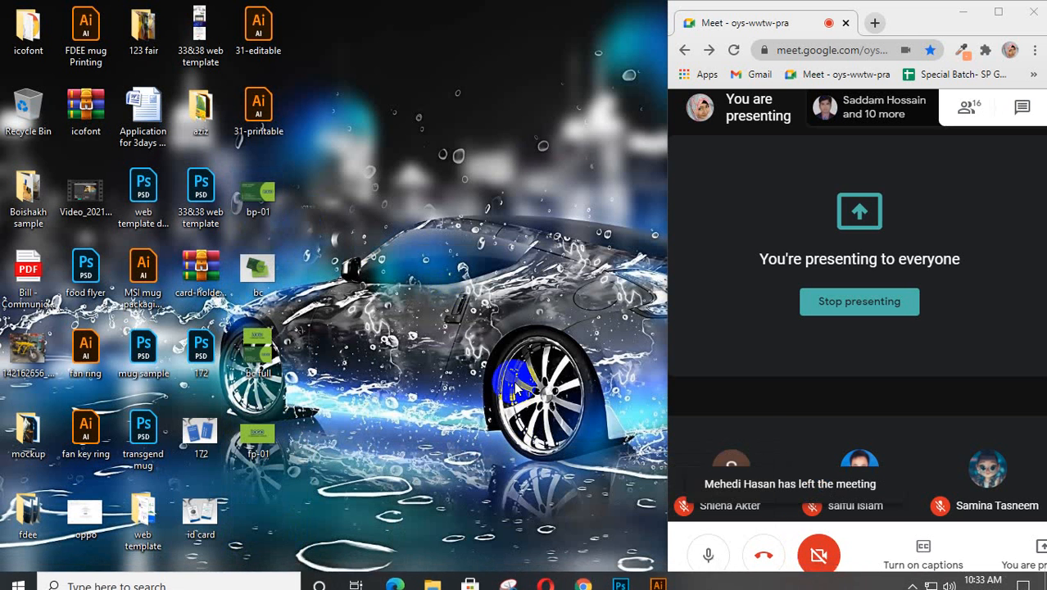
left_click(658, 574)
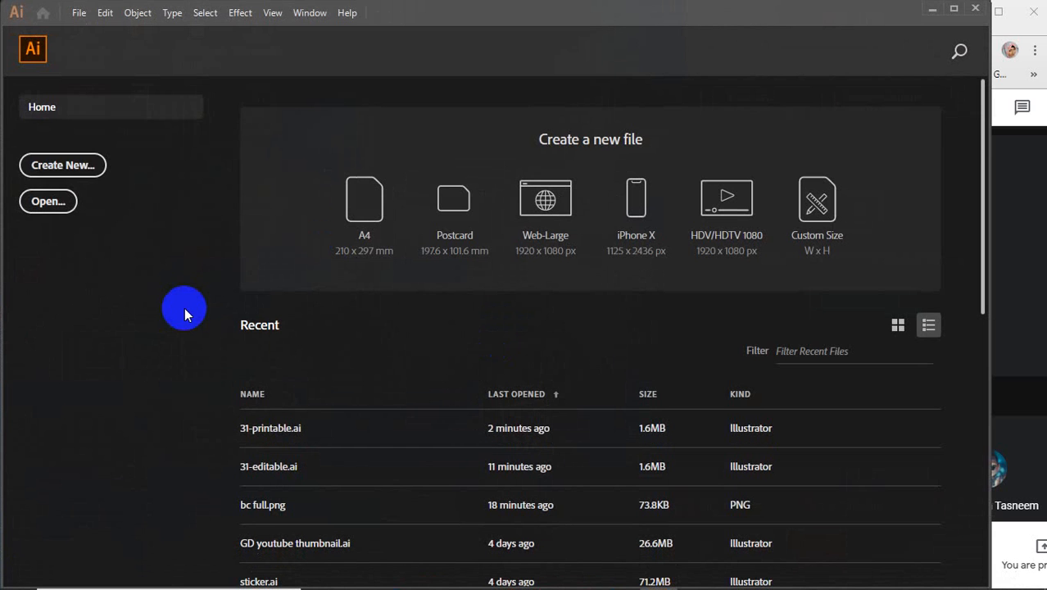
Step: Create an 8.5 × 11 in document with 1 artboard and 0 bleed on all sides
left_click(55, 168)
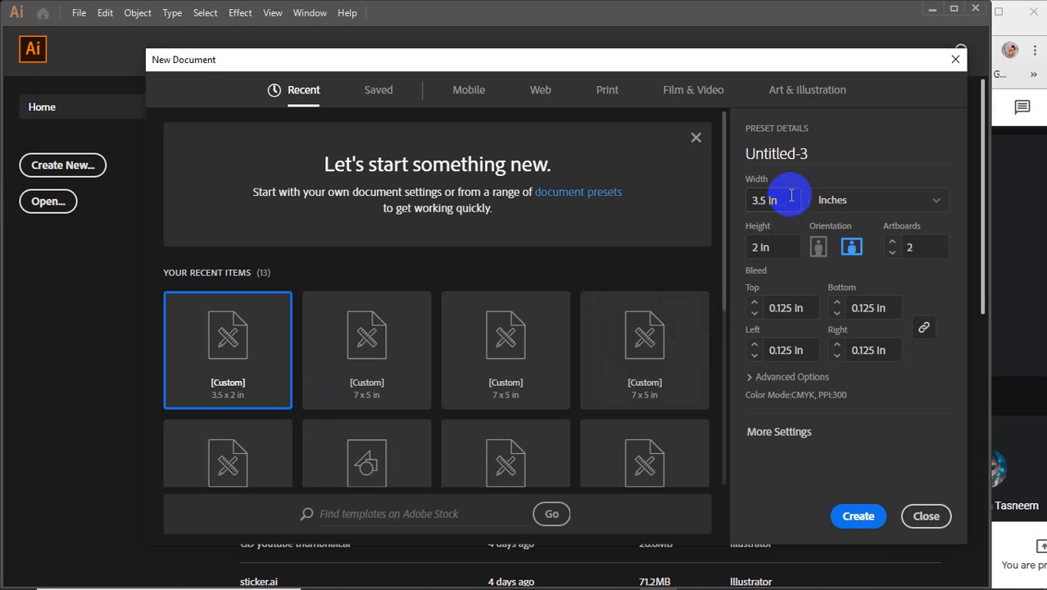
left_click(743, 205)
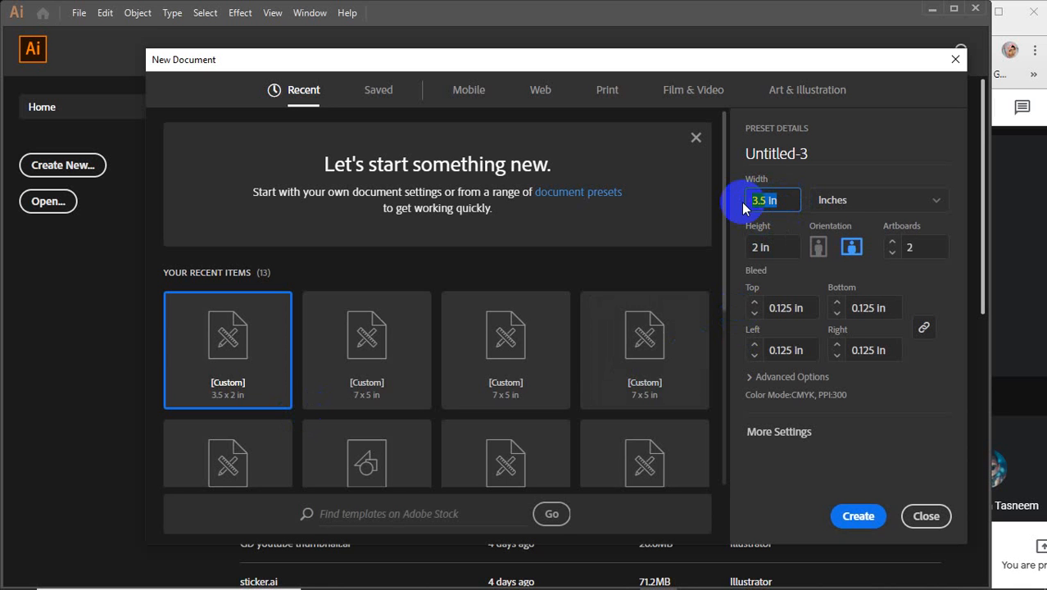
type("8.5")
left_click_drag(777, 247, 719, 250)
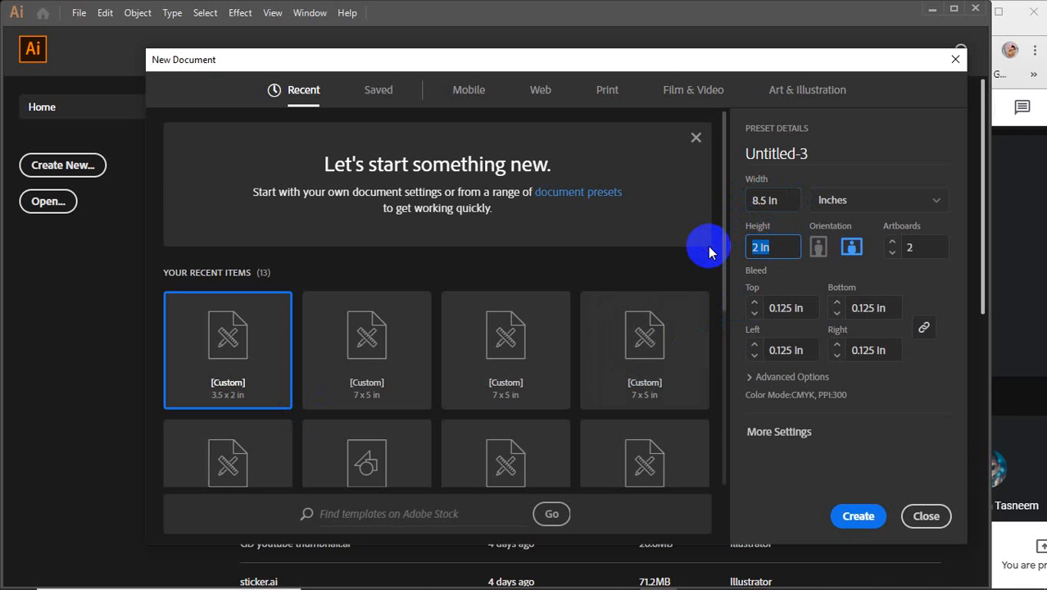
type("11")
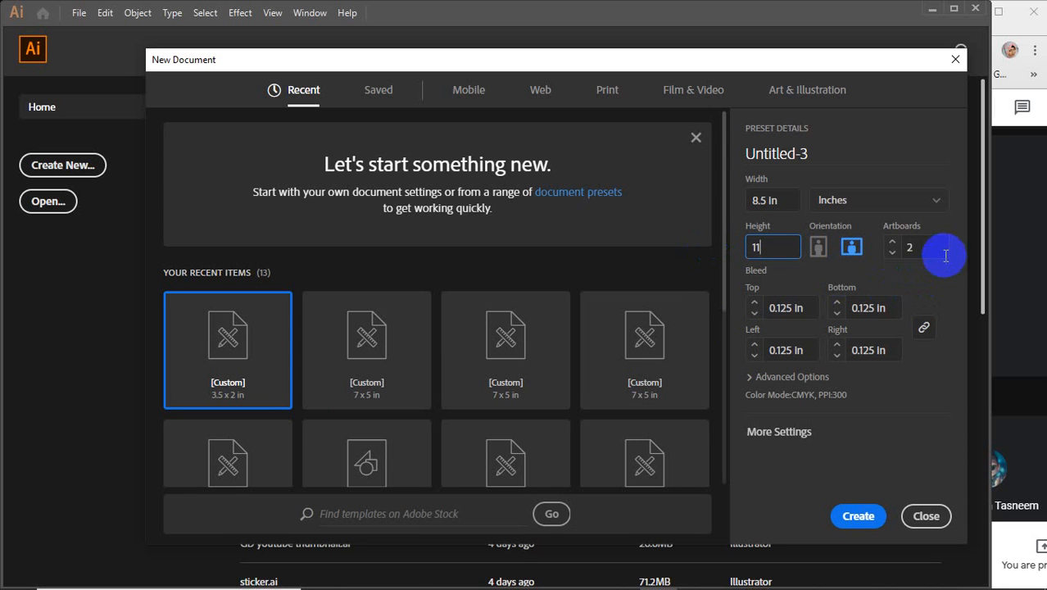
left_click(912, 248)
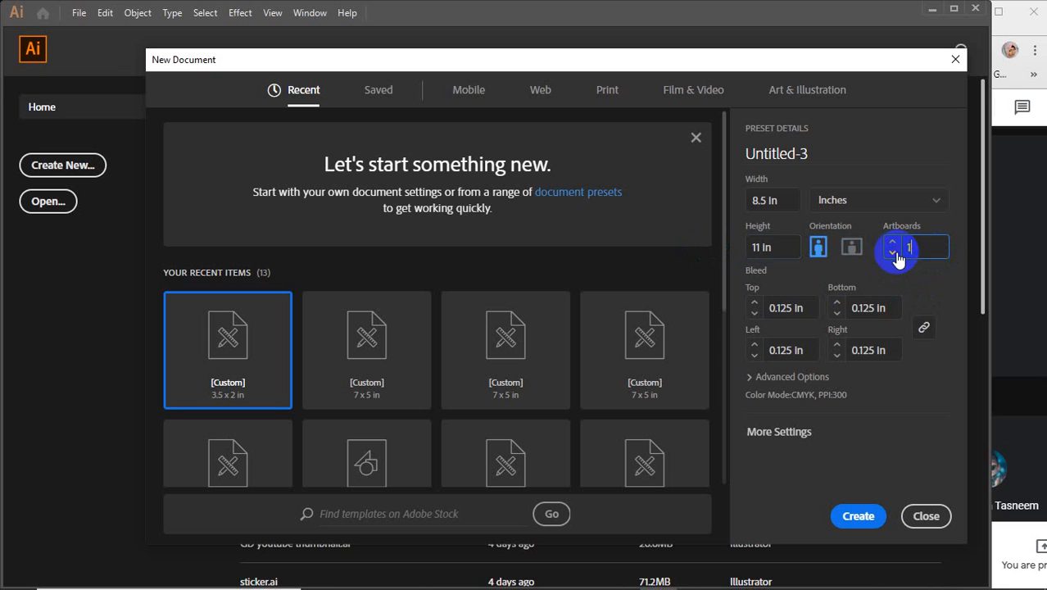
left_click(815, 305)
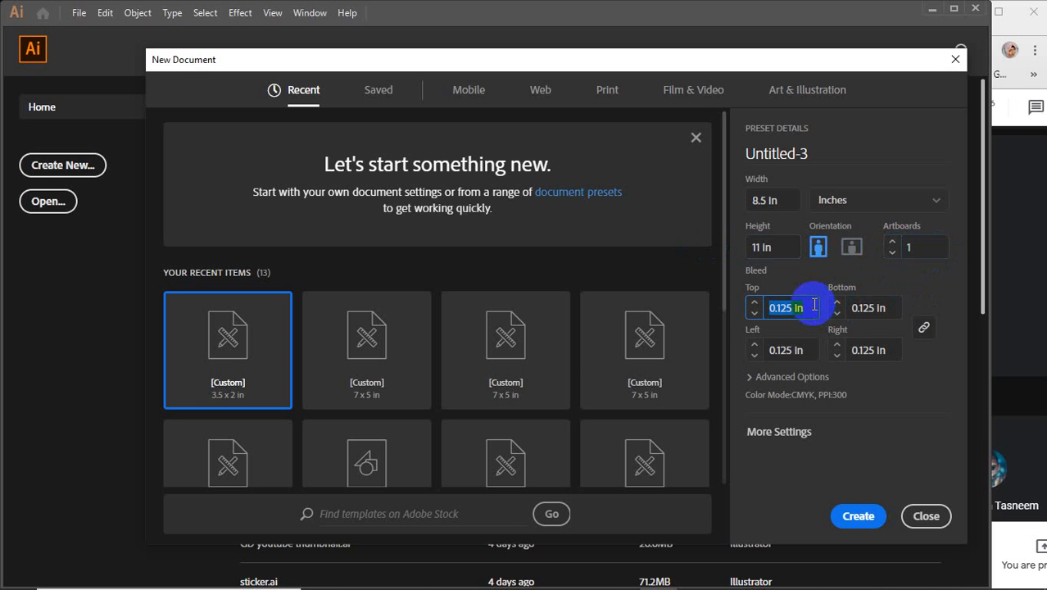
type("0")
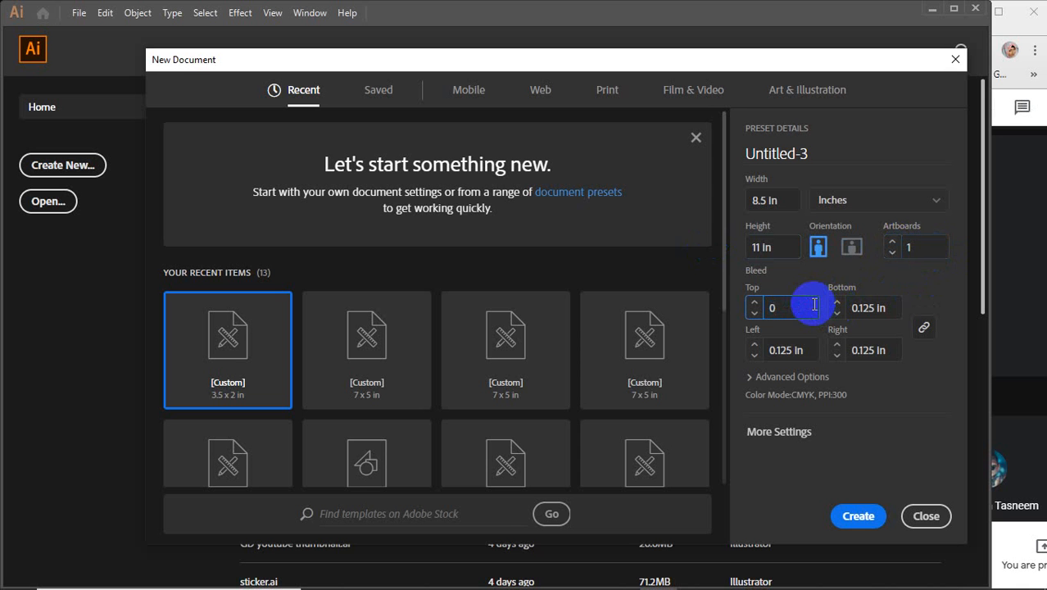
left_click(862, 350)
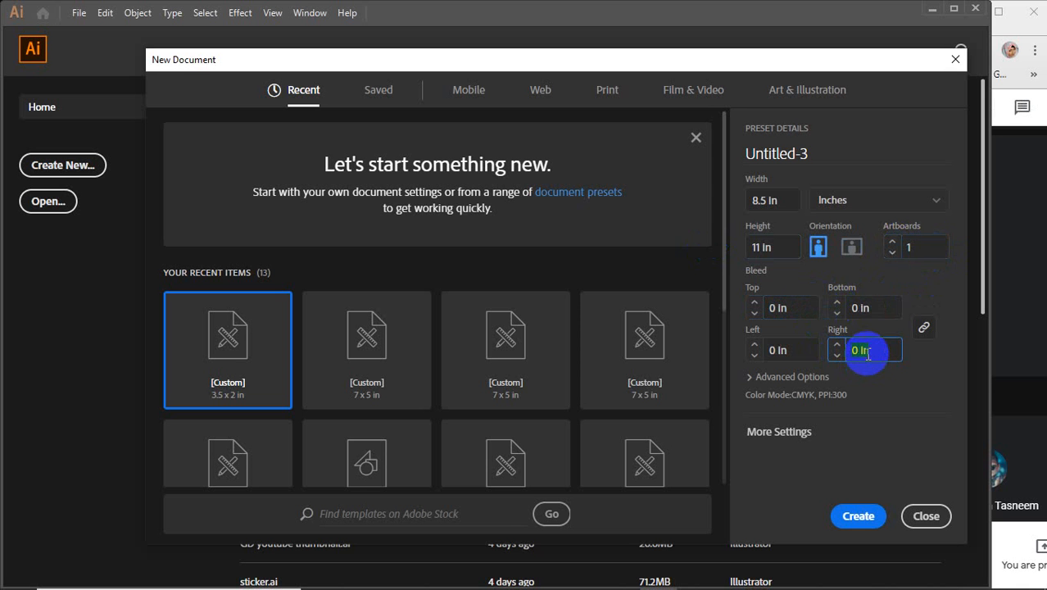
left_click(858, 511)
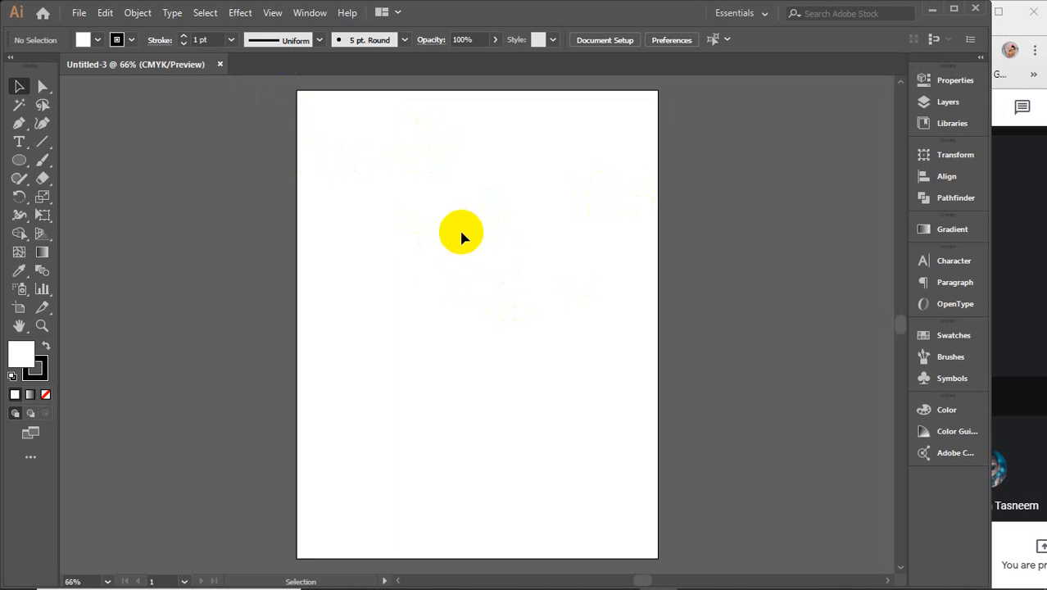
Step: Draw a rectangle covering the whole page with the Rectangle tool
left_click(18, 160)
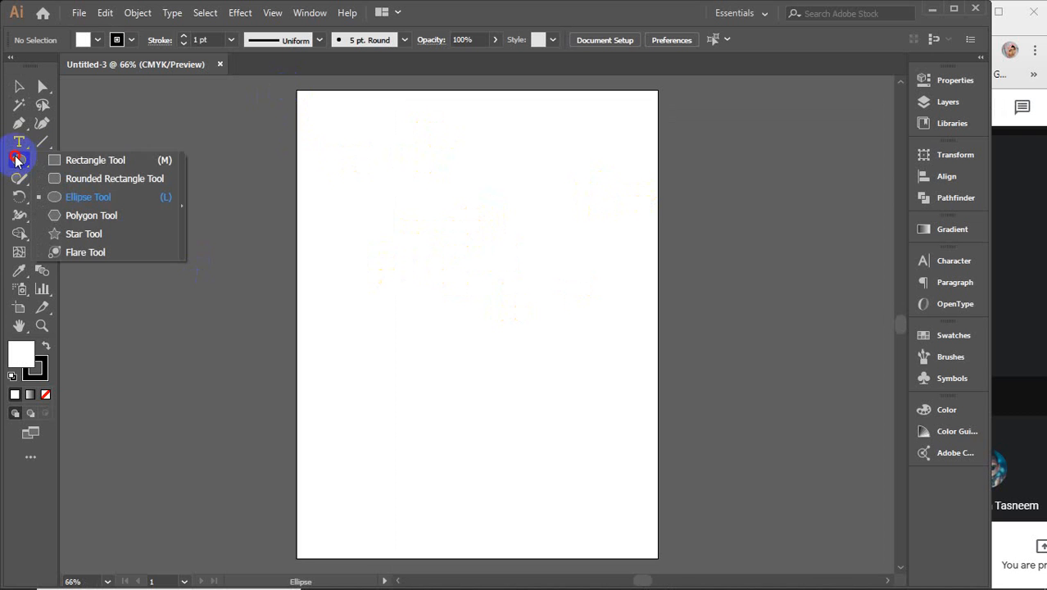
left_click(72, 160)
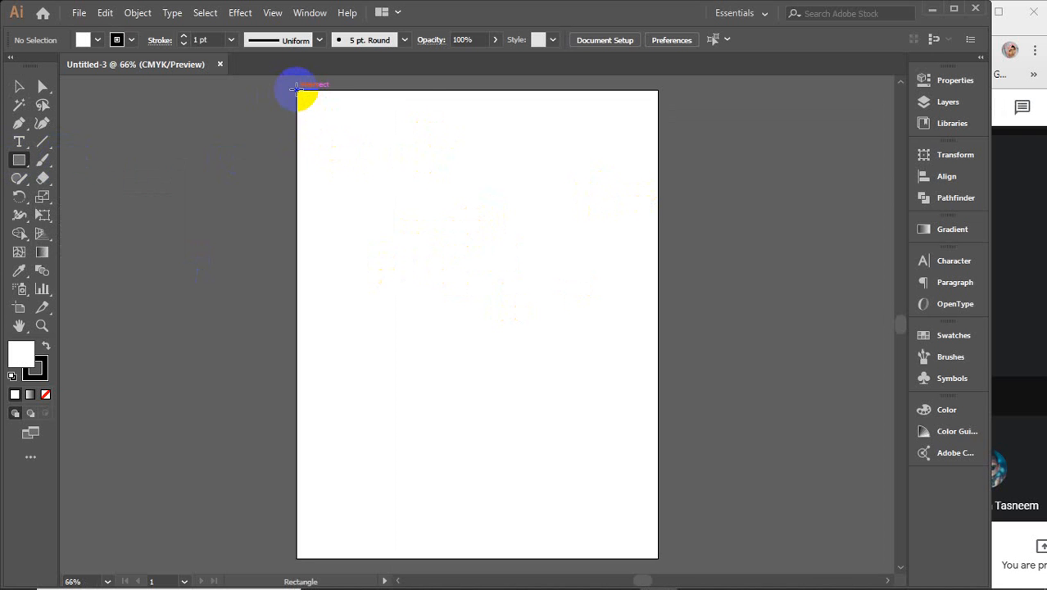
left_click_drag(298, 91, 659, 558)
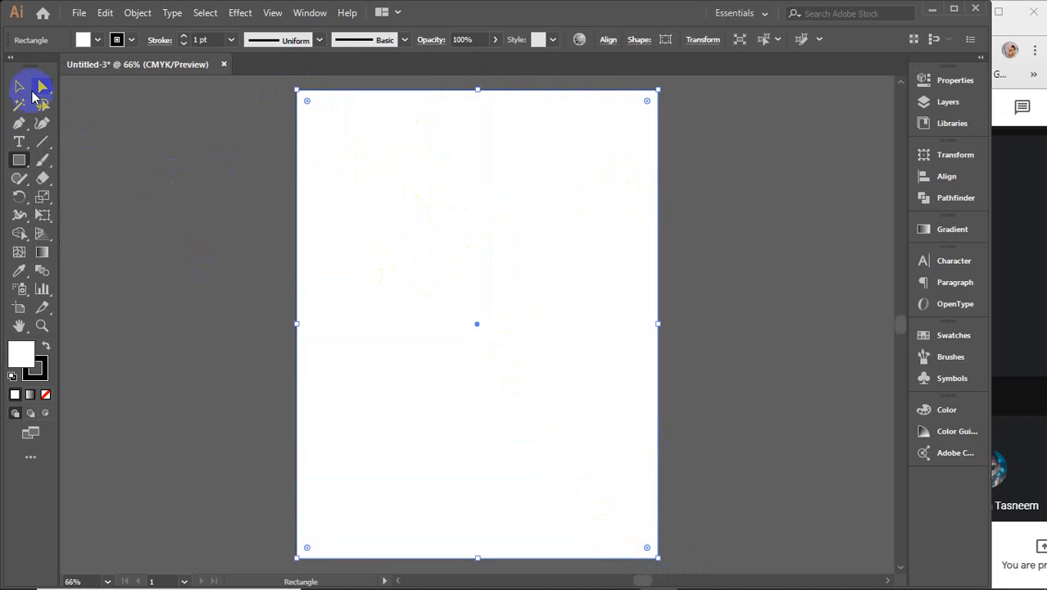
Step: Offset the page rectangle outward by 0.125 in with Object > Path > Offset Path
left_click(18, 86)
left_click(137, 13)
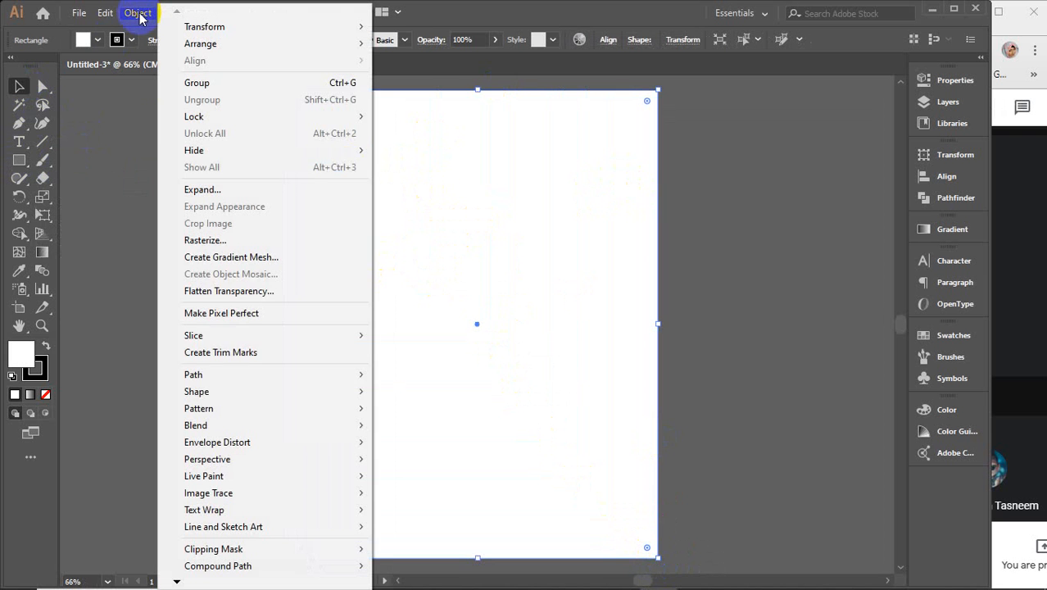
mouse_move(273, 374)
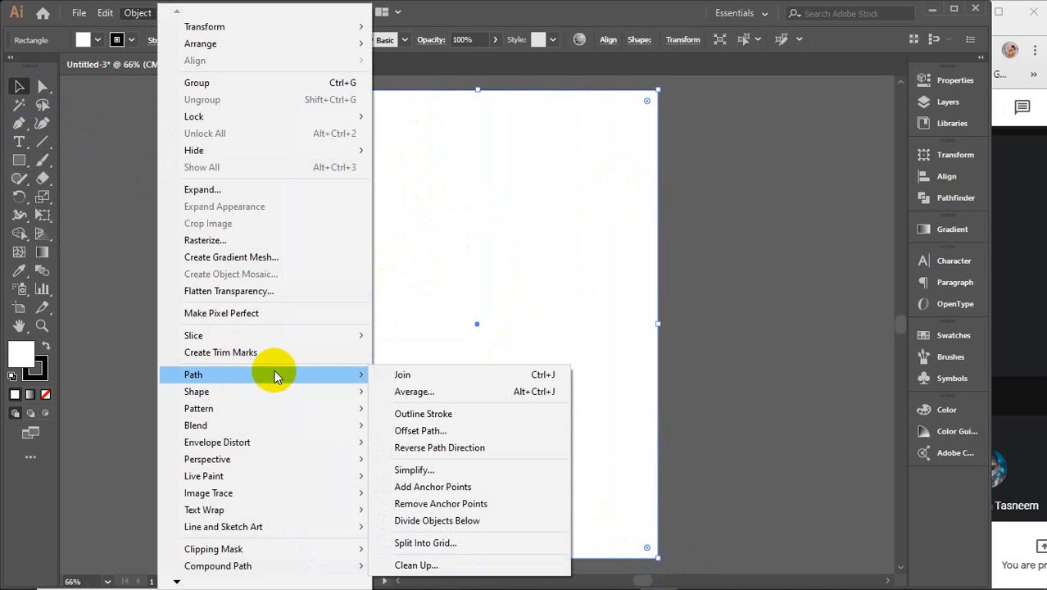
left_click(472, 430)
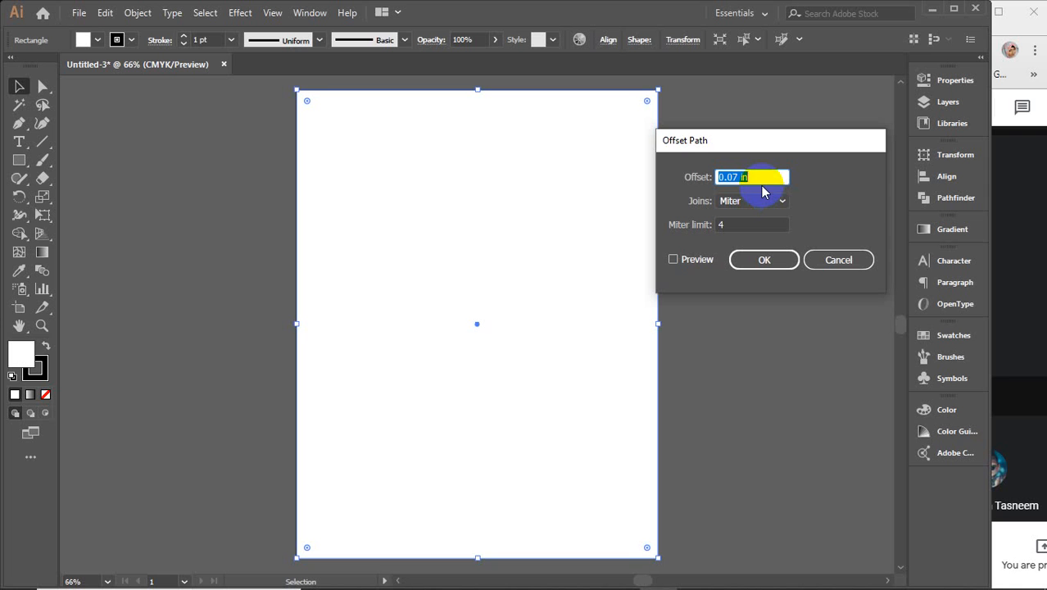
type(".125")
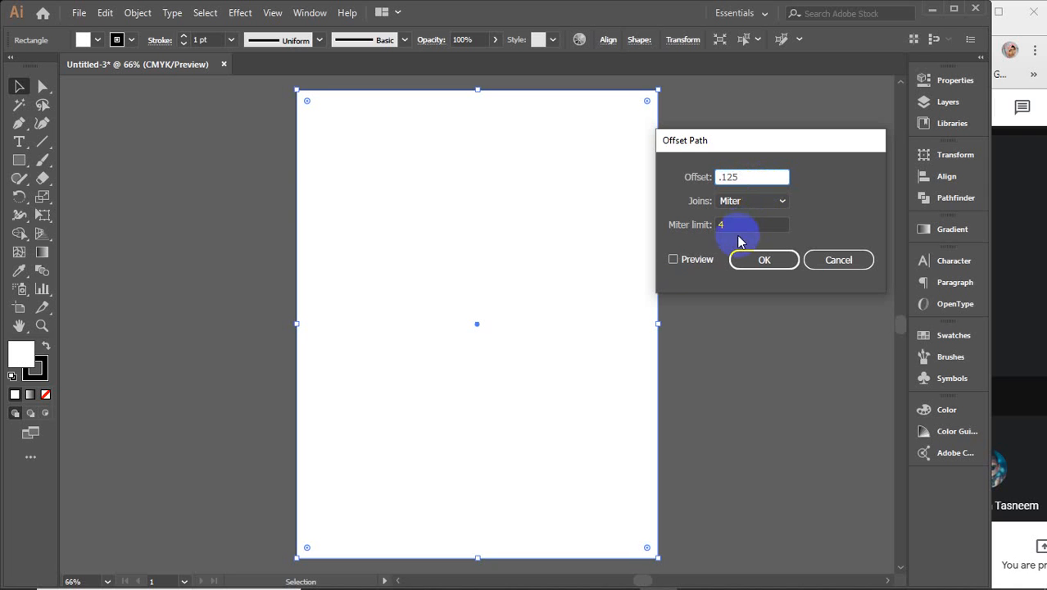
left_click(690, 263)
left_click(692, 268)
left_click(752, 261)
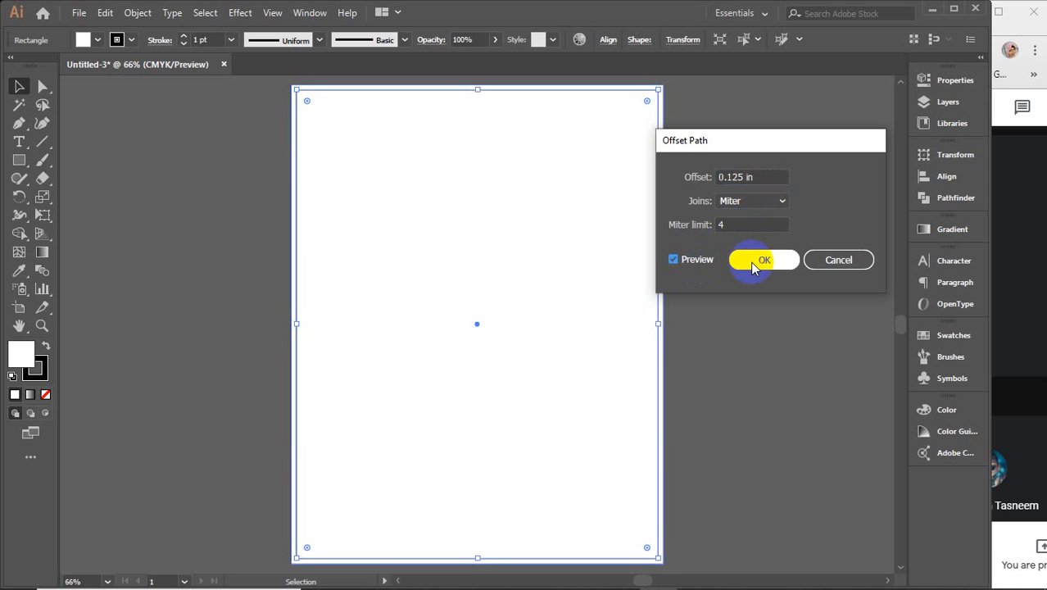
Step: Fill the offset rectangle with yellow, then reselect the page-sized white rectangle
left_click(98, 40)
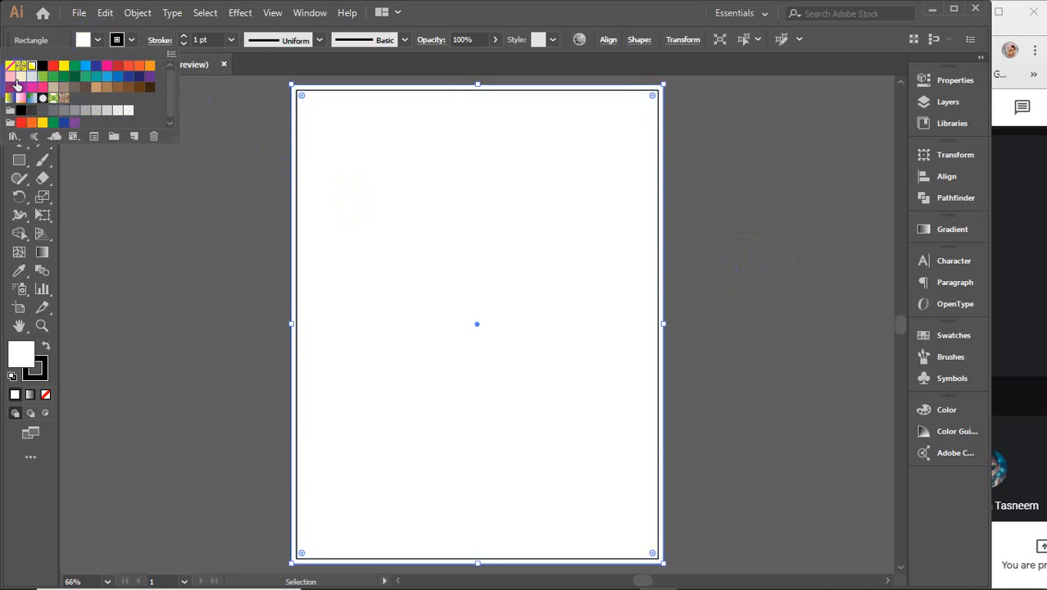
left_click(20, 79)
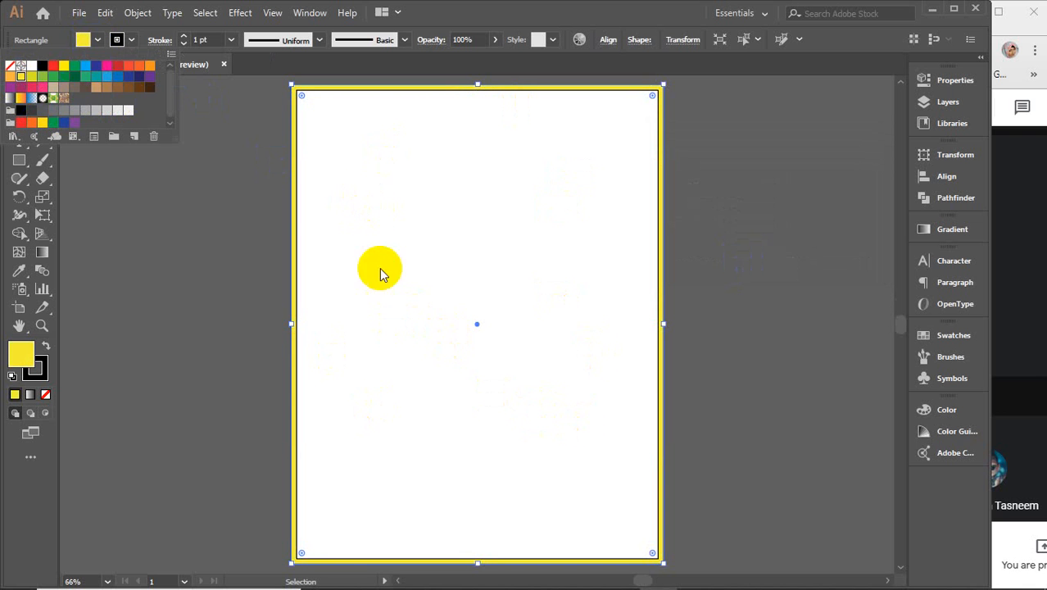
left_click(100, 39)
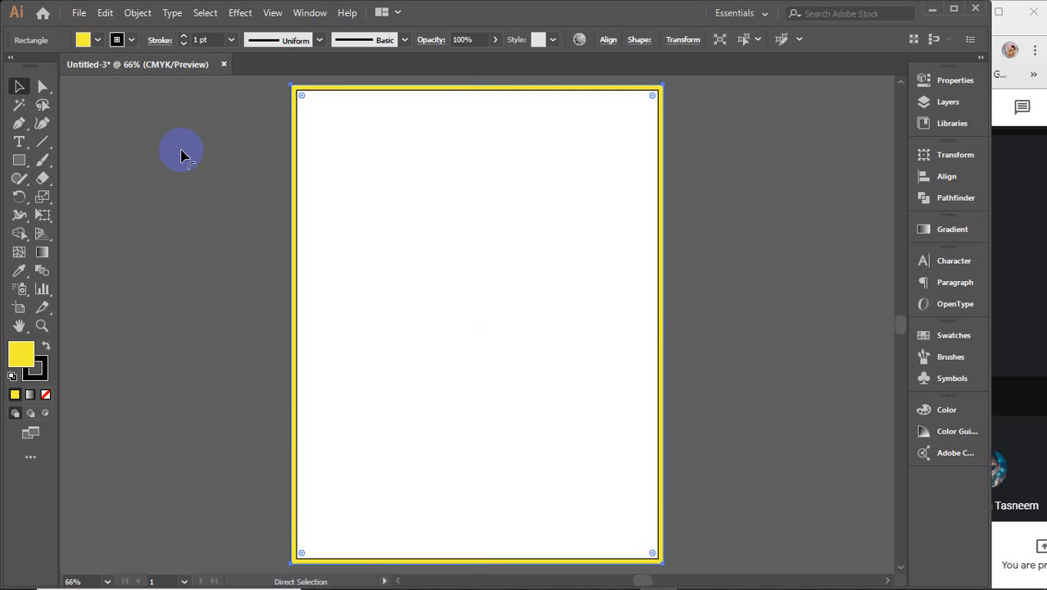
left_click(310, 192)
left_click(434, 207)
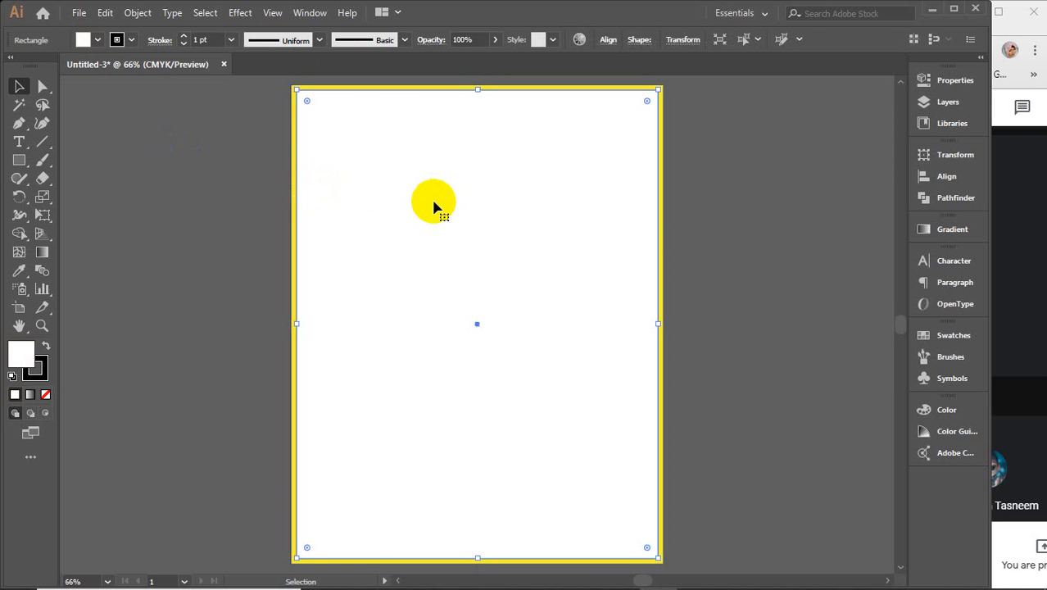
Step: Reopen Offset Path and make the offset negative to preview an inset path
left_click(138, 14)
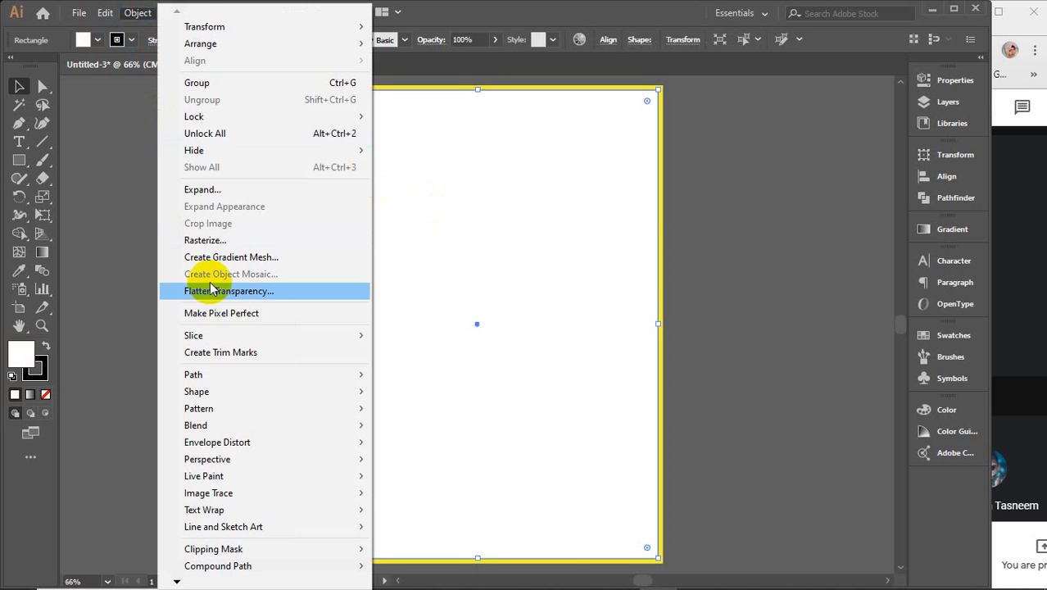
mouse_move(210, 374)
left_click(422, 431)
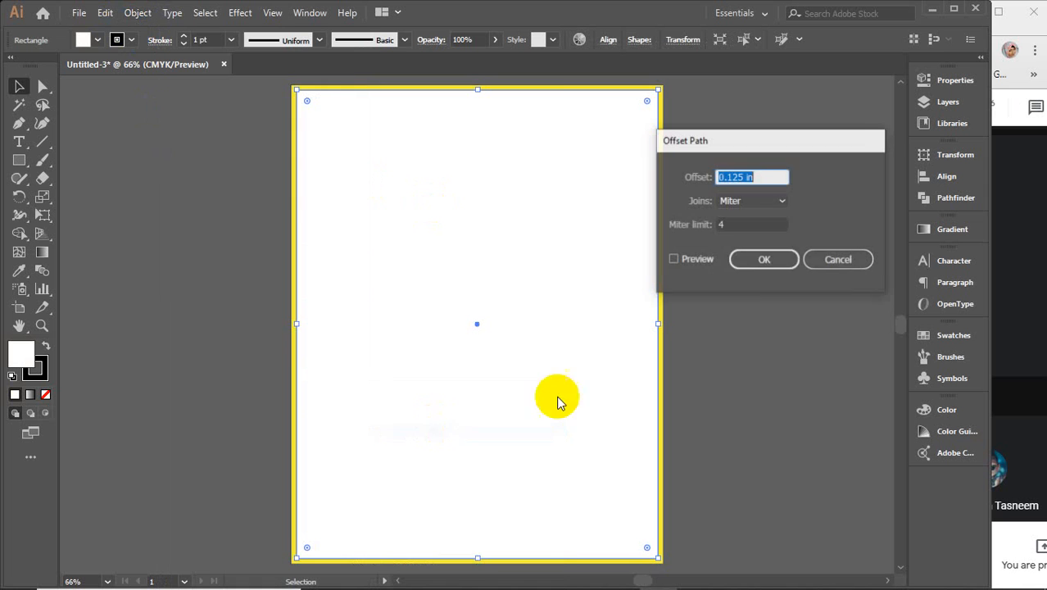
left_click_drag(711, 179, 755, 178)
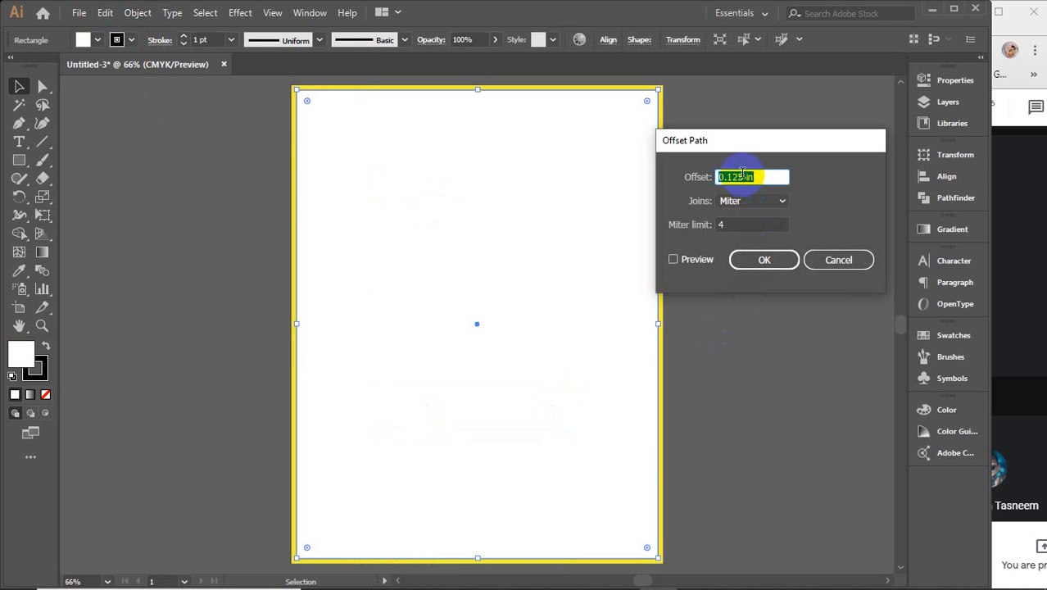
left_click(726, 178)
type("-")
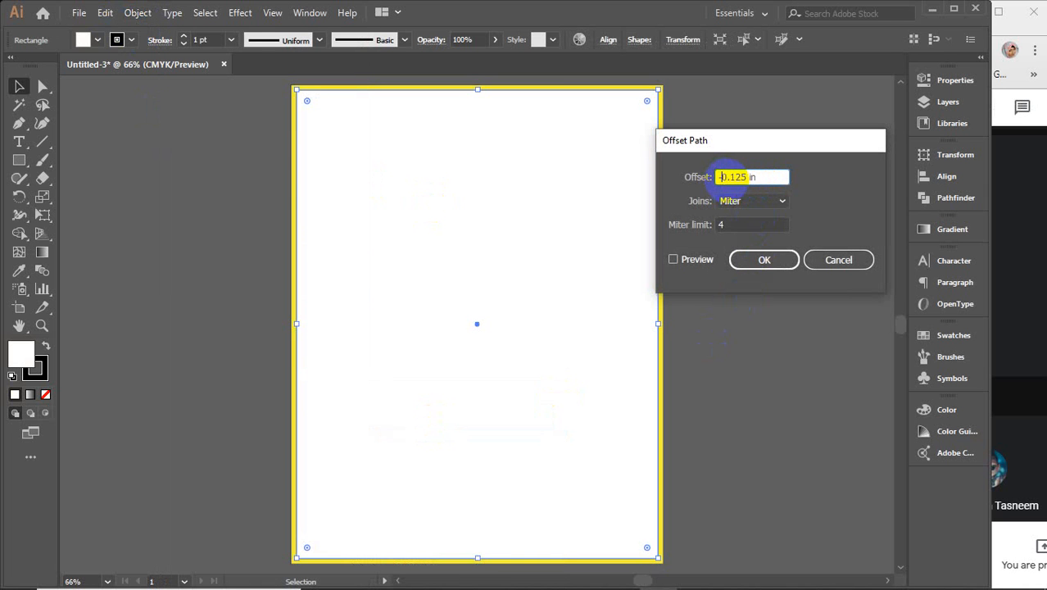
left_click(691, 267)
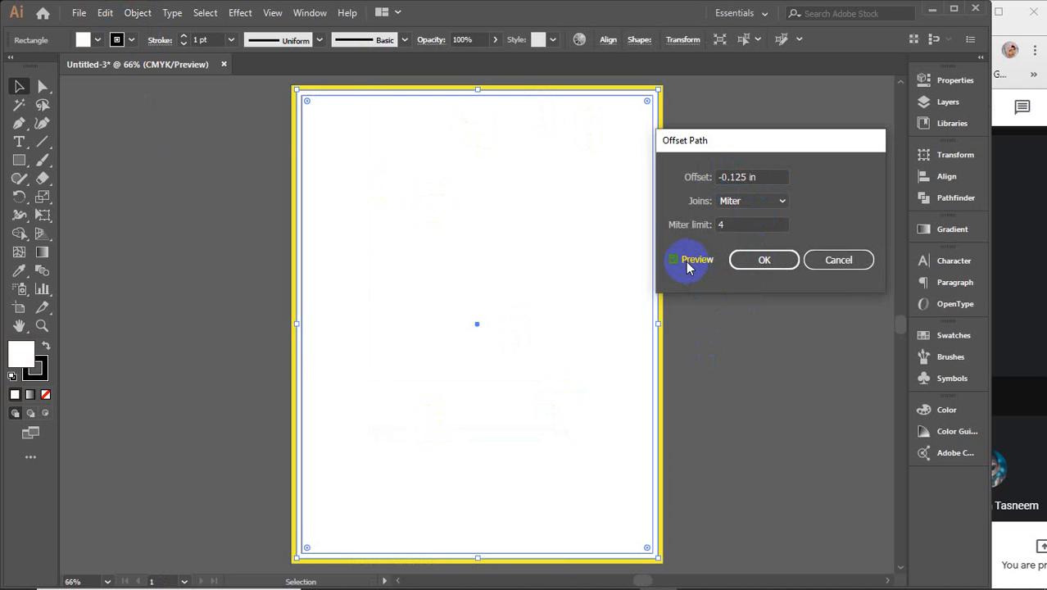
double_click(764, 176)
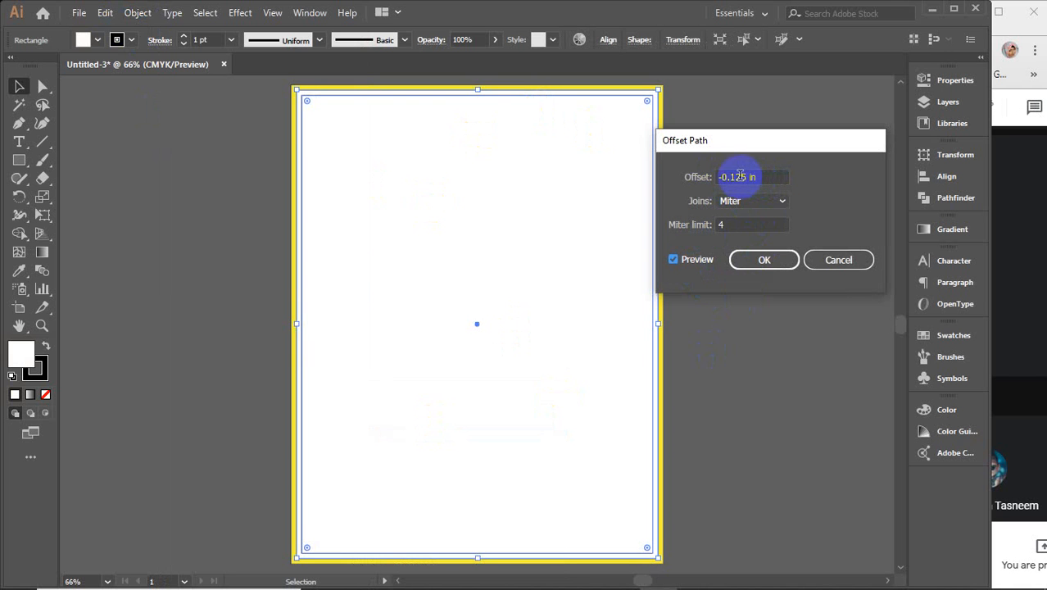
left_click(732, 177)
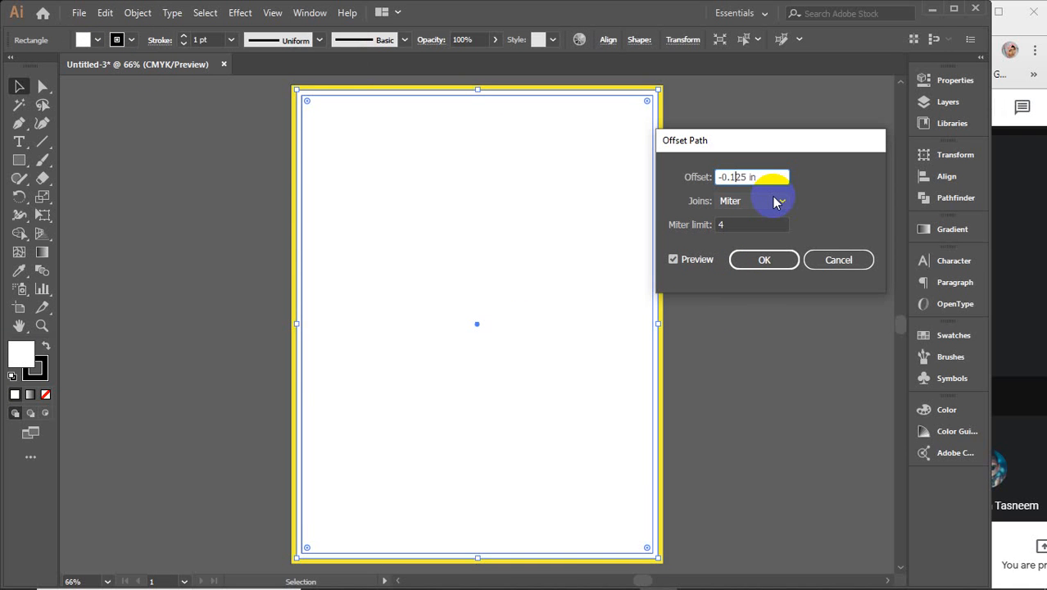
key("BackSpace")
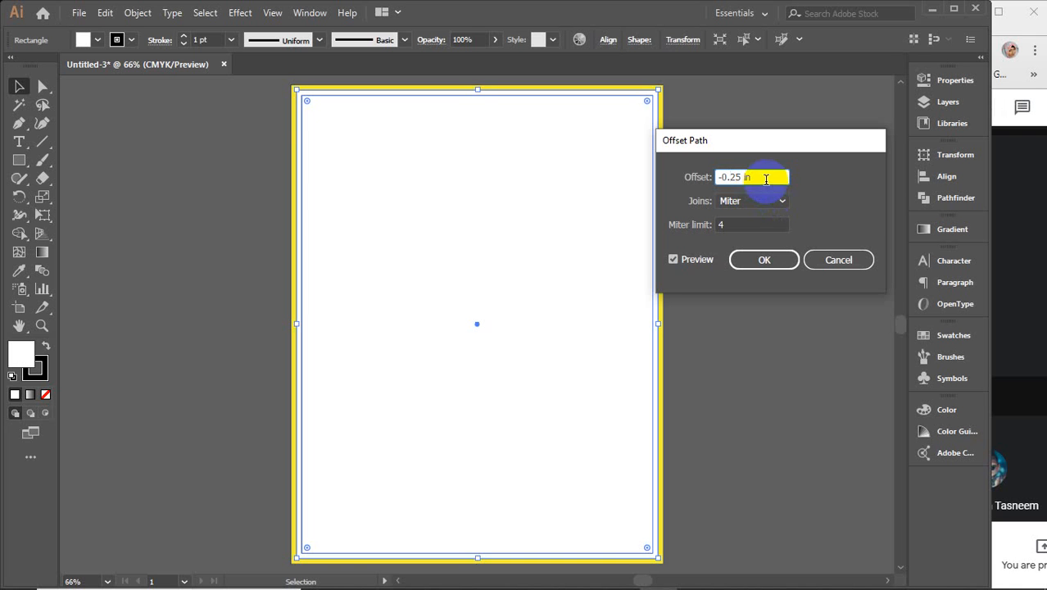
left_click(692, 259)
left_click(694, 260)
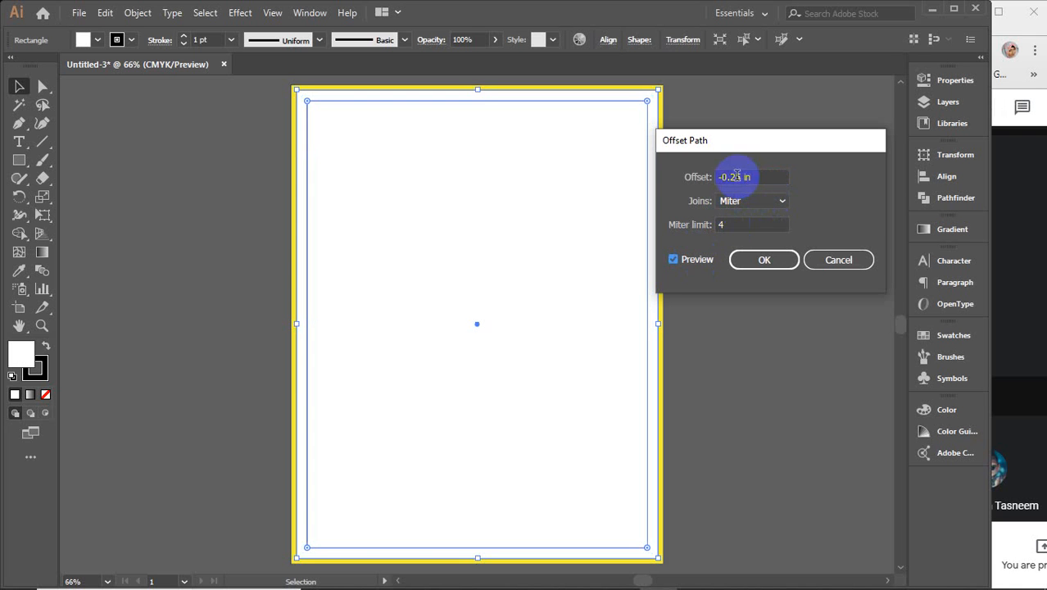
Step: Retype and nudge the negative offset value, then apply the inset rectangle
left_click(738, 177)
double_click(741, 177)
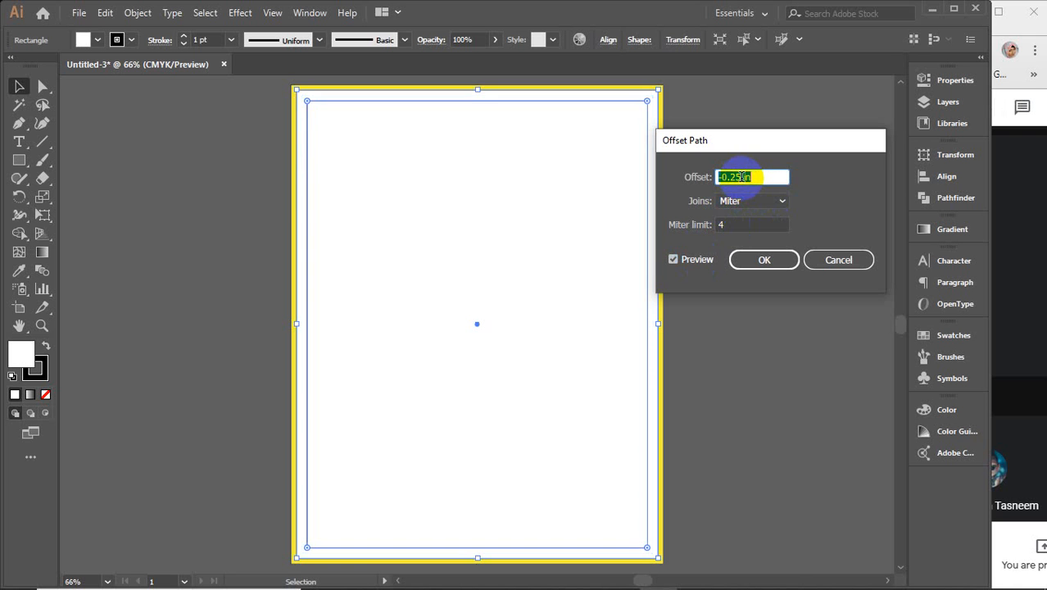
type("-0.5")
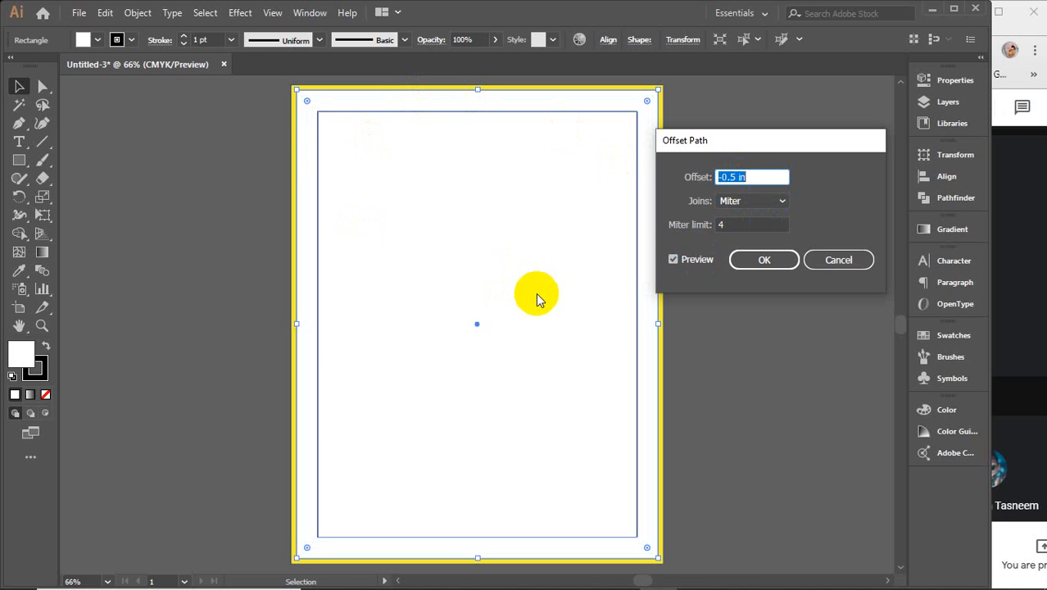
left_click(748, 176)
key("Down")
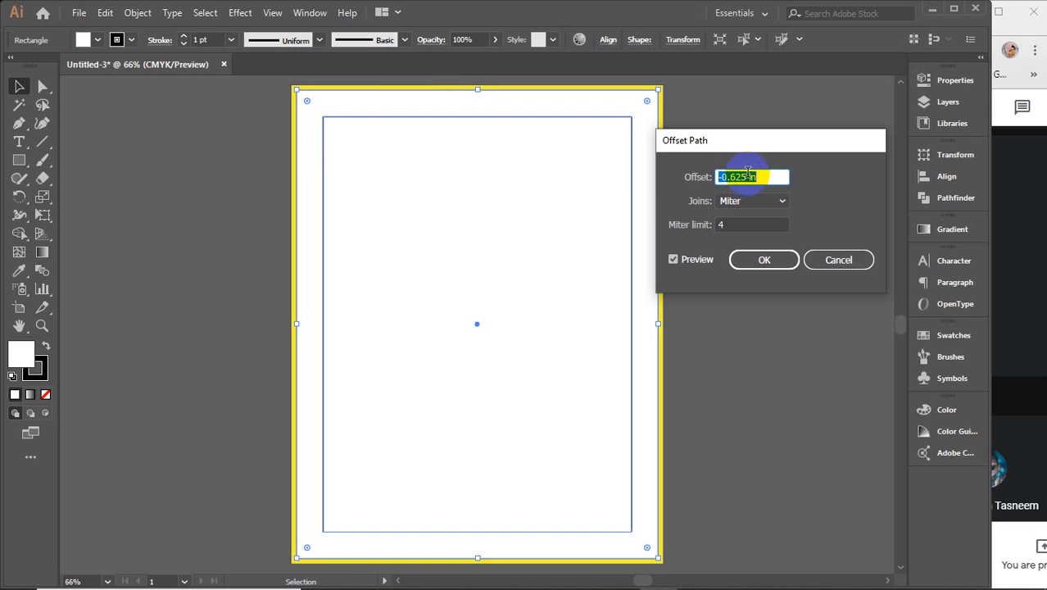
key("Down")
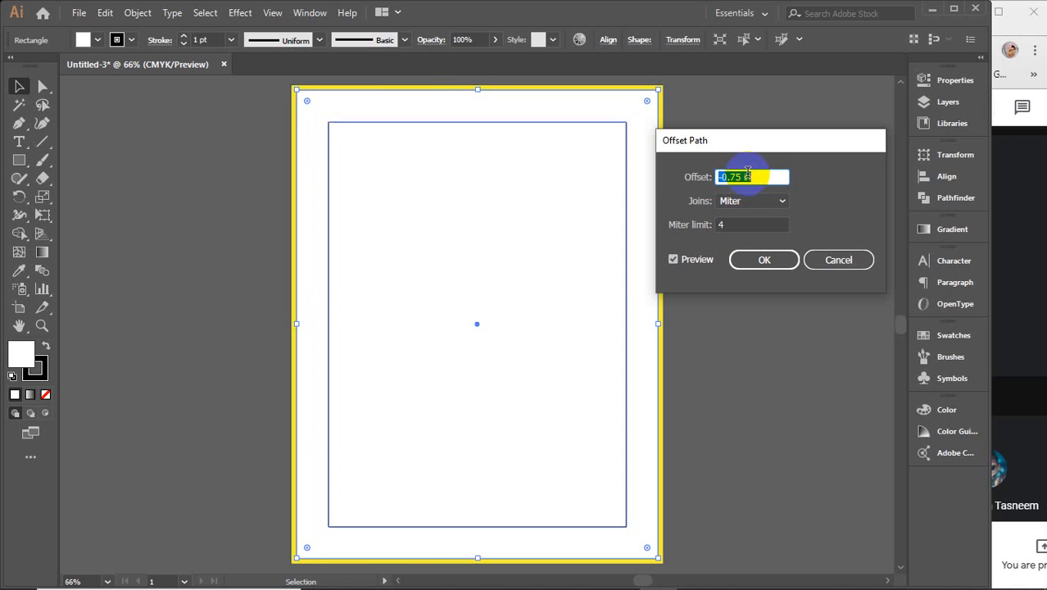
key("Up")
key("Up")
key("Up")
key("Up")
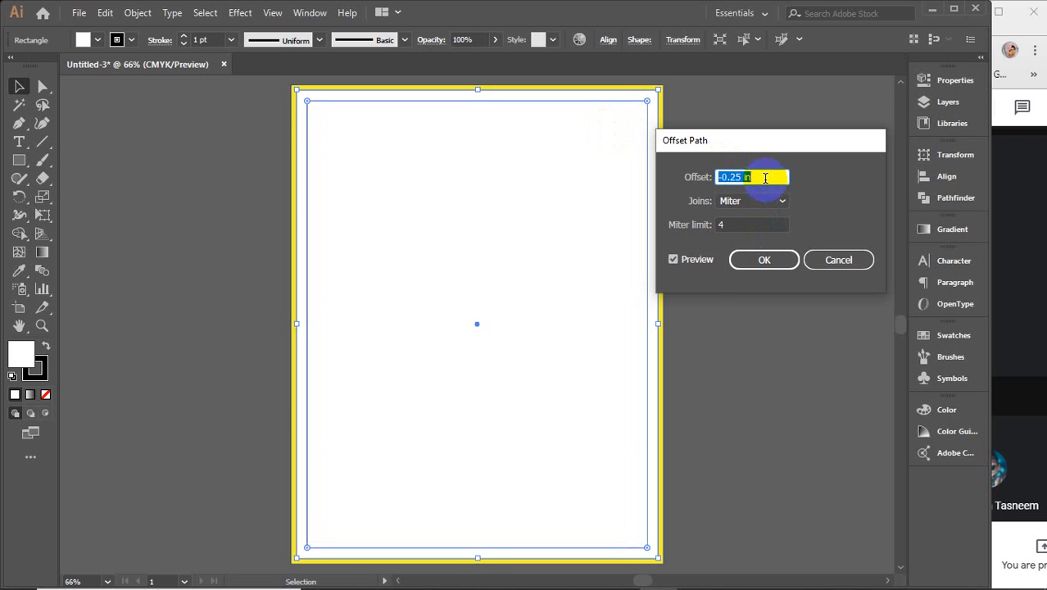
left_click(758, 260)
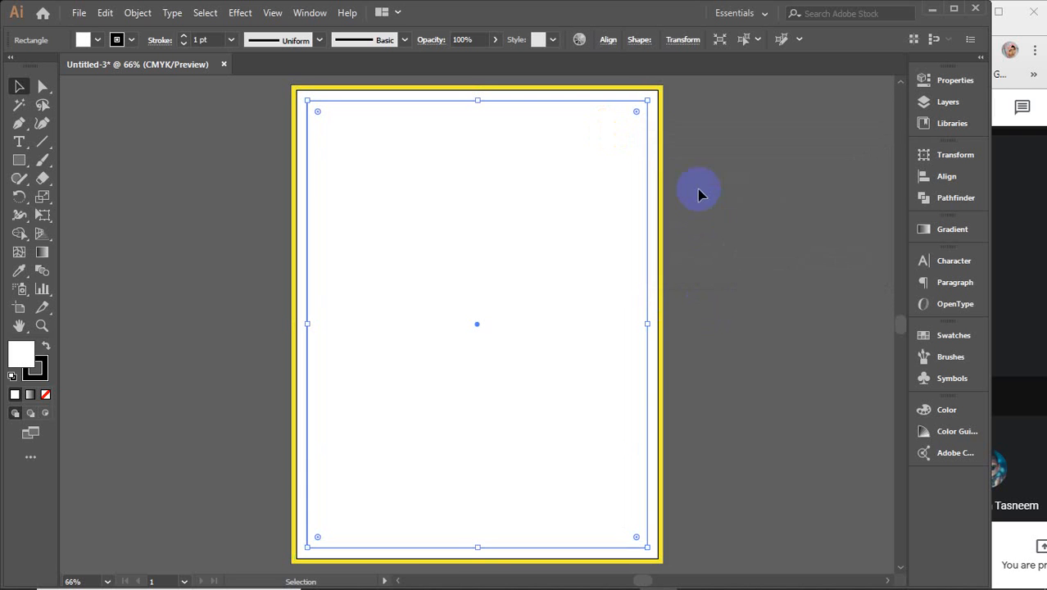
right_click(508, 212)
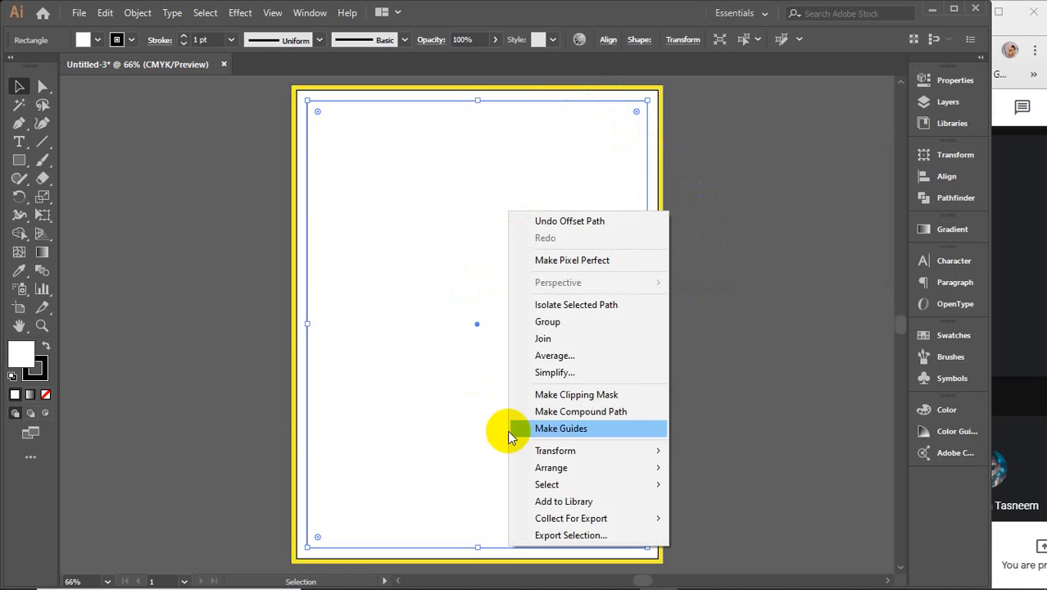
Step: Convert the inset rectangle into guides with Make Guides, undoing accidental moves, then deselect
left_click(572, 429)
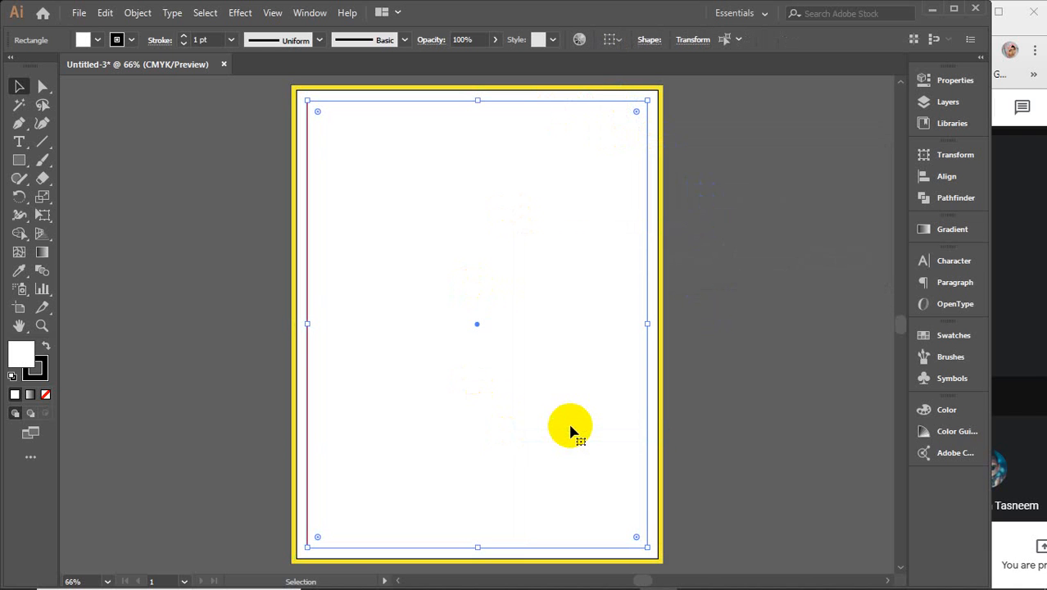
left_click_drag(531, 283, 763, 146)
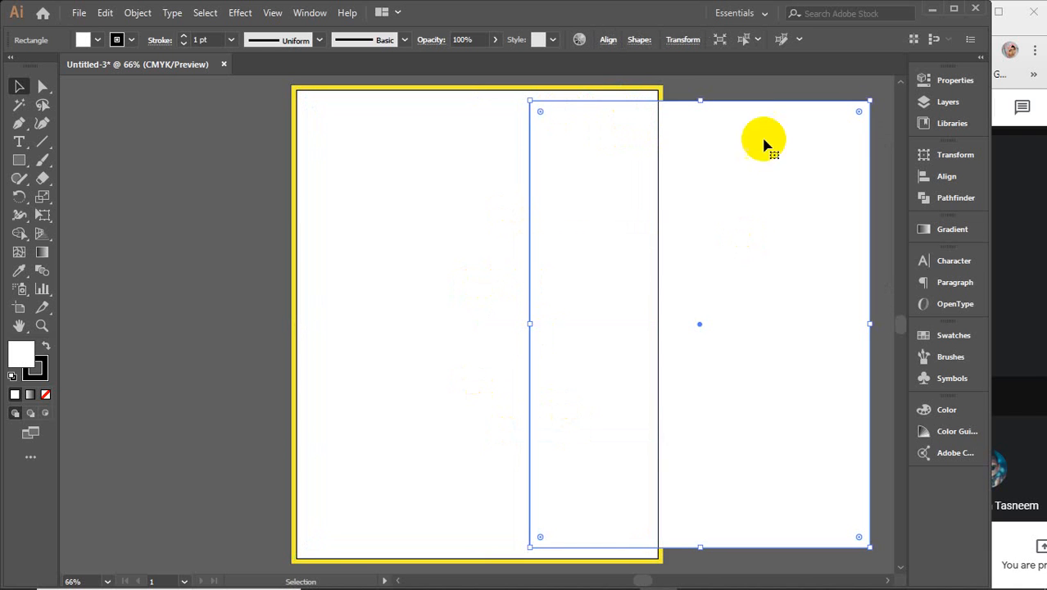
key("ctrl+z")
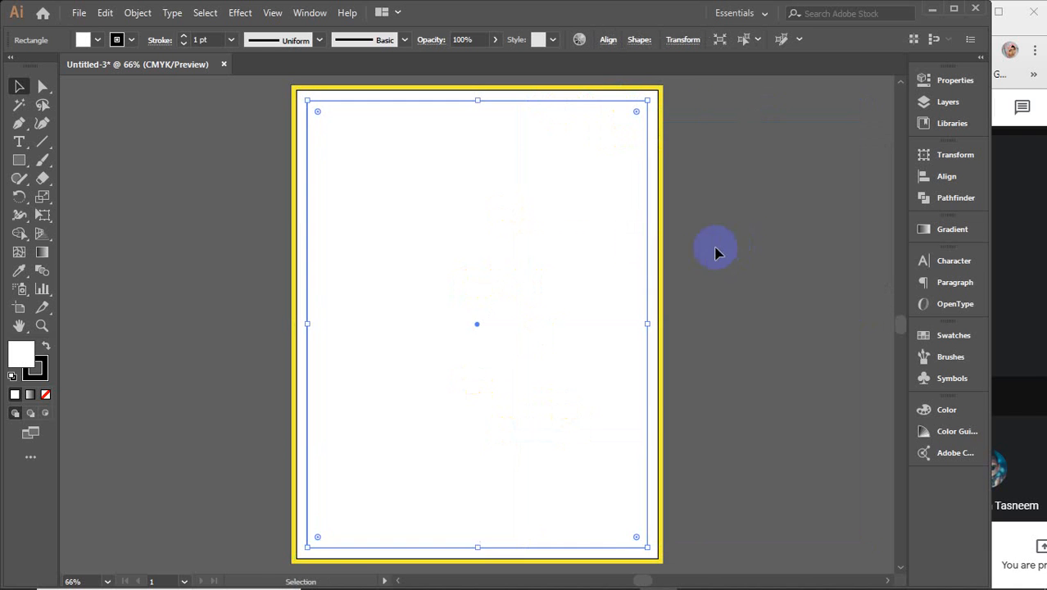
right_click(556, 203)
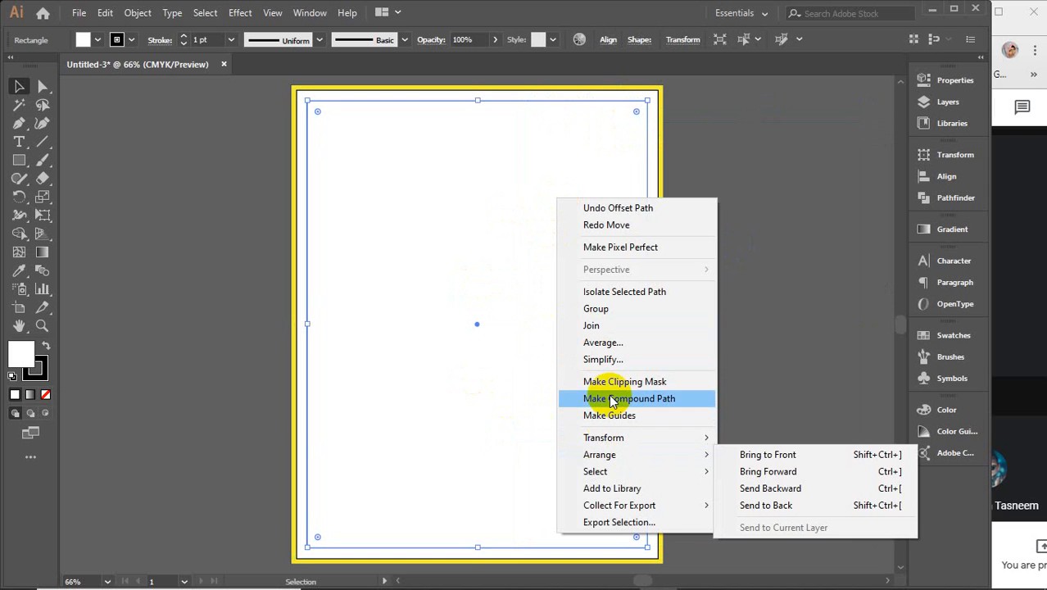
left_click(612, 416)
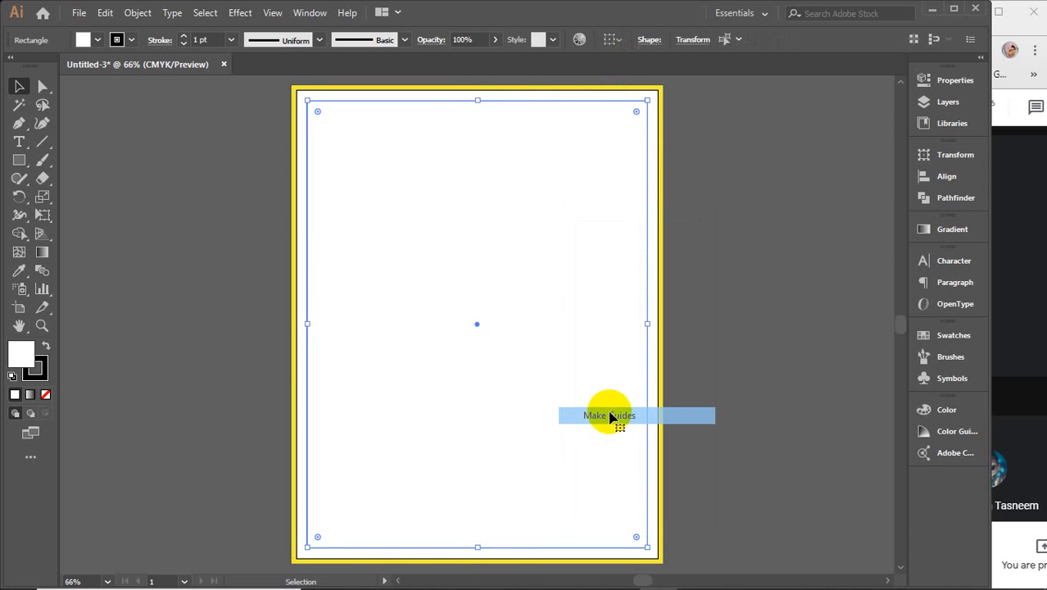
left_click(757, 231)
left_click_drag(647, 272, 758, 278)
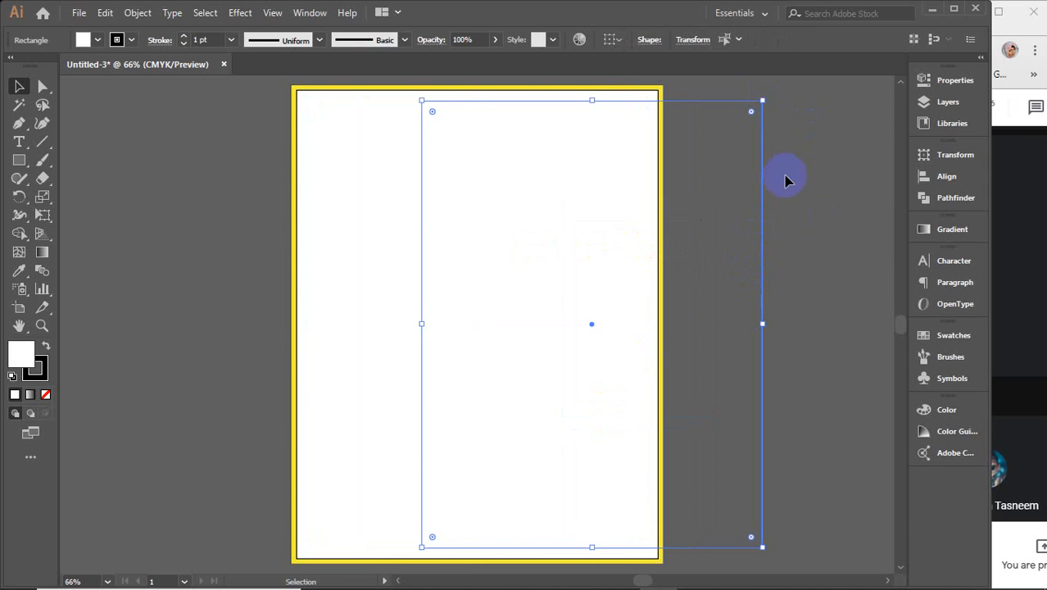
key("ctrl+z")
left_click(802, 288)
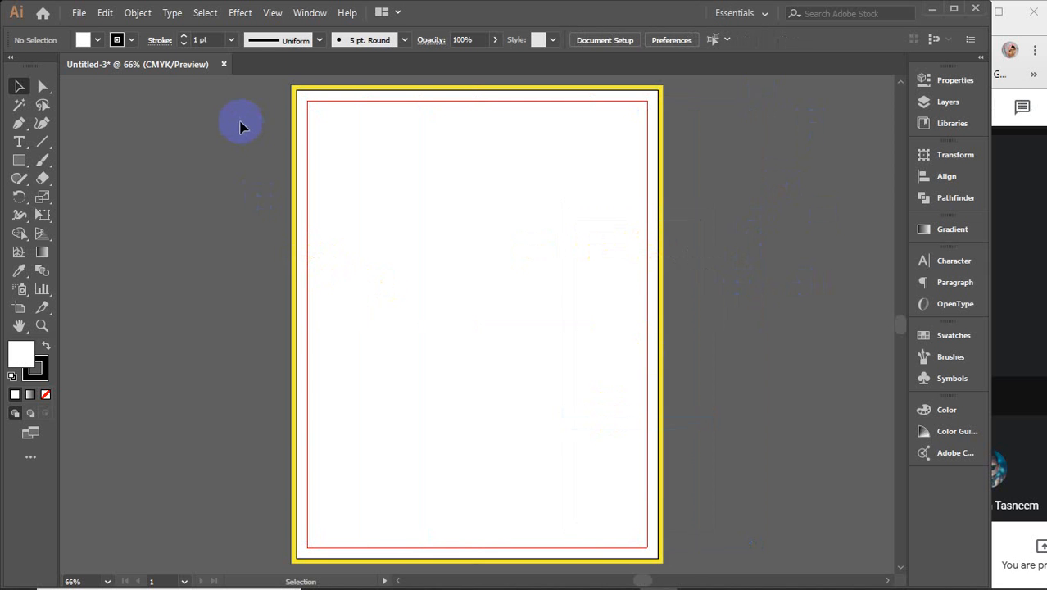
Step: In Chrome, close the IcoFont tab and search Google Images for 'flyer design'
mouse_move(578, 587)
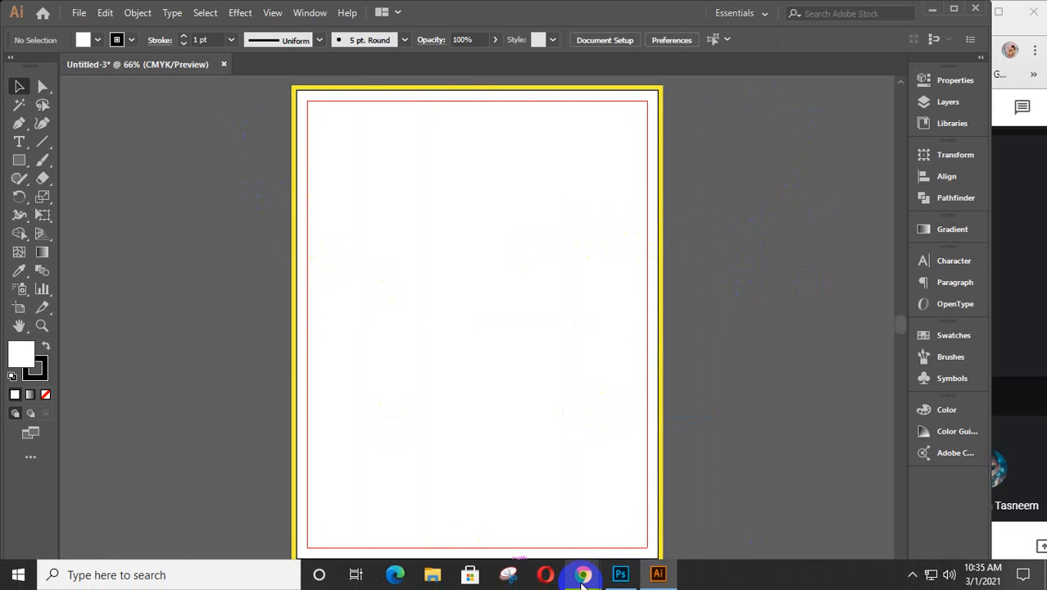
left_click(525, 514)
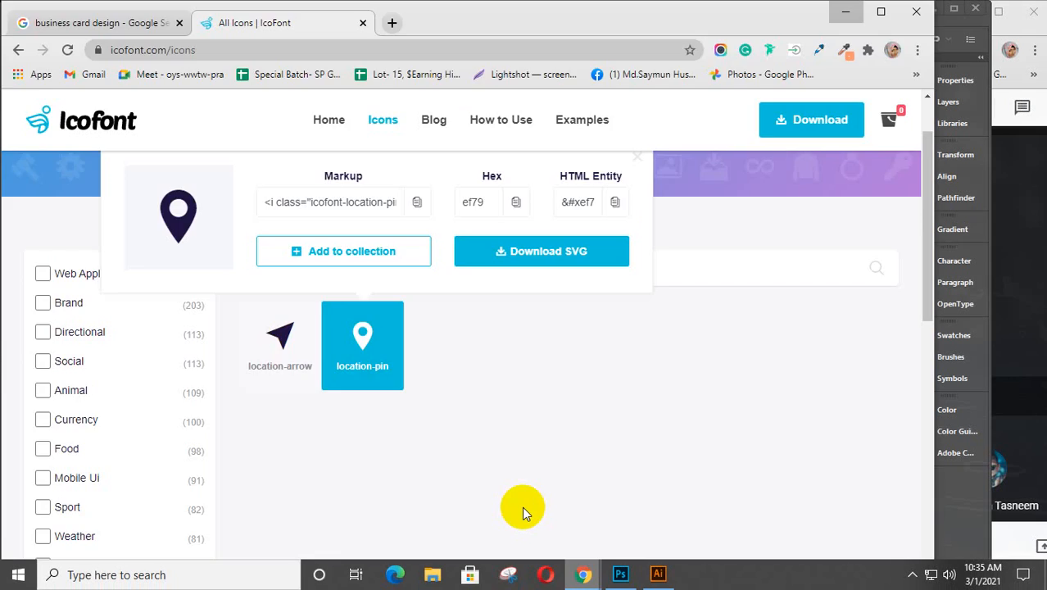
left_click(363, 23)
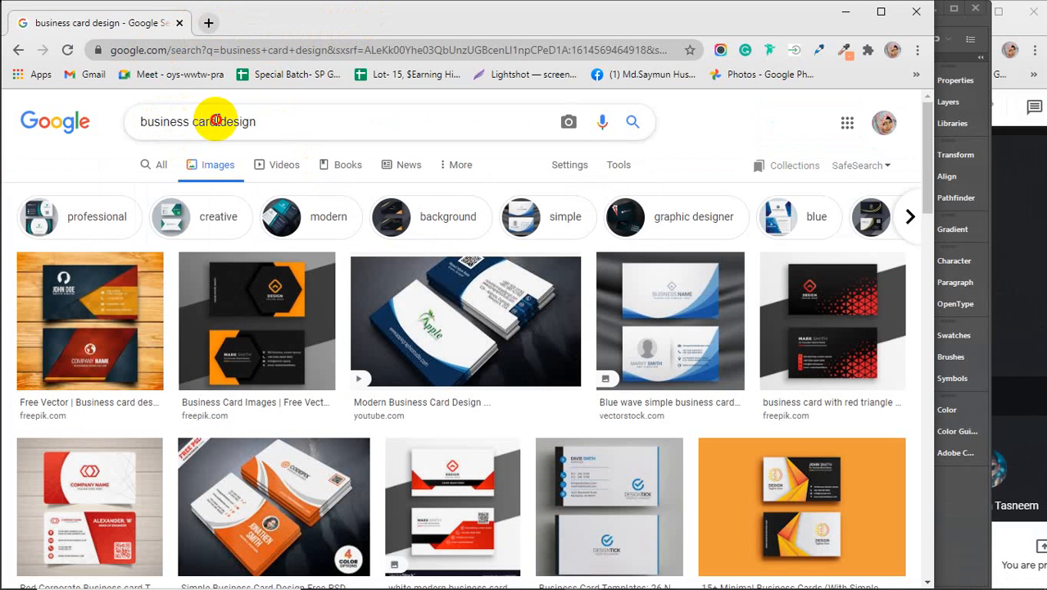
left_click_drag(216, 122, 121, 131)
type("fly")
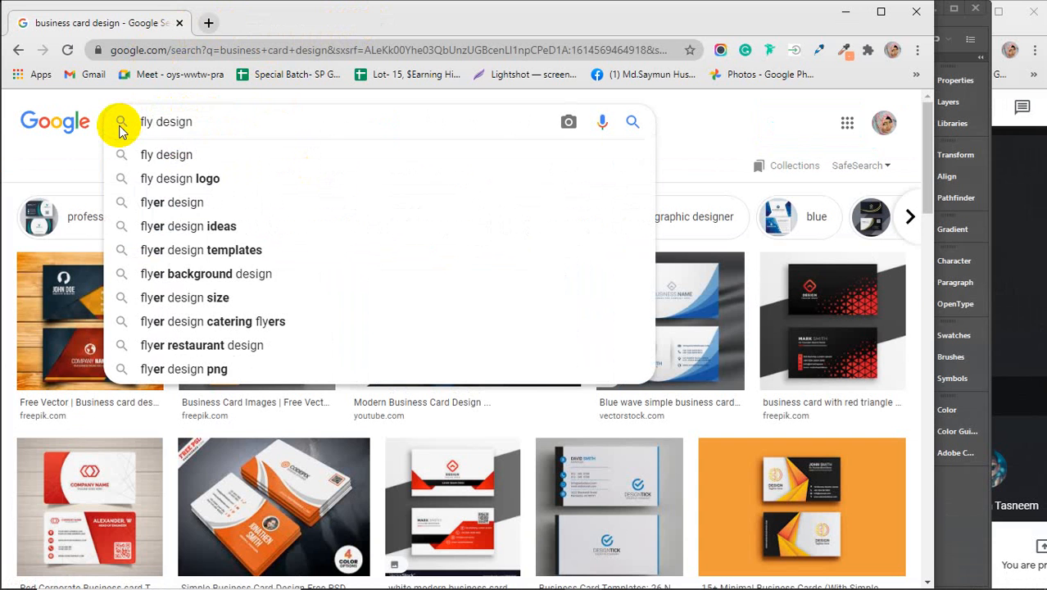
type("er")
key("Return")
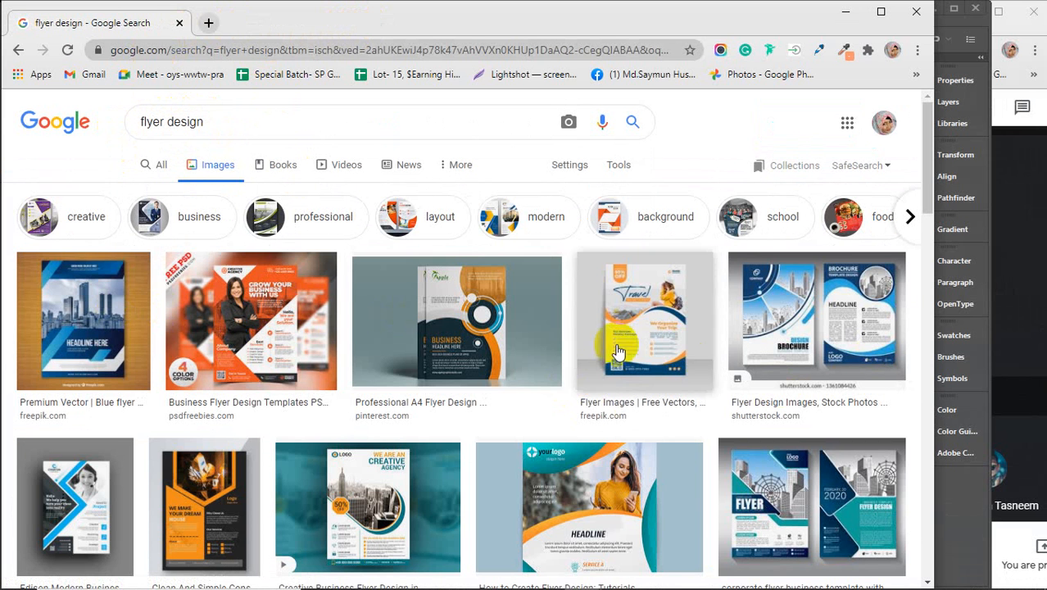
Step: Scroll through the flyer design results, then minimize Chrome to return to Illustrator
scroll(572, 383, "down", 2)
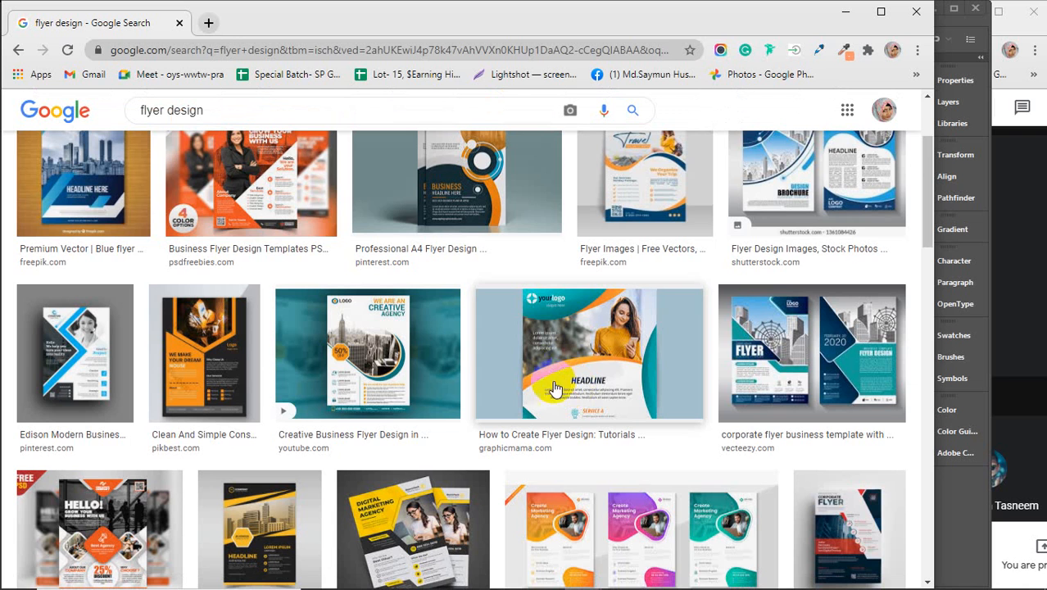
scroll(545, 385, "down", 2)
scroll(545, 385, "down", 3)
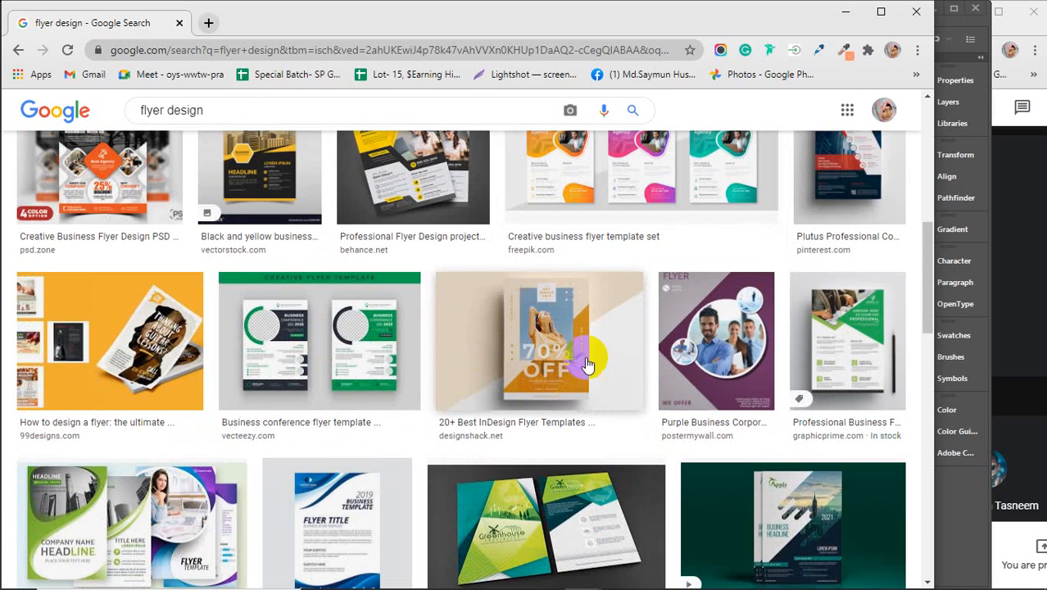
scroll(439, 369, "down", 3)
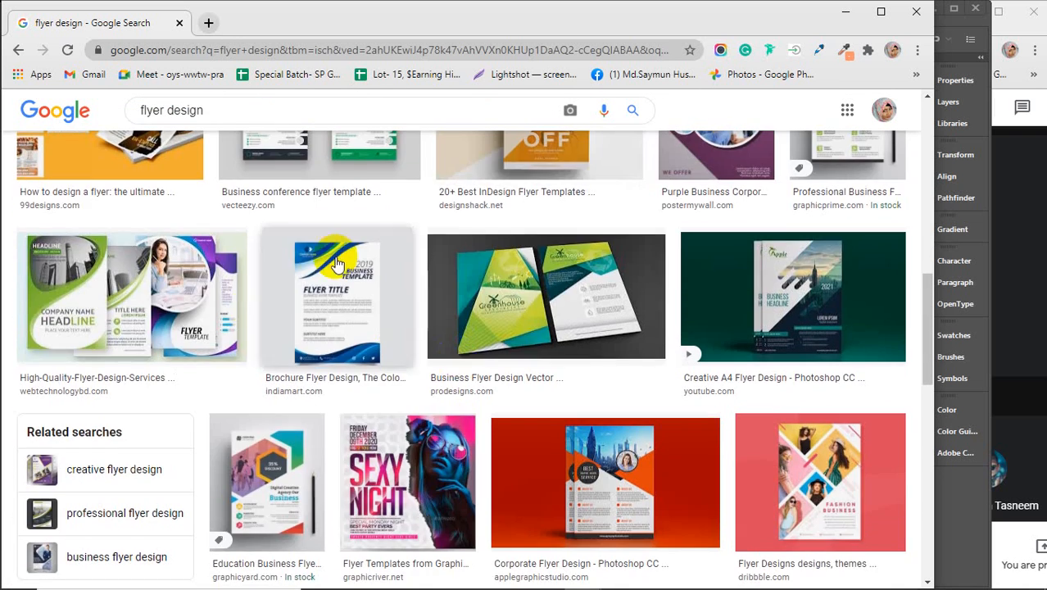
left_click(845, 11)
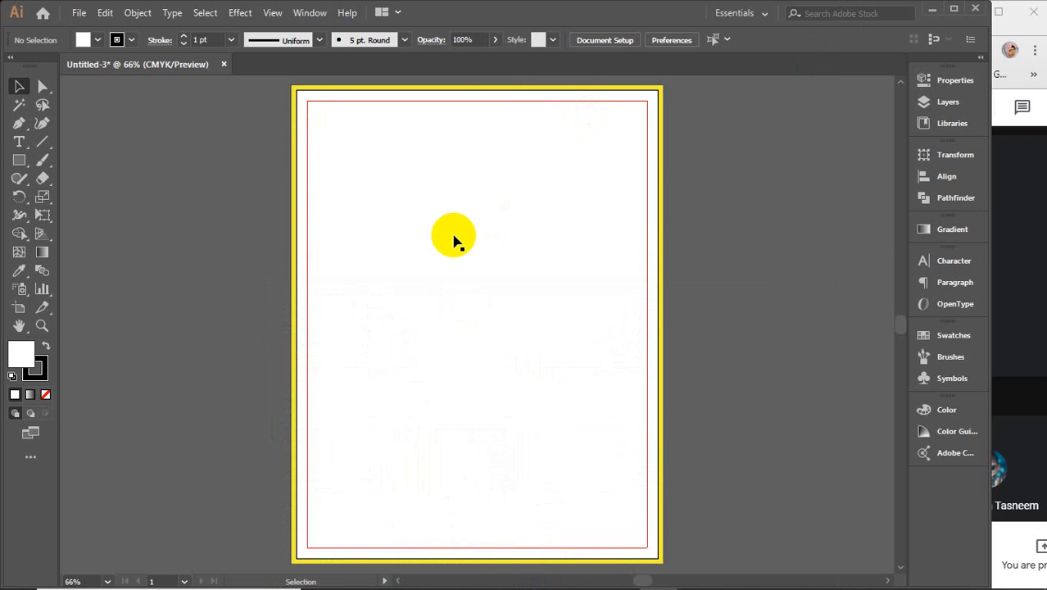
Step: Create a new Letter document with .125 in bleed applied to every side
left_click_drag(217, 153, 685, 377)
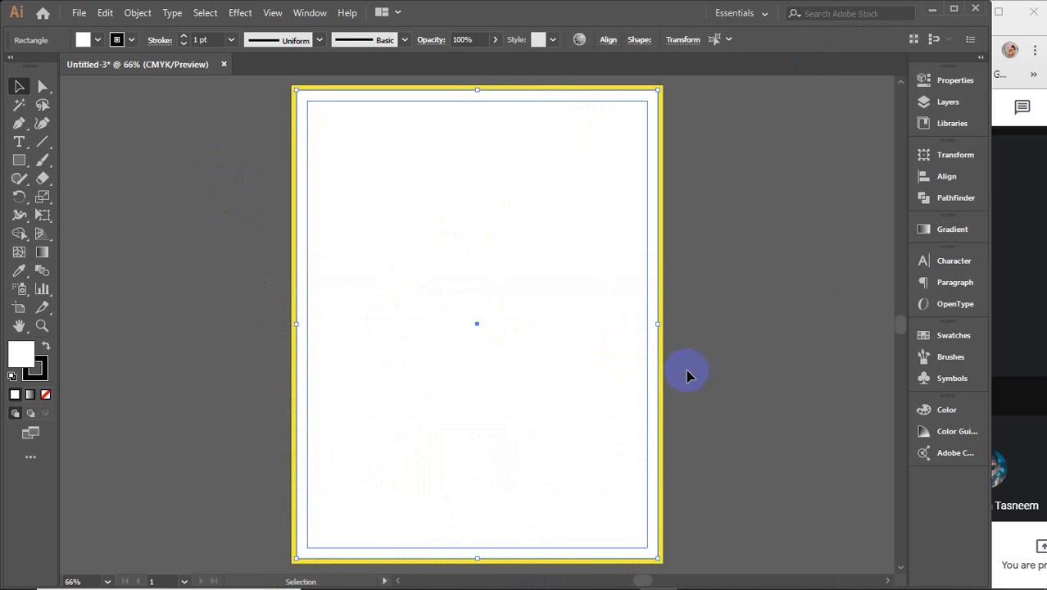
left_click(803, 338)
key("ctrl+n")
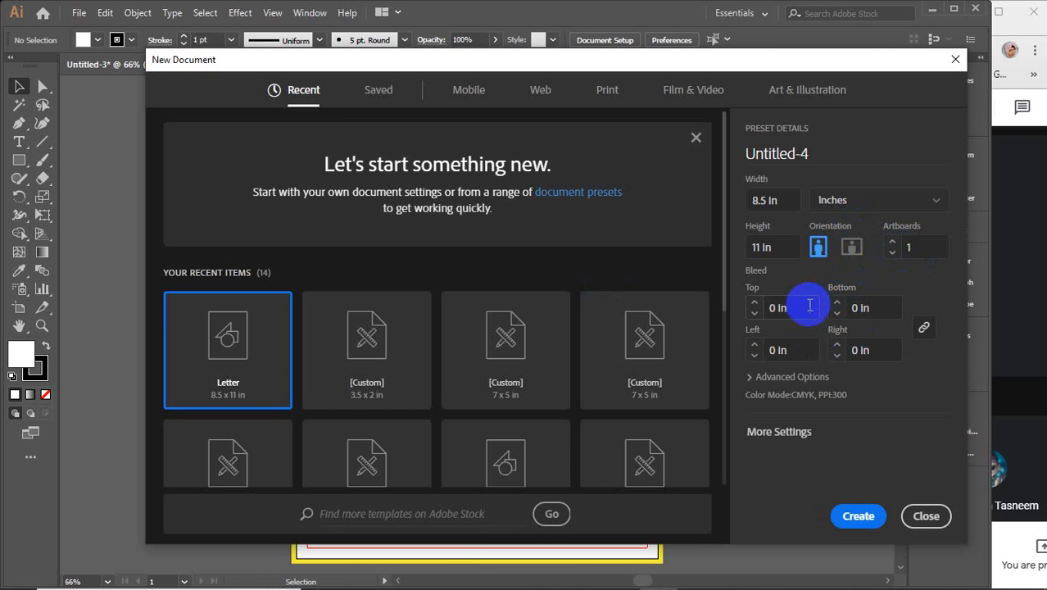
left_click(802, 309)
key("BackSpace")
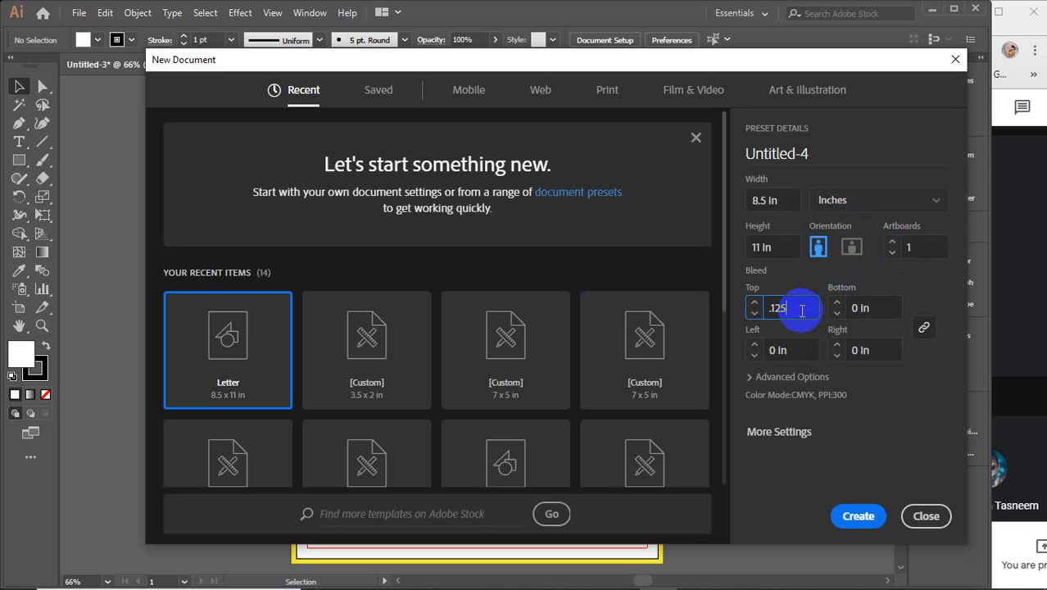
type(".125")
left_click(875, 347)
left_click(856, 518)
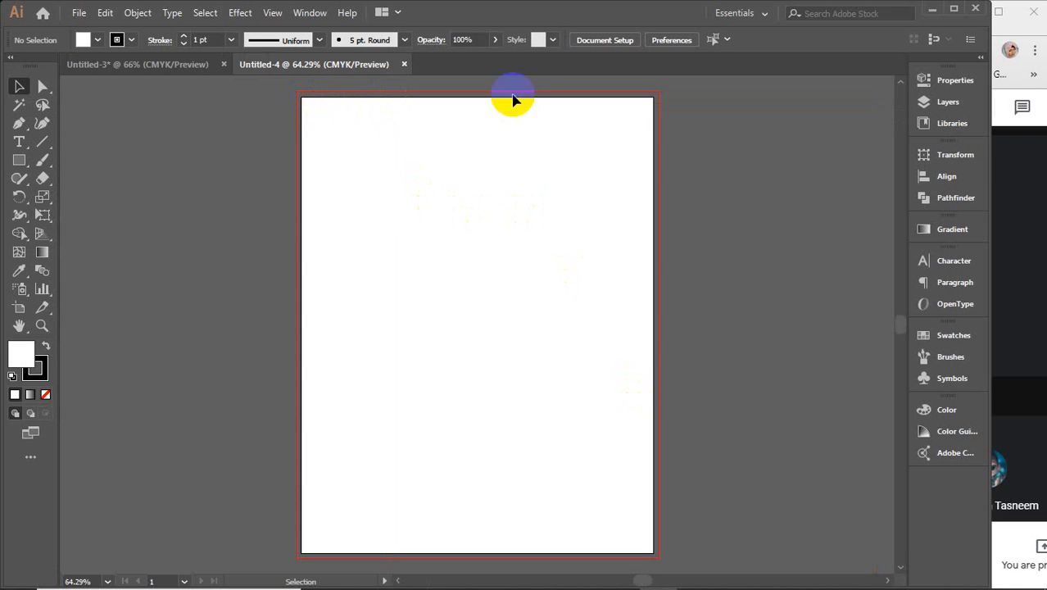
Step: Draw a yellow rectangle covering the page and bleed area
left_click(19, 162)
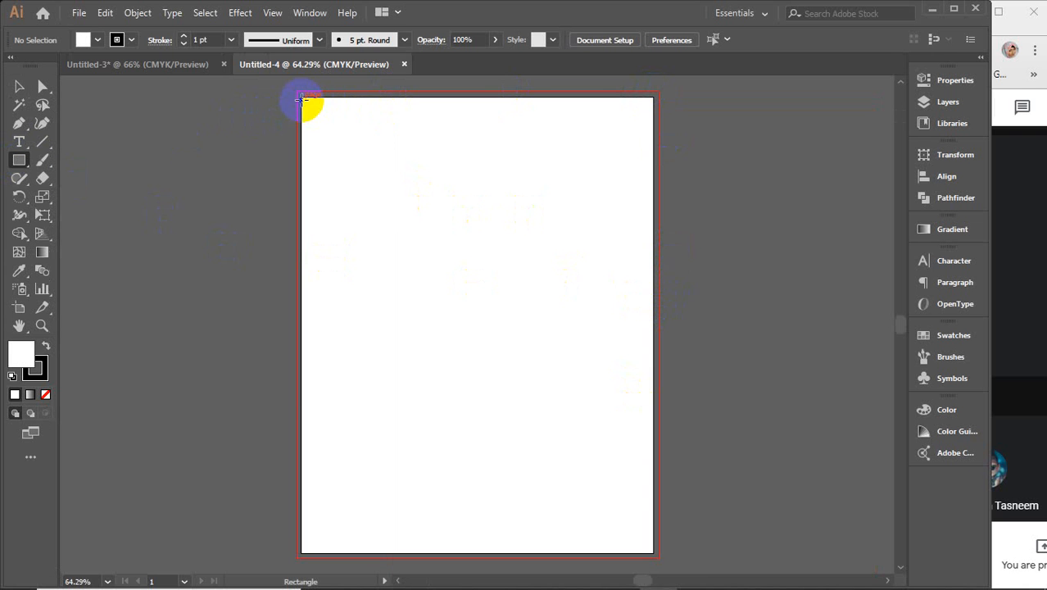
left_click_drag(300, 96, 620, 503)
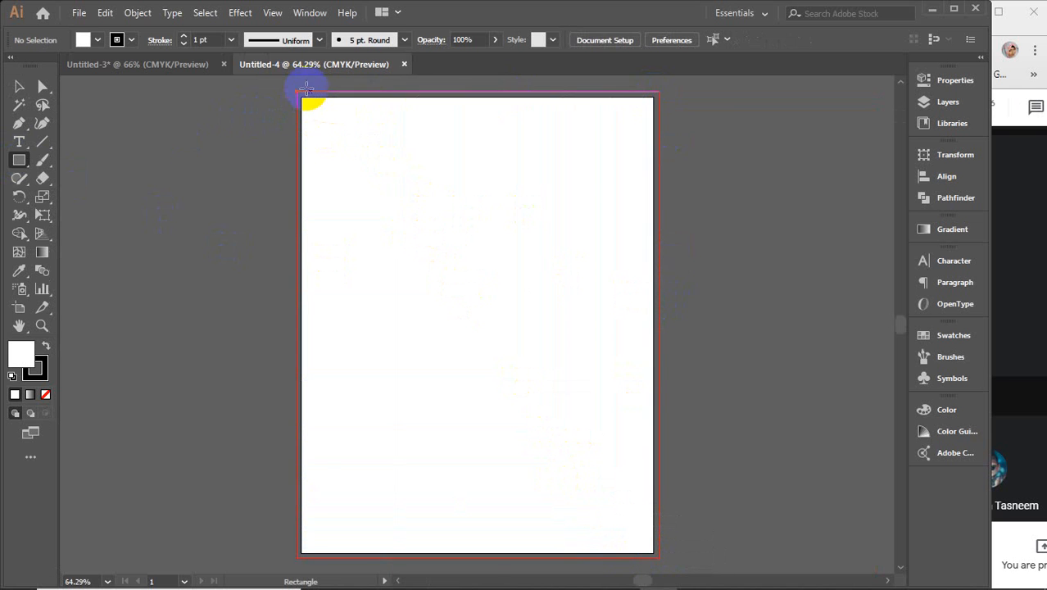
left_click_drag(297, 88, 659, 558)
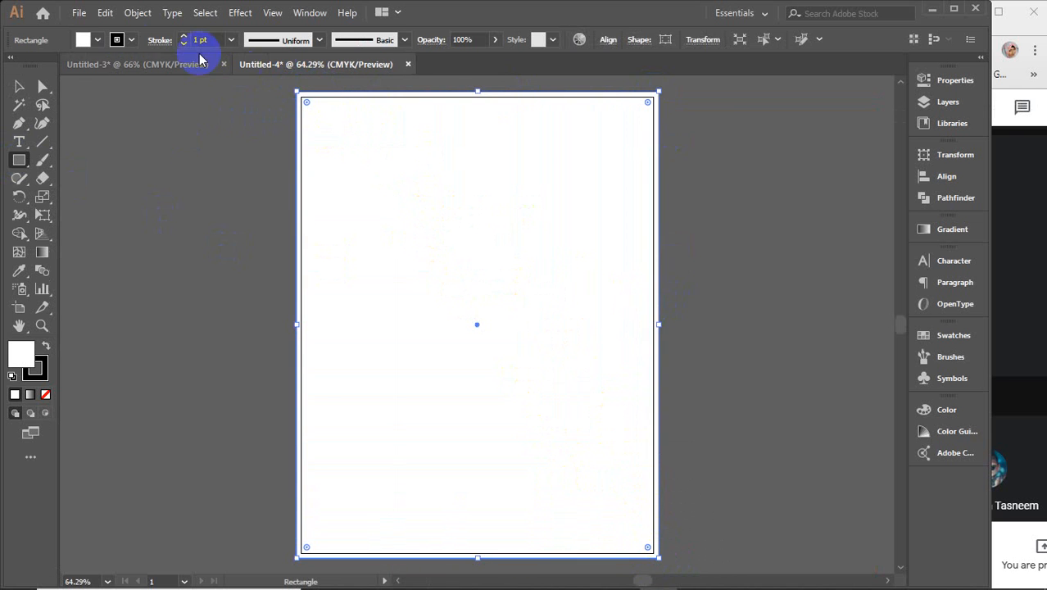
left_click(97, 40)
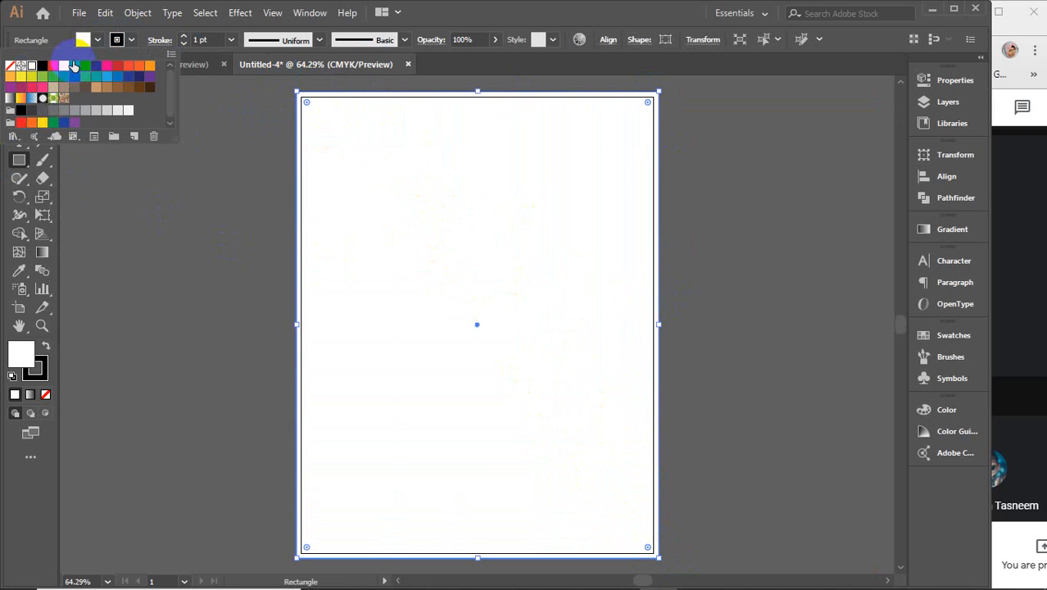
left_click(64, 66)
left_click(310, 105)
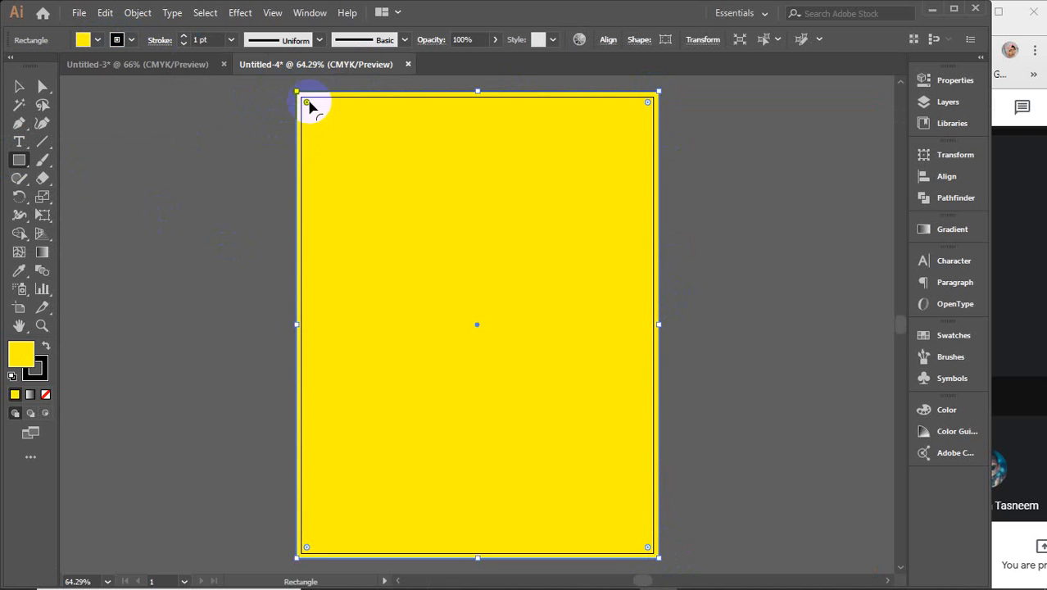
Step: Draw a white rectangle along the page edge
left_click(186, 122)
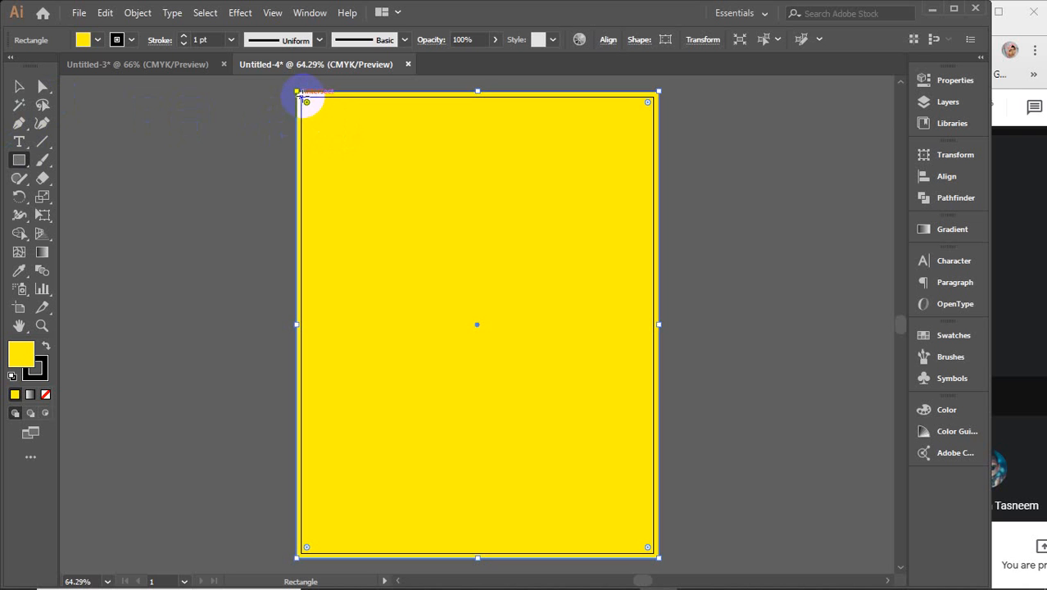
left_click_drag(301, 96, 654, 554)
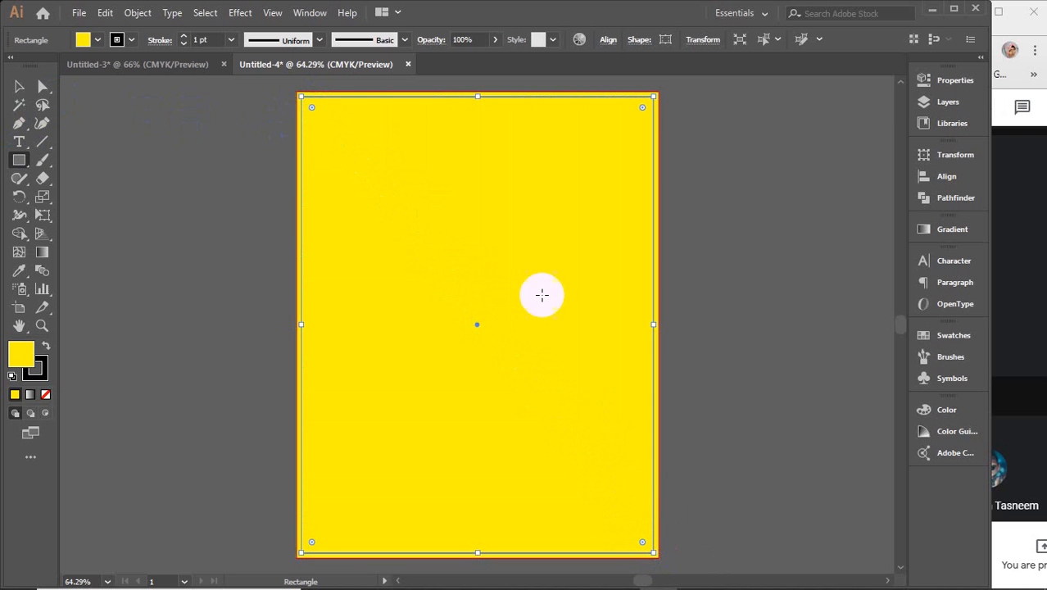
left_click(99, 39)
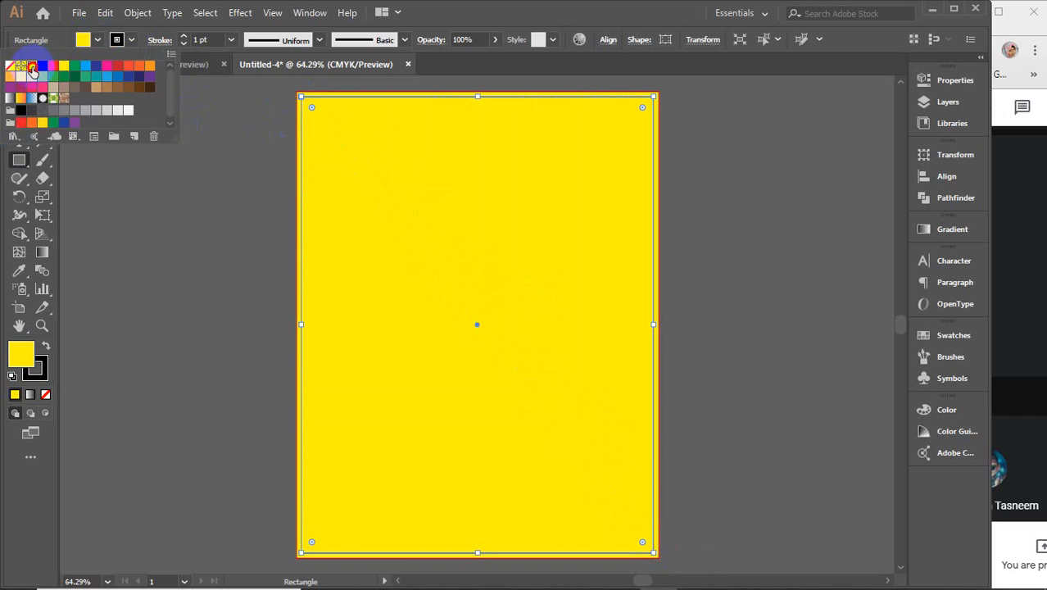
left_click(32, 65)
Step: Offset the white page rectangle inward by -0.25 in with Offset Path
left_click(19, 86)
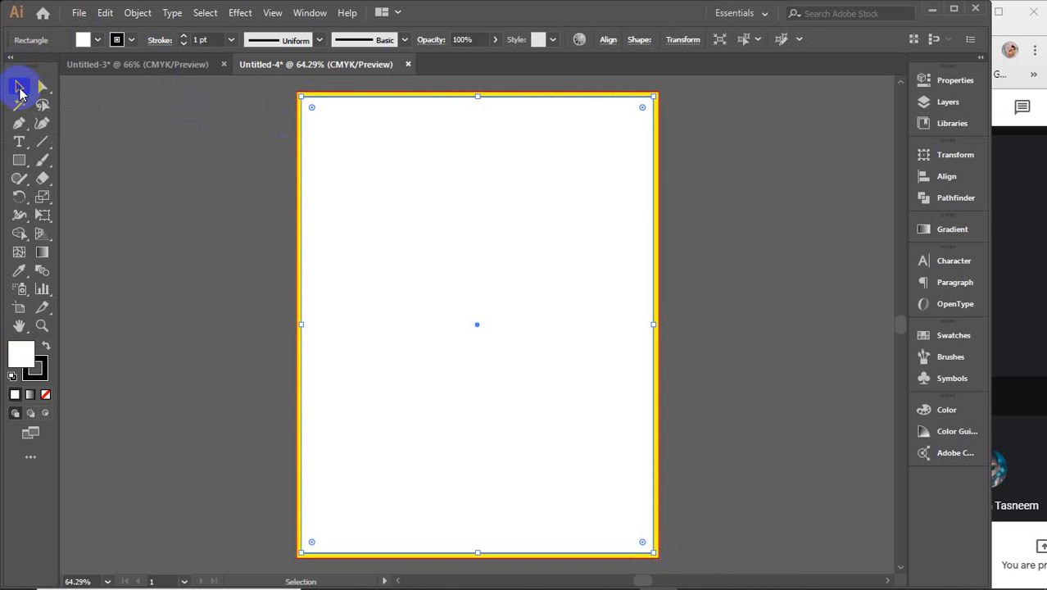
left_click(139, 147)
left_click(498, 222)
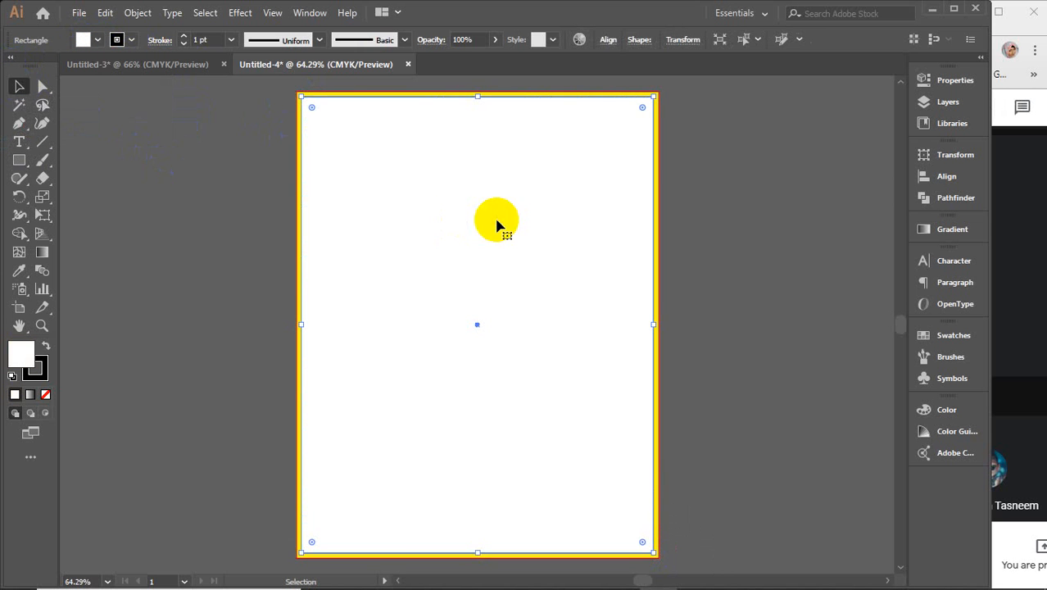
left_click(137, 13)
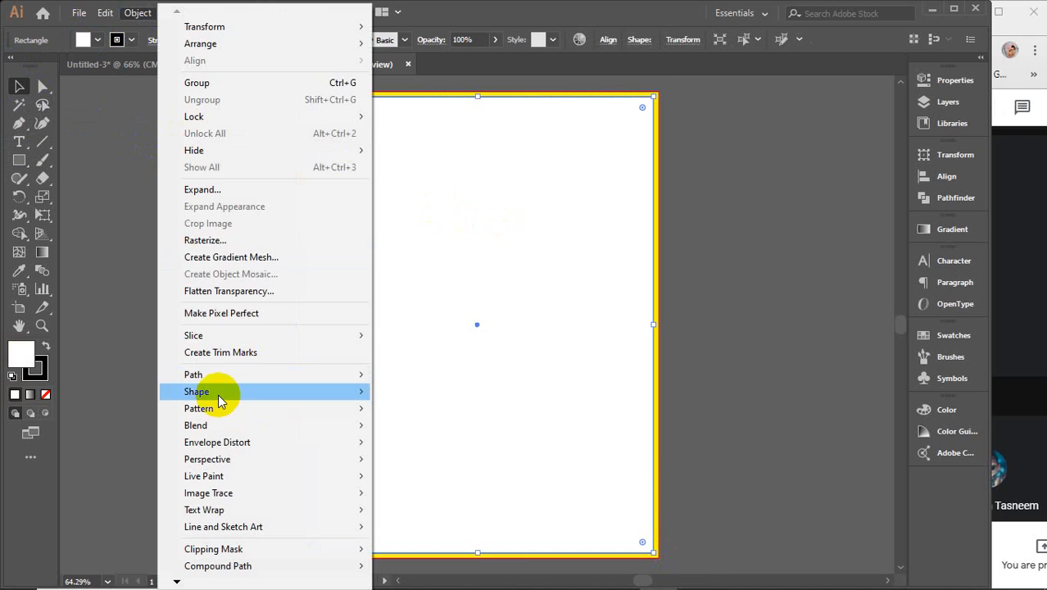
mouse_move(188, 375)
left_click(419, 430)
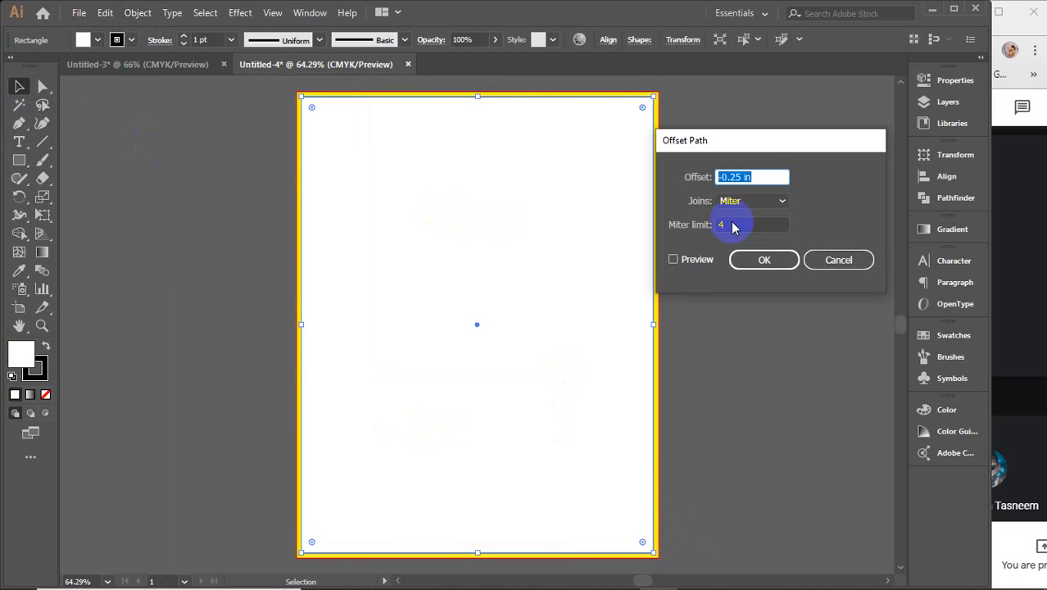
left_click(692, 266)
left_click(741, 260)
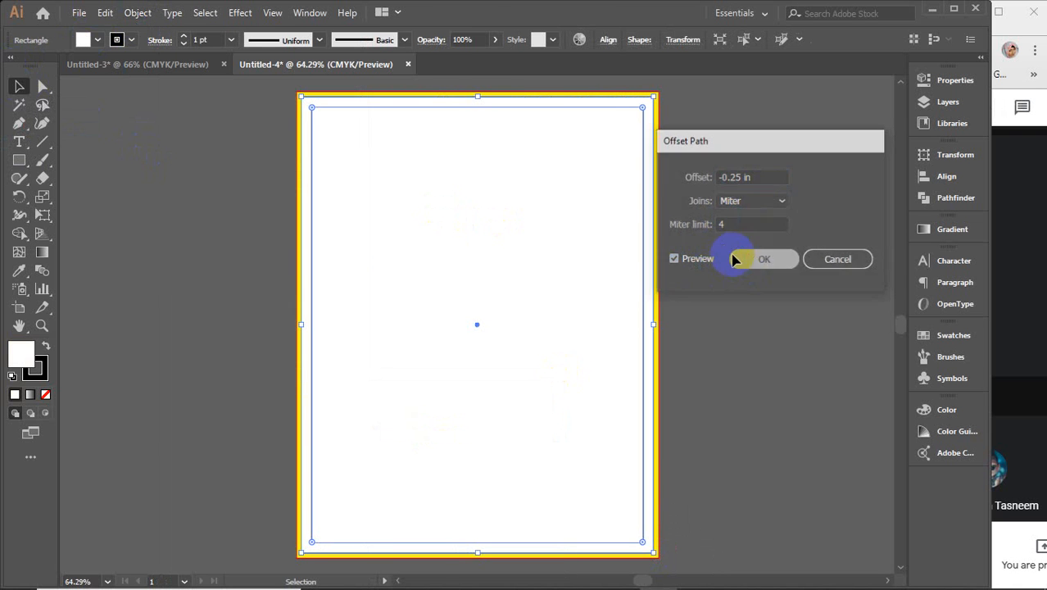
Step: Turn the inset path into margin guides, then deselect
right_click(532, 253)
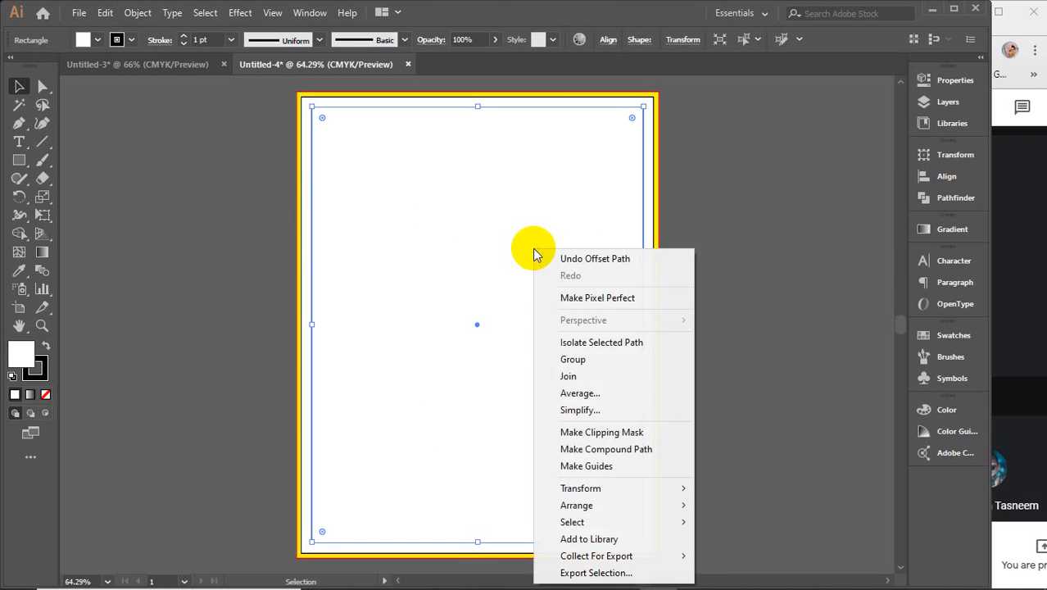
left_click(579, 465)
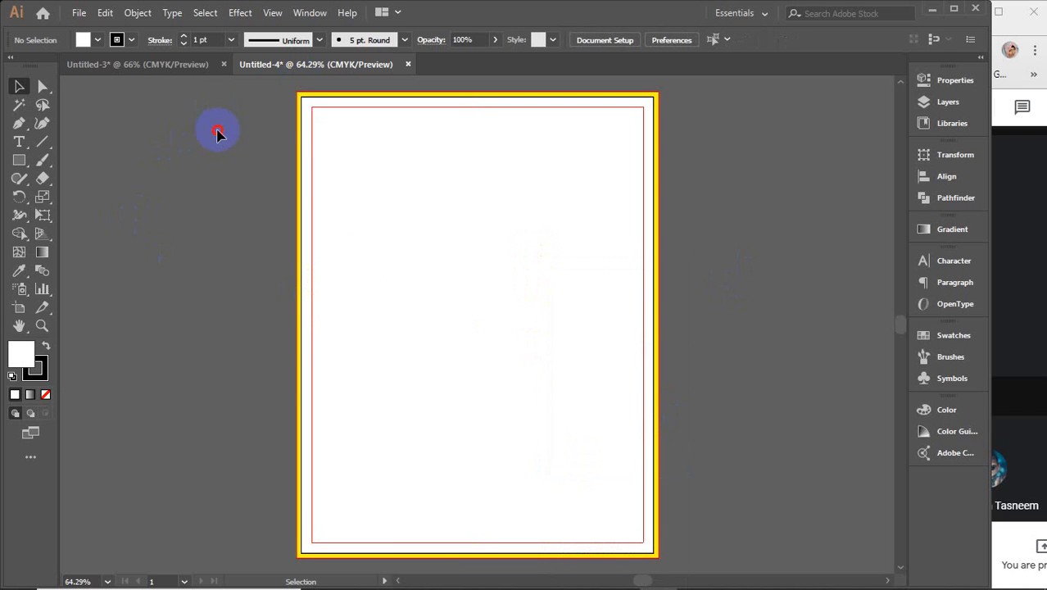
left_click_drag(217, 131, 449, 353)
left_click(202, 223)
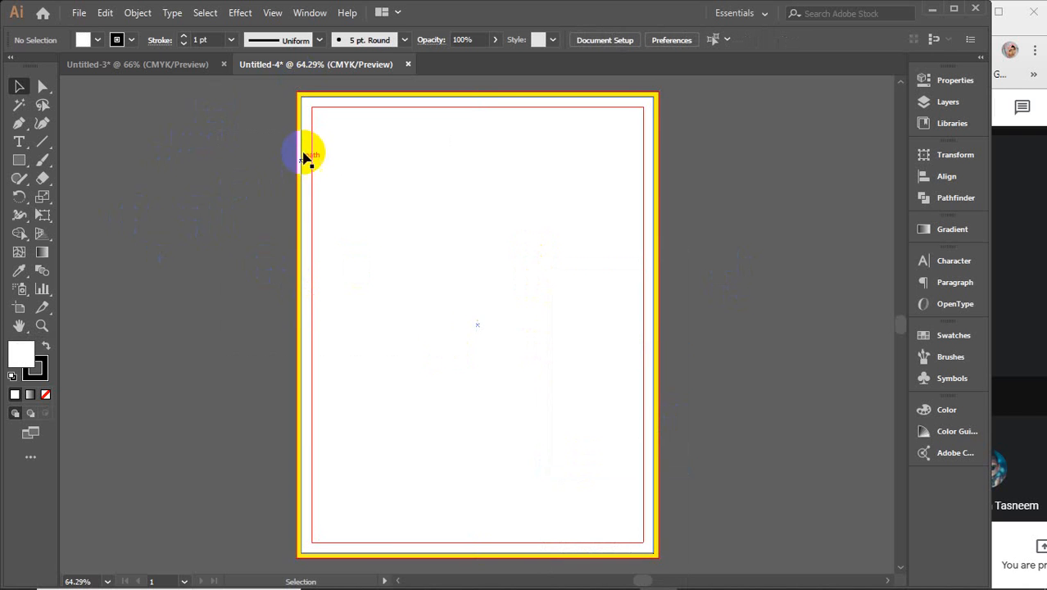
Step: Close the Untitled-4 document without saving changes
left_click(259, 66)
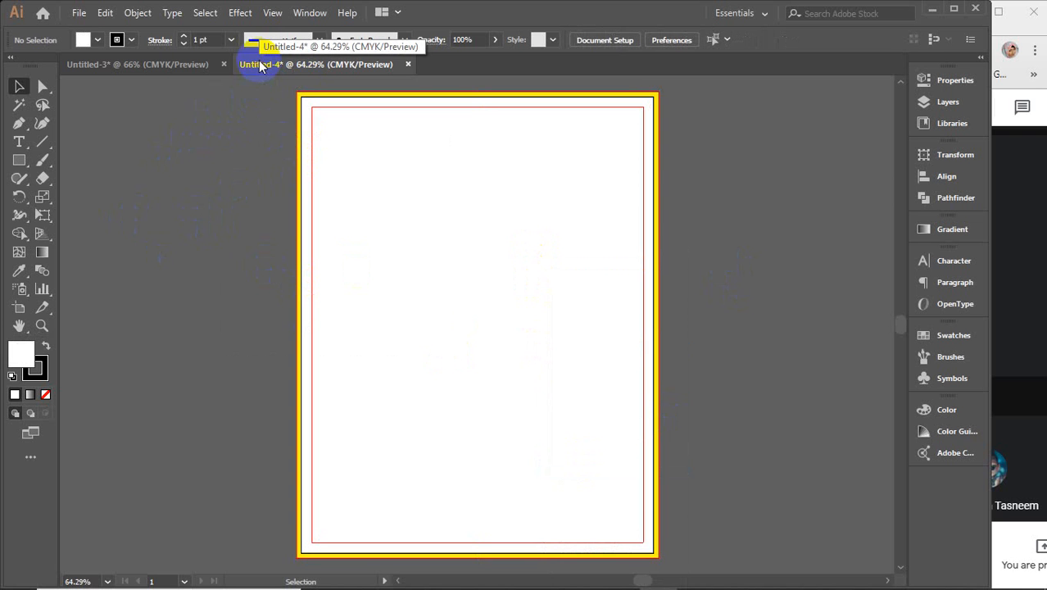
left_click(127, 66)
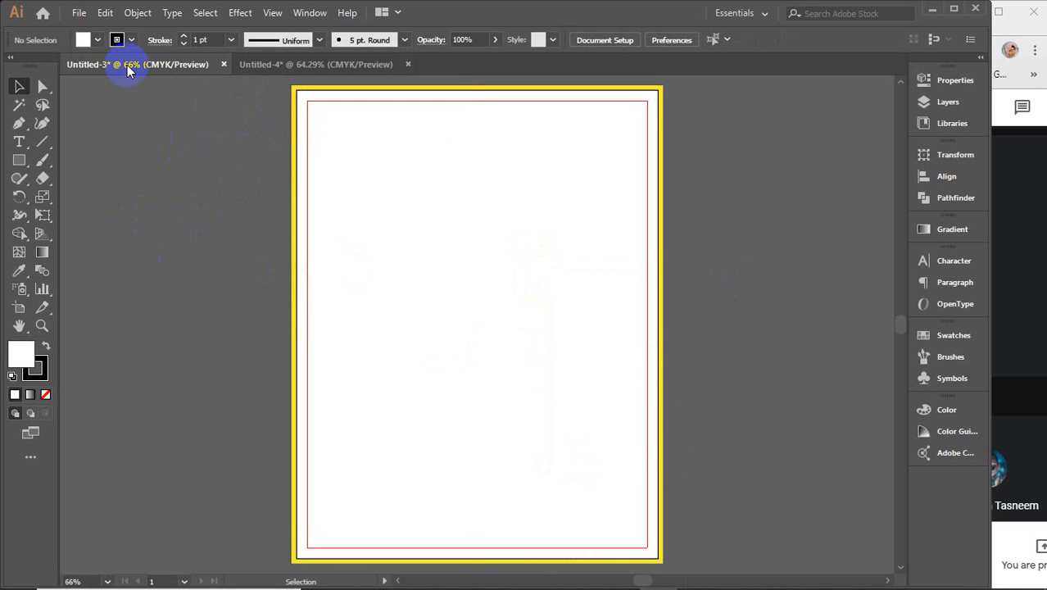
left_click(408, 64)
left_click(566, 325)
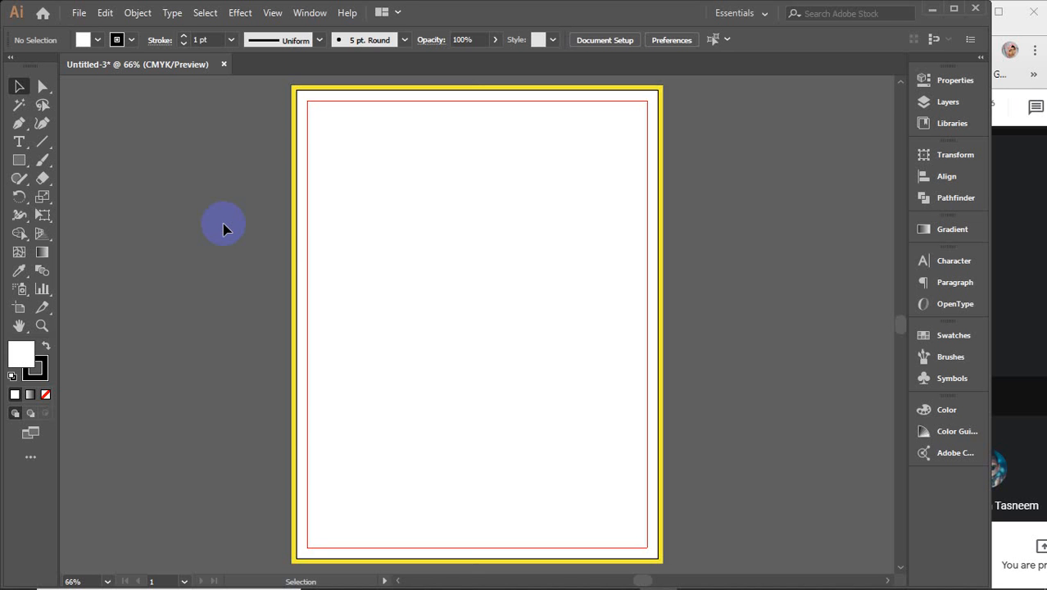
Step: Start a new Letter document and check its 0.125 in top bleed value
key("a")
key("ctrl+n")
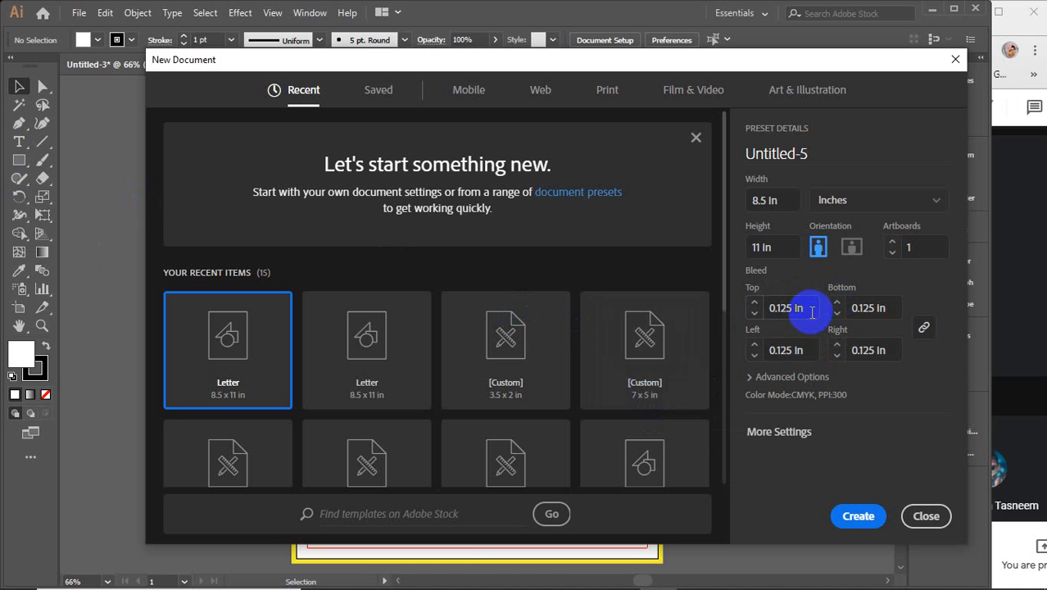
left_click(785, 308)
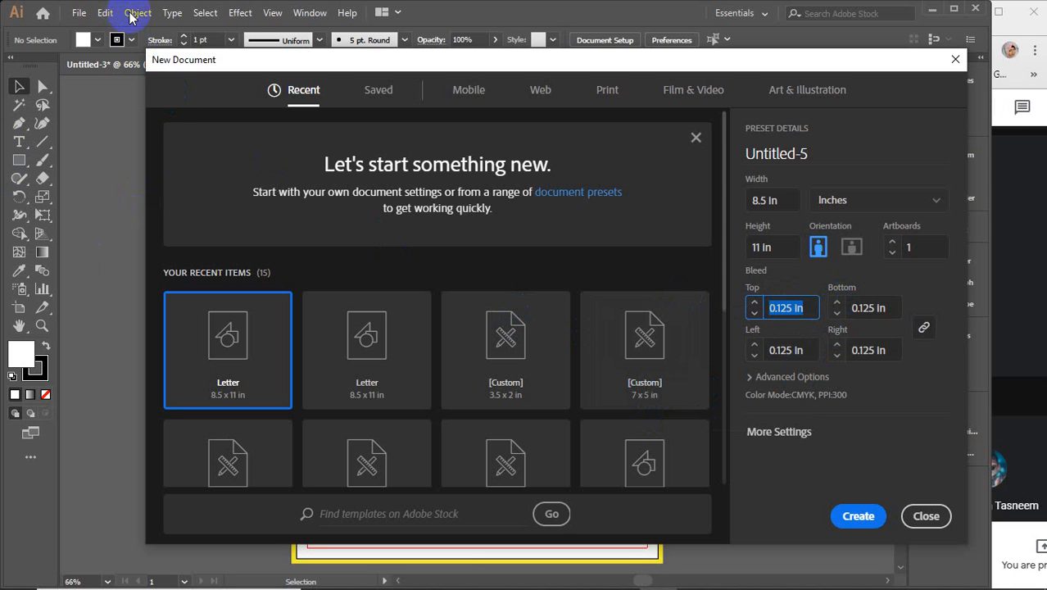
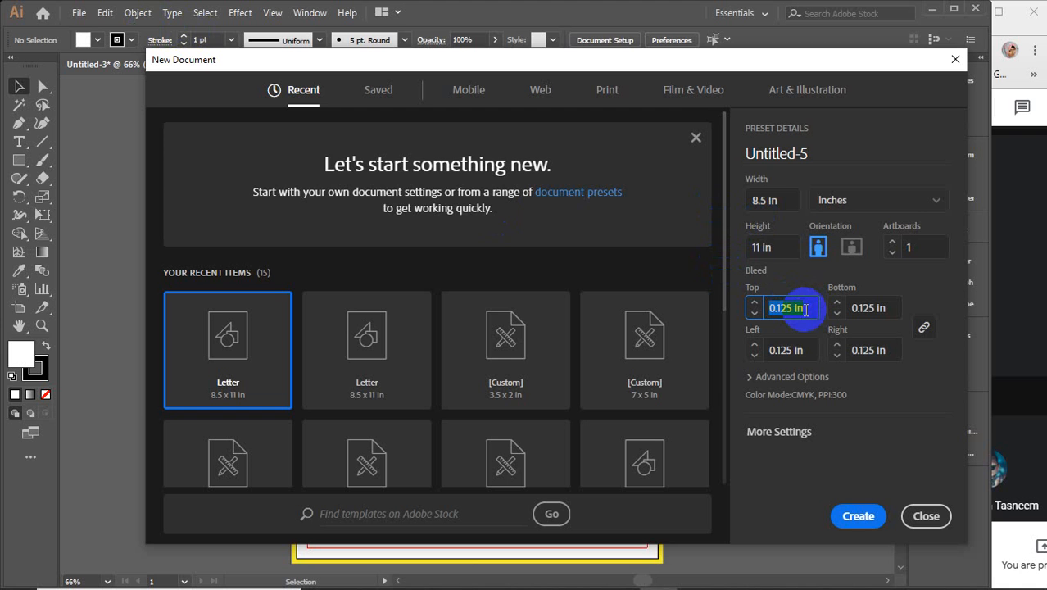
Step: Dismiss the New Document setup and delete the yellow border frame from the Untitled-3 artboard
left_click(919, 516)
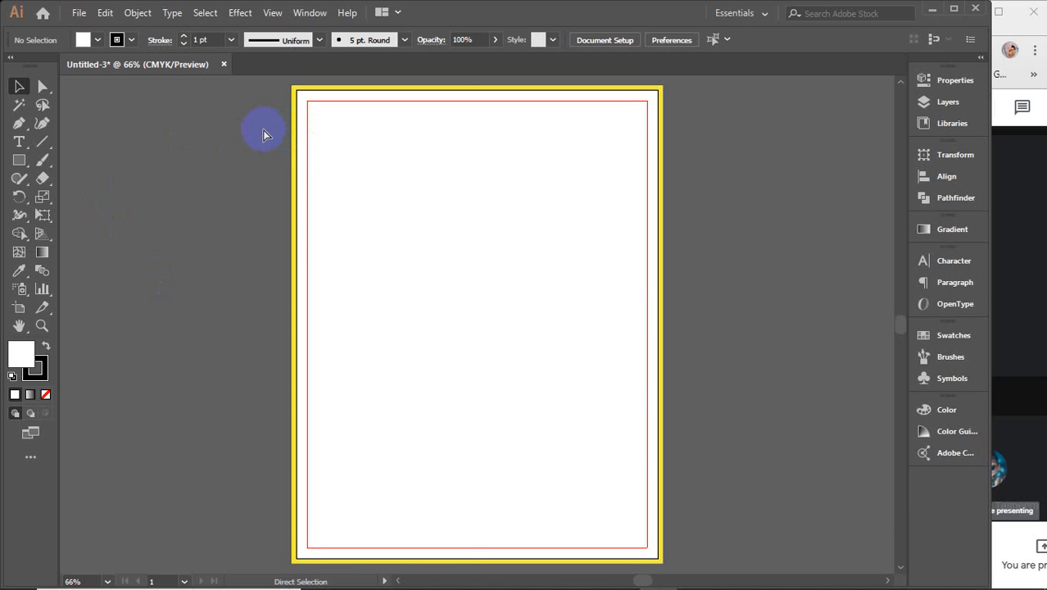
left_click_drag(264, 135, 573, 414)
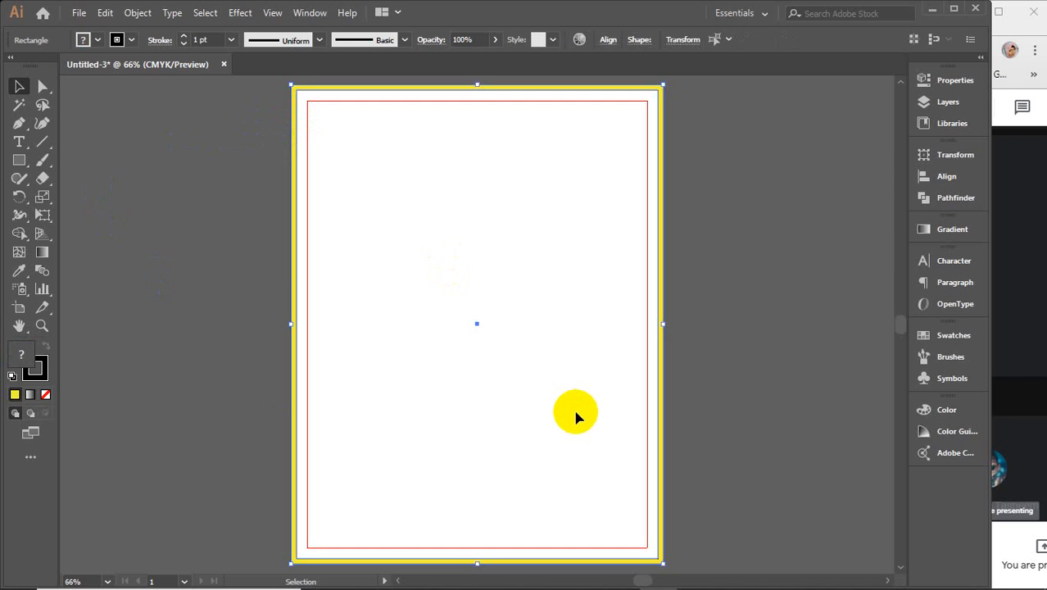
key("Delete")
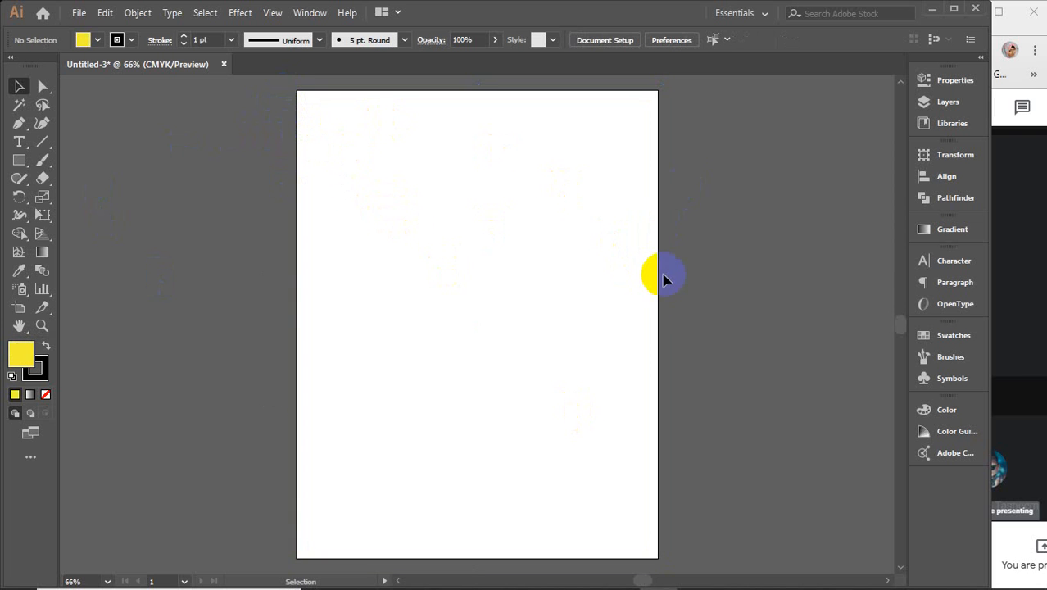
Step: Draw a yellow rectangle covering the whole artboard
left_click(19, 160)
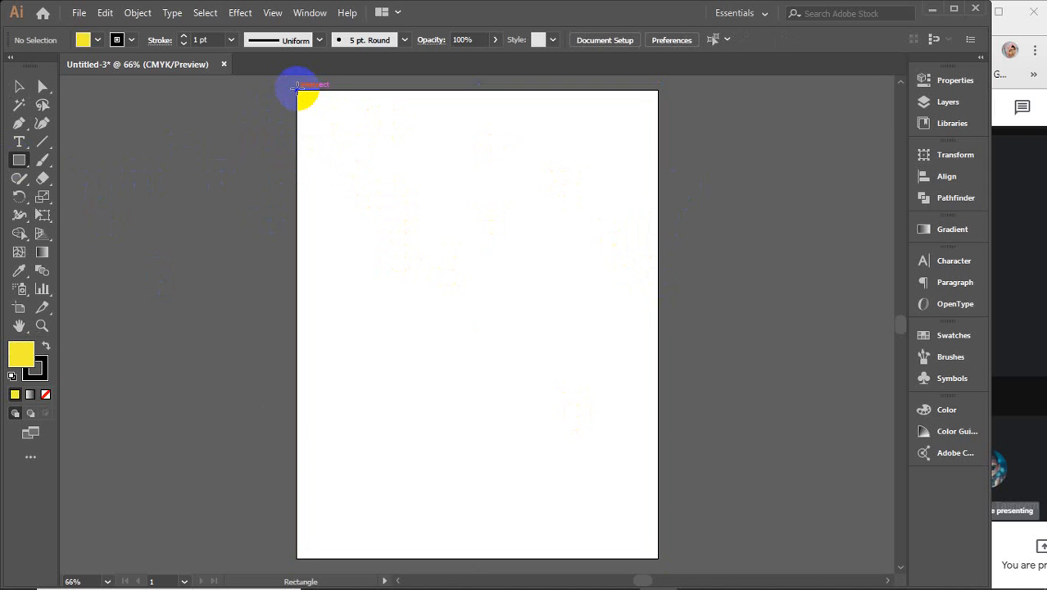
left_click_drag(297, 91, 659, 559)
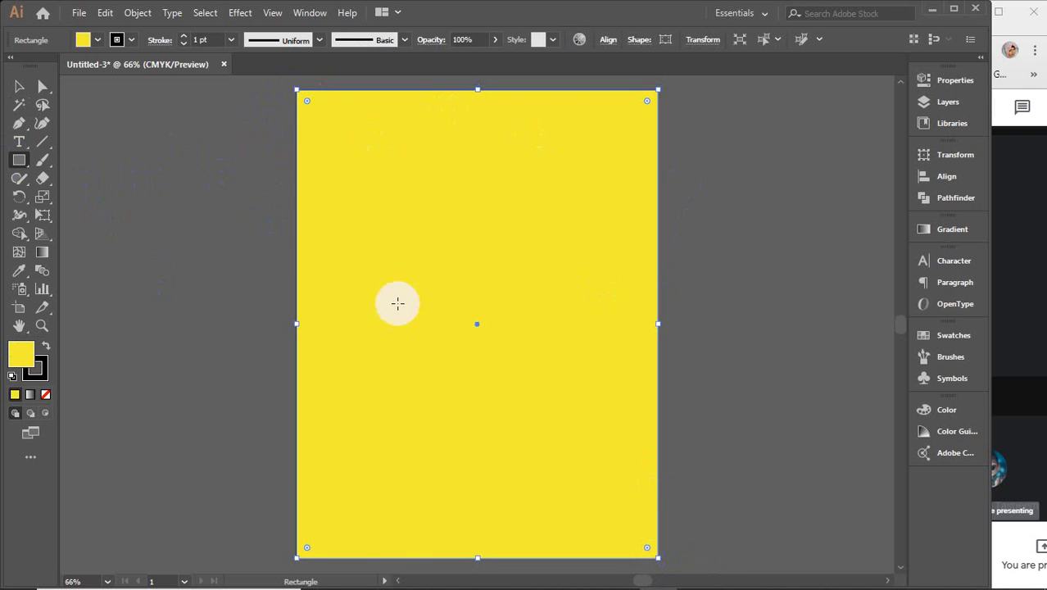
left_click(17, 87)
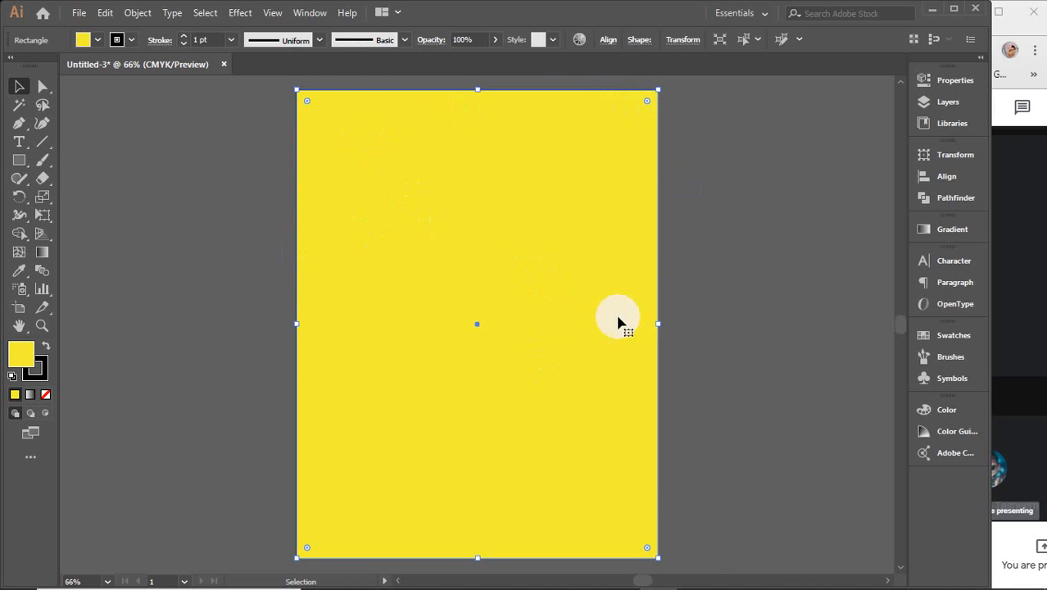
left_click(90, 45)
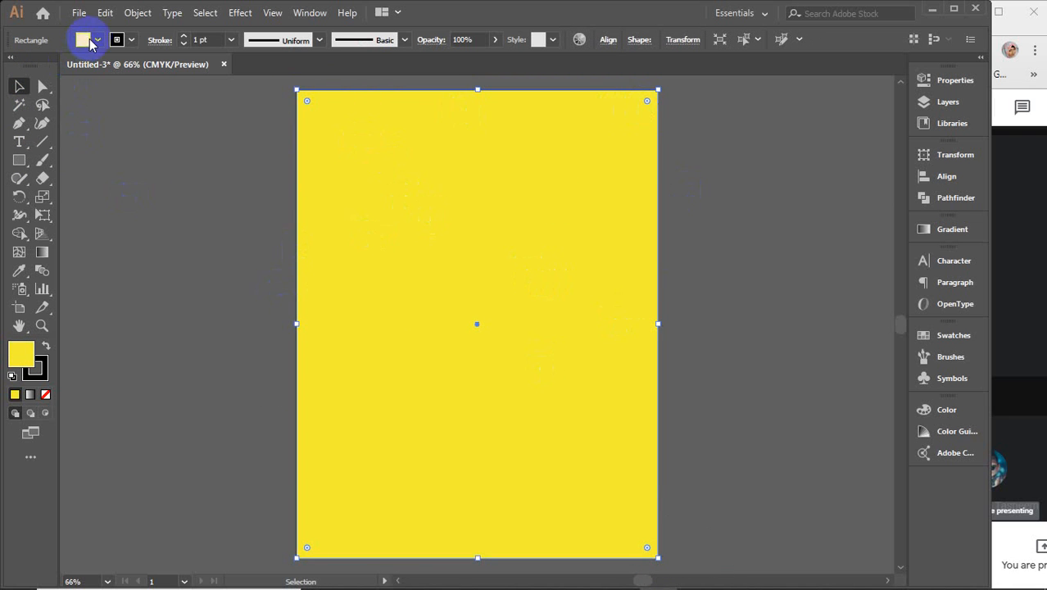
left_click(133, 12)
mouse_move(241, 382)
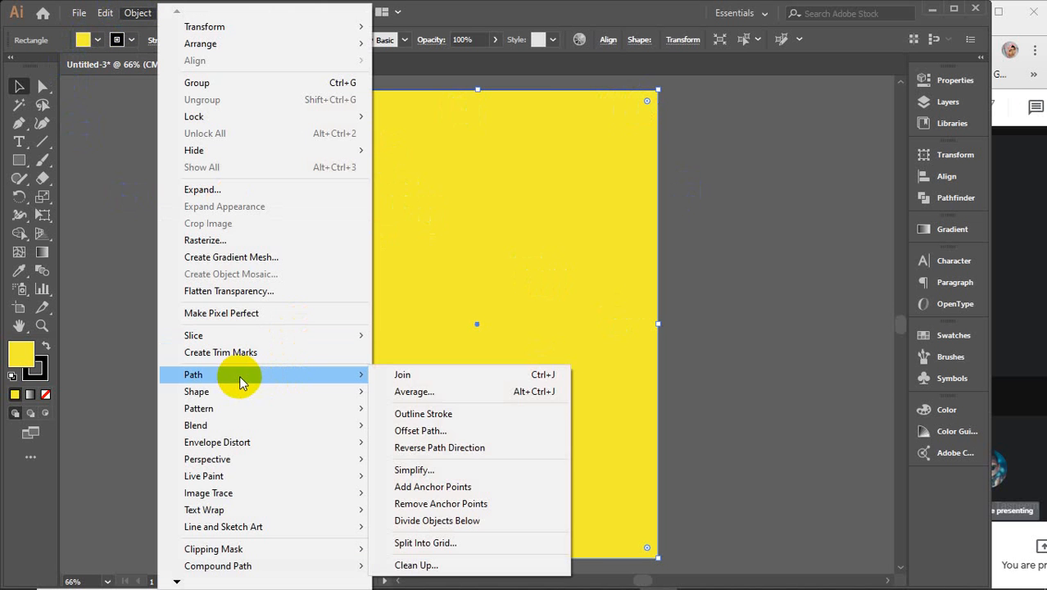
left_click(420, 445)
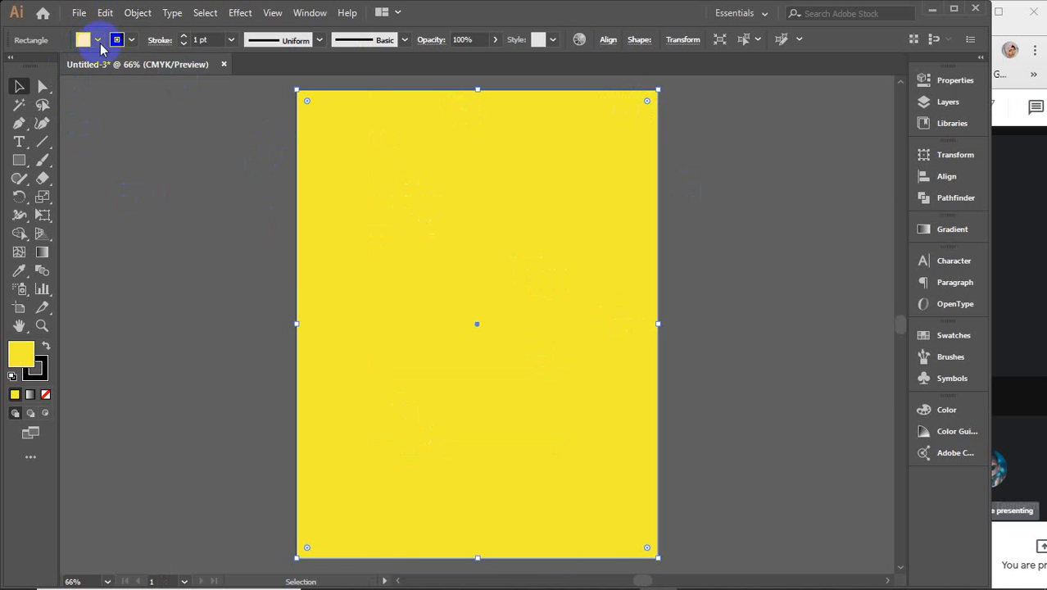
Step: Create a 0.125 in outward Offset Path copy of the yellow rectangle
left_click(136, 13)
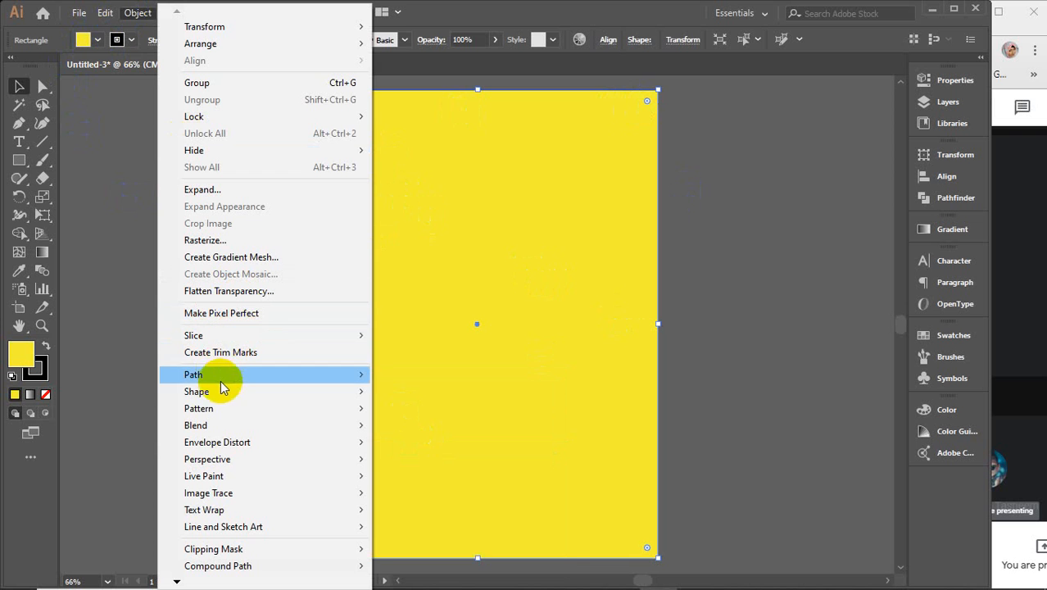
mouse_move(217, 374)
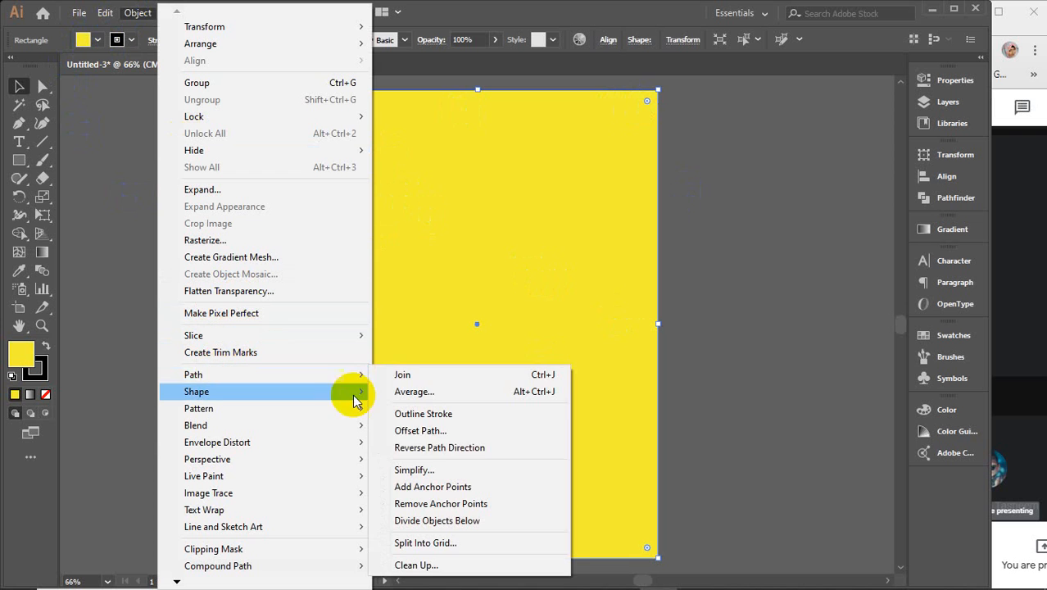
left_click(419, 431)
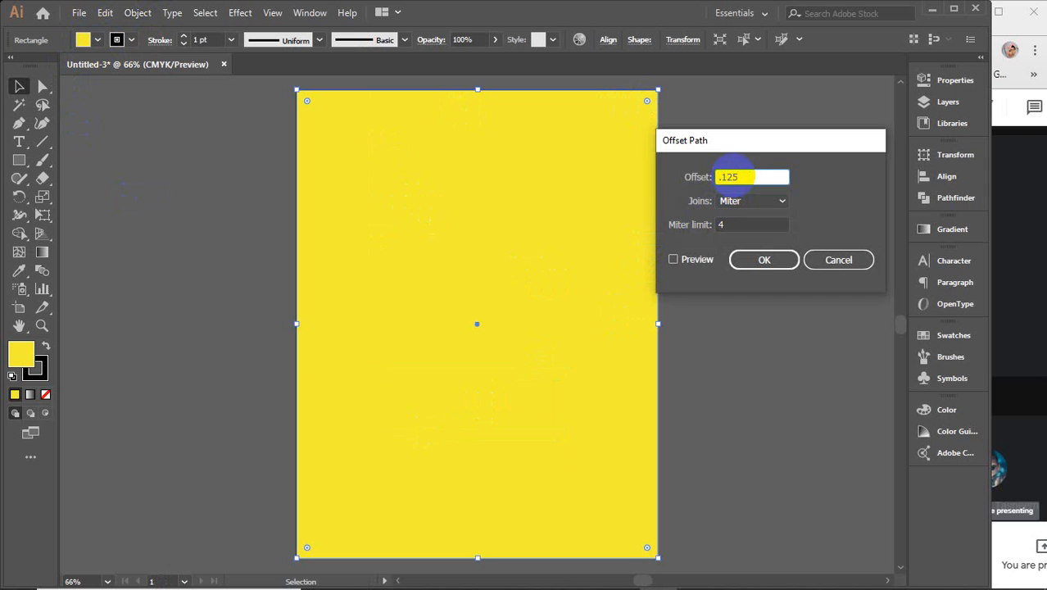
left_click(681, 261)
left_click(683, 262)
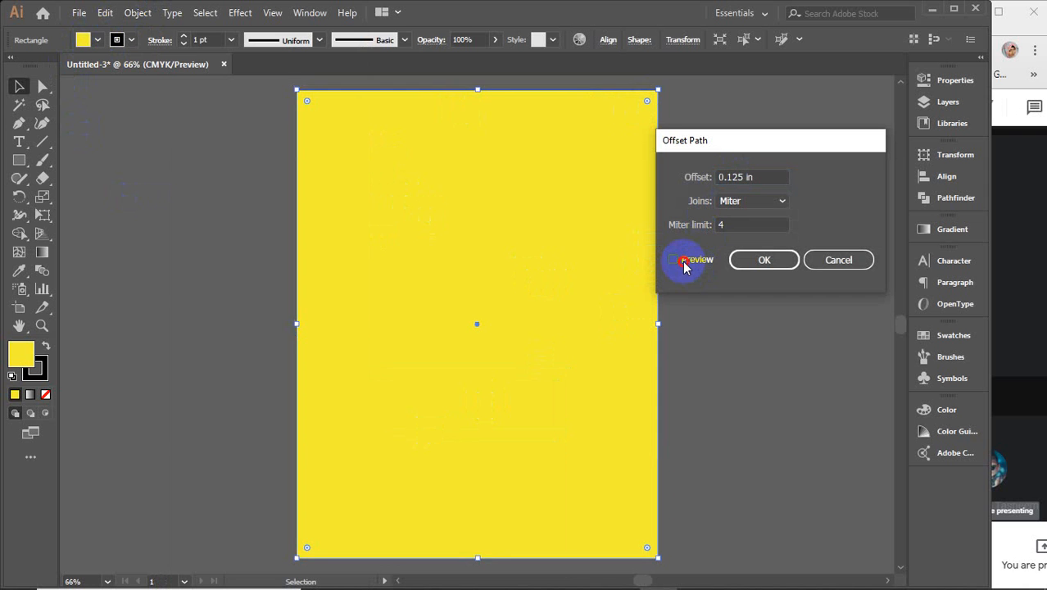
left_click(684, 261)
left_click(762, 259)
Step: Fill the outer offset copy red, then select the inner yellow rectangle
left_click(97, 40)
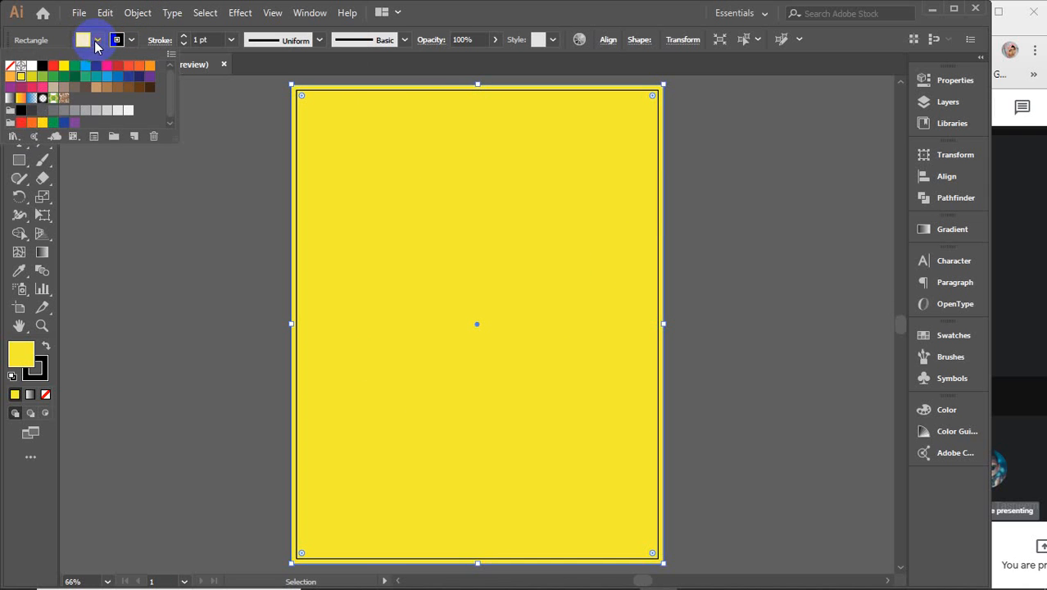
left_click(55, 68)
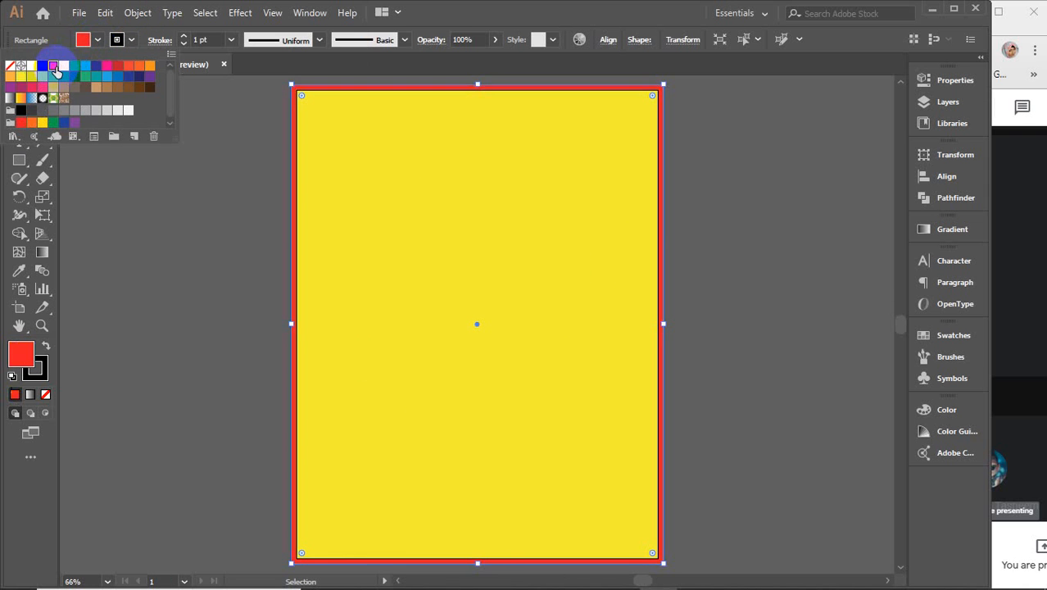
left_click(172, 210)
left_click(128, 250)
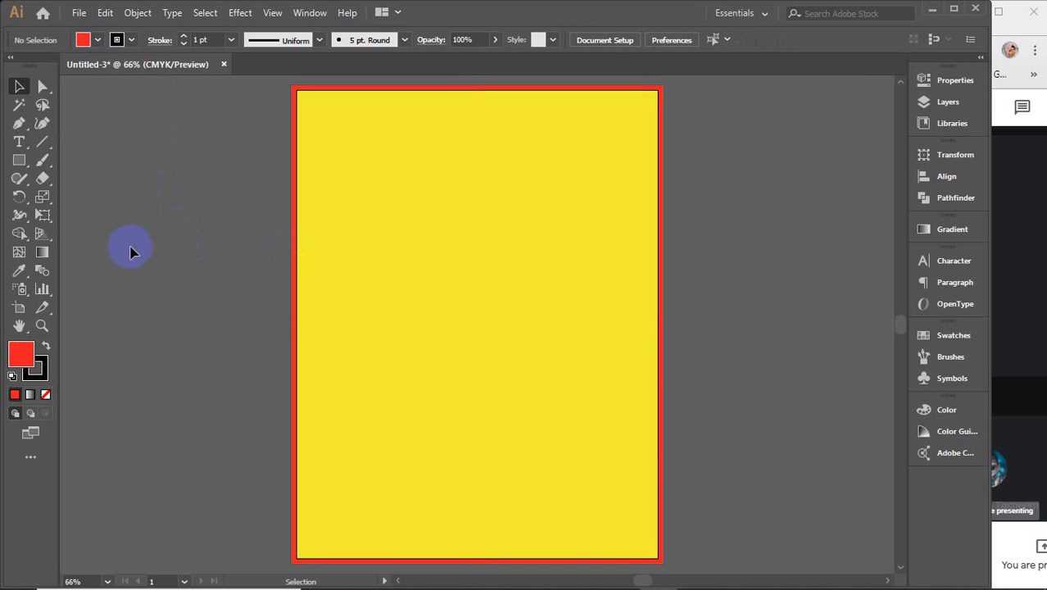
left_click(475, 238)
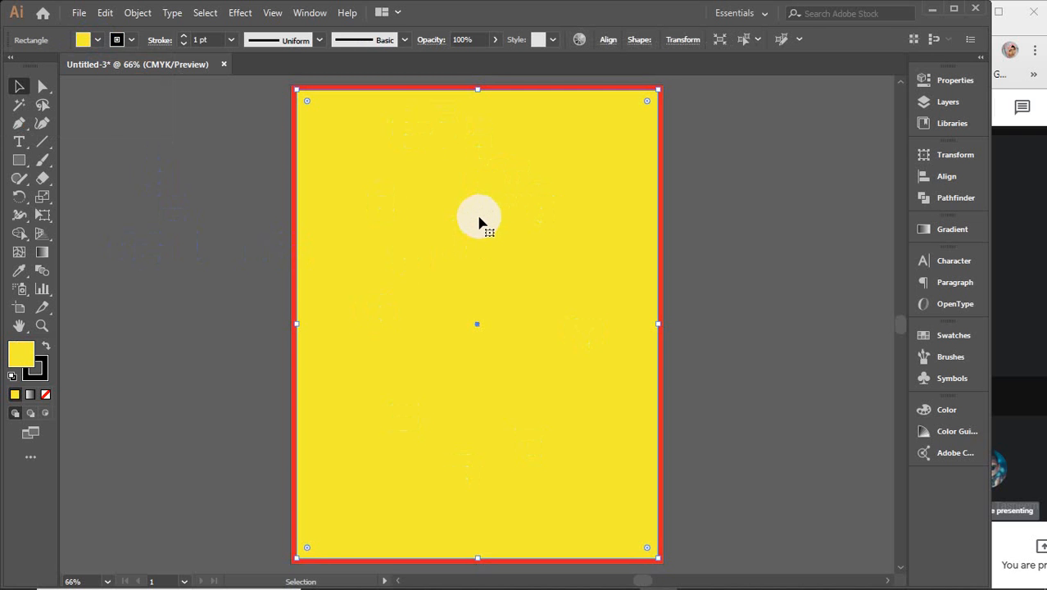
Step: Offset the yellow rectangle 0.25 in inward and make the inset path into guides
left_click(136, 12)
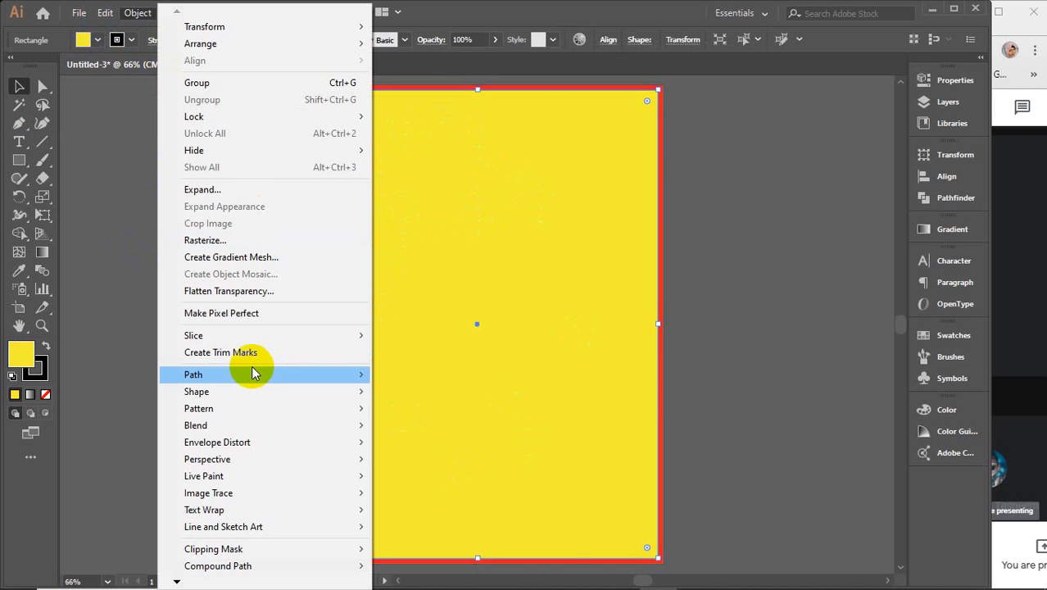
mouse_move(340, 391)
left_click(442, 430)
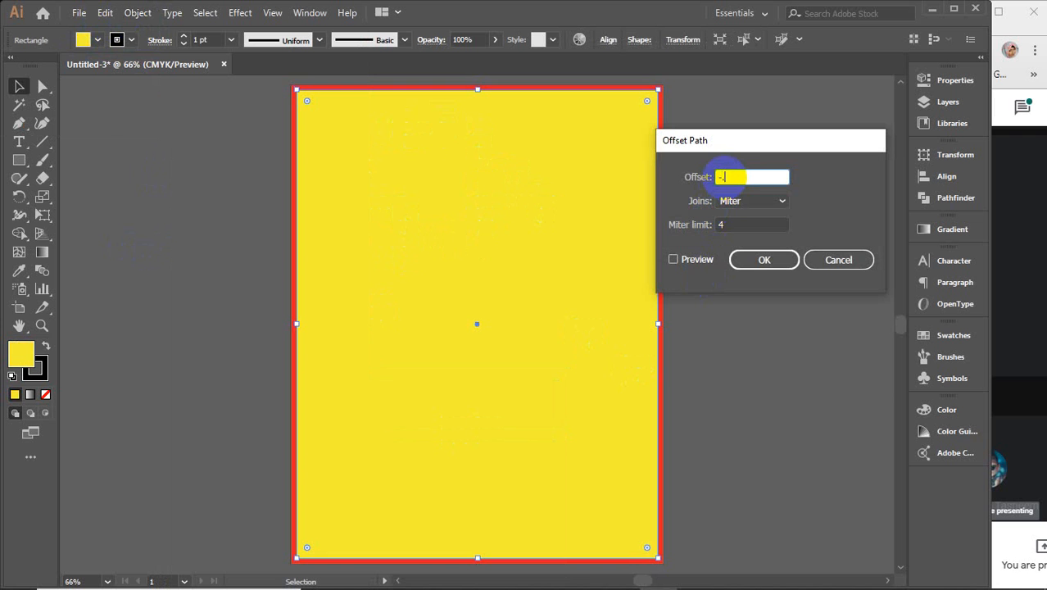
left_click(768, 259)
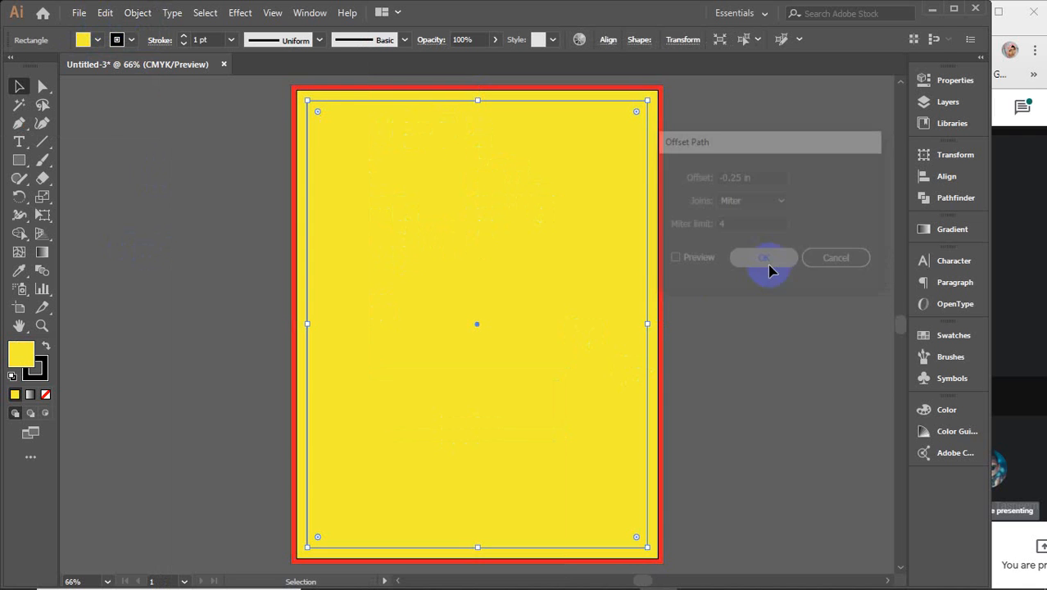
right_click(493, 315)
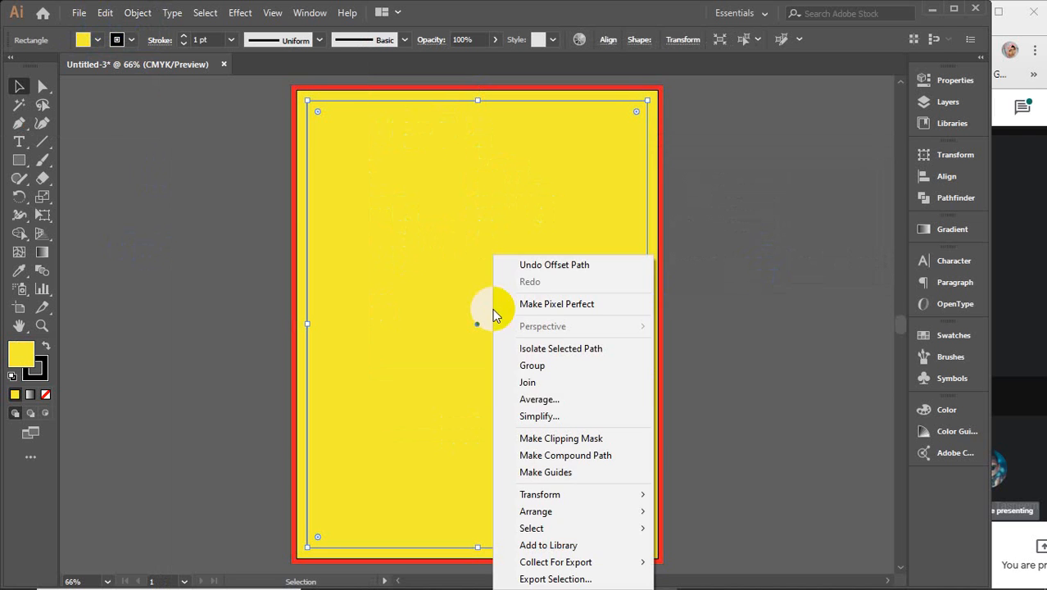
left_click(547, 468)
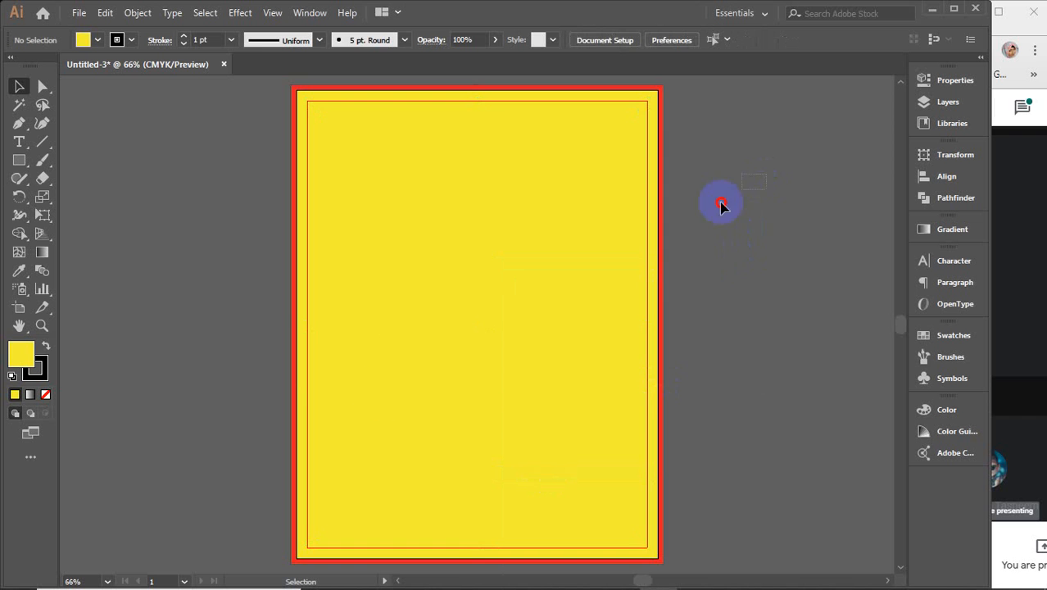
Step: Deselect the yellow rectangle and bring up the New Document setup with Ctrl+N
left_click(285, 376)
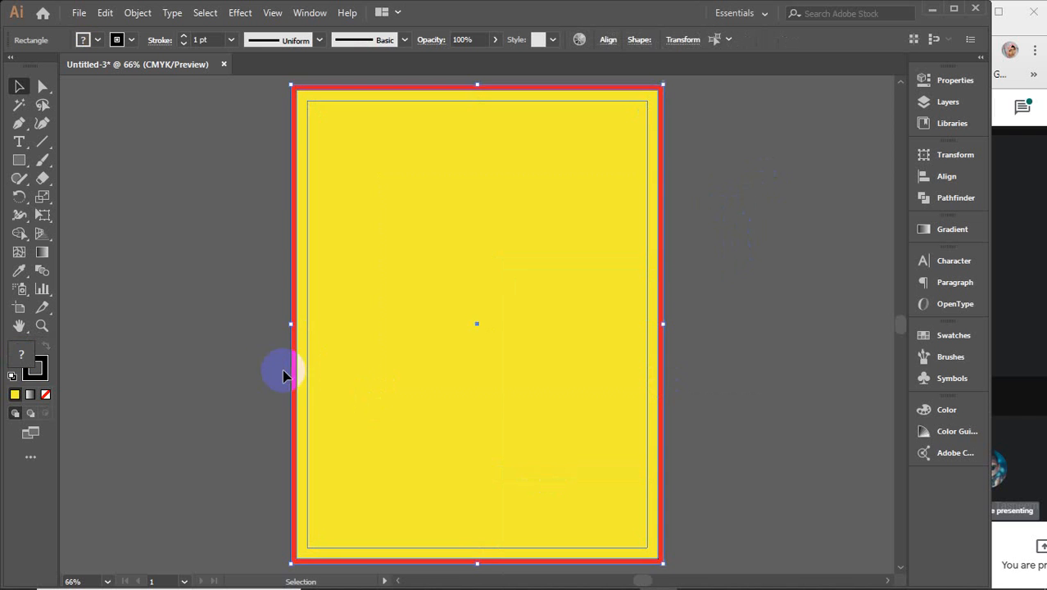
left_click(184, 342)
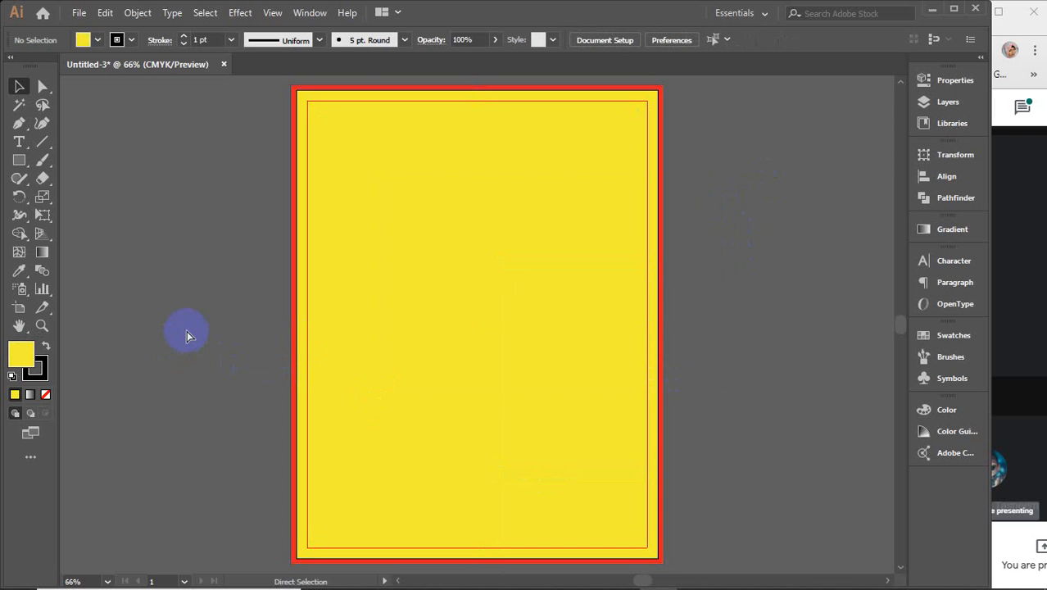
key("ctrl+n")
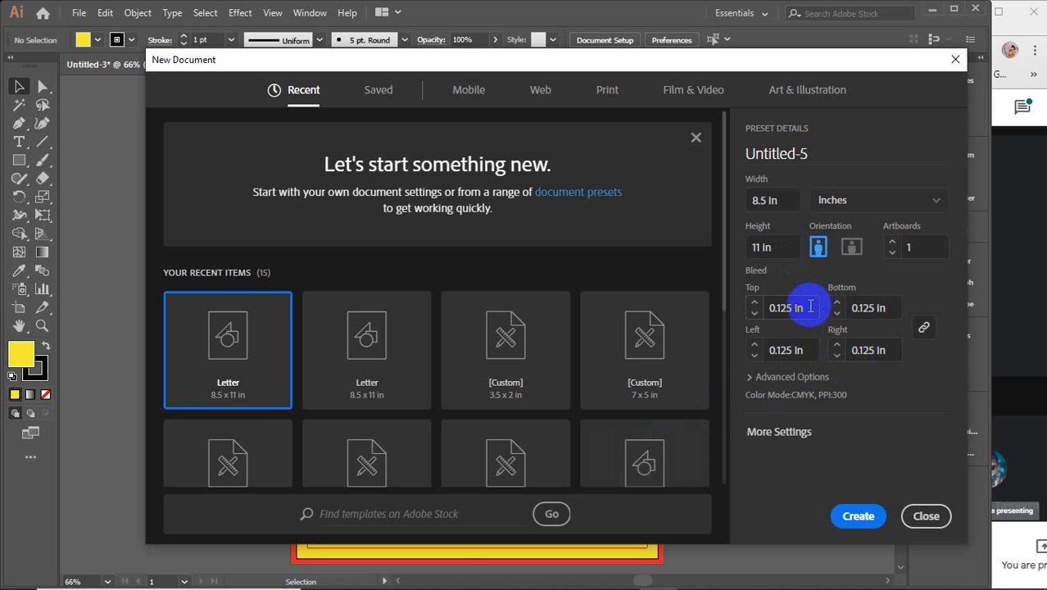
Step: Dismiss the New Document setup and undo an accidental move of the yellow rectangle
left_click(926, 515)
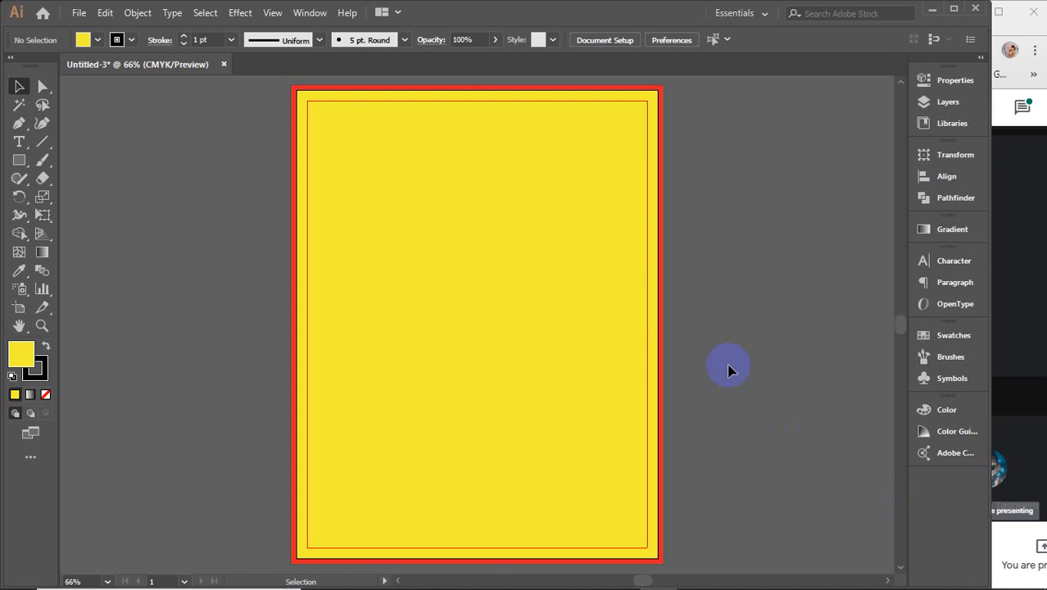
left_click(461, 273)
left_click_drag(461, 273, 673, 298)
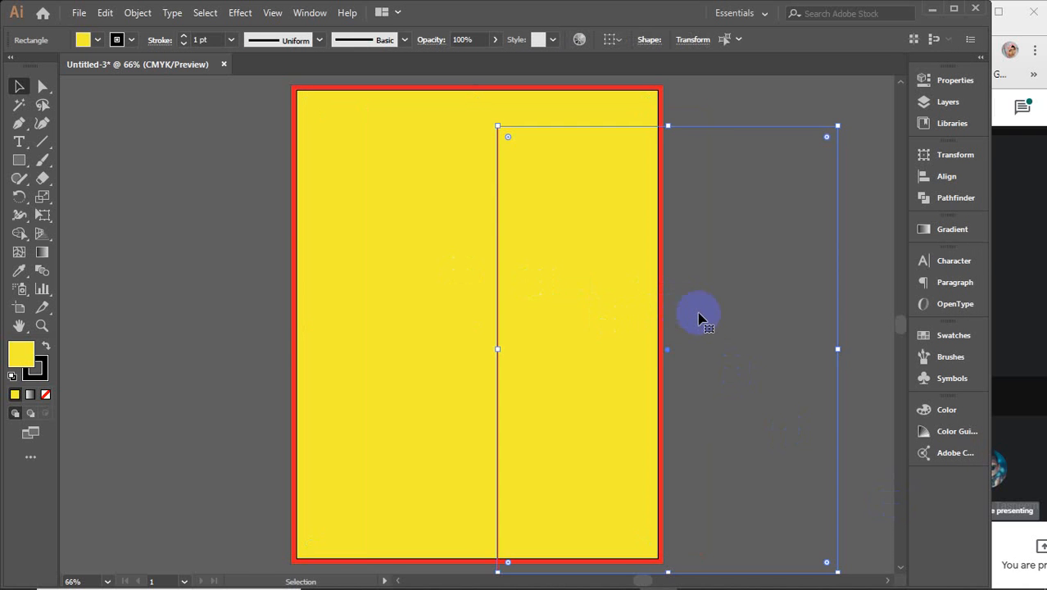
left_click_drag(742, 308, 687, 300)
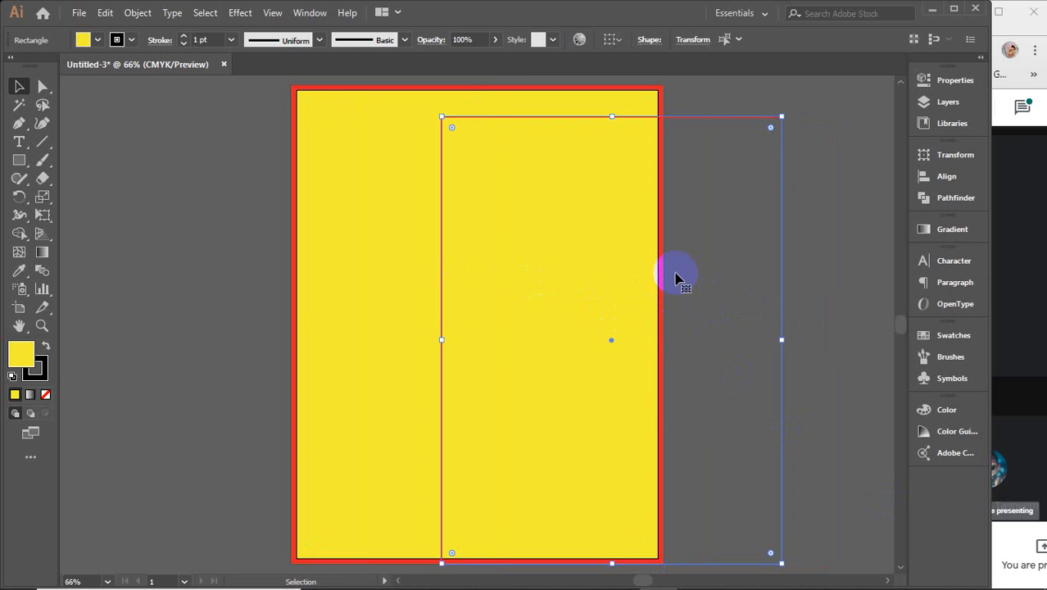
key("ctrl+z")
key("ctrl+z")
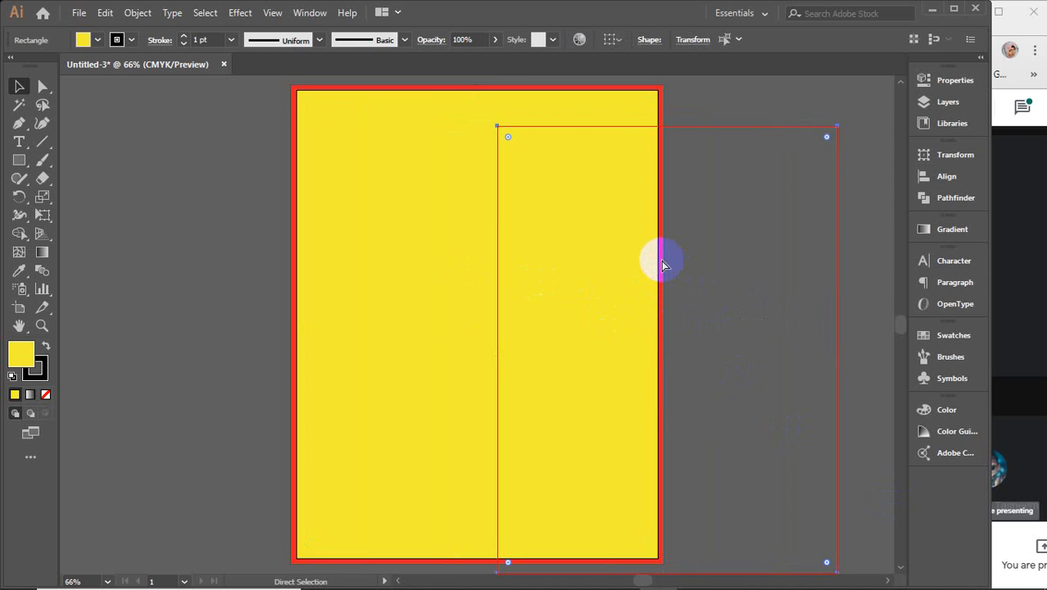
Step: Change the page-sized background rectangle's fill to white, then select the inner margin rectangle
left_click(780, 200)
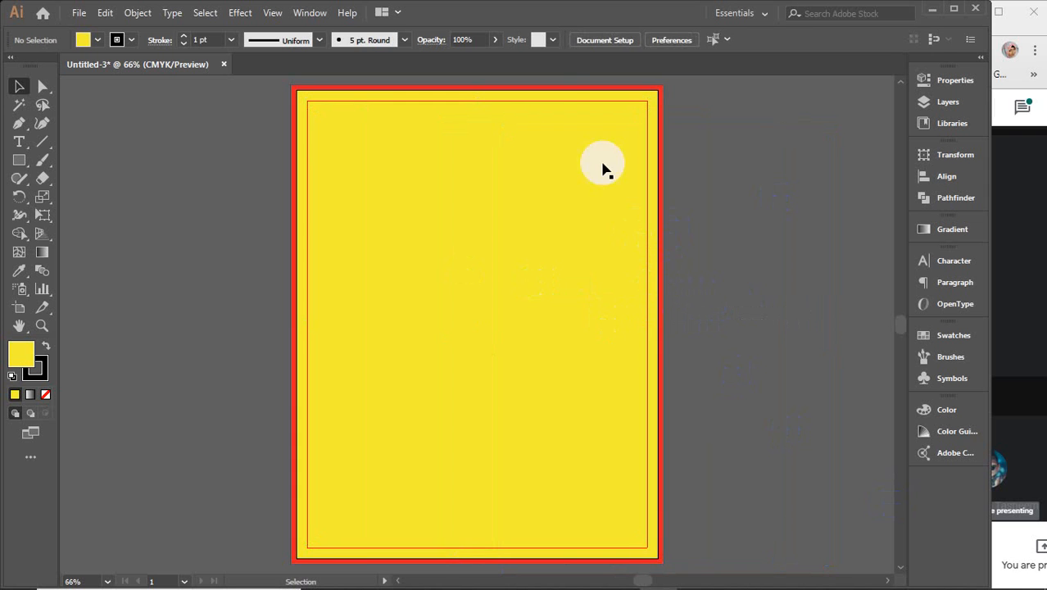
left_click(483, 115)
left_click(99, 40)
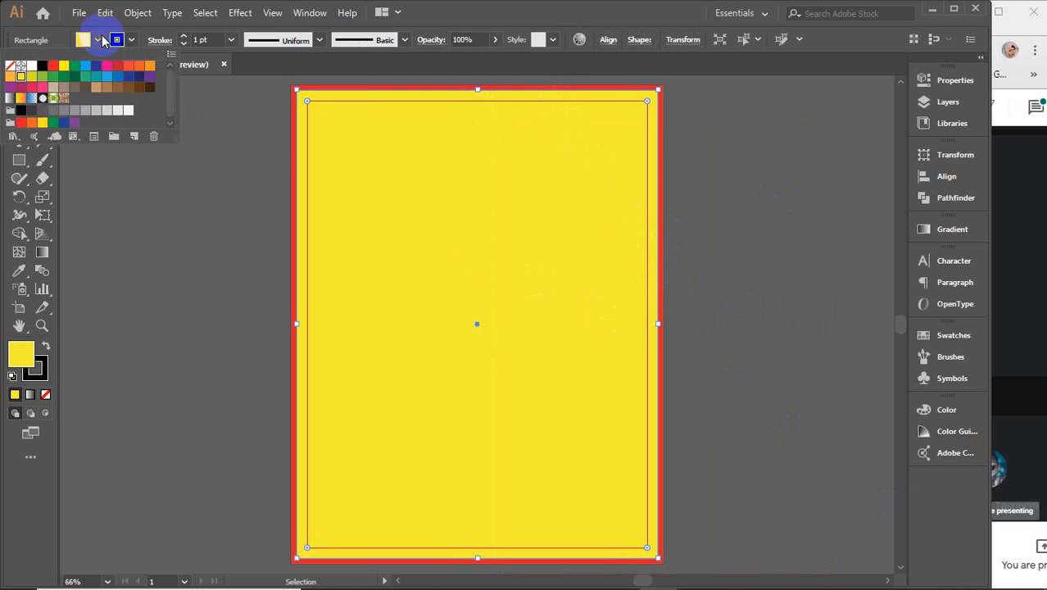
left_click(31, 71)
left_click(139, 187)
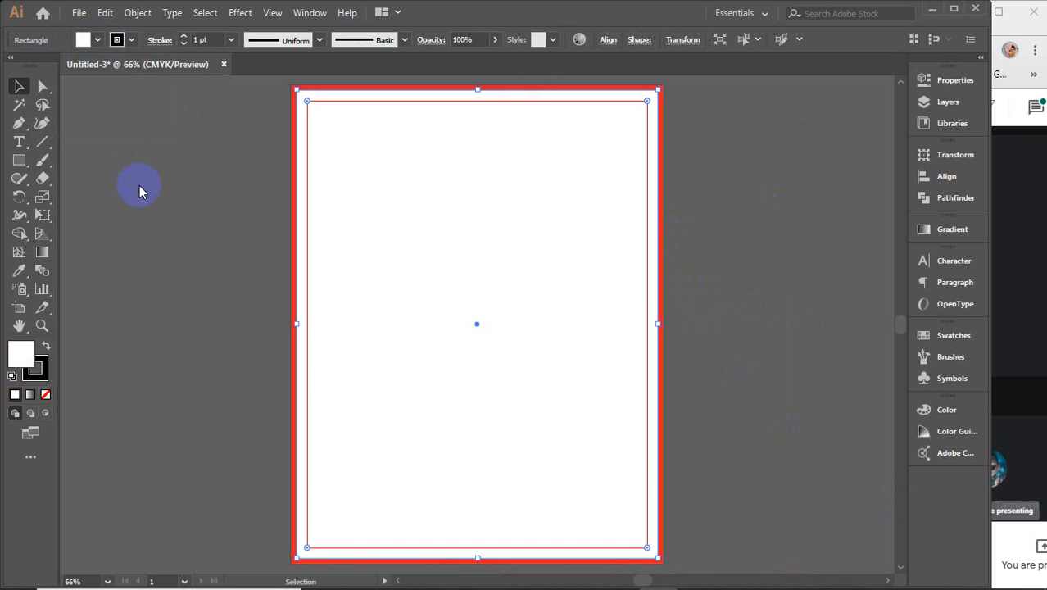
left_click(139, 187)
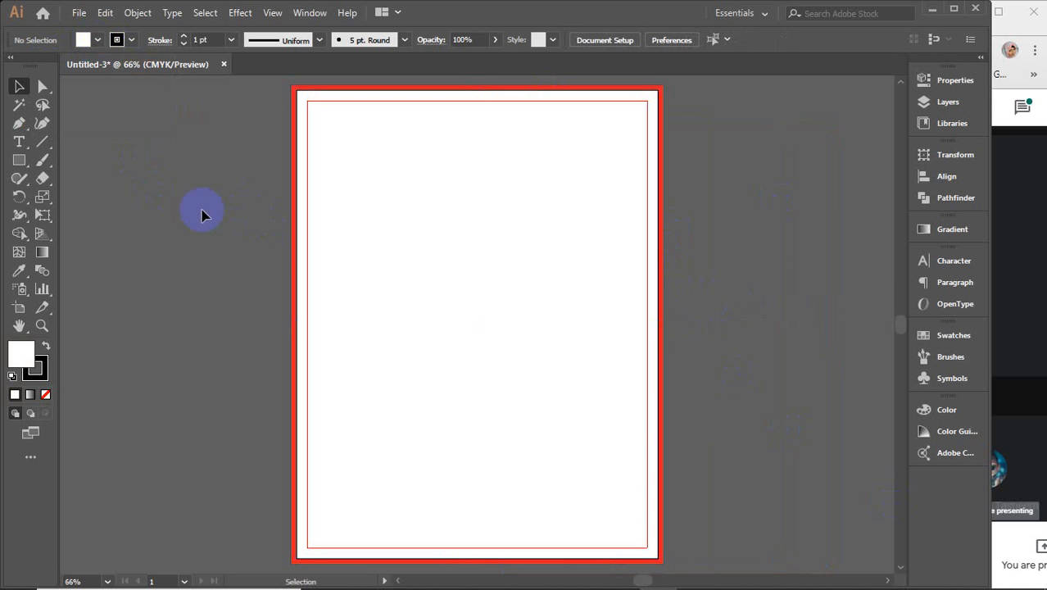
left_click(353, 197)
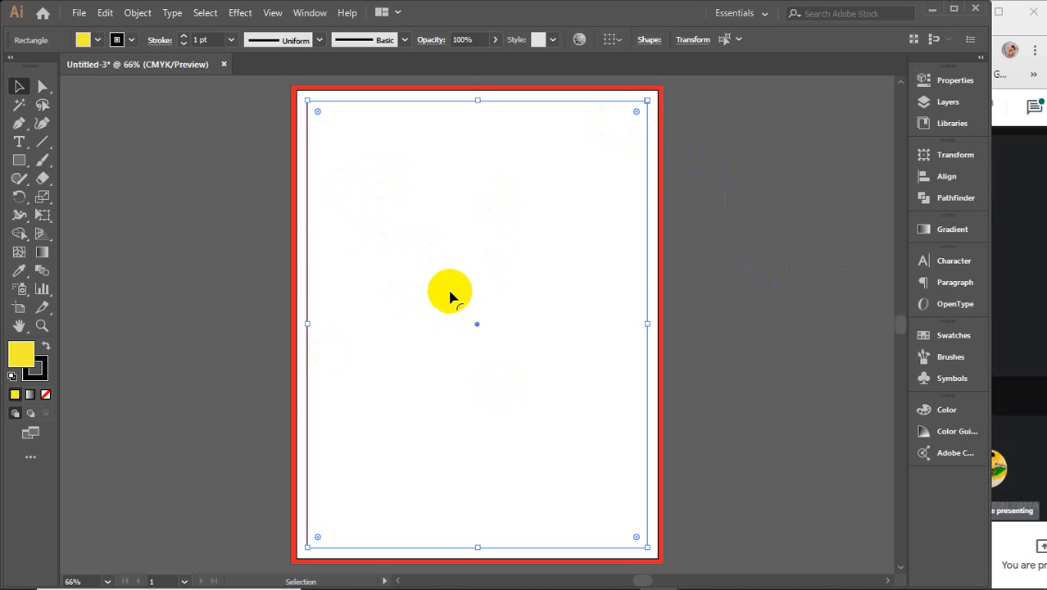
Step: Release the margin guides back into a yellow rectangle
left_click(1014, 322)
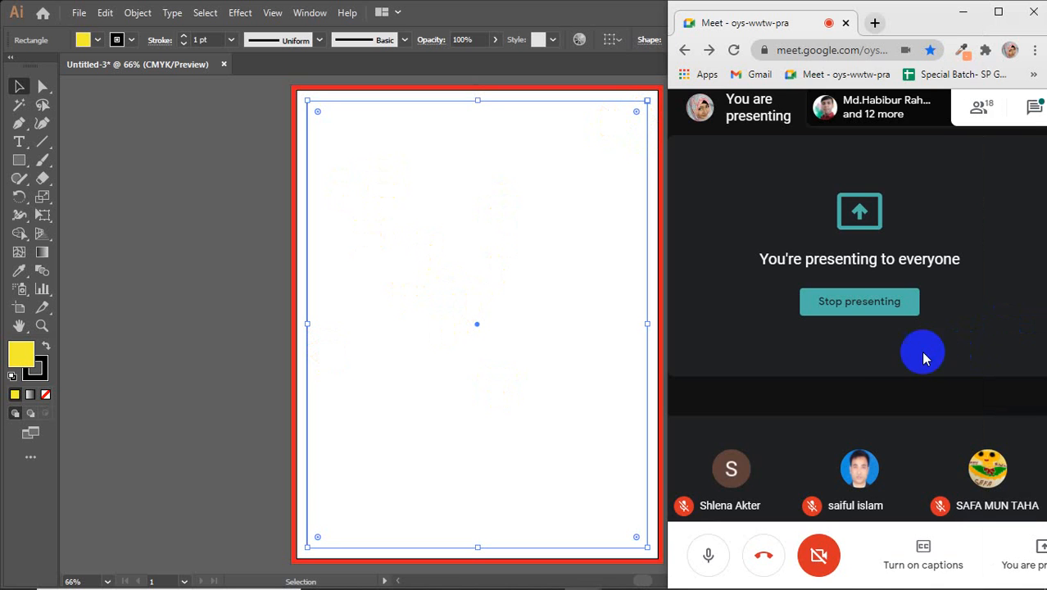
left_click(484, 317)
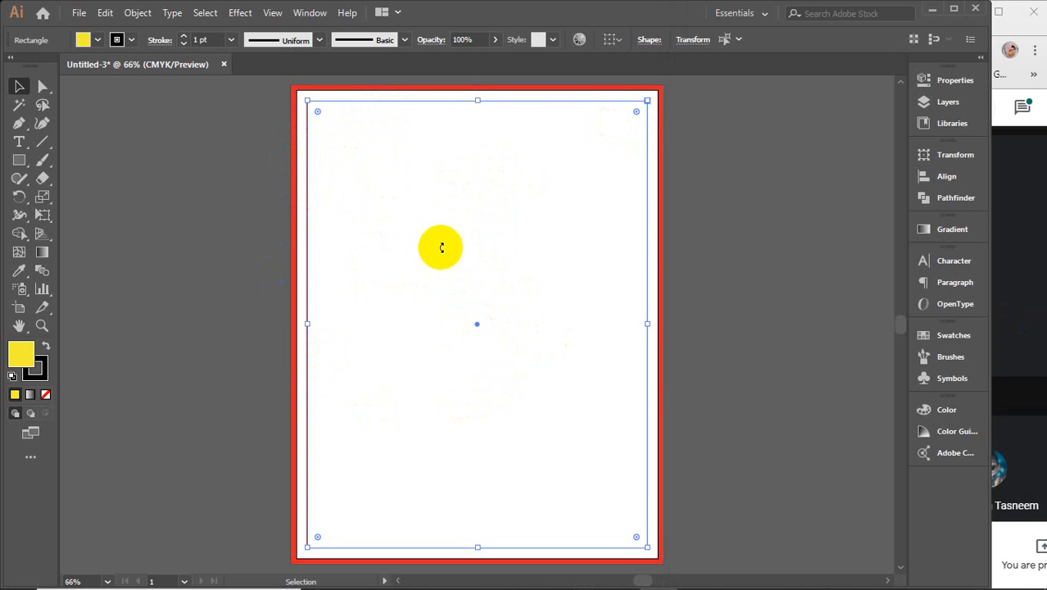
right_click(441, 247)
left_click(505, 394)
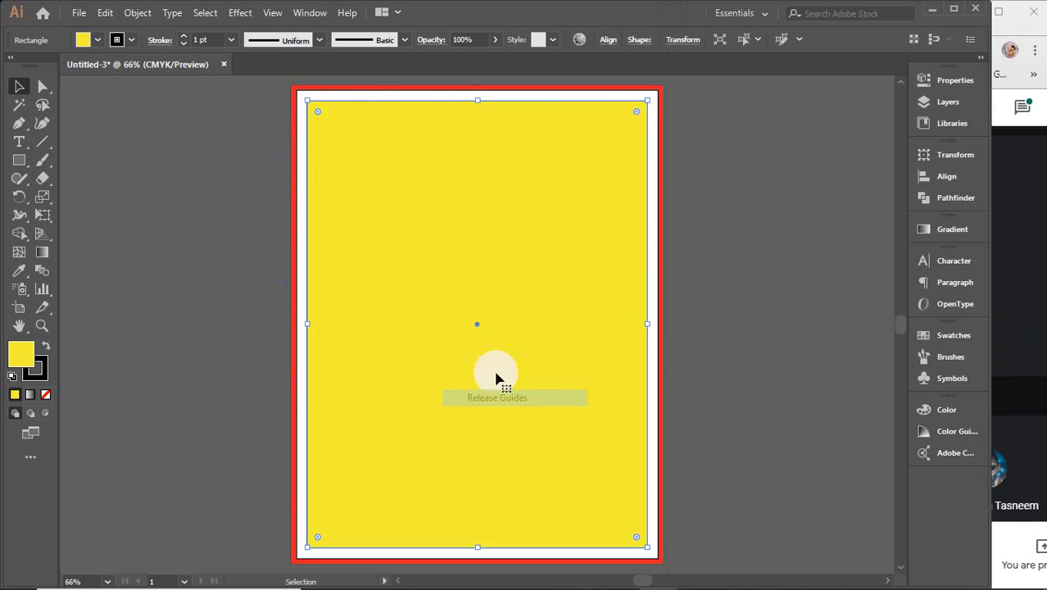
Step: Move the rectangle off the page to the right and turn it into guides again
left_click_drag(367, 275, 787, 269)
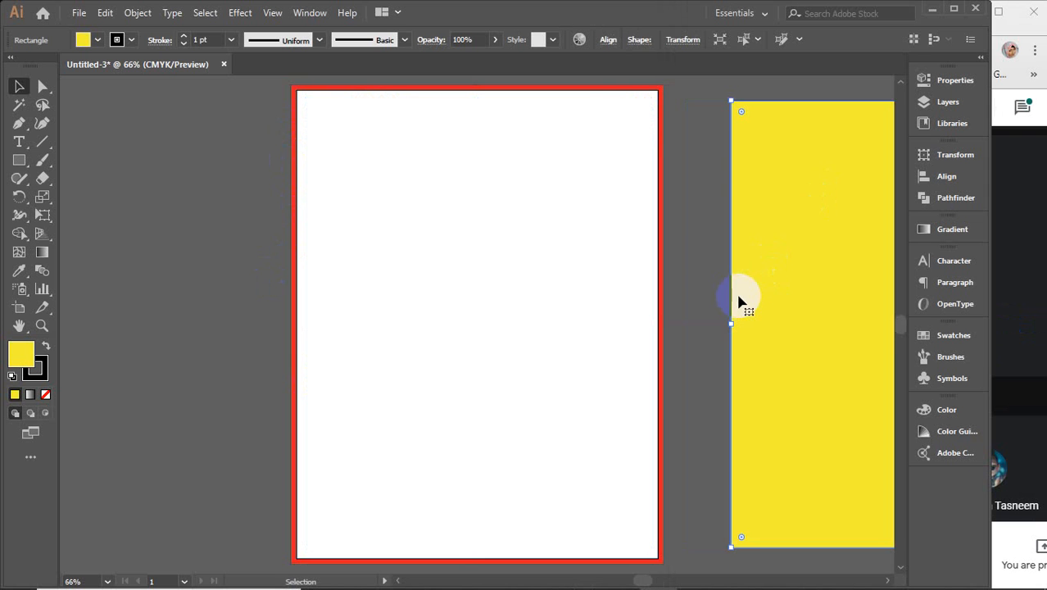
left_click_drag(739, 303, 521, 330)
left_click_drag(460, 290, 483, 302)
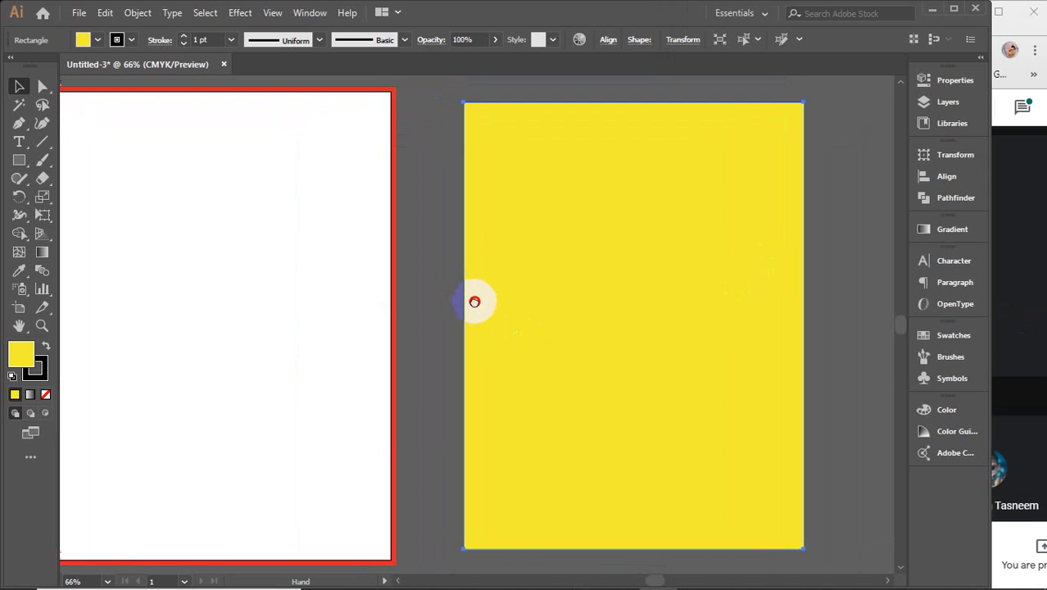
left_click(486, 304)
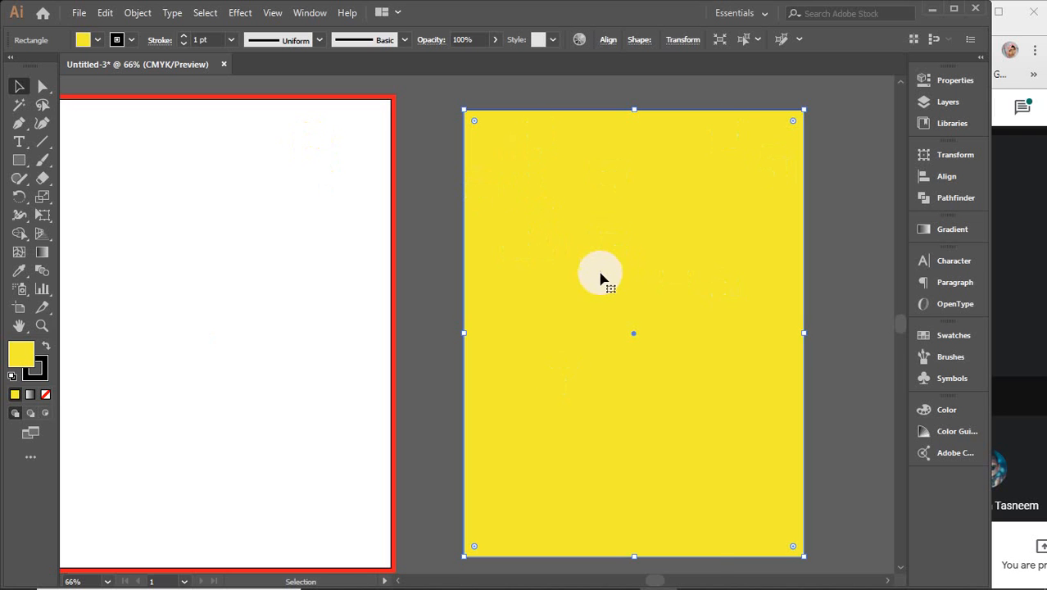
right_click(562, 236)
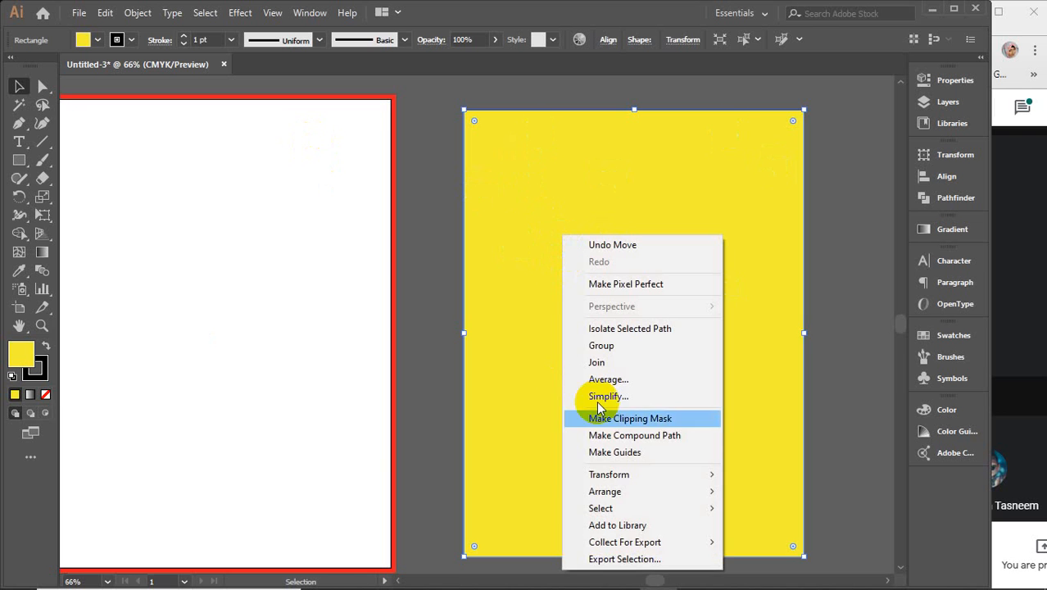
left_click(625, 452)
left_click(879, 274)
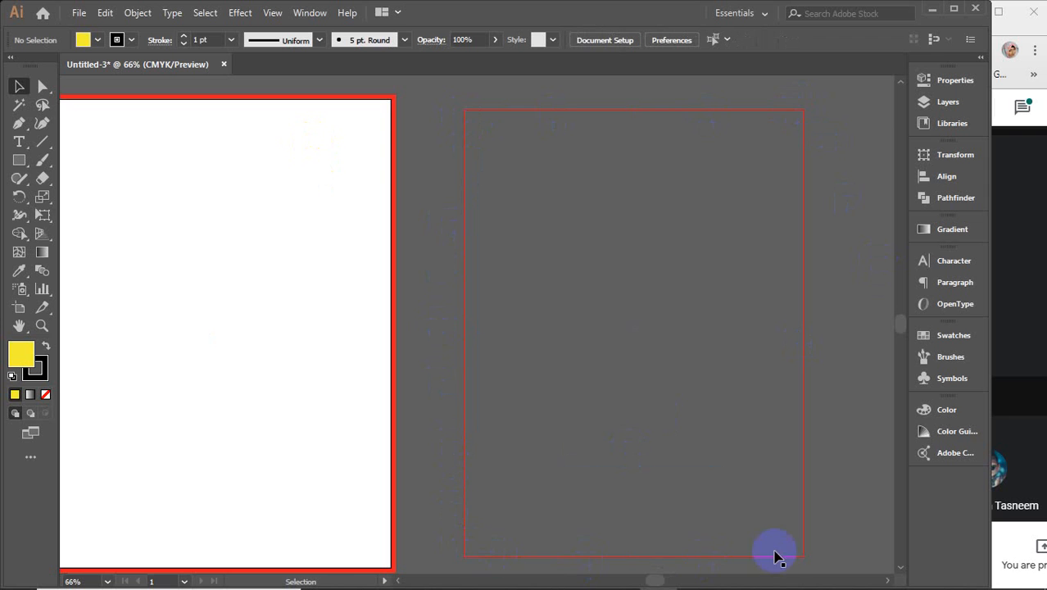
Step: Try selecting the guide rectangle beside the page, switching between selection tools
left_click_drag(855, 153, 691, 284)
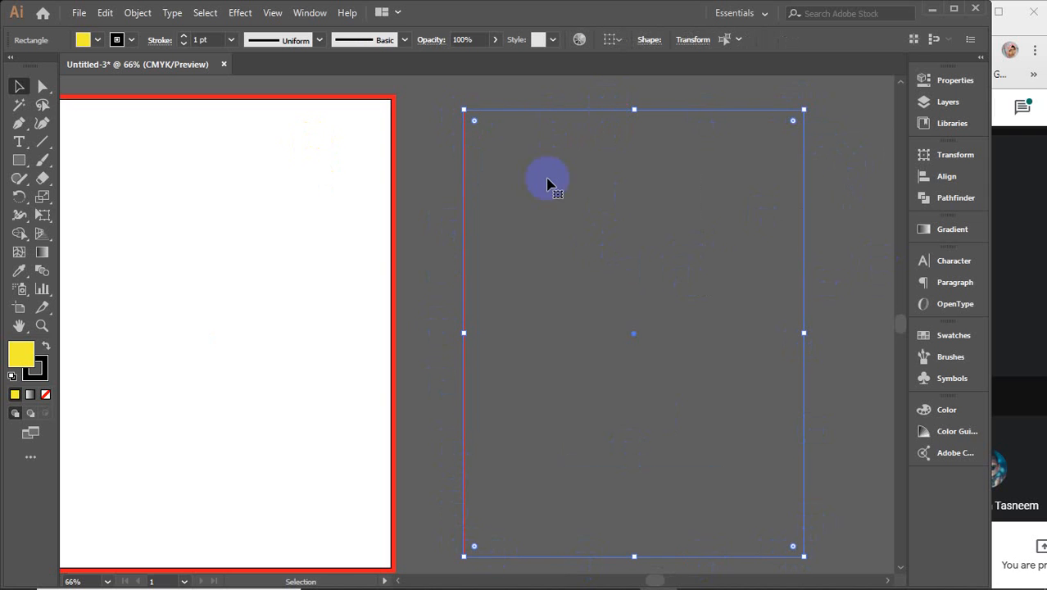
key("a")
key("v")
left_click(556, 135)
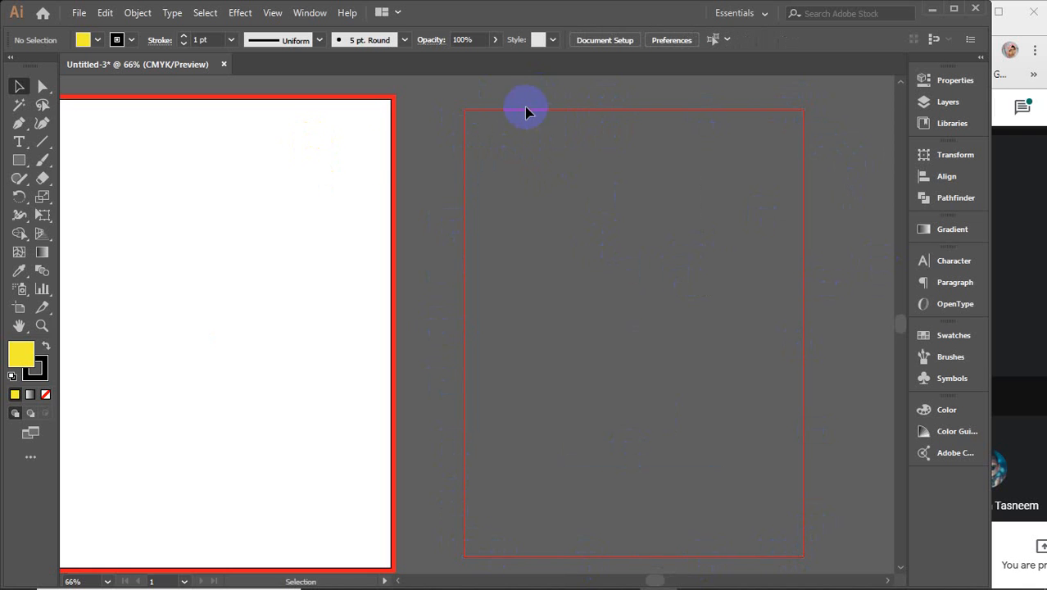
left_click_drag(445, 79, 561, 263)
left_click_drag(445, 80, 463, 117)
Step: Centre the margin rectangle over the white page and make it guides again
left_click_drag(445, 167, 400, 292)
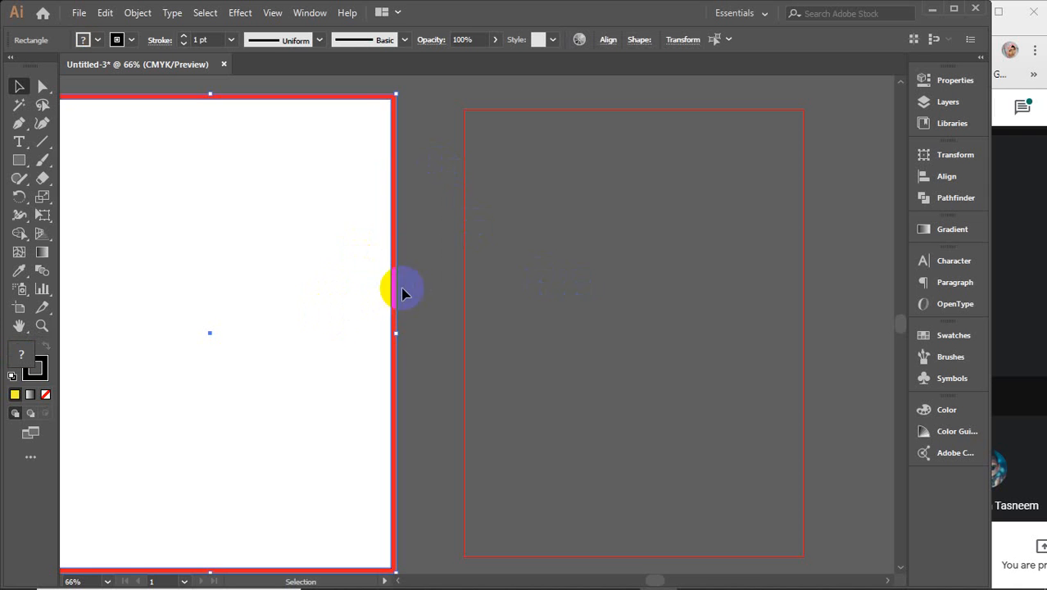
left_click(540, 264)
key("comma")
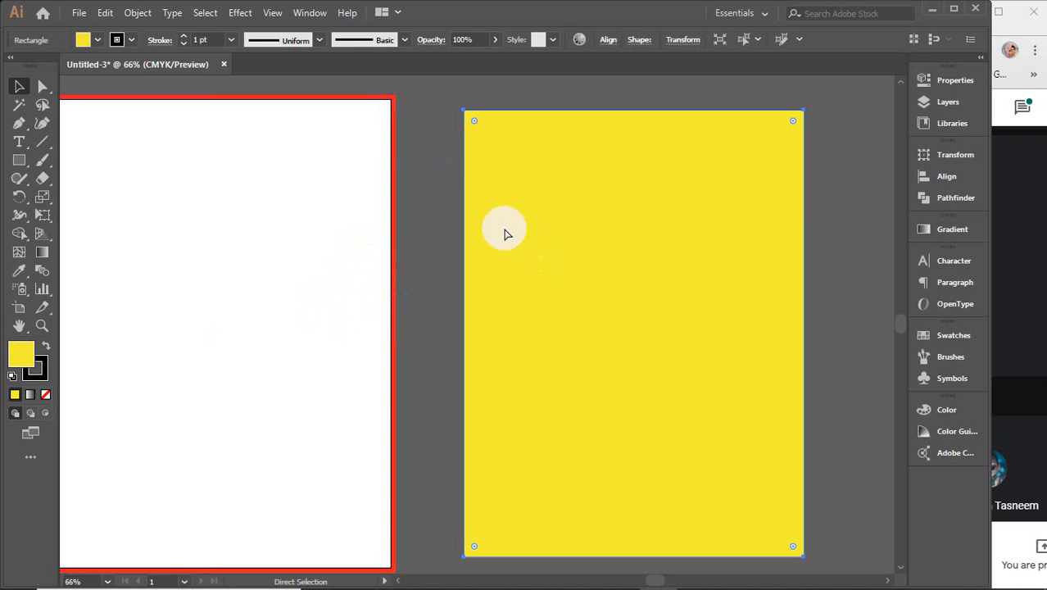
key("ctrl+d")
right_click(238, 232)
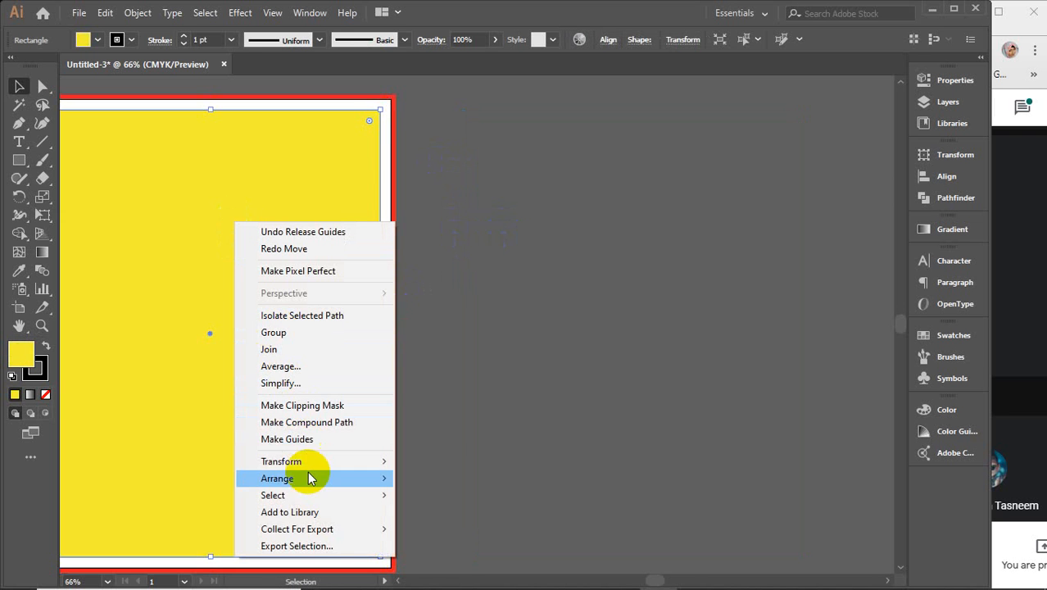
left_click(285, 440)
left_click(499, 304)
left_click_drag(488, 299, 694, 283)
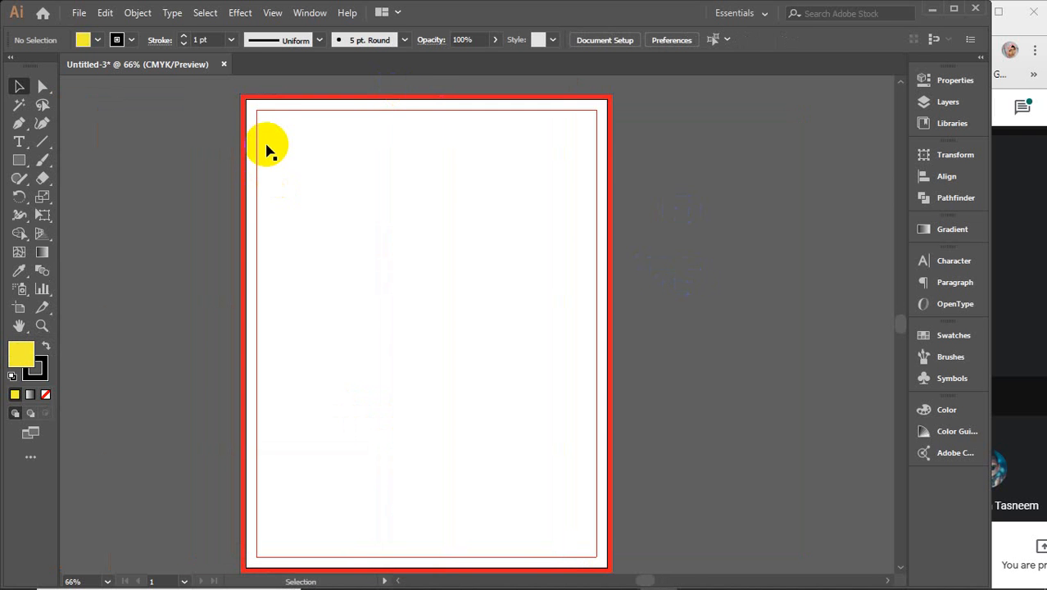
Step: Bring up the 'flyer design' image results in Chrome and scroll through the sample flyers
mouse_move(496, 584)
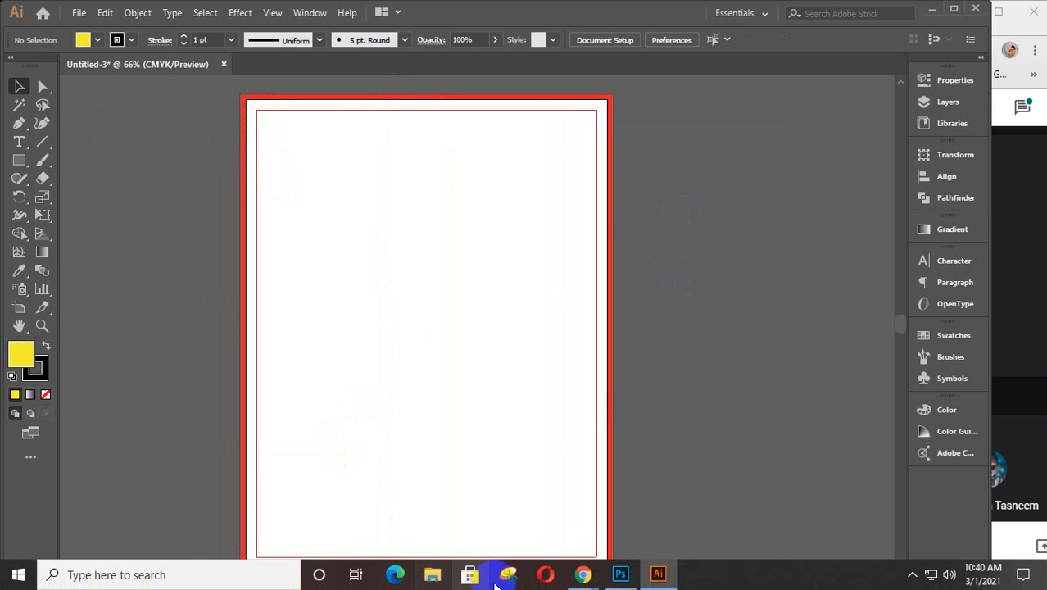
mouse_move(583, 574)
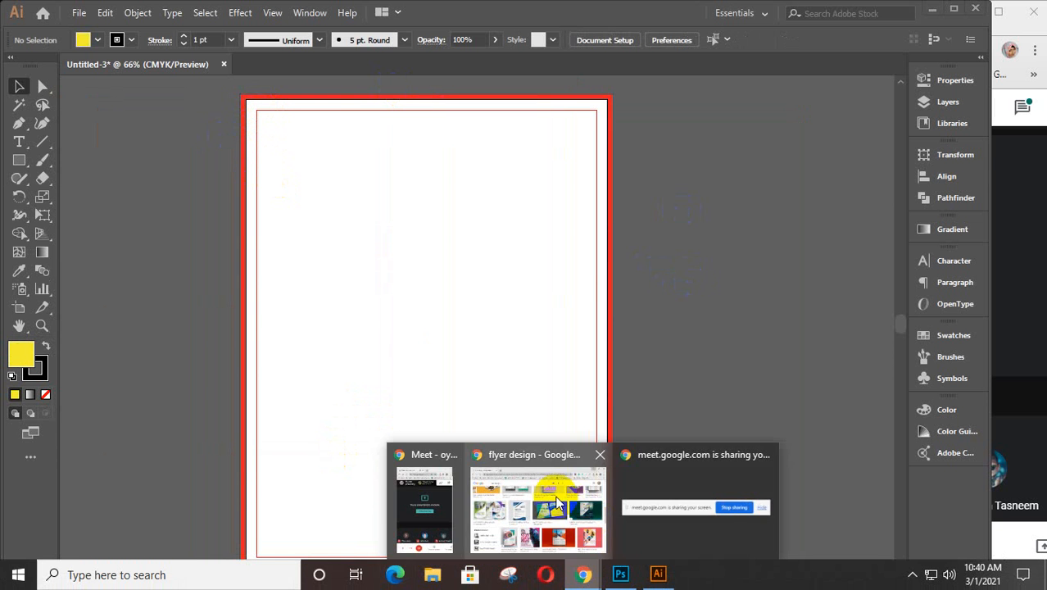
left_click(557, 502)
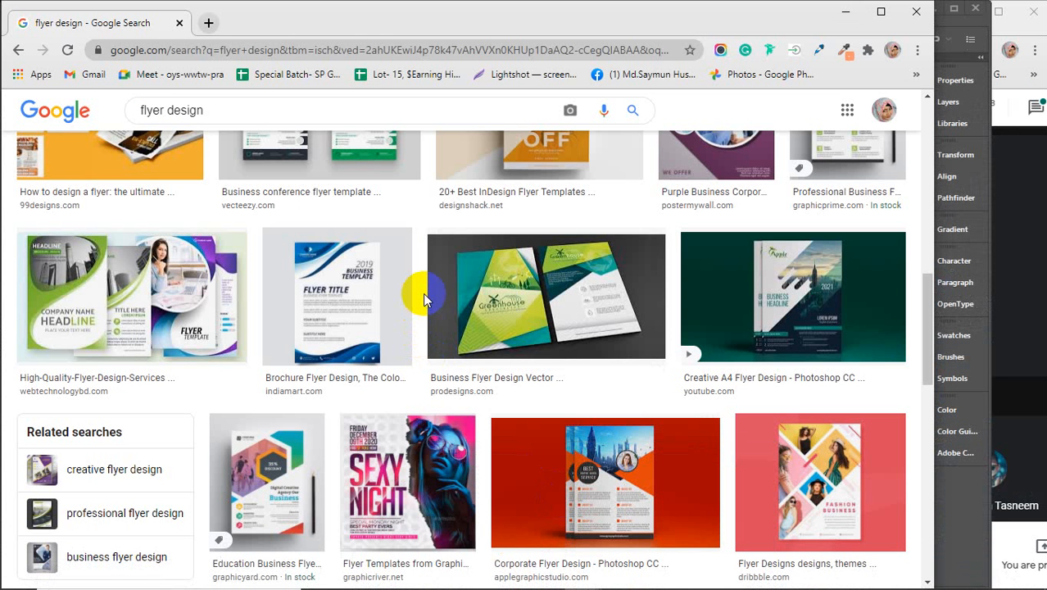
scroll(375, 345, "up", 2)
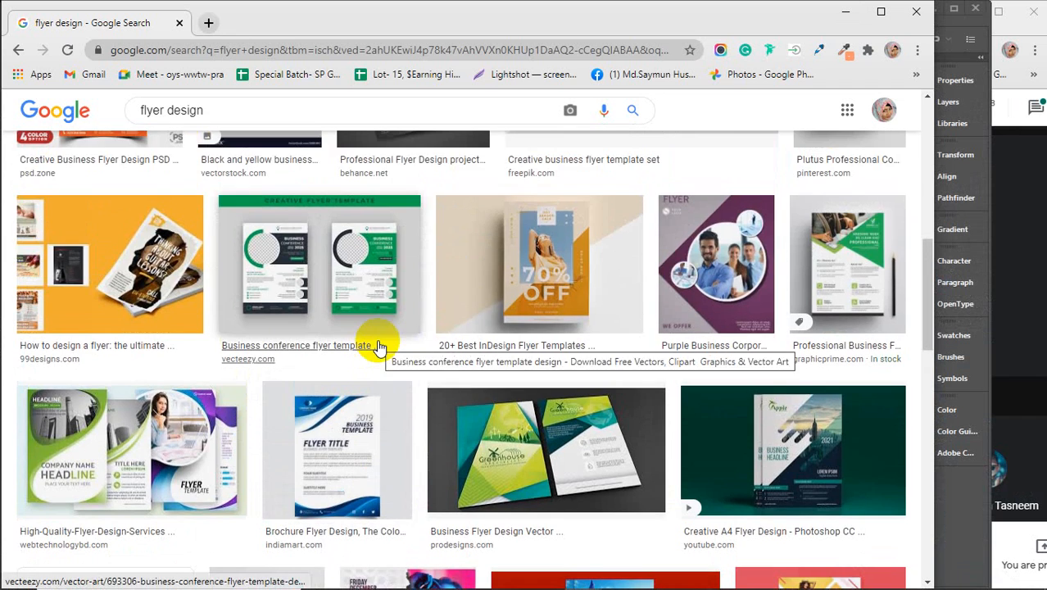
scroll(376, 345, "down", 2)
scroll(377, 346, "up", 5)
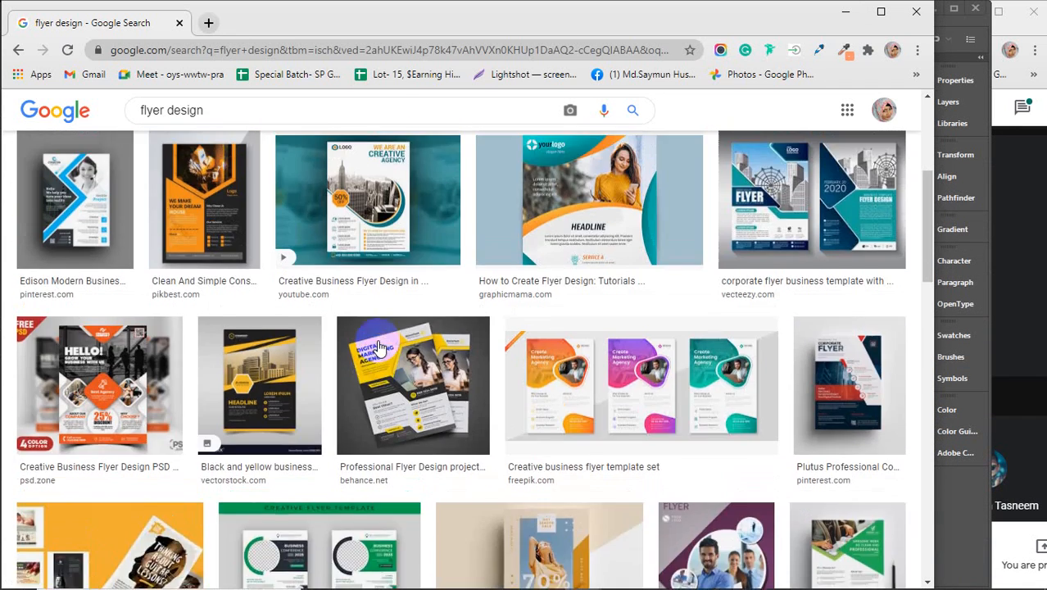
scroll(377, 346, "up", 5)
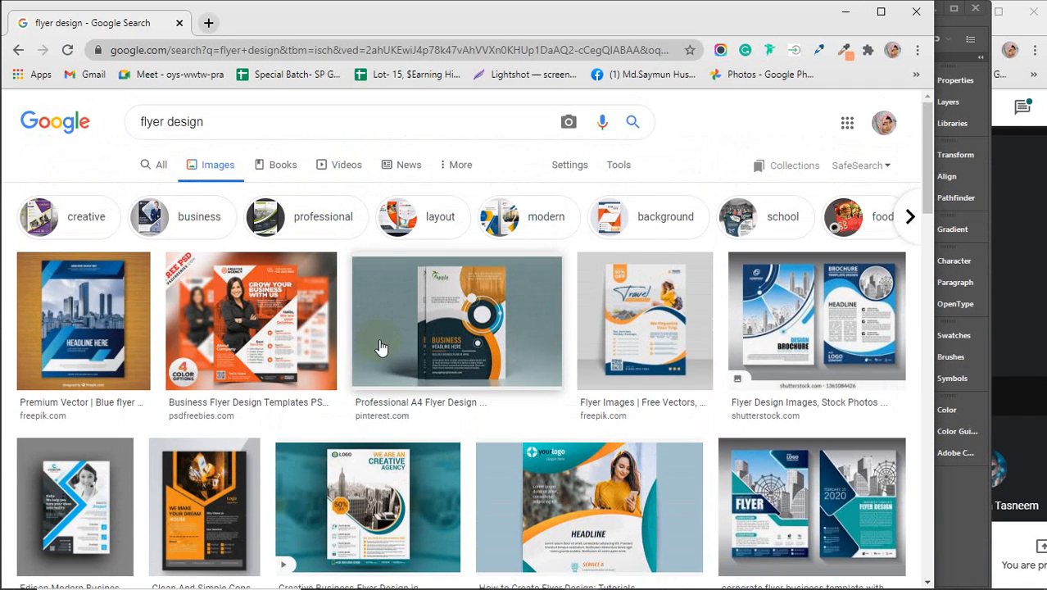
scroll(380, 336, "down", 10)
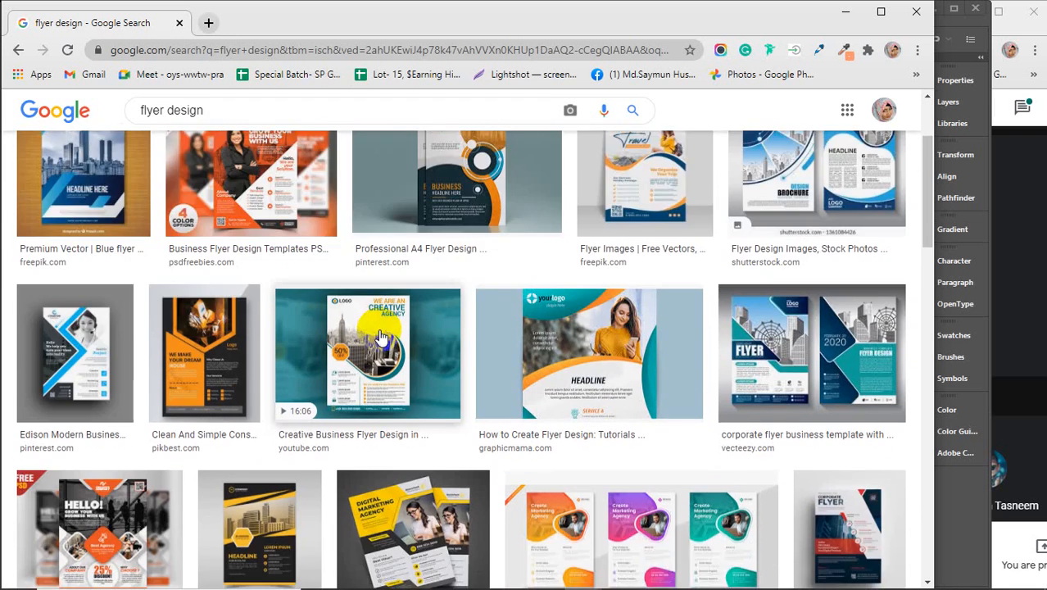
scroll(380, 336, "down", 1)
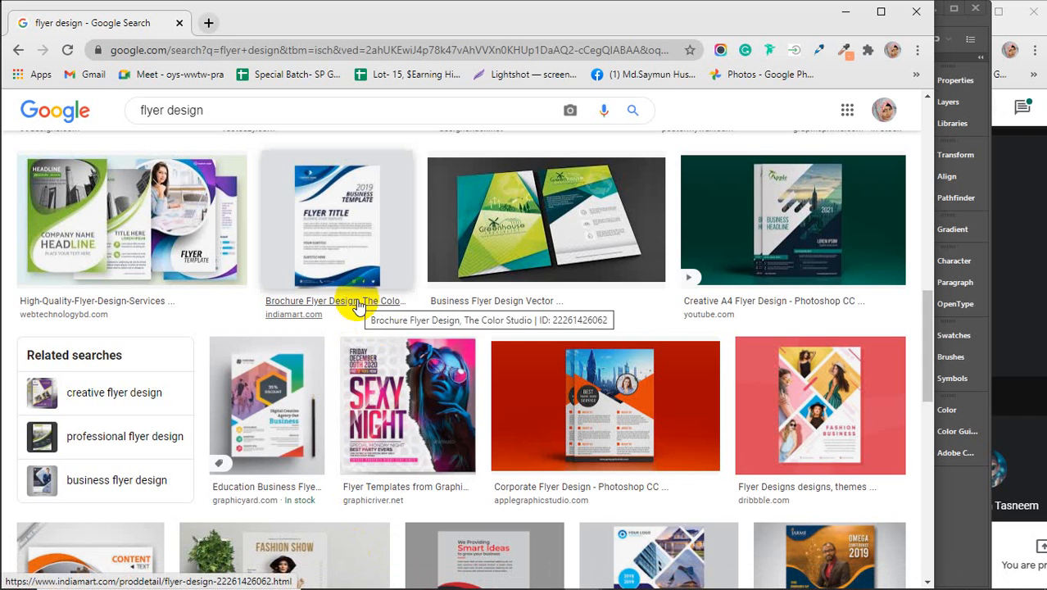
scroll(344, 364, "down", 1)
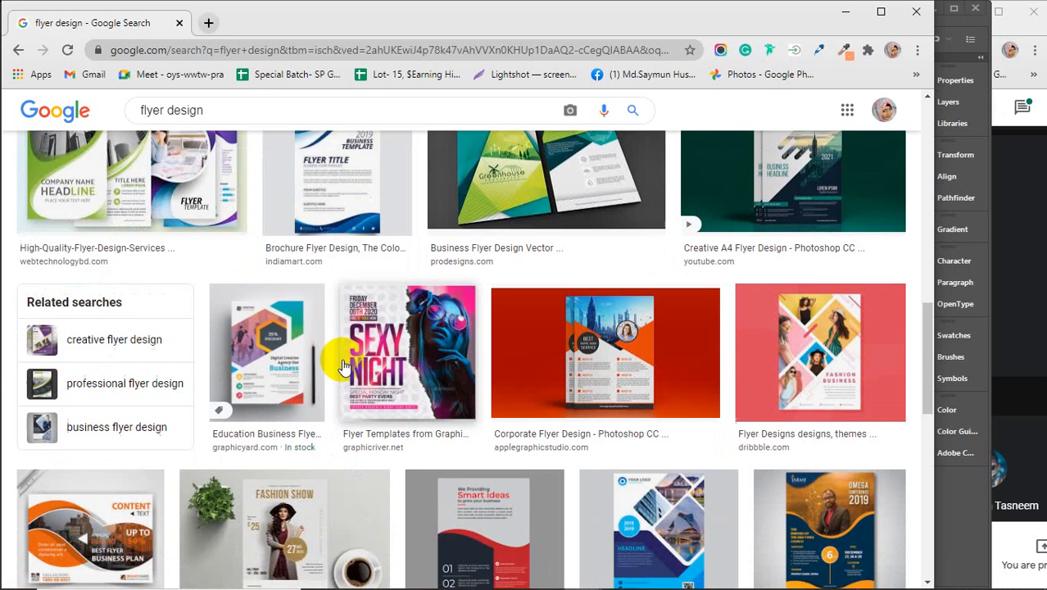
scroll(344, 365, "down", 1)
scroll(344, 365, "down", 3)
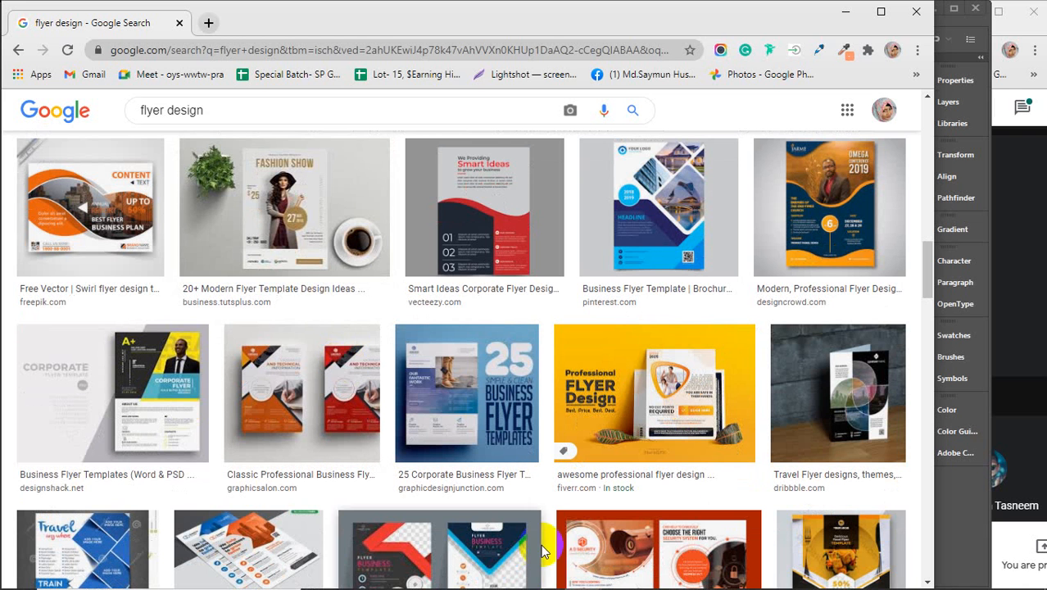
Step: Glance at Photoshop's home screen, then return to the flyer design results
mouse_move(574, 586)
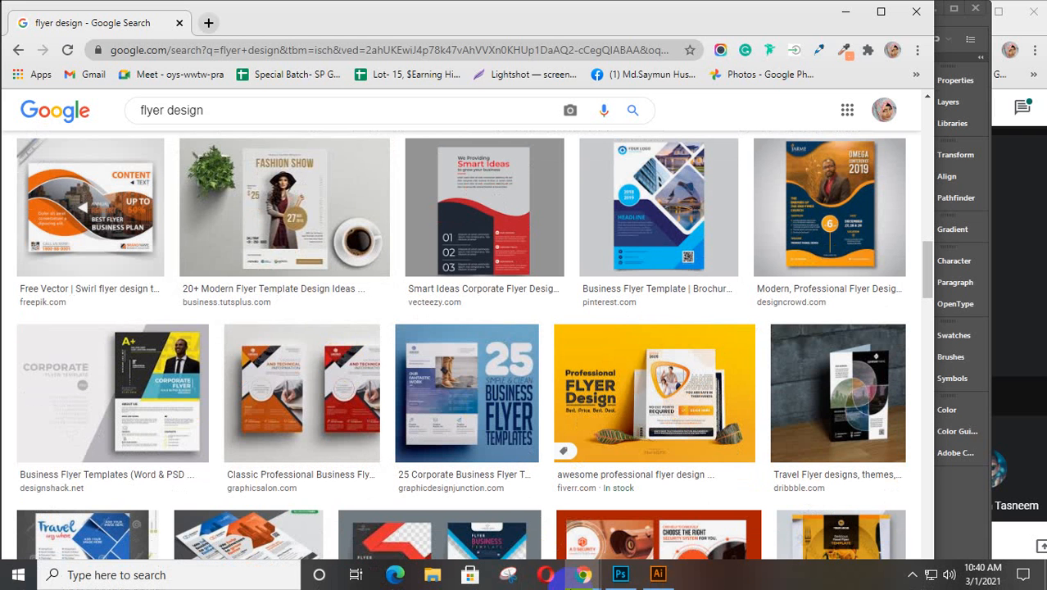
left_click(621, 574)
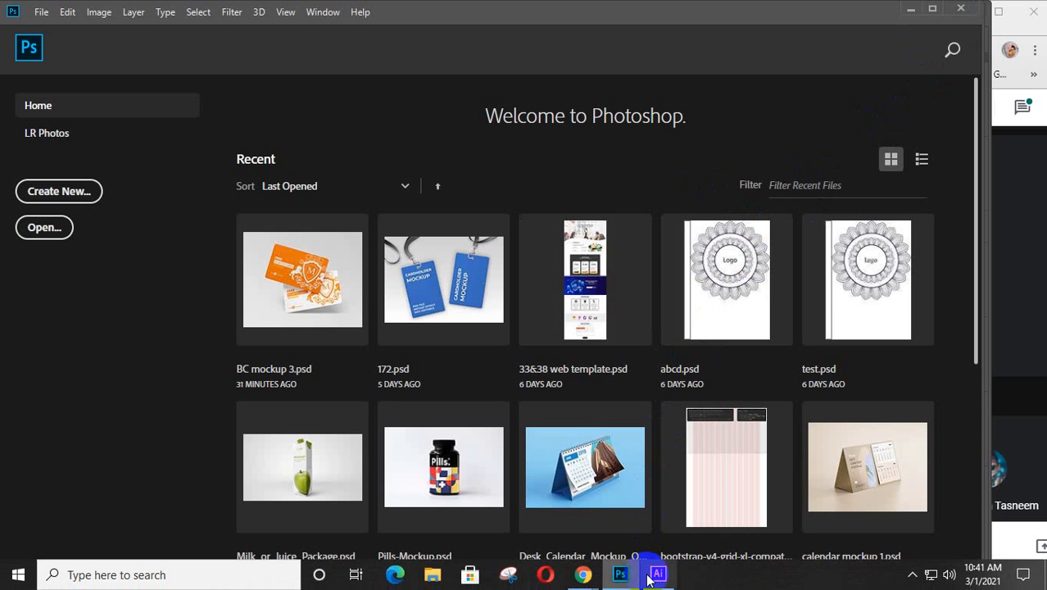
left_click(584, 576)
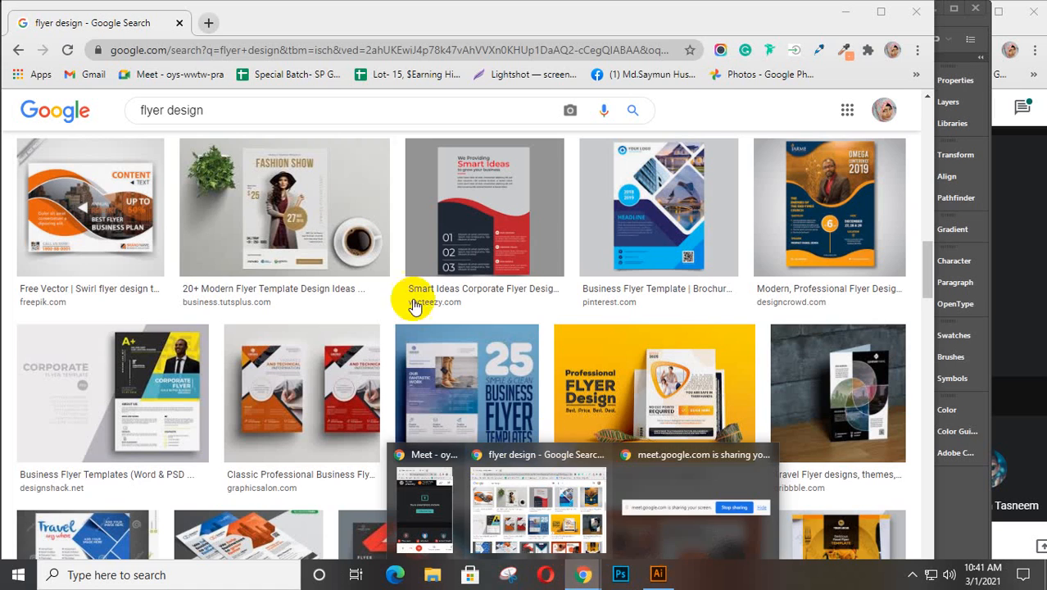
Step: Open the Special Batch- SP GD 31- Lot 15 spreadsheet from Google Sheets in a new tab
left_click(210, 23)
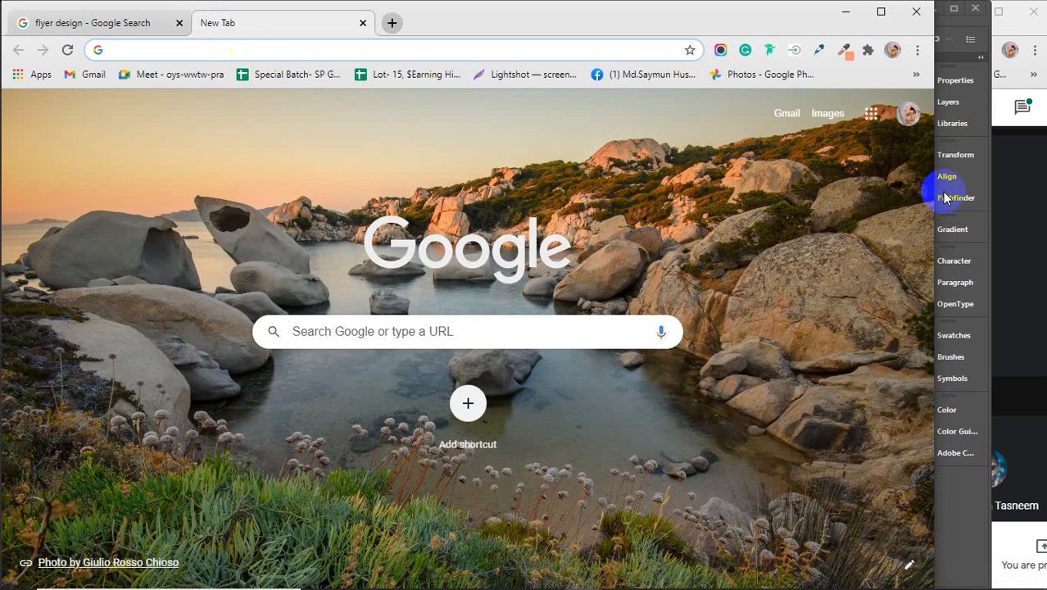
left_click(868, 116)
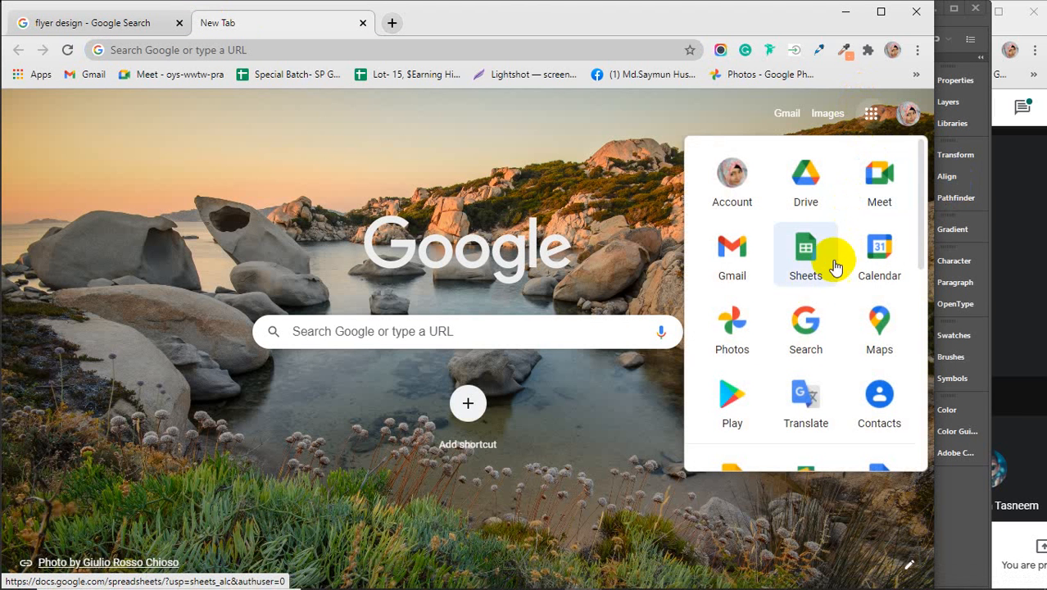
left_click(808, 283)
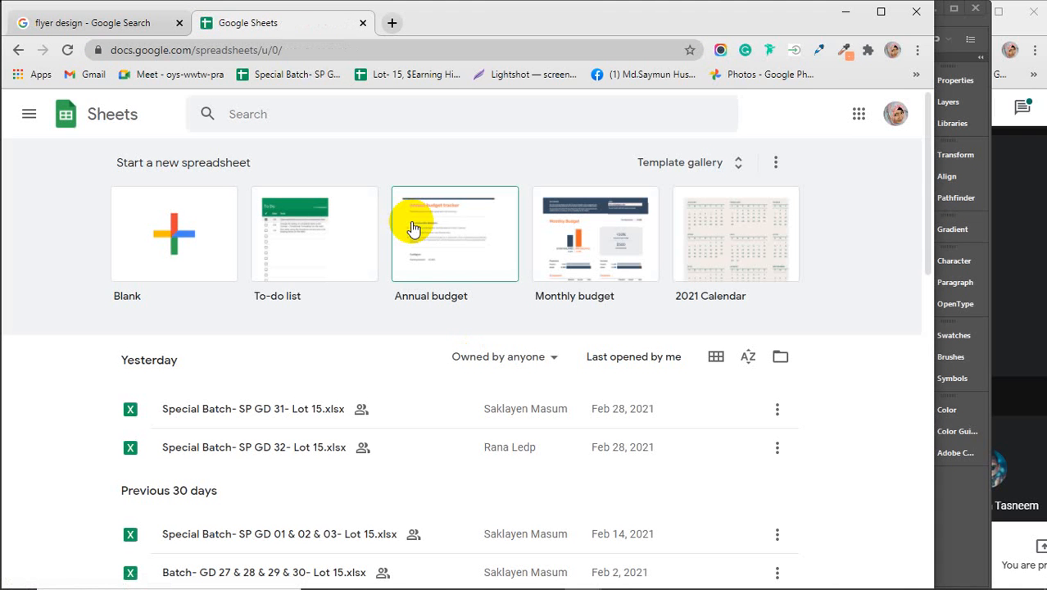
left_click(280, 408)
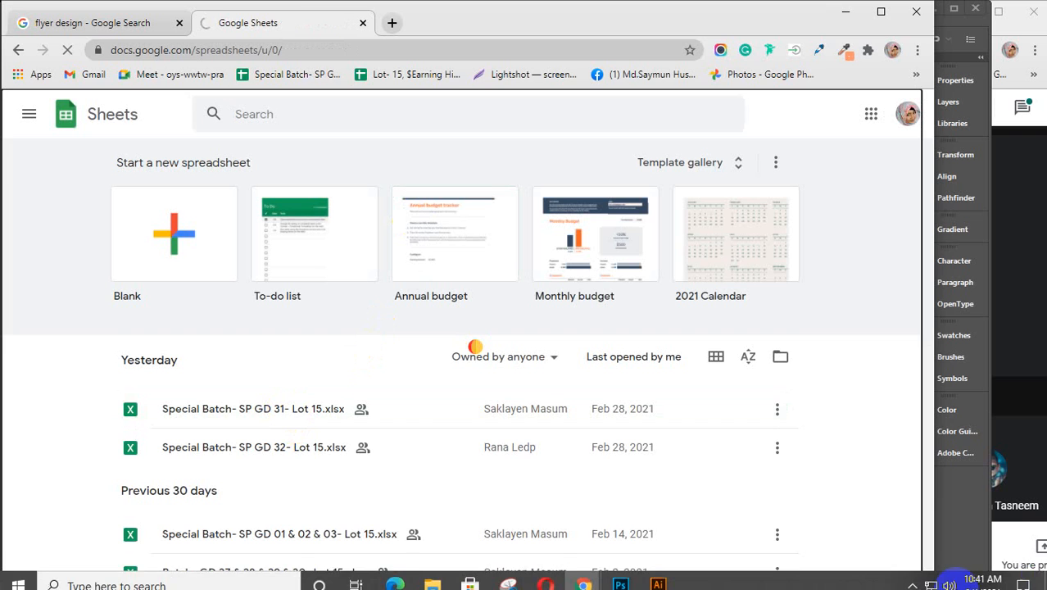
Step: Minimize the spreadsheet window and bring Illustrator back to the front
left_click(1019, 365)
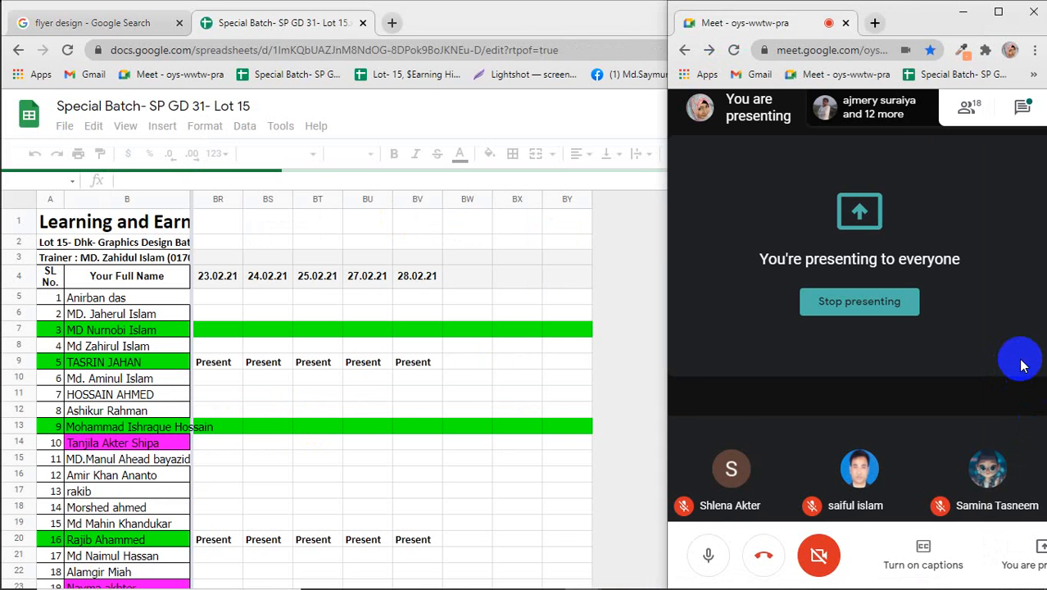
left_click(484, 23)
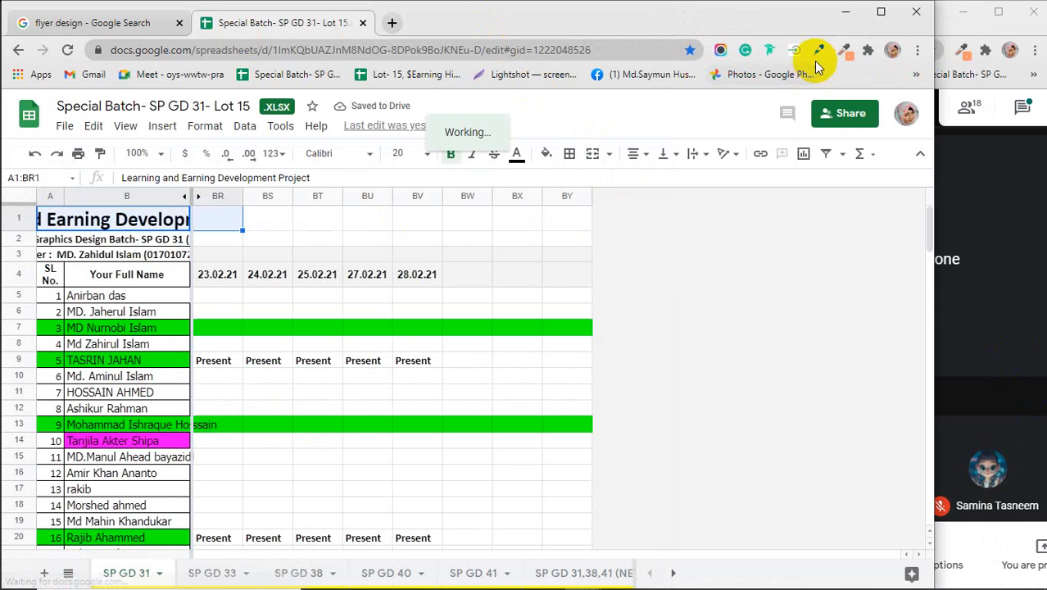
left_click(846, 11)
left_click(500, 376)
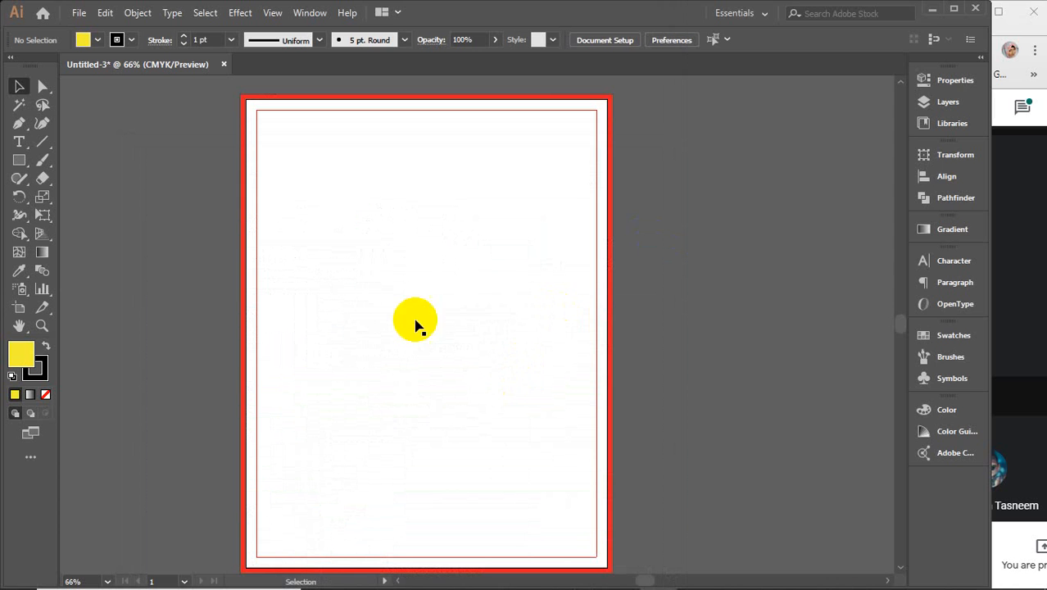
Step: Delete the red-bordered rectangle and pan to an empty area of the canvas
left_click_drag(182, 228, 313, 351)
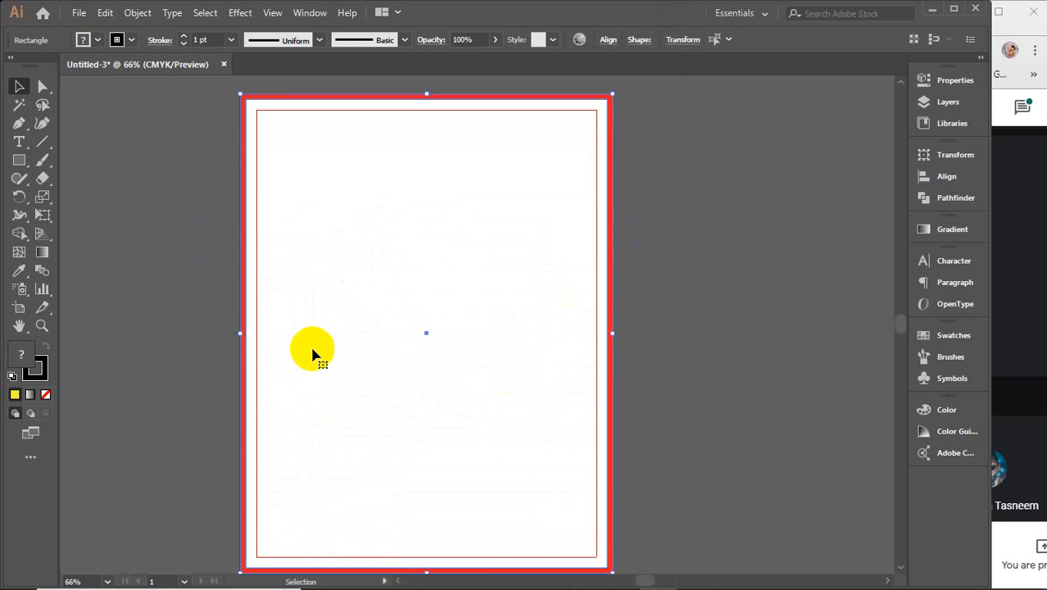
key("Delete")
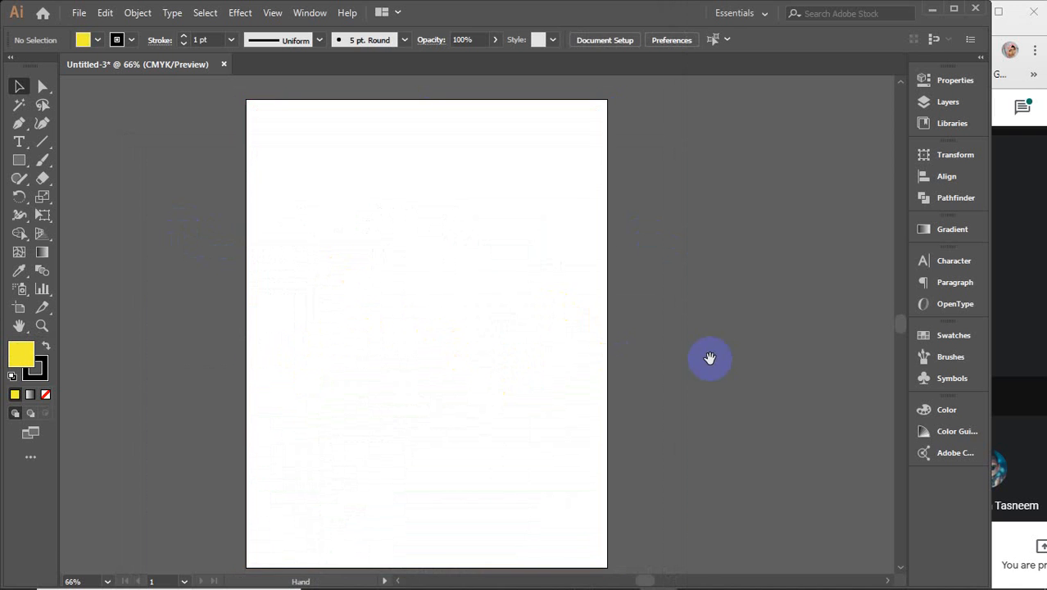
left_click_drag(708, 359, 318, 335)
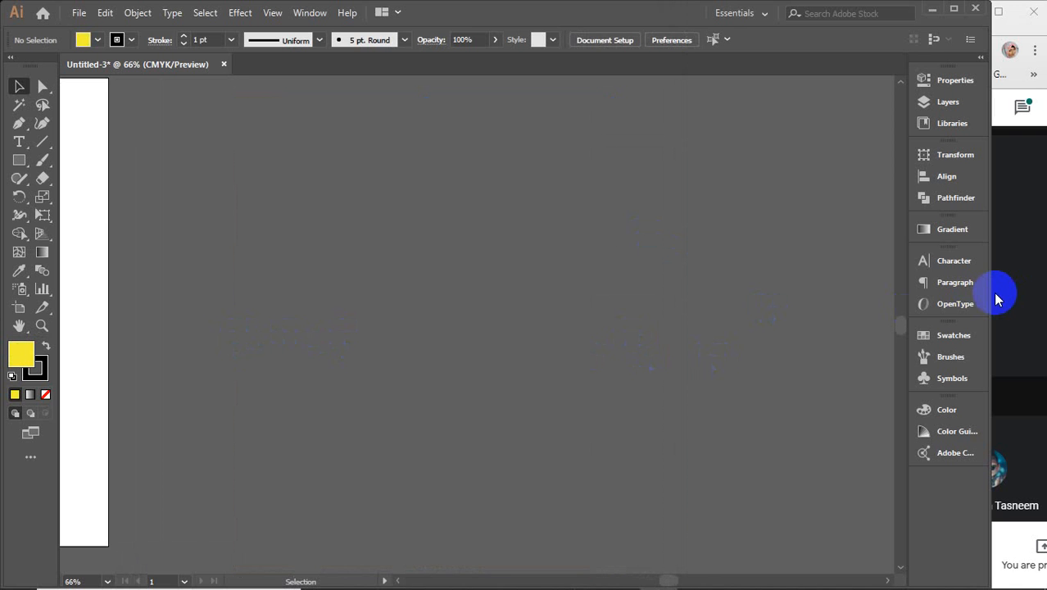
Step: Check the Google Meet chat, close it, and return to the Illustrator canvas
left_click(1022, 107)
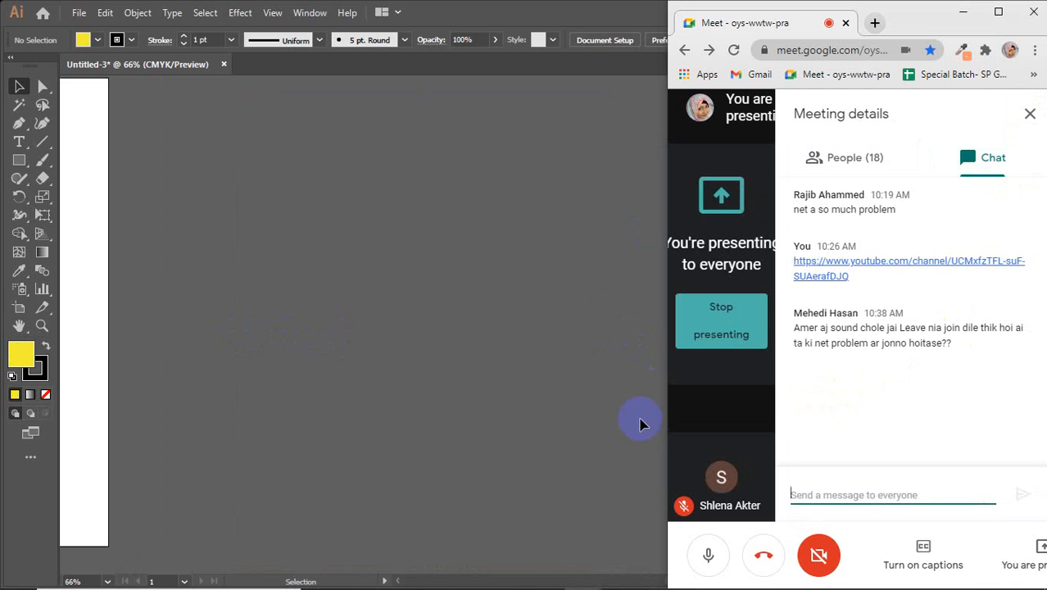
left_click(435, 389)
left_click(1029, 115)
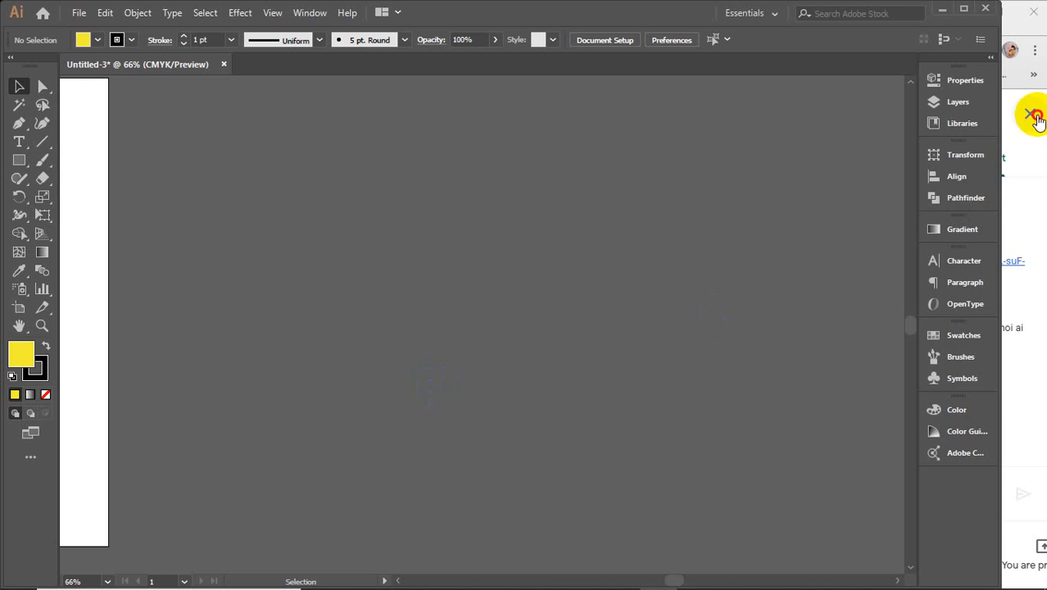
left_click(360, 350)
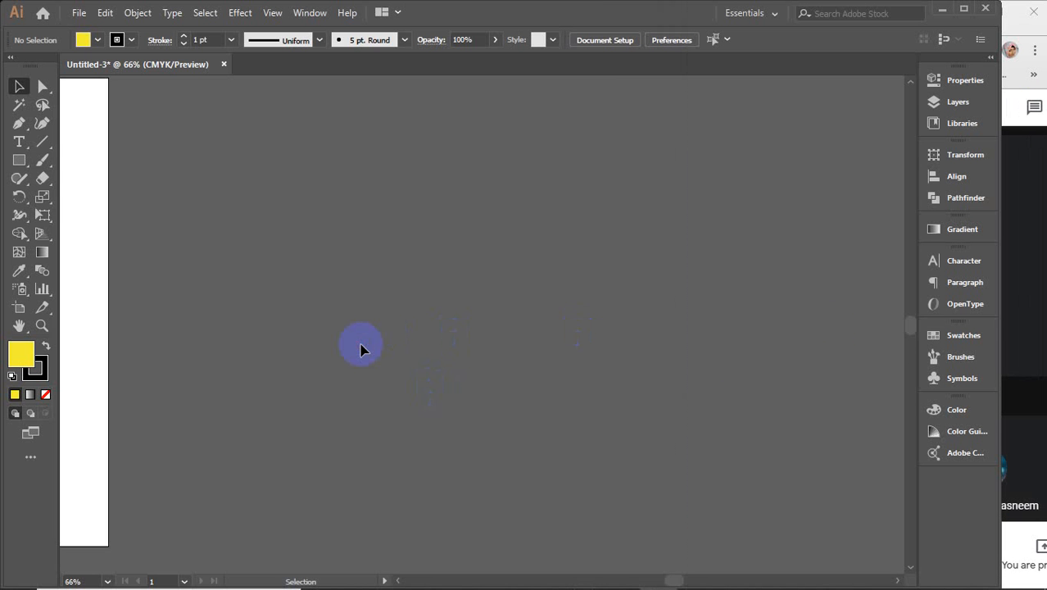
Step: Show the Symbol Sprayer flyout listing all symbol tools, including the Symbol Styler
left_click(21, 295)
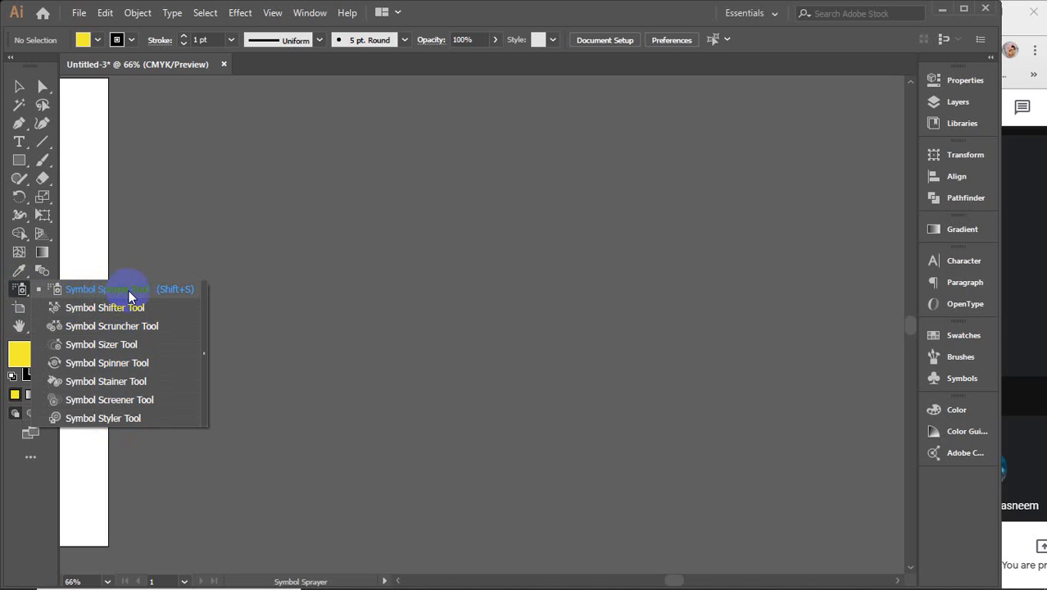
left_click(122, 328)
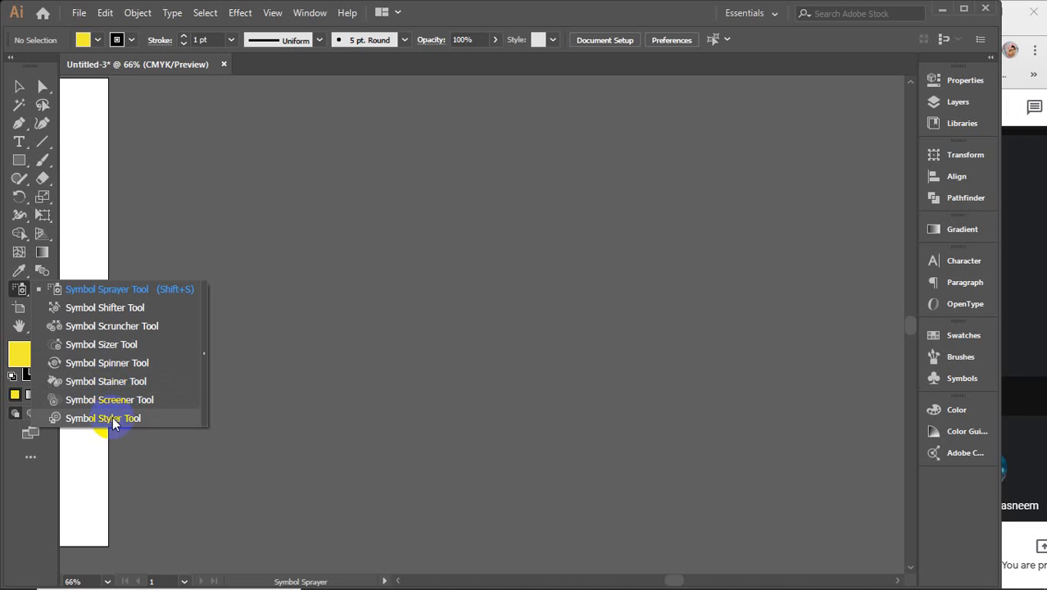
Step: Try spraying symbols on the canvas and dismiss the select-a-symbol warnings
left_click(124, 291)
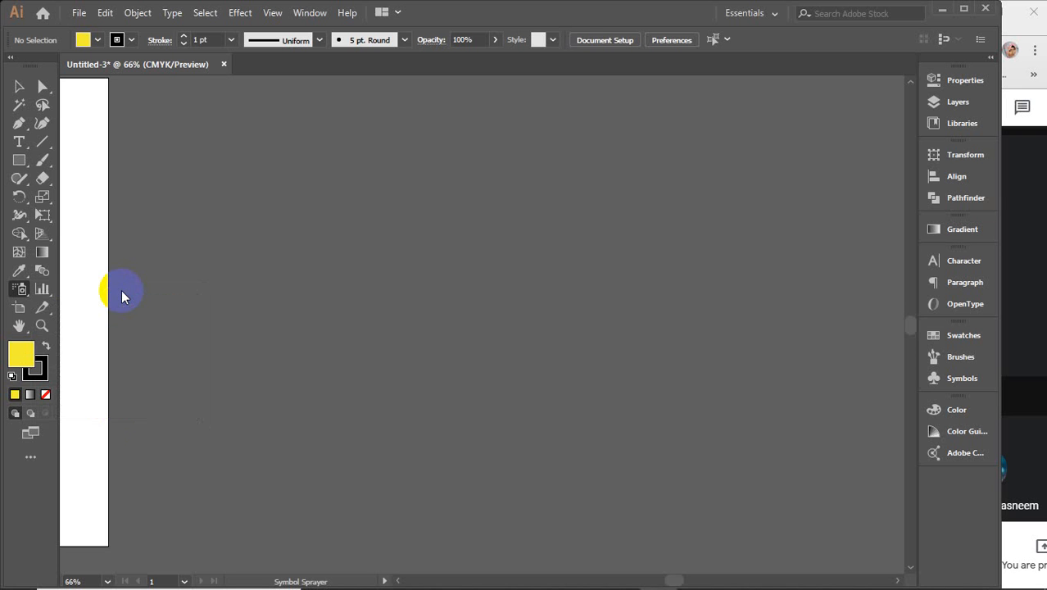
left_click(553, 275)
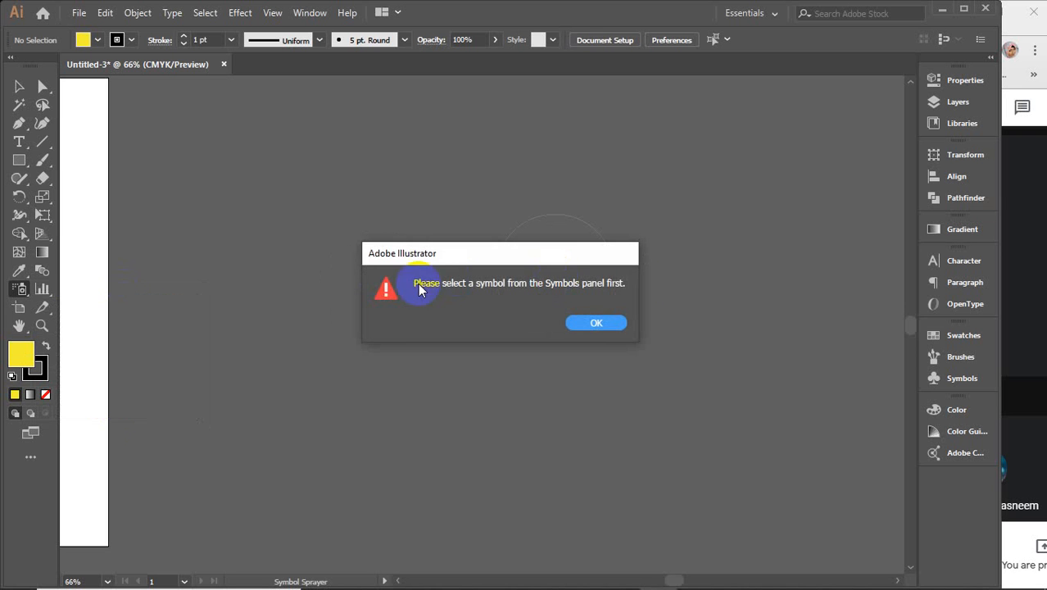
left_click(604, 325)
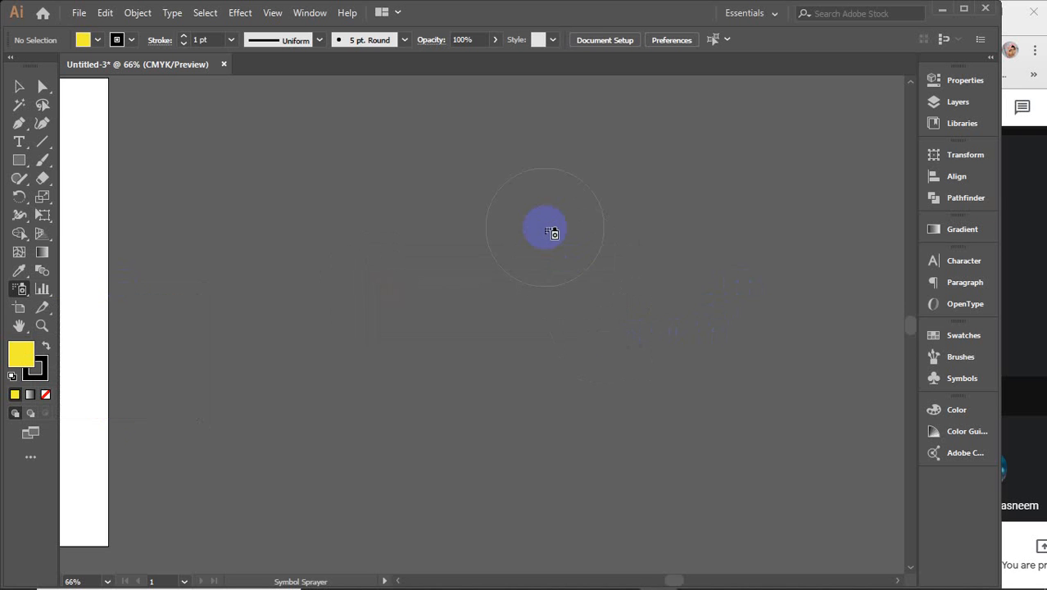
left_click(554, 241)
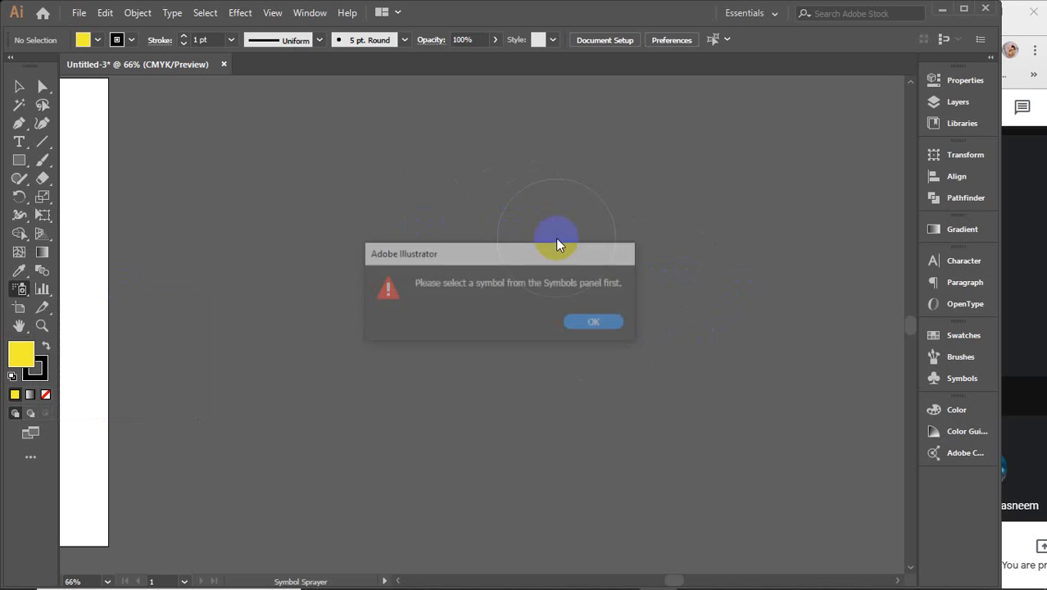
left_click(598, 326)
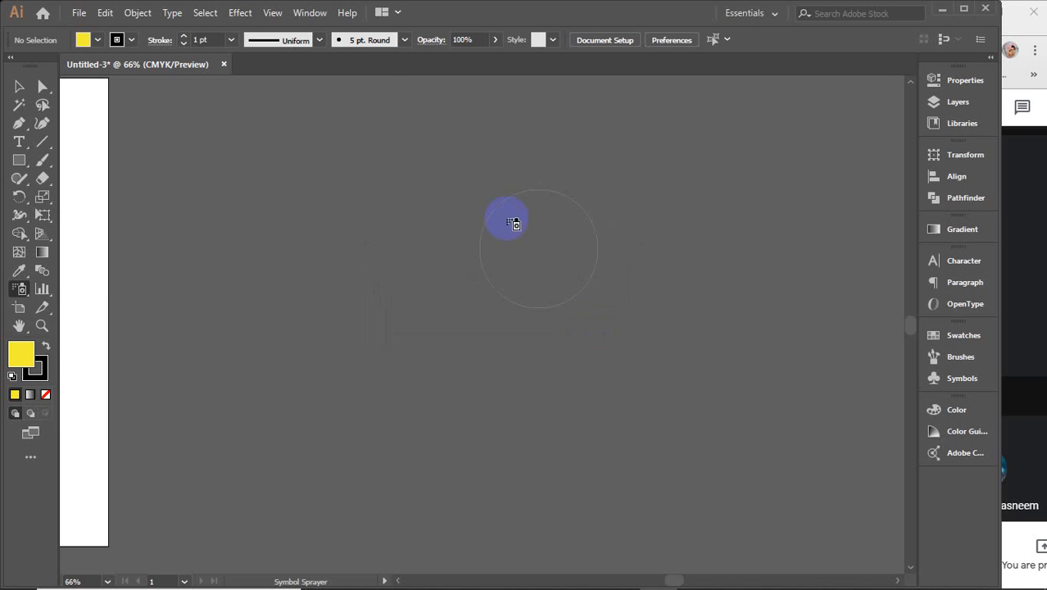
Step: Open the Symbols panel from the Window menu and click through its symbols
left_click(311, 12)
mouse_move(272, 12)
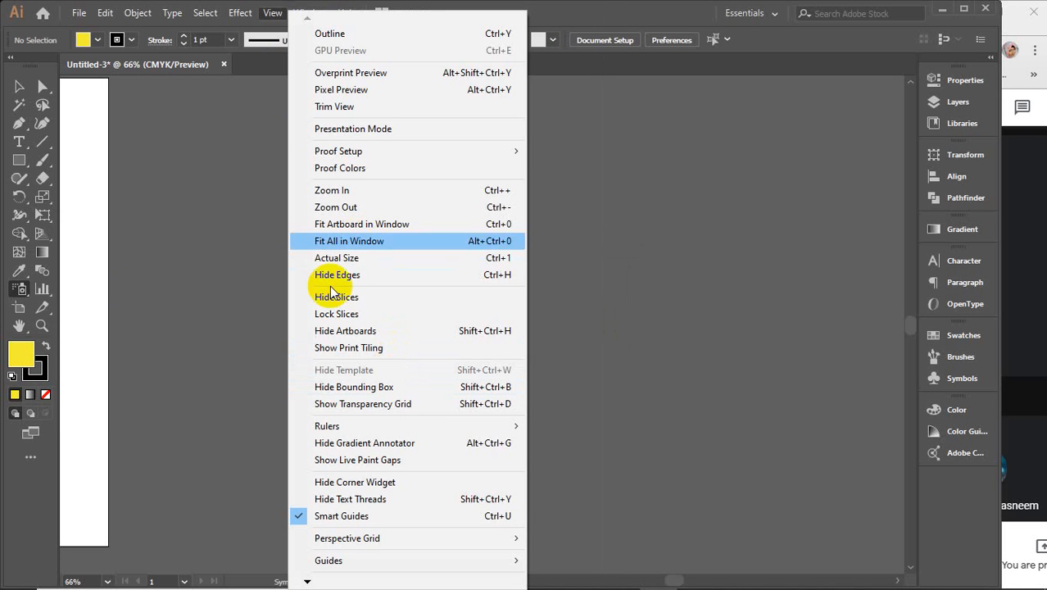
left_click(279, 12)
left_click(310, 12)
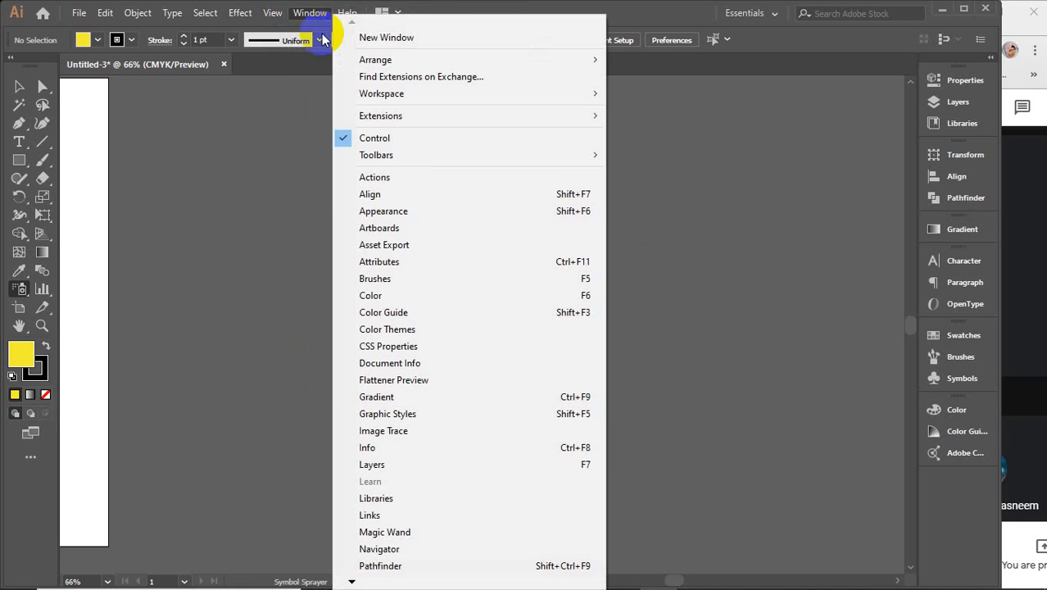
mouse_move(369, 581)
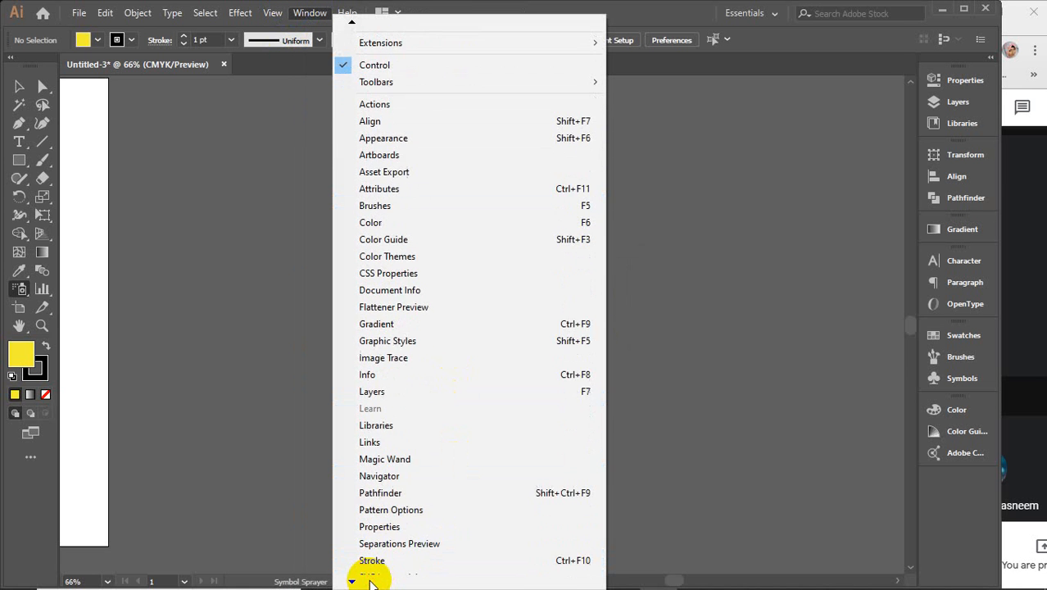
mouse_move(371, 580)
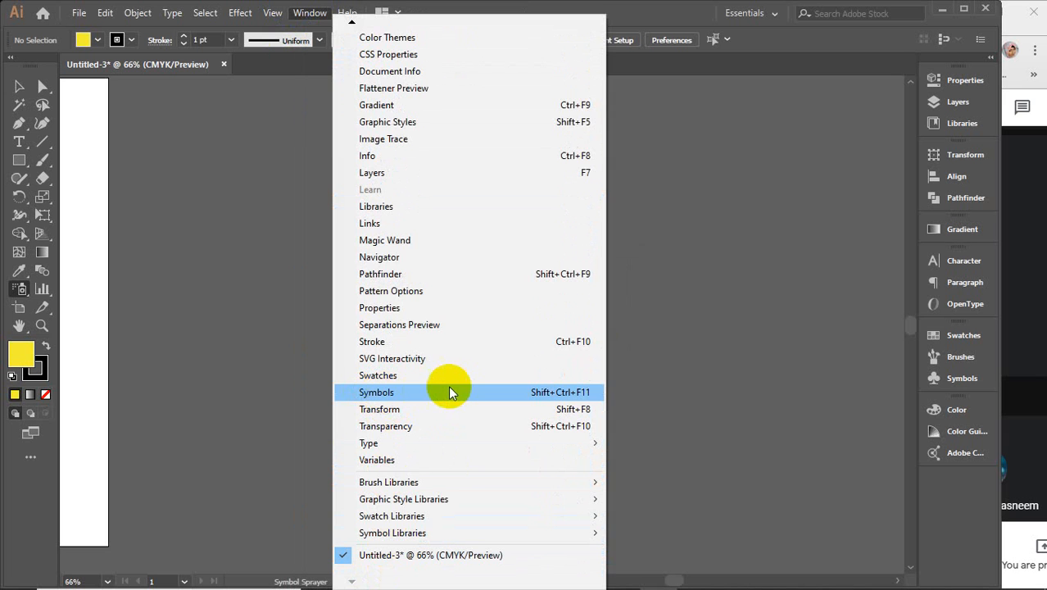
left_click(425, 393)
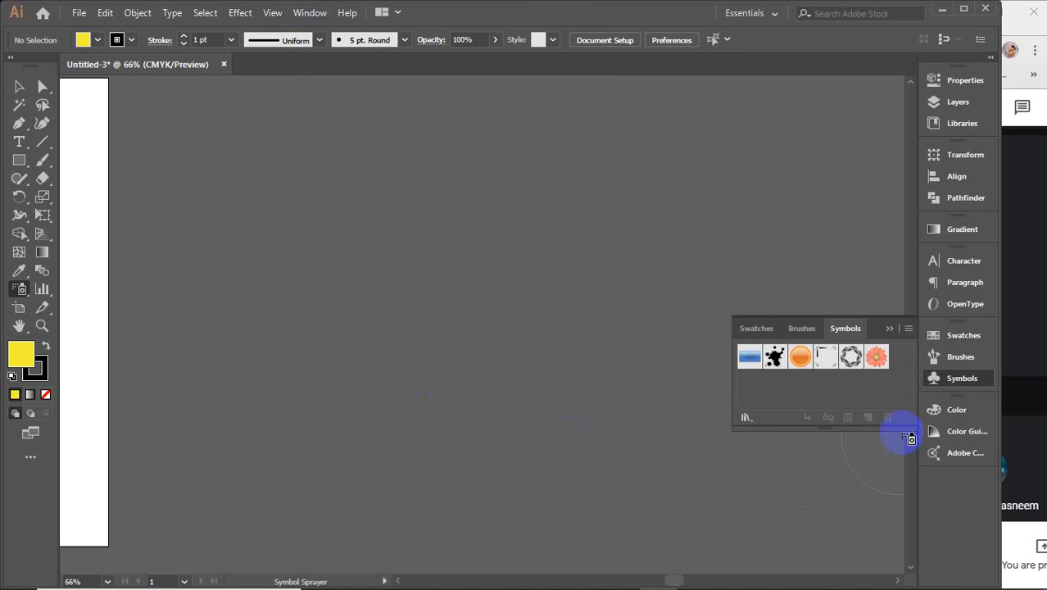
left_click(752, 365)
left_click(799, 368)
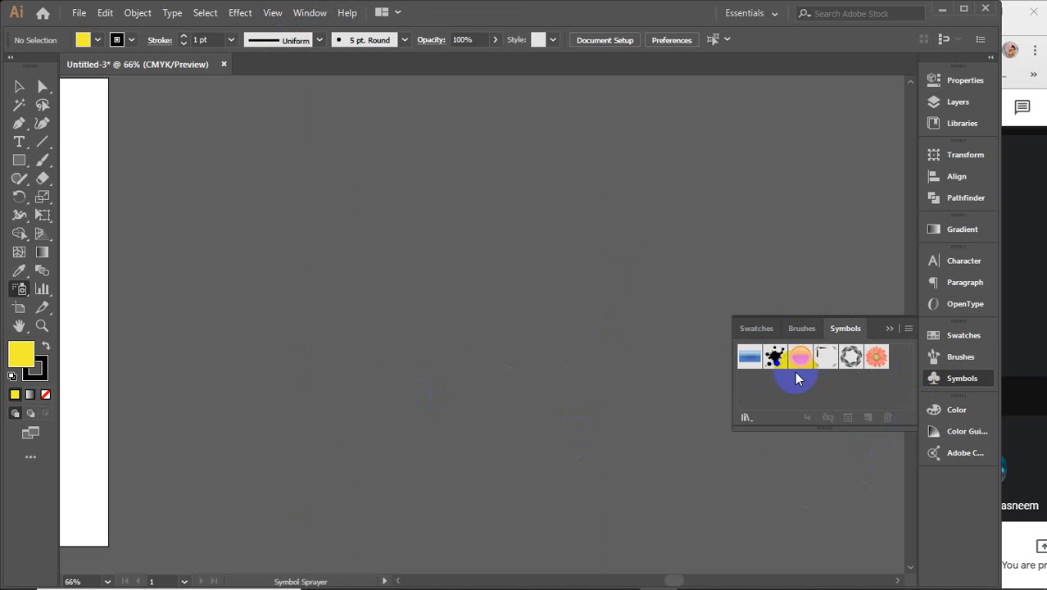
Step: Open the Nature symbol library, enlarge it, and add the trees symbol
left_click(909, 329)
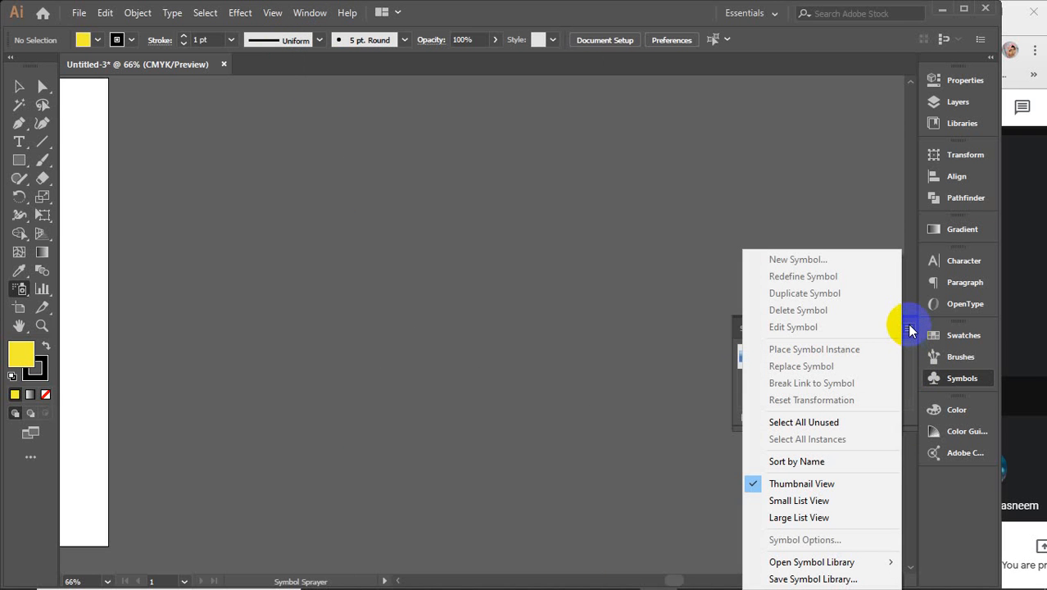
mouse_move(777, 567)
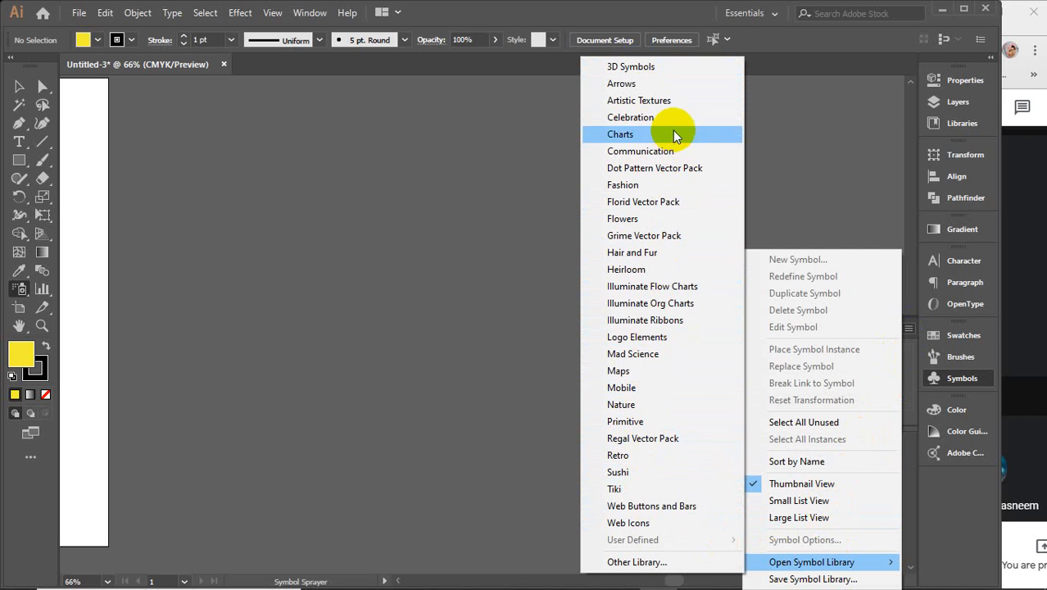
left_click(647, 407)
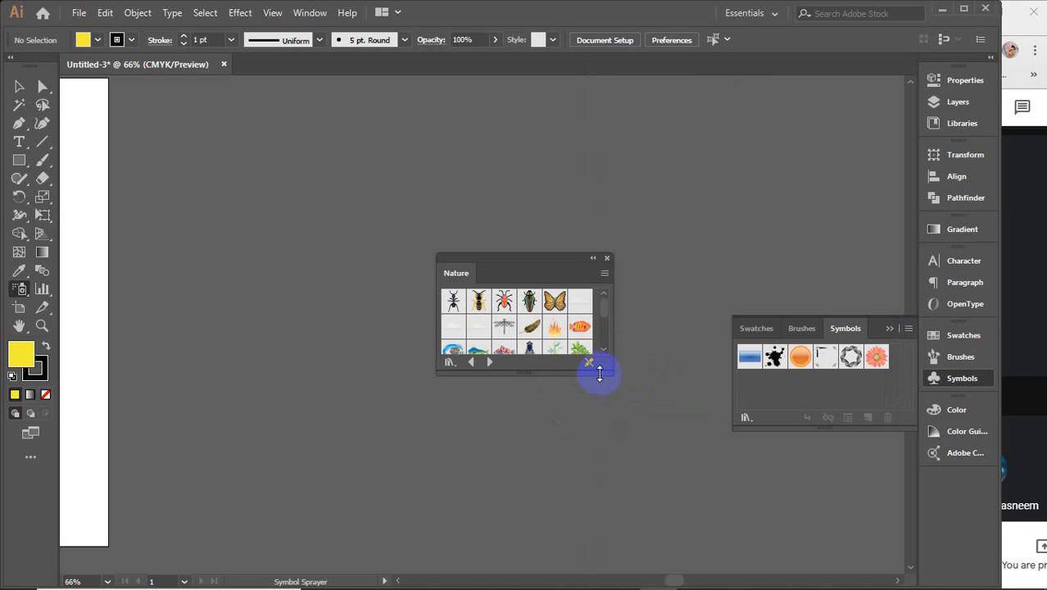
left_click_drag(604, 369, 673, 505)
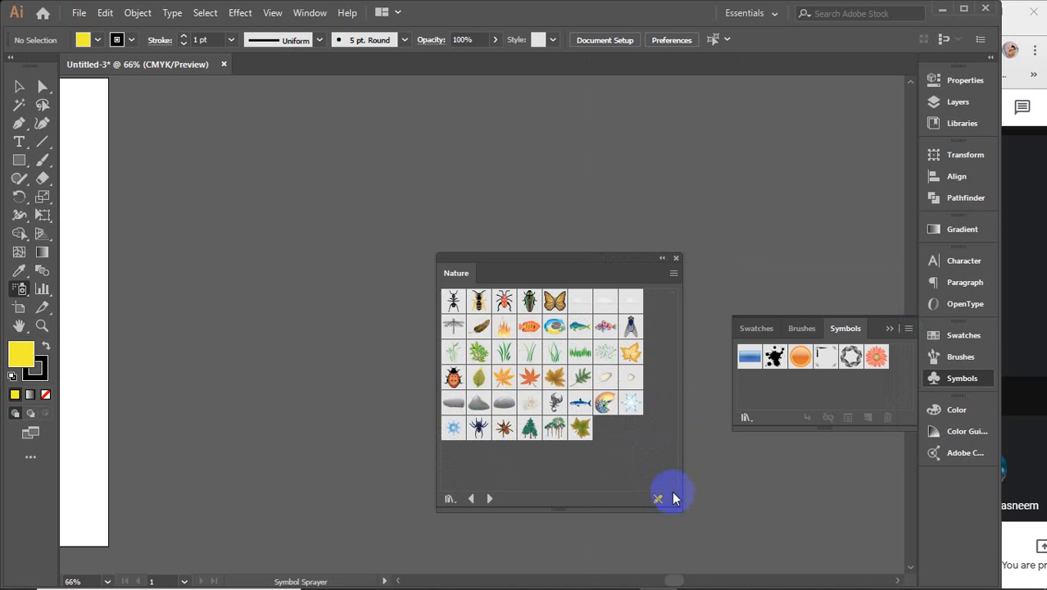
left_click(558, 430)
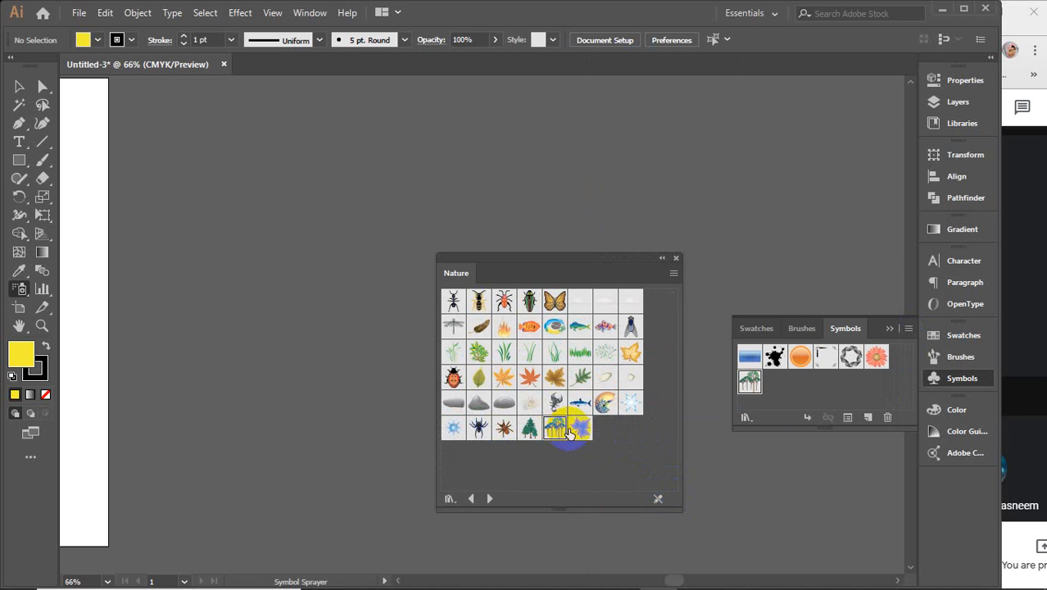
Step: Add the shark, pink fish, butterfly and tree symbols from the Nature library, then close it
left_click(580, 403)
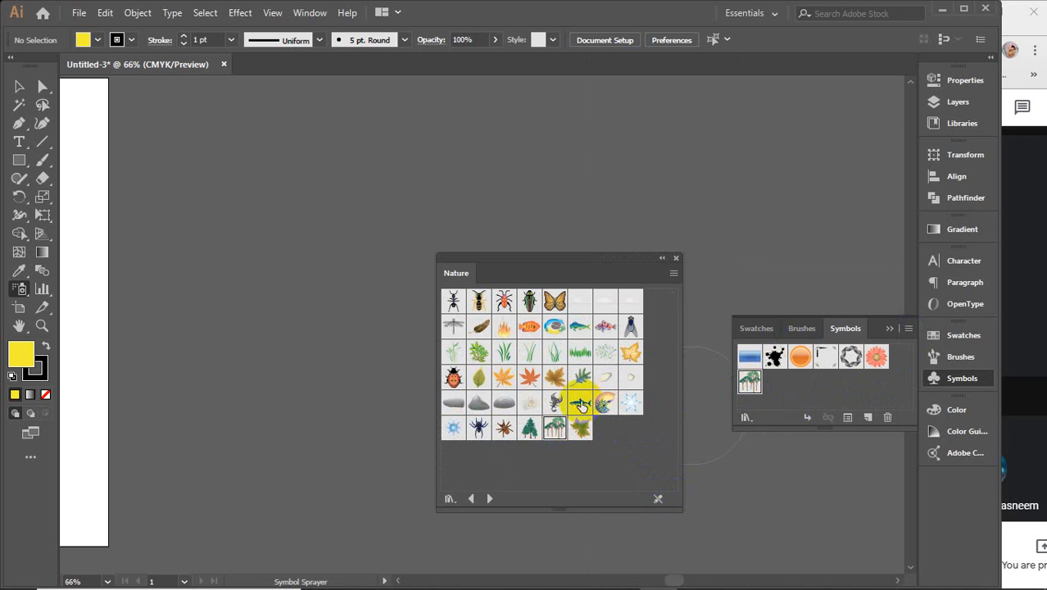
left_click(606, 326)
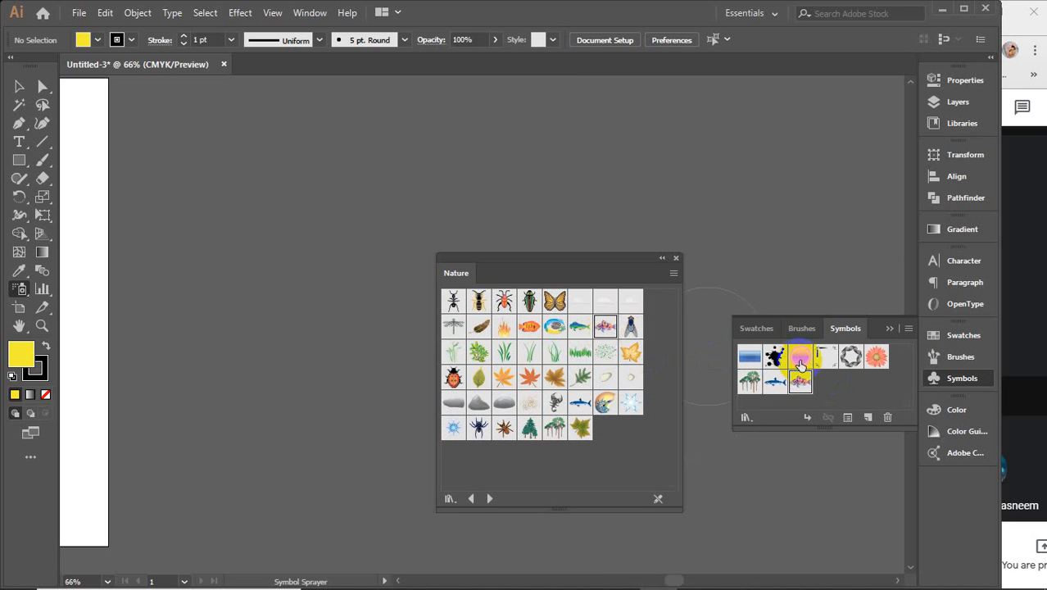
left_click(554, 303)
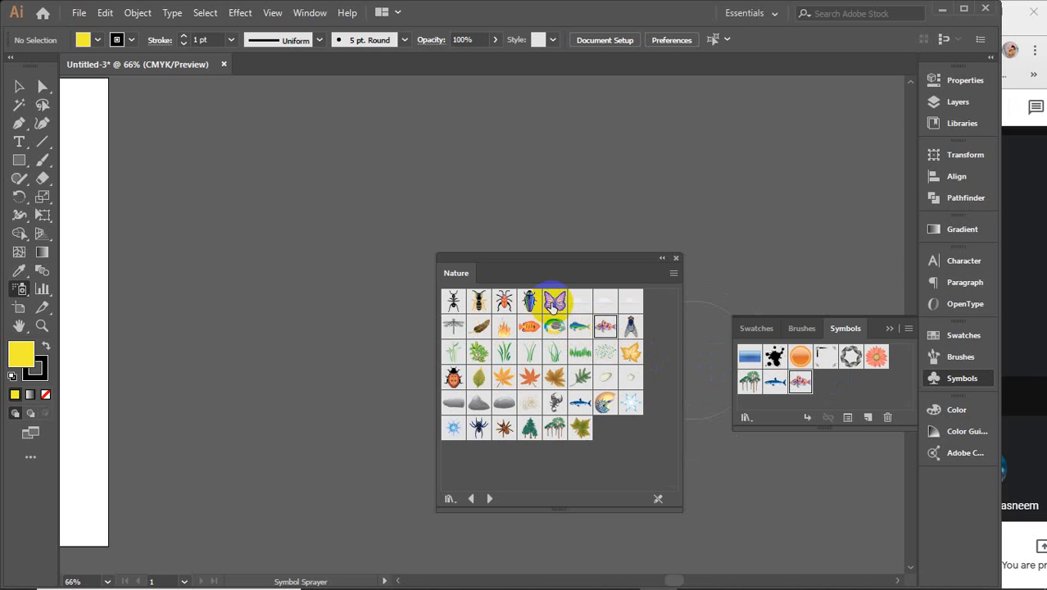
left_click(528, 427)
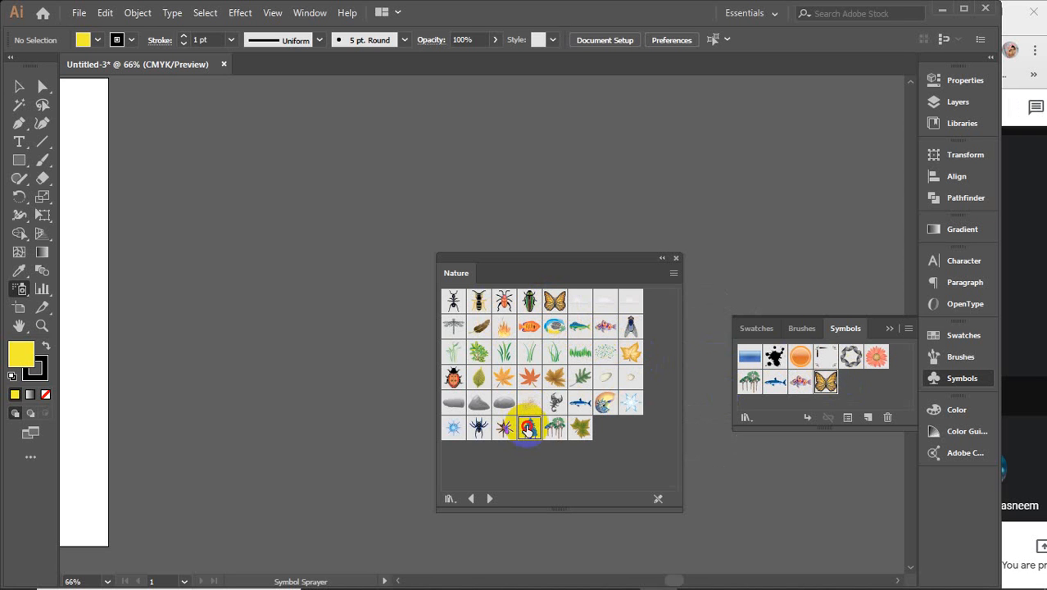
left_click(677, 259)
Step: Add the rose from the Flowers symbol library to the document's symbols, then close the library
left_click(907, 328)
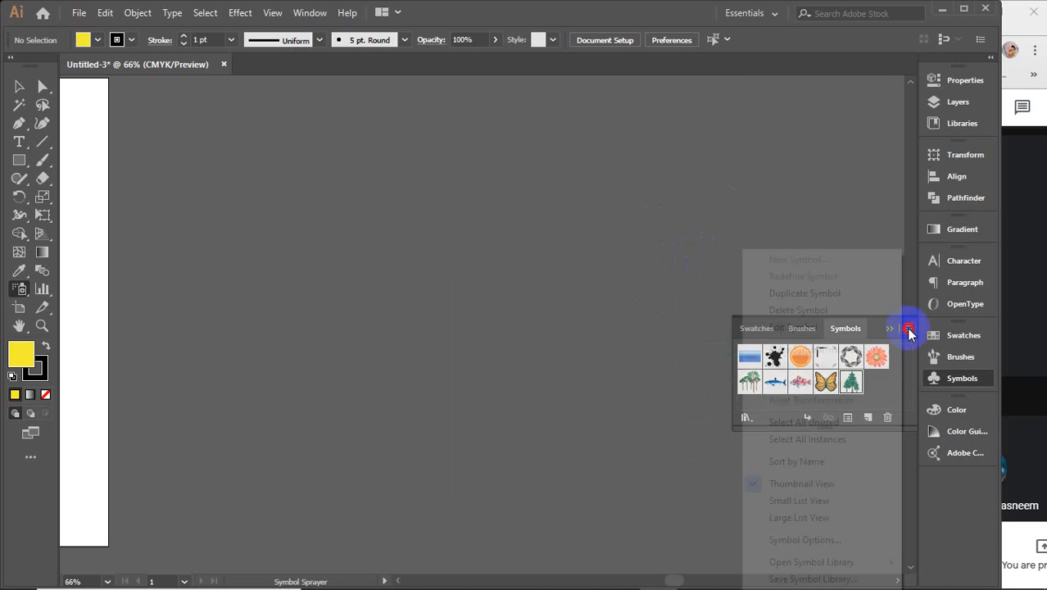
mouse_move(864, 561)
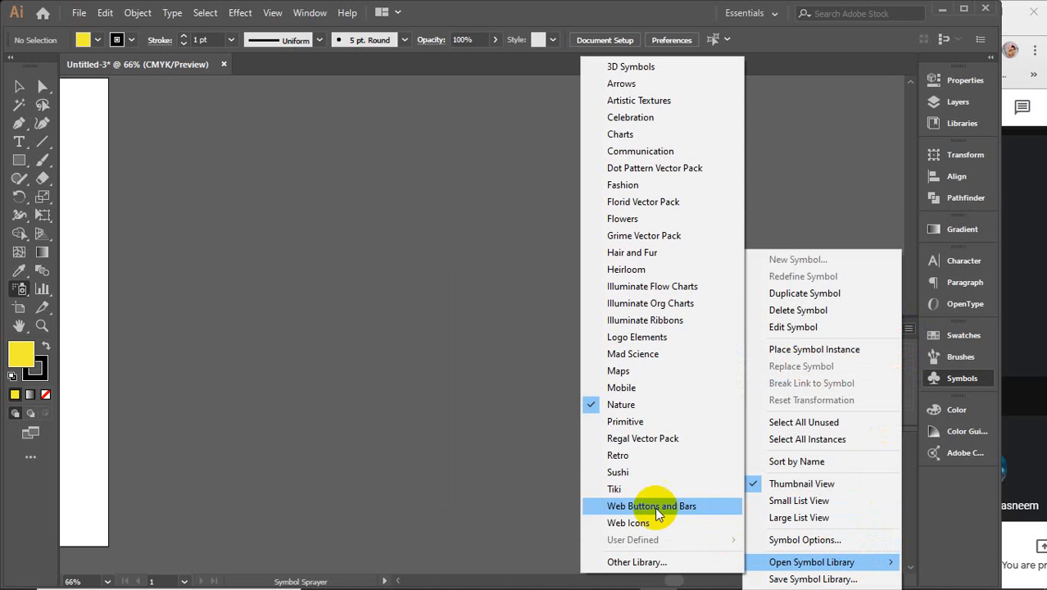
left_click(642, 220)
left_click_drag(612, 372, 678, 492)
left_click(530, 327)
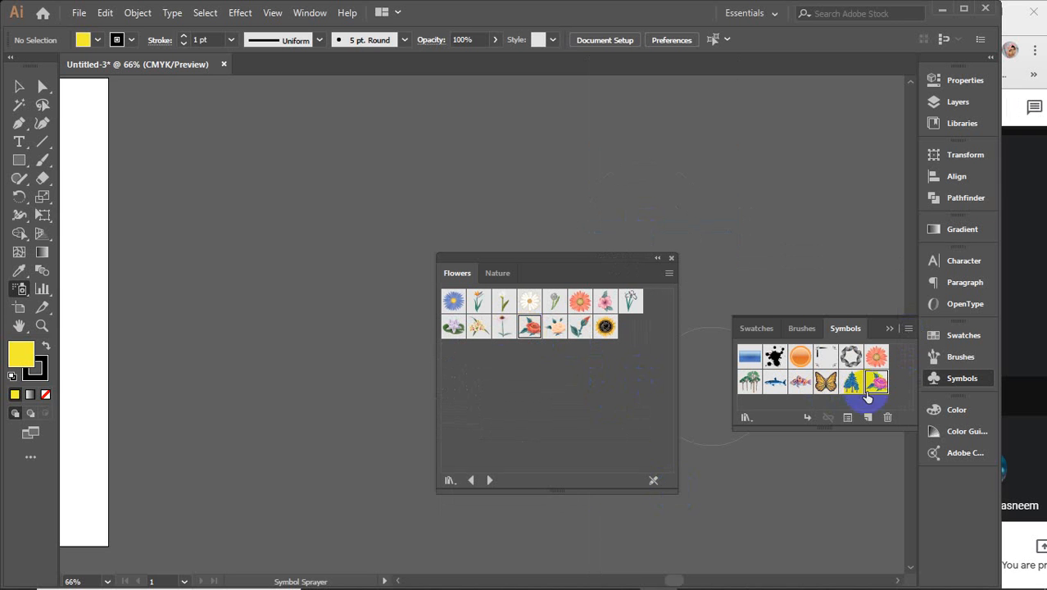
left_click_drag(794, 429, 795, 475)
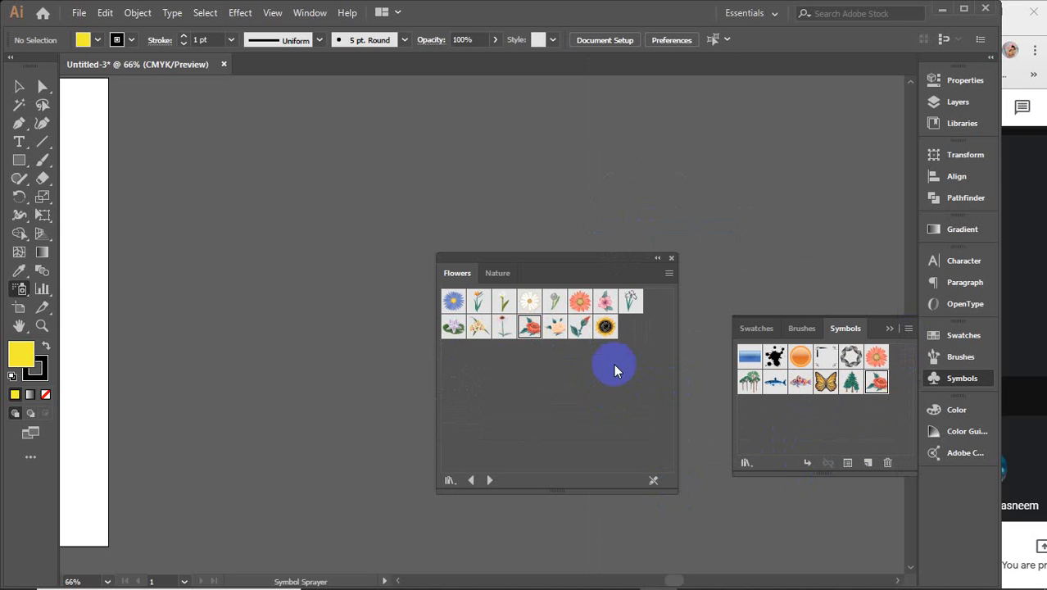
left_click(672, 261)
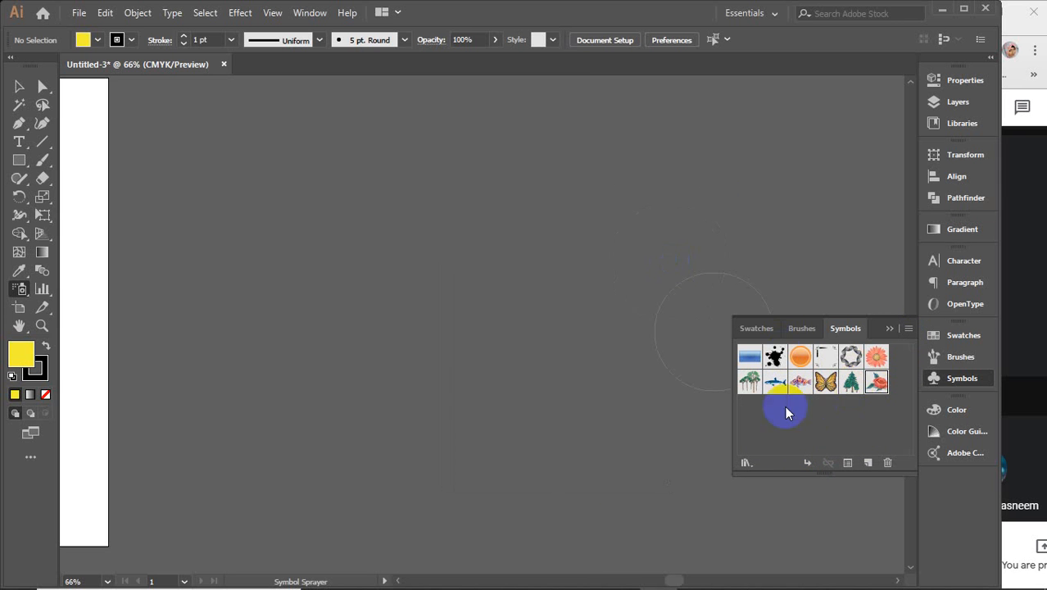
Step: Select Trees 2 and spray one cluster onto the canvas
left_click(750, 383)
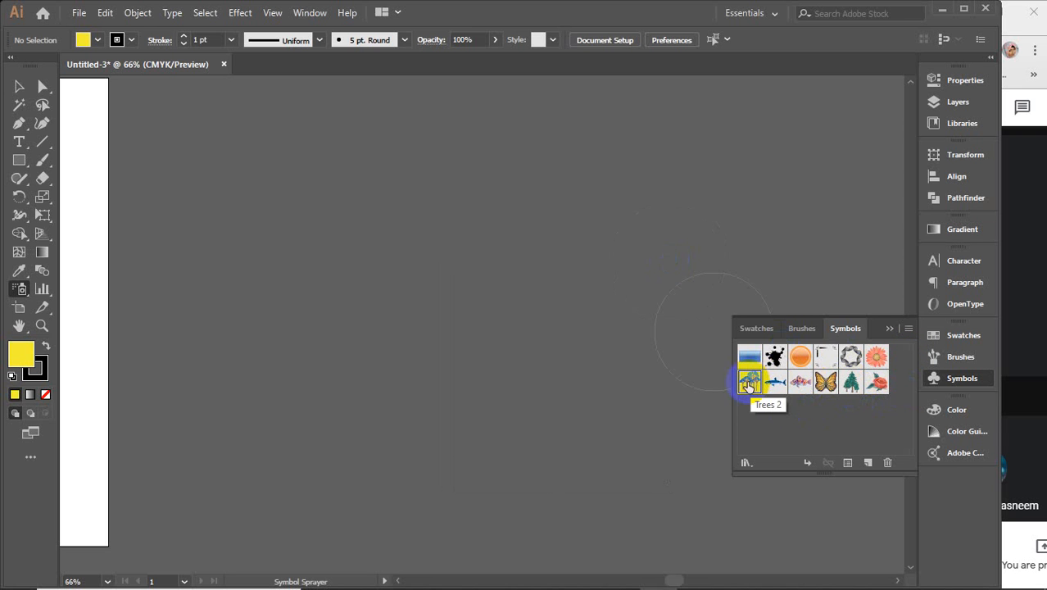
left_click(893, 329)
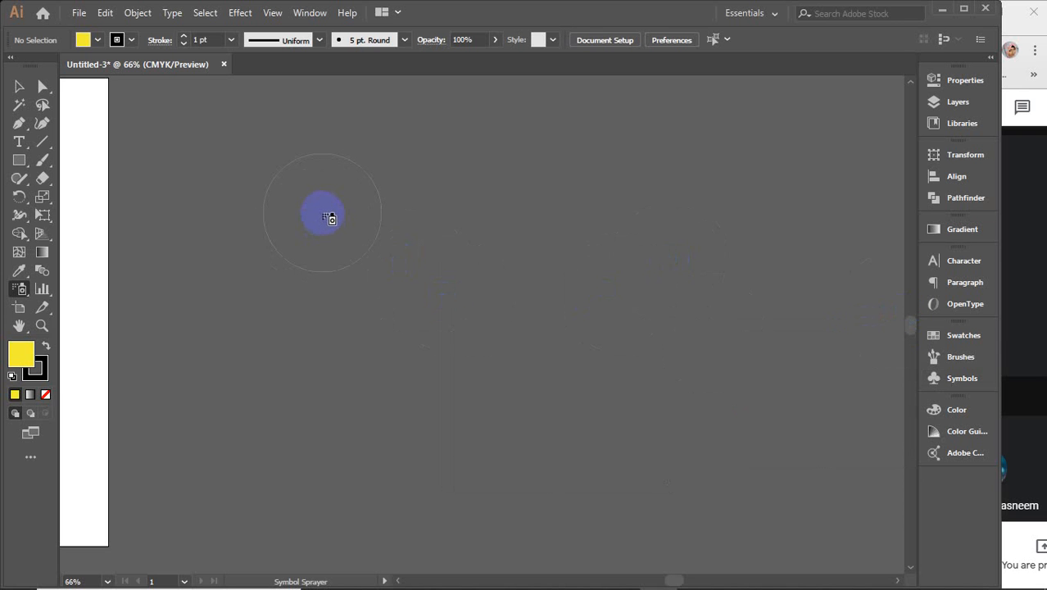
left_click(328, 218)
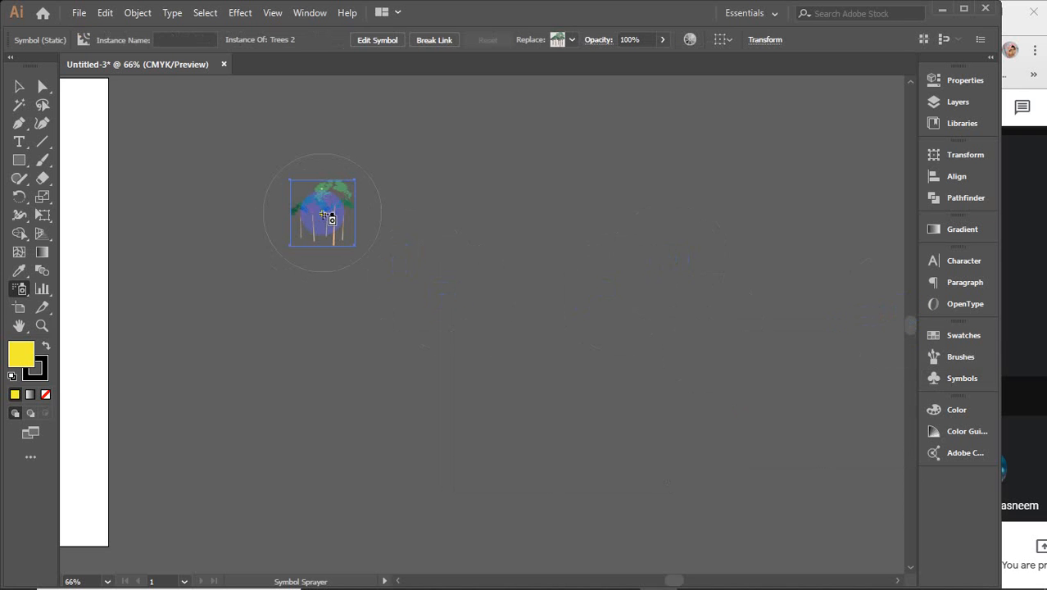
scroll(368, 264, "up", 2)
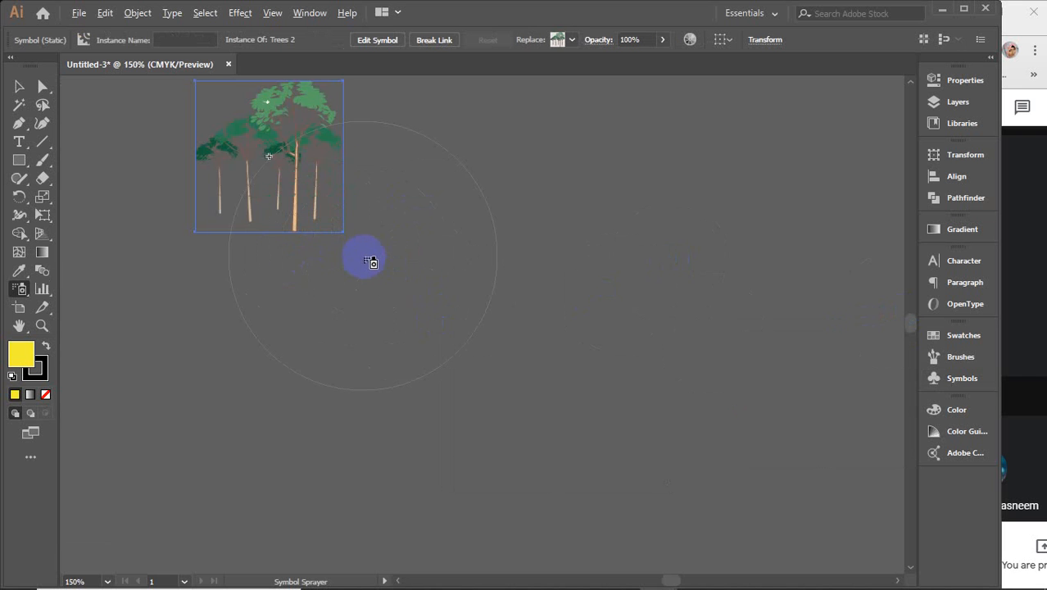
scroll(385, 287, "up", 3)
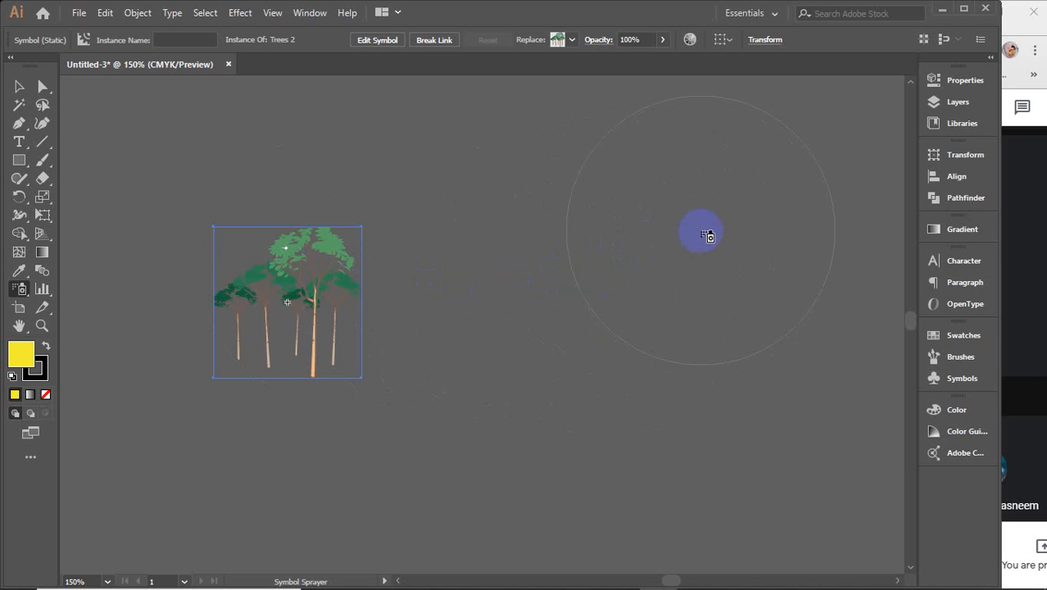
Step: Spray four more tree clusters around the canvas, then undo the extras
left_click(724, 193)
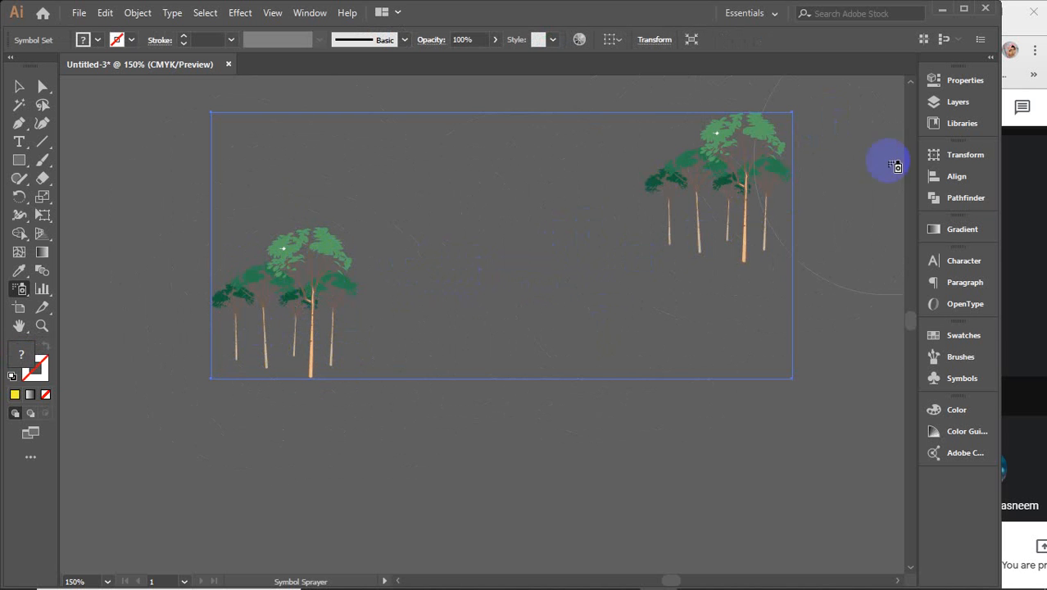
left_click(516, 435)
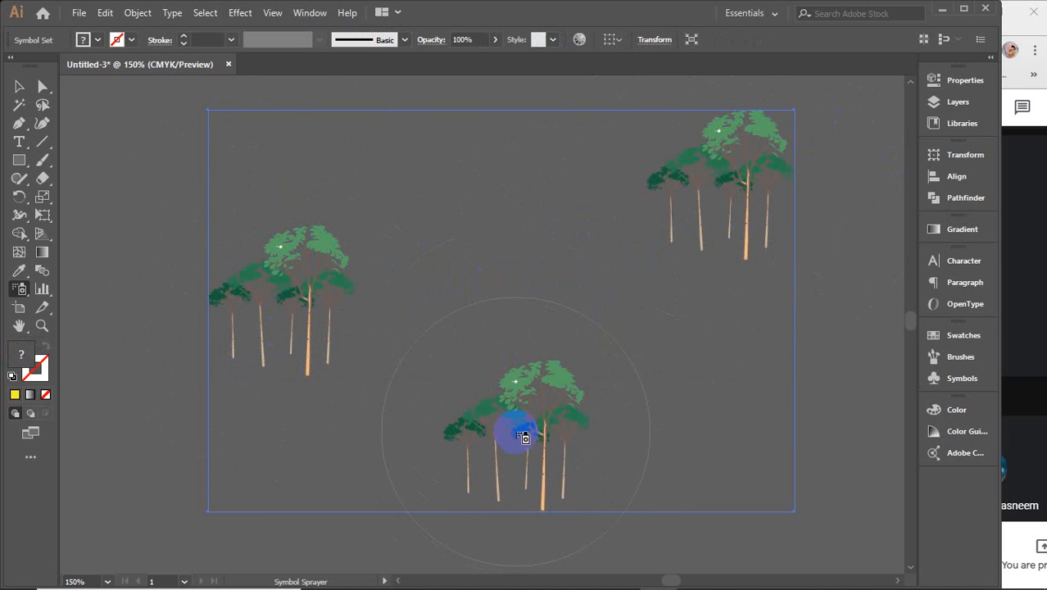
left_click(723, 334)
left_click(485, 209)
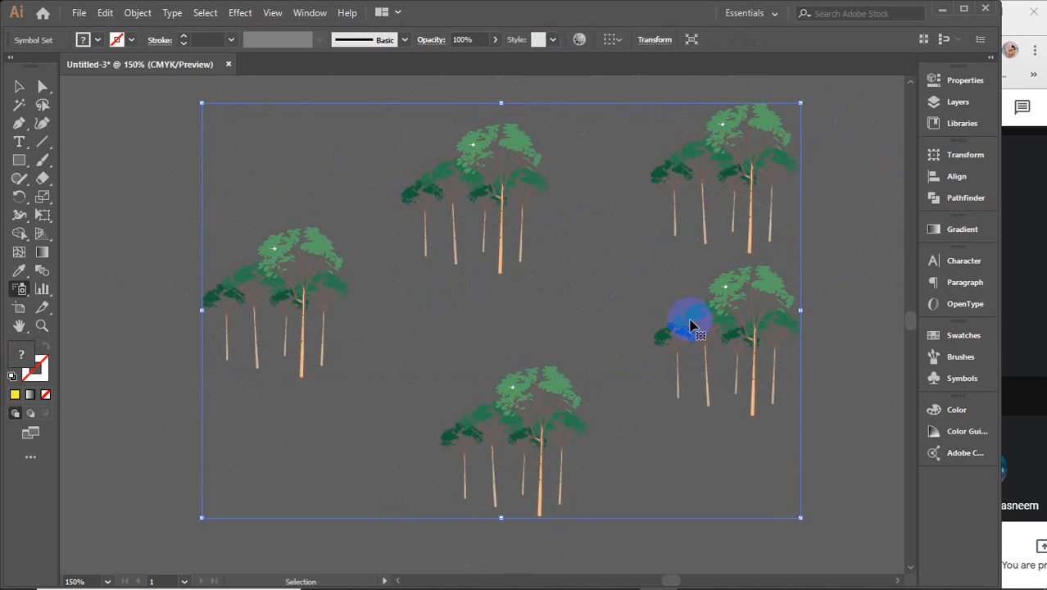
key("ctrl+z")
key("ctrl+z")
key("ctrl+z")
key("ctrl+z")
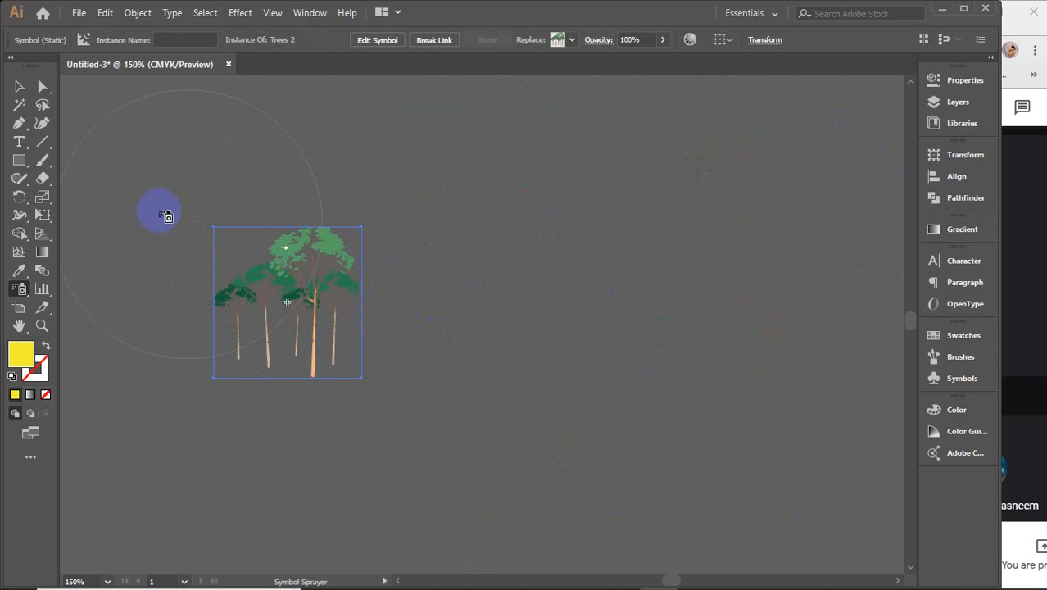
Step: Duplicate the tree set twice with Alt-drag, then select all three sets and delete them
left_click(19, 86)
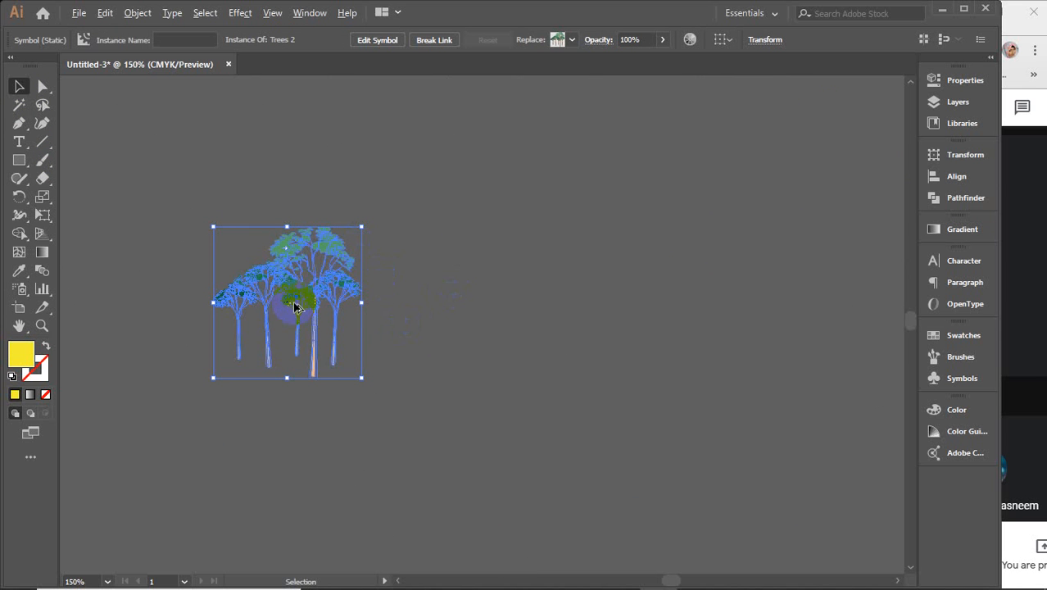
left_click_drag(295, 307, 602, 306)
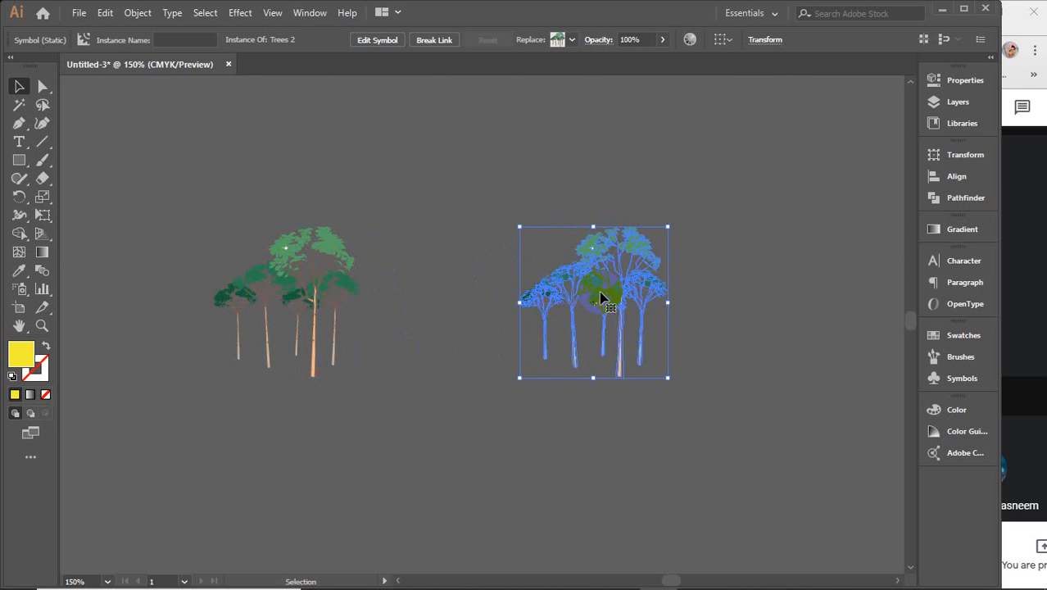
left_click(365, 276)
left_click(590, 271)
left_click_drag(599, 297, 438, 463)
left_click(583, 304)
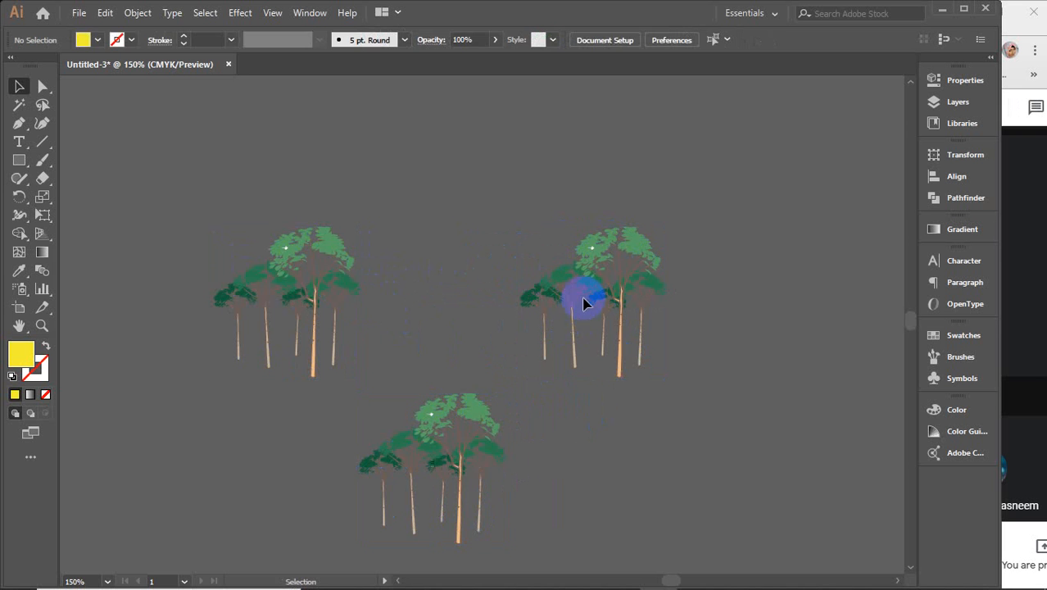
left_click(293, 276)
left_click(451, 432)
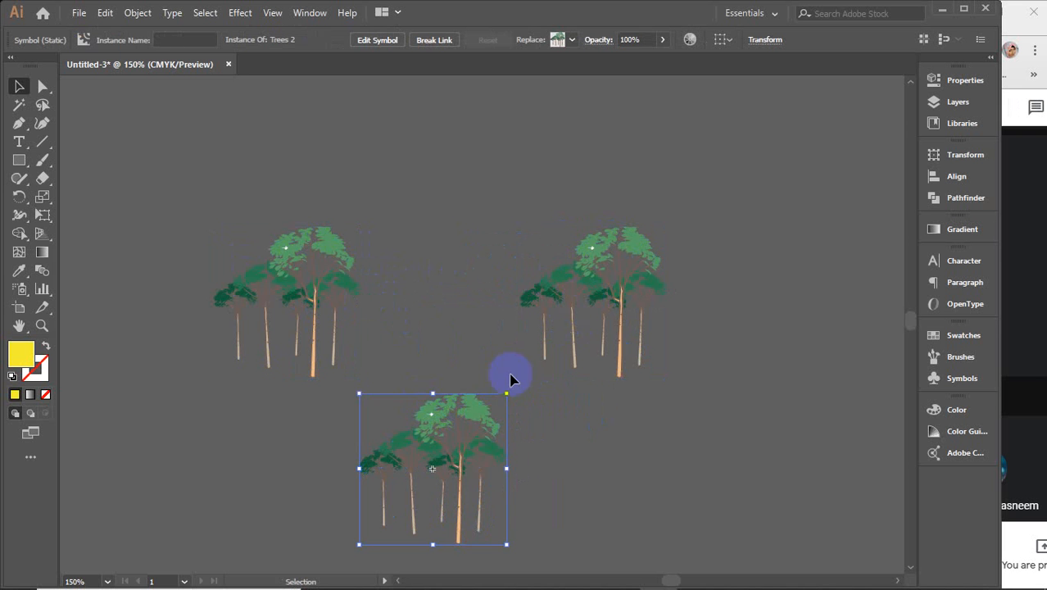
left_click(607, 247)
key("ctrl+a")
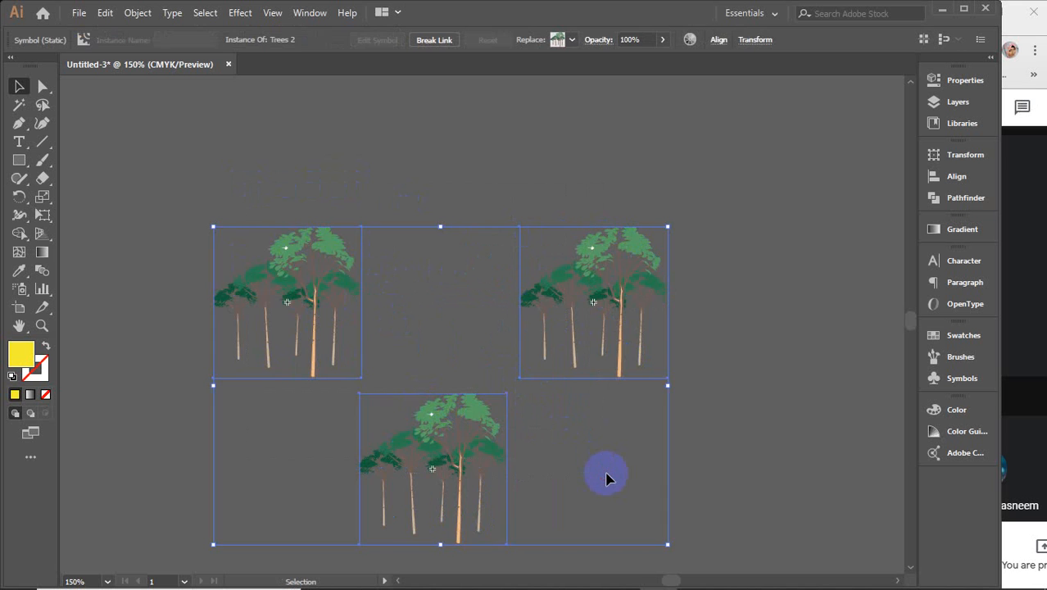
key("Delete")
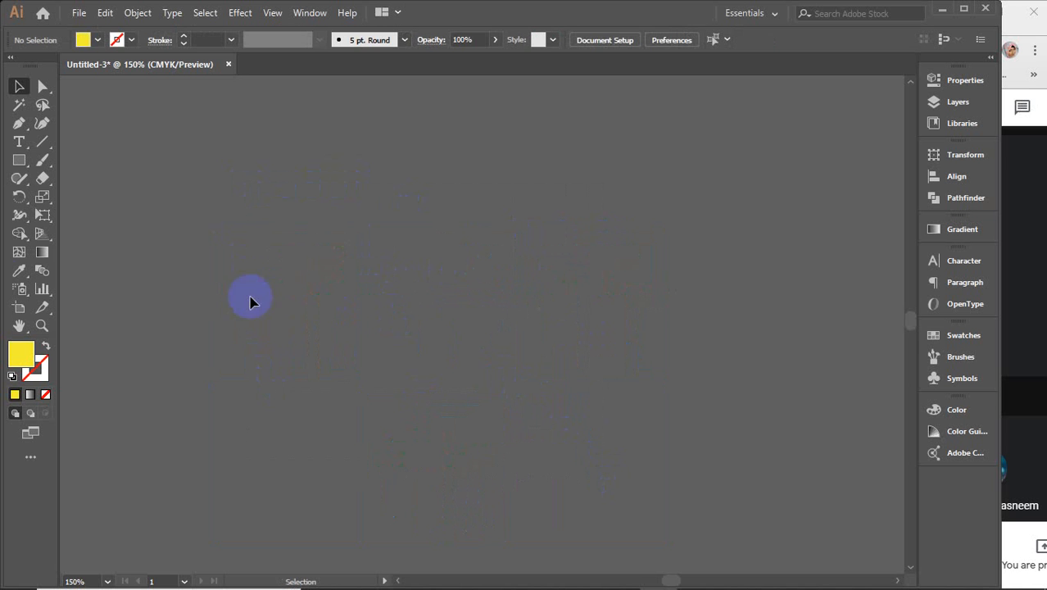
Step: Spray four new tree clusters near the corners, then select and delete that set
left_click(19, 288)
left_click(320, 187)
left_click(685, 177)
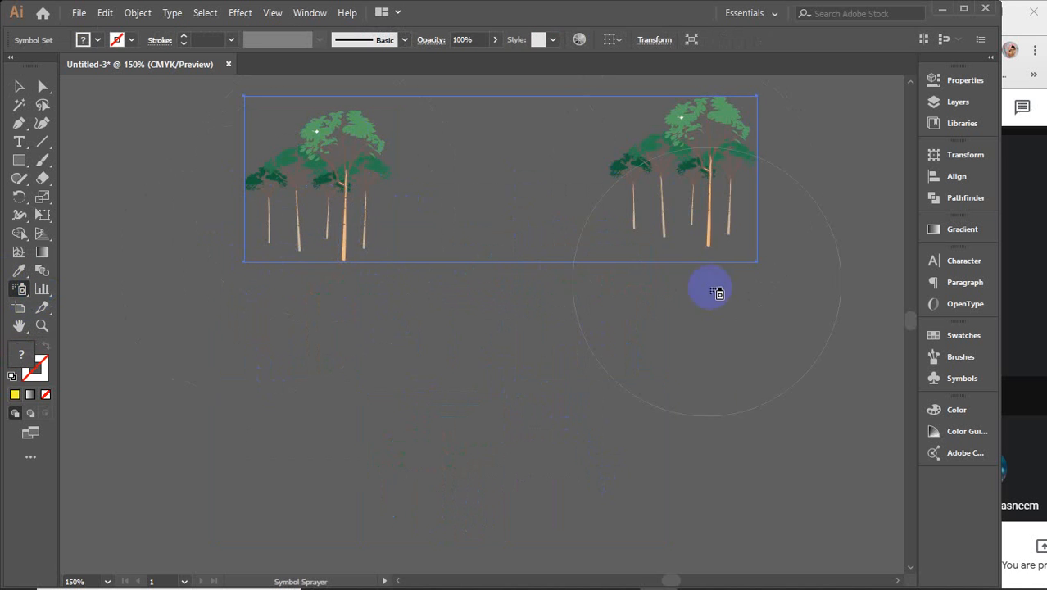
left_click(711, 410)
left_click(383, 447)
key("v")
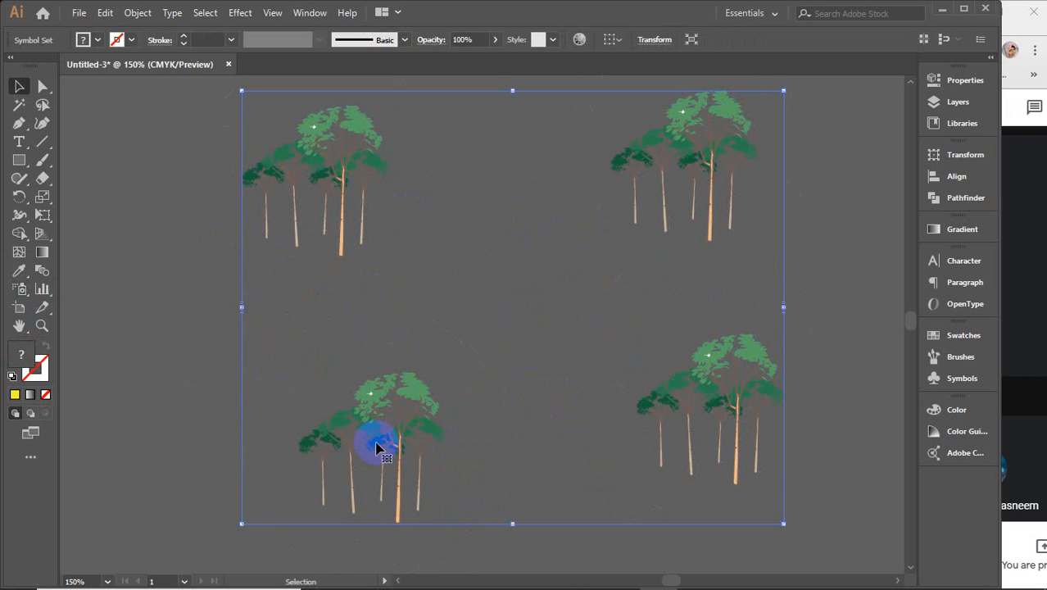
left_click(157, 274)
mouse_move(320, 148)
left_mouse_down()
mouse_move(493, 233)
mouse_move(346, 168)
mouse_move(310, 169)
mouse_move(363, 179)
mouse_move(262, 110)
mouse_move(277, 133)
left_mouse_up()
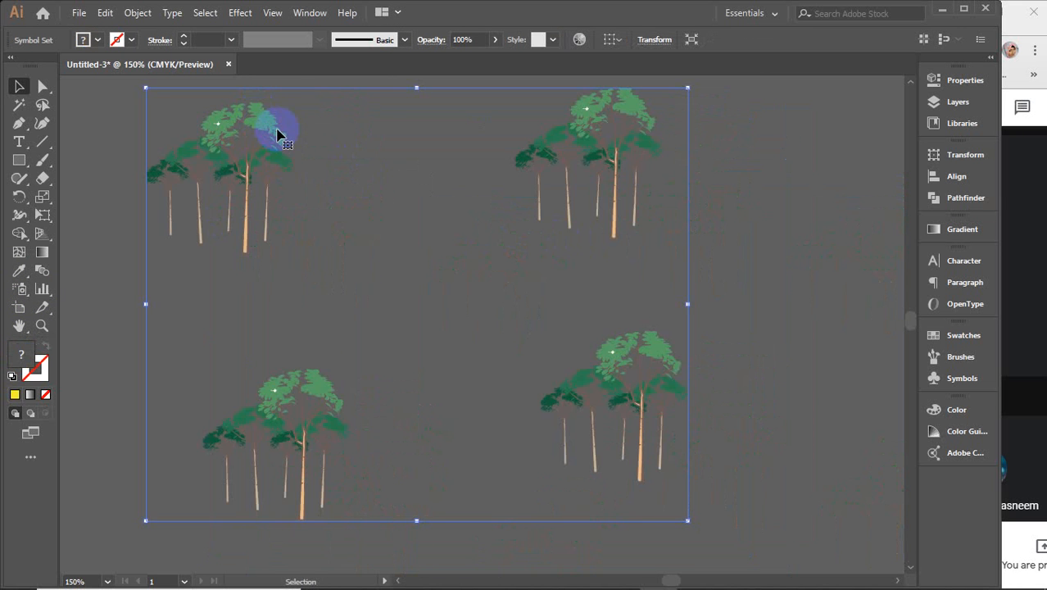
key("Delete")
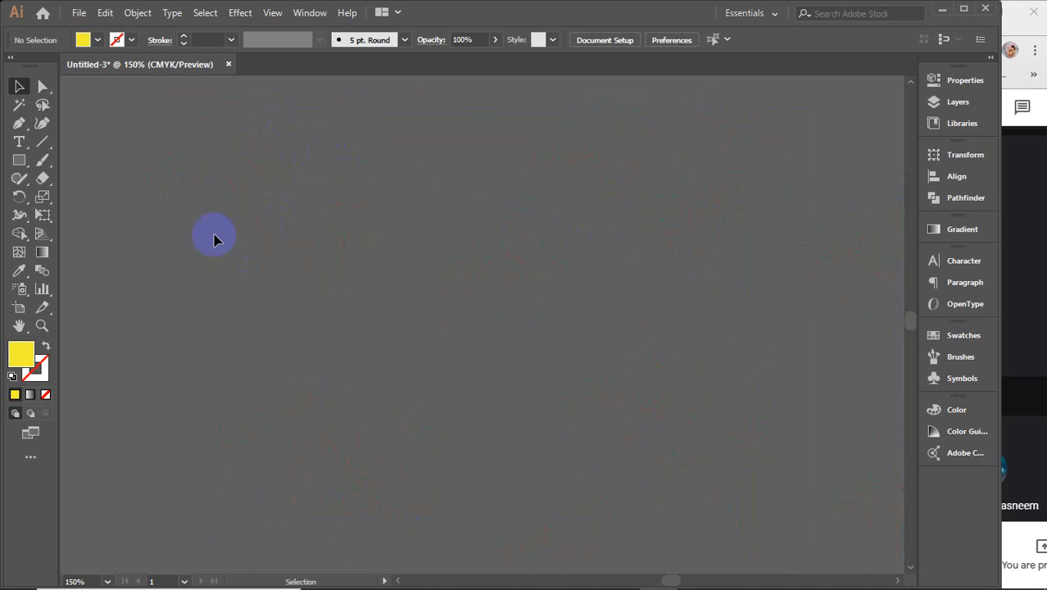
Step: Choose the butterfly symbol for the Symbol Sprayer
left_click(19, 289)
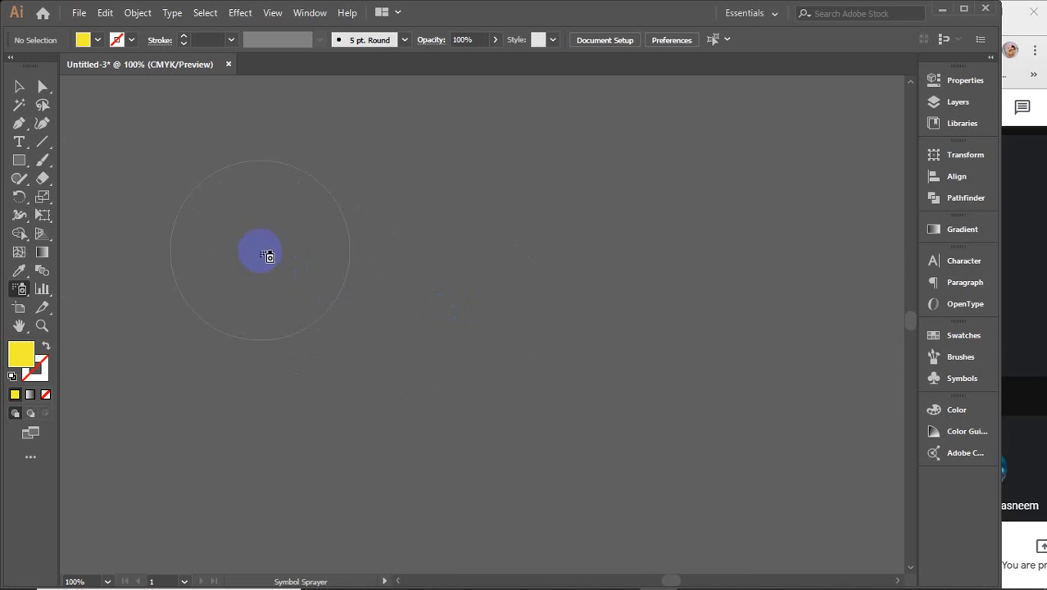
left_click(967, 379)
left_click(825, 381)
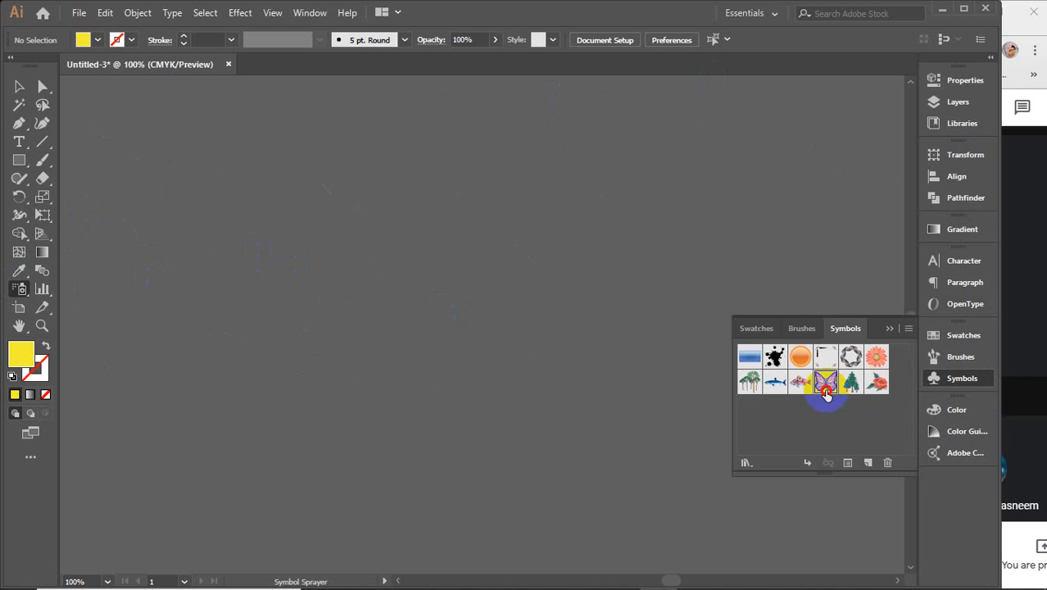
left_click(893, 328)
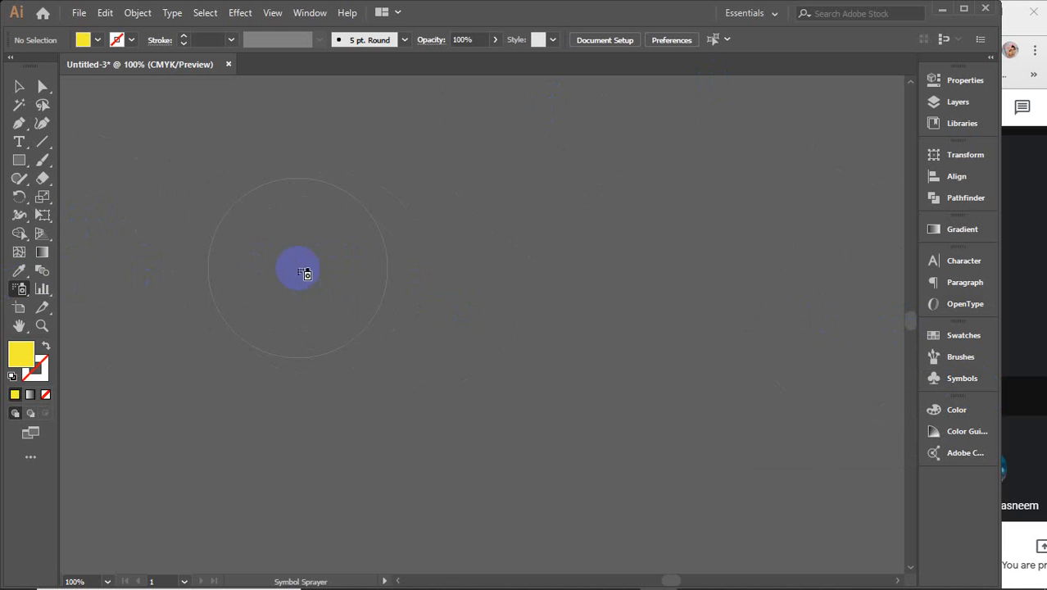
Step: Spray a looping butterfly trail, undo it, and spray new trails across the canvas
mouse_move(240, 266)
left_mouse_down()
mouse_move(480, 198)
mouse_move(608, 195)
mouse_move(740, 265)
mouse_move(762, 350)
mouse_move(700, 430)
mouse_move(565, 404)
mouse_move(366, 416)
mouse_move(312, 477)
mouse_move(276, 475)
left_mouse_up()
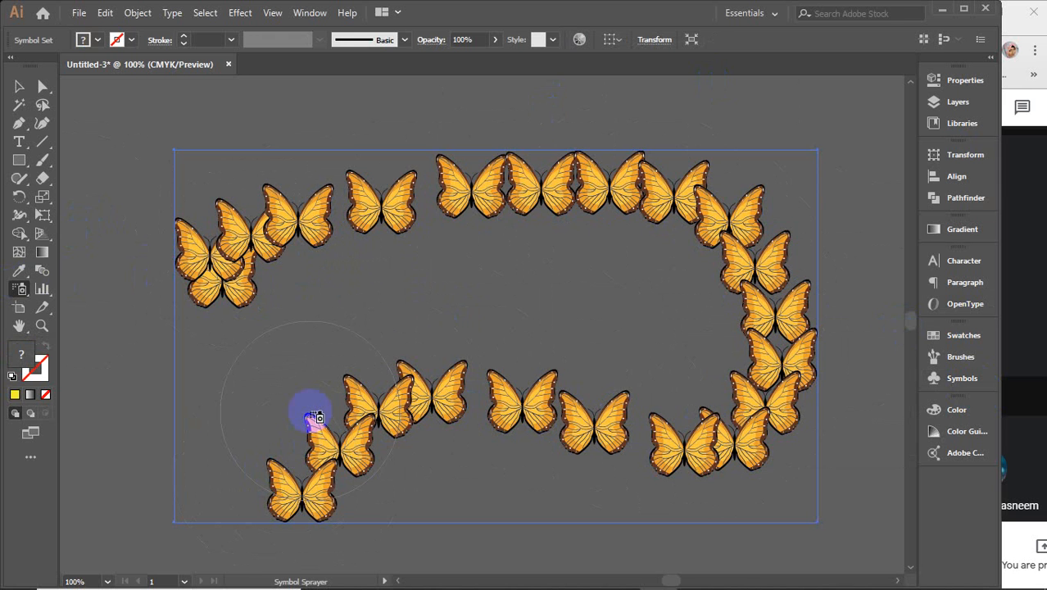
key("ctrl+z")
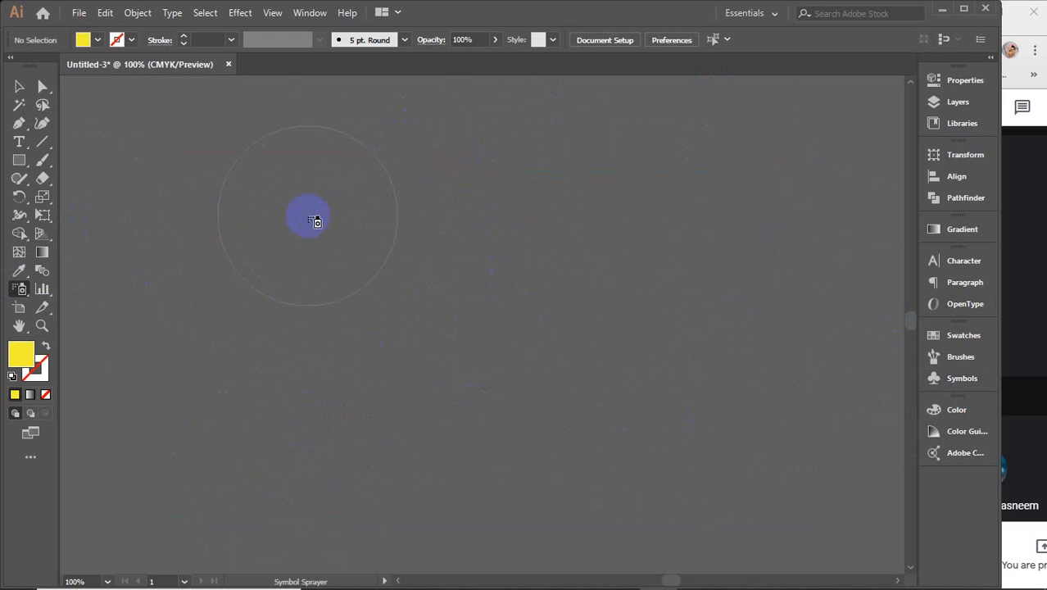
mouse_move(447, 319)
left_mouse_down()
mouse_move(311, 274)
mouse_move(277, 310)
mouse_move(485, 435)
mouse_move(600, 420)
mouse_move(542, 210)
mouse_move(466, 185)
mouse_move(385, 274)
left_mouse_up()
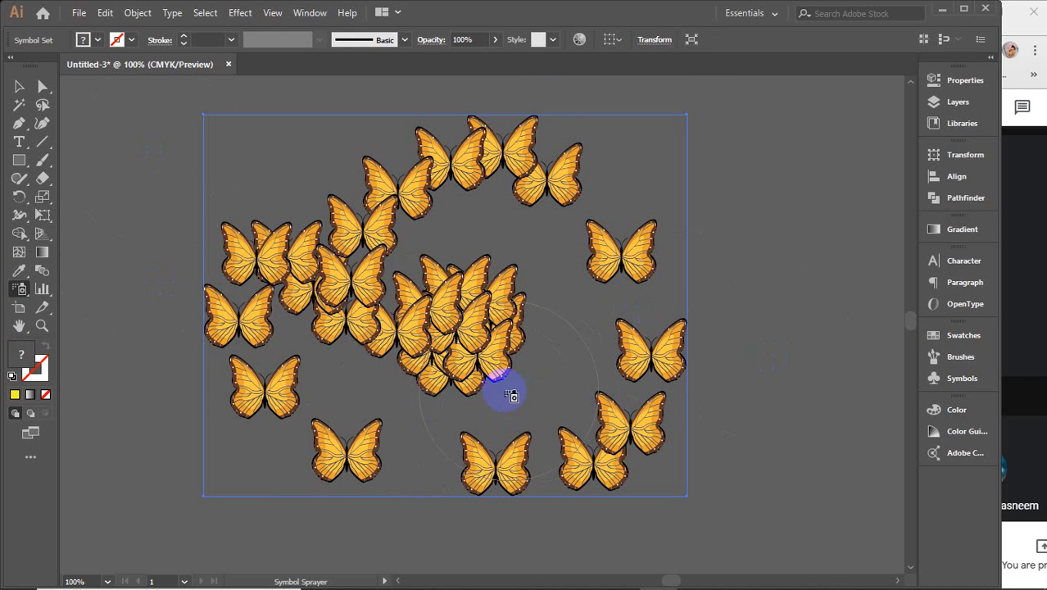
mouse_move(474, 227)
left_mouse_down()
mouse_move(582, 249)
mouse_move(774, 318)
mouse_move(798, 225)
mouse_move(715, 196)
mouse_move(680, 303)
mouse_move(575, 390)
mouse_move(447, 392)
mouse_move(191, 314)
mouse_move(214, 189)
mouse_move(308, 165)
left_mouse_up()
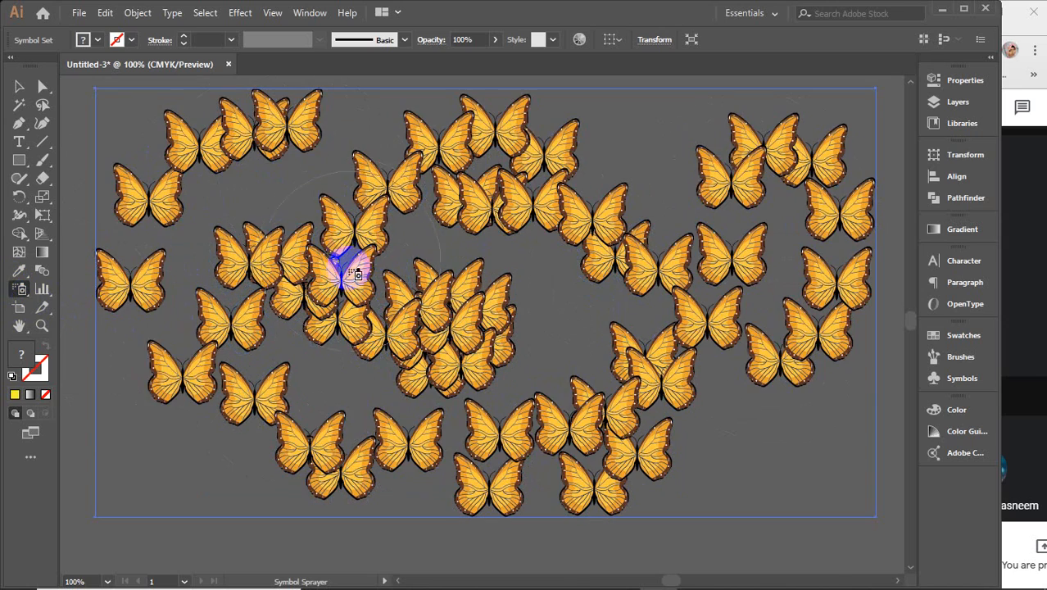
Step: With the Symbol Shifter and a smaller brush, shift the upper butterflies left and up
left_click(20, 289)
left_click(117, 309)
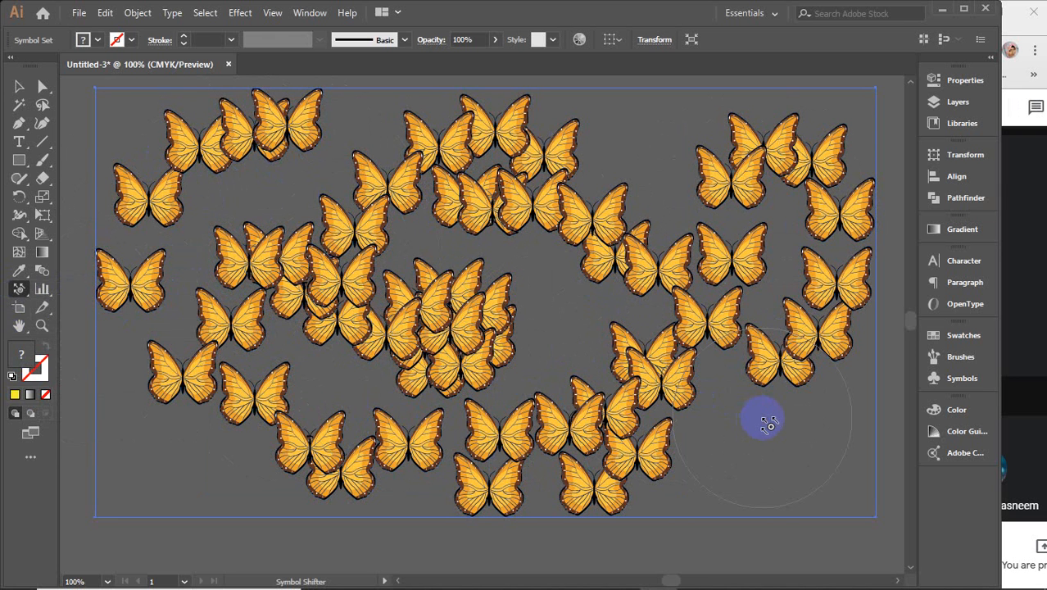
mouse_move(758, 415)
left_mouse_down()
mouse_move(777, 368)
mouse_move(735, 359)
mouse_move(747, 358)
mouse_move(684, 367)
mouse_move(753, 366)
mouse_move(788, 348)
mouse_move(697, 351)
mouse_move(802, 300)
mouse_move(806, 288)
mouse_move(697, 311)
mouse_move(775, 200)
mouse_move(685, 264)
mouse_move(810, 163)
mouse_move(702, 220)
mouse_move(840, 220)
mouse_move(711, 281)
left_mouse_up()
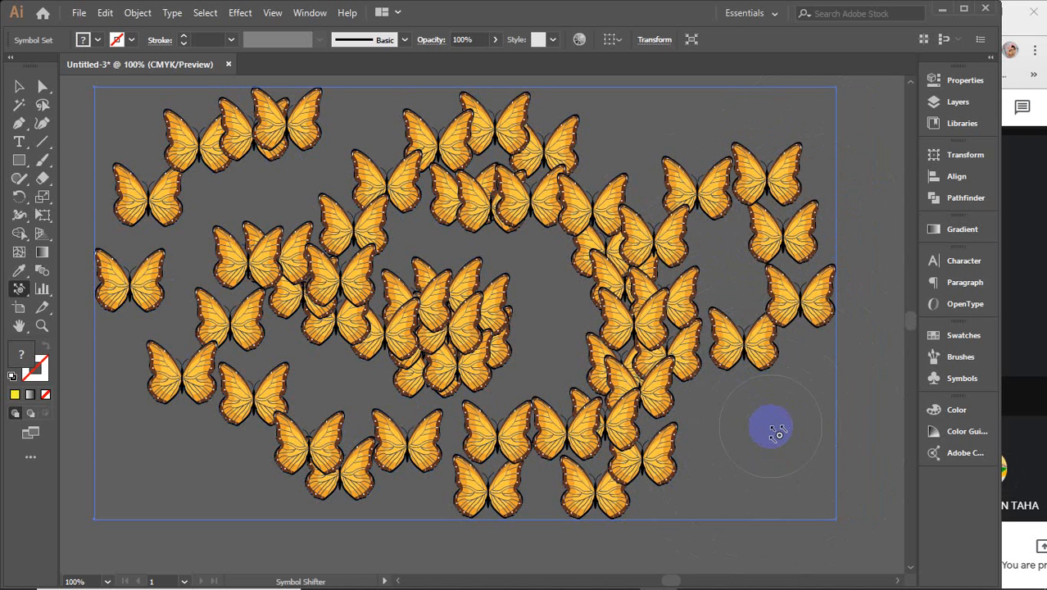
key("bracketleft")
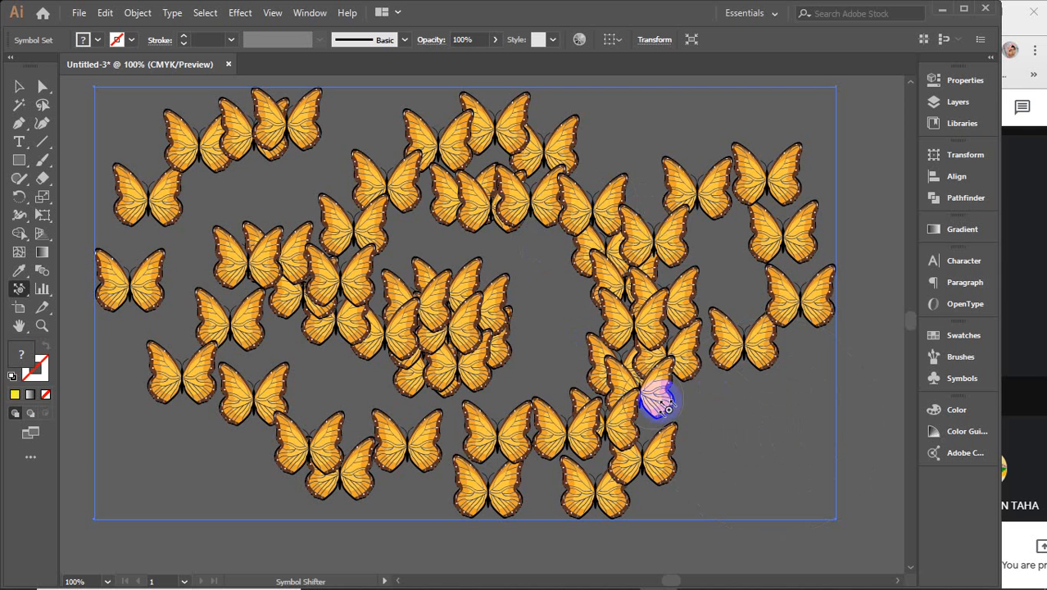
left_click(659, 365)
mouse_move(659, 365)
left_mouse_down()
mouse_move(530, 329)
mouse_move(637, 326)
mouse_move(499, 285)
mouse_move(586, 307)
mouse_move(636, 337)
mouse_move(681, 341)
mouse_move(724, 312)
left_mouse_up()
Step: Herd the remaining butterflies toward the centre, pushing one out to the right
mouse_move(742, 287)
left_mouse_down()
mouse_move(555, 271)
mouse_move(775, 259)
mouse_move(548, 228)
mouse_move(821, 214)
mouse_move(580, 216)
mouse_move(853, 260)
mouse_move(802, 281)
mouse_move(554, 286)
mouse_move(577, 328)
mouse_move(523, 328)
mouse_move(695, 420)
mouse_move(623, 433)
mouse_move(521, 322)
mouse_move(644, 493)
mouse_move(541, 316)
mouse_move(505, 391)
mouse_move(484, 514)
mouse_move(472, 368)
left_mouse_up()
mouse_move(322, 485)
left_mouse_down()
mouse_move(512, 356)
mouse_move(182, 400)
mouse_move(537, 350)
mouse_move(152, 309)
mouse_move(455, 314)
mouse_move(231, 240)
mouse_move(146, 246)
mouse_move(145, 215)
mouse_move(539, 348)
mouse_move(366, 240)
mouse_move(258, 246)
left_mouse_up()
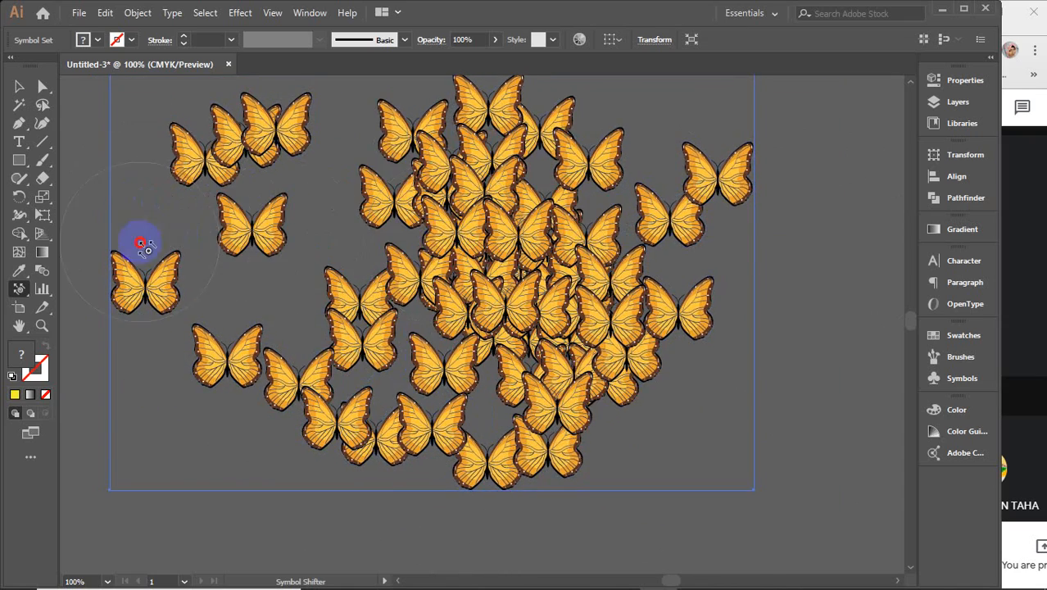
mouse_move(142, 246)
left_mouse_down()
mouse_move(578, 306)
mouse_move(327, 258)
mouse_move(217, 176)
mouse_move(229, 153)
mouse_move(575, 297)
mouse_move(865, 438)
mouse_move(685, 319)
mouse_move(623, 303)
mouse_move(635, 309)
mouse_move(679, 287)
mouse_move(692, 298)
mouse_move(677, 296)
mouse_move(841, 247)
mouse_move(688, 308)
mouse_move(817, 261)
mouse_move(737, 282)
mouse_move(851, 206)
mouse_move(763, 251)
mouse_move(865, 204)
mouse_move(755, 251)
mouse_move(899, 211)
mouse_move(911, 219)
mouse_move(764, 243)
mouse_move(794, 222)
mouse_move(901, 217)
mouse_move(825, 256)
mouse_move(654, 210)
mouse_move(601, 173)
mouse_move(730, 161)
mouse_move(598, 174)
mouse_move(721, 146)
mouse_move(633, 166)
mouse_move(679, 152)
mouse_move(860, 168)
left_mouse_up()
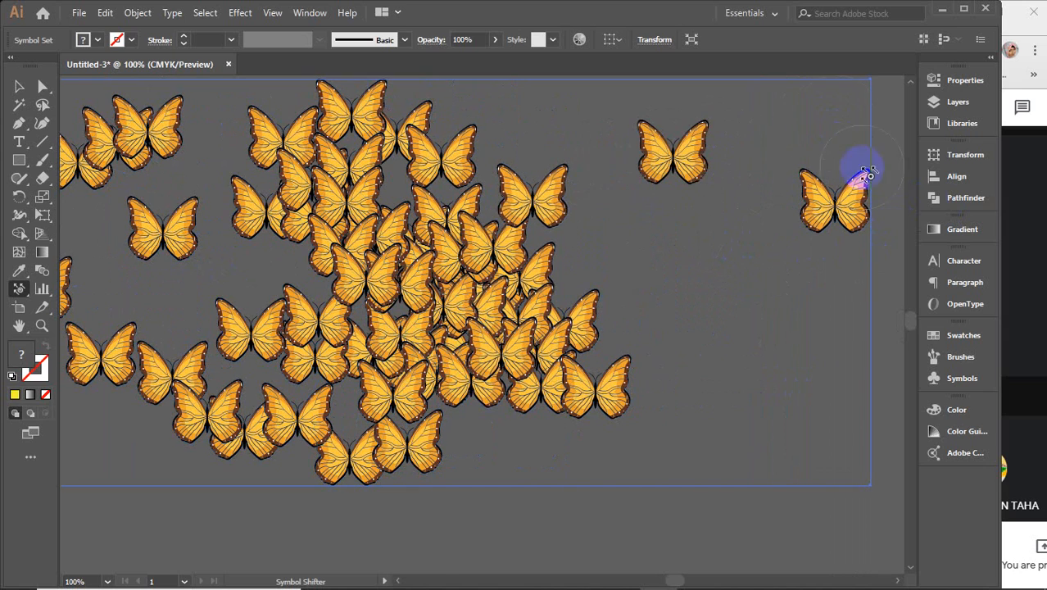
left_click_drag(491, 276, 578, 299)
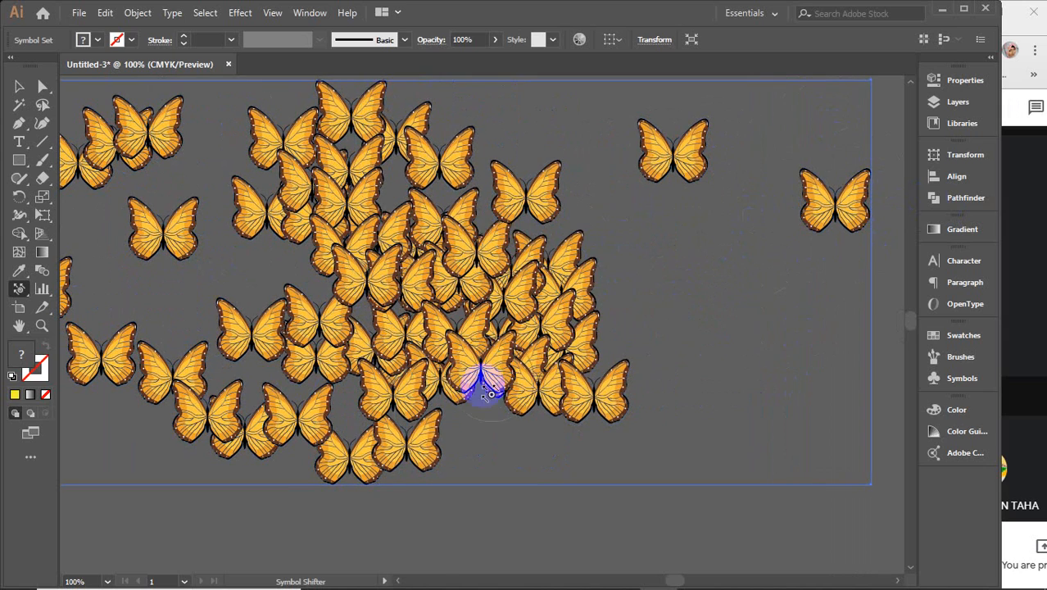
left_click_drag(15, 290, 140, 323)
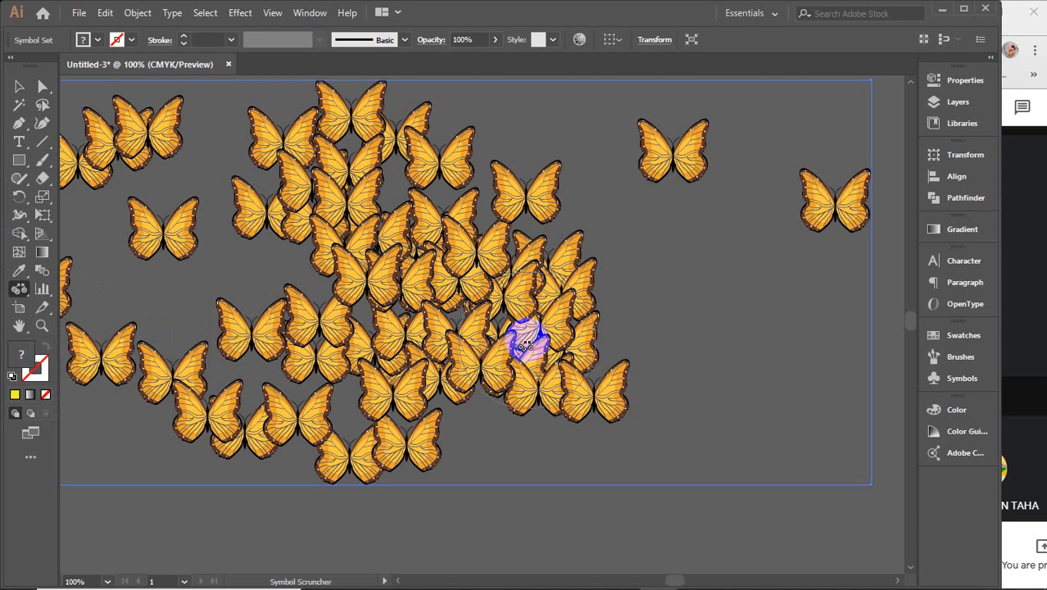
Step: Scrunch butterflies from the left, top and far right into a tight central cluster
mouse_move(568, 367)
left_mouse_down()
mouse_move(536, 314)
mouse_move(453, 288)
mouse_move(329, 283)
mouse_move(346, 322)
mouse_move(483, 354)
mouse_move(517, 330)
mouse_move(502, 240)
mouse_move(435, 189)
mouse_move(350, 191)
mouse_move(305, 230)
mouse_move(312, 359)
mouse_move(368, 394)
mouse_move(465, 360)
mouse_move(469, 312)
mouse_move(412, 250)
left_mouse_up()
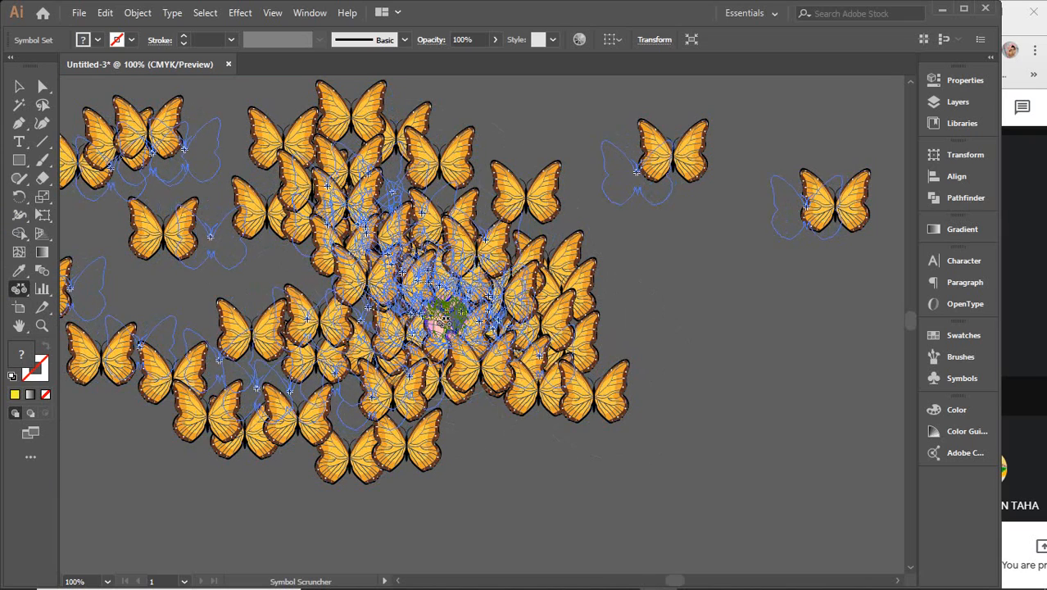
mouse_move(438, 322)
left_mouse_down()
mouse_move(440, 278)
mouse_move(413, 241)
mouse_move(201, 199)
mouse_move(161, 230)
mouse_move(168, 307)
mouse_move(293, 371)
mouse_move(504, 350)
left_mouse_up()
mouse_move(357, 190)
left_mouse_down()
mouse_move(150, 174)
mouse_move(253, 230)
mouse_move(476, 303)
mouse_move(220, 227)
mouse_move(91, 285)
mouse_move(350, 341)
mouse_move(463, 285)
mouse_move(335, 385)
mouse_move(357, 252)
mouse_move(280, 386)
left_mouse_up()
mouse_move(617, 281)
left_mouse_down()
mouse_move(760, 205)
mouse_move(393, 256)
left_mouse_up()
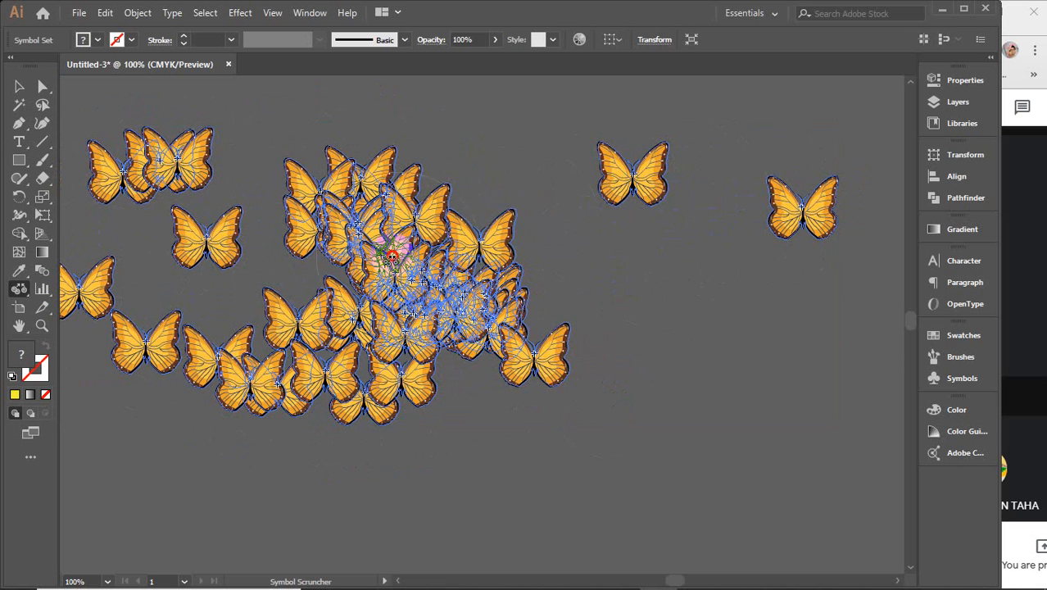
mouse_move(290, 204)
left_mouse_down()
mouse_move(199, 209)
mouse_move(188, 318)
left_mouse_up()
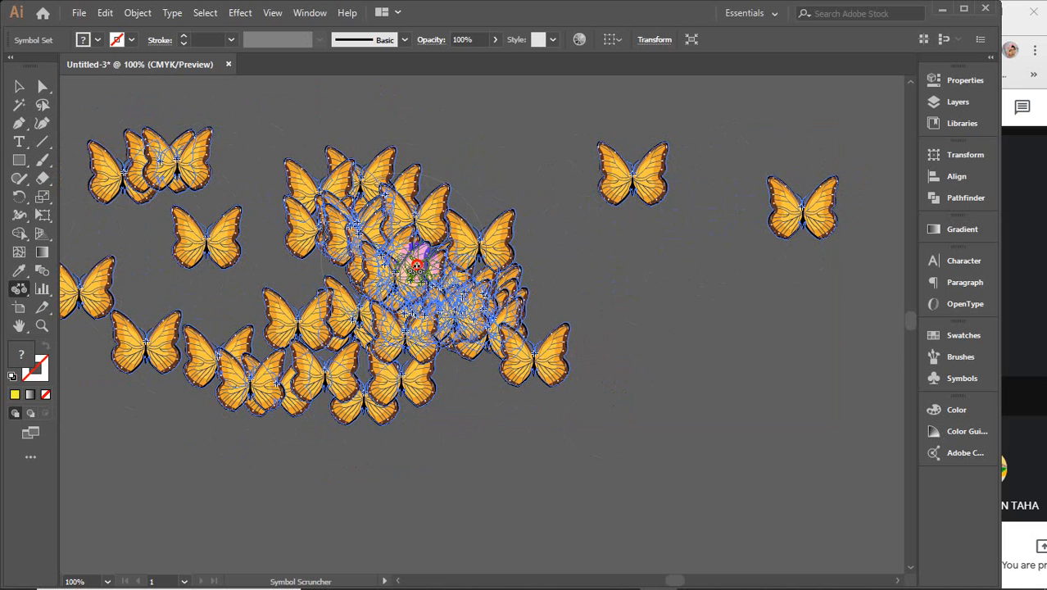
mouse_move(417, 267)
left_mouse_down()
mouse_move(292, 276)
mouse_move(159, 168)
mouse_move(211, 203)
left_mouse_up()
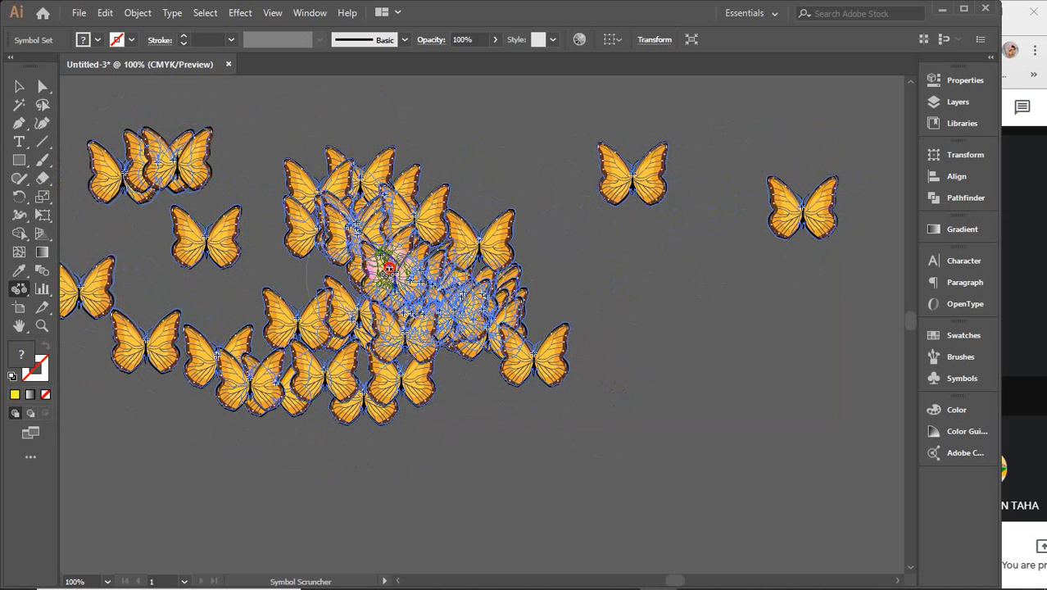
mouse_move(420, 250)
left_mouse_down()
mouse_move(398, 250)
mouse_move(420, 369)
left_mouse_up()
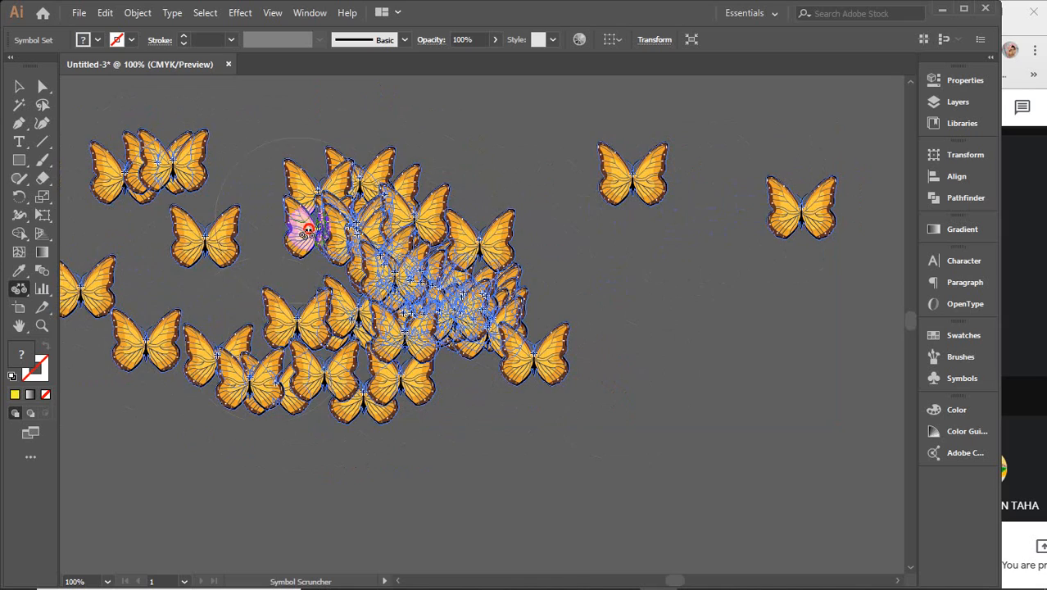
mouse_move(307, 231)
left_mouse_down()
mouse_move(129, 214)
mouse_move(264, 263)
mouse_move(397, 343)
mouse_move(412, 246)
mouse_move(480, 299)
mouse_move(258, 252)
mouse_move(465, 306)
mouse_move(398, 292)
mouse_move(554, 346)
left_mouse_up()
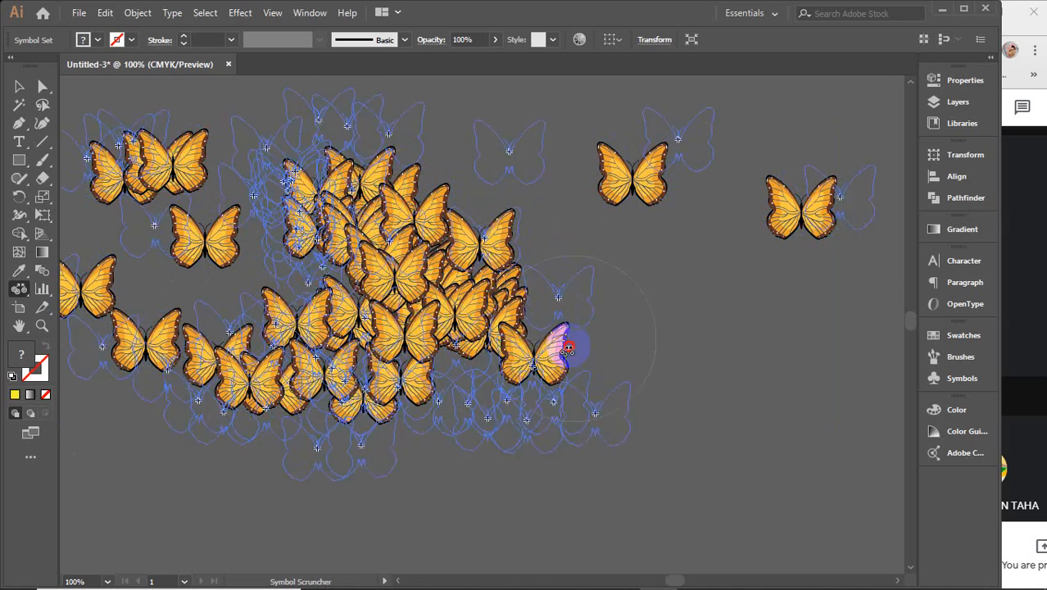
Step: Spread the central butterflies apart and bunch the right-side ones into a column
scroll(553, 346, "down", 2)
left_click_drag(409, 315, 416, 277)
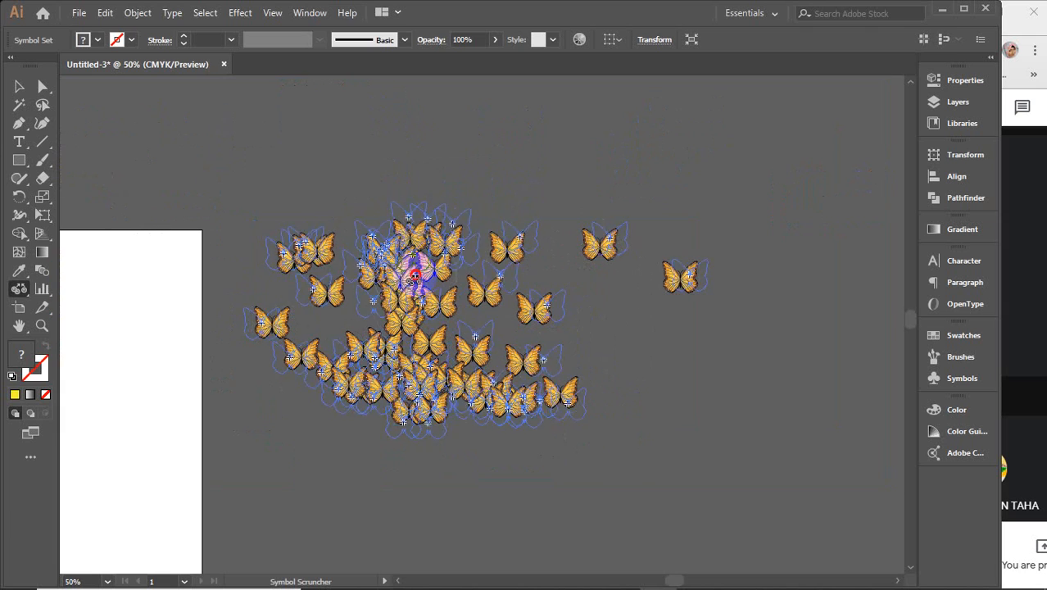
mouse_move(459, 213)
left_mouse_down()
mouse_move(386, 387)
mouse_move(397, 432)
mouse_move(599, 443)
mouse_move(392, 447)
mouse_move(280, 413)
mouse_move(286, 393)
mouse_move(302, 394)
mouse_move(294, 390)
mouse_move(488, 444)
mouse_move(595, 346)
mouse_move(412, 231)
mouse_move(208, 361)
mouse_move(445, 426)
mouse_move(424, 268)
left_mouse_up()
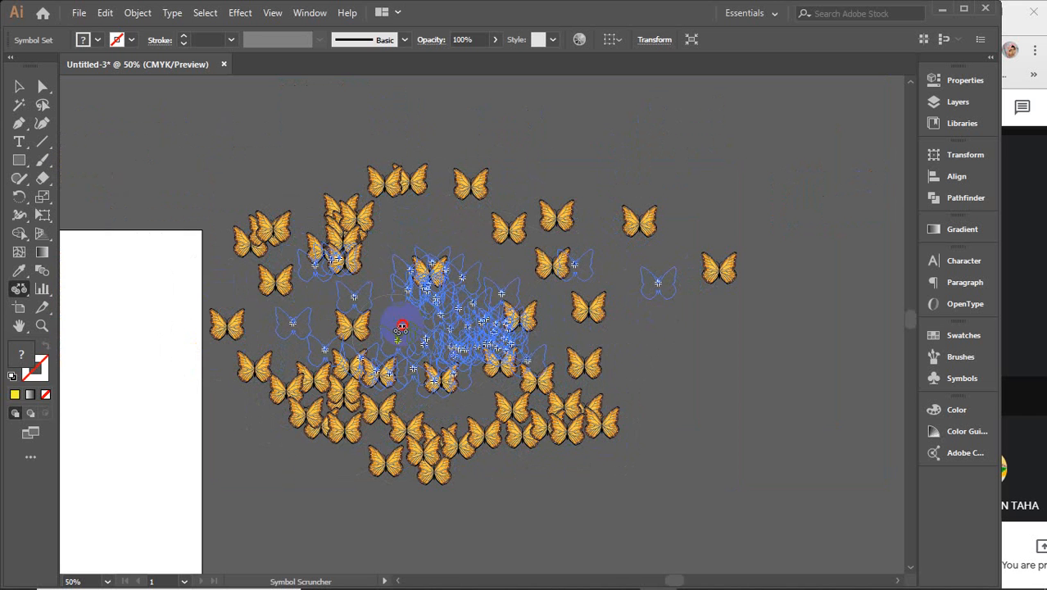
mouse_move(412, 392)
left_mouse_down()
mouse_move(486, 335)
mouse_move(440, 349)
mouse_move(499, 365)
mouse_move(463, 319)
left_mouse_up()
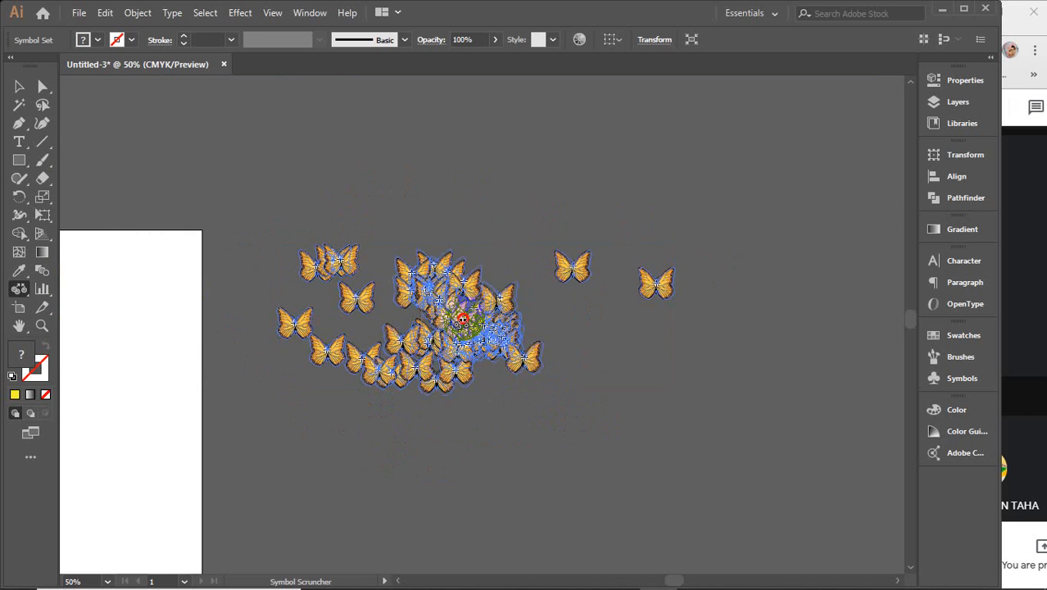
mouse_move(385, 237)
left_mouse_down()
mouse_move(286, 238)
mouse_move(296, 244)
mouse_move(382, 212)
mouse_move(293, 265)
mouse_move(317, 211)
mouse_move(337, 234)
mouse_move(330, 360)
mouse_move(418, 268)
mouse_move(351, 391)
mouse_move(359, 412)
mouse_move(514, 427)
mouse_move(366, 422)
left_mouse_up()
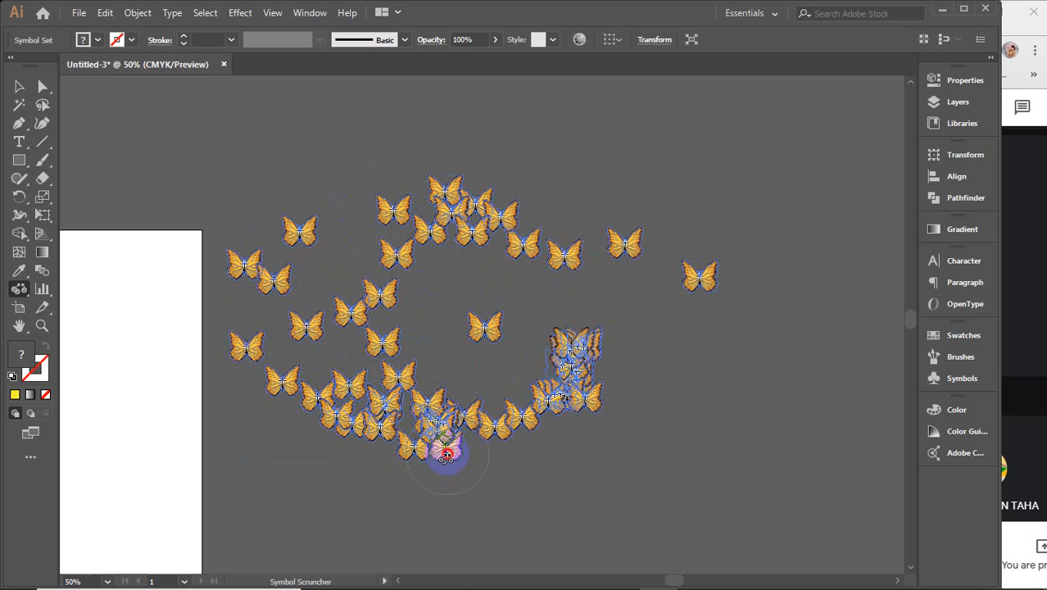
mouse_move(447, 455)
left_mouse_down()
mouse_move(440, 424)
mouse_move(456, 448)
mouse_move(422, 435)
mouse_move(352, 375)
mouse_move(310, 404)
mouse_move(337, 377)
mouse_move(407, 356)
mouse_move(547, 390)
mouse_move(584, 373)
mouse_move(607, 335)
left_mouse_up()
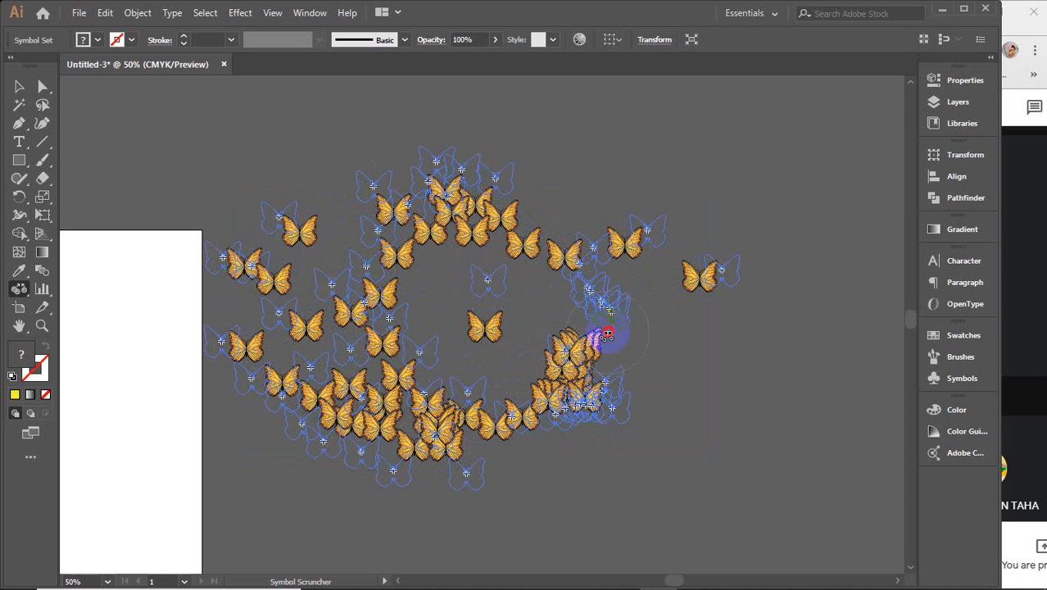
left_click_drag(607, 290, 627, 292)
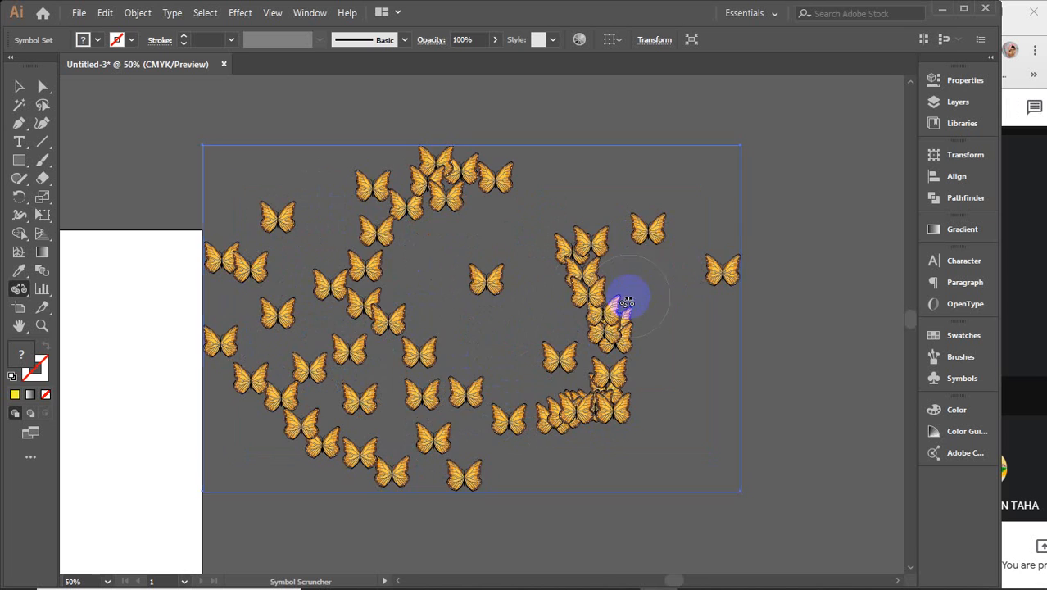
Step: With the Symbol Sizer, enlarge the far-right butterfly, the right-hand cluster and the top butterflies
left_click(19, 290)
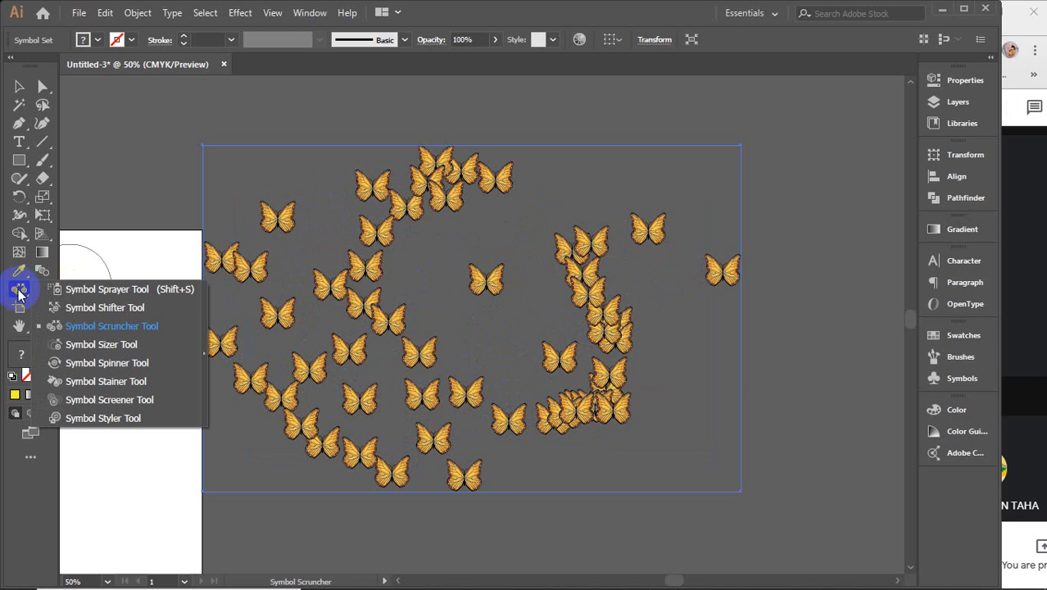
left_click(100, 345)
left_click(720, 265)
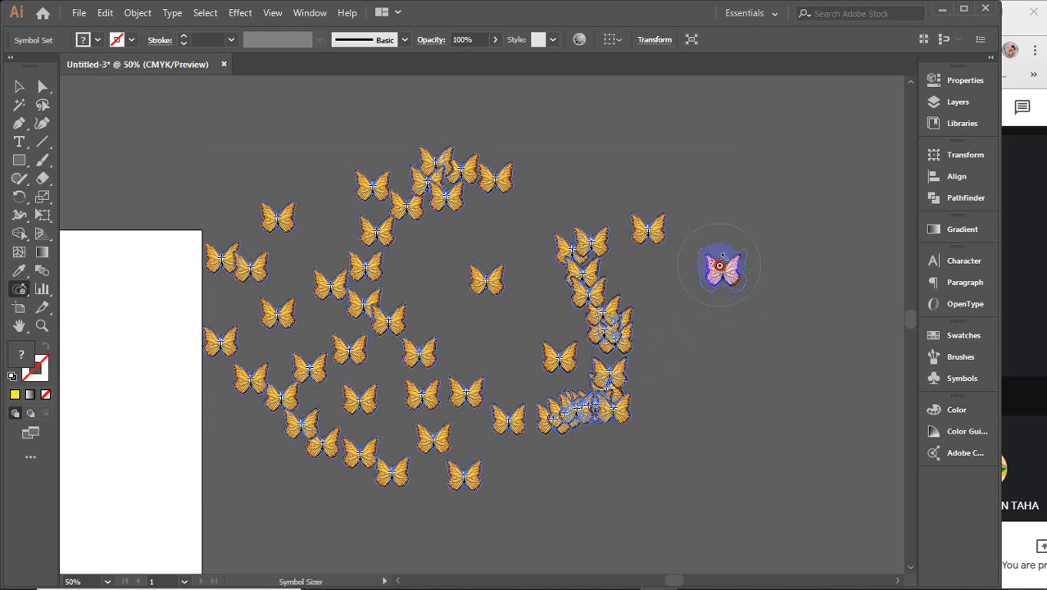
left_click_drag(720, 265, 719, 265)
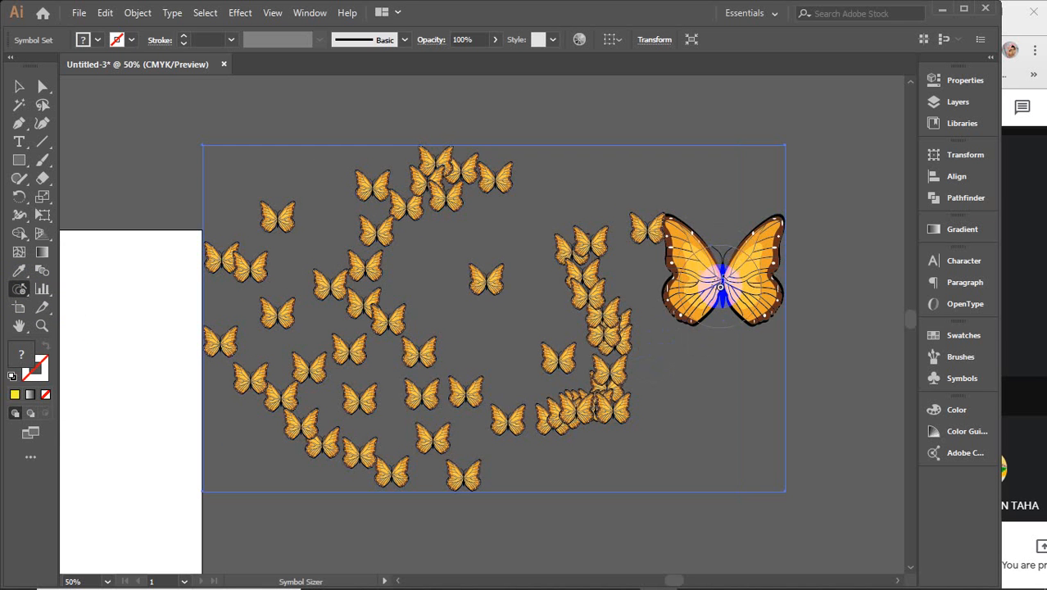
left_click(584, 282)
left_click_drag(584, 283, 539, 282)
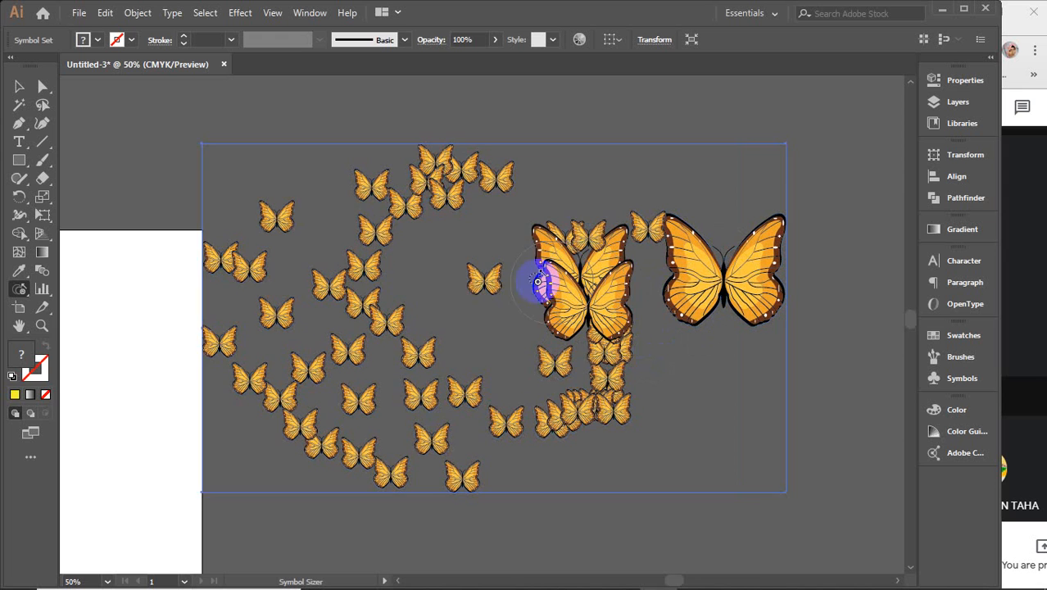
left_click_drag(420, 174, 422, 170)
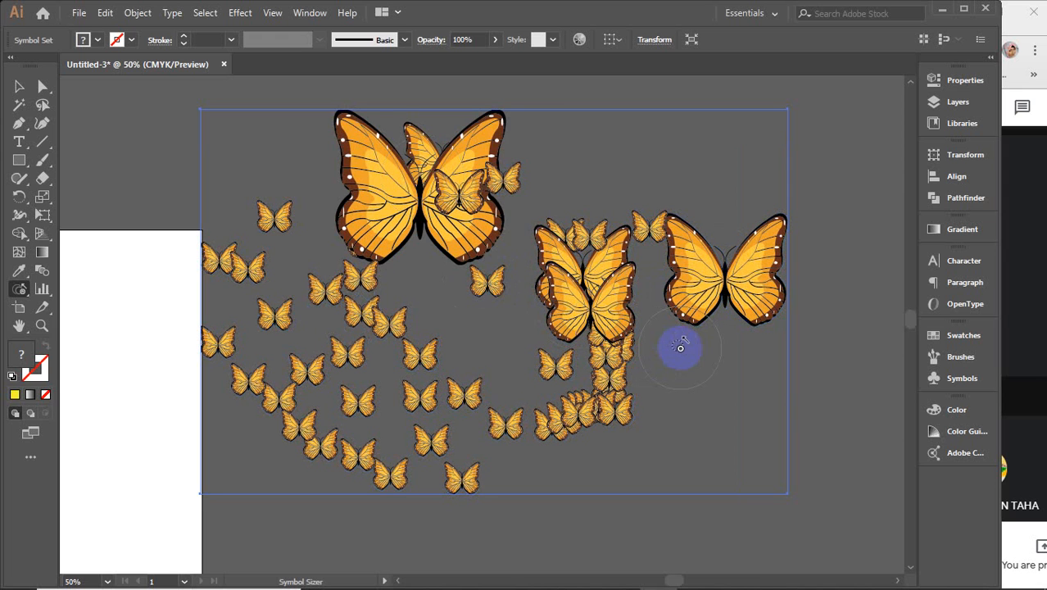
Step: Shrink the large right, middle, top and lower-right butterflies using Alt
left_click(724, 277)
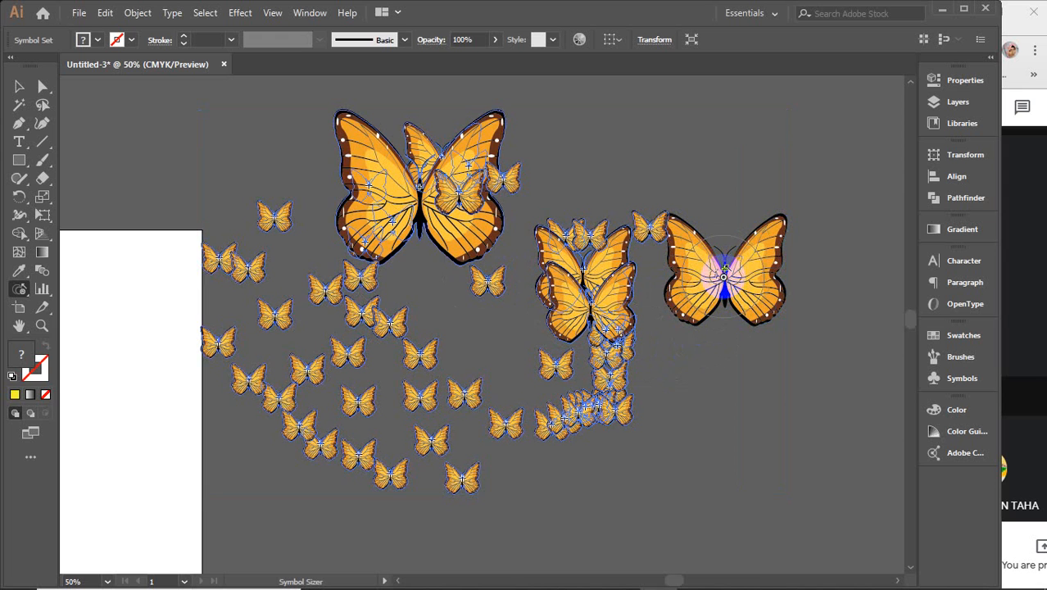
left_click(724, 277, "alt")
left_click(605, 291, "alt")
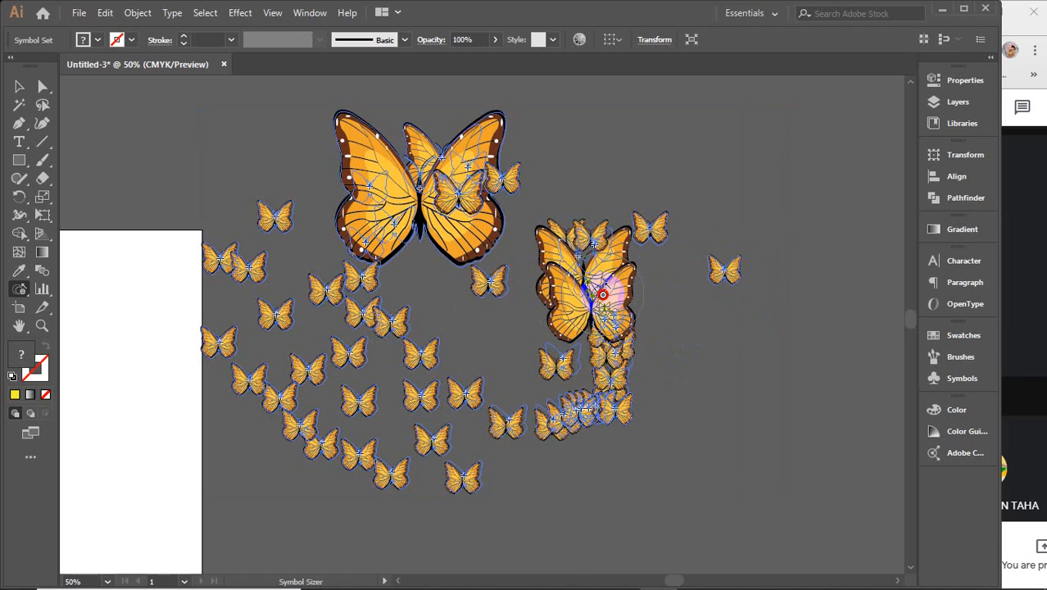
left_click_drag(602, 293, 602, 293)
left_click(420, 212)
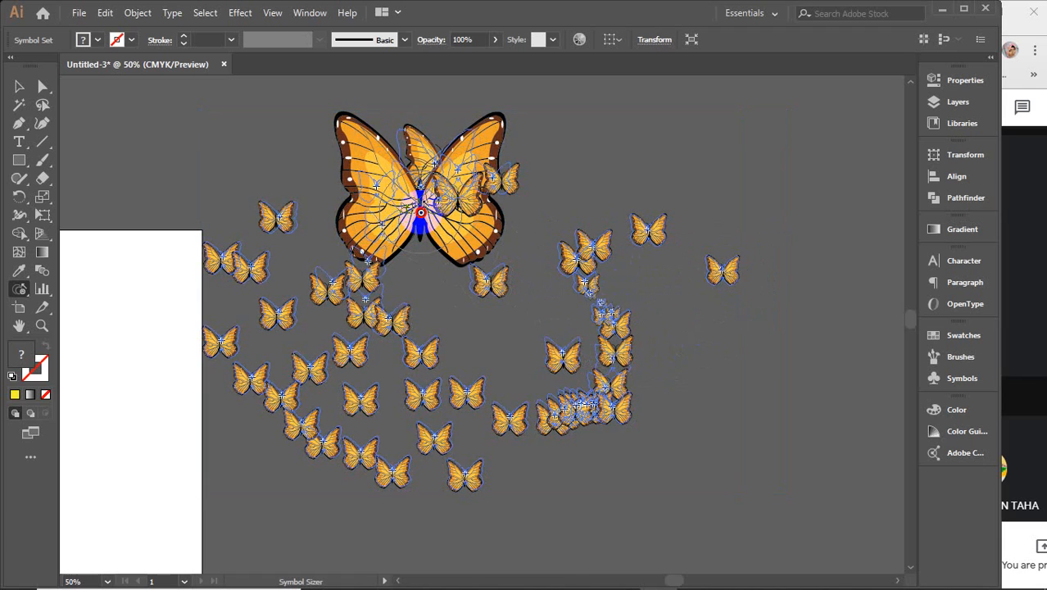
left_click(416, 356, "alt")
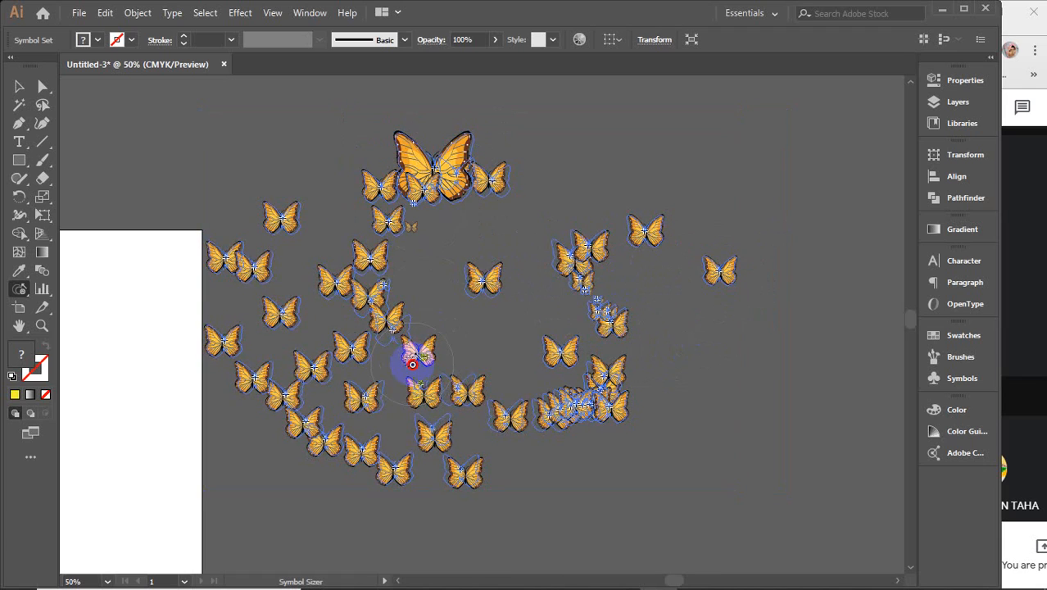
left_click(569, 417)
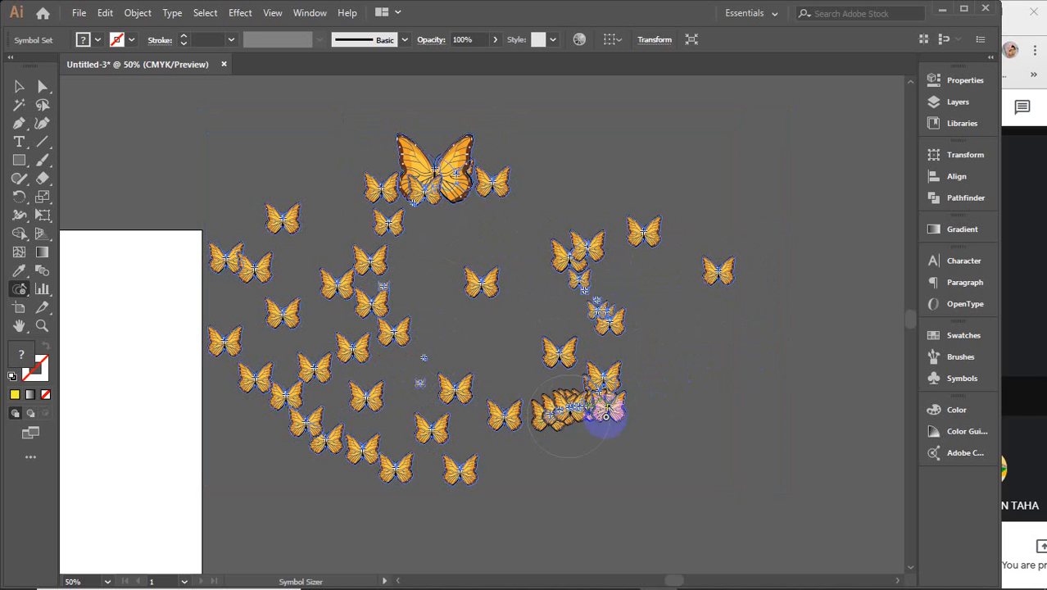
mouse_move(606, 414)
left_mouse_down()
mouse_move(867, 411)
mouse_move(612, 424)
left_mouse_up()
left_click(387, 187)
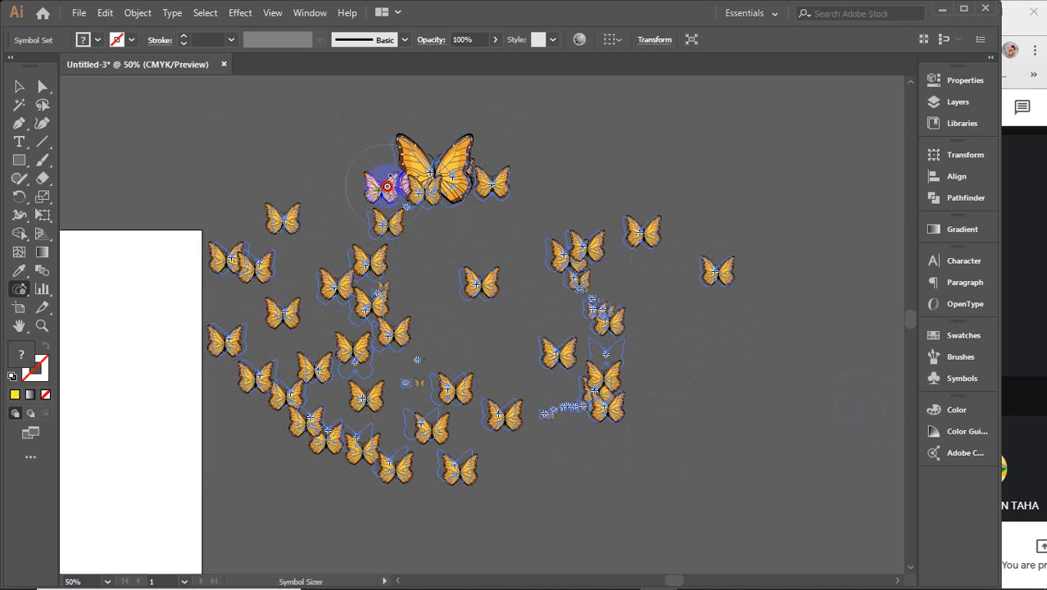
mouse_move(447, 176)
left_mouse_down()
mouse_move(592, 287)
mouse_move(593, 315)
mouse_move(475, 206)
mouse_move(426, 178)
mouse_move(474, 181)
left_mouse_up()
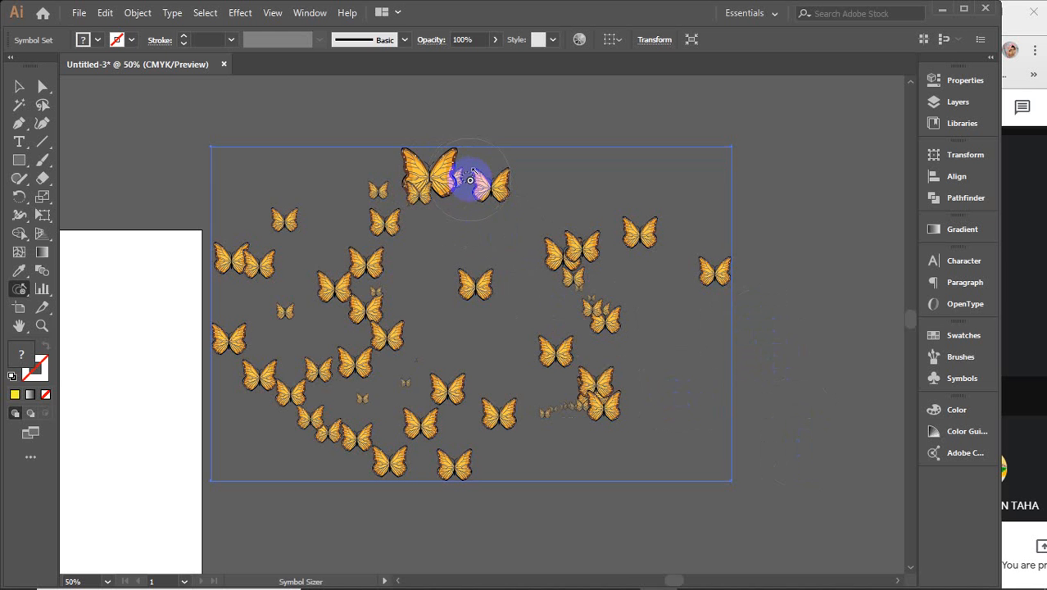
Step: Enlarge butterflies on the right and in the lower-middle and left areas again
left_click(565, 351)
left_click_drag(565, 351, 568, 346)
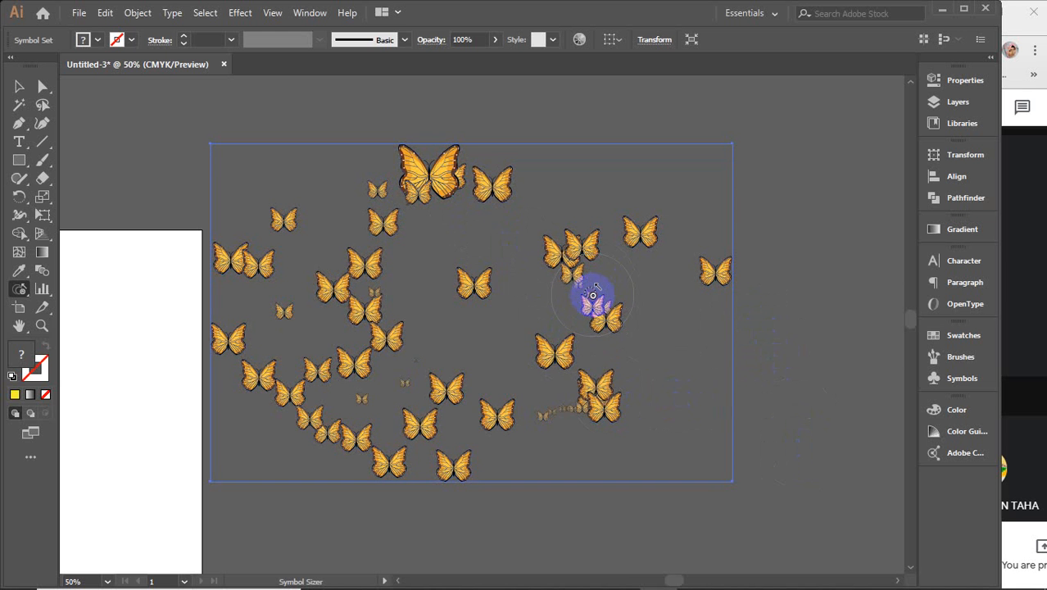
mouse_move(592, 295)
left_mouse_down()
mouse_move(595, 395)
mouse_move(534, 437)
mouse_move(557, 413)
left_mouse_up()
left_click_drag(409, 367, 315, 421)
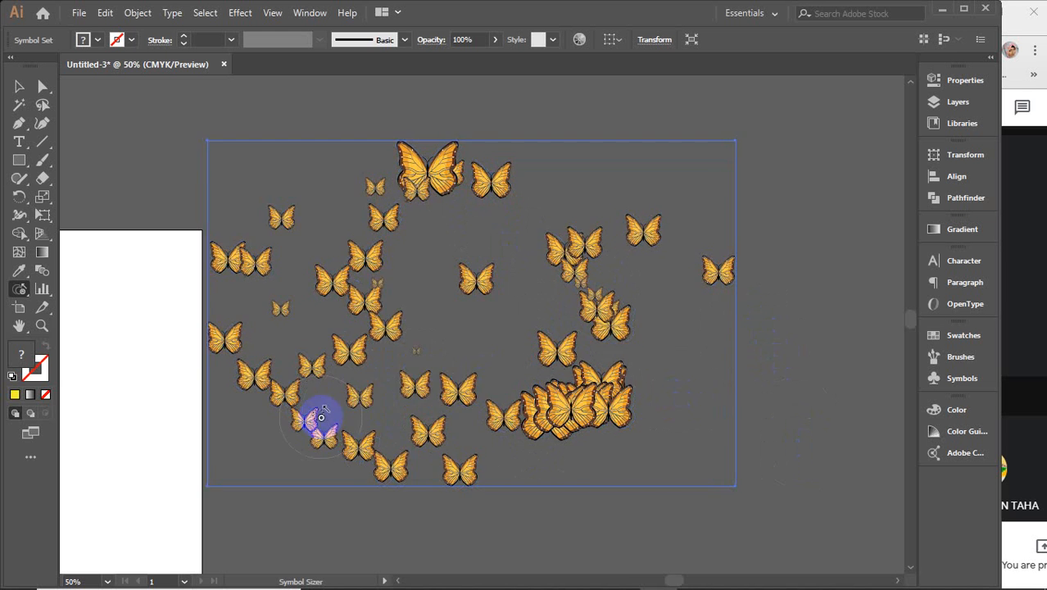
mouse_move(431, 354)
left_mouse_down()
mouse_move(417, 356)
mouse_move(340, 287)
left_mouse_up()
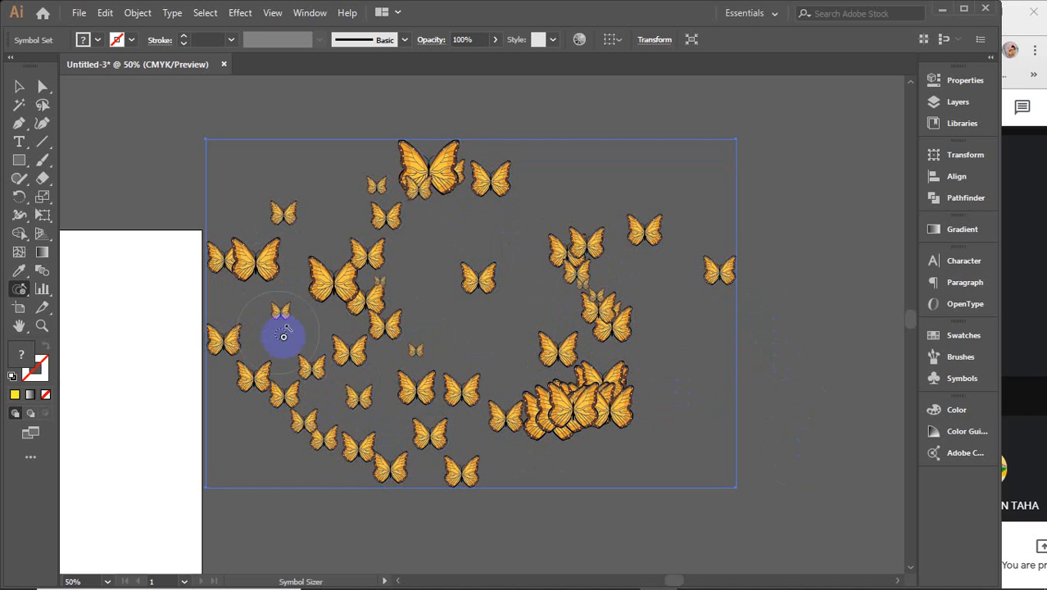
left_click_drag(286, 360, 300, 400)
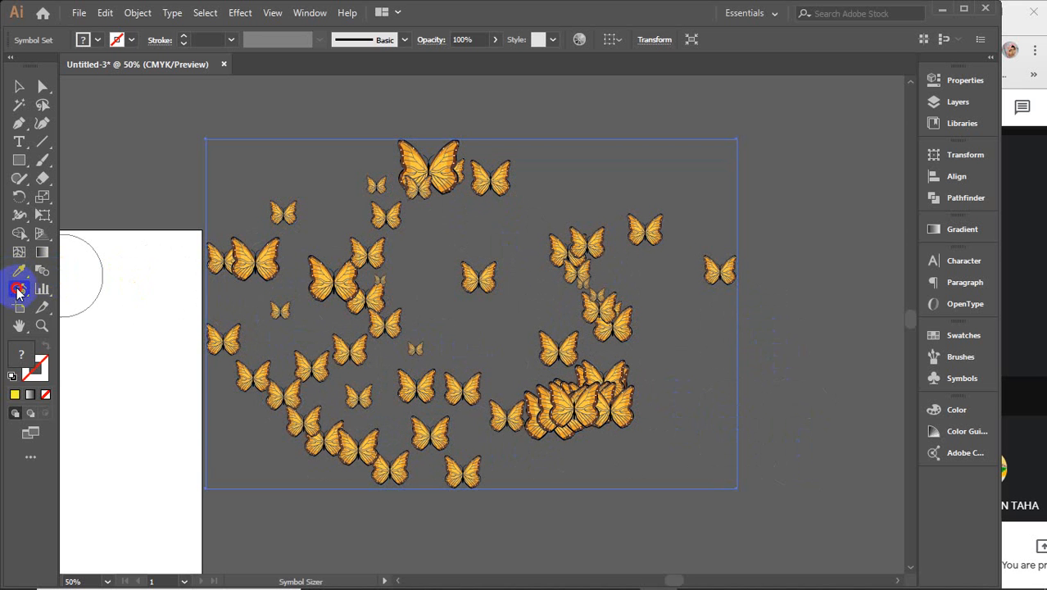
Step: Rotate the right-hand, upper, middle-cluster and left butterflies with the Symbol Spinner
left_click_drag(18, 292, 102, 370)
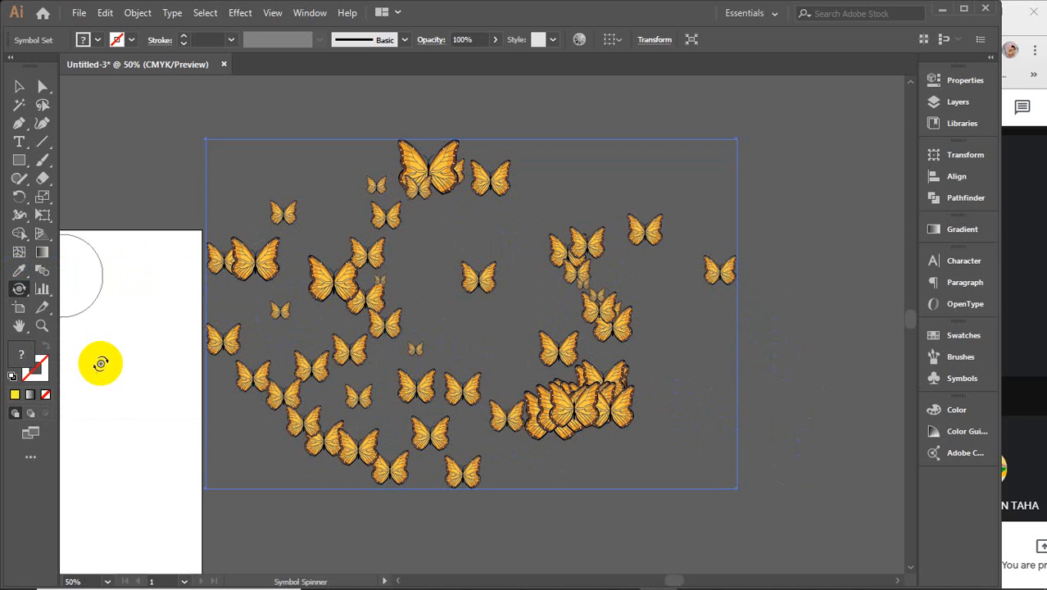
left_click_drag(720, 270, 682, 277)
mouse_move(658, 237)
left_mouse_down()
mouse_move(672, 226)
mouse_move(682, 273)
left_mouse_up()
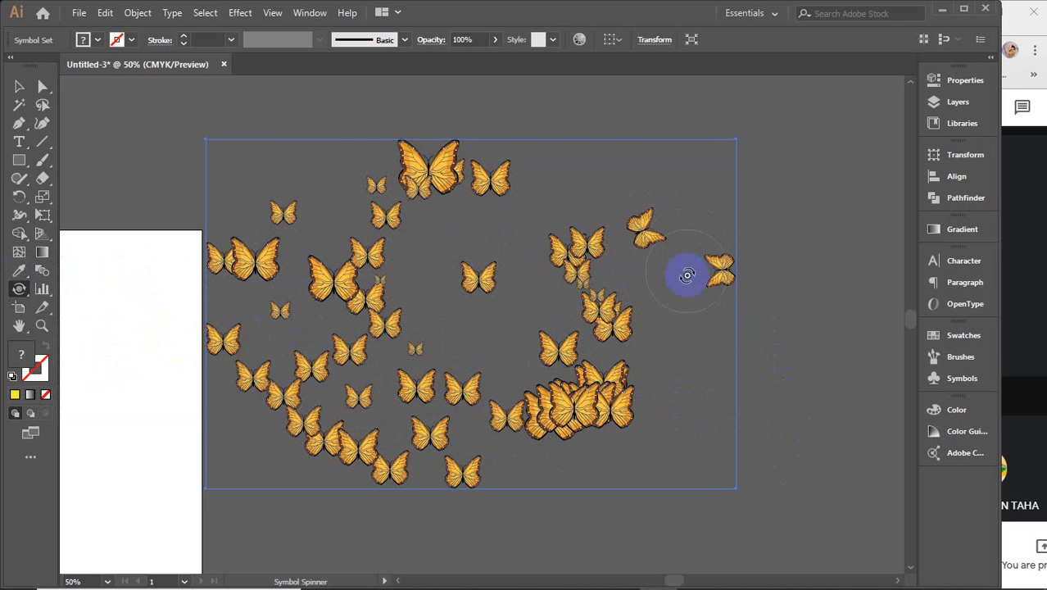
mouse_move(610, 316)
left_mouse_down()
mouse_move(638, 317)
mouse_move(622, 329)
mouse_move(588, 261)
left_mouse_up()
scroll(585, 259, "up", 3)
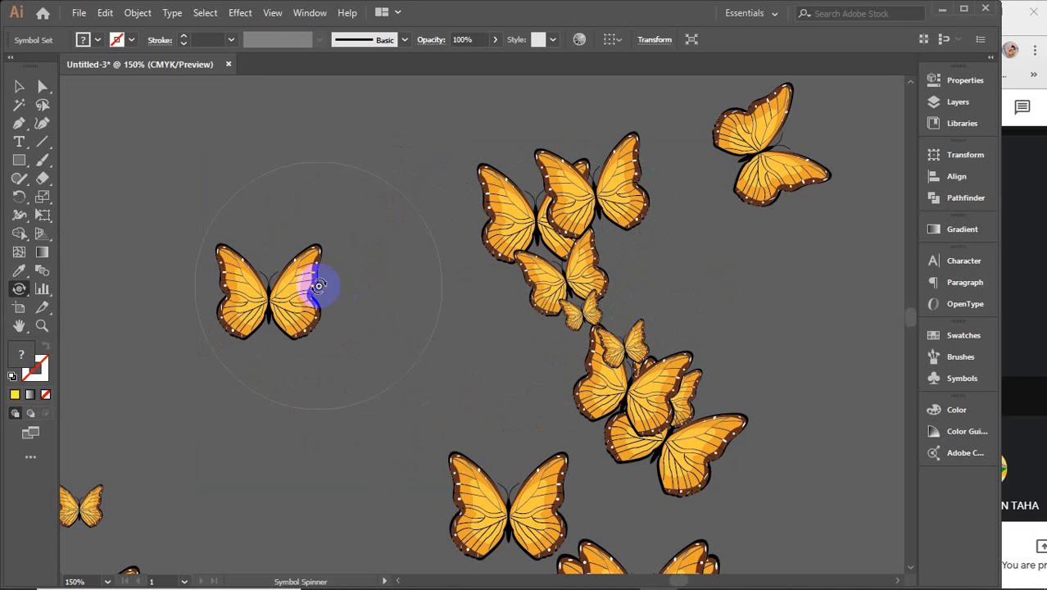
mouse_move(266, 335)
left_mouse_down()
mouse_move(269, 310)
mouse_move(256, 300)
mouse_move(263, 285)
mouse_move(297, 293)
mouse_move(294, 311)
mouse_move(529, 502)
mouse_move(482, 483)
mouse_move(491, 467)
mouse_move(654, 416)
mouse_move(706, 445)
mouse_move(599, 221)
mouse_move(519, 229)
mouse_move(526, 257)
mouse_move(759, 145)
mouse_move(786, 217)
mouse_move(509, 192)
mouse_move(325, 283)
mouse_move(312, 225)
mouse_move(285, 297)
mouse_move(215, 252)
mouse_move(325, 370)
mouse_move(373, 287)
mouse_move(413, 273)
left_mouse_up()
scroll(325, 370, "down", 2)
key("space")
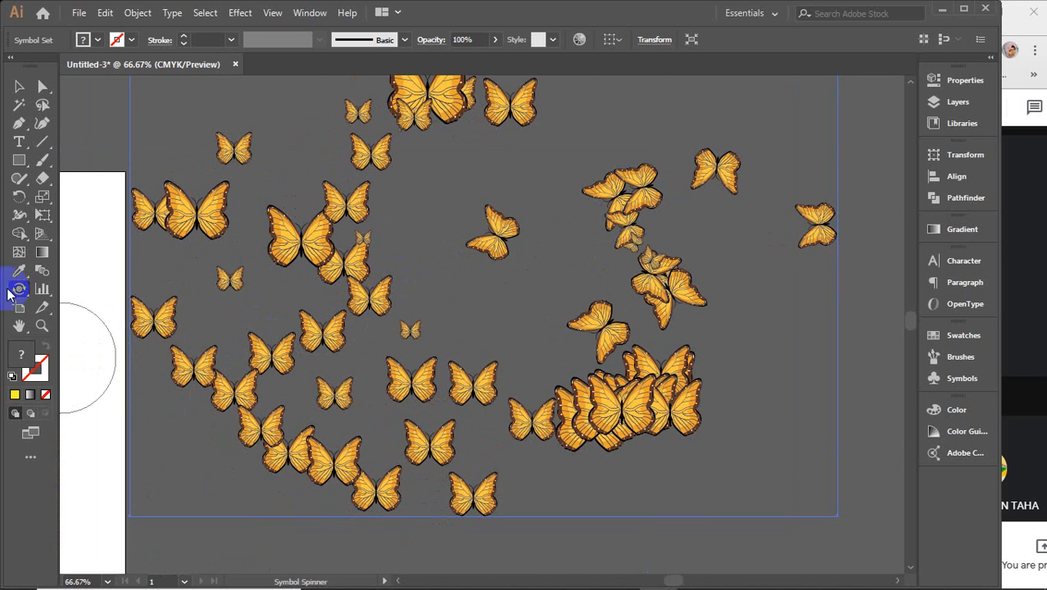
left_click_drag(14, 289, 121, 386)
left_click(512, 250)
scroll(512, 239, "up", 3)
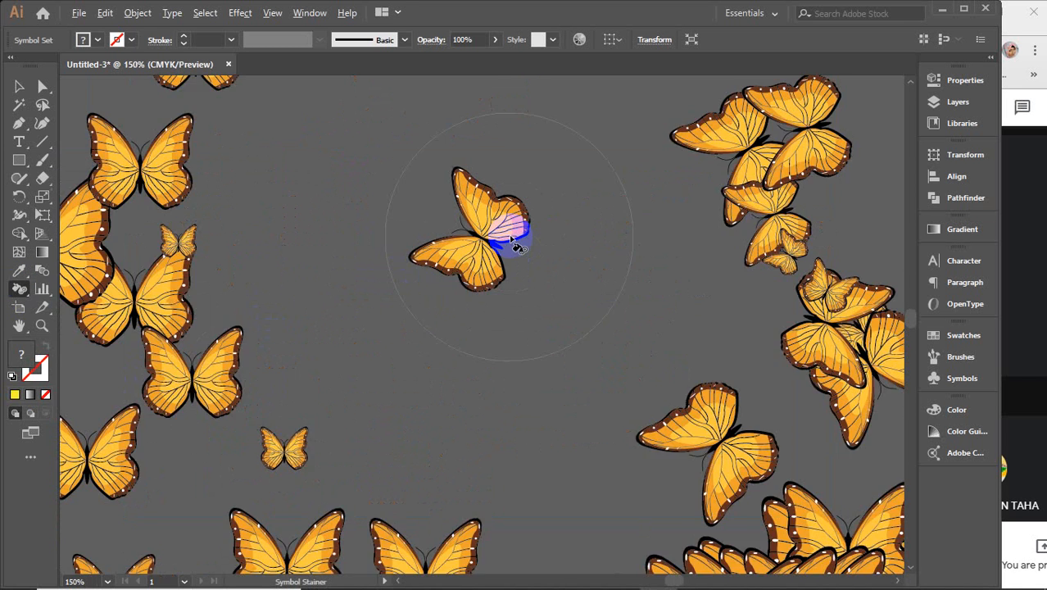
mouse_move(512, 239)
left_mouse_down()
mouse_move(473, 238)
mouse_move(471, 307)
mouse_move(469, 293)
mouse_move(493, 273)
mouse_move(474, 293)
mouse_move(477, 314)
mouse_move(442, 206)
mouse_move(449, 332)
mouse_move(443, 319)
mouse_move(479, 307)
left_mouse_up()
left_click(474, 301)
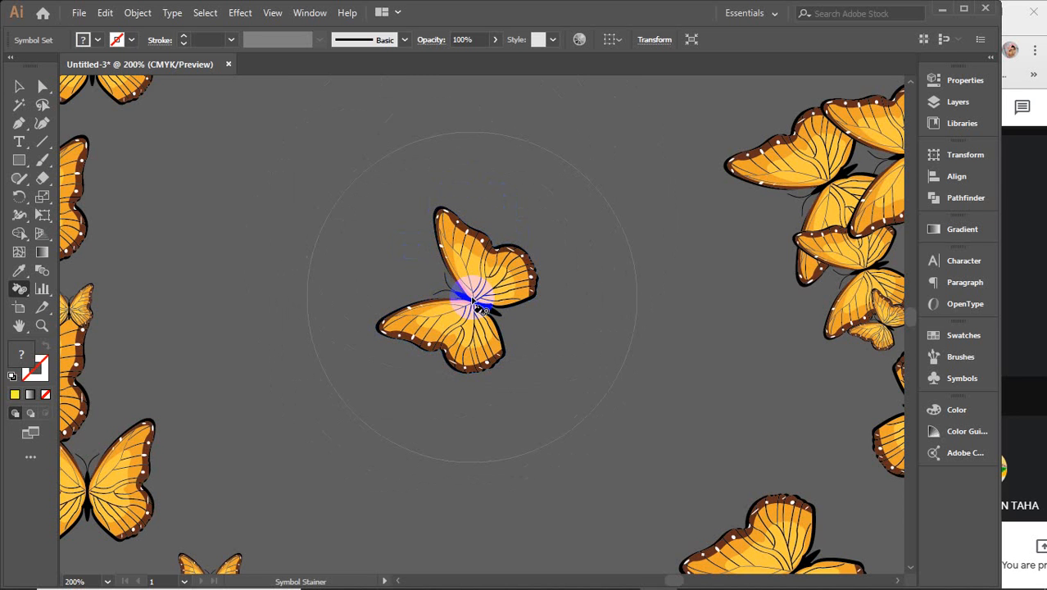
left_click_drag(474, 303, 474, 303)
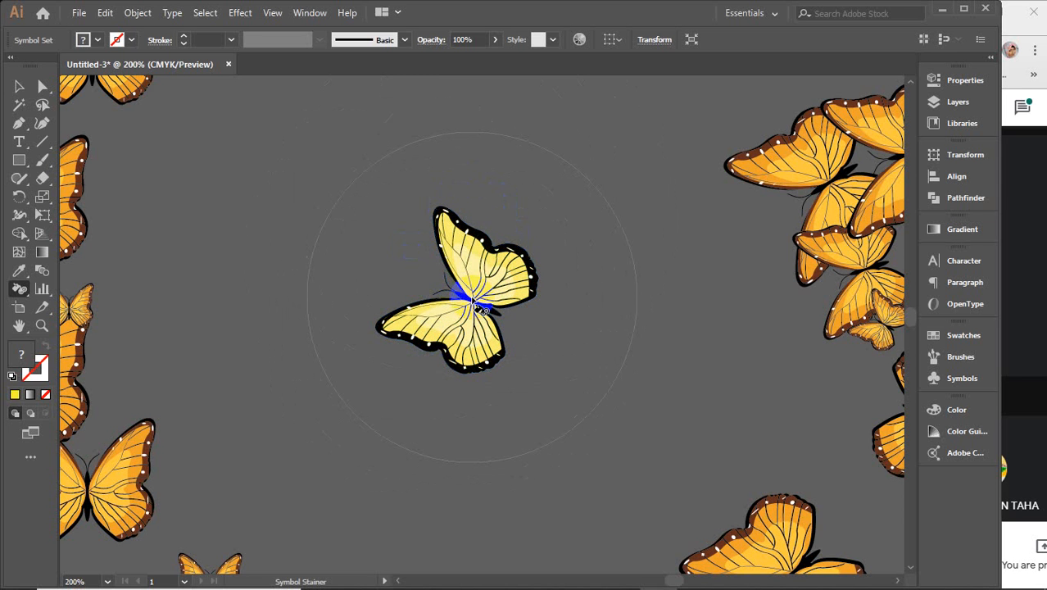
left_click_drag(473, 304, 464, 297)
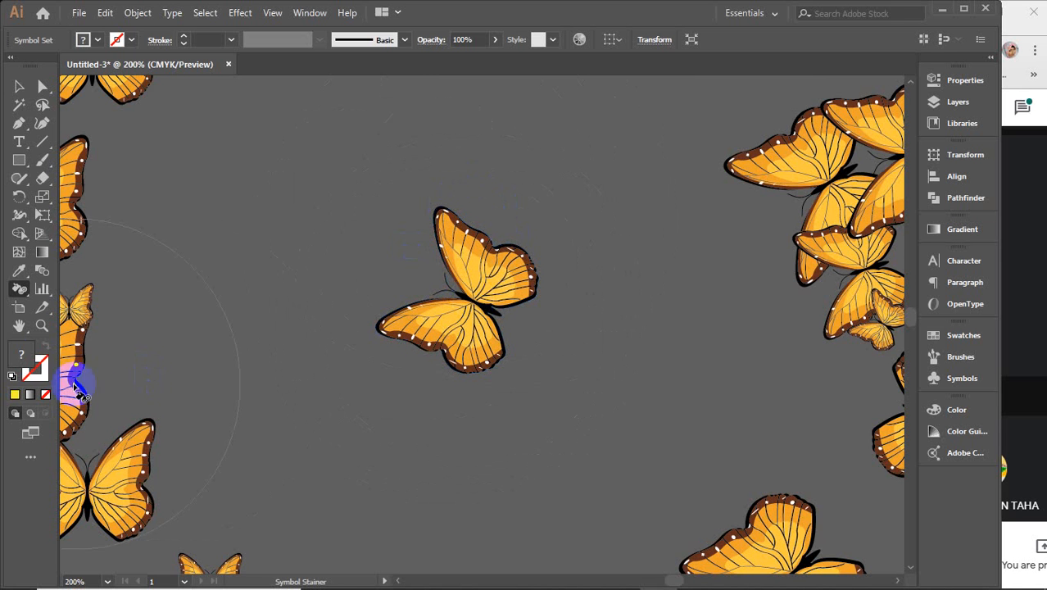
left_click(18, 292)
left_click(109, 399)
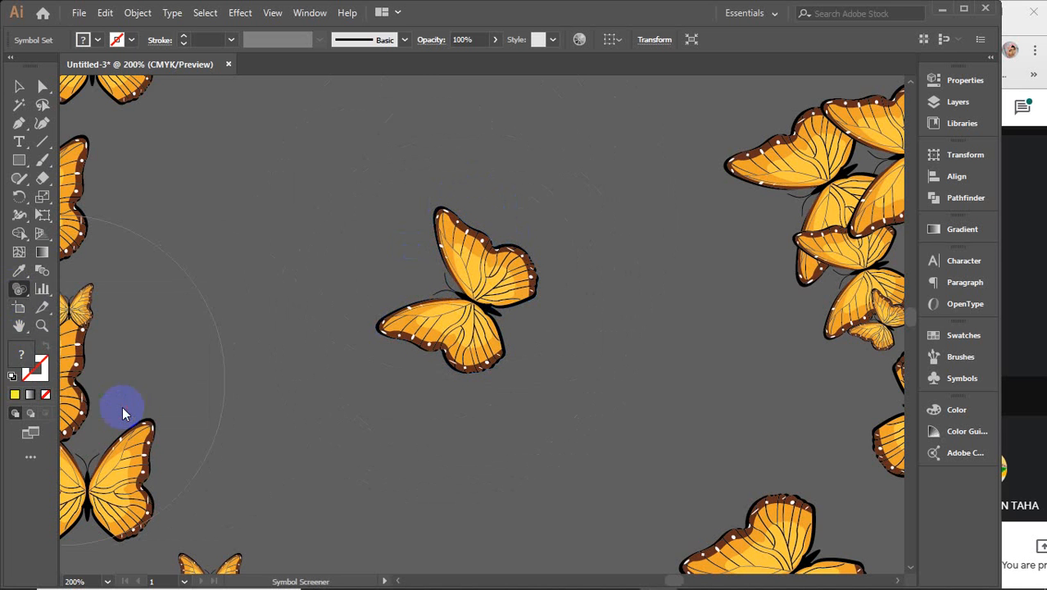
mouse_move(526, 309)
left_mouse_down()
mouse_move(451, 281)
mouse_move(470, 299)
left_mouse_up()
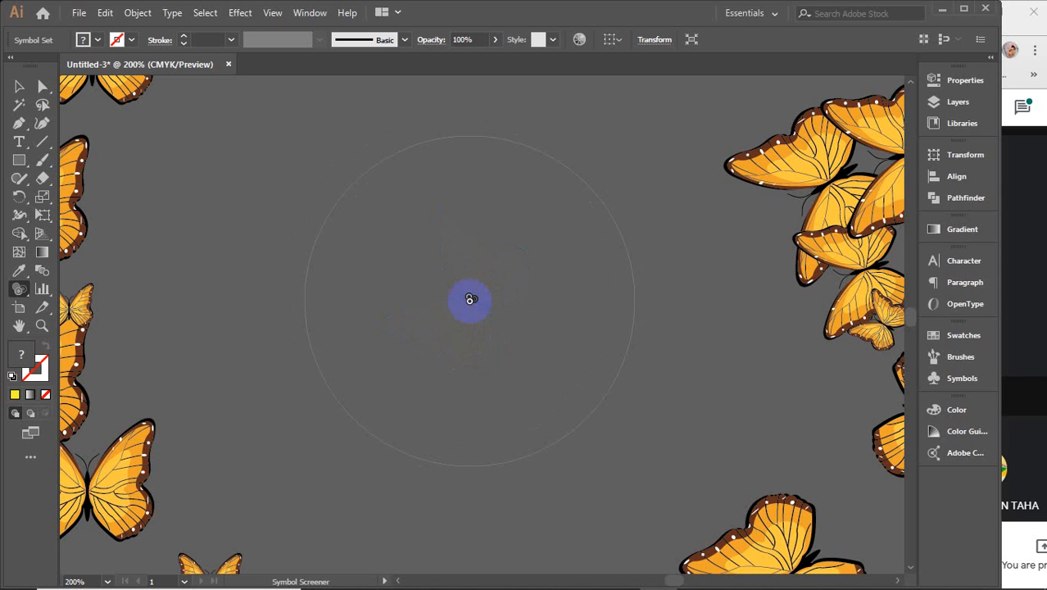
left_click_drag(470, 299, 469, 299)
left_click(470, 299, "alt")
left_click(469, 299, "alt")
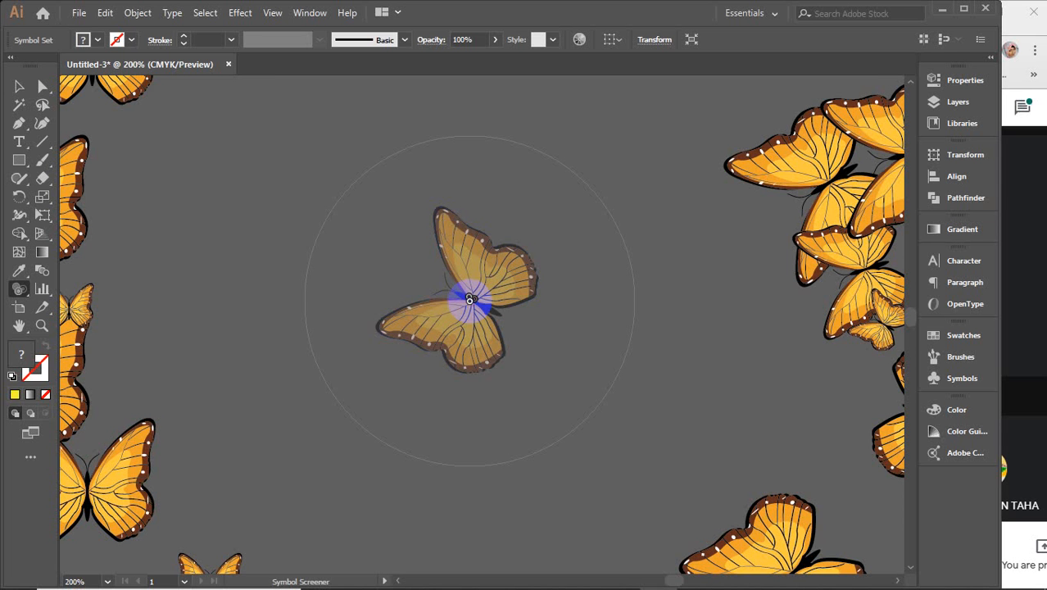
left_click(470, 299, "alt")
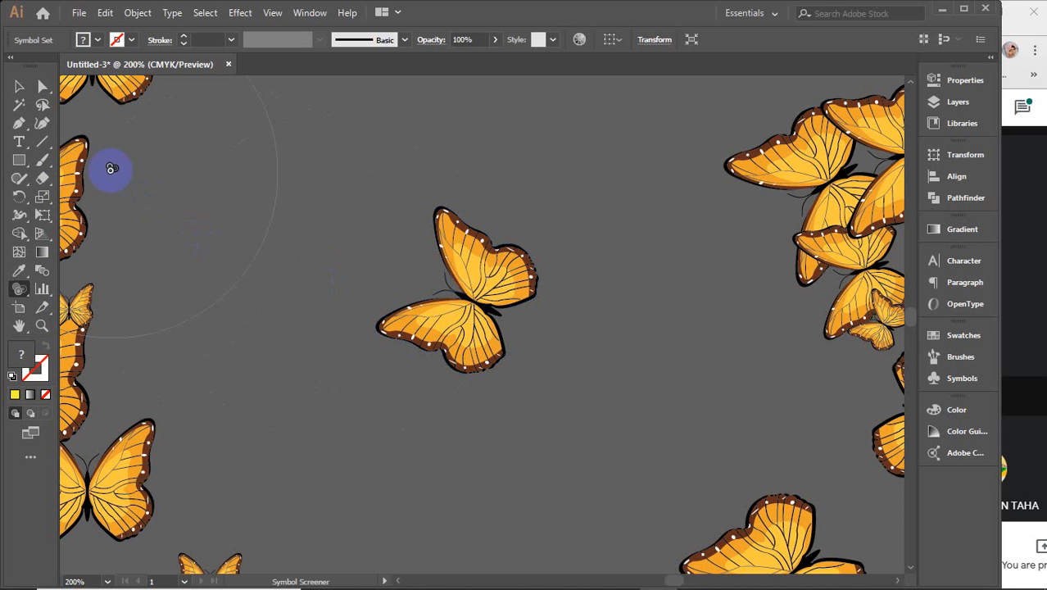
left_click(19, 86)
scroll(368, 293, "down", 5)
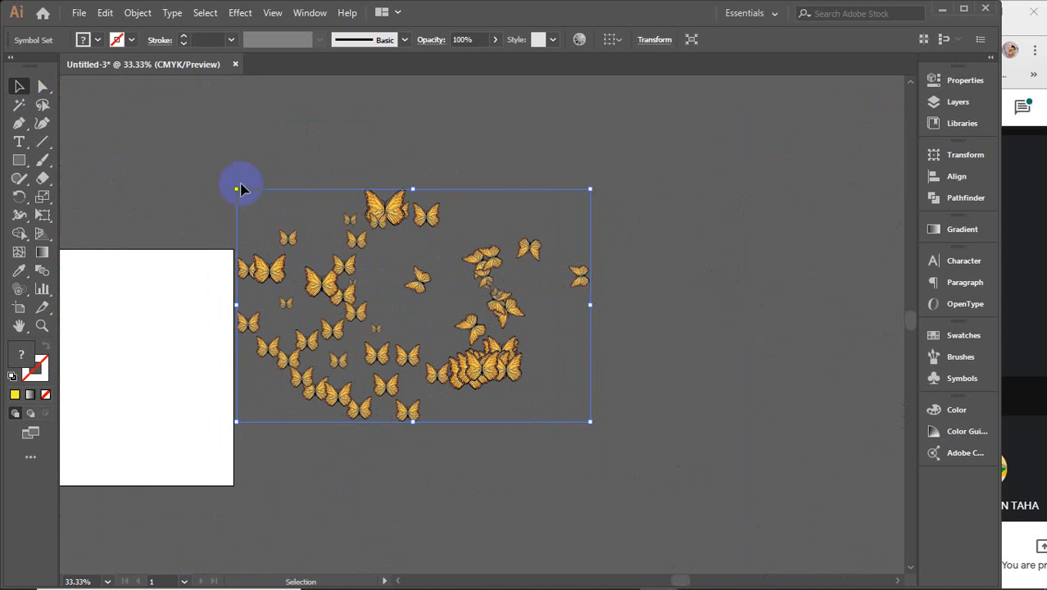
Step: Delete the butterfly symbol set and dismiss the no-symbol-selected warning
key("Delete")
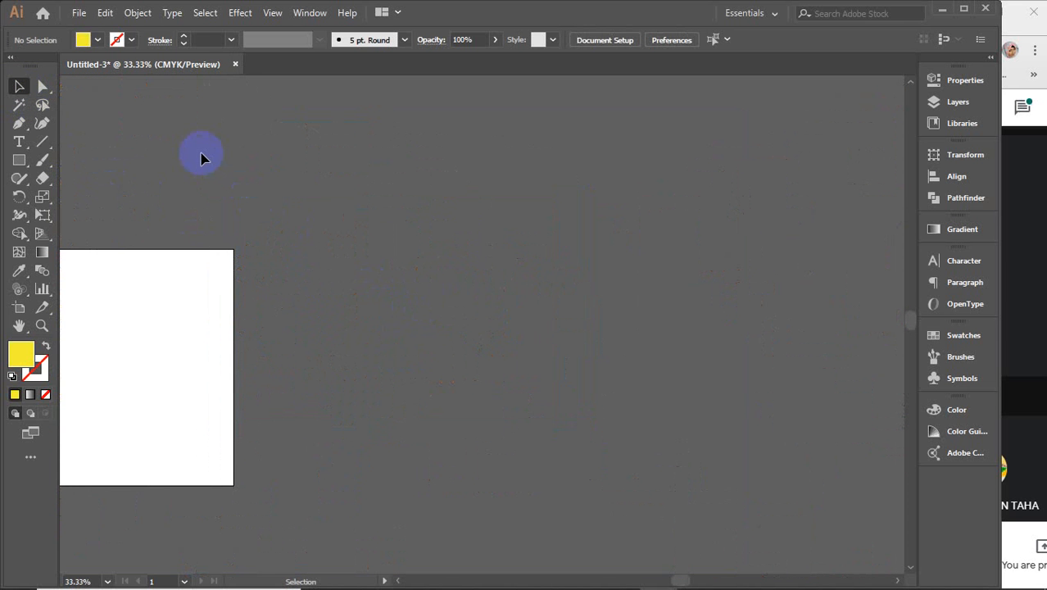
left_click(16, 290)
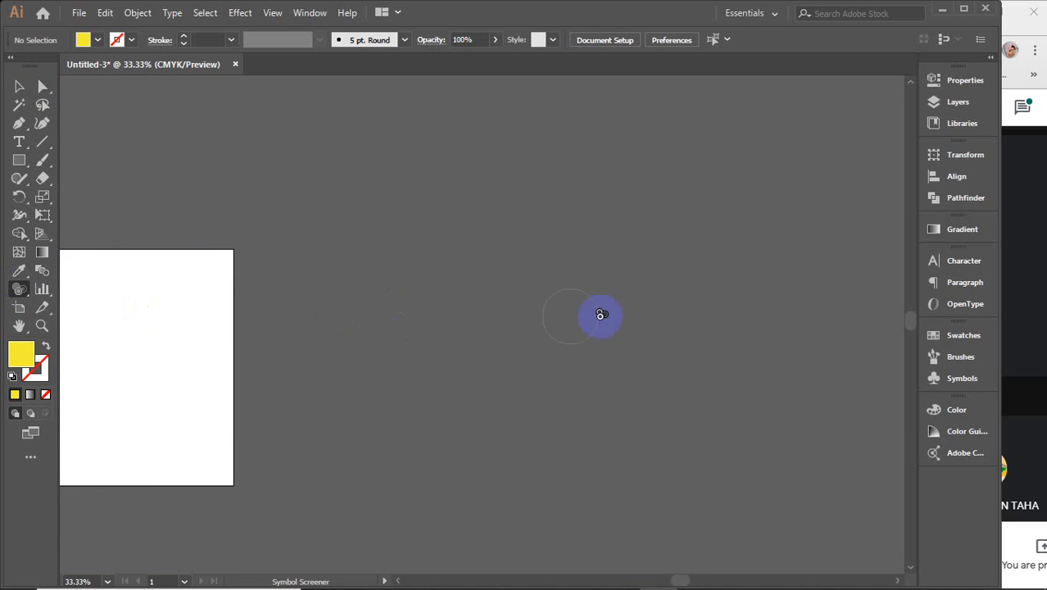
left_click(957, 386)
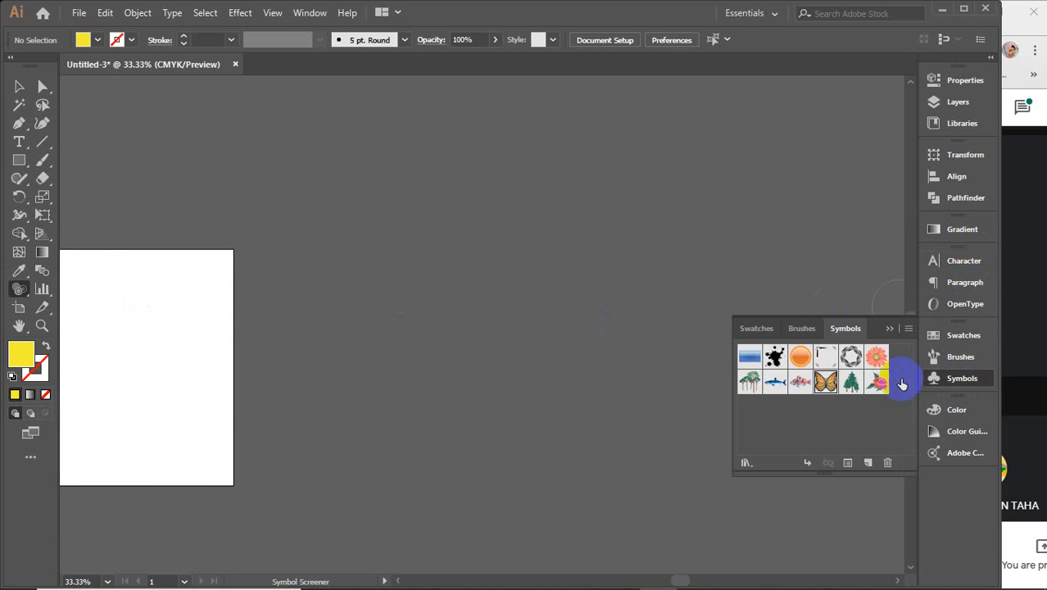
left_click(889, 329)
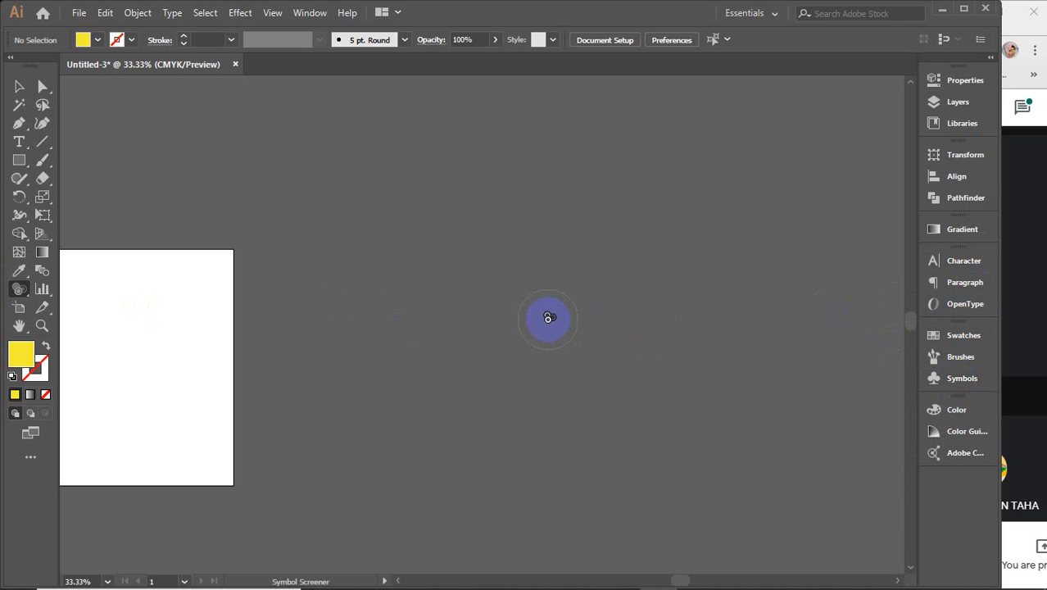
left_click(470, 321)
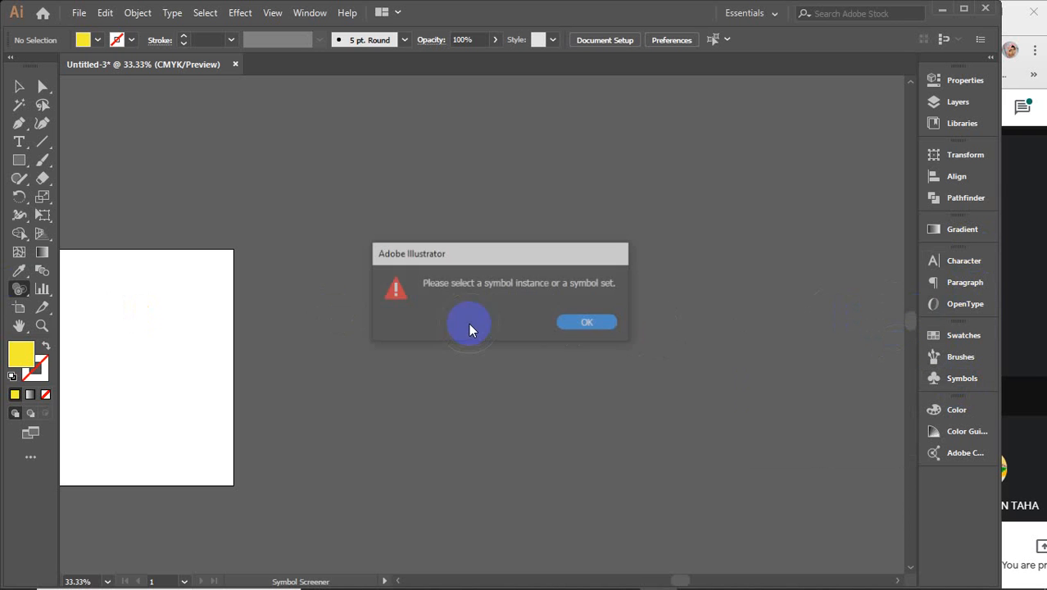
left_click(592, 322)
Step: Choose the trees symbol and switch to the Symbol Sprayer
left_click(959, 379)
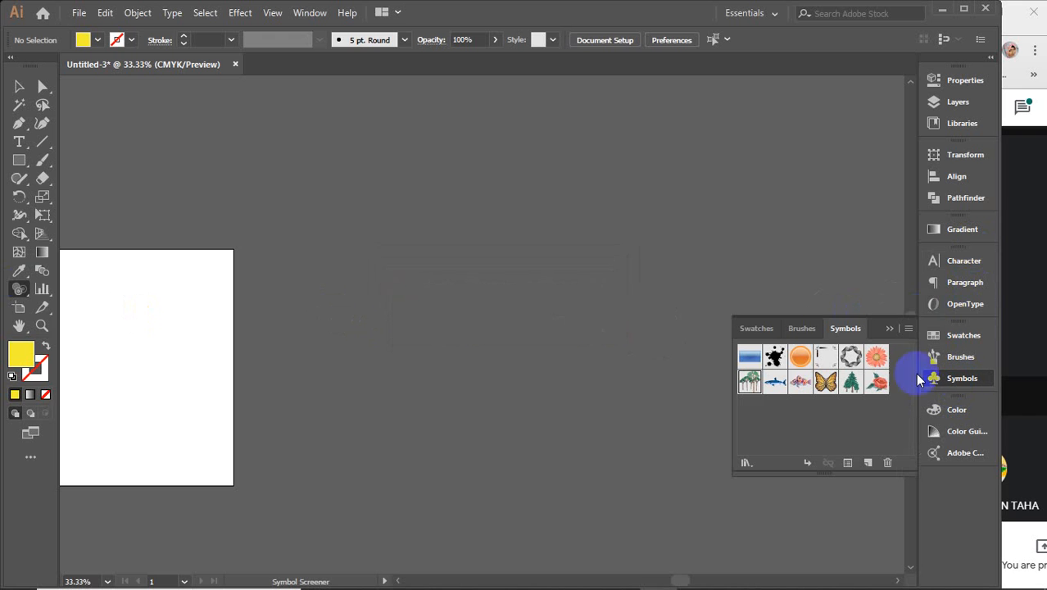
left_click(752, 381)
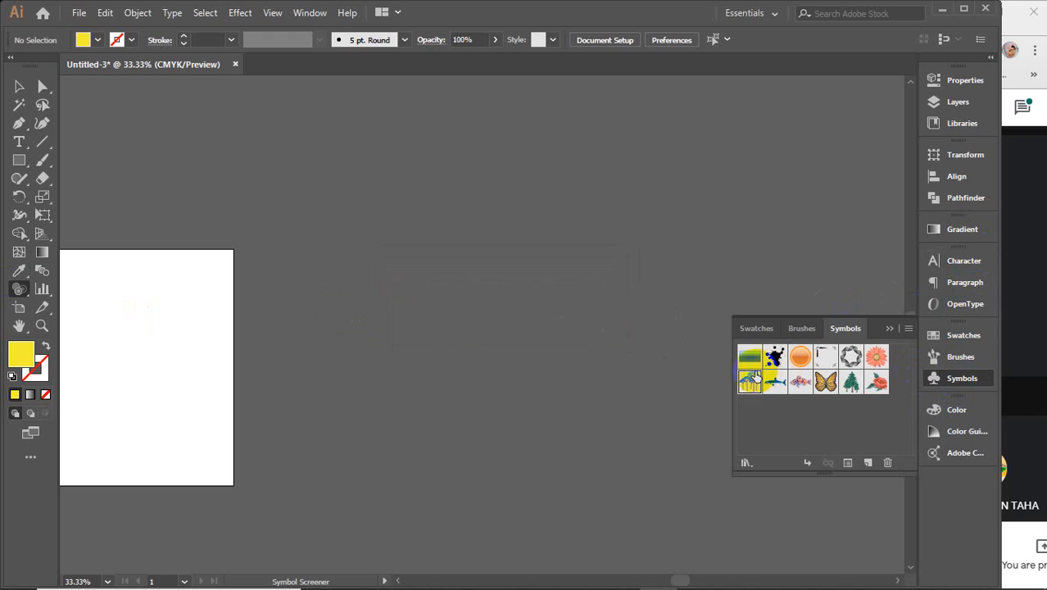
left_click(19, 291)
mouse_move(19, 297)
left_mouse_down()
mouse_move(17, 287)
mouse_move(145, 290)
left_mouse_up()
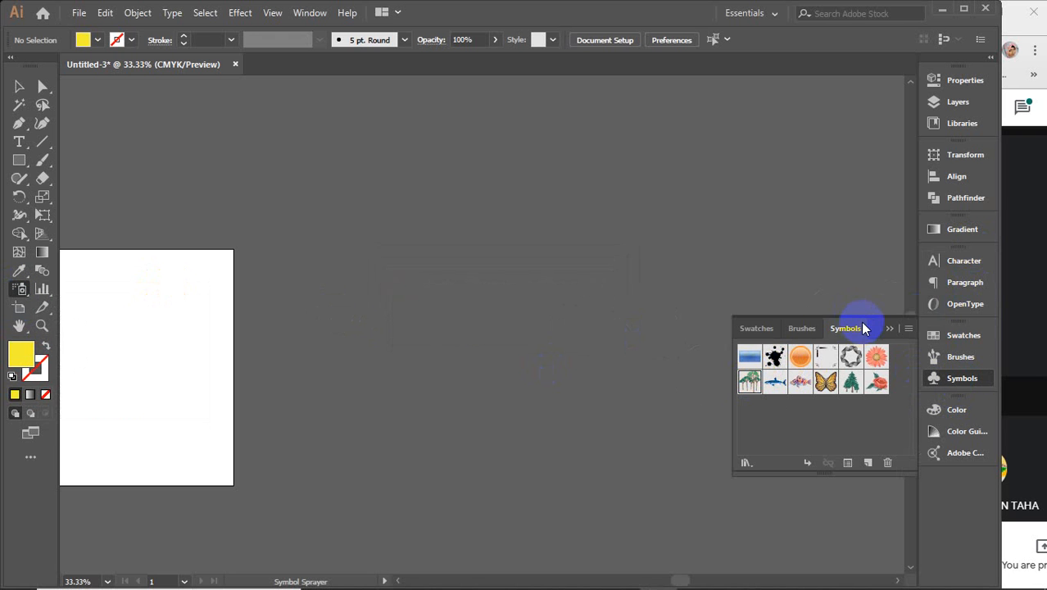
Step: Spray one Trees instance, select it, then zoom and pan to centre it in view
left_click(887, 329)
left_click(585, 301)
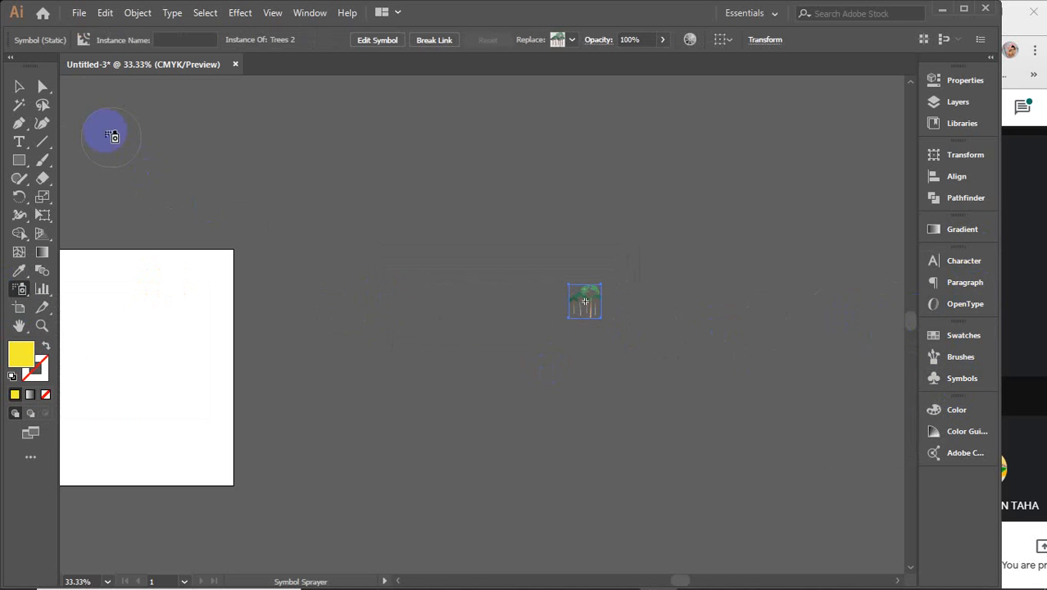
left_click(14, 86)
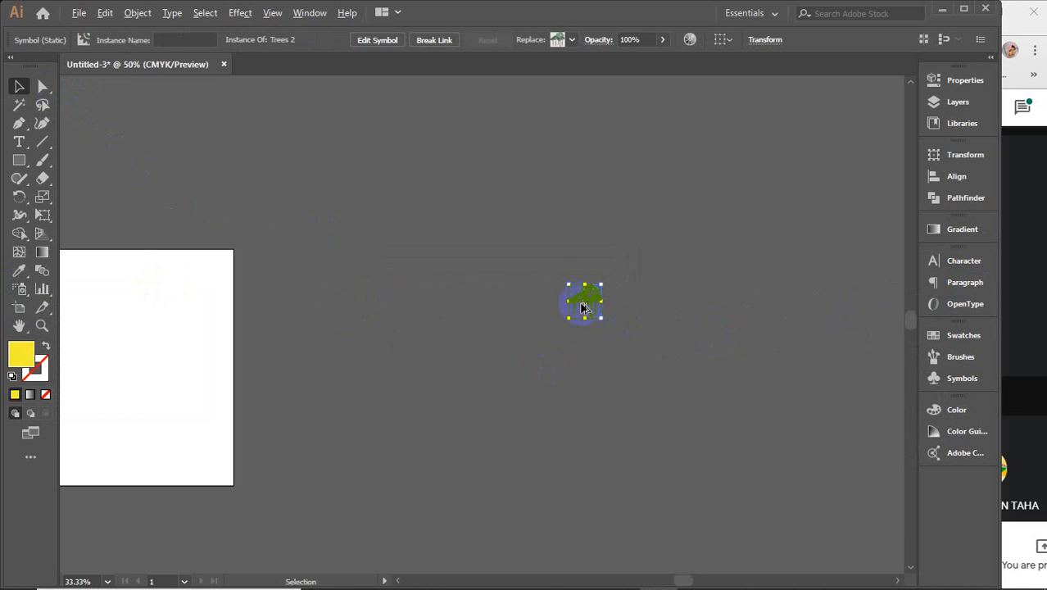
scroll(580, 304, "up", 3)
scroll(580, 304, "up", 4)
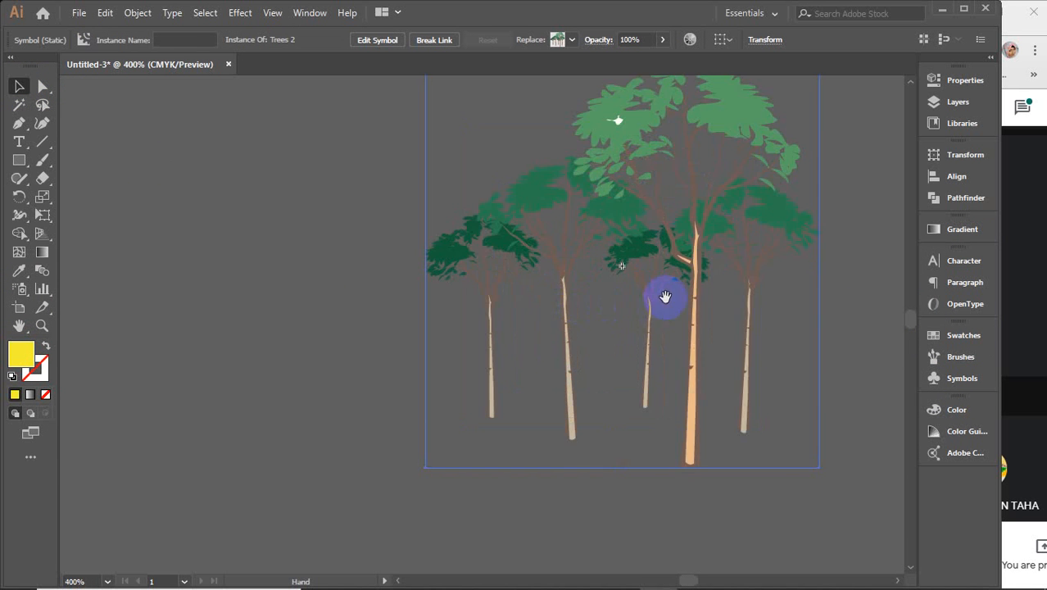
left_click_drag(661, 296, 533, 351)
scroll(533, 351, "down", 1)
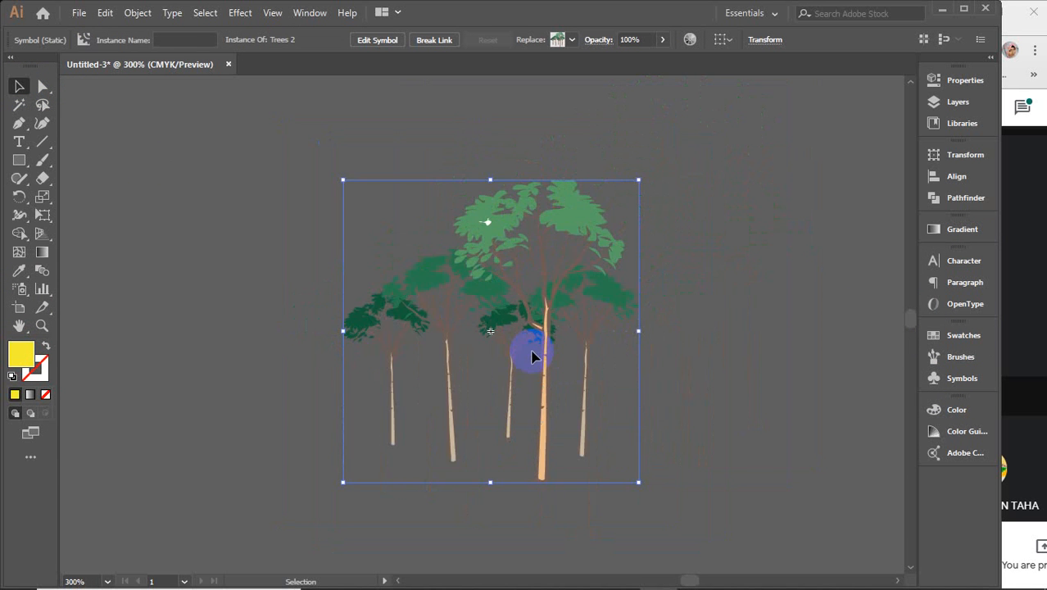
left_click_drag(608, 360, 598, 361)
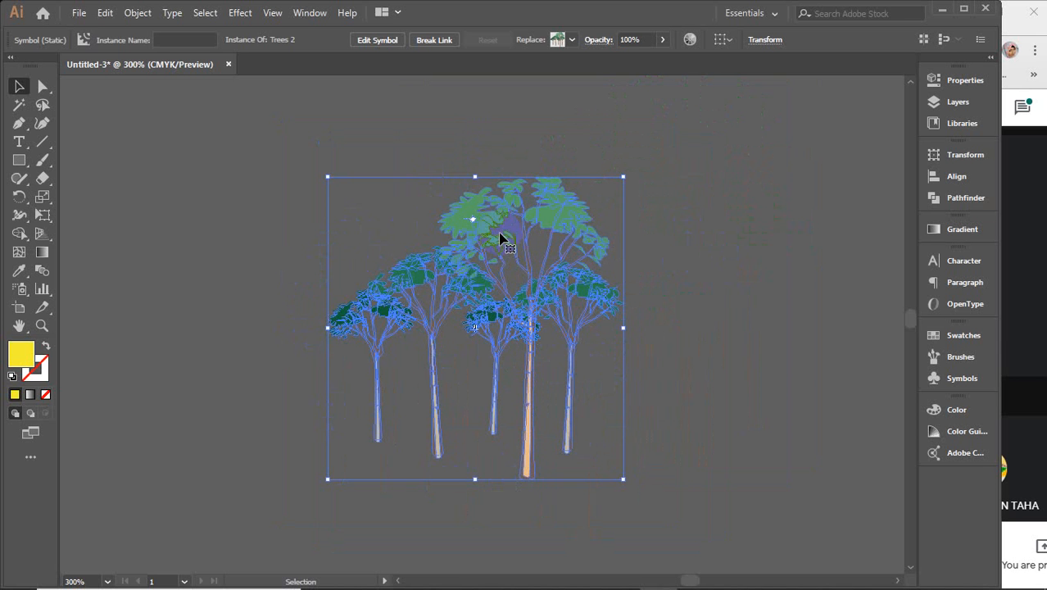
Step: Open the Trees 2 symbol definition with its warning turned off, try an ungroup, then undo back
left_click(377, 41)
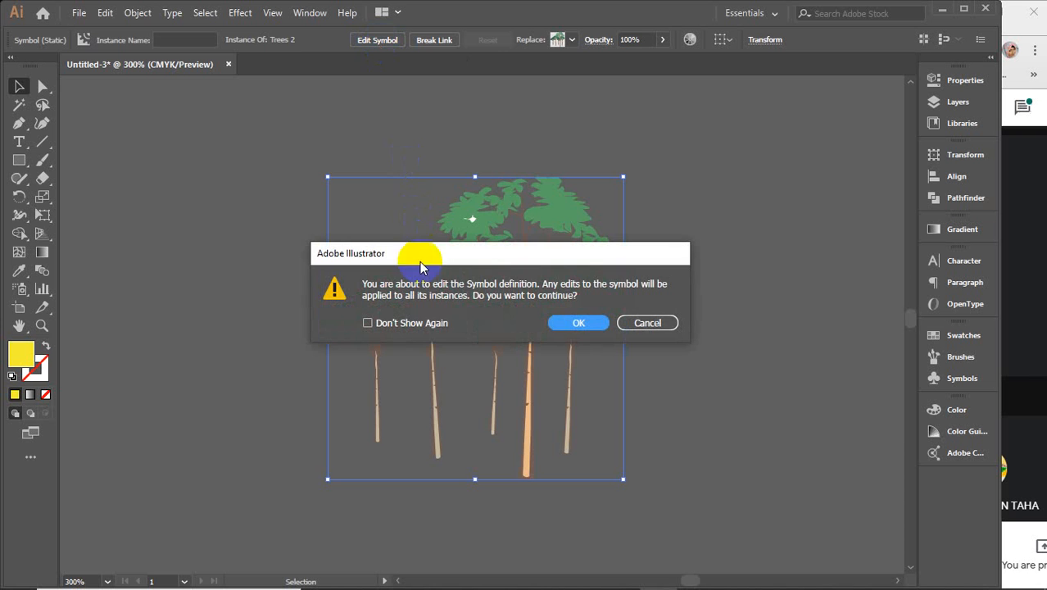
left_click(421, 325)
left_click(580, 323)
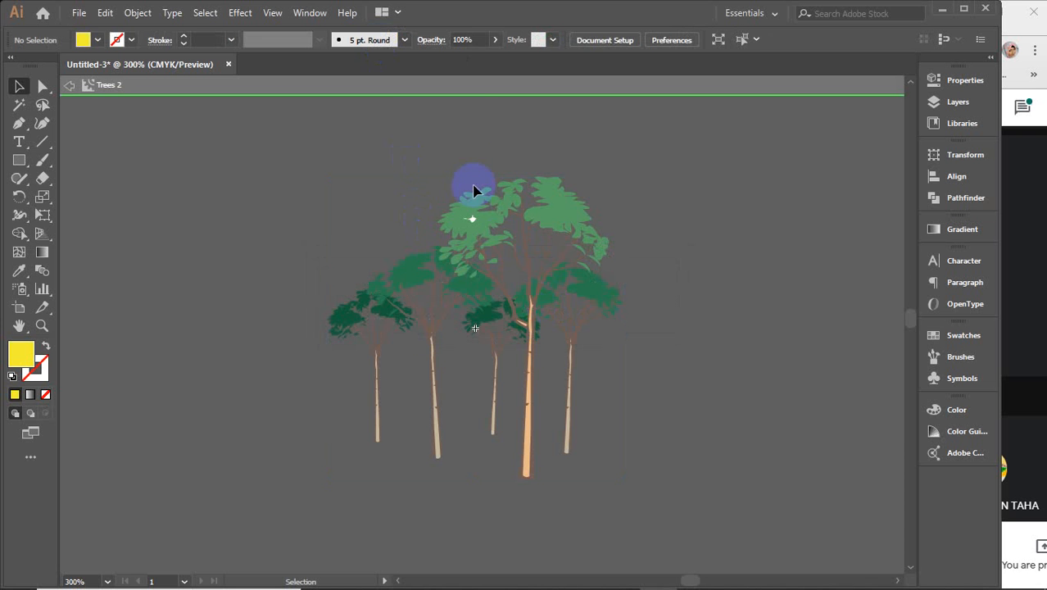
left_click(489, 226)
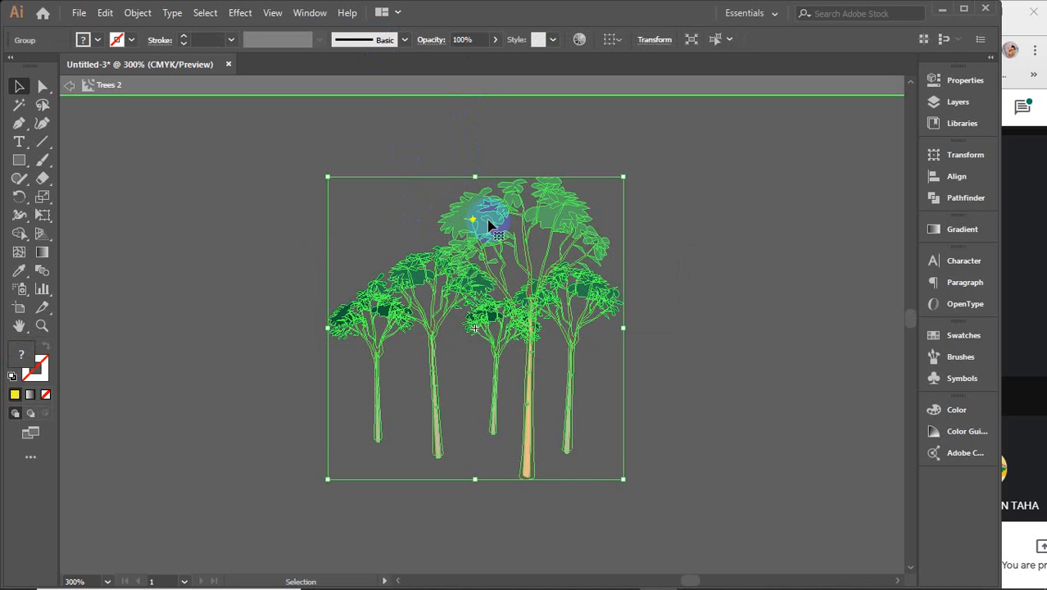
right_click(474, 218)
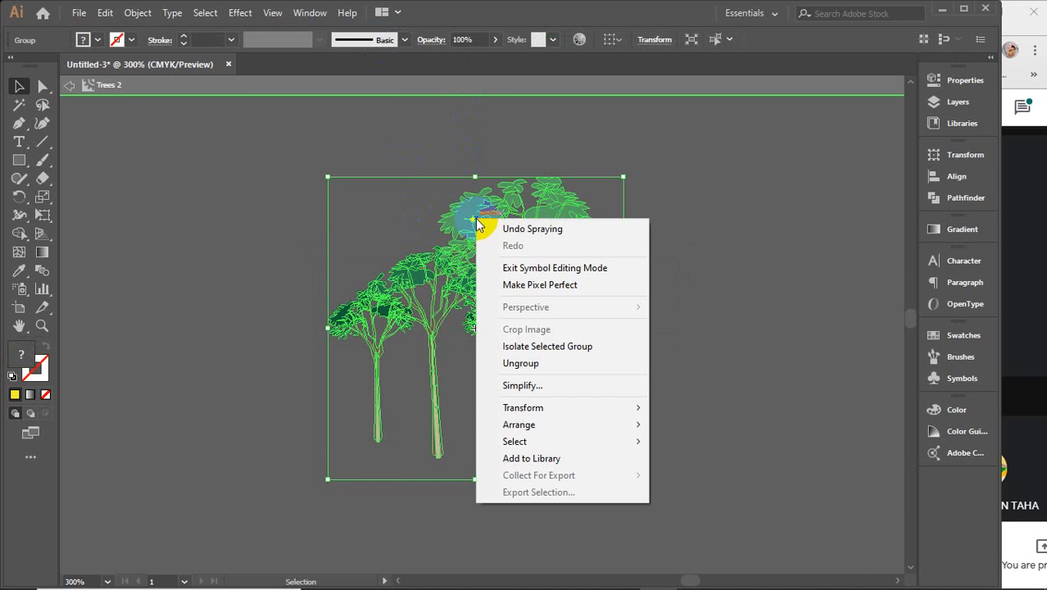
left_click(531, 365)
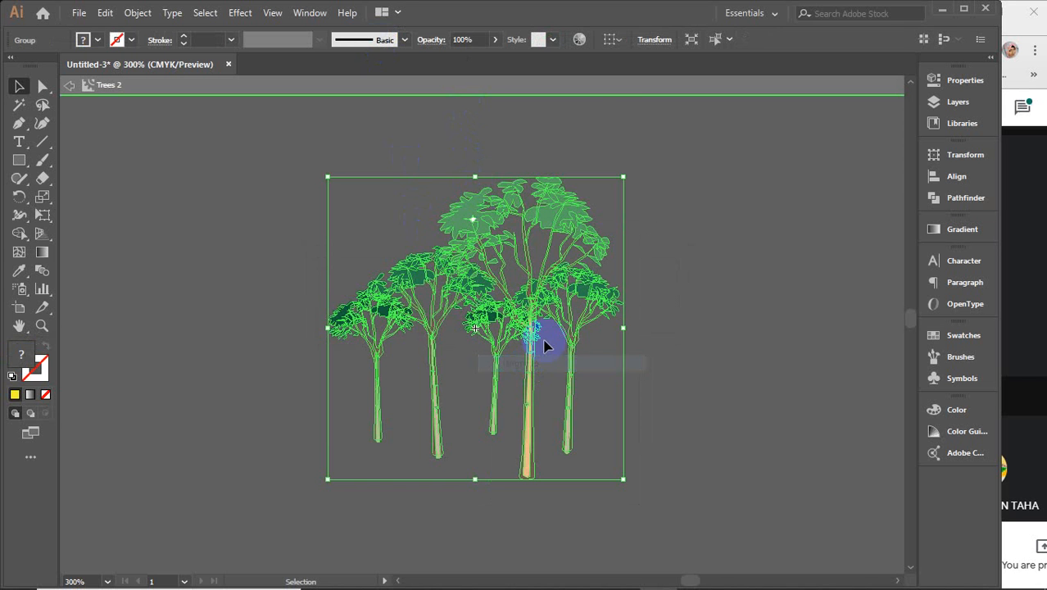
left_click(595, 89)
key("ctrl+z")
key("ctrl+z")
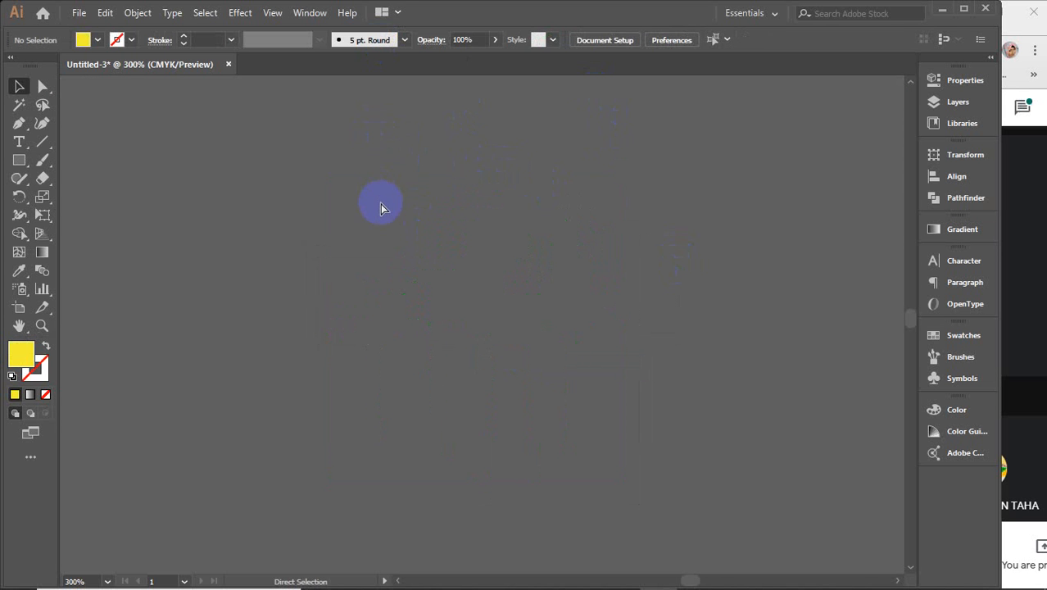
key("ctrl+z")
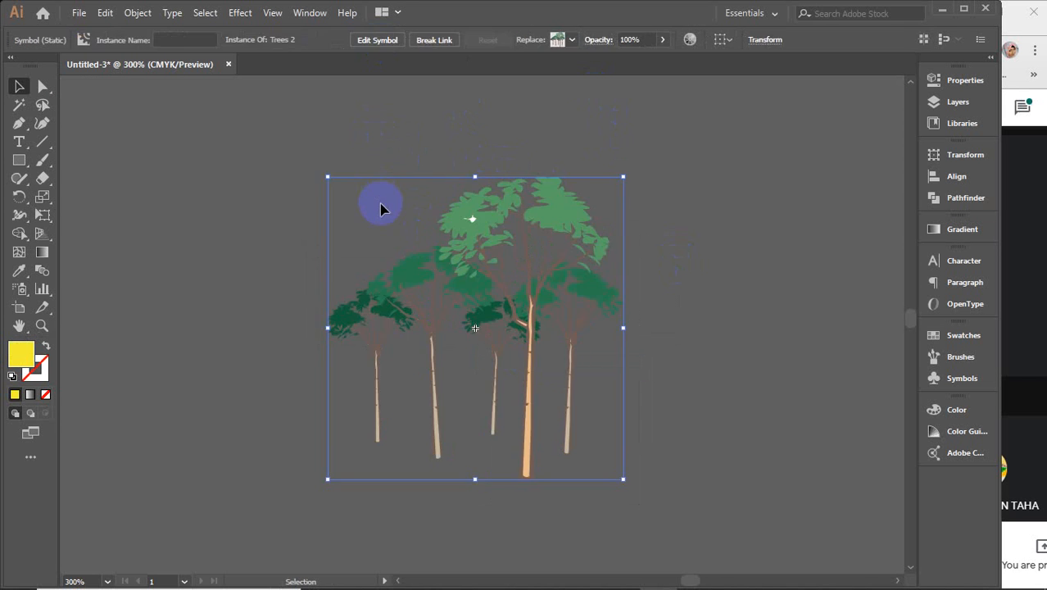
Step: Reopen Trees 2 and ungroup the tree group and its nested groups into separate paths
left_click(369, 40)
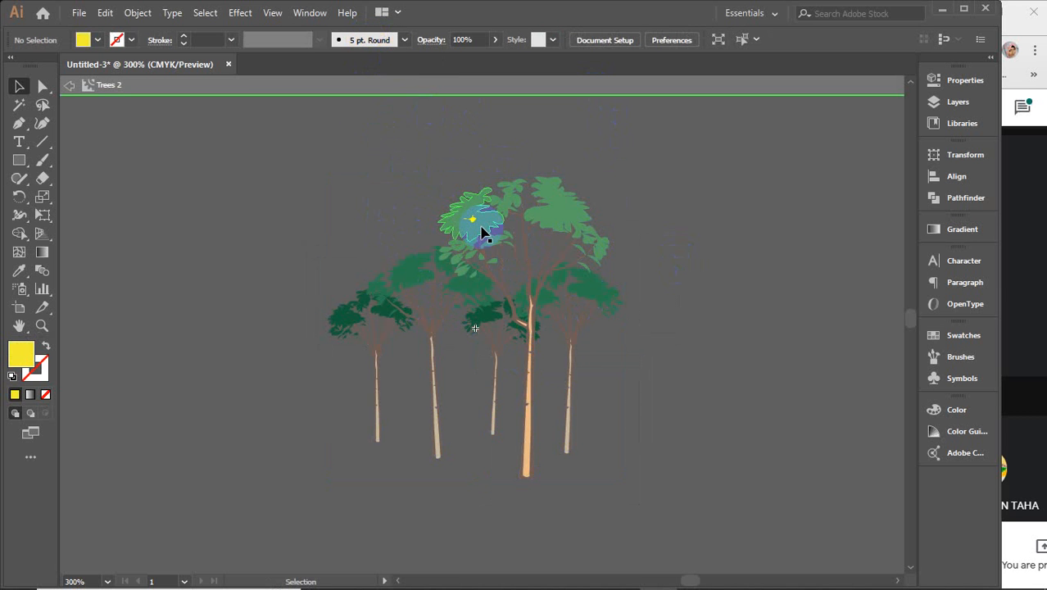
left_click(481, 232)
right_click(482, 232)
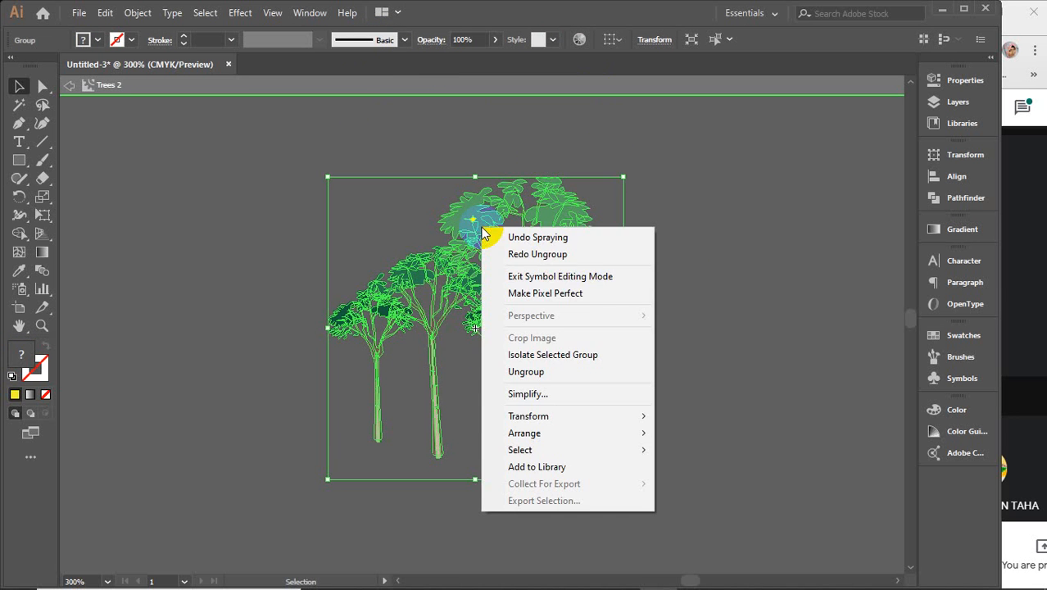
left_click(535, 369)
left_click(737, 288)
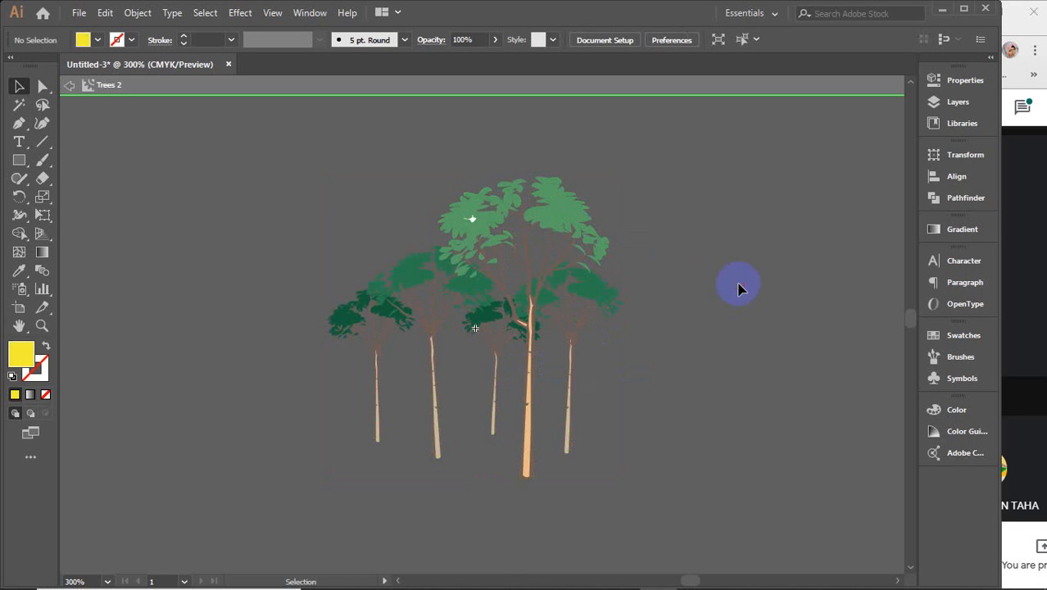
left_click(467, 216)
right_click(468, 218)
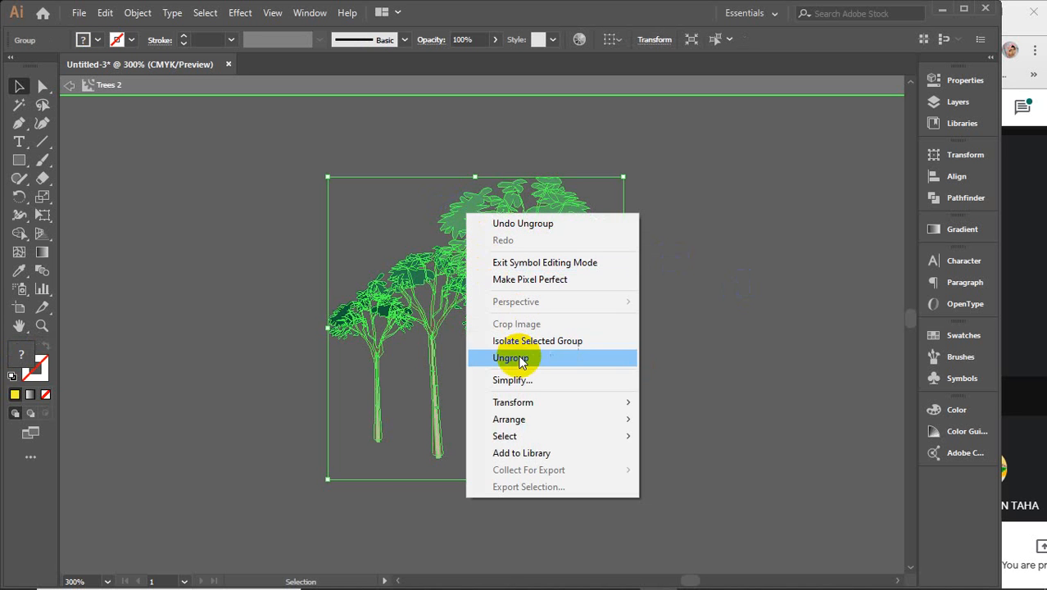
left_click(500, 358)
right_click(459, 230)
left_click(528, 370)
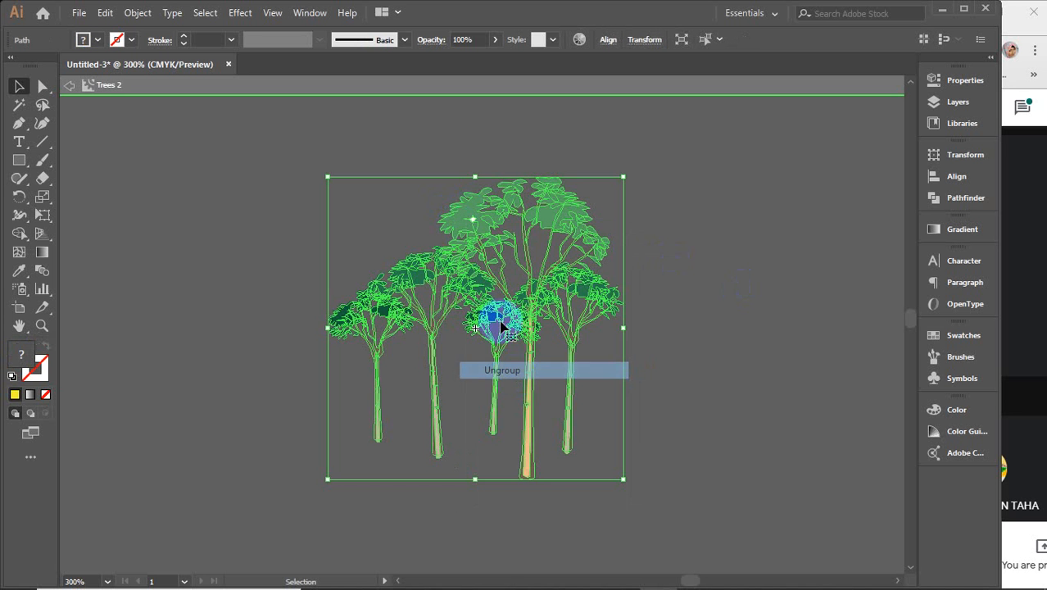
right_click(475, 228)
left_click(769, 341)
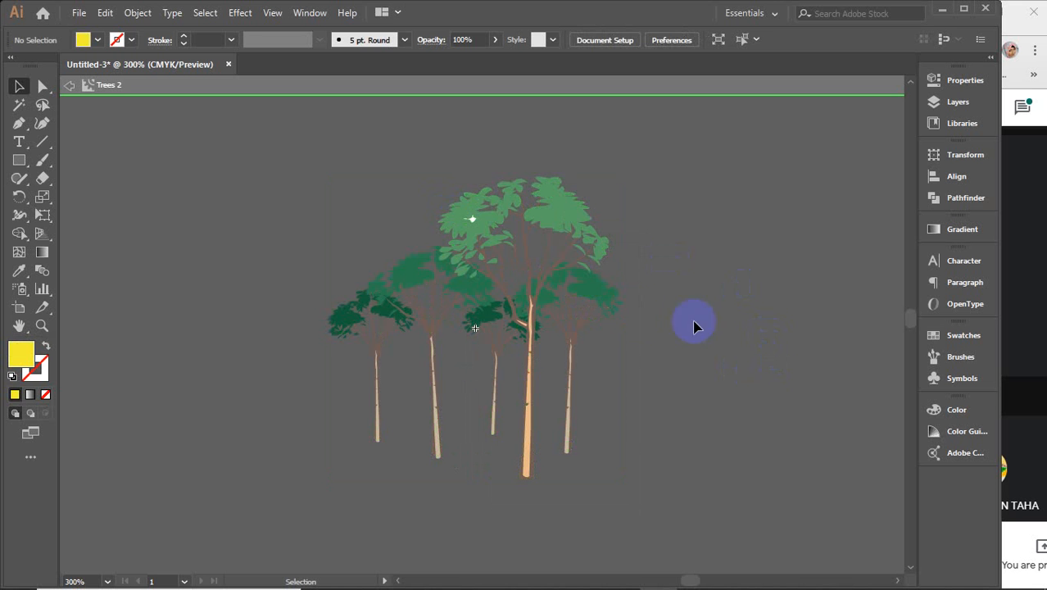
Step: Fill the tall central trunk with dark red from the Color Picker
left_click_drag(490, 332, 603, 298)
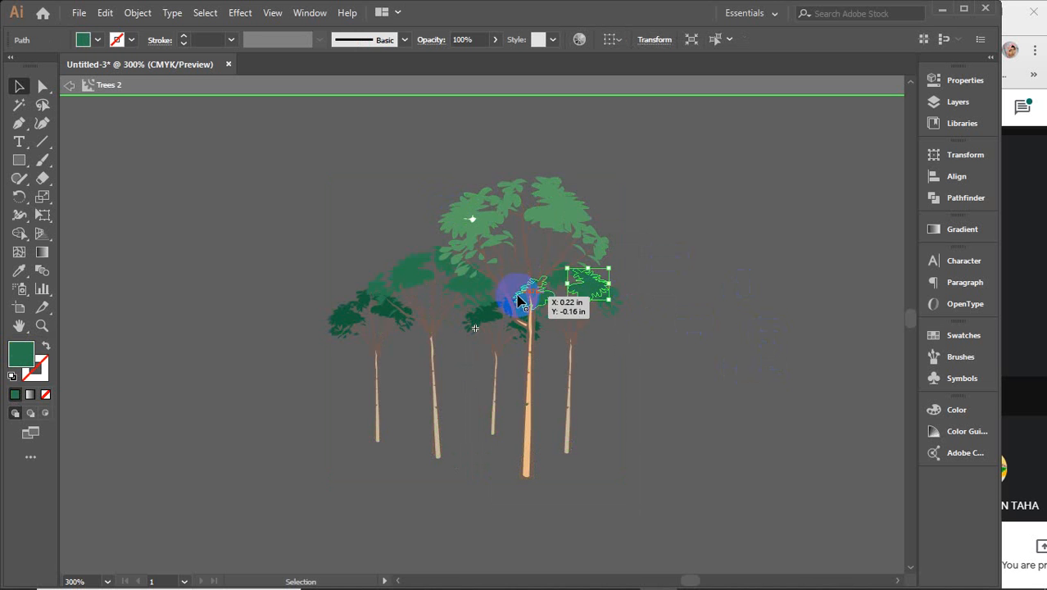
scroll(520, 340, "up", 2)
scroll(504, 393, "down", 2)
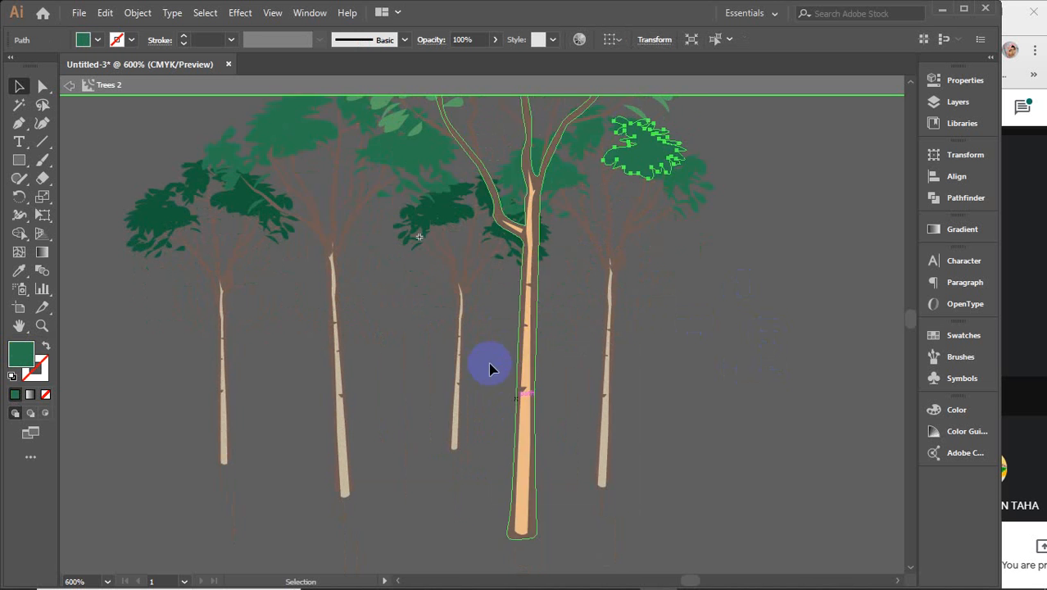
left_click(531, 438)
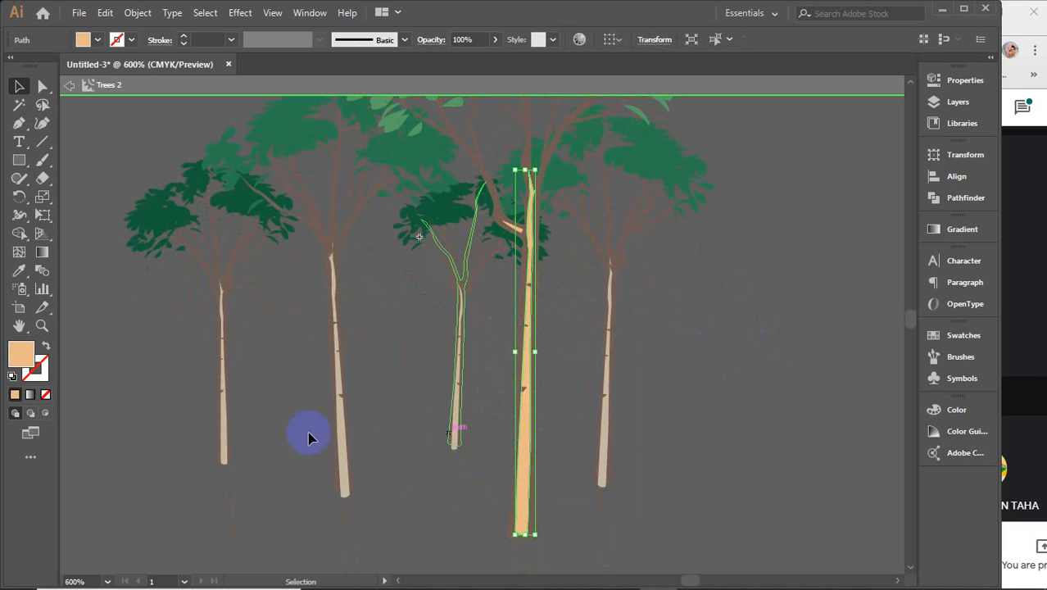
double_click(18, 364)
left_click_drag(671, 290, 767, 98)
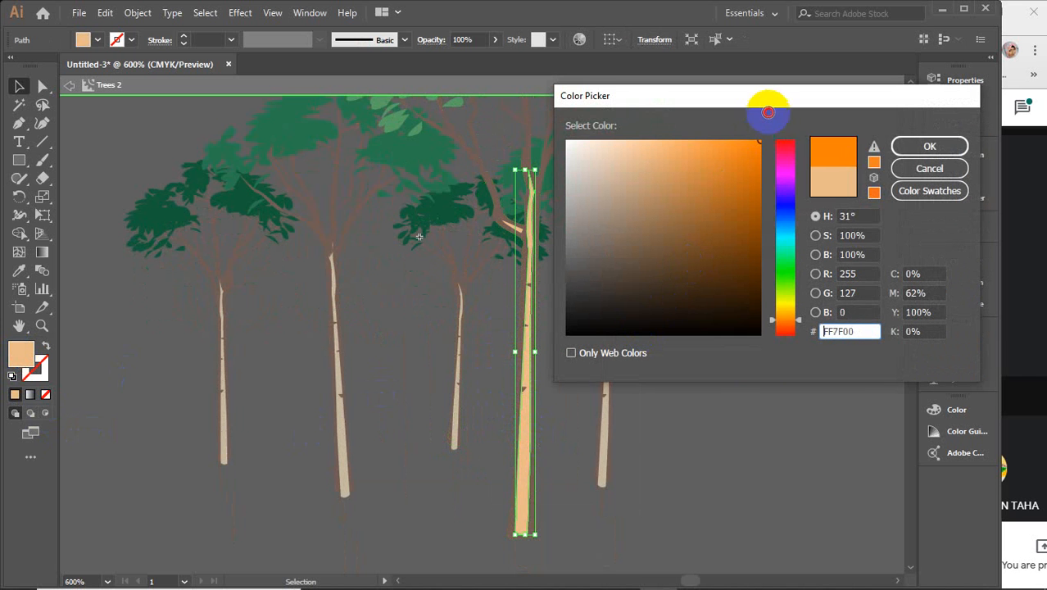
left_click_drag(787, 146, 789, 127)
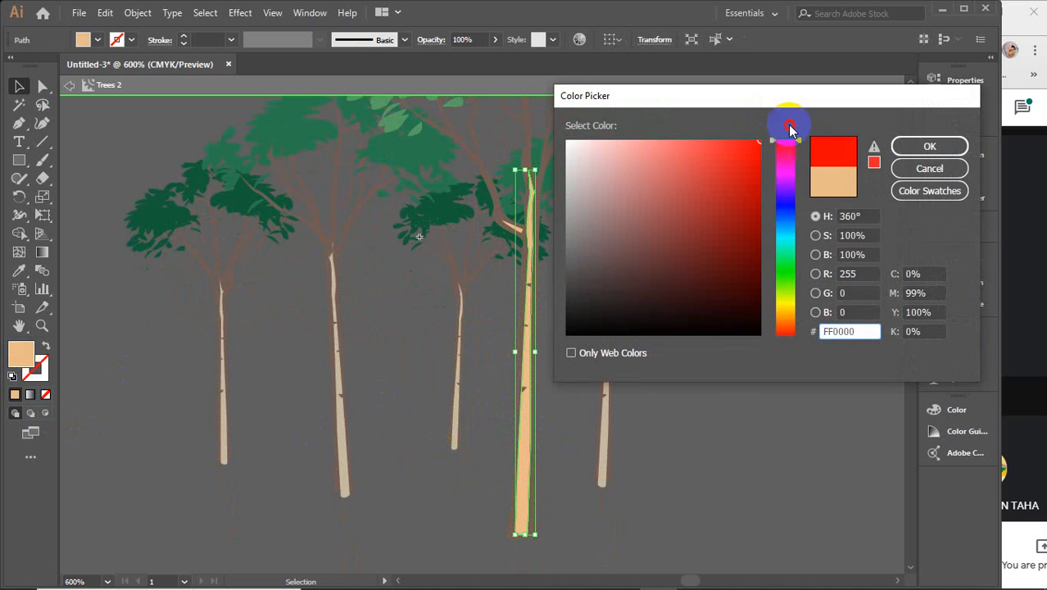
left_click(756, 259)
left_click(911, 147)
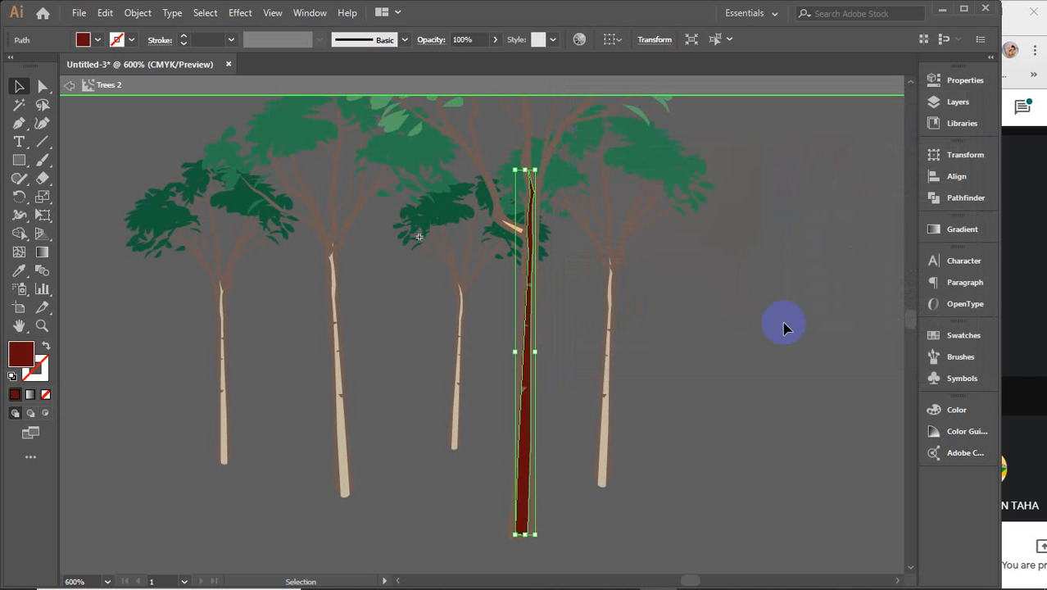
Step: Copy the dark red onto the other four trunks with the Eyedropper
left_click(668, 441)
left_click(606, 461)
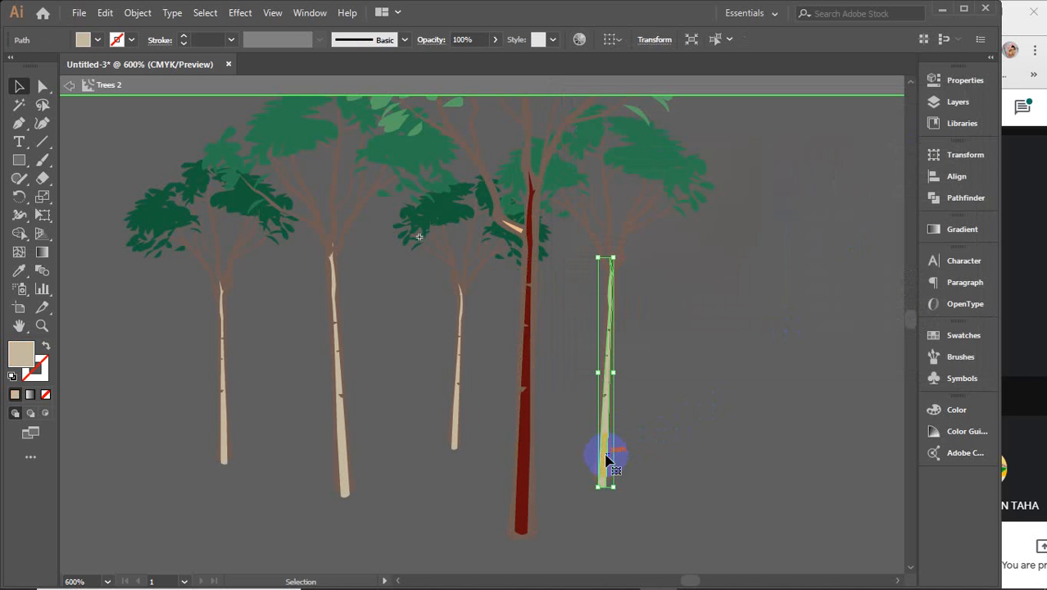
left_click(455, 440, "shift")
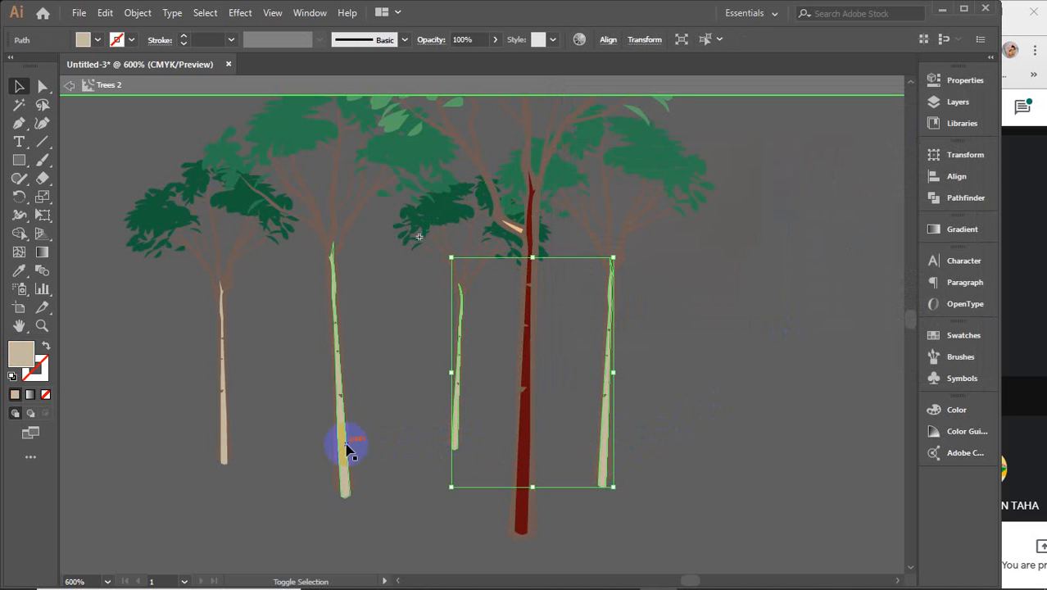
left_click(343, 449, "shift")
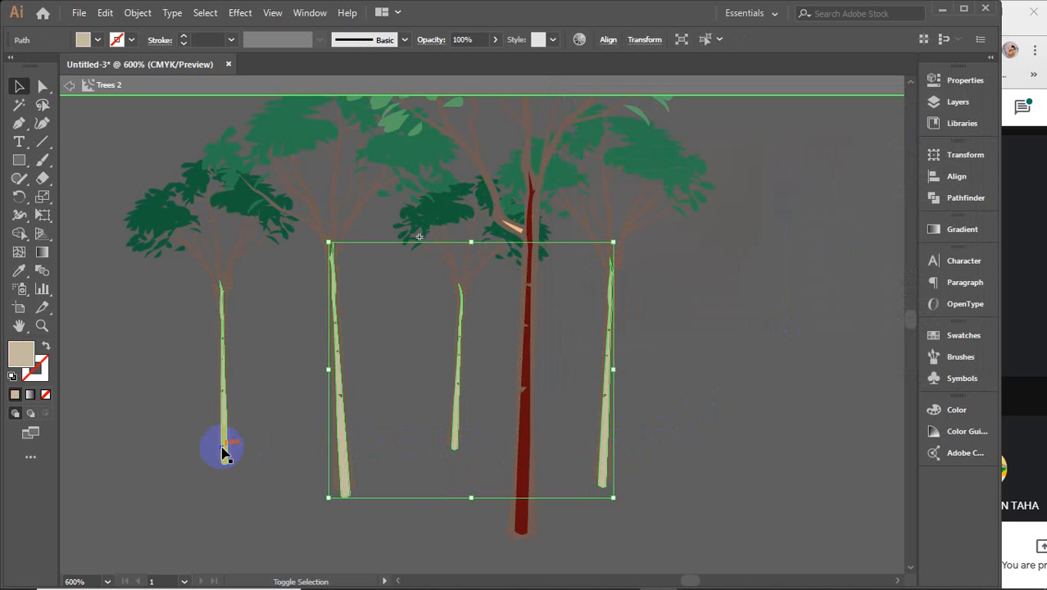
left_click(226, 449, "shift")
key("i")
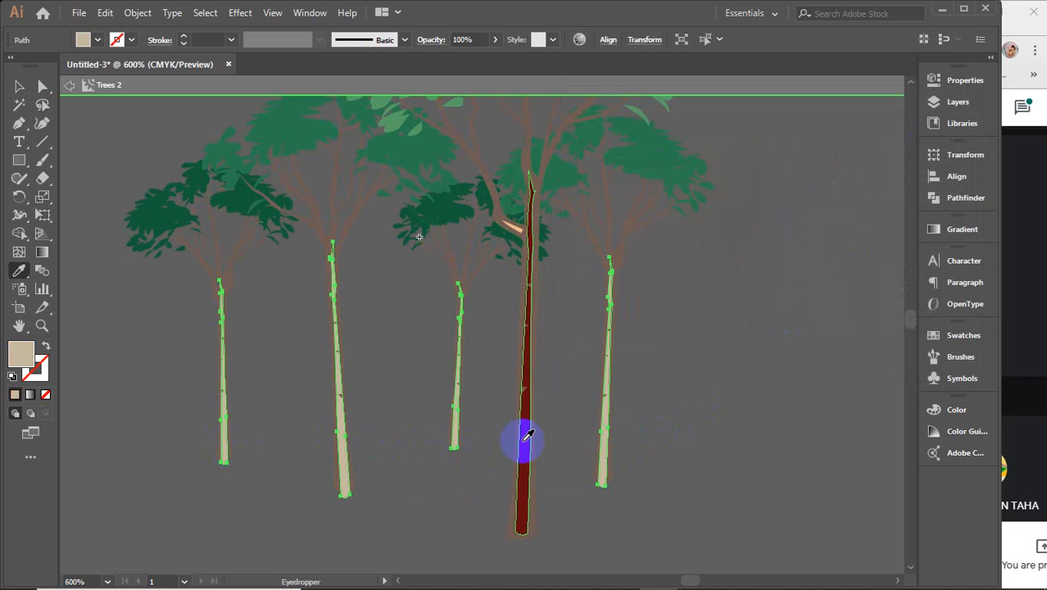
left_click(524, 436)
key("v")
scroll(691, 400, "up", 5)
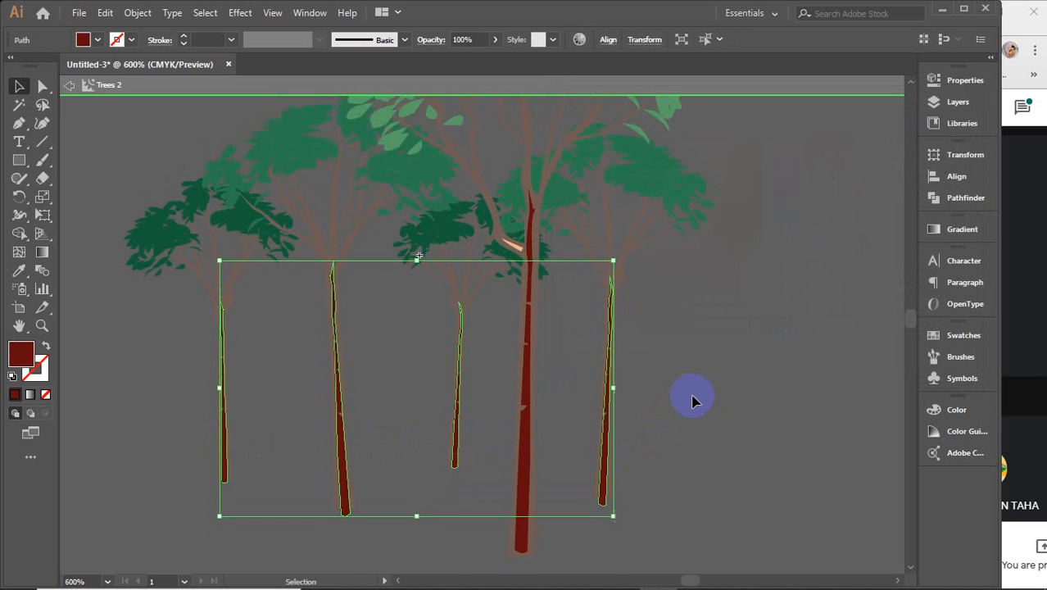
Step: Select all the leaf clusters of the tall centre tree's canopy
scroll(692, 399, "up", 4)
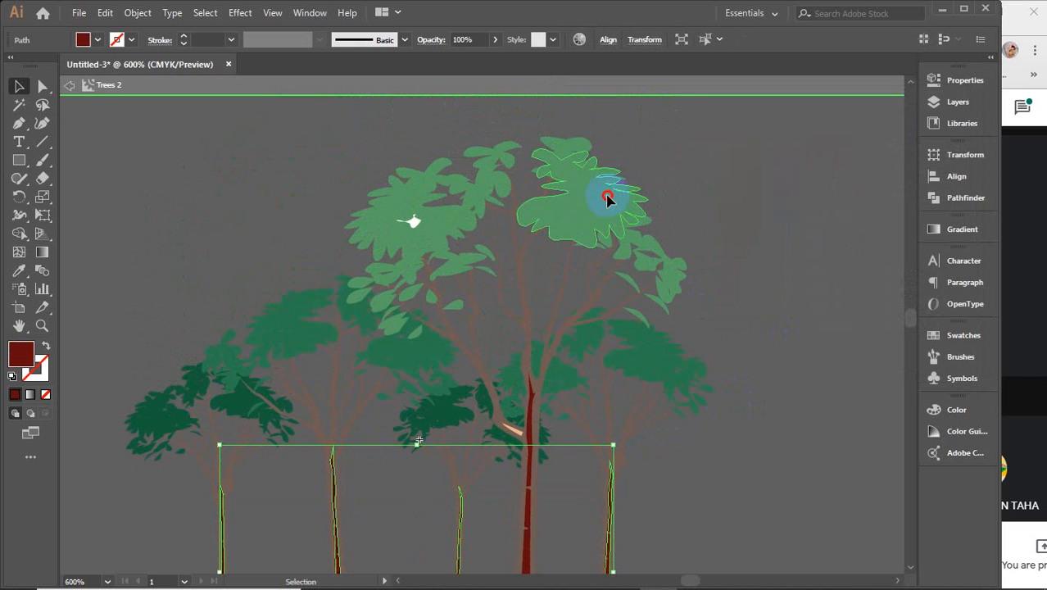
left_click(608, 199)
left_click(431, 223, "shift")
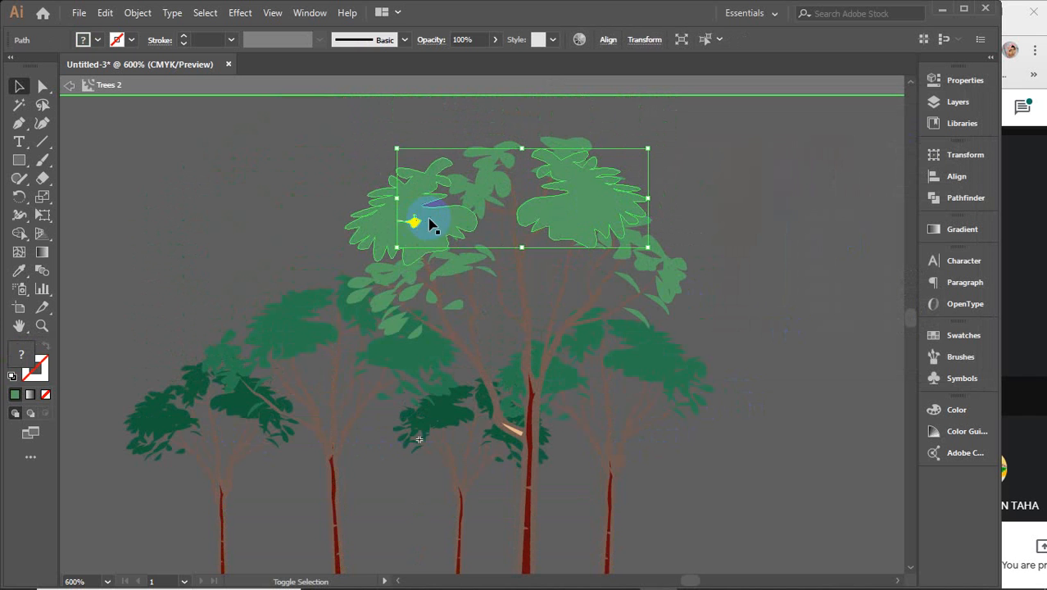
left_click(299, 173)
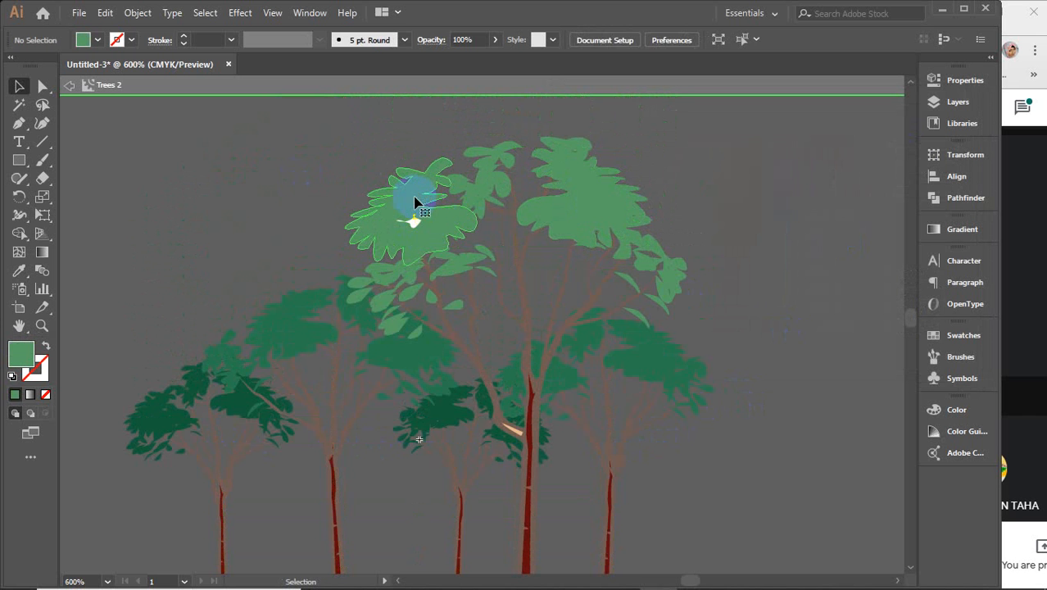
left_click(415, 202)
left_click(500, 187, "shift")
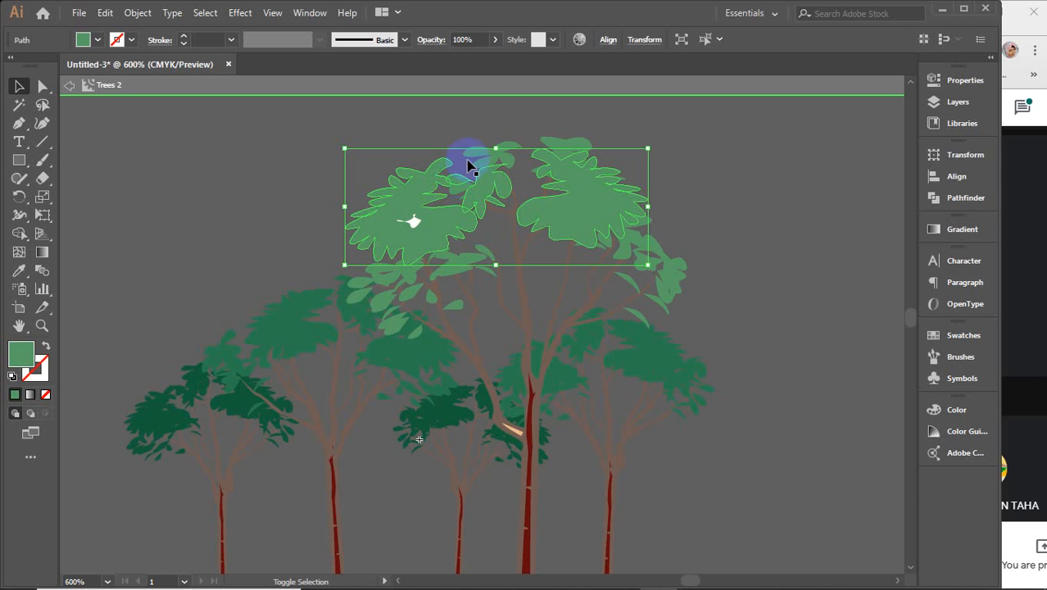
left_click(472, 164, "shift")
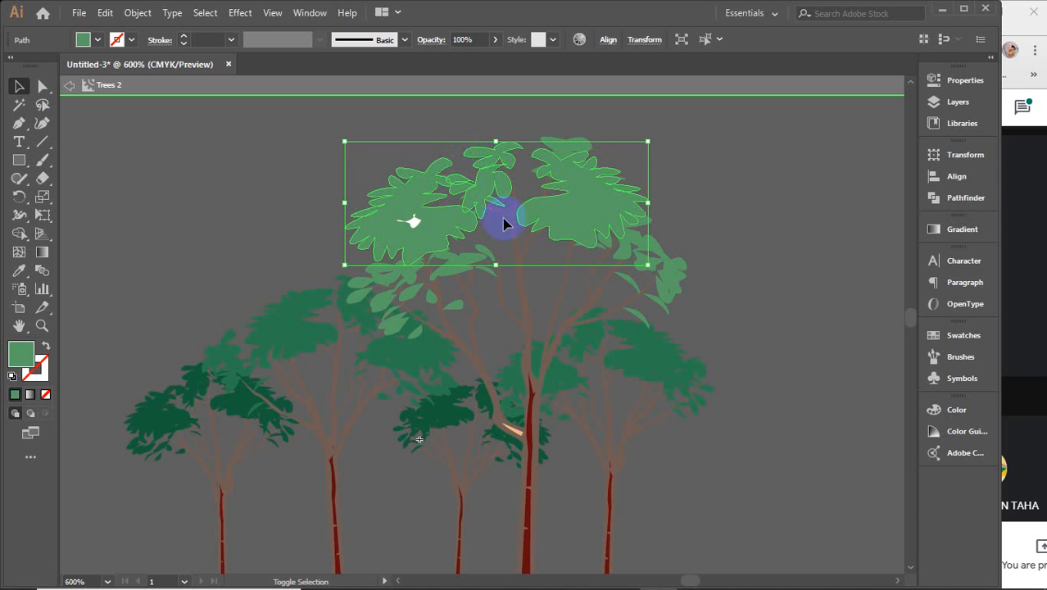
left_click(449, 274, "shift")
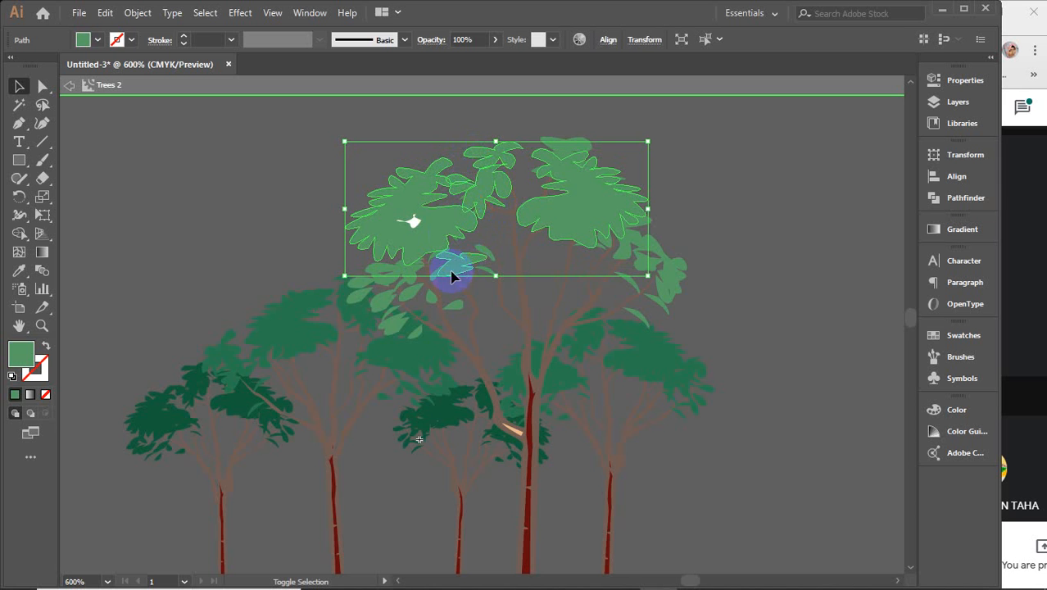
left_click(398, 280, "shift")
left_click(376, 310, "shift")
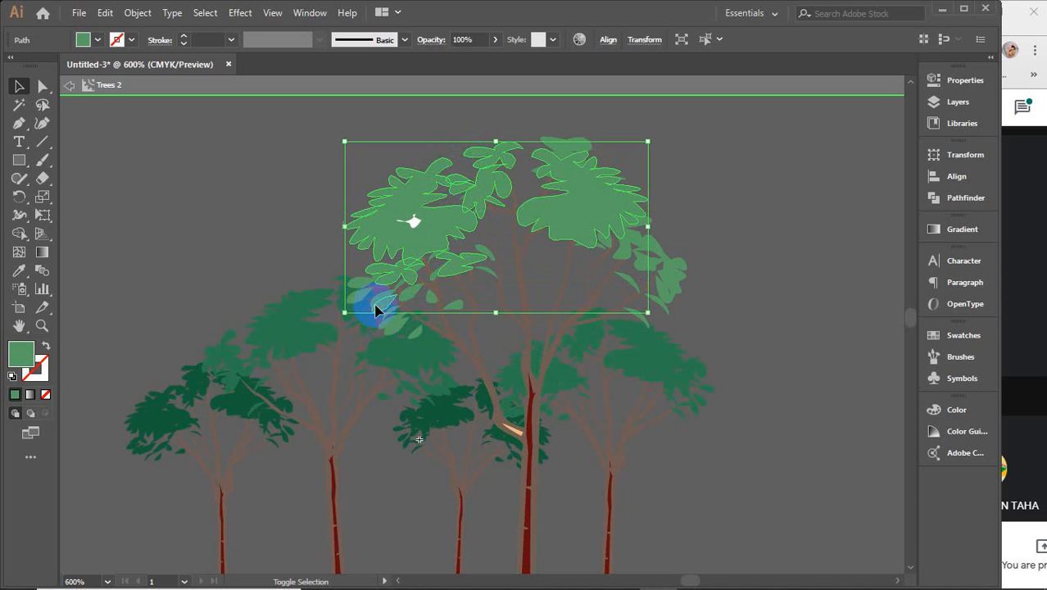
left_click(362, 288, "shift")
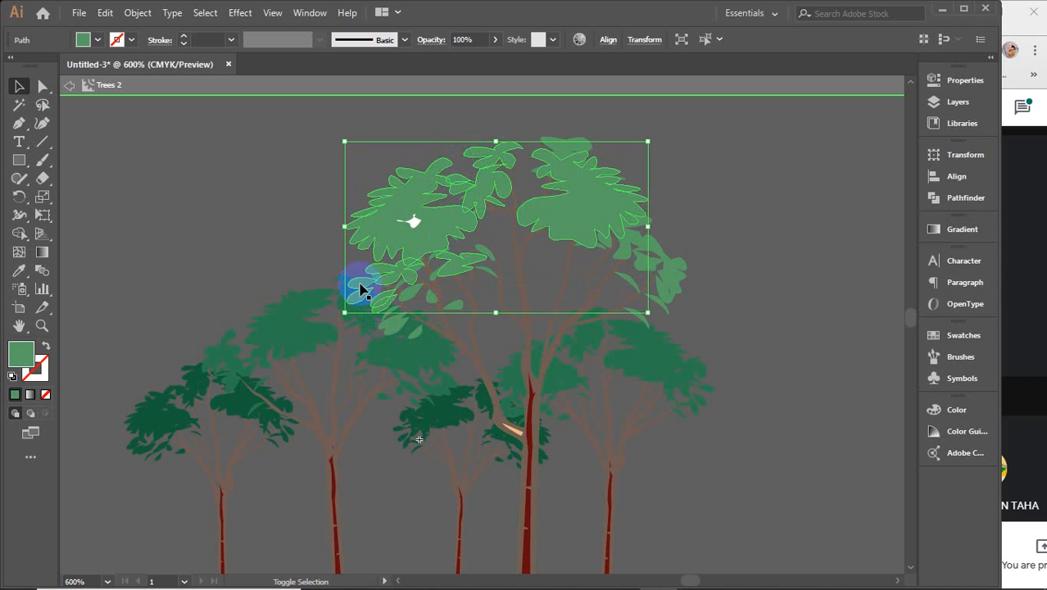
left_click(669, 283, "shift")
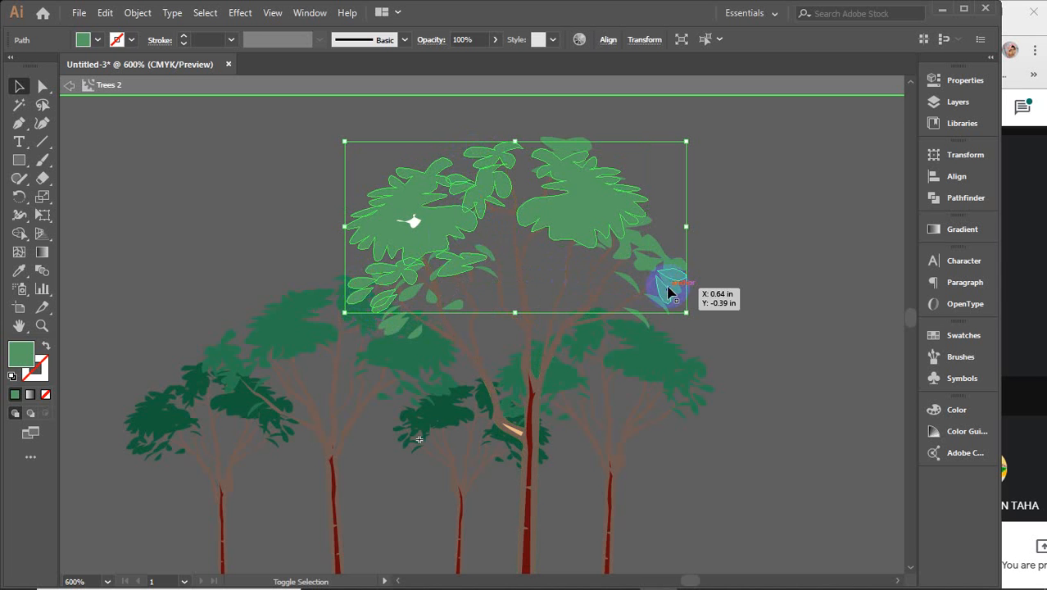
left_click(642, 243, "shift")
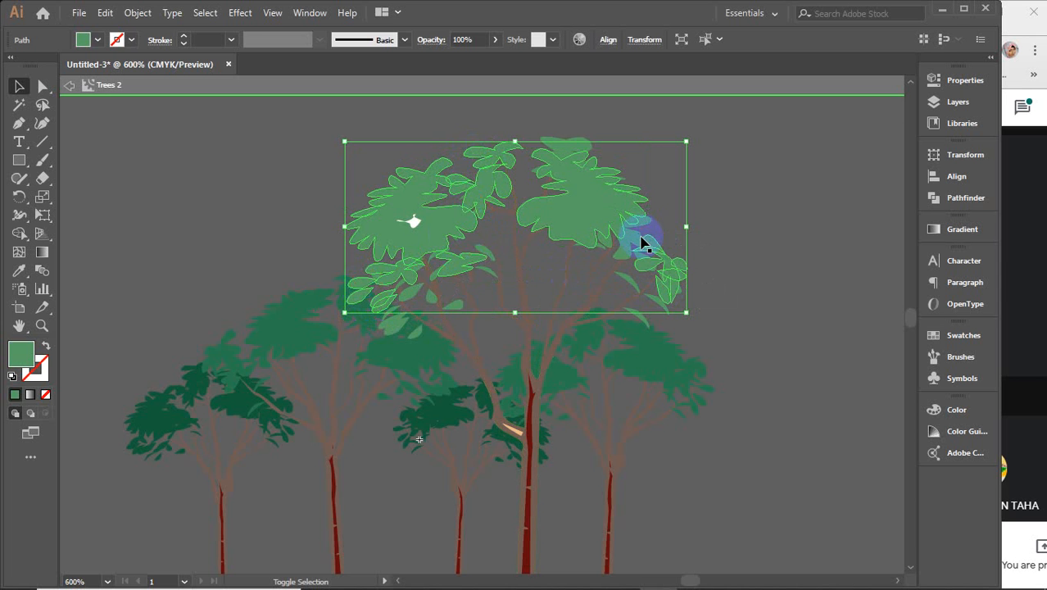
left_click(630, 238, "shift")
left_click(572, 180, "shift")
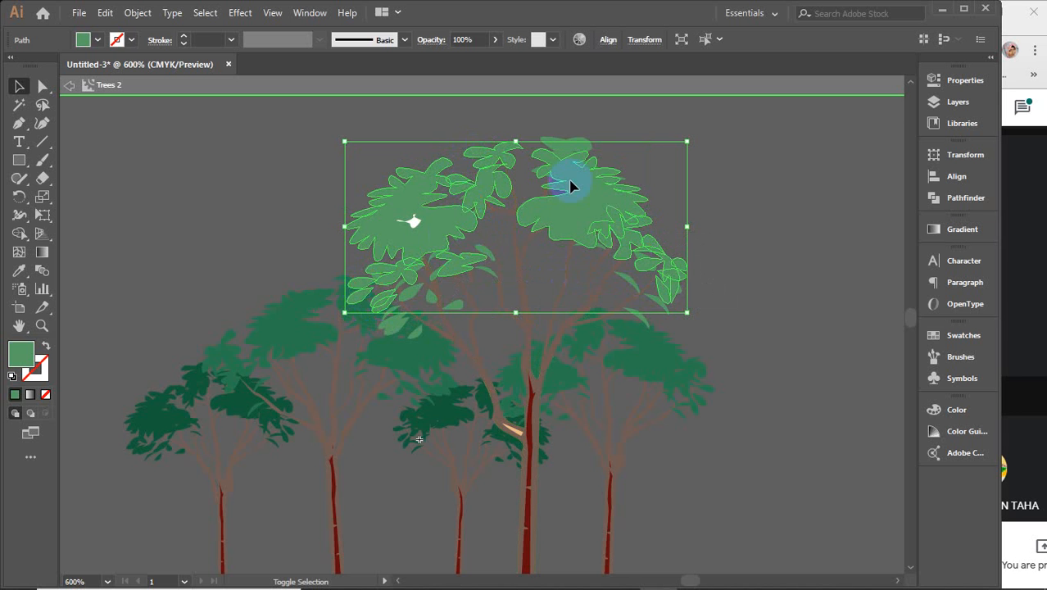
left_click(571, 150, "shift")
left_click(625, 261, "shift")
left_click(642, 273, "shift")
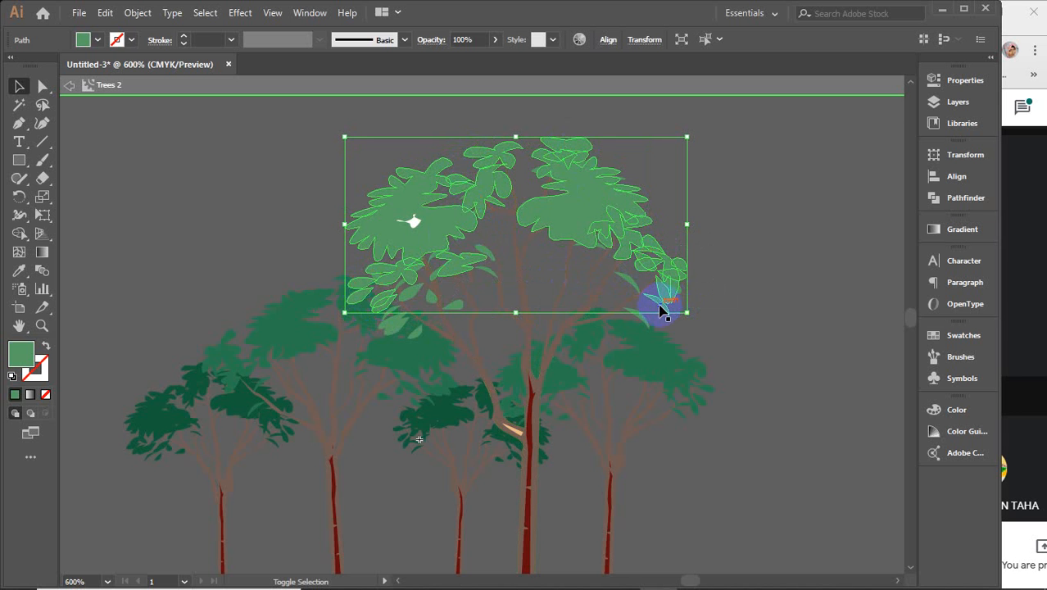
Step: Fill the selected leaves with a brighter light green
double_click(20, 353)
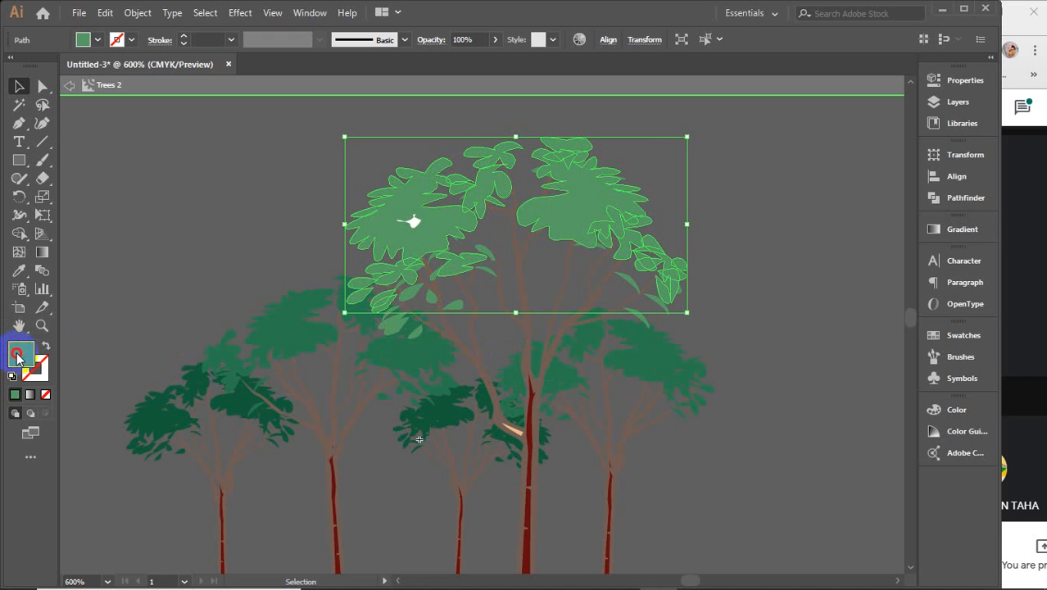
left_click(684, 172)
left_click_drag(684, 172, 789, 110)
left_click(929, 146)
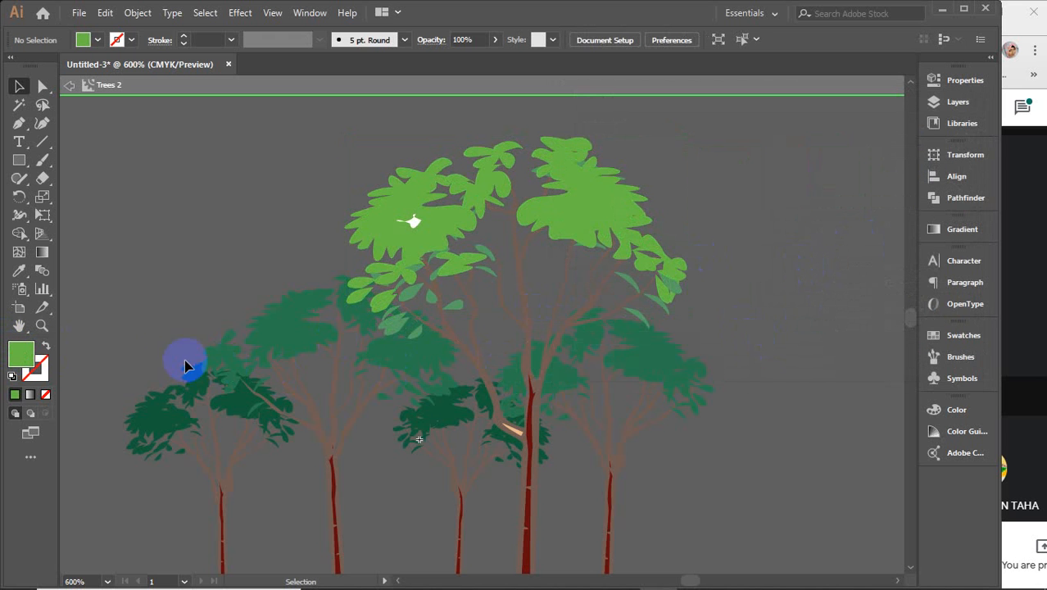
Step: Start selecting the trunk and branch paths of the left-hand trees
left_click(334, 410)
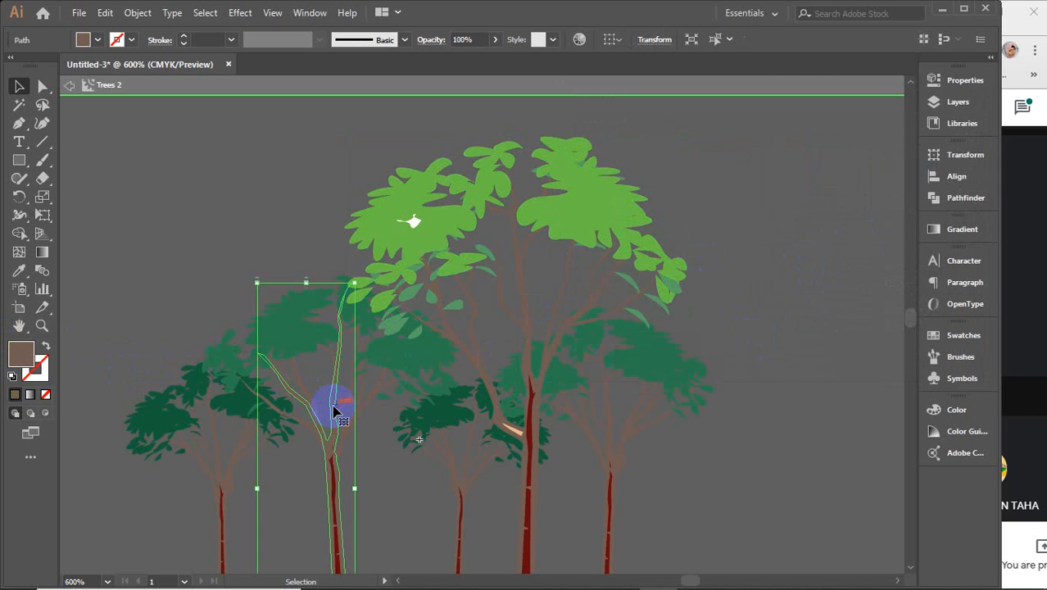
left_click(223, 452, "shift")
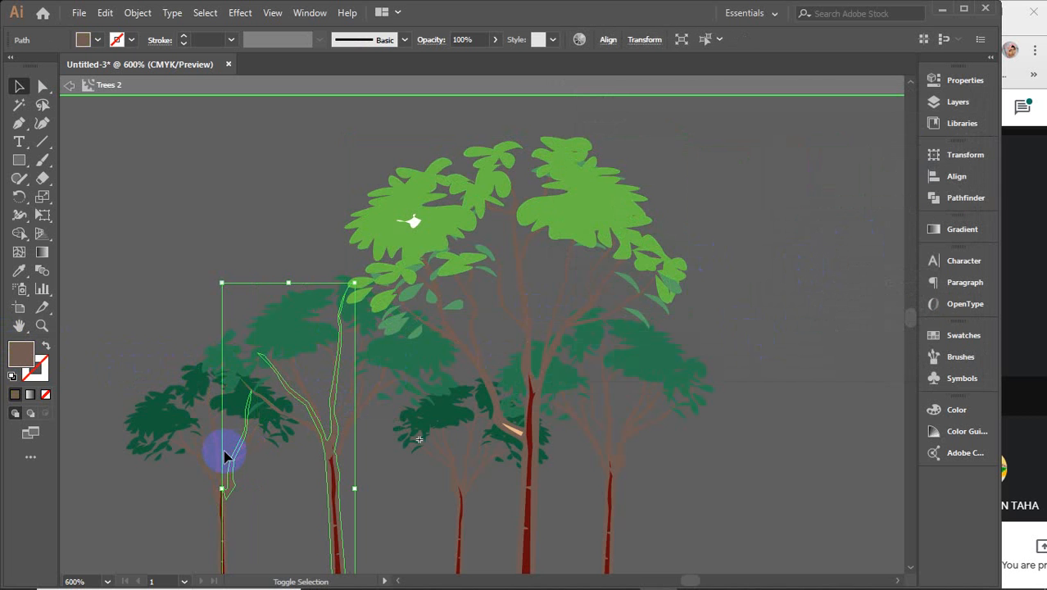
left_click(220, 459, "shift")
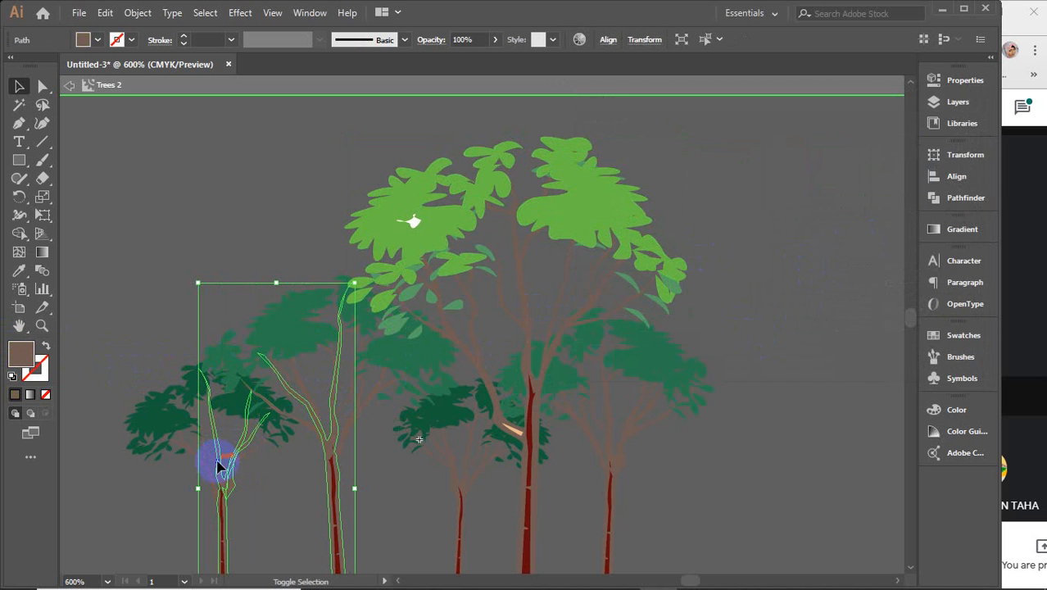
Step: Add the trunk and branch paths of all five trees to the selection
left_click(208, 468, "shift")
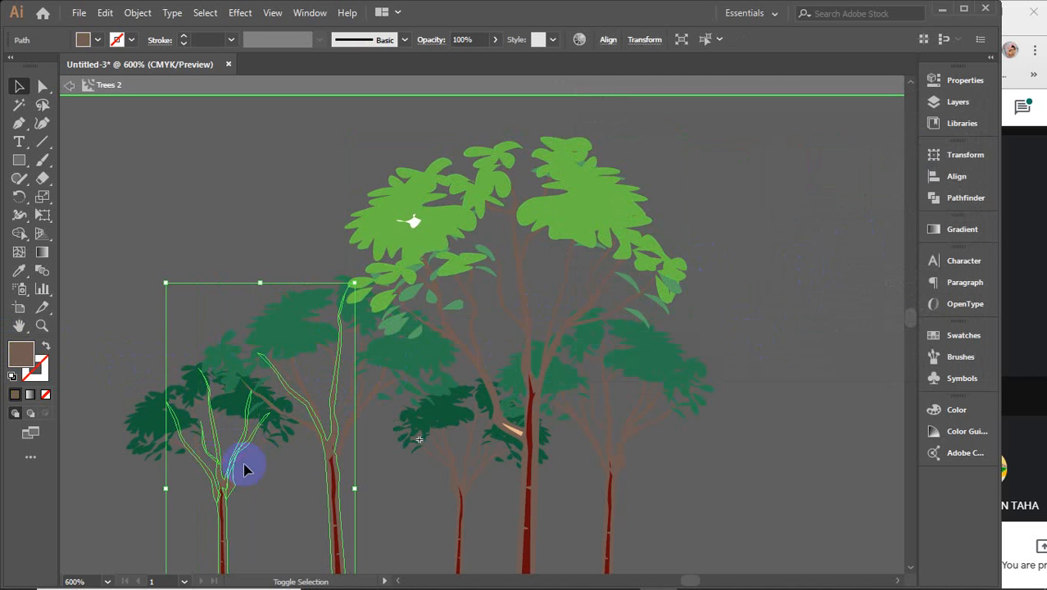
left_click(306, 426, "shift")
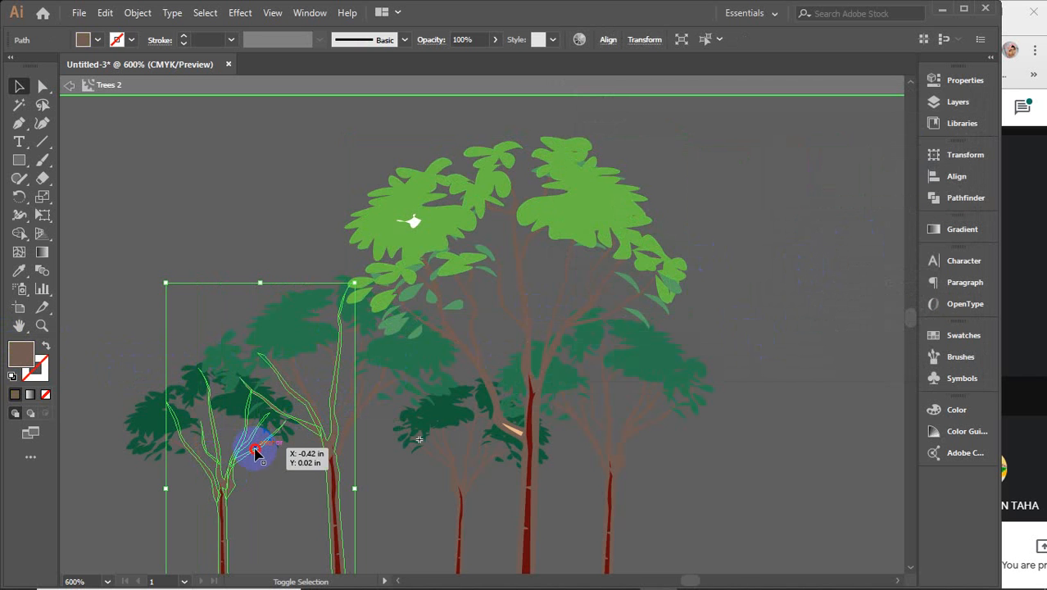
left_click(348, 432, "shift")
left_click(316, 403, "shift")
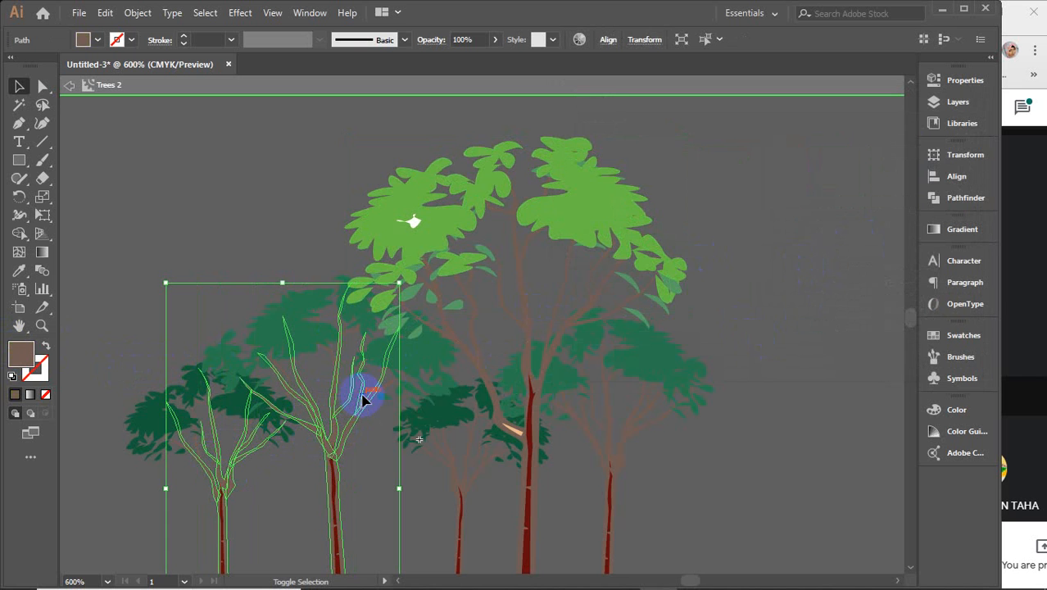
left_click(393, 386, "shift")
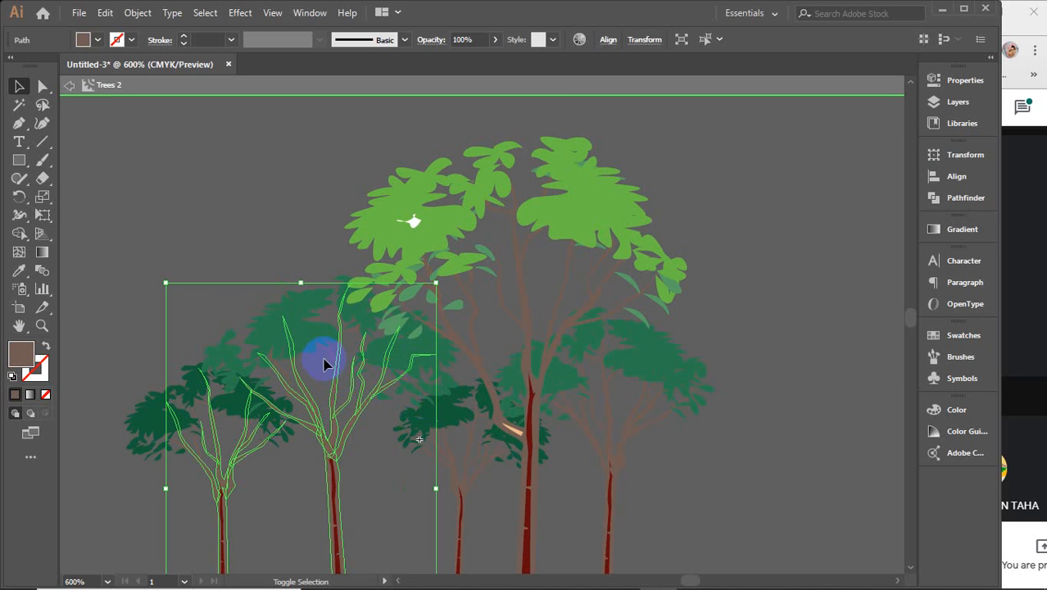
left_click(449, 471, "shift")
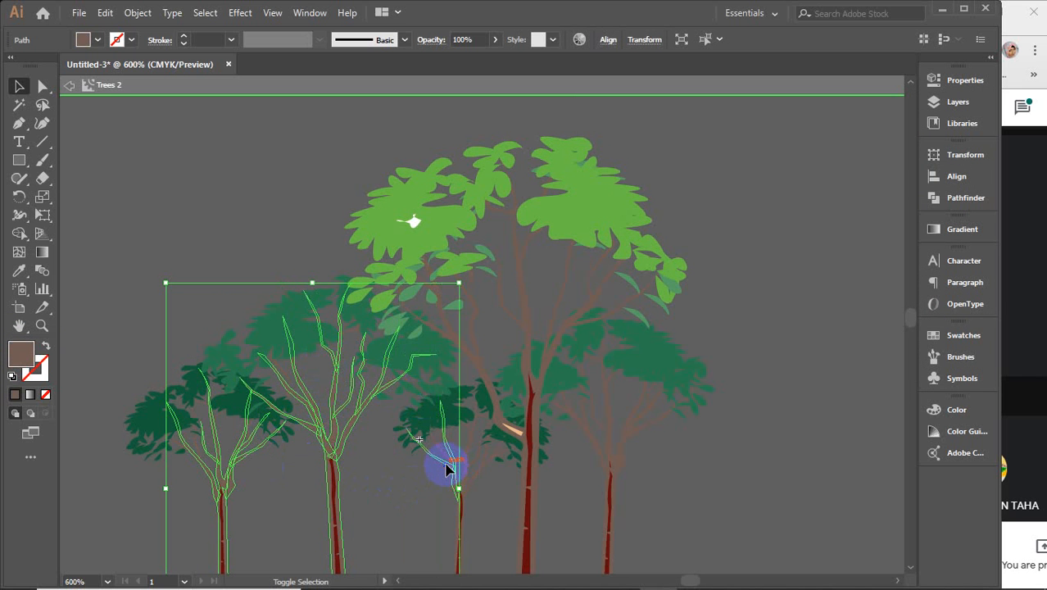
left_click(464, 465, "shift")
left_click(477, 475, "shift")
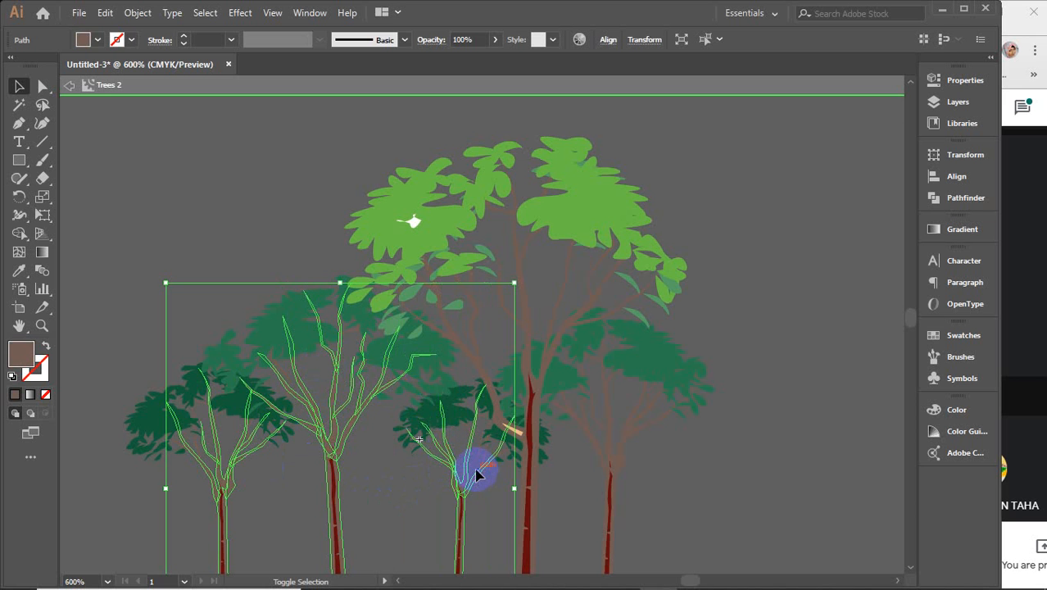
left_click(472, 361, "shift")
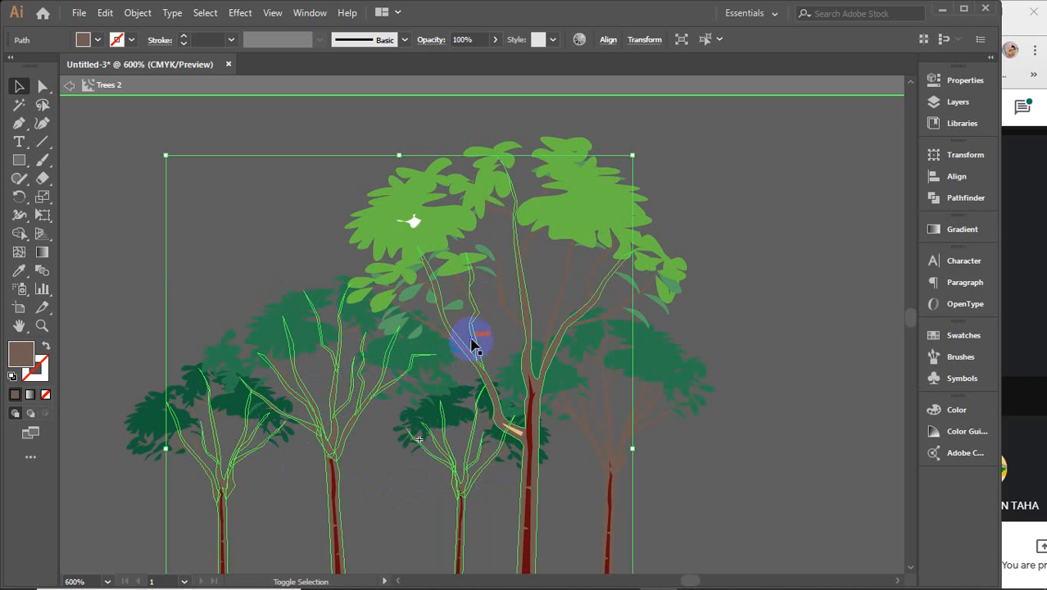
left_click_drag(440, 336, 428, 292)
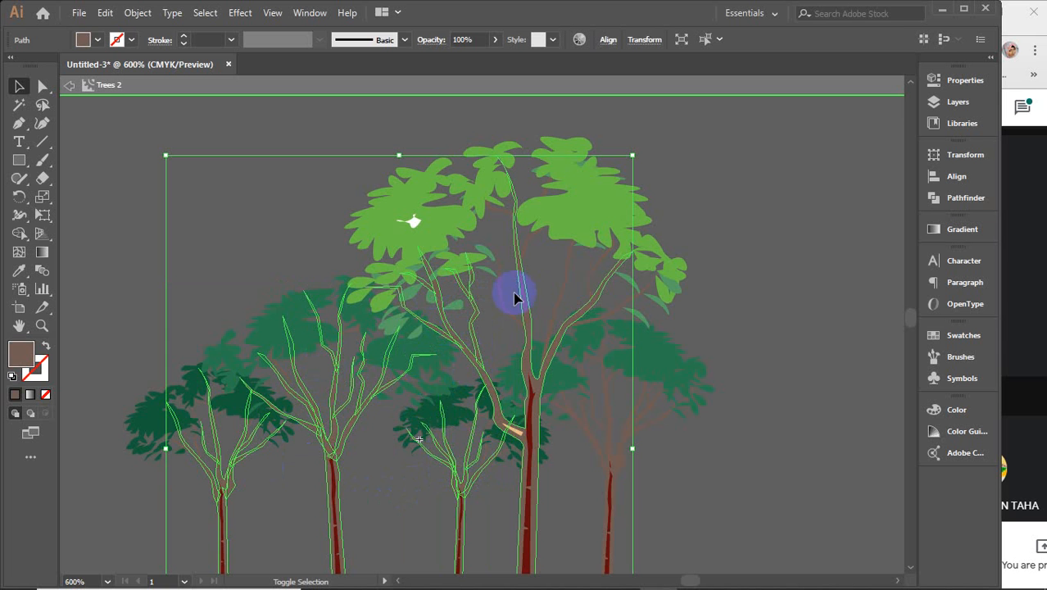
left_click(526, 246, "shift")
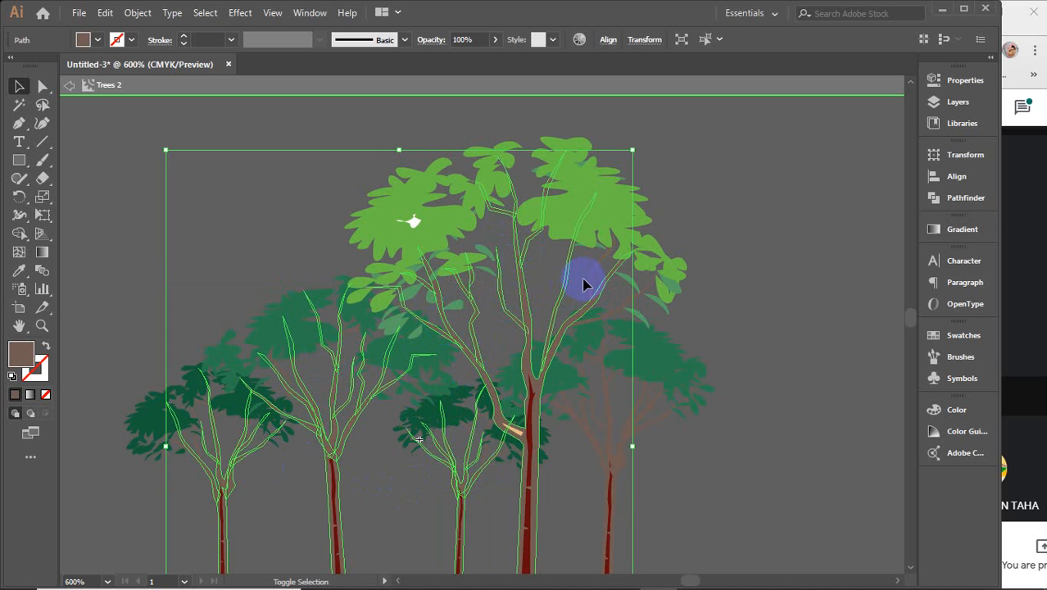
left_click(613, 332, "shift")
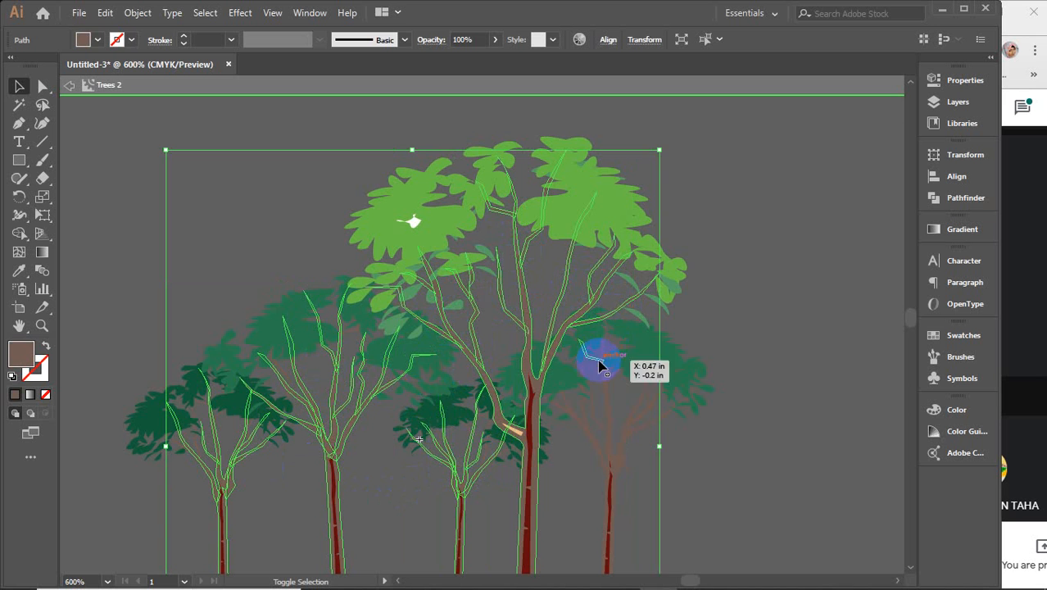
left_click_drag(604, 387, 597, 366)
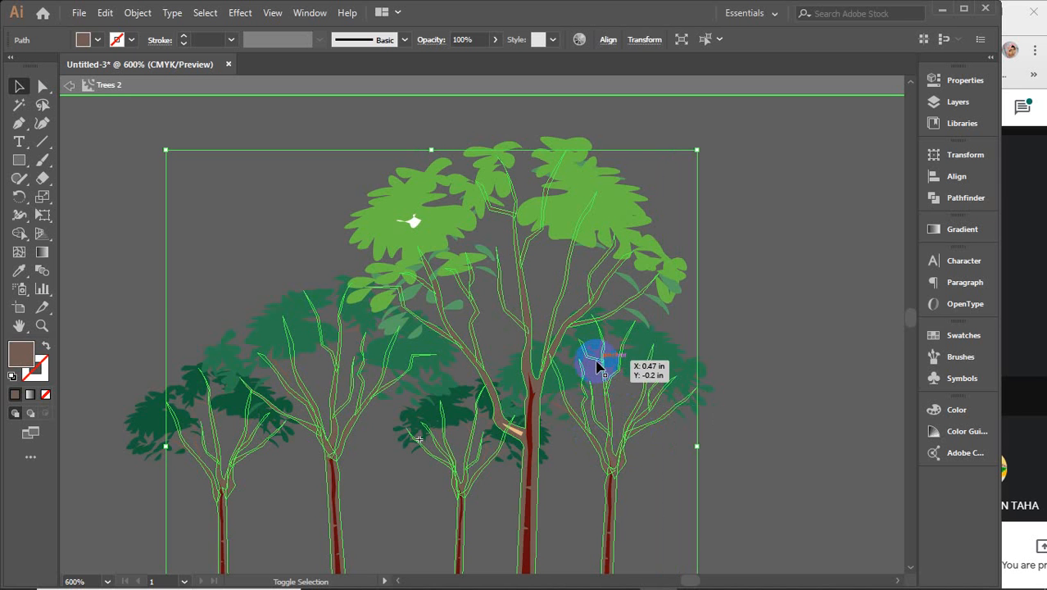
Step: Fill the selected branches with orange FF4200 and clear the selection
double_click(27, 359)
left_click_drag(728, 226, 783, 134)
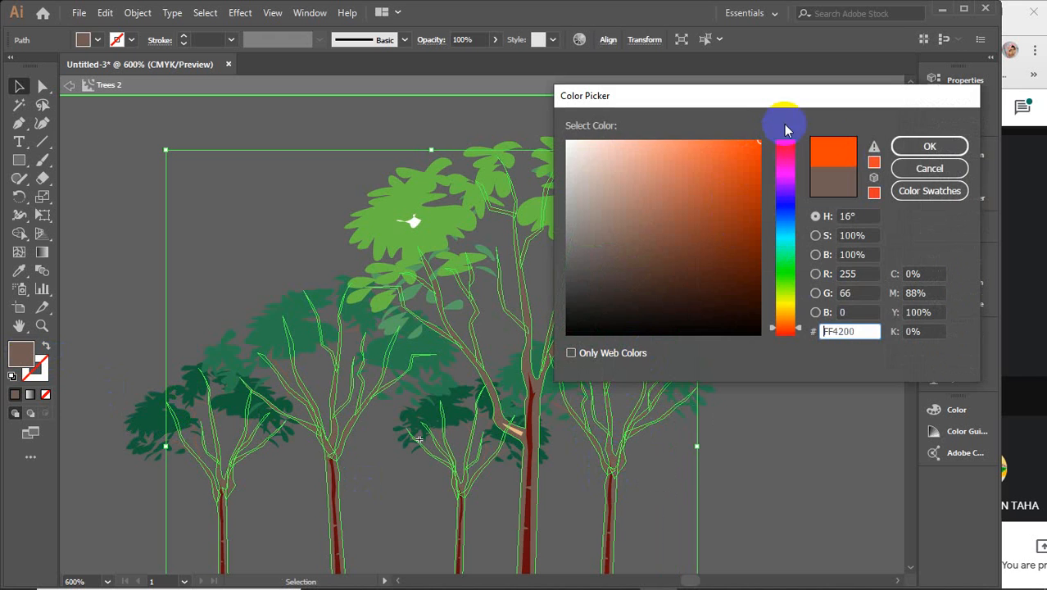
left_click(926, 147)
left_click(844, 407)
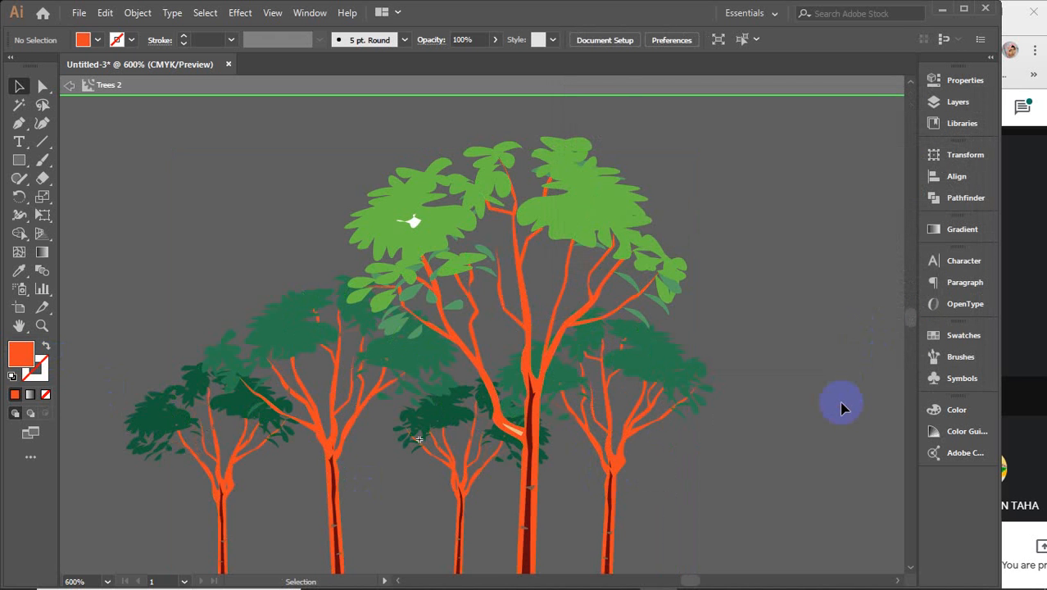
scroll(809, 423, "down", 2)
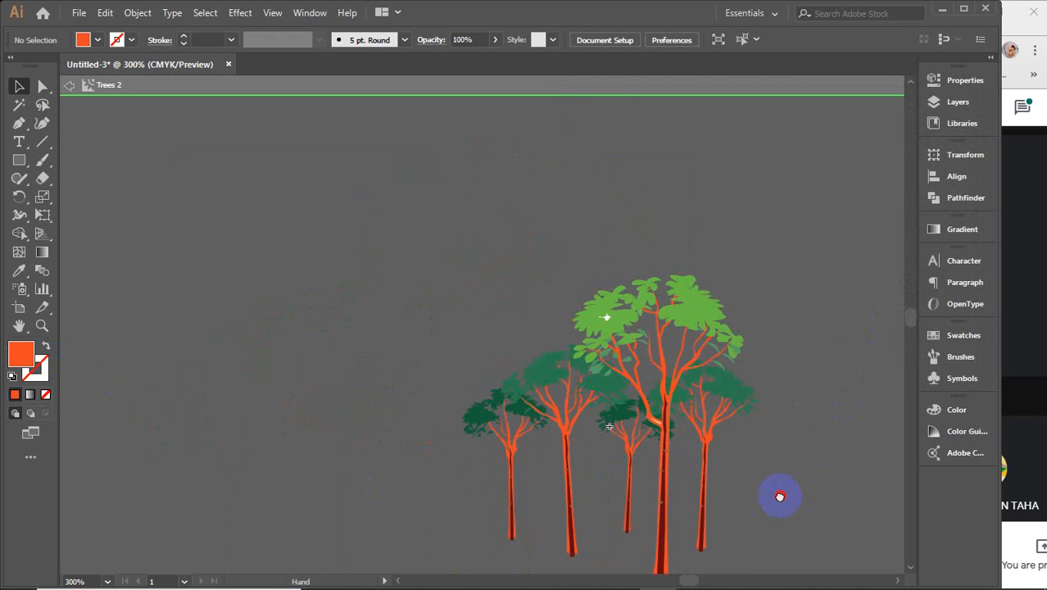
Step: Exit Trees 2 symbol editing and delete its instance from the canvas
left_click_drag(779, 496, 715, 419)
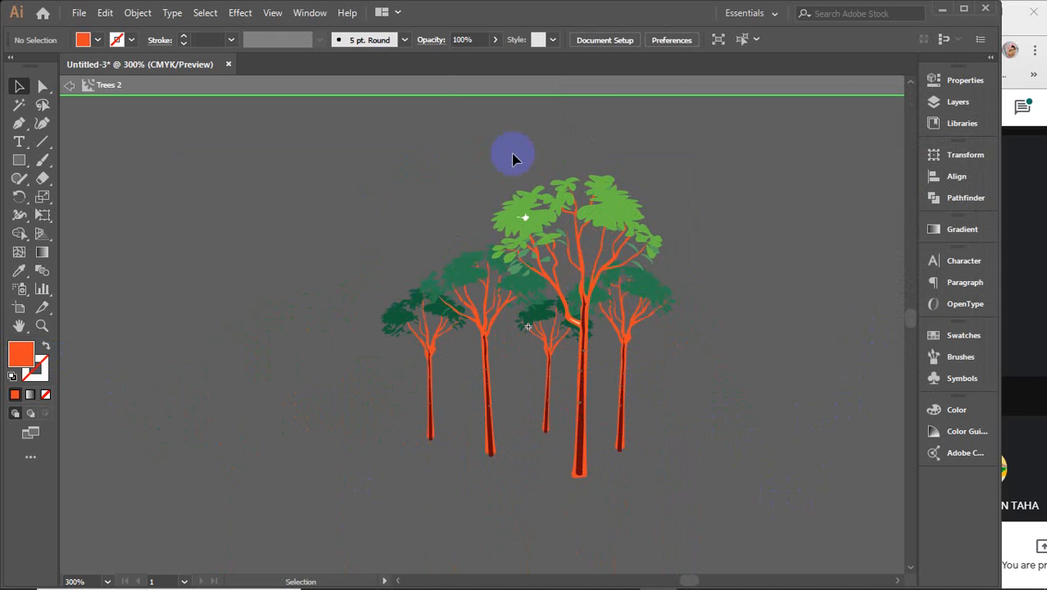
left_click(424, 85)
left_click_drag(293, 164, 709, 508)
key("Delete")
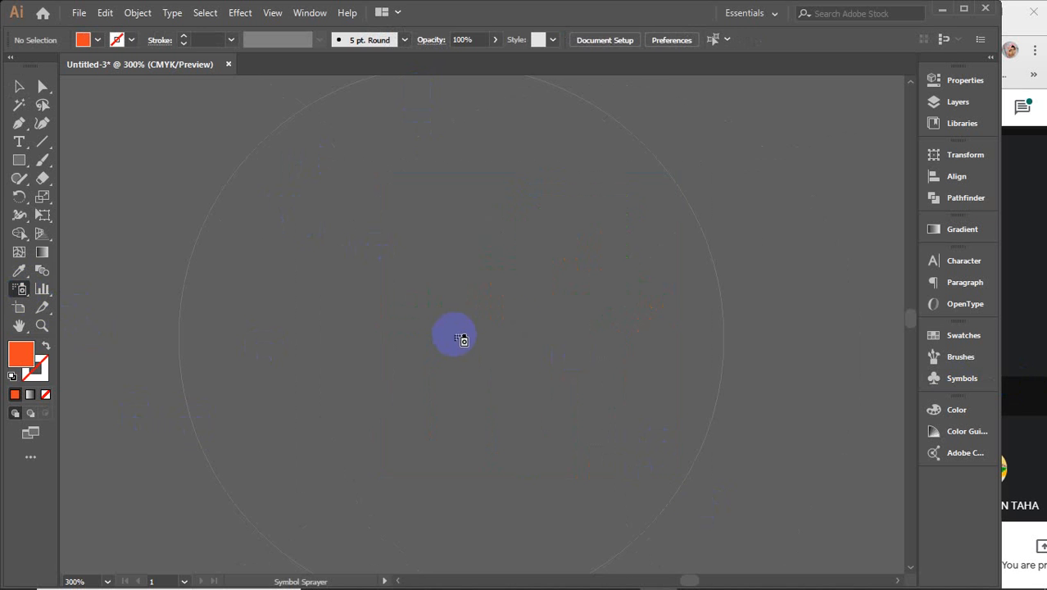
Step: Spray tree symbol instances onto the canvas and pick the Symbol Styler Tool
mouse_move(463, 337)
left_mouse_down()
mouse_move(516, 324)
mouse_move(473, 334)
left_mouse_up()
left_click(18, 86)
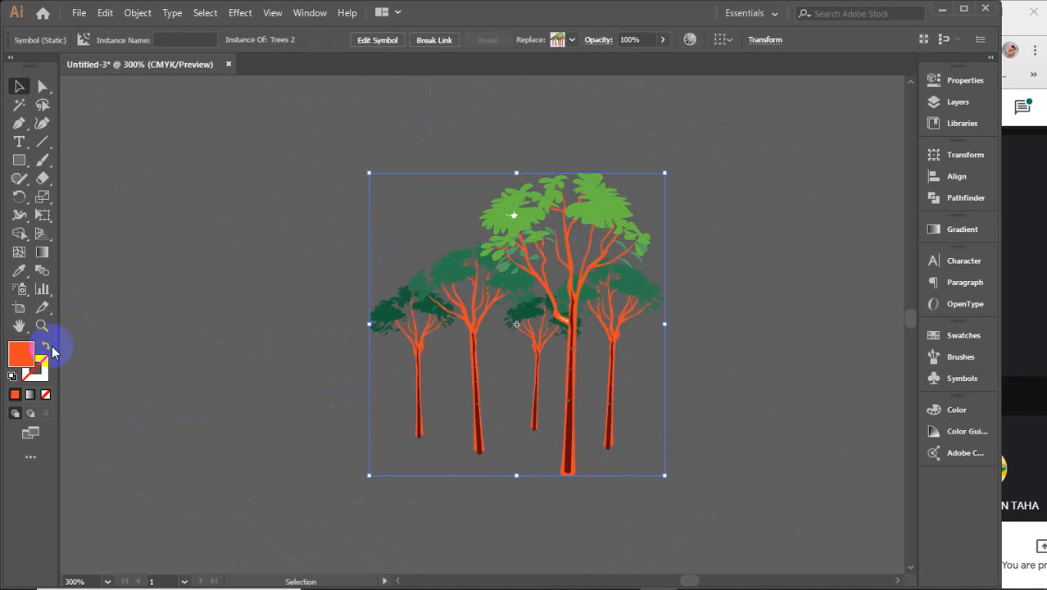
mouse_move(22, 296)
left_mouse_down()
mouse_move(186, 401)
mouse_move(119, 427)
left_mouse_up()
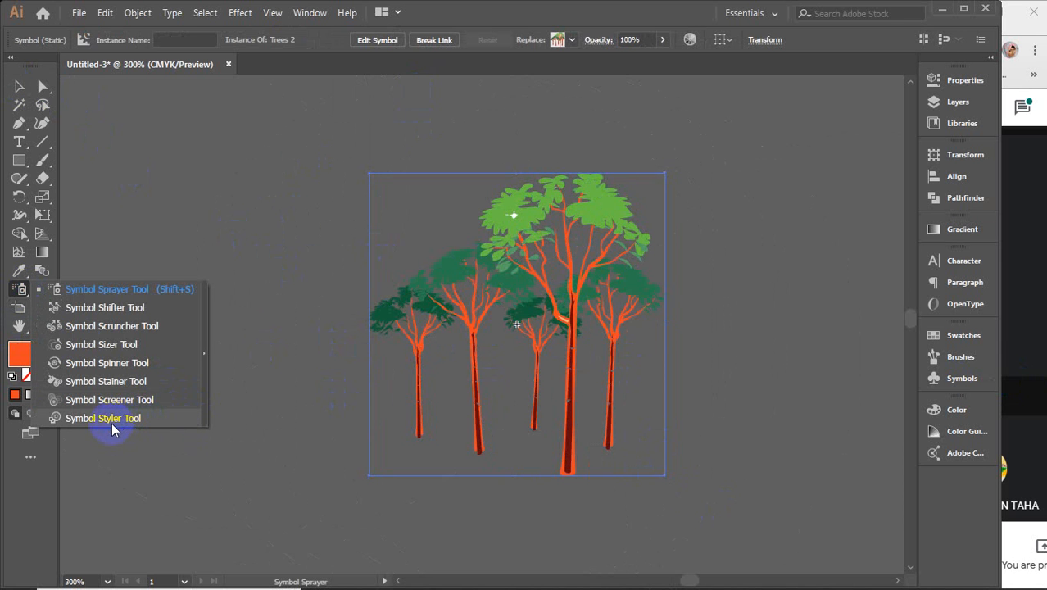
left_click_drag(113, 430, 107, 422)
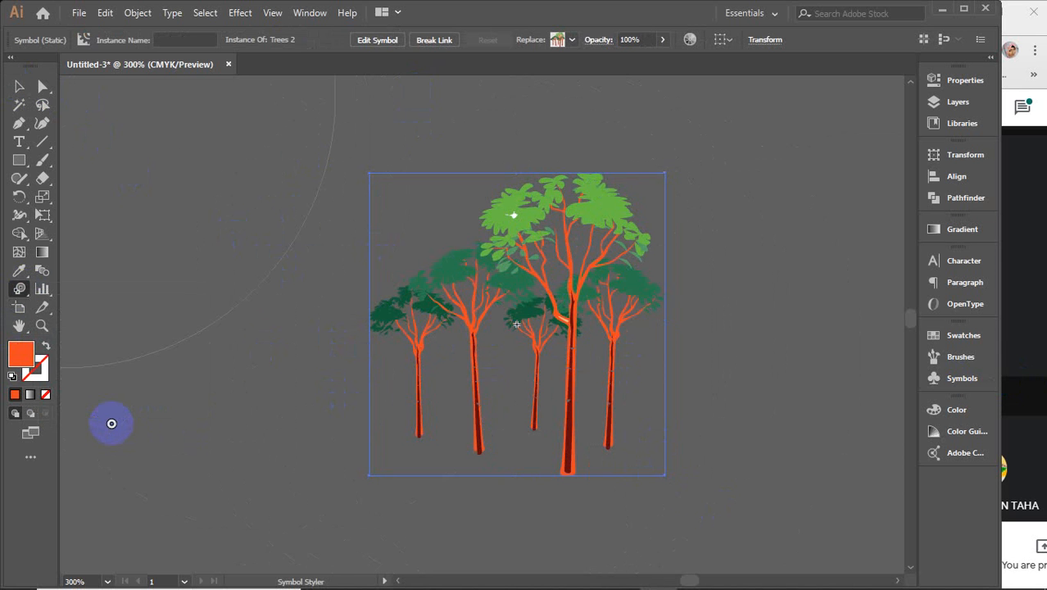
left_click(311, 16)
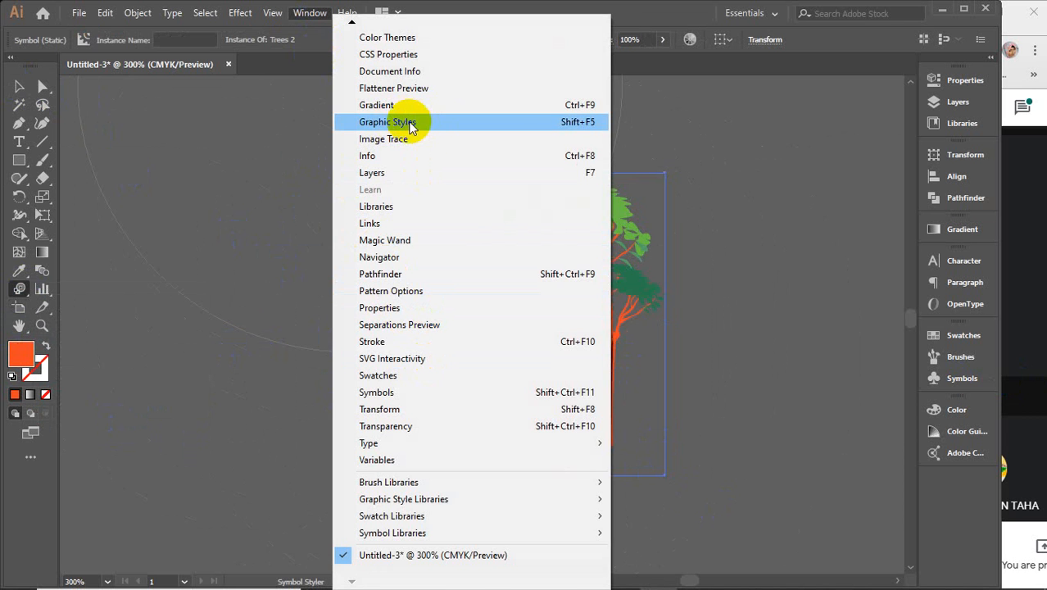
Step: Show the Graphic Styles panel and load the Textures graphic style library
left_click(440, 127)
left_click_drag(674, 248, 814, 187)
left_click(755, 268)
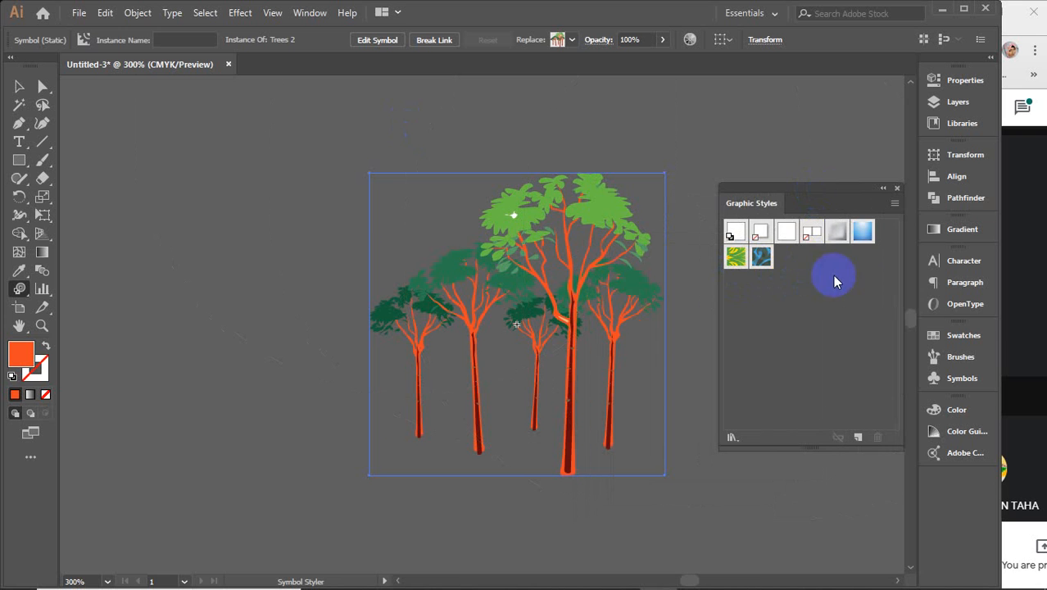
left_click(895, 203)
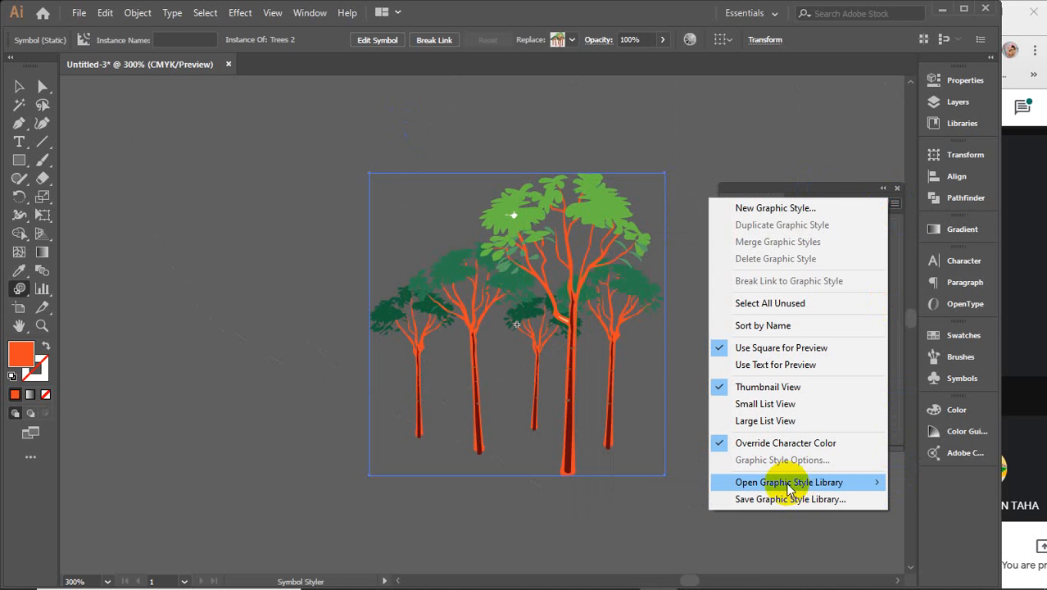
mouse_move(775, 481)
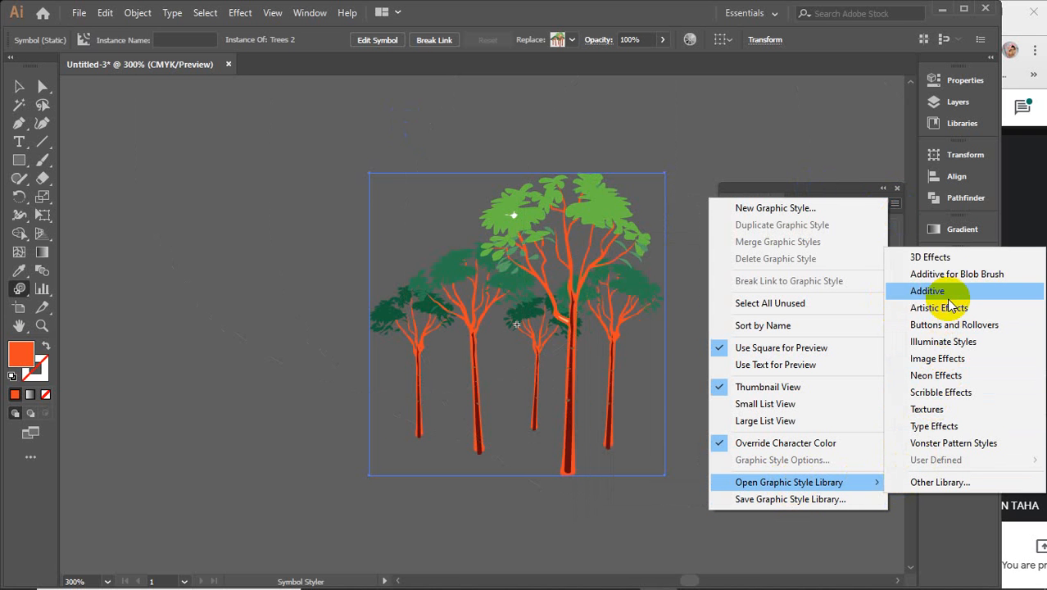
left_click(929, 409)
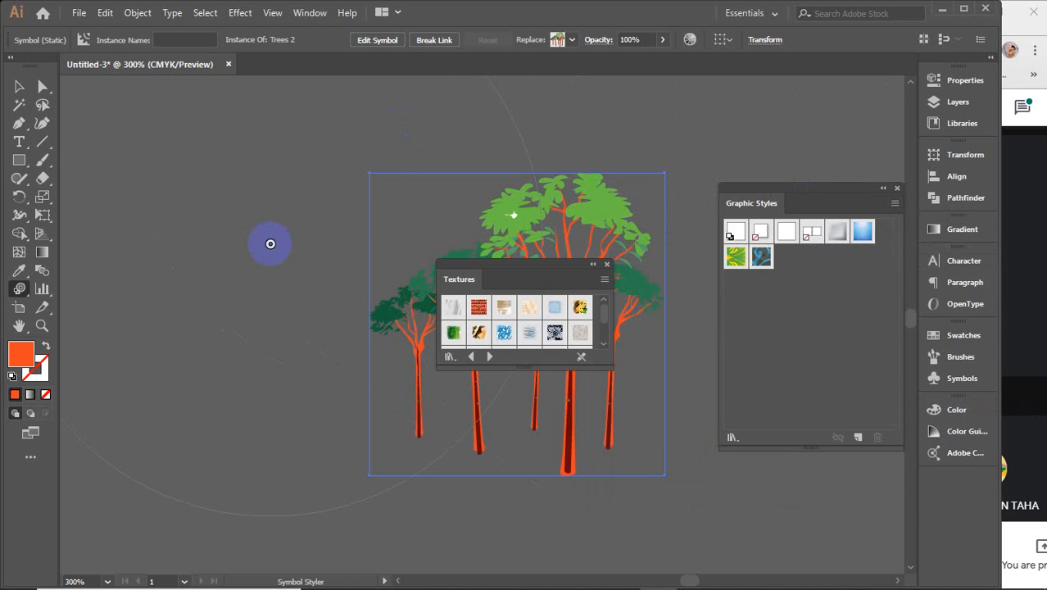
Step: Add two green textures and a tan texture to the document's Graphic Styles
left_click_drag(541, 366, 537, 444)
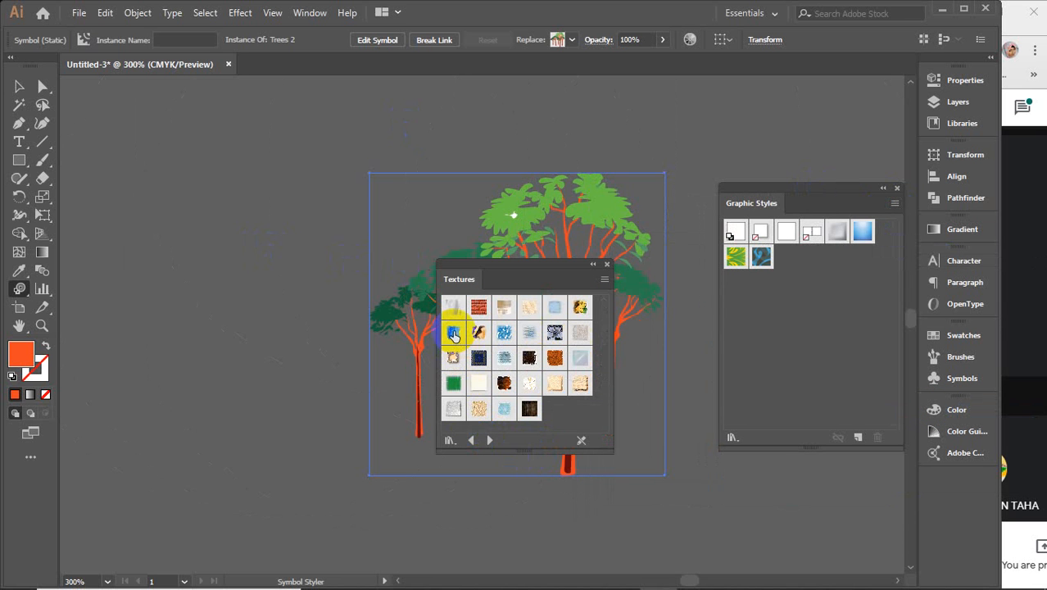
left_click_drag(453, 333, 802, 304)
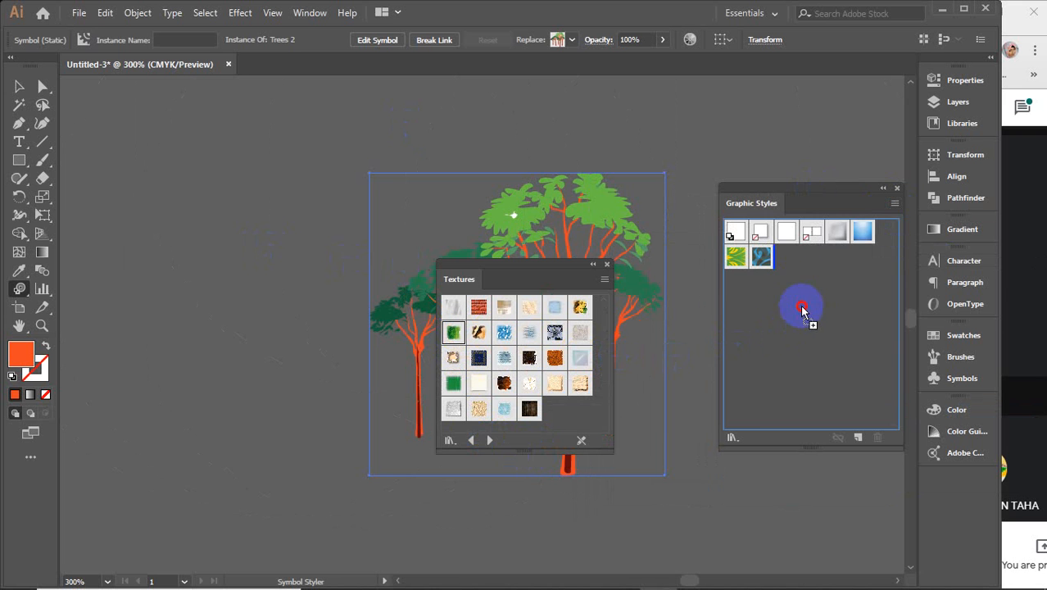
mouse_move(453, 383)
left_mouse_down()
mouse_move(771, 395)
mouse_move(830, 265)
left_mouse_up()
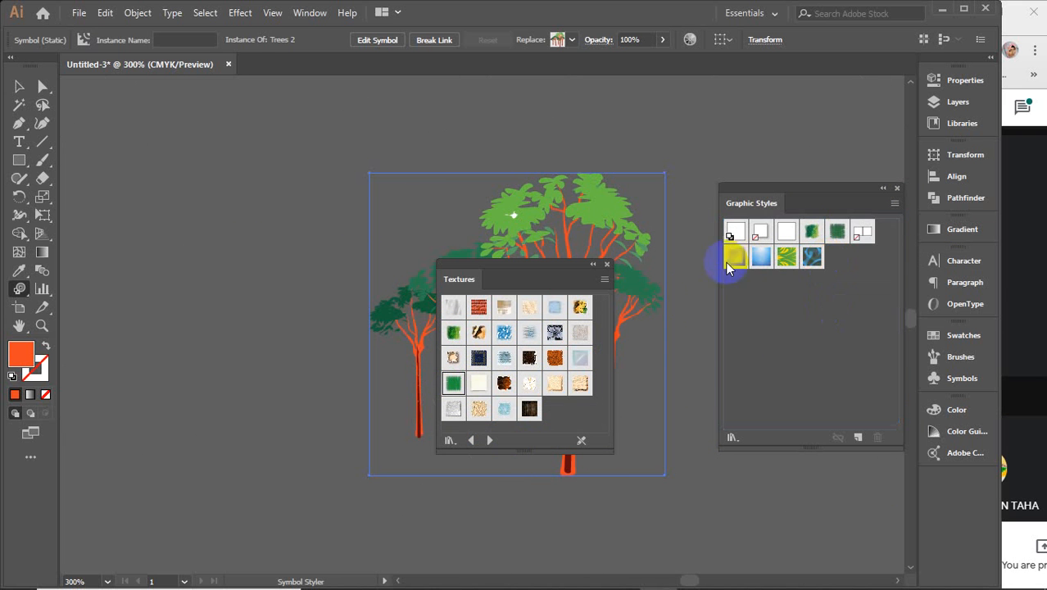
left_click_drag(478, 408, 819, 312)
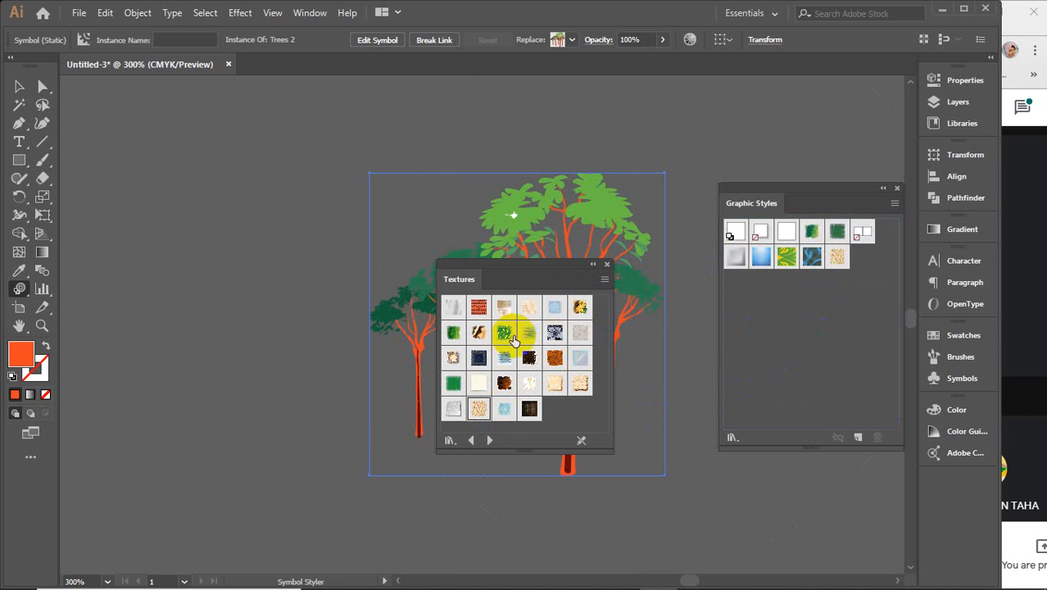
Step: Close Textures, apply RGB Stucco then a green leaf texture to the trees, undoing the last
left_click(608, 265)
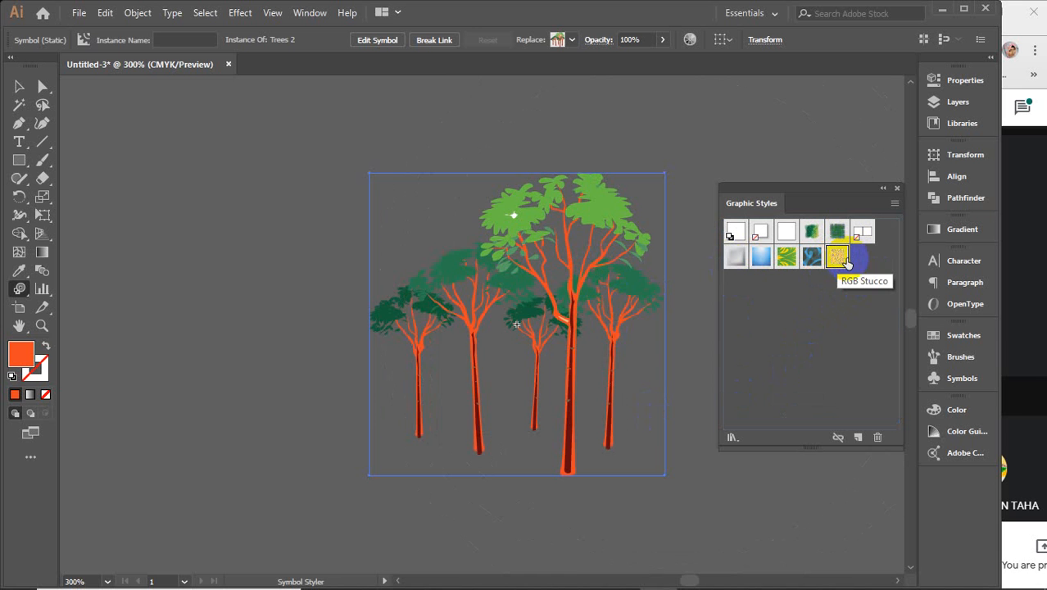
left_click(530, 301)
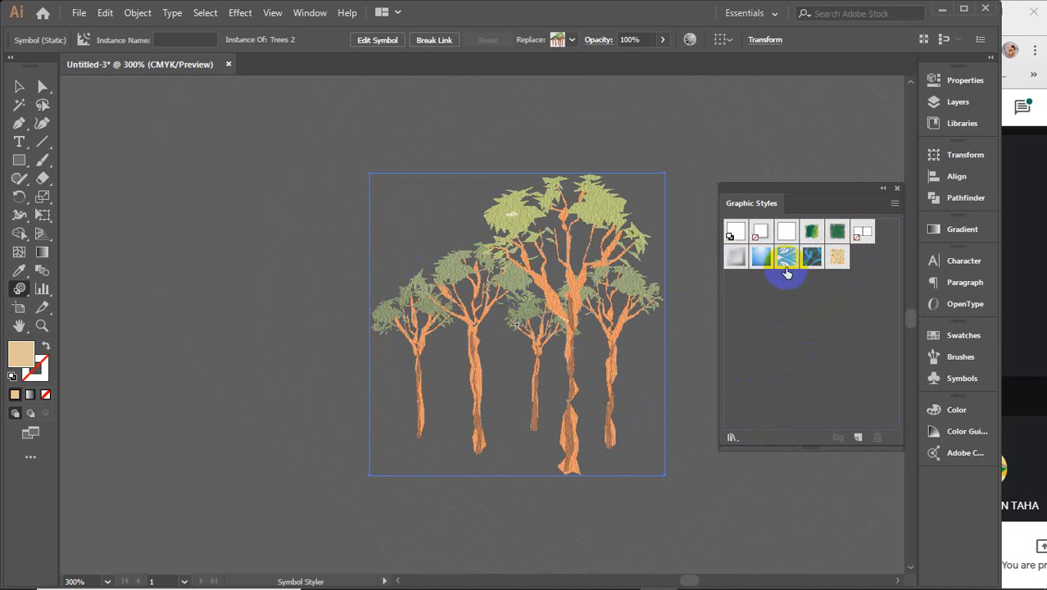
left_click(772, 259)
left_click(789, 258)
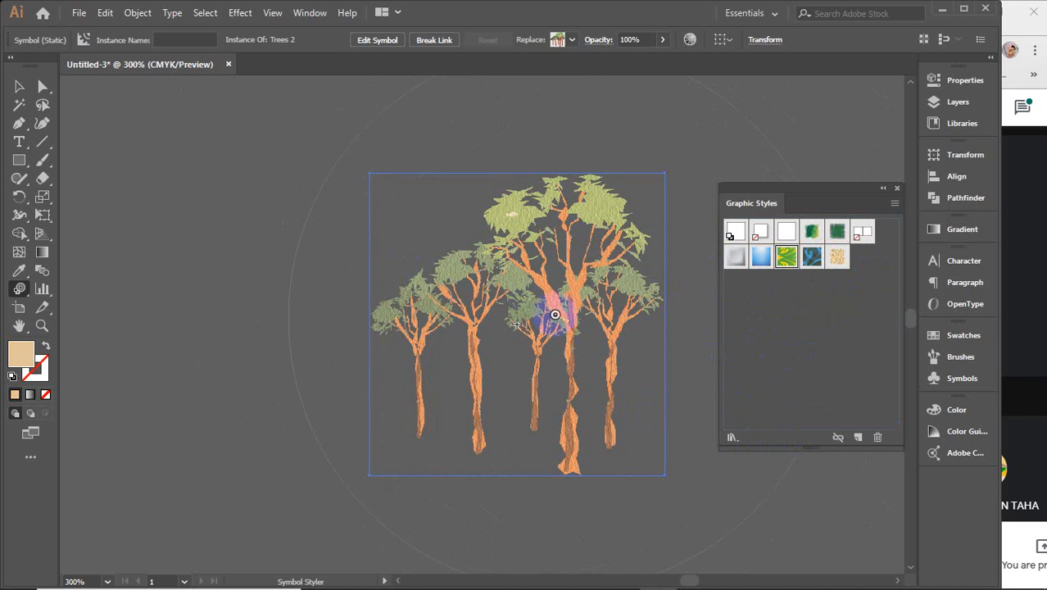
left_click(521, 304)
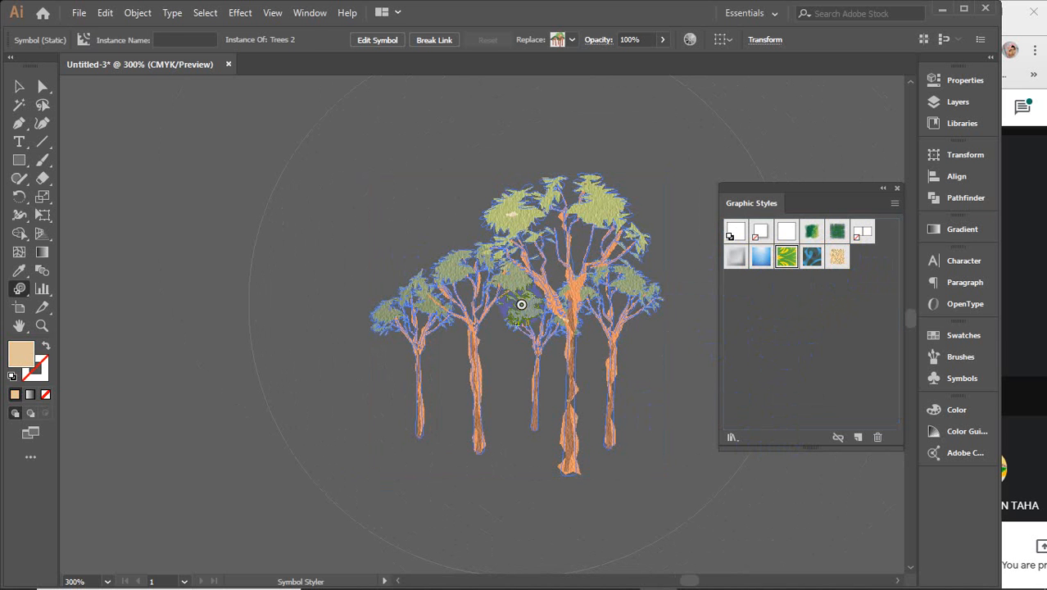
key("ctrl+z")
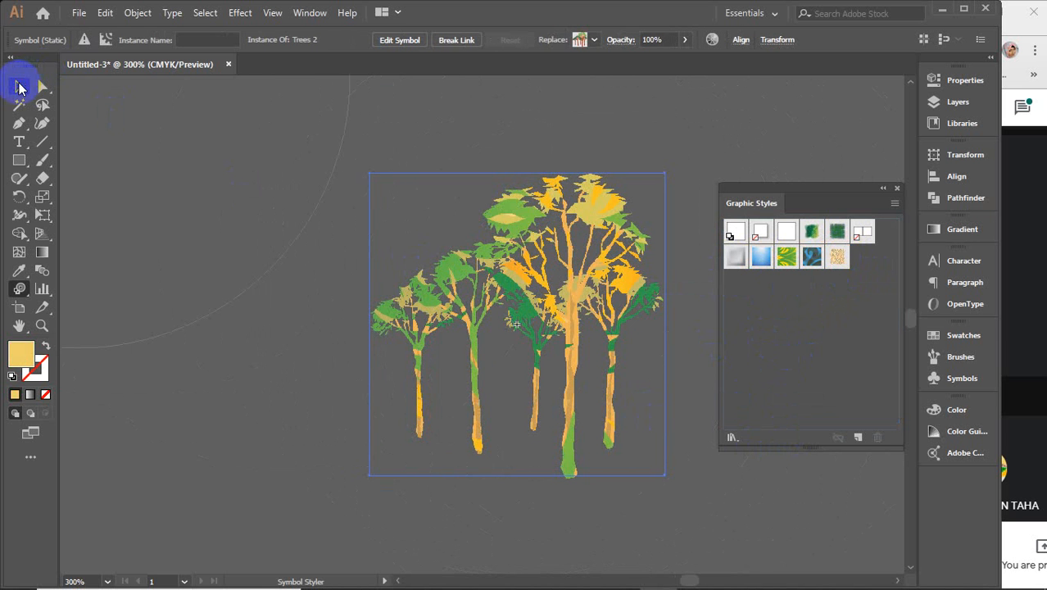
Step: Reselect the trees symbol, undo an accidental move, and deselect it
left_click(220, 168)
left_click(496, 240)
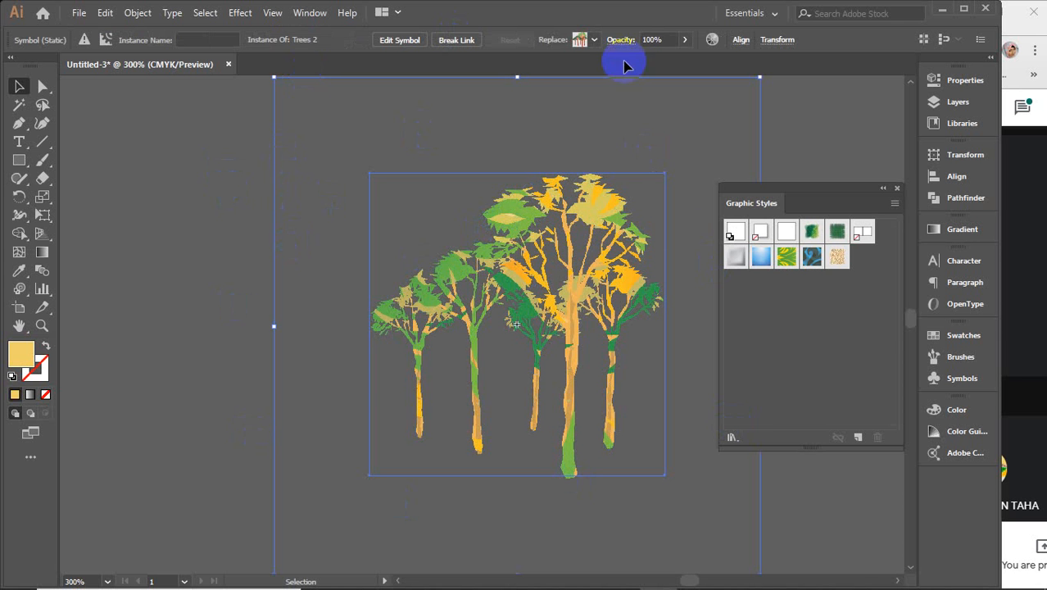
scroll(480, 327, "down", 1)
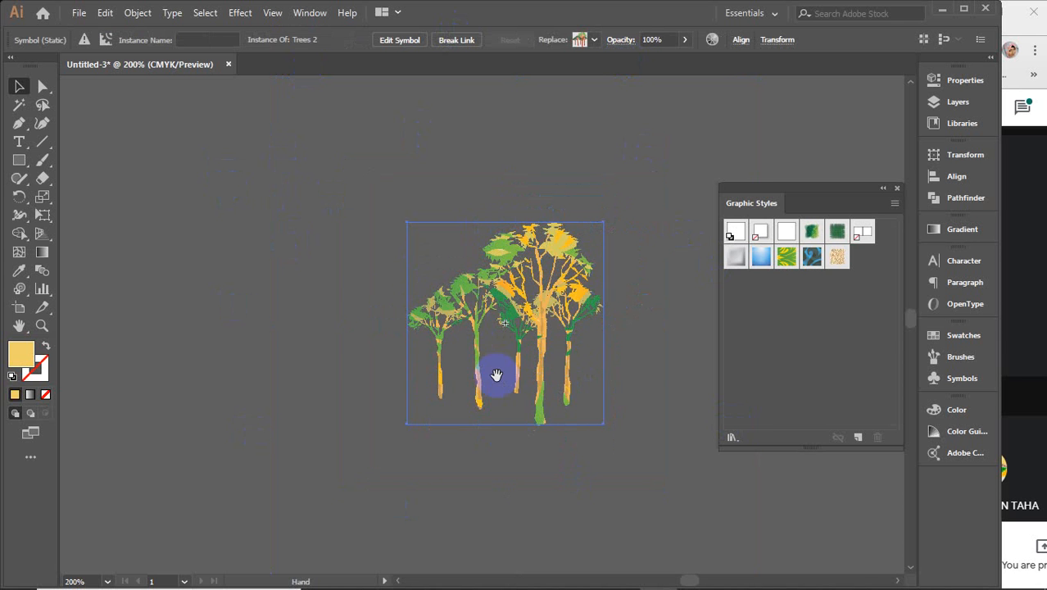
key("ctrl+z")
left_click(656, 341)
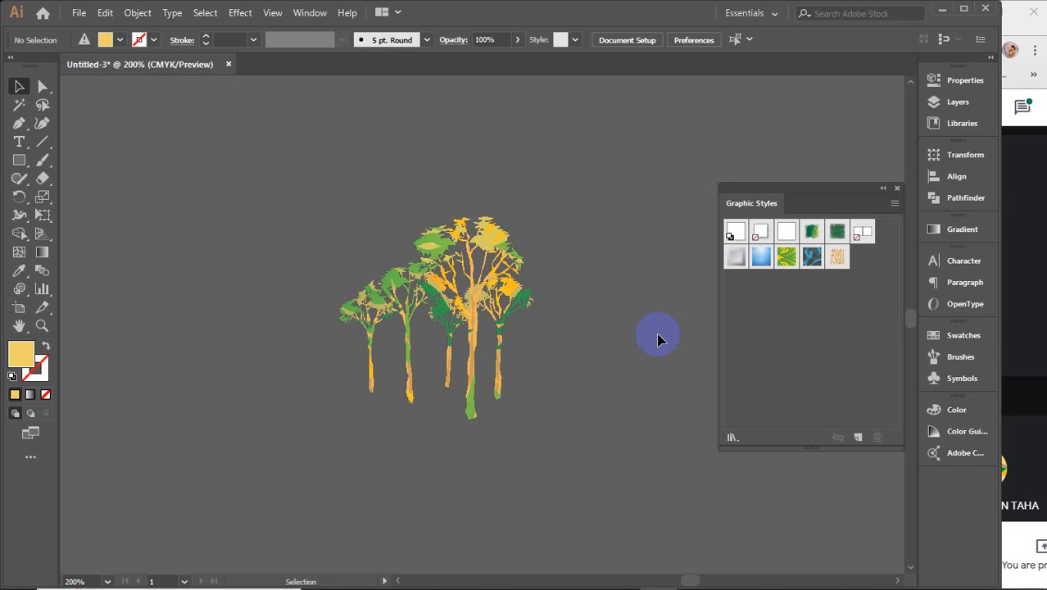
Step: Close the Graphic Styles panel and choose the Symbol Sprayer Tool
left_click(897, 188)
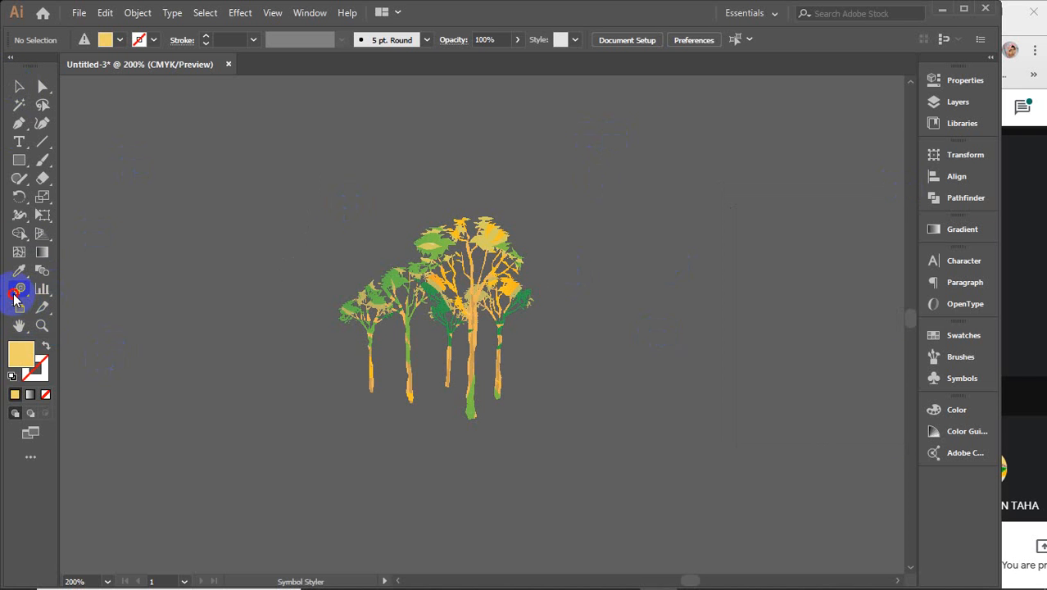
left_click_drag(15, 298, 82, 289)
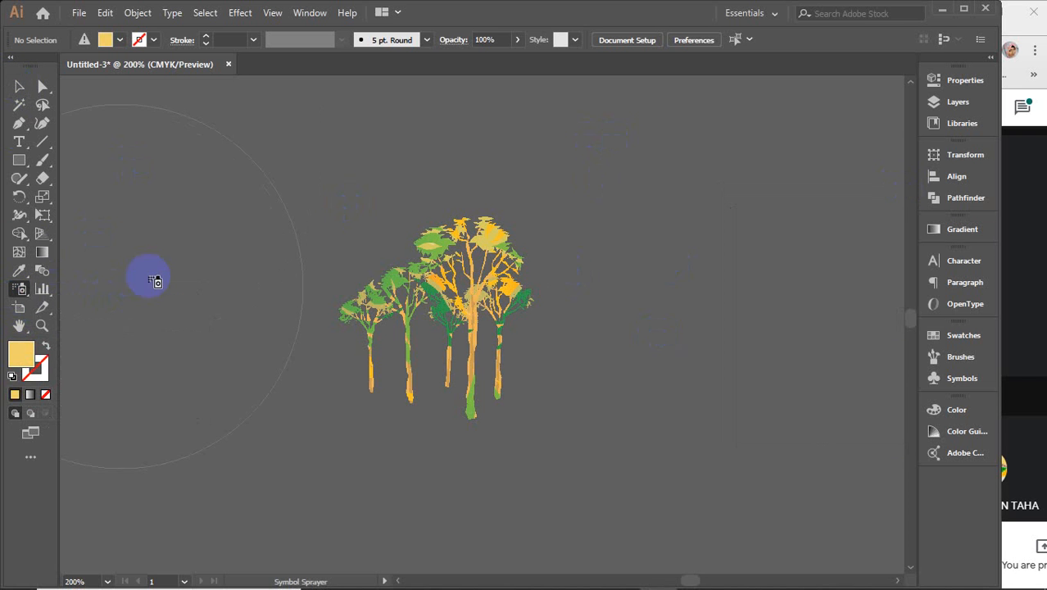
Step: Minimise Illustrator and refresh the desktop a few times
left_click(943, 9)
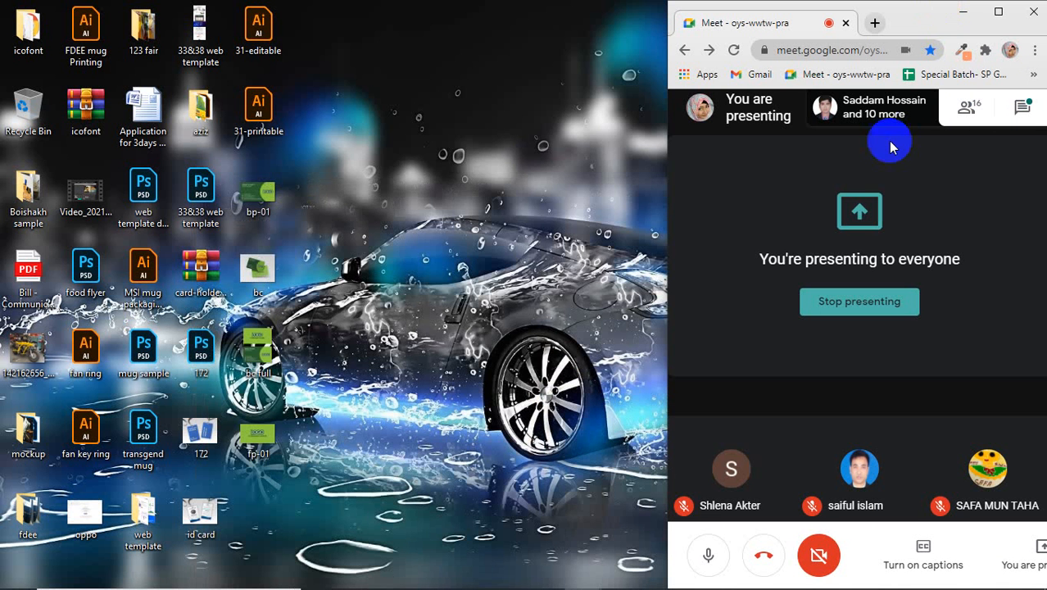
right_click(402, 164)
right_click(392, 116)
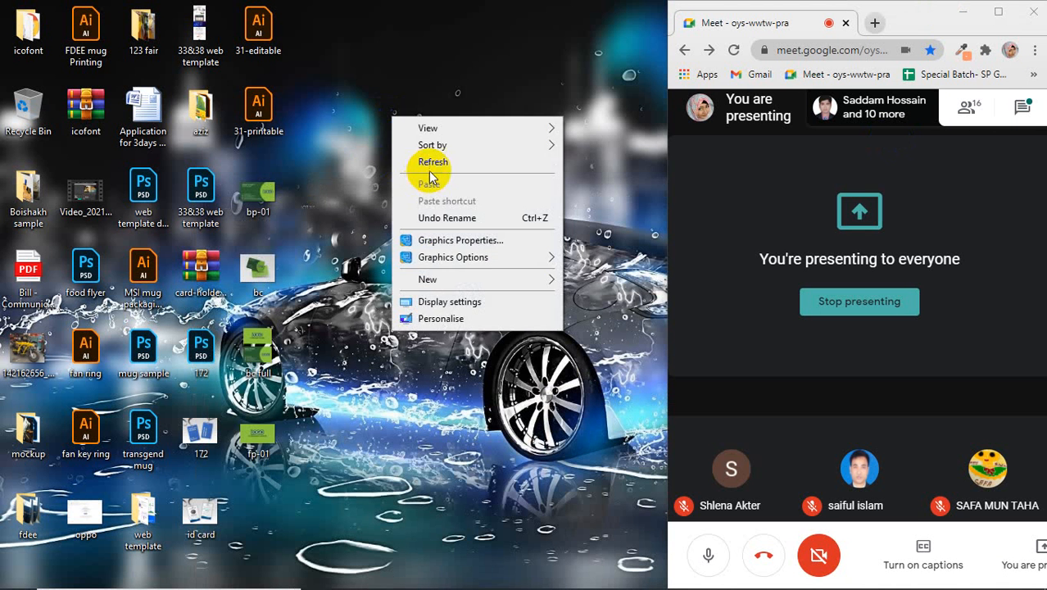
left_click(430, 163)
right_click(404, 98)
left_click(420, 145)
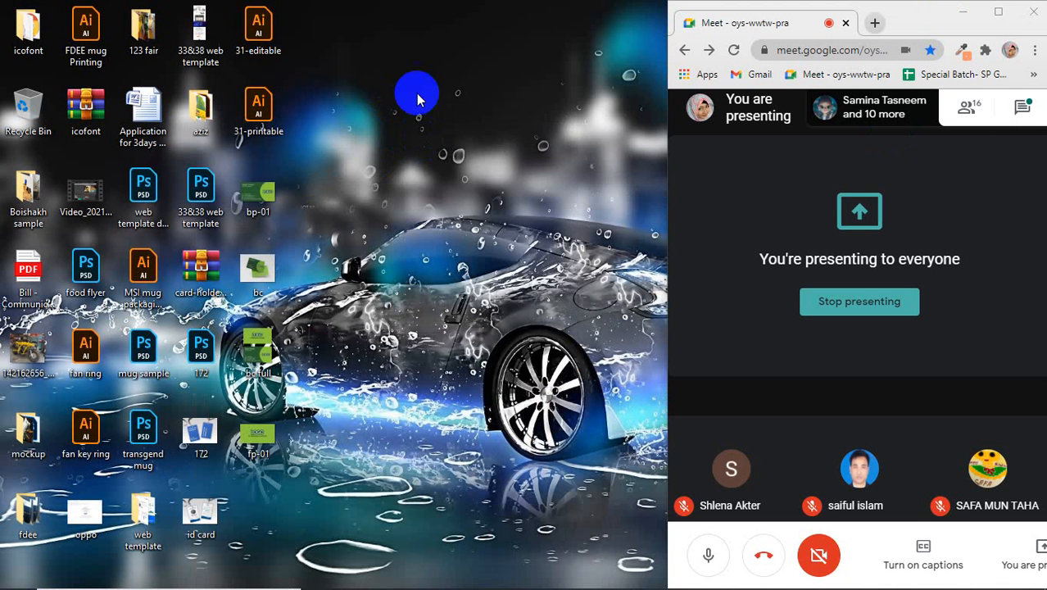
right_click(417, 99)
left_click(453, 138)
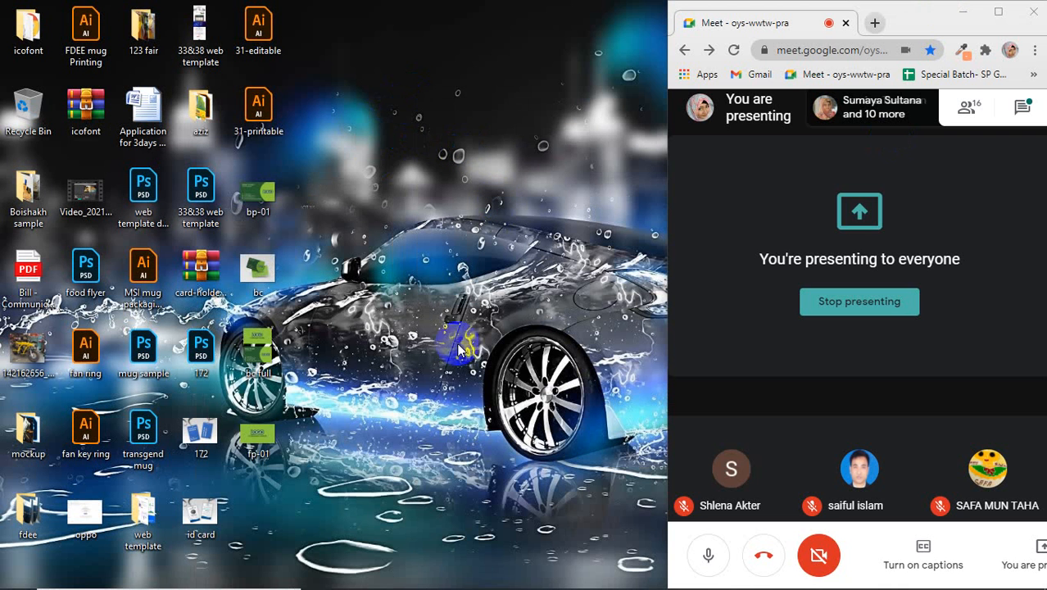
Step: Bring the Special Batch attendance sheet forward and narrow it beside Meet
mouse_move(586, 583)
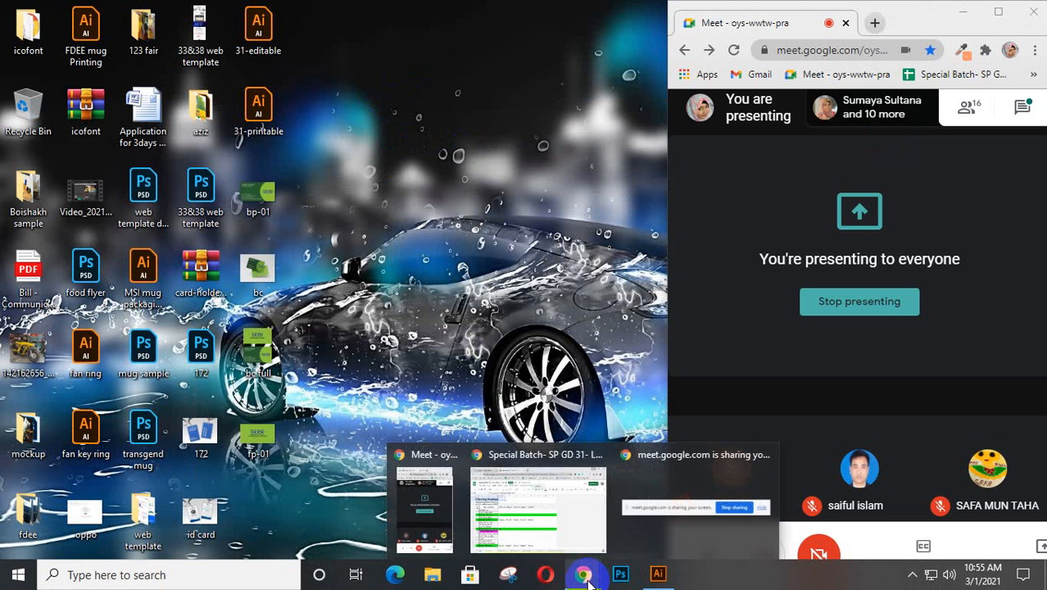
left_click(545, 462)
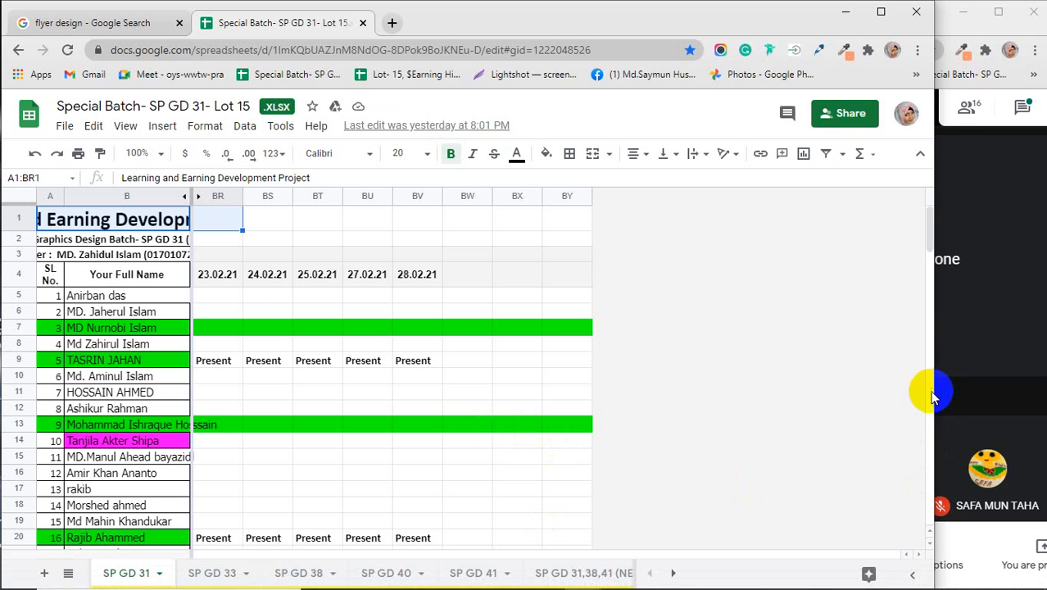
left_click_drag(935, 391, 555, 410)
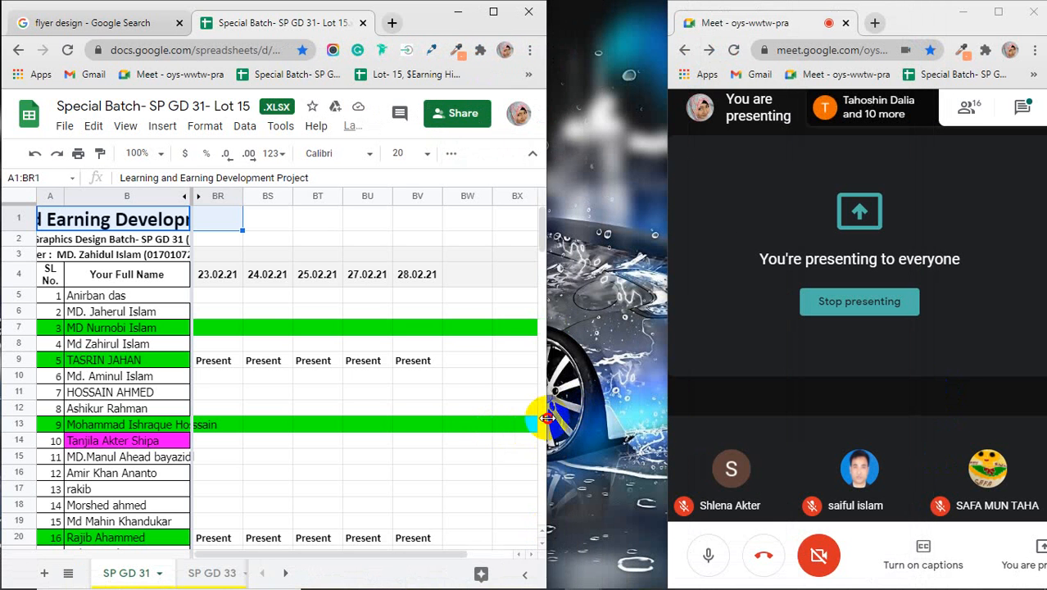